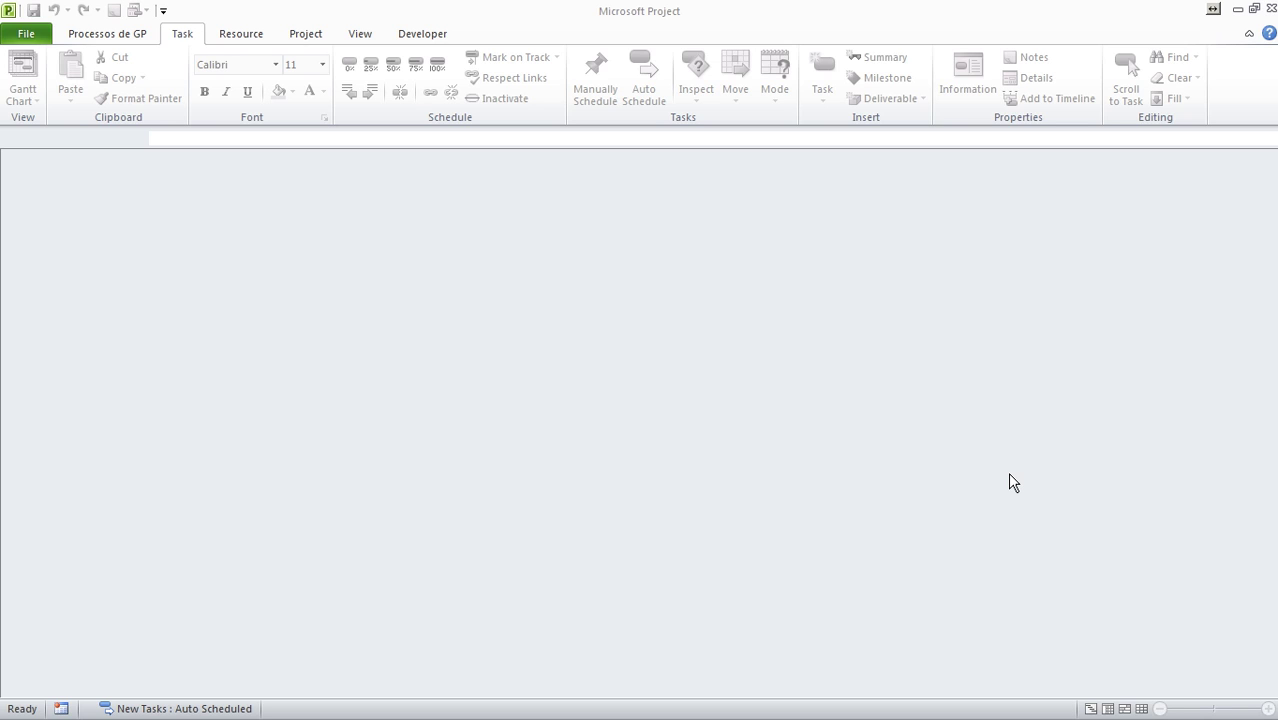
Open the recent project Projeto Interagir - E4.mpp and re-establish its links to external information.
{"action": "left_click", "coordinate": [27, 38]}
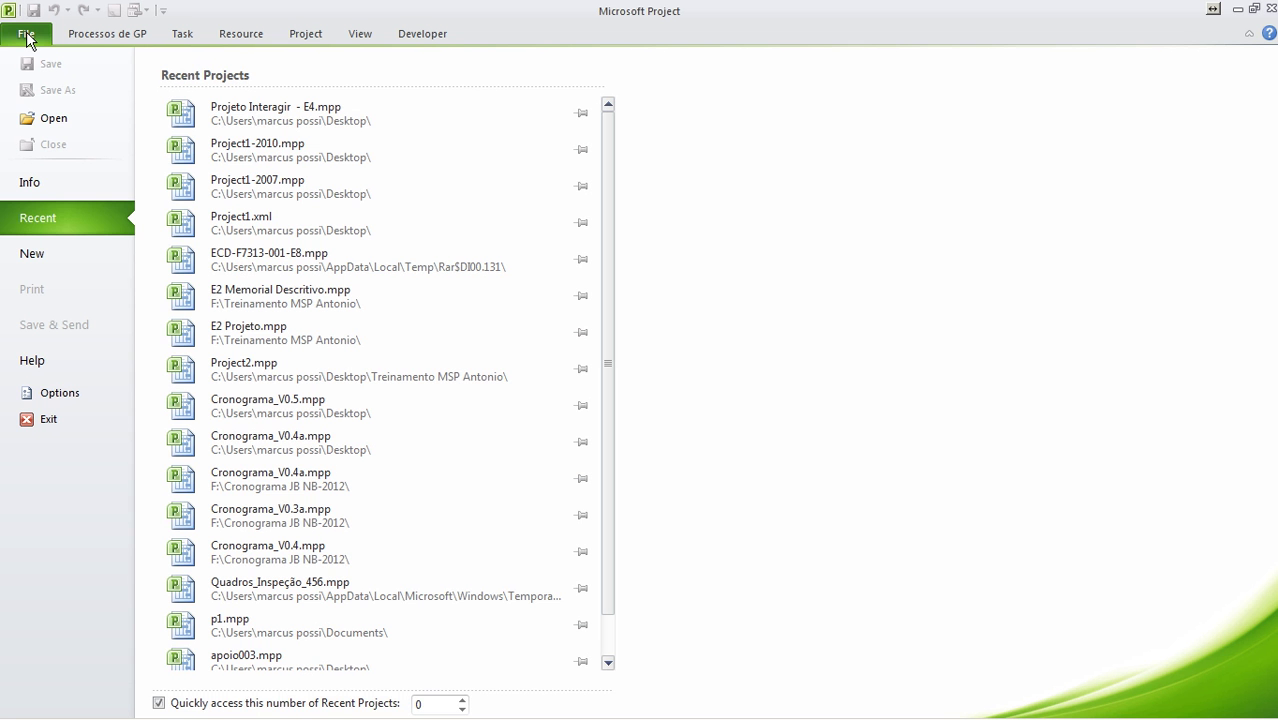
{"action": "left_click", "coordinate": [266, 110]}
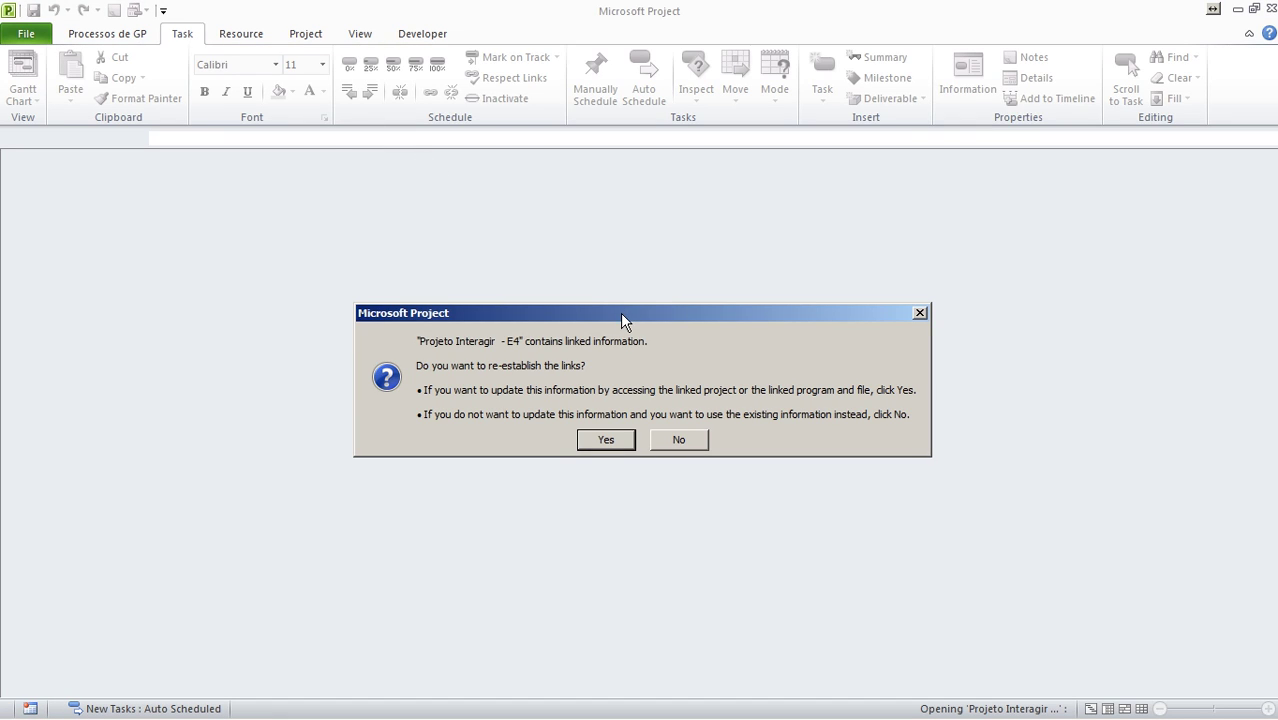
{"action": "left_click_drag", "start_coordinate": [621, 314], "coordinate": [618, 209]}
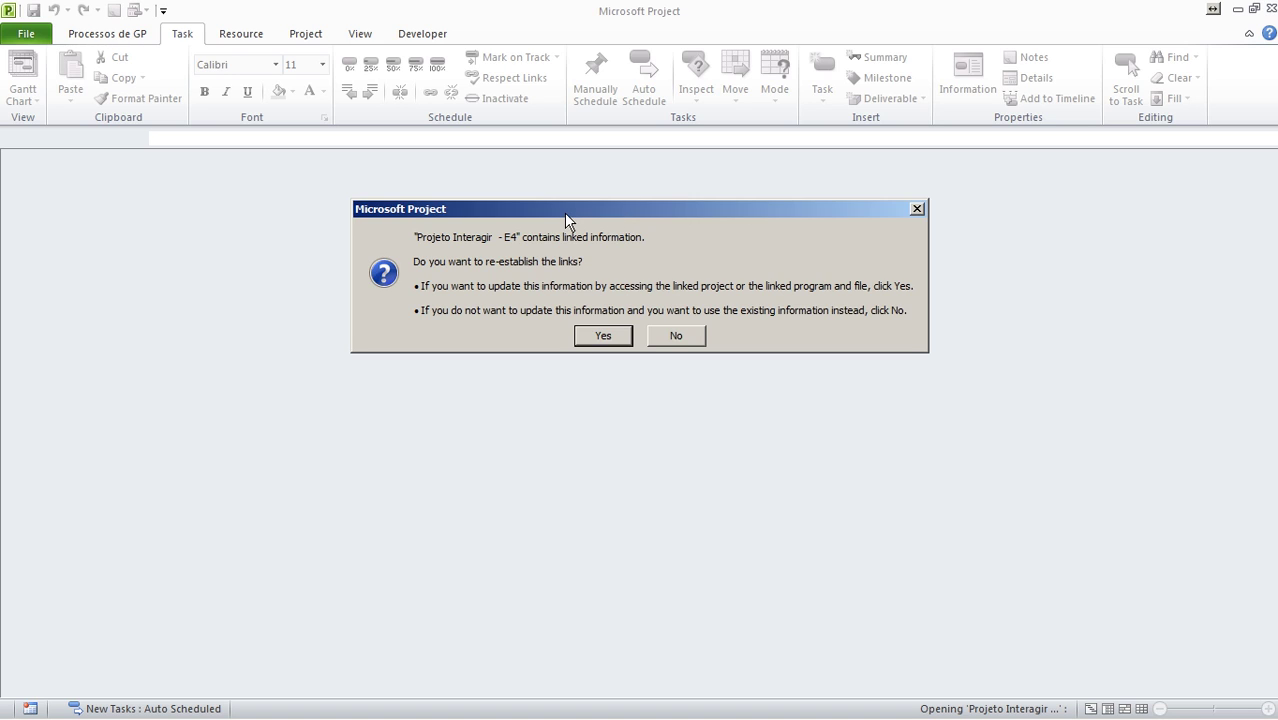
{"action": "left_click_drag", "start_coordinate": [565, 214], "coordinate": [601, 208]}
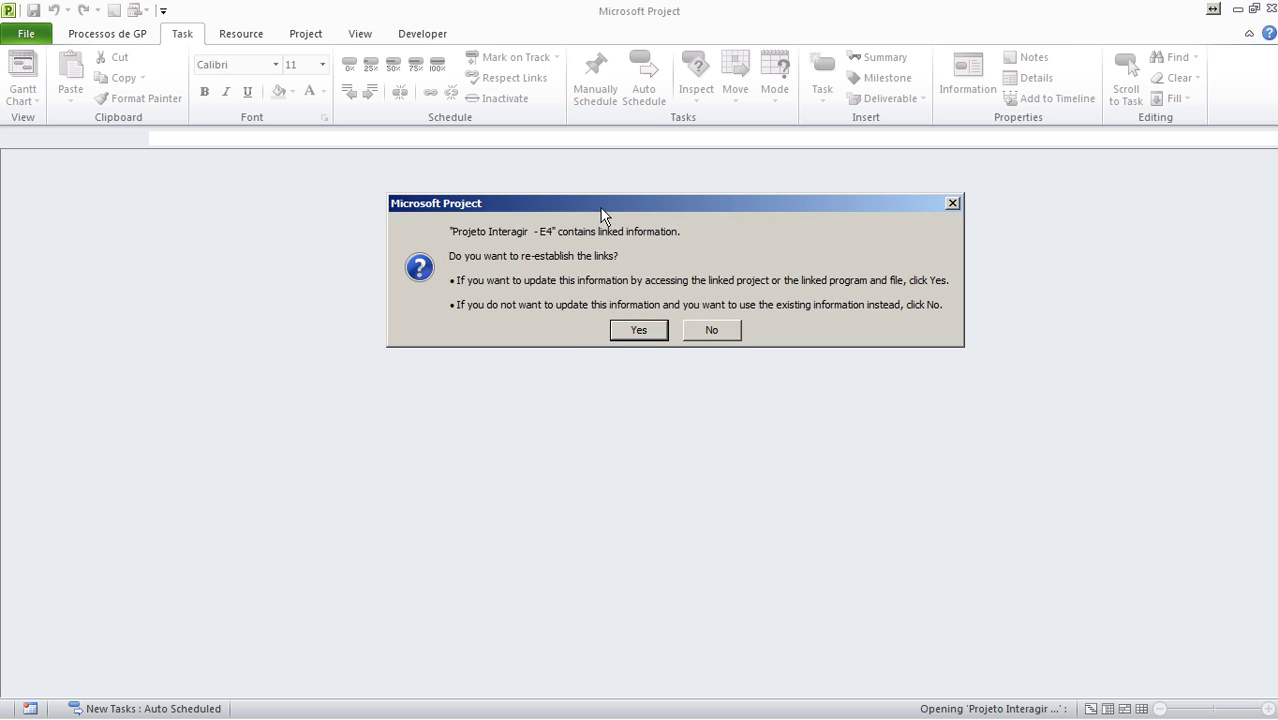
{"action": "left_click", "coordinate": [638, 330]}
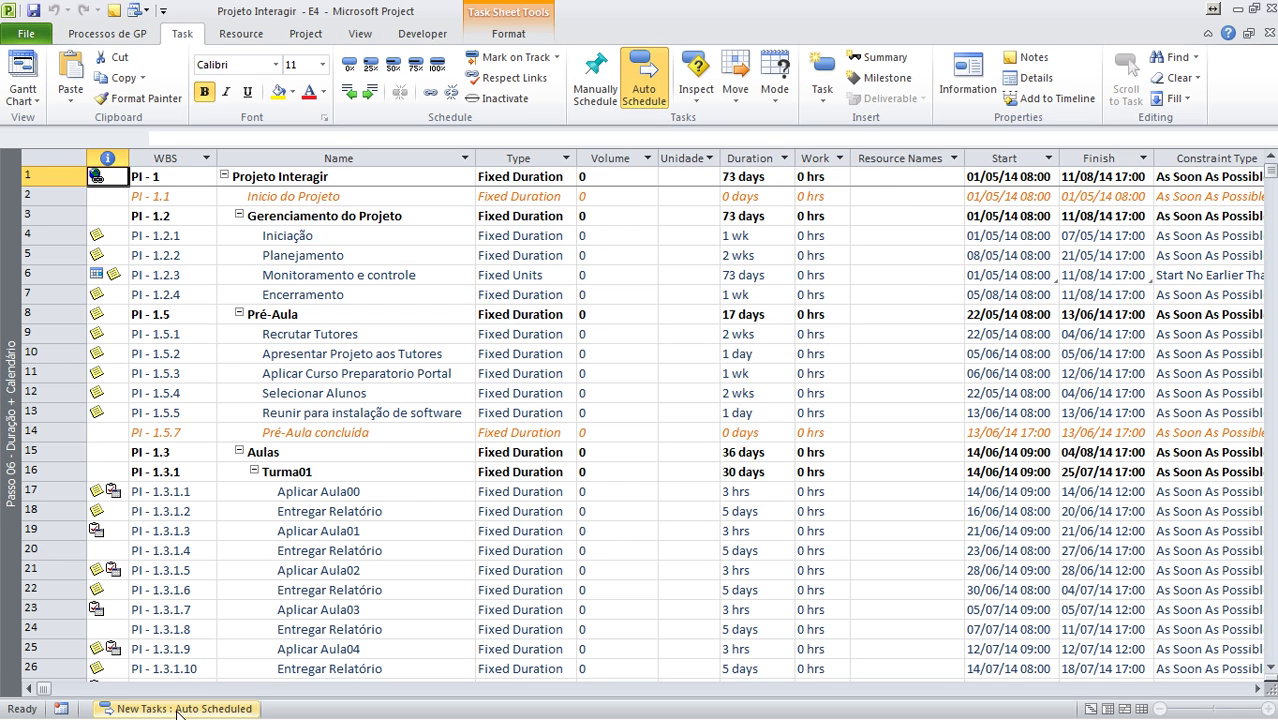
Review the definition of the Passo 06 - Duração + Calendário view without changing it, and display that view.
{"action": "right_click", "coordinate": [7, 220]}
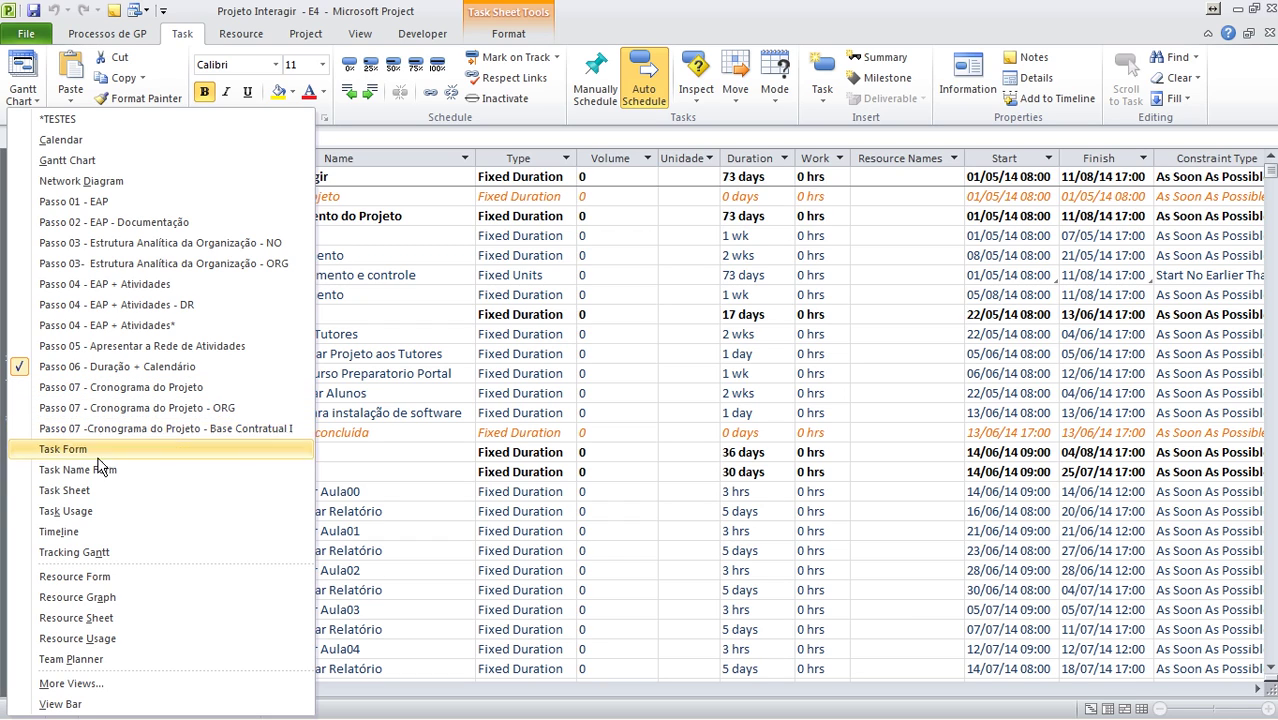
{"action": "left_click", "coordinate": [87, 686]}
{"action": "left_click", "coordinate": [408, 243]}
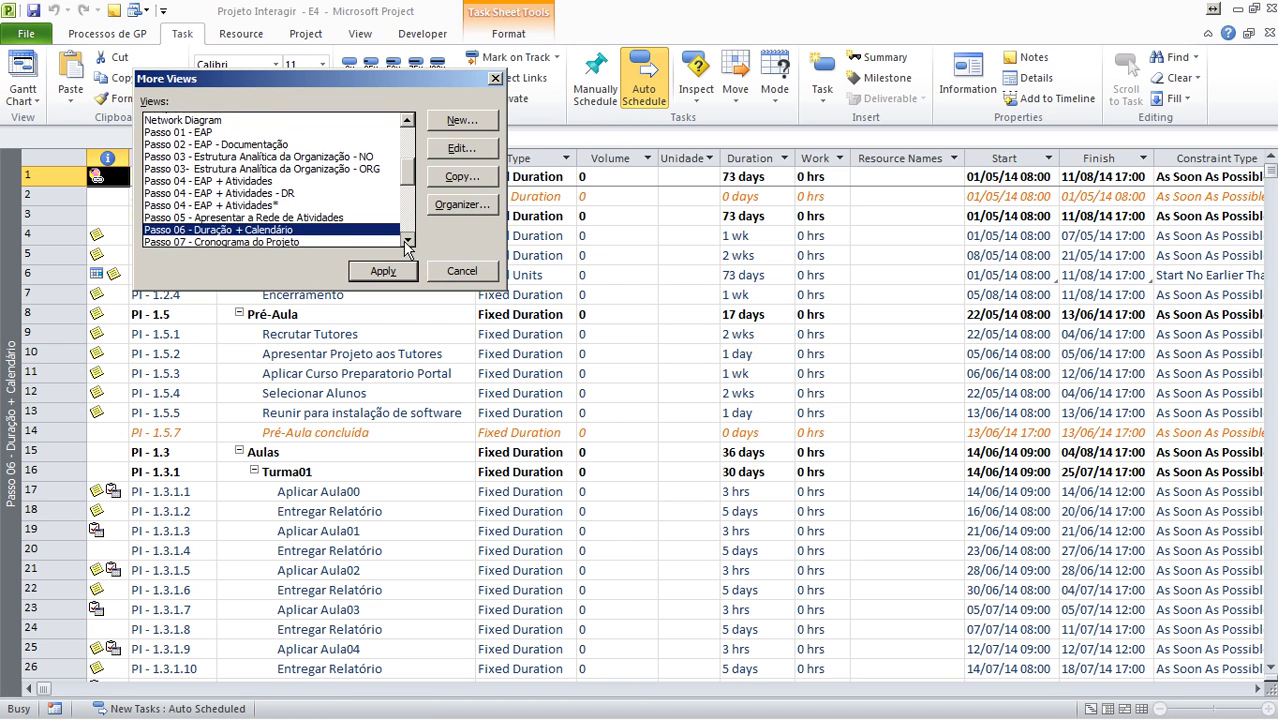
{"action": "scroll", "coordinate": [290, 172], "scroll_direction": "down", "scroll_amount": 3}
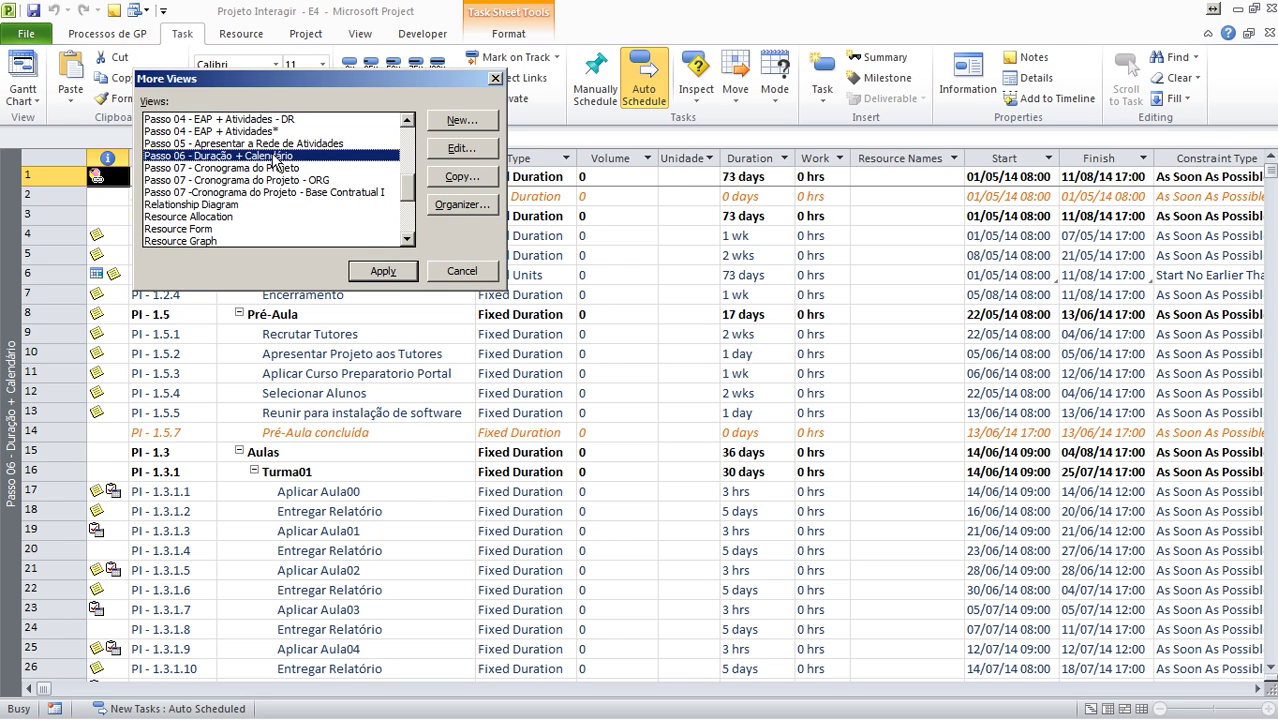
{"action": "left_click", "coordinate": [458, 150]}
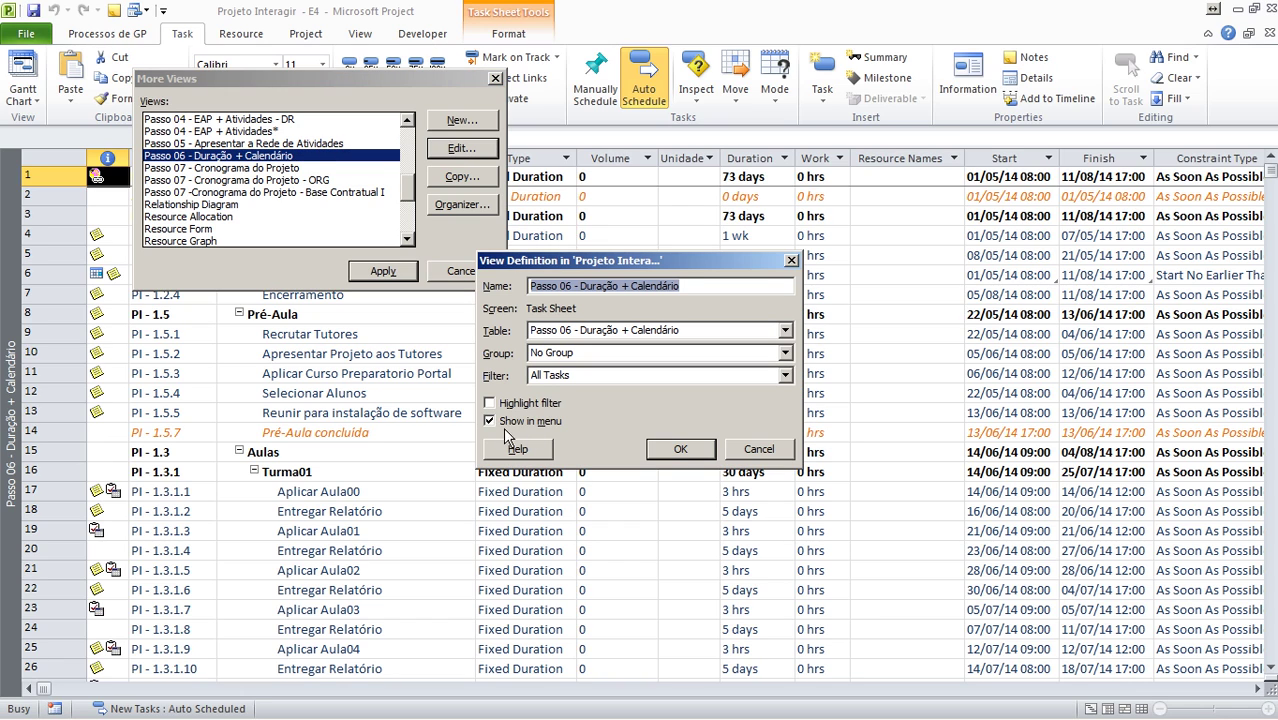
{"action": "left_click", "coordinate": [501, 423]}
{"action": "left_click", "coordinate": [765, 452]}
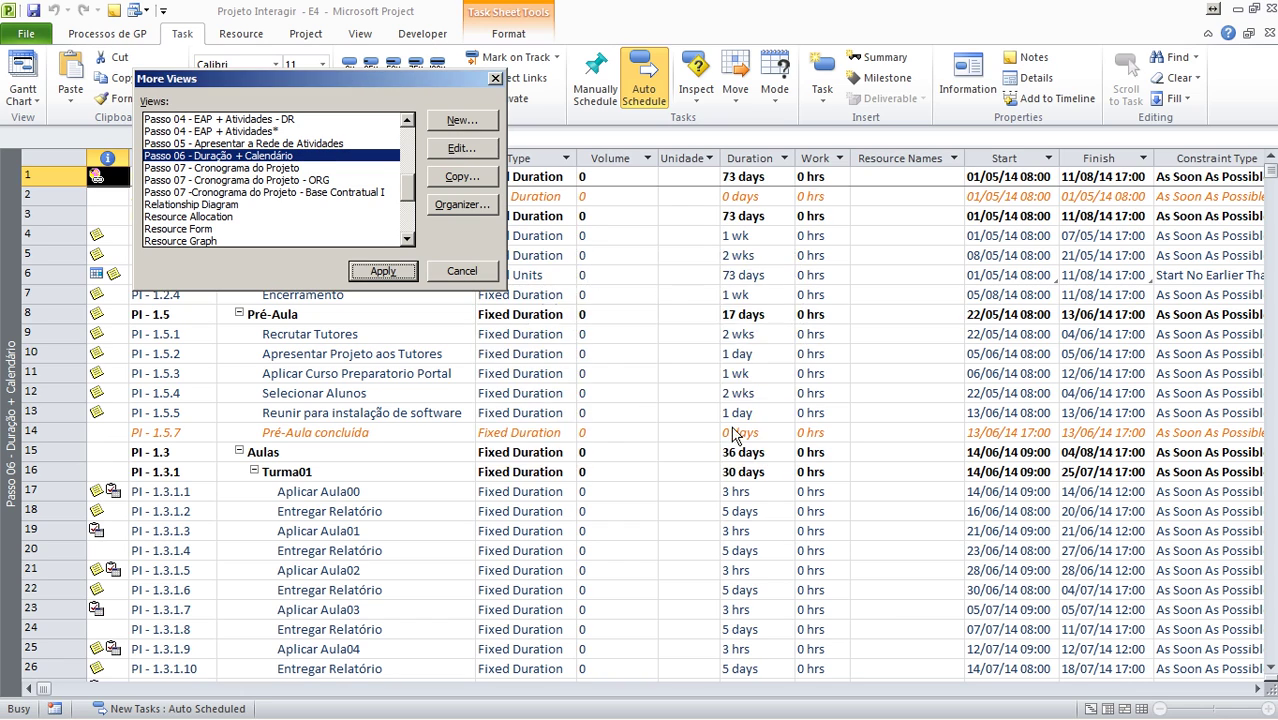
{"action": "left_click", "coordinate": [462, 271]}
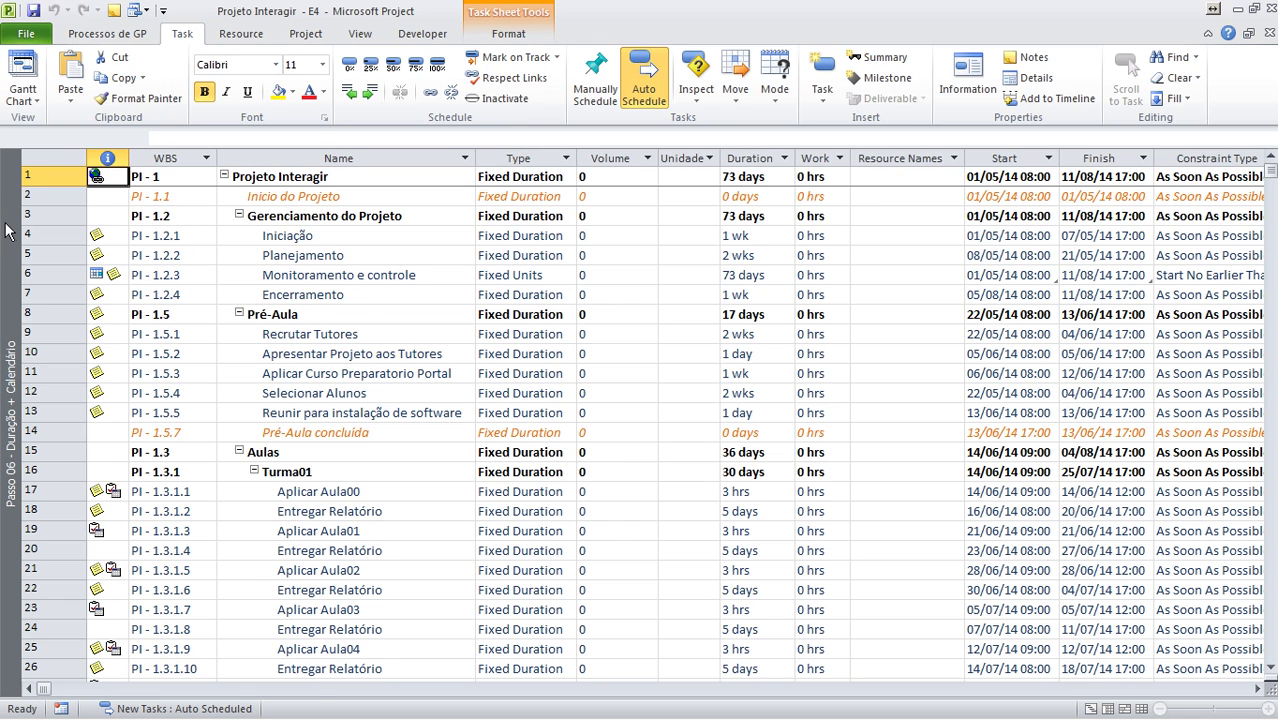
{"action": "right_click", "coordinate": [10, 232]}
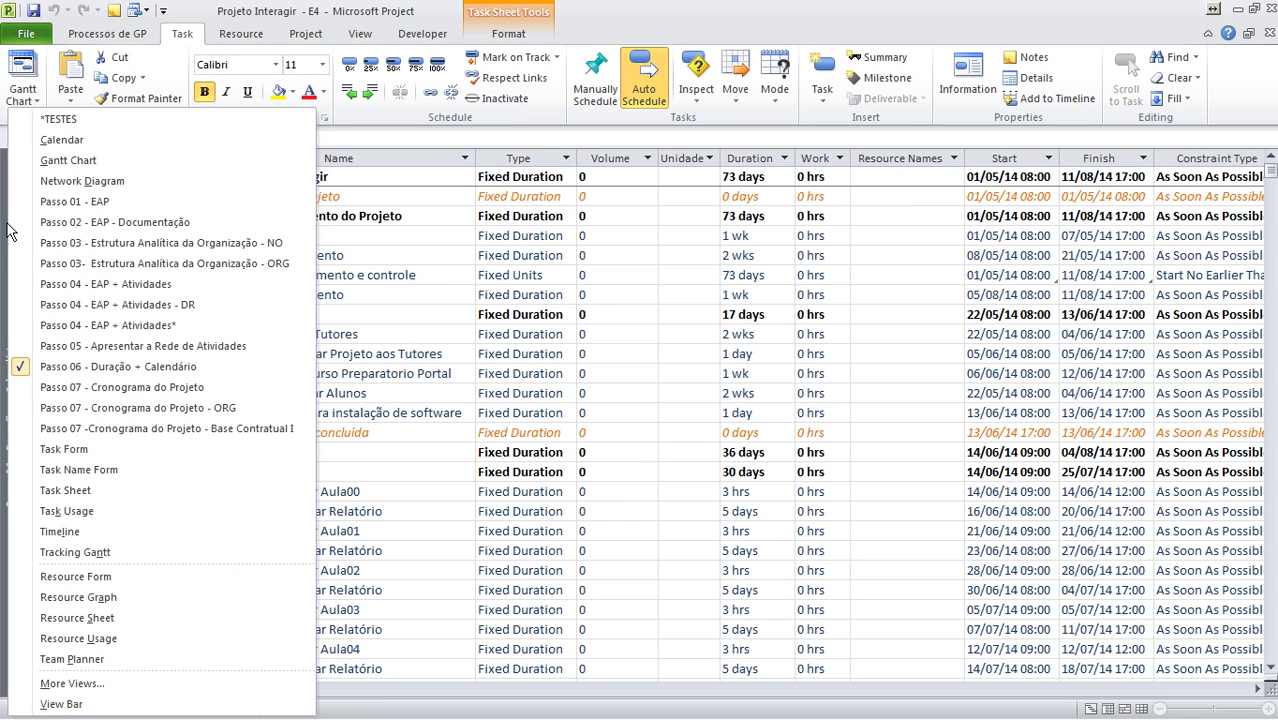
{"action": "left_click", "coordinate": [124, 368]}
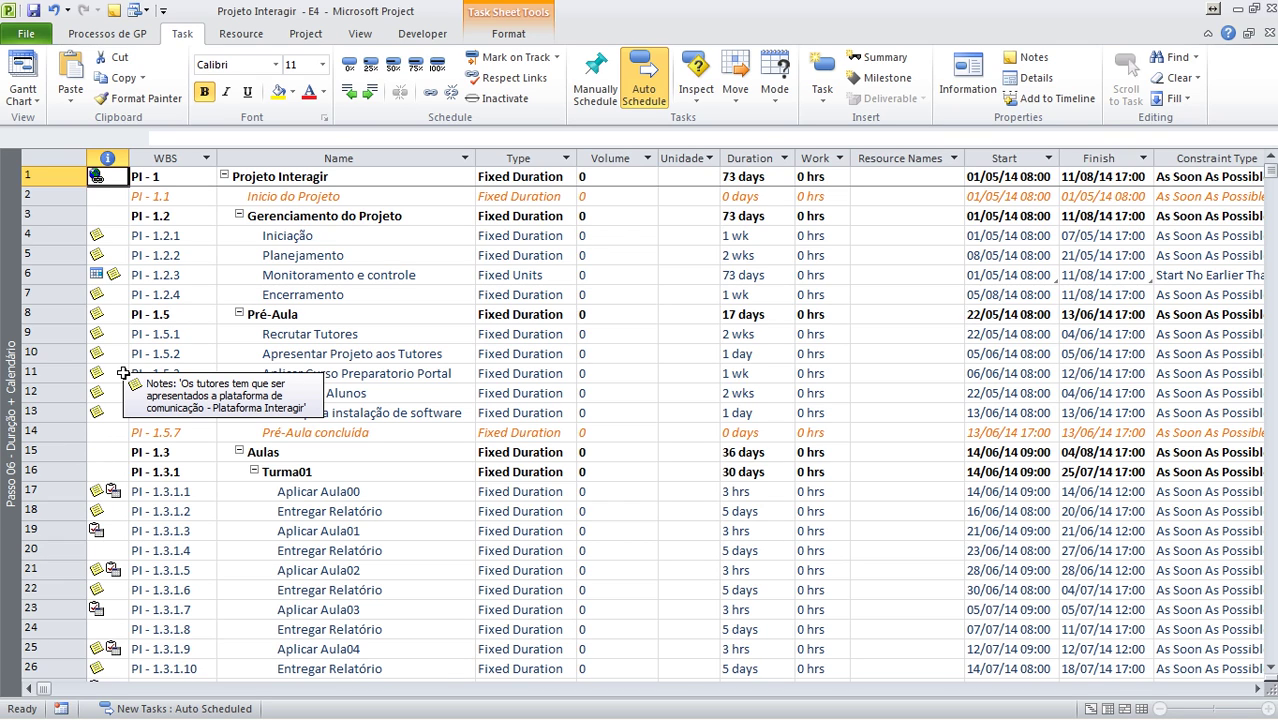
Switch to the Passo 04 - EAP + Atividades* view and collapse its Task Name Form pane so the task table fills the window.
{"action": "right_click", "coordinate": [8, 350]}
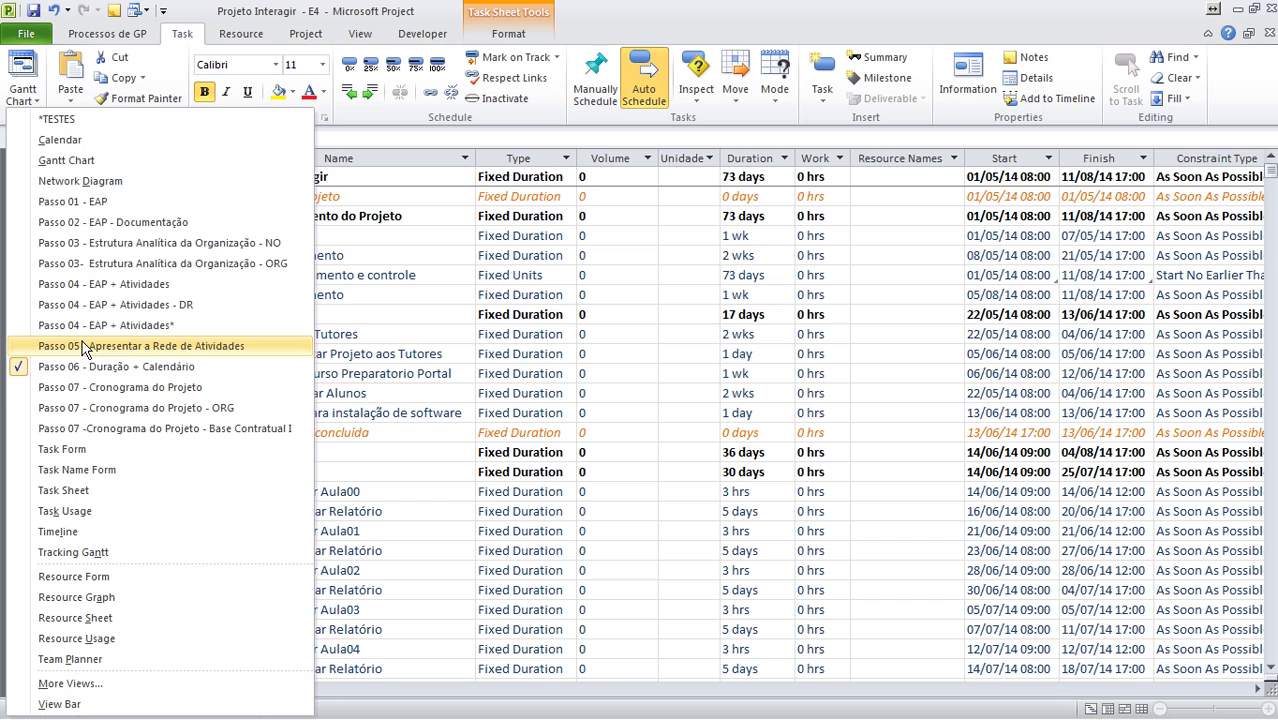
{"action": "left_click", "coordinate": [87, 288]}
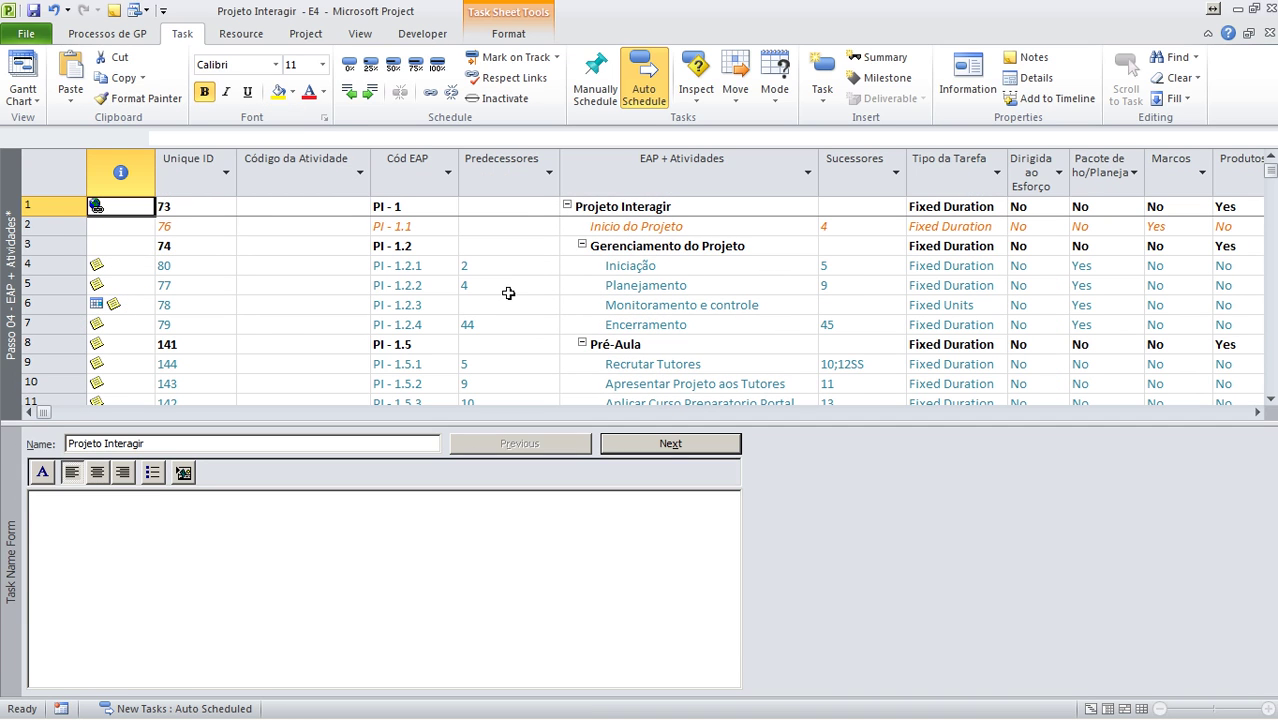
{"action": "left_click_drag", "start_coordinate": [933, 420], "coordinate": [921, 692]}
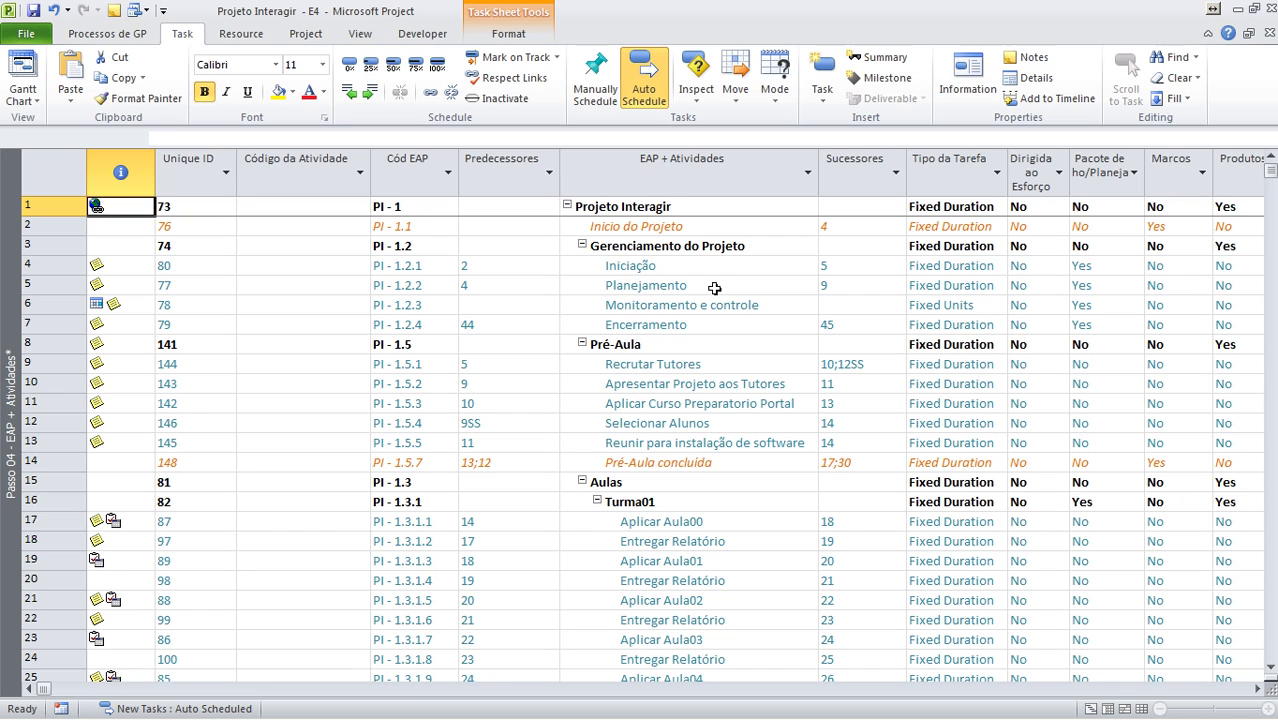
Check the successors and predecessors of Aplicar Curso Preparatorio Portal, and return to the Passo 06 - Duração + Calendário view.
{"action": "left_click", "coordinate": [730, 404]}
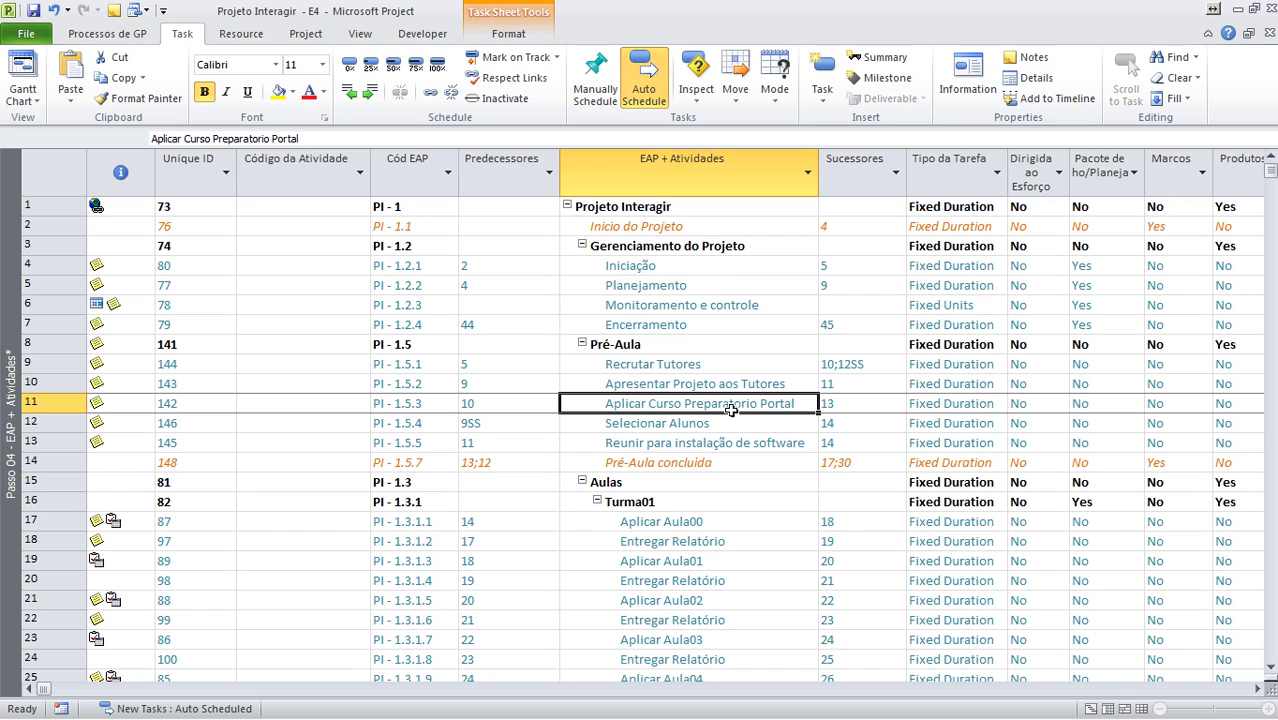
{"action": "left_click", "coordinate": [870, 406]}
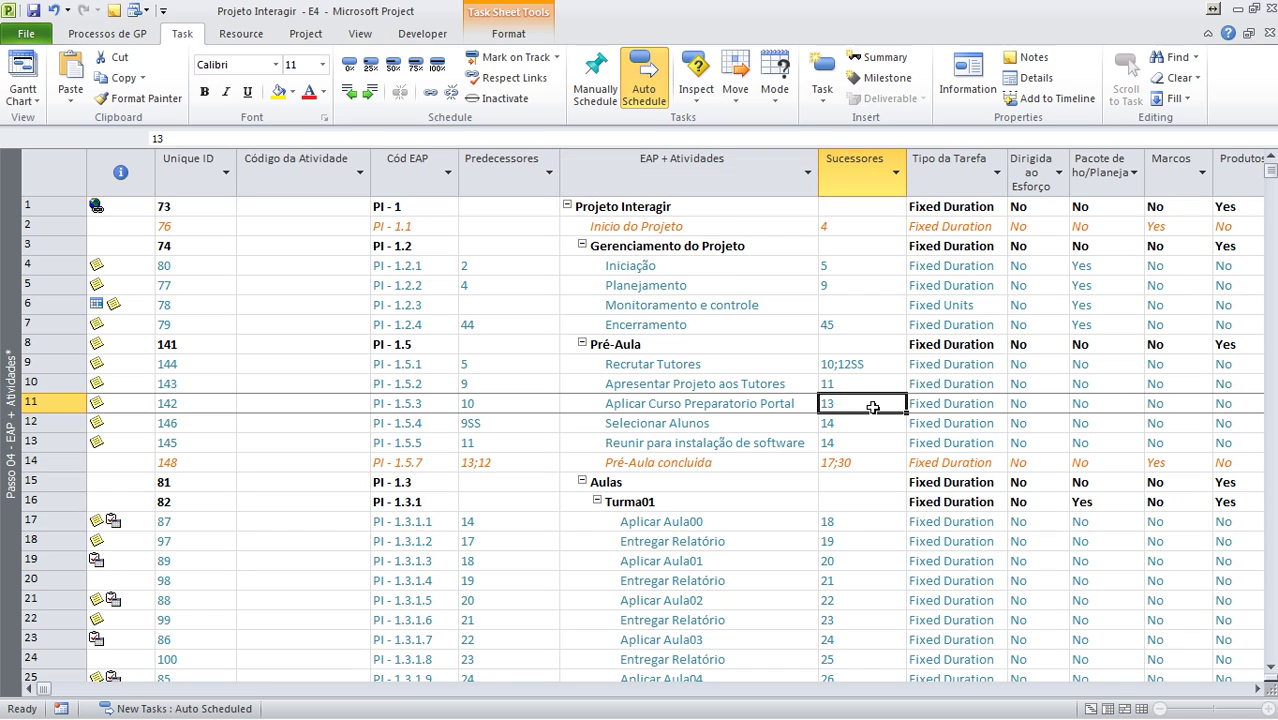
{"action": "left_click", "coordinate": [493, 401]}
{"action": "right_click", "coordinate": [8, 316]}
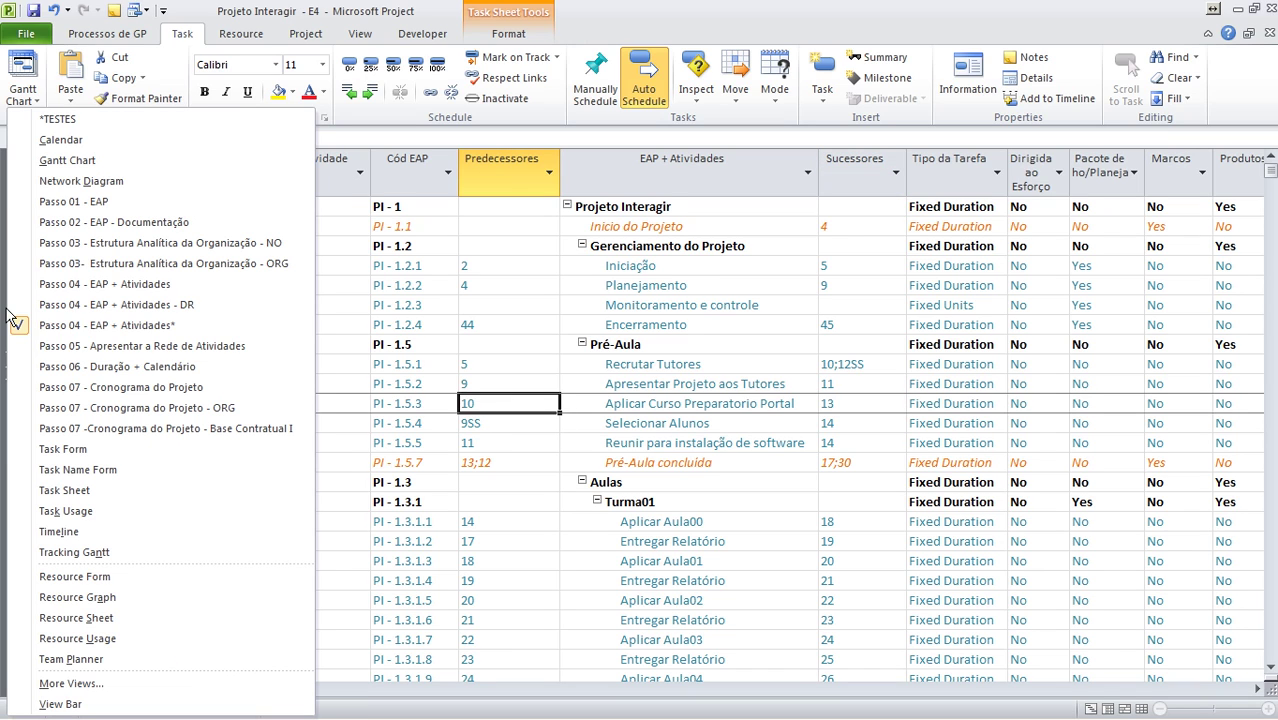
{"action": "left_click", "coordinate": [55, 368]}
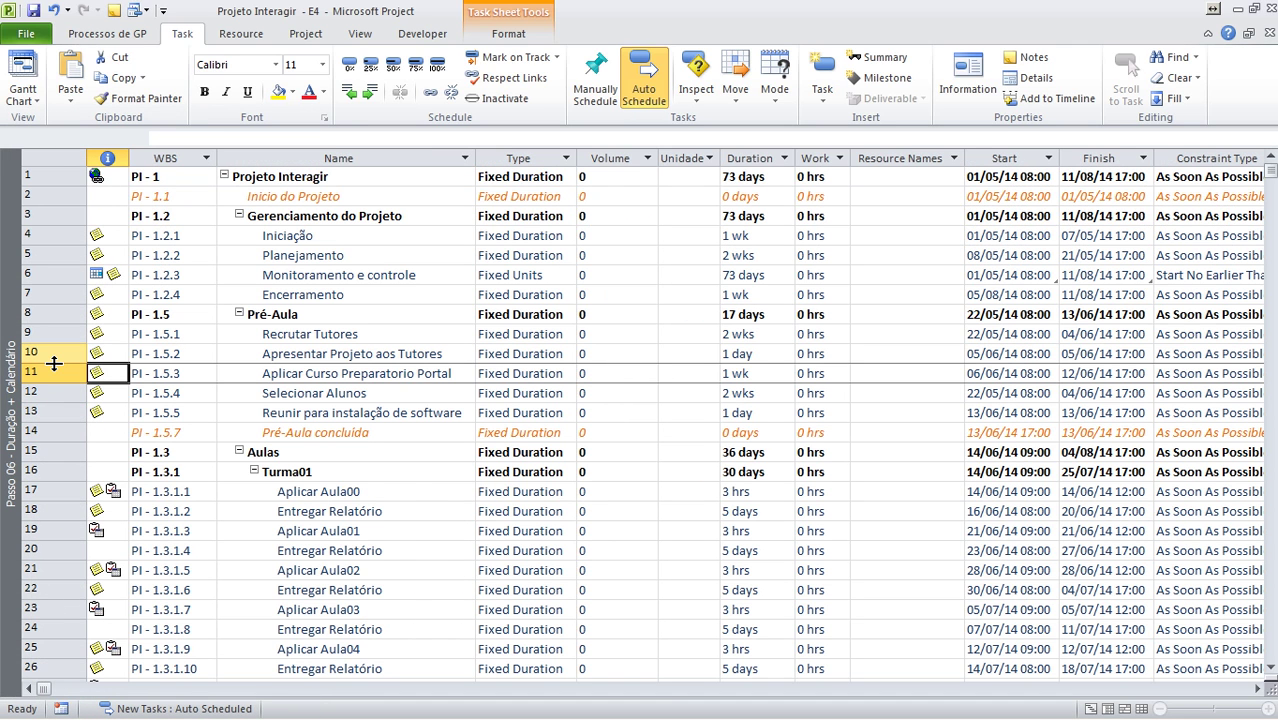
{"action": "key", "text": "alt+Tab"}
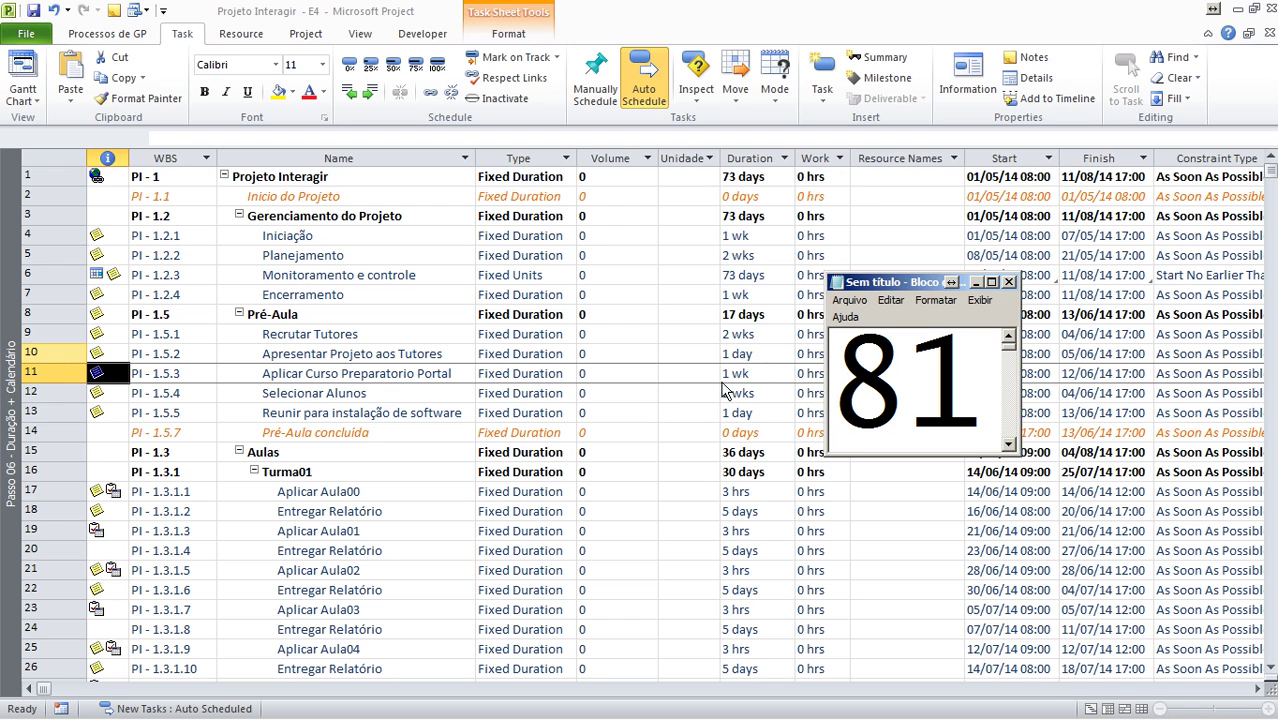
{"action": "left_click_drag", "start_coordinate": [902, 288], "coordinate": [1143, 38]}
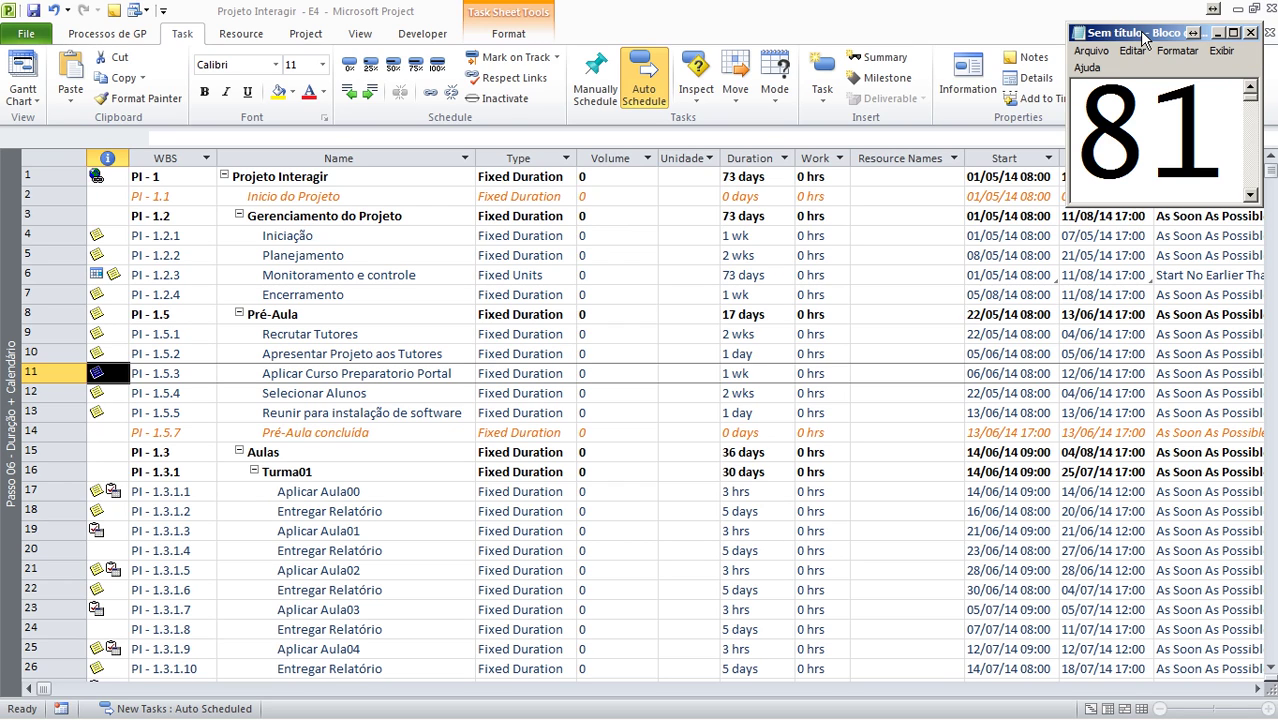
{"action": "left_click", "coordinate": [230, 367]}
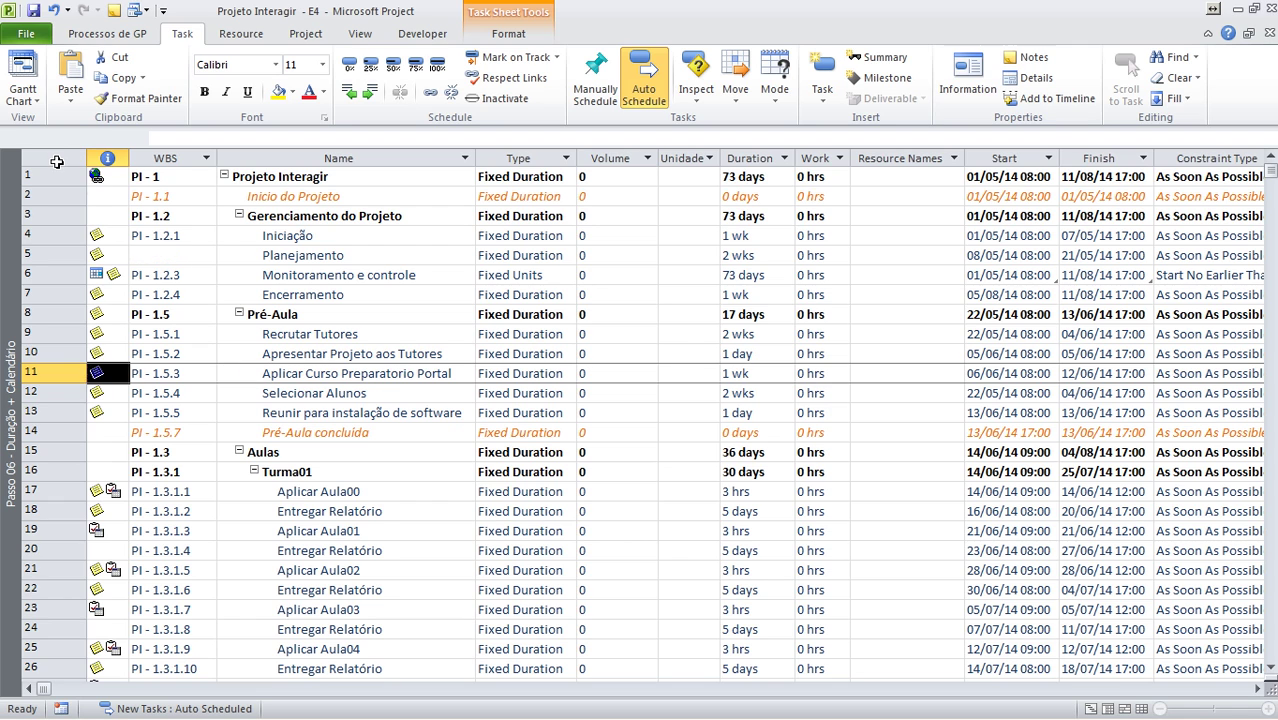
Open the definition of the Passo 06 - Duração + Calendário task table for editing.
{"action": "left_click", "coordinate": [57, 162]}
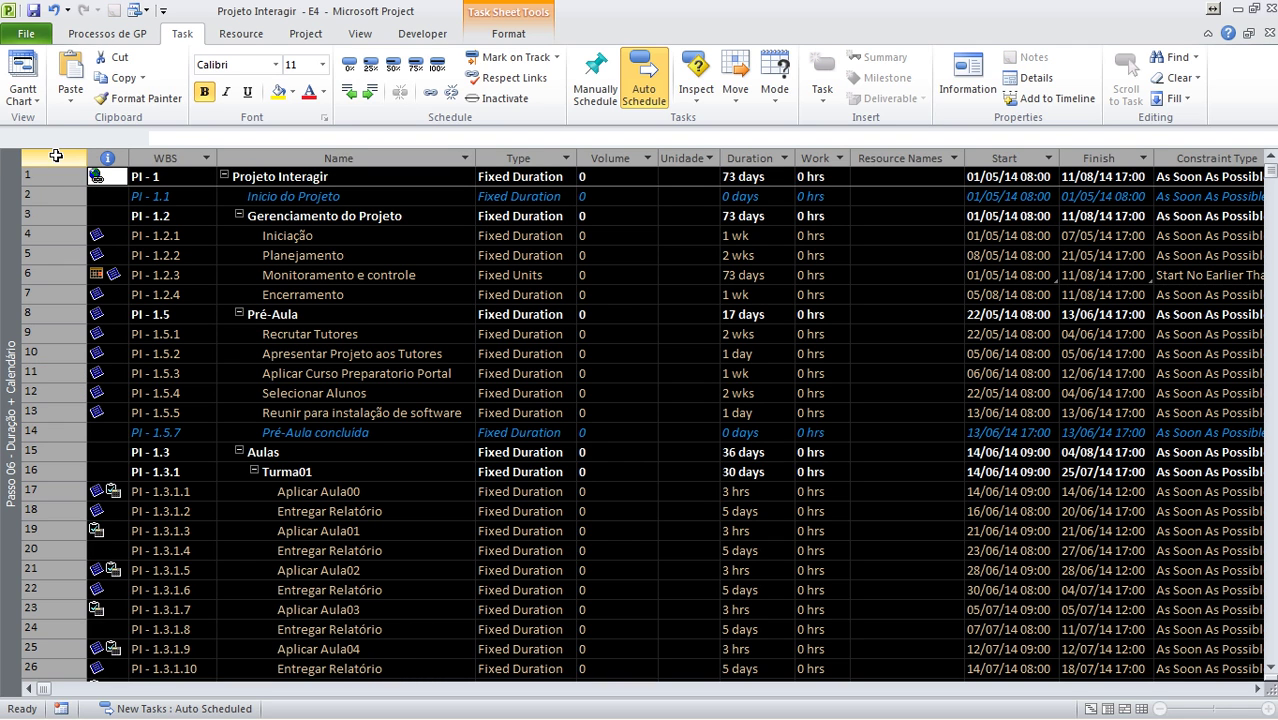
{"action": "right_click", "coordinate": [56, 156]}
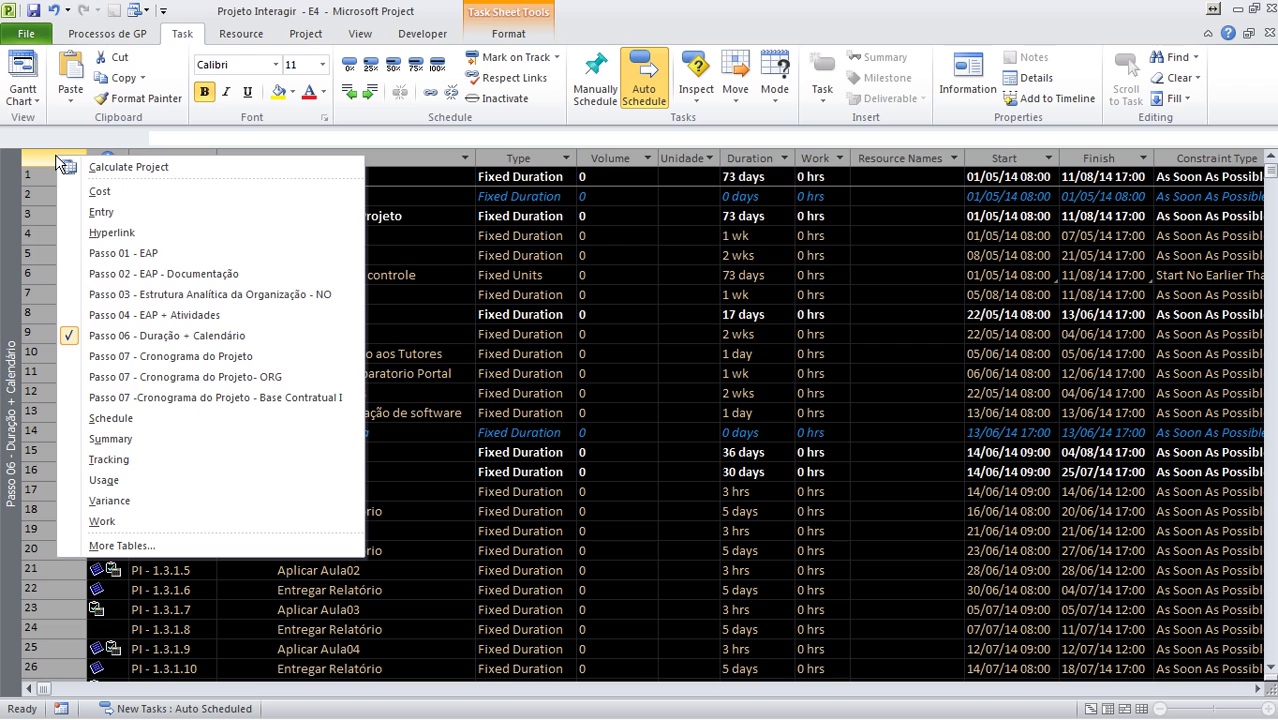
{"action": "left_click", "coordinate": [125, 546]}
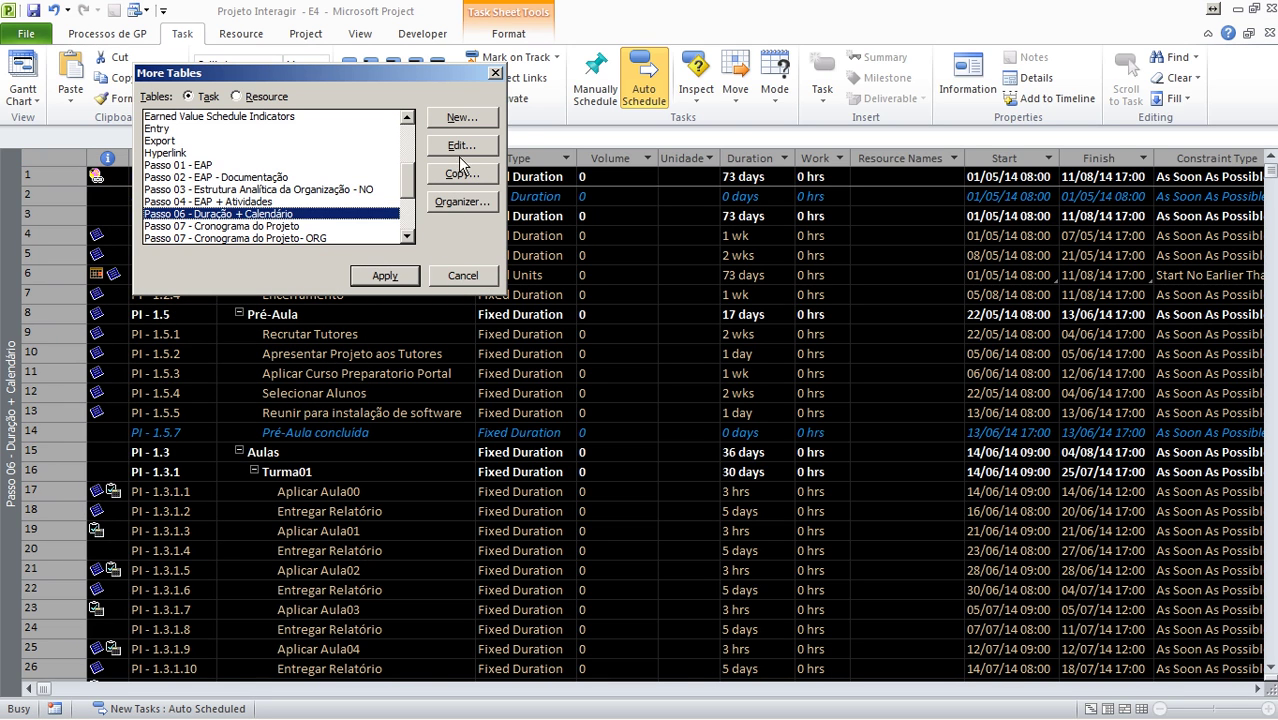
{"action": "left_click", "coordinate": [461, 146]}
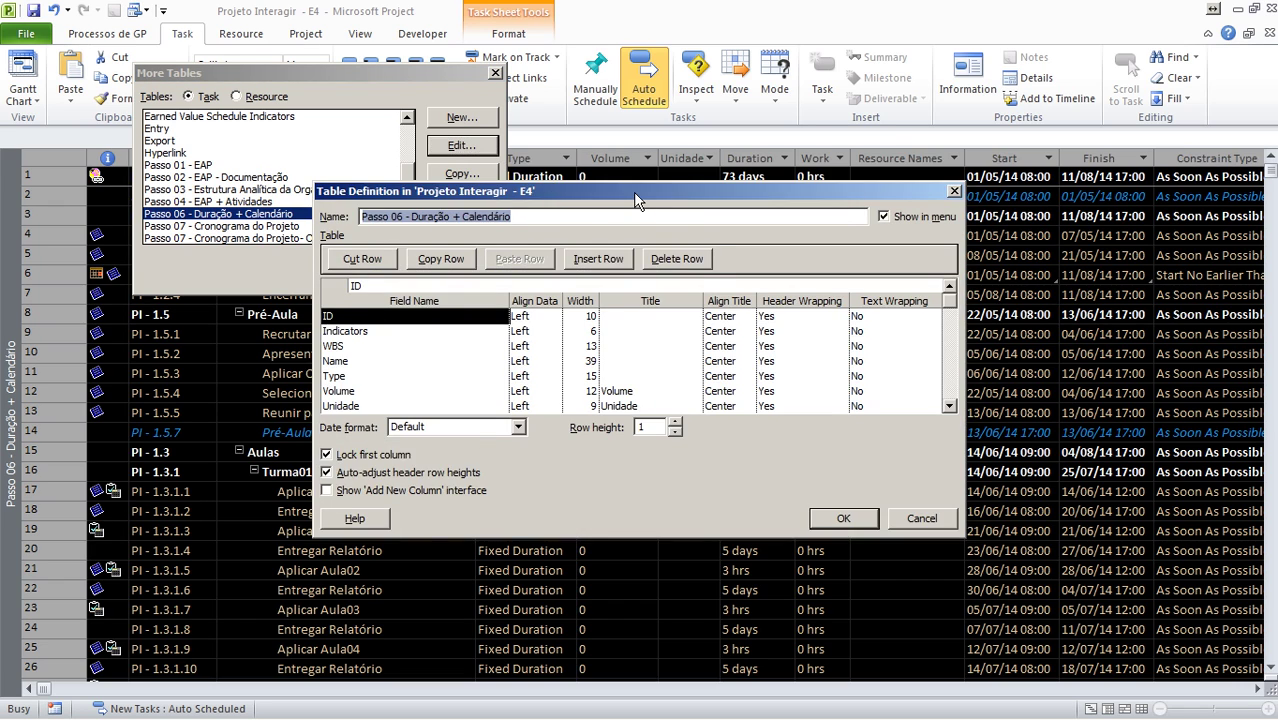
{"action": "left_click_drag", "start_coordinate": [636, 199], "coordinate": [662, 170]}
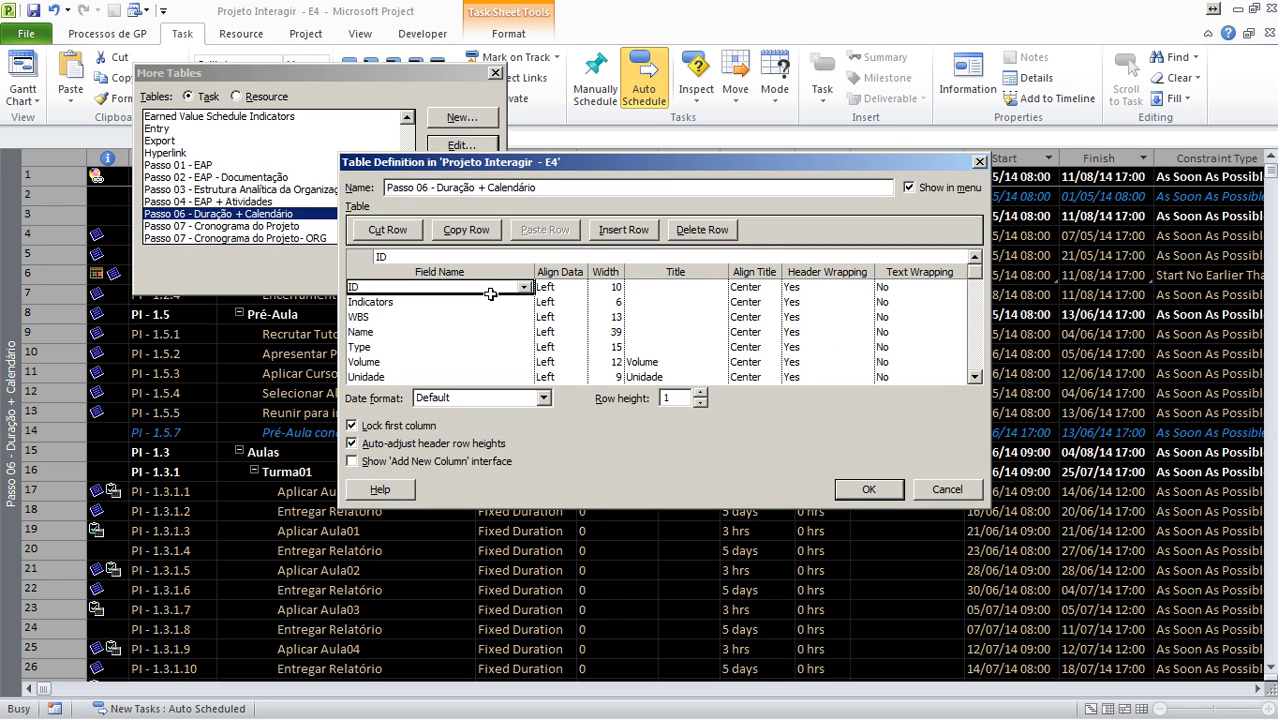
Give the WBS field the column title Codigo EAP in the table definition.
{"action": "key", "text": "Down"}
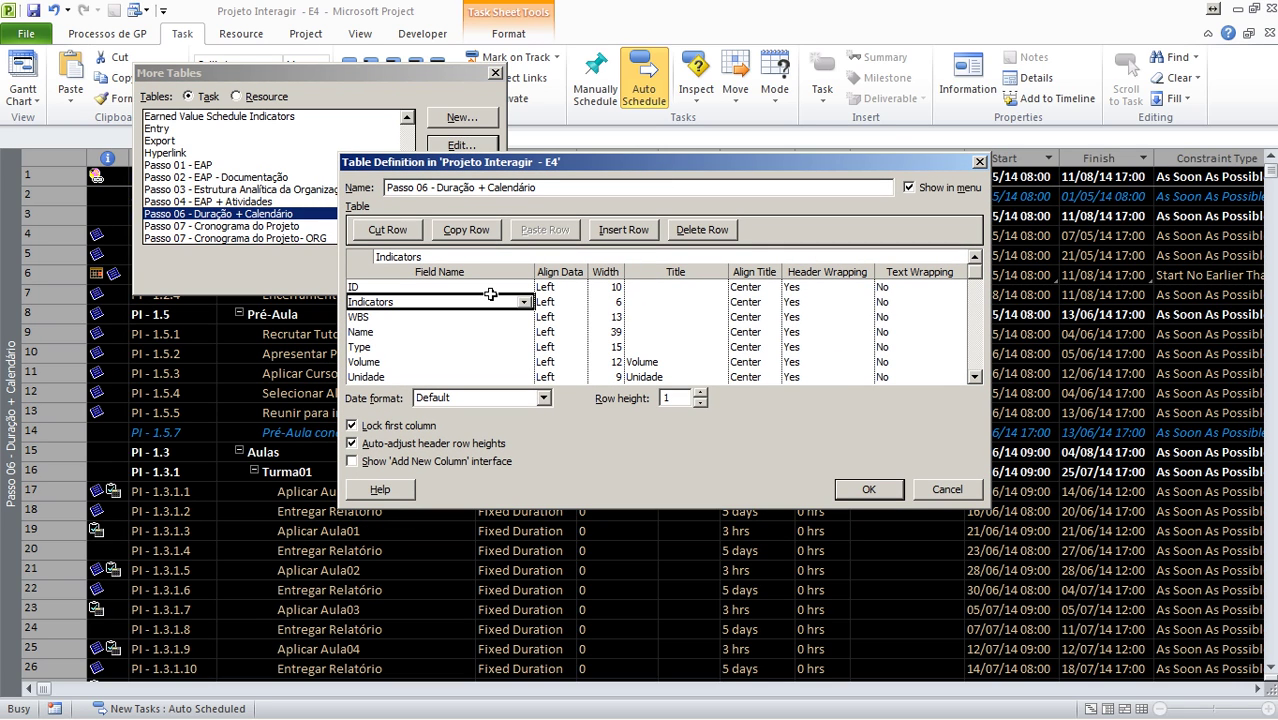
{"action": "key", "text": "Down"}
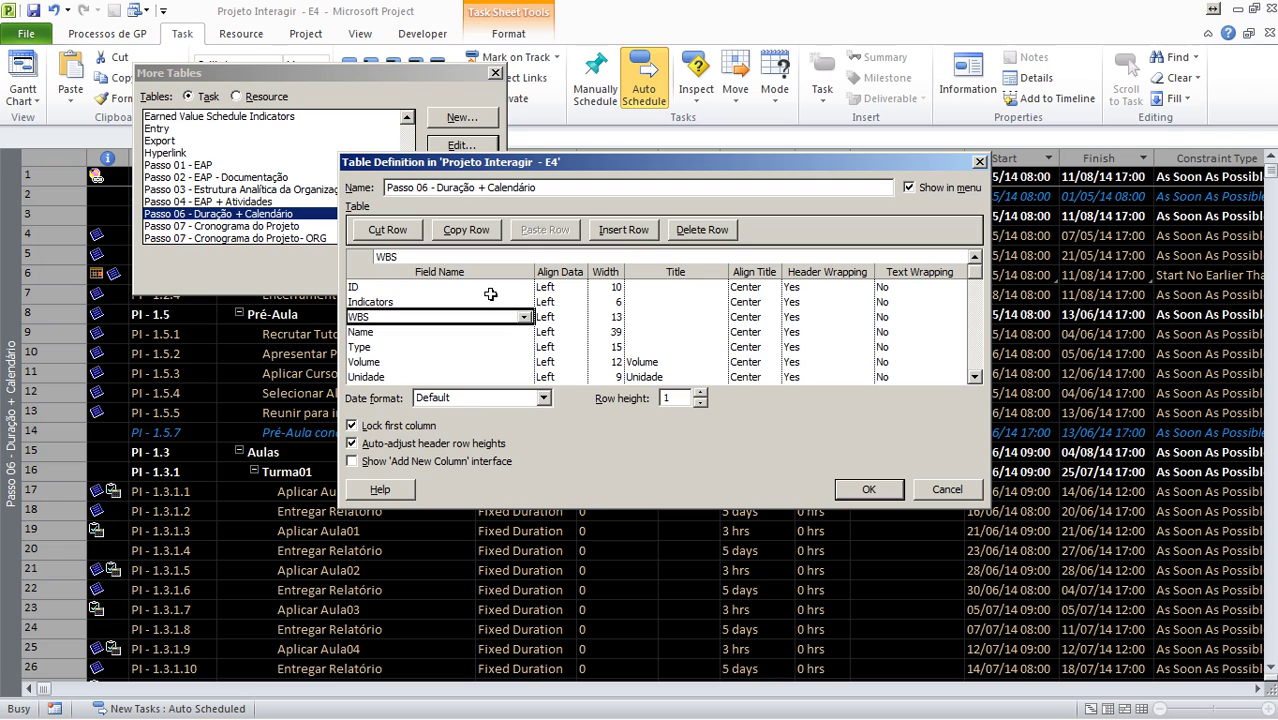
{"action": "key", "text": "Right"}
{"action": "key", "text": "Right"}
{"action": "key", "text": "Right"}
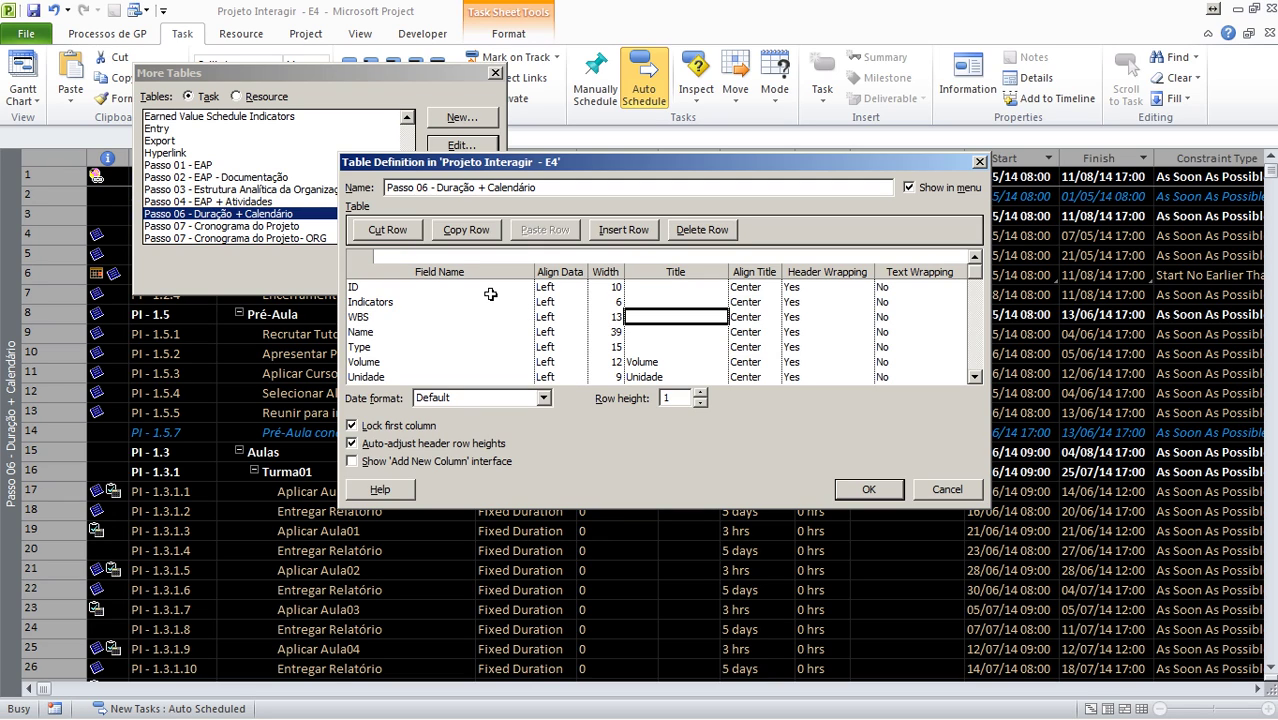
{"action": "type", "text": "Codigo"}
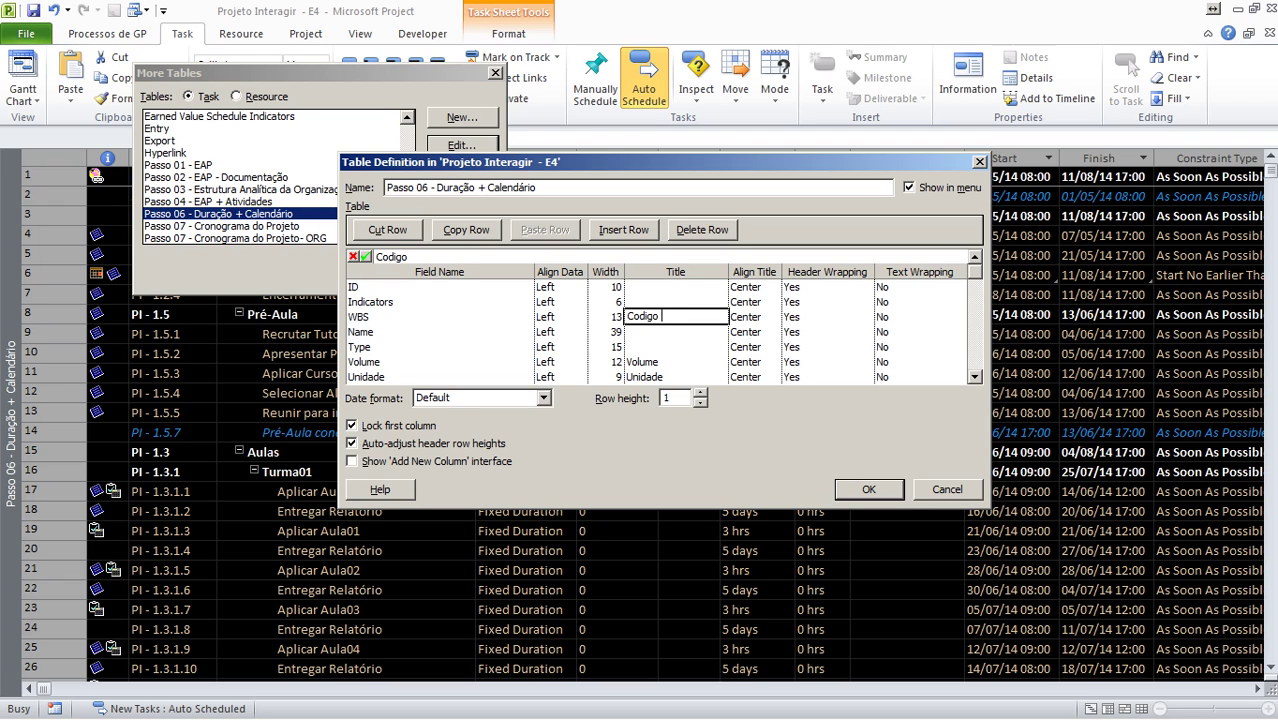
{"action": "type", "text": " EAP"}
{"action": "key", "text": "Tab"}
Give the Name field the column title EAP + Atividade in the table definition.
{"action": "key", "text": "Down"}
{"action": "key", "text": "Down"}
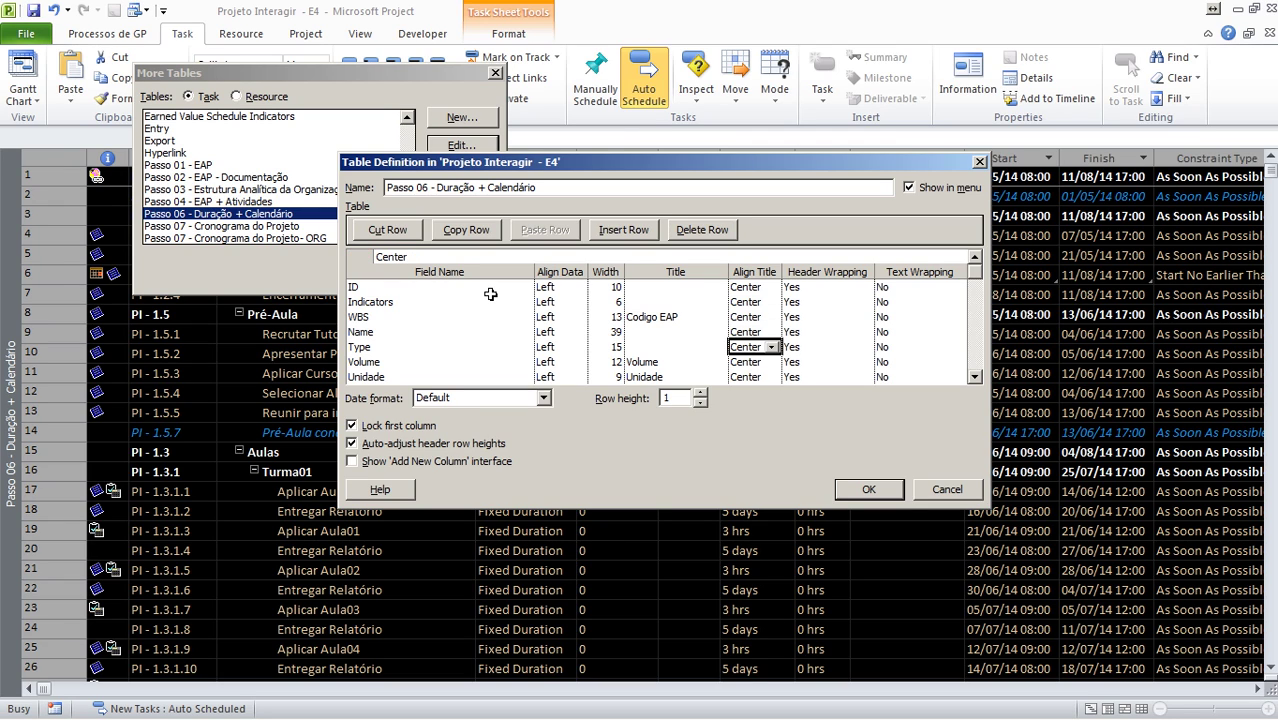
{"action": "key", "text": "Up"}
{"action": "key", "text": "Up"}
{"action": "key", "text": "Left"}
{"action": "key", "text": "Left"}
{"action": "key", "text": "Left"}
{"action": "key", "text": "Left"}
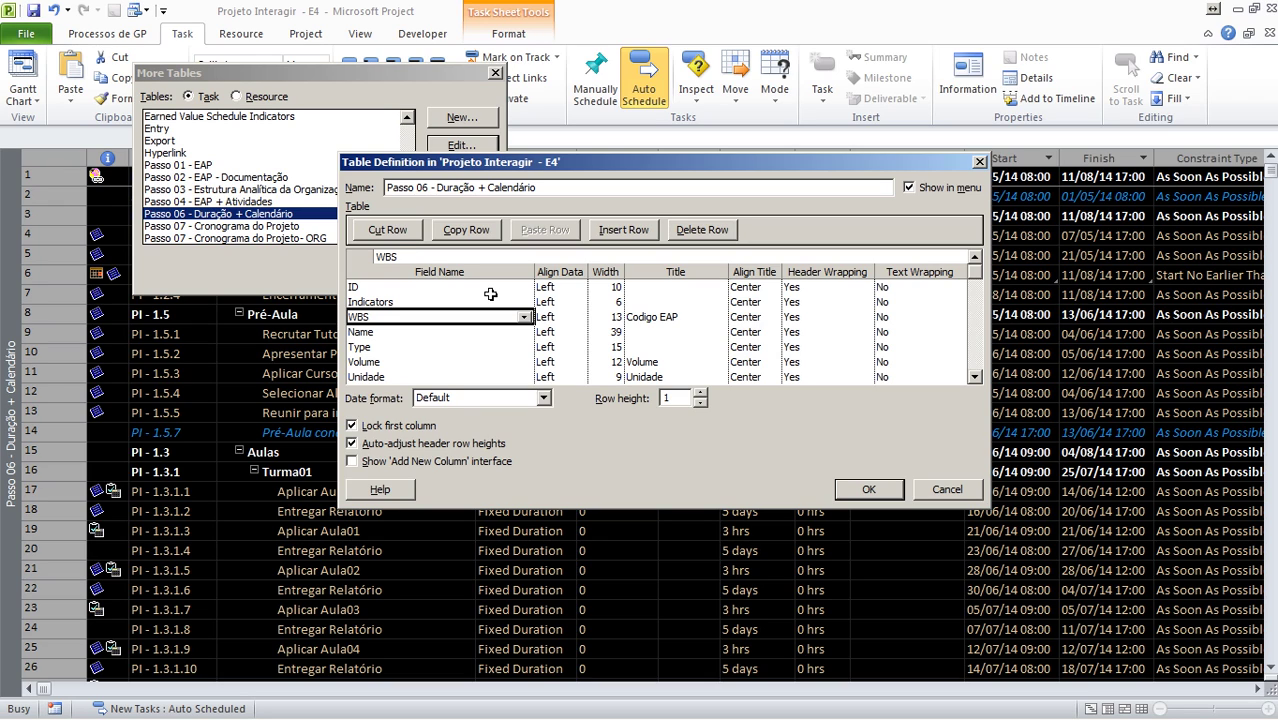
{"action": "key", "text": "Down"}
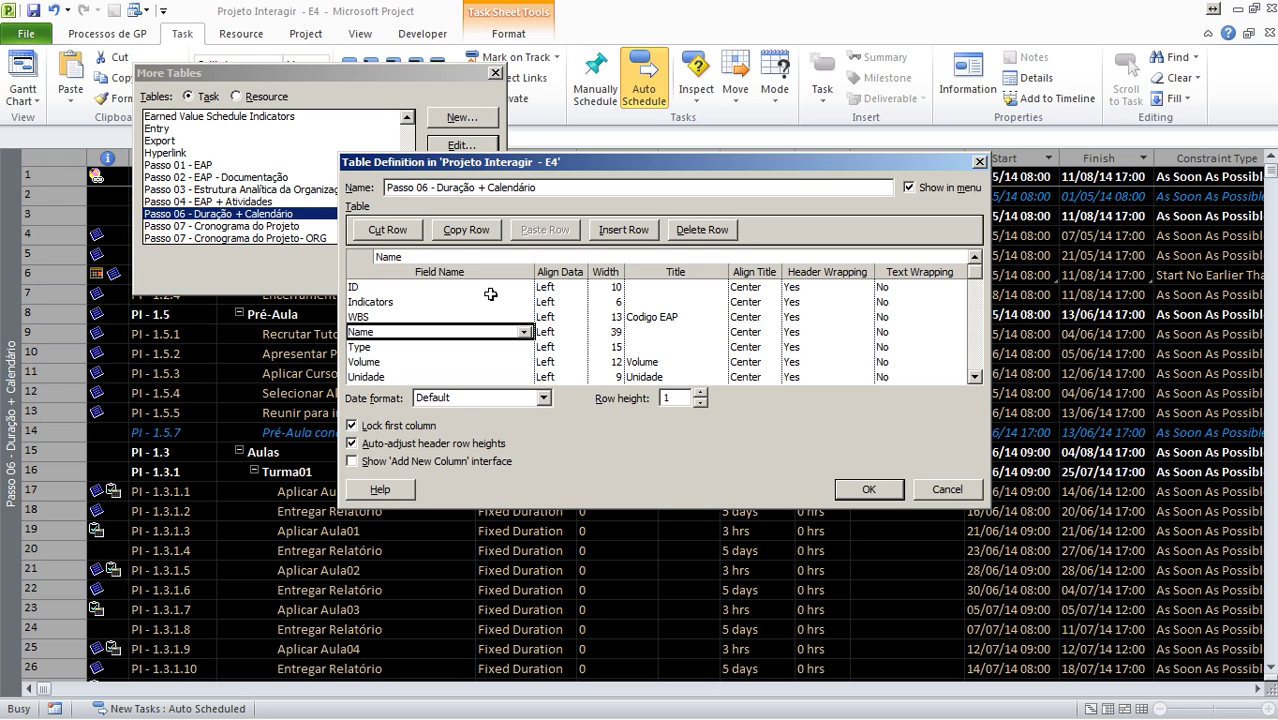
{"action": "key", "text": "Right"}
{"action": "key", "text": "Right"}
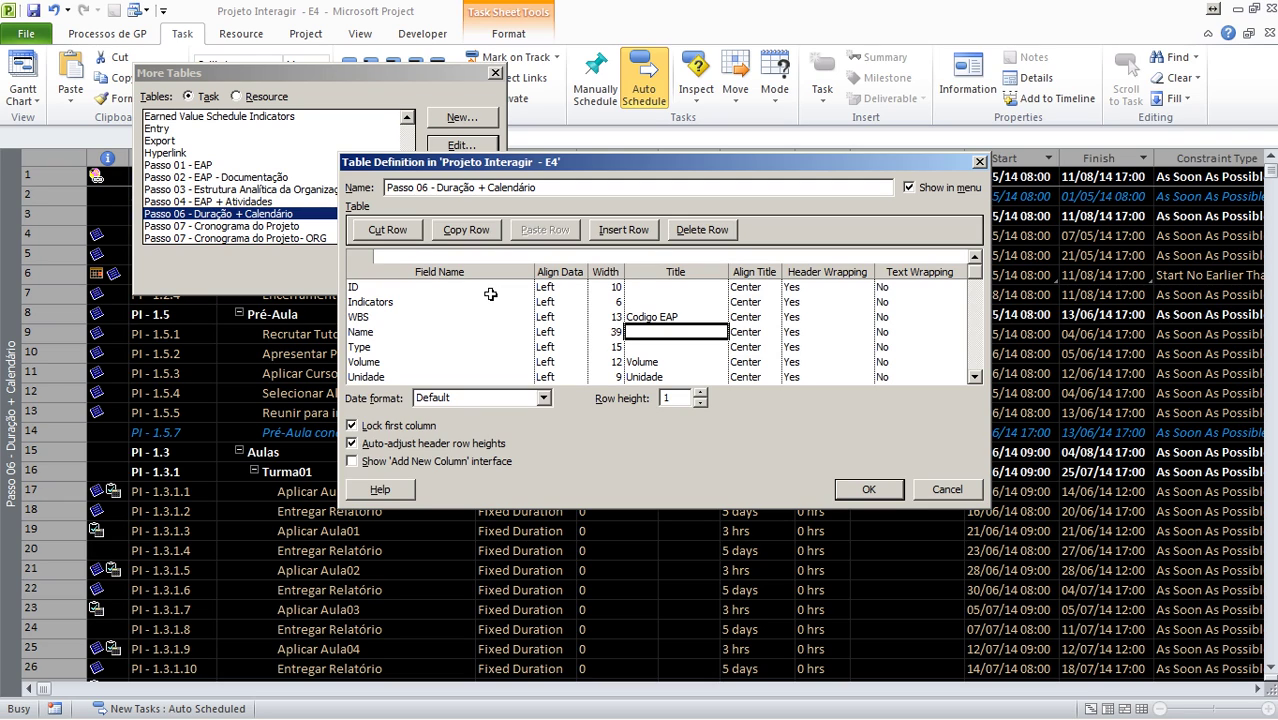
{"action": "type", "text": "EAP + A"}
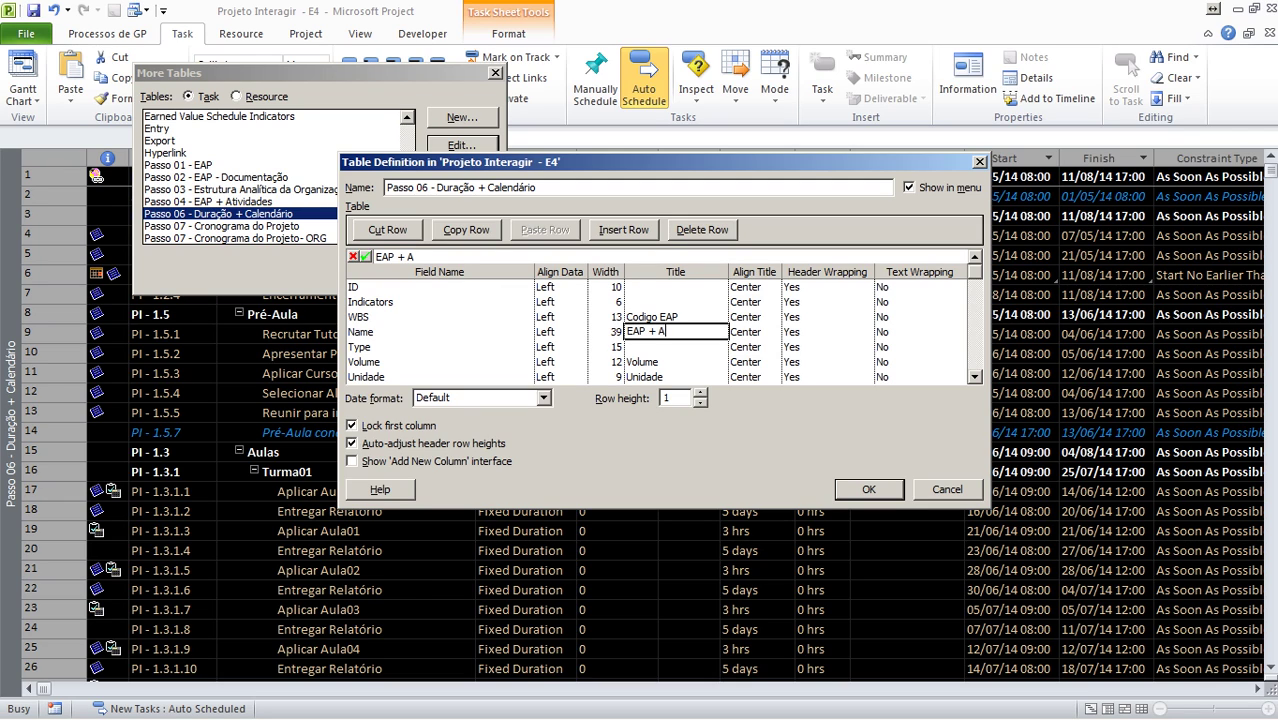
{"action": "type", "text": "tividade"}
{"action": "key", "text": "Return"}
Examine the Type, Volume, Unidade, Duration and Work rows of the table definition and their column titles.
{"action": "key", "text": "Left"}
{"action": "key", "text": "Left"}
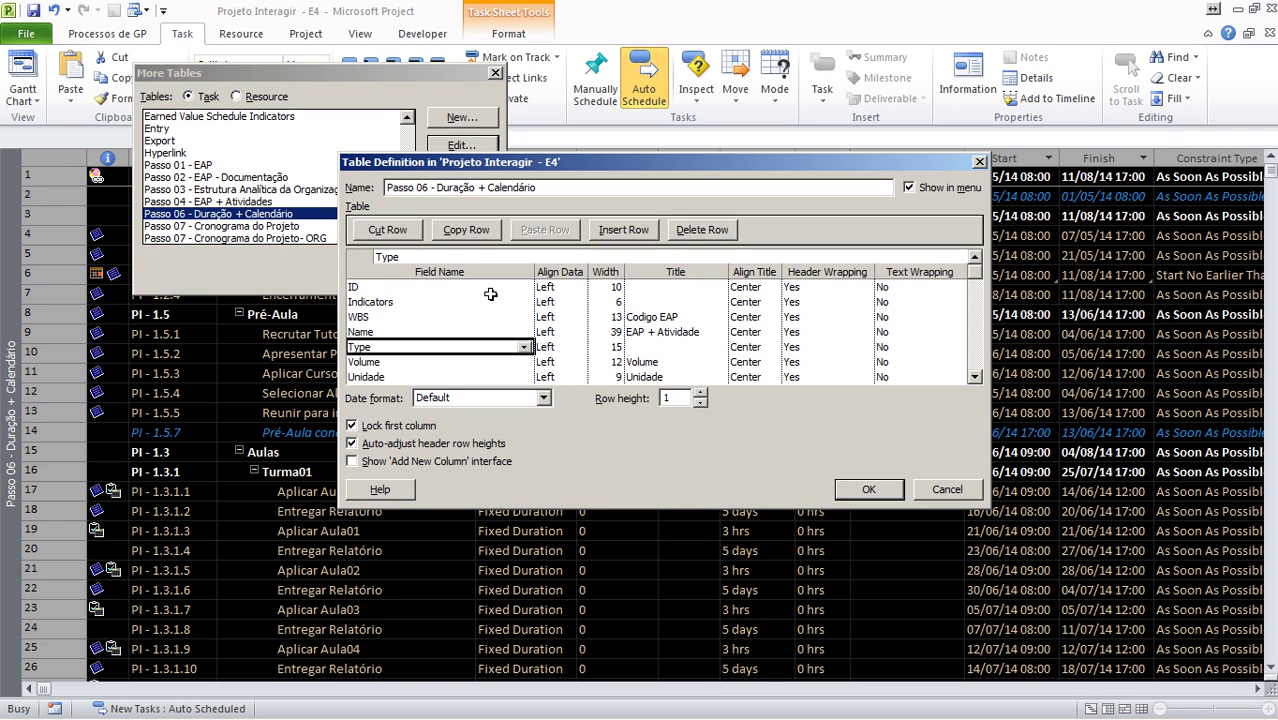
{"action": "key", "text": "Right"}
{"action": "key", "text": "Right"}
{"action": "key", "text": "Right"}
{"action": "key", "text": "Down"}
{"action": "key", "text": "Left"}
{"action": "key", "text": "Left"}
{"action": "key", "text": "Left"}
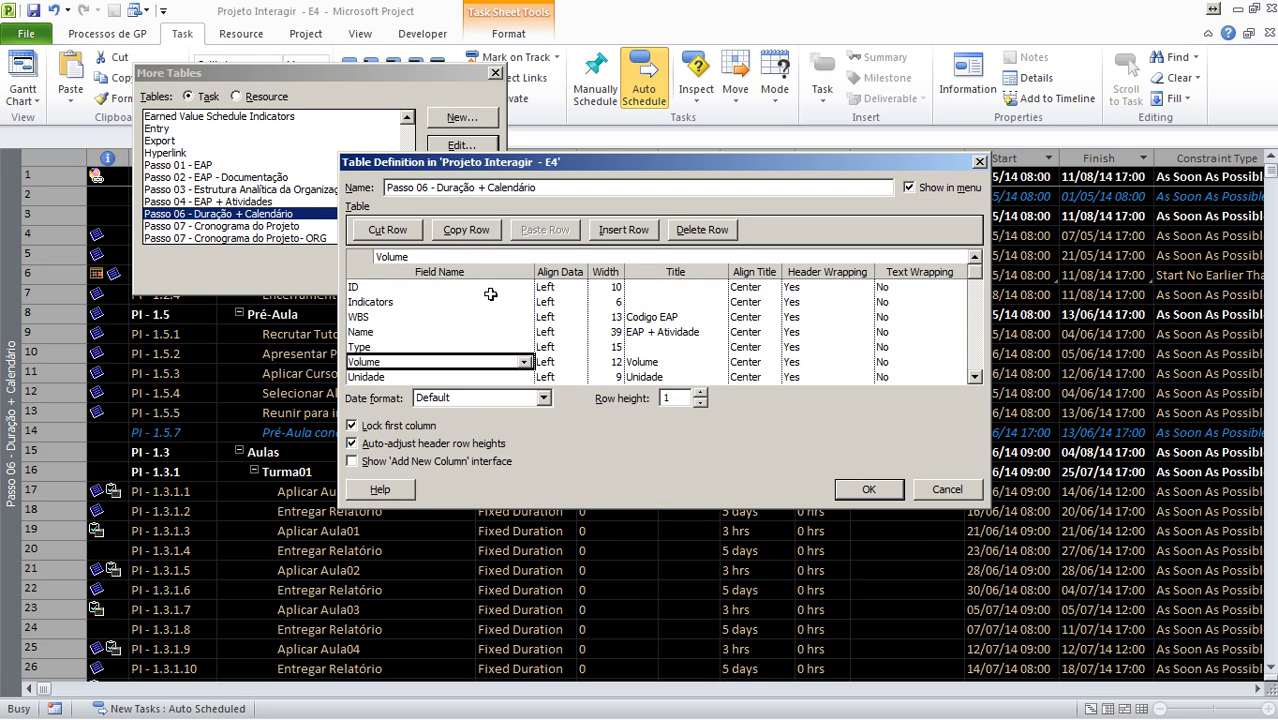
{"action": "key", "text": "Right"}
{"action": "key", "text": "Right"}
{"action": "key", "text": "Right"}
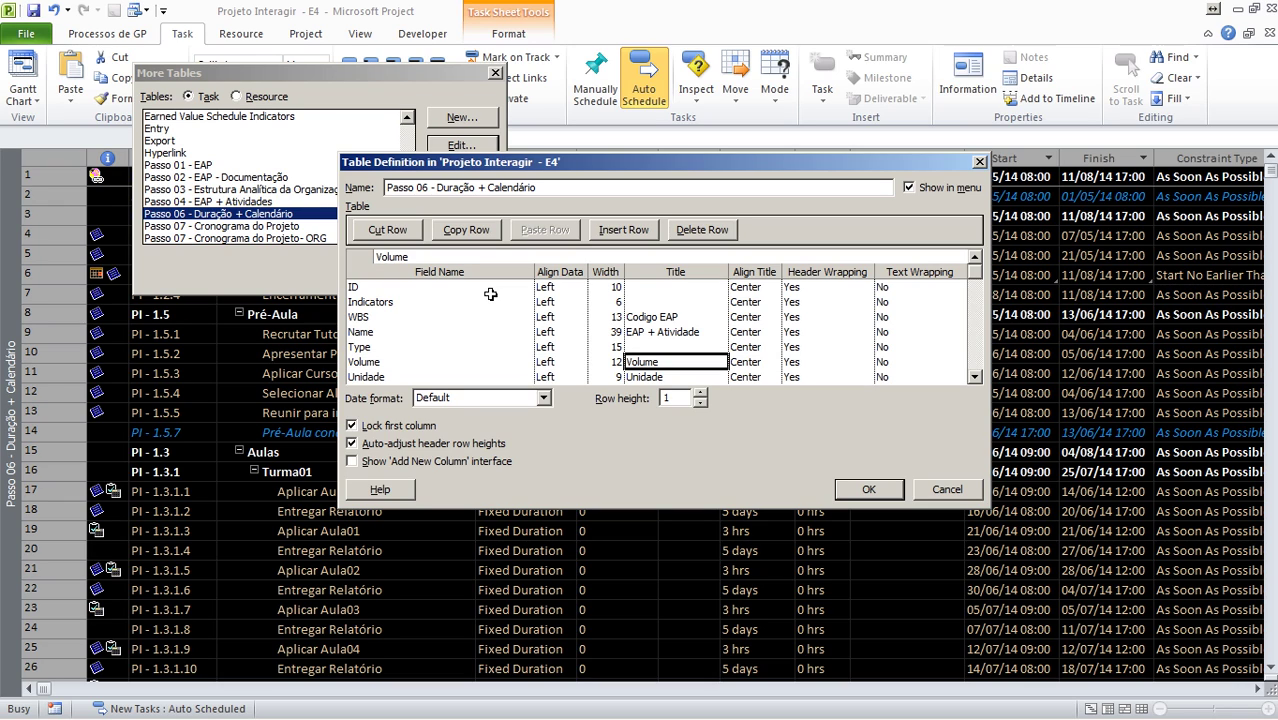
{"action": "key", "text": "Left"}
{"action": "key", "text": "Left"}
{"action": "key", "text": "Left"}
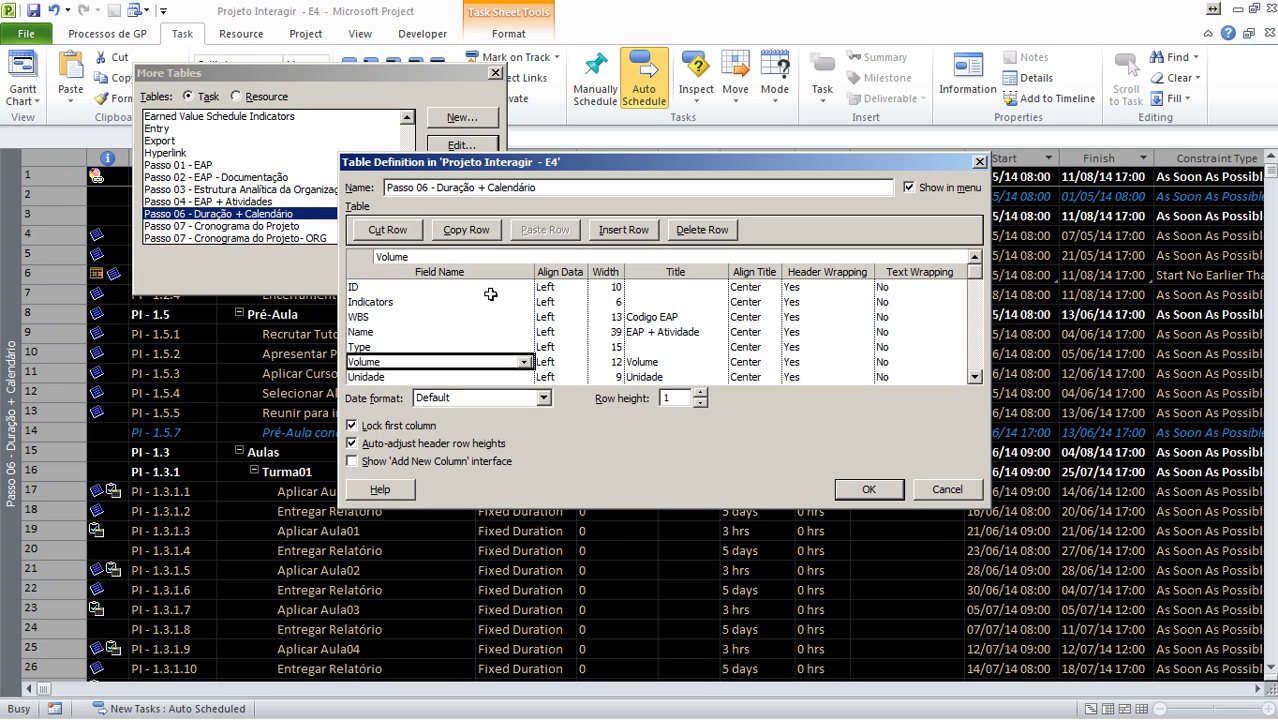
{"action": "key", "text": "Down"}
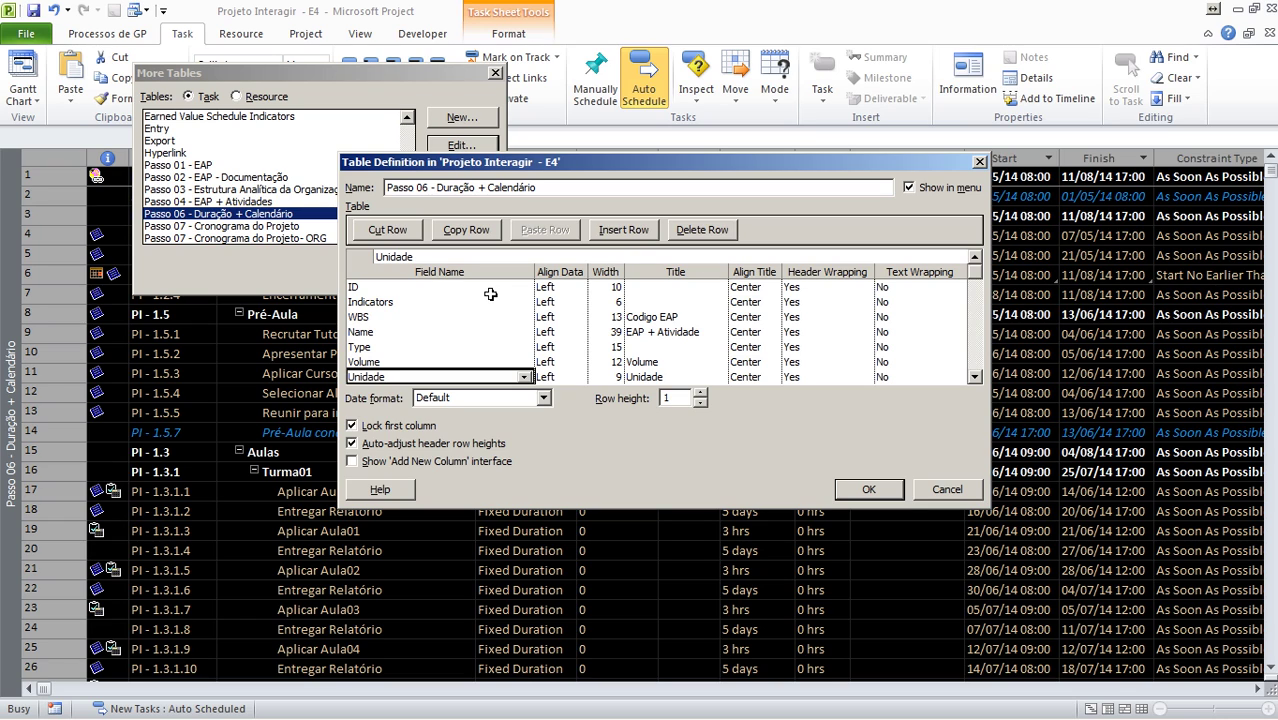
{"action": "key", "text": "Right"}
{"action": "key", "text": "Right"}
{"action": "key", "text": "Right"}
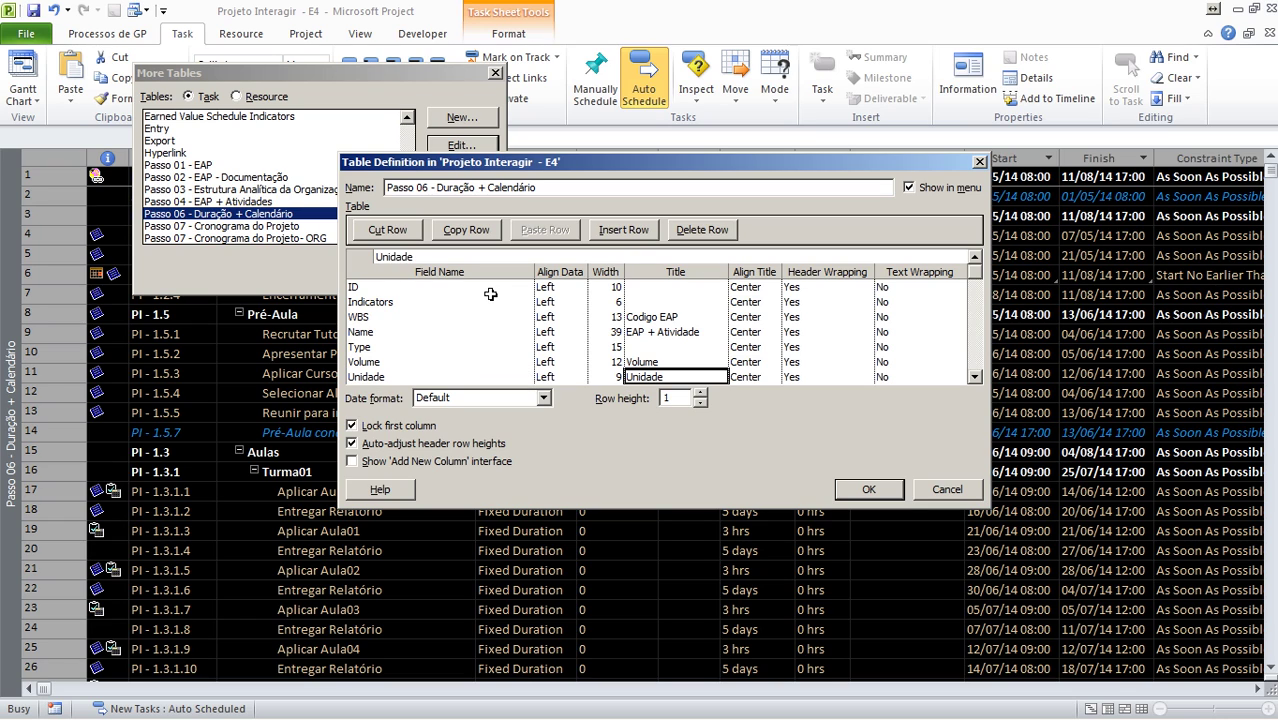
{"action": "key", "text": "Left"}
{"action": "key", "text": "Left"}
{"action": "key", "text": "Left"}
{"action": "key", "text": "Down"}
{"action": "key", "text": "Down"}
{"action": "key", "text": "Down"}
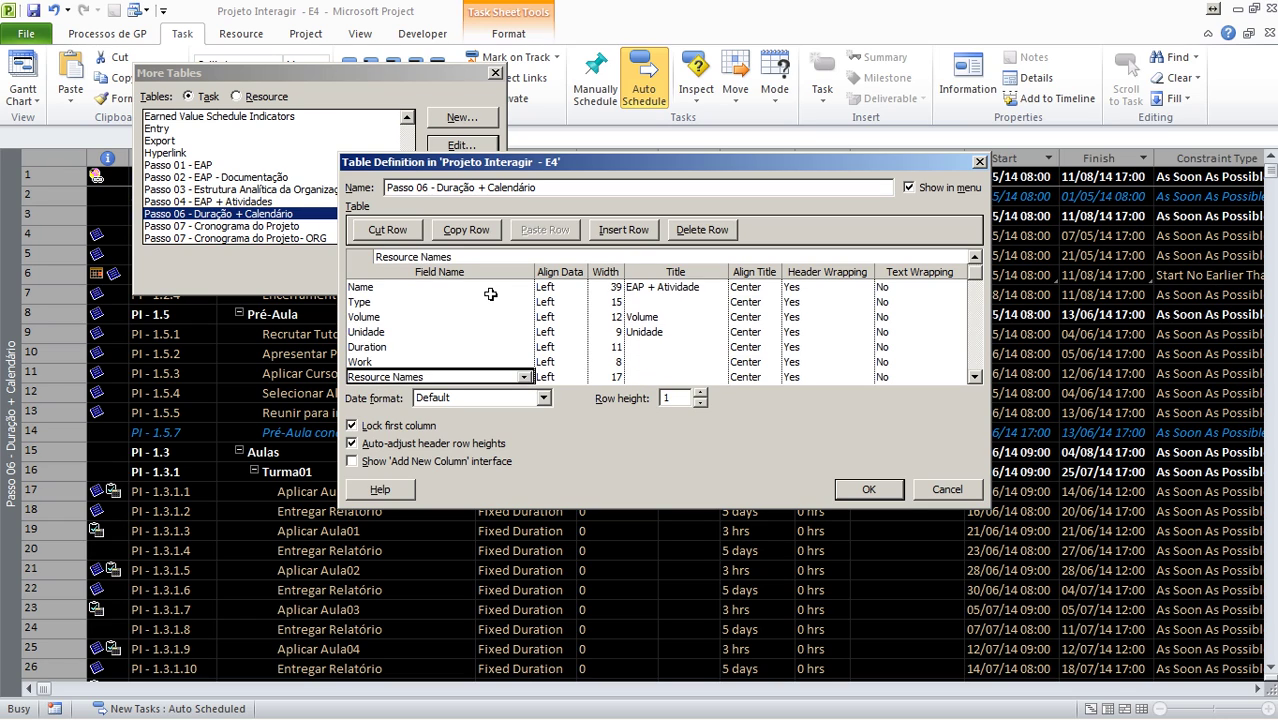
{"action": "key", "text": "Up"}
{"action": "key", "text": "Up"}
{"action": "key", "text": "Up"}
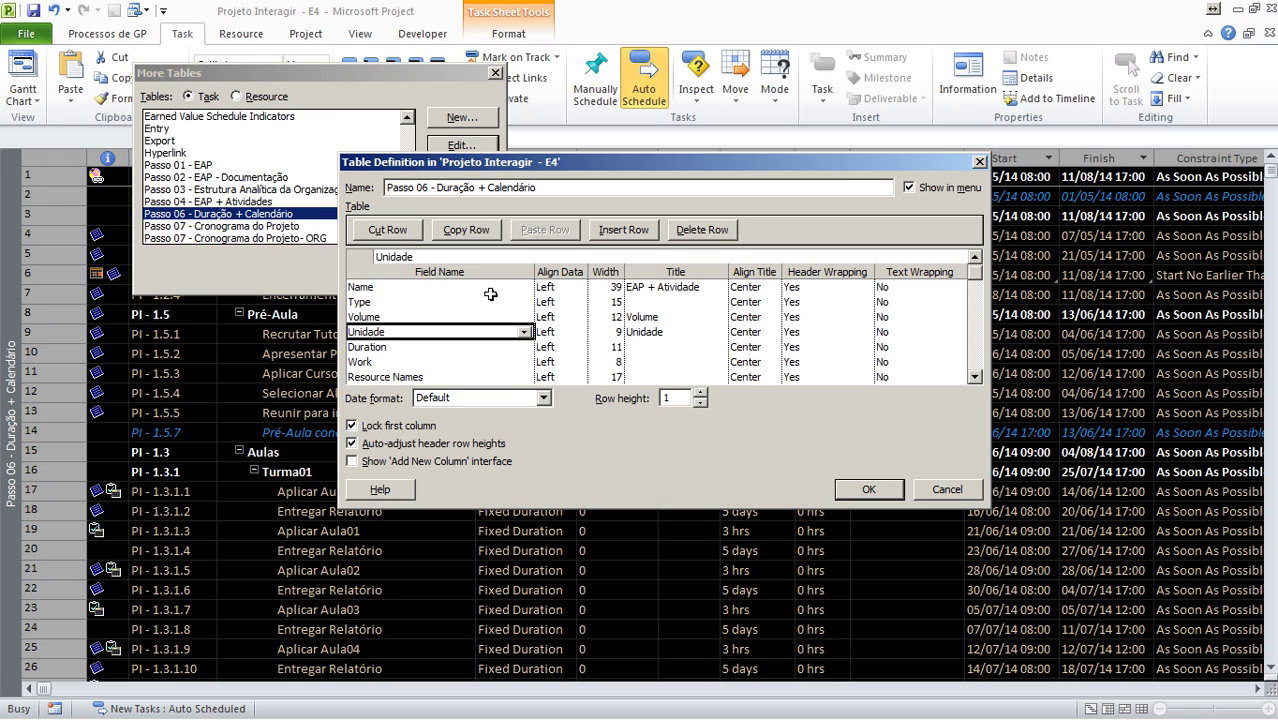
{"action": "key", "text": "Down"}
{"action": "key", "text": "Down"}
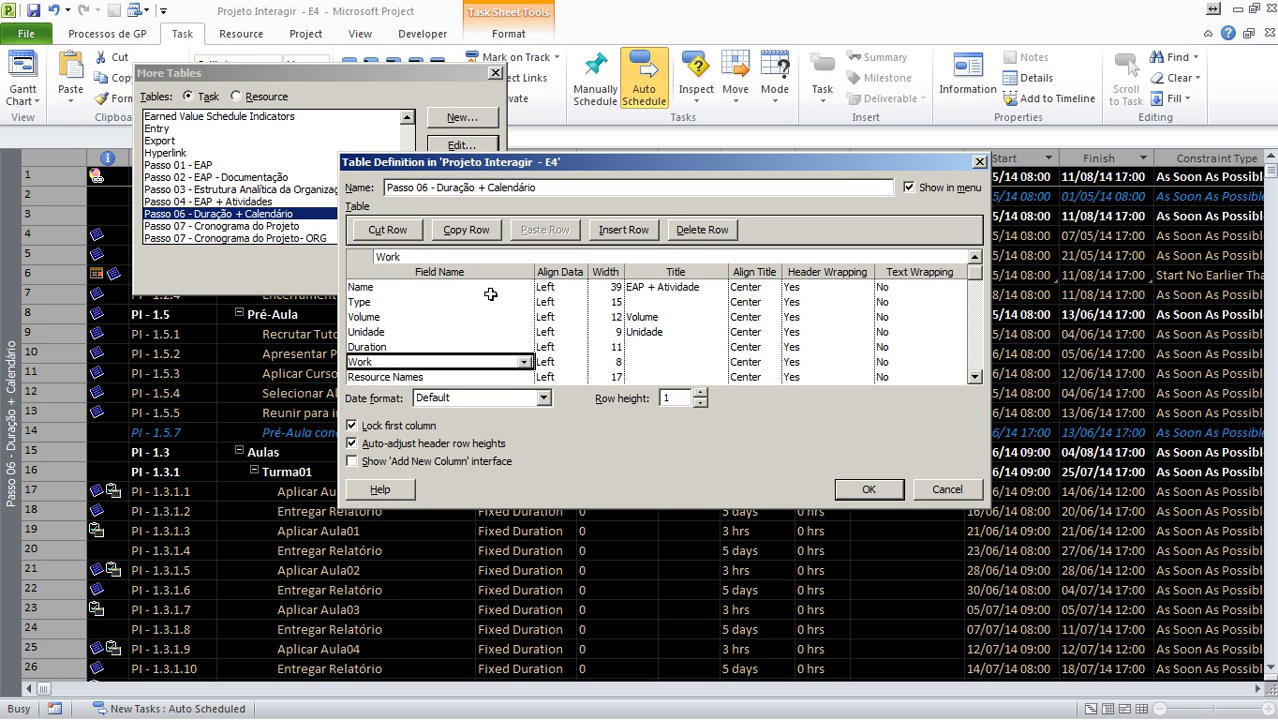
Give the Resource Names field the column title Recursos.
{"action": "key", "text": "Down"}
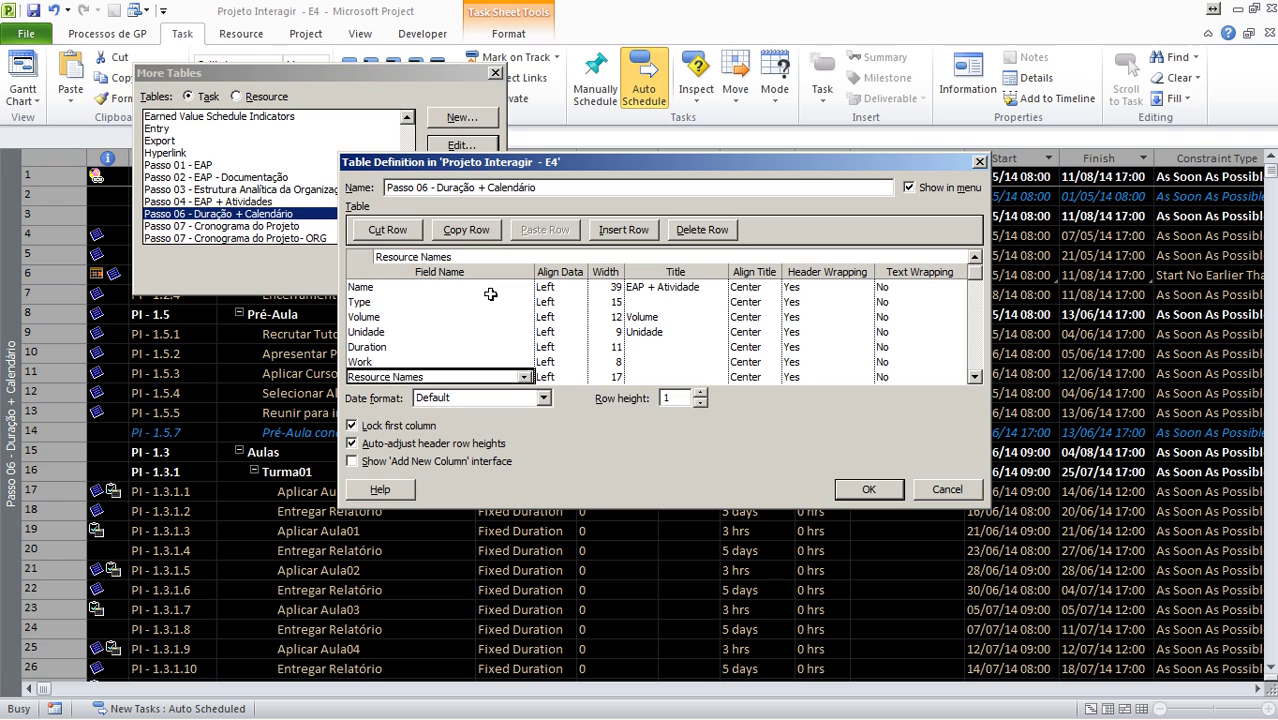
{"action": "key", "text": "Tab"}
{"action": "key", "text": "Tab"}
{"action": "key", "text": "Tab"}
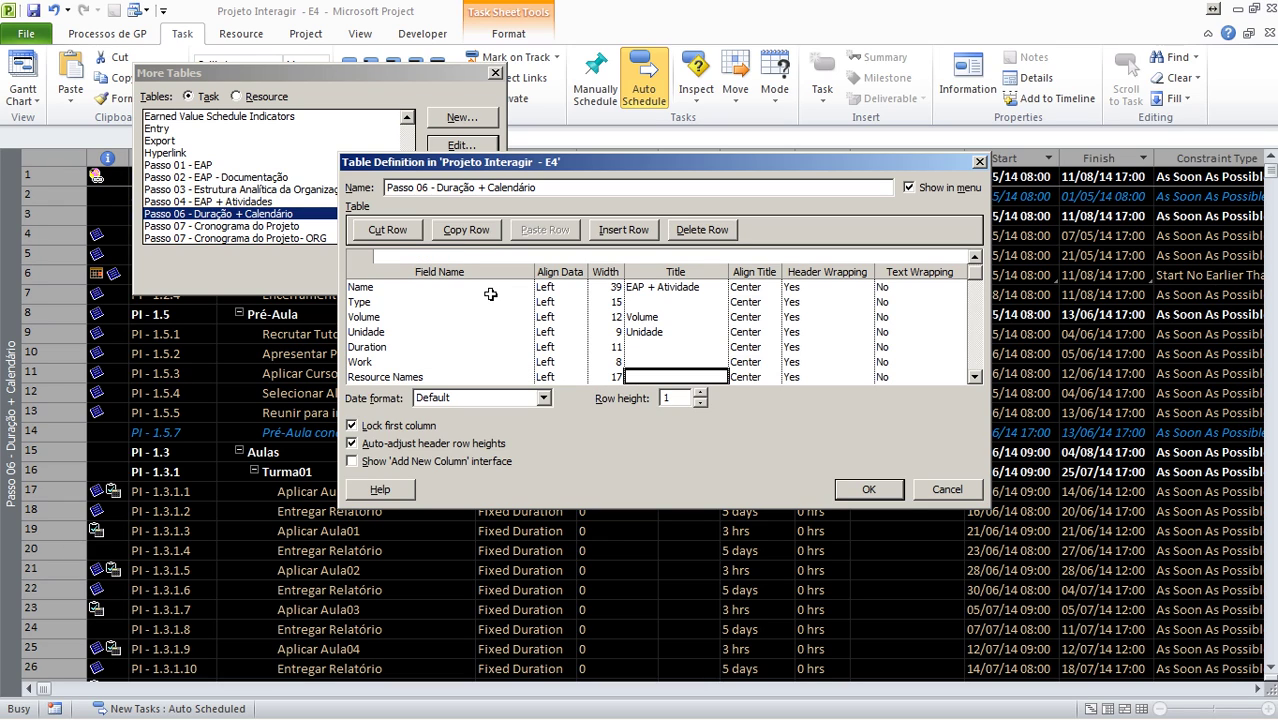
{"action": "type", "text": "Rec"}
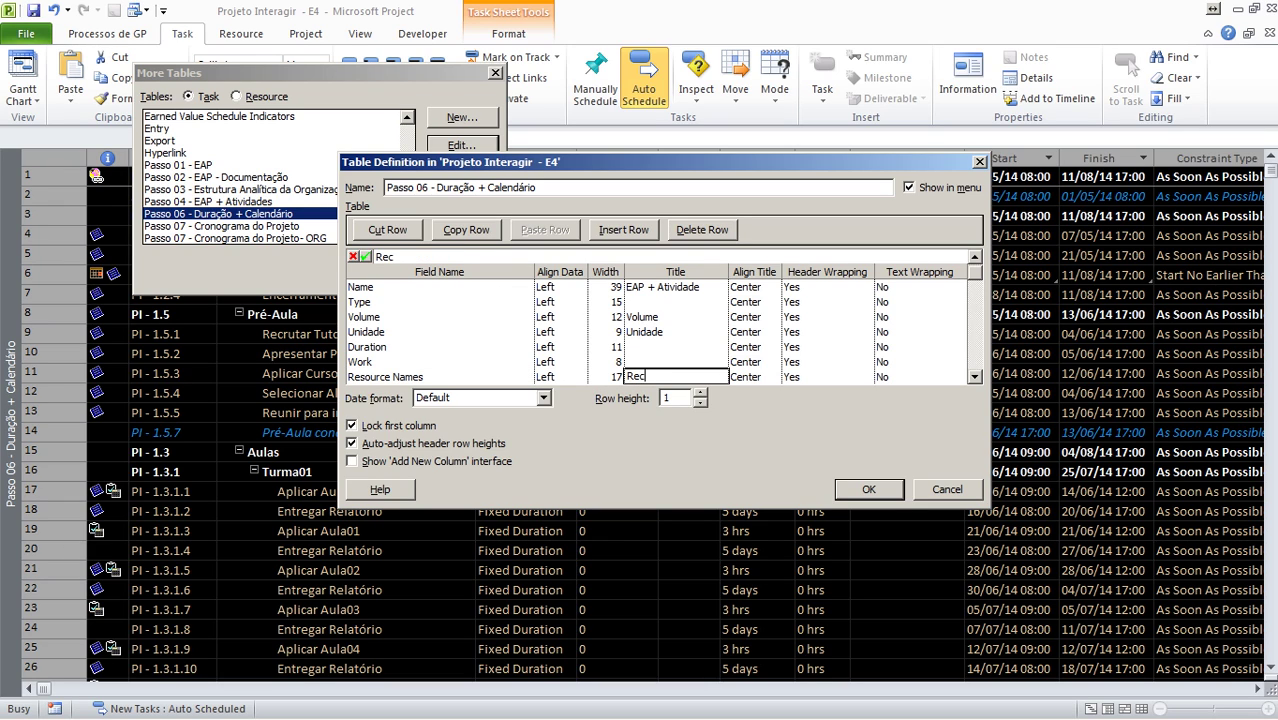
{"action": "type", "text": "ursos"}
{"action": "key", "text": "Return"}
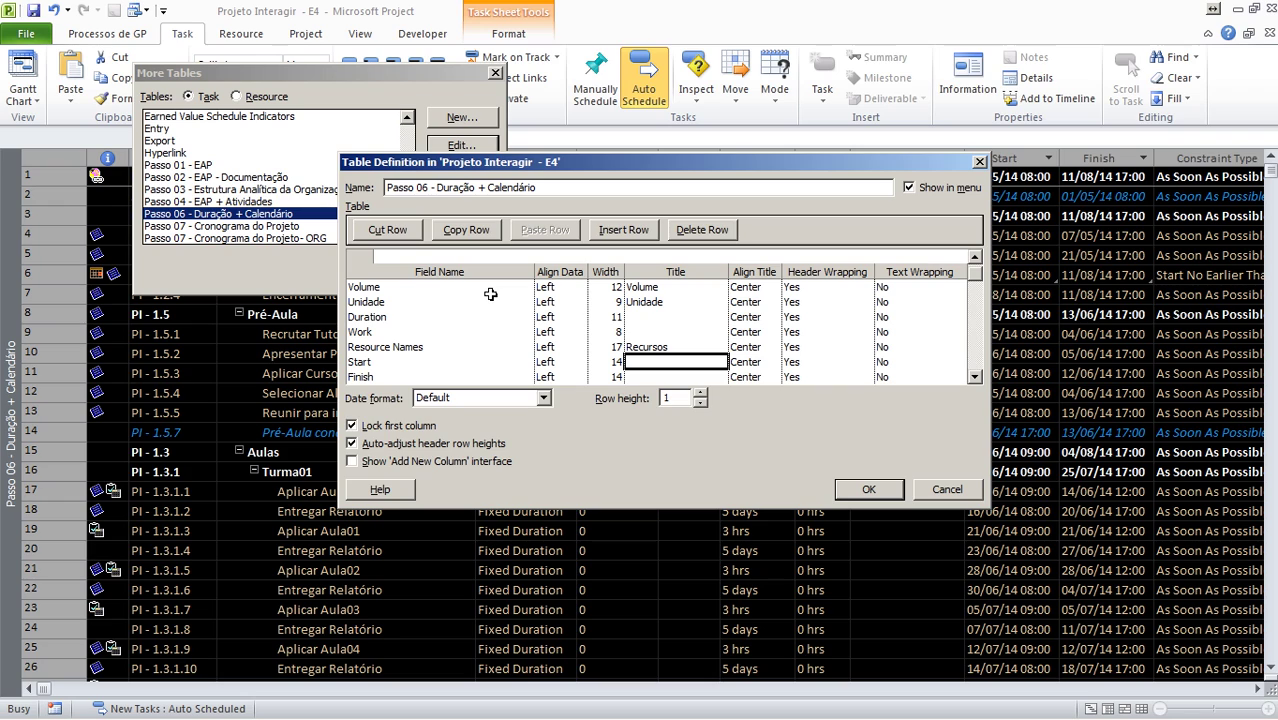
Title the Constraint Type field Tipo de Restri;áo and the Constraint Date field Data de Restri;áo.
{"action": "key", "text": "Down"}
{"action": "key", "text": "Down"}
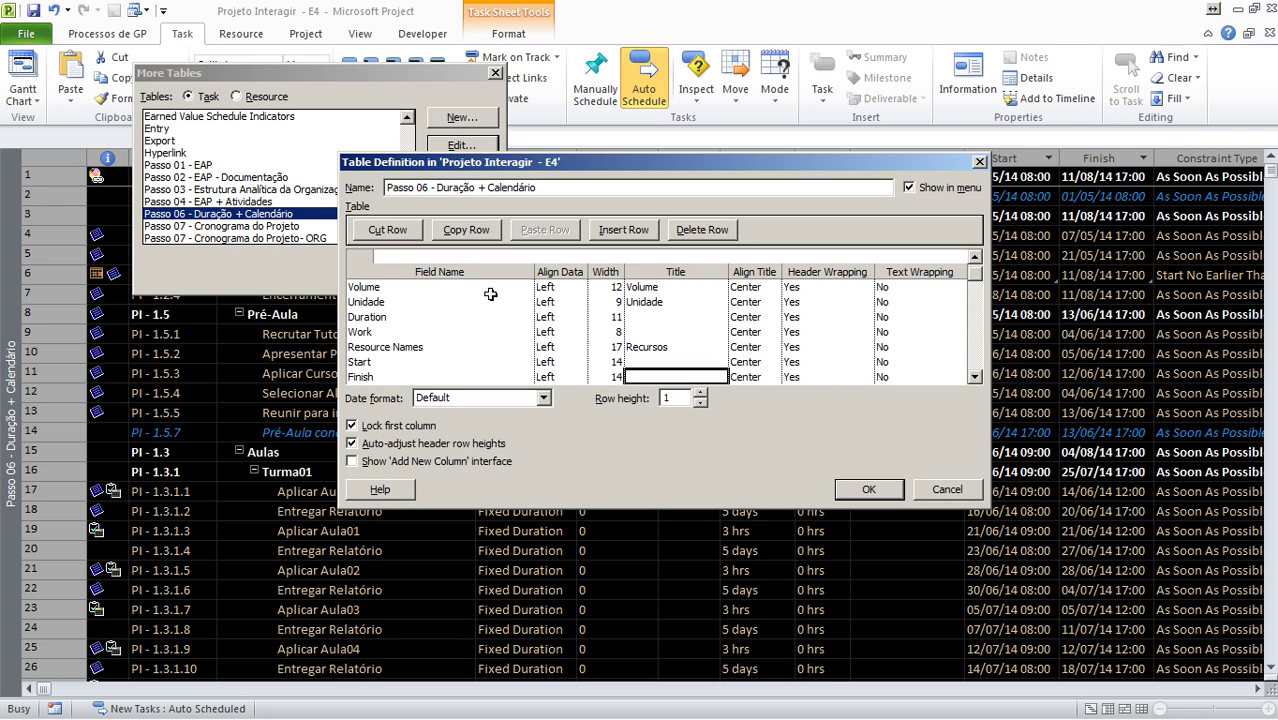
{"action": "type", "text": "T"}
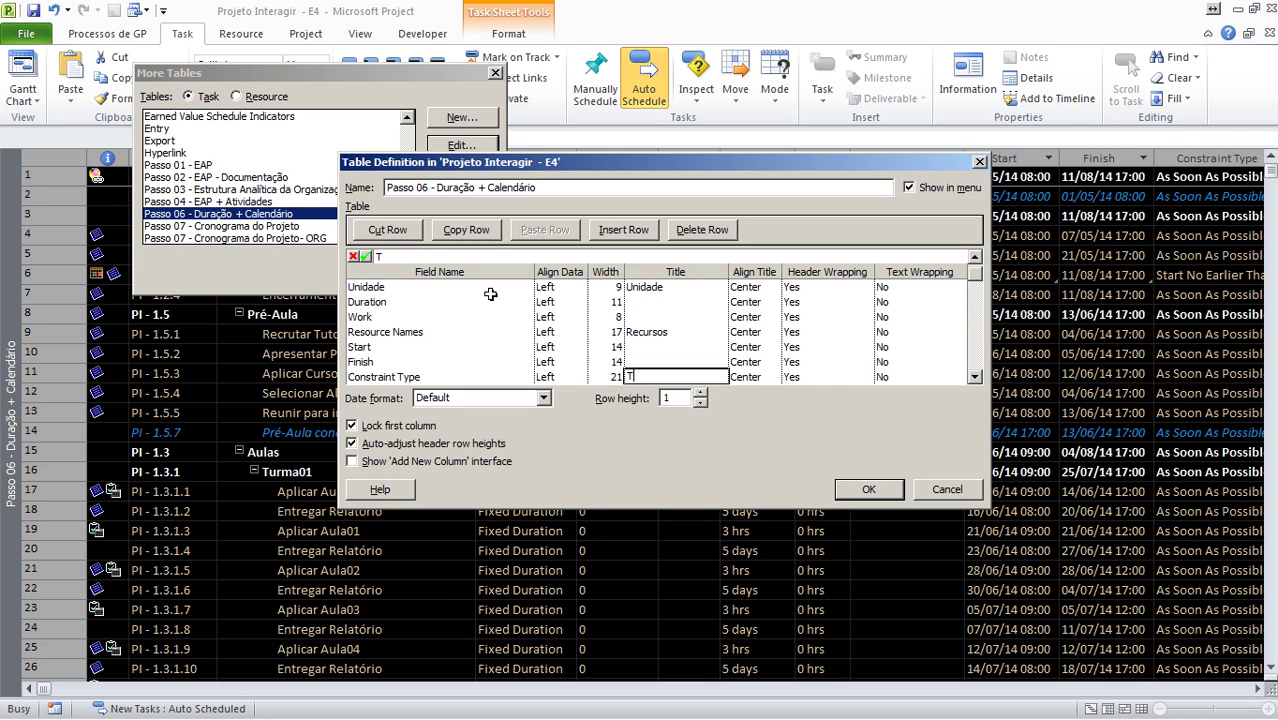
{"action": "type", "text": "ipo de Restri;ão"}
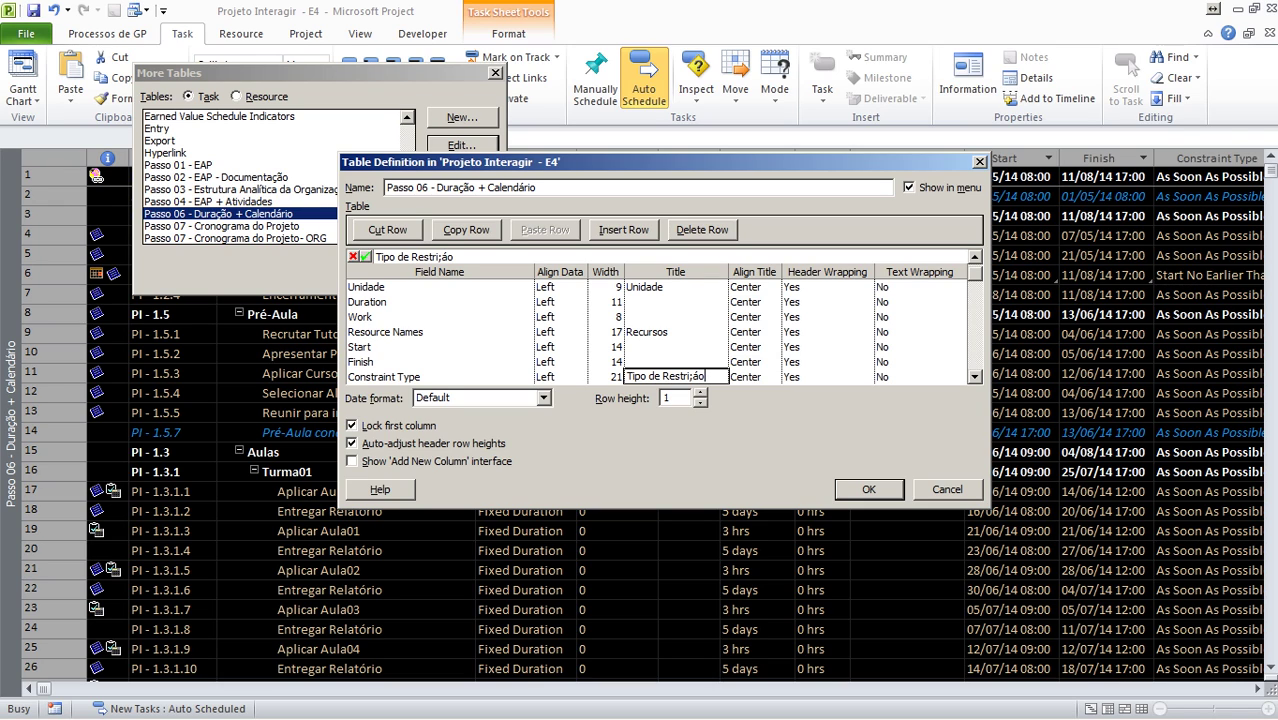
{"action": "key", "text": "Return"}
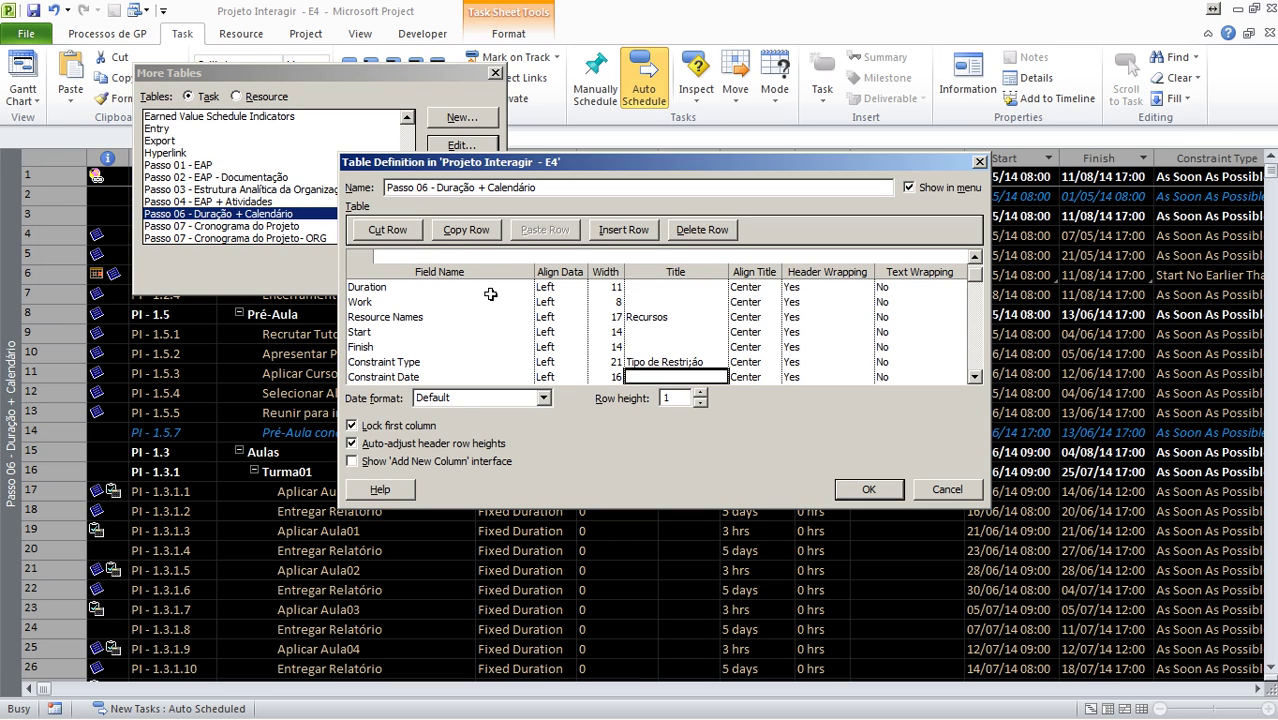
{"action": "type", "text": "Data "}
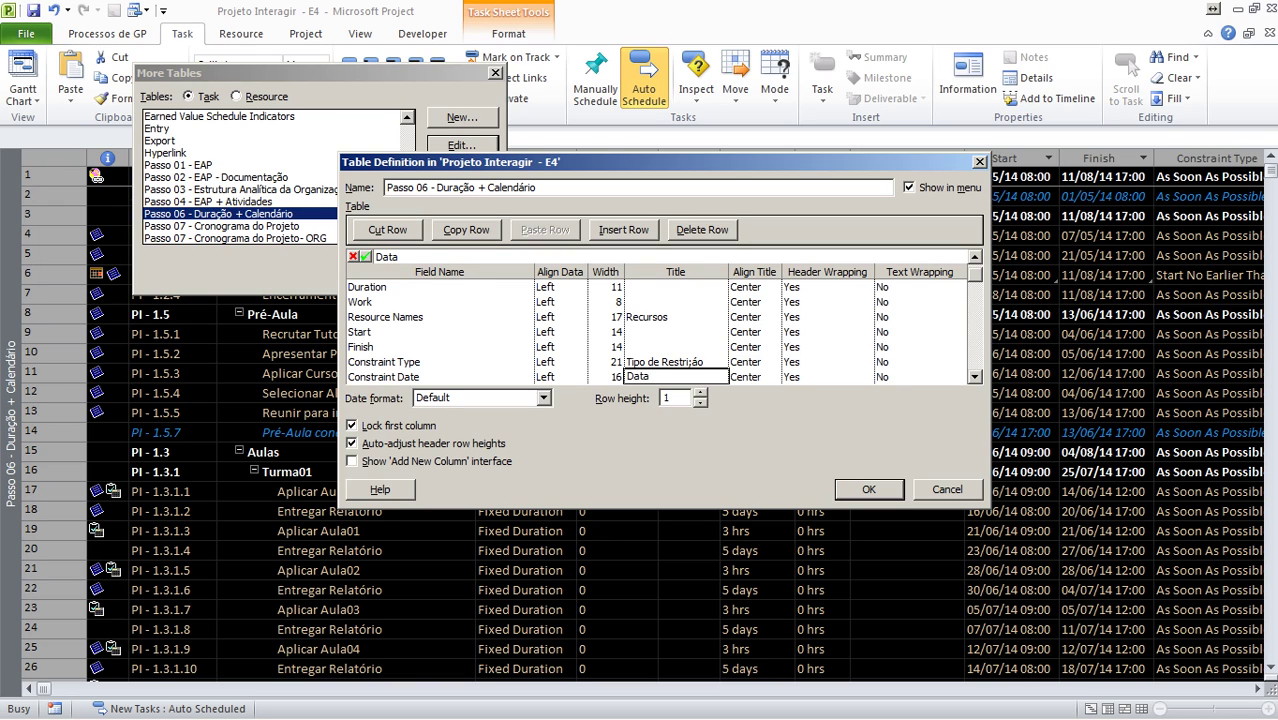
{"action": "type", "text": "de Restri;ão"}
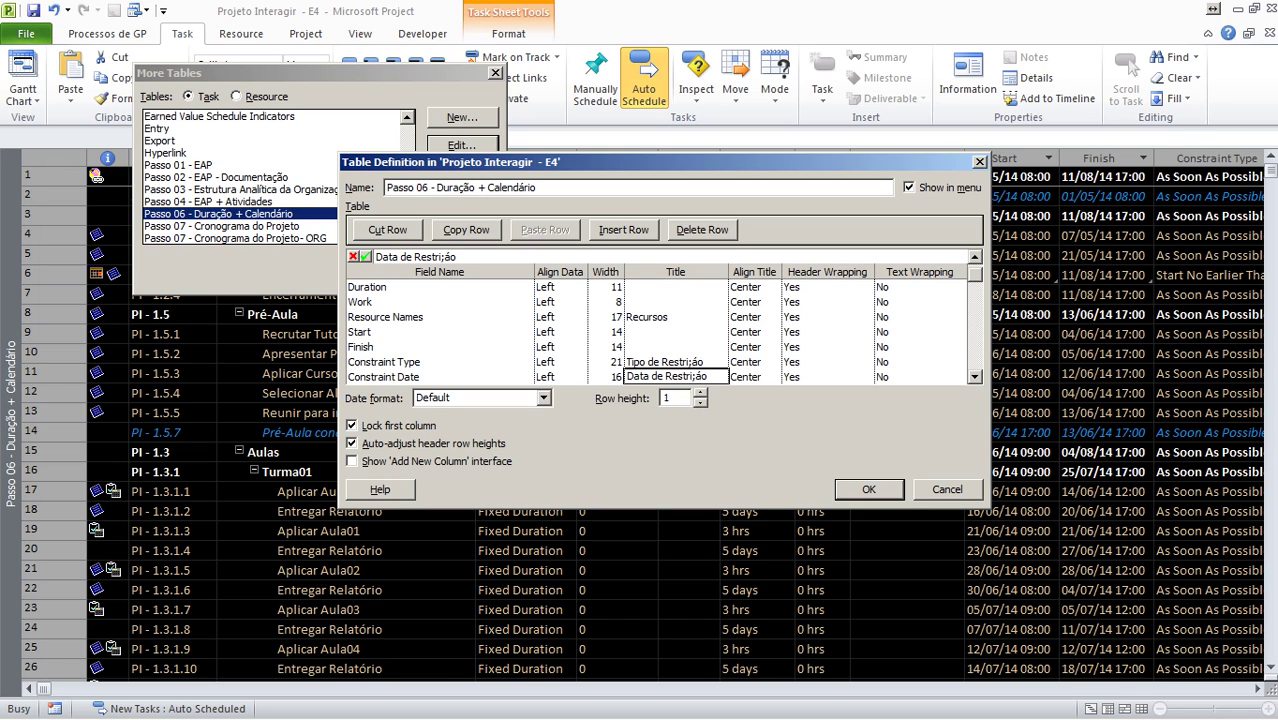
Remove the semicolon from the Constraint Date field's column title.
{"action": "mouse_move", "coordinate": [1104, 708]}
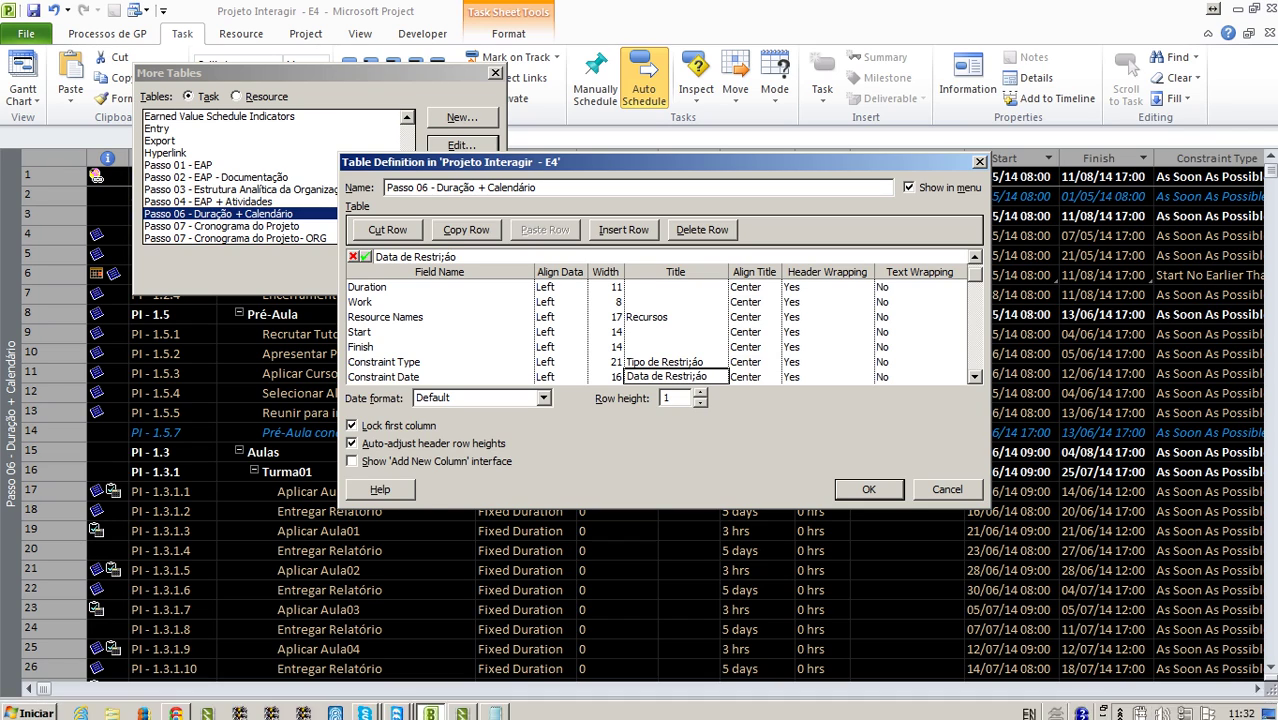
{"action": "left_click", "coordinate": [1028, 708]}
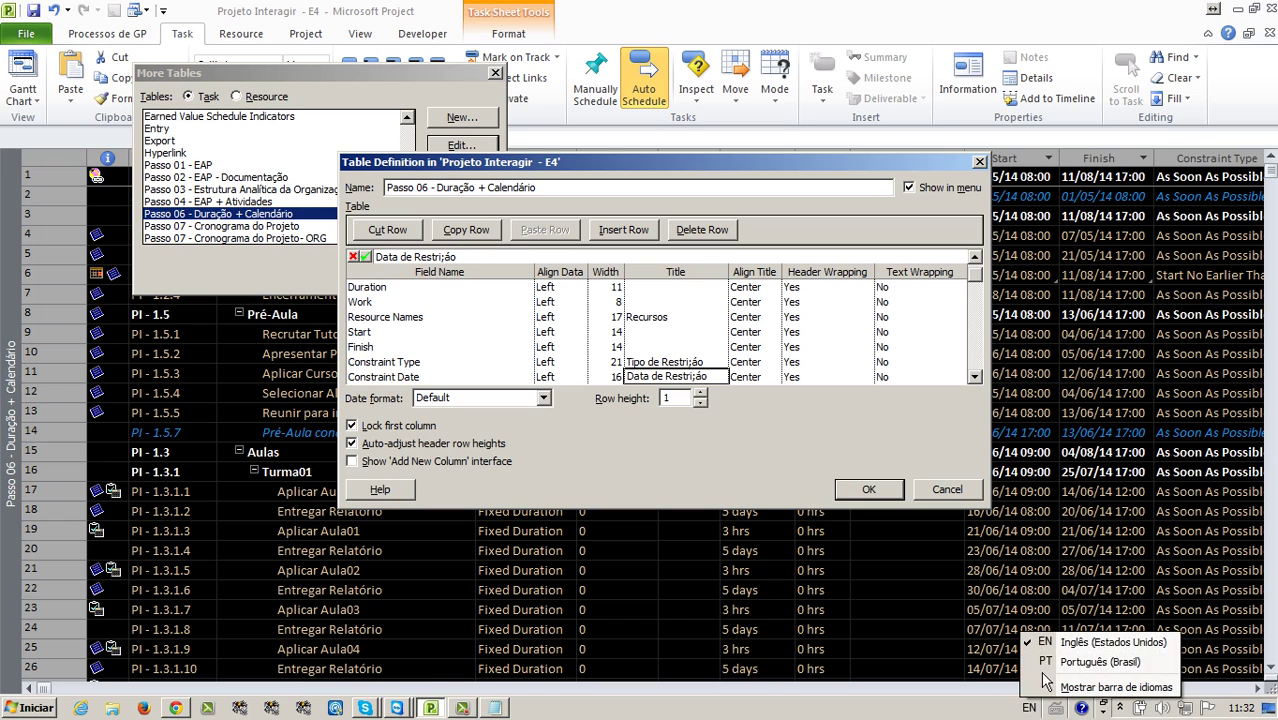
{"action": "left_click", "coordinate": [694, 376]}
{"action": "key", "text": "BackSpace"}
{"action": "type", "text": ";"}
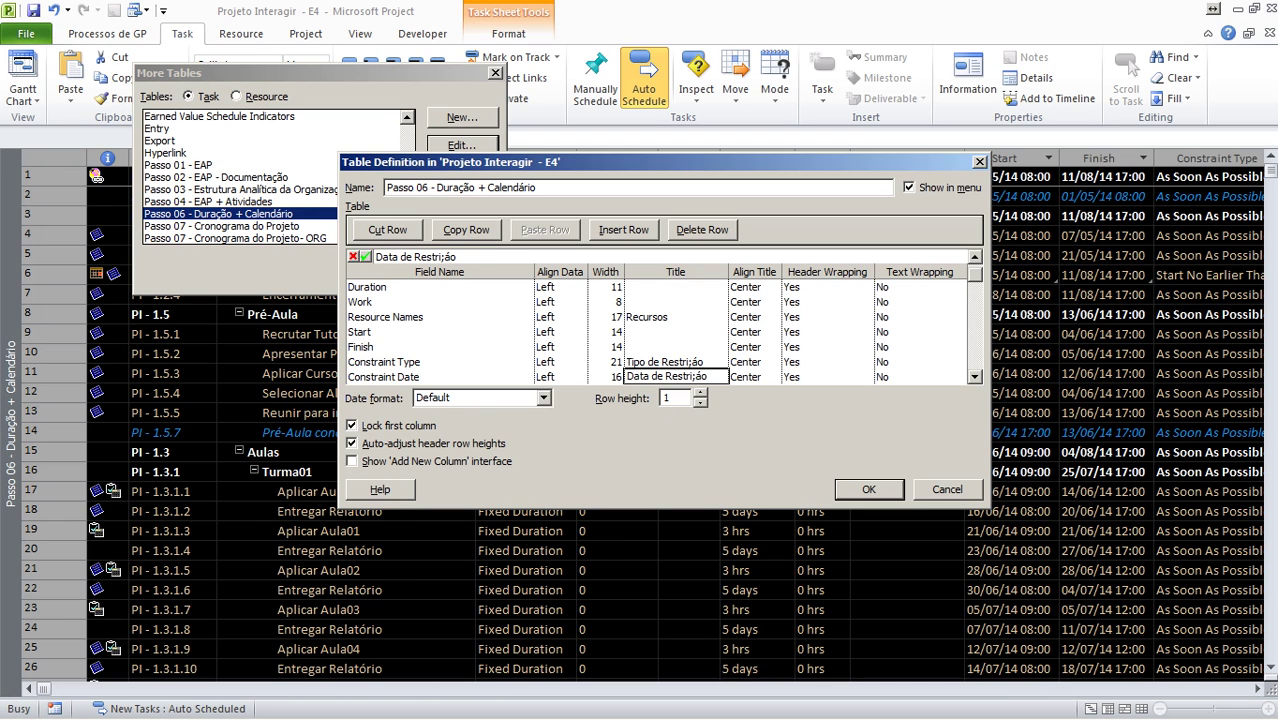
{"action": "key", "text": "BackSpace"}
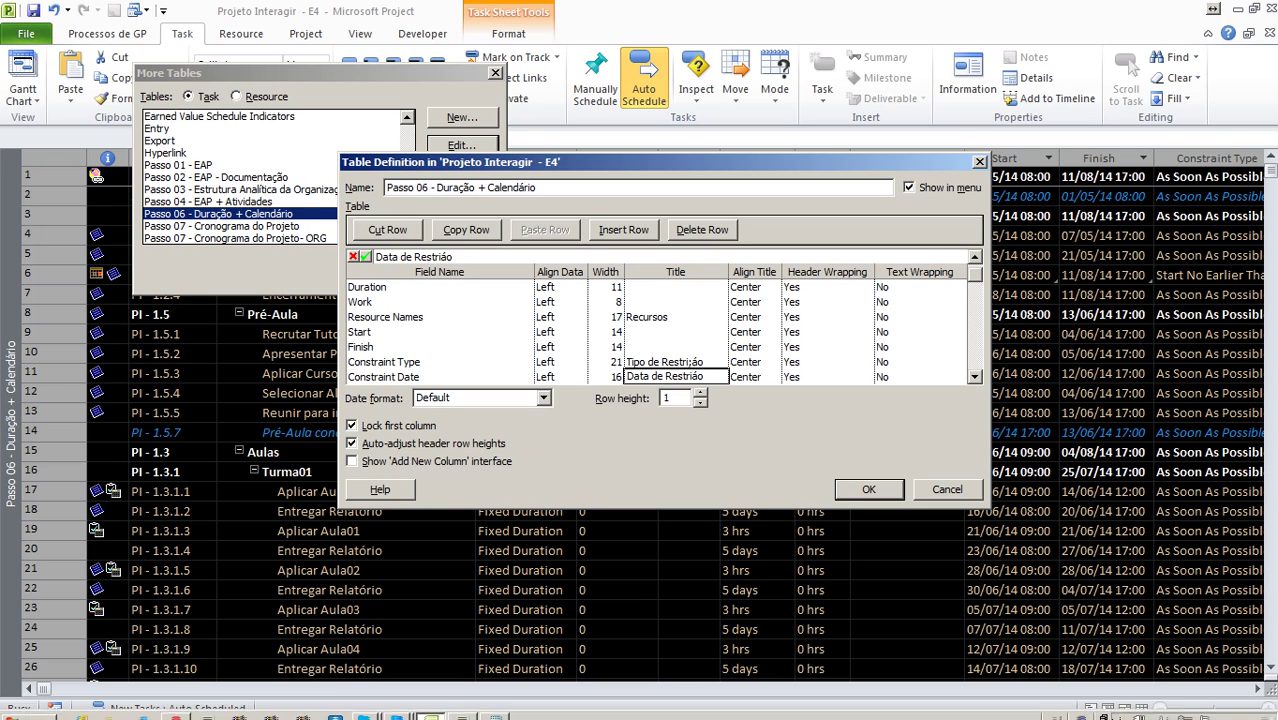
Switch the keyboard input language to Português (Brasil) for editing the Constraint Date title.
{"action": "left_click", "coordinate": [1062, 708]}
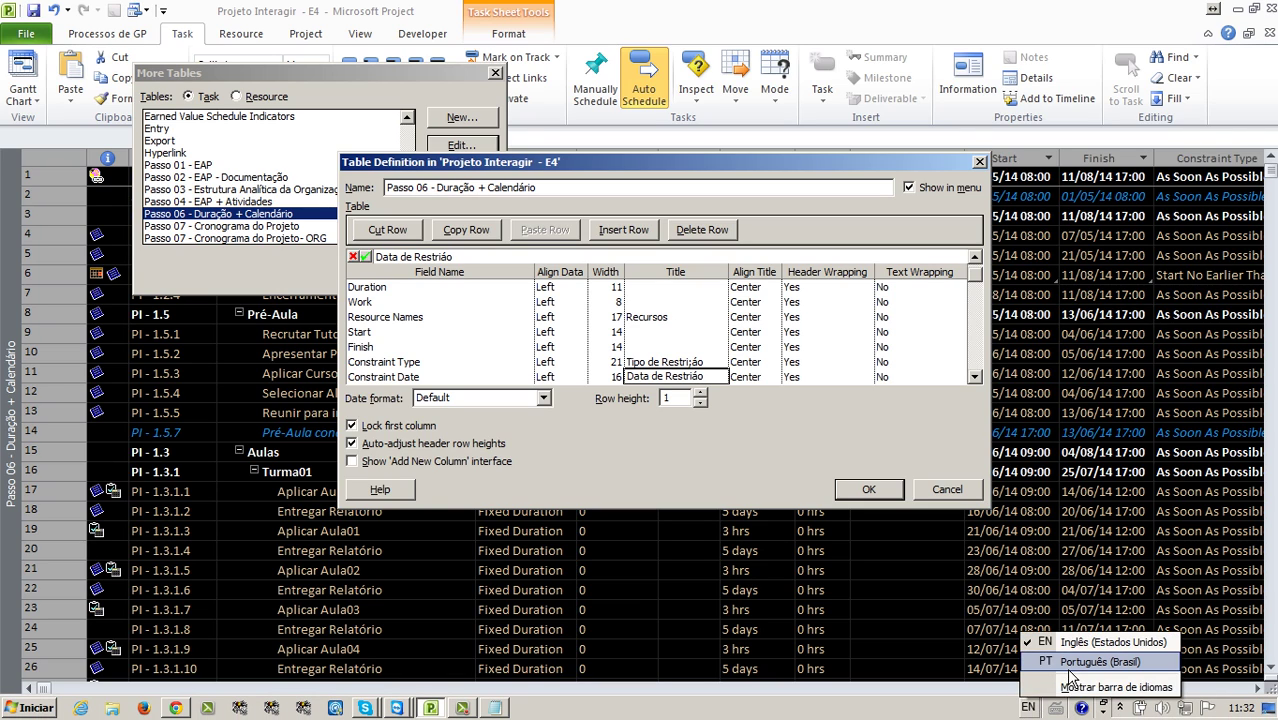
{"action": "left_click", "coordinate": [1070, 672]}
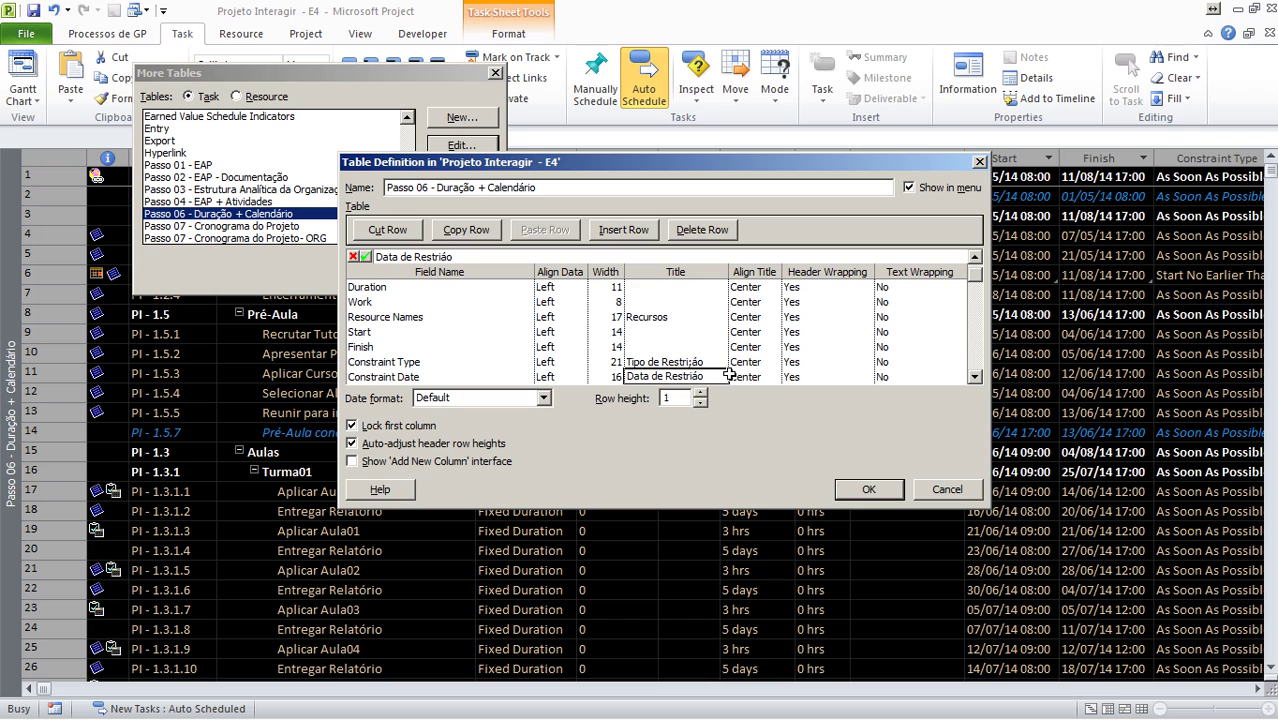
{"action": "type", "text": ";"}
{"action": "key", "text": "BackSpace"}
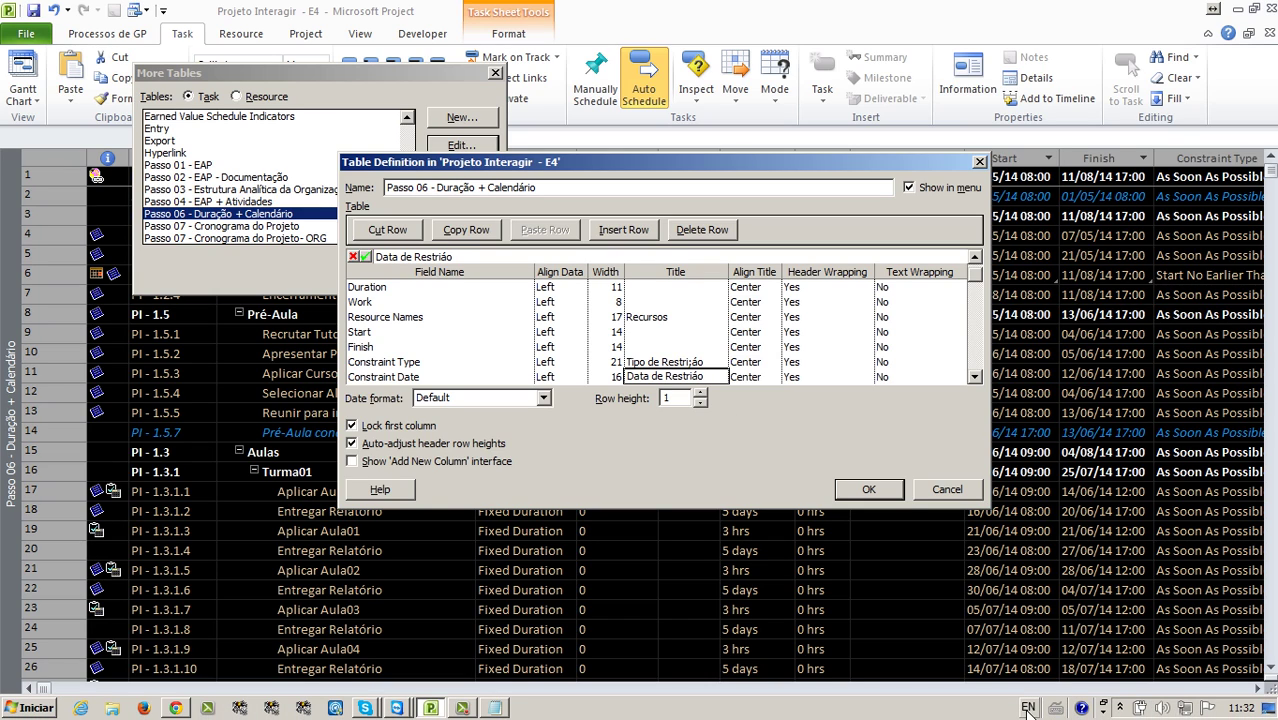
{"action": "left_click", "coordinate": [1029, 708]}
{"action": "left_click", "coordinate": [1066, 668]}
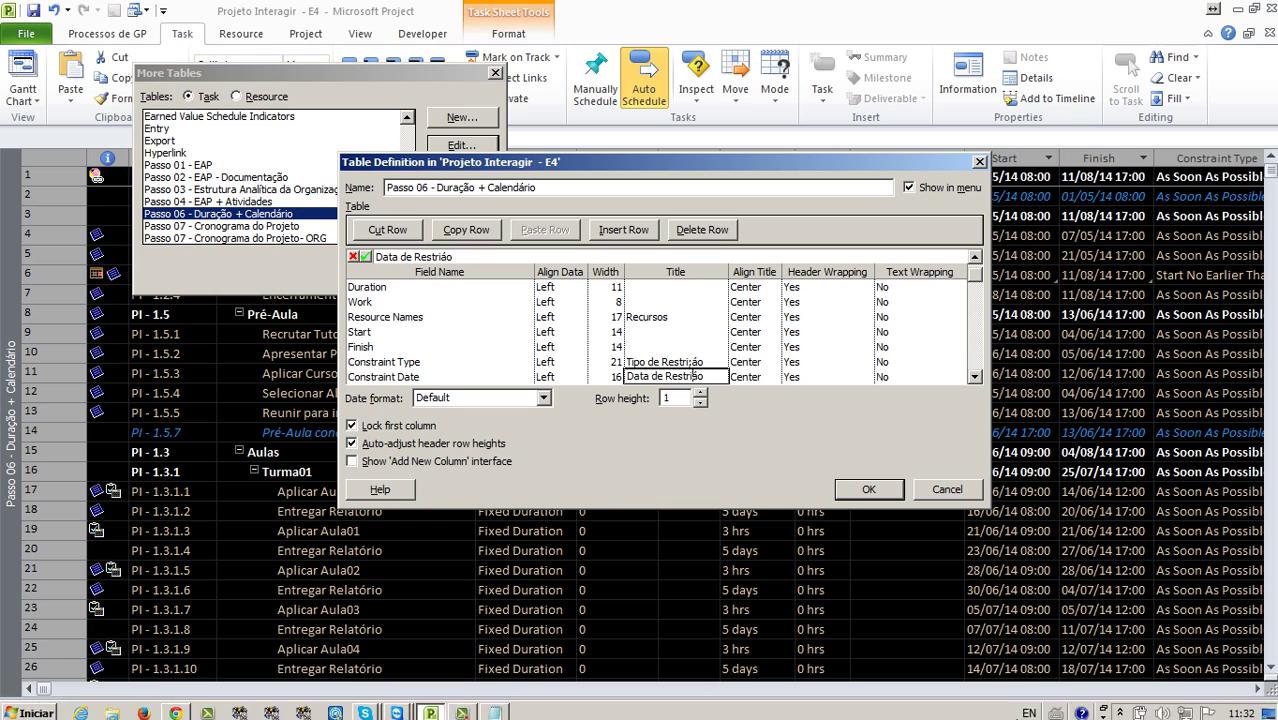
{"action": "left_click", "coordinate": [1029, 712]}
{"action": "left_click", "coordinate": [1078, 668]}
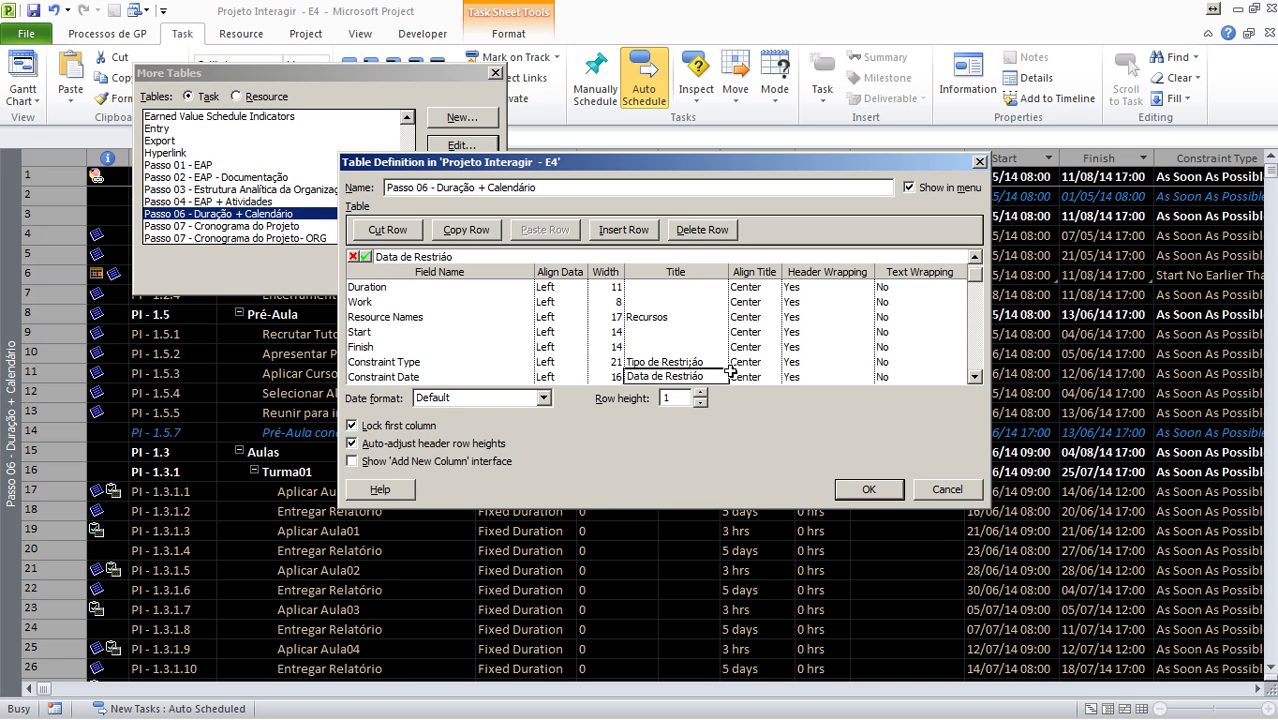
Correct the column titles to Data de Restriçáo for Constraint Date and Tipo de Restriçáo for Constraint Type.
{"action": "type", "text": "ç"}
{"action": "left_click", "coordinate": [695, 360]}
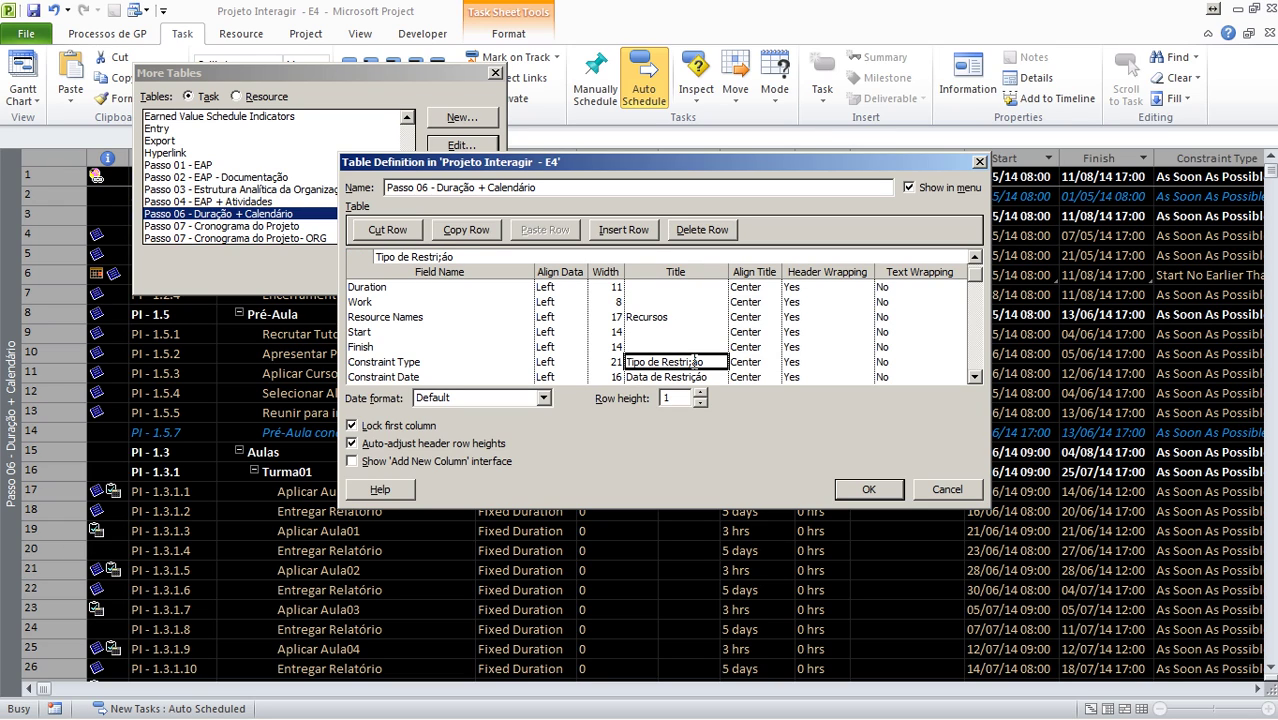
{"action": "left_click", "coordinate": [695, 362]}
{"action": "key", "text": "BackSpace"}
{"action": "type", "text": "ç"}
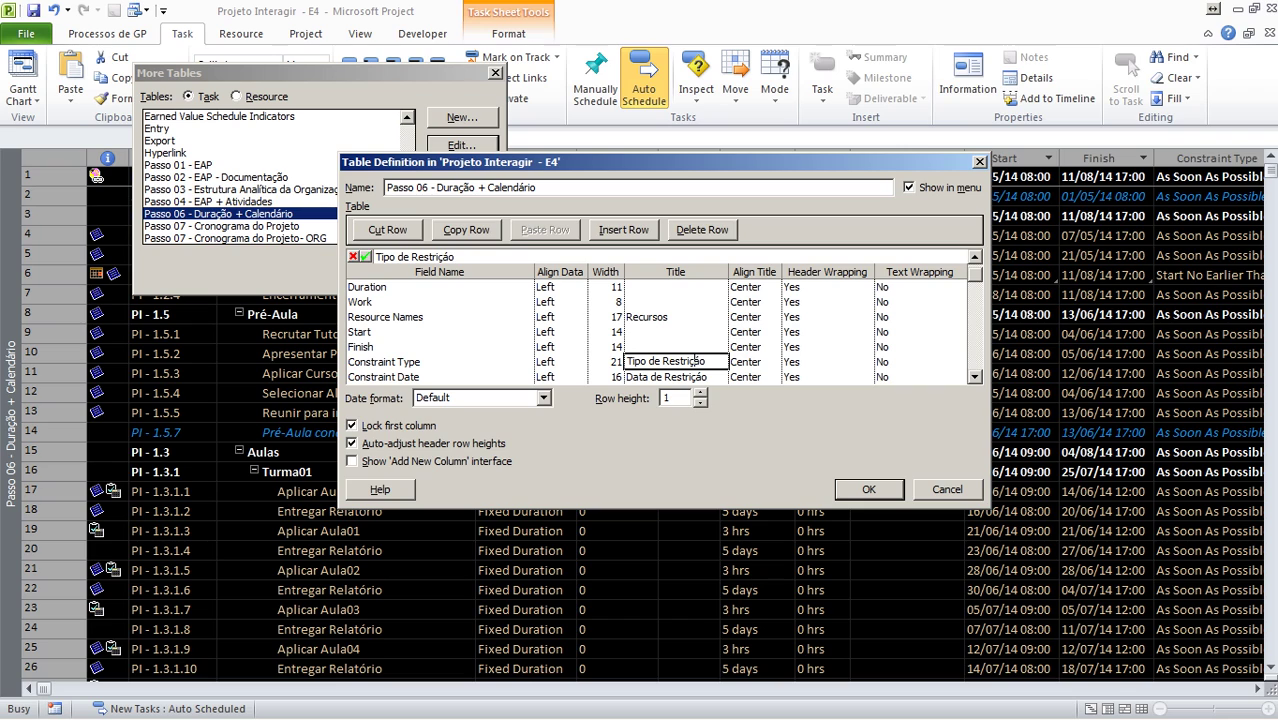
Title the Linked Fields field Link Dinamicos (Hammocks), then save the table definition and close the list of tables.
{"action": "left_click", "coordinate": [421, 376]}
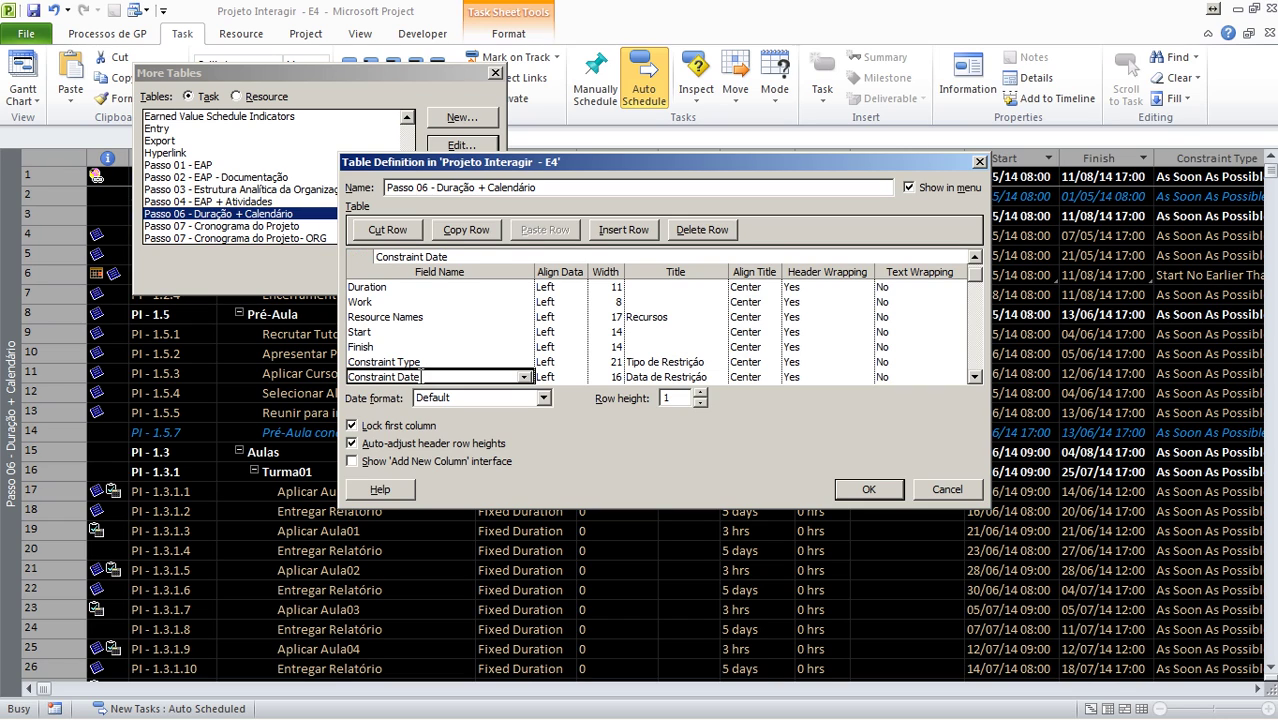
{"action": "key", "text": "Down"}
{"action": "key", "text": "Down"}
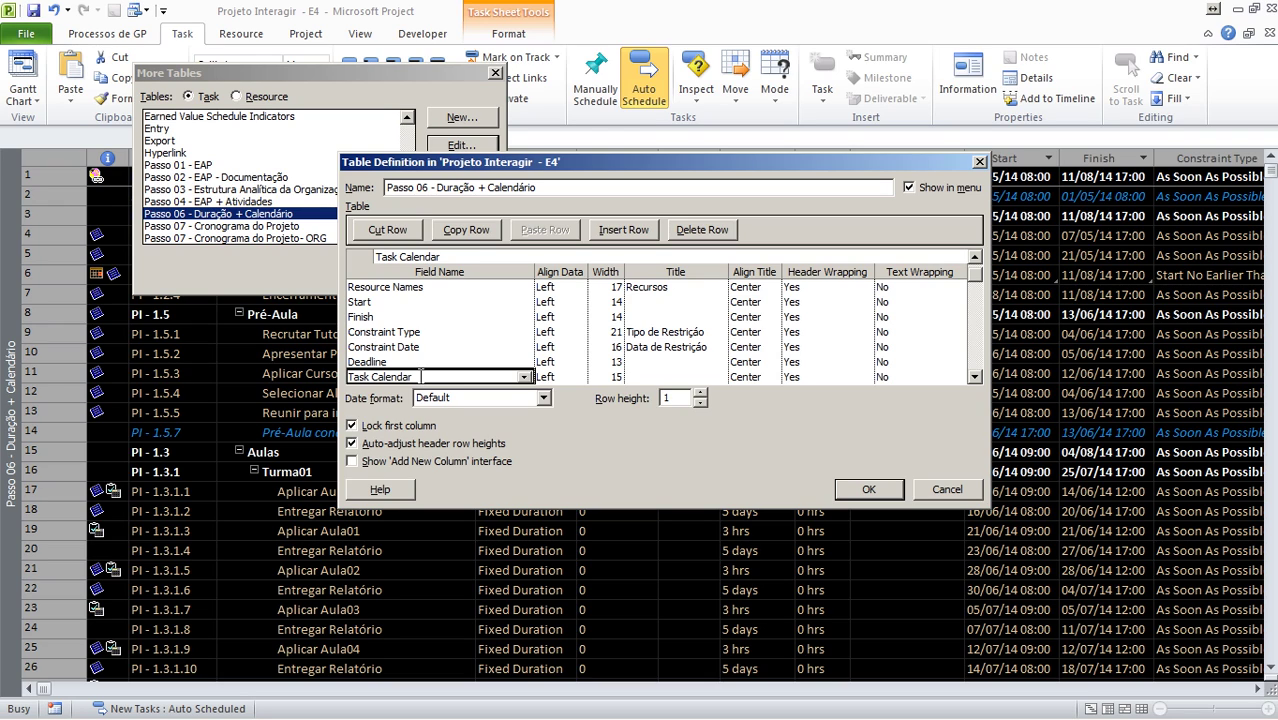
{"action": "key", "text": "Up"}
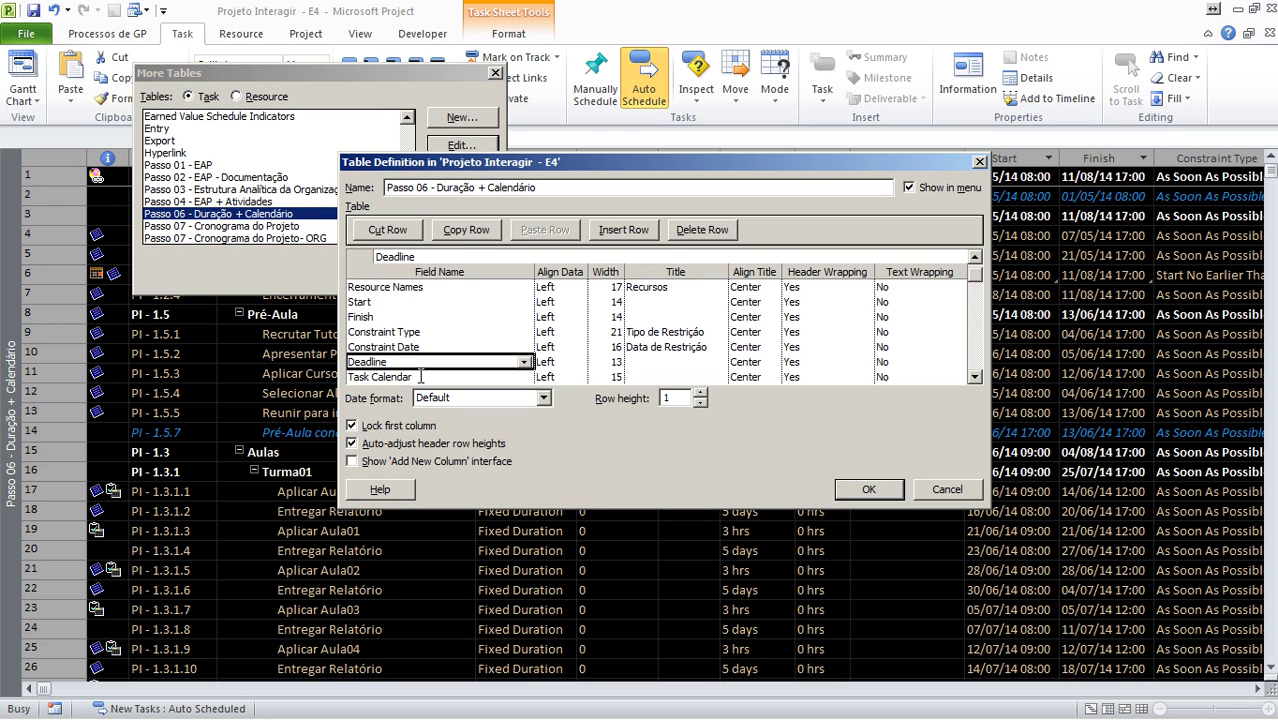
{"action": "key", "text": "Down"}
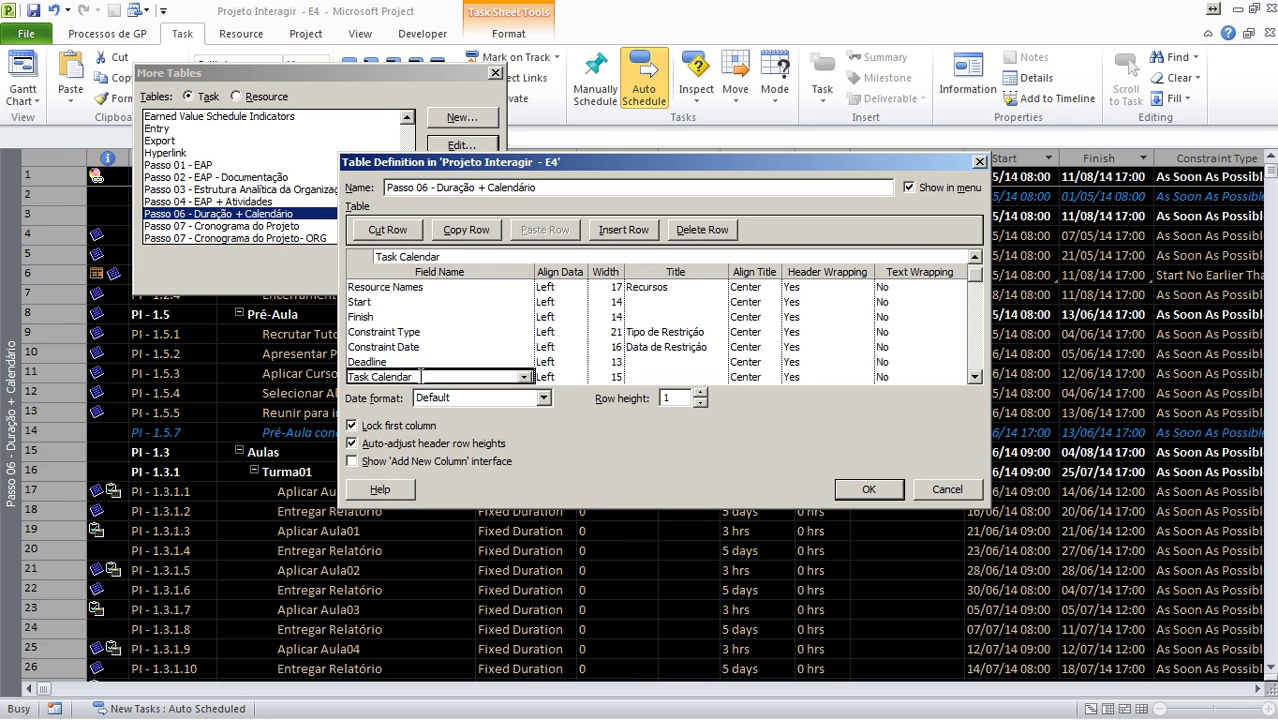
{"action": "key", "text": "Down"}
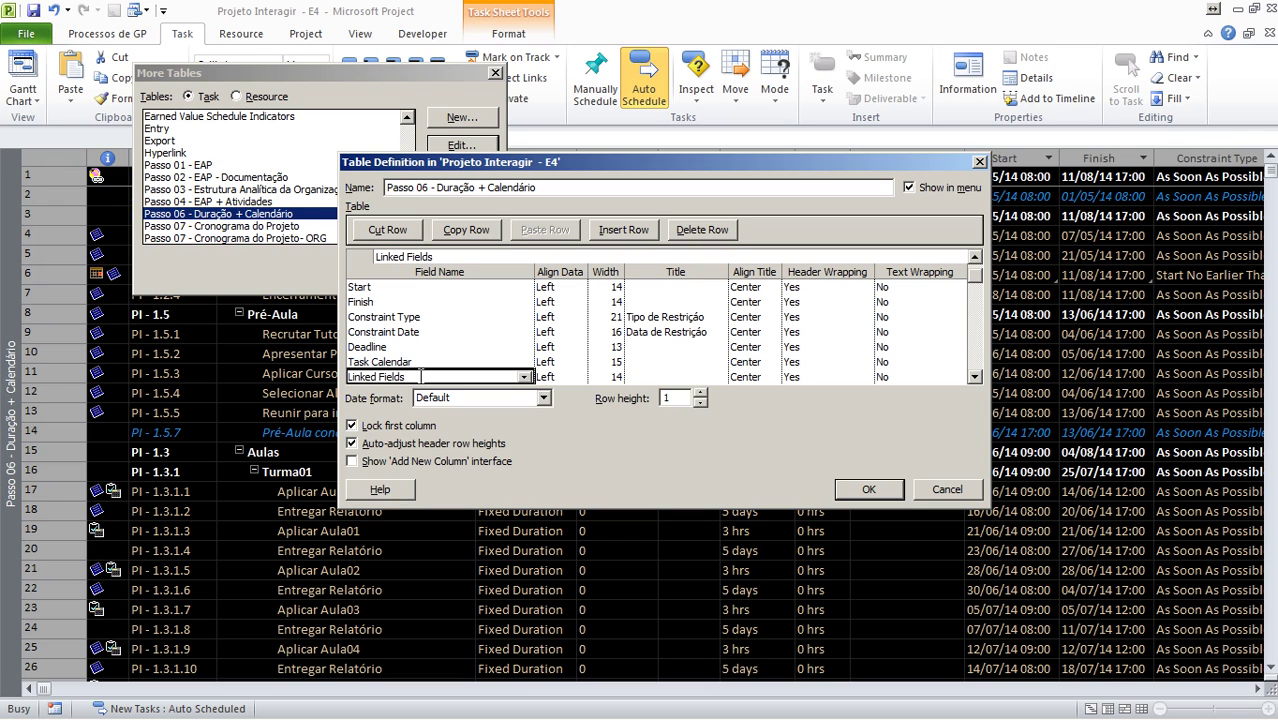
{"action": "key", "text": "Right"}
{"action": "key", "text": "Right"}
{"action": "key", "text": "Right"}
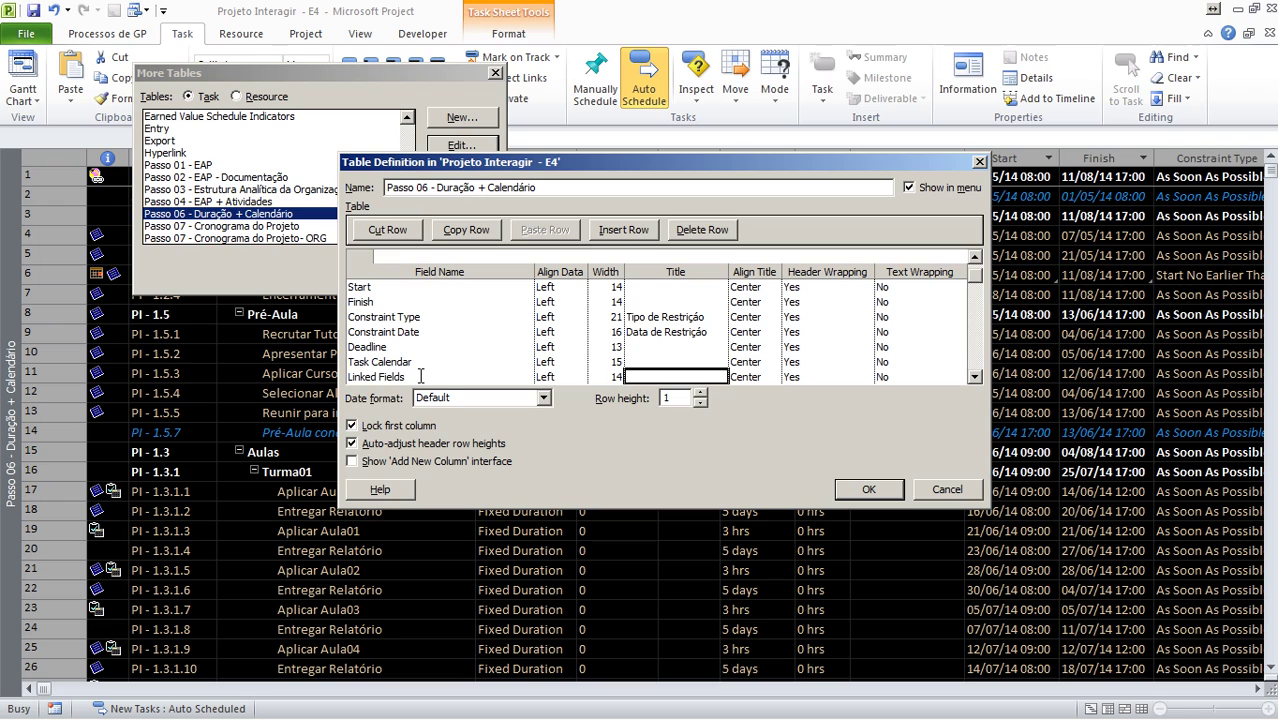
{"action": "type", "text": "Lin"}
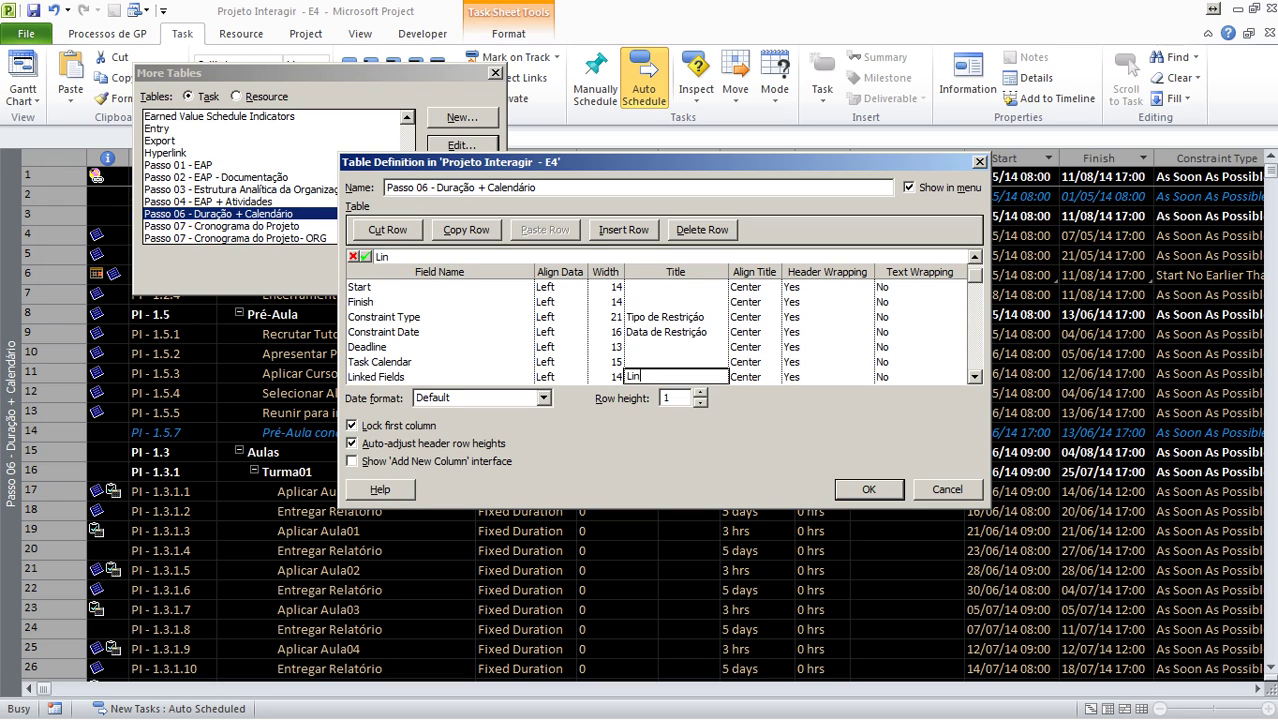
{"action": "type", "text": "k Dinamicos (Hammo"}
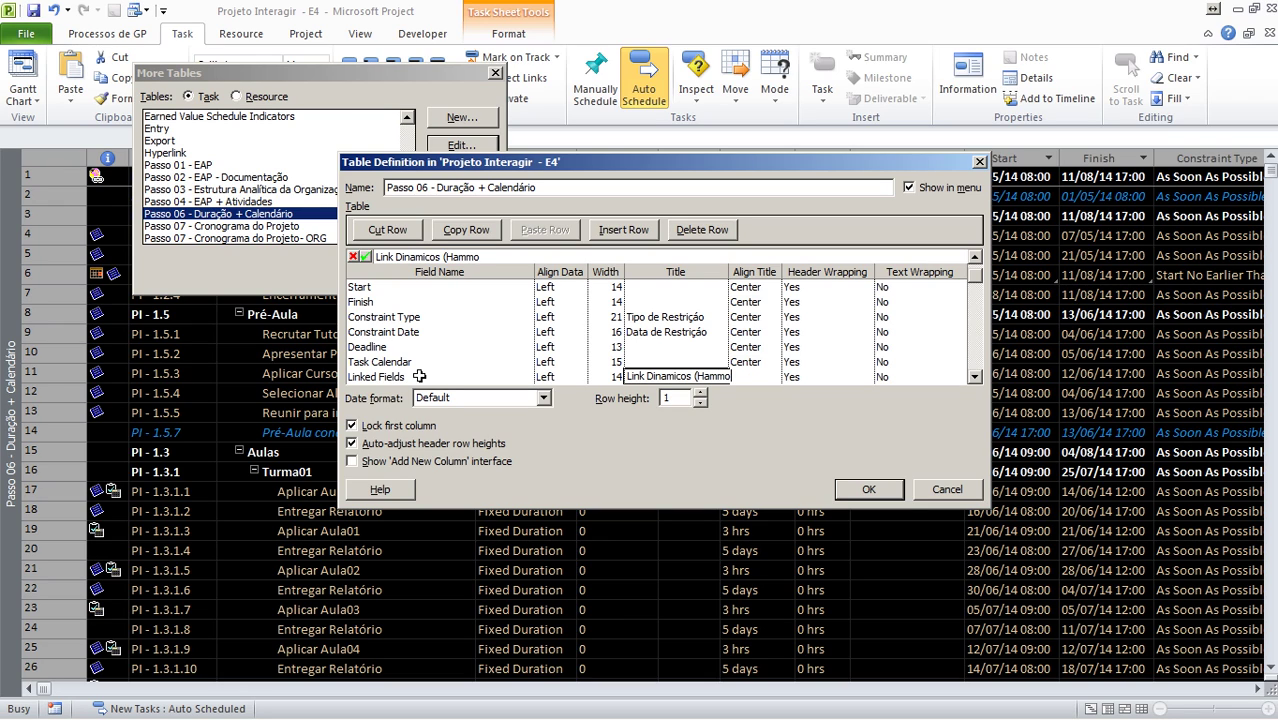
{"action": "type", "text": "cks)"}
{"action": "left_click", "coordinate": [701, 302]}
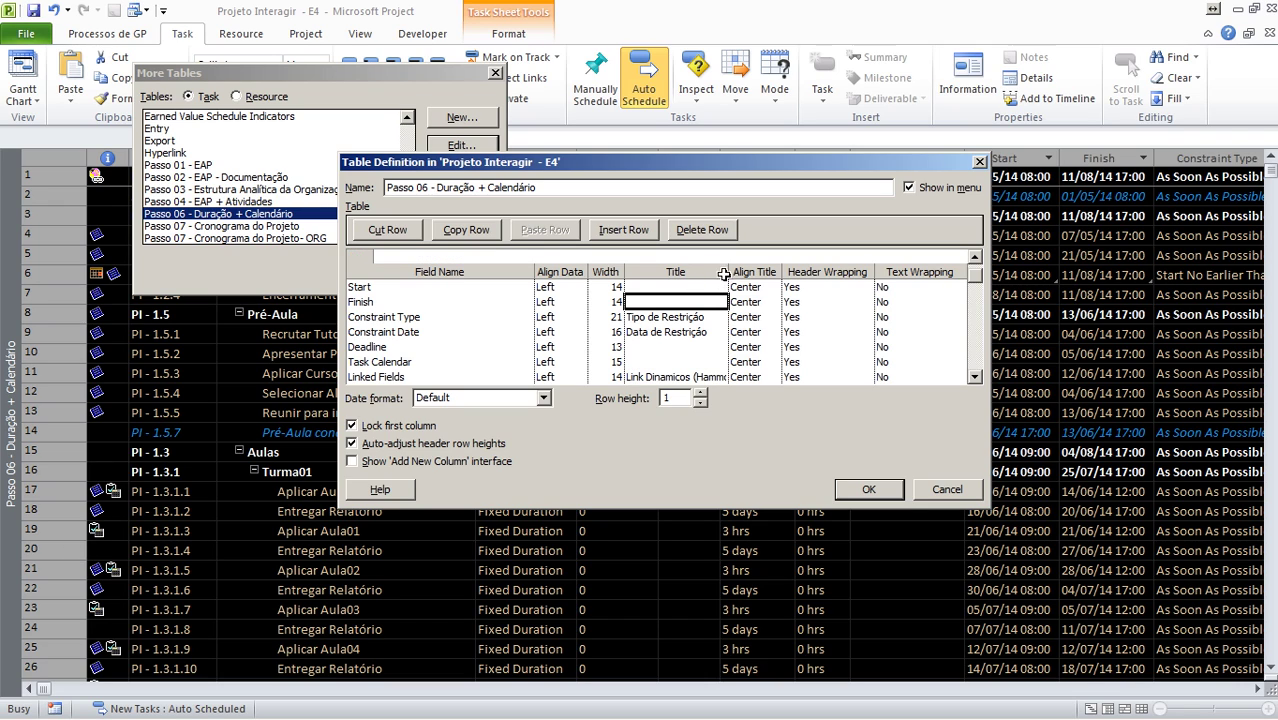
{"action": "left_click", "coordinate": [719, 376]}
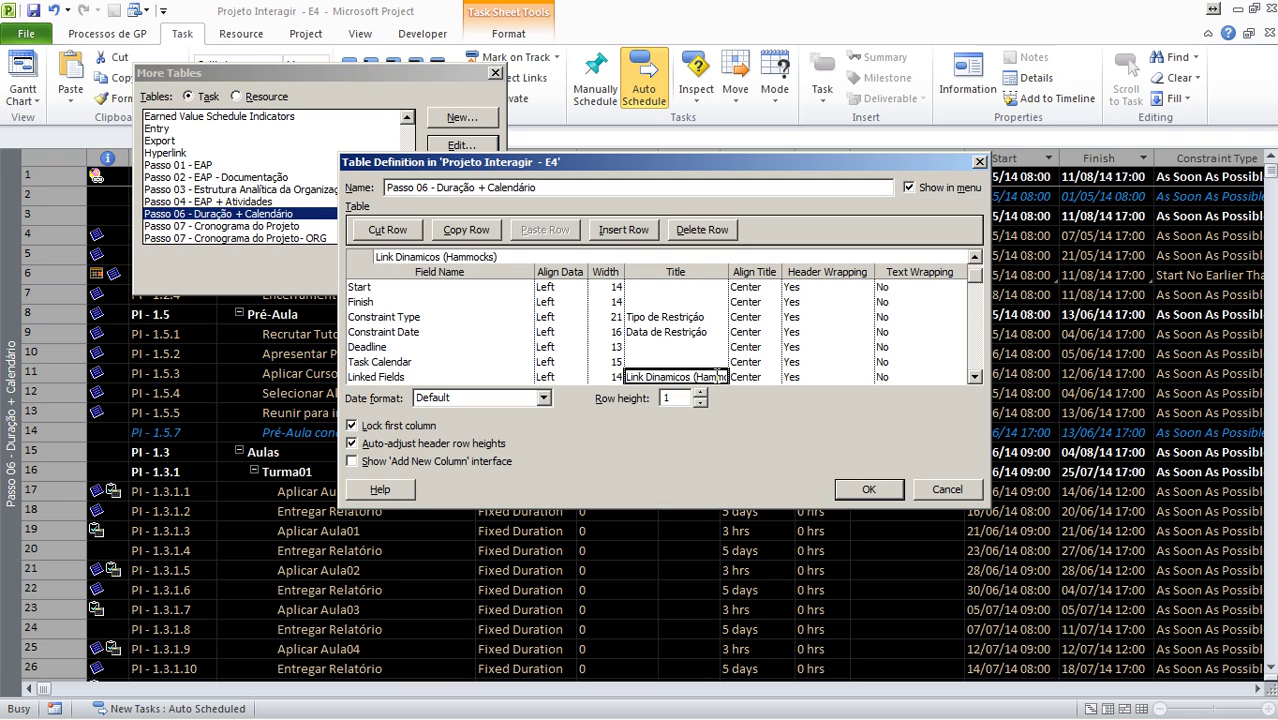
{"action": "left_click", "coordinate": [862, 489]}
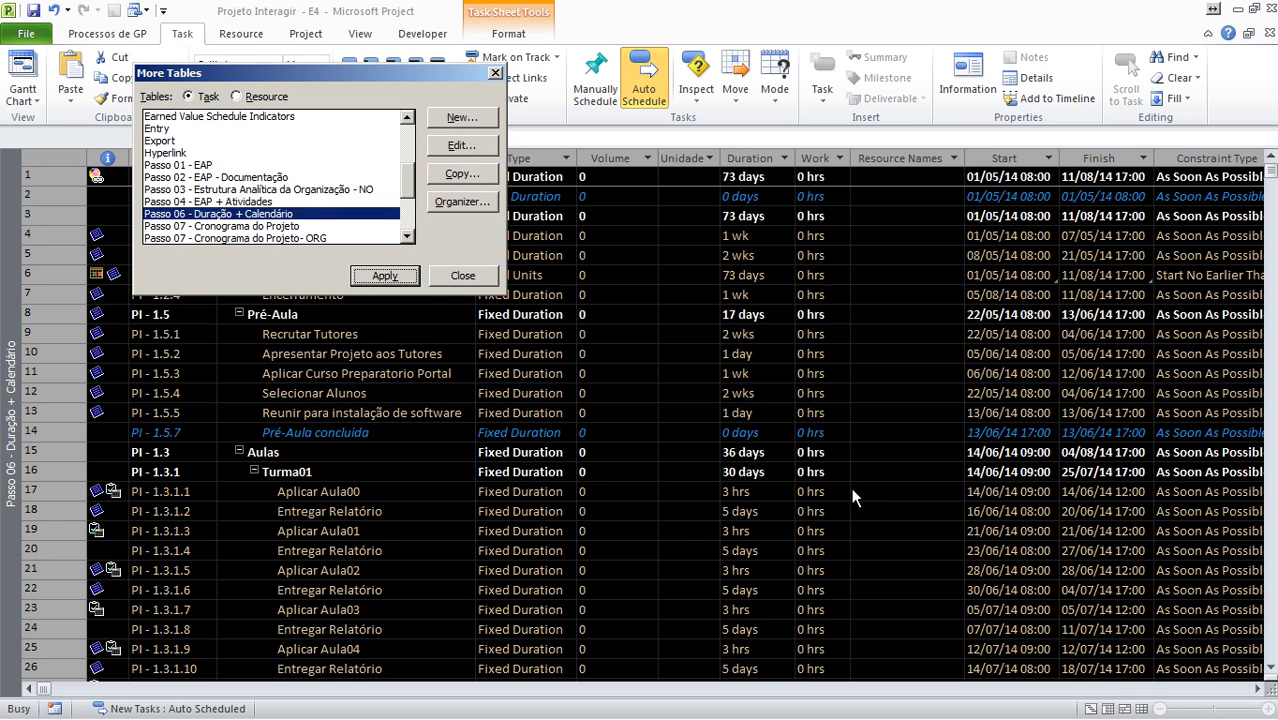
{"action": "left_click", "coordinate": [482, 280]}
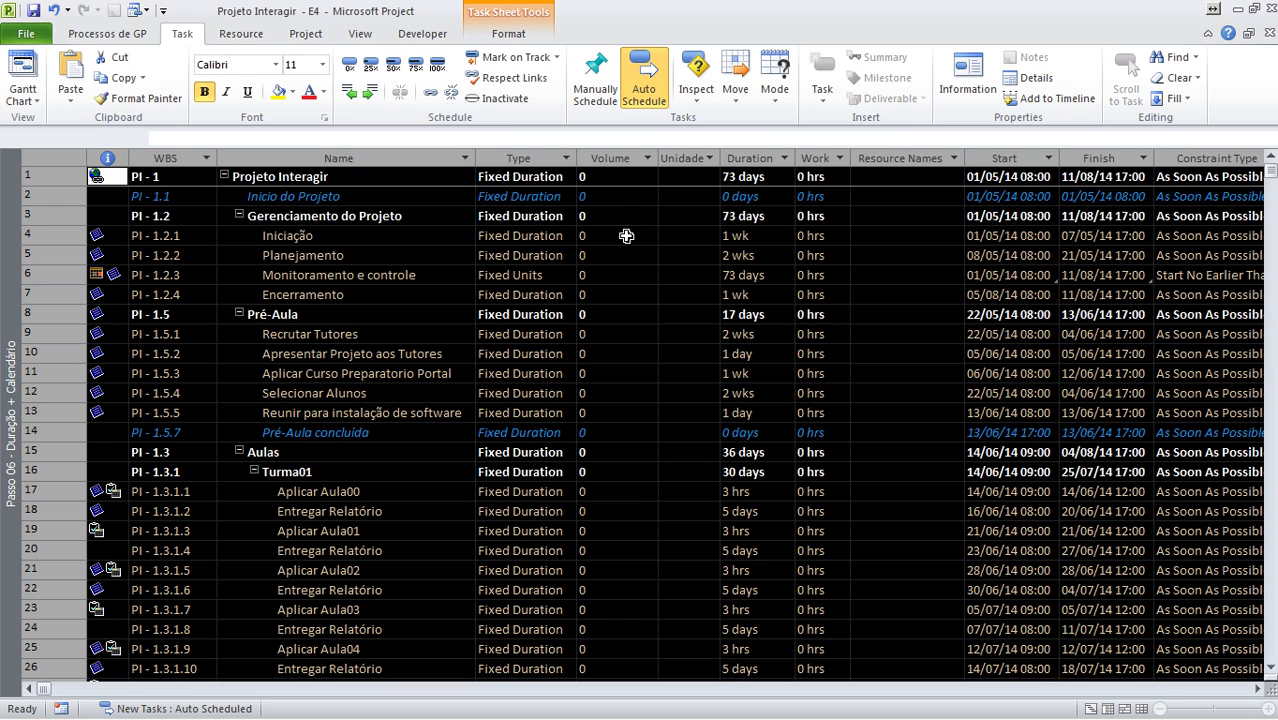
Give the Name column the title EAP + Atividades through its field settings.
{"action": "left_click", "coordinate": [388, 234]}
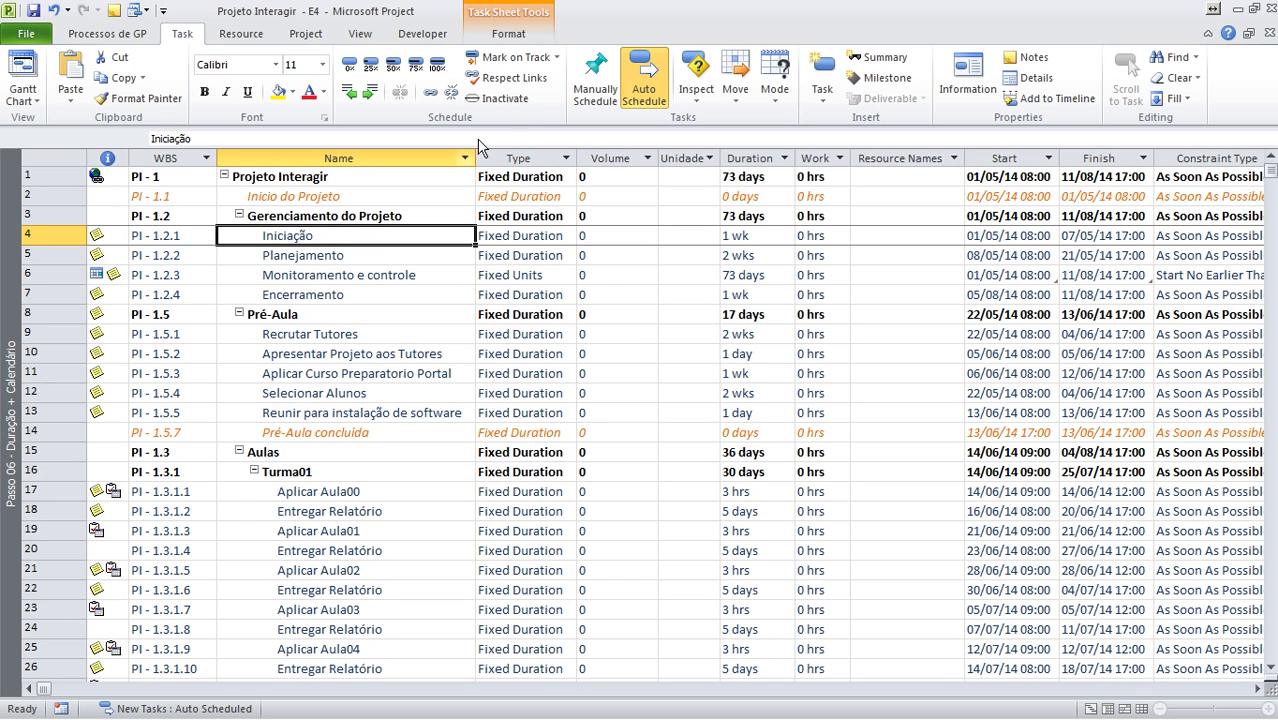
{"action": "left_click", "coordinate": [417, 160]}
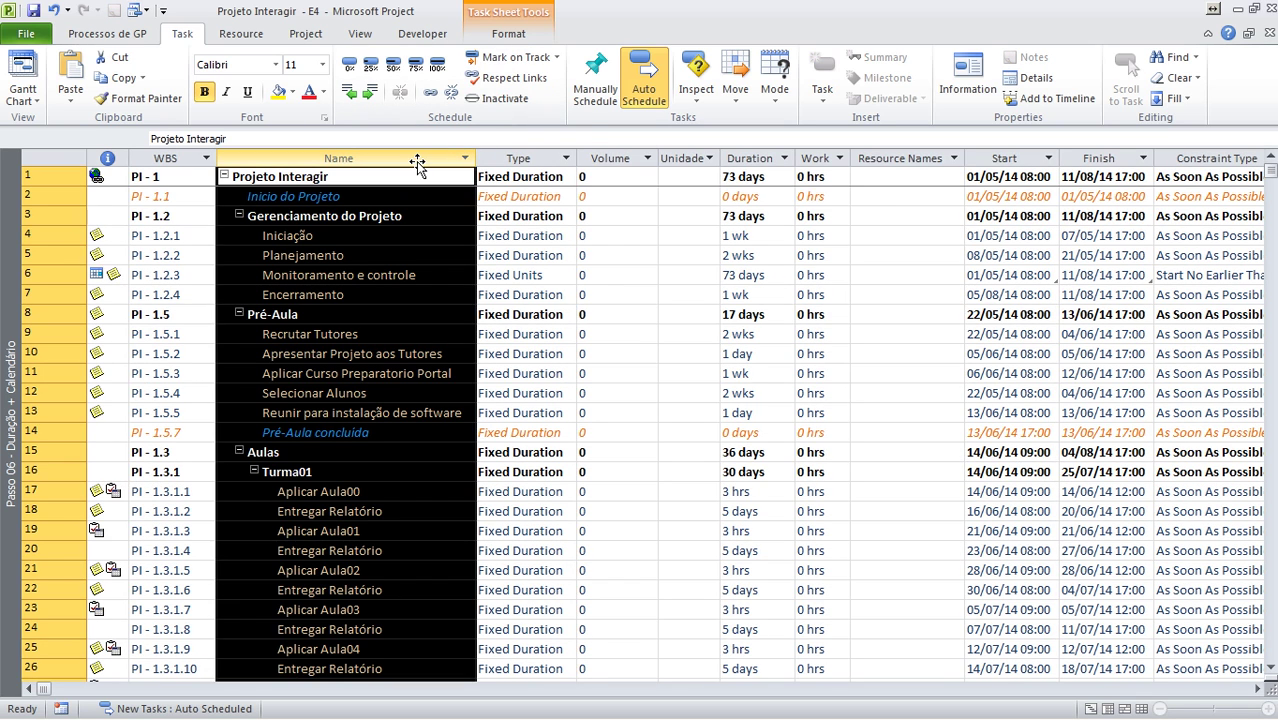
{"action": "right_click", "coordinate": [417, 164]}
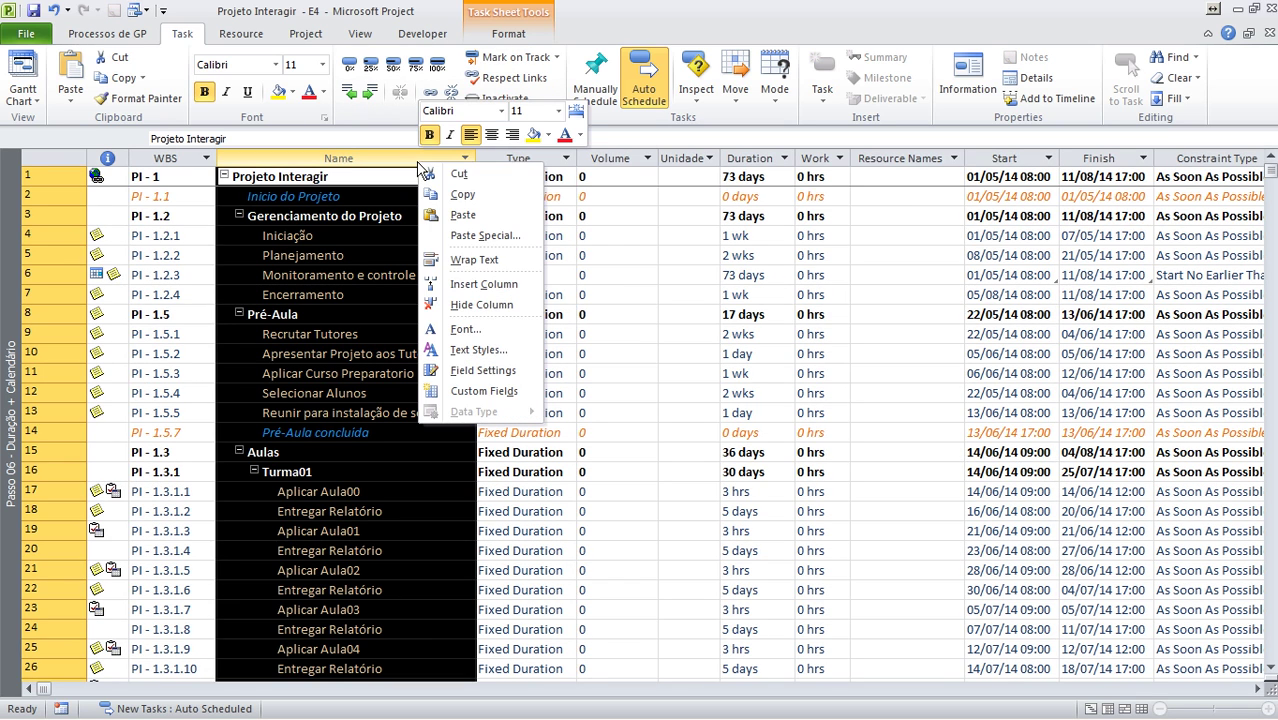
{"action": "left_click", "coordinate": [476, 371]}
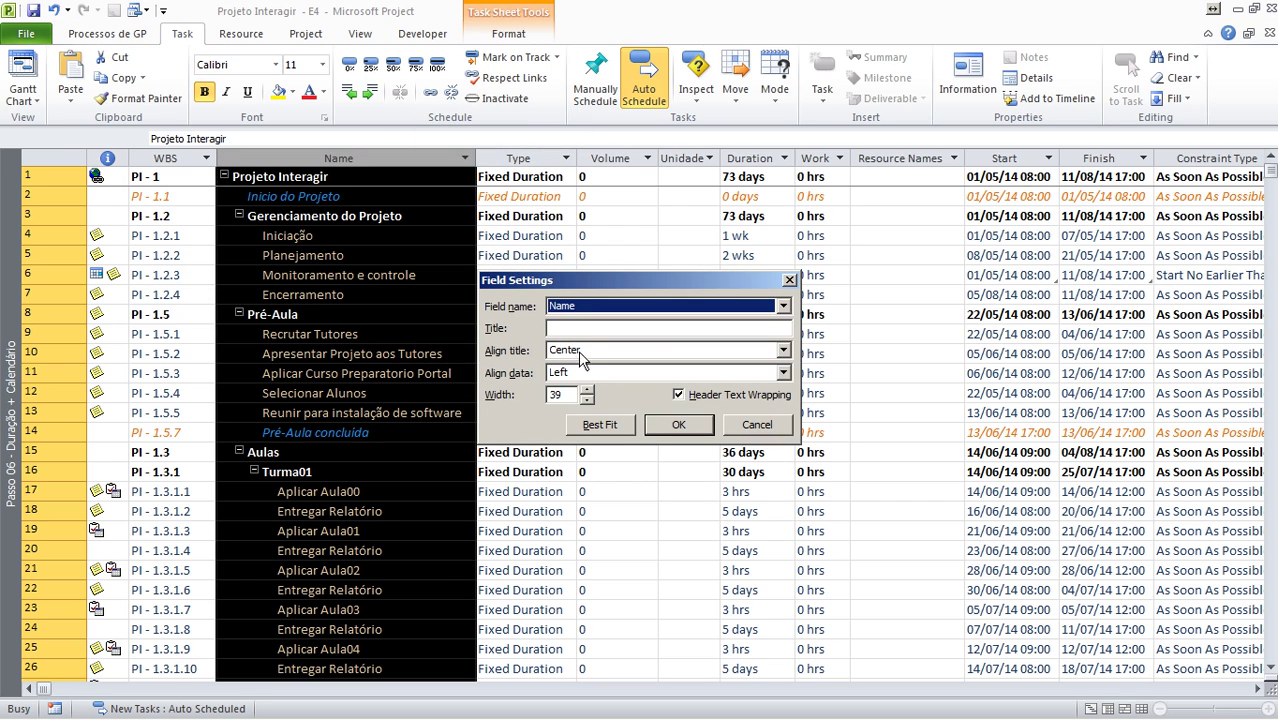
{"action": "left_click", "coordinate": [584, 326]}
{"action": "type", "text": "EAP"}
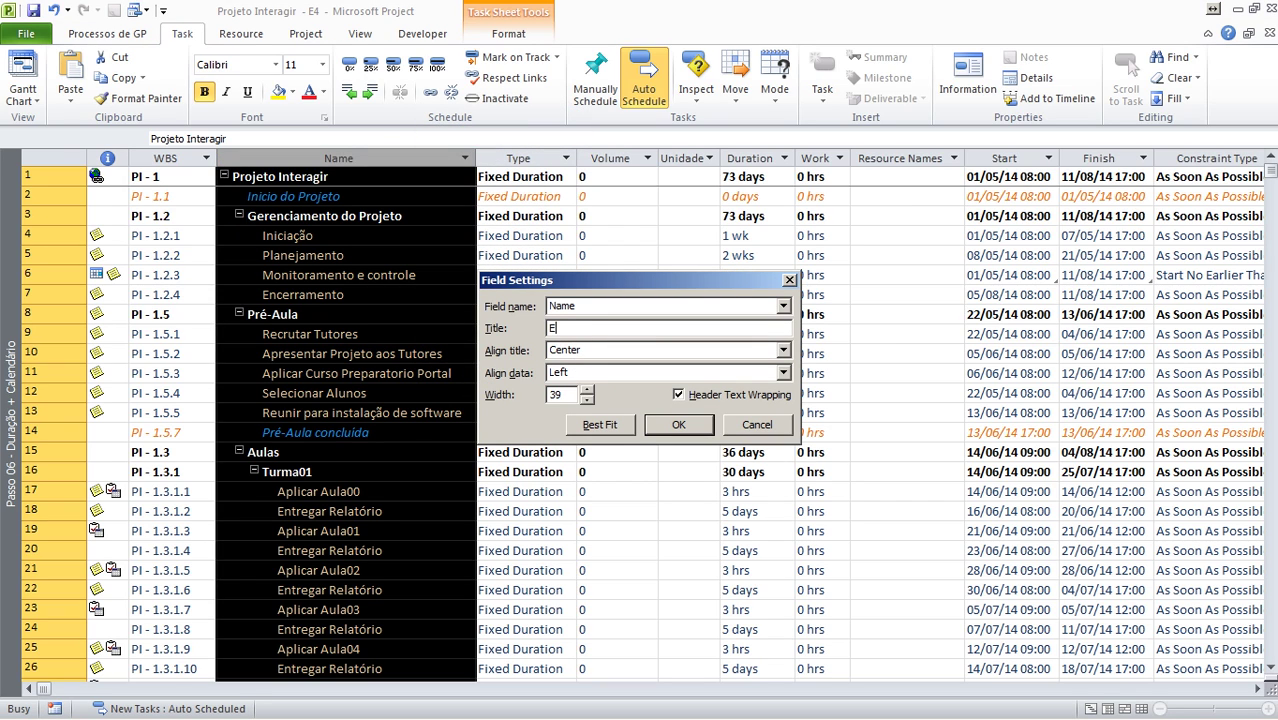
{"action": "type", "text": "tividades"}
{"action": "left_click", "coordinate": [678, 424]}
Examine the Type assigned to the tasks across the schedule, including Monitoramento e controle.
{"action": "left_click", "coordinate": [347, 270]}
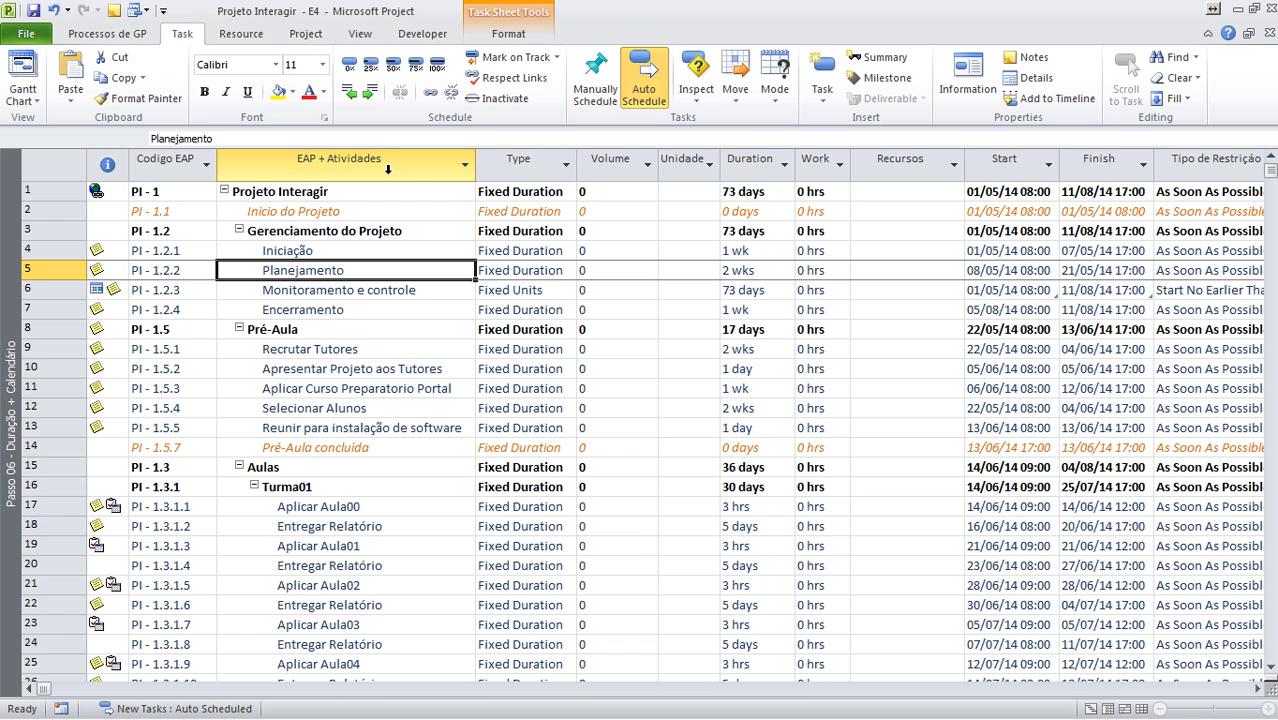
{"action": "left_click", "coordinate": [388, 347]}
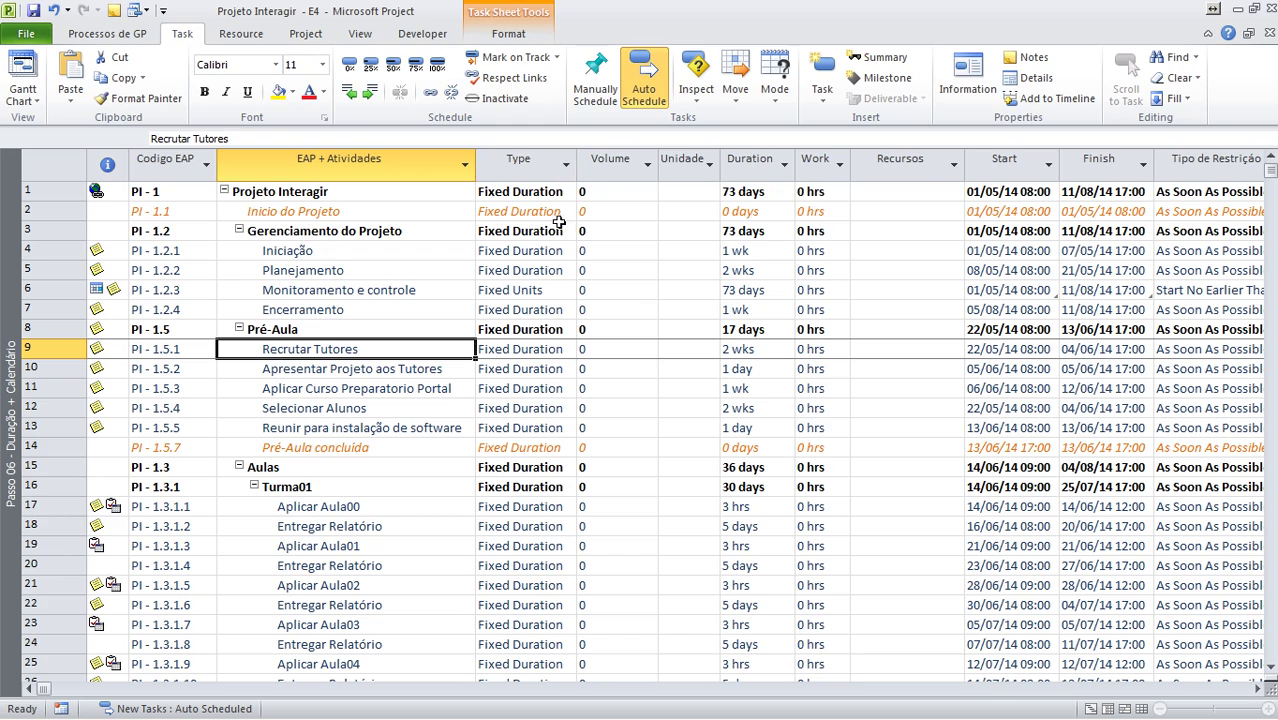
{"action": "left_click", "coordinate": [537, 291]}
{"action": "scroll", "coordinate": [538, 298], "scroll_direction": "down", "scroll_amount": 2}
{"action": "scroll", "coordinate": [537, 299], "scroll_direction": "down", "scroll_amount": 10}
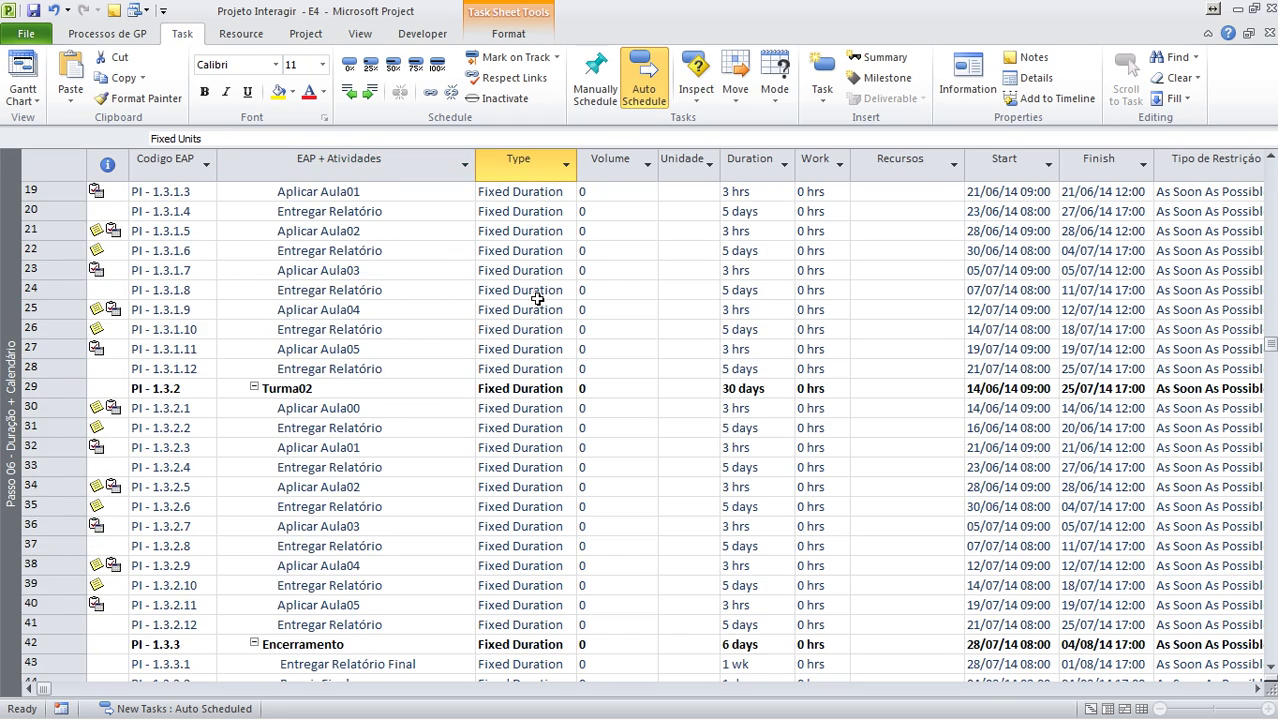
{"action": "scroll", "coordinate": [537, 299], "scroll_direction": "up", "scroll_amount": 3}
{"action": "scroll", "coordinate": [537, 299], "scroll_direction": "up", "scroll_amount": 9}
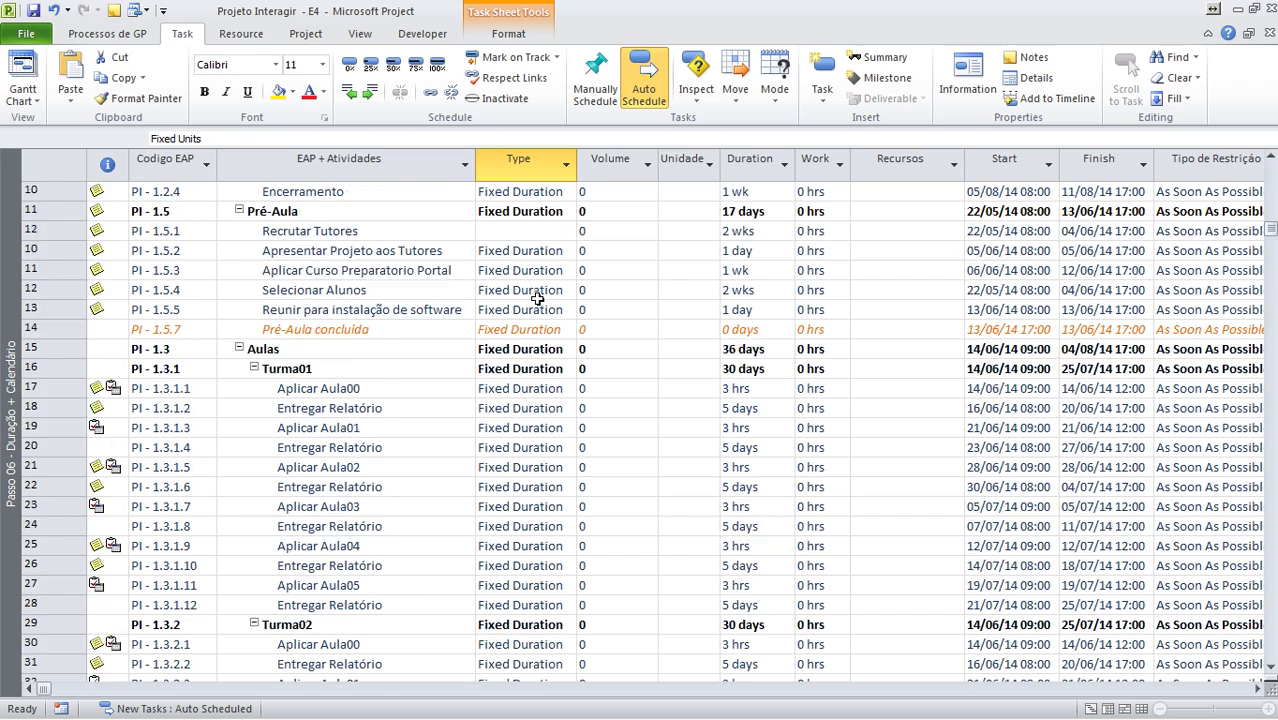
{"action": "left_click", "coordinate": [390, 289]}
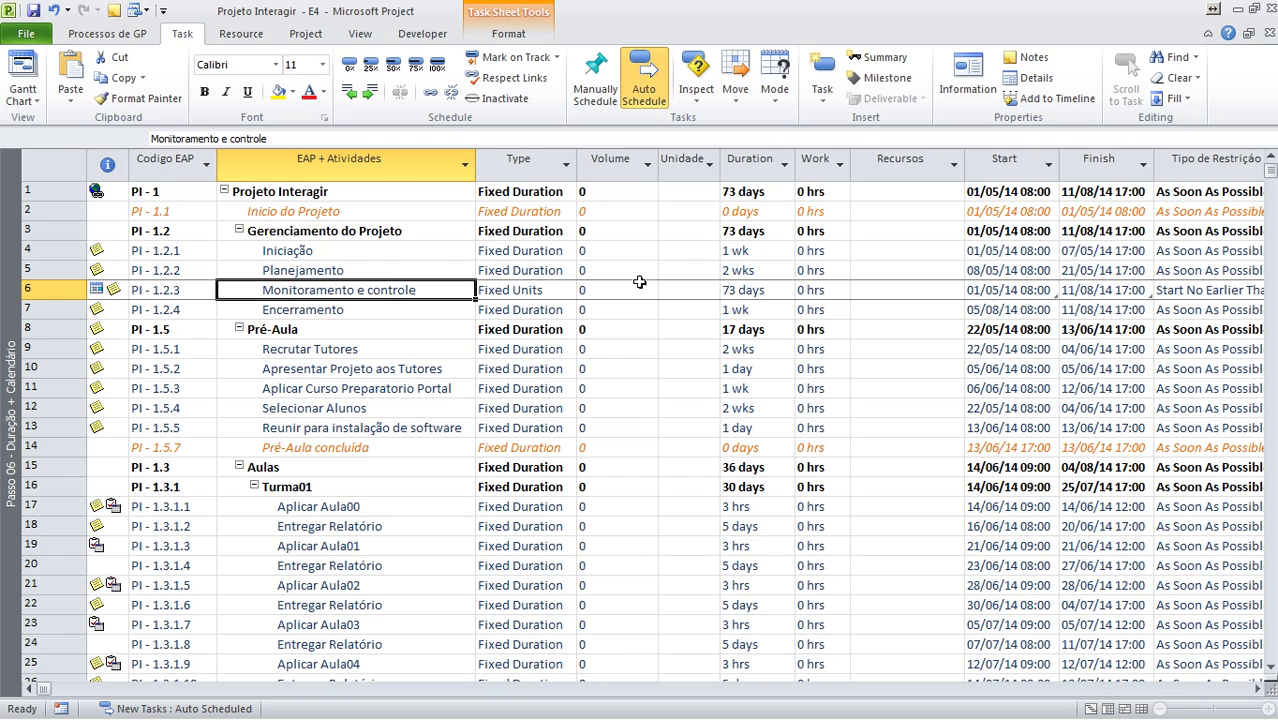
Set the Volume of Aplicar Aula00 (PI - 1.3.1.1) to 2 and its Unidade to h.
{"action": "left_click", "coordinate": [610, 291]}
{"action": "scroll", "coordinate": [610, 295], "scroll_direction": "down", "scroll_amount": 3}
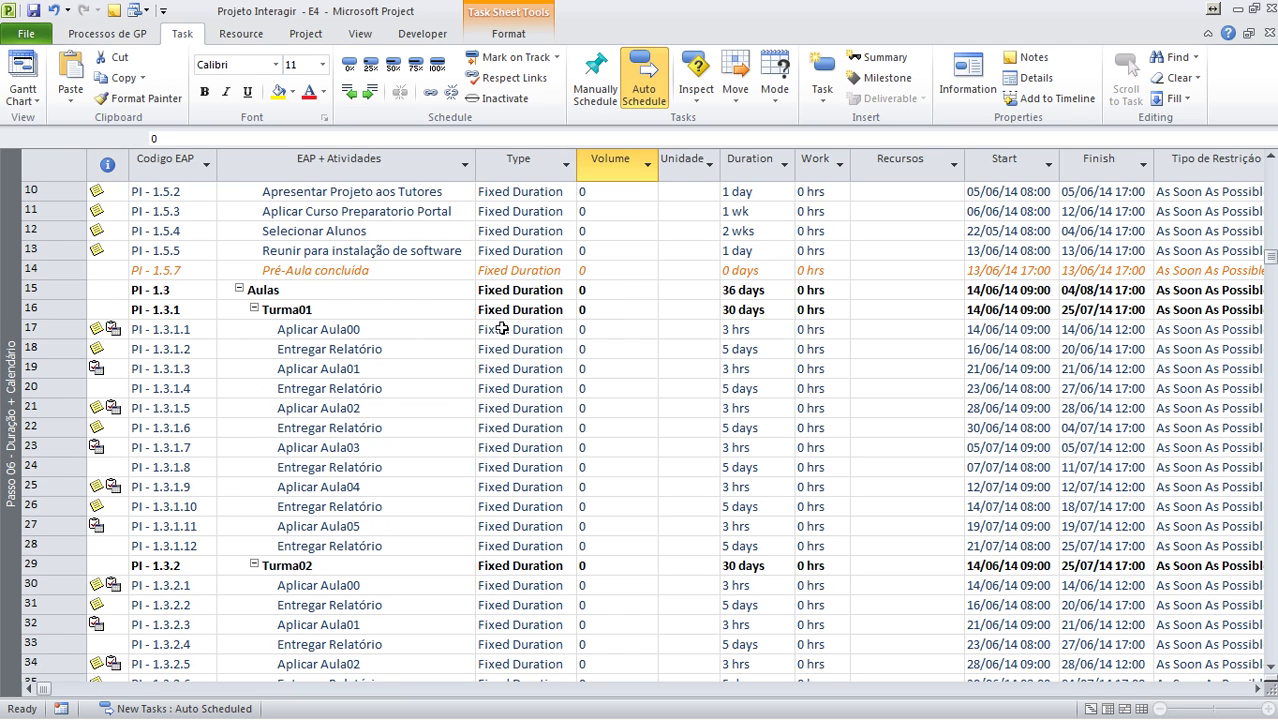
{"action": "left_click", "coordinate": [625, 329]}
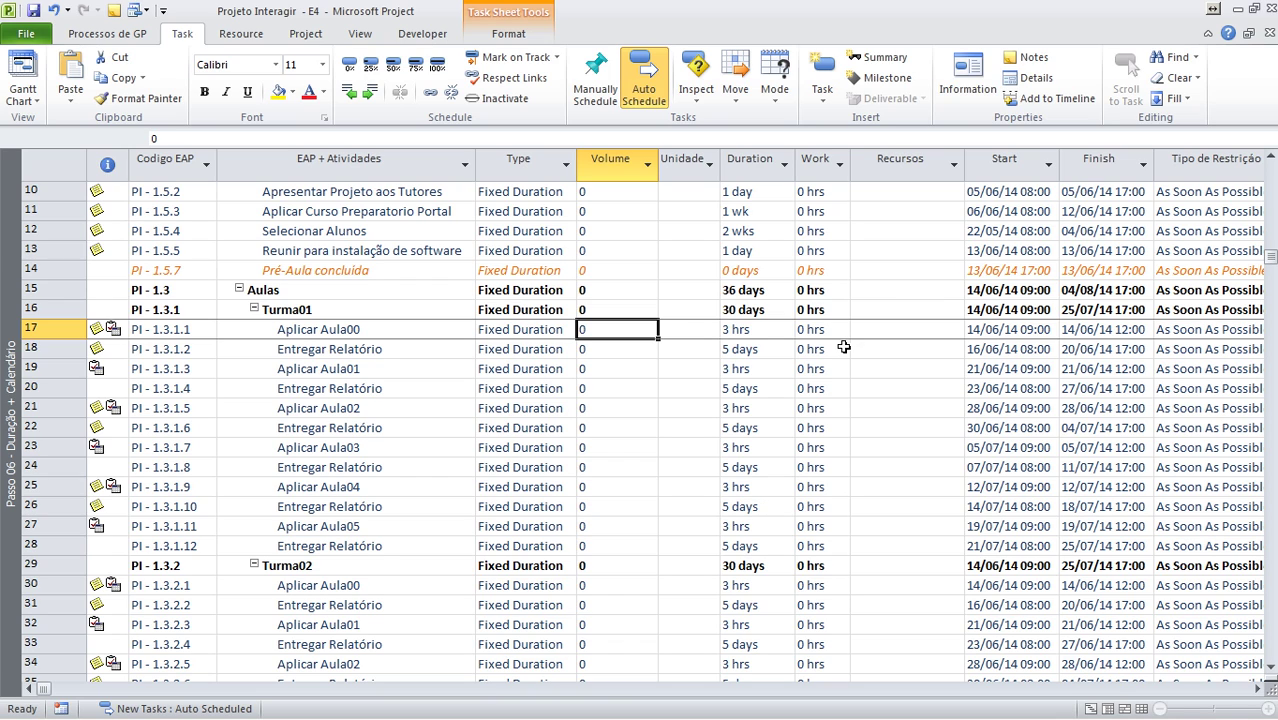
{"action": "type", "text": "100"}
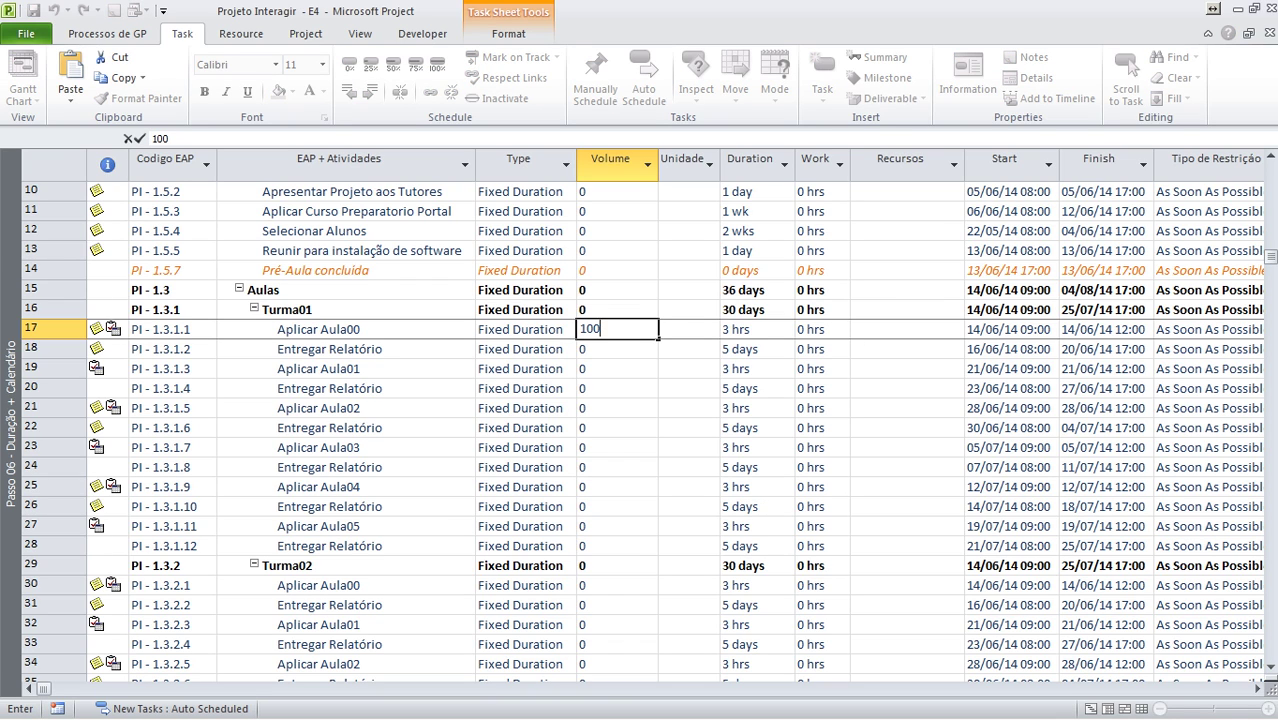
{"action": "key", "text": "BackSpace"}
{"action": "key", "text": "BackSpace"}
{"action": "key", "text": "BackSpace"}
{"action": "type", "text": "2"}
{"action": "left_click", "coordinate": [698, 333]}
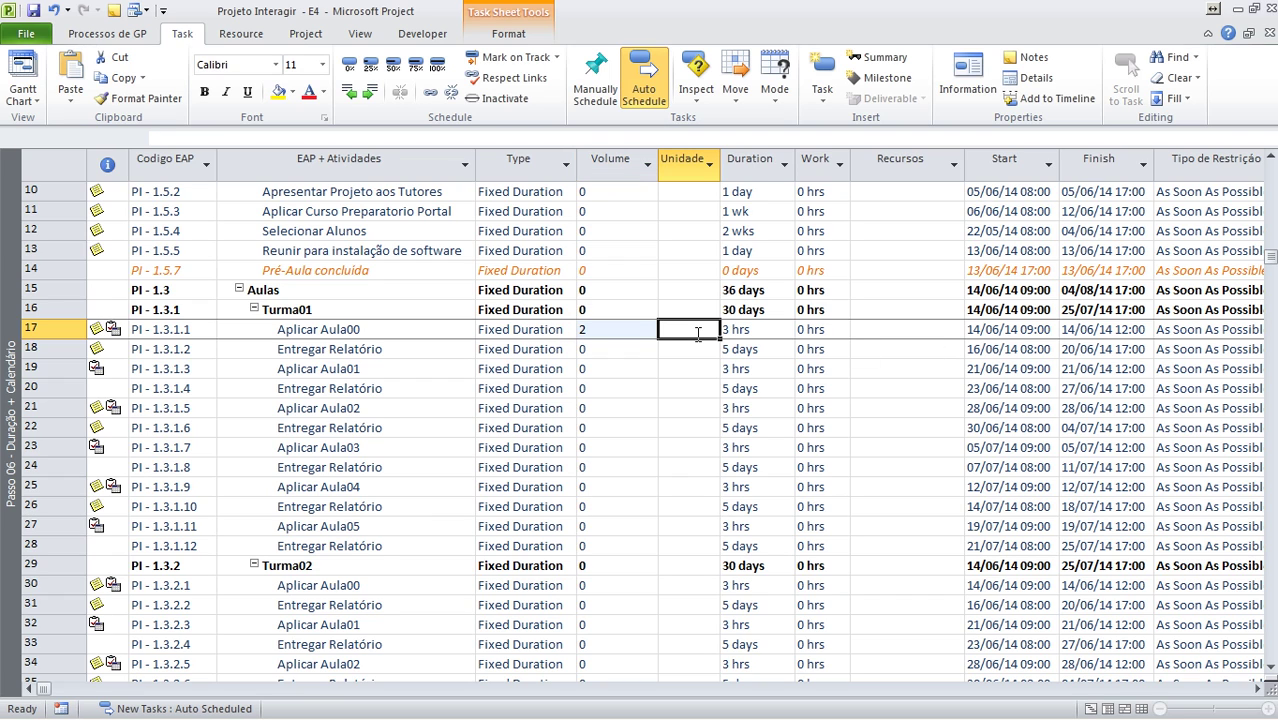
{"action": "type", "text": "h"}
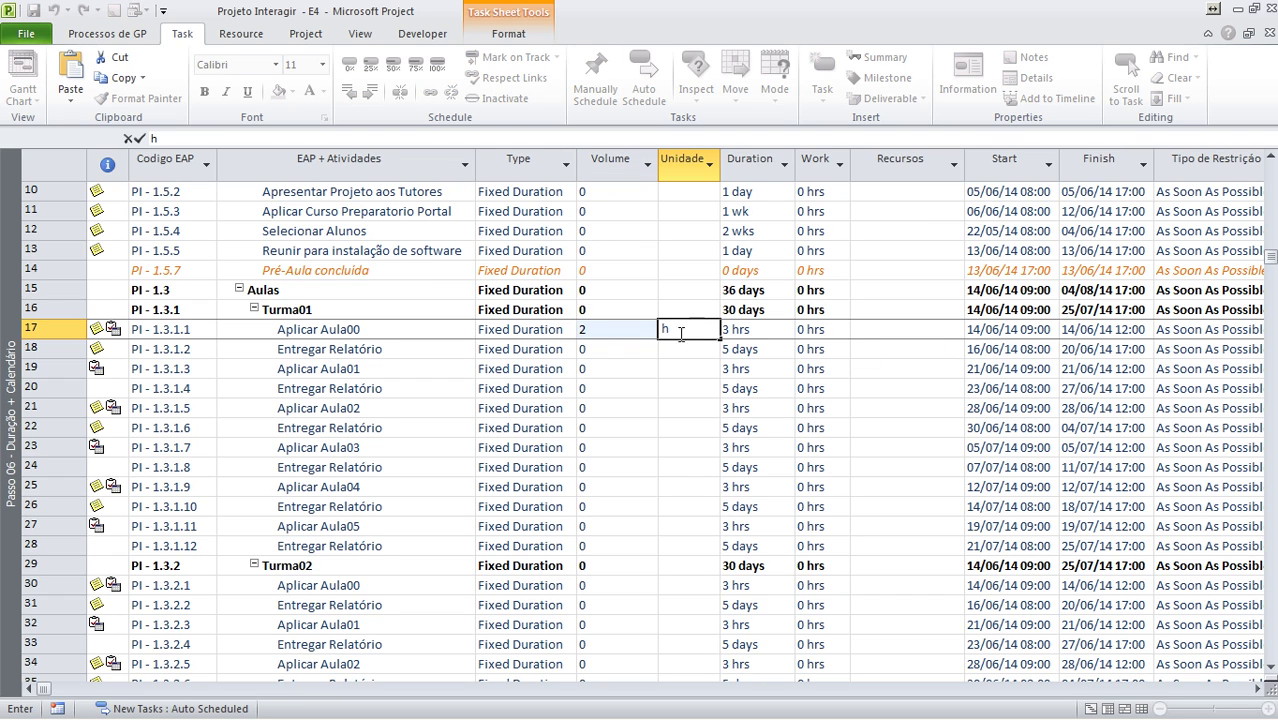
Set the Volume of Entregar Relatório (PI - 1.3.1.2) to 100 and its Unidade to %.
{"action": "left_click", "coordinate": [606, 349]}
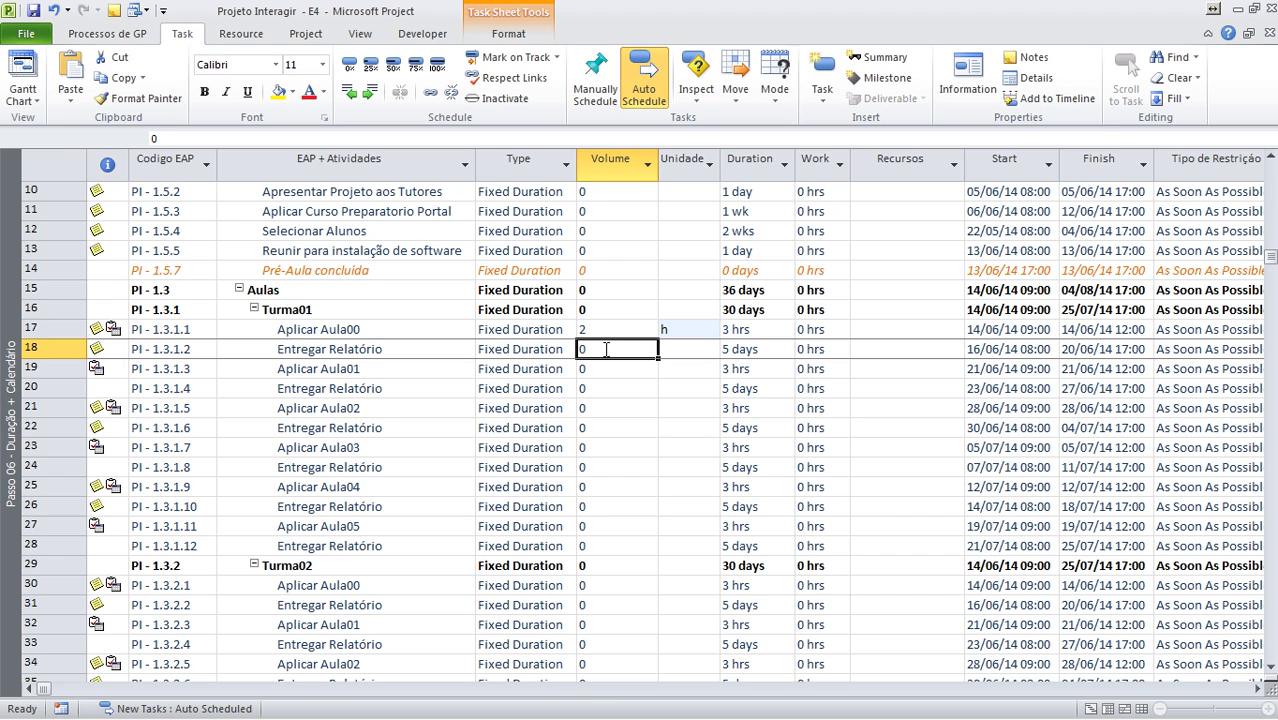
{"action": "type", "text": "100"}
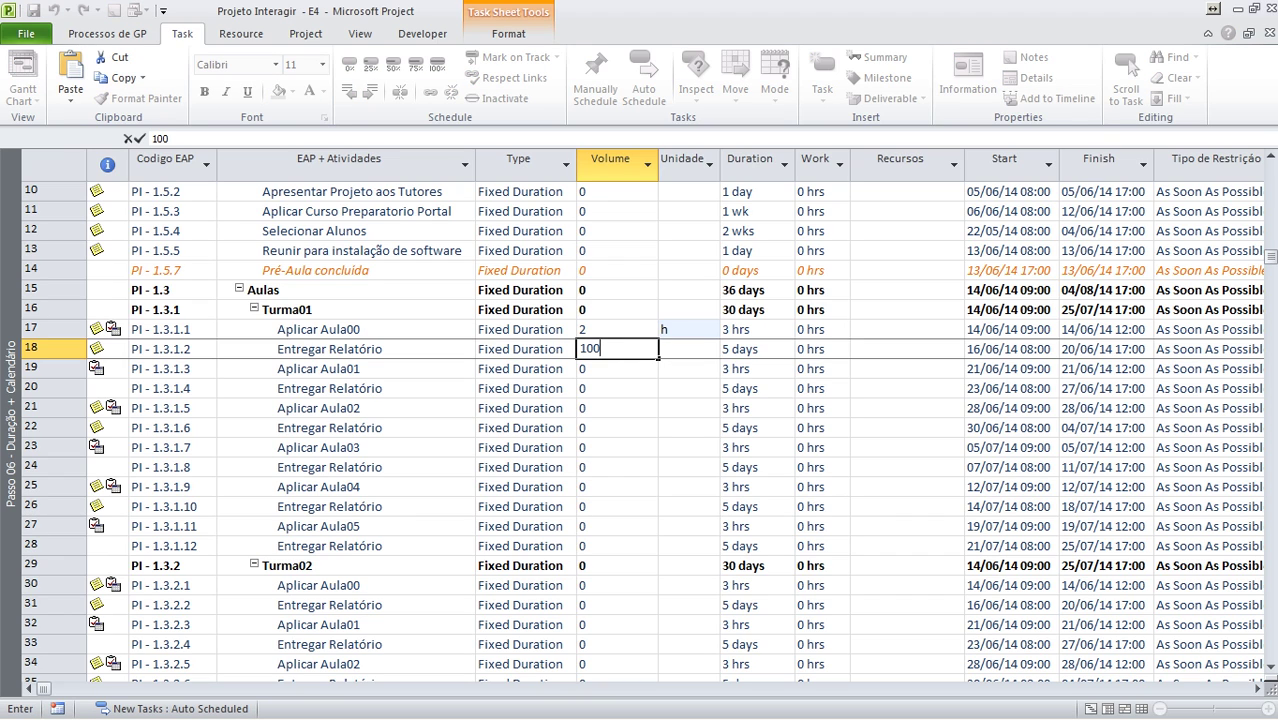
{"action": "left_click", "coordinate": [713, 349]}
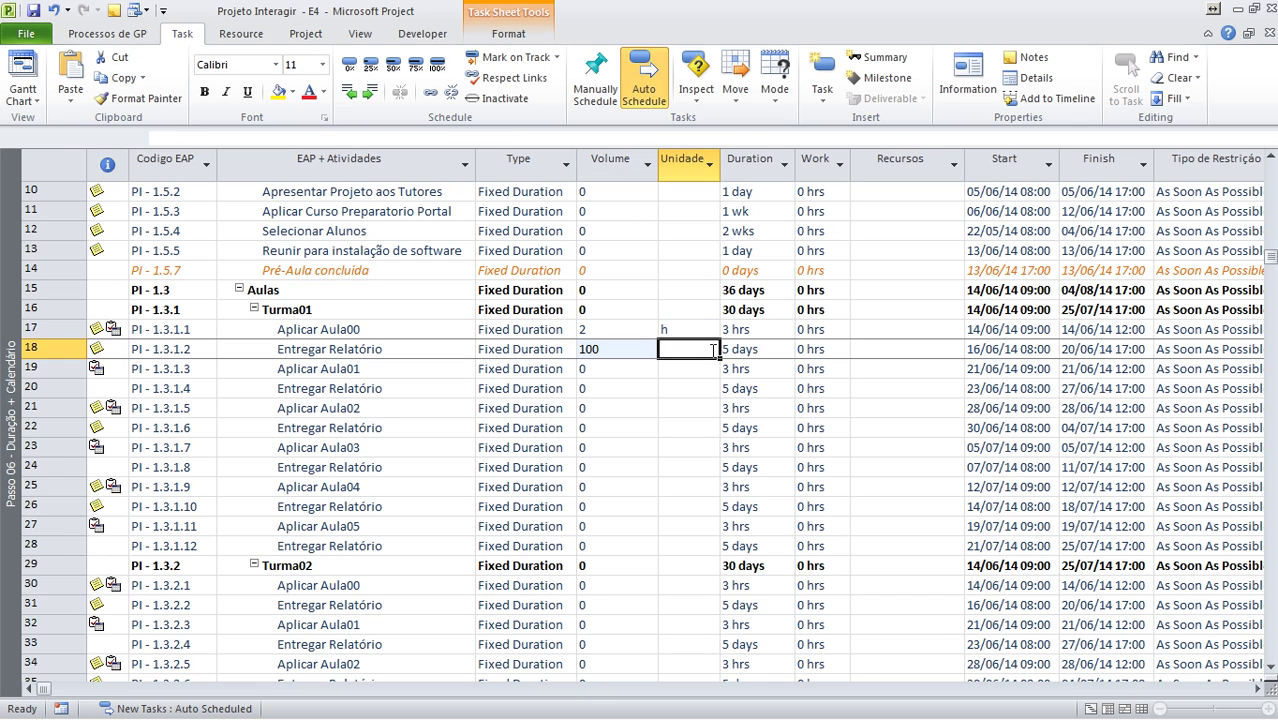
{"action": "type", "text": "%"}
Set the Volume of Aplicar Aula01 (PI - 1.3.1.3) to 4 and its Unidade to h.
{"action": "left_click", "coordinate": [628, 372]}
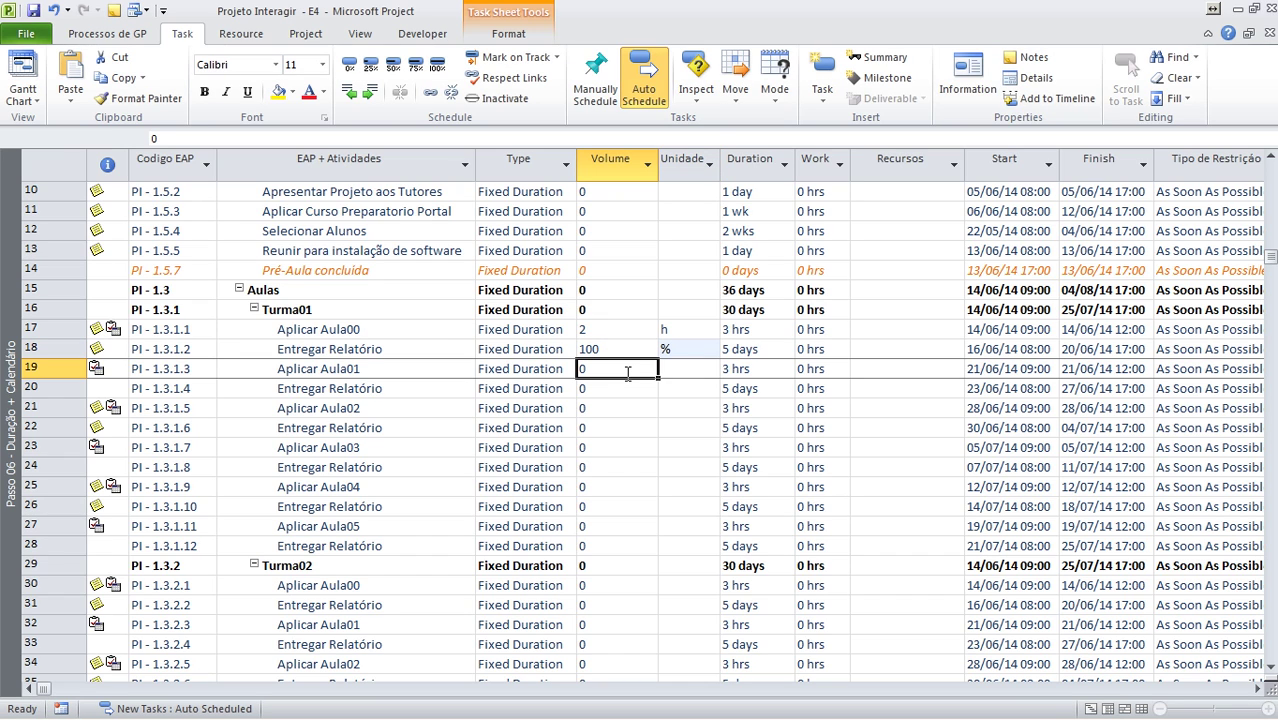
{"action": "type", "text": "4"}
{"action": "left_click", "coordinate": [689, 371]}
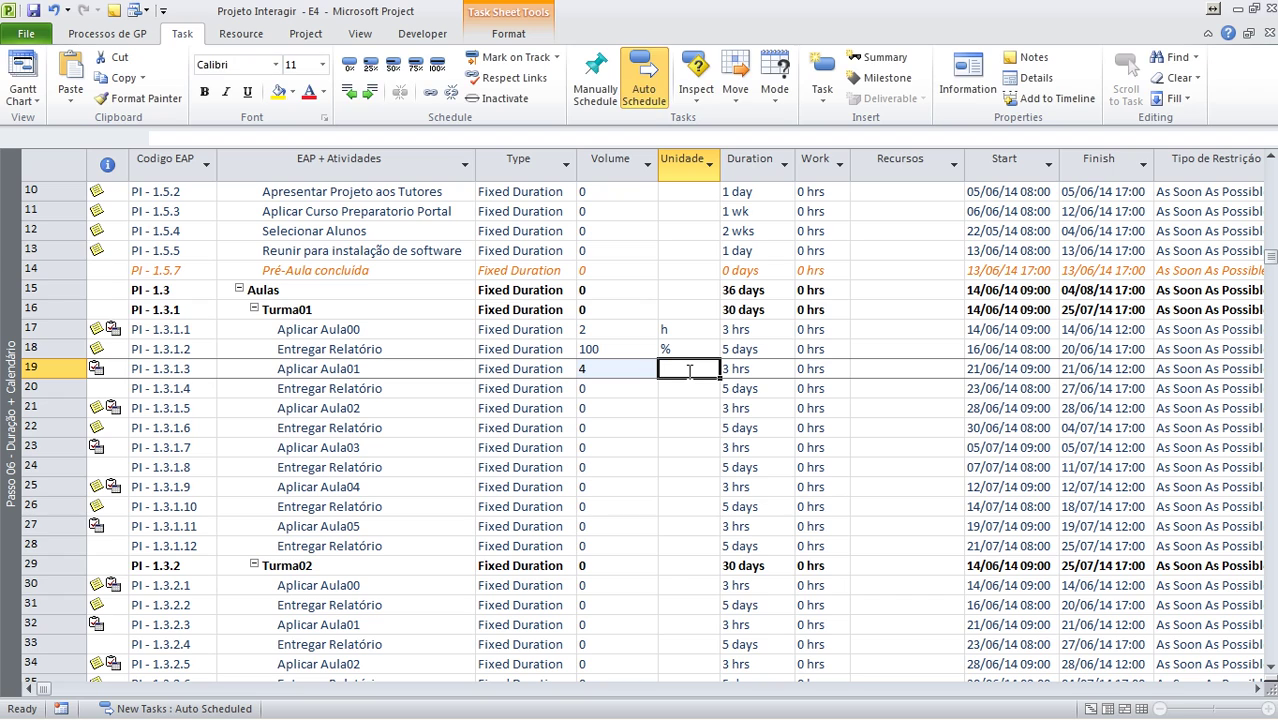
{"action": "type", "text": "h"}
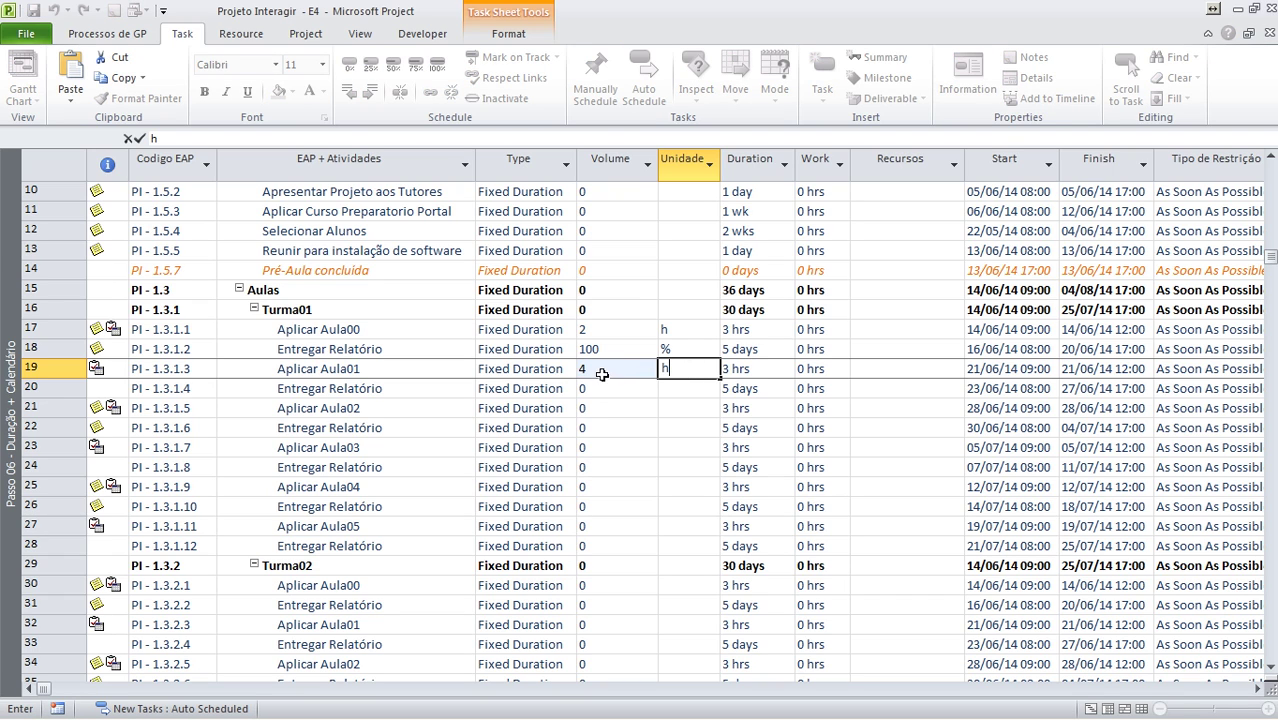
{"action": "left_click", "coordinate": [602, 373]}
{"action": "left_click_drag", "start_coordinate": [602, 373], "coordinate": [656, 372]}
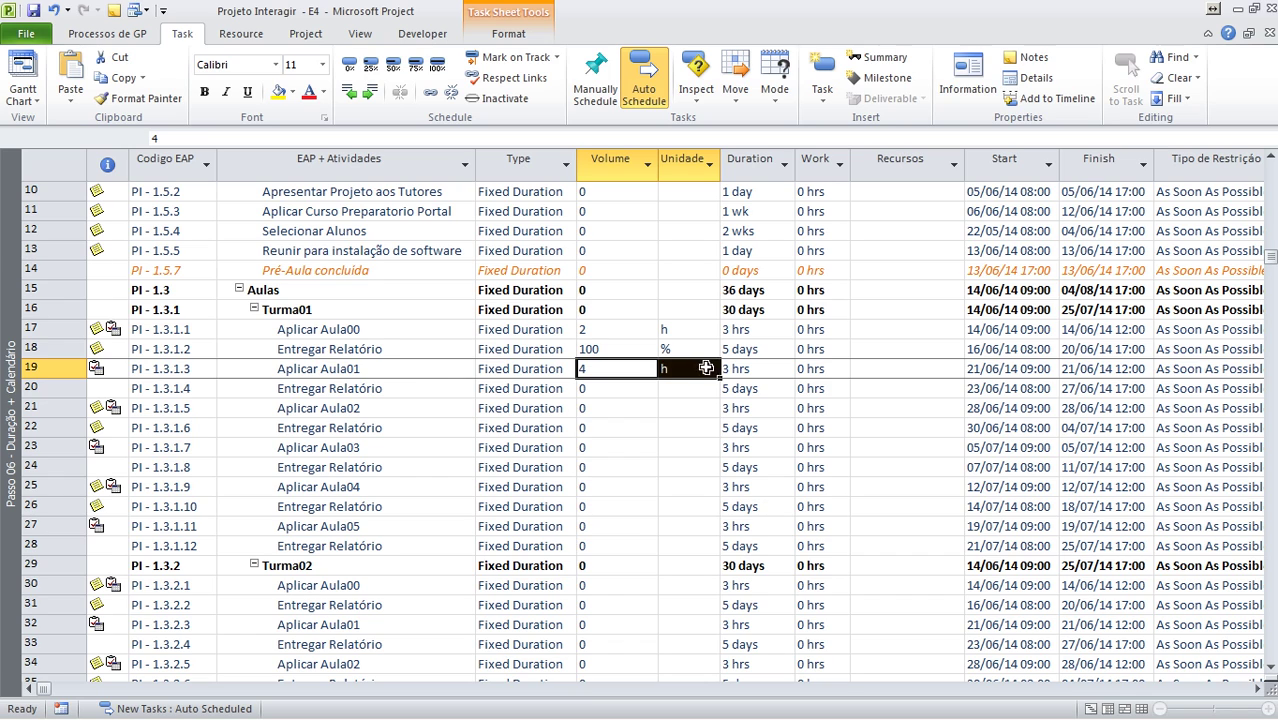
{"action": "left_click", "coordinate": [742, 368]}
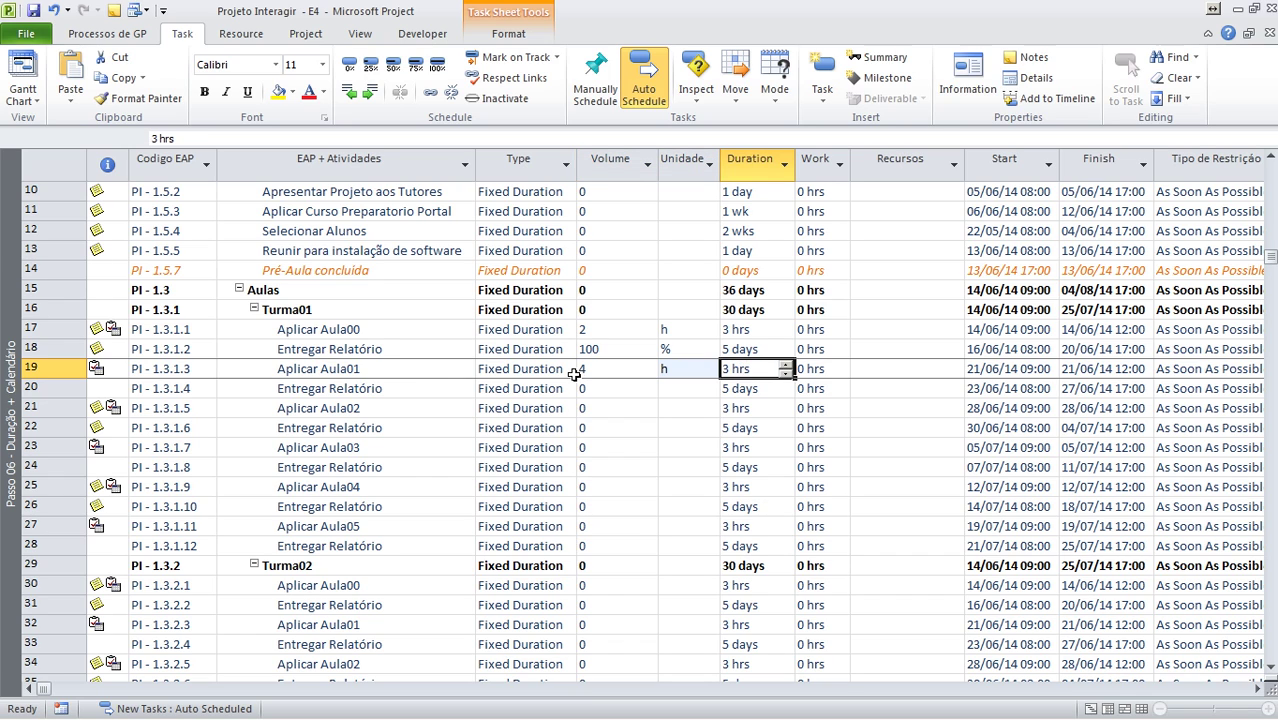
Set the Volume of Aplicar Aula01 (PI - 1.3.1.3) to 3.
{"action": "left_click", "coordinate": [585, 370]}
{"action": "type", "text": "3"}
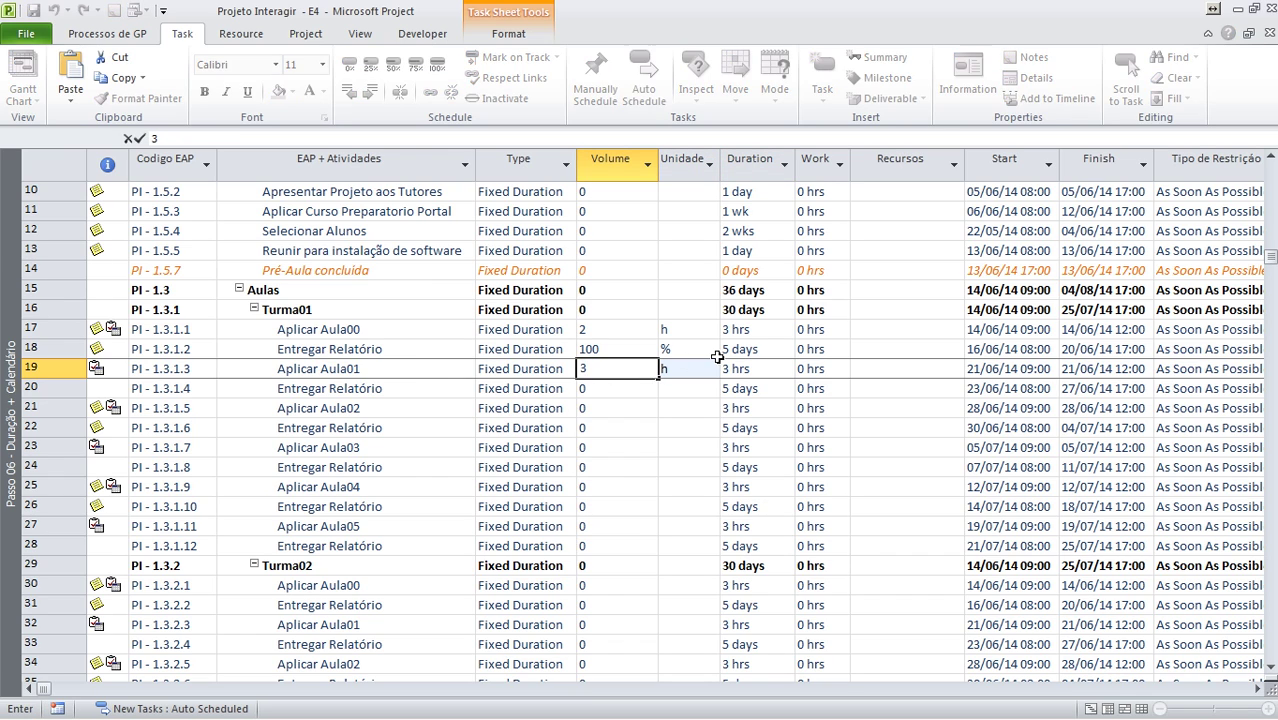
{"action": "left_click", "coordinate": [748, 368]}
{"action": "left_click", "coordinate": [752, 369]}
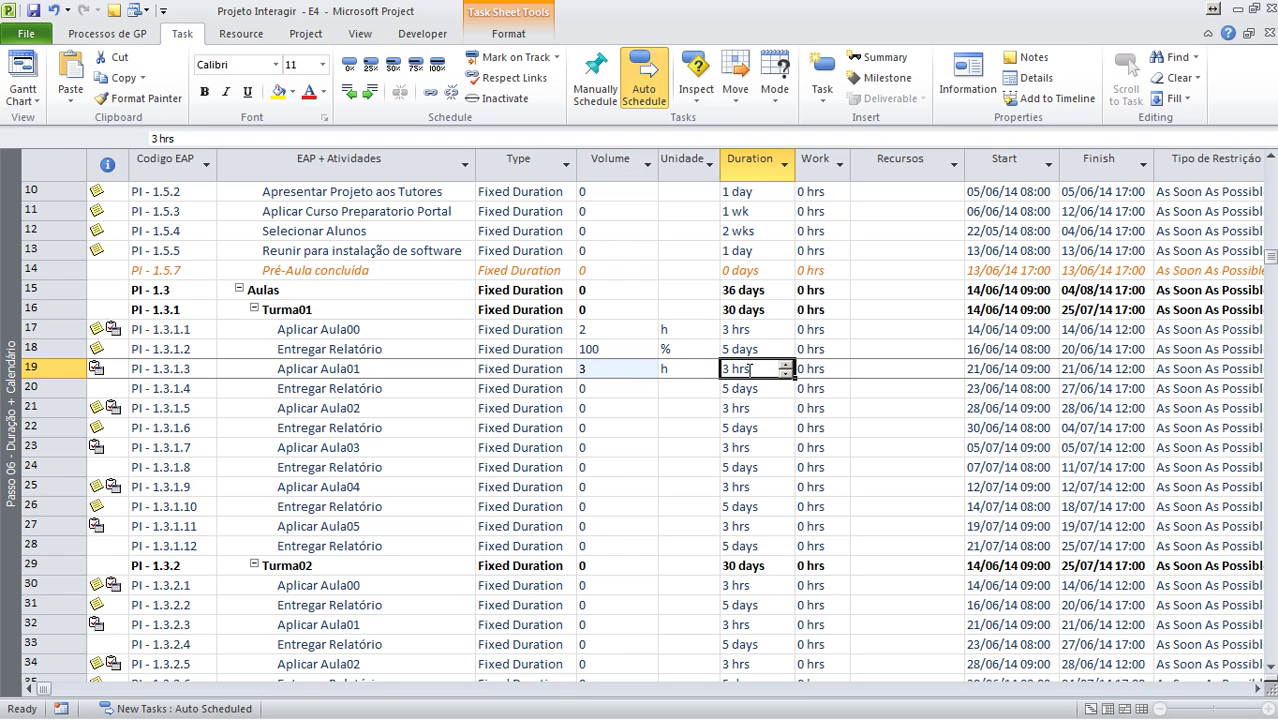
Try to enter 4ha, number and unit together, as the Volume of Aplicar Aula01 (PI - 1.3.1.3).
{"action": "left_click", "coordinate": [638, 371]}
{"action": "left_click", "coordinate": [632, 370]}
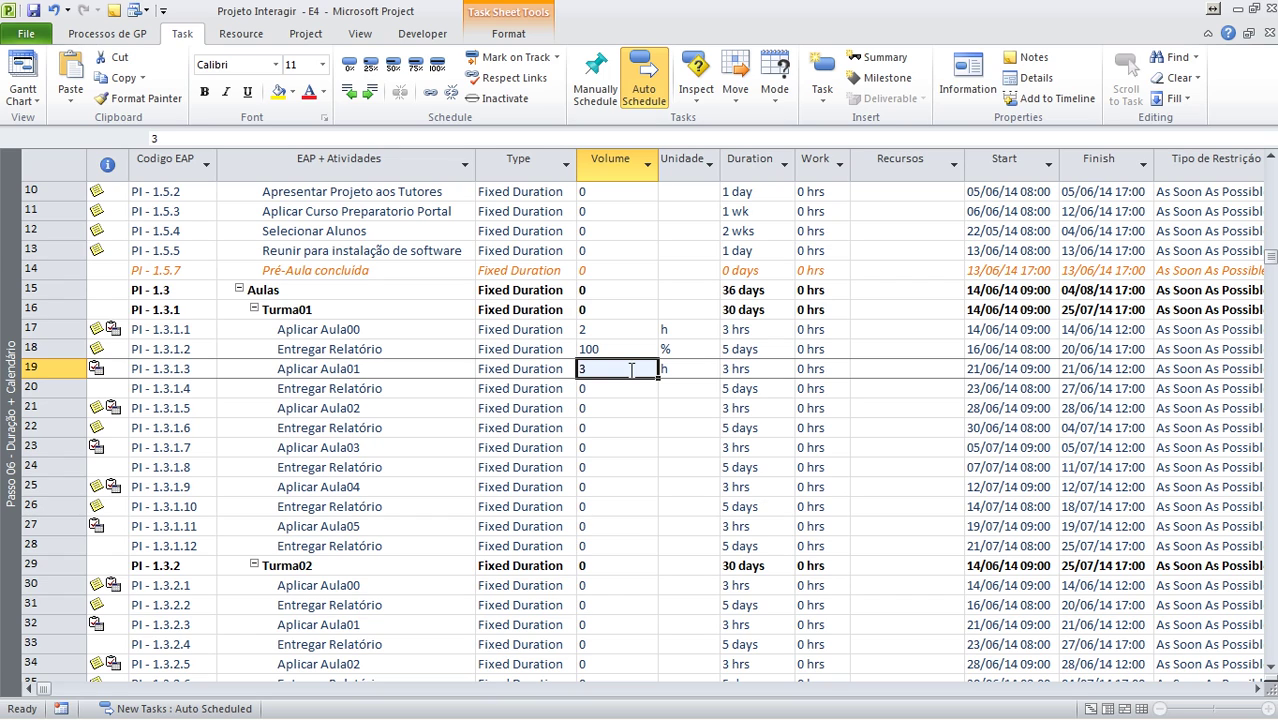
{"action": "type", "text": "4h"}
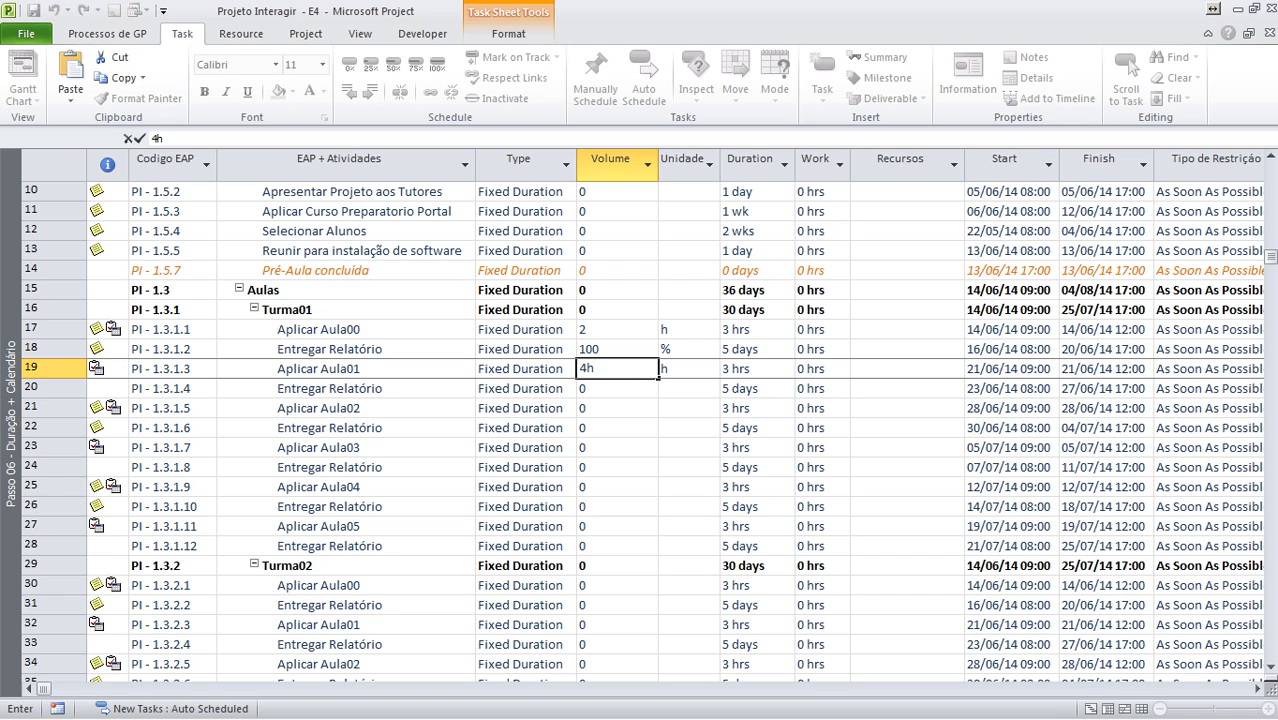
{"action": "type", "text": "a"}
{"action": "key", "text": "Return"}
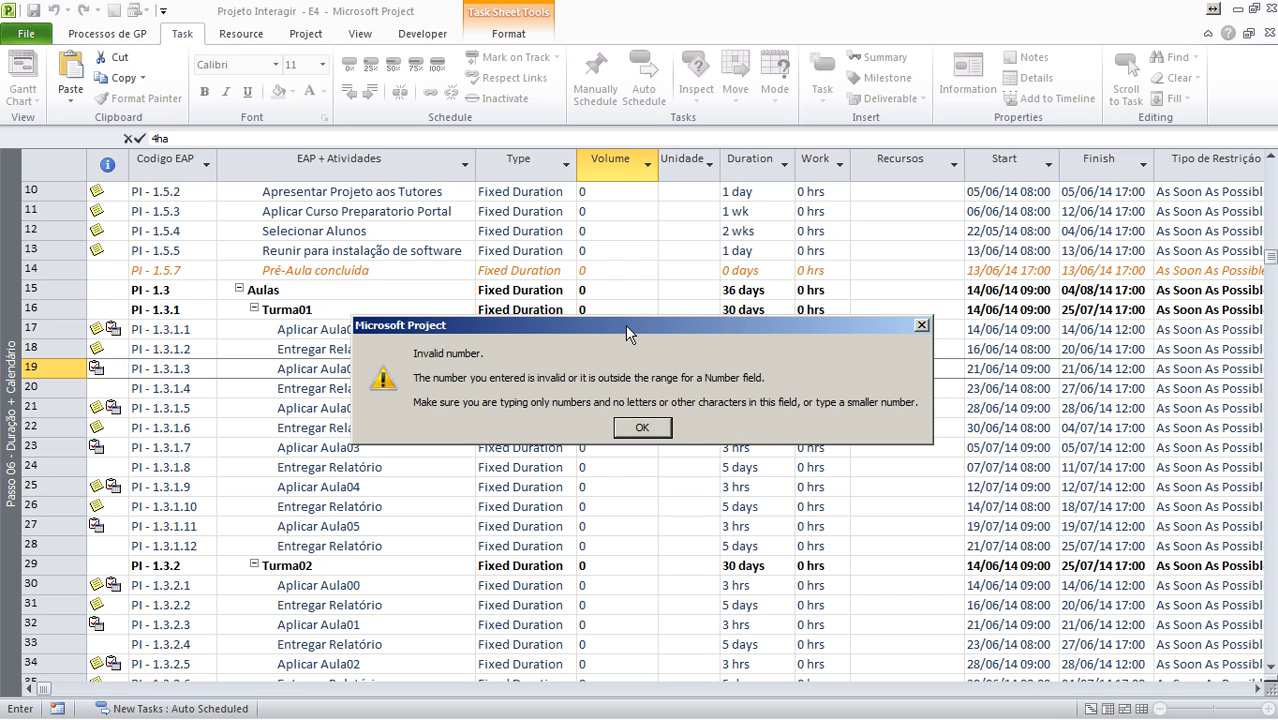
{"action": "left_click", "coordinate": [638, 422]}
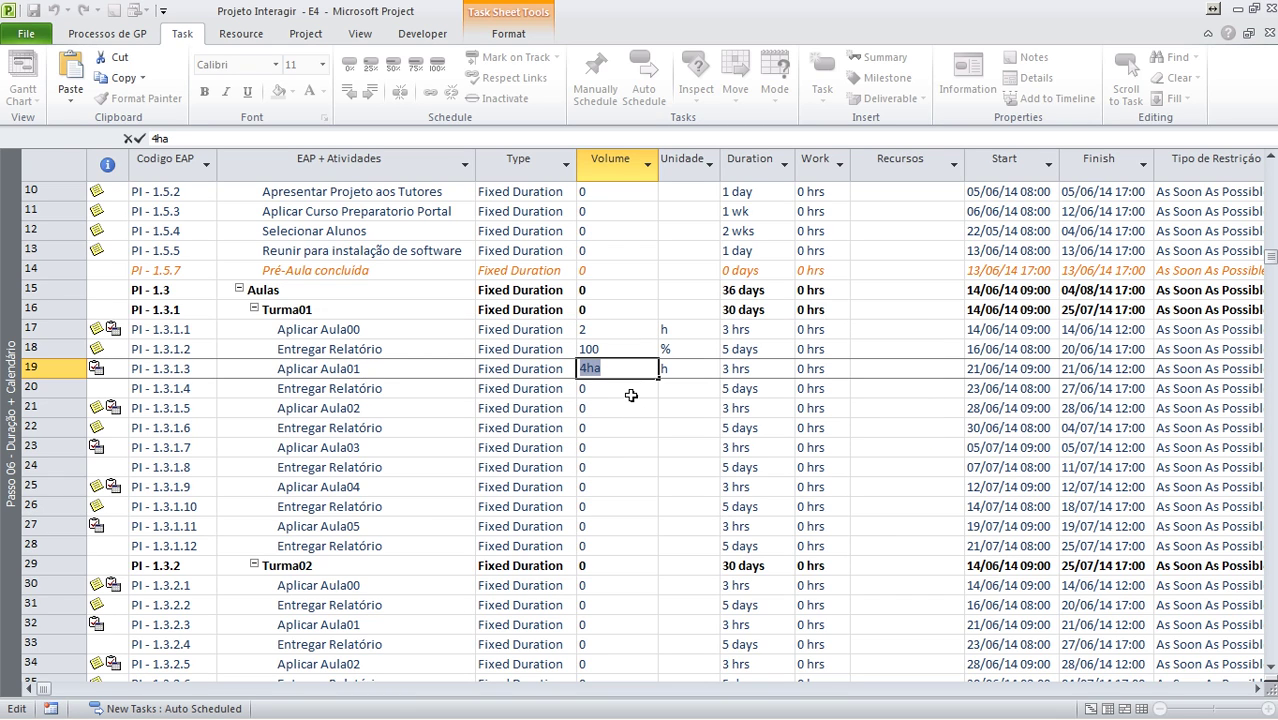
Set the Volume of Aplicar Aula01 (PI - 1.3.1.3) to 4 and its Unidade to ha.
{"action": "type", "text": "4"}
{"action": "left_click", "coordinate": [680, 372]}
{"action": "type", "text": "h"}
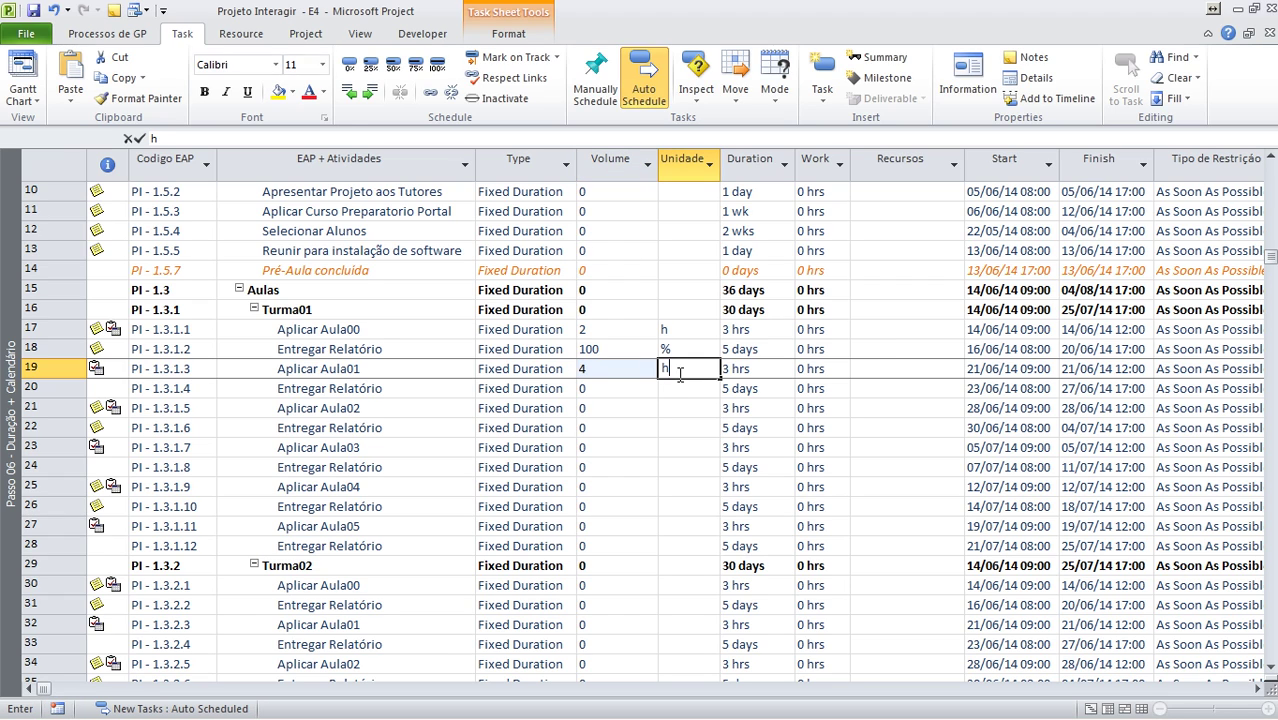
{"action": "type", "text": "a"}
Set the Volume of Aplicar Aula00 (PI - 1.3.1.1) to 4 and its Unidade to ha.
{"action": "left_click", "coordinate": [609, 331]}
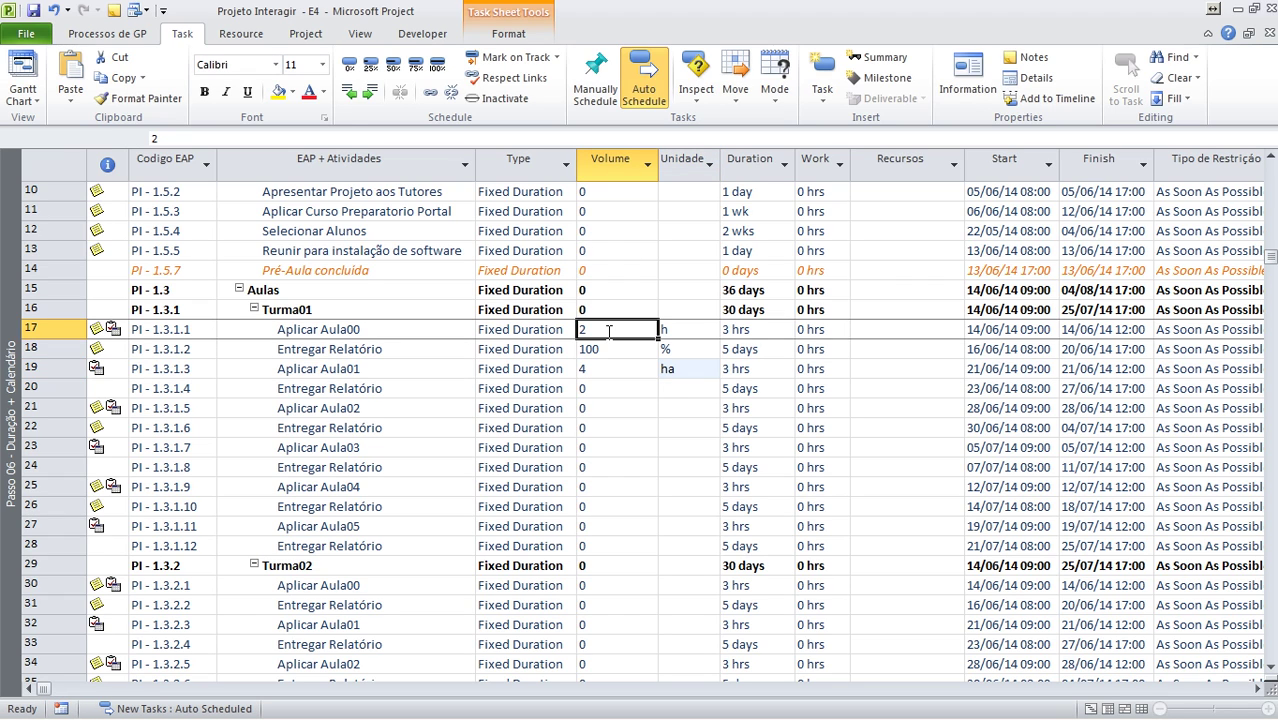
{"action": "left_click", "coordinate": [609, 331]}
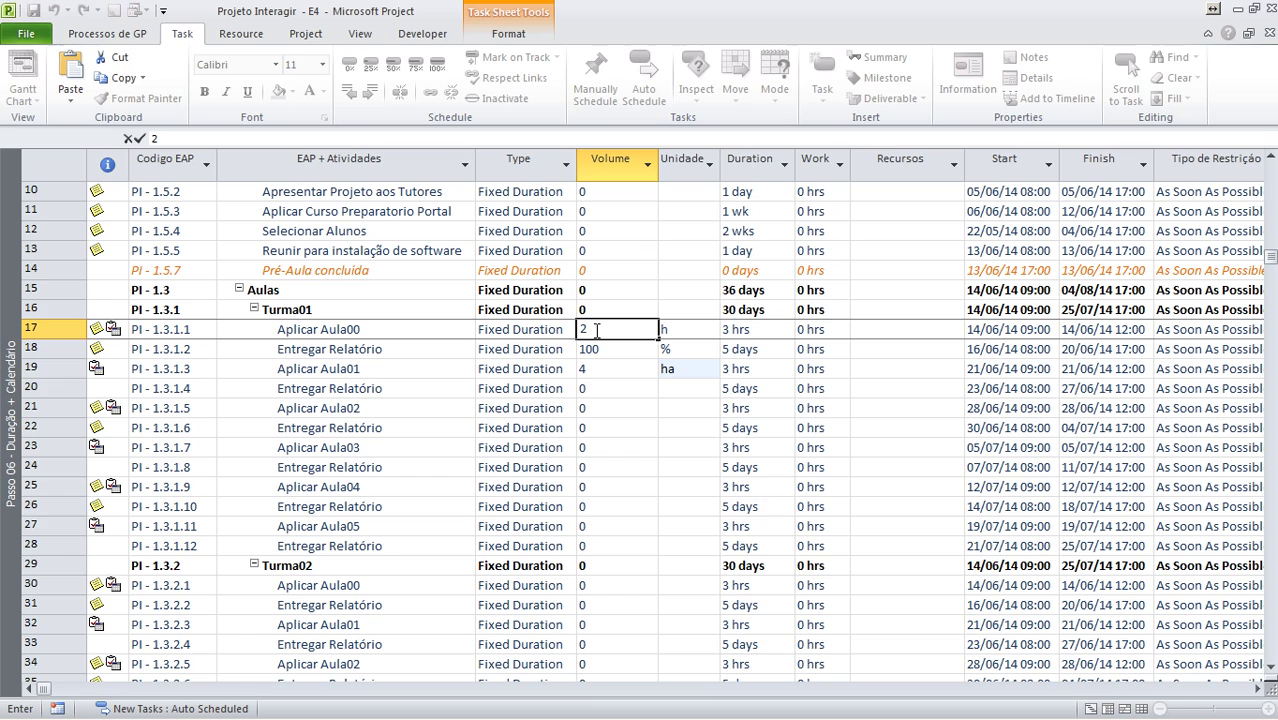
{"action": "left_click_drag", "start_coordinate": [596, 329], "coordinate": [540, 331]}
{"action": "type", "text": "4"}
{"action": "left_click", "coordinate": [670, 331]}
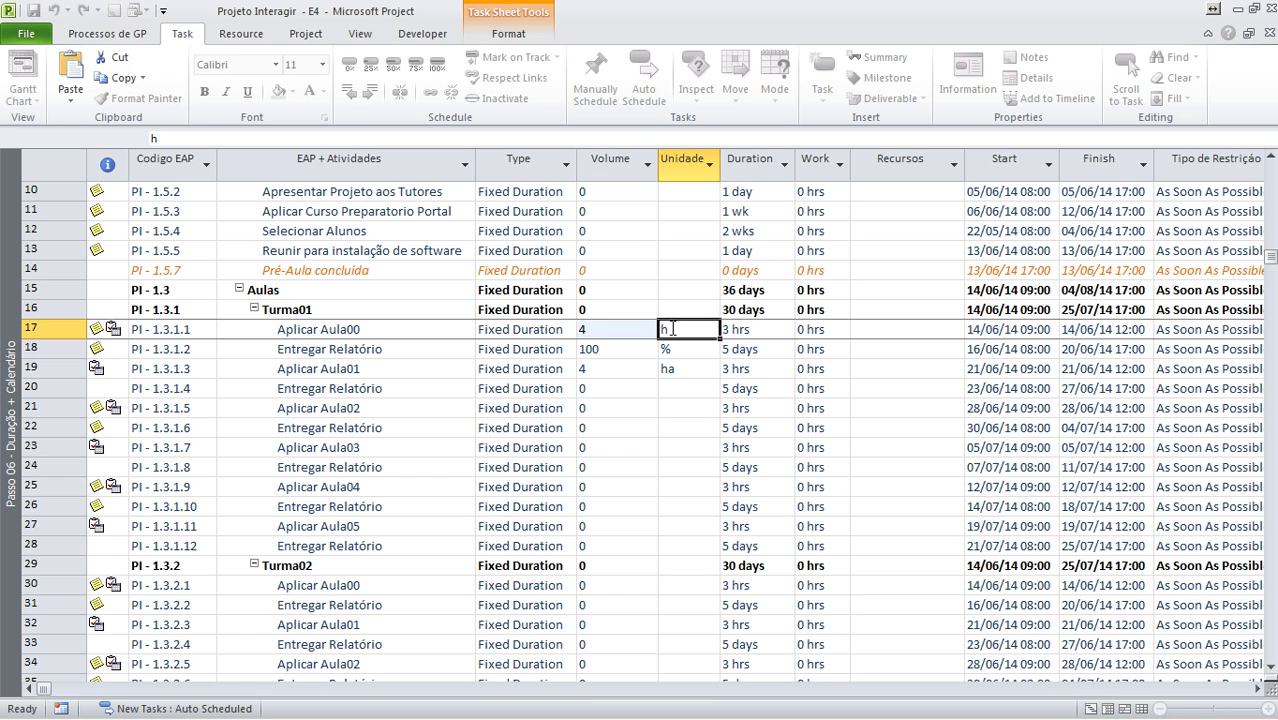
{"action": "left_click", "coordinate": [672, 329]}
{"action": "type", "text": "a"}
{"action": "left_click", "coordinate": [632, 404]}
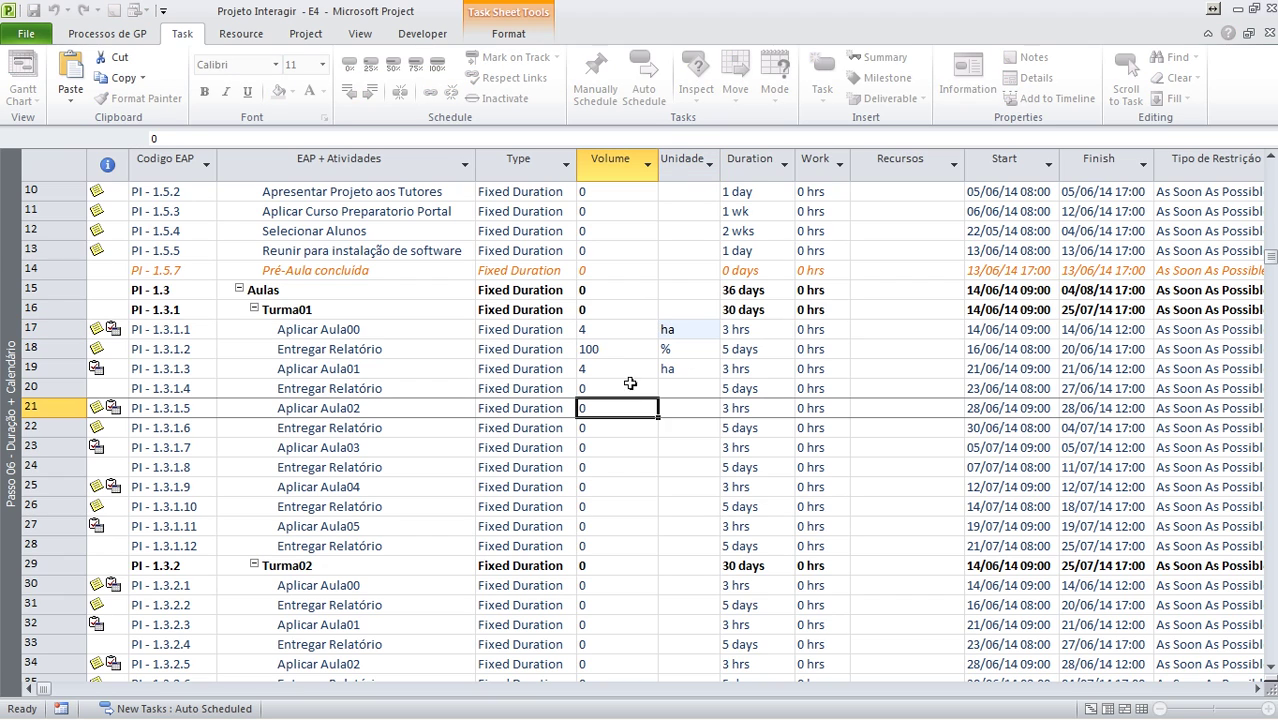
{"action": "left_click", "coordinate": [612, 331]}
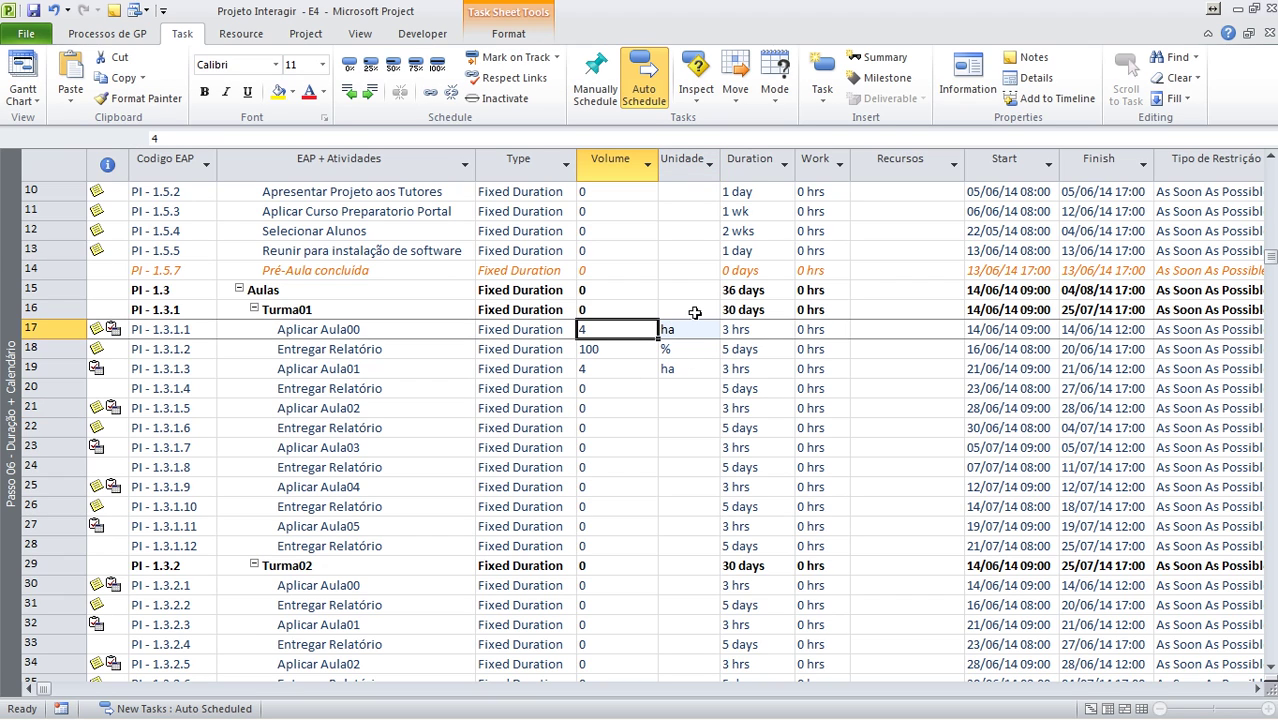
{"action": "left_click", "coordinate": [762, 330]}
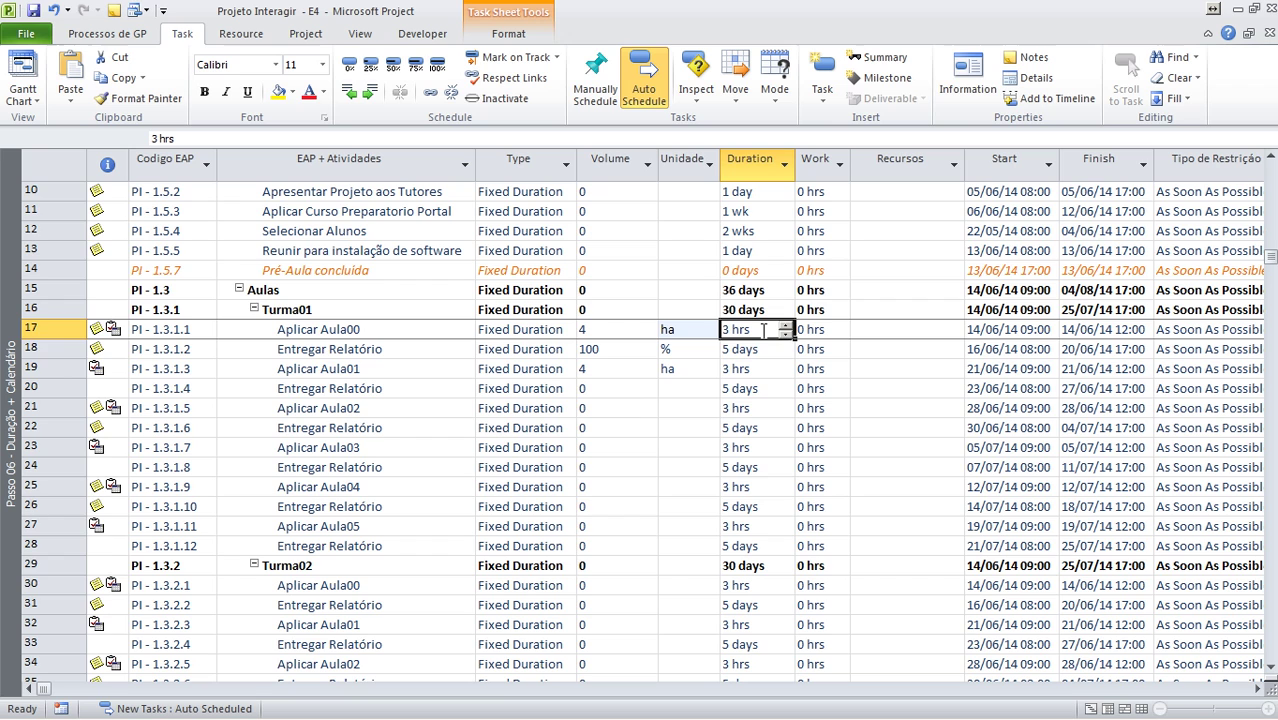
{"action": "left_click", "coordinate": [638, 403]}
Set the Volume of Entregar Relatório Final (PI - 1.3.3.1) to 250 and its Unidade to paginas.
{"action": "scroll", "coordinate": [638, 403], "scroll_direction": "down", "scroll_amount": 6}
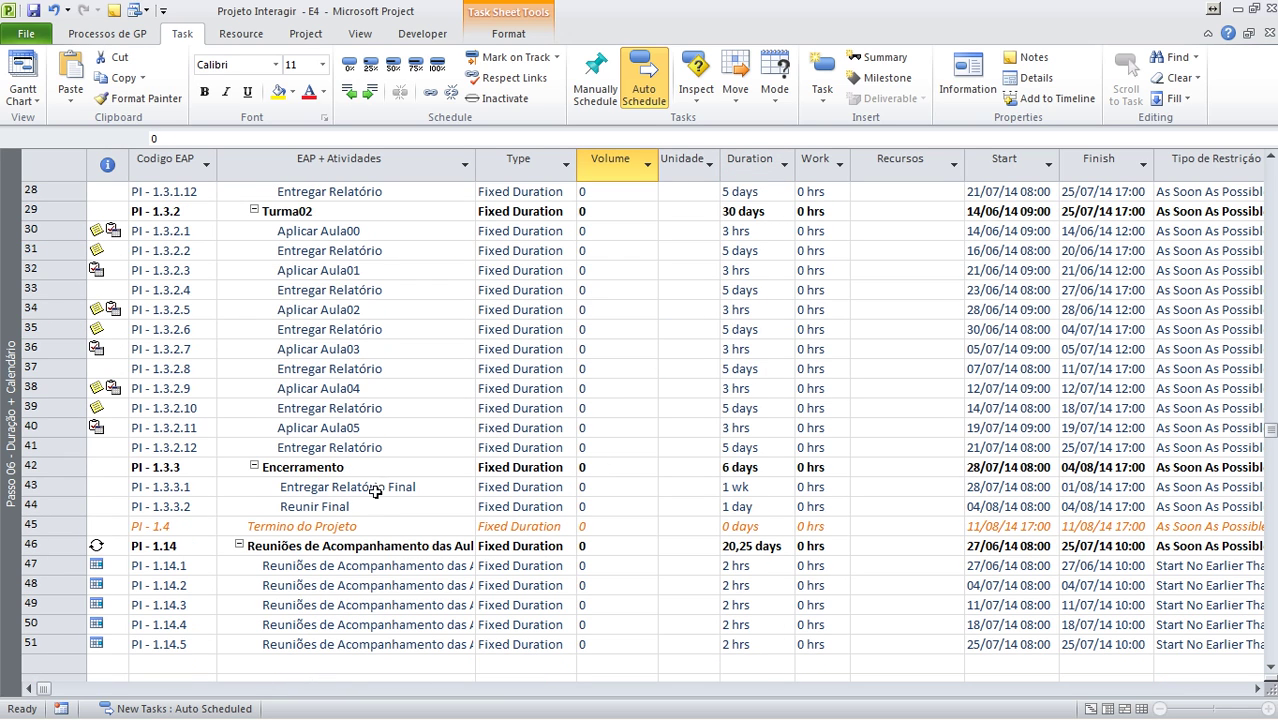
{"action": "left_click", "coordinate": [626, 488]}
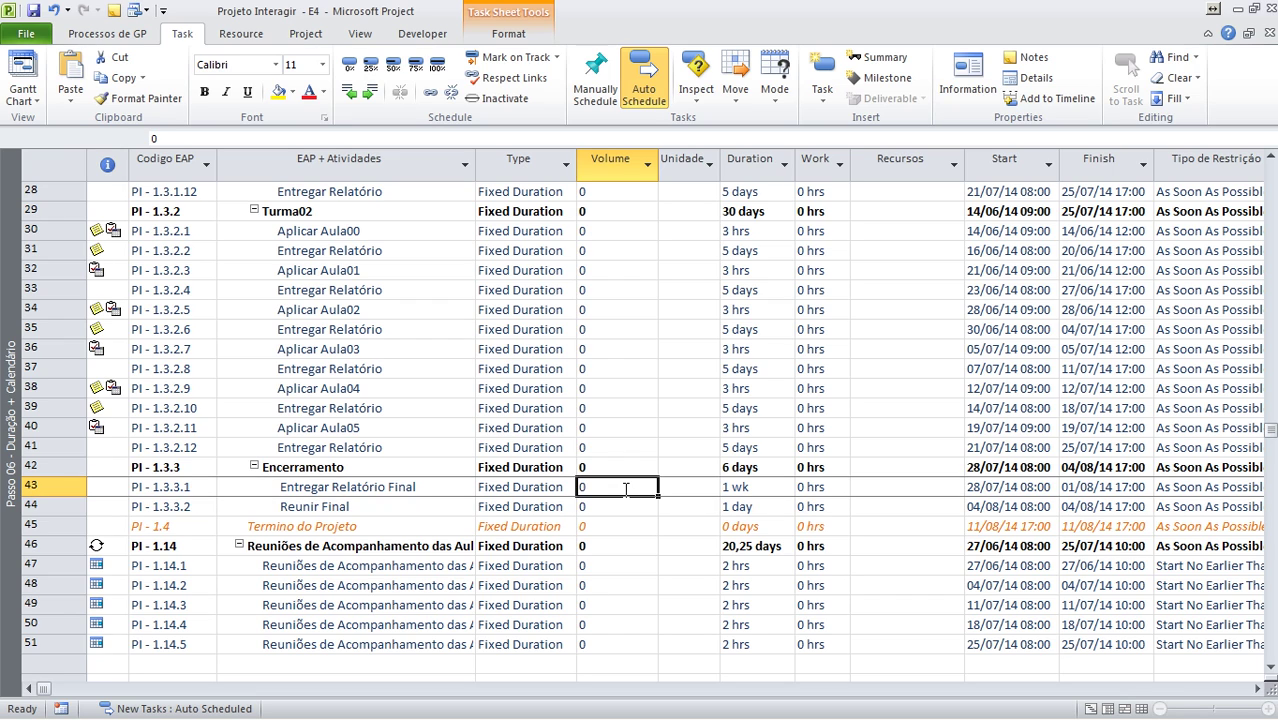
{"action": "type", "text": "250"}
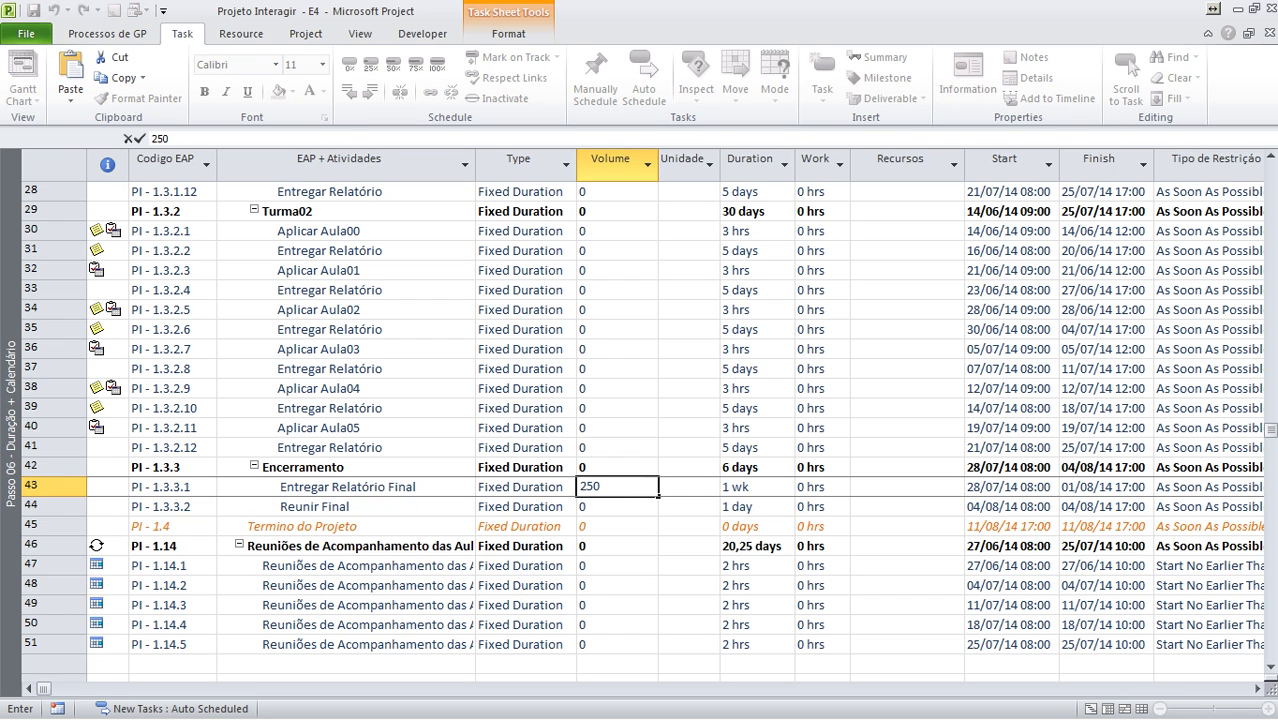
{"action": "left_click", "coordinate": [677, 487]}
{"action": "type", "text": "paginas"}
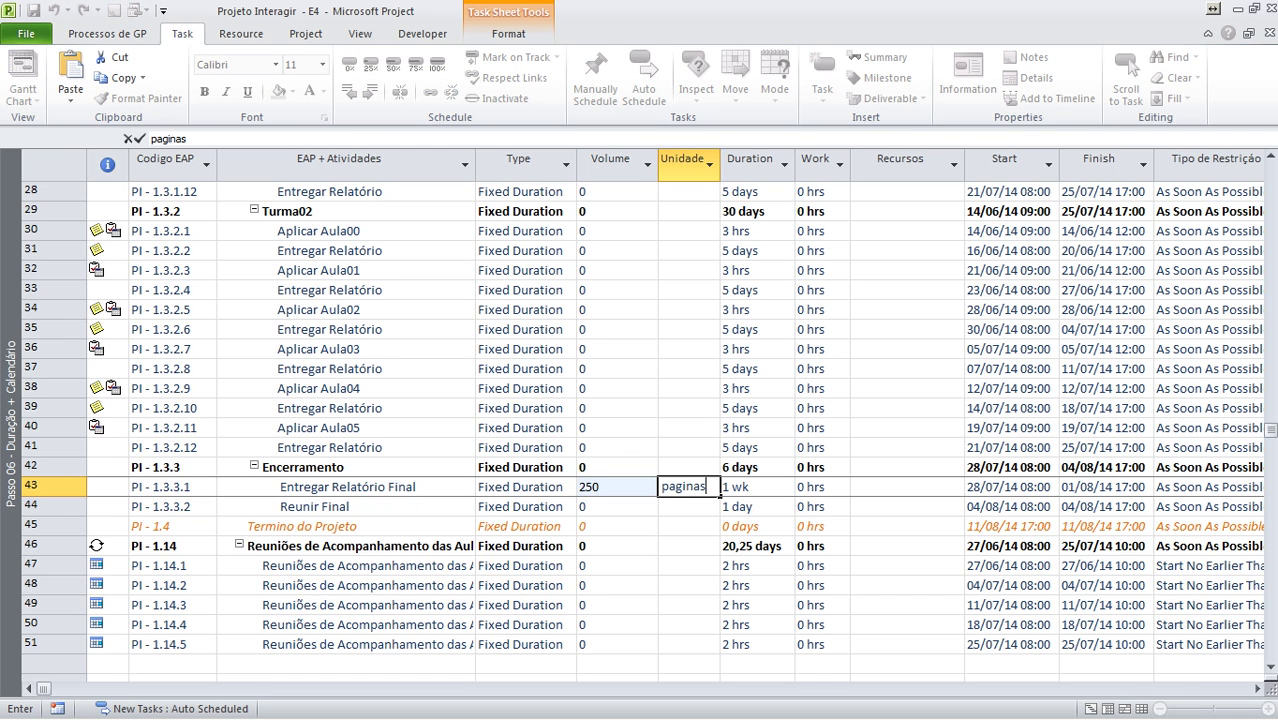
{"action": "left_click_drag", "start_coordinate": [680, 466], "coordinate": [680, 456]}
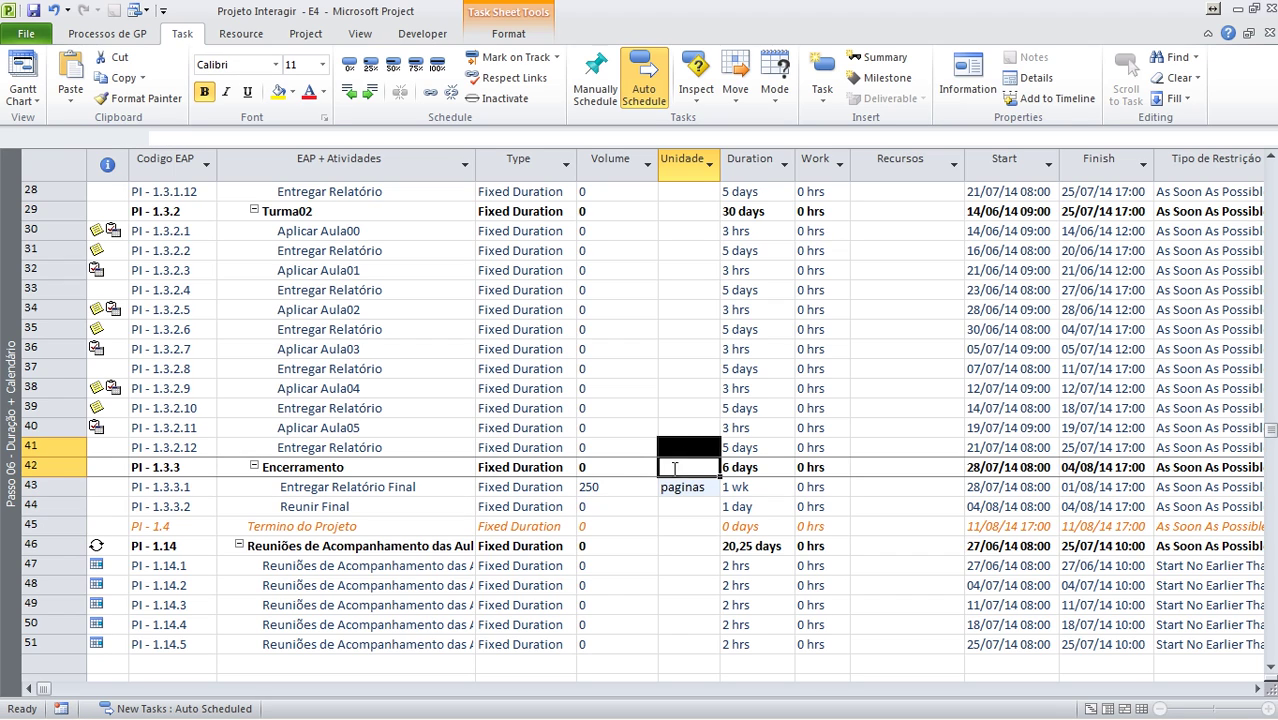
Examine the Volume and Unidade columns and compare them with the Duration of Entregar Relatório Final (PI - 1.3.3.1).
{"action": "left_click", "coordinate": [627, 490]}
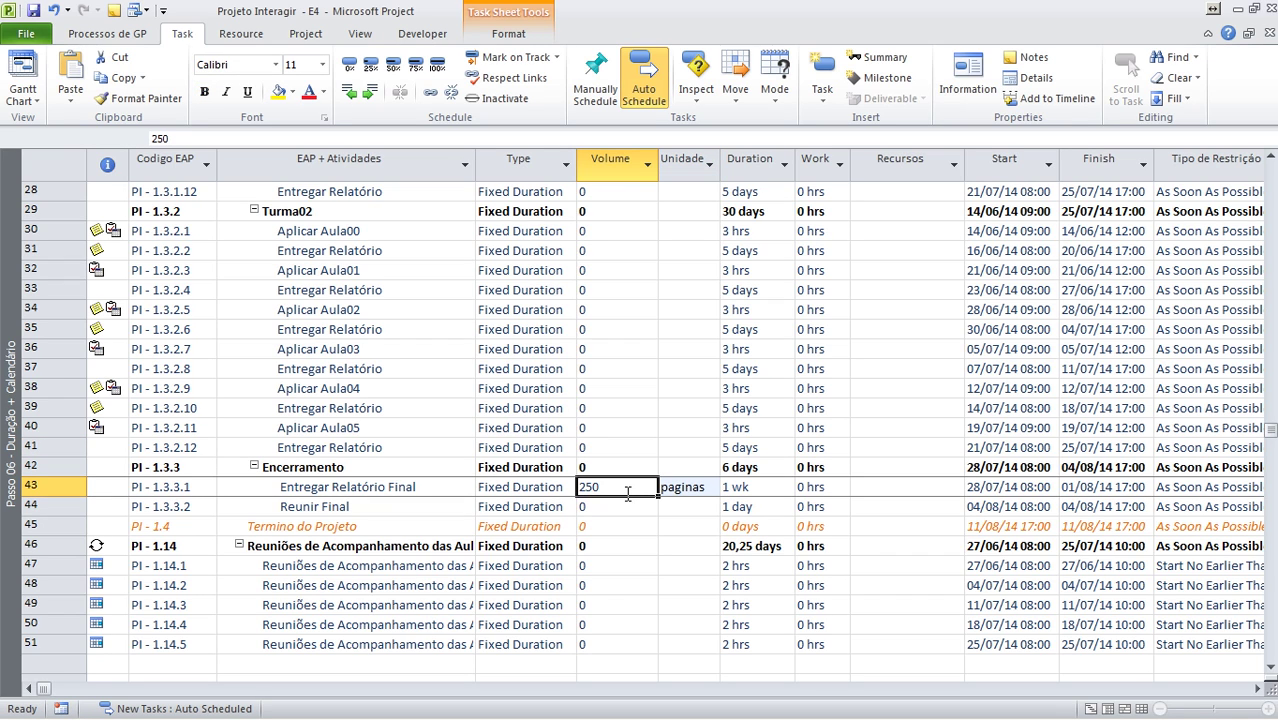
{"action": "left_click", "coordinate": [738, 485]}
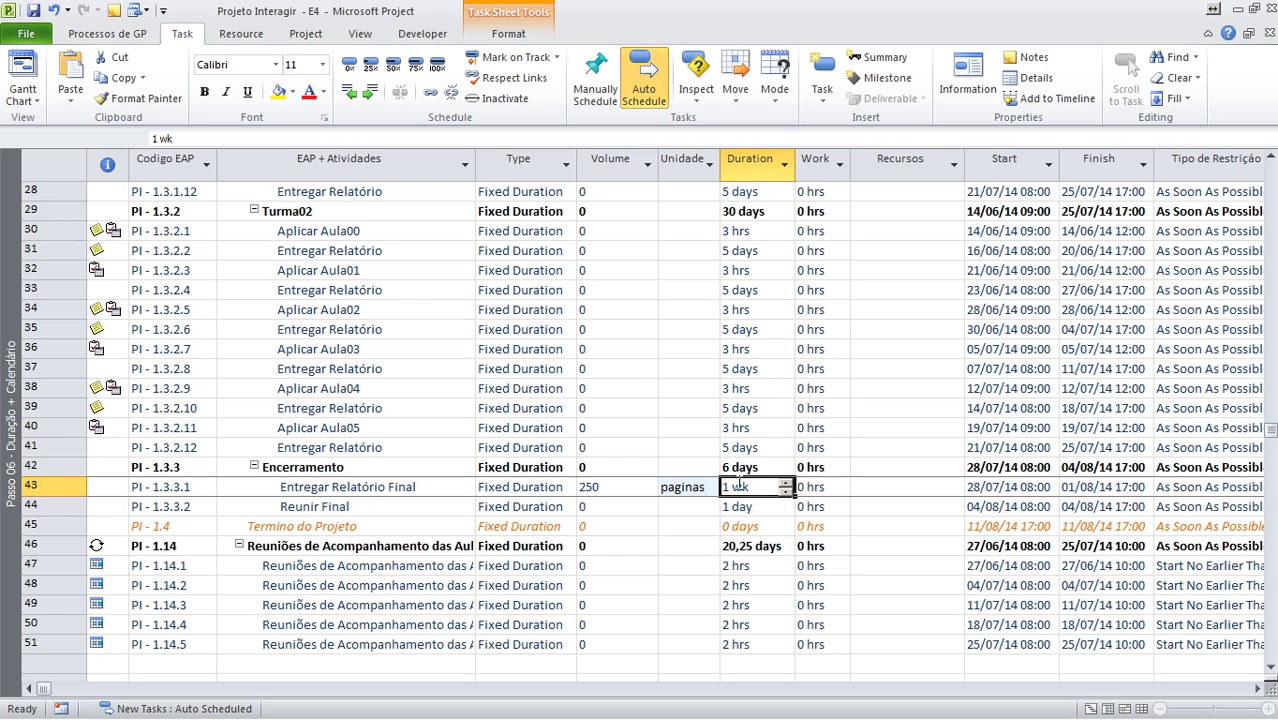
{"action": "left_click", "coordinate": [598, 490]}
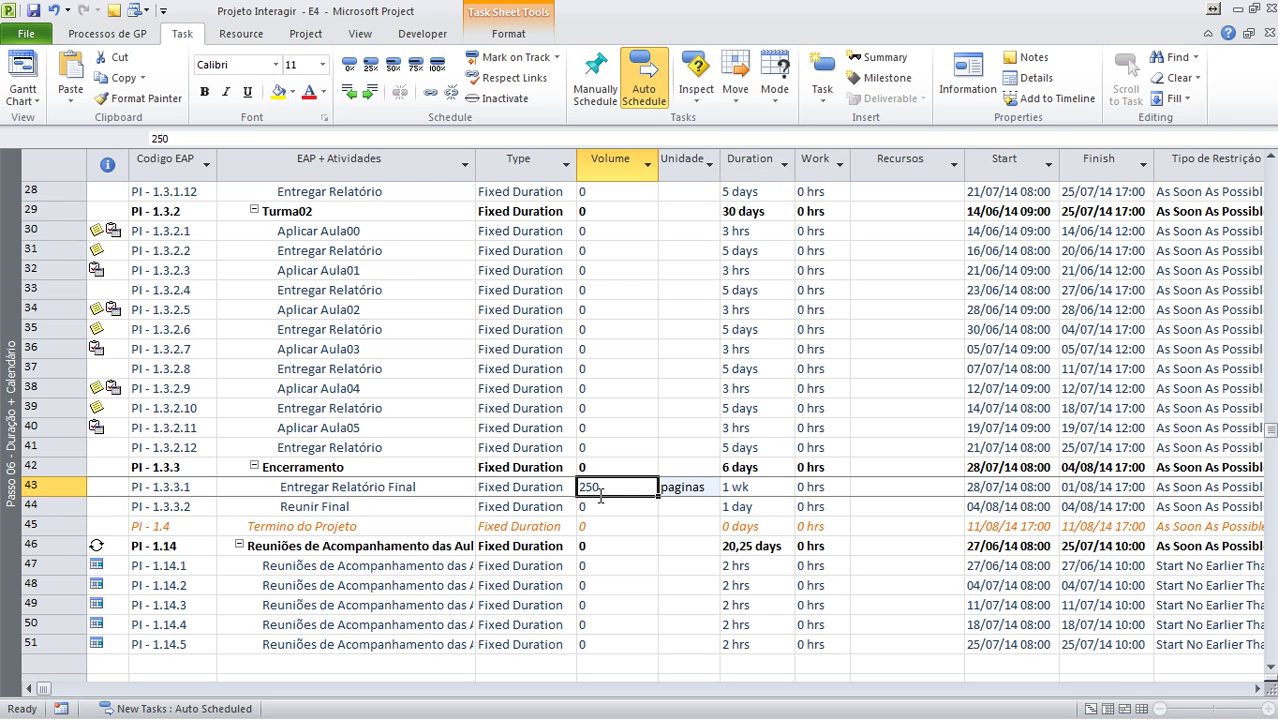
{"action": "left_click", "coordinate": [752, 486]}
{"action": "left_click", "coordinate": [641, 484]}
{"action": "left_click", "coordinate": [692, 484]}
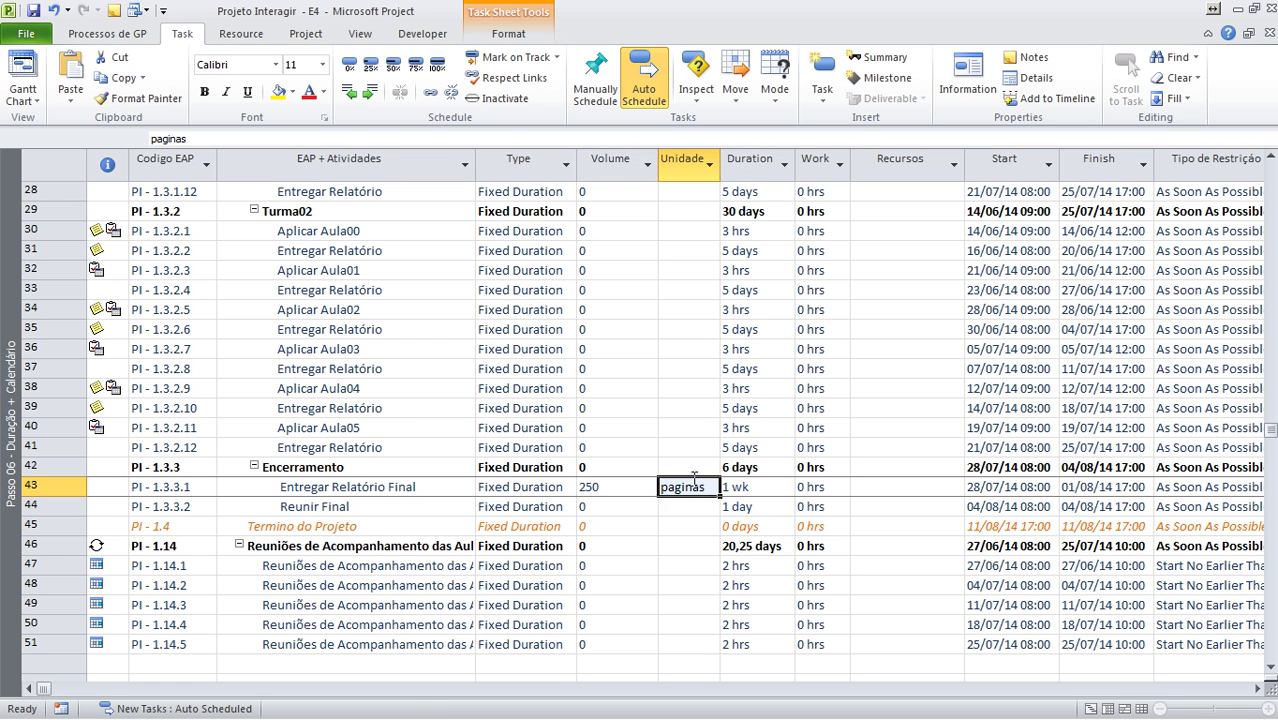
{"action": "scroll", "coordinate": [700, 440], "scroll_direction": "up", "scroll_amount": 8}
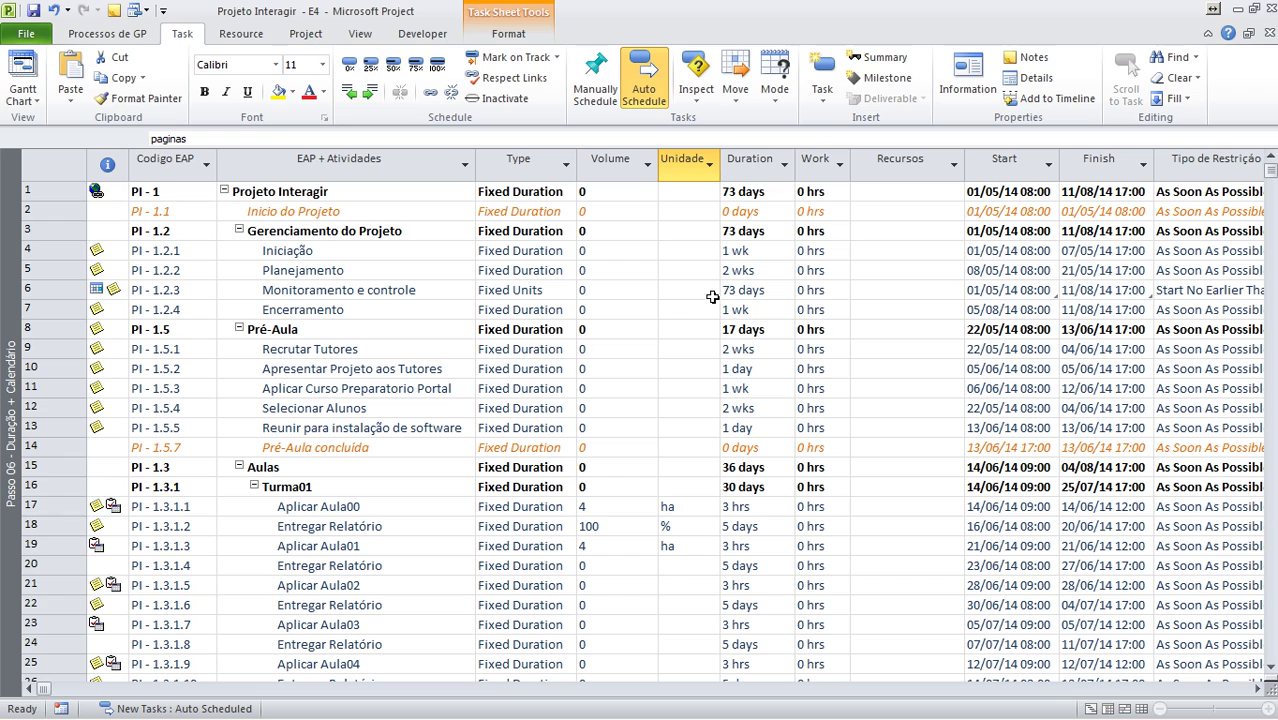
{"action": "left_click", "coordinate": [612, 165]}
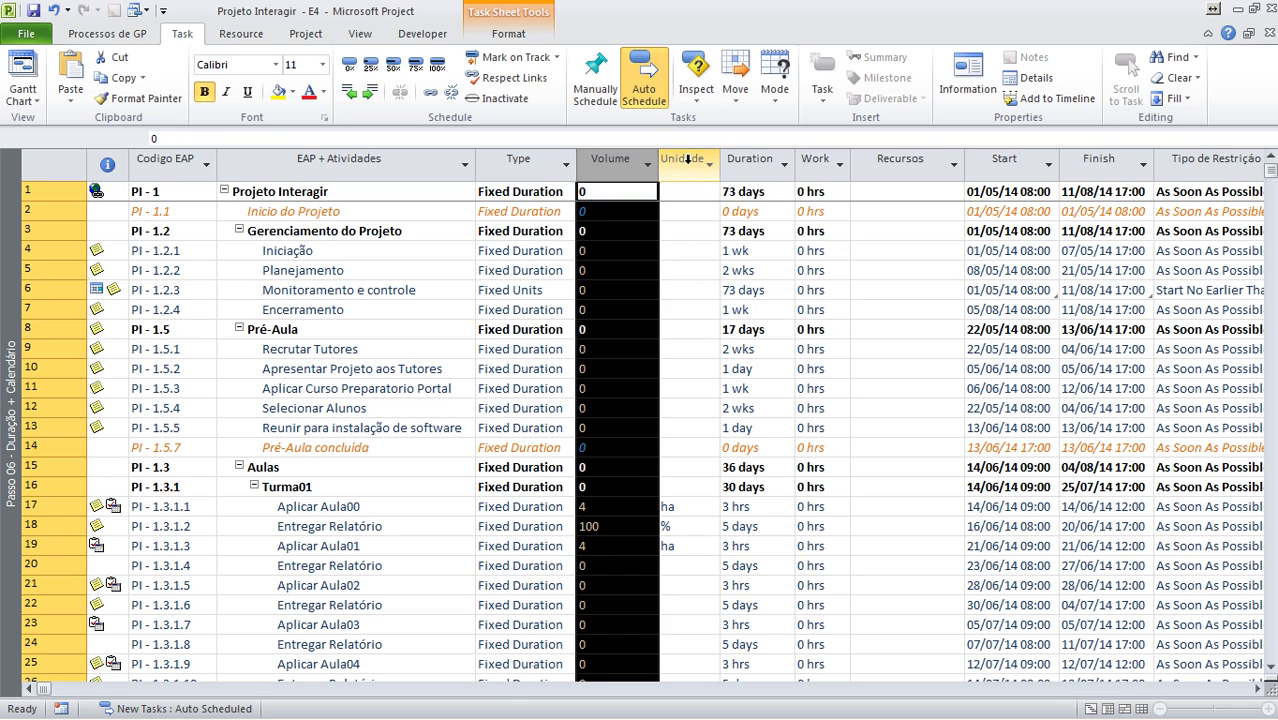
{"action": "left_click", "coordinate": [683, 160]}
{"action": "left_click", "coordinate": [694, 252]}
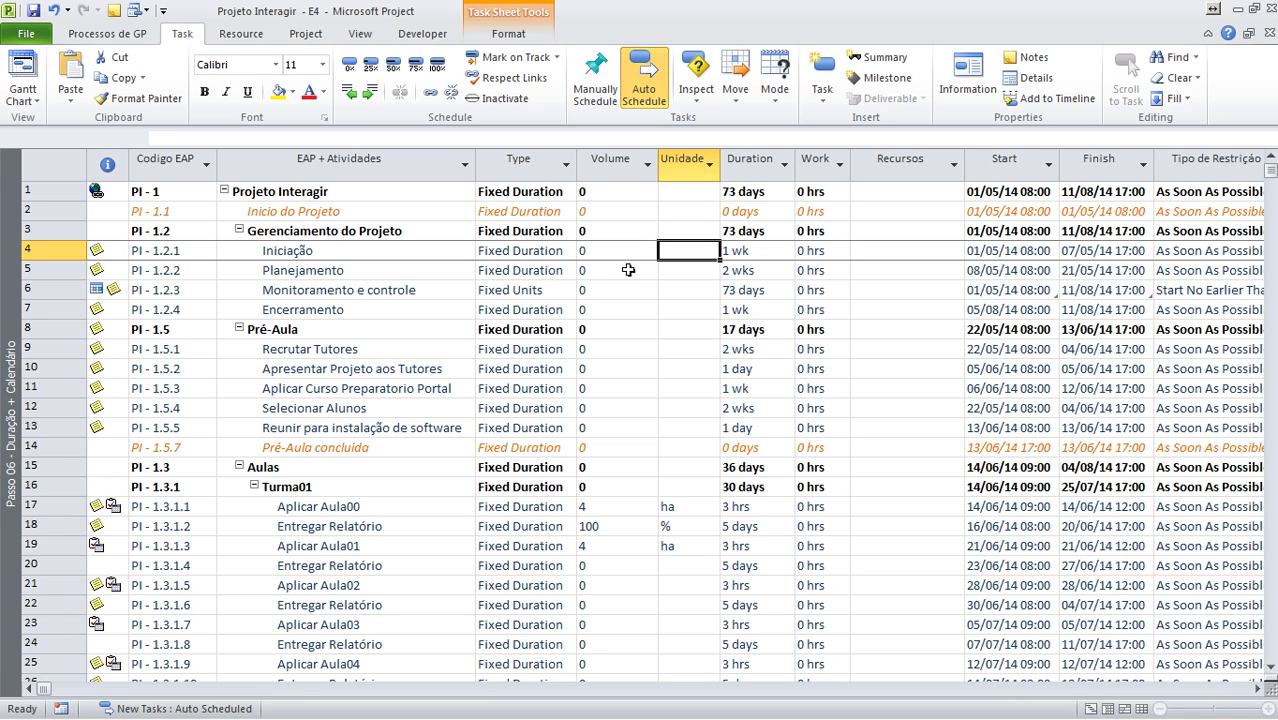
{"action": "left_click", "coordinate": [625, 526]}
{"action": "scroll", "coordinate": [626, 524], "scroll_direction": "down", "scroll_amount": 2}
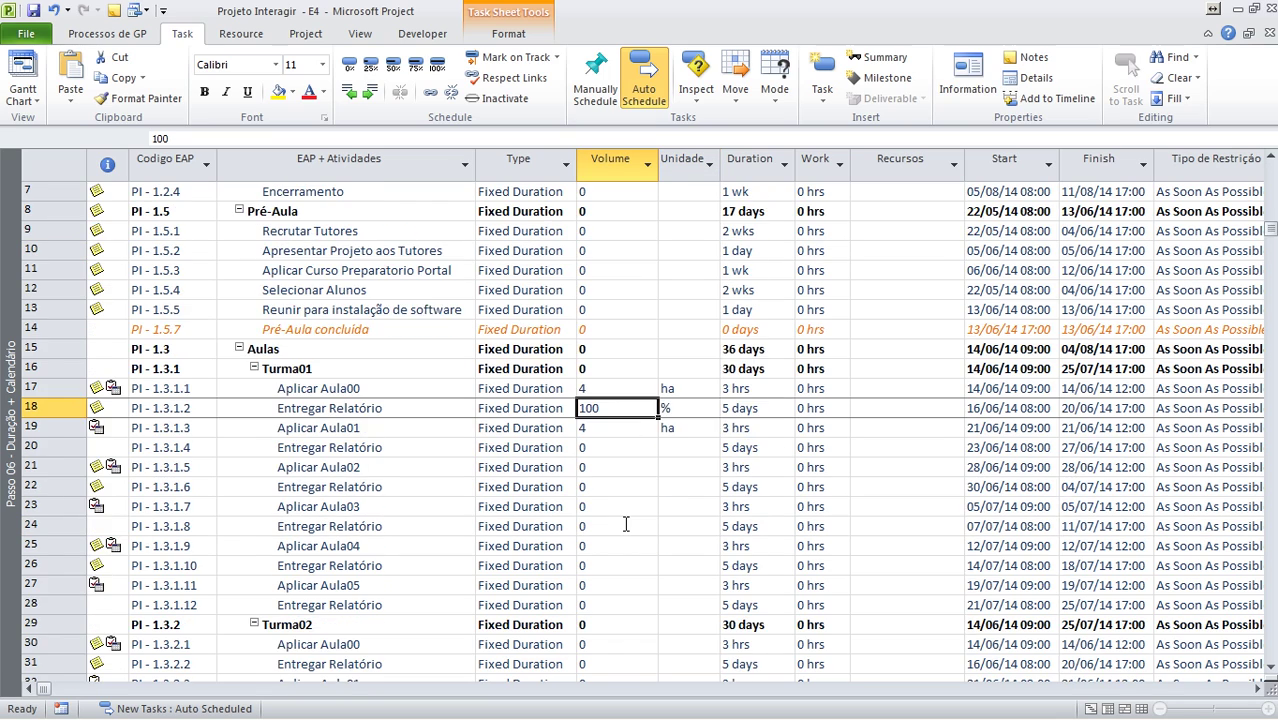
{"action": "scroll", "coordinate": [626, 524], "scroll_direction": "down", "scroll_amount": 9}
{"action": "left_click", "coordinate": [607, 369]}
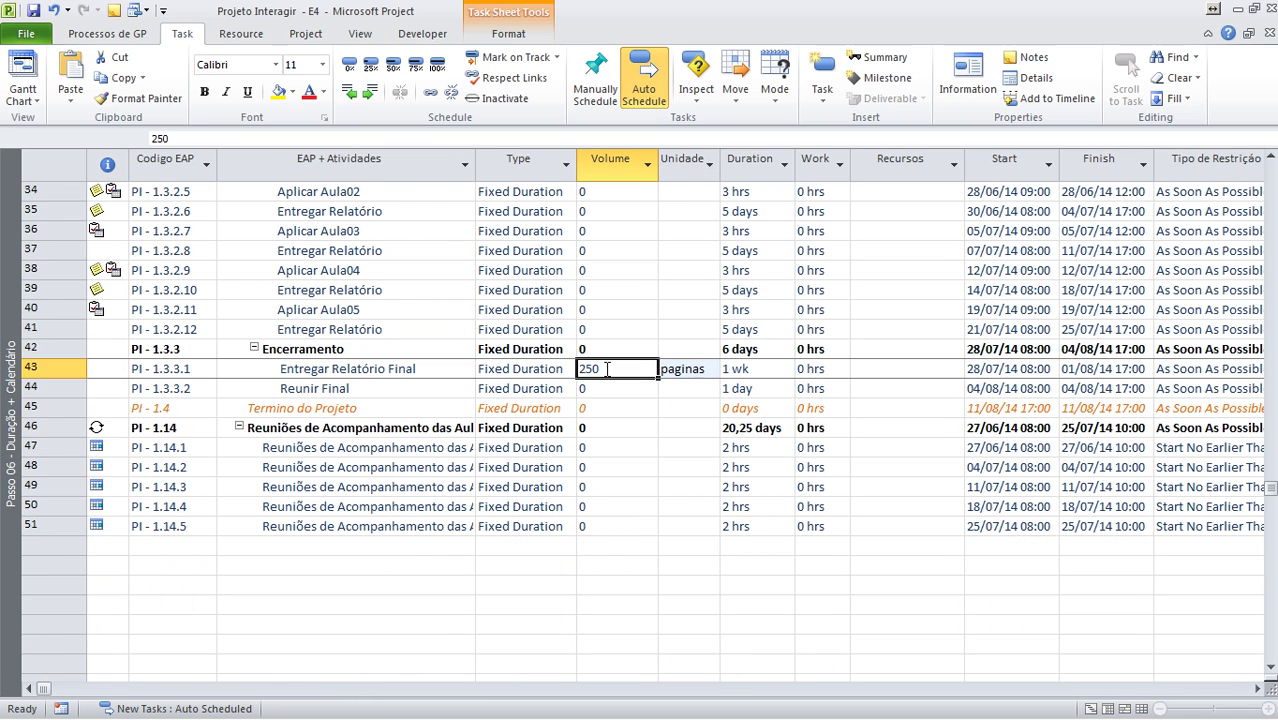
{"action": "left_click", "coordinate": [684, 371]}
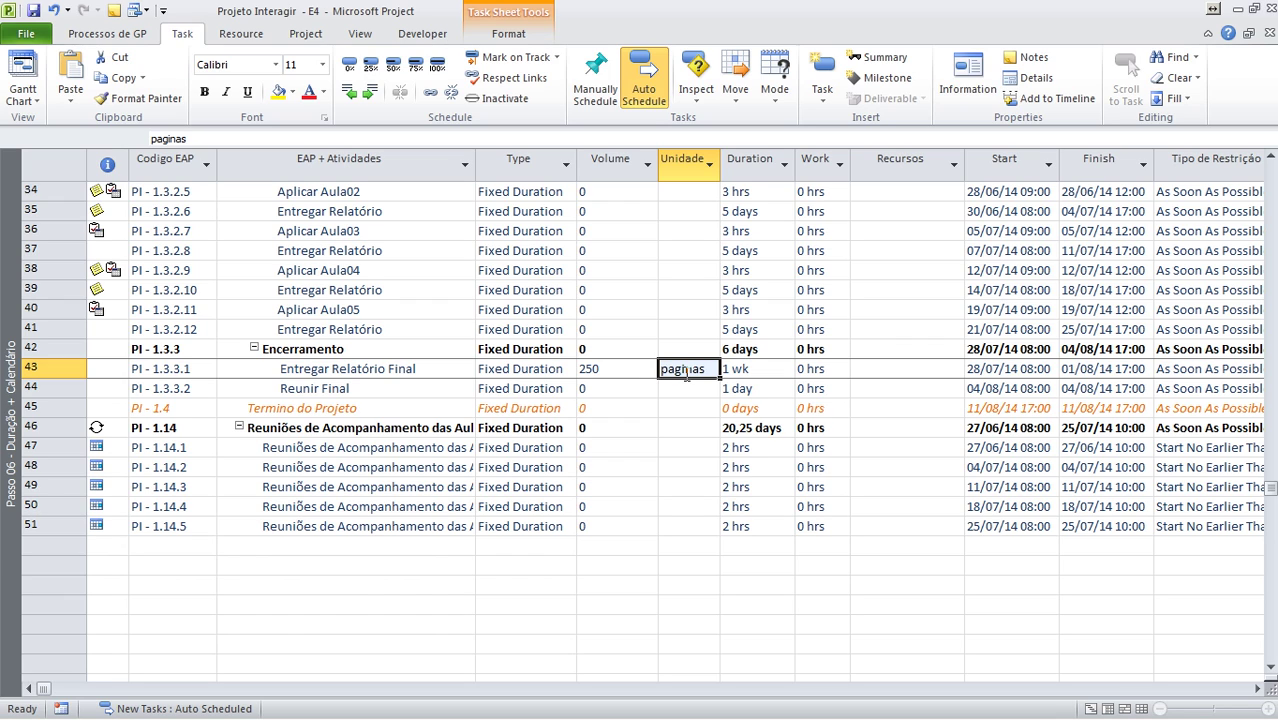
{"action": "left_click", "coordinate": [767, 368]}
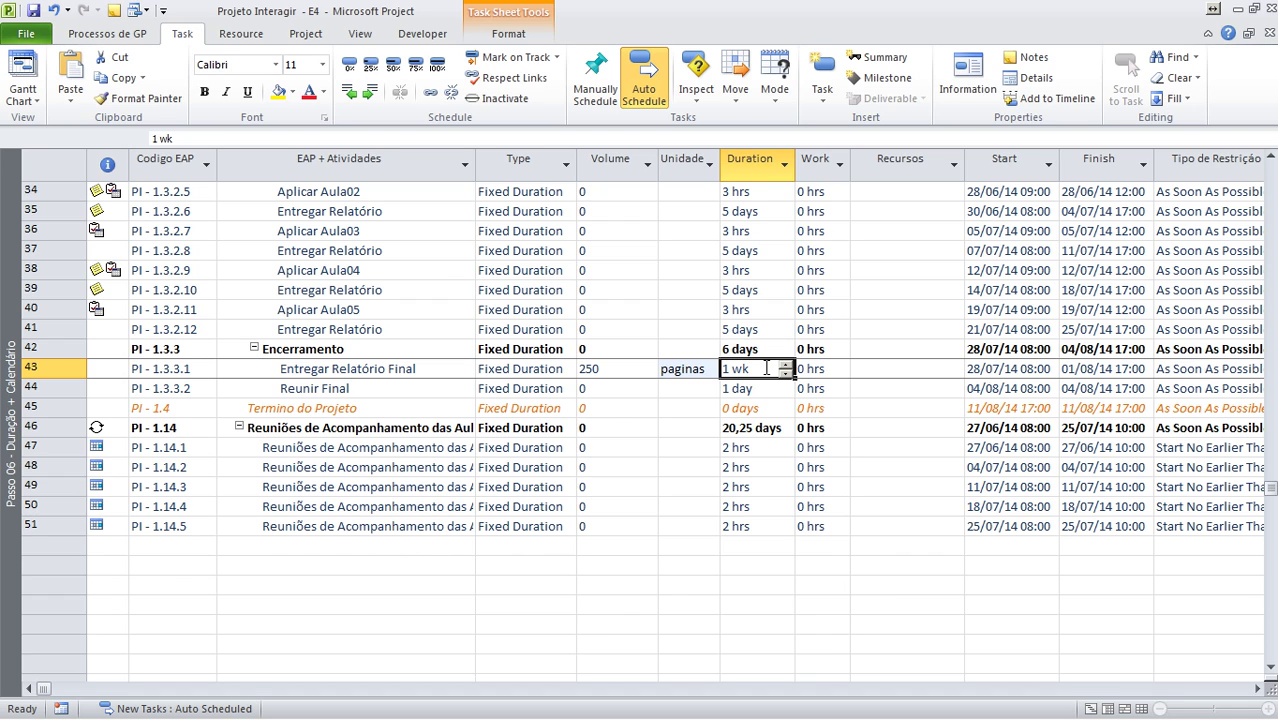
Examine the Recursos, Start, Finish, Tipo de Restrição and Data de Restrição columns from the Projeto Interagir row down.
{"action": "scroll", "coordinate": [767, 368], "scroll_direction": "up", "scroll_amount": 11}
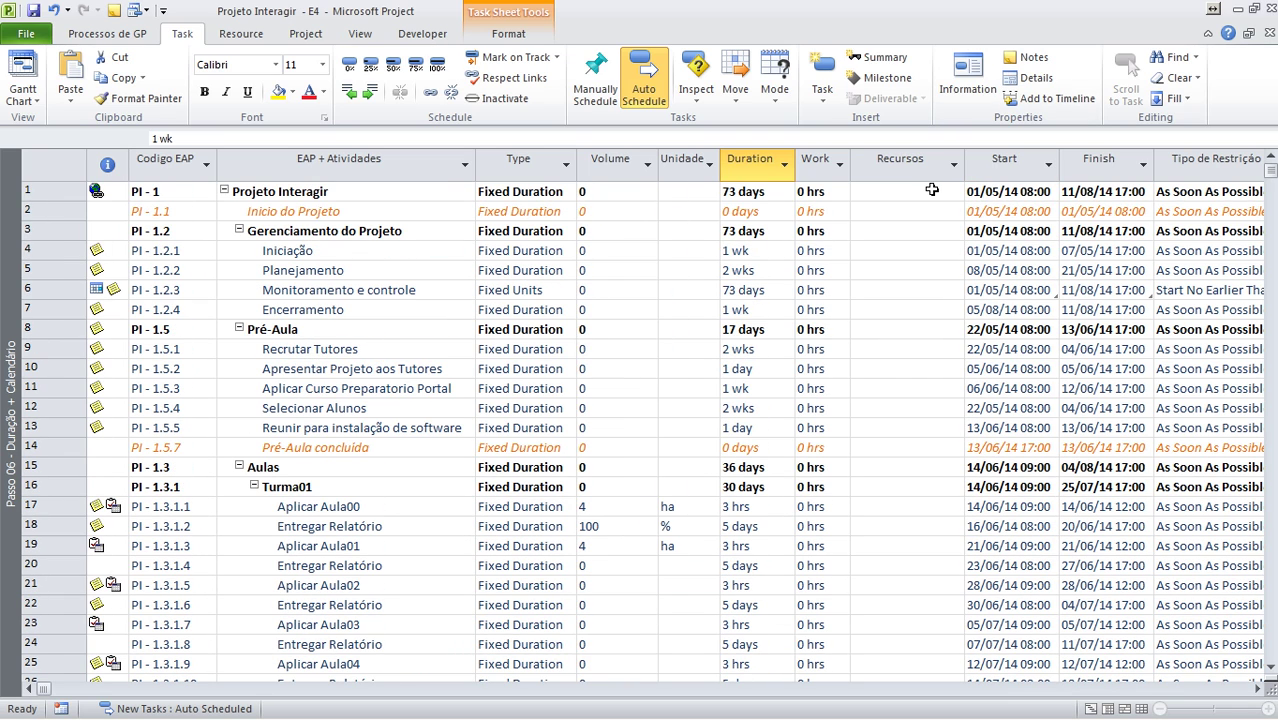
{"action": "left_click", "coordinate": [931, 190]}
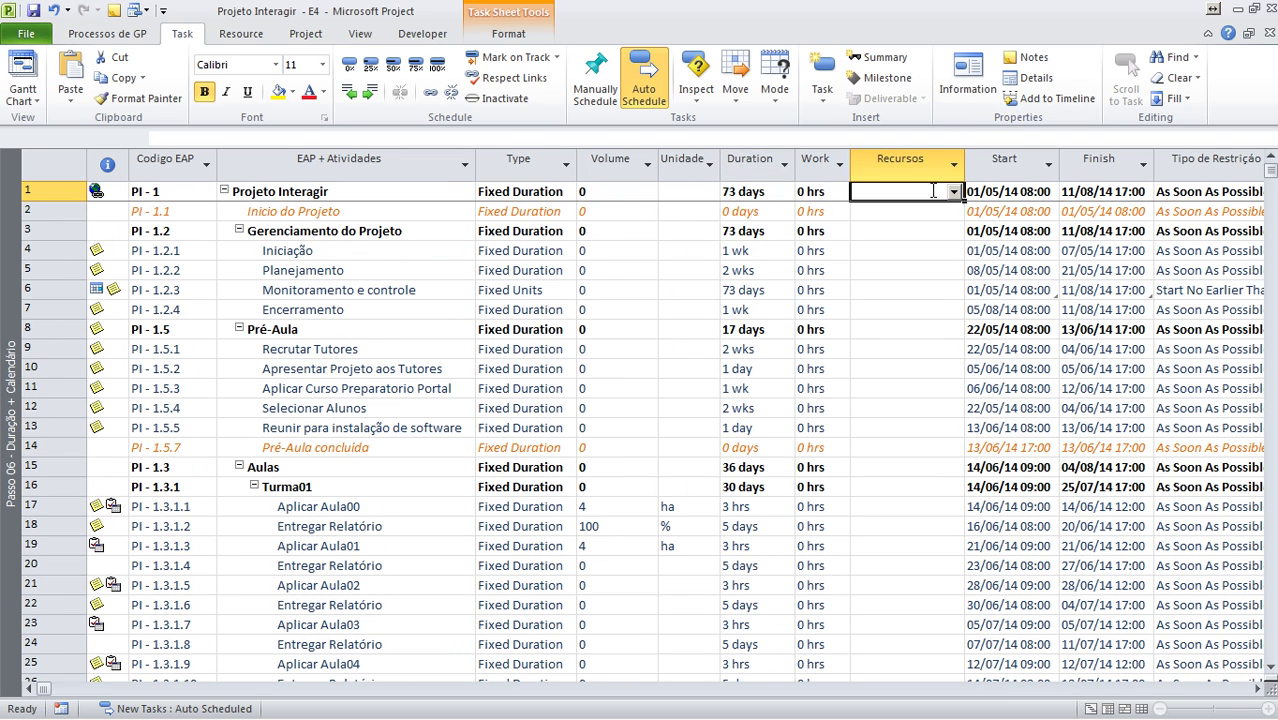
{"action": "left_click", "coordinate": [1016, 190]}
{"action": "left_click", "coordinate": [1105, 192]}
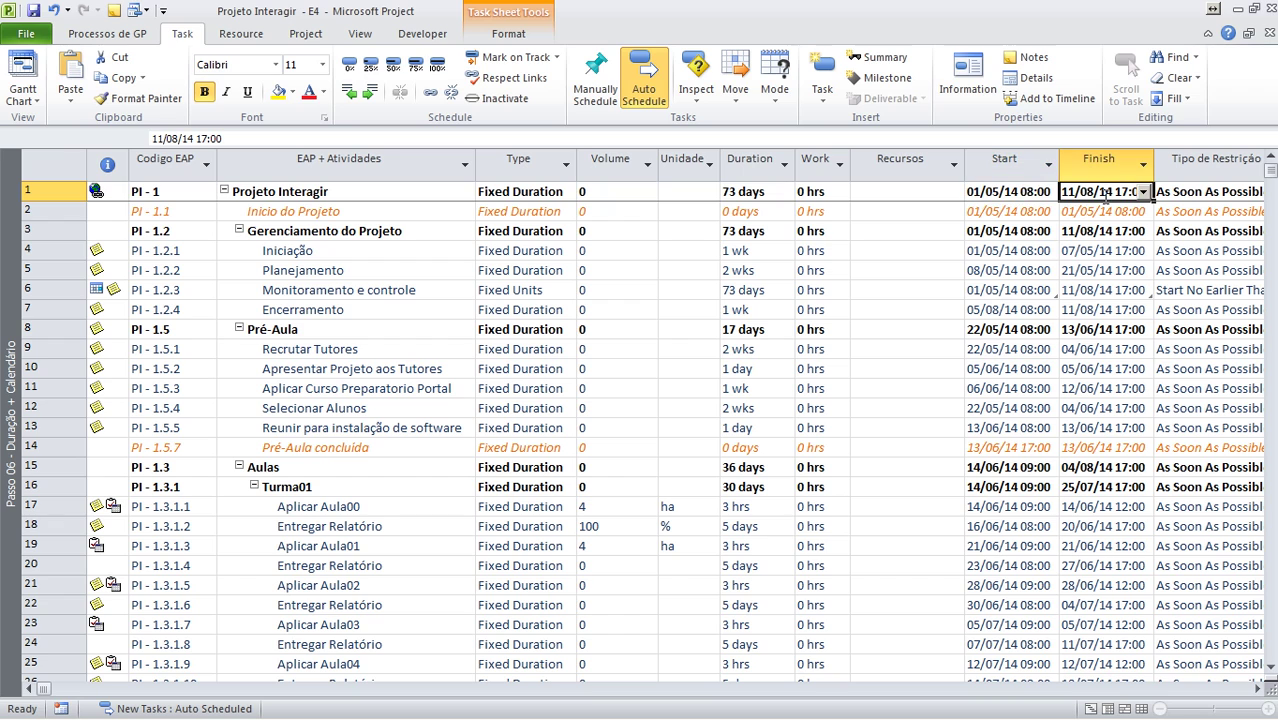
{"action": "key", "text": "Right"}
{"action": "key", "text": "Right"}
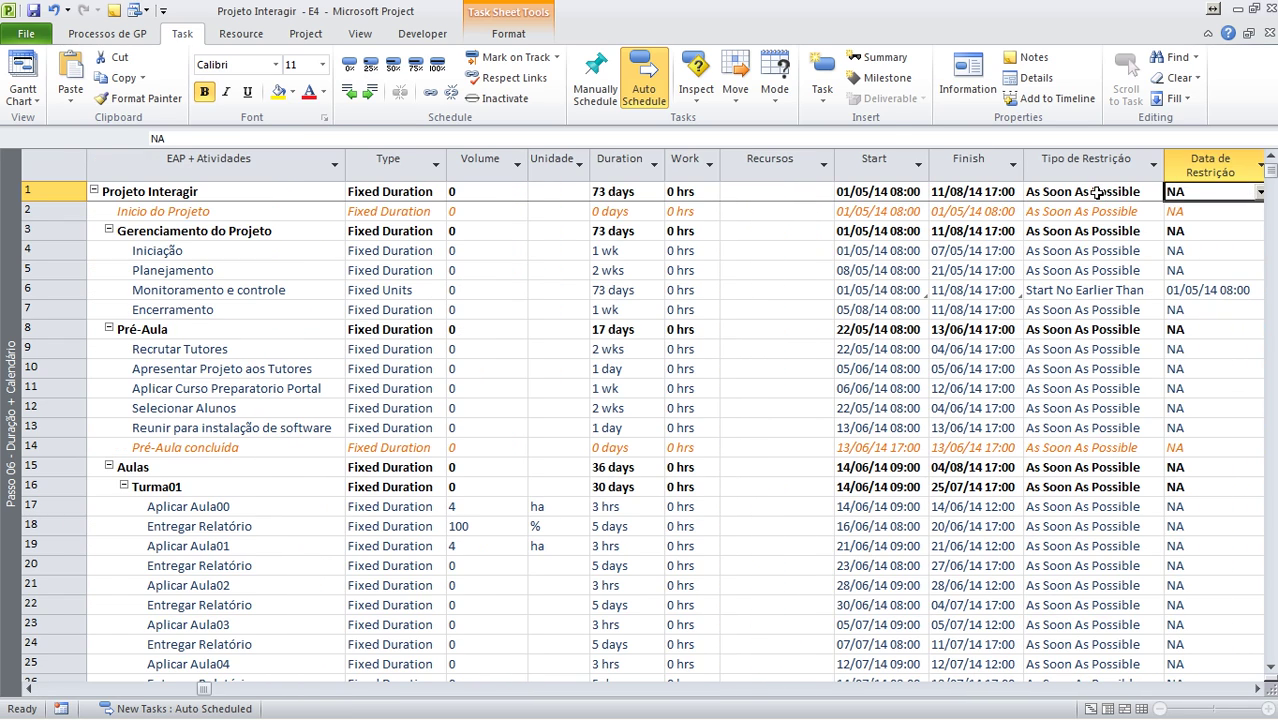
{"action": "left_click_drag", "start_coordinate": [1103, 198], "coordinate": [1088, 467]}
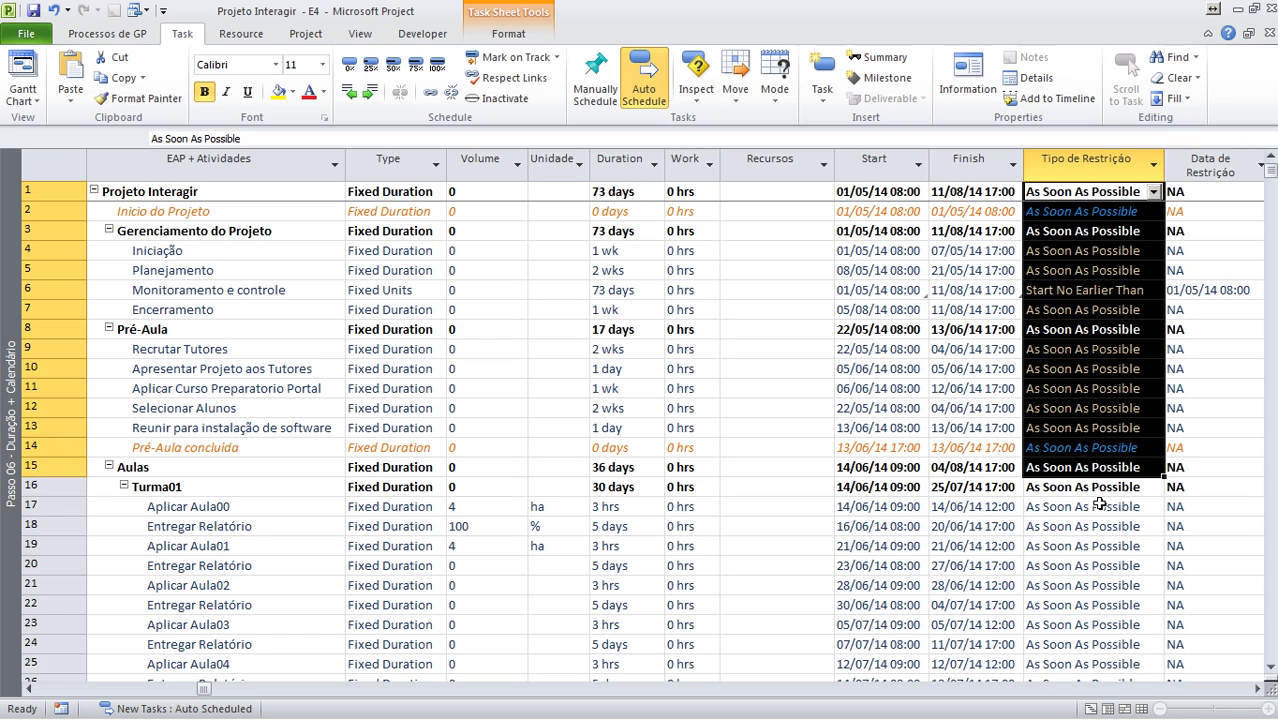
{"action": "left_click", "coordinate": [1100, 506]}
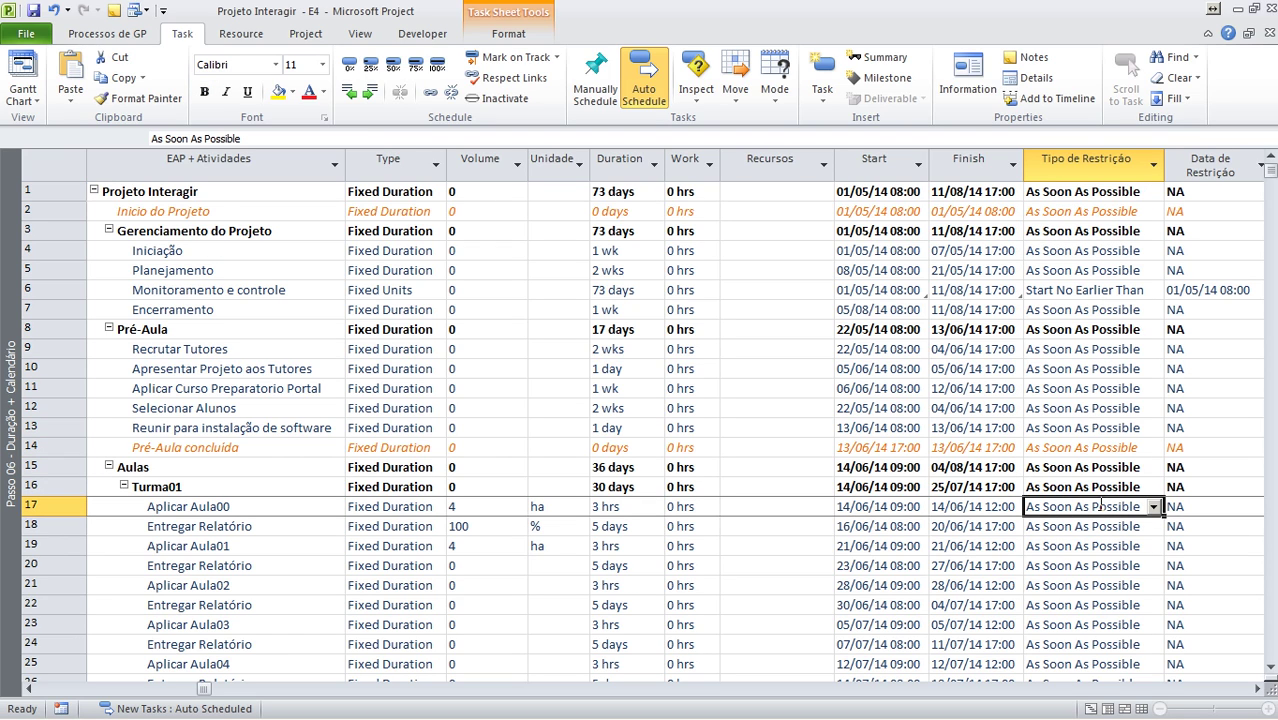
Shade the Monitoramento e controle row (PI - 1.2.3) with a tan background.
{"action": "left_click", "coordinate": [1040, 292]}
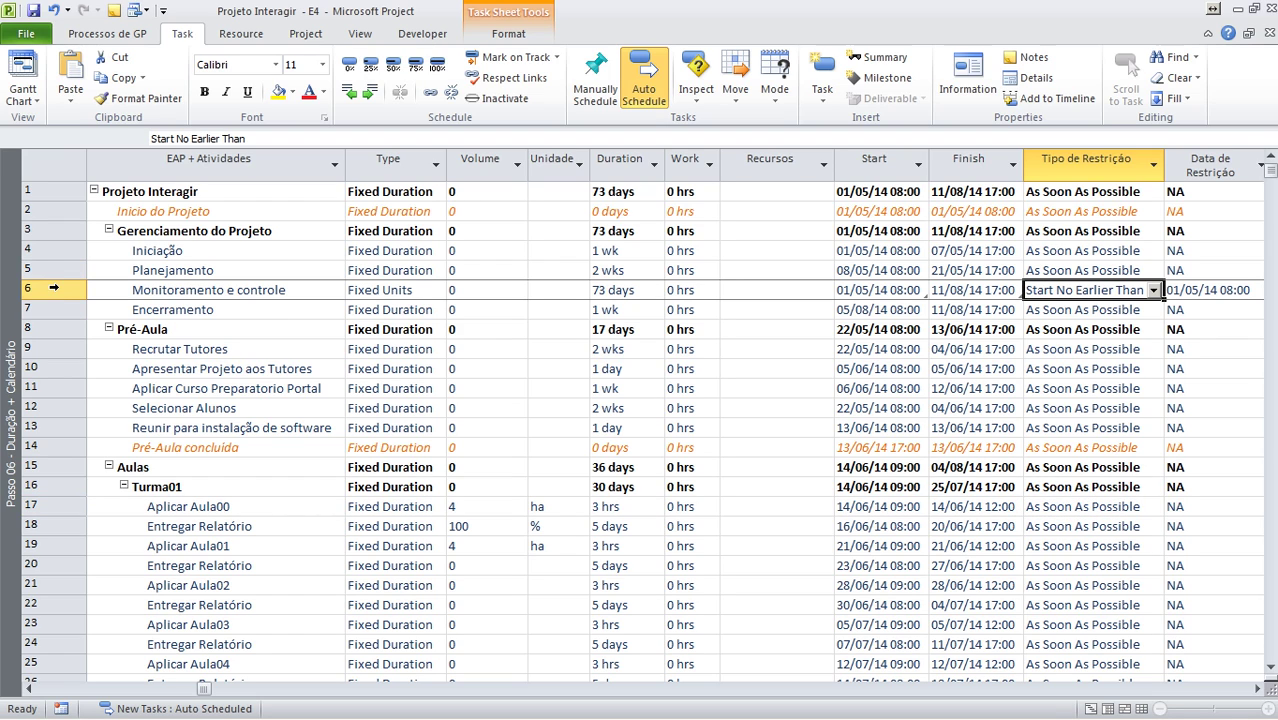
{"action": "left_click", "coordinate": [52, 288]}
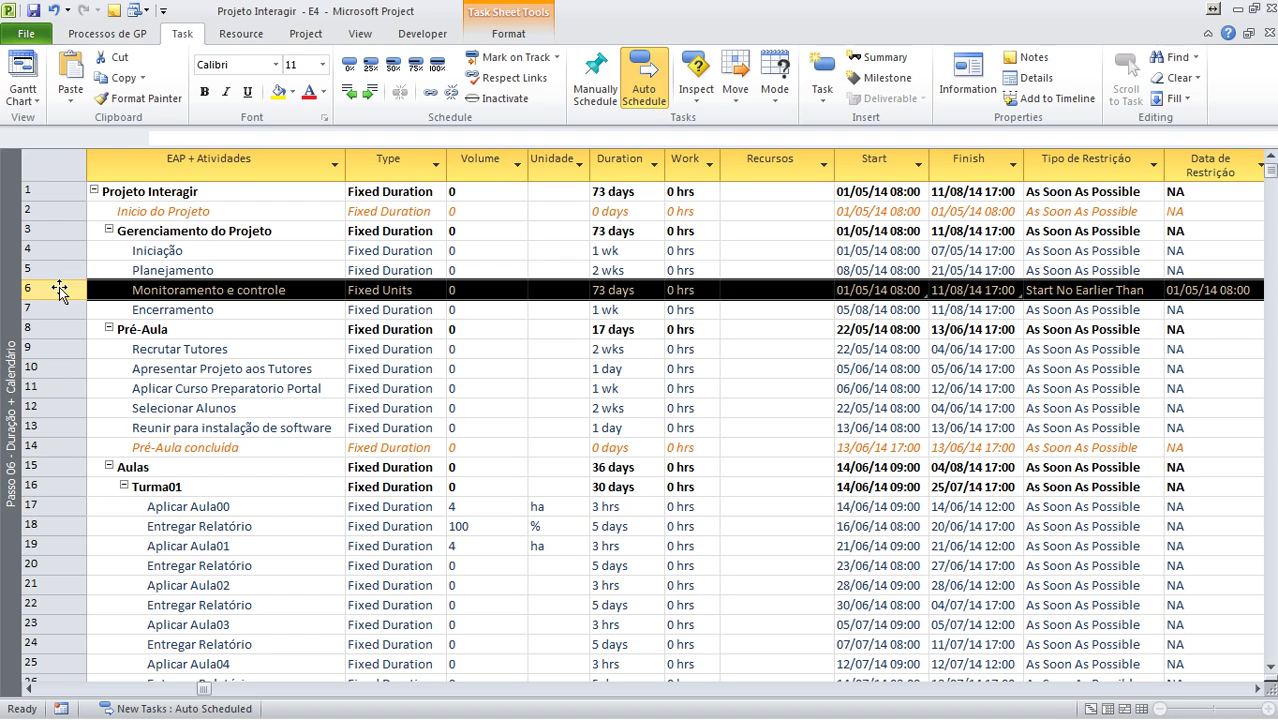
{"action": "left_click", "coordinate": [292, 92]}
{"action": "left_click", "coordinate": [315, 153]}
{"action": "left_click", "coordinate": [400, 447]}
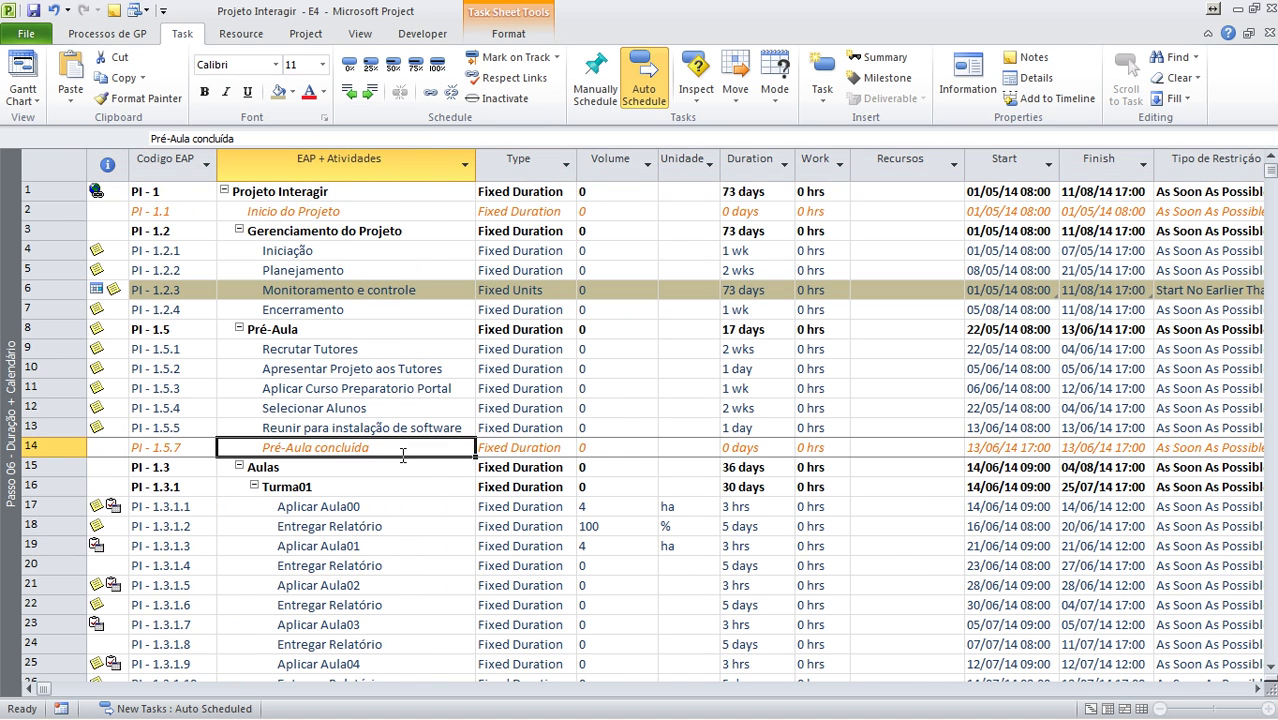
Show the Passo 07 - Cronograma do Projeto view and extend its table over the Gantt chart to examine Monitoramento e controle.
{"action": "left_click", "coordinate": [1045, 290]}
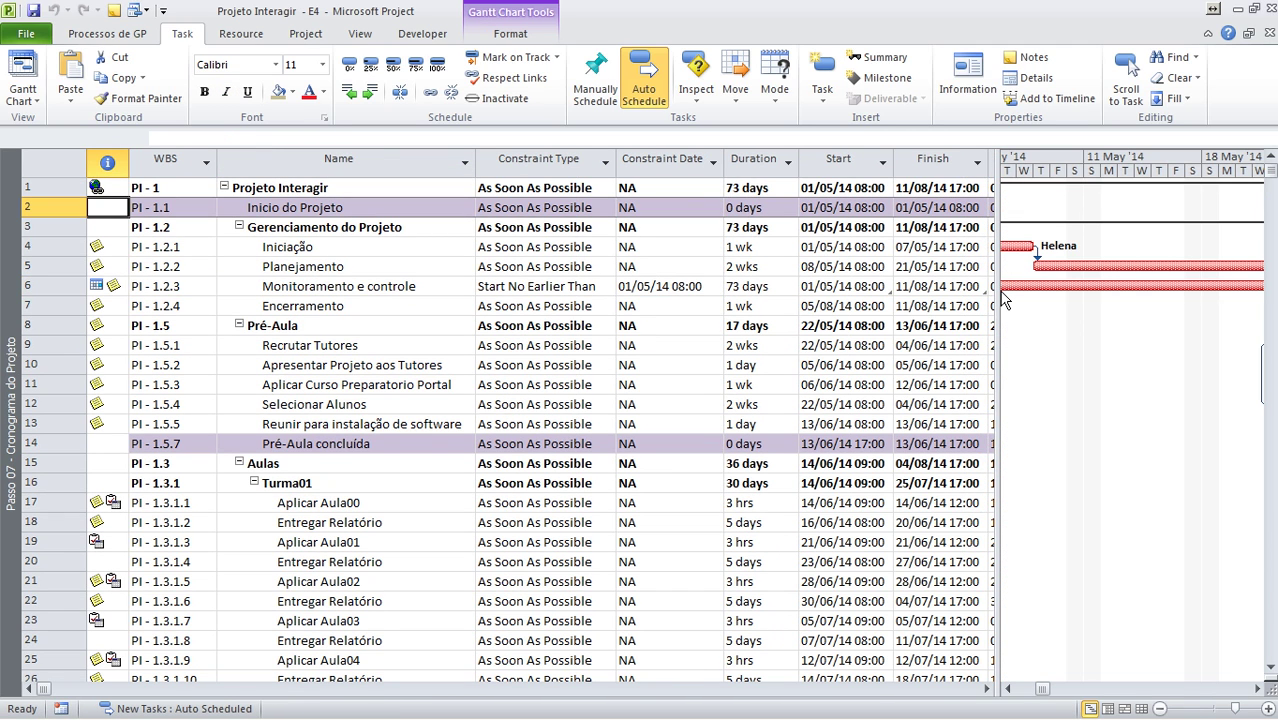
{"action": "left_click_drag", "start_coordinate": [1001, 298], "coordinate": [1264, 298]}
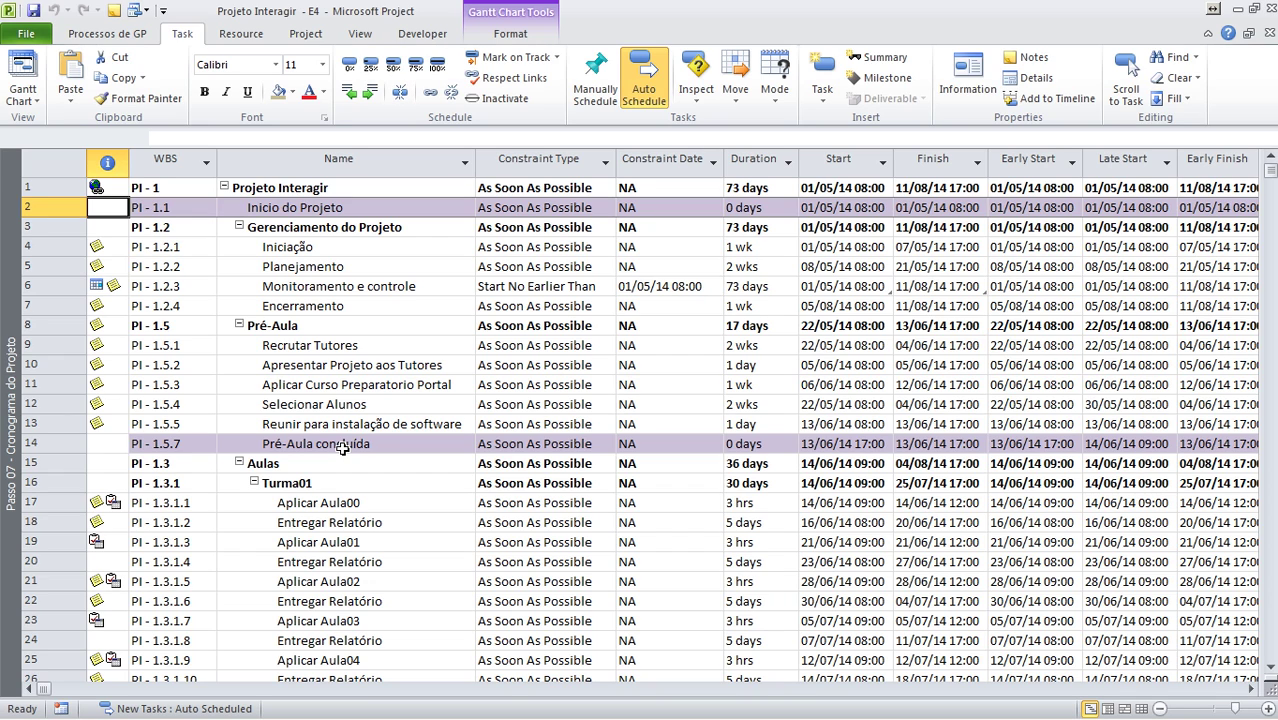
{"action": "left_click", "coordinate": [338, 290]}
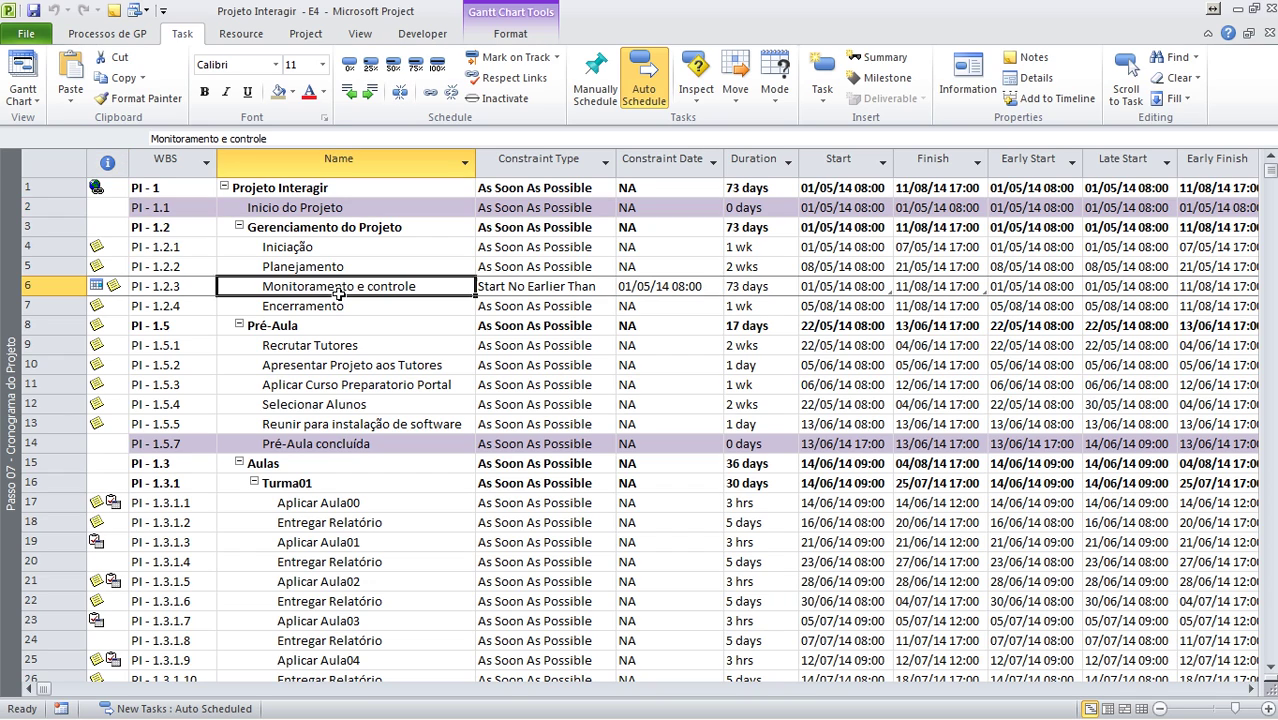
{"action": "left_click", "coordinate": [876, 289]}
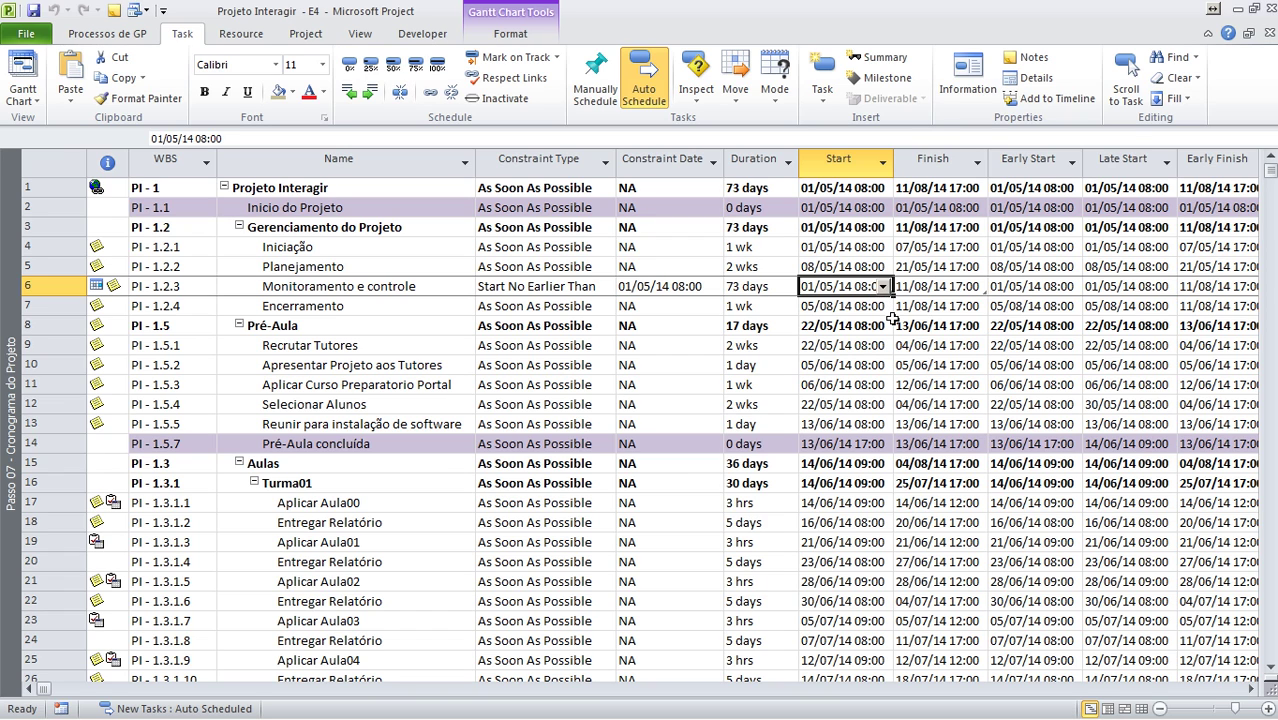
Switch to Paint, paste the captured schedule screen and magnify the Finish cell of Monitoramento e controle to 500%.
{"action": "left_click", "coordinate": [30, 708]}
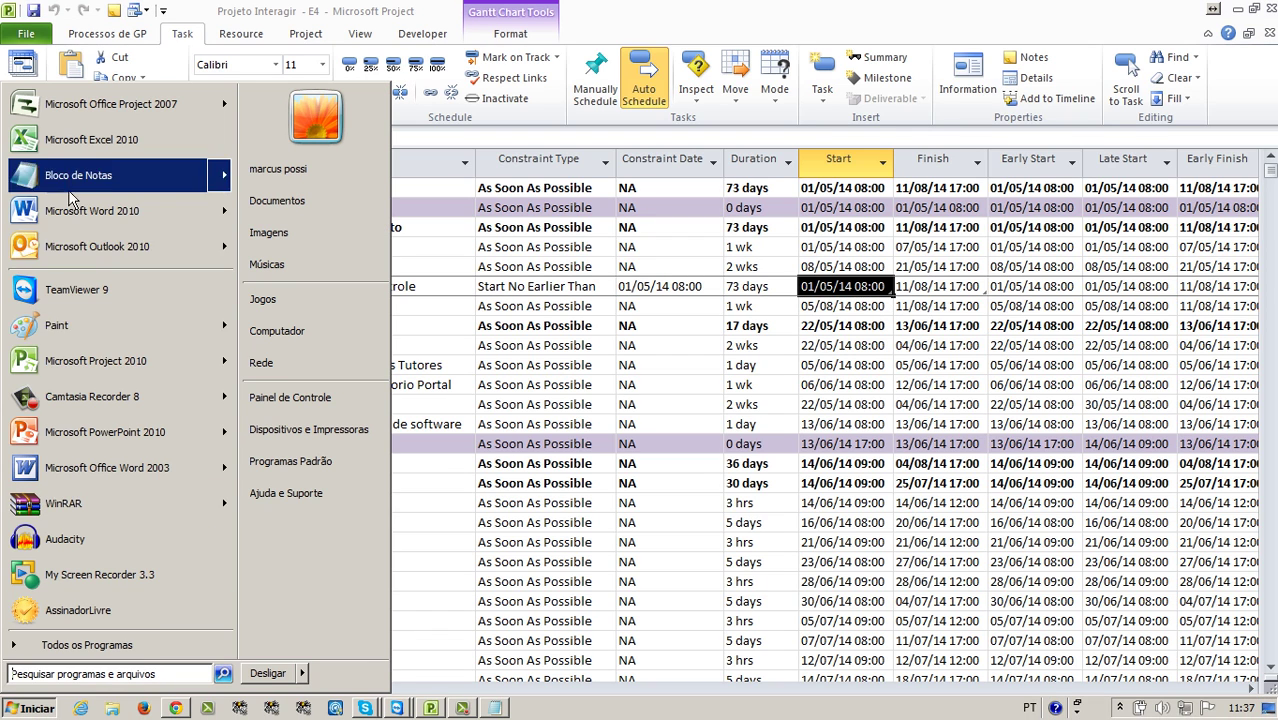
{"action": "key", "text": "Escape"}
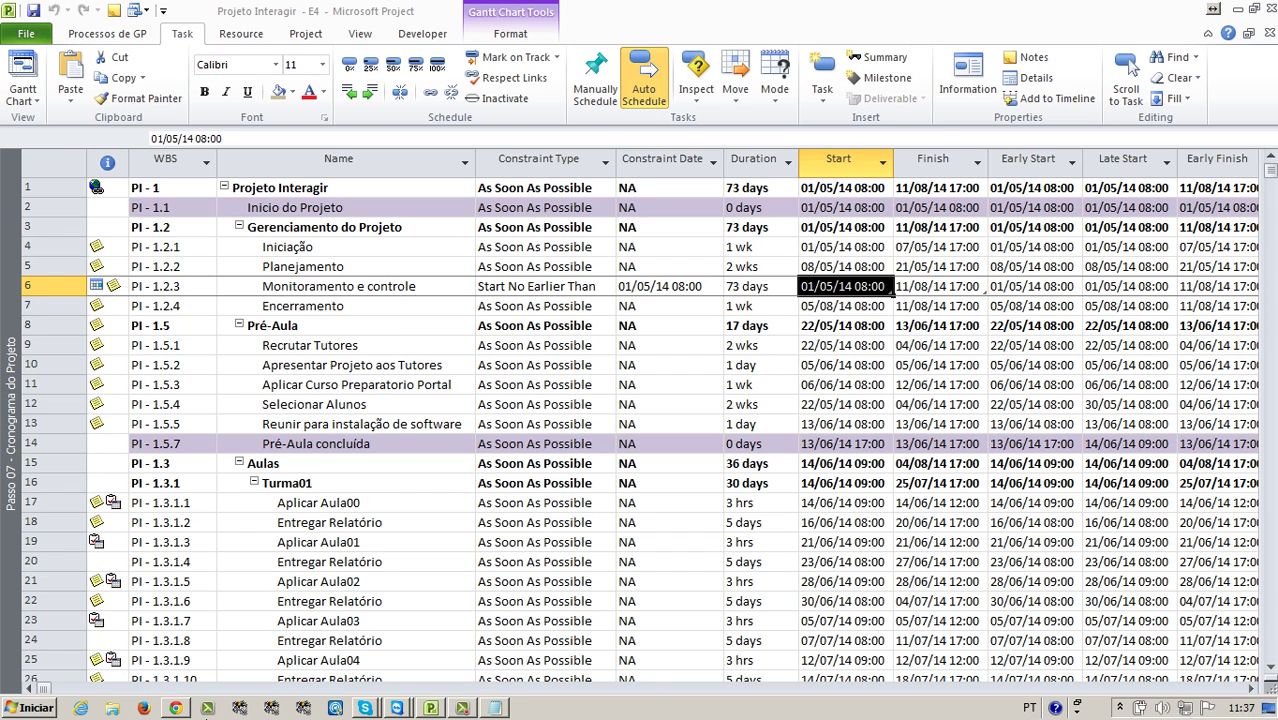
{"action": "left_click", "coordinate": [80, 708]}
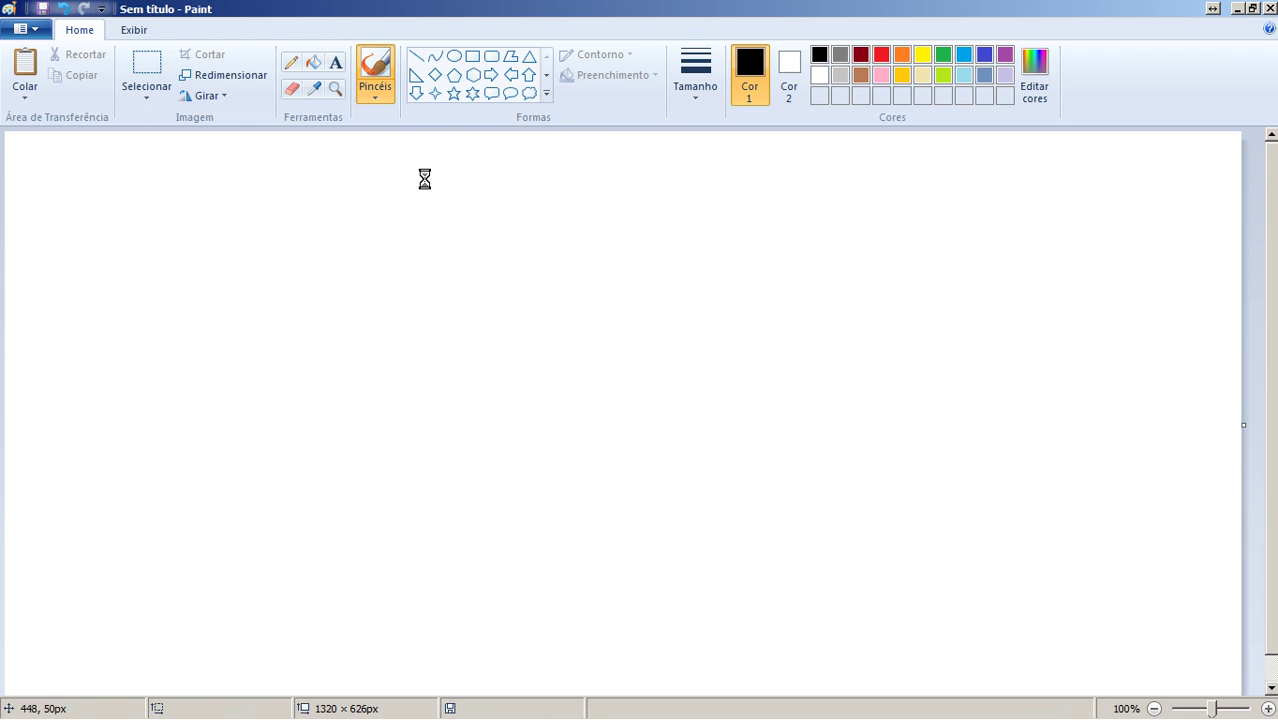
{"action": "key", "text": "ctrl+v"}
{"action": "left_click", "coordinate": [335, 88]}
{"action": "left_click", "coordinate": [952, 405]}
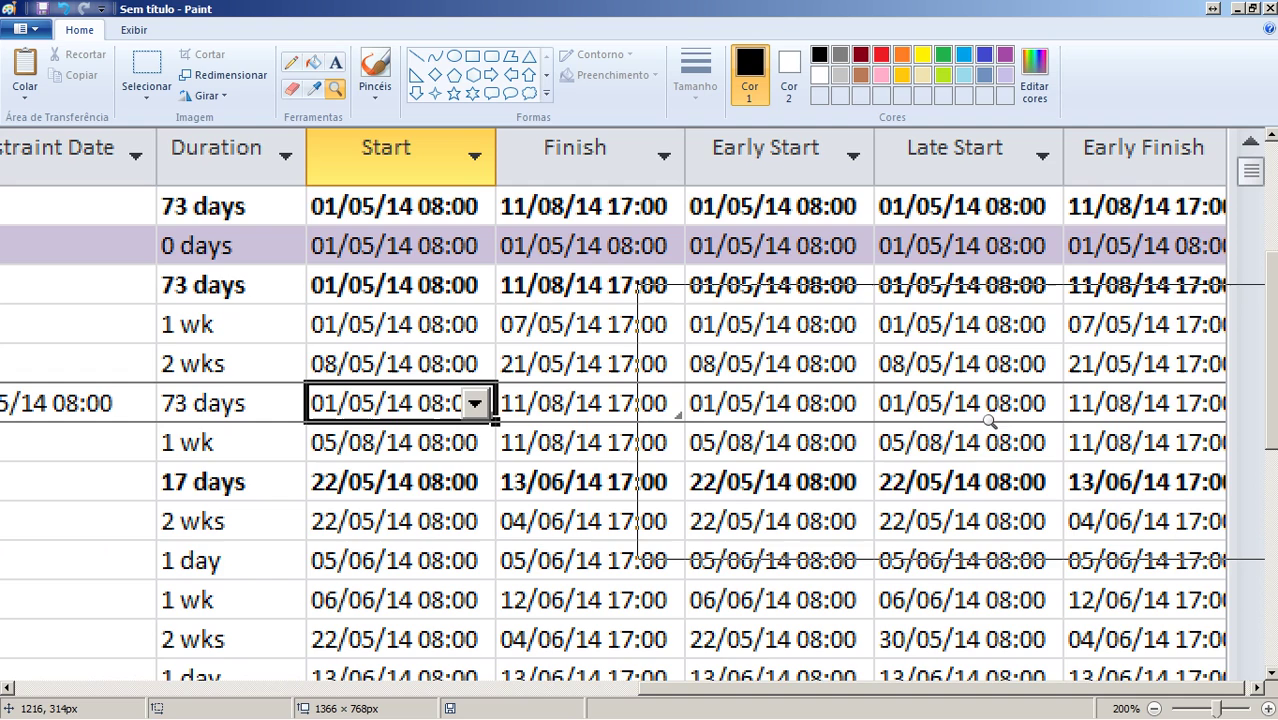
{"action": "left_click", "coordinate": [500, 385]}
{"action": "left_click", "coordinate": [480, 340]}
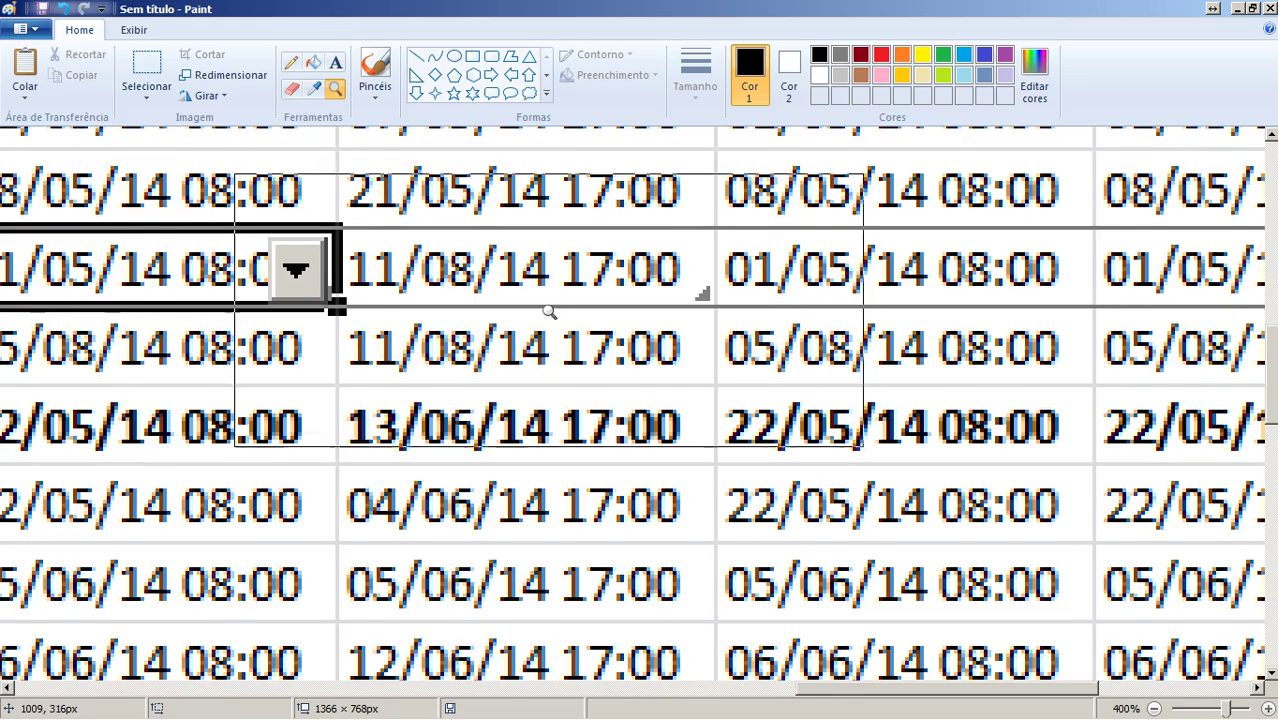
{"action": "left_click", "coordinate": [520, 250]}
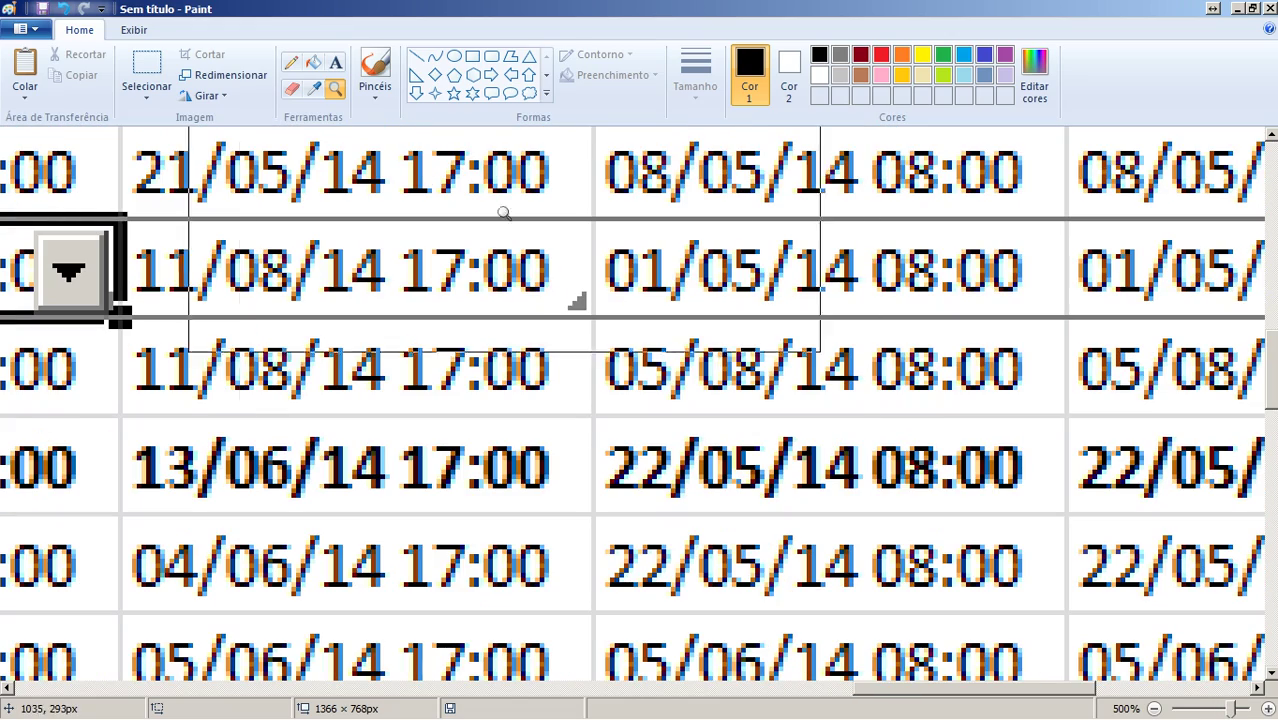
Draw a red up arrow about 28 × 39 px with the second-thinnest outline, pointing at the marker in the Finish cell's corner.
{"action": "left_click", "coordinate": [529, 75]}
{"action": "left_click", "coordinate": [881, 54]}
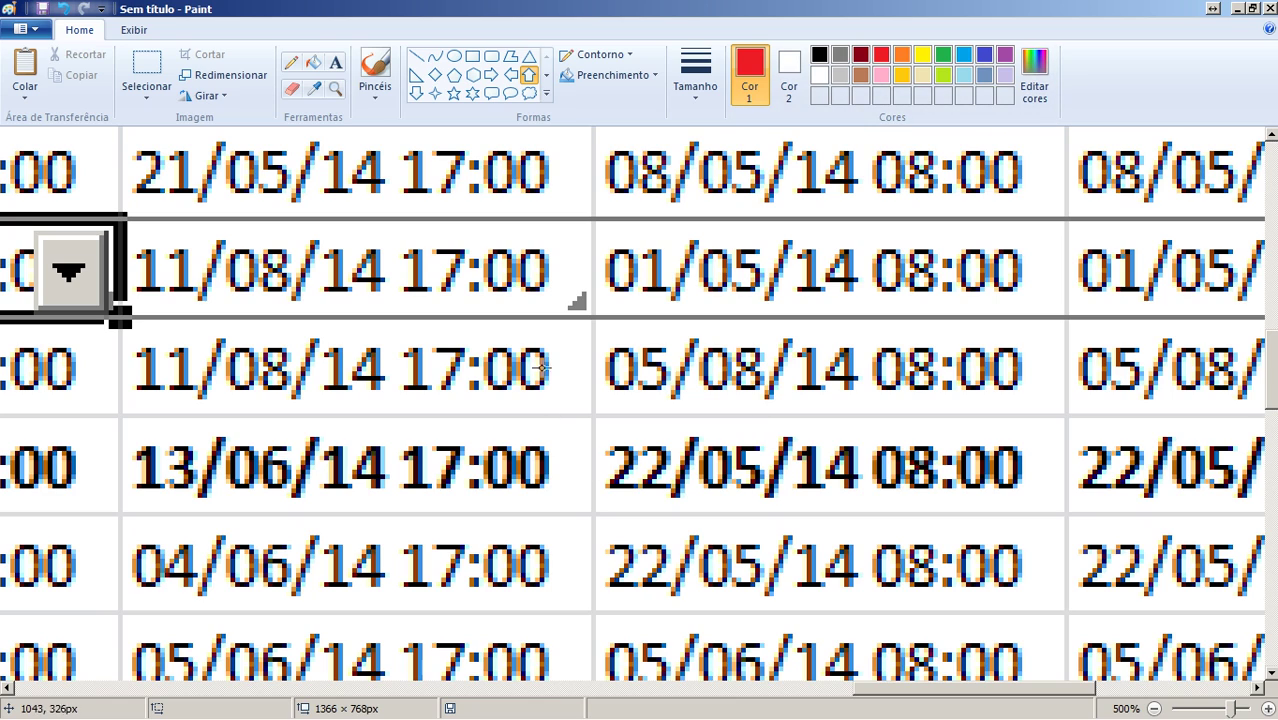
{"action": "left_click_drag", "start_coordinate": [523, 325], "coordinate": [643, 525]}
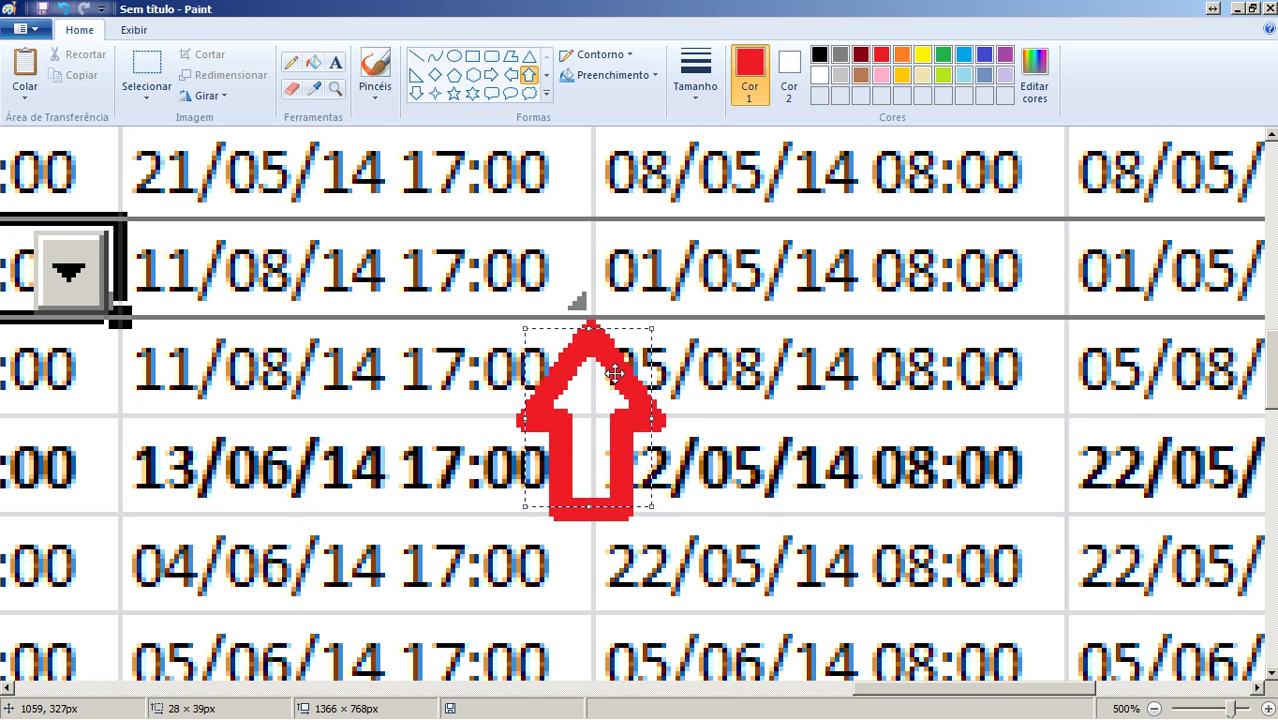
{"action": "left_click", "coordinate": [695, 72]}
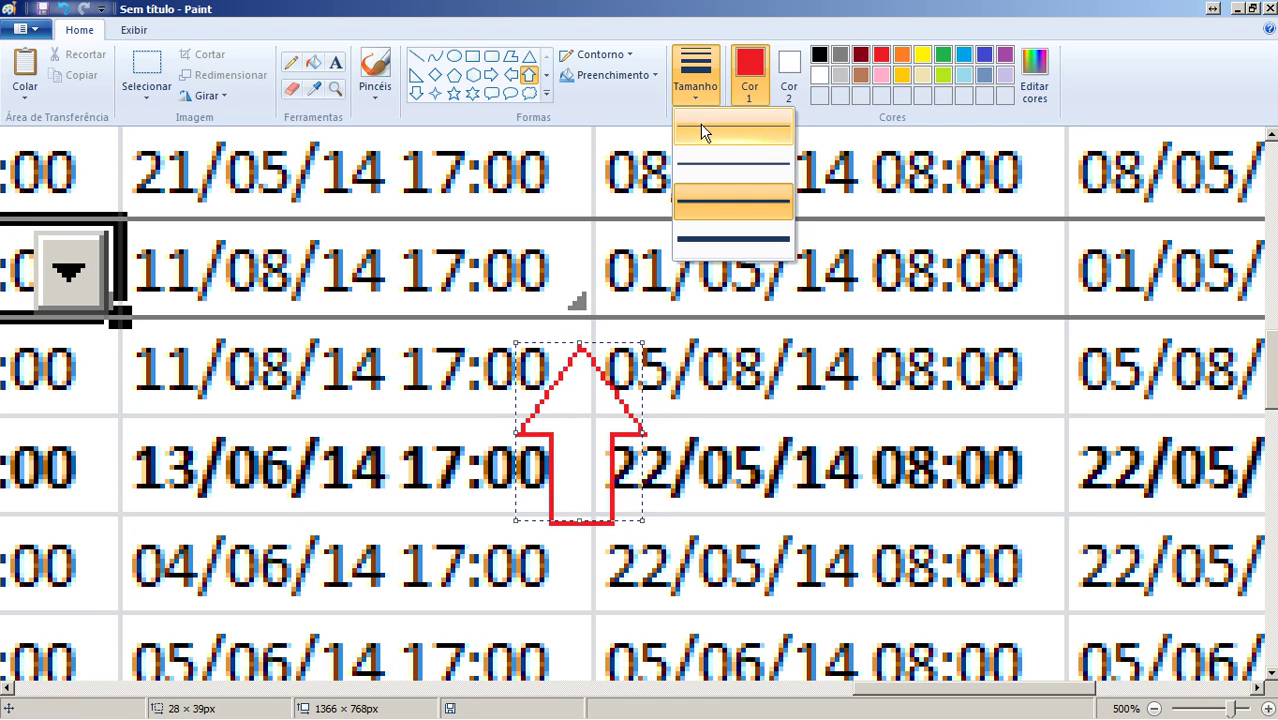
{"action": "left_click", "coordinate": [704, 163]}
{"action": "left_click", "coordinate": [787, 321]}
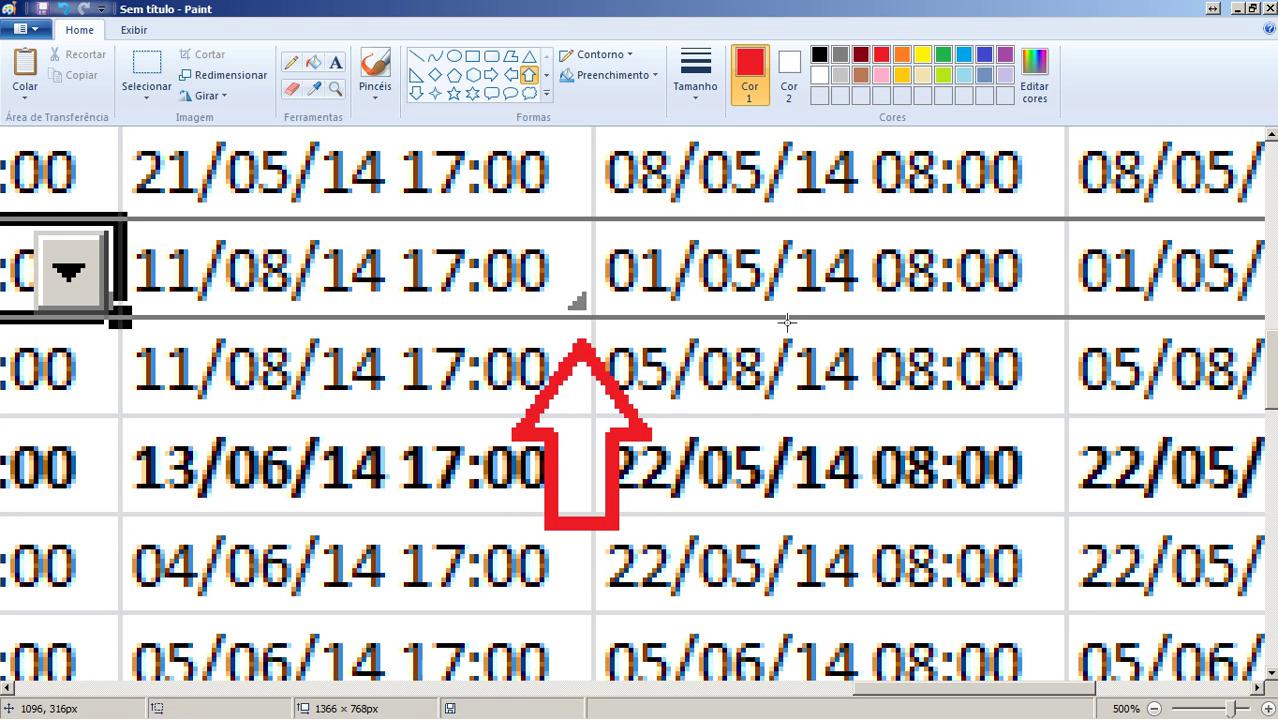
Switch back to Microsoft Project and trace the Start date of Monitoramento e controle up to the Inicio do Projeto milestone.
{"action": "left_click", "coordinate": [1240, 10]}
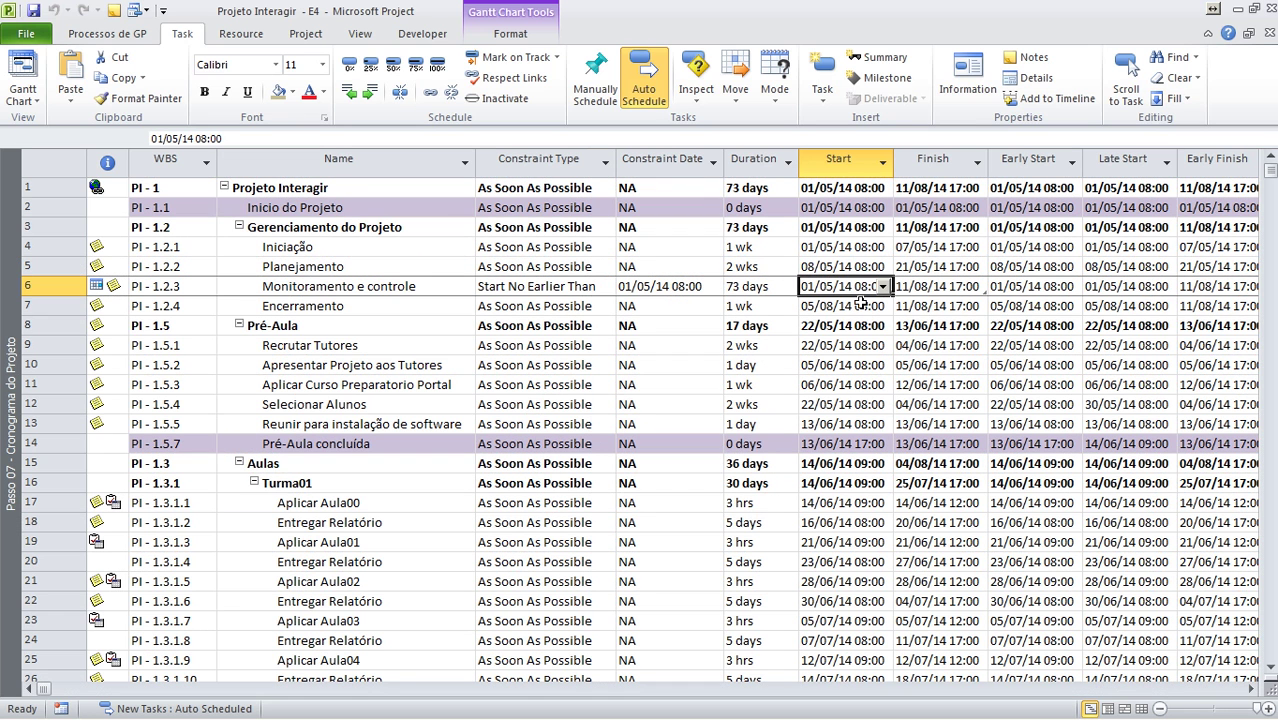
{"action": "left_click", "coordinate": [862, 322]}
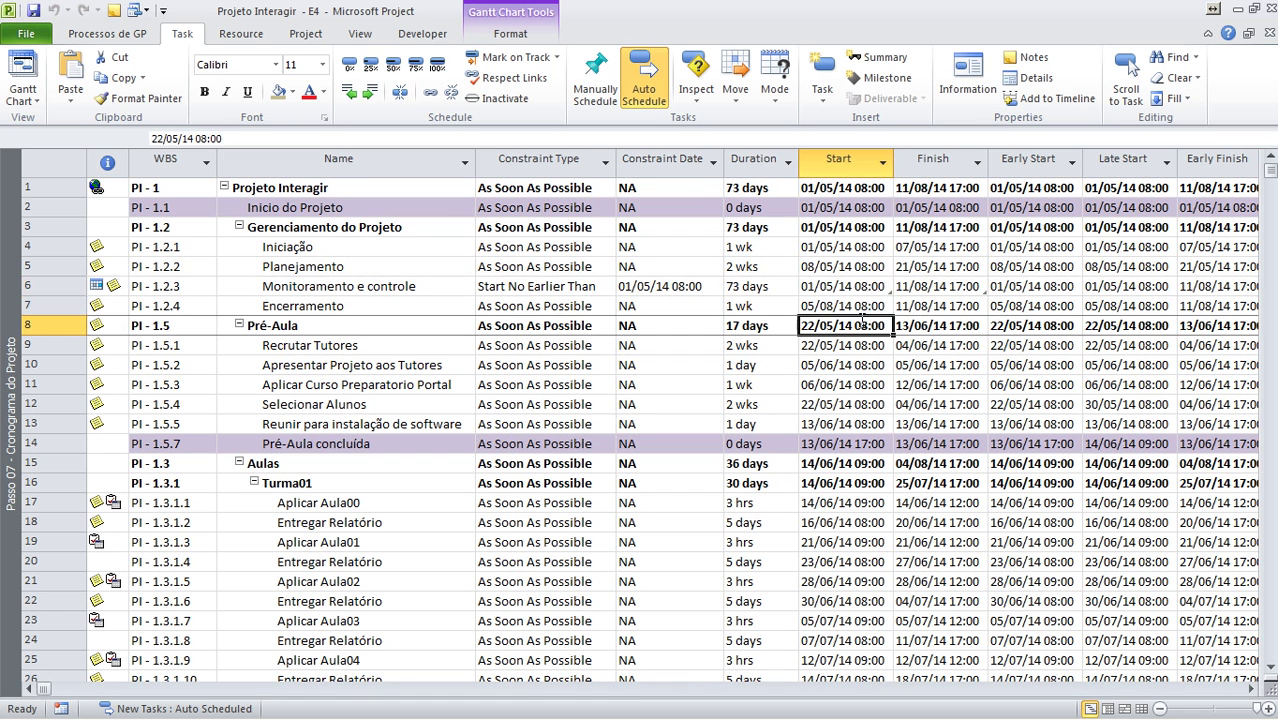
{"action": "left_click", "coordinate": [858, 286]}
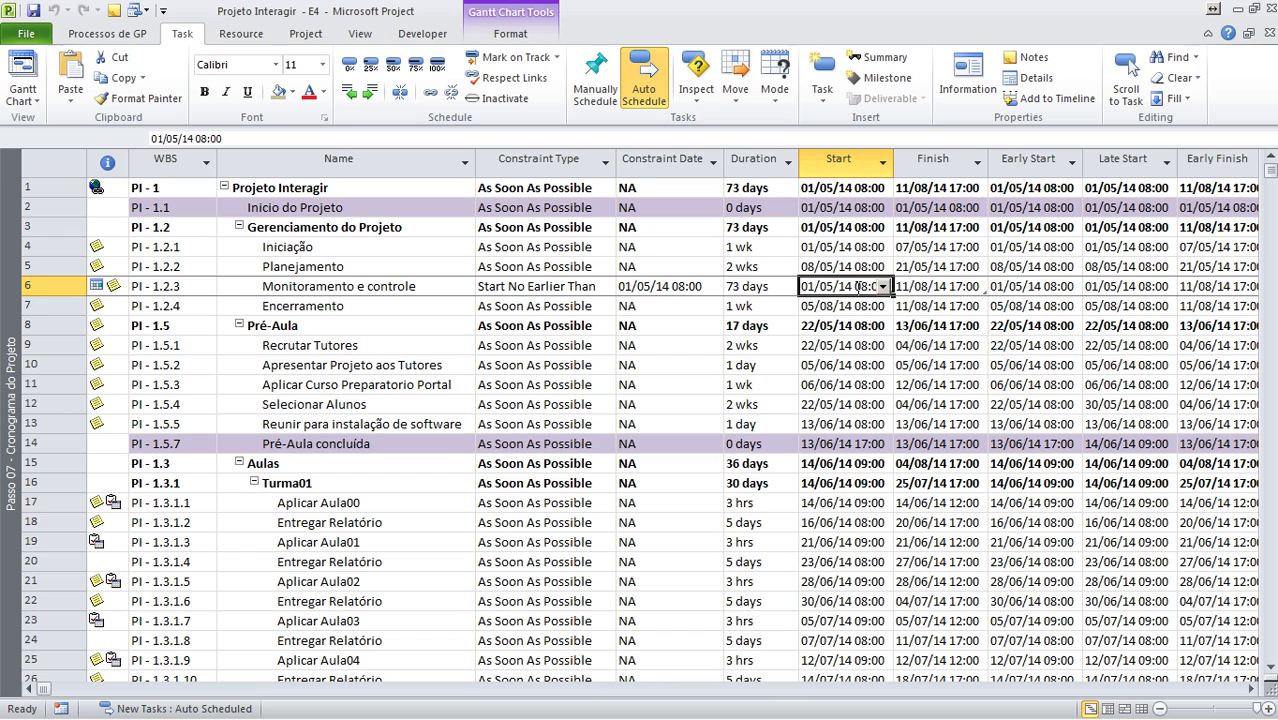
{"action": "key", "text": "Up"}
{"action": "key", "text": "Up"}
{"action": "key", "text": "Up"}
{"action": "key", "text": "Up"}
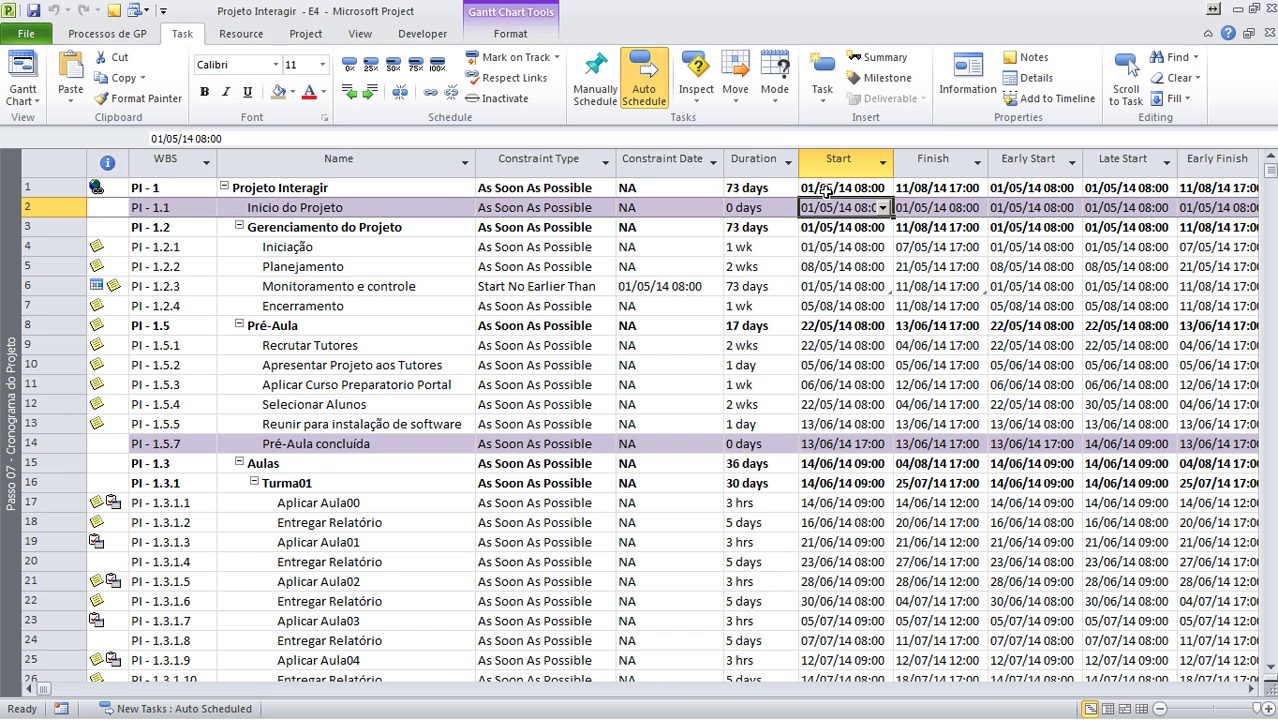
{"action": "left_click", "coordinate": [861, 287]}
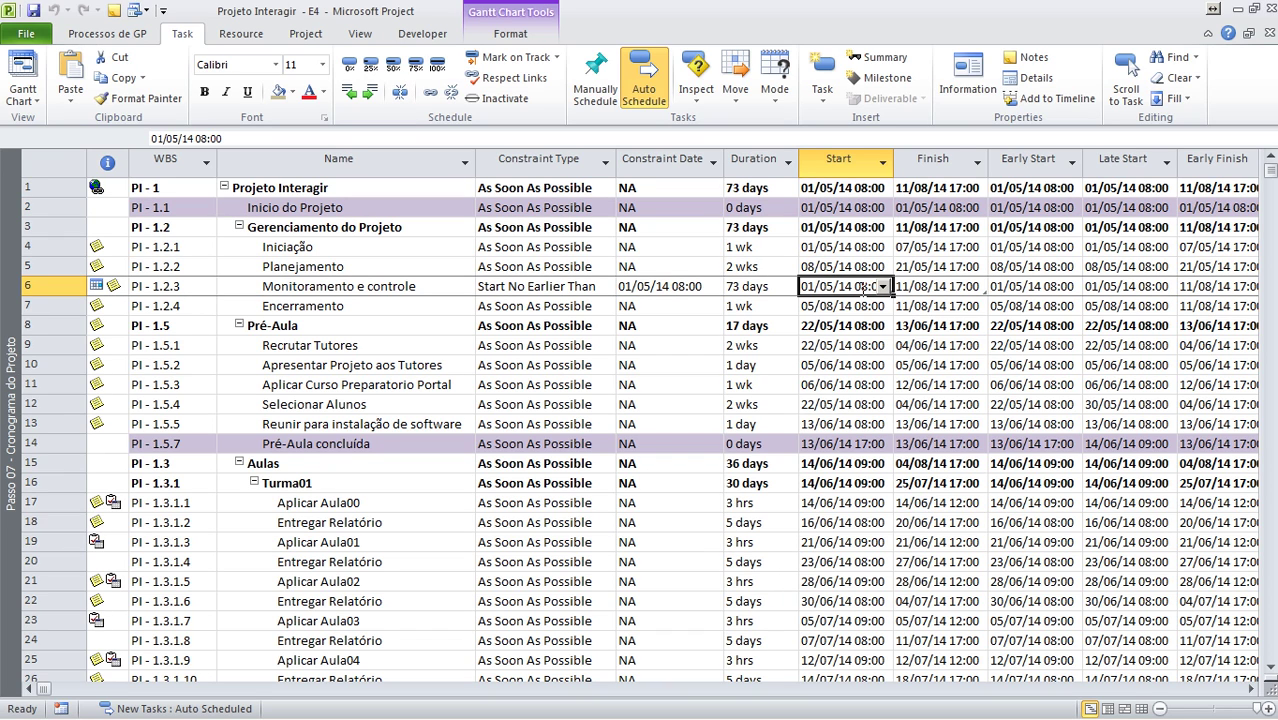
{"action": "key", "text": "Up"}
{"action": "key", "text": "Up"}
{"action": "key", "text": "Up"}
{"action": "key", "text": "Up"}
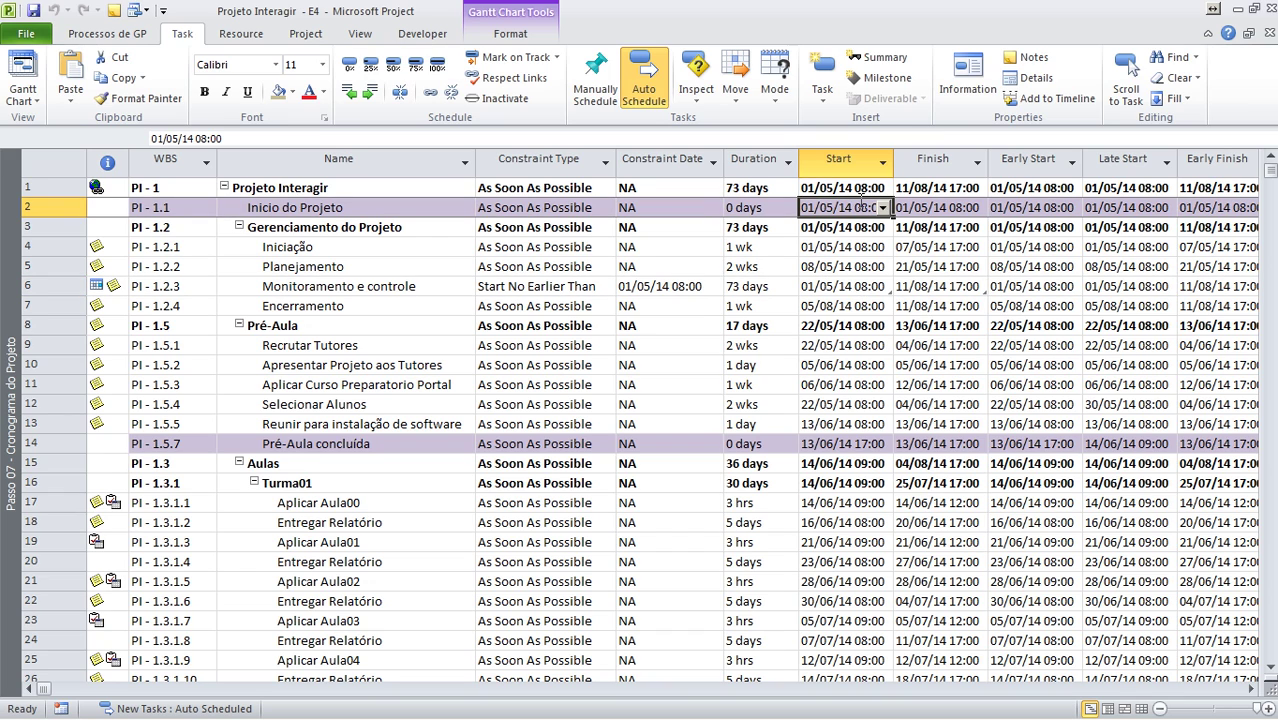
Trace the Finish date of Monitoramento e controle to the Termino do Projeto milestone in the Passo 06 - Duração + Calendário view.
{"action": "left_click", "coordinate": [958, 287]}
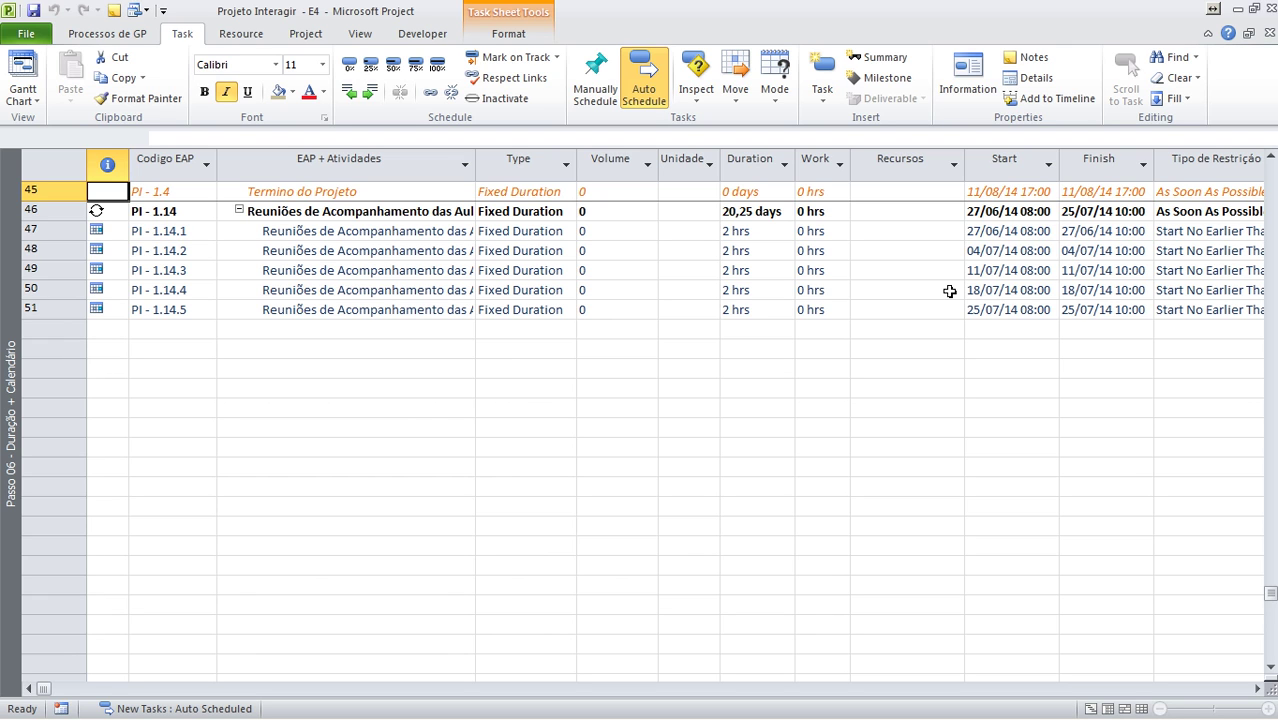
{"action": "scroll", "coordinate": [949, 291], "scroll_direction": "up", "scroll_amount": 3}
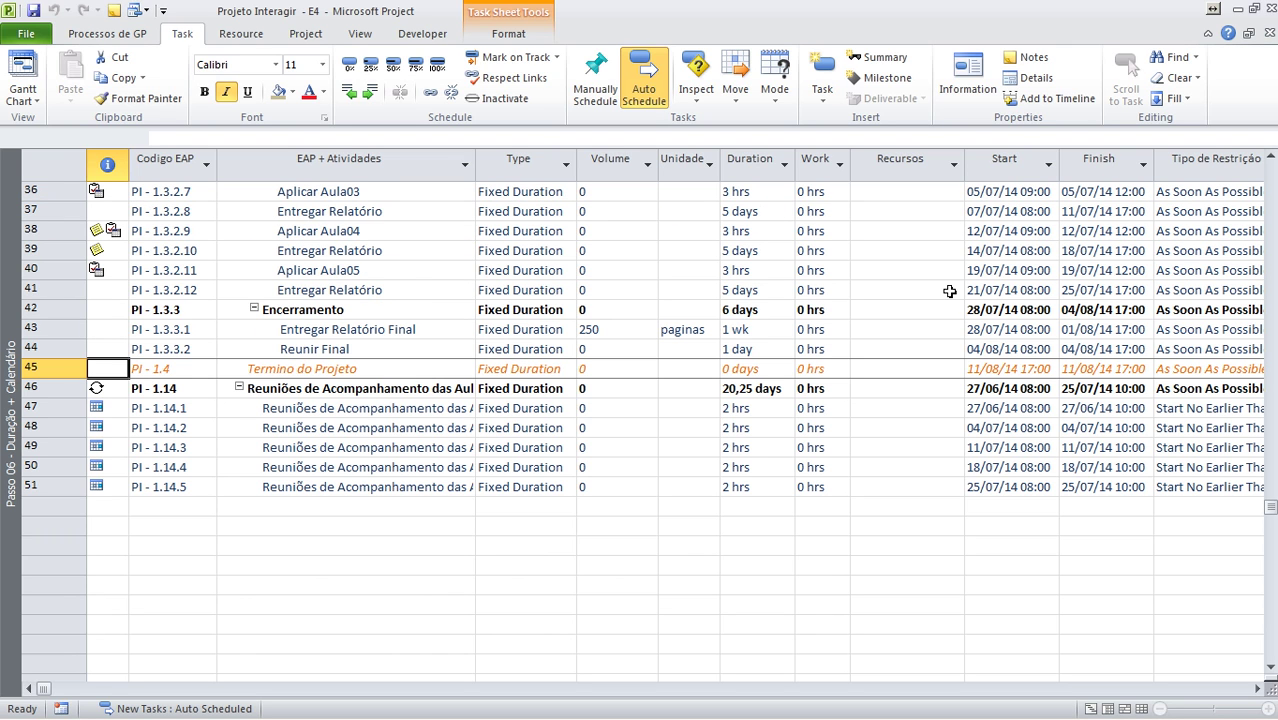
{"action": "scroll", "coordinate": [949, 291], "scroll_direction": "up", "scroll_amount": 12}
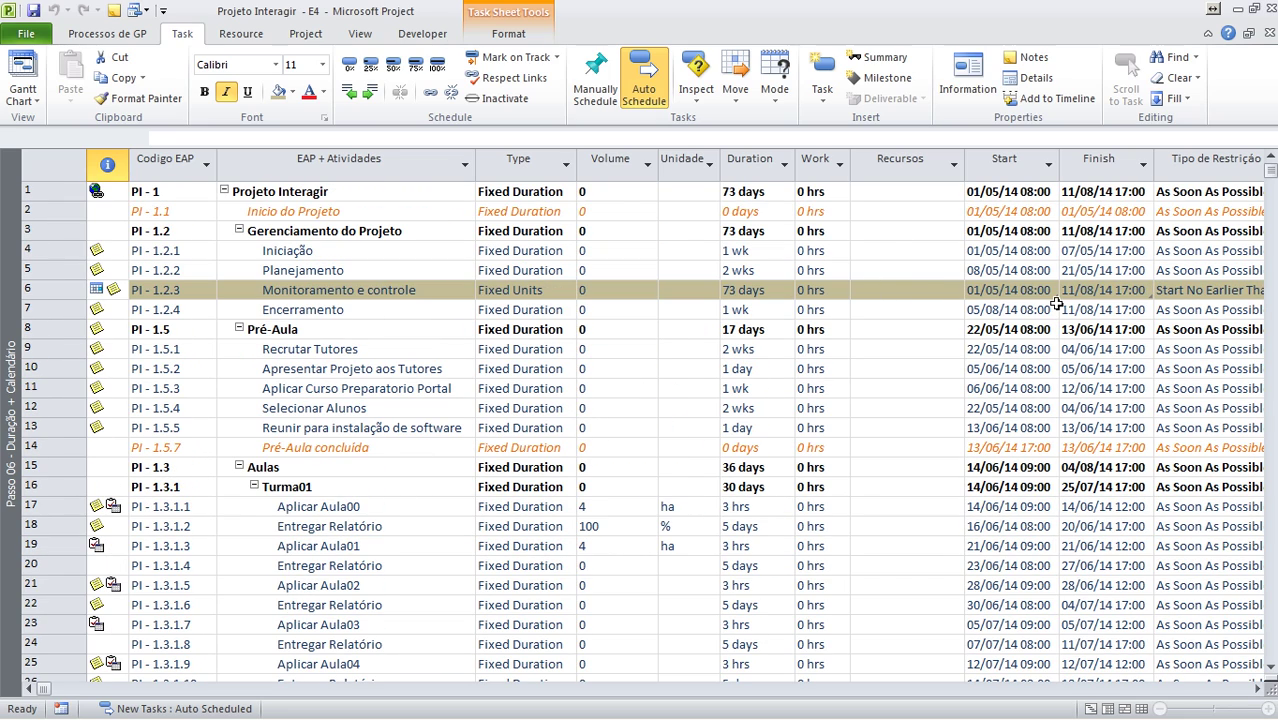
Go from the Finish date of Monitoramento e controle to Termino do Projeto (PI - 1.4) and shade that milestone's Finish cell light orange.
{"action": "left_click", "coordinate": [1111, 290]}
{"action": "key", "text": "ctrl+Down"}
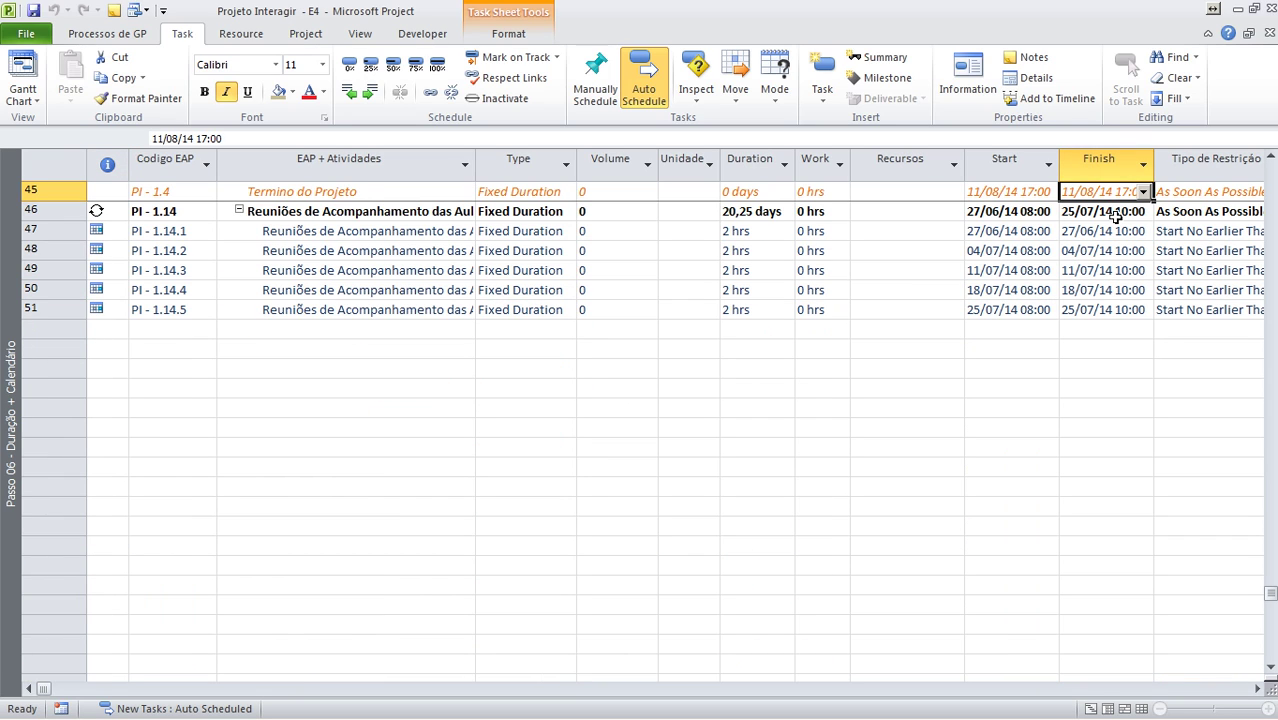
{"action": "left_click", "coordinate": [295, 91]}
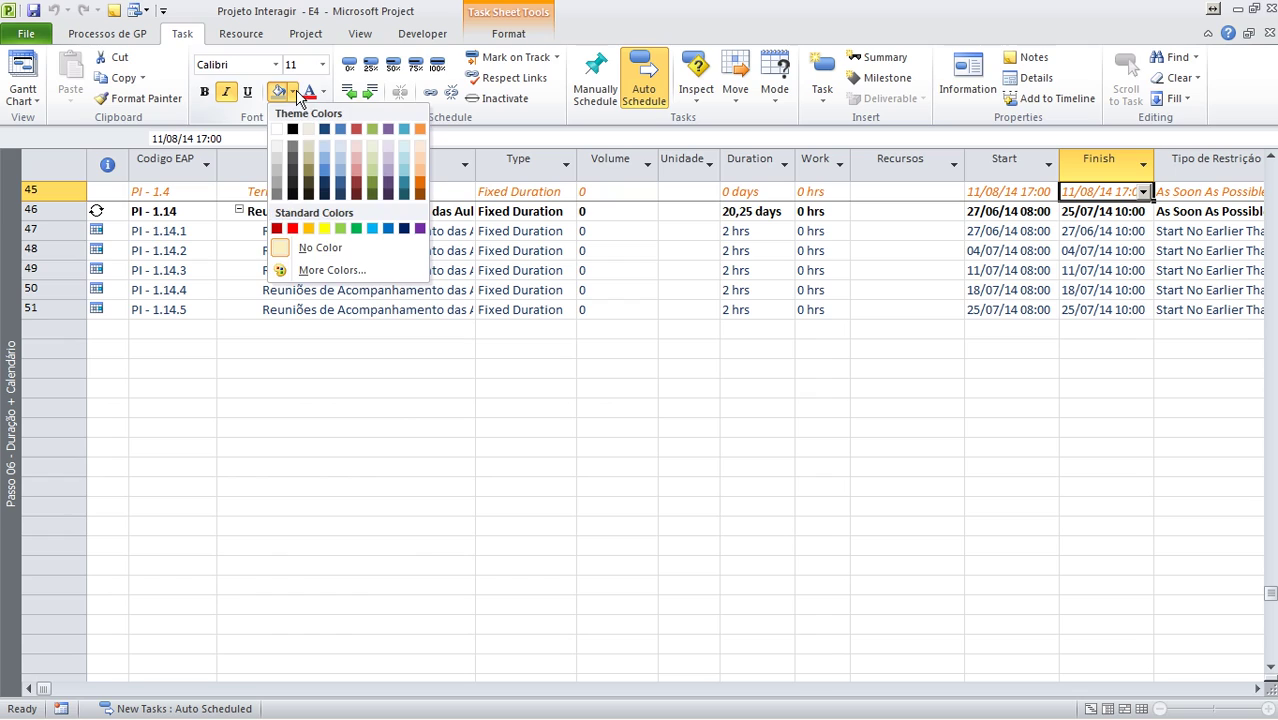
{"action": "left_click", "coordinate": [421, 170]}
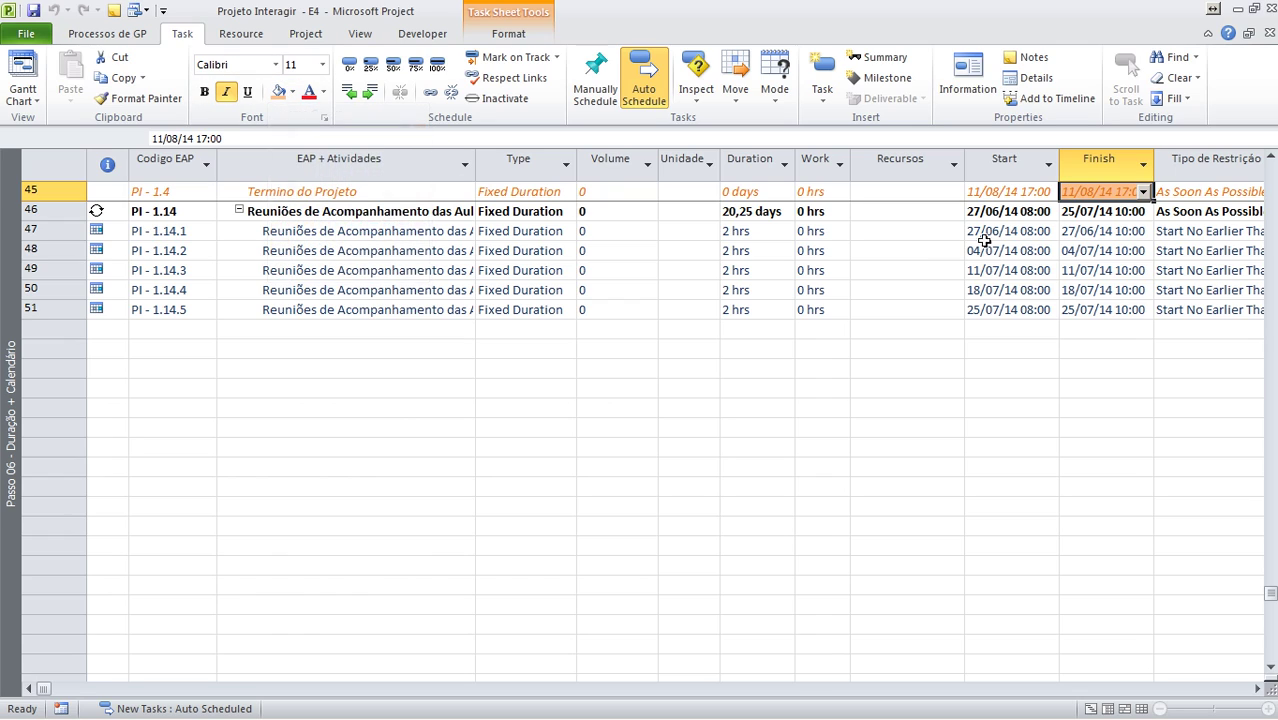
Shade the Start cell of Inicio do Projeto (PI - 1.1) light orange in the Passo 07 - Cronograma do Projeto view.
{"action": "scroll", "coordinate": [1040, 240], "scroll_direction": "up", "scroll_amount": 15}
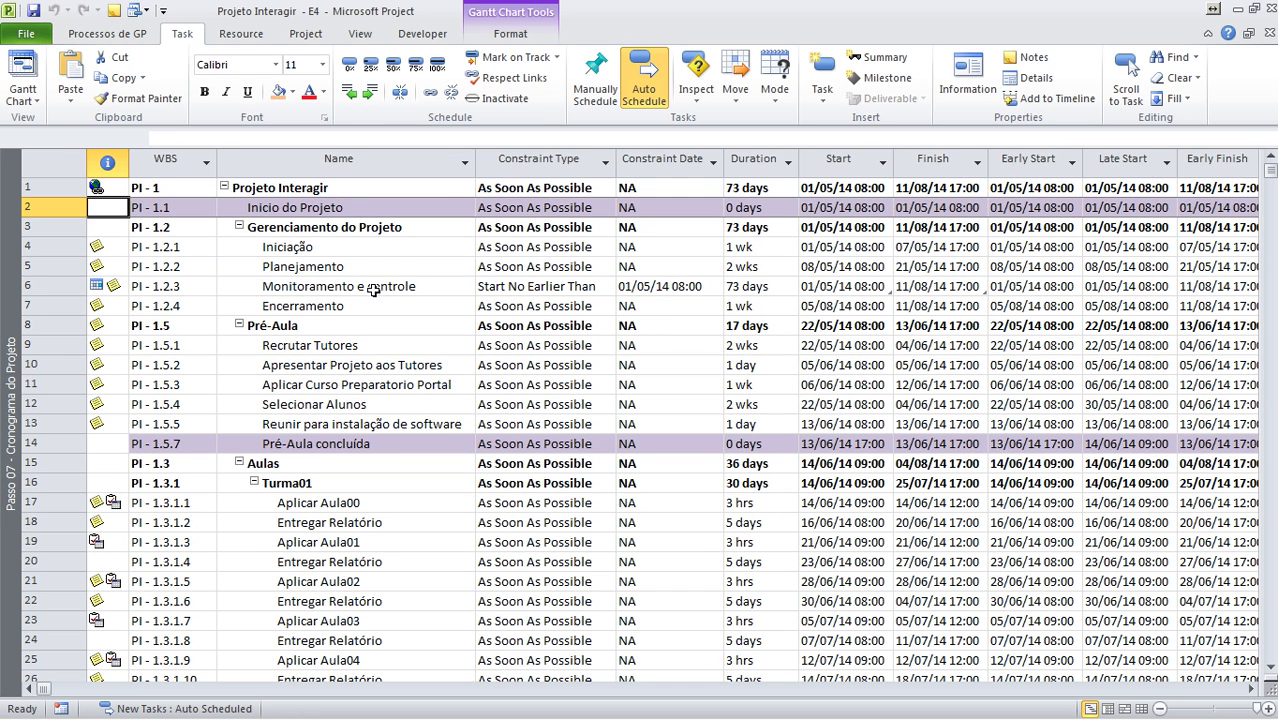
{"action": "left_click", "coordinate": [839, 288]}
{"action": "left_click", "coordinate": [839, 207]}
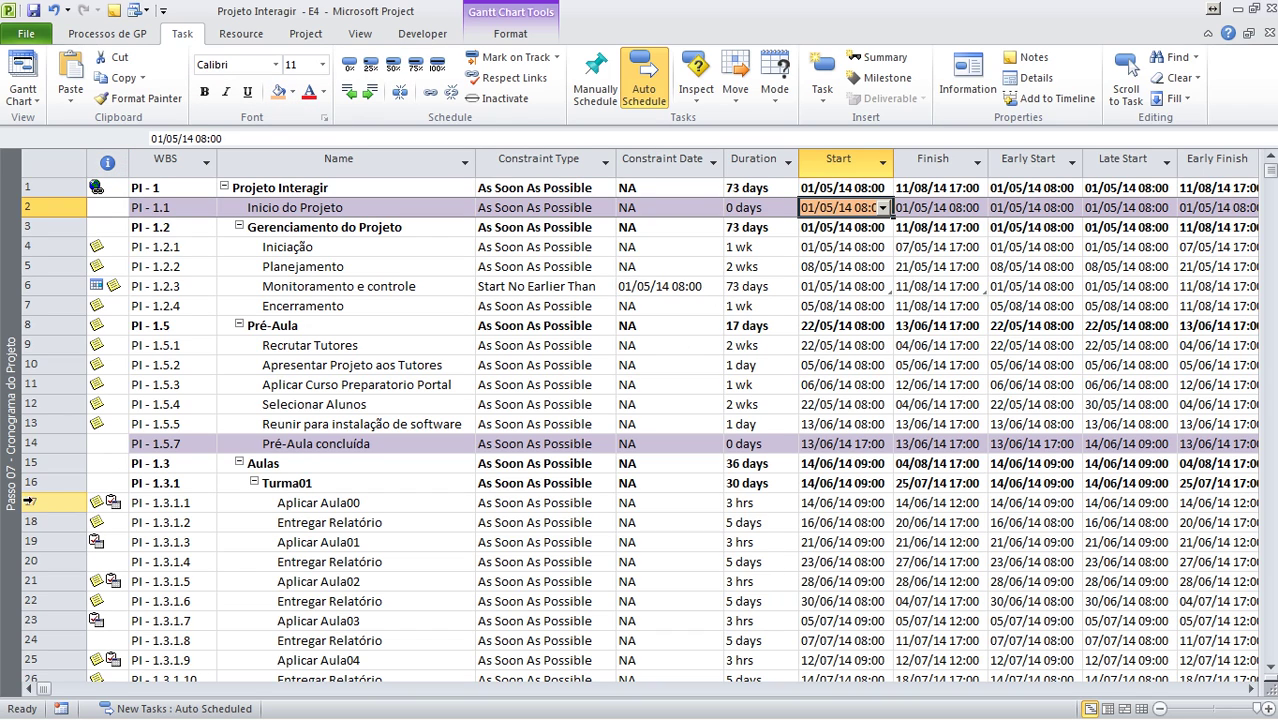
Show the Passo 06 - Duração + Calendário view and examine the Start and Finish dates of Monitoramento e controle.
{"action": "right_click", "coordinate": [12, 441]}
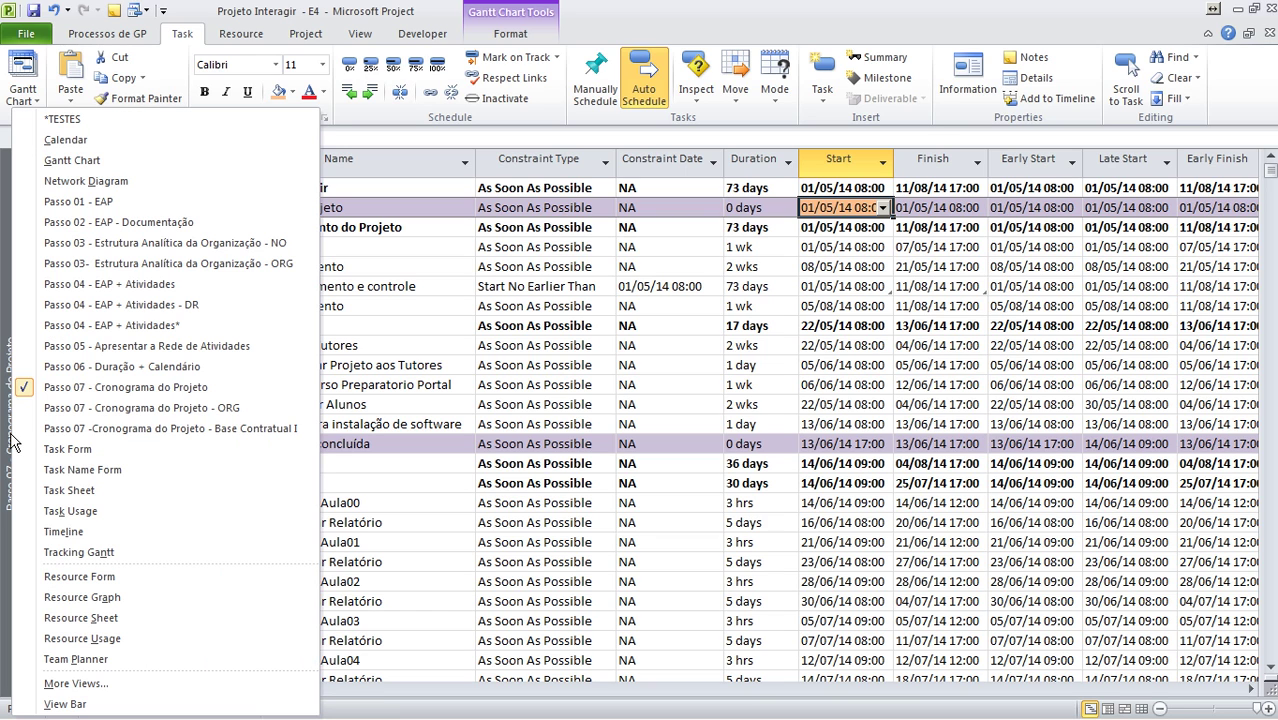
{"action": "left_click", "coordinate": [84, 369]}
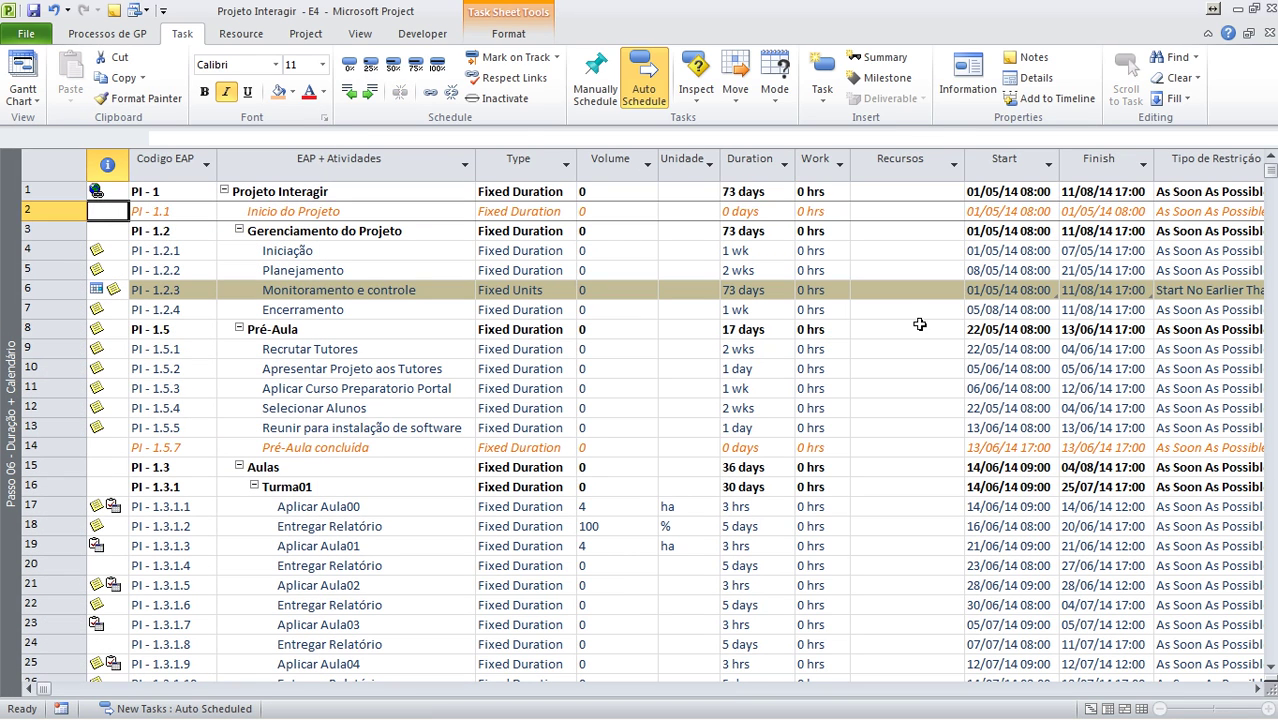
{"action": "left_click", "coordinate": [1016, 286]}
{"action": "left_click", "coordinate": [1106, 290]}
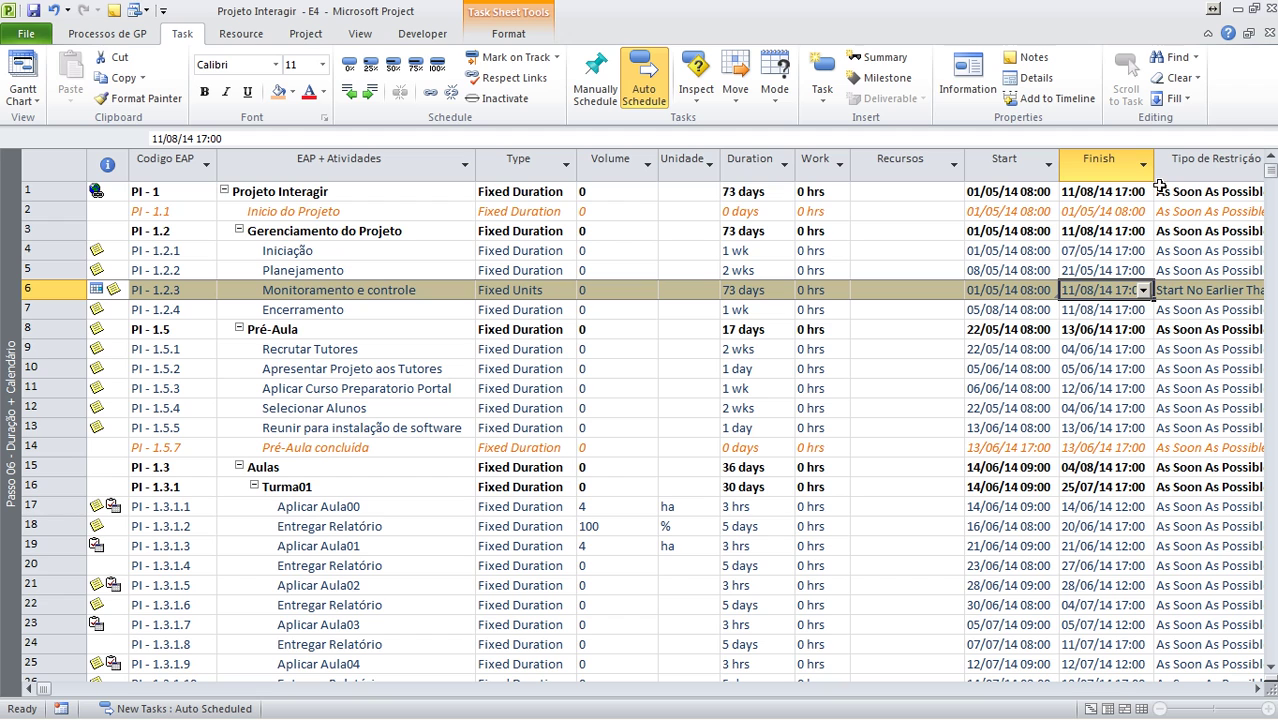
{"action": "left_click", "coordinate": [1034, 290]}
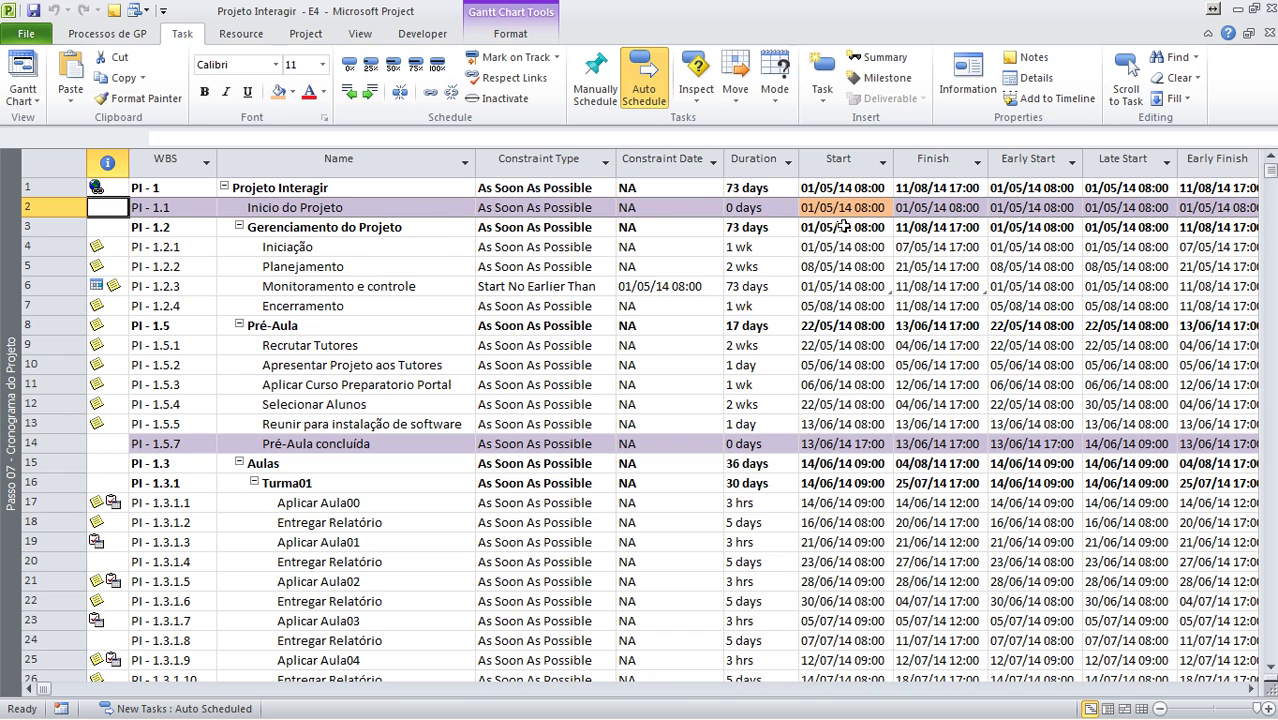
Compare the Start date of Monitoramento e controle with that of the Inicio do Projeto milestone.
{"action": "left_click", "coordinate": [60, 208]}
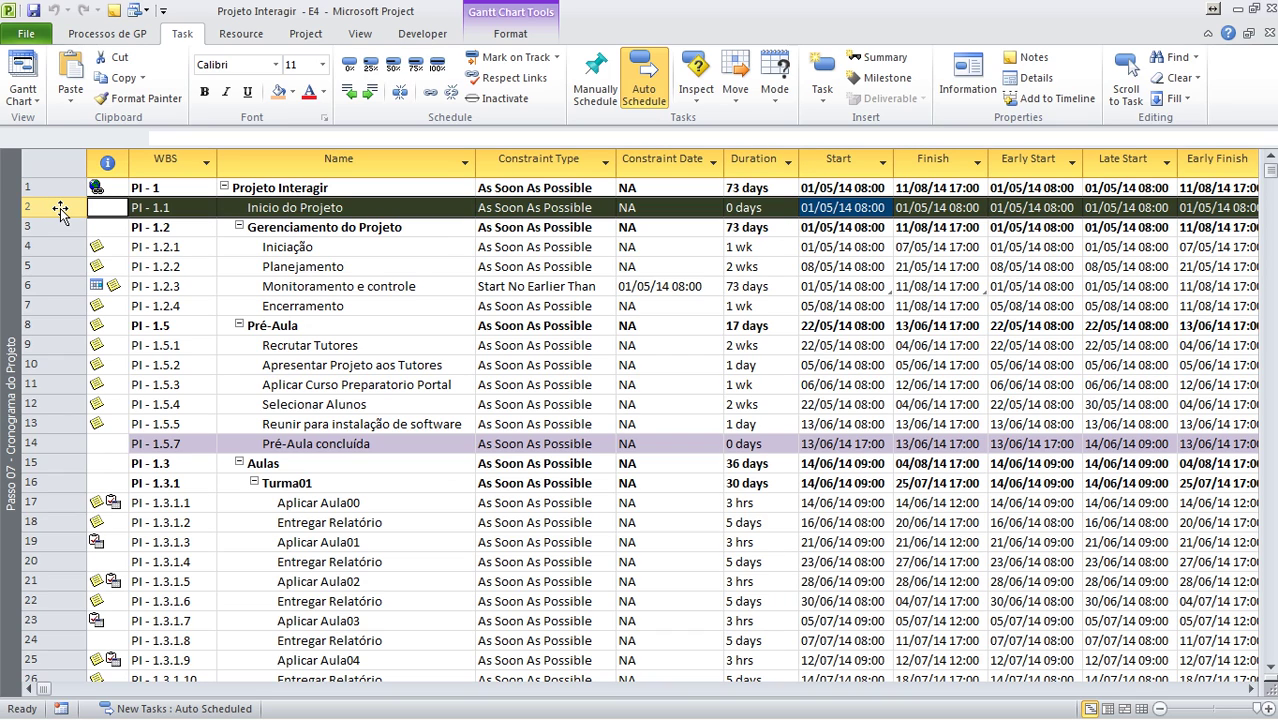
{"action": "left_click", "coordinate": [846, 287]}
{"action": "key", "text": "Up"}
{"action": "key", "text": "Up"}
{"action": "key", "text": "Up"}
{"action": "key", "text": "Up"}
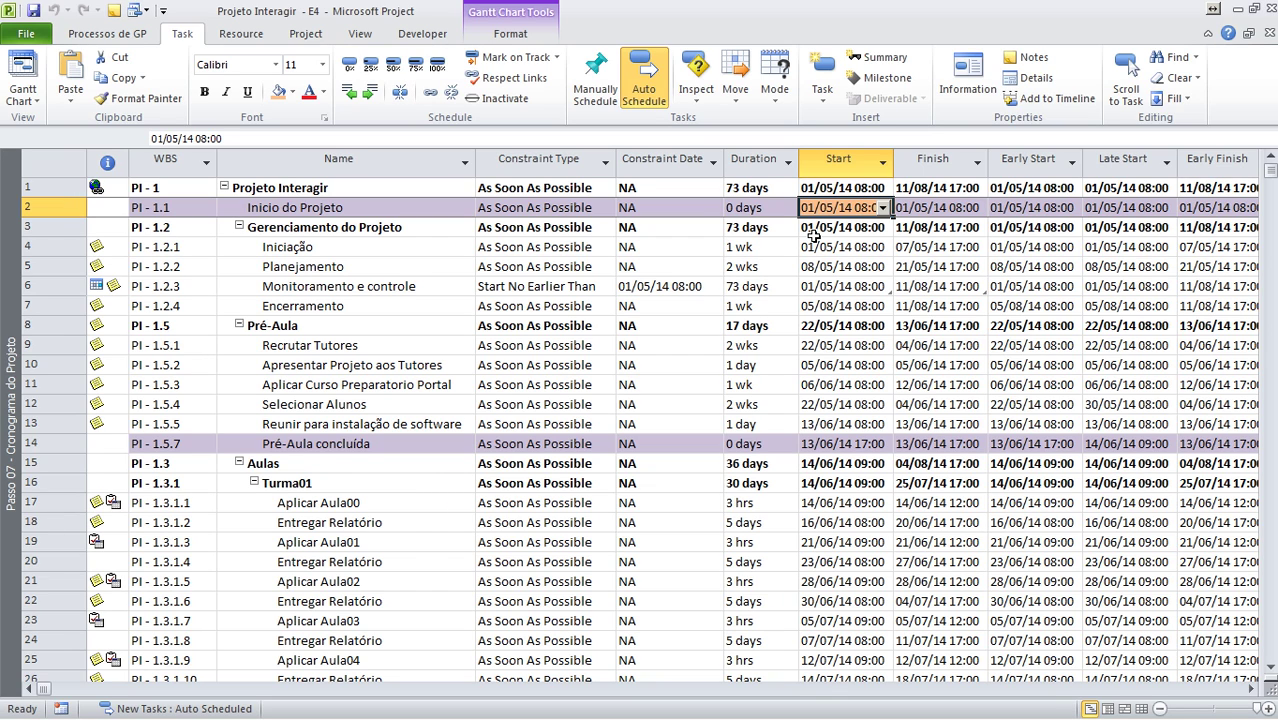
Review the Start and Finish columns, including the Start, Finish and Early Start dates of Monitoramento e controle.
{"action": "left_click", "coordinate": [898, 273]}
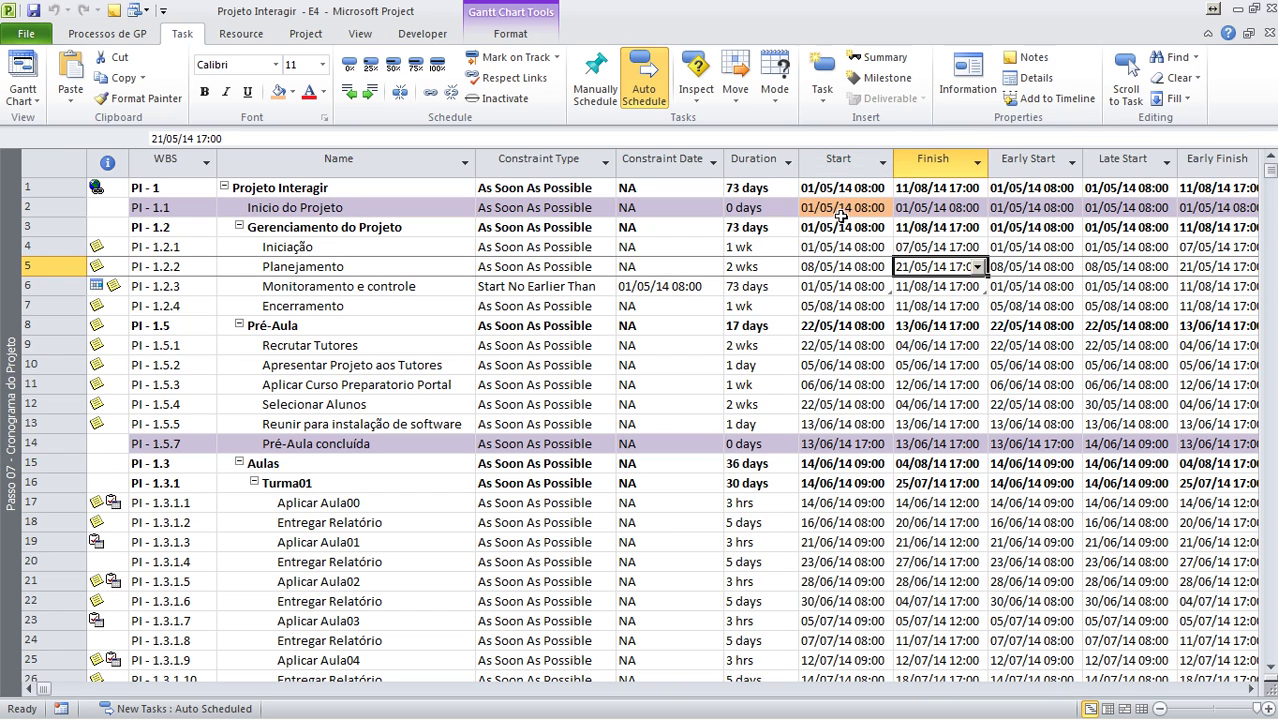
{"action": "left_click", "coordinate": [837, 160]}
{"action": "left_click", "coordinate": [920, 160]}
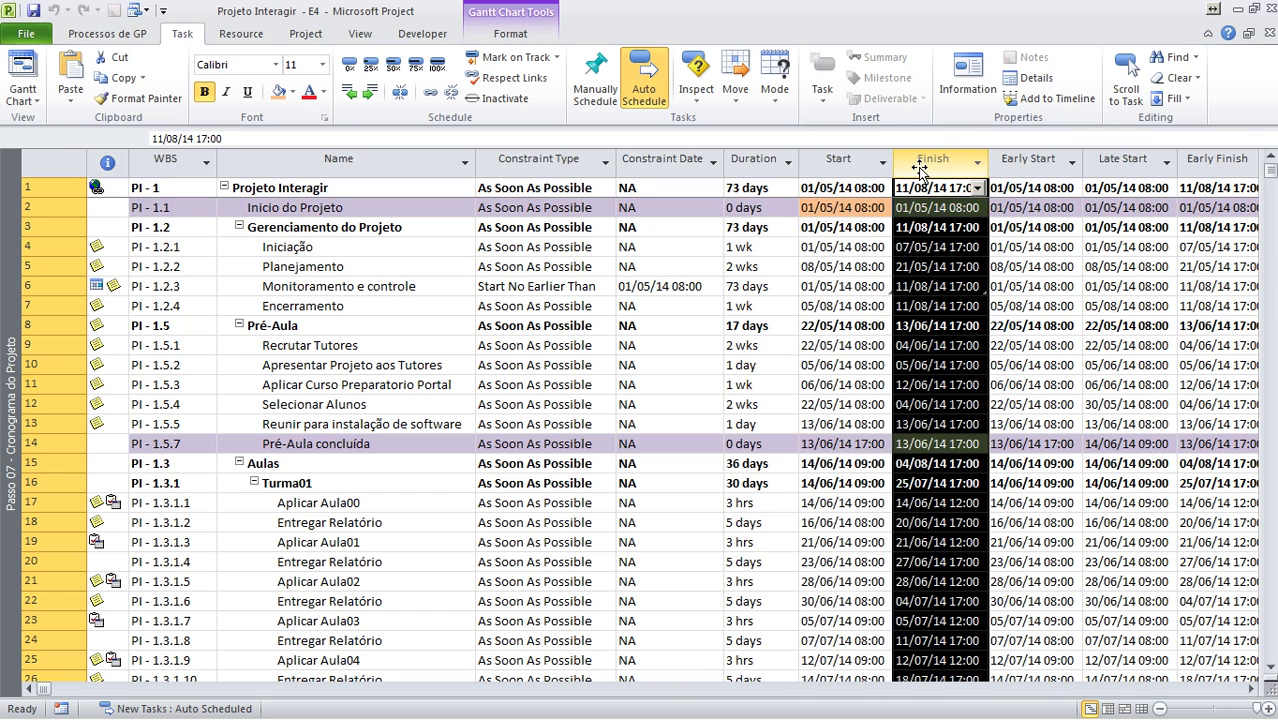
{"action": "left_click", "coordinate": [873, 330]}
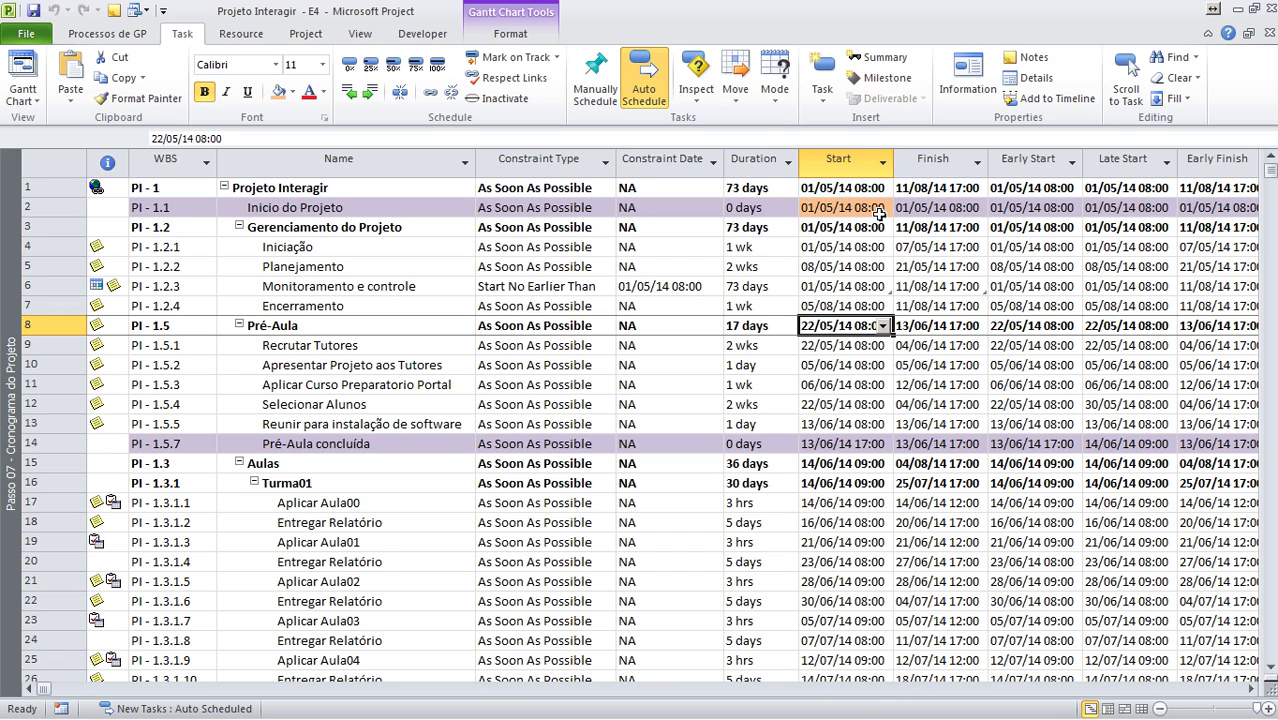
{"action": "left_click", "coordinate": [880, 285]}
{"action": "left_click", "coordinate": [942, 285]}
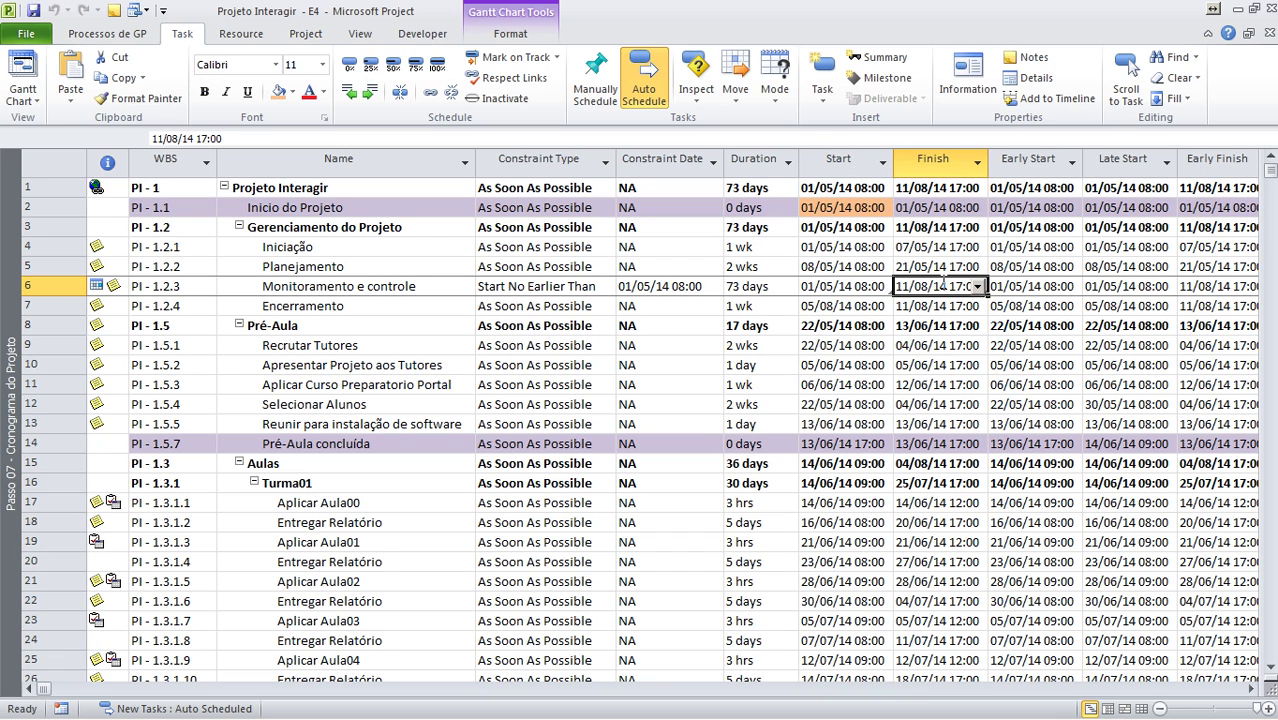
{"action": "left_click", "coordinate": [1025, 287]}
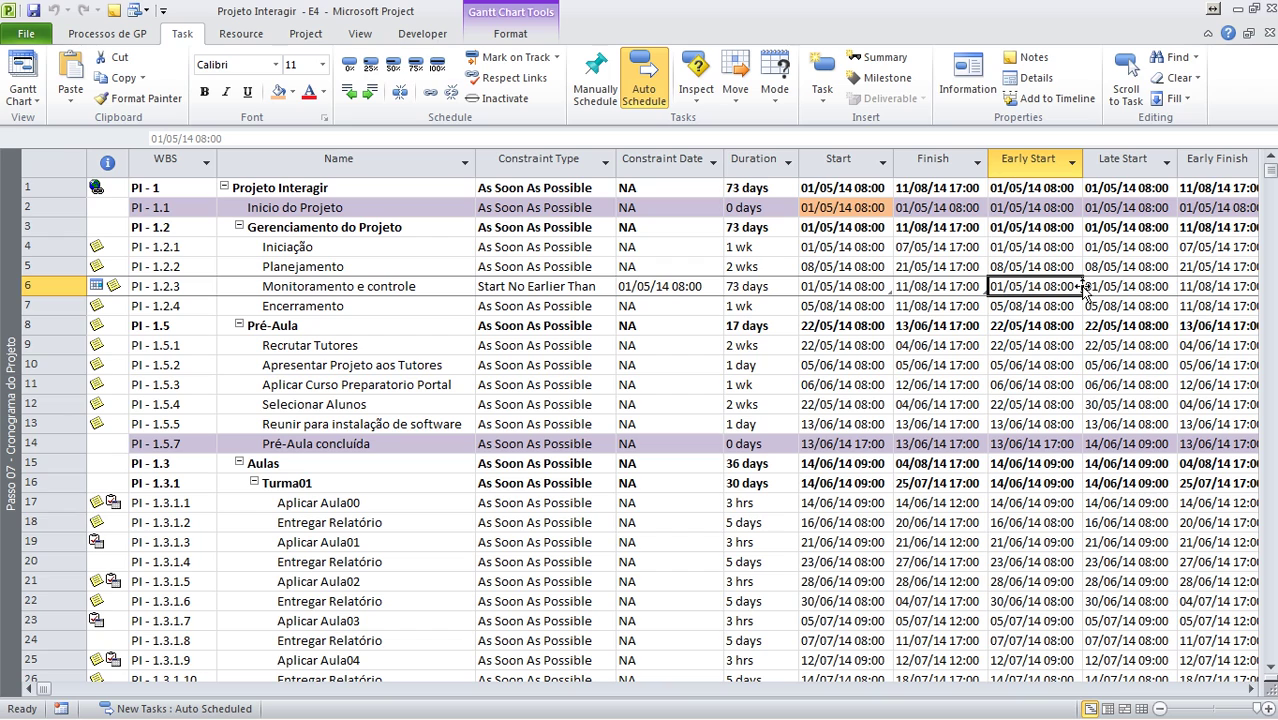
Show the Passo 06 - Duração + Calendário view and examine the Tipo de Restrição and Data de Restrição columns.
{"action": "right_click", "coordinate": [8, 362]}
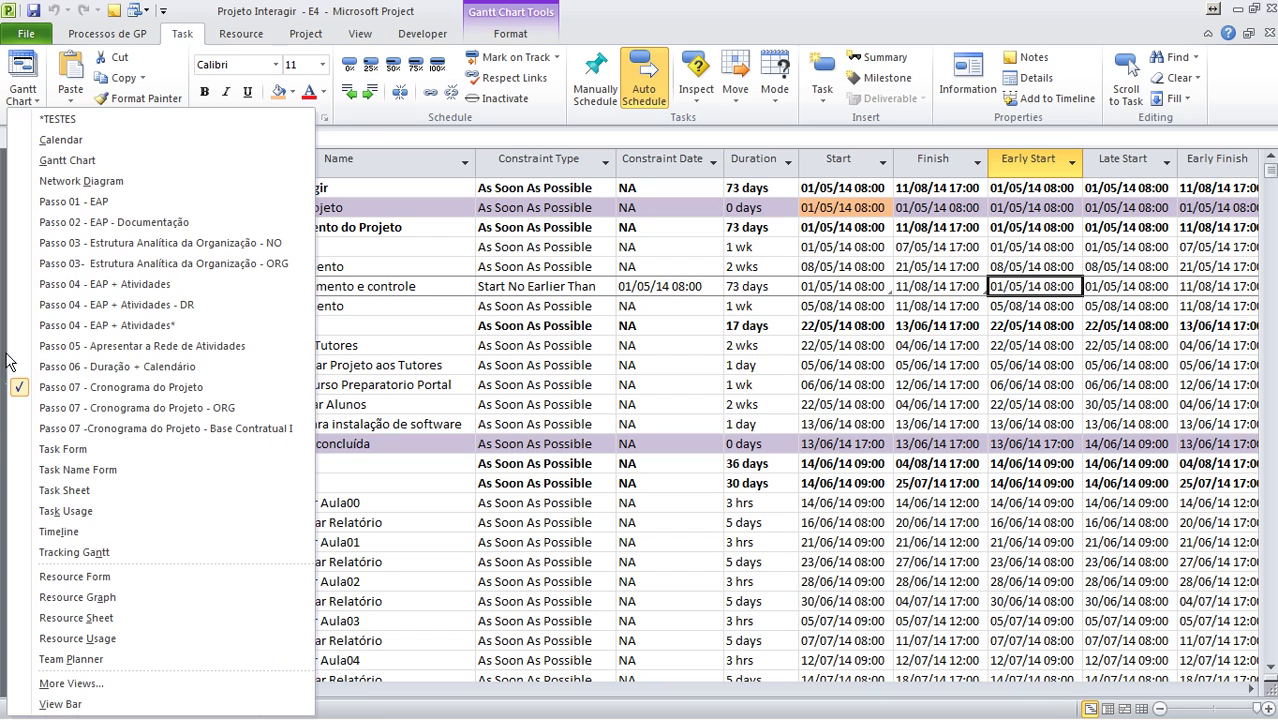
{"action": "left_click", "coordinate": [25, 360]}
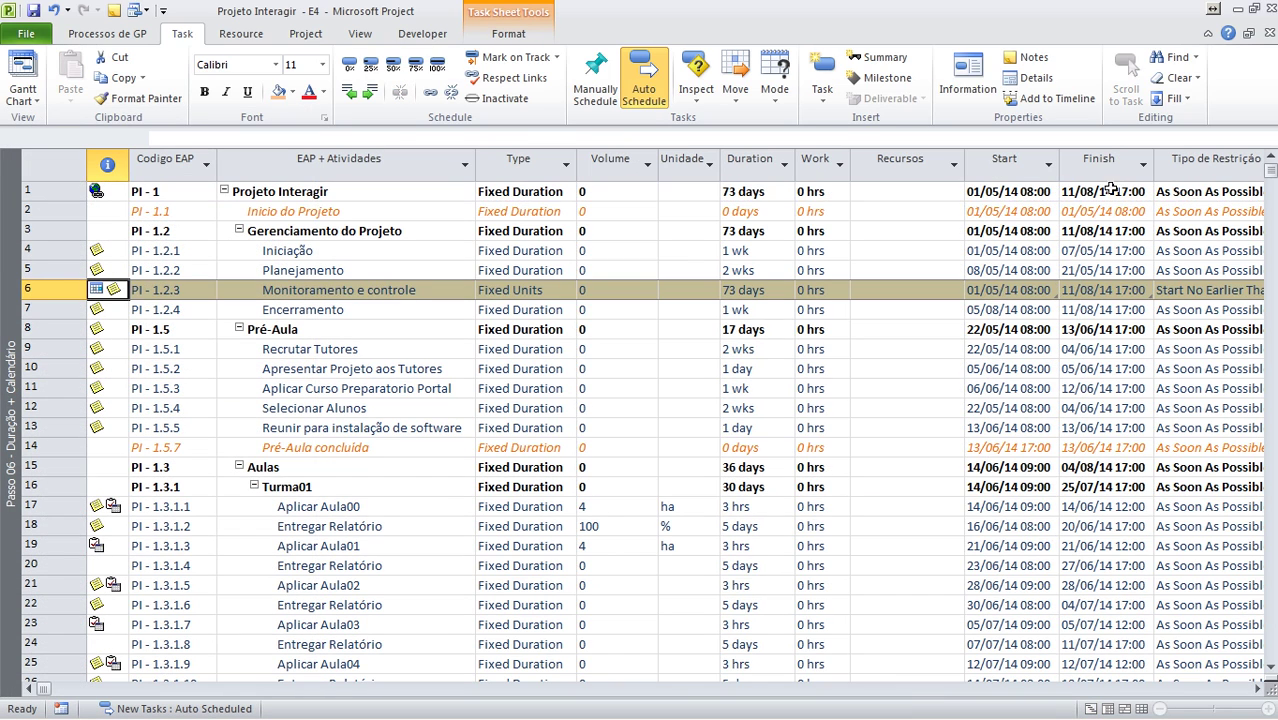
{"action": "left_click", "coordinate": [1233, 170]}
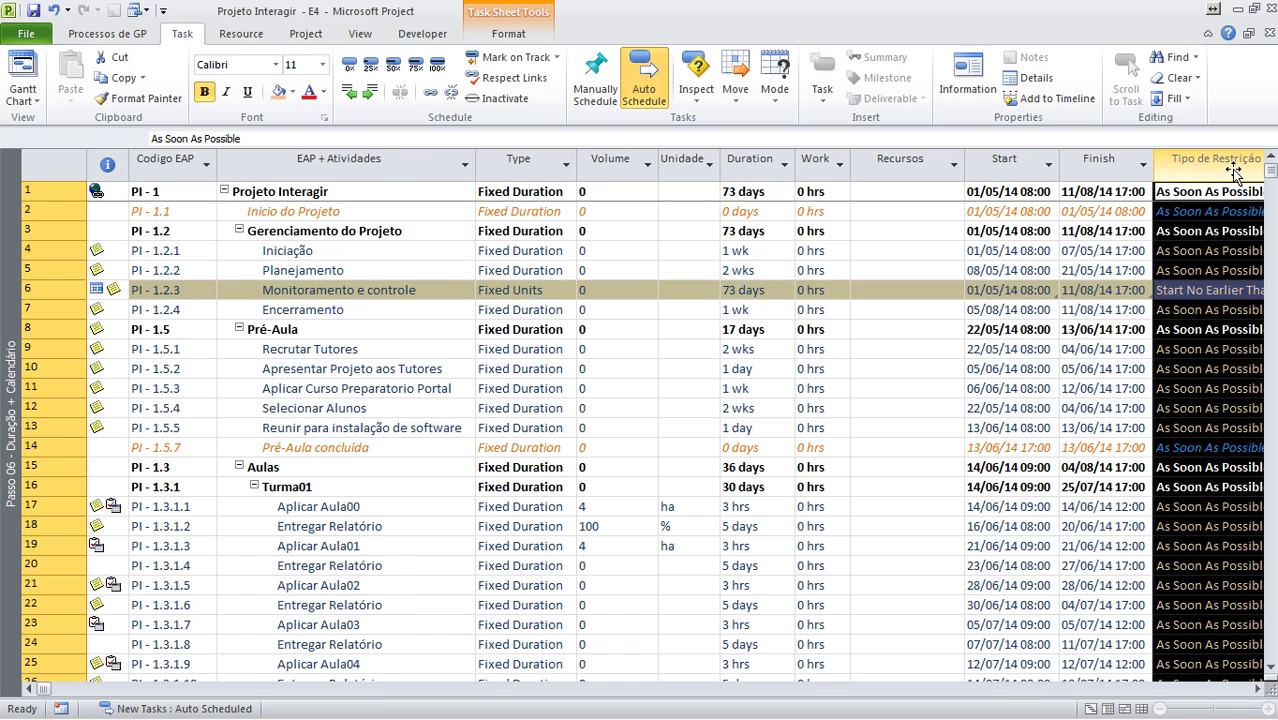
{"action": "key", "text": "Right"}
{"action": "key", "text": "Right"}
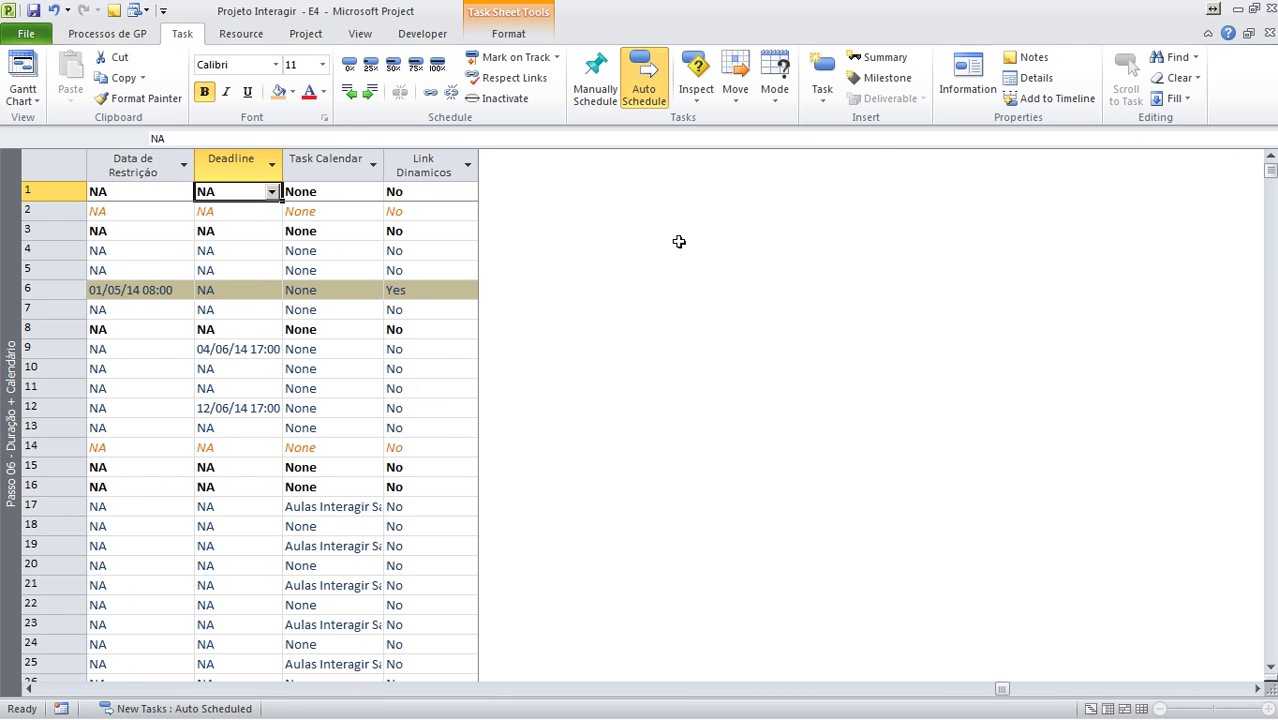
{"action": "key", "text": "Left"}
{"action": "key", "text": "Left"}
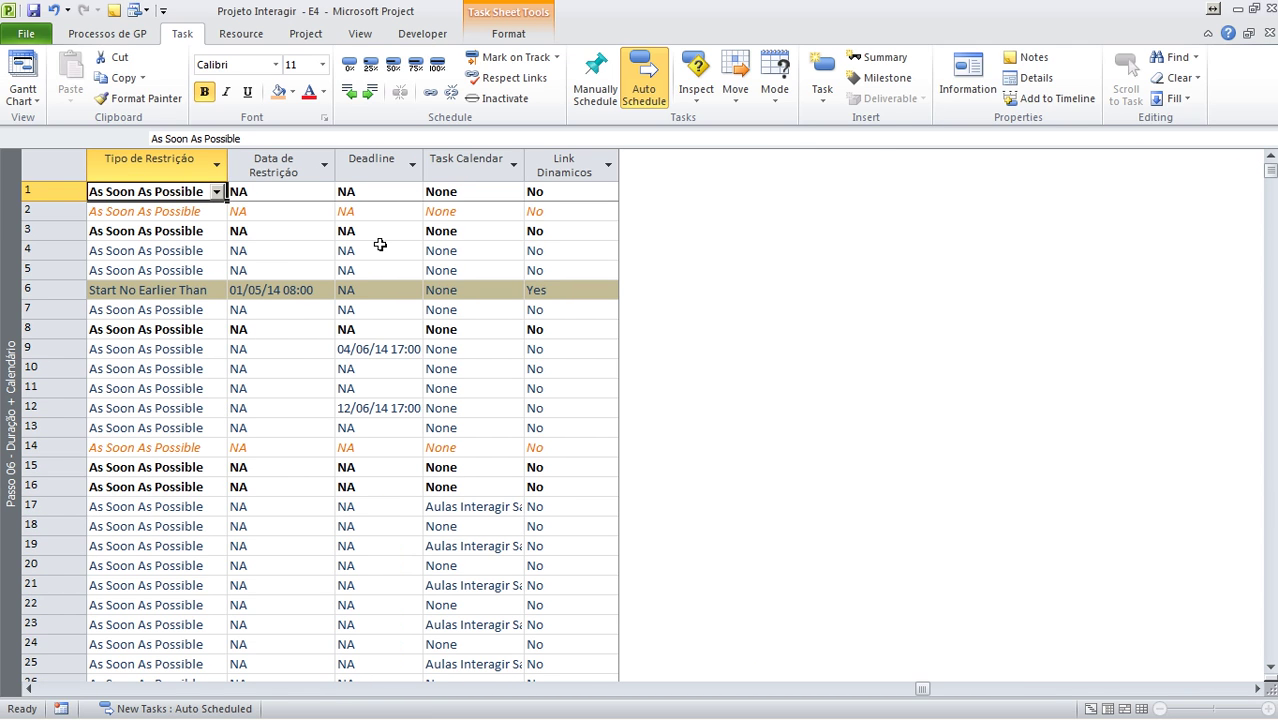
{"action": "left_click", "coordinate": [316, 296]}
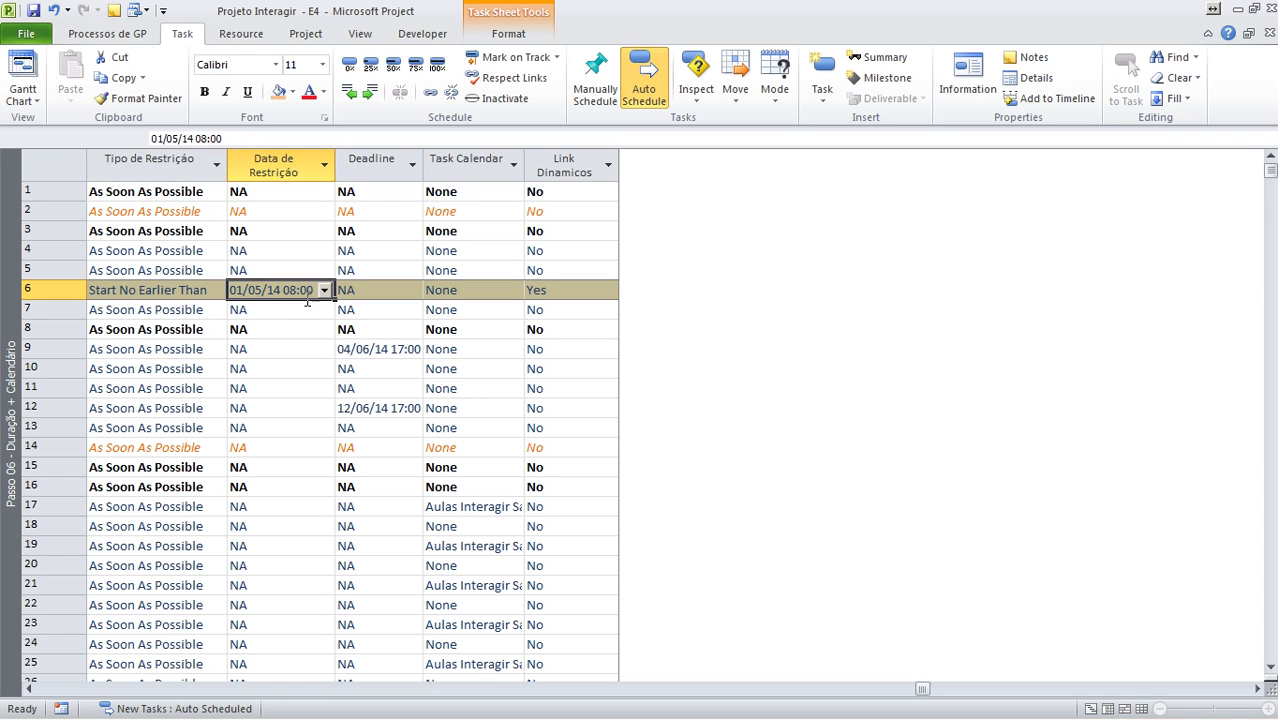
{"action": "left_click", "coordinate": [291, 190]}
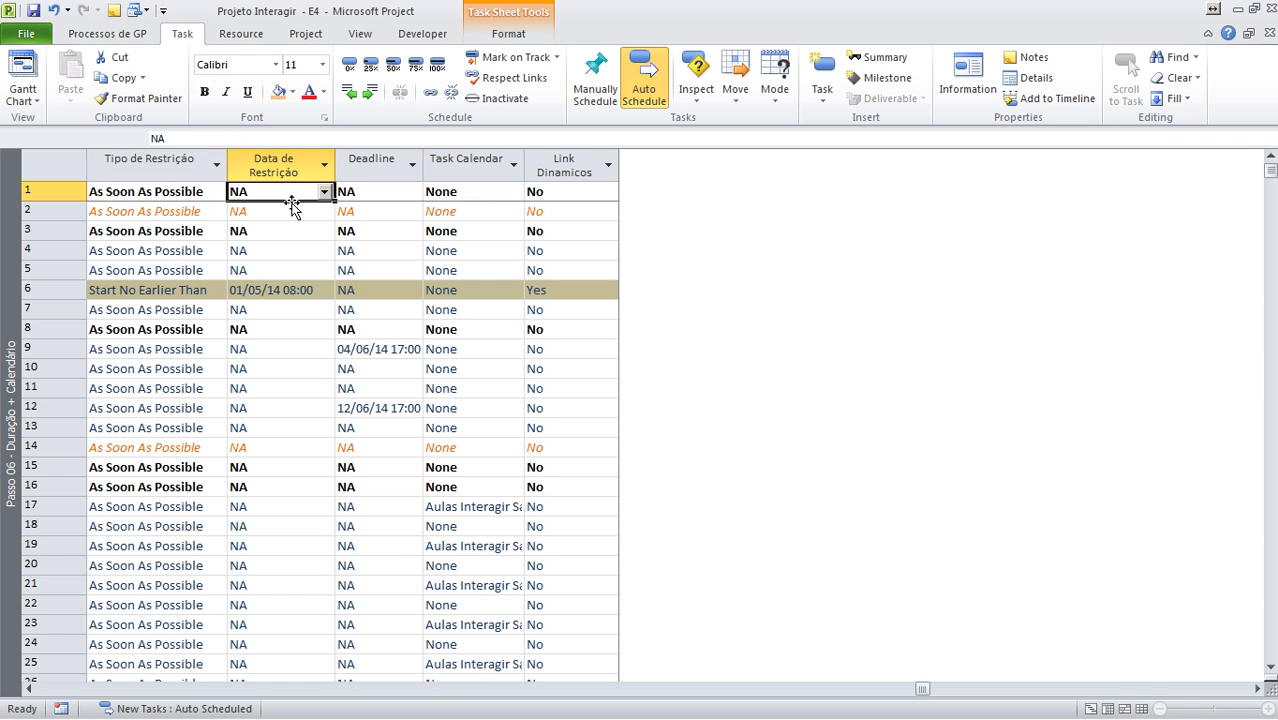
{"action": "left_click", "coordinate": [294, 345]}
Examine the constraints of the Reuniões de Acompanhamento das Aulas occurrences and view the recurring task's settings without changing them.
{"action": "scroll", "coordinate": [294, 345], "scroll_direction": "down", "scroll_amount": 12}
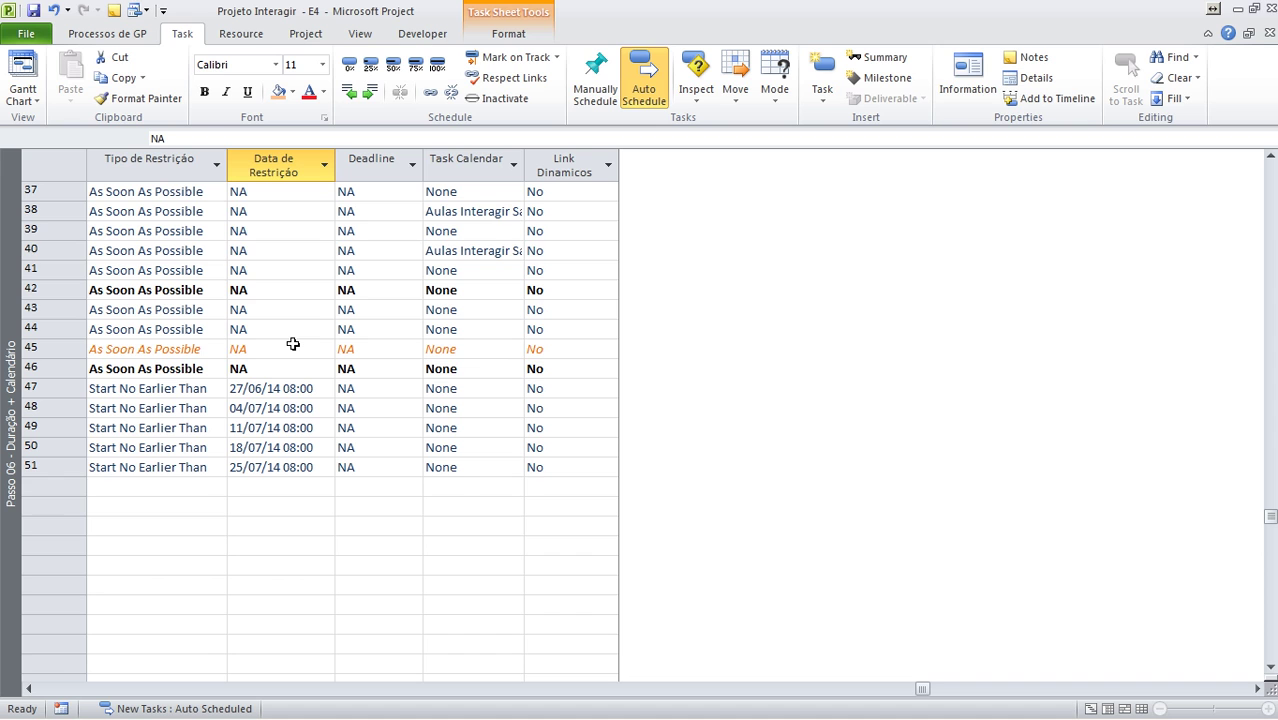
{"action": "left_click_drag", "start_coordinate": [285, 388], "coordinate": [4, 484]}
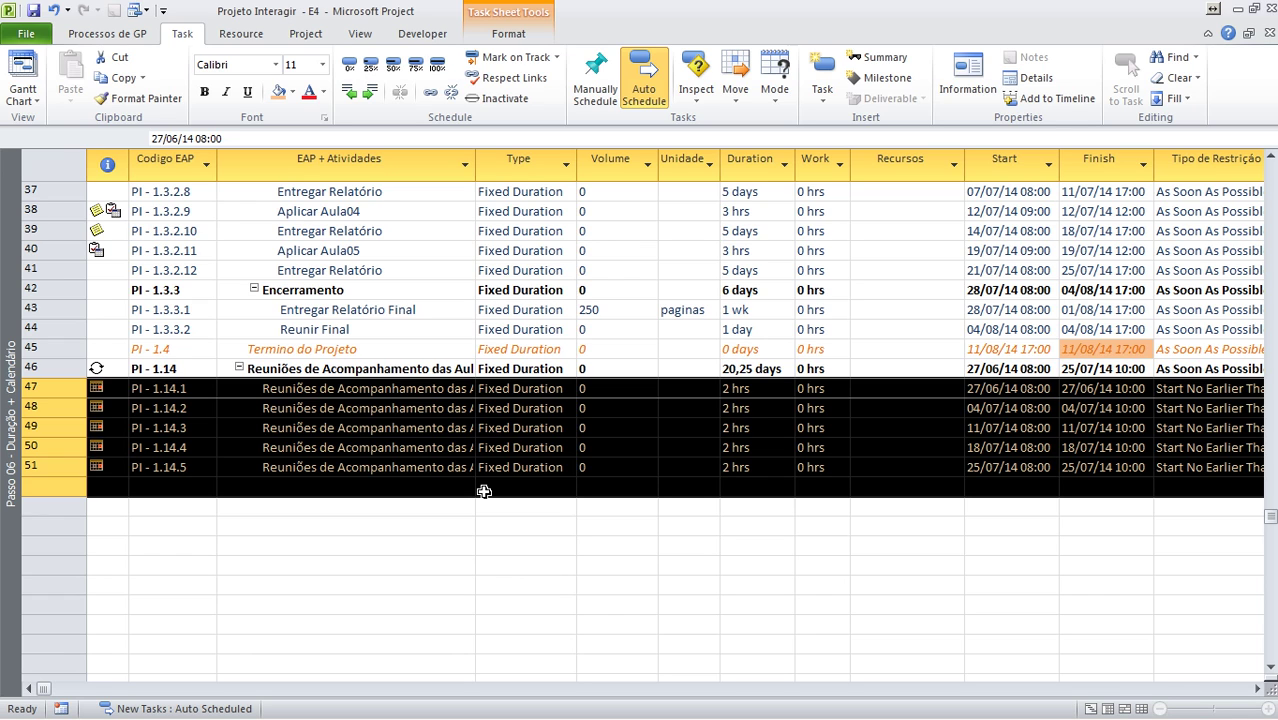
{"action": "left_click", "coordinate": [298, 370]}
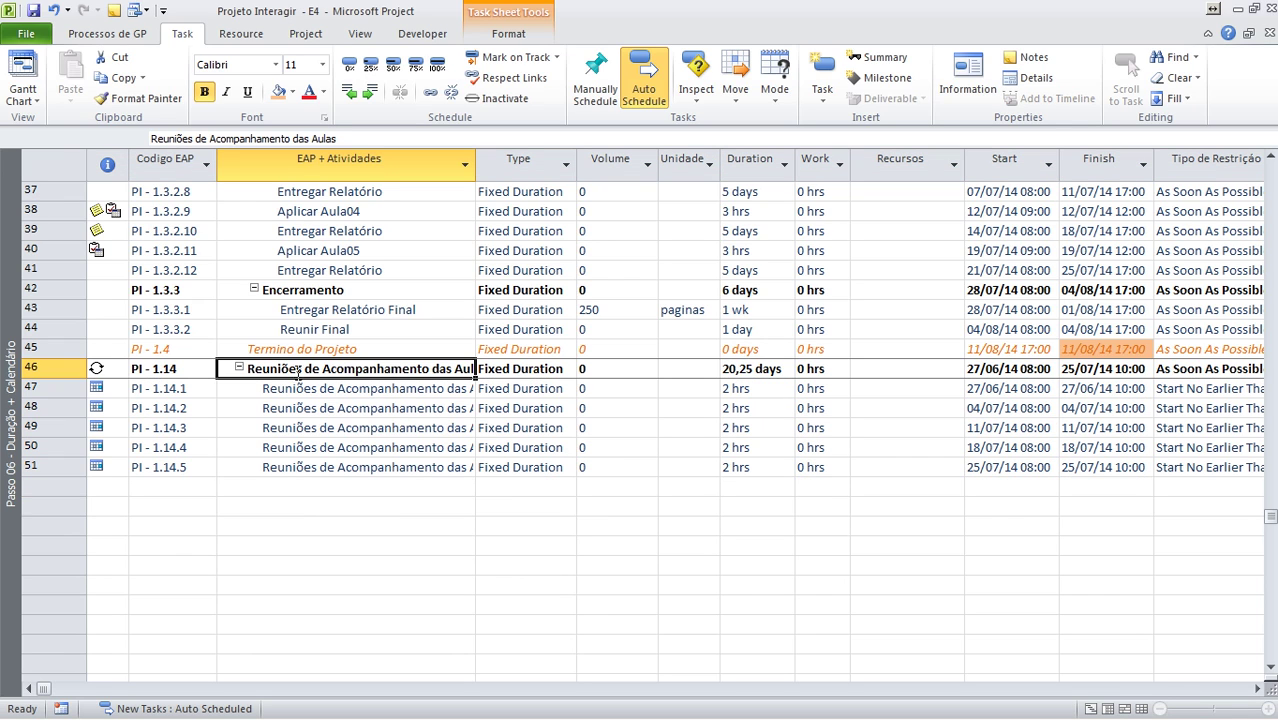
{"action": "double_click", "coordinate": [116, 372]}
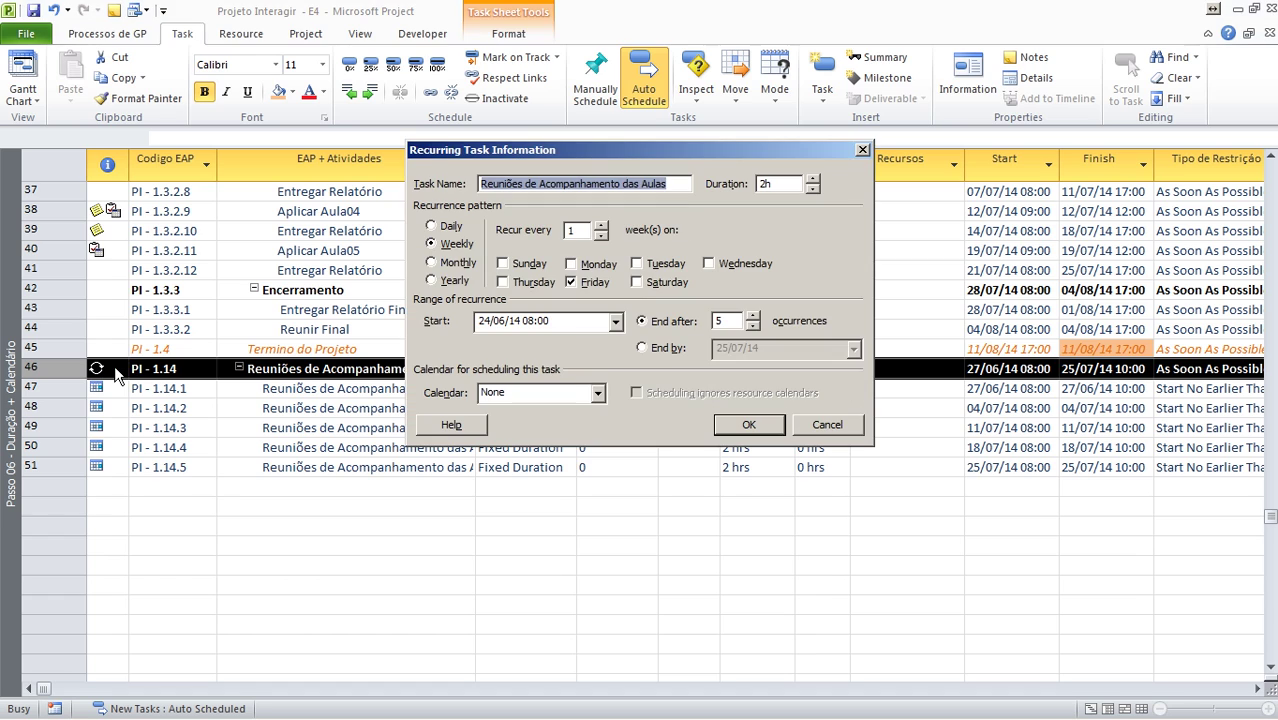
{"action": "left_click", "coordinate": [862, 149]}
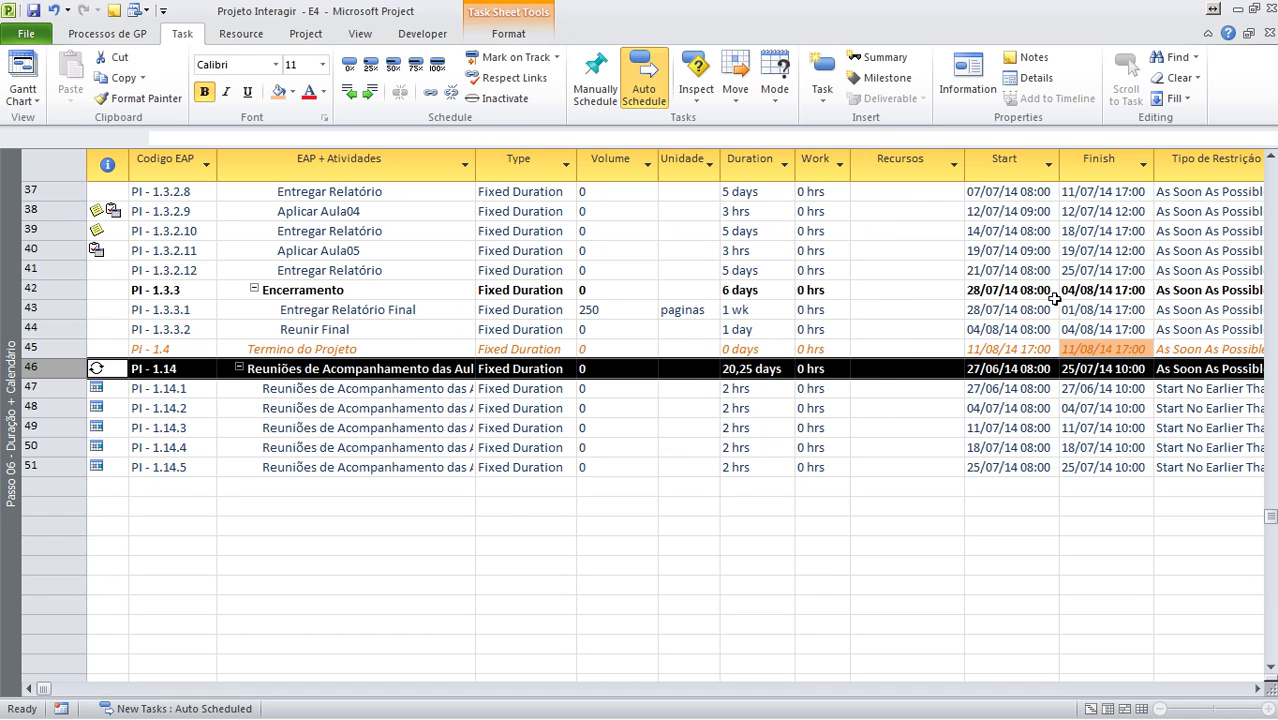
Review the Deadline column from the last meeting occurrence up to the Projeto Interagir summary task.
{"action": "left_click", "coordinate": [1098, 345]}
{"action": "key", "text": "End"}
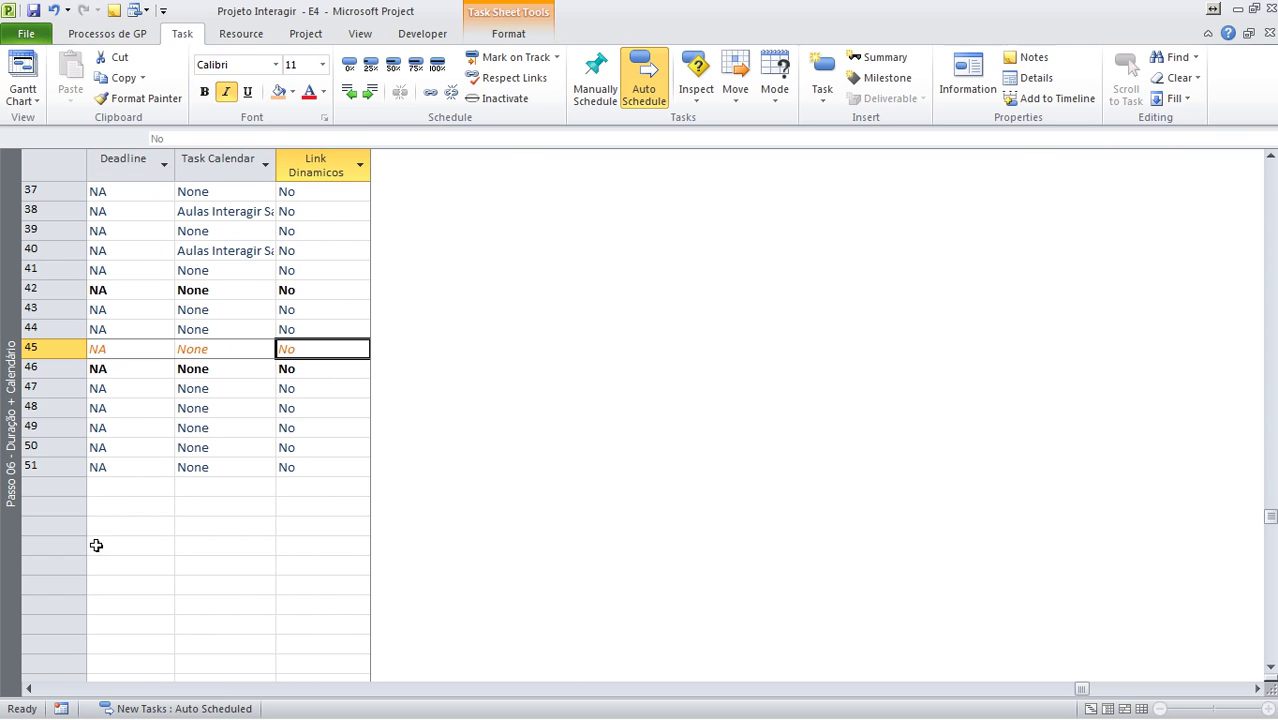
{"action": "left_click", "coordinate": [147, 467]}
{"action": "key", "text": "Up"}
{"action": "key", "text": "Up"}
{"action": "key", "text": "Up"}
{"action": "key", "text": "Up"}
{"action": "key", "text": "Up"}
{"action": "key", "text": "Up"}
{"action": "key", "text": "Up"}
{"action": "key", "text": "Up"}
{"action": "key", "text": "Up"}
{"action": "key", "text": "Up"}
{"action": "key", "text": "Up"}
{"action": "key", "text": "Up"}
{"action": "key", "text": "Up"}
{"action": "key", "text": "Up"}
{"action": "key", "text": "Up"}
{"action": "key", "text": "Up"}
{"action": "key", "text": "Up"}
{"action": "key", "text": "Up"}
{"action": "key", "text": "Up"}
{"action": "key", "text": "Up"}
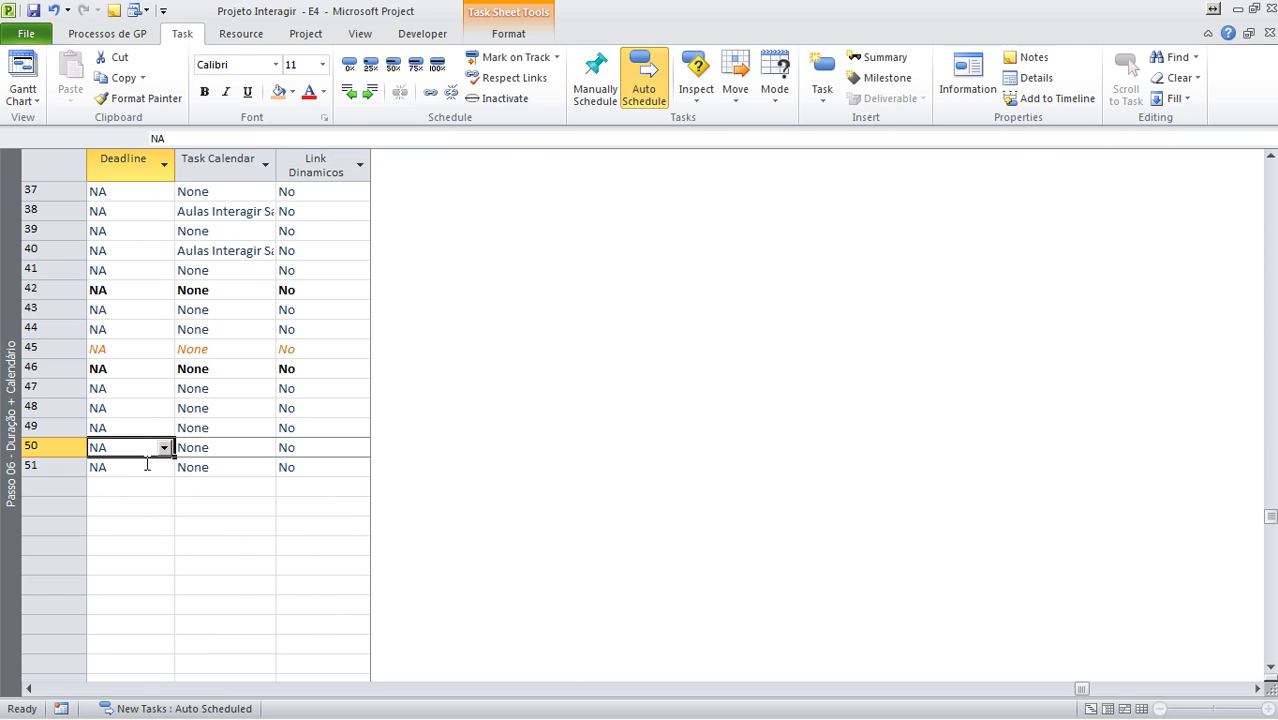
{"action": "key", "text": "Up"}
{"action": "key", "text": "Up"}
{"action": "key", "text": "Up"}
{"action": "key", "text": "Up"}
{"action": "key", "text": "Up"}
{"action": "key", "text": "Up"}
{"action": "key", "text": "Up"}
{"action": "key", "text": "Up"}
{"action": "key", "text": "Up"}
{"action": "key", "text": "Up"}
{"action": "key", "text": "Up"}
{"action": "key", "text": "Up"}
{"action": "key", "text": "Up"}
{"action": "key", "text": "Up"}
{"action": "key", "text": "Up"}
{"action": "key", "text": "Up"}
{"action": "key", "text": "Up"}
{"action": "key", "text": "Up"}
{"action": "key", "text": "Up"}
{"action": "key", "text": "Up"}
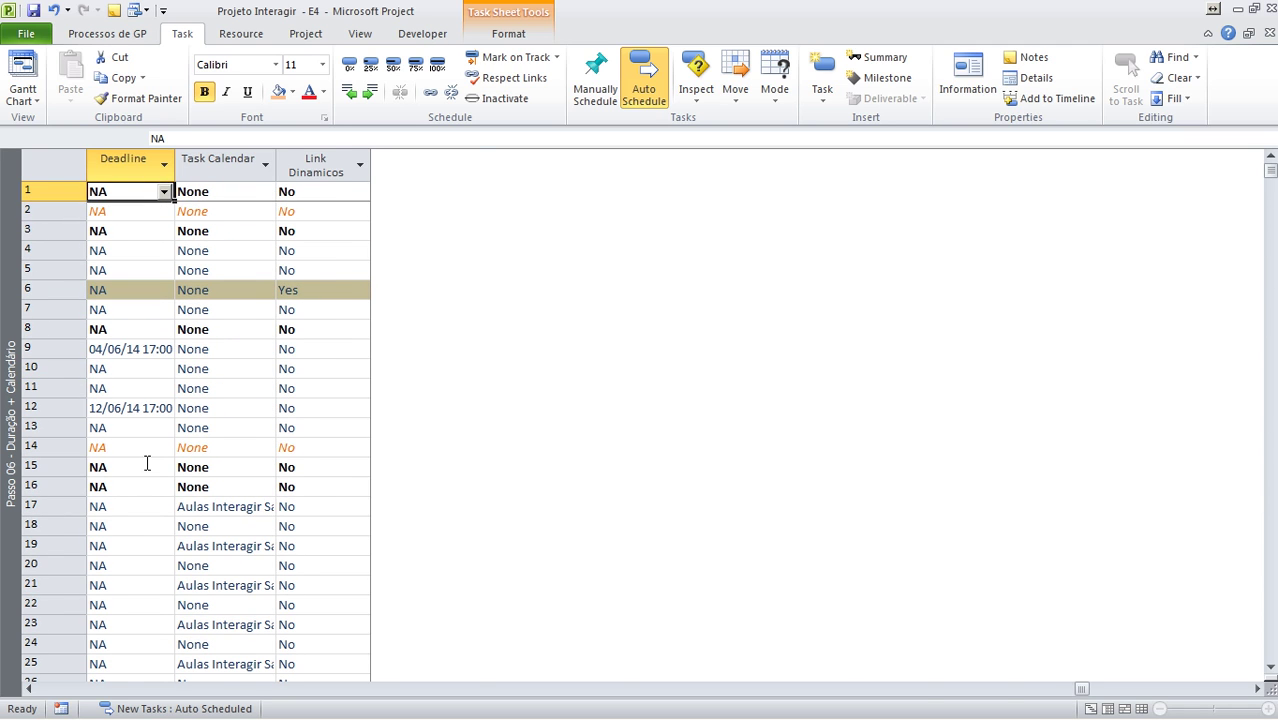
Hide the Recursos, Start, Finish and Tipo de Restrição columns in the Passo 06 - Duração + Calendário table.
{"action": "key", "text": "Left"}
{"action": "key", "text": "Left"}
{"action": "key", "text": "Left"}
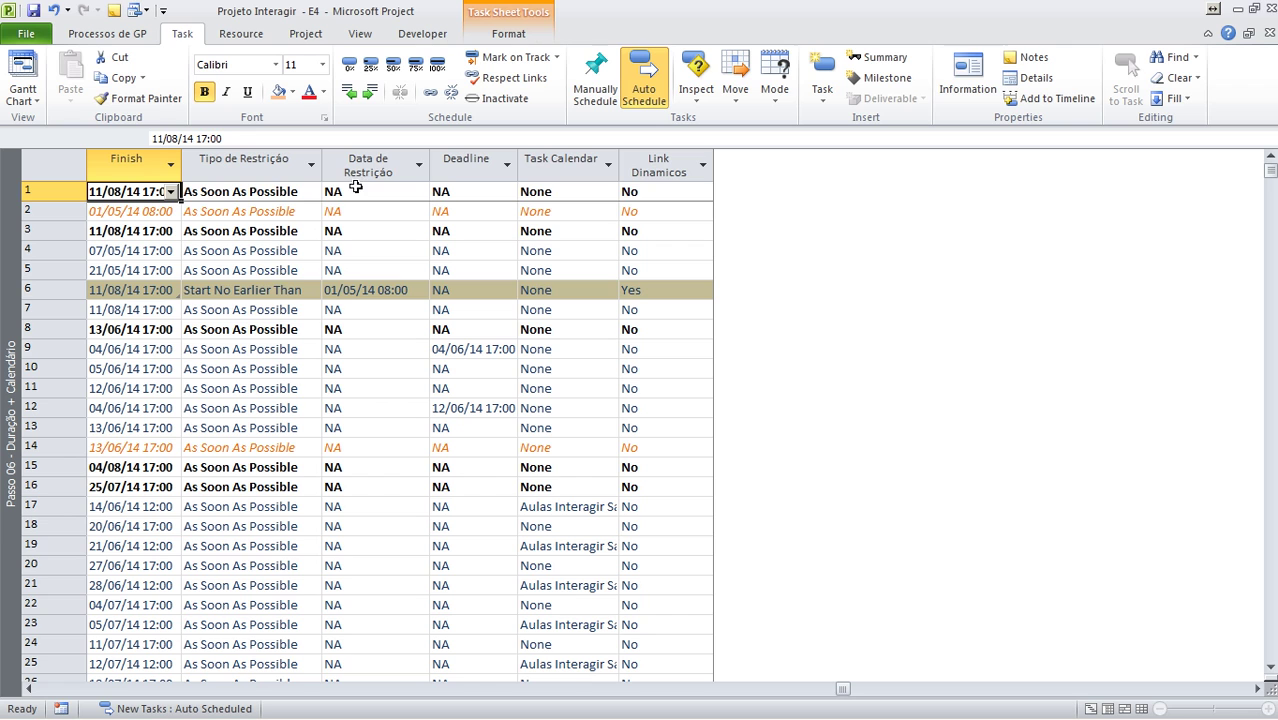
{"action": "left_click", "coordinate": [296, 163]}
{"action": "left_click_drag", "start_coordinate": [296, 170], "coordinate": [296, 162]}
{"action": "key", "text": "Delete"}
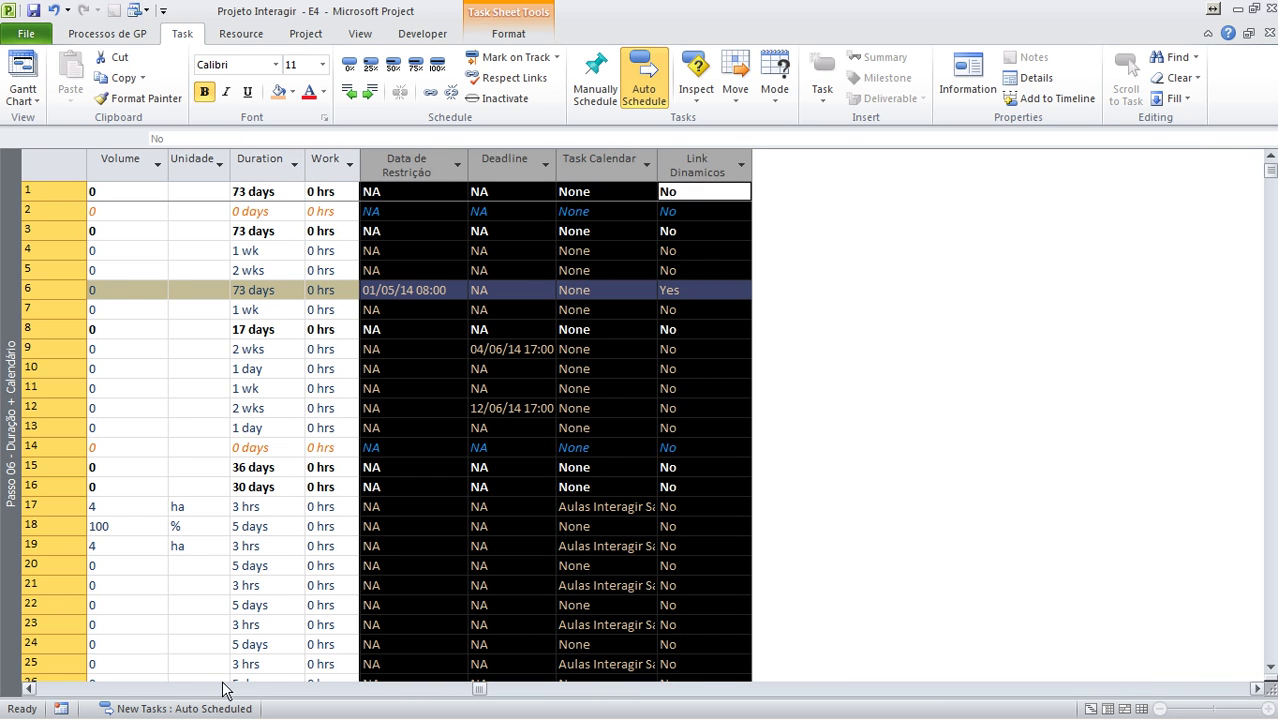
{"action": "left_click", "coordinate": [223, 682]}
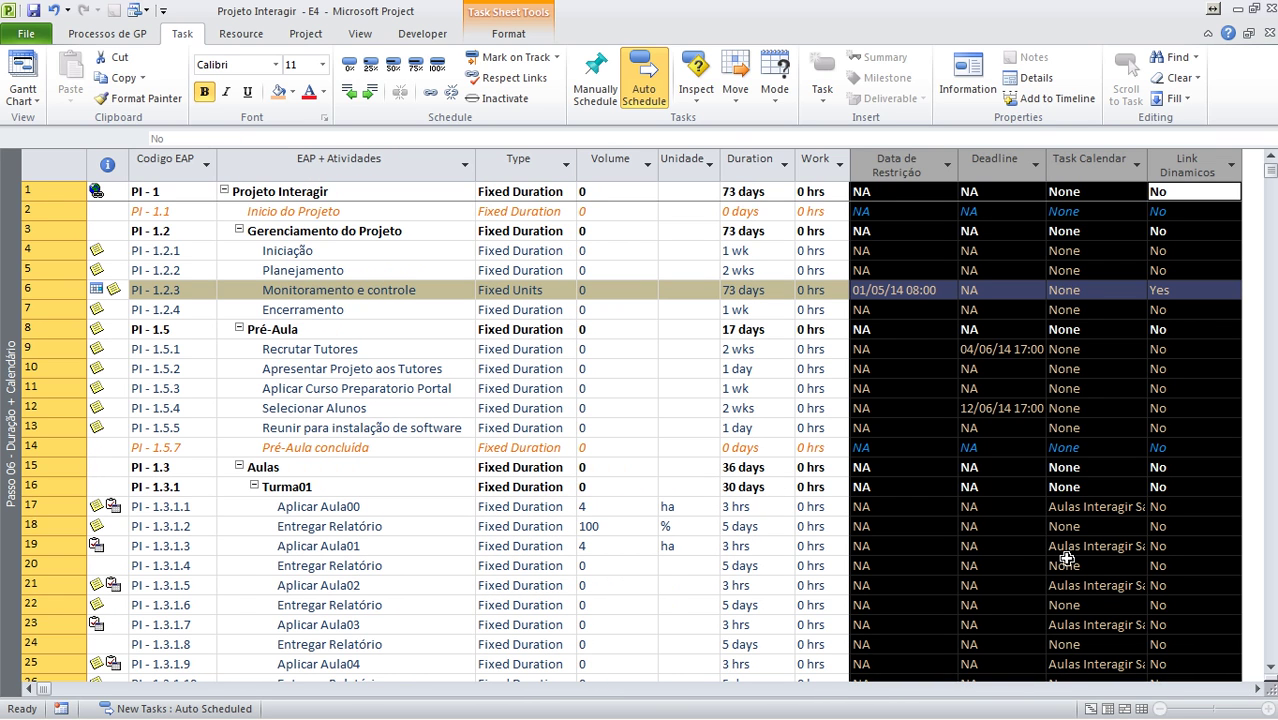
Examine the Task Calendar of Aplicar Aula00, the constraint date and Deadline of Selecionar Alunos, and the Deadline of Recrutar Tutores.
{"action": "left_click", "coordinate": [1095, 506]}
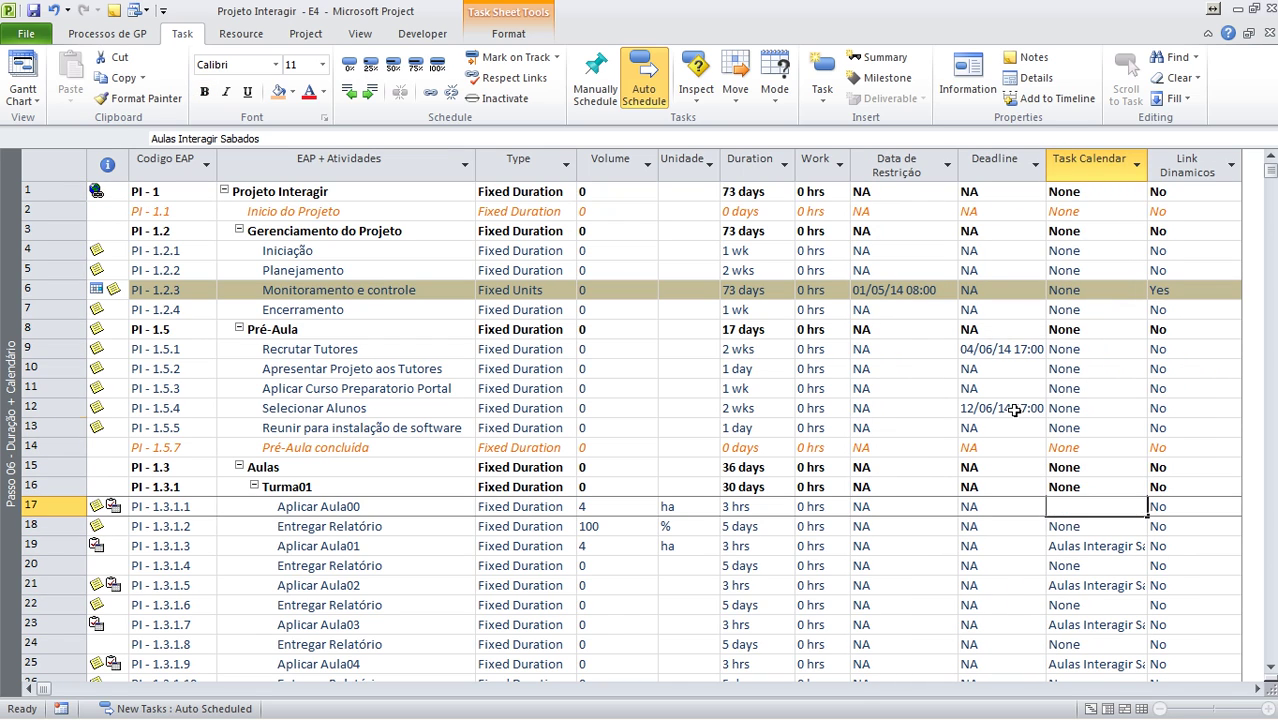
{"action": "left_click", "coordinate": [1015, 409]}
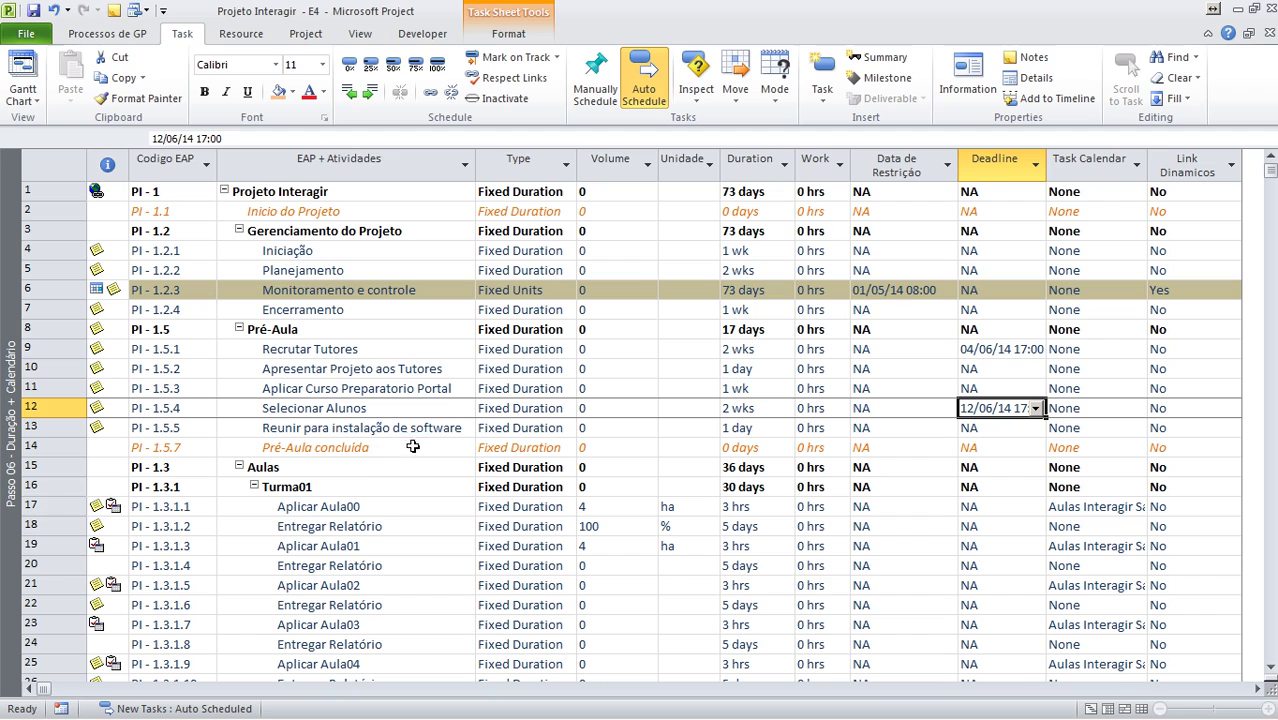
{"action": "left_click", "coordinate": [899, 409]}
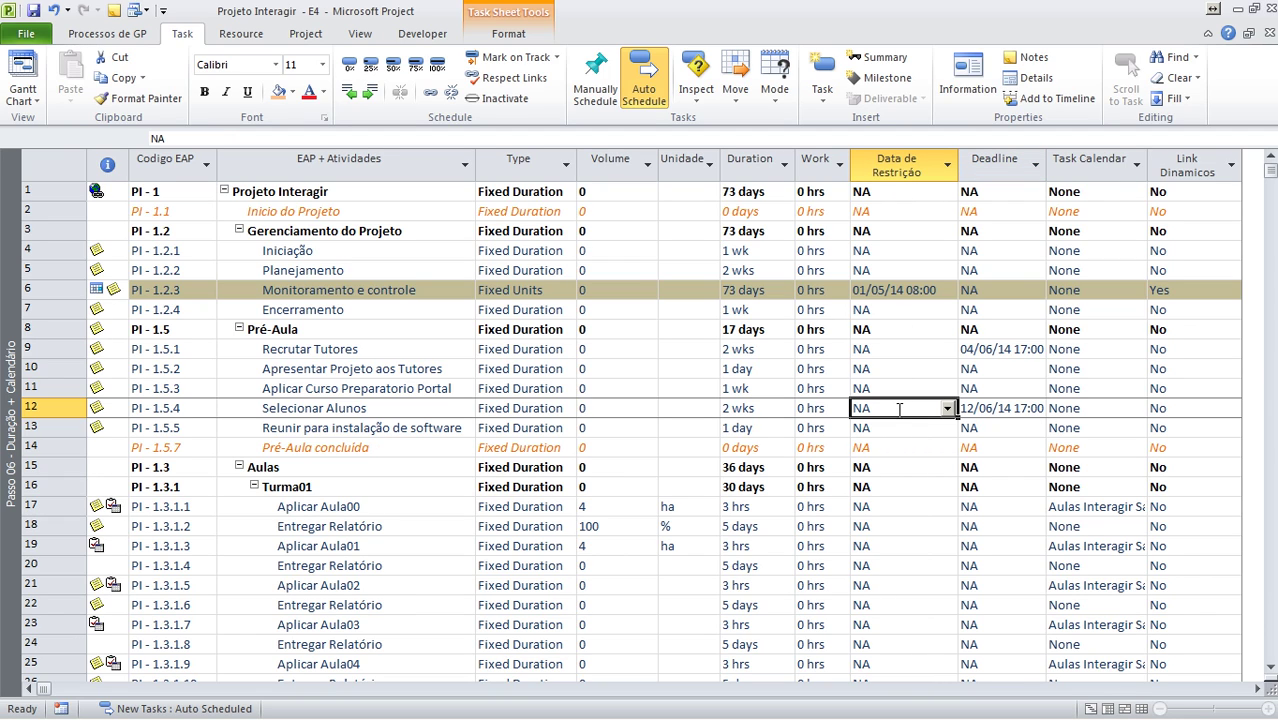
{"action": "left_click", "coordinate": [1010, 408]}
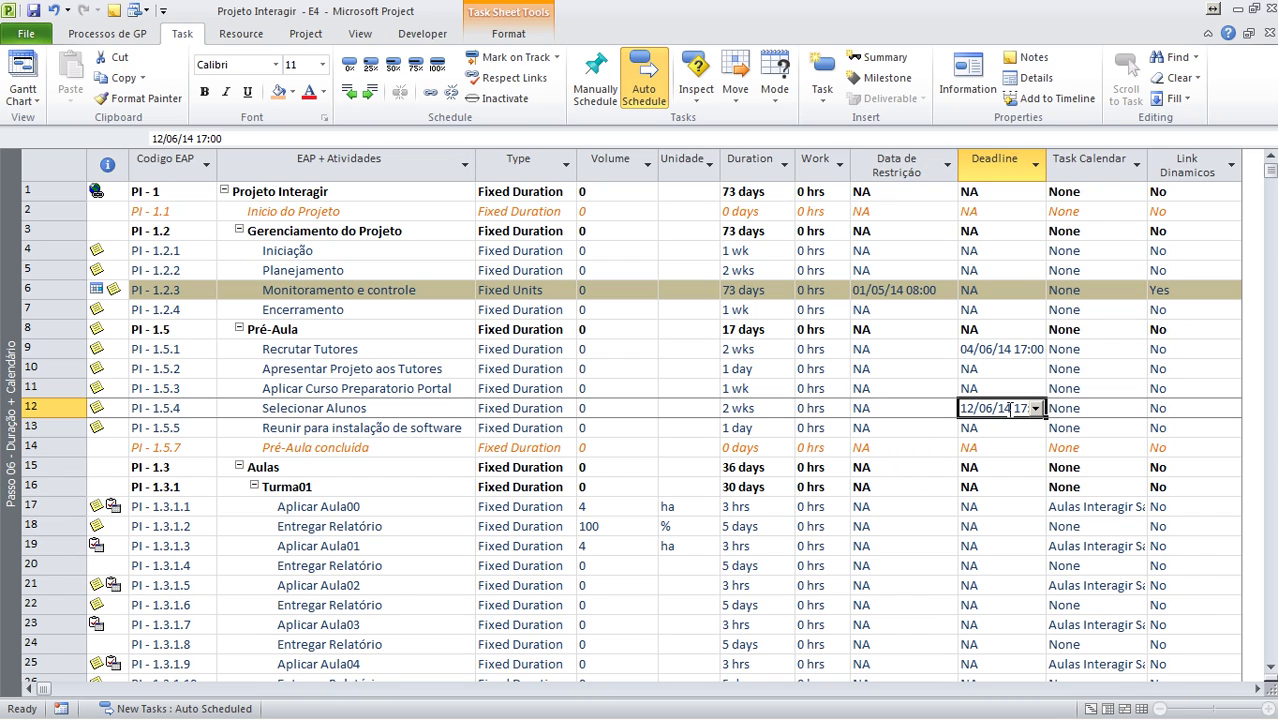
{"action": "left_click", "coordinate": [884, 412]}
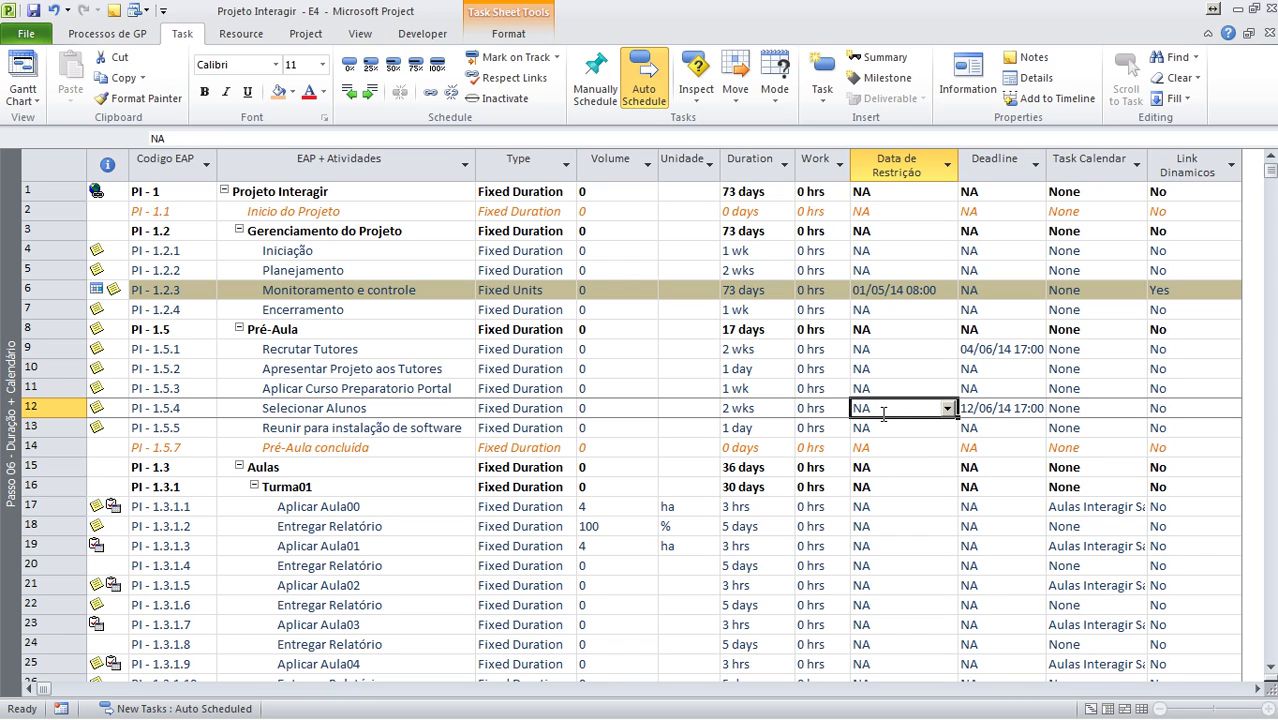
{"action": "left_click", "coordinate": [988, 410]}
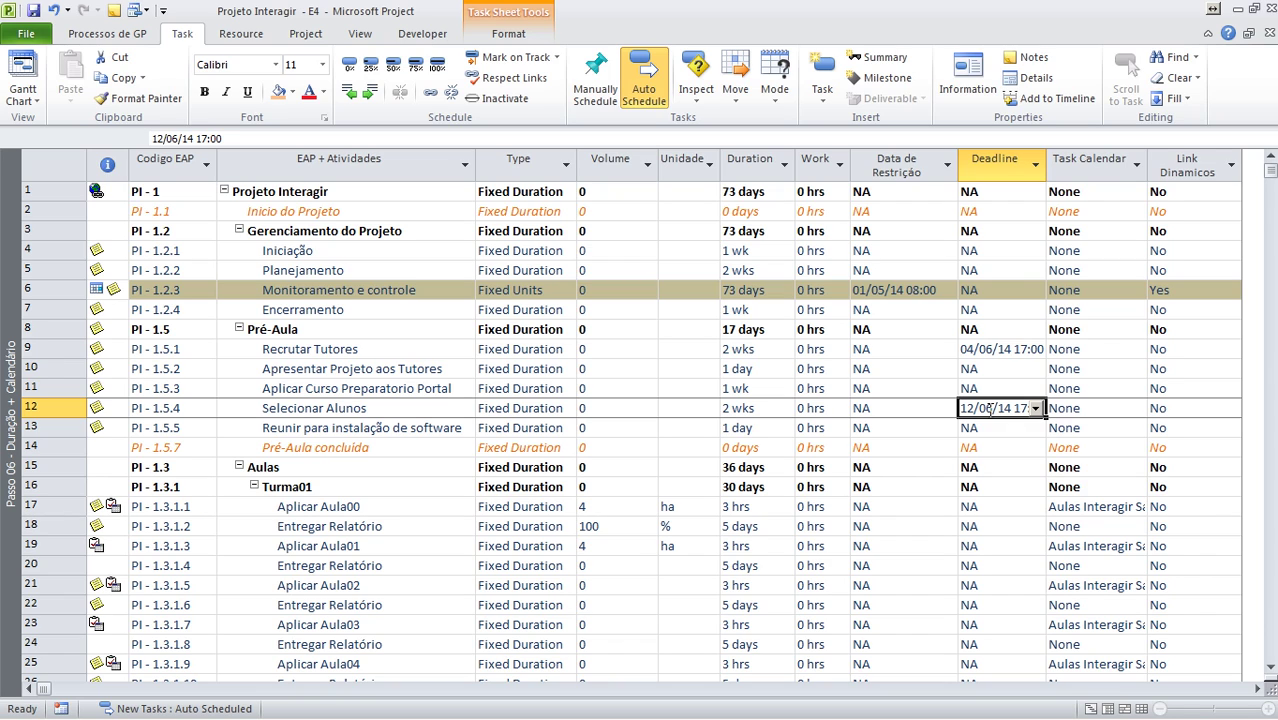
{"action": "left_click", "coordinate": [1012, 349]}
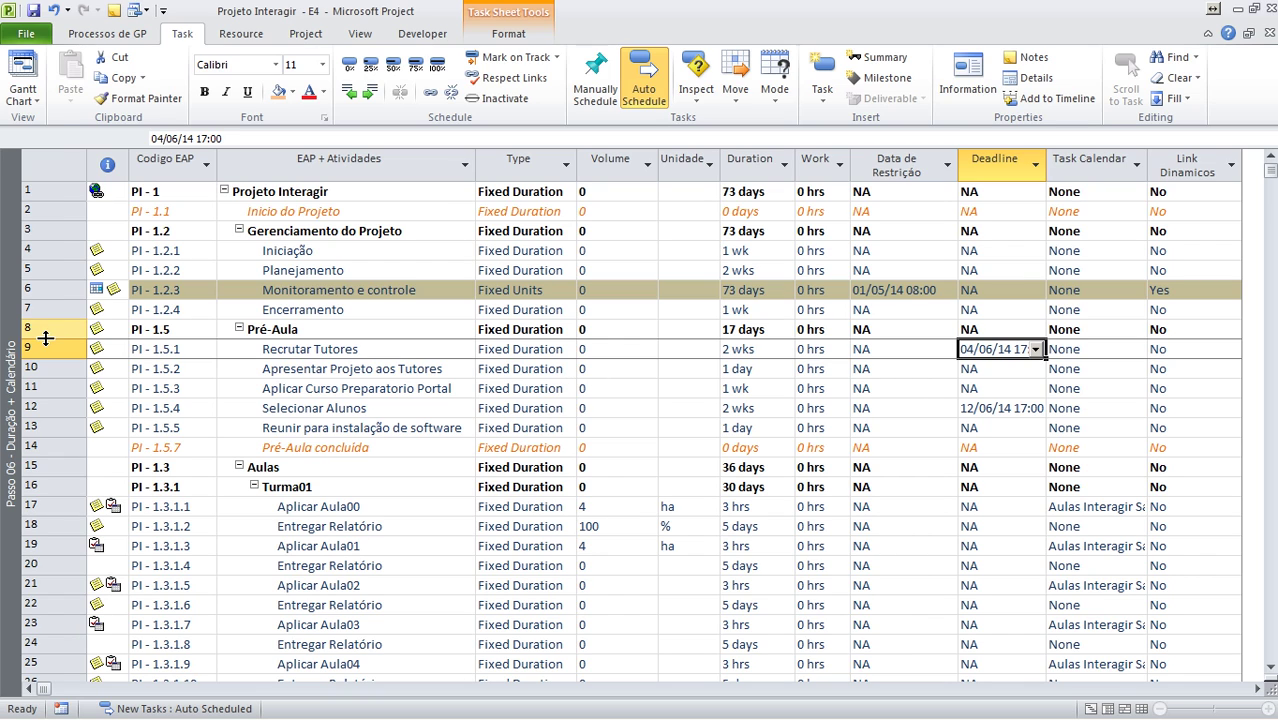
Show the schedule in the Gantt Chart view and zoom the timescale to the entire project.
{"action": "right_click", "coordinate": [12, 350]}
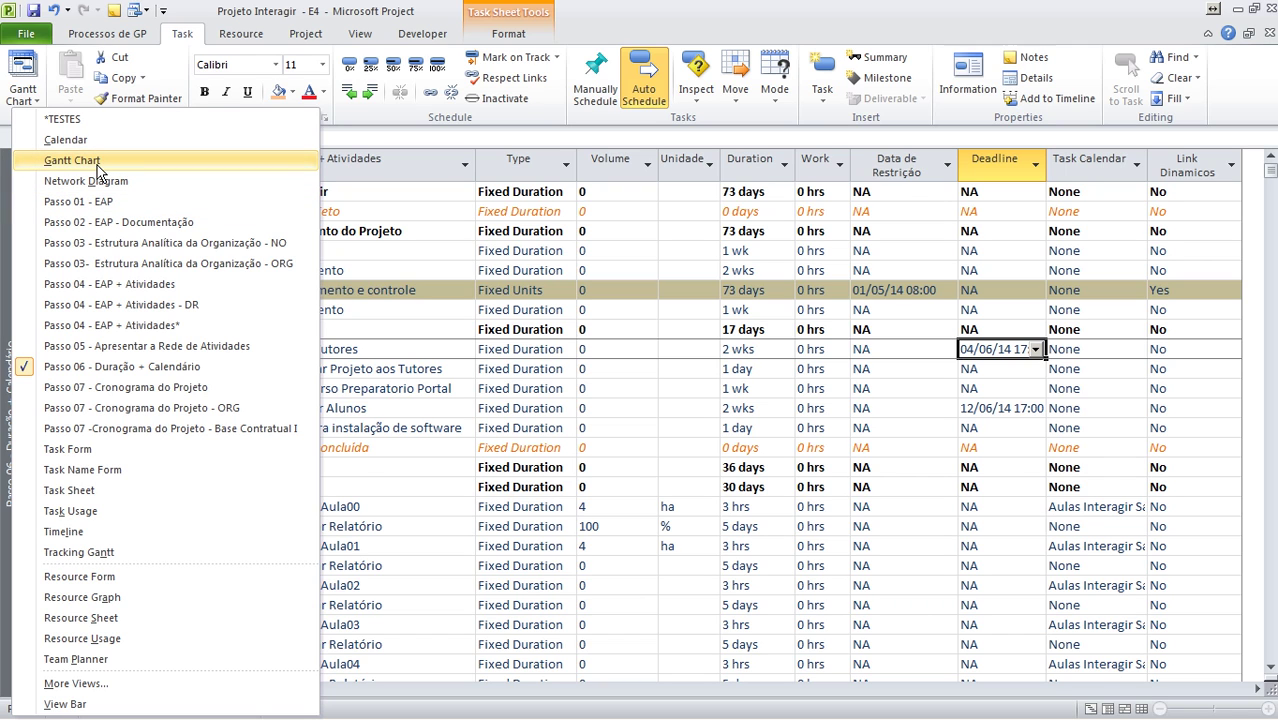
{"action": "left_click", "coordinate": [72, 160]}
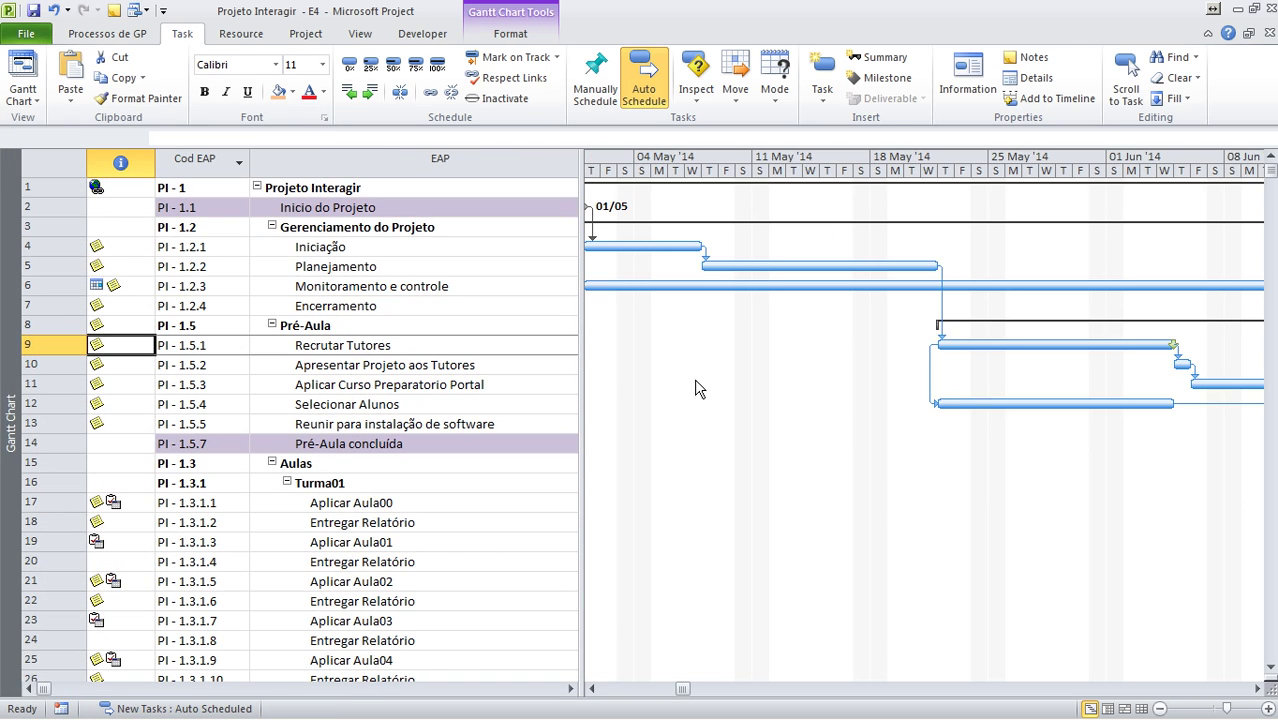
{"action": "right_click", "coordinate": [835, 159]}
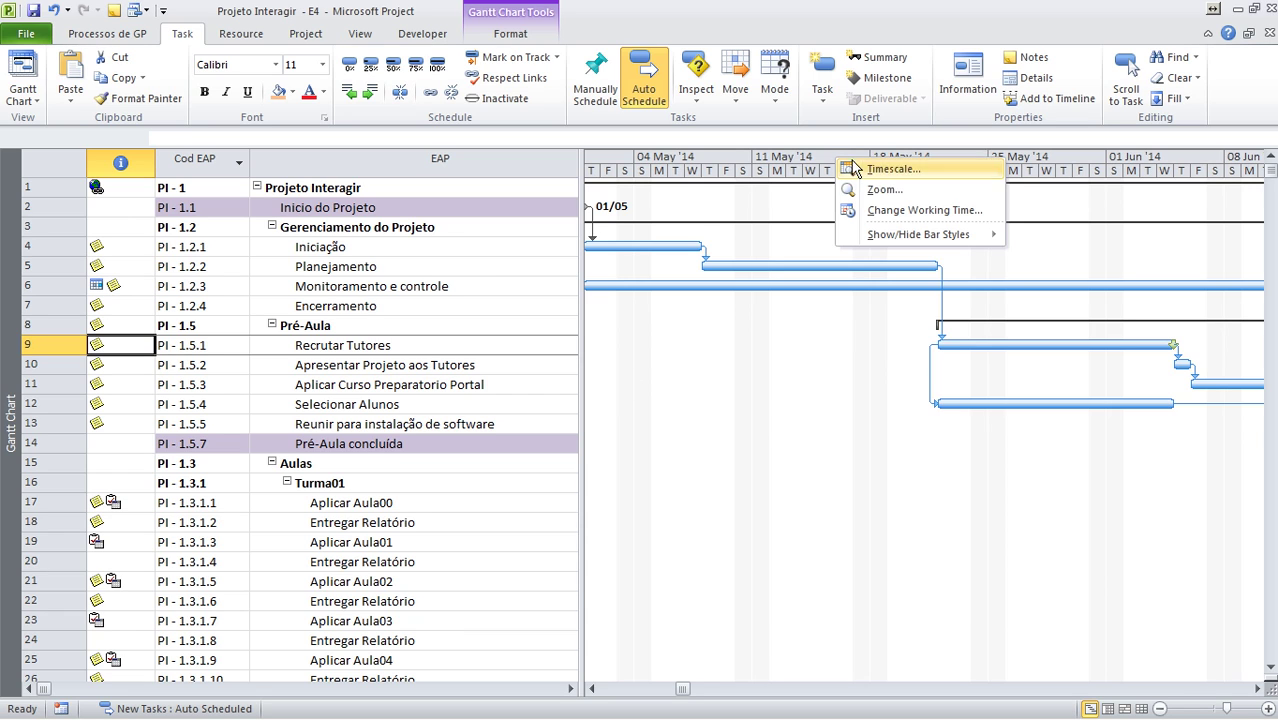
{"action": "left_click", "coordinate": [871, 189]}
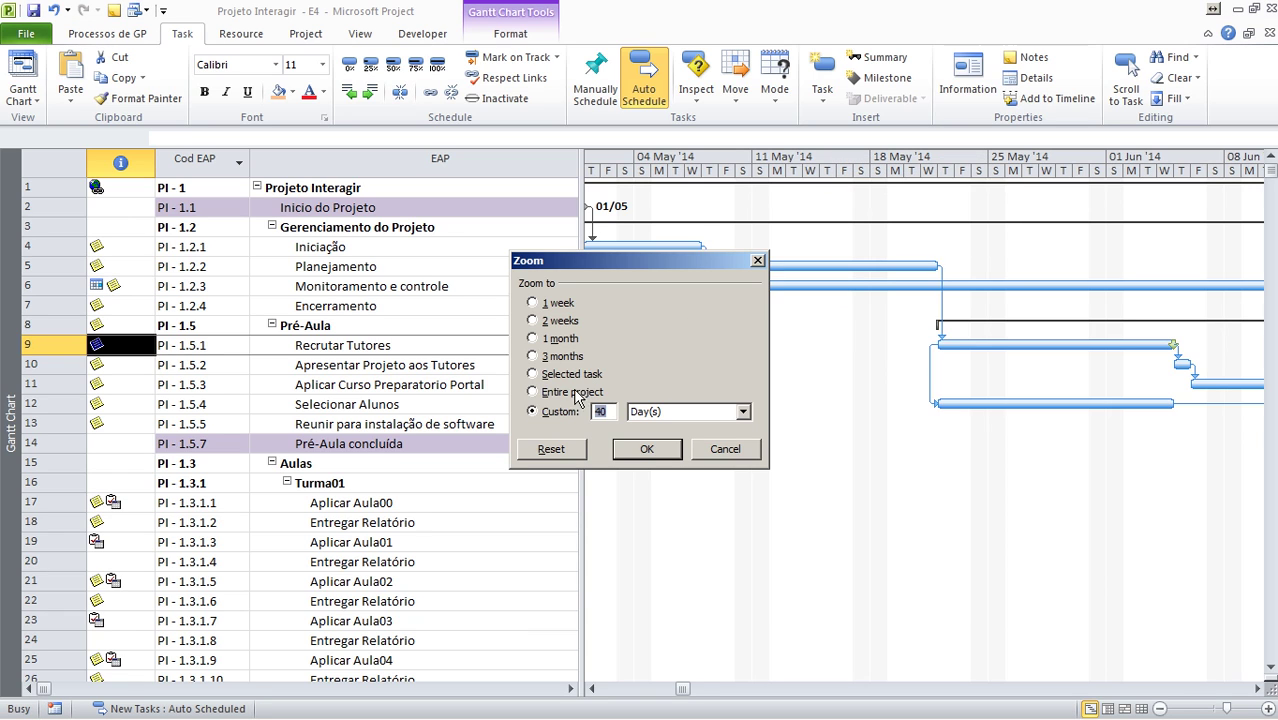
{"action": "left_click", "coordinate": [576, 392]}
{"action": "left_click", "coordinate": [646, 450]}
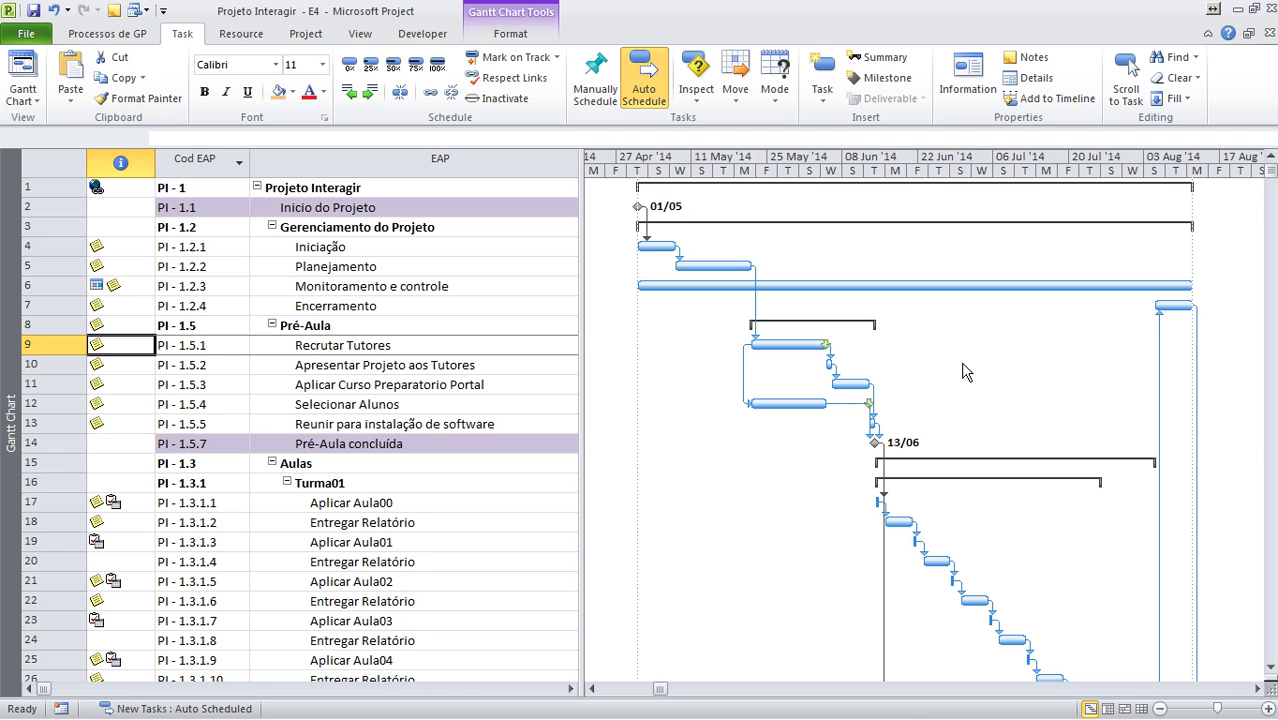
Switch to Paint and paste the captured Gantt Chart screenshot aligned over the whole canvas.
{"action": "key", "text": "alt+Tab"}
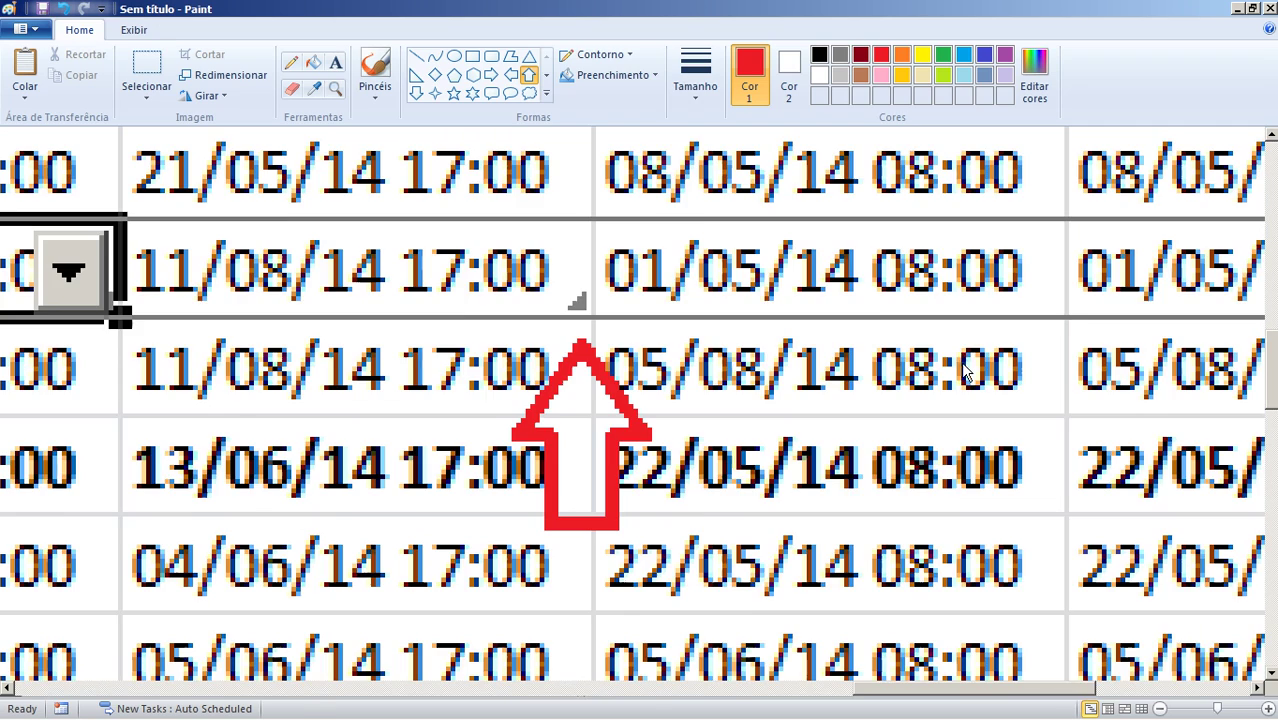
{"action": "key", "text": "ctrl+v"}
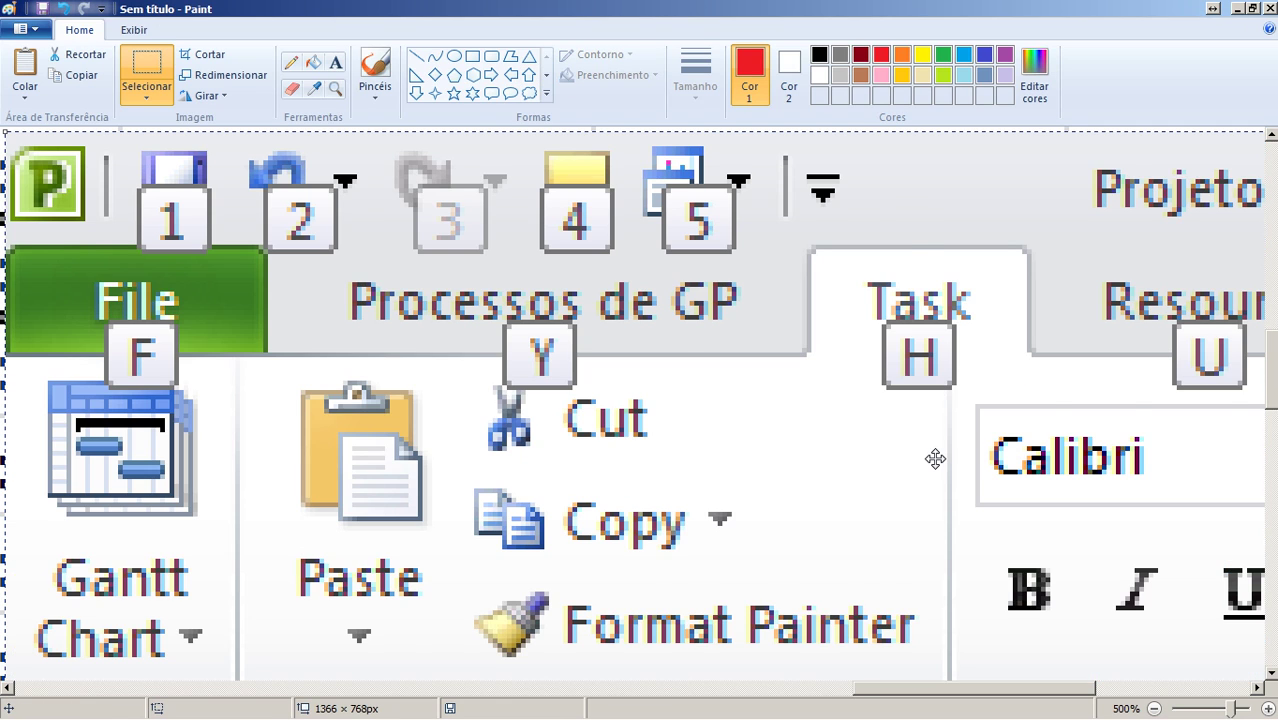
{"action": "scroll", "coordinate": [935, 458], "scroll_direction": "down", "scroll_amount": 4}
{"action": "scroll", "coordinate": [935, 458], "scroll_direction": "up", "scroll_amount": 2}
{"action": "scroll", "coordinate": [934, 457], "scroll_direction": "down", "scroll_amount": 3}
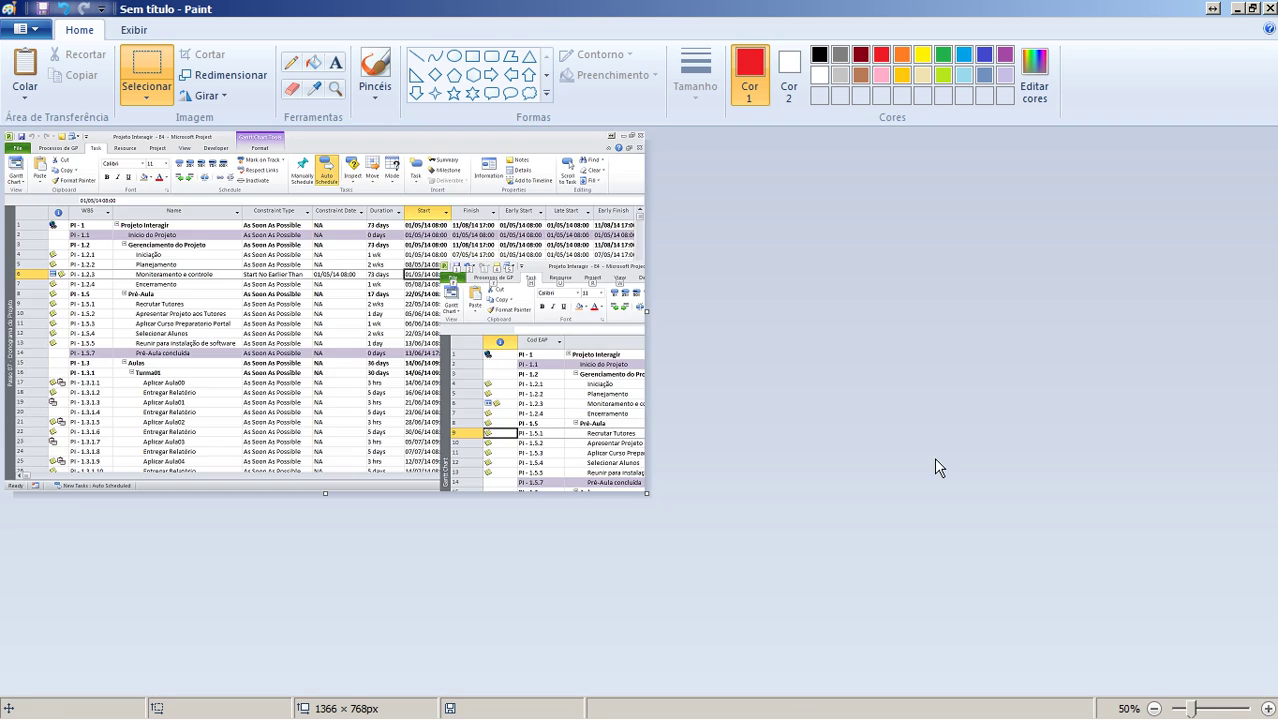
{"action": "scroll", "coordinate": [653, 345], "scroll_direction": "up", "scroll_amount": 2}
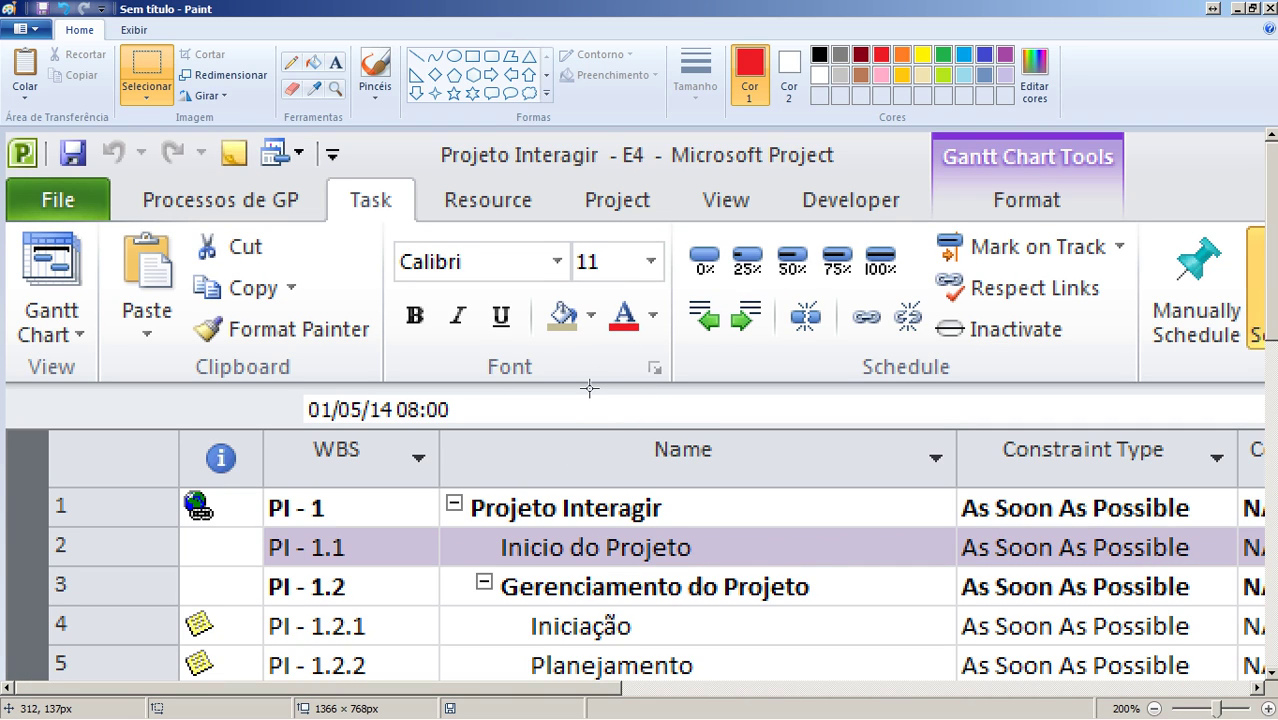
{"action": "key", "text": "alt"}
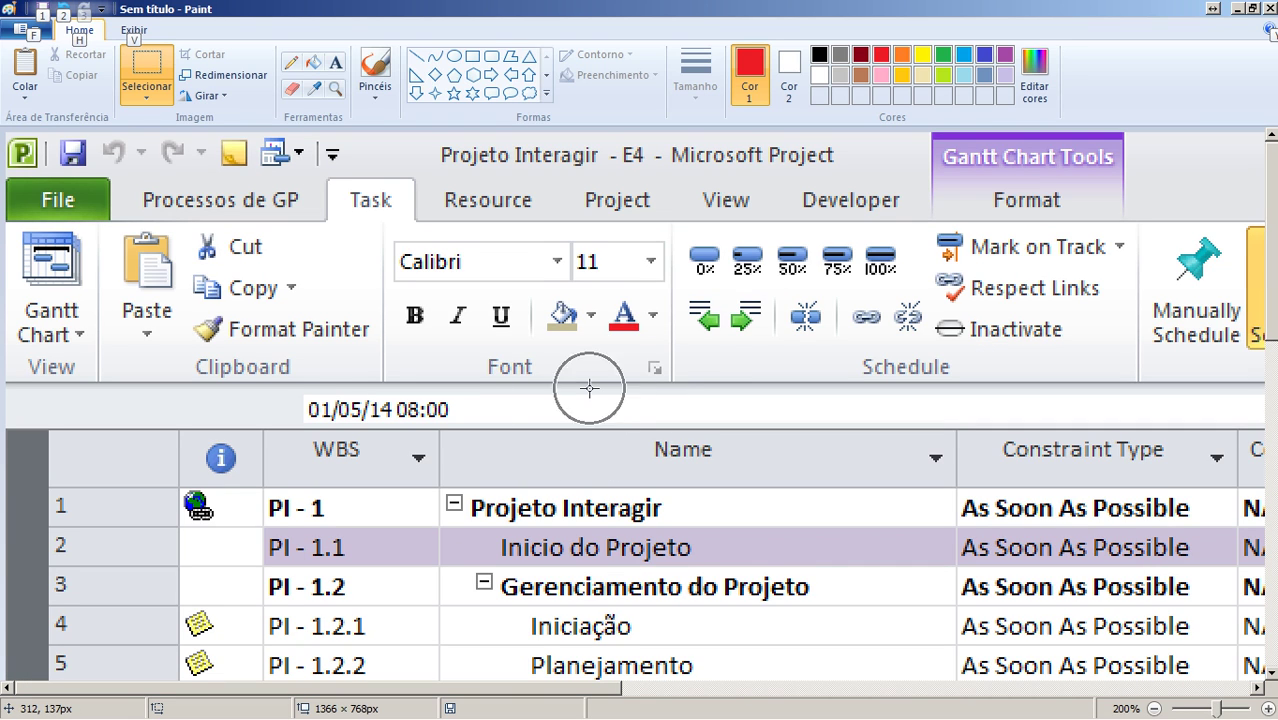
{"action": "left_click", "coordinate": [589, 388]}
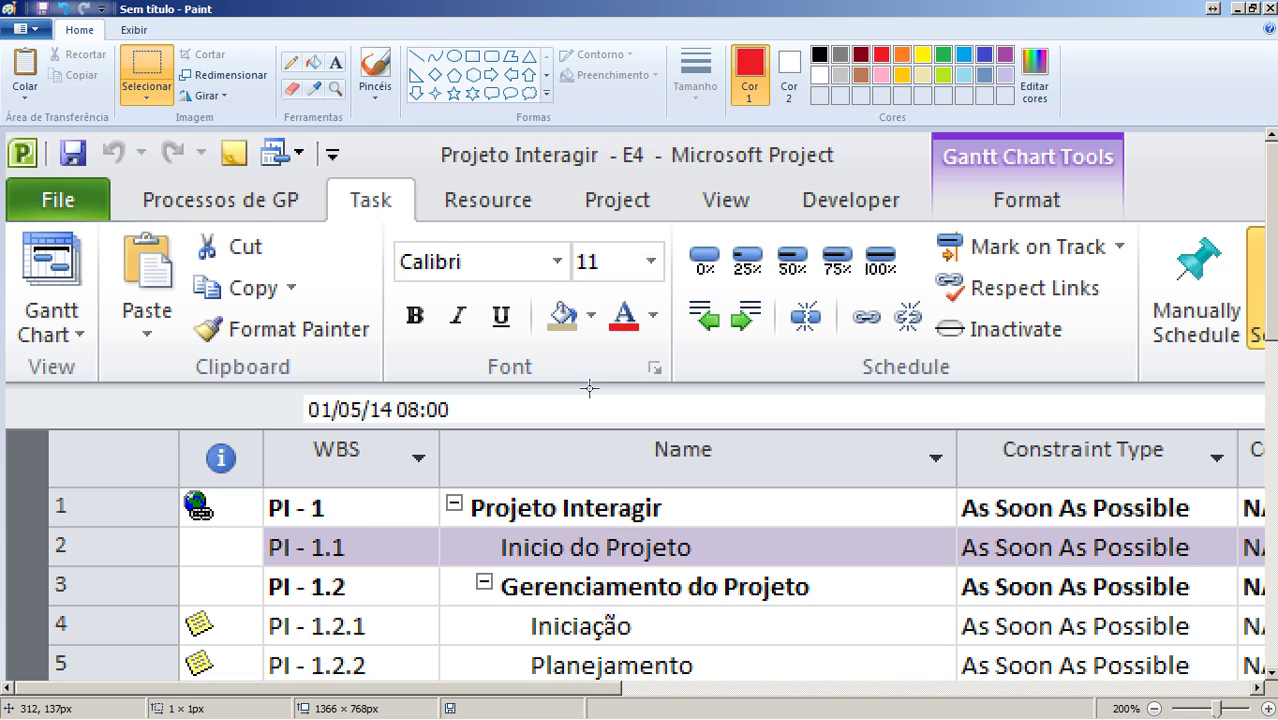
{"action": "key", "text": "ctrl+v"}
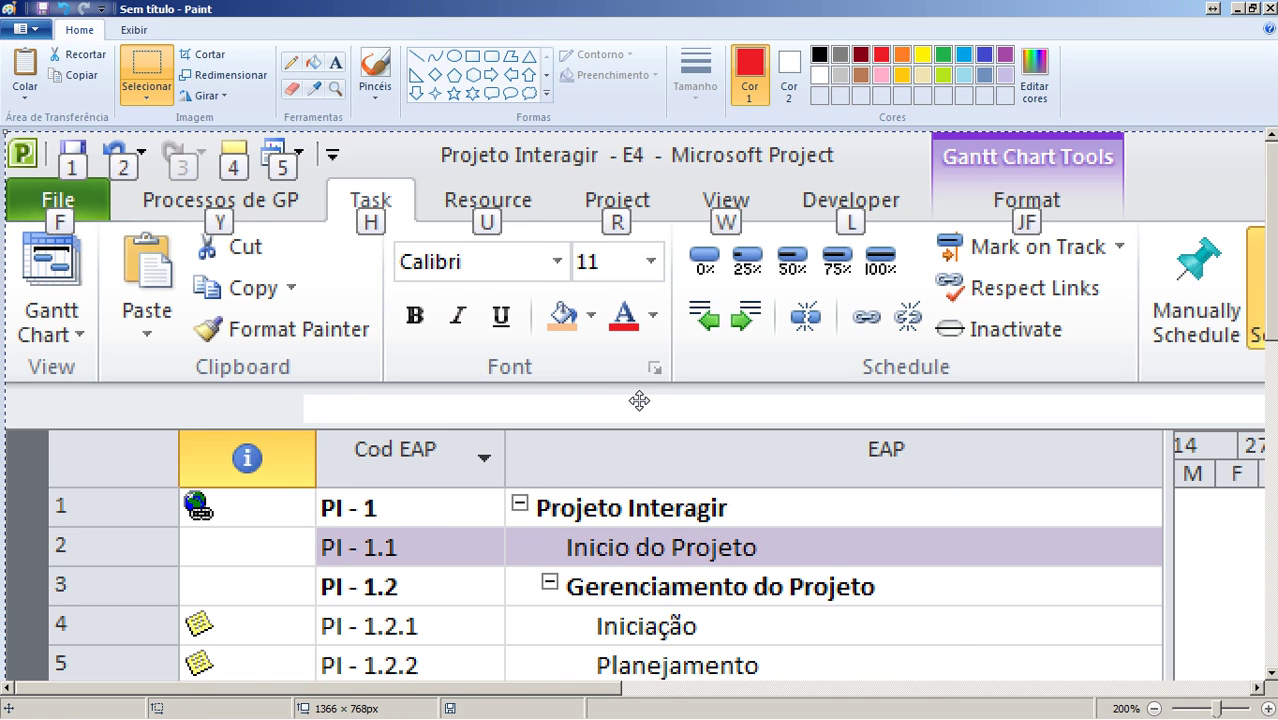
{"action": "scroll", "coordinate": [639, 400], "scroll_direction": "down", "scroll_amount": 1}
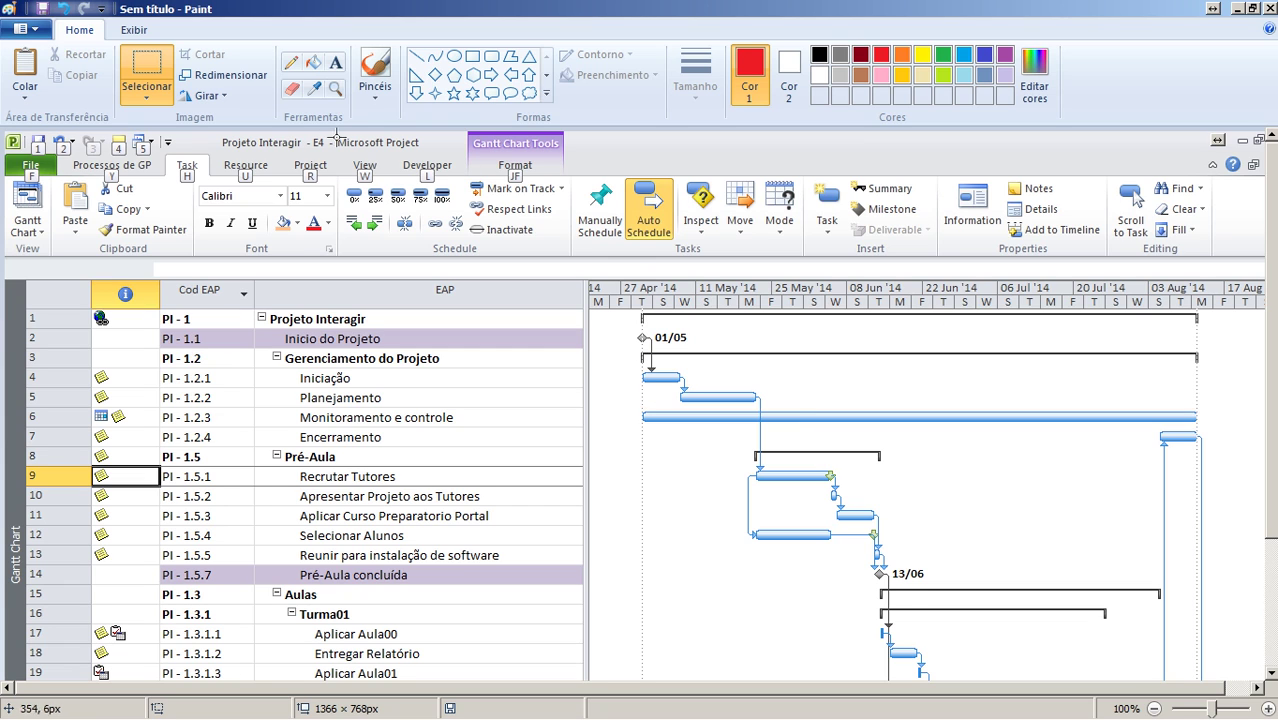
Draw red left-pointing block arrows, about 41 × 21 px and 45 × 25 px, beside the deadline markers of Recrutar Tutores and Selecionar Alunos.
{"action": "left_click", "coordinate": [336, 88]}
{"action": "left_click", "coordinate": [866, 553]}
{"action": "left_click", "coordinate": [633, 362]}
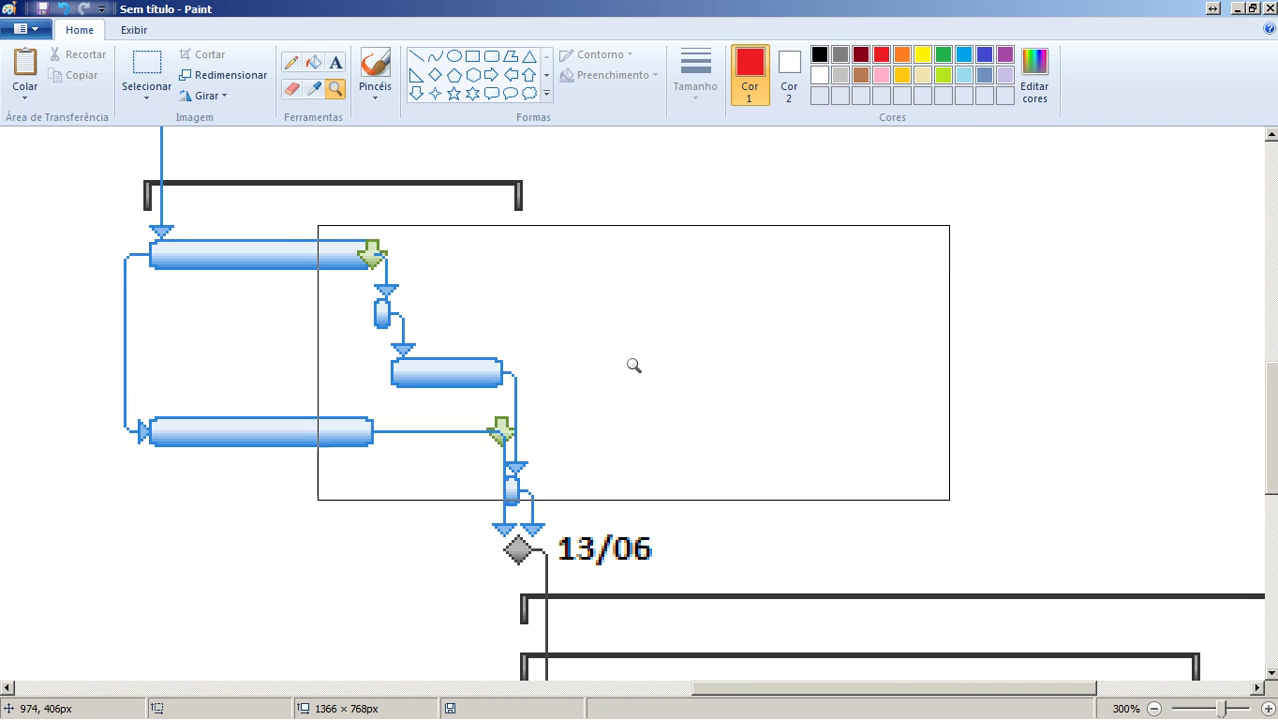
{"action": "left_click", "coordinate": [455, 383]}
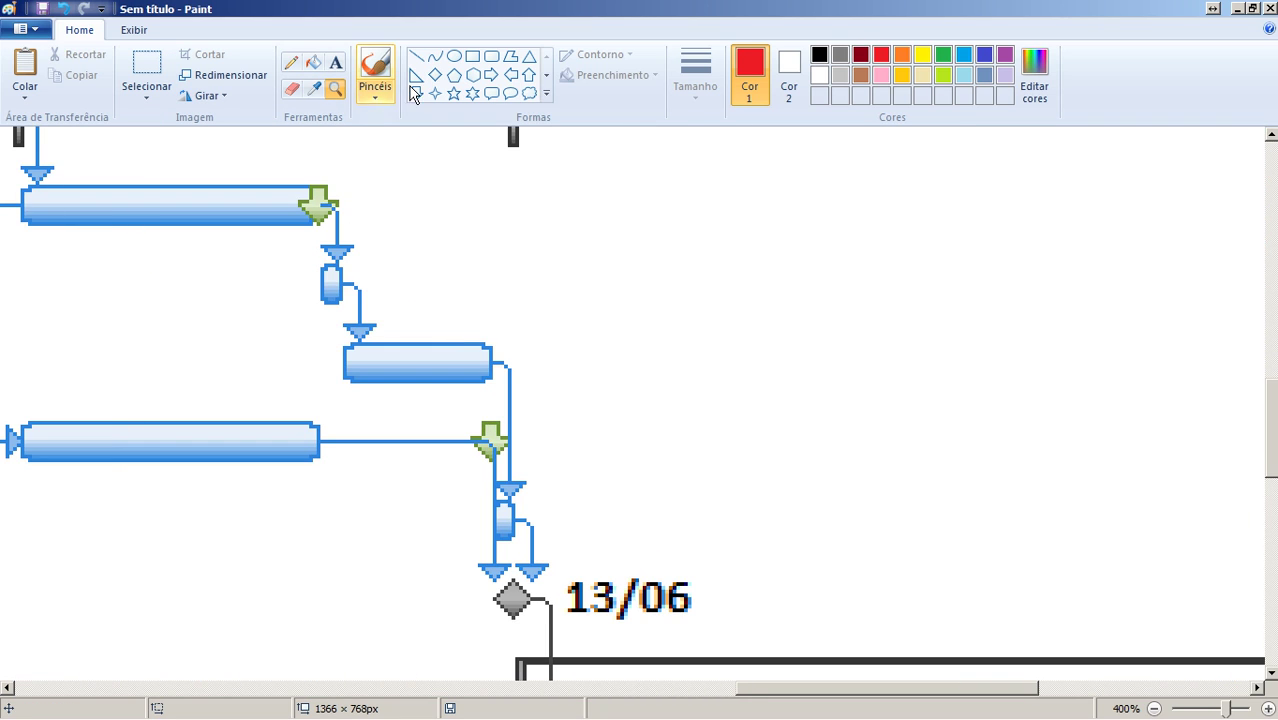
{"action": "left_click", "coordinate": [510, 74]}
{"action": "left_click_drag", "start_coordinate": [364, 166], "coordinate": [516, 241]}
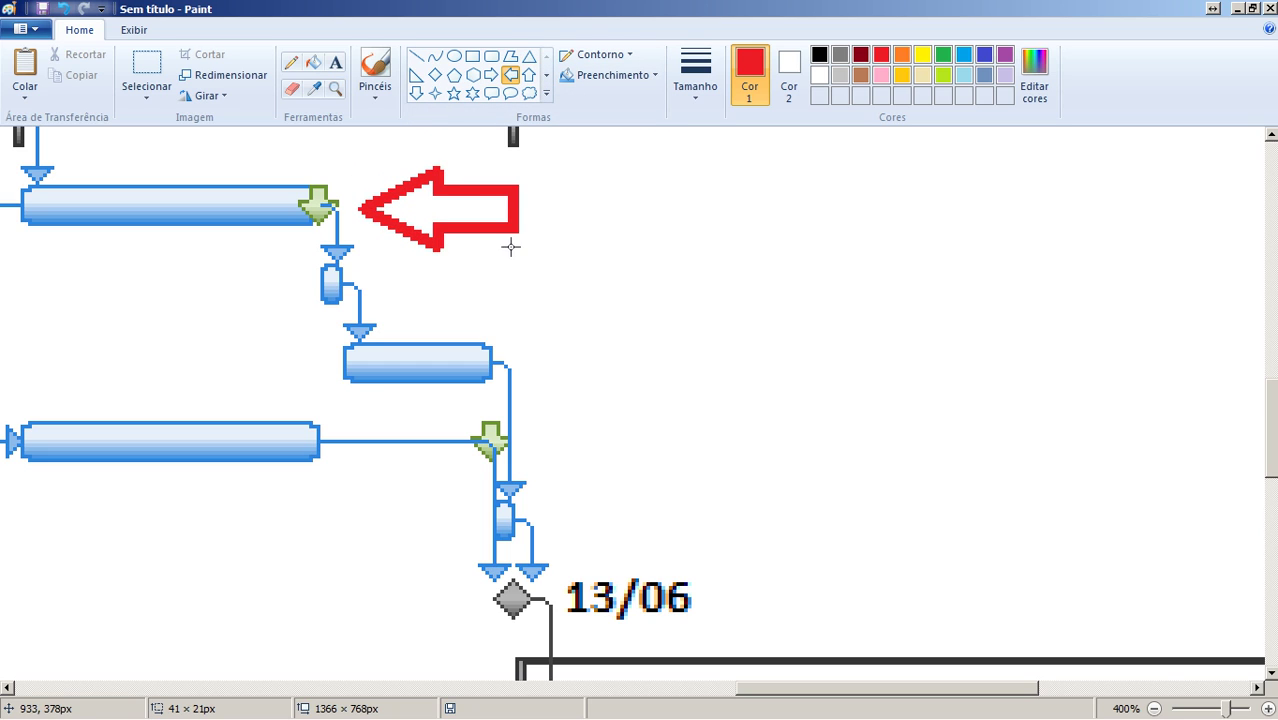
{"action": "left_click_drag", "start_coordinate": [555, 402], "coordinate": [722, 492]}
{"action": "left_click_drag", "start_coordinate": [674, 457], "coordinate": [678, 453]}
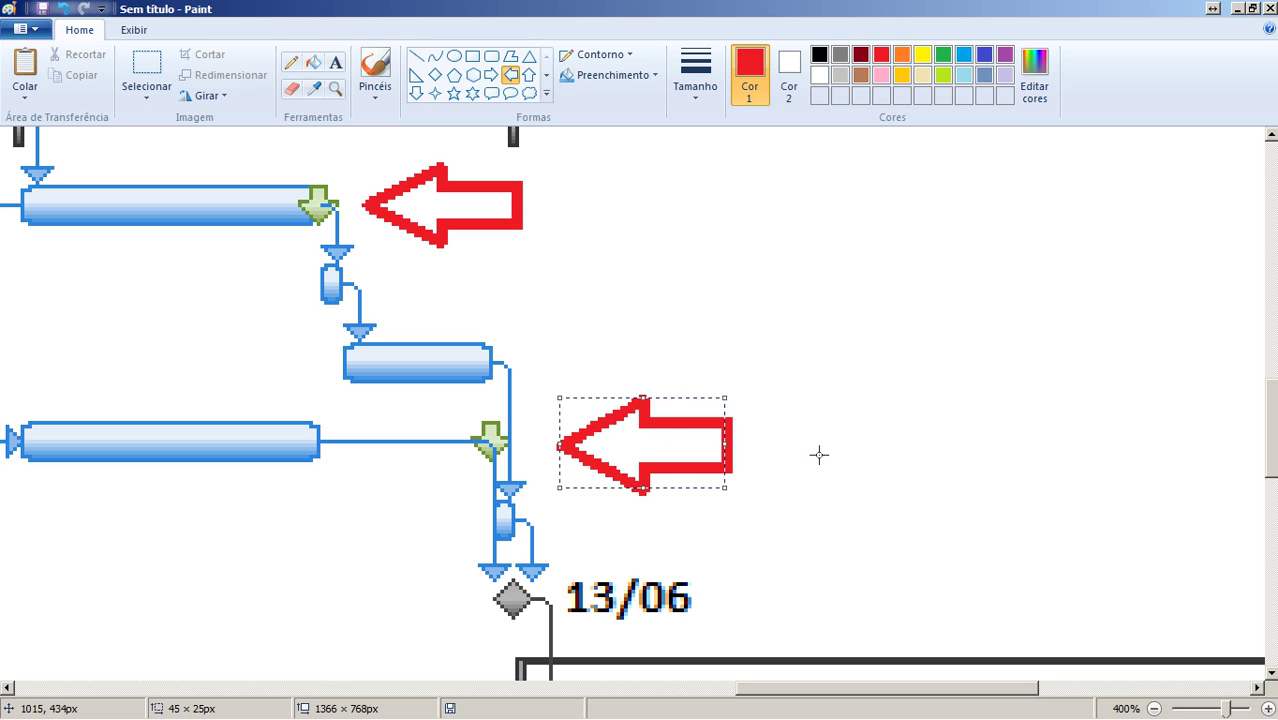
Shift the Selecionar Alunos bar right until it reaches its green deadline marker, and undo the move.
{"action": "left_click", "coordinate": [141, 70]}
{"action": "left_click_drag", "start_coordinate": [17, 407], "coordinate": [326, 471]}
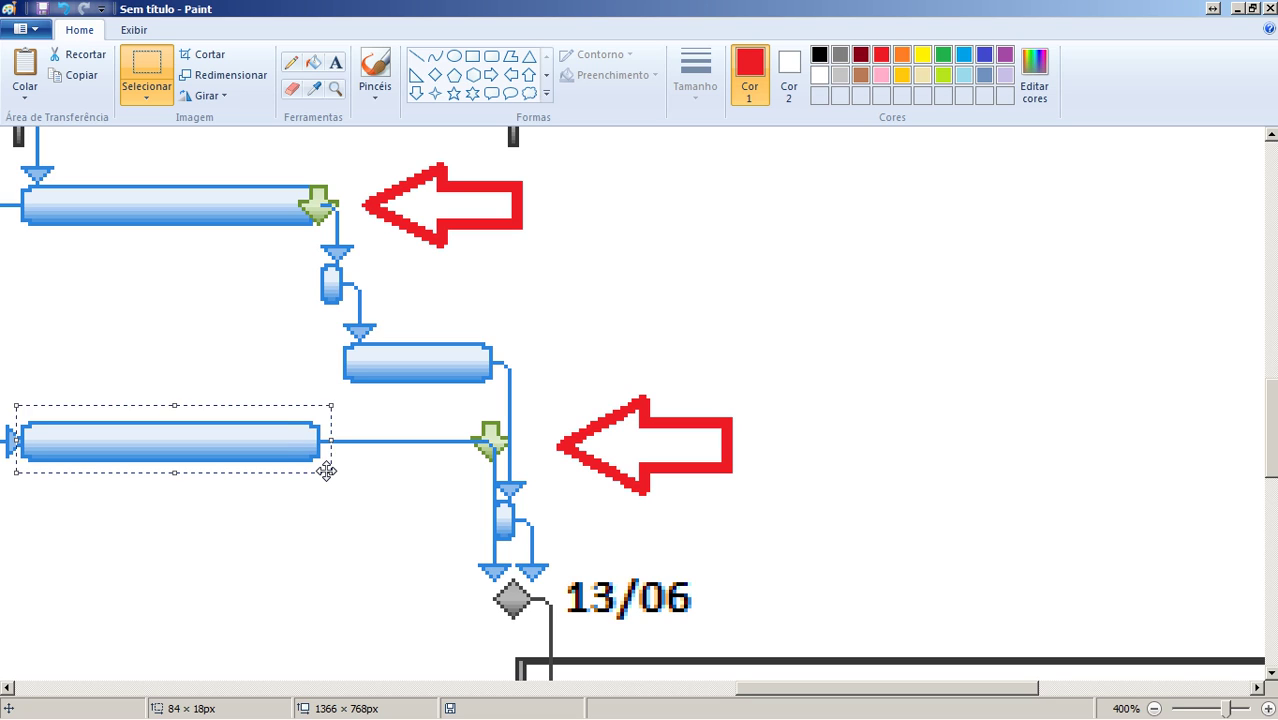
{"action": "key", "text": "Right"}
{"action": "key", "text": "Right"}
{"action": "key", "text": "Right"}
{"action": "key", "text": "Right"}
{"action": "key", "text": "Right"}
{"action": "key", "text": "Right"}
{"action": "key", "text": "Right"}
{"action": "key", "text": "Right"}
{"action": "key", "text": "Right"}
{"action": "key", "text": "Right"}
{"action": "key", "text": "Right"}
{"action": "key", "text": "Right"}
{"action": "key", "text": "Right"}
{"action": "key", "text": "Right"}
{"action": "key", "text": "Right"}
{"action": "key", "text": "Right"}
{"action": "key", "text": "Right"}
{"action": "key", "text": "Right"}
{"action": "key", "text": "Right"}
{"action": "key", "text": "Right"}
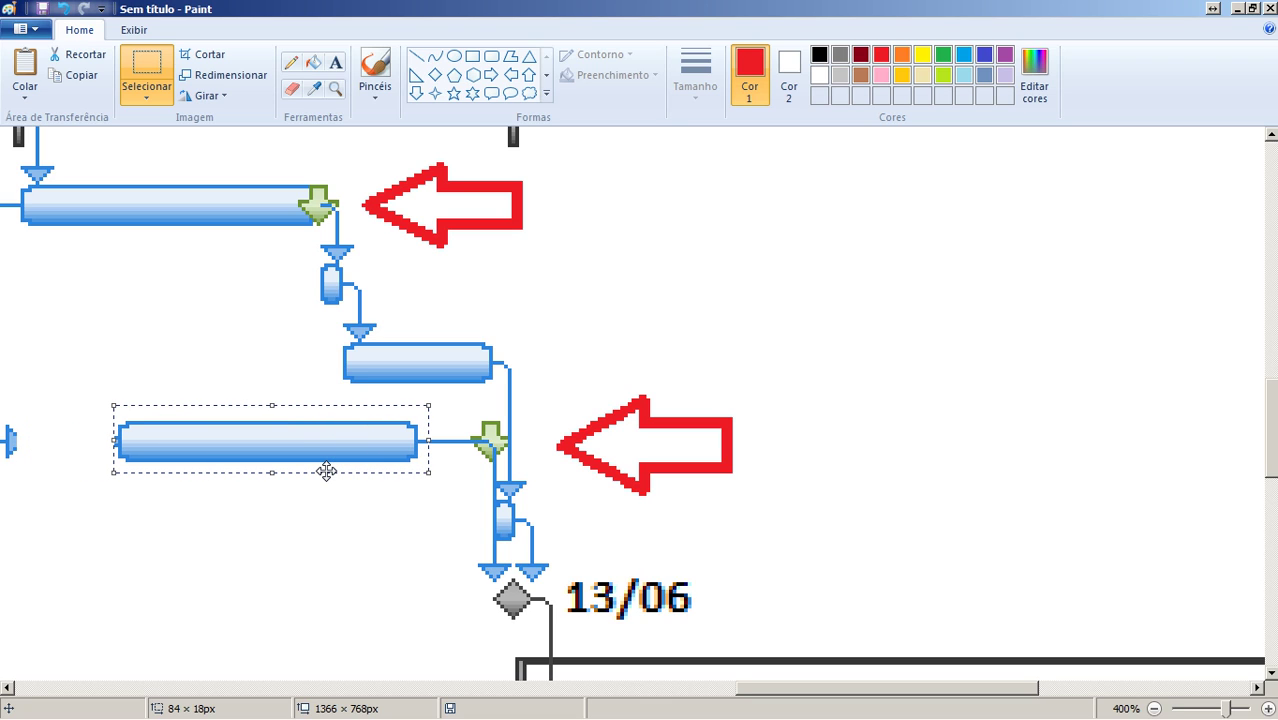
{"action": "key", "text": "Right"}
{"action": "key", "text": "Right"}
{"action": "key", "text": "Right"}
{"action": "key", "text": "Right"}
{"action": "key", "text": "Right"}
{"action": "key", "text": "Right"}
{"action": "key", "text": "Right"}
{"action": "key", "text": "Right"}
{"action": "key", "text": "Right"}
{"action": "key", "text": "Right"}
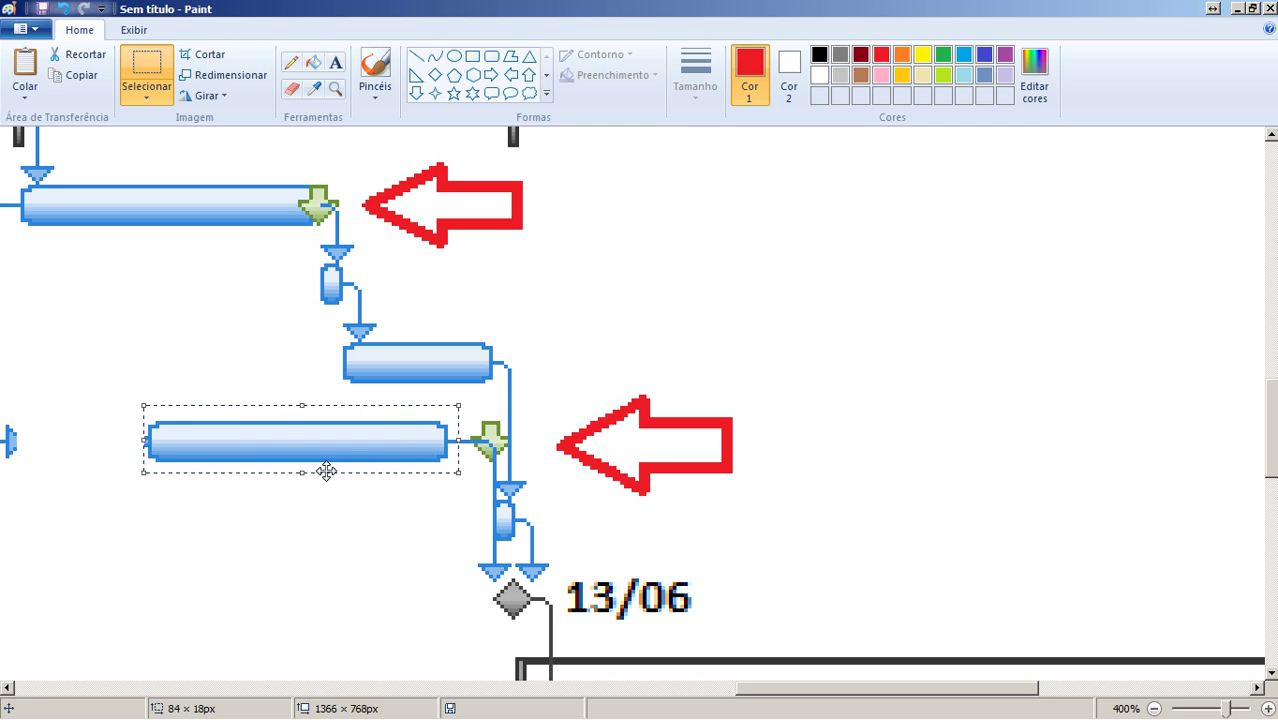
{"action": "key", "text": "Right"}
{"action": "key", "text": "Right"}
{"action": "key", "text": "Right"}
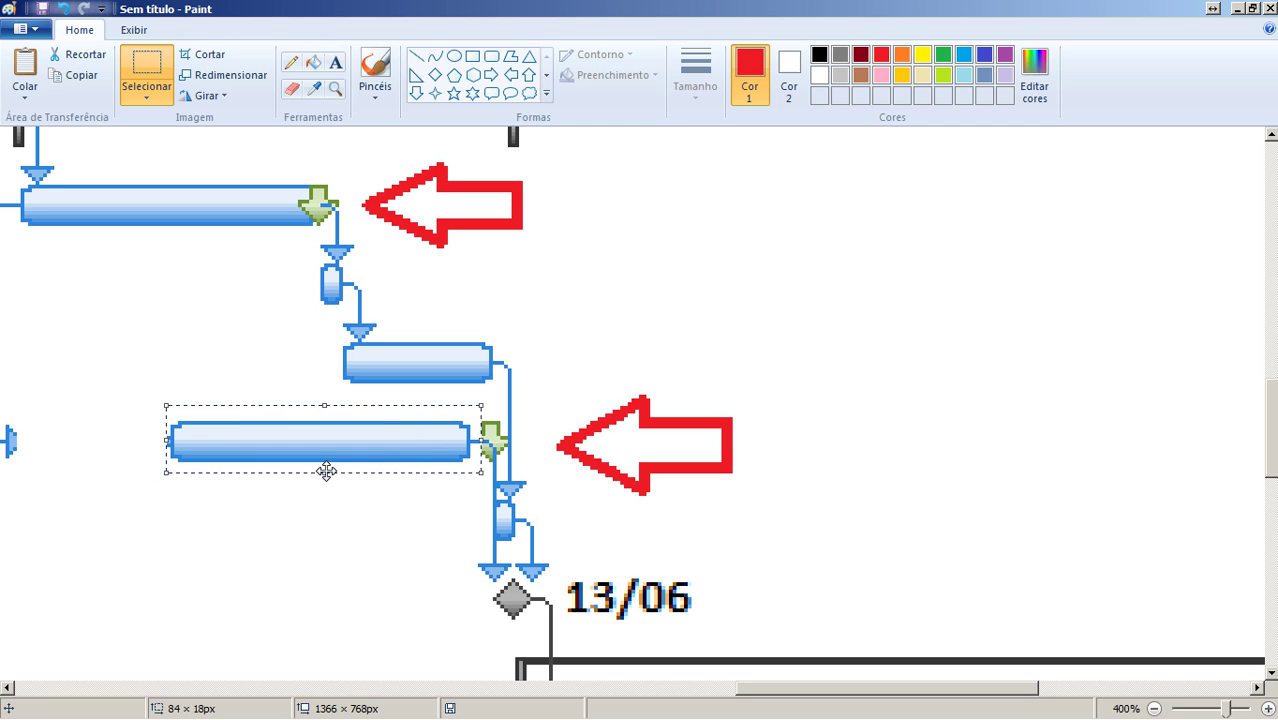
{"action": "key", "text": "ctrl+z"}
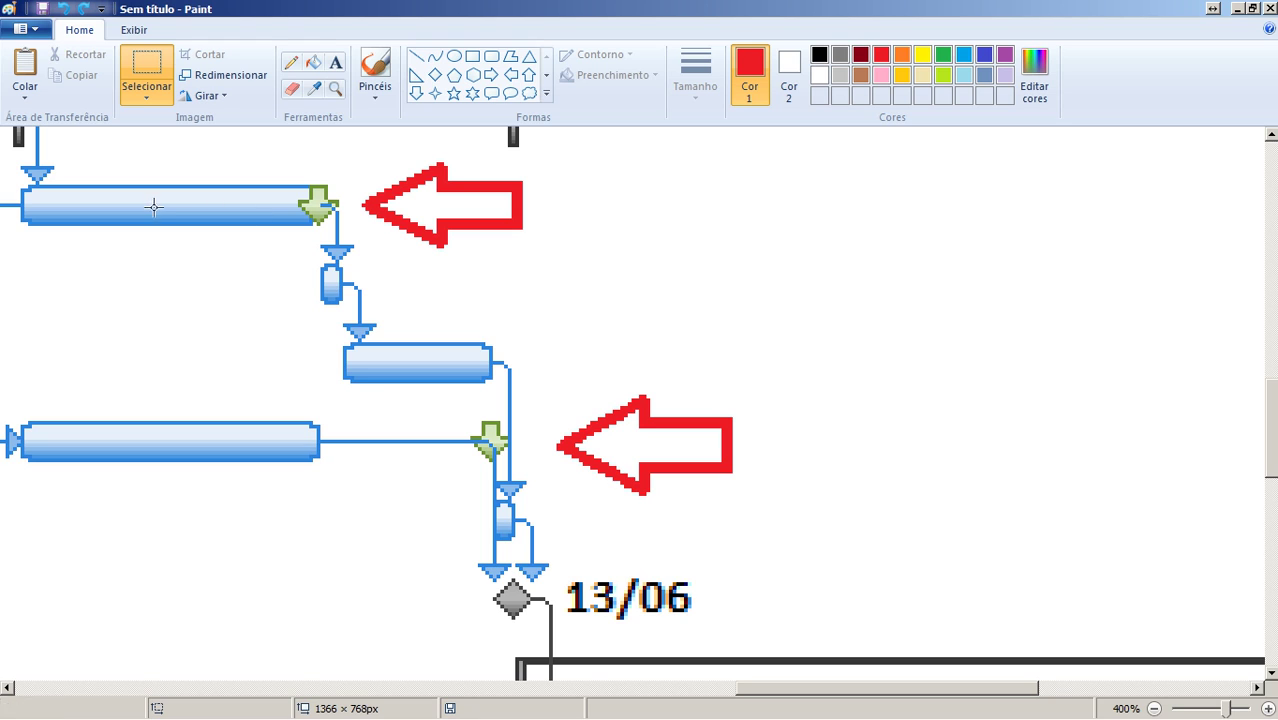
Copy the green deadline marker of Selecionar Alunos onto its bar, short of the finish, using transparent selection.
{"action": "left_click_drag", "start_coordinate": [19, 178], "coordinate": [320, 231]}
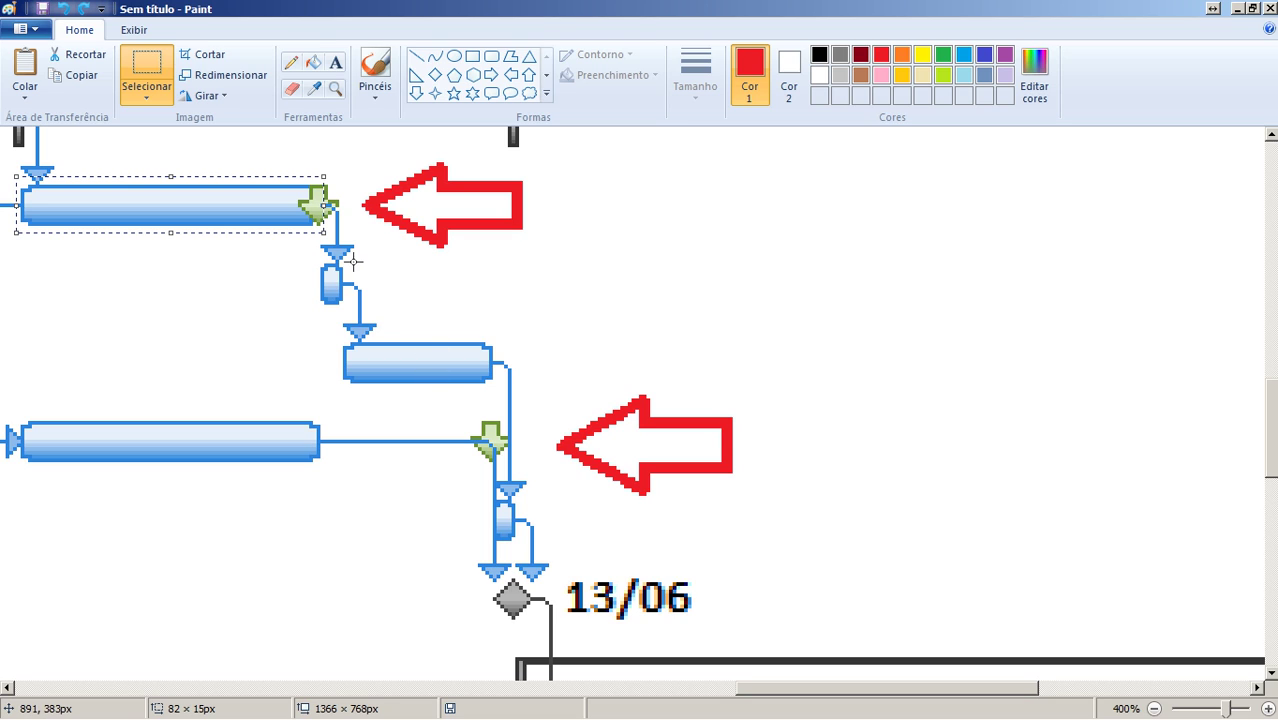
{"action": "left_click_drag", "start_coordinate": [470, 416], "coordinate": [260, 455]}
{"action": "left_click", "coordinate": [150, 97]}
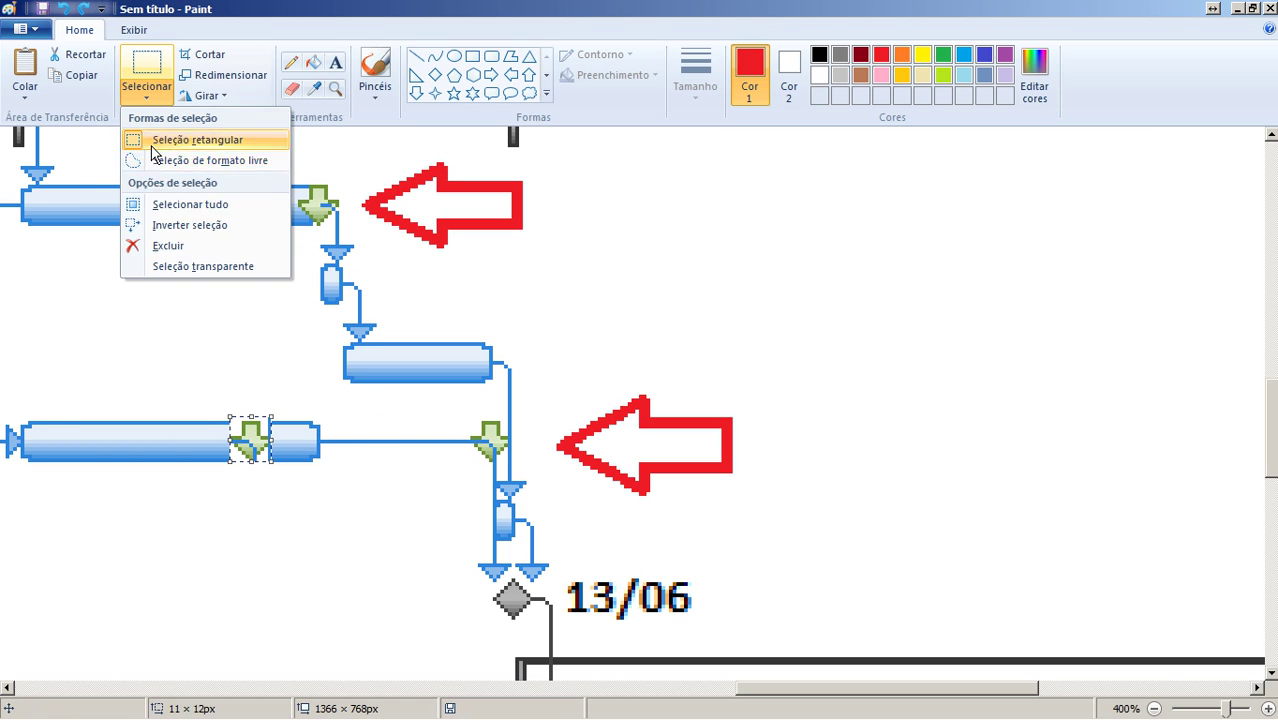
{"action": "left_click", "coordinate": [157, 267]}
{"action": "left_click", "coordinate": [229, 537]}
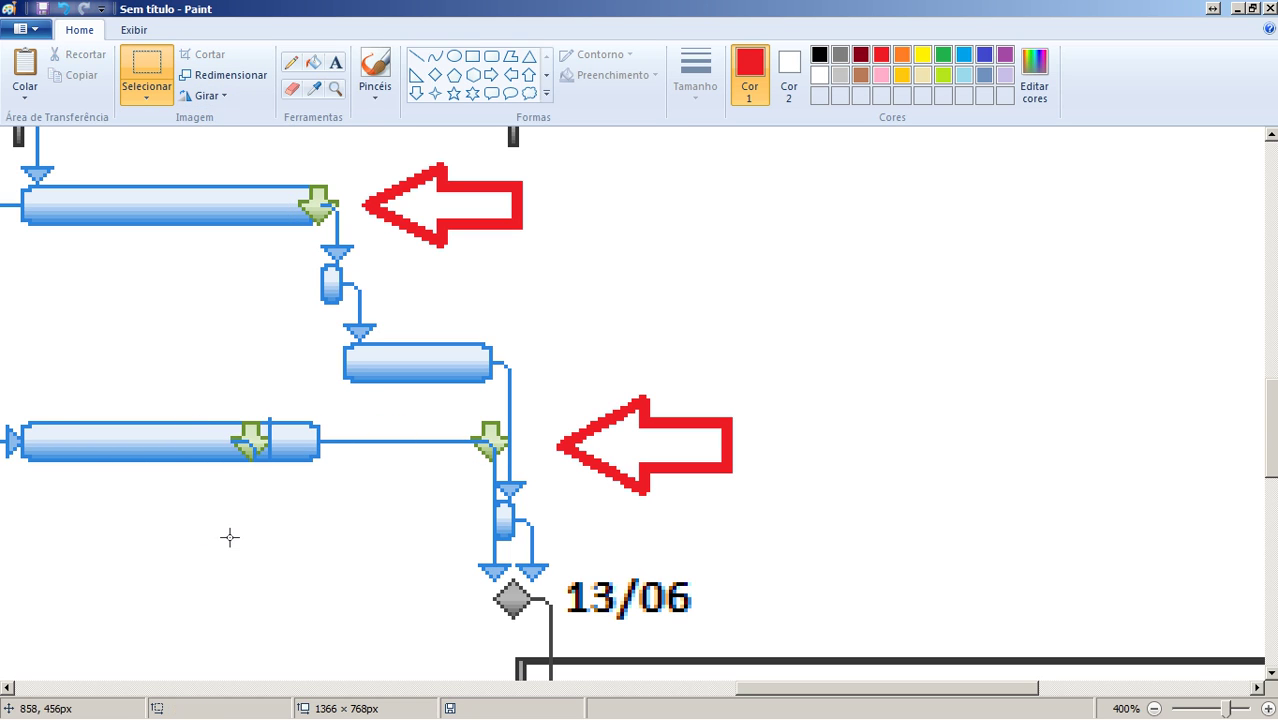
Try marking the gap between the copied deadline marker and the end of the Selecionar Alunos bar with red lines, and undo them.
{"action": "left_click", "coordinate": [416, 56]}
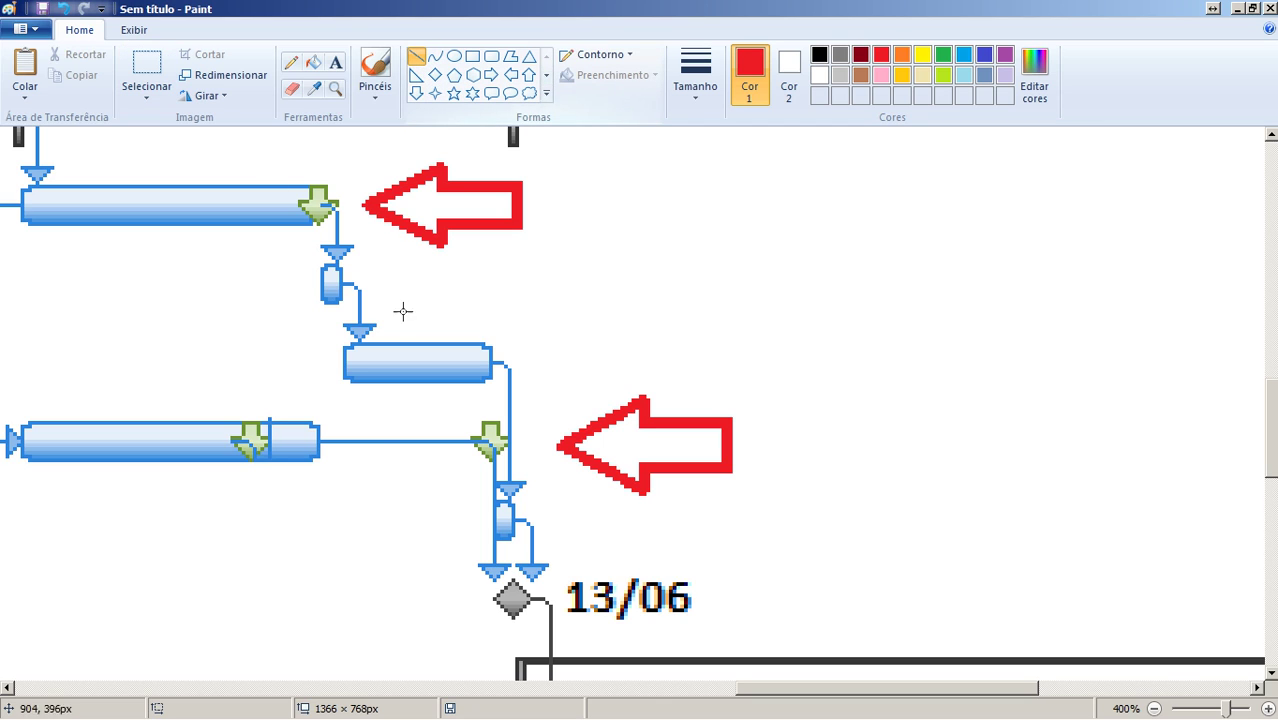
{"action": "left_click_drag", "start_coordinate": [322, 466], "coordinate": [322, 605]}
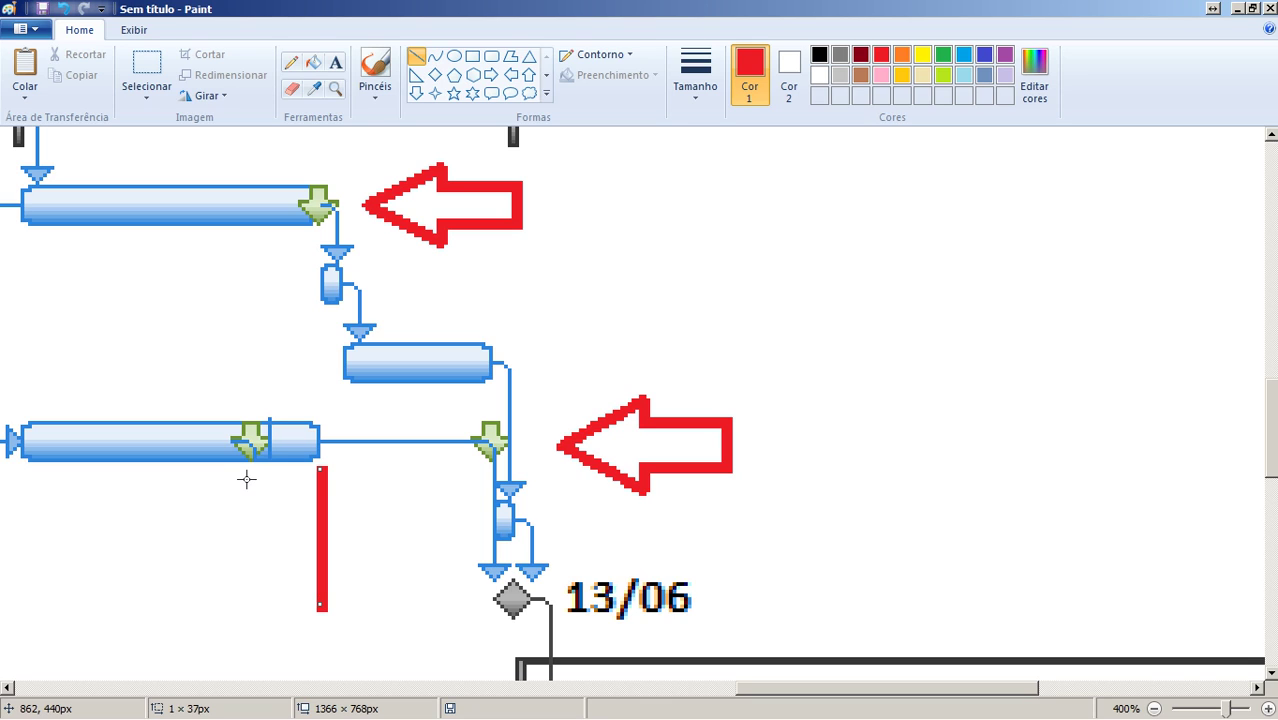
{"action": "left_click_drag", "start_coordinate": [256, 460], "coordinate": [254, 617]}
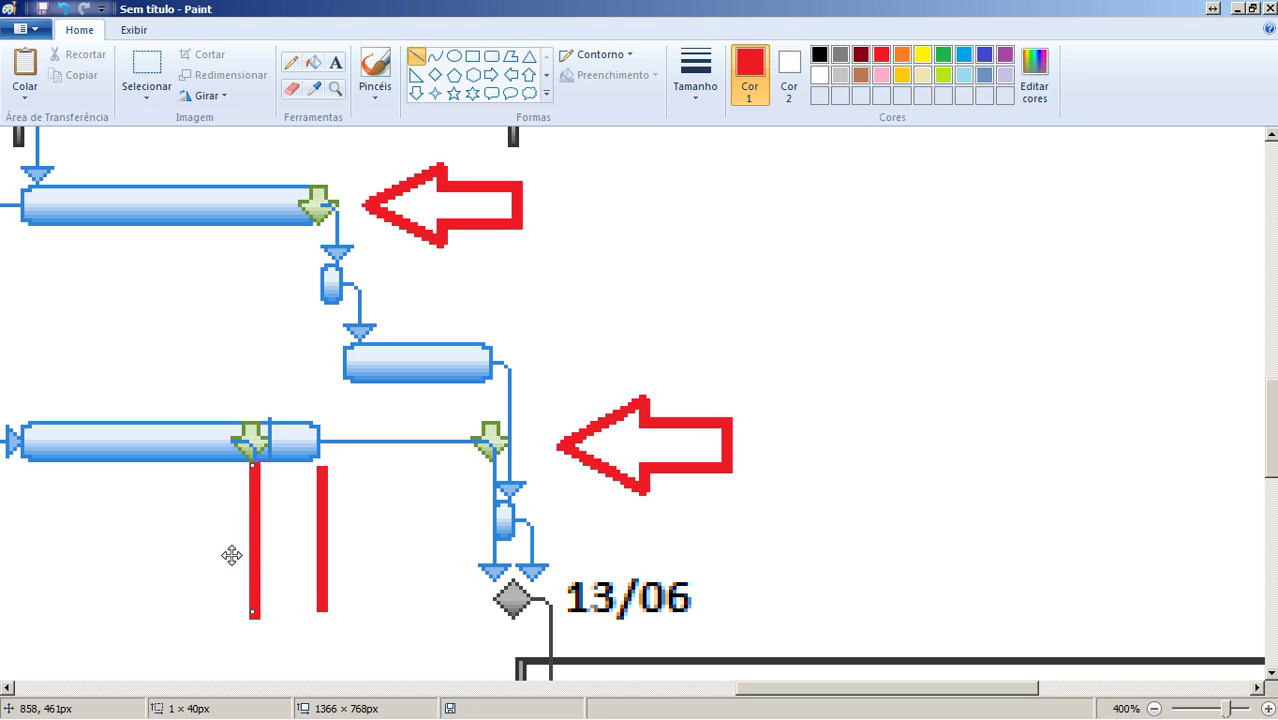
{"action": "left_click_drag", "start_coordinate": [206, 553], "coordinate": [372, 556]}
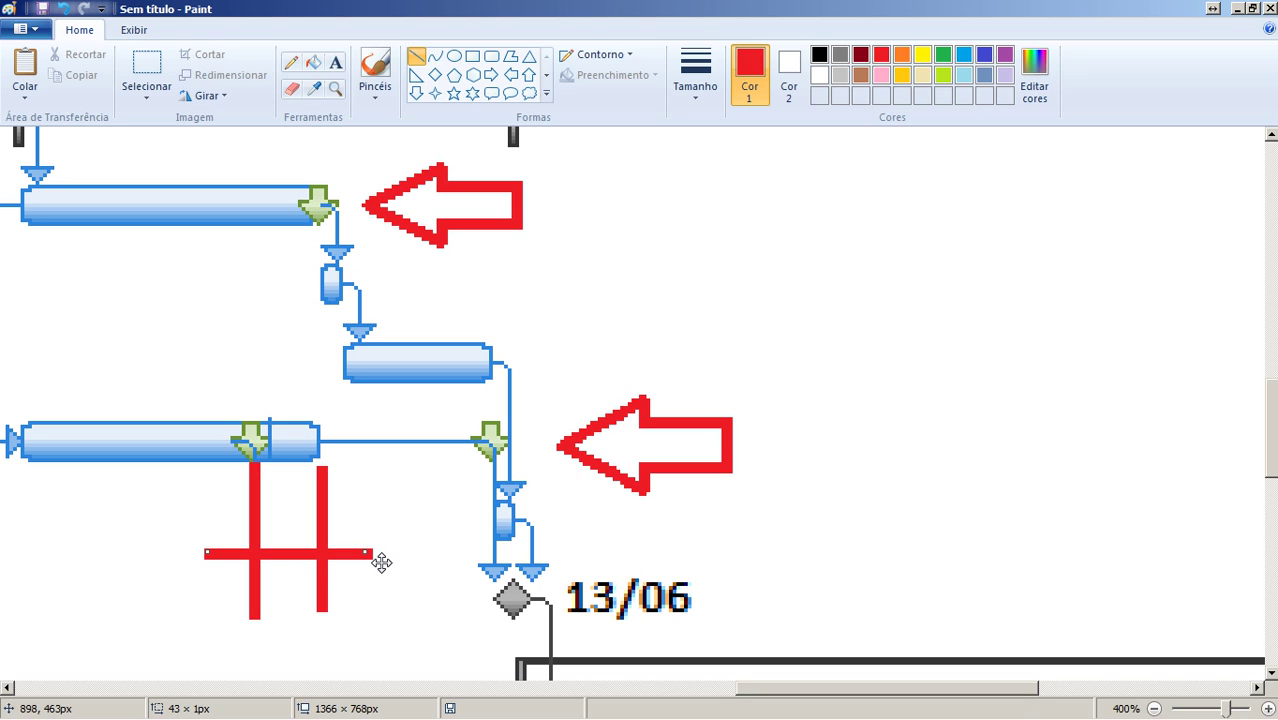
{"action": "key", "text": "ctrl+z"}
{"action": "key", "text": "ctrl+z"}
{"action": "key", "text": "ctrl+z"}
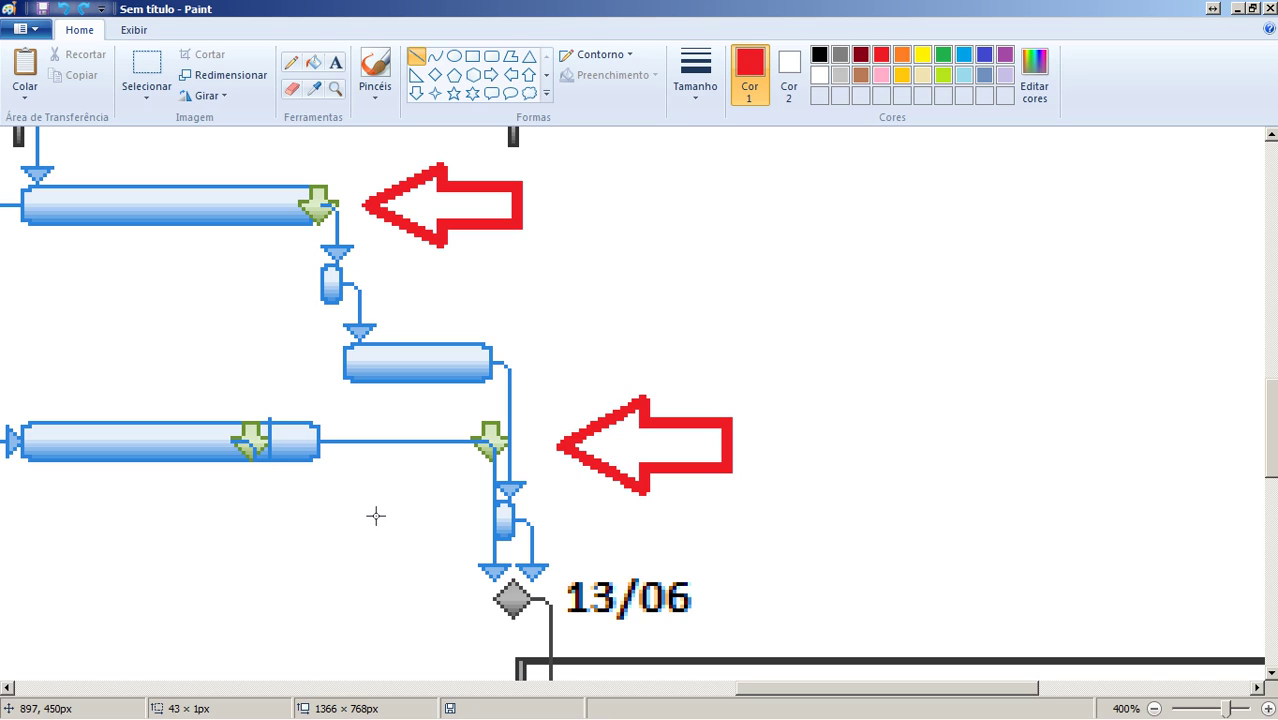
{"action": "left_click_drag", "start_coordinate": [273, 411], "coordinate": [322, 456]}
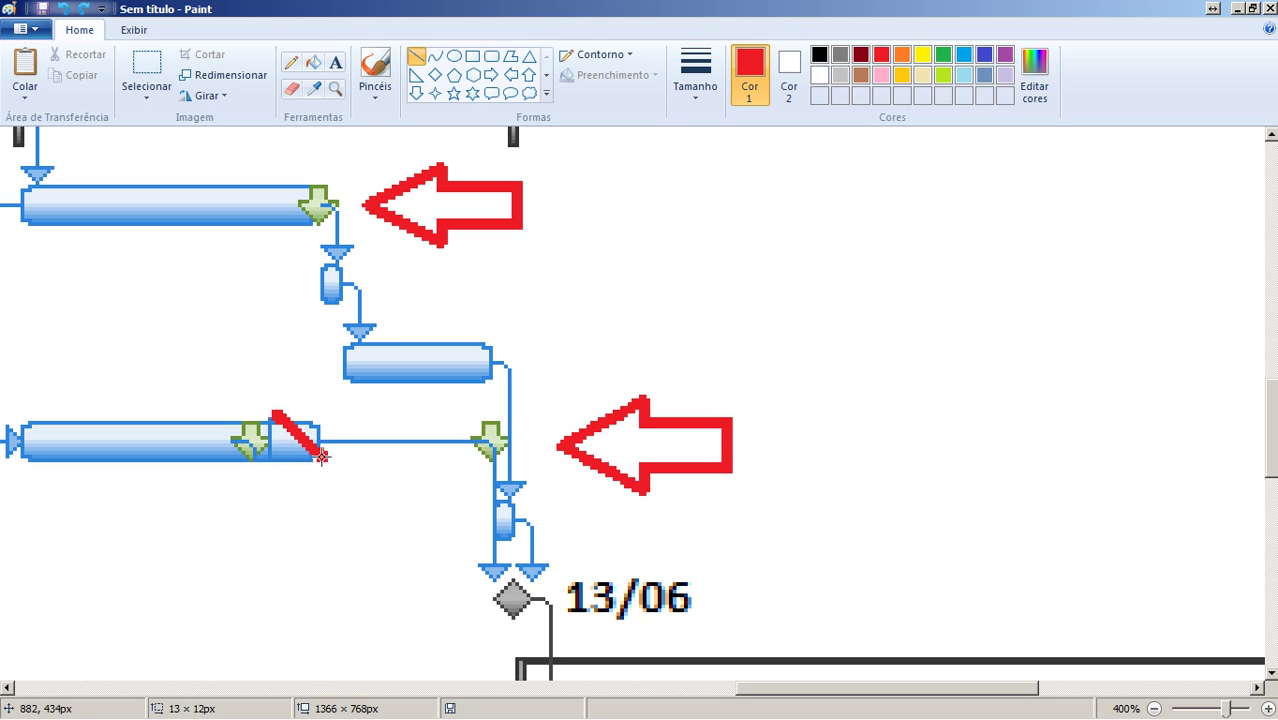
{"action": "key", "text": "ctrl+z"}
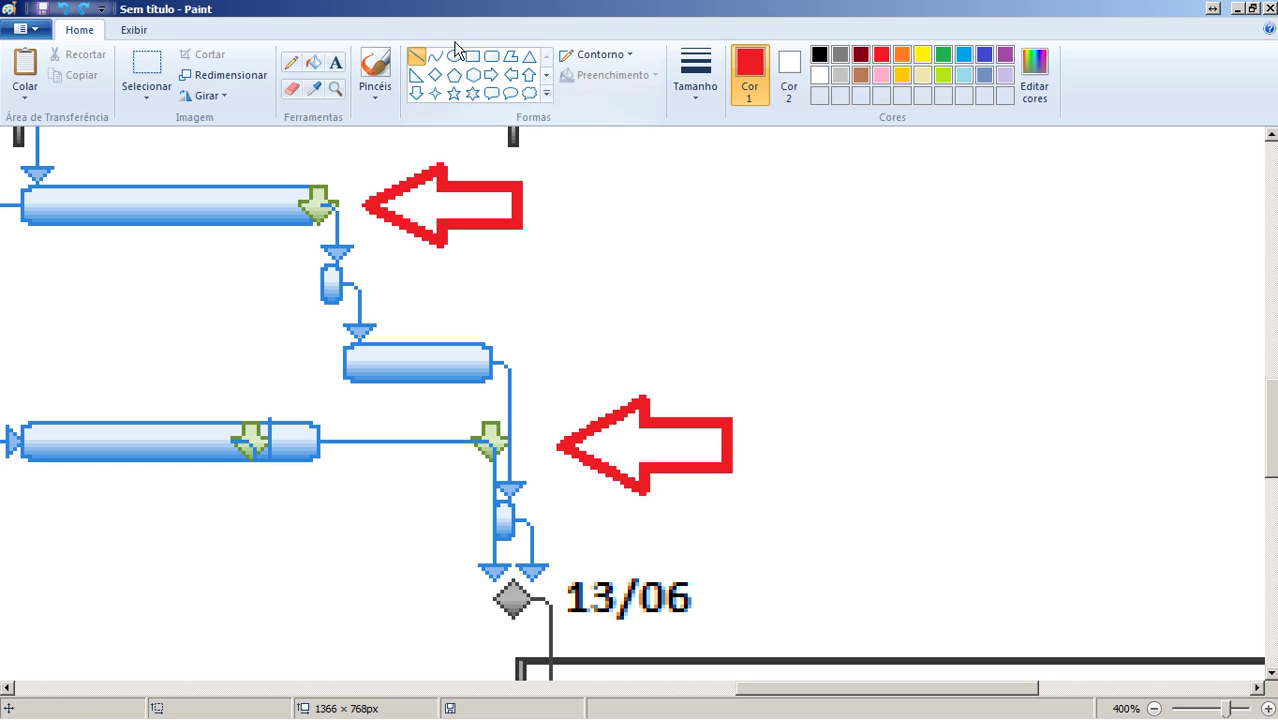
Place a copy of the Selecionar Alunos bar's right end just before the copied deadline marker.
{"action": "left_click", "coordinate": [146, 70]}
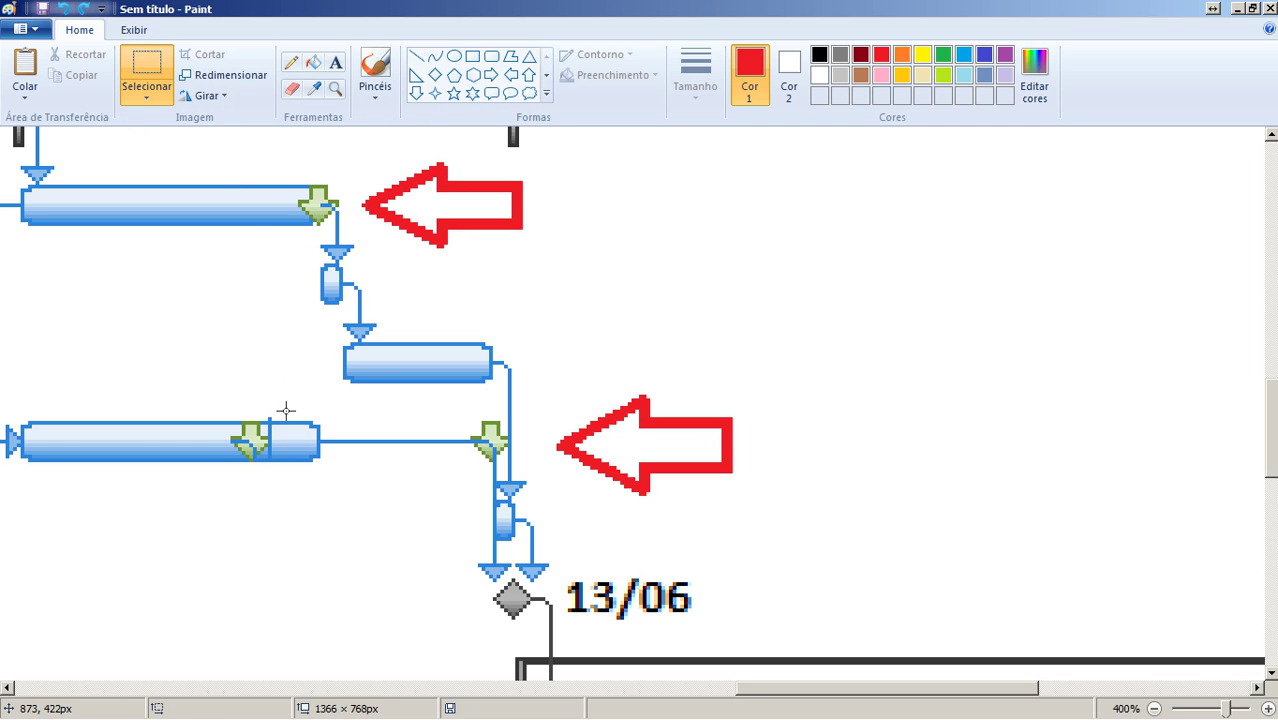
{"action": "left_click_drag", "start_coordinate": [286, 410], "coordinate": [226, 457]}
{"action": "left_click", "coordinate": [302, 447]}
{"action": "left_click_drag", "start_coordinate": [381, 422], "coordinate": [274, 457]}
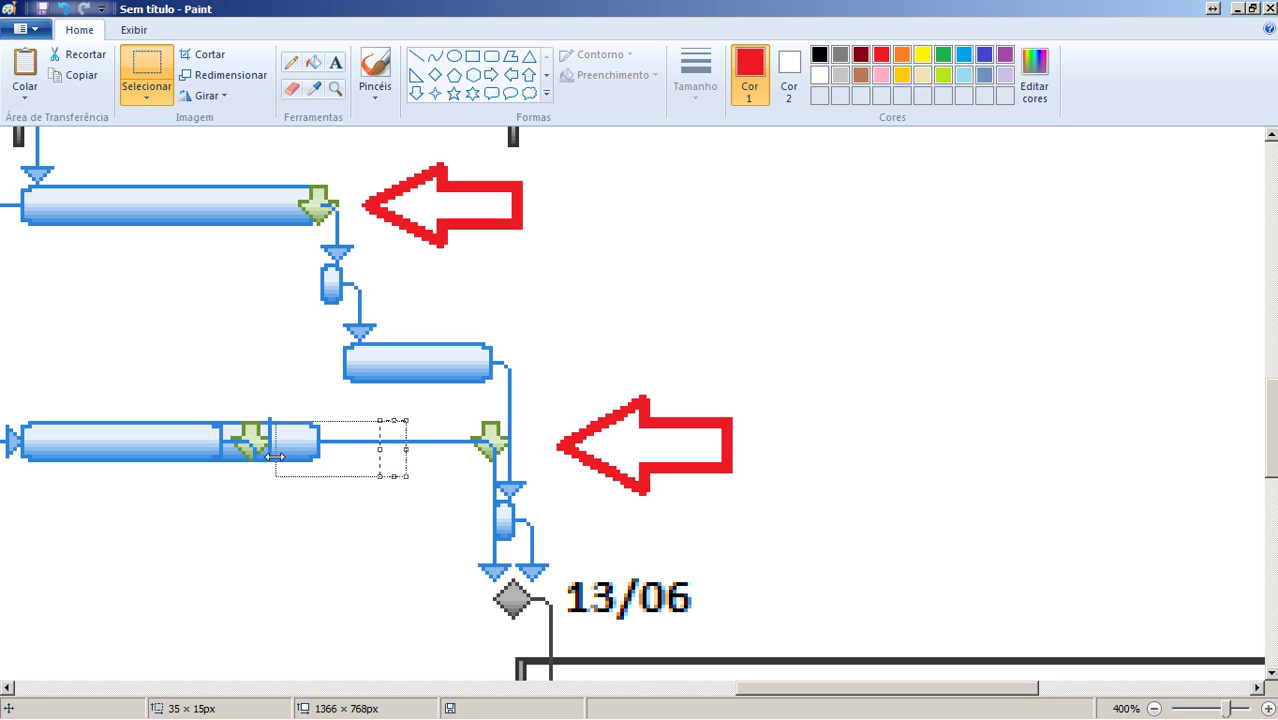
{"action": "key", "text": "ctrl+z"}
{"action": "left_click", "coordinate": [320, 490]}
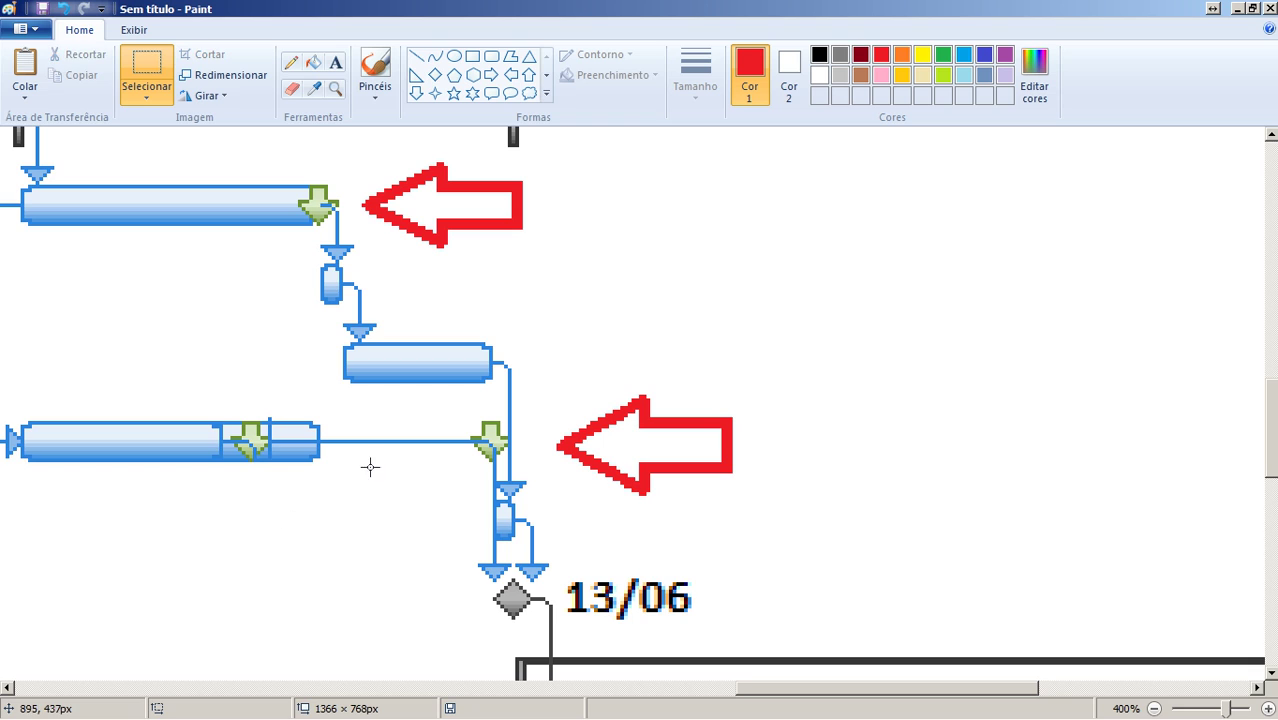
Cover the part of the Selecionar Alunos bar beyond its copied right end with a stretched piece of the plain connector line.
{"action": "left_click", "coordinate": [146, 92]}
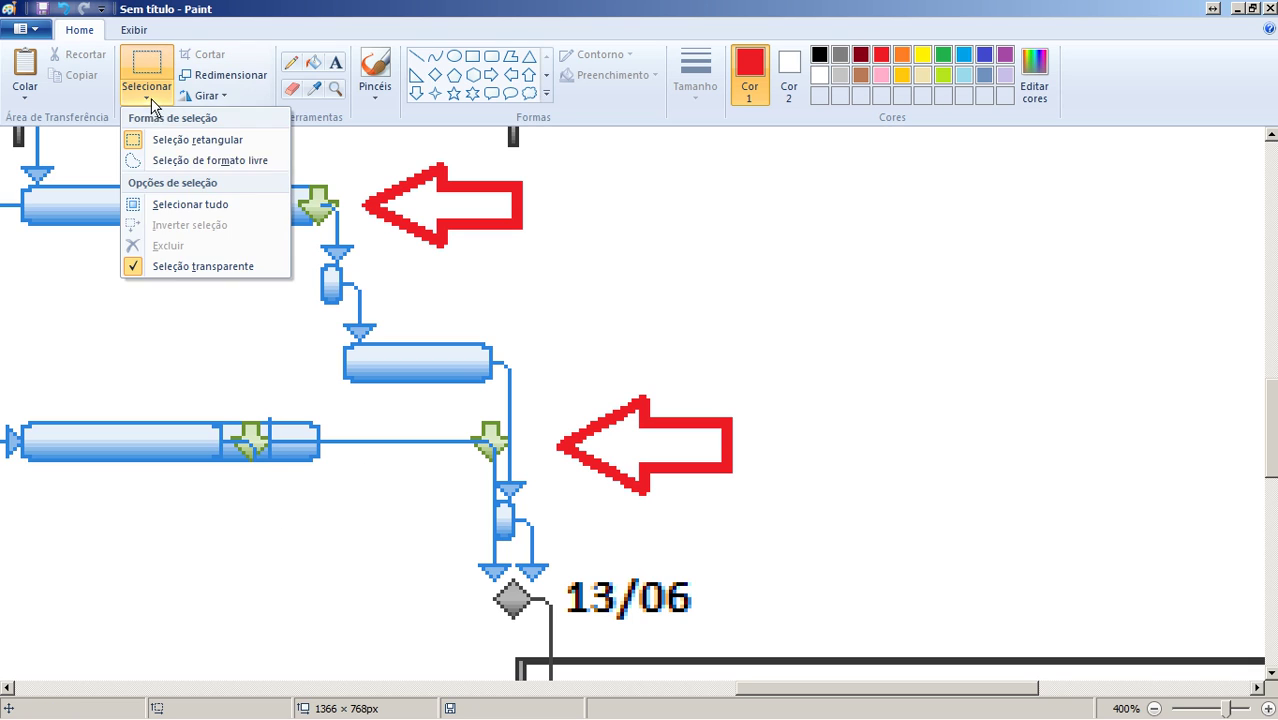
{"action": "left_click", "coordinate": [273, 357]}
{"action": "left_click_drag", "start_coordinate": [342, 416], "coordinate": [395, 488]}
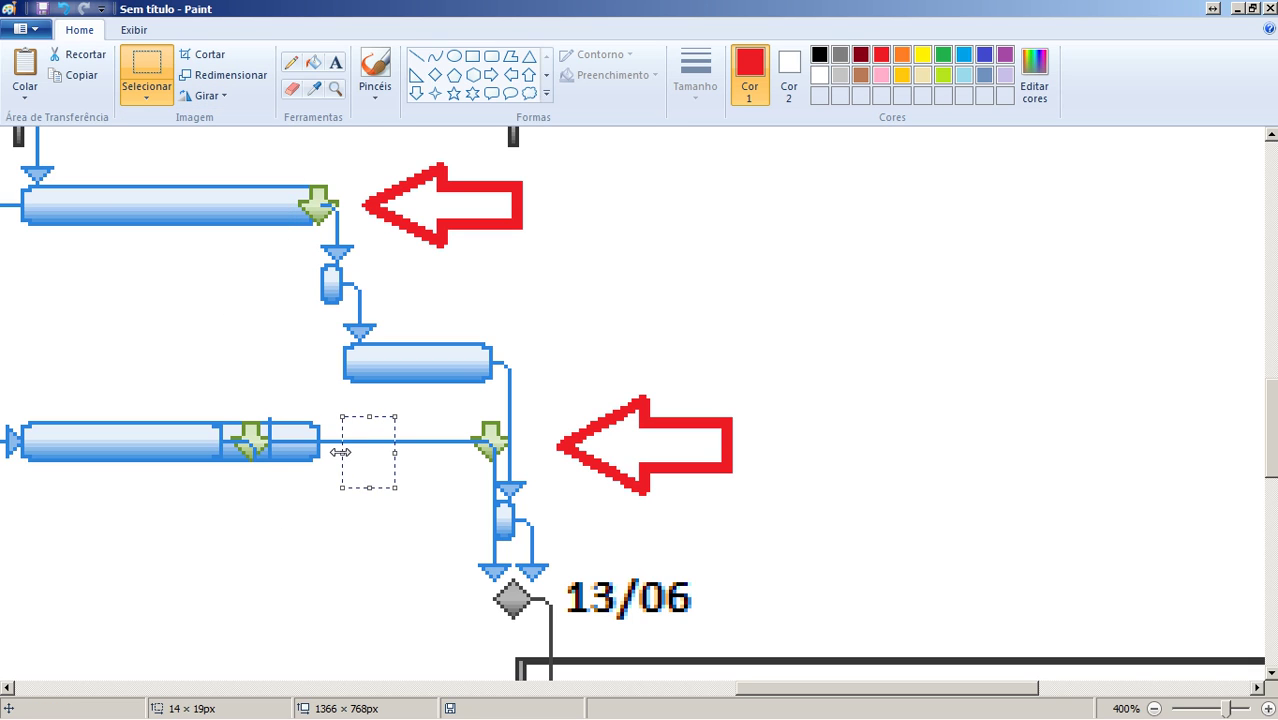
{"action": "left_click_drag", "start_coordinate": [340, 452], "coordinate": [270, 455]}
{"action": "key", "text": "ctrl+z"}
{"action": "key", "text": "ctrl+z"}
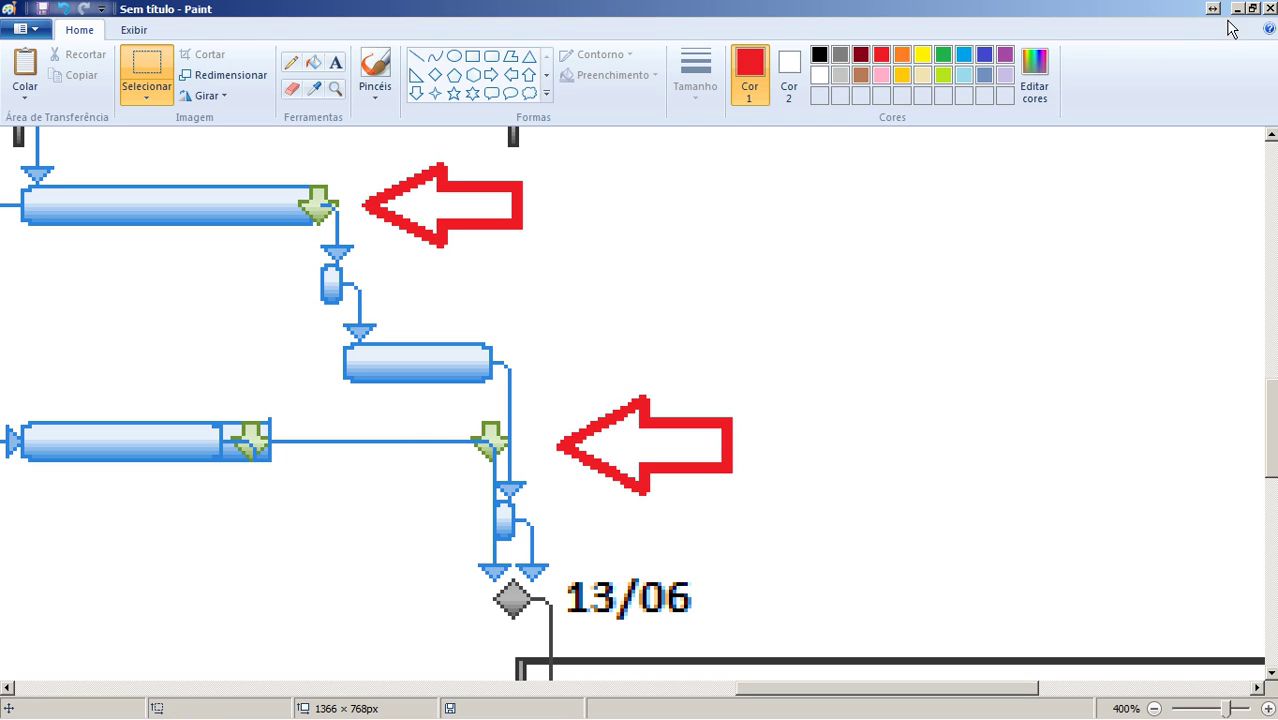
Switch to Microsoft Project and check the Recrutar Tutores deadline and the Monitoramento e controle dynamic link in the Passo 06 - Duração + Calendário view.
{"action": "key", "text": "alt+Tab"}
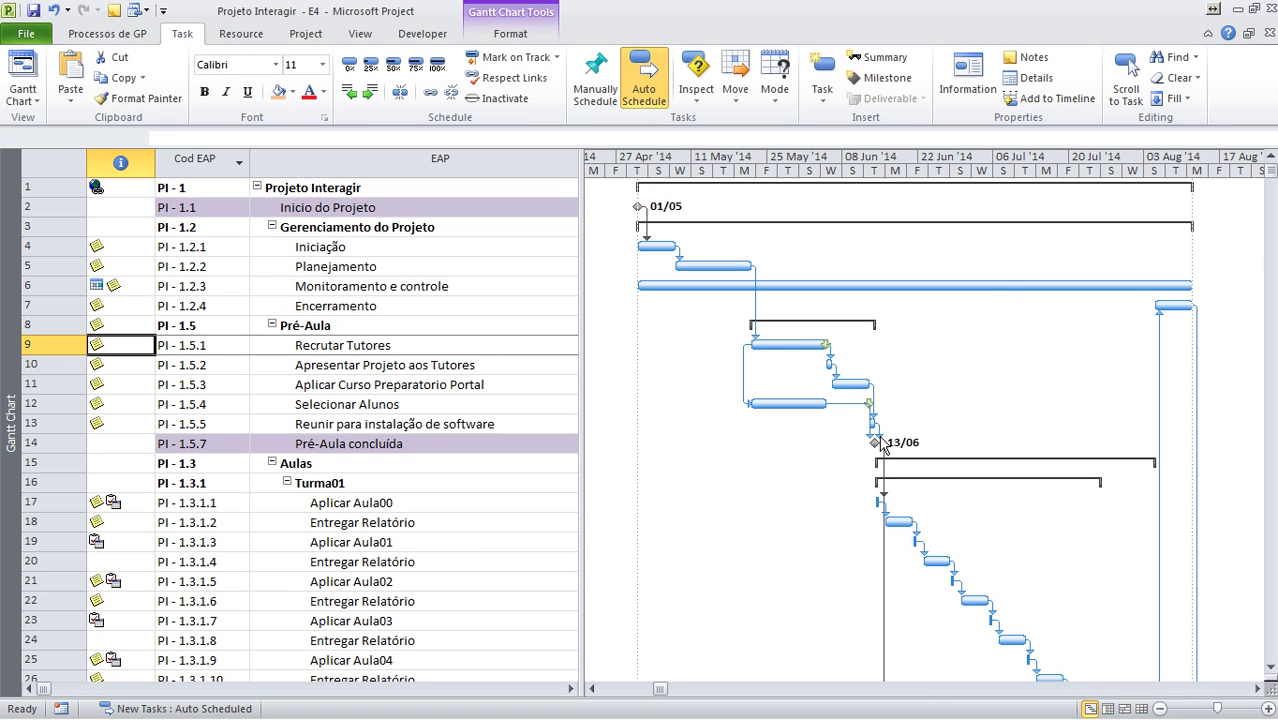
{"action": "right_click", "coordinate": [12, 259]}
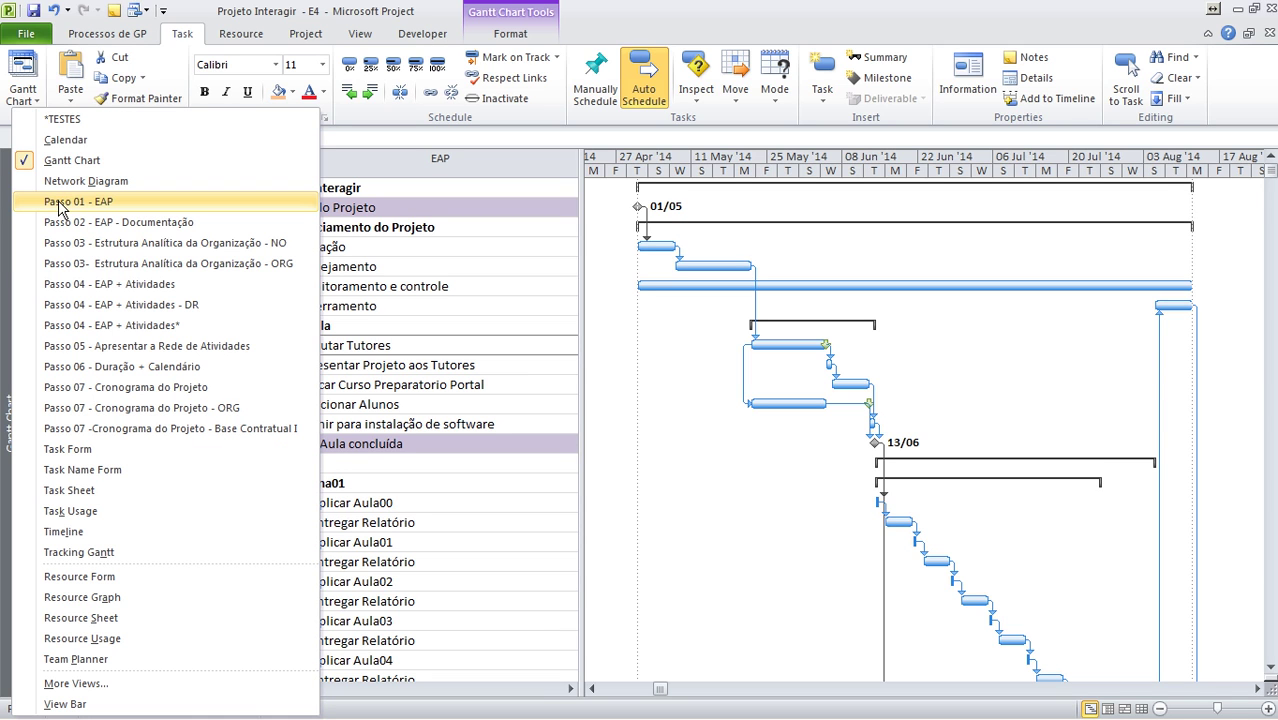
{"action": "left_click", "coordinate": [90, 368]}
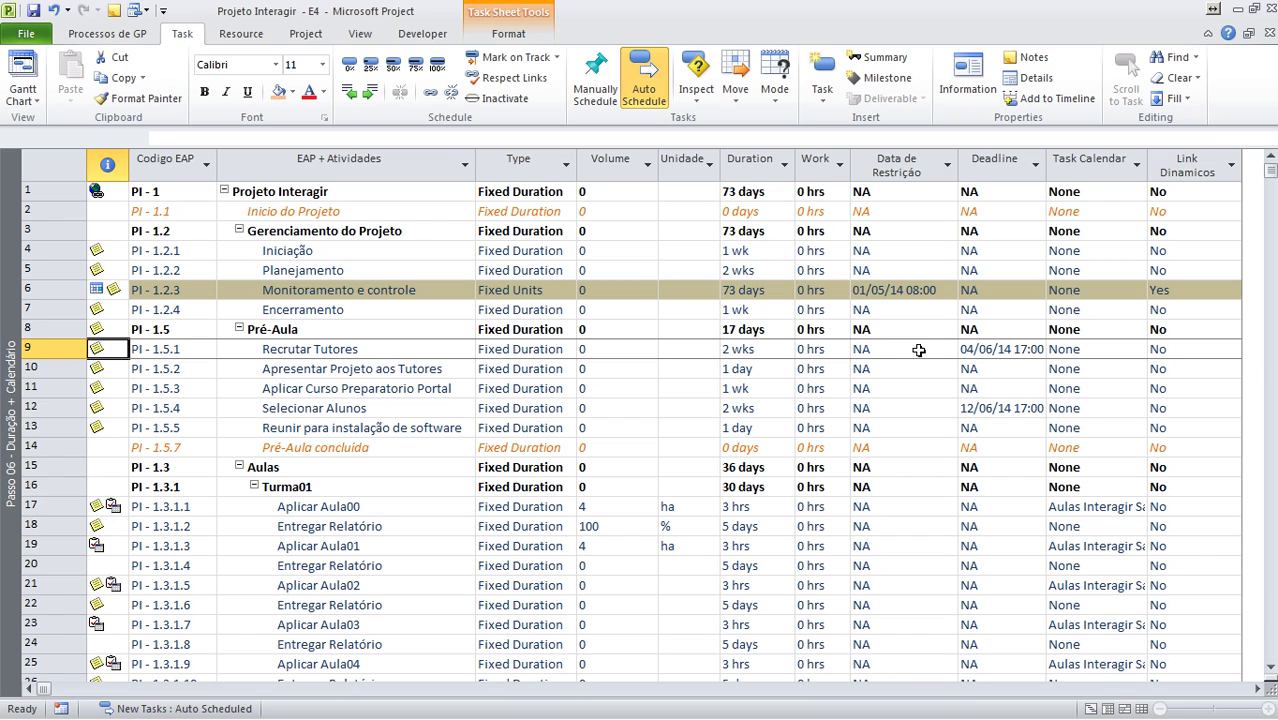
{"action": "left_click", "coordinate": [983, 352]}
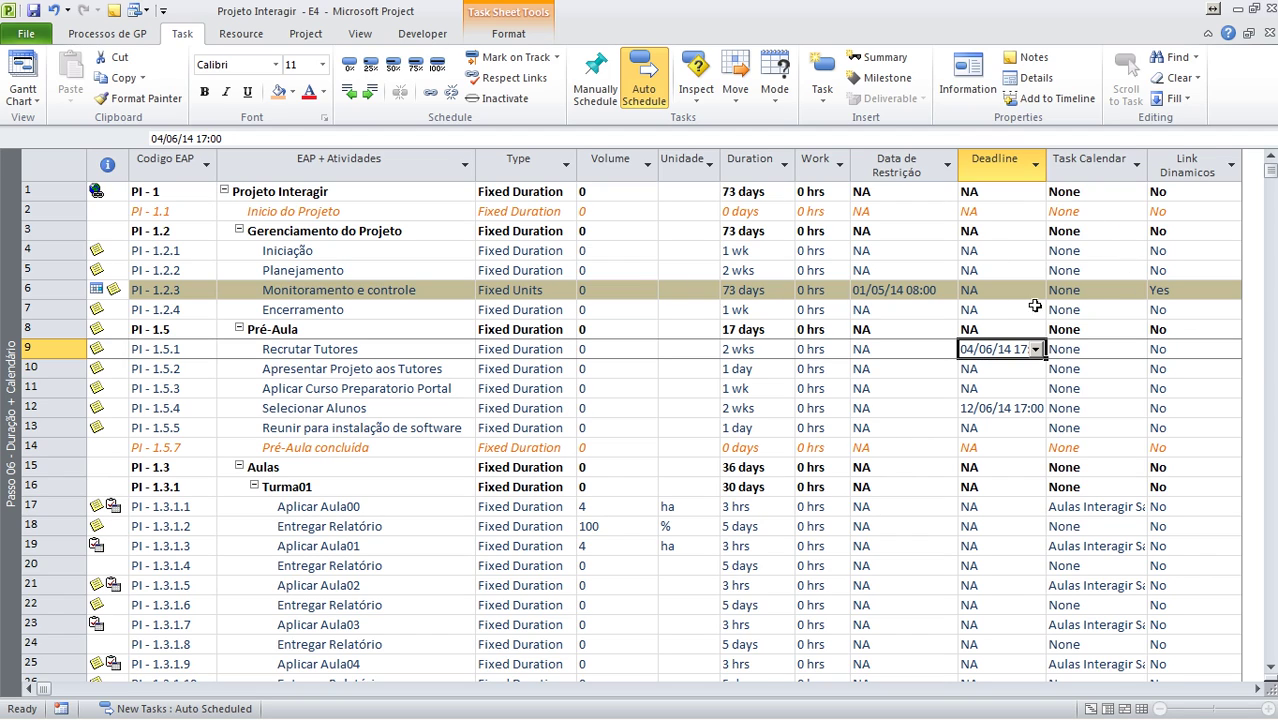
{"action": "left_click", "coordinate": [1176, 291]}
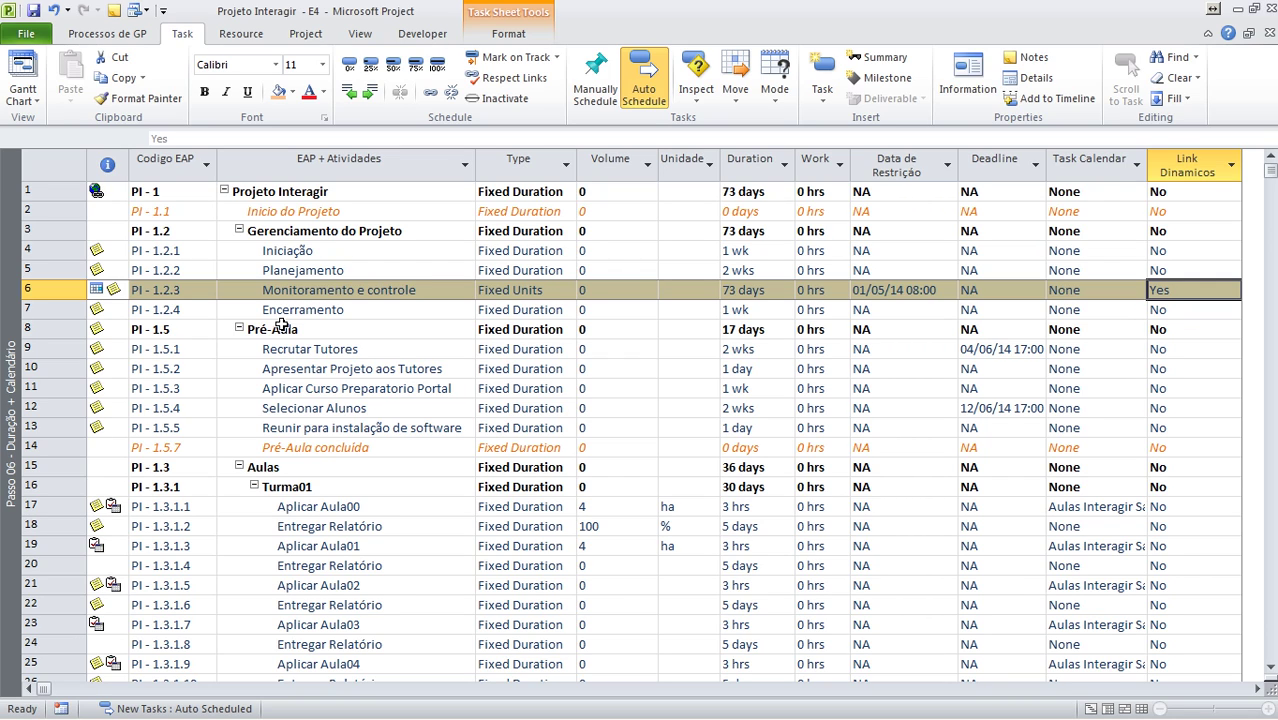
Return to the Gantt Chart view and collapse the Aulas summary task.
{"action": "right_click", "coordinate": [10, 260]}
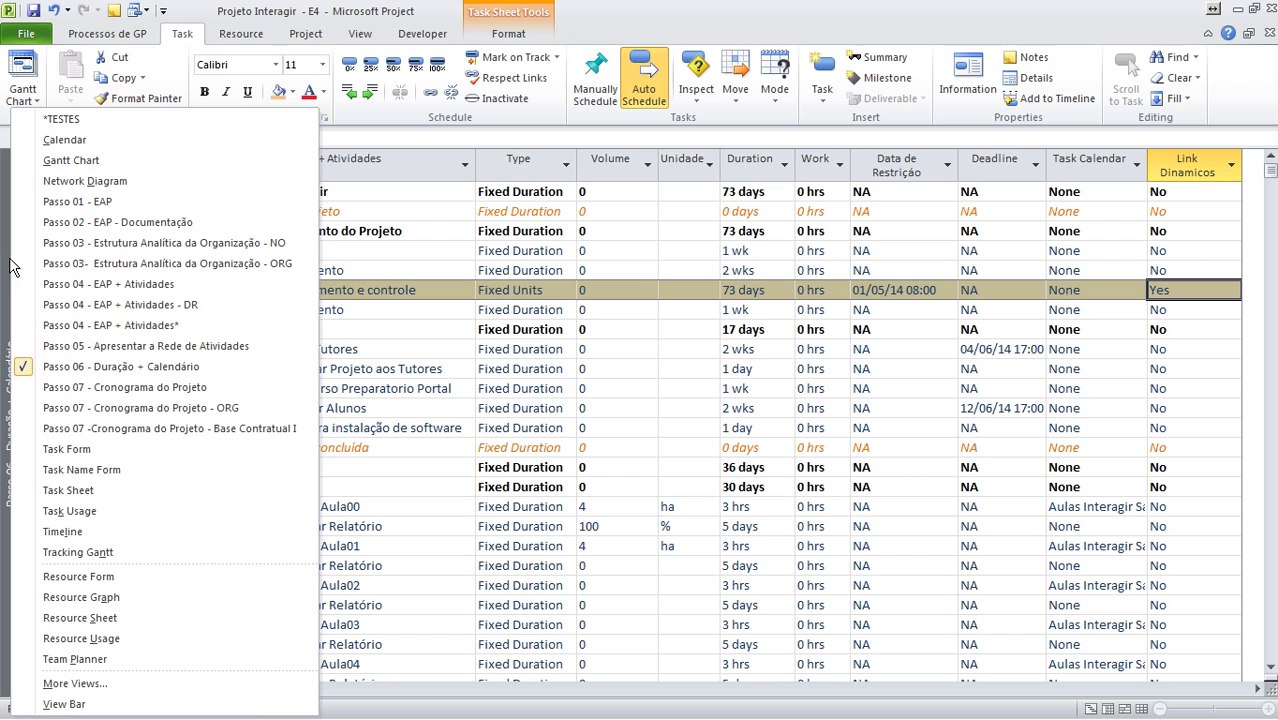
{"action": "left_click", "coordinate": [88, 160]}
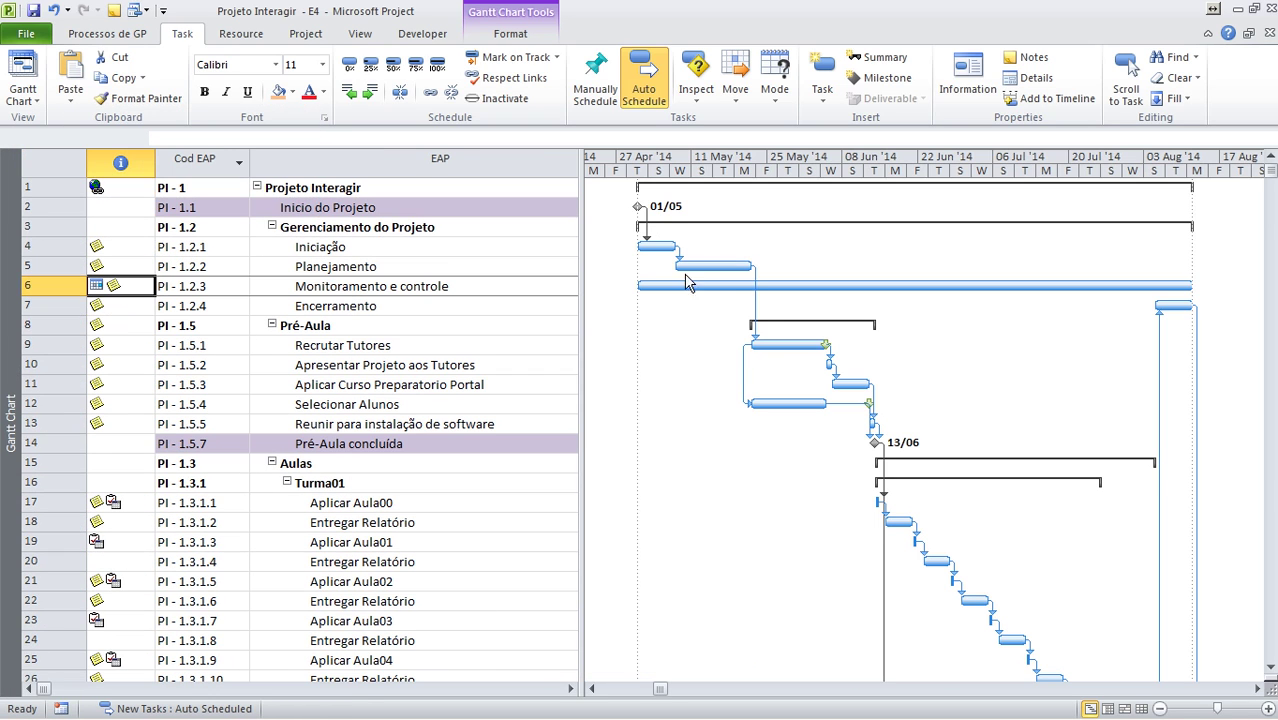
{"action": "left_click", "coordinate": [410, 288]}
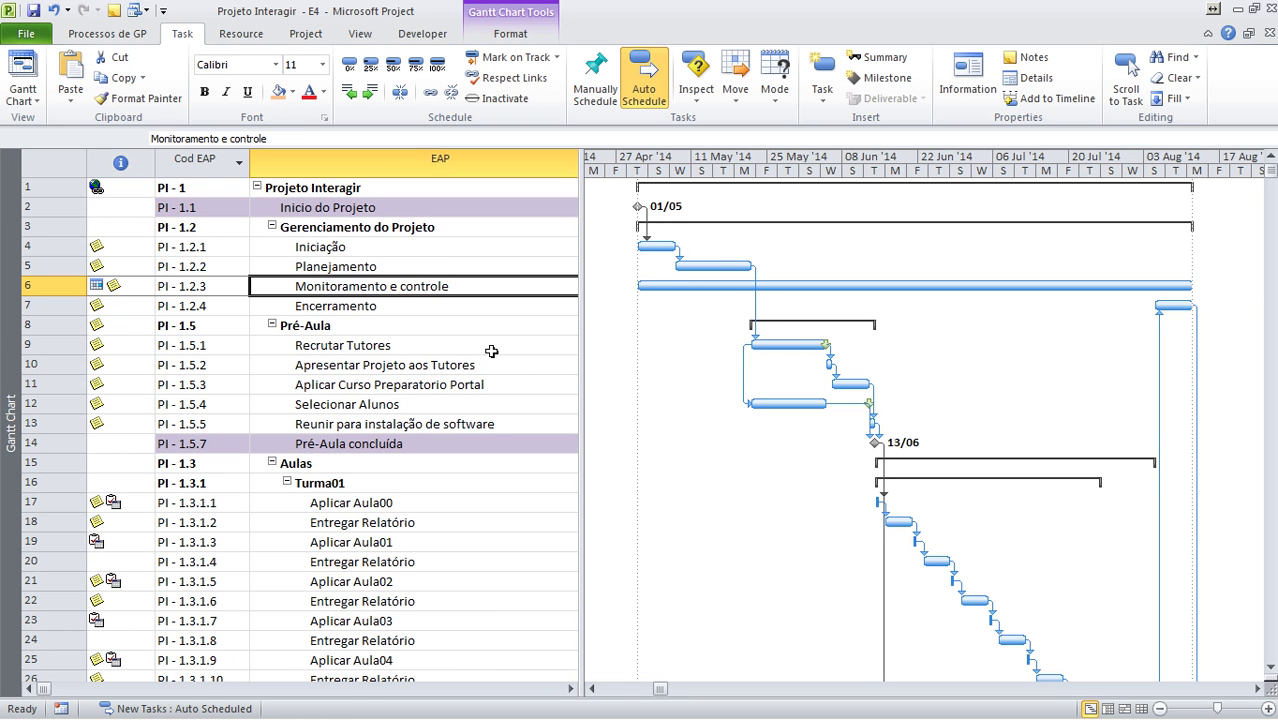
{"action": "scroll", "coordinate": [1058, 453], "scroll_direction": "down", "scroll_amount": 1}
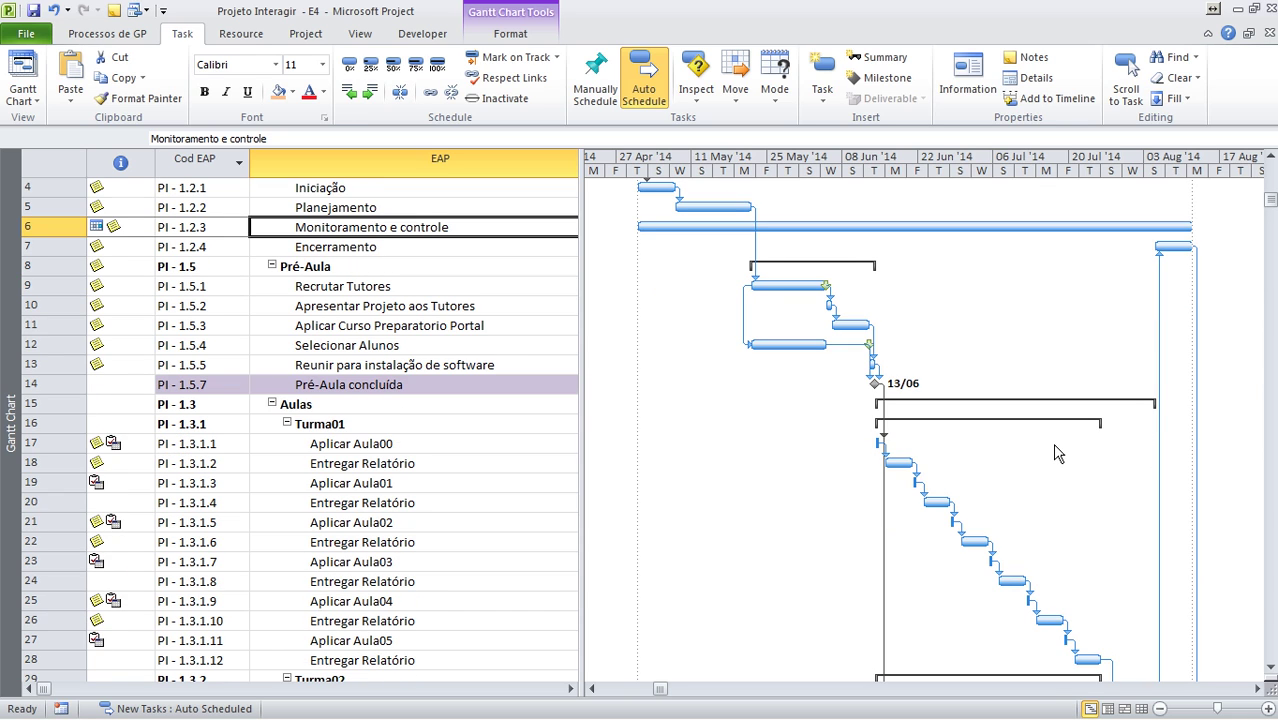
{"action": "left_click", "coordinate": [271, 405]}
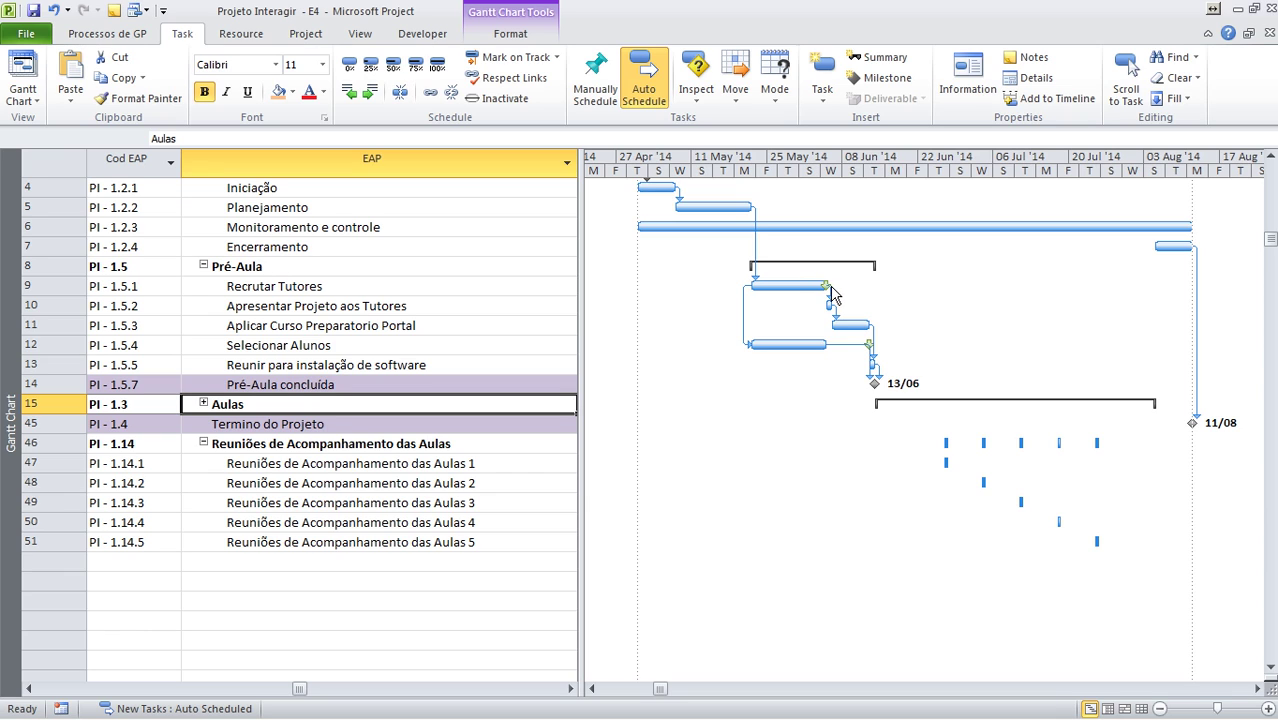
Shorten the Recrutar Tutores bar to 1,4 wks, Aplicar Curso Preparatorio Portal to 0,8 wks, and Encerramento to finish on 08/08.
{"action": "left_click_drag", "start_coordinate": [827, 288], "coordinate": [798, 288]}
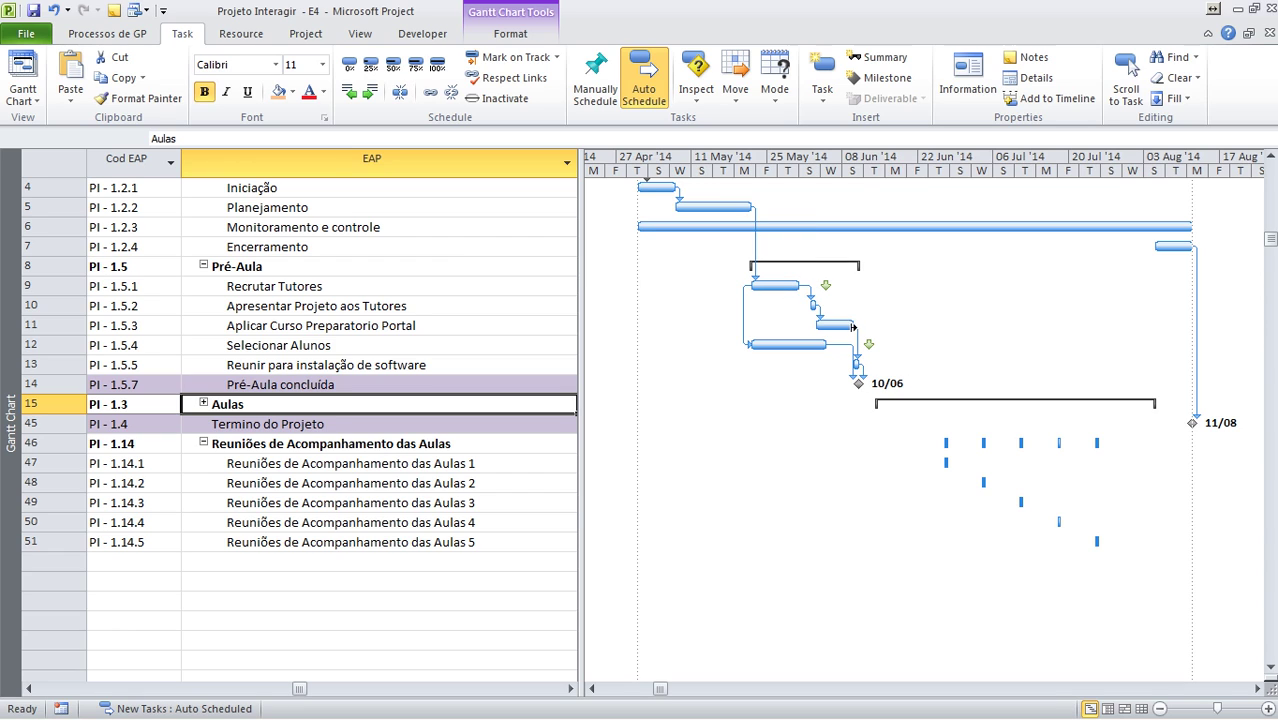
{"action": "left_click_drag", "start_coordinate": [851, 326], "coordinate": [837, 326]}
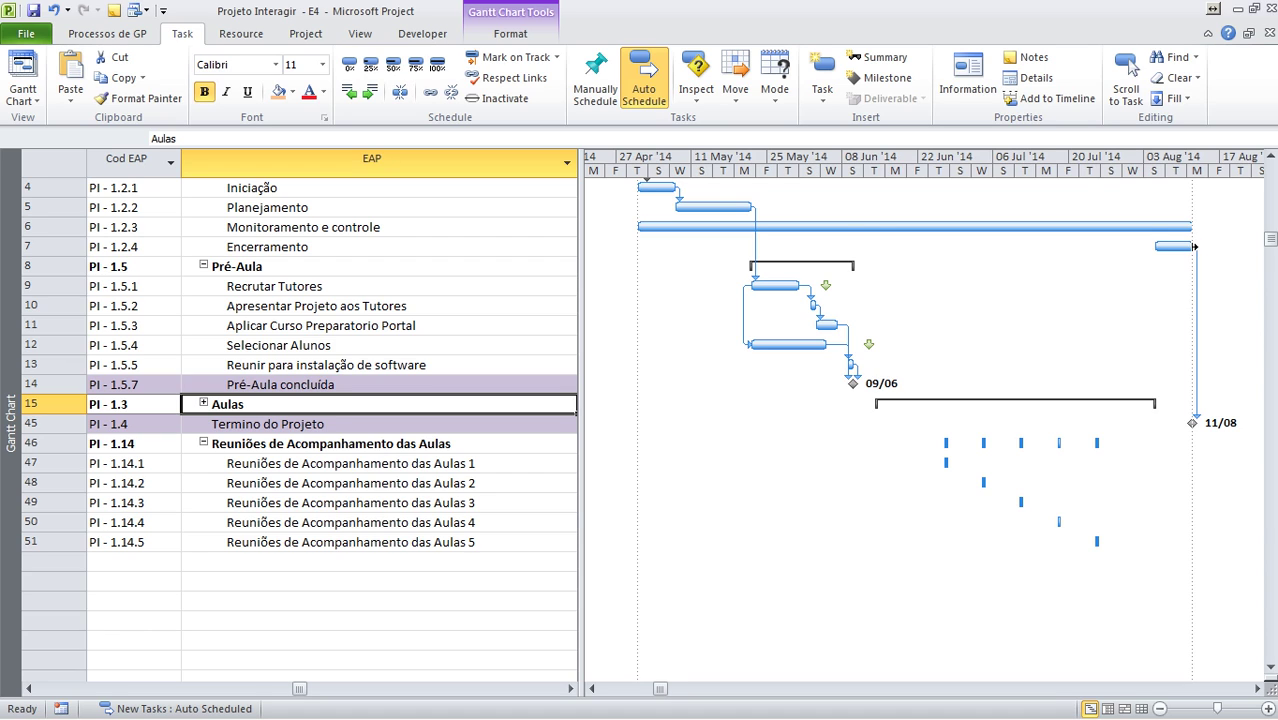
{"action": "left_click_drag", "start_coordinate": [1194, 246], "coordinate": [1176, 246]}
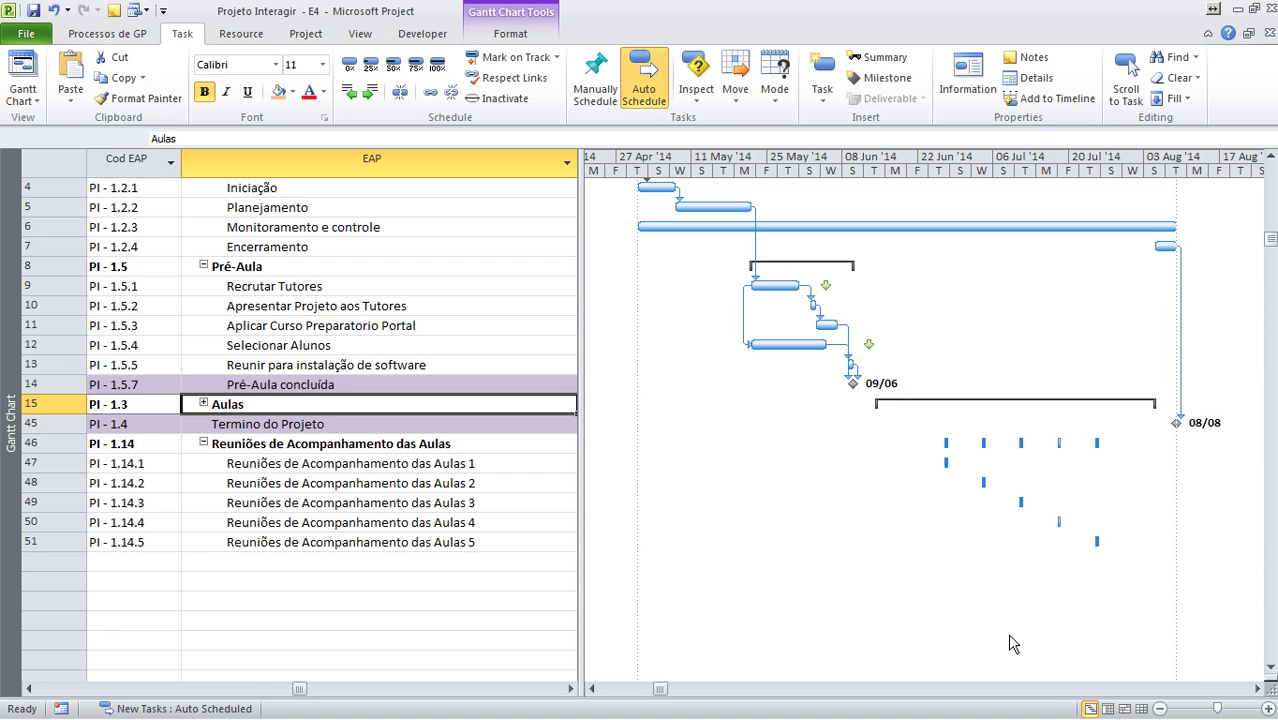
Format the Monitoramento e controle bar with a light green middle color.
{"action": "right_click", "coordinate": [1158, 228]}
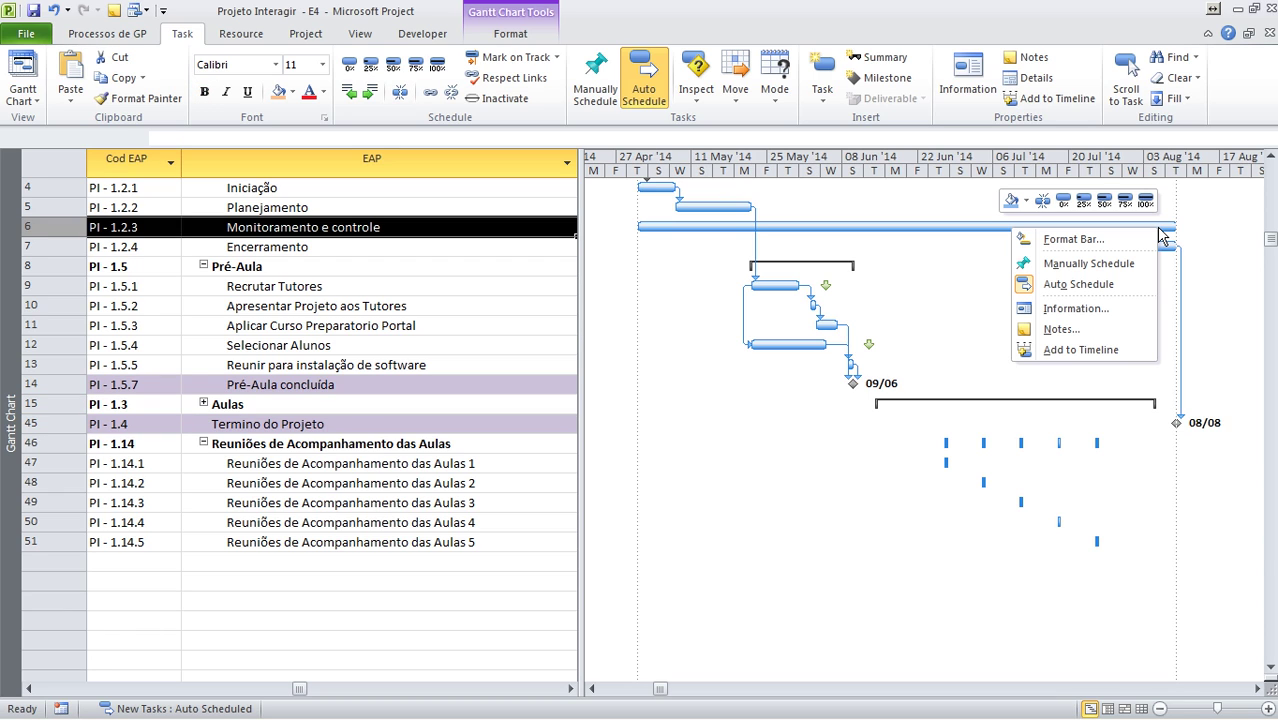
{"action": "left_click", "coordinate": [1110, 240]}
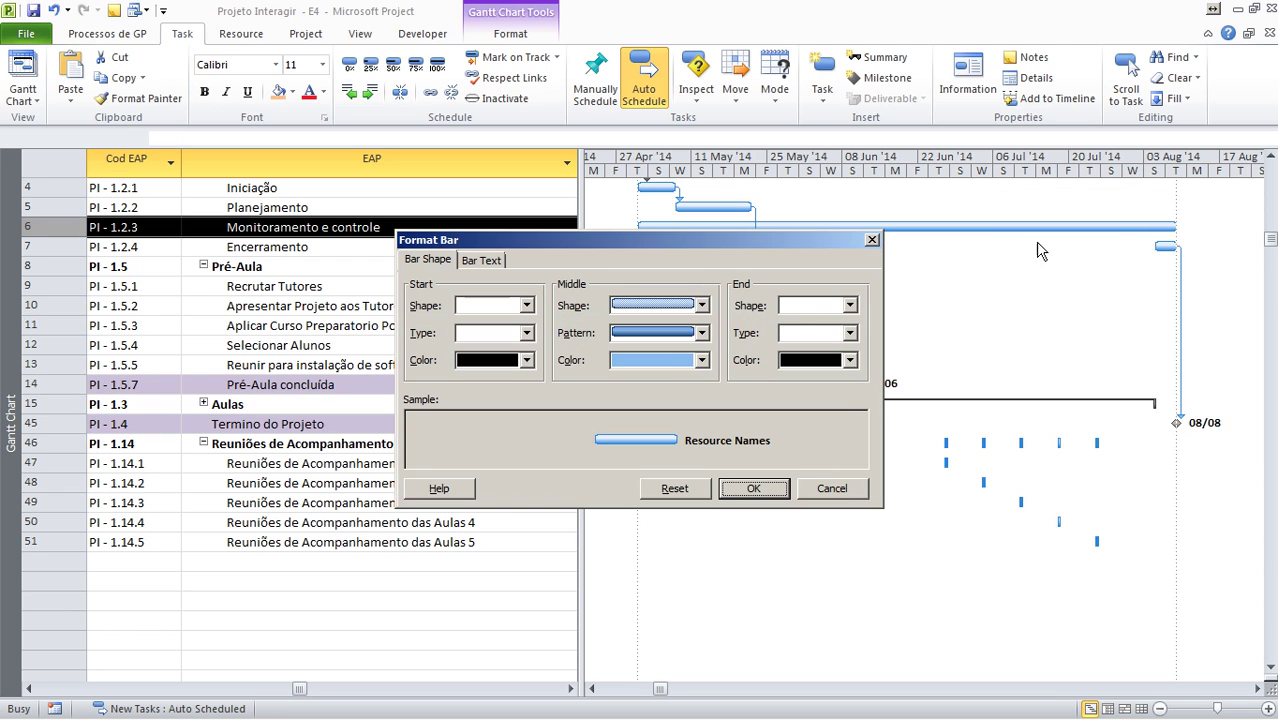
{"action": "left_click", "coordinate": [657, 362]}
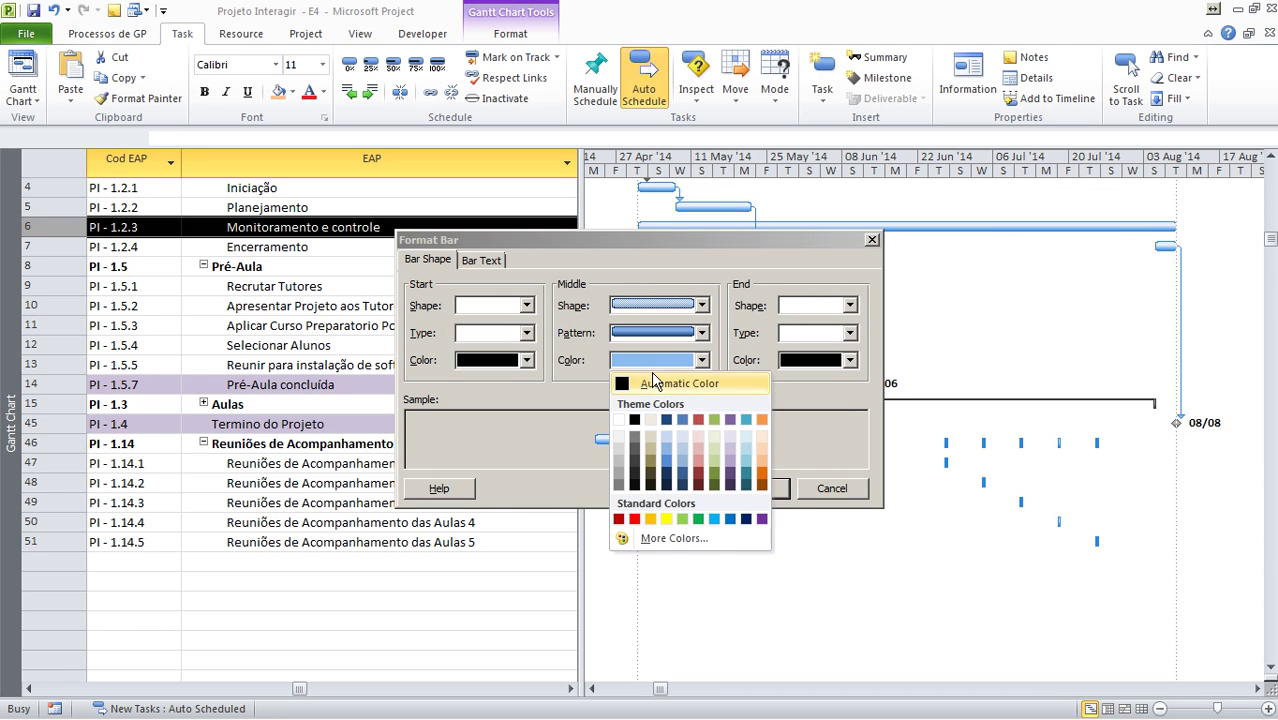
{"action": "left_click", "coordinate": [682, 519]}
{"action": "left_click", "coordinate": [757, 489]}
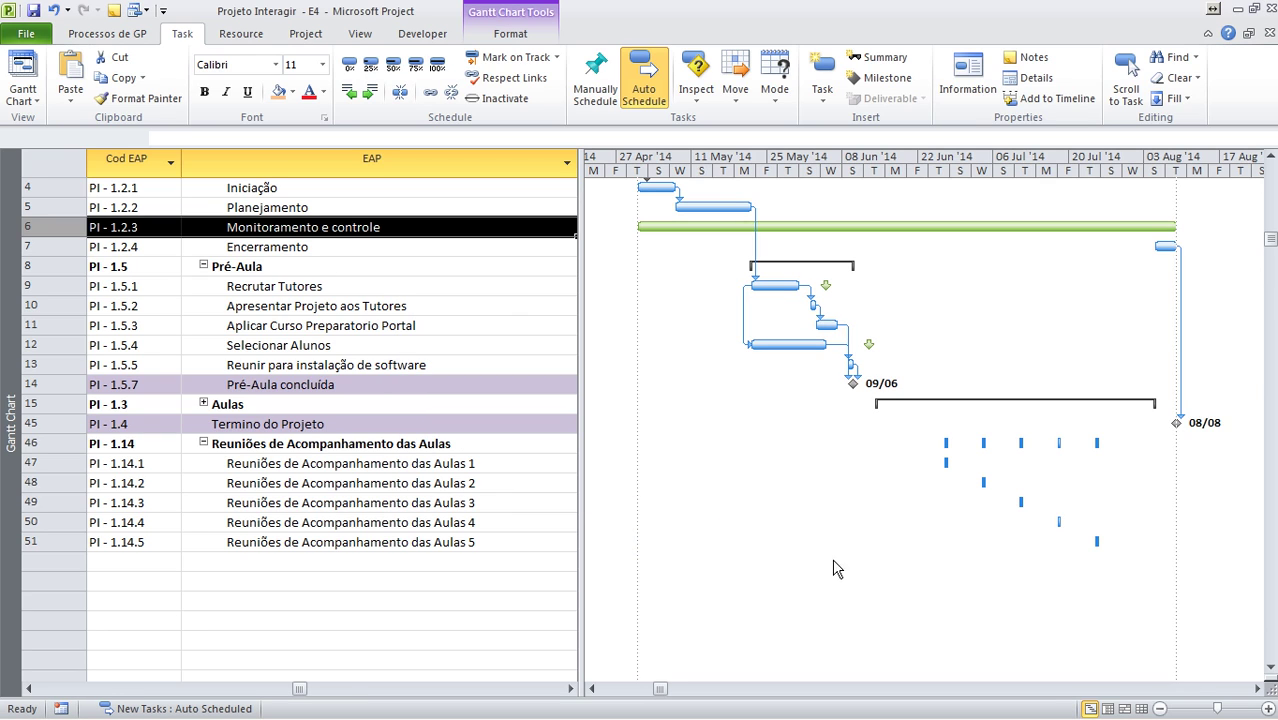
Stretch the Encerramento bar into late August, and shorten it to 1,5 wks, finishing on 14/08.
{"action": "left_click_drag", "start_coordinate": [1177, 246], "coordinate": [1250, 247]}
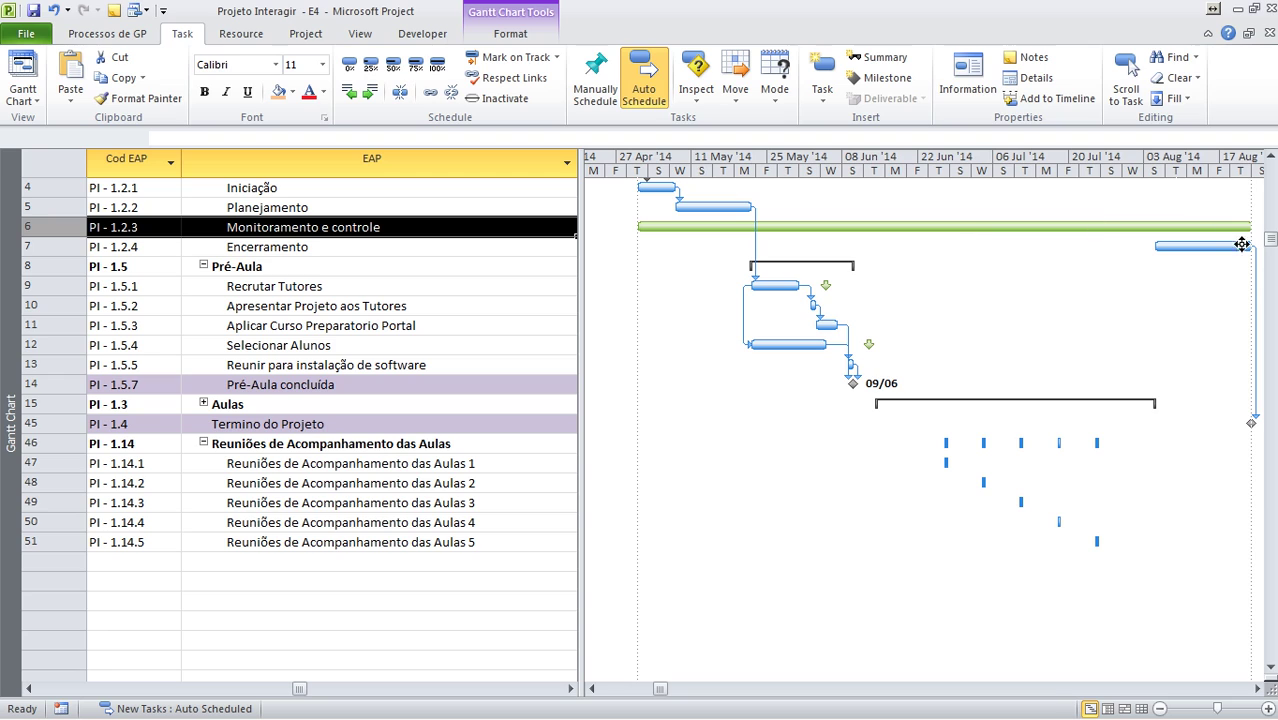
{"action": "left_click_drag", "start_coordinate": [1249, 250], "coordinate": [1206, 248]}
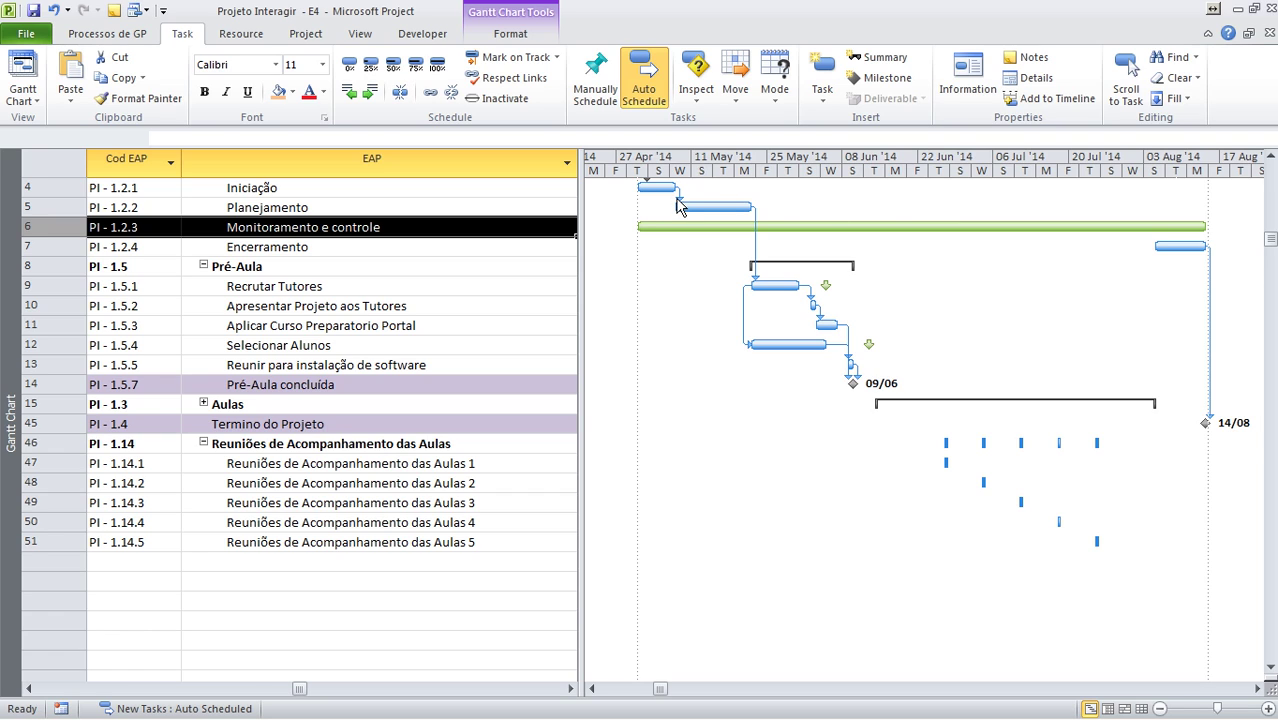
Lengthen the Planejamento bar to mid-June, and shorten it to 2,1 wks with the timescale fitted to the entire project.
{"action": "left_click_drag", "start_coordinate": [754, 208], "coordinate": [877, 208]}
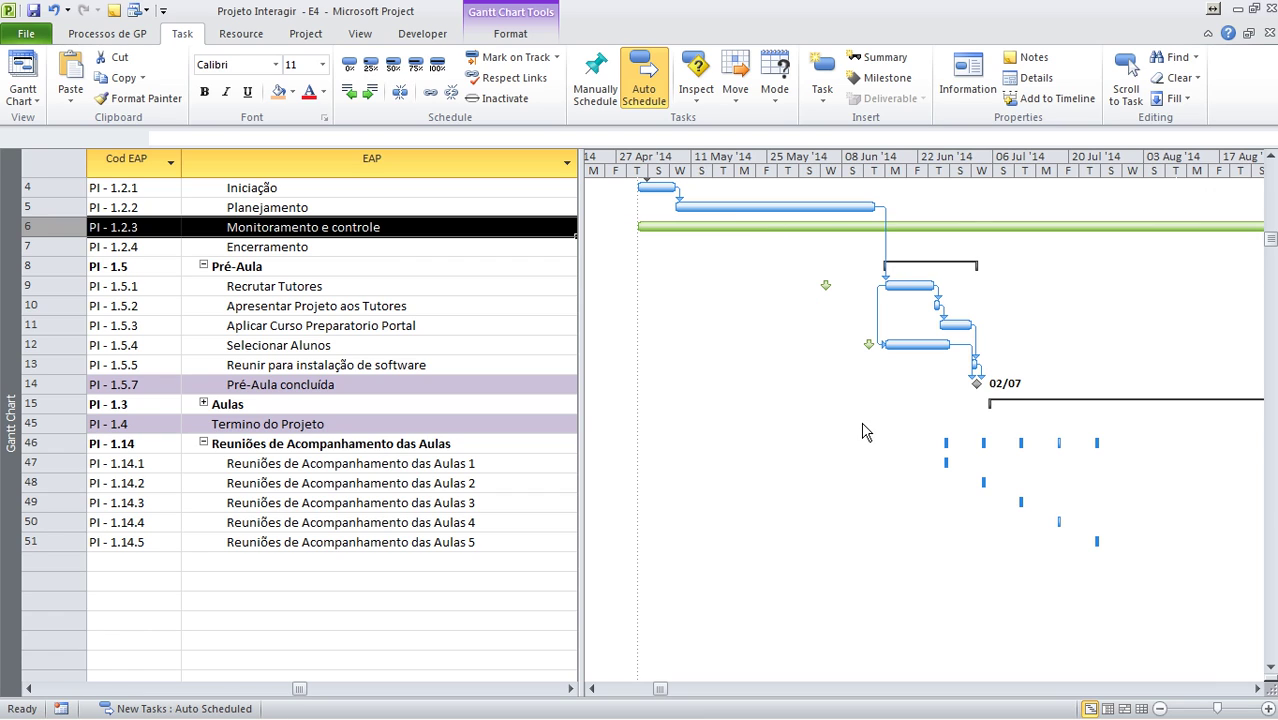
{"action": "right_click", "coordinate": [819, 160]}
{"action": "left_click", "coordinate": [855, 190]}
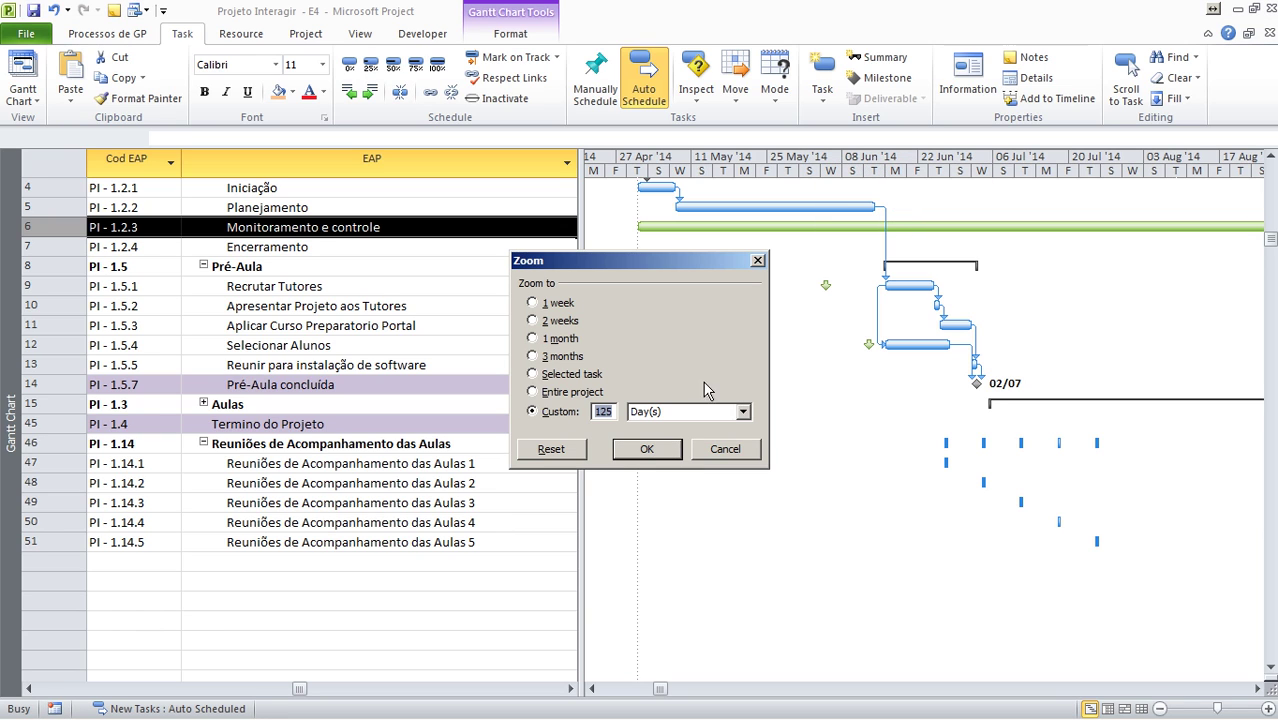
{"action": "left_click", "coordinate": [576, 390]}
{"action": "left_click", "coordinate": [644, 449]}
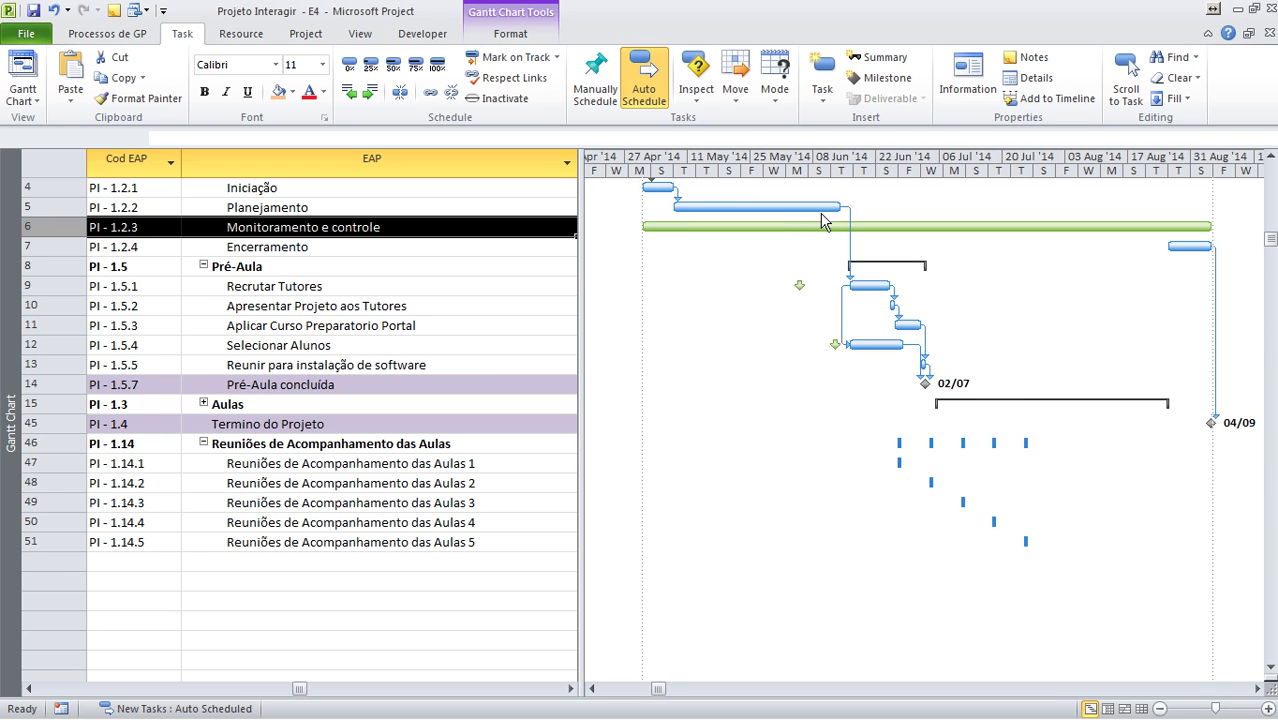
{"action": "left_click_drag", "start_coordinate": [840, 207], "coordinate": [741, 207]}
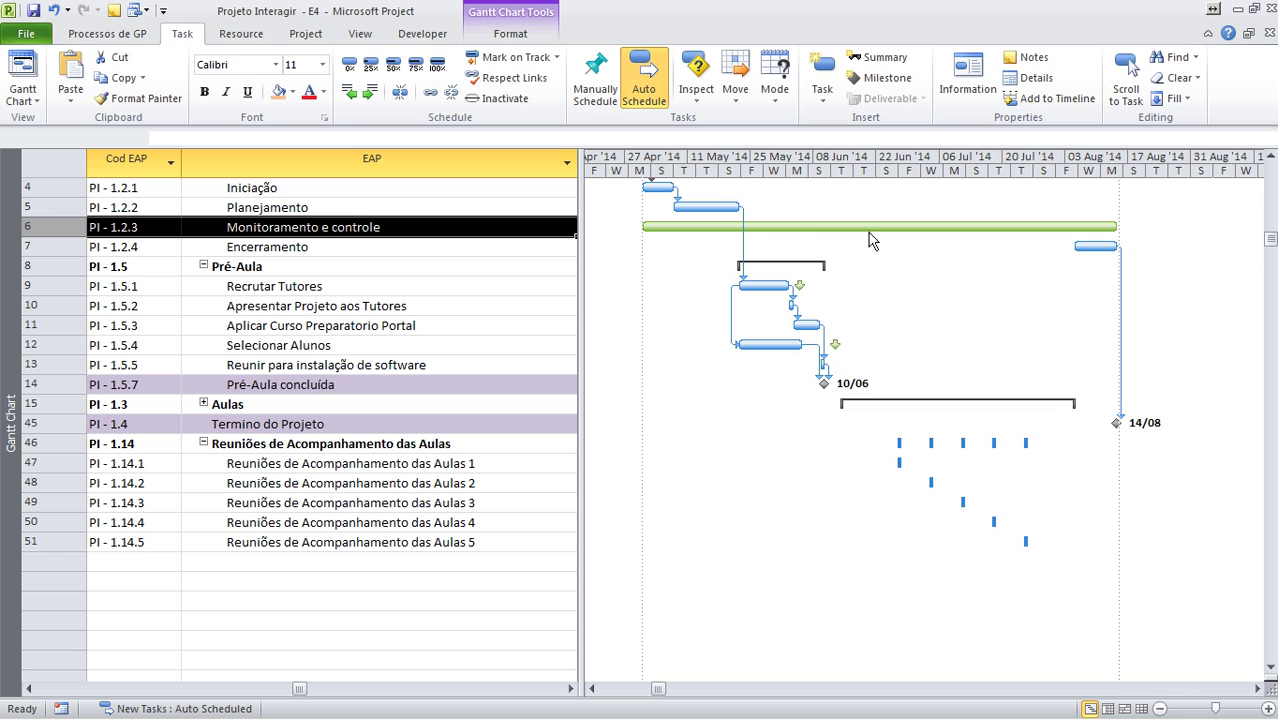
Inspect the advanced constraint settings of the Monitoramento e controle task without changing them.
{"action": "left_click", "coordinate": [330, 226]}
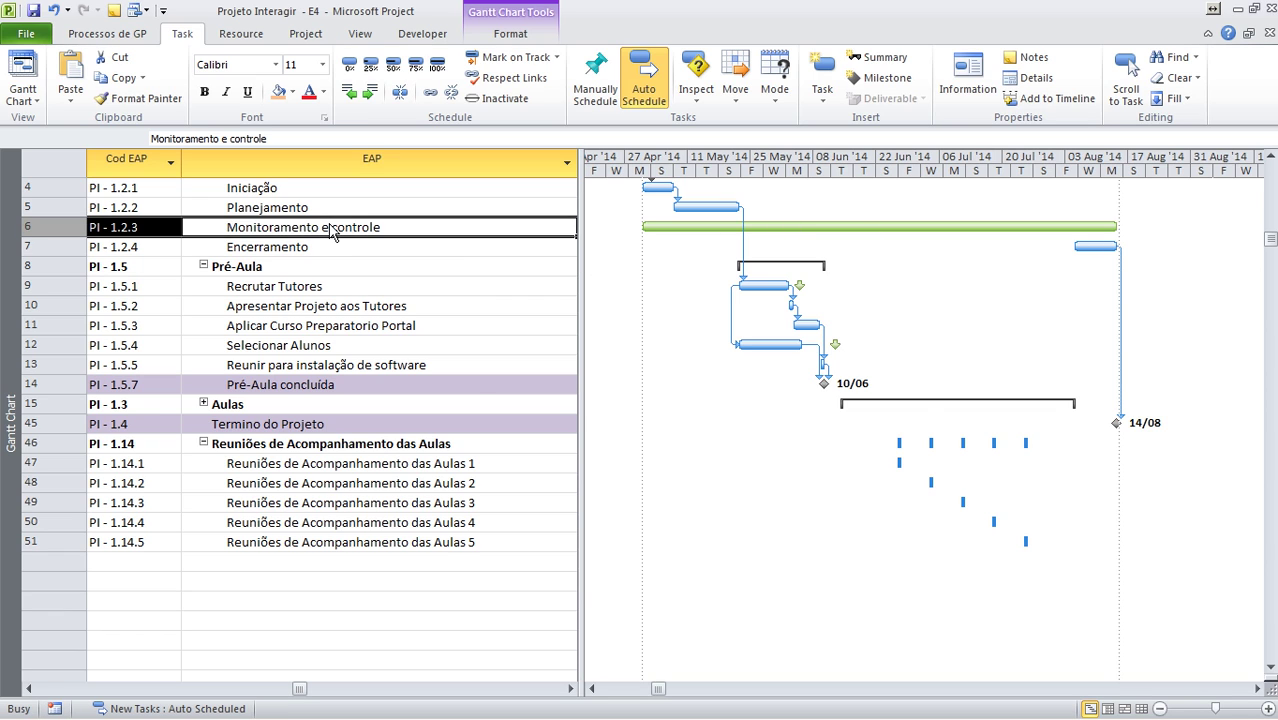
{"action": "double_click", "coordinate": [330, 226]}
{"action": "left_click", "coordinate": [558, 213]}
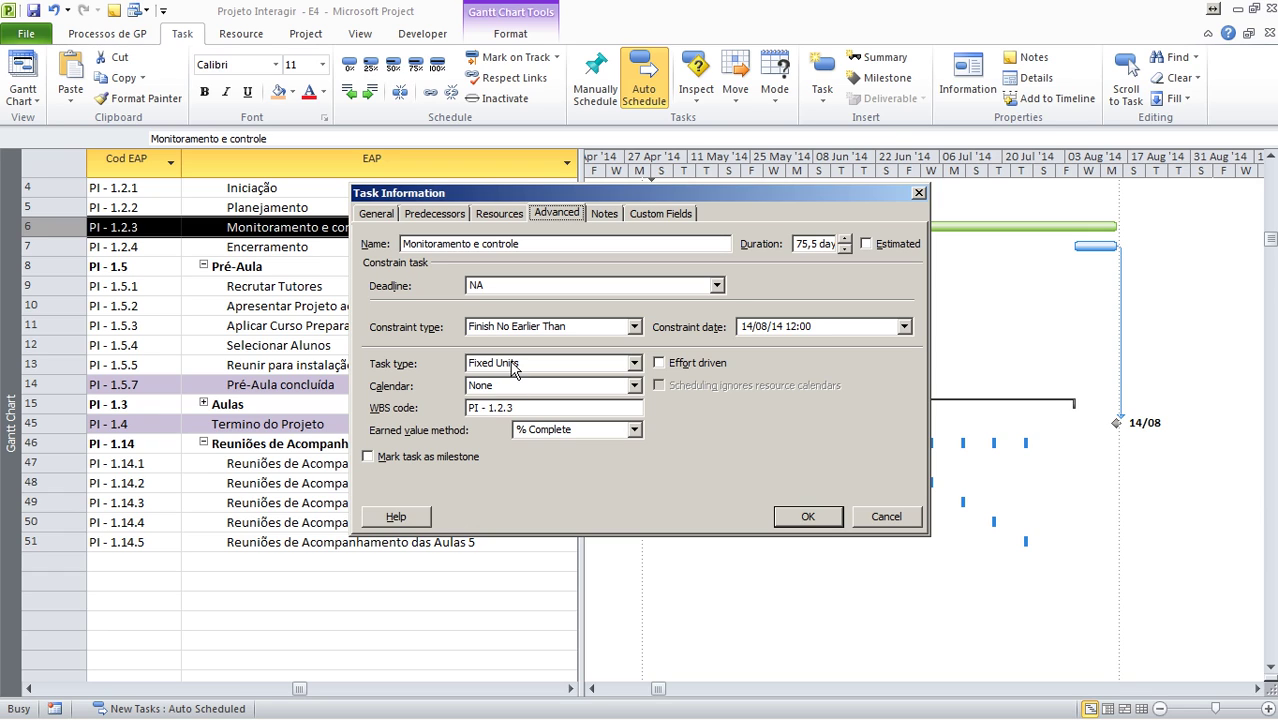
{"action": "left_click", "coordinate": [882, 519]}
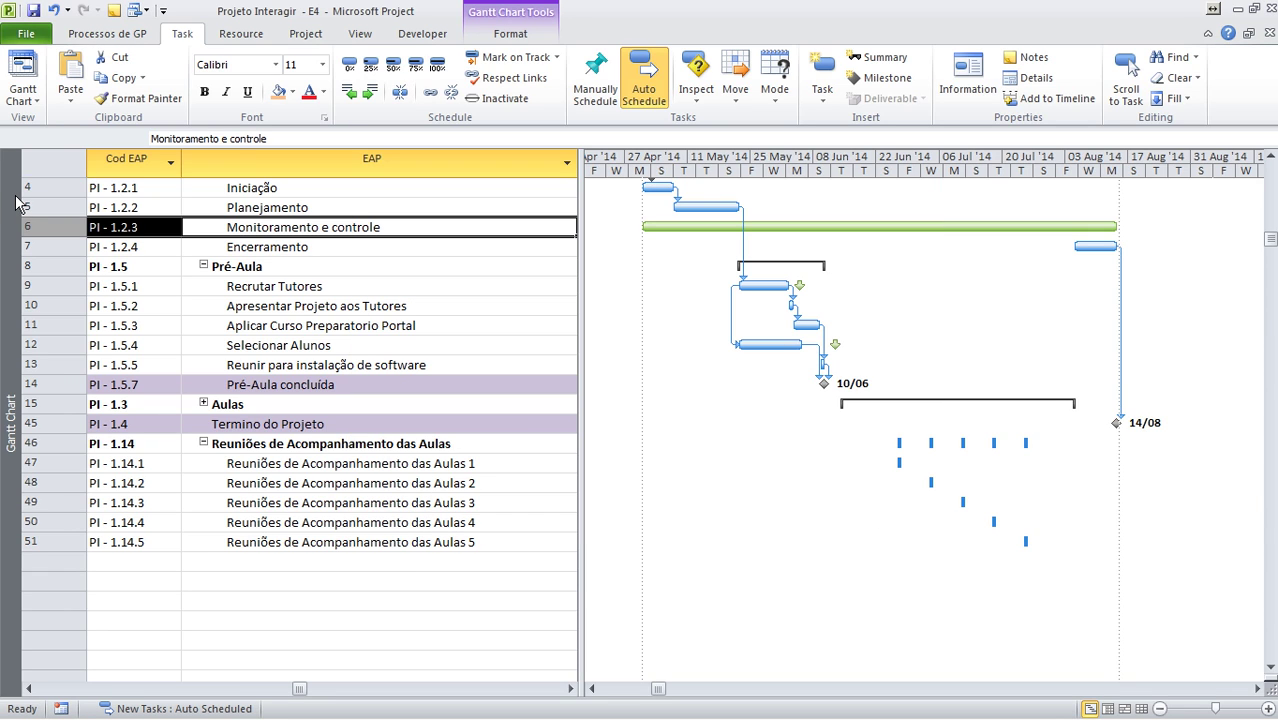
Review the recalculated durations, constraints and dates in the Passo 06 - Duração + Calendário and Passo 07 - Cronograma do Projeto views.
{"action": "right_click", "coordinate": [16, 205]}
{"action": "left_click", "coordinate": [80, 366]}
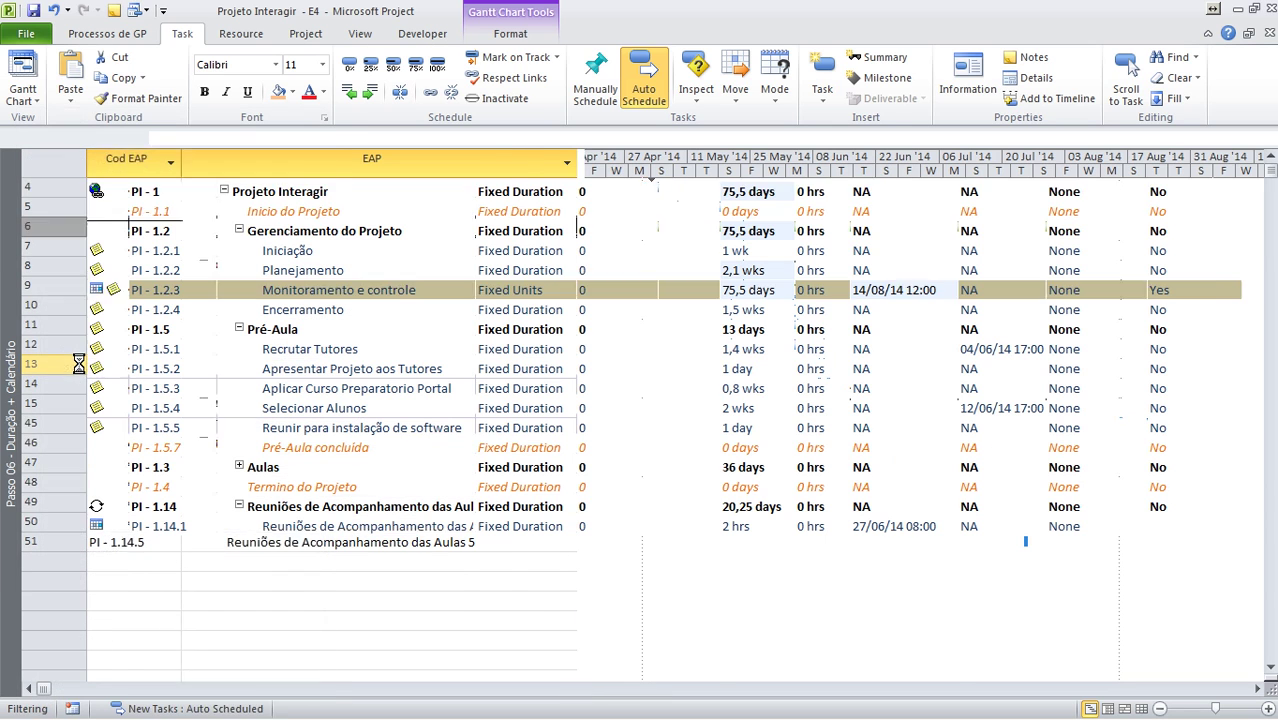
{"action": "left_click", "coordinate": [112, 36]}
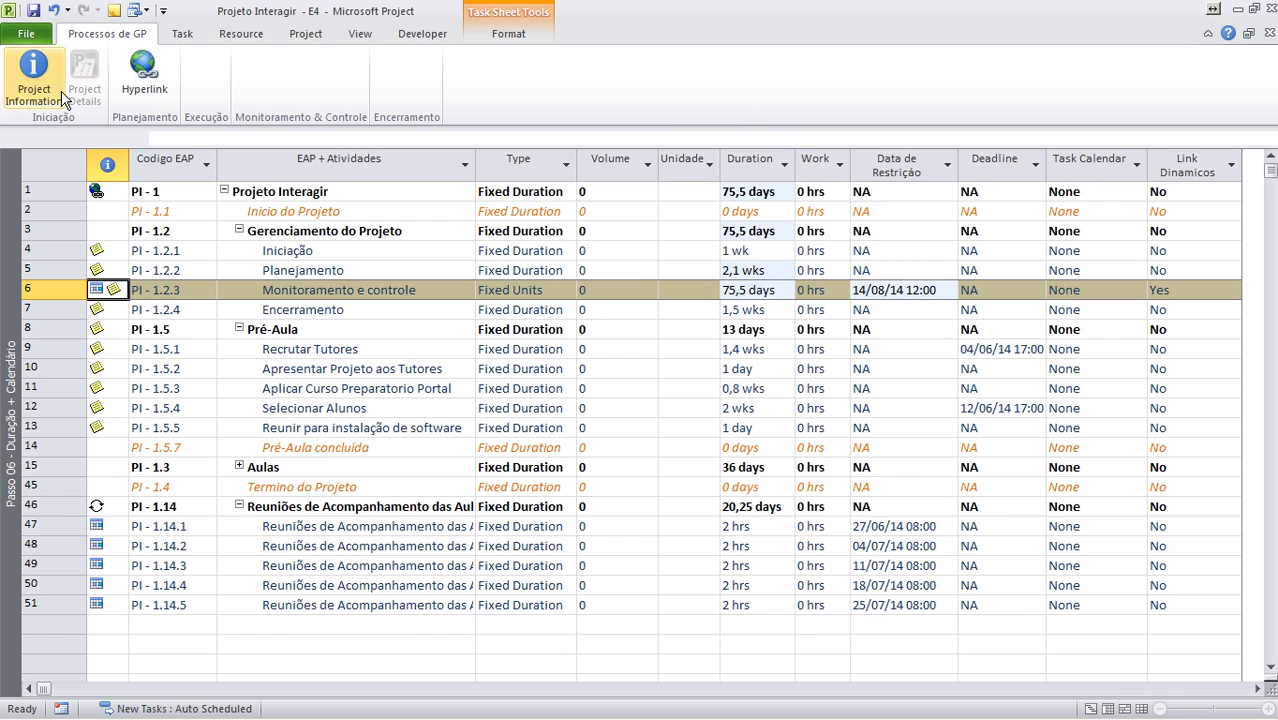
{"action": "right_click", "coordinate": [13, 172]}
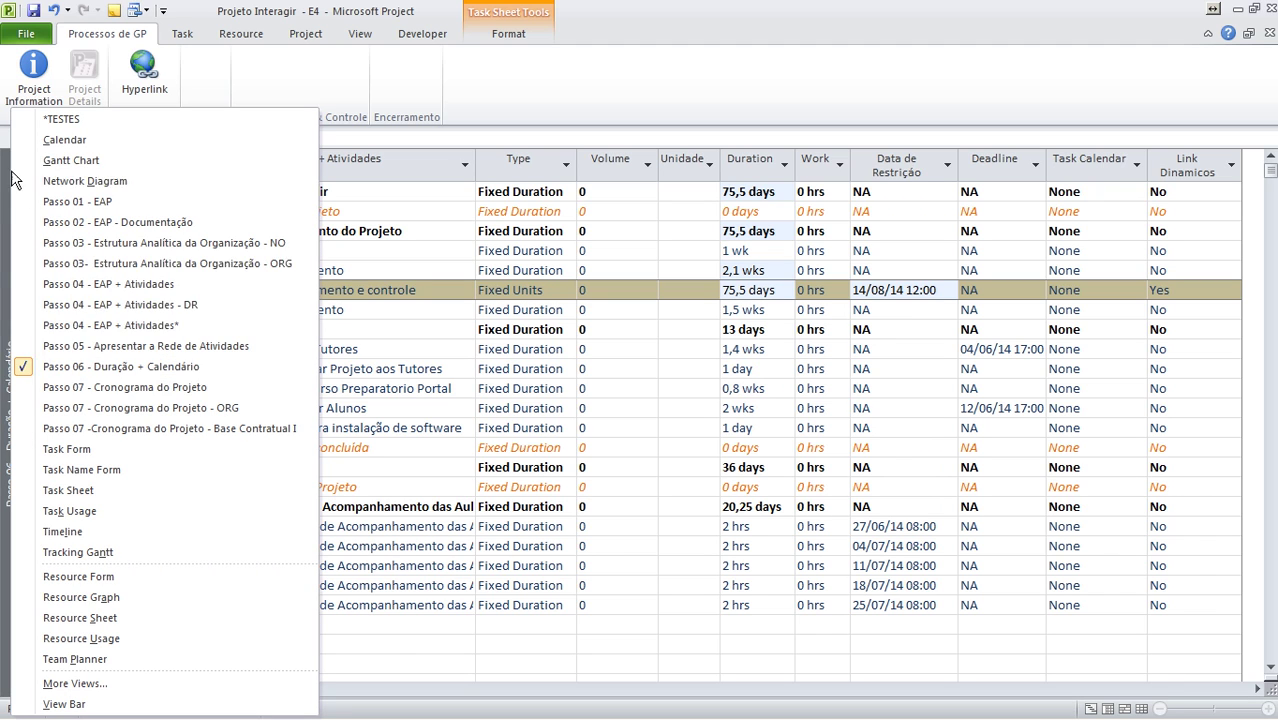
{"action": "left_click", "coordinate": [99, 387]}
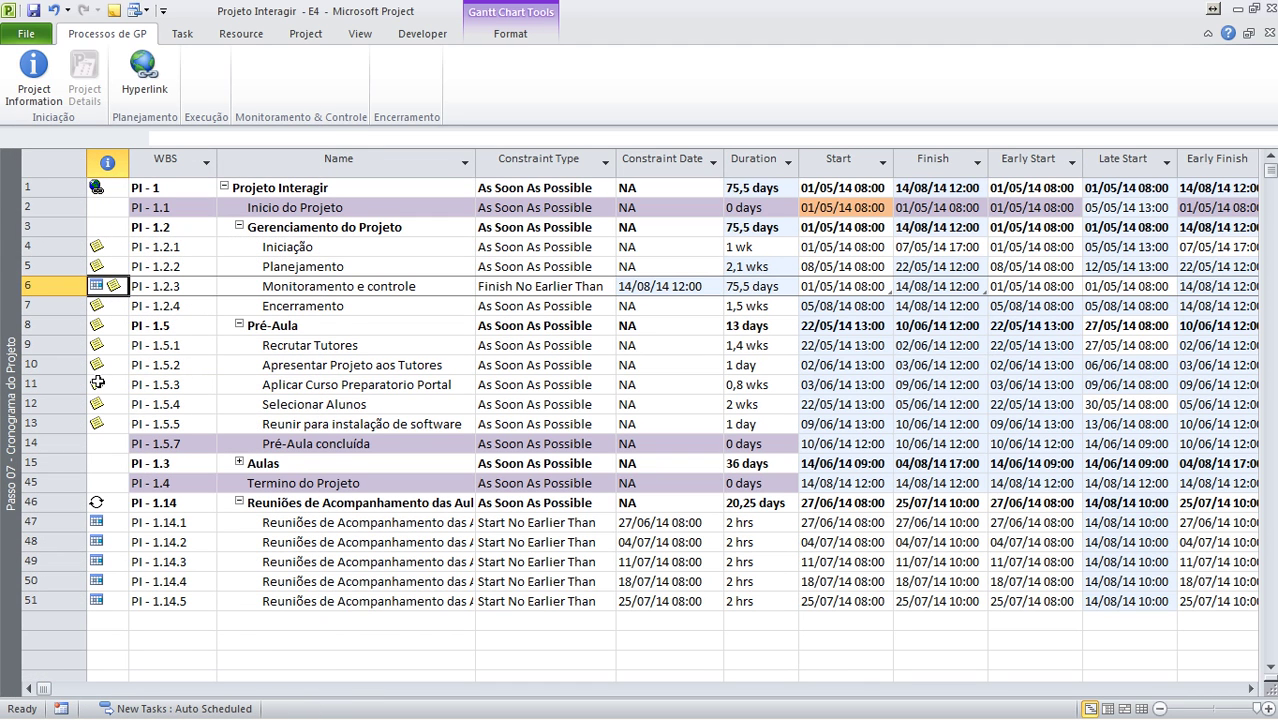
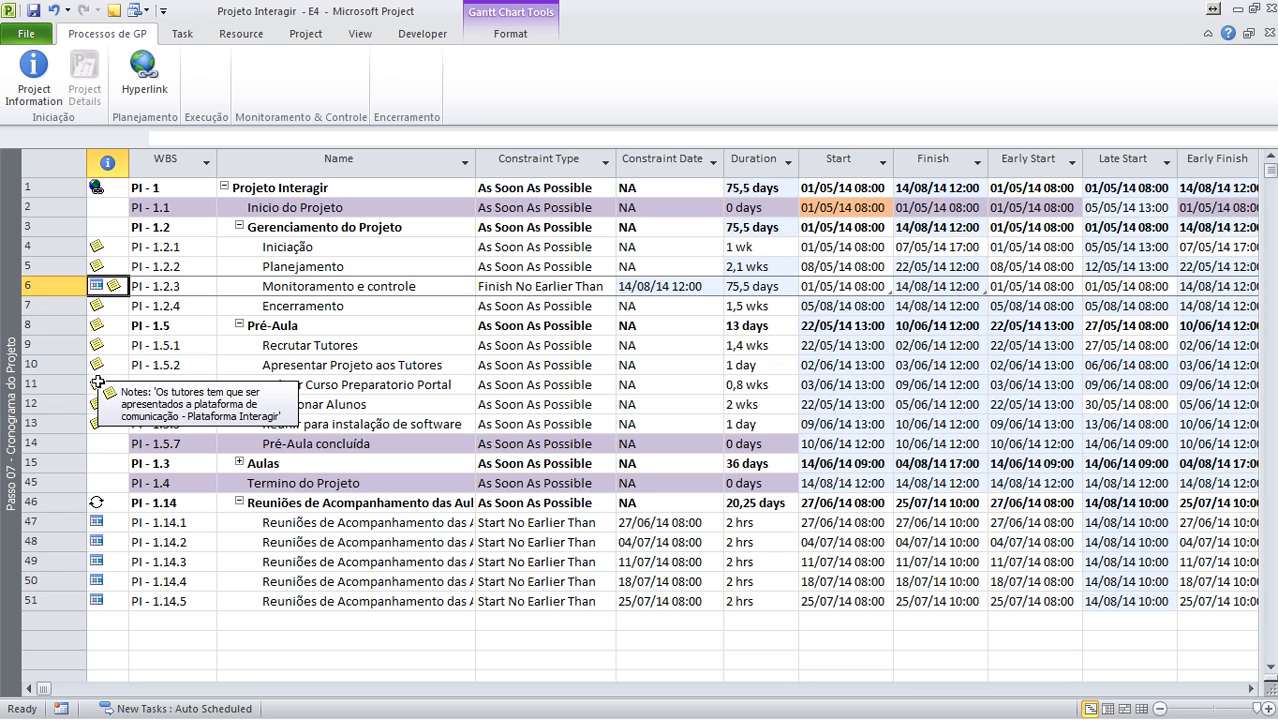
Return to the Passo 06 - Duração + Calendário view, expand the Aulas summary task, and open the Duration column's filter options.
{"action": "right_click", "coordinate": [11, 310]}
{"action": "left_click", "coordinate": [55, 367]}
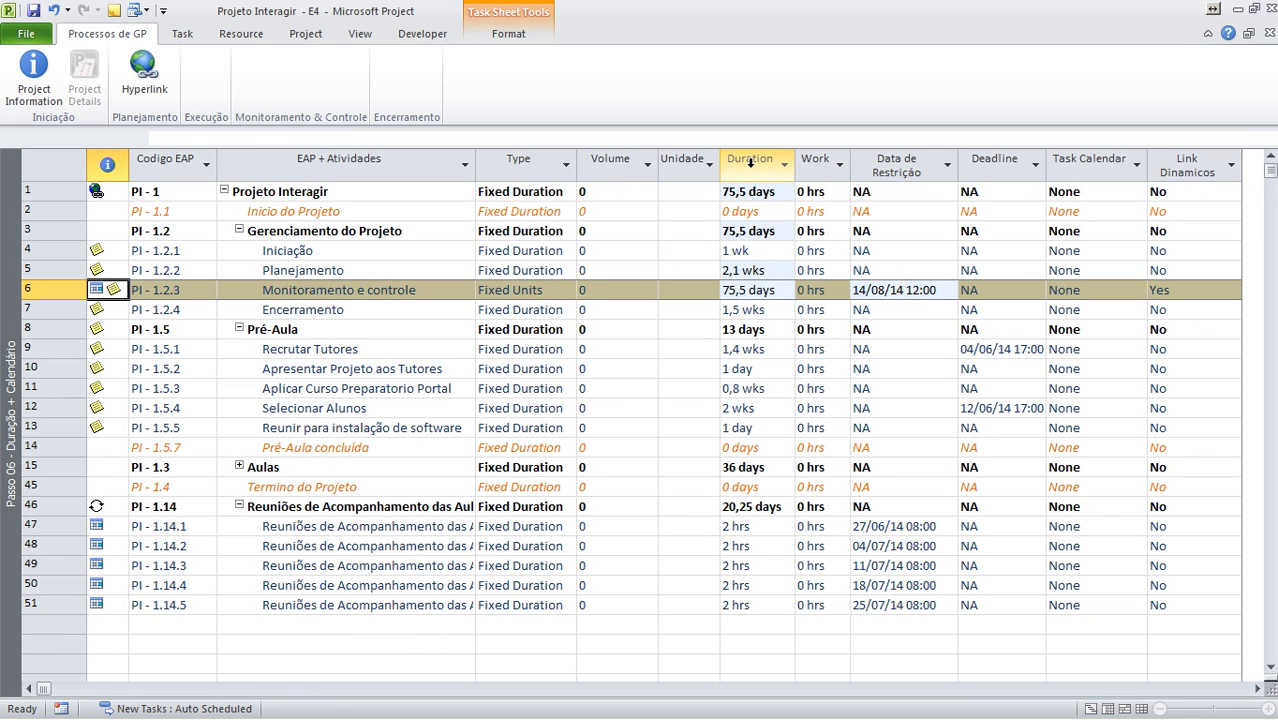
{"action": "left_click", "coordinate": [238, 467]}
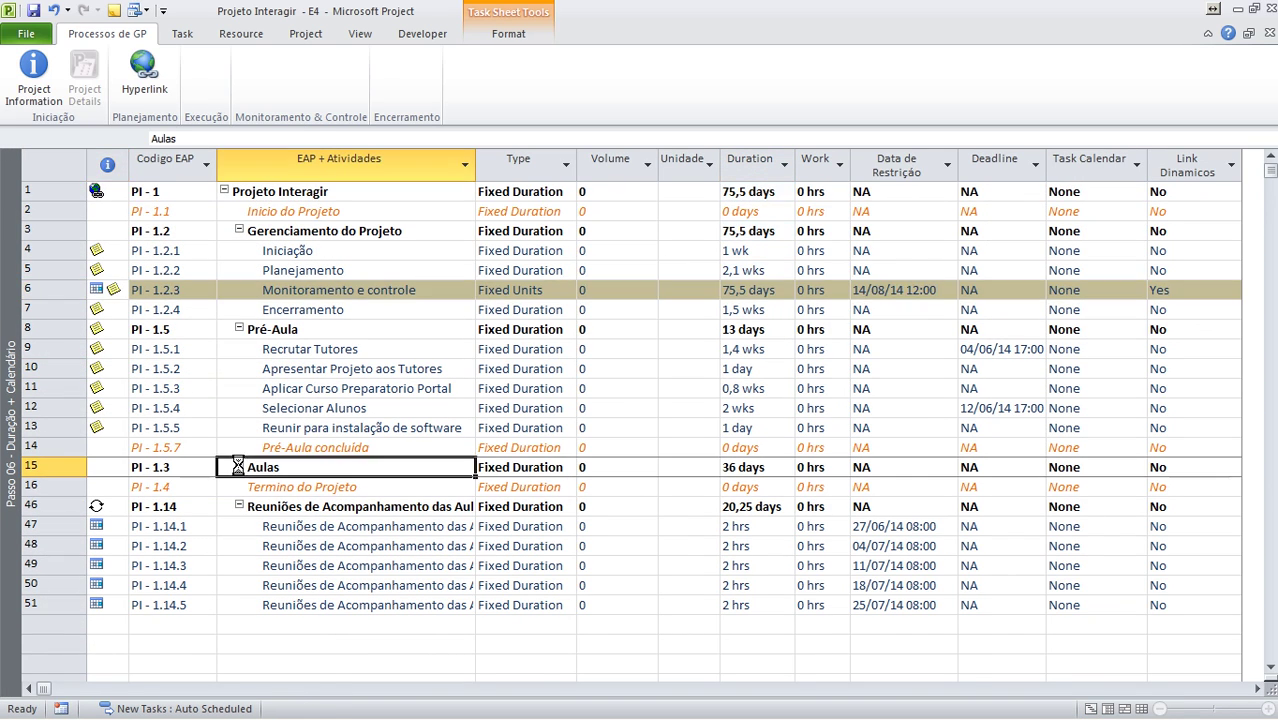
{"action": "left_click", "coordinate": [786, 166]}
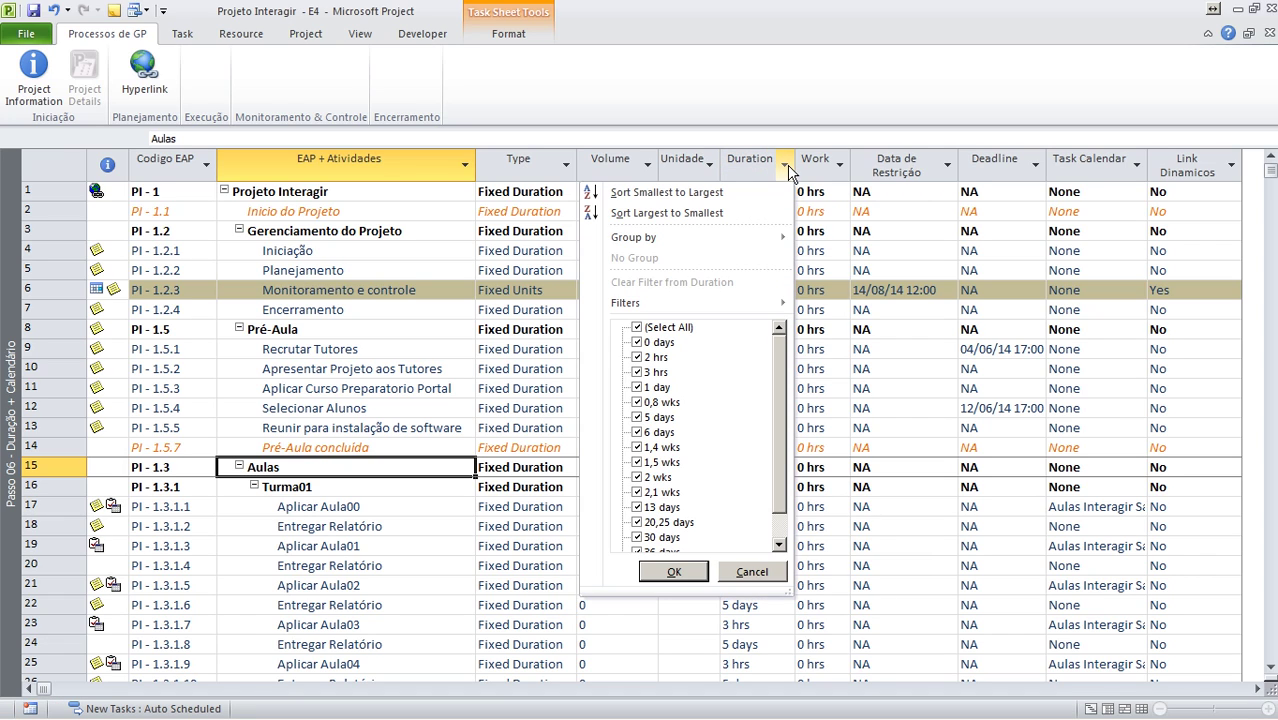
Filter the Duration column with a custom condition so only tasks with a duration less than 0,7d are shown.
{"action": "mouse_move", "coordinate": [740, 302]}
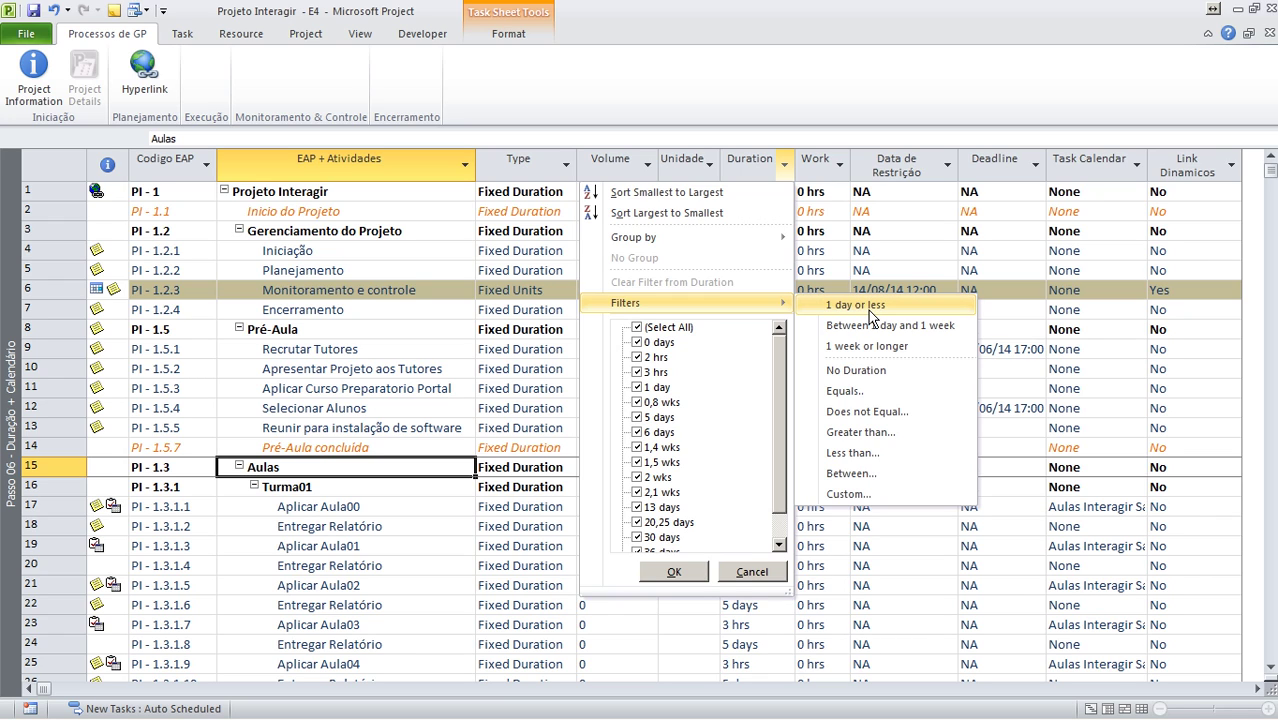
{"action": "left_click", "coordinate": [850, 494]}
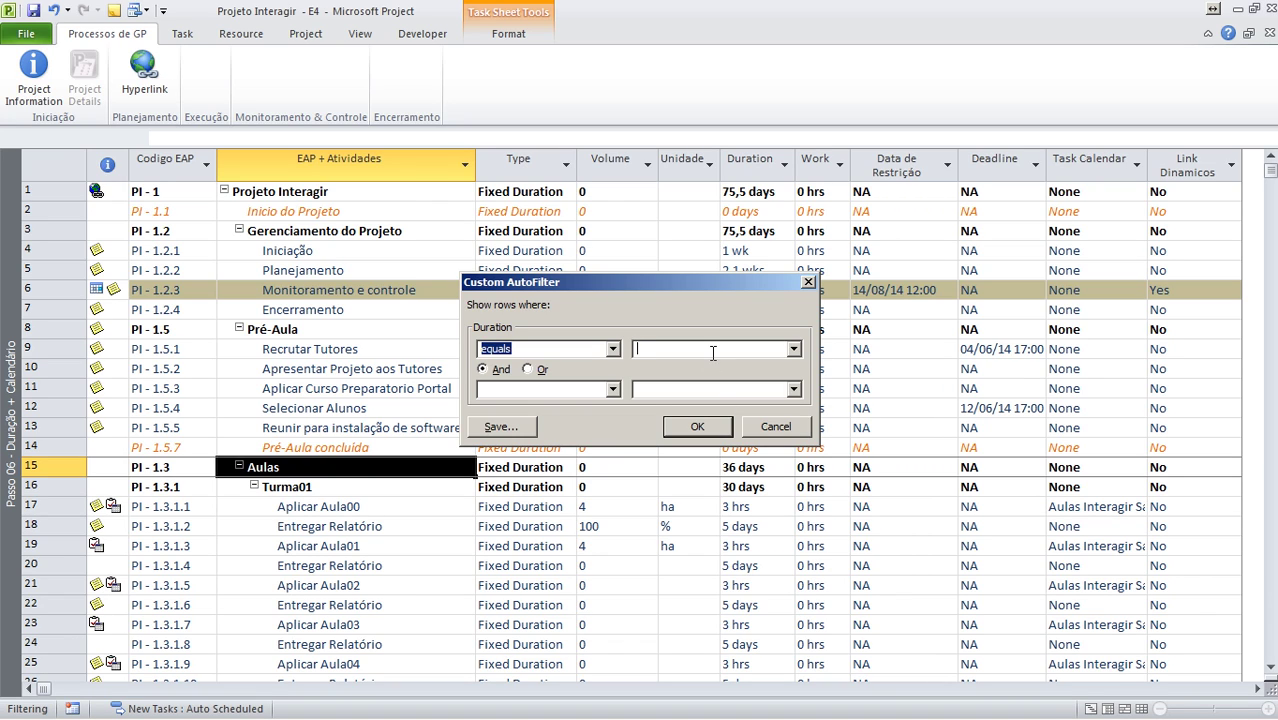
{"action": "left_click", "coordinate": [615, 355]}
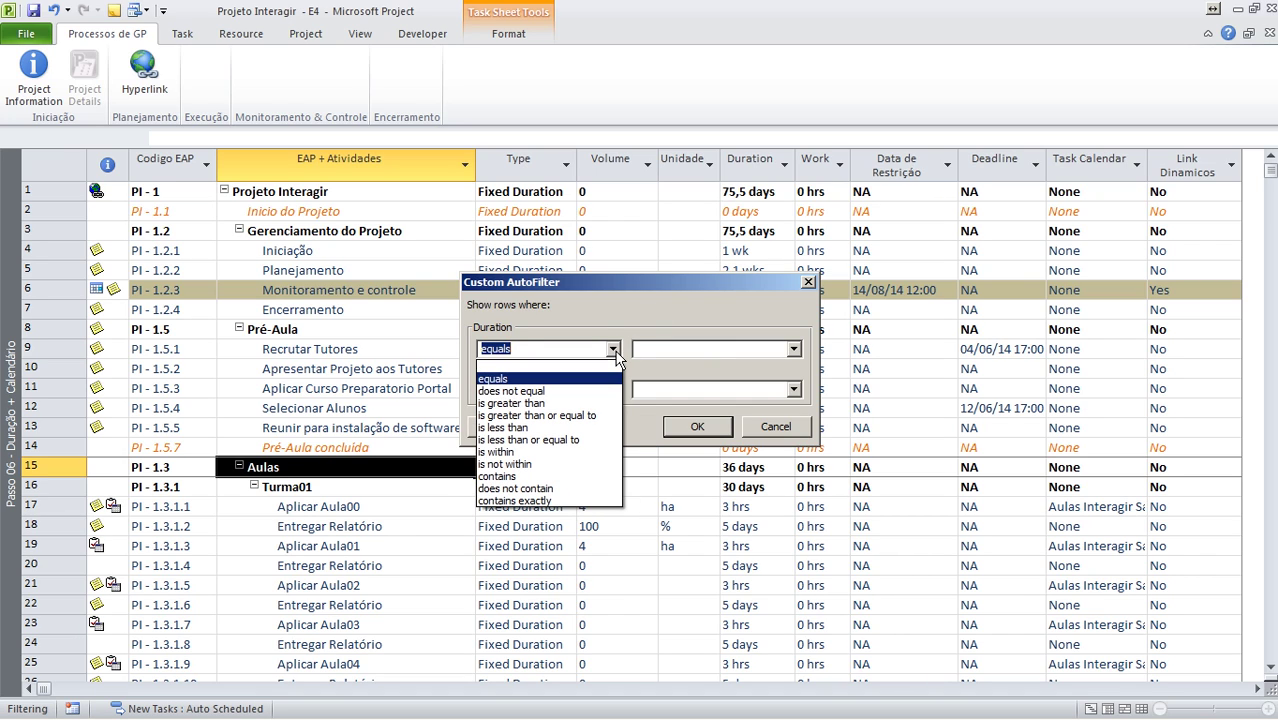
{"action": "left_click", "coordinate": [587, 430]}
{"action": "left_click", "coordinate": [795, 352]}
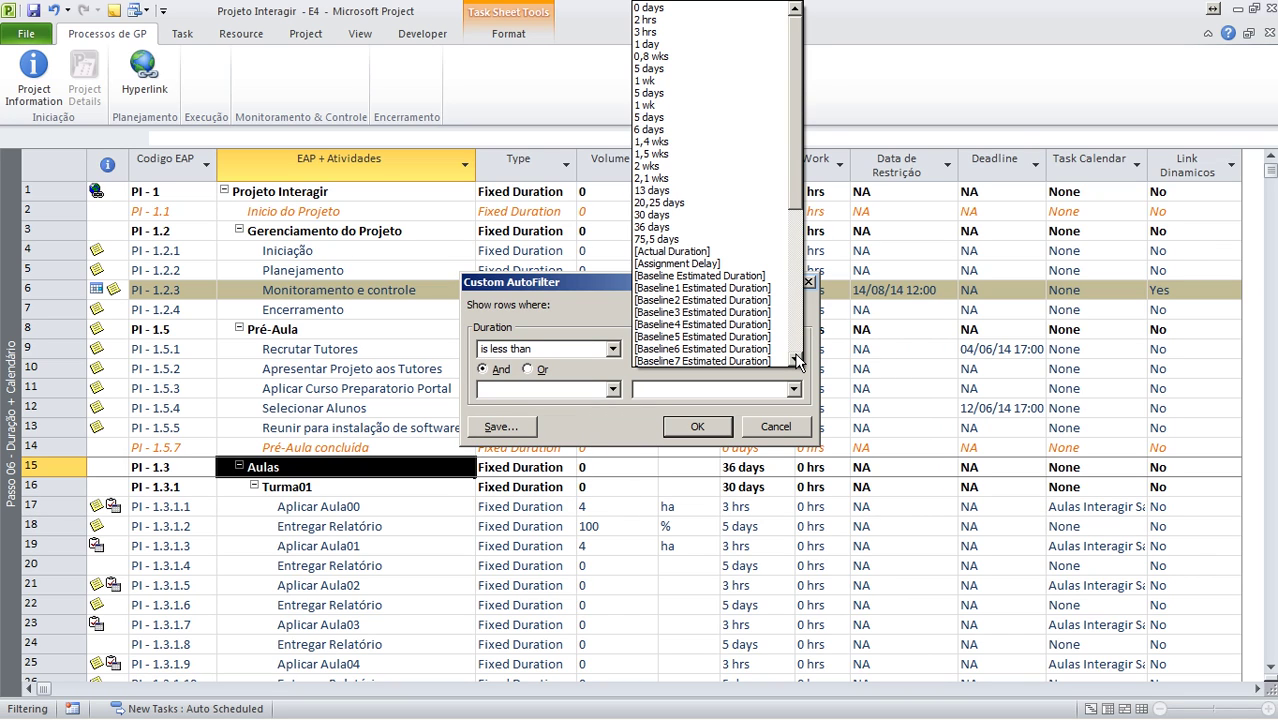
{"action": "left_click", "coordinate": [702, 398]}
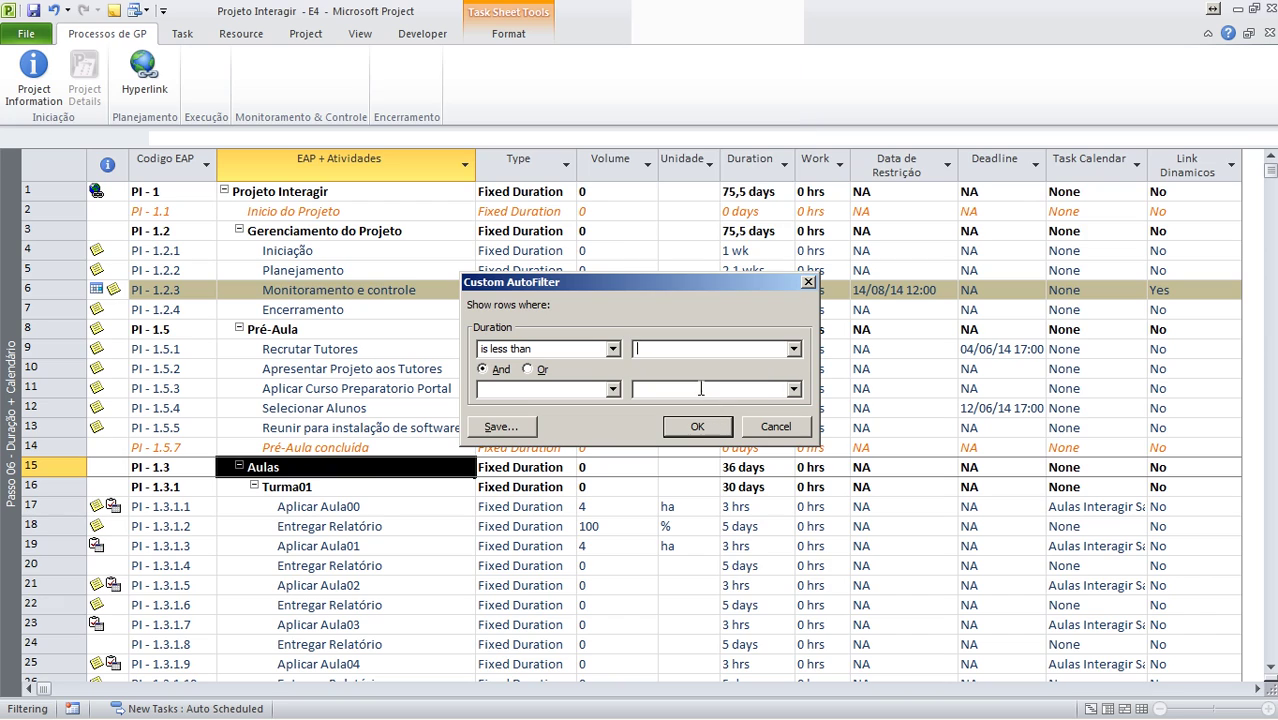
{"action": "type", "text": "0,7"}
{"action": "left_click", "coordinate": [697, 424]}
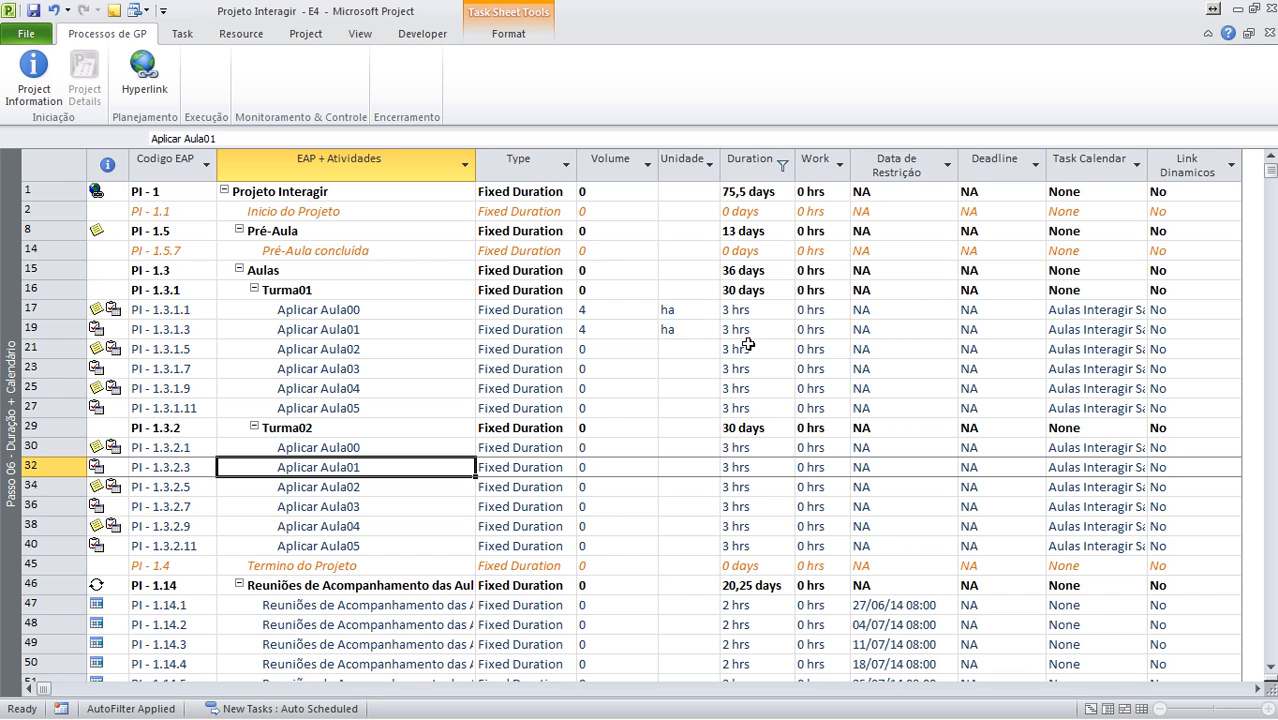
Change the custom Duration filter to show tasks with a duration greater than 7,5d.
{"action": "left_click", "coordinate": [784, 170]}
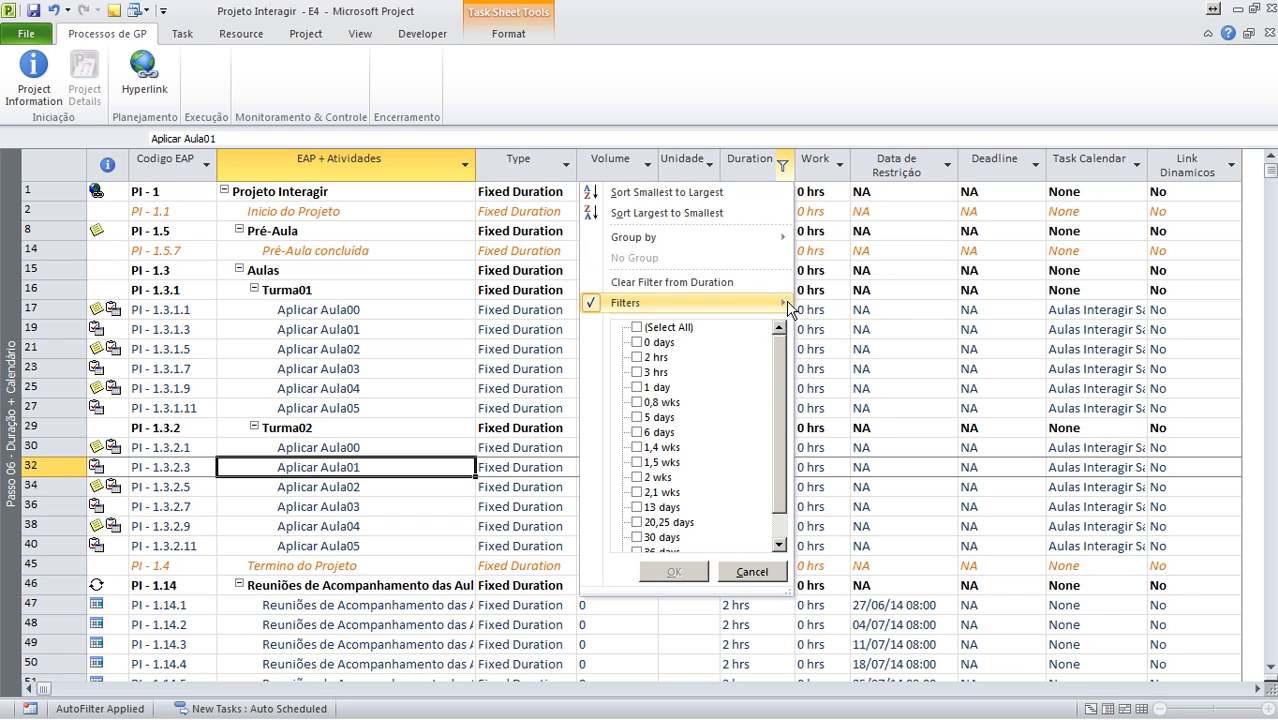
{"action": "mouse_move", "coordinate": [788, 303]}
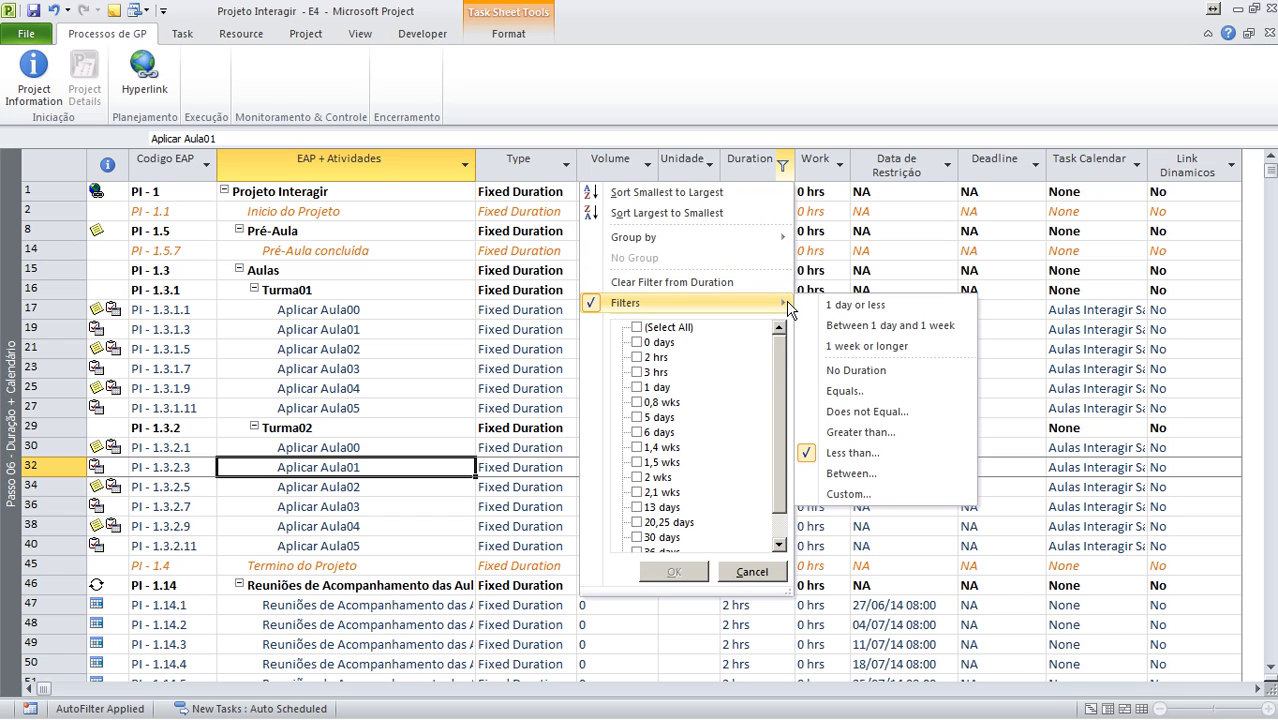
{"action": "left_click", "coordinate": [866, 494]}
{"action": "left_click", "coordinate": [612, 348]}
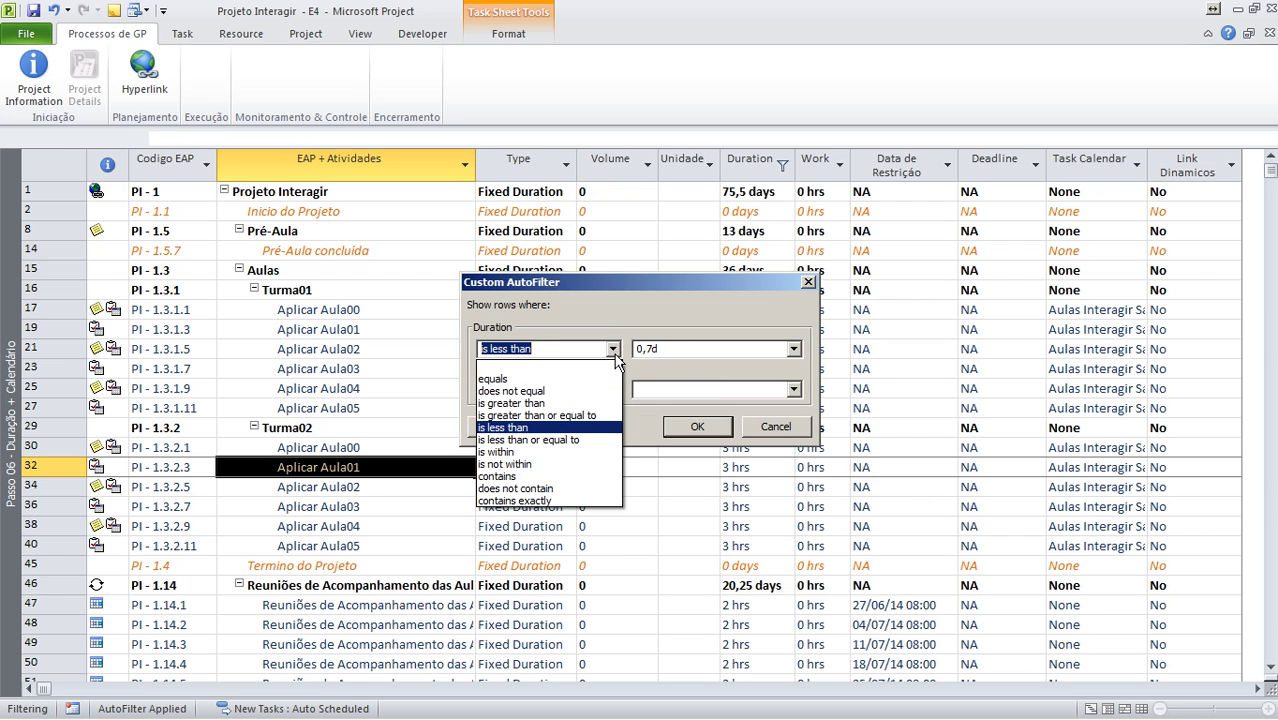
{"action": "left_click", "coordinate": [572, 403]}
{"action": "key", "text": "Tab"}
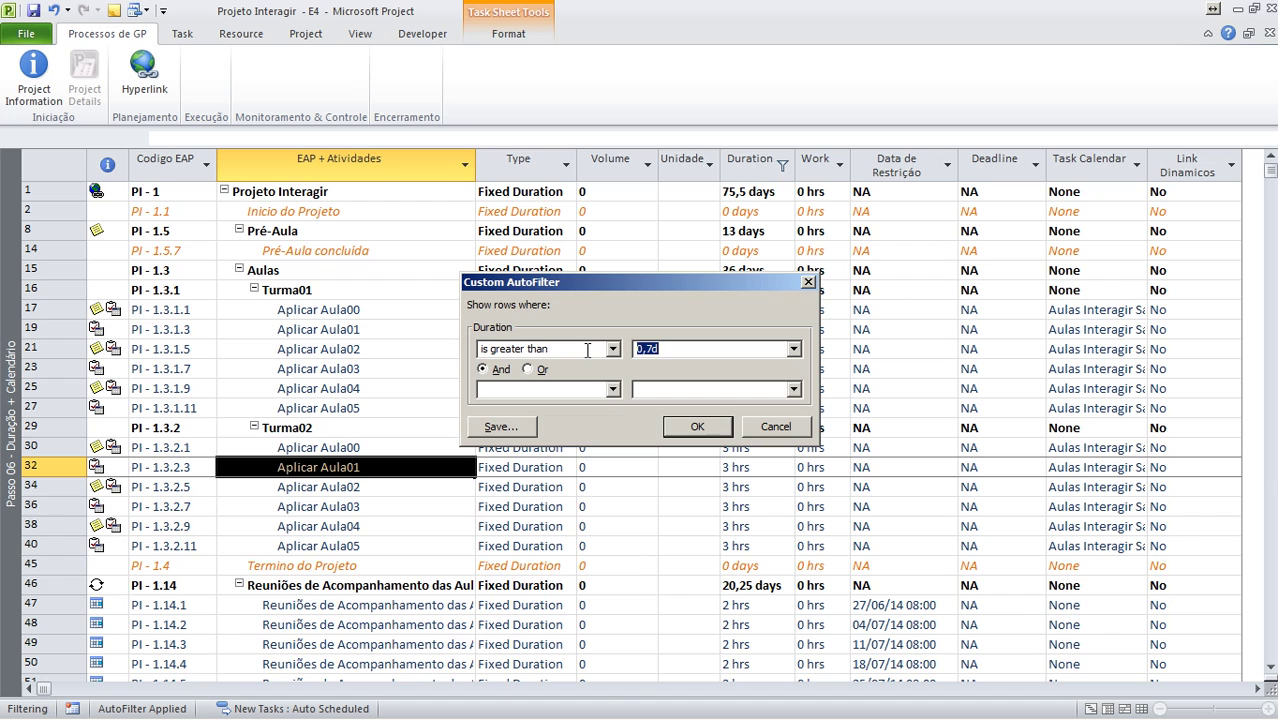
{"action": "type", "text": "7"}
{"action": "left_click", "coordinate": [684, 427]}
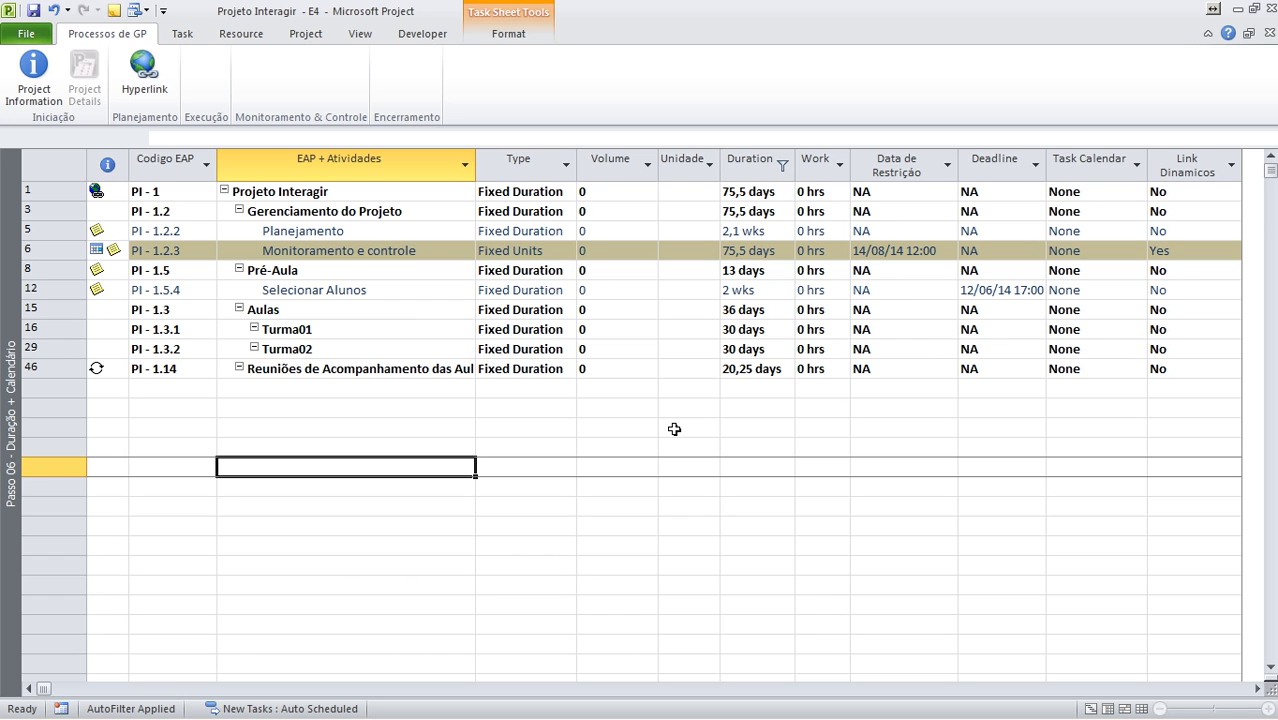
Highlight the Selecionar Alunos task from its name through its Work cell with an orange background.
{"action": "left_click_drag", "start_coordinate": [416, 292], "coordinate": [820, 297]}
{"action": "left_click", "coordinate": [182, 36]}
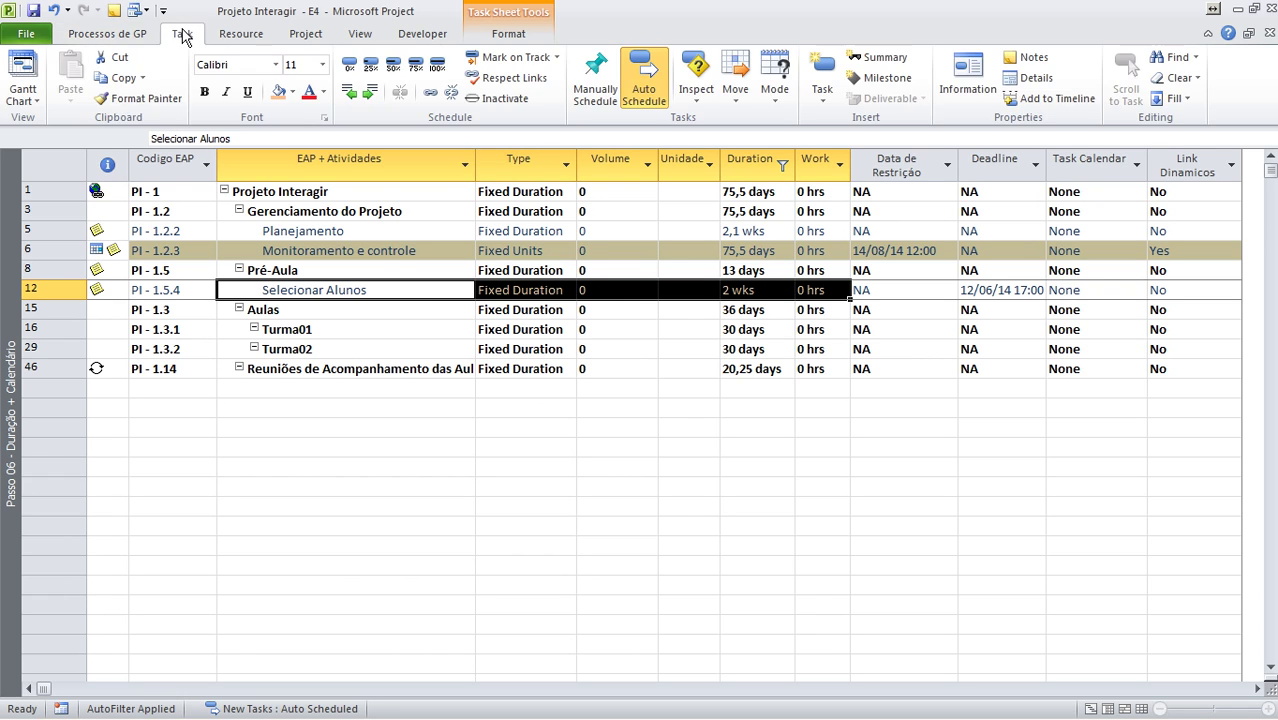
{"action": "left_click", "coordinate": [279, 91]}
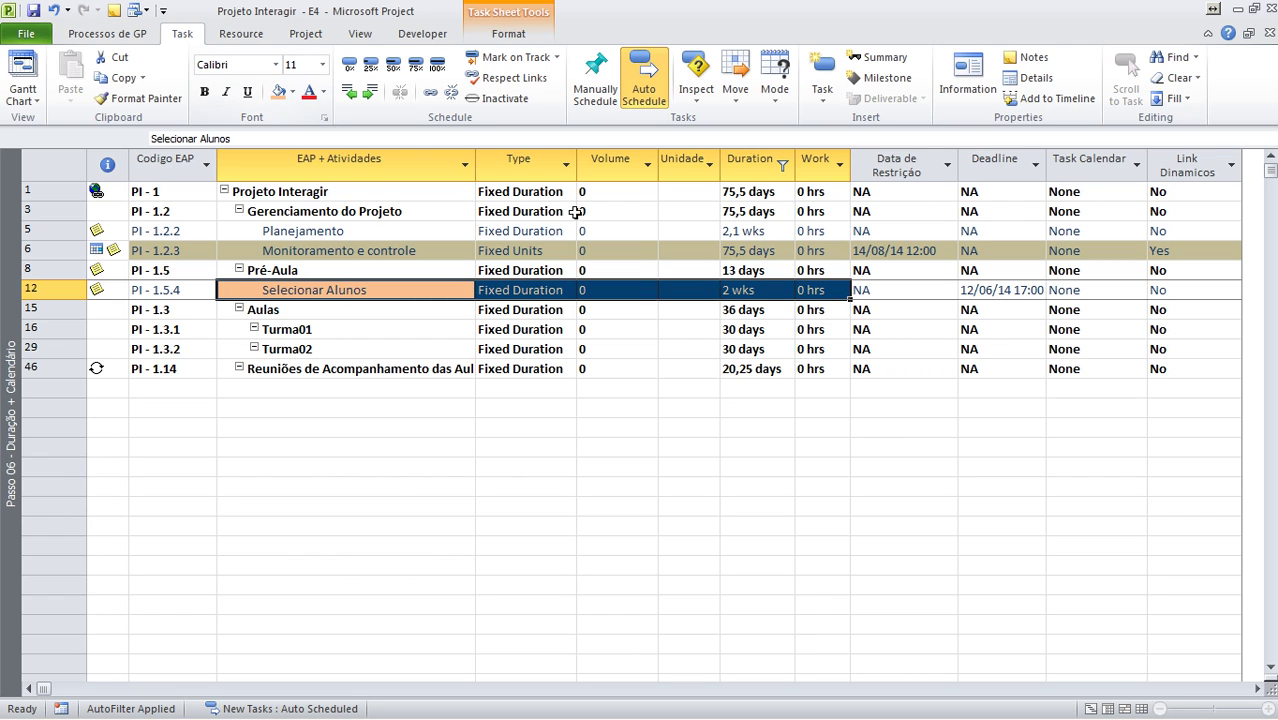
{"action": "left_click_drag", "start_coordinate": [293, 231], "coordinate": [414, 231]}
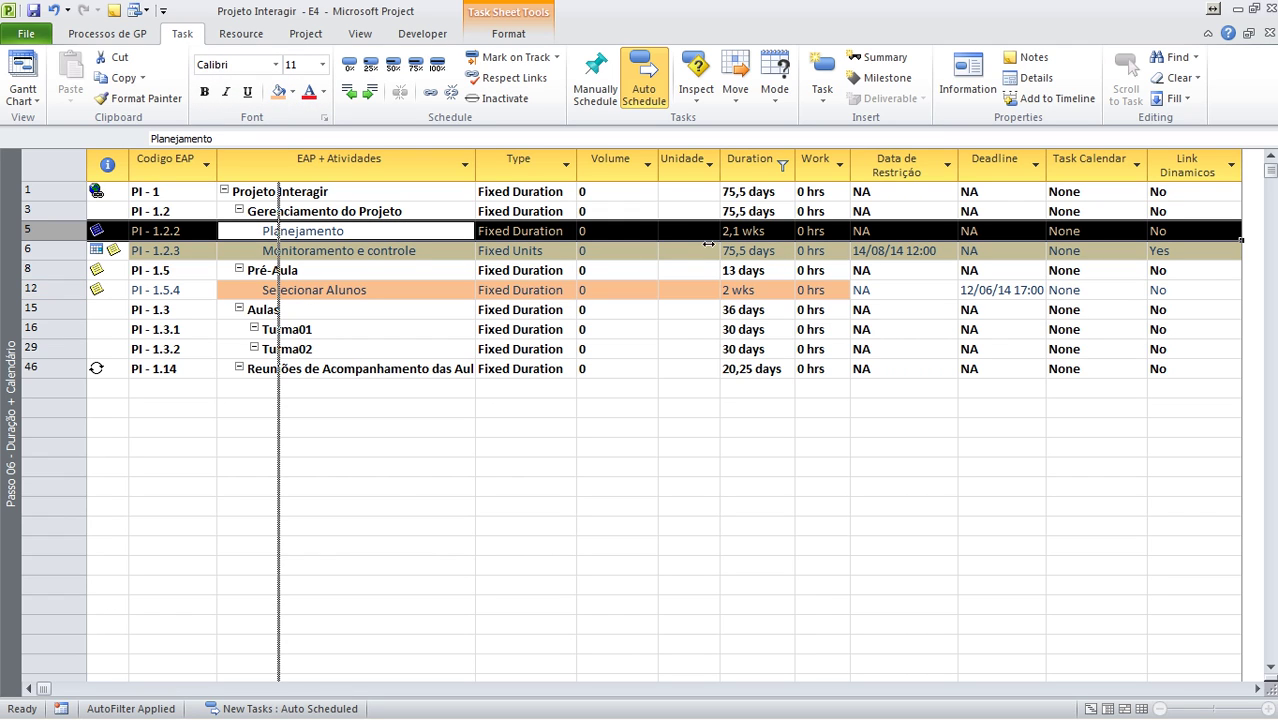
{"action": "left_click_drag", "start_coordinate": [709, 243], "coordinate": [405, 208]}
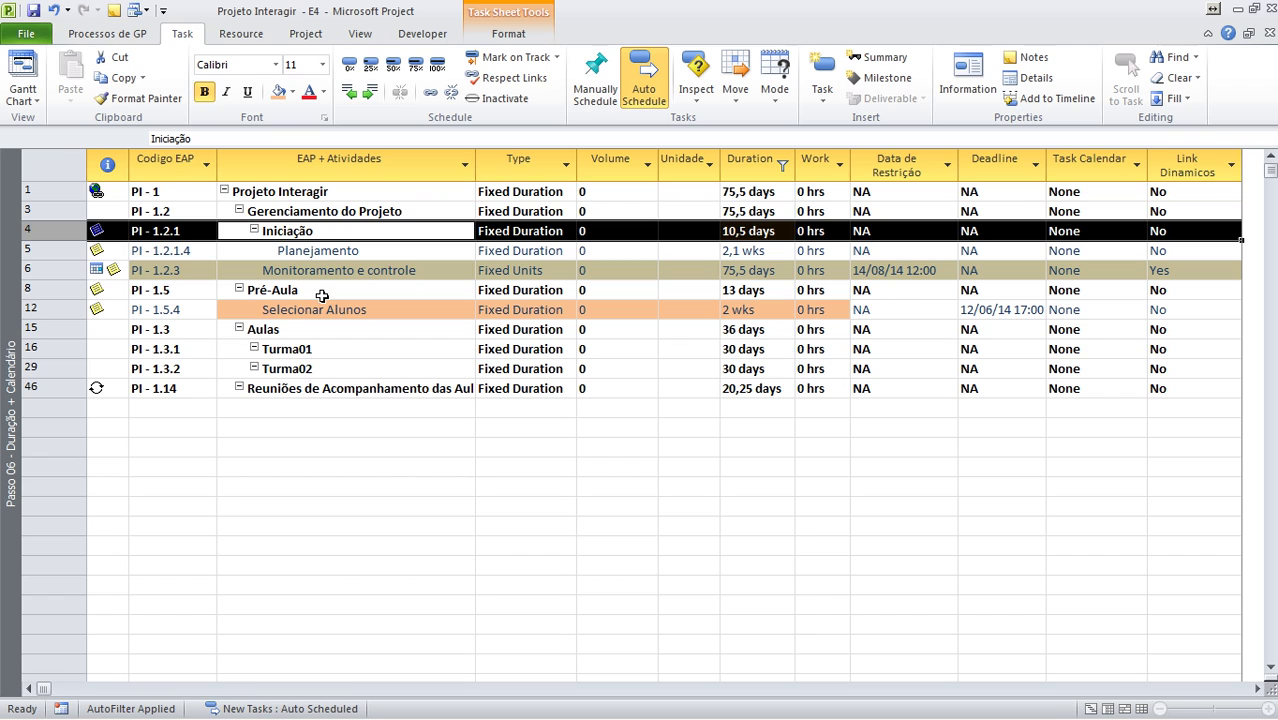
{"action": "left_click", "coordinate": [328, 251]}
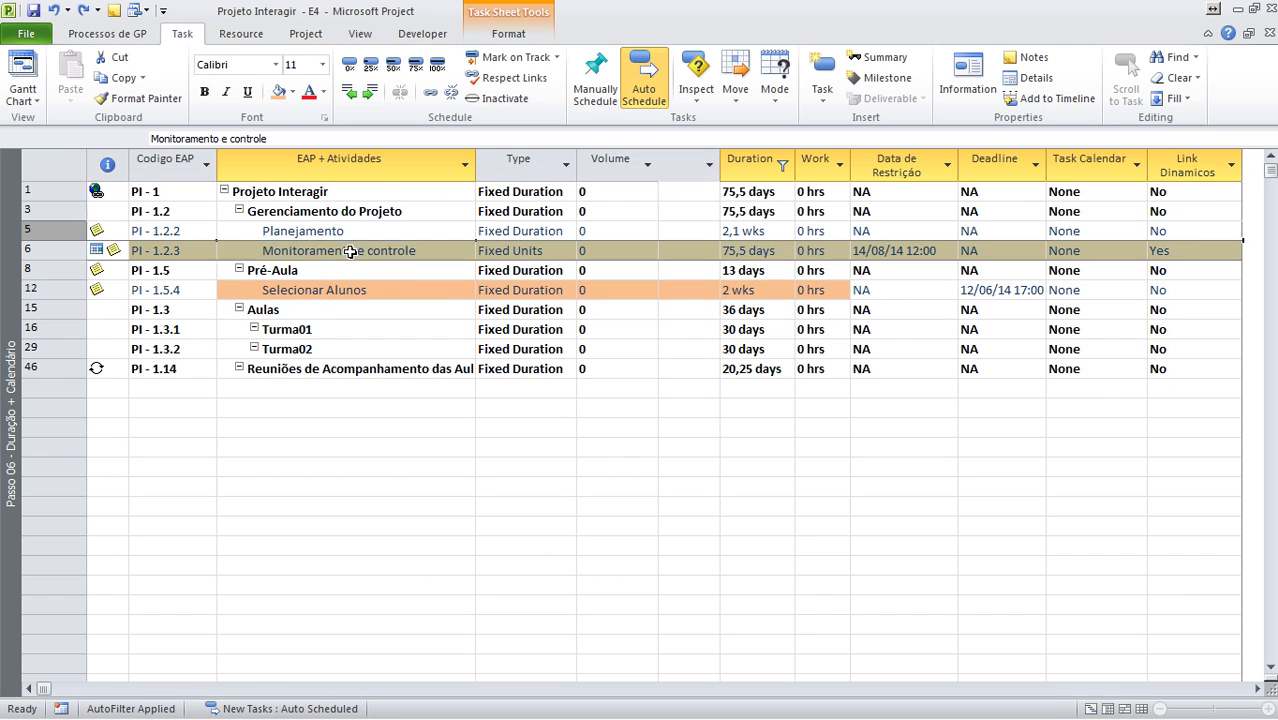
Highlight the Planejamento task from its name through its Duration cell with the same orange background.
{"action": "left_click_drag", "start_coordinate": [781, 234], "coordinate": [408, 230]}
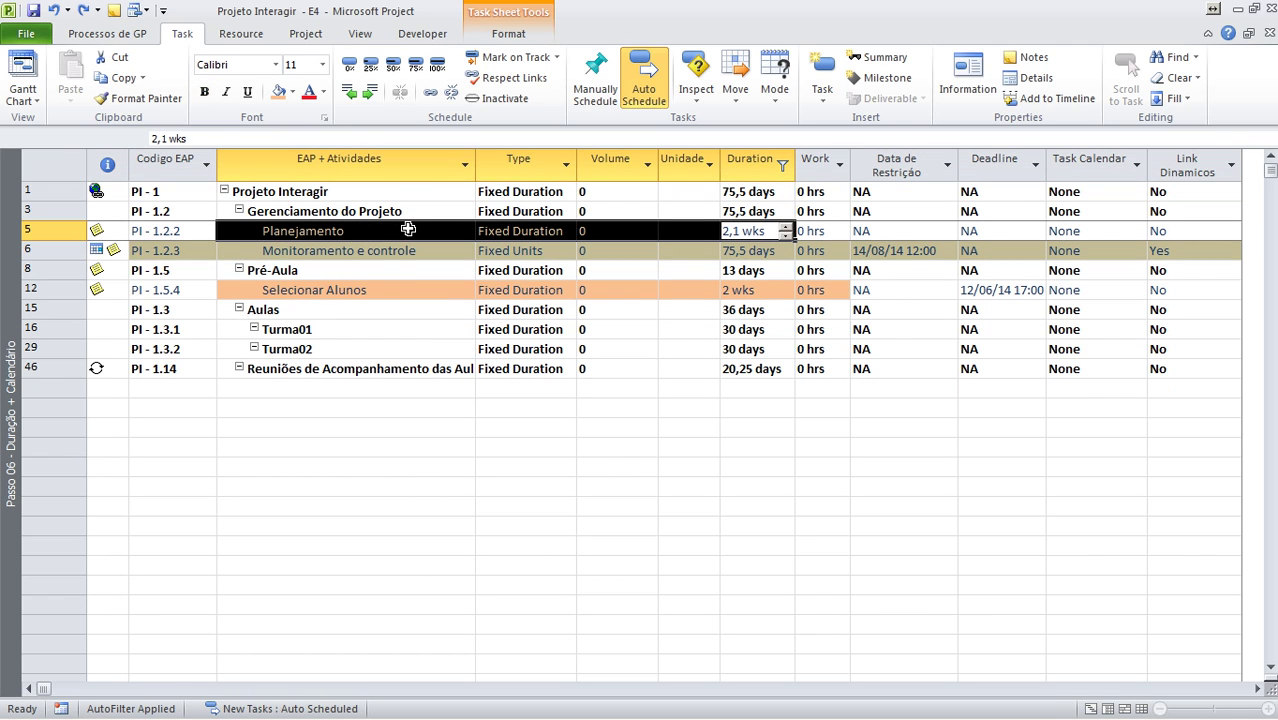
{"action": "left_click", "coordinate": [280, 96]}
{"action": "left_click", "coordinate": [617, 447]}
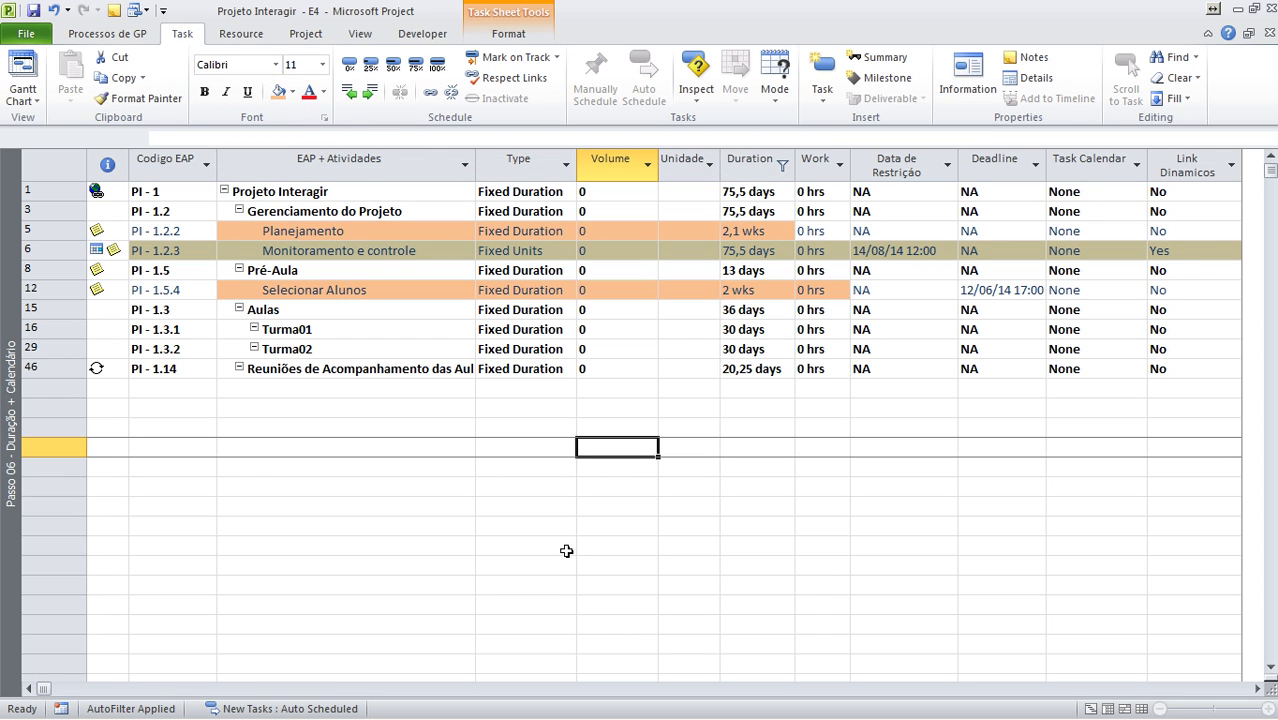
Change the custom Duration filter to less than 0,75 and select the Aplicar Aula00 to Aplicar Aula05 tasks under Turma01 through Duration.
{"action": "left_click", "coordinate": [782, 165]}
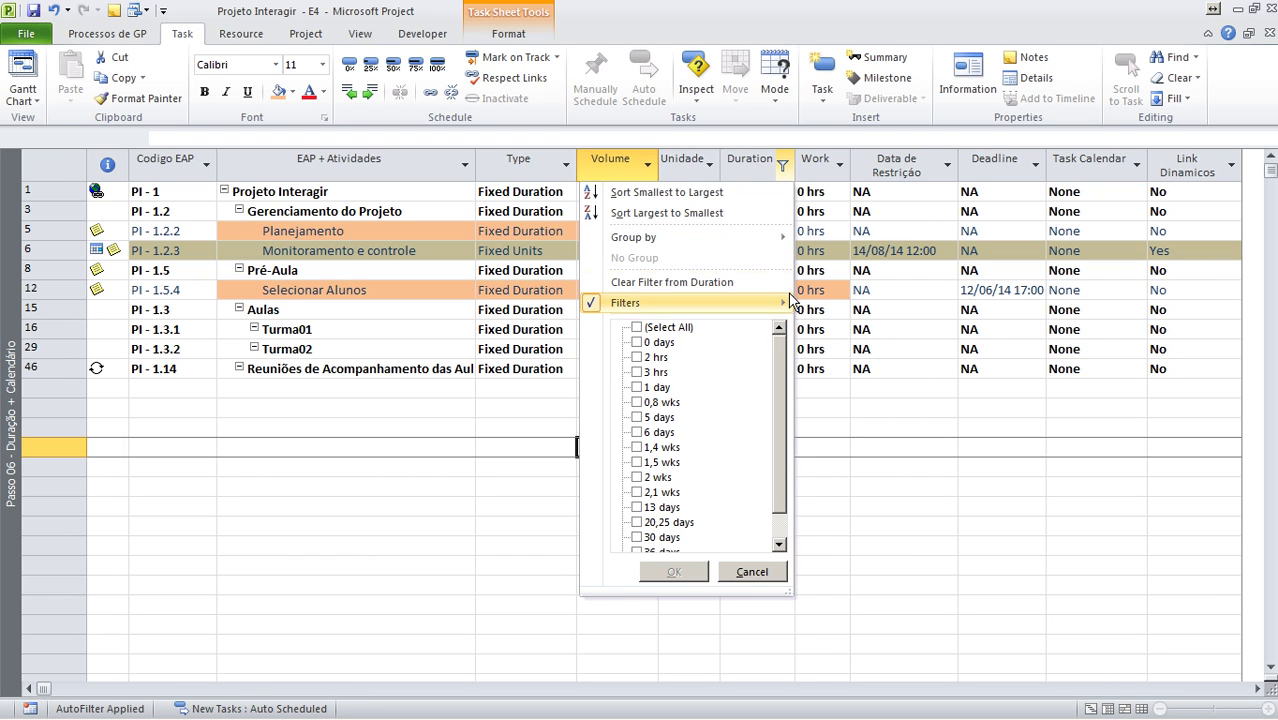
{"action": "mouse_move", "coordinate": [787, 309]}
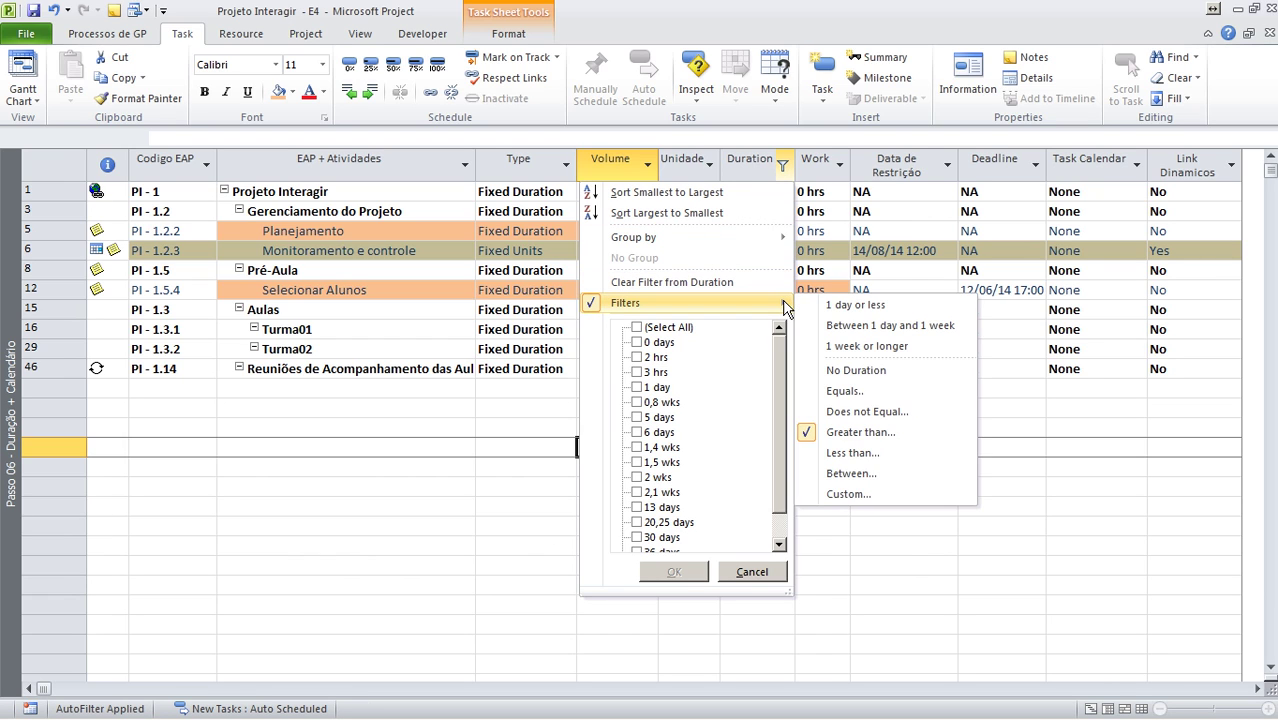
{"action": "left_click", "coordinate": [848, 493]}
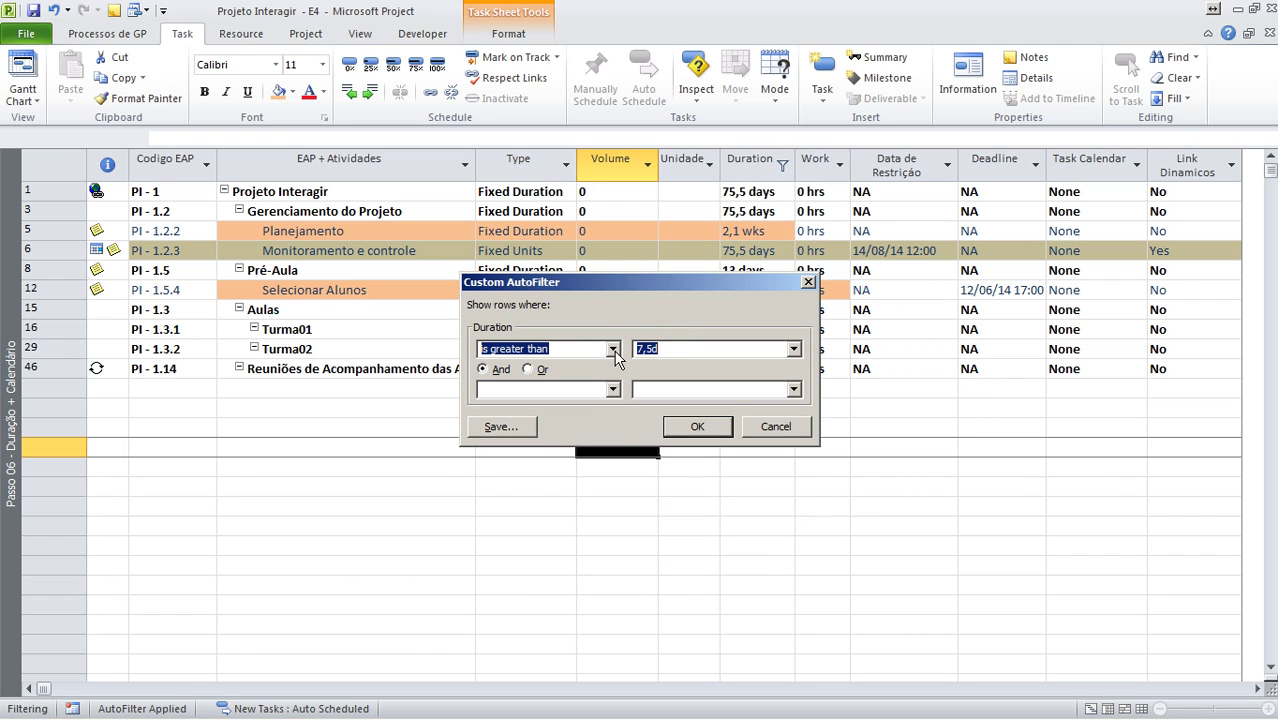
{"action": "left_click", "coordinate": [613, 349]}
{"action": "left_click", "coordinate": [550, 427]}
{"action": "key", "text": "Tab"}
{"action": "type", "text": "0,"}
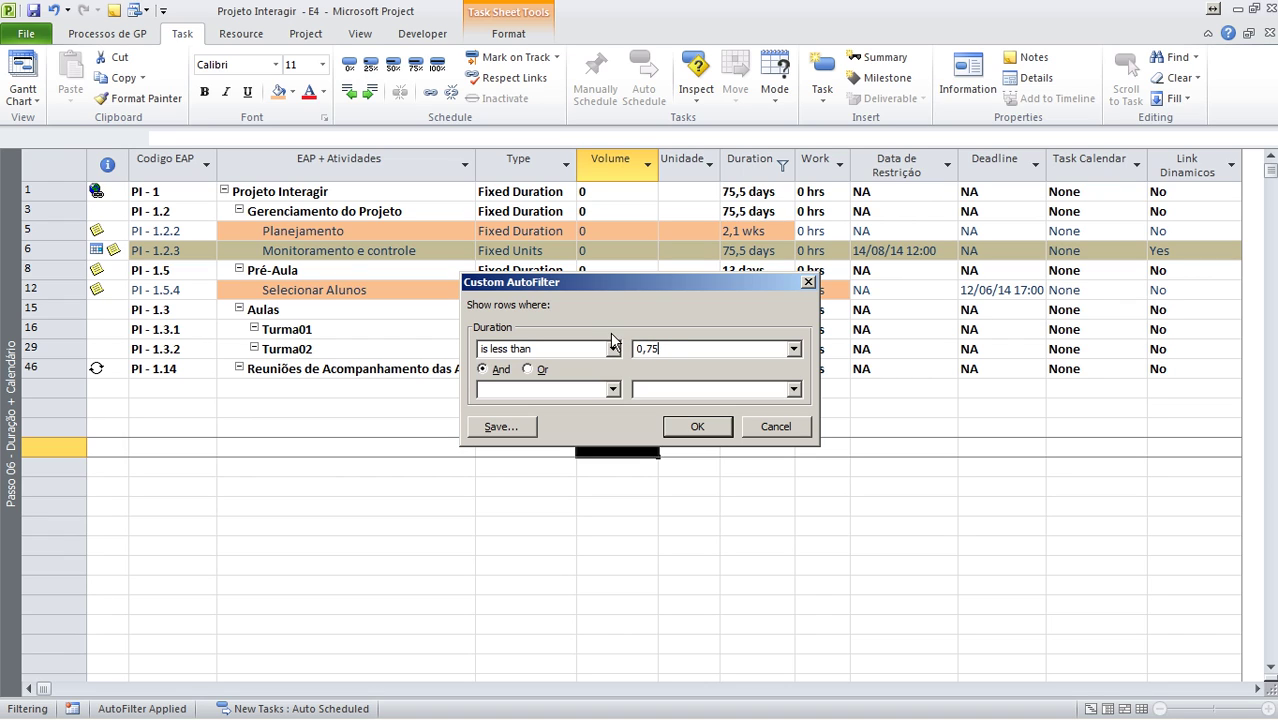
{"action": "left_click", "coordinate": [701, 427]}
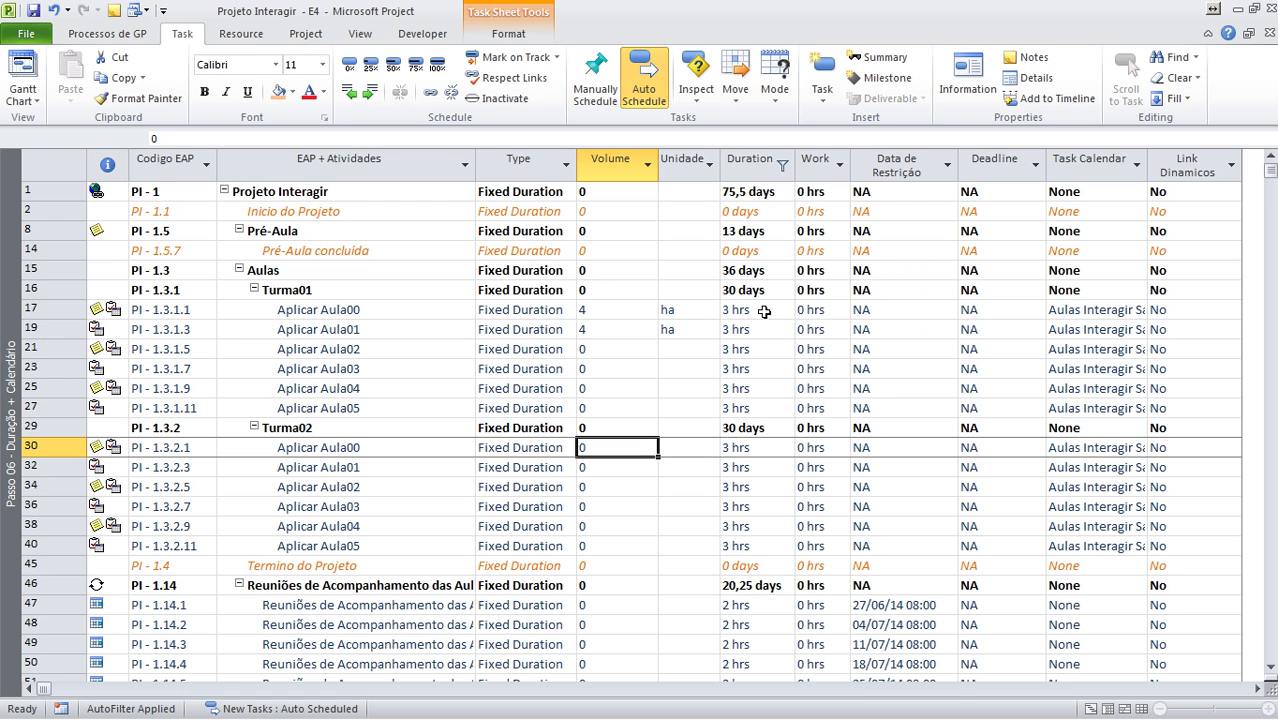
{"action": "left_click_drag", "start_coordinate": [318, 309], "coordinate": [738, 403]}
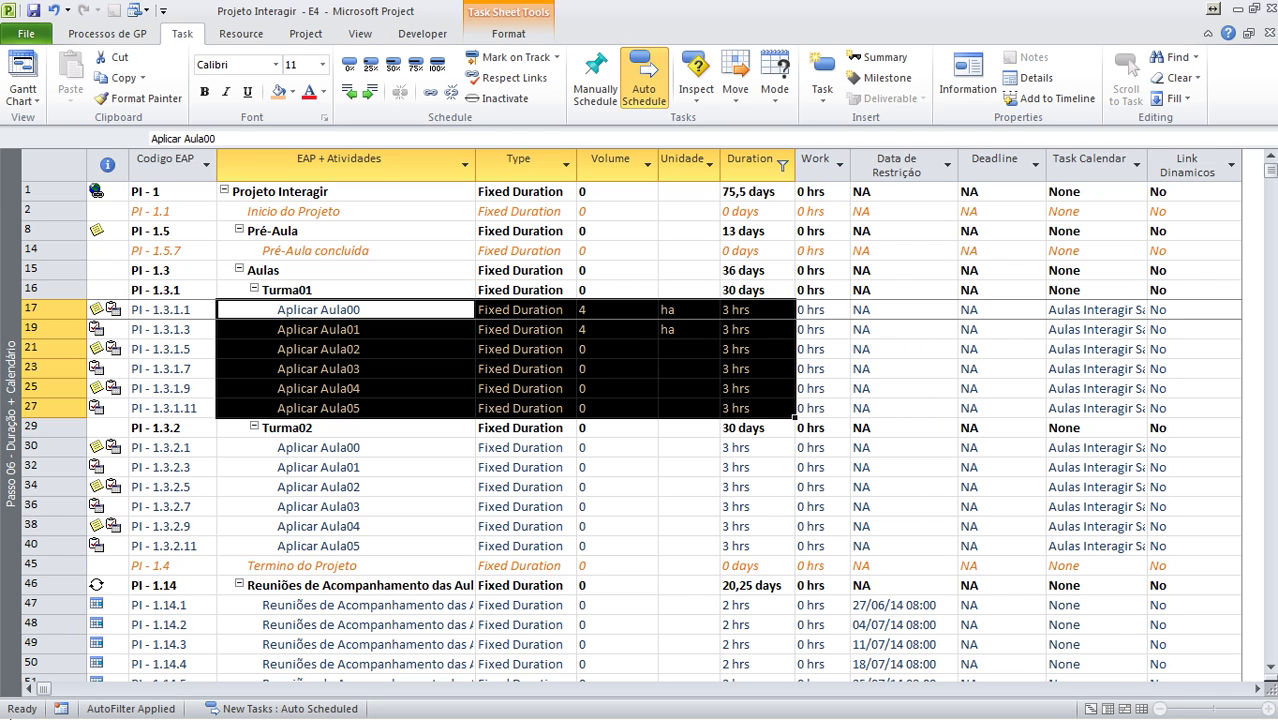
Switch to Paint and start a new blank image.
{"action": "left_click", "coordinate": [25, 708]}
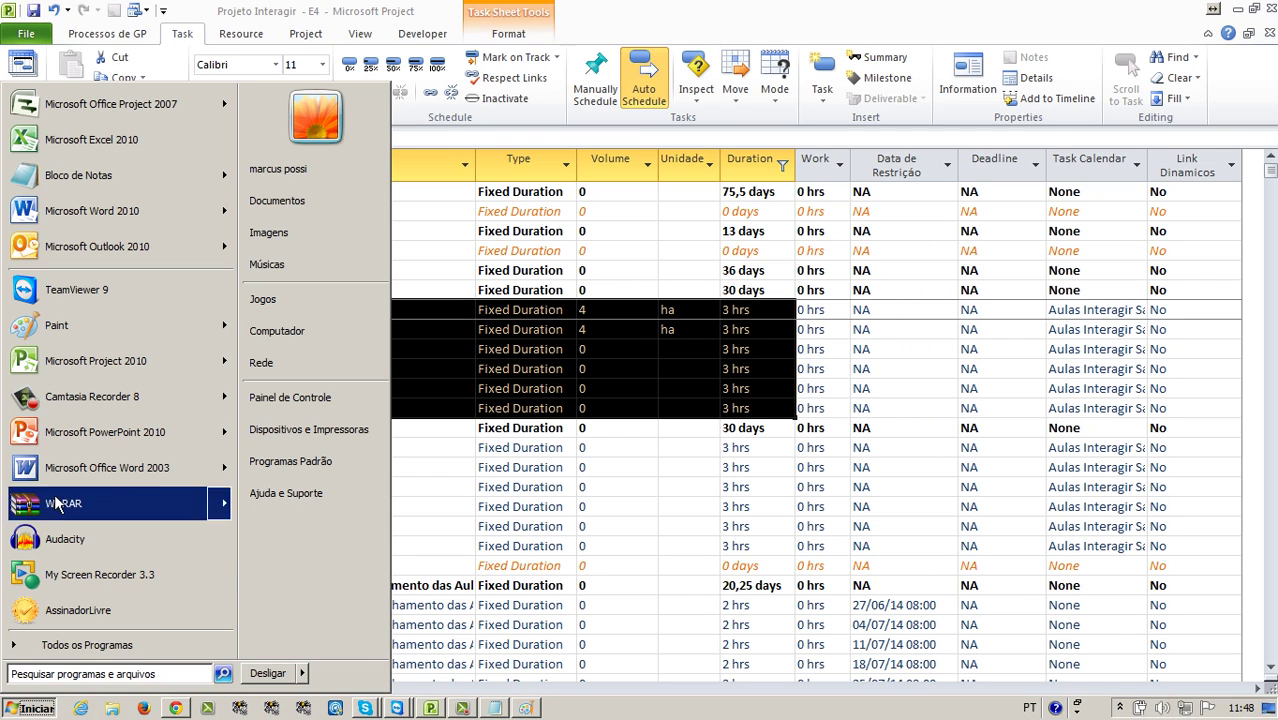
{"action": "left_click", "coordinate": [528, 708]}
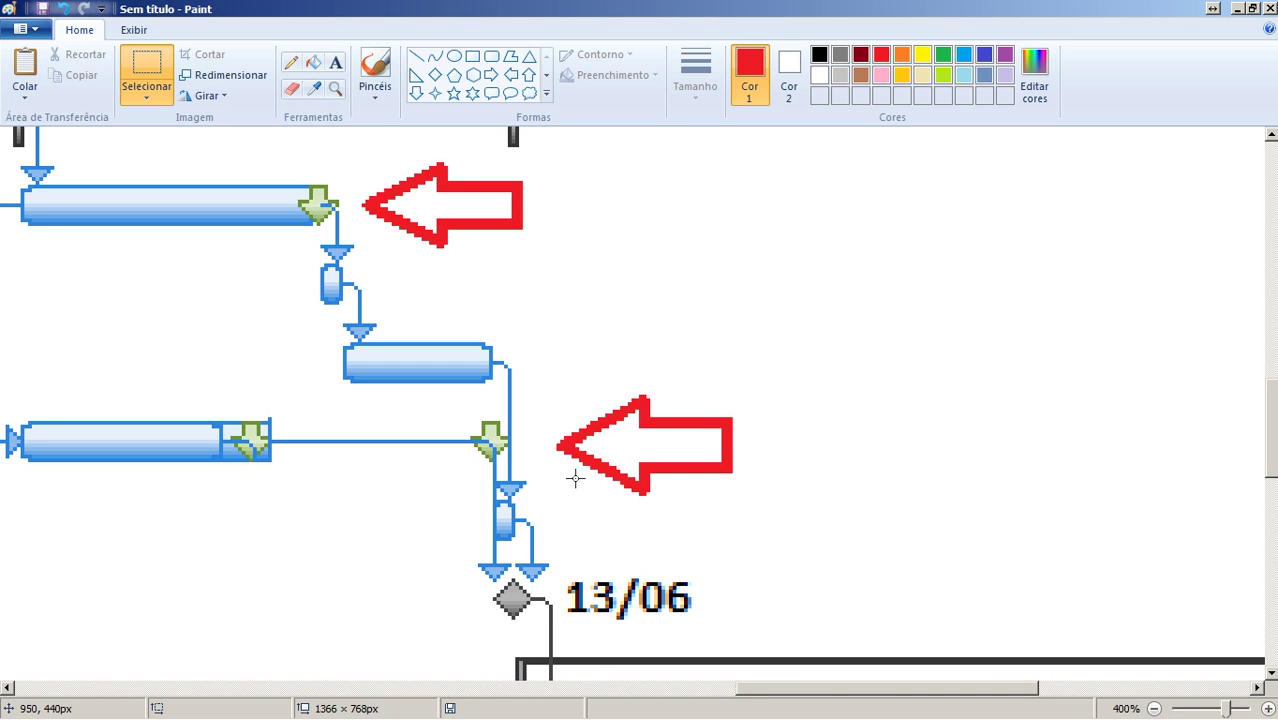
{"action": "key", "text": "ctrl+n"}
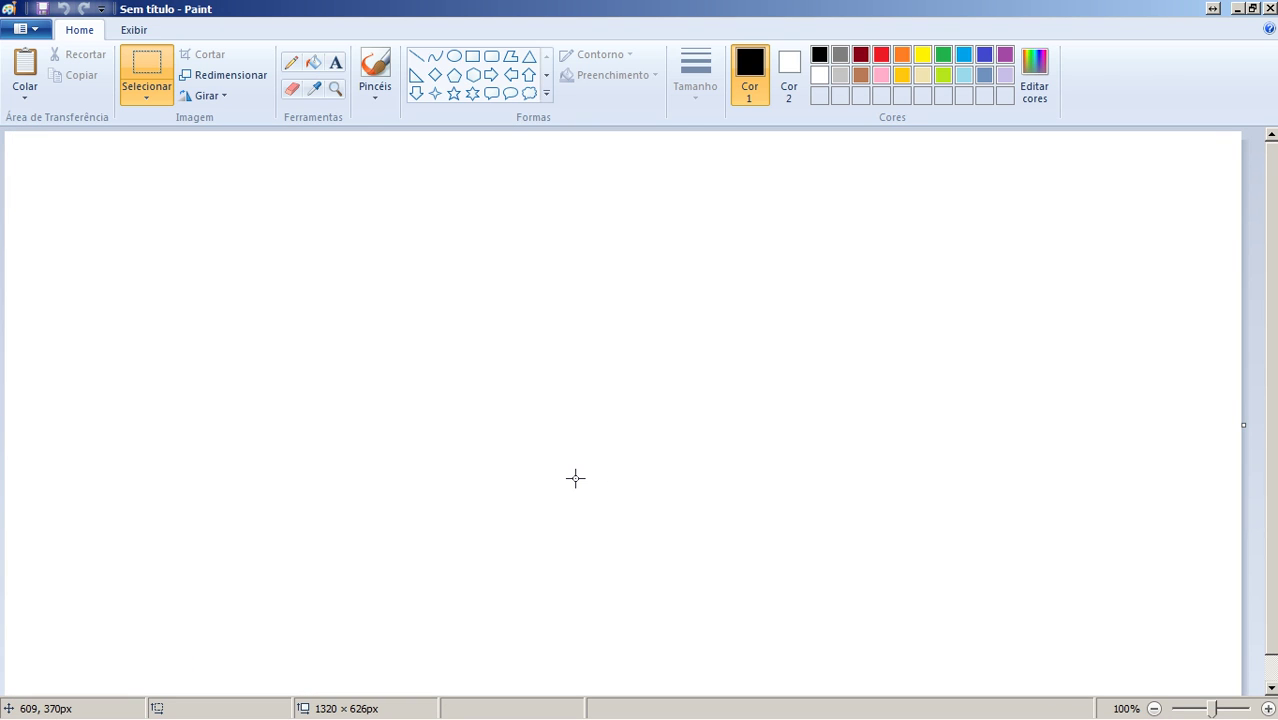
Draw four thin rectangles as Gantt bars in a descending staircase, each starting where the previous ends, the last about 175 × 15 px.
{"action": "left_click", "coordinate": [472, 55]}
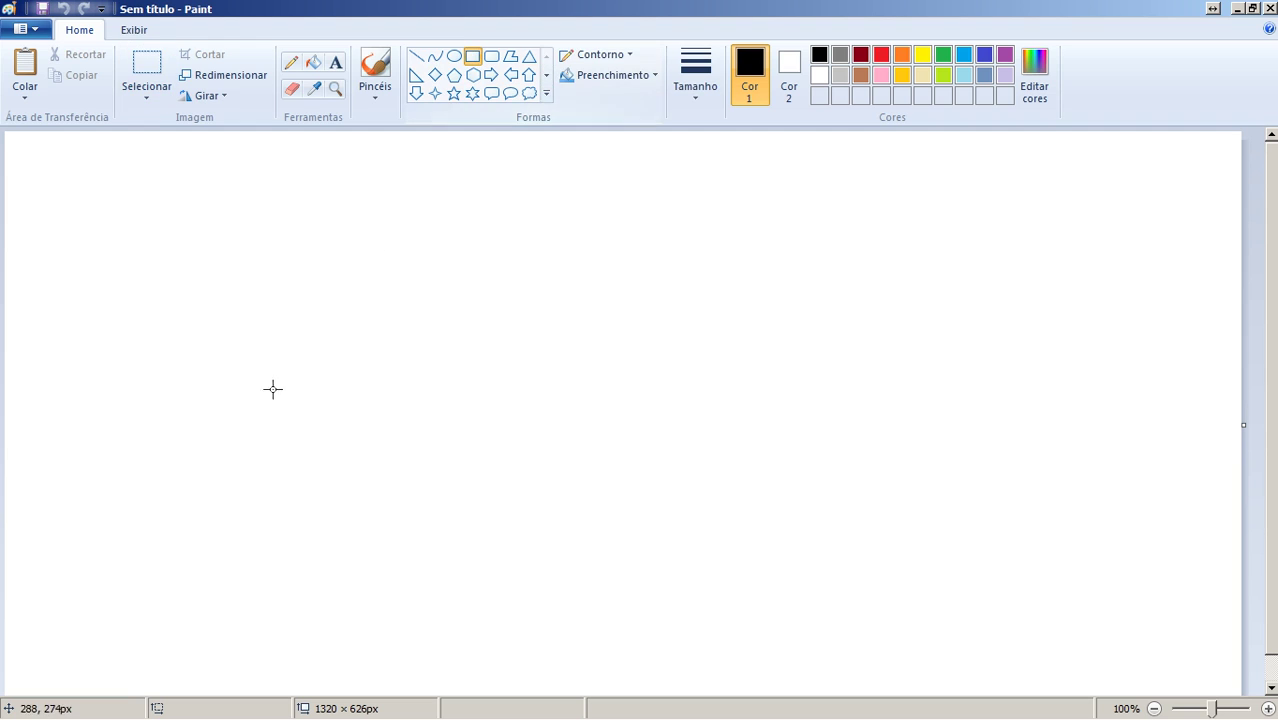
{"action": "left_click_drag", "start_coordinate": [191, 320], "coordinate": [796, 397]}
{"action": "left_click", "coordinate": [482, 407]}
{"action": "left_click", "coordinate": [636, 392]}
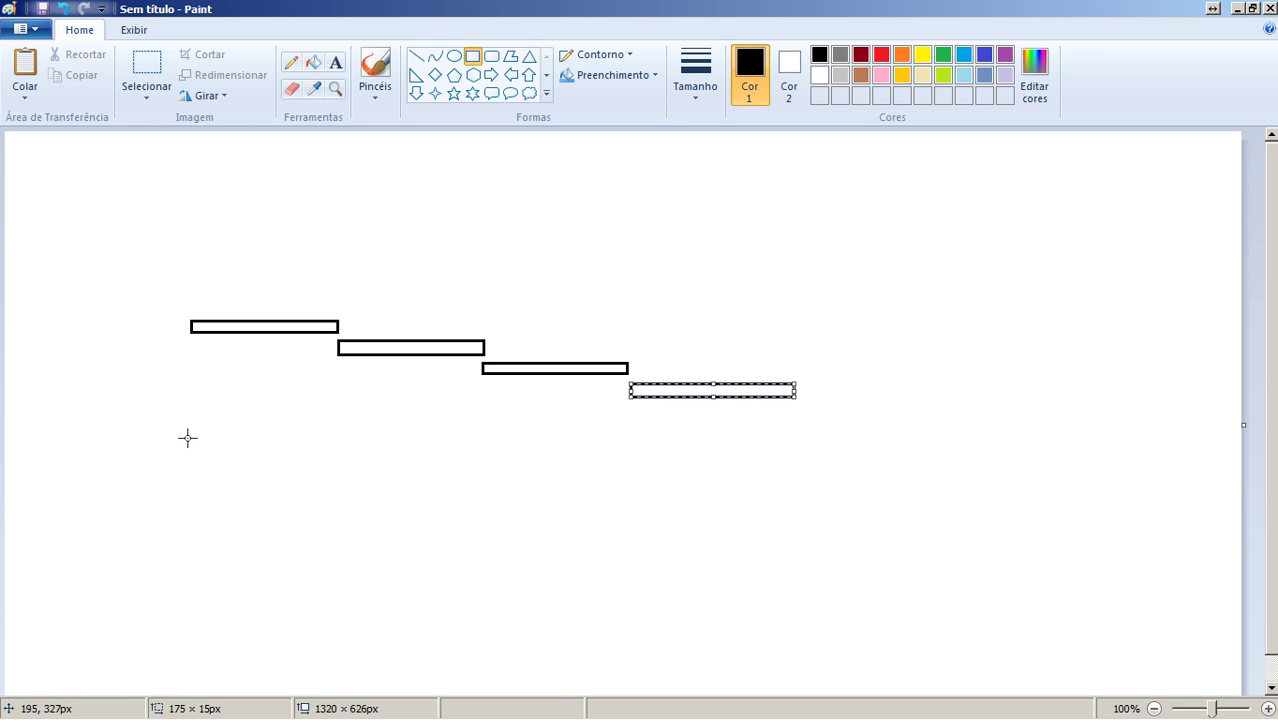
Draw a second, shorter staircase of three thin rectangles below the first chain of bars.
{"action": "mouse_move", "coordinate": [188, 437]}
{"action": "left_mouse_down"}
{"action": "mouse_move", "coordinate": [319, 447]}
{"action": "mouse_move", "coordinate": [511, 489]}
{"action": "left_mouse_up"}
{"action": "left_click", "coordinate": [325, 458]}
{"action": "left_click", "coordinate": [432, 472]}
{"action": "left_click", "coordinate": [561, 489]}
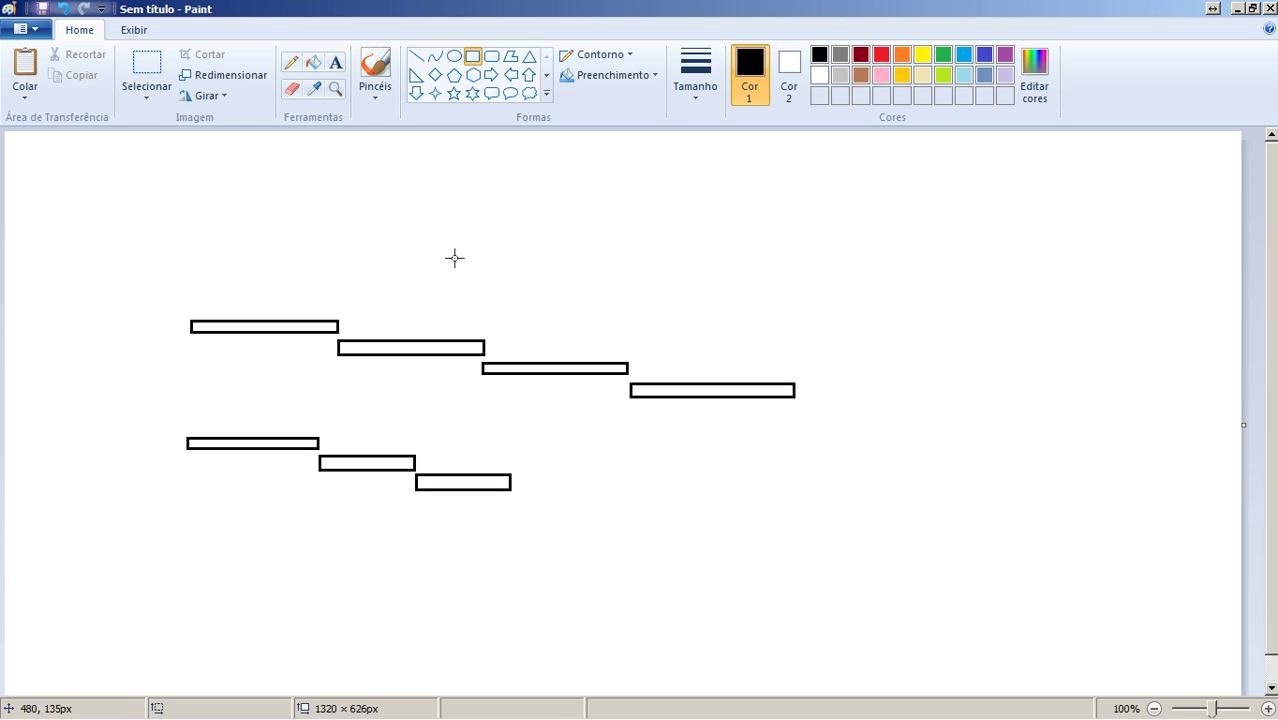
Draw two vertical lines marking the start and end of the longer bar chain, about 424 px and 438 px tall.
{"action": "left_click", "coordinate": [415, 57]}
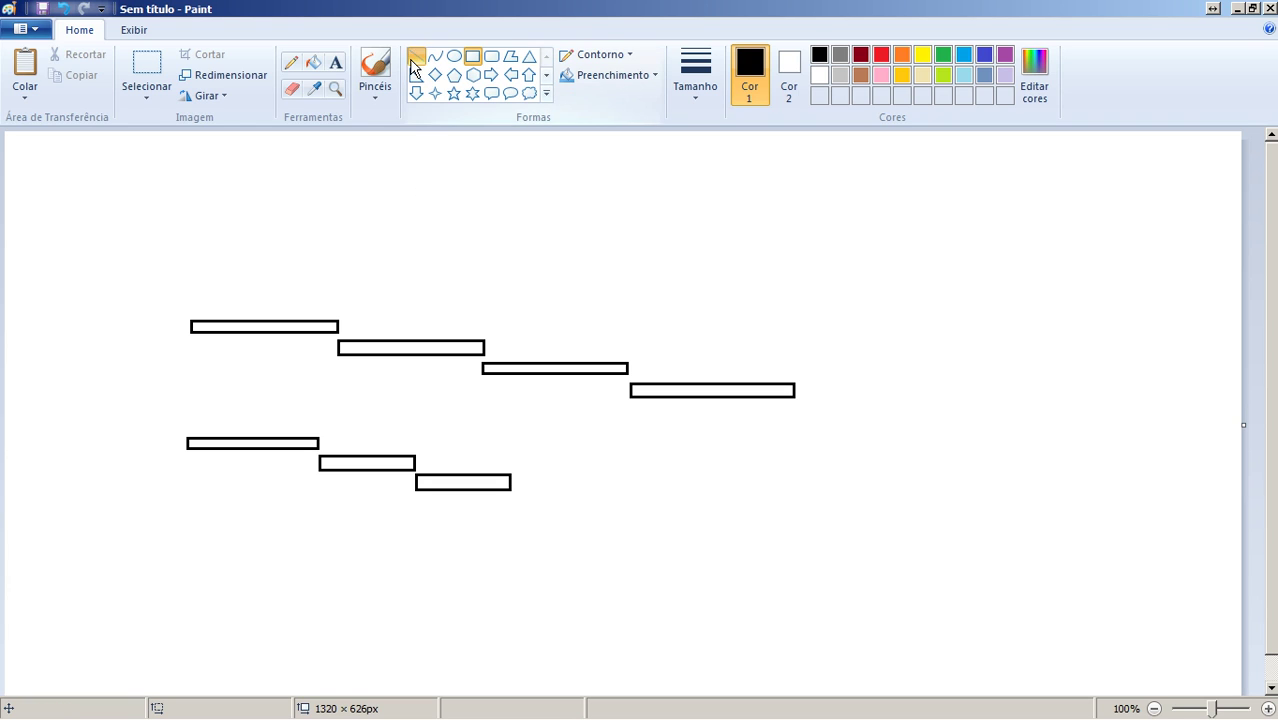
{"action": "left_click_drag", "start_coordinate": [175, 222], "coordinate": [175, 619]}
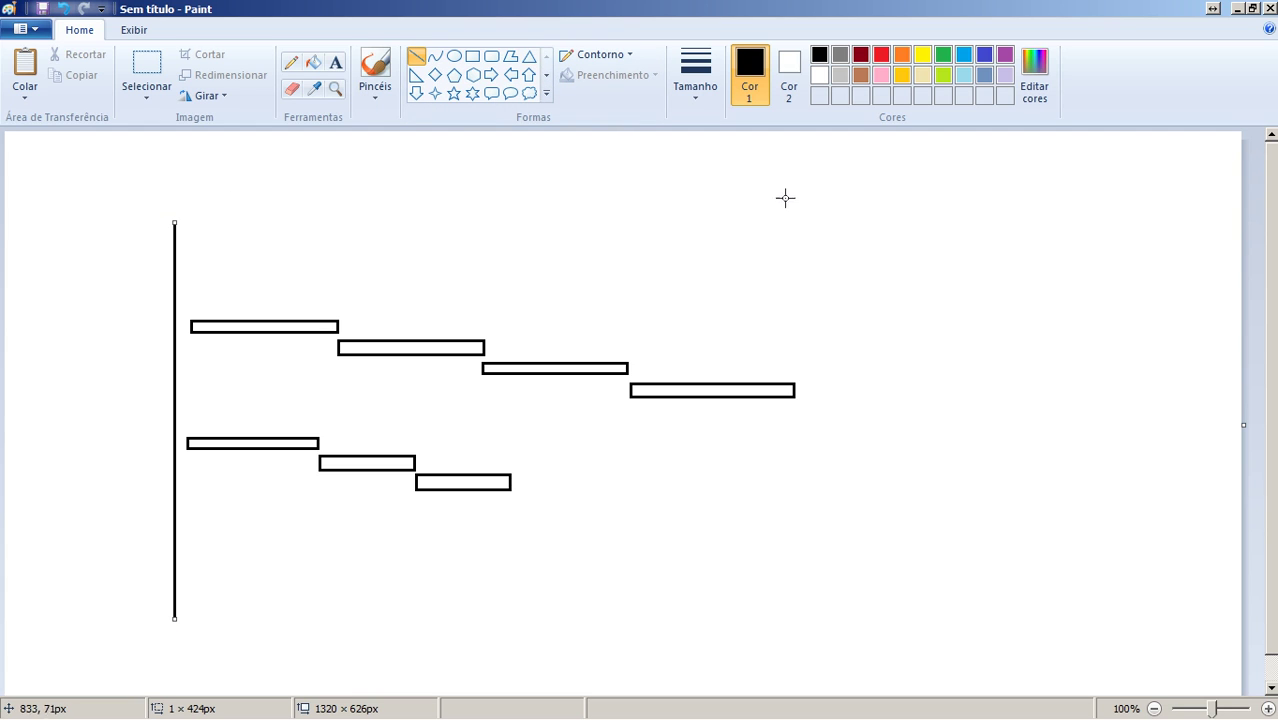
{"action": "left_click_drag", "start_coordinate": [796, 190], "coordinate": [796, 600]}
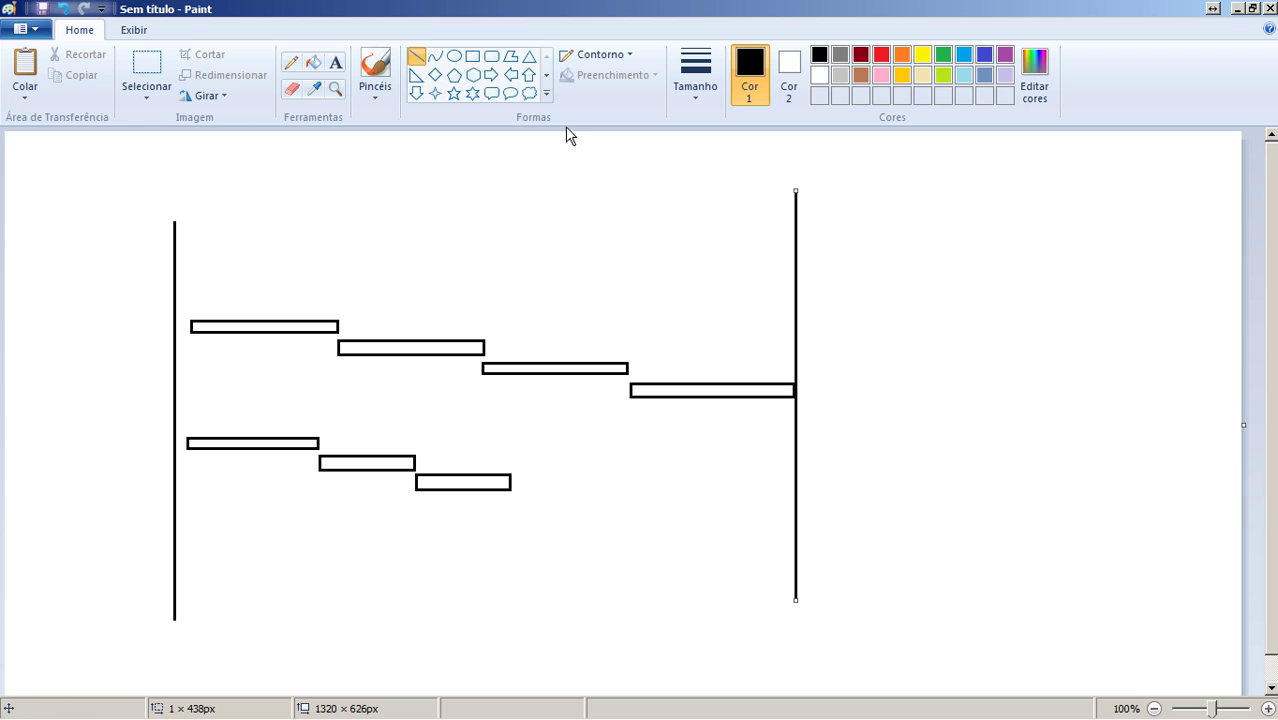
Draw a horizontal line about 784 px long above the bars, crossing both vertical lines, with the thinnest width and red color.
{"action": "left_click_drag", "start_coordinate": [165, 235], "coordinate": [899, 235]}
{"action": "left_click", "coordinate": [687, 76]}
{"action": "left_click", "coordinate": [699, 128]}
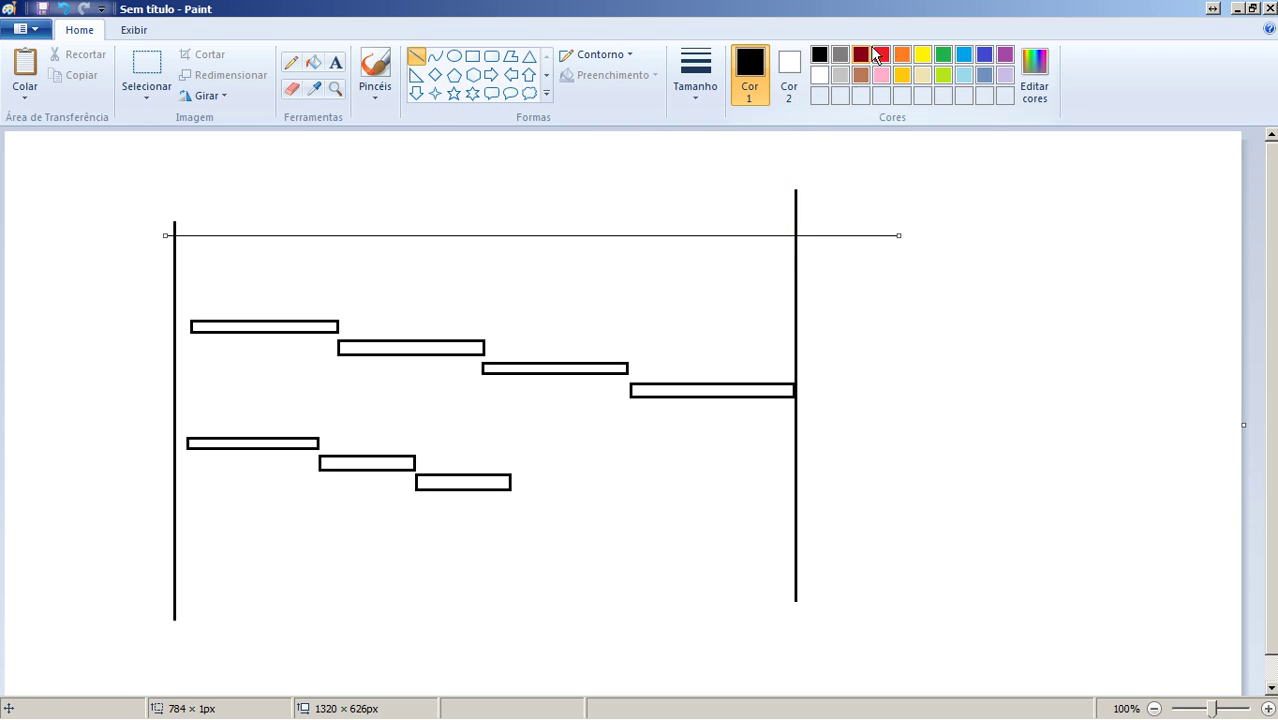
{"action": "left_click", "coordinate": [881, 54]}
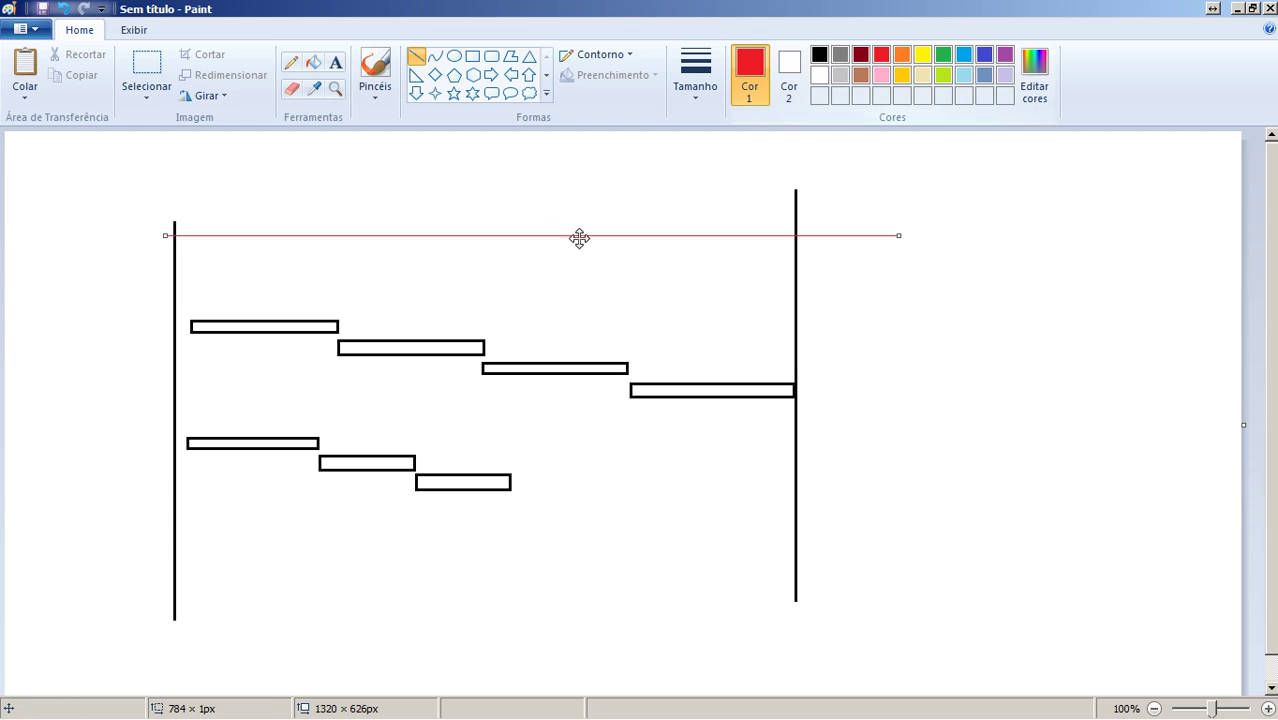
Draw seven short vertical red tick marks across the horizontal timeline, dividing the span between the two black lines into eight intervals.
{"action": "left_click", "coordinate": [481, 210]}
{"action": "left_click_drag", "start_coordinate": [483, 215], "coordinate": [484, 250]}
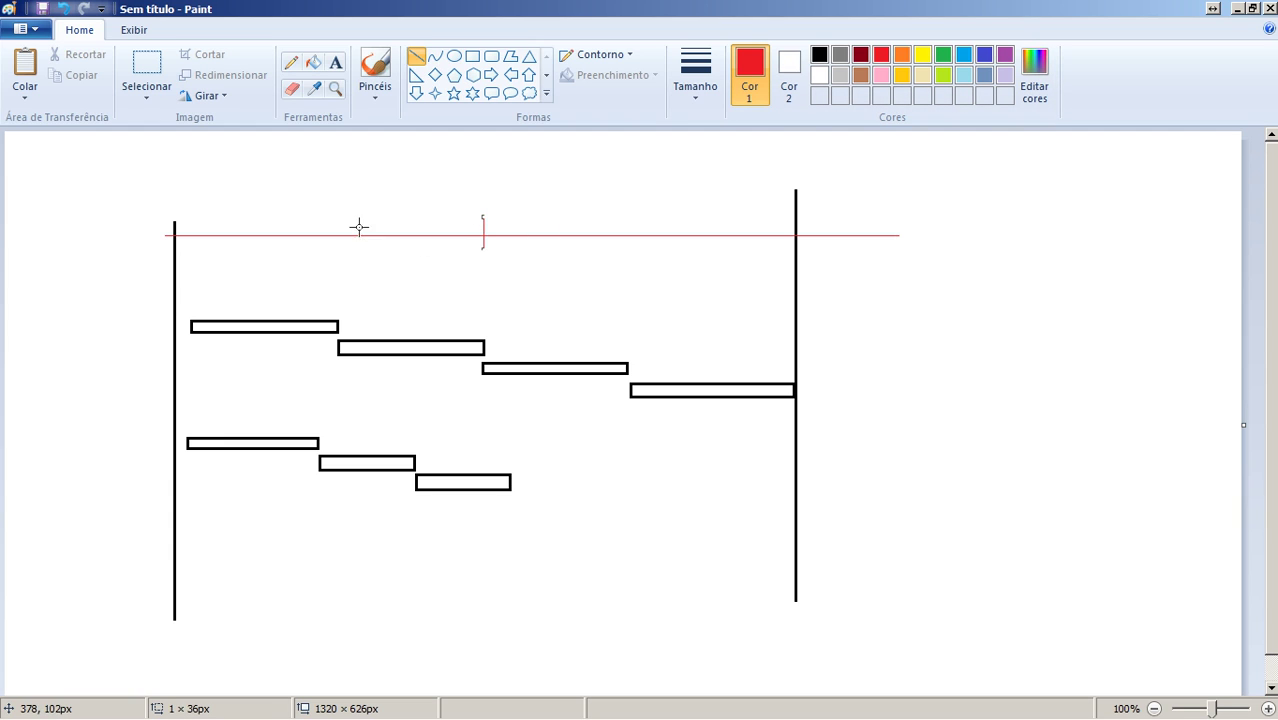
{"action": "left_click_drag", "start_coordinate": [328, 215], "coordinate": [328, 248]}
{"action": "left_click_drag", "start_coordinate": [654, 213], "coordinate": [654, 259]}
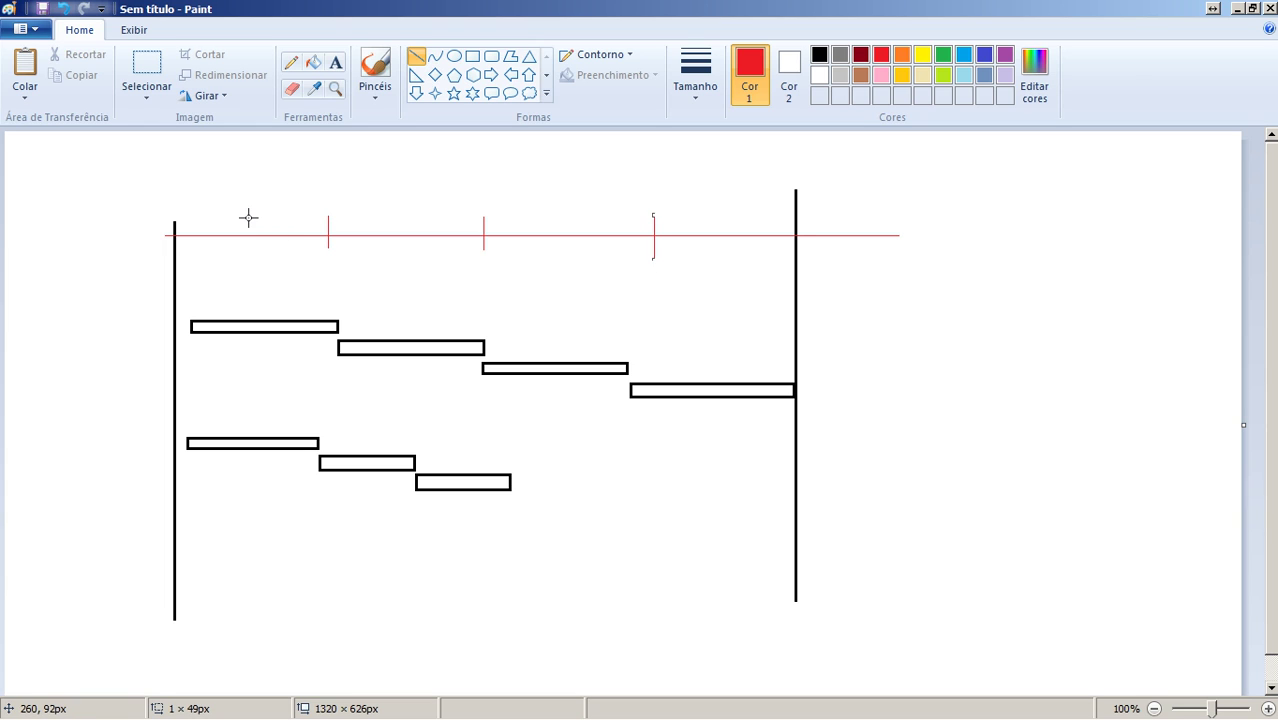
{"action": "left_click_drag", "start_coordinate": [247, 215], "coordinate": [246, 260]}
{"action": "left_click_drag", "start_coordinate": [409, 218], "coordinate": [409, 259]}
{"action": "left_click_drag", "start_coordinate": [565, 214], "coordinate": [566, 254]}
{"action": "left_click_drag", "start_coordinate": [728, 224], "coordinate": [728, 264]}
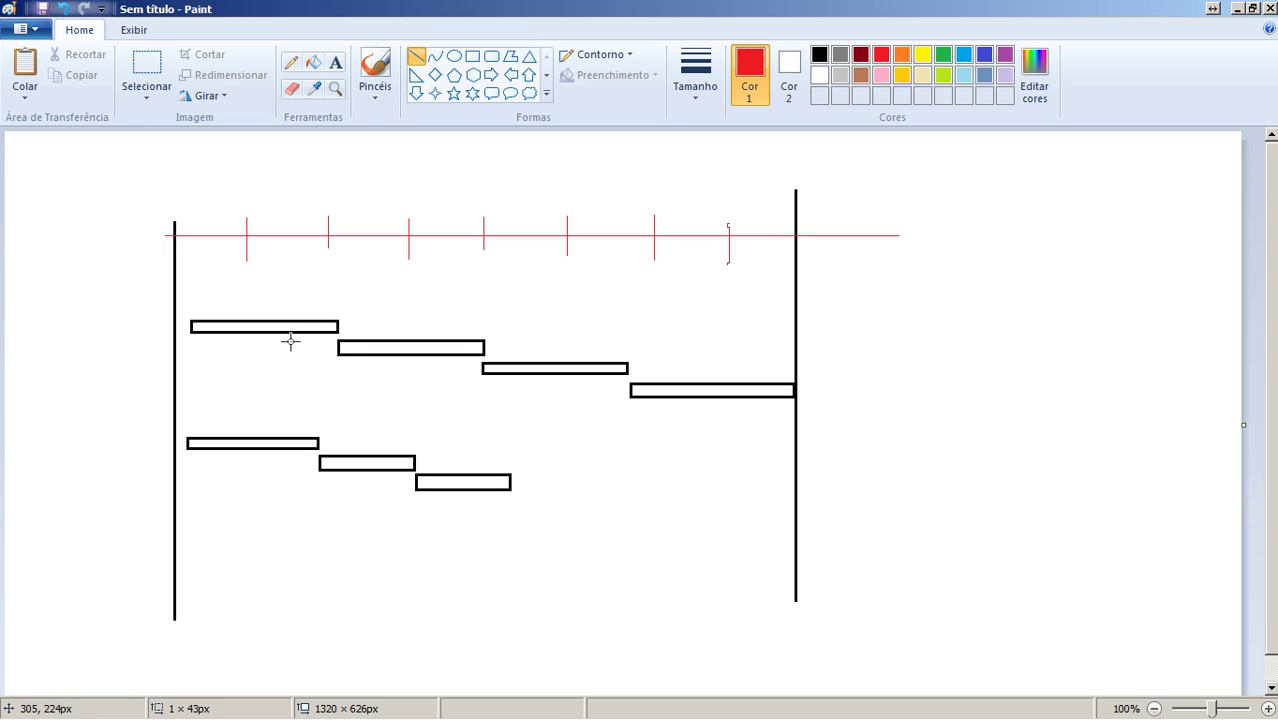
Draw two red vertical lines about 150 px tall from the first two timeline ticks down through the first bar.
{"action": "left_click", "coordinate": [140, 60]}
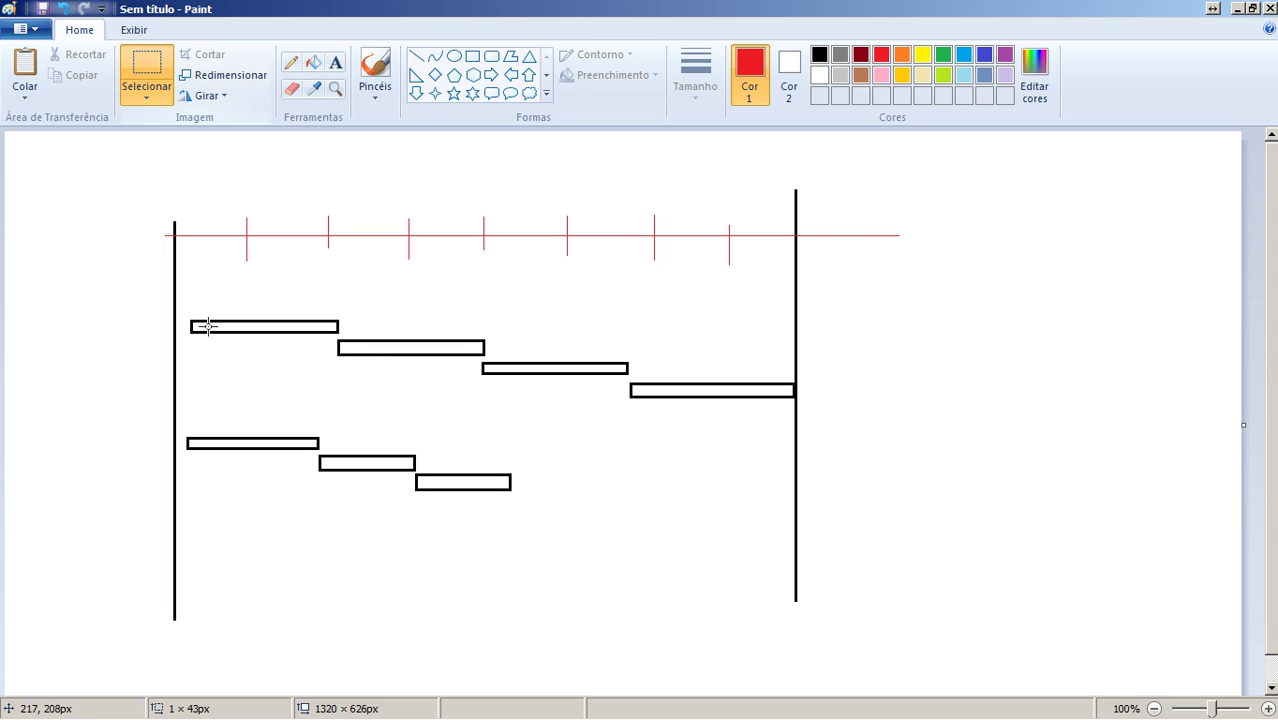
{"action": "left_click", "coordinate": [416, 57]}
{"action": "left_click_drag", "start_coordinate": [244, 272], "coordinate": [243, 355]}
{"action": "left_click_drag", "start_coordinate": [243, 286], "coordinate": [242, 215]}
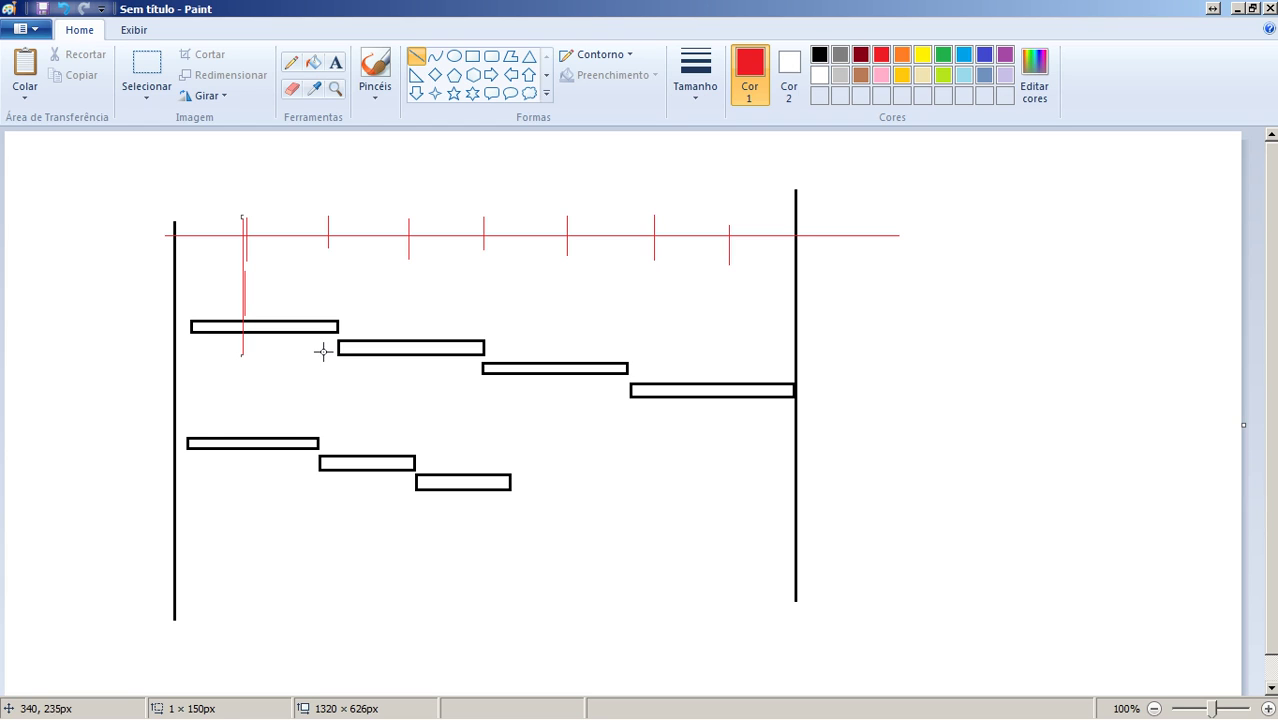
{"action": "left_click_drag", "start_coordinate": [323, 351], "coordinate": [325, 212]}
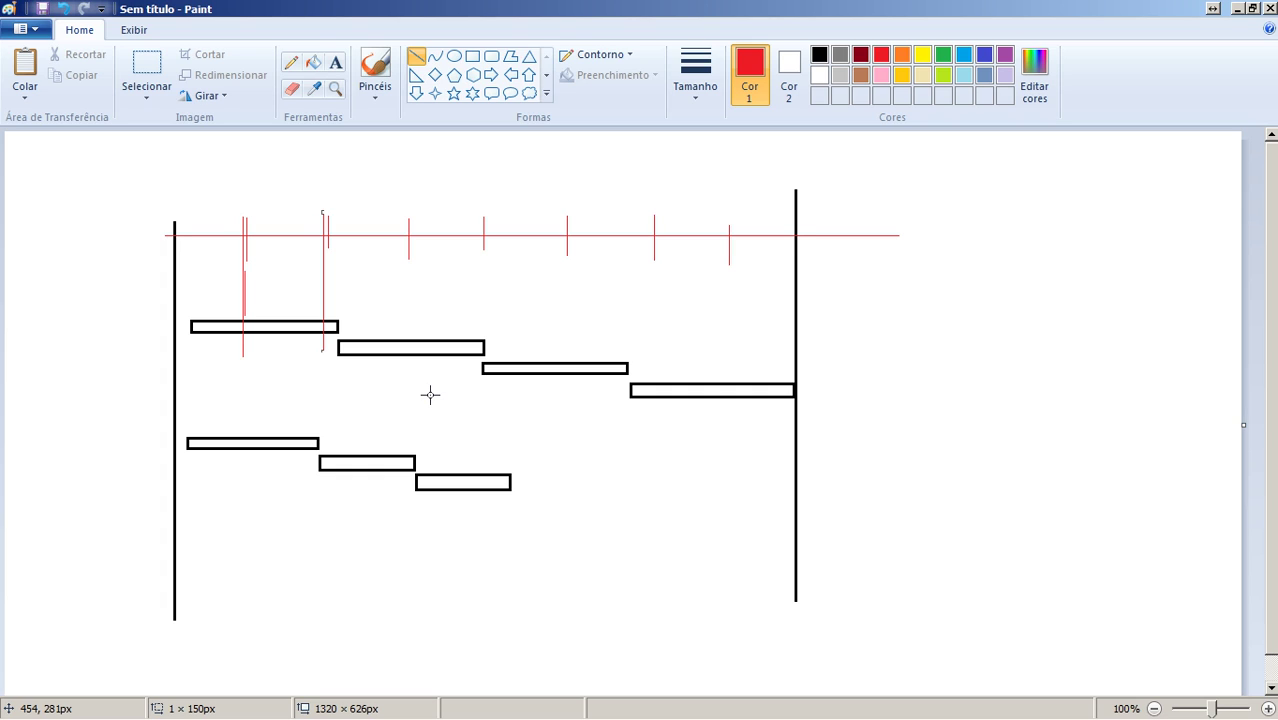
{"action": "left_click", "coordinate": [430, 395]}
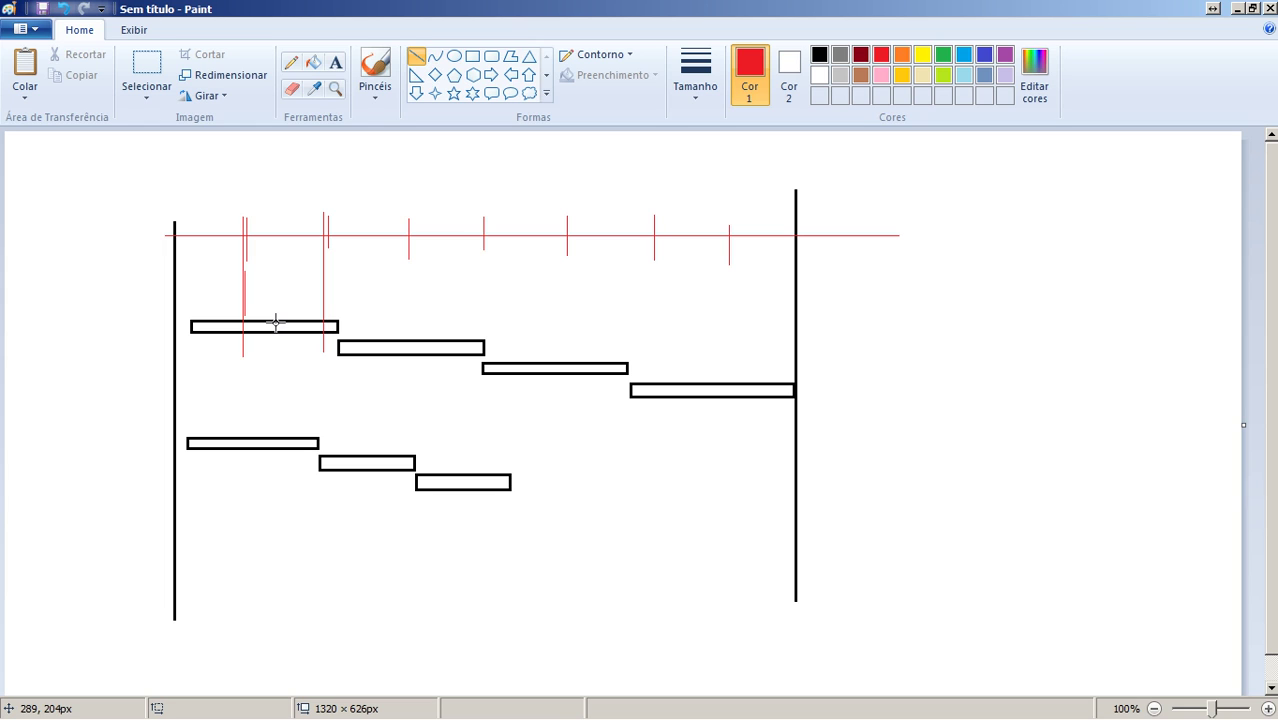
Fill all sections of the first bar in the longer chain with turquoise blue.
{"action": "left_click", "coordinate": [964, 54]}
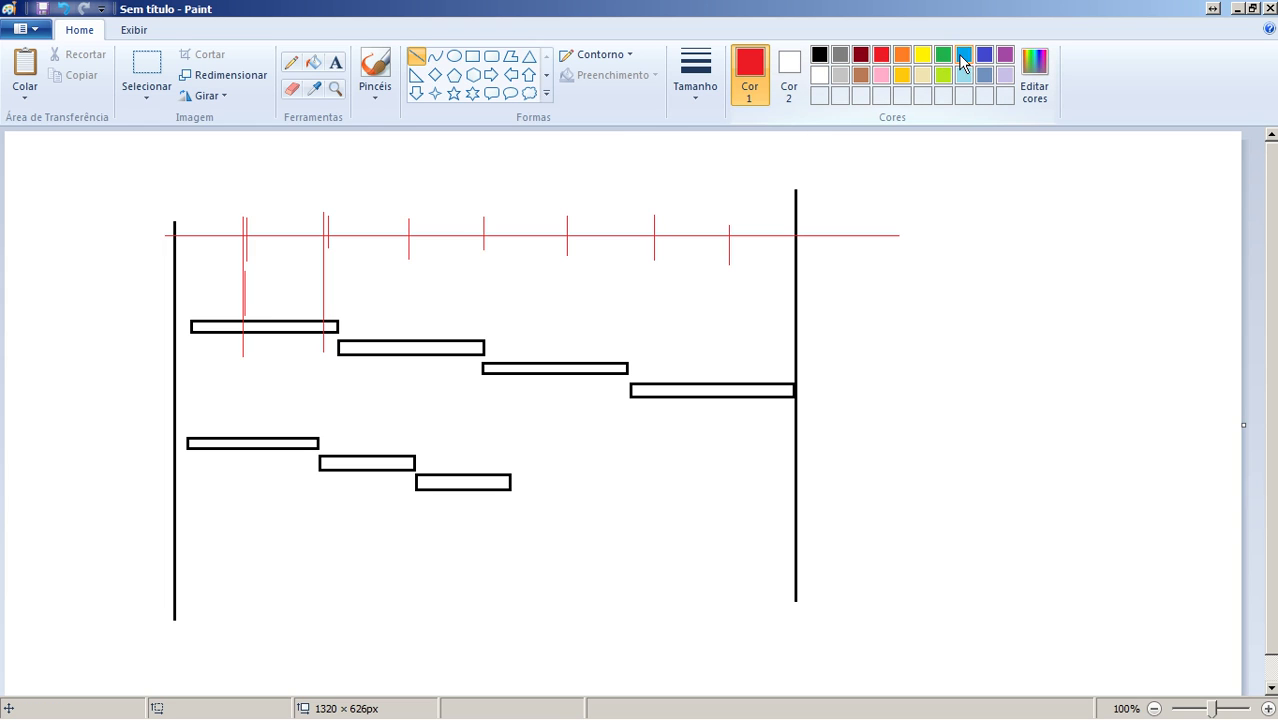
{"action": "left_click", "coordinate": [313, 62]}
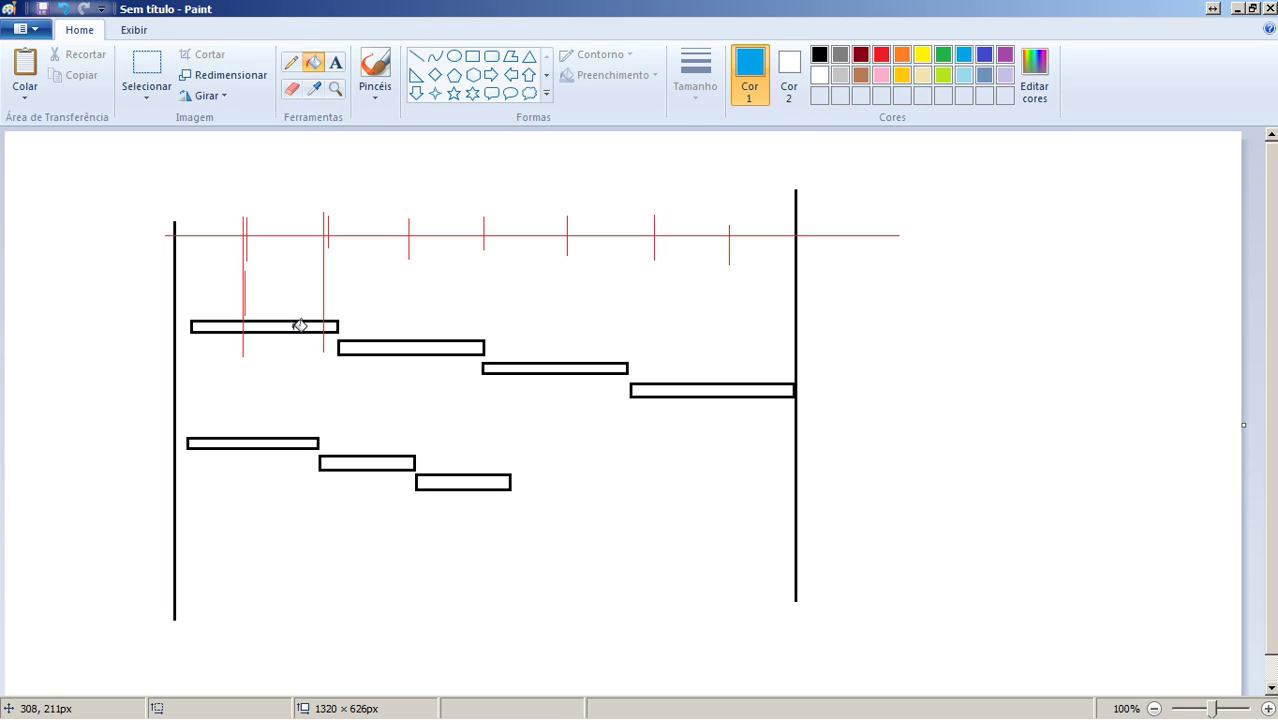
{"action": "left_click", "coordinate": [298, 326]}
{"action": "left_click", "coordinate": [215, 322]}
{"action": "left_click", "coordinate": [330, 326]}
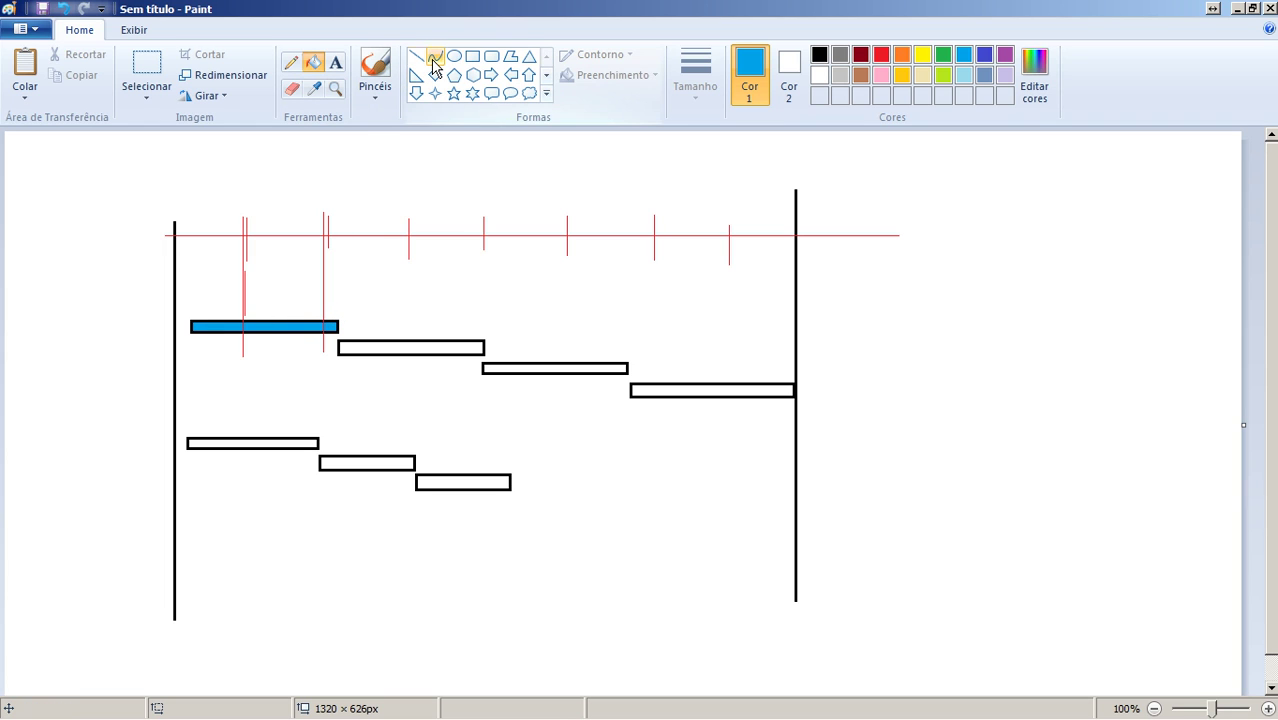
Add the blue text 100% in the empty area beyond the end line of the longer chain.
{"action": "left_click", "coordinate": [335, 62]}
{"action": "left_click_drag", "start_coordinate": [842, 303], "coordinate": [1006, 370]}
{"action": "type", "text": "100"}
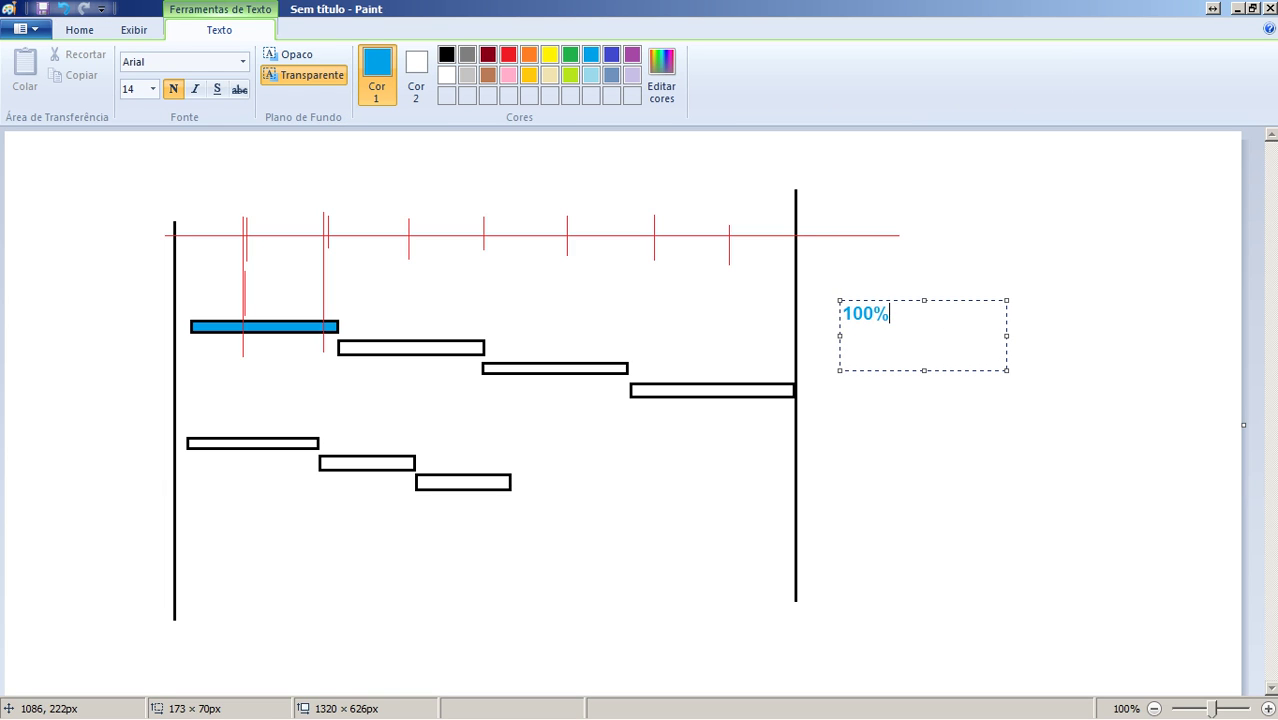
{"action": "left_click", "coordinate": [1044, 448]}
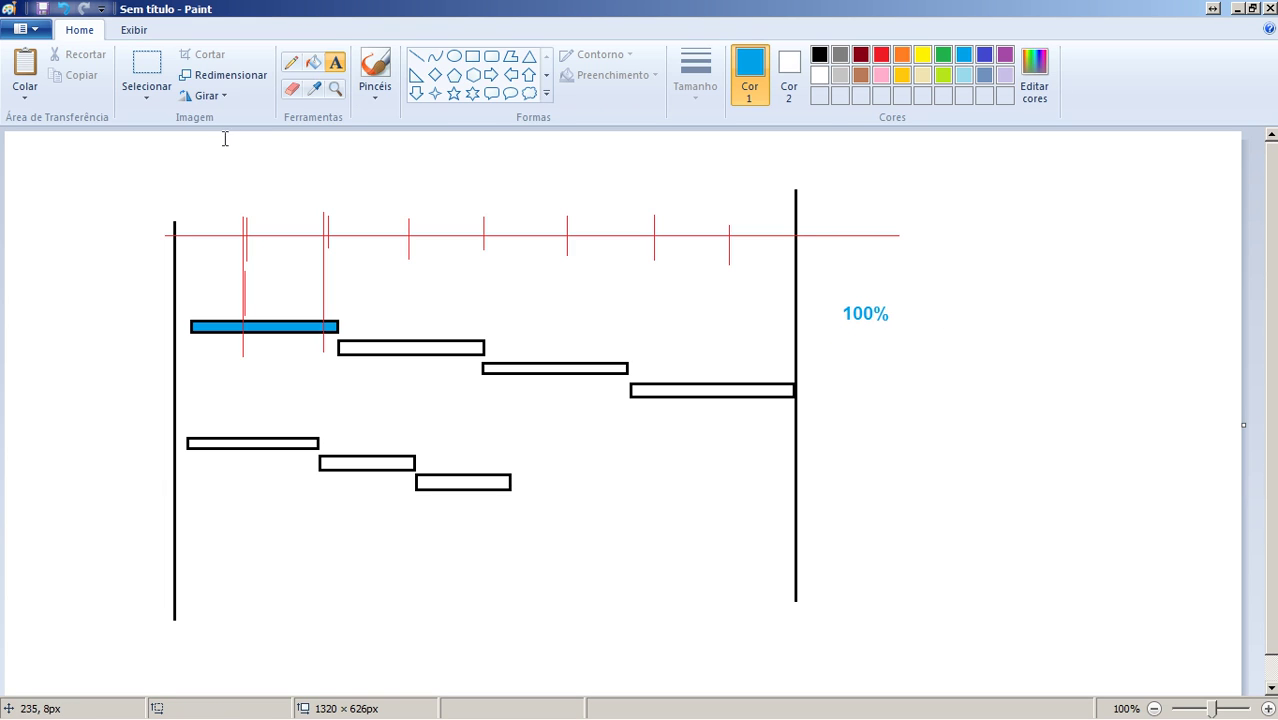
Move the 100% label to just above the second bar of the longer chain.
{"action": "left_click", "coordinate": [146, 72]}
{"action": "left_click_drag", "start_coordinate": [836, 300], "coordinate": [699, 323]}
{"action": "left_click_drag", "start_coordinate": [468, 327], "coordinate": [448, 329]}
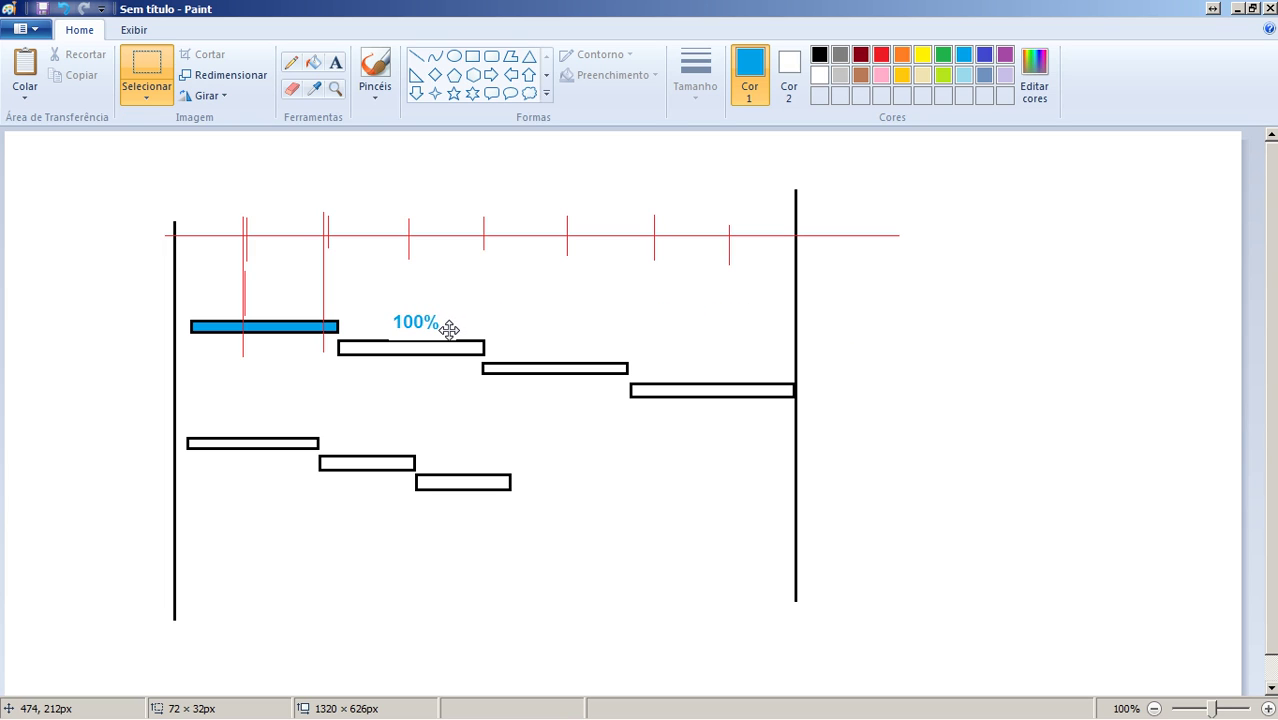
{"action": "left_click", "coordinate": [448, 329]}
{"action": "left_click", "coordinate": [1093, 379]}
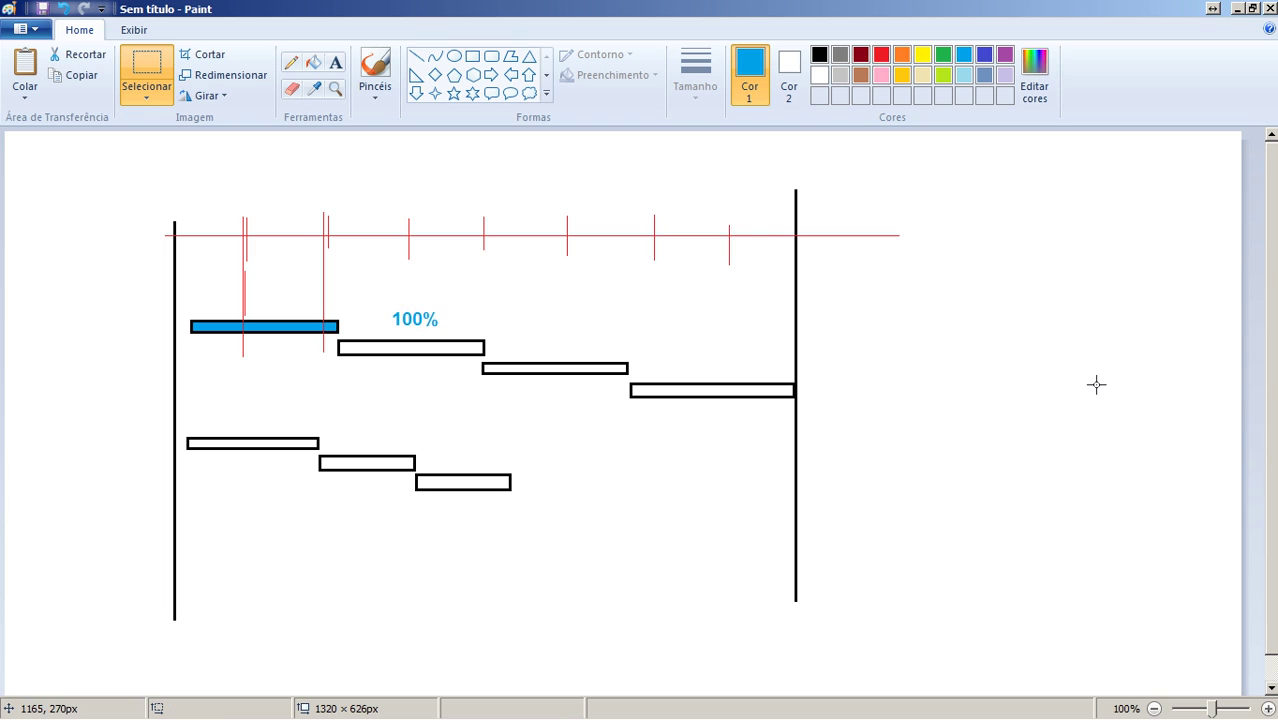
Draw a blue up arrow about 40 × 37 px below the first long red line, with a thicker outline.
{"action": "left_click", "coordinate": [530, 76]}
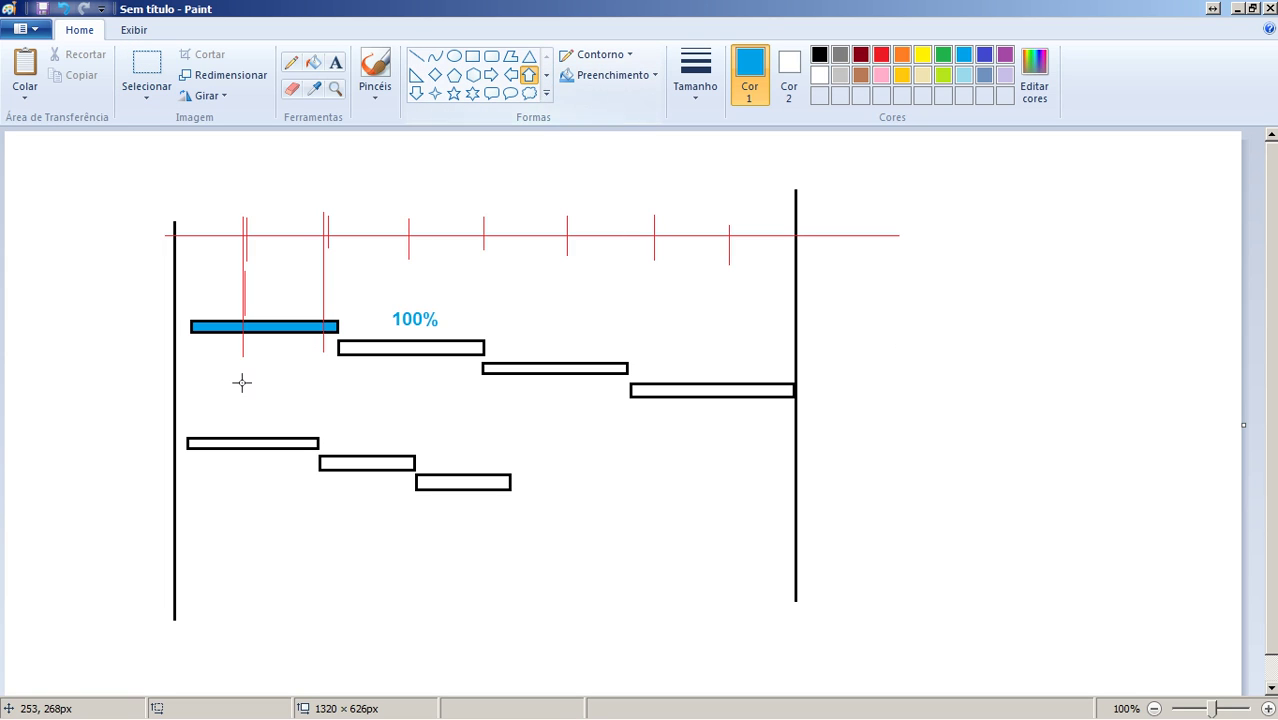
{"action": "left_click_drag", "start_coordinate": [224, 362], "coordinate": [265, 398]}
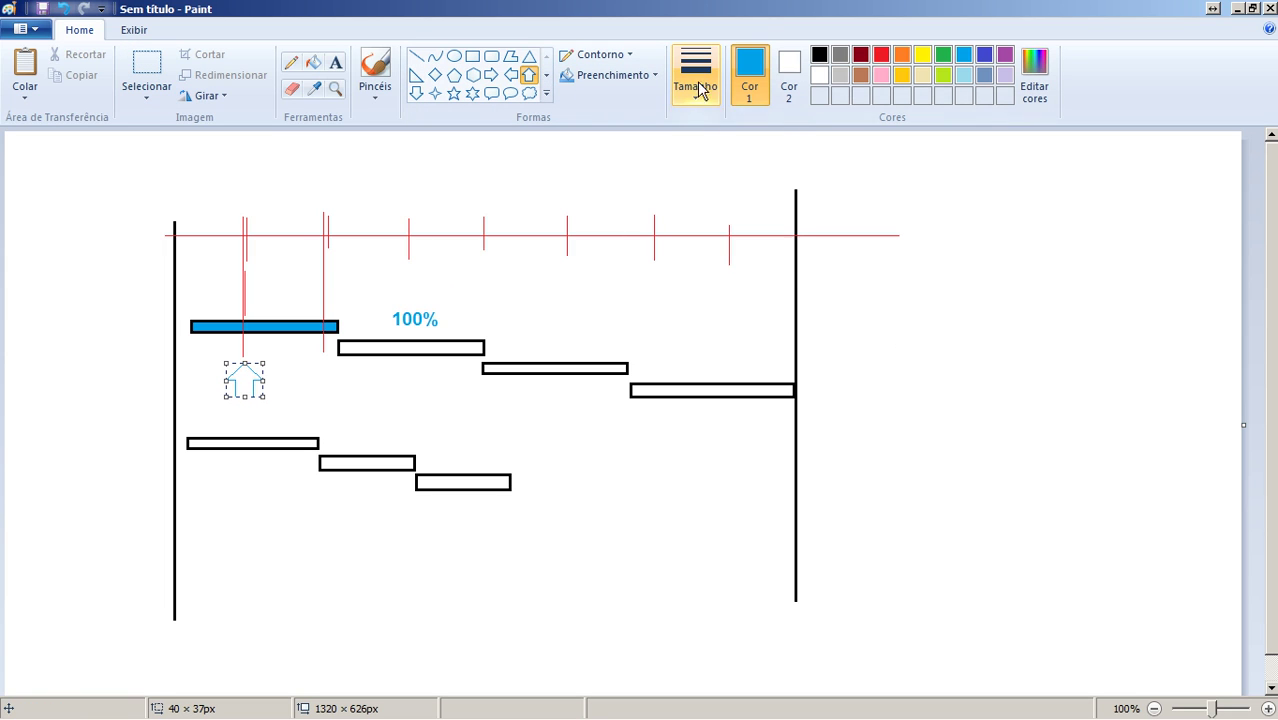
{"action": "left_click", "coordinate": [696, 78]}
{"action": "left_click", "coordinate": [702, 170]}
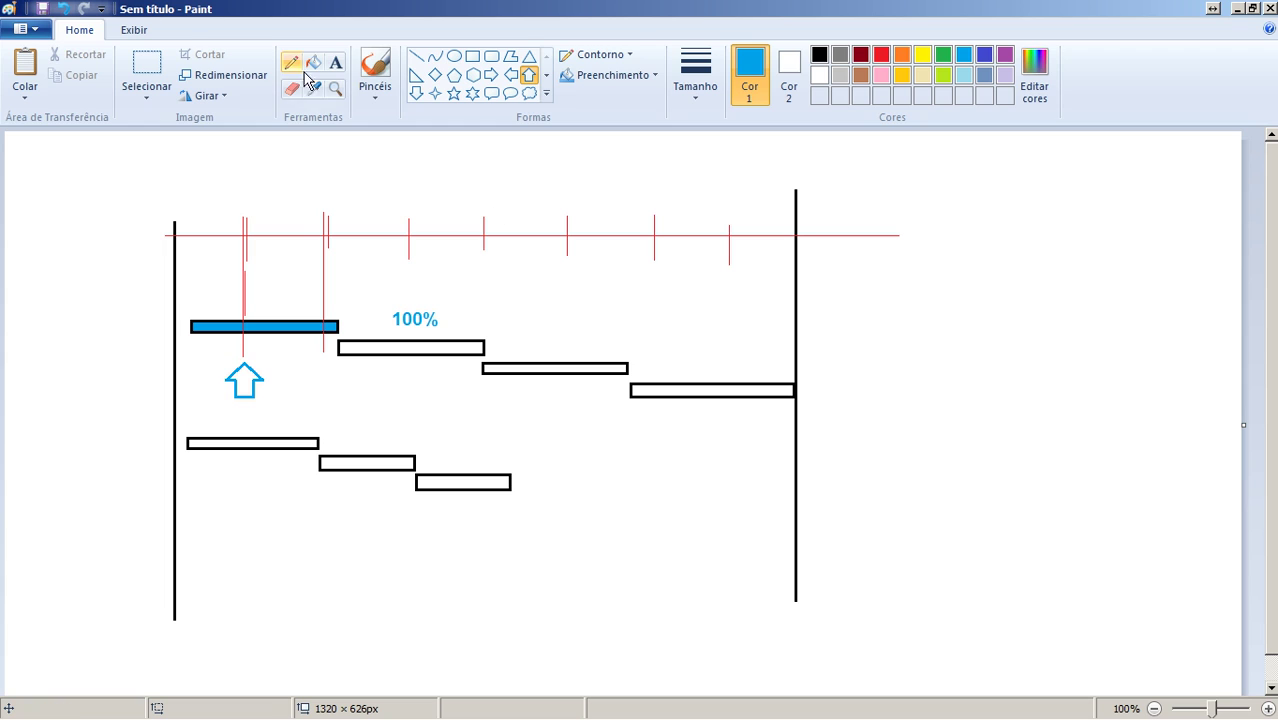
Draw a second blue up arrow about 38 × 40 px below the second long red line.
{"action": "left_click", "coordinate": [336, 88]}
{"action": "left_click", "coordinate": [414, 297]}
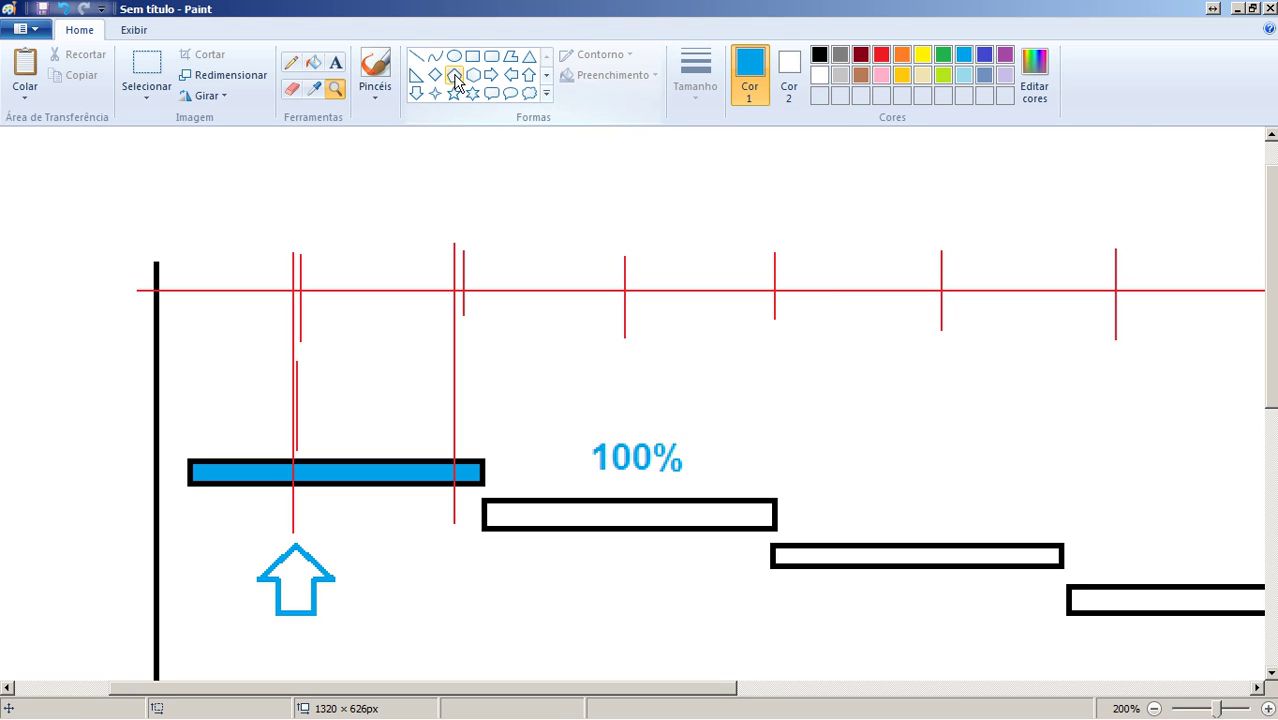
{"action": "left_click", "coordinate": [529, 75]}
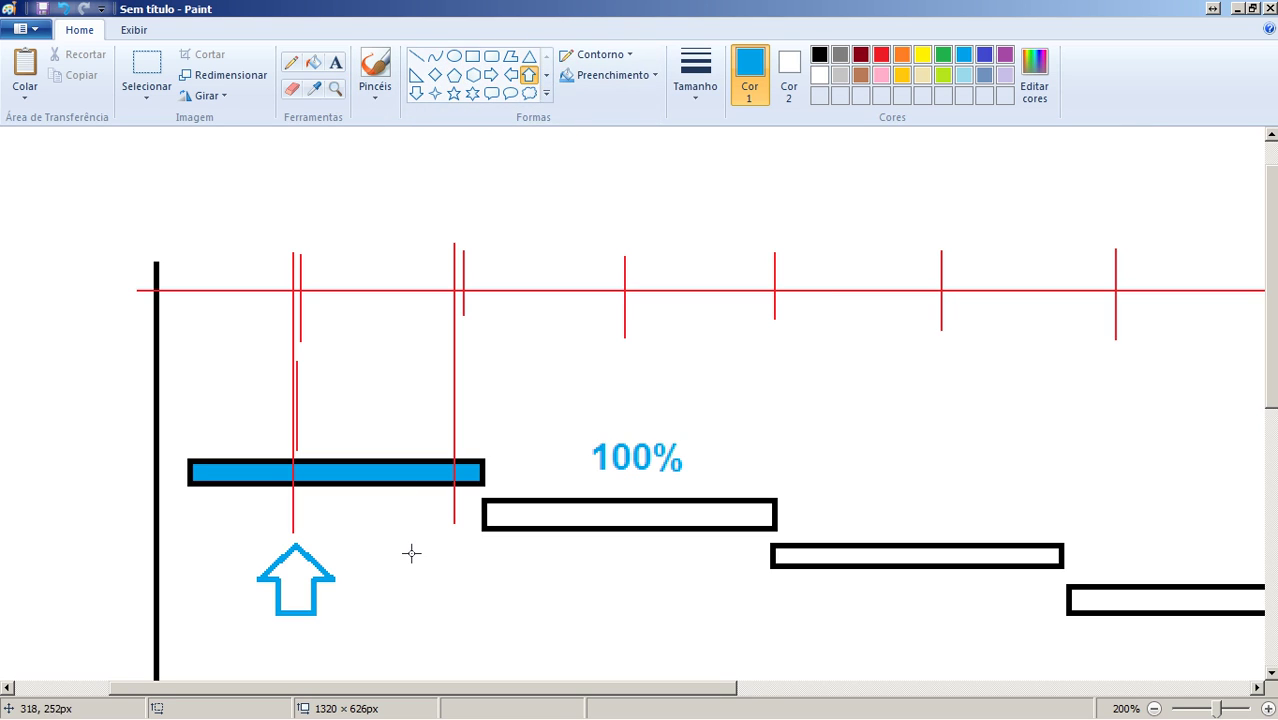
{"action": "left_click_drag", "start_coordinate": [410, 549], "coordinate": [484, 625]}
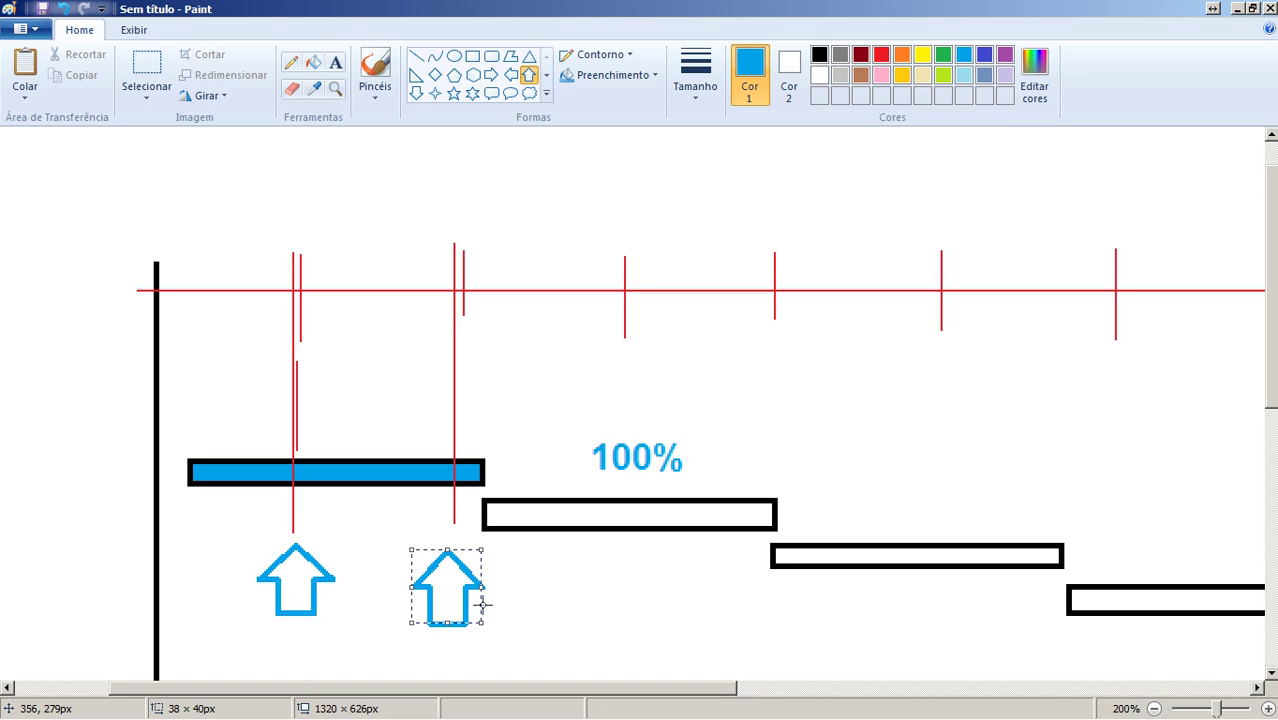
{"action": "scroll", "coordinate": [326, 62], "scroll_direction": "down", "scroll_amount": 1}
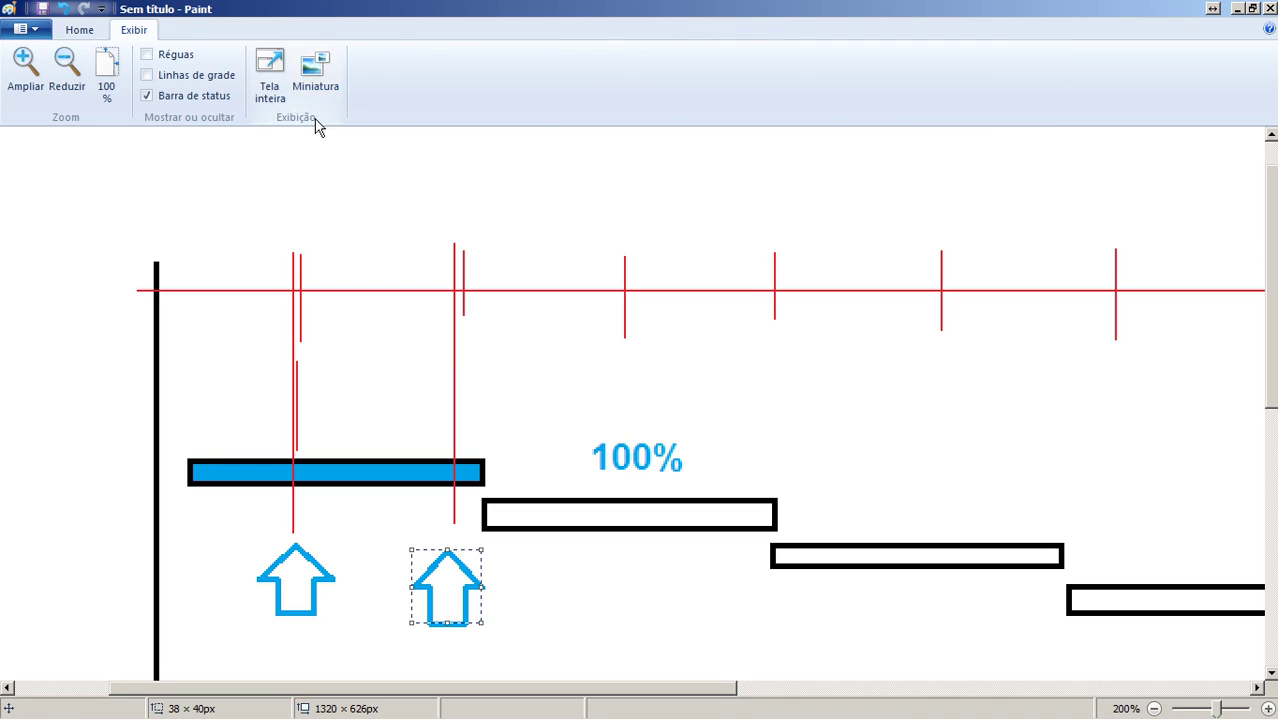
{"action": "scroll", "coordinate": [316, 124], "scroll_direction": "up", "scroll_amount": 1}
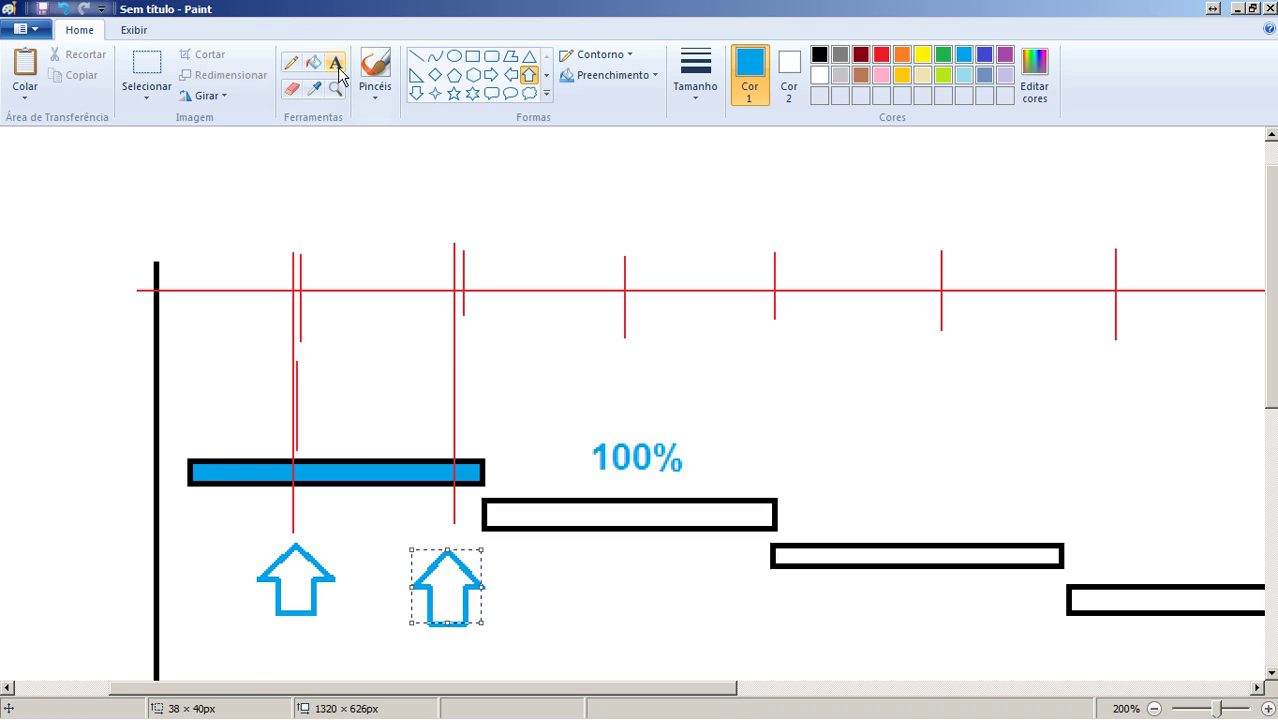
Label the first arrow 30 and the second arrow 90 with blue text beneath them.
{"action": "left_click", "coordinate": [335, 63]}
{"action": "left_click_drag", "start_coordinate": [265, 641], "coordinate": [332, 680]}
{"action": "type", "text": "30"}
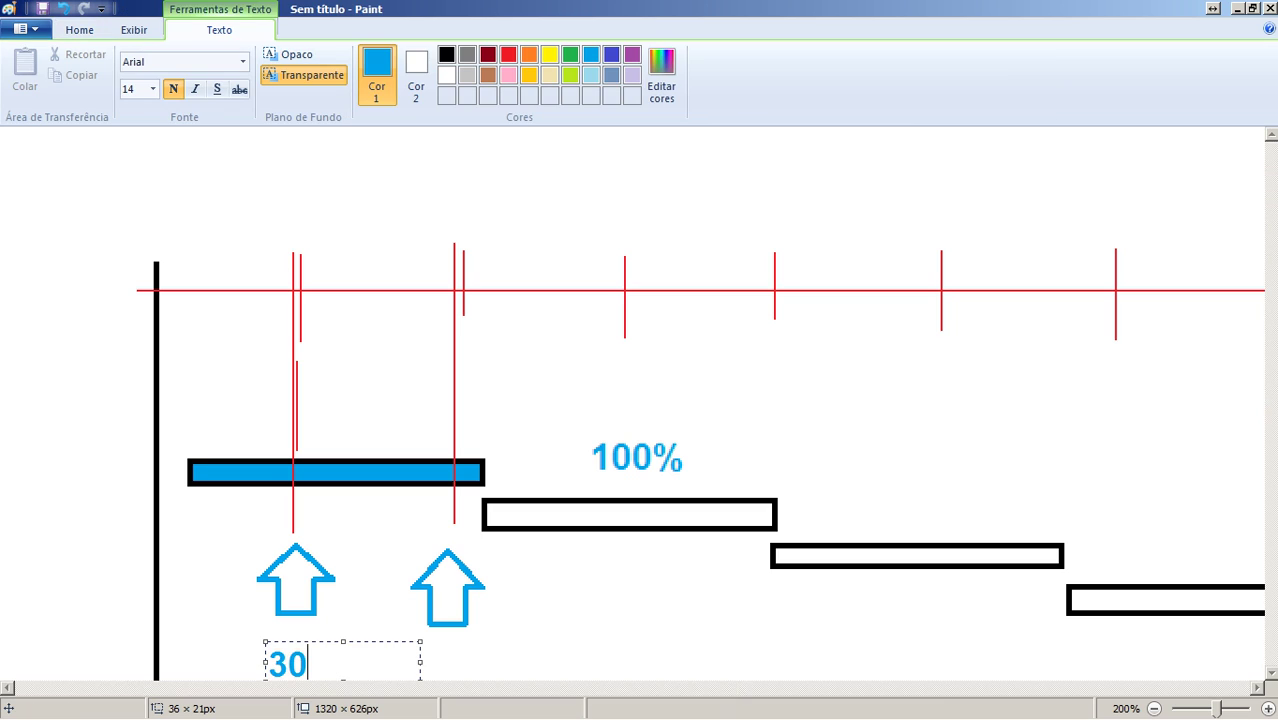
{"action": "left_click", "coordinate": [470, 639]}
{"action": "left_click_drag", "start_coordinate": [408, 643], "coordinate": [484, 690]}
{"action": "type", "text": "90"}
{"action": "left_click", "coordinate": [596, 594]}
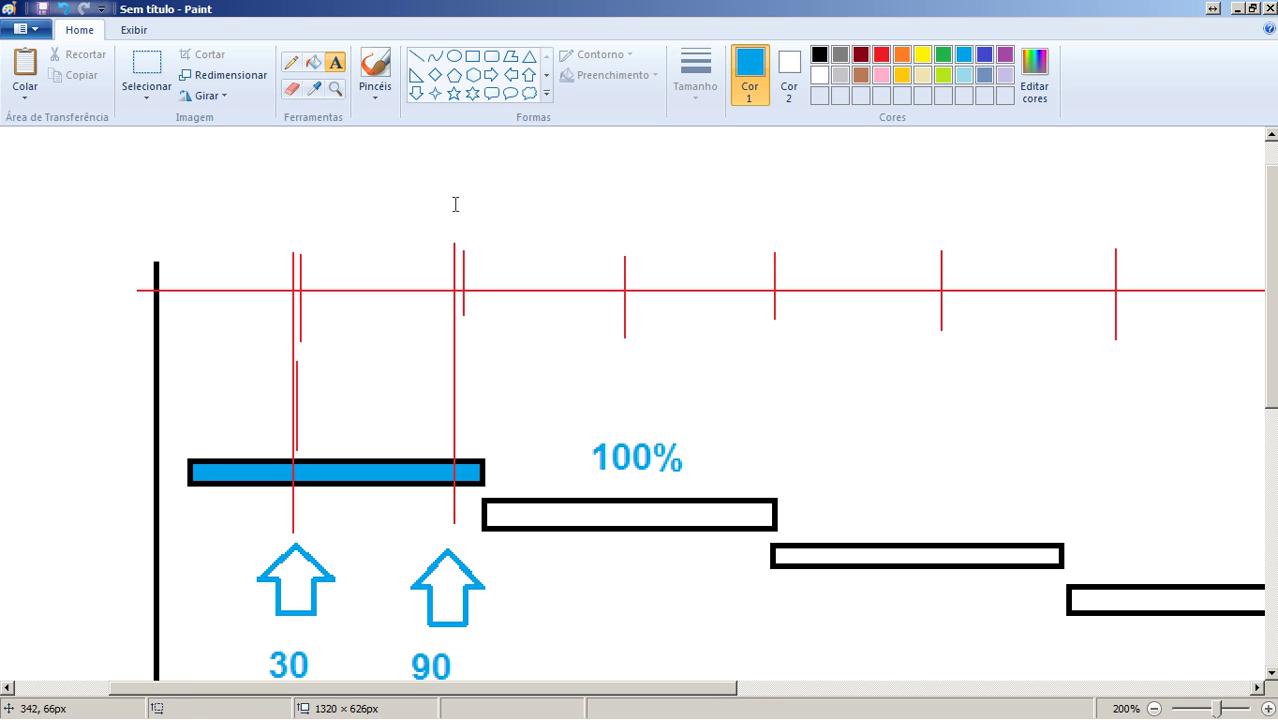
{"action": "left_click", "coordinate": [528, 74]}
{"action": "left_click_drag", "start_coordinate": [591, 356], "coordinate": [670, 412]}
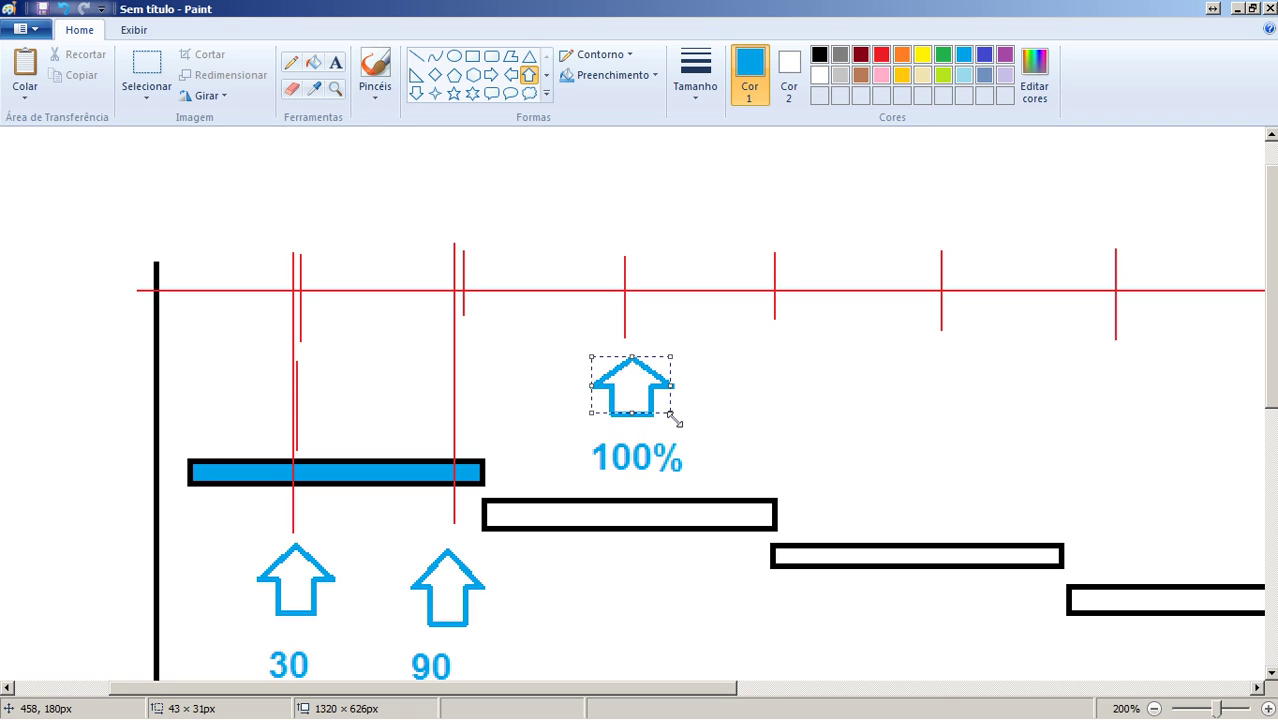
{"action": "key", "text": "Delete"}
Move the 100% label up and to the left, into the space between the timeline and the second bar.
{"action": "left_click", "coordinate": [147, 72]}
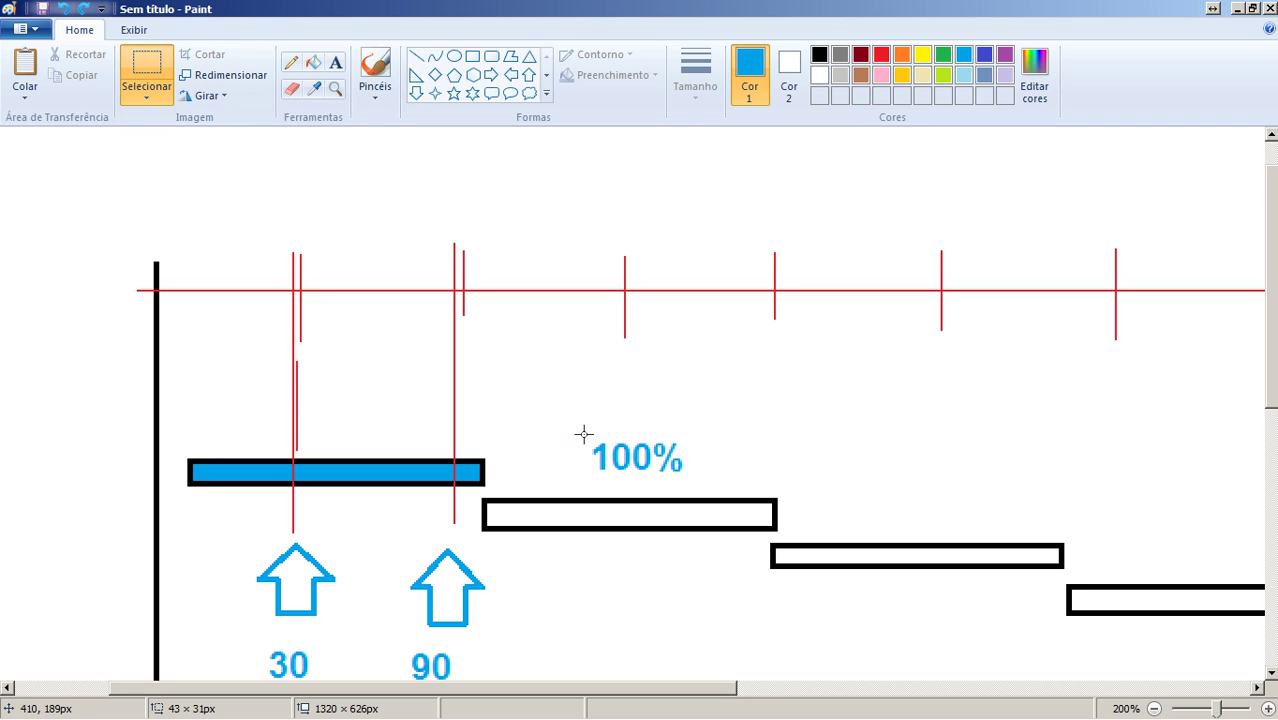
{"action": "left_click_drag", "start_coordinate": [584, 434], "coordinate": [610, 392]}
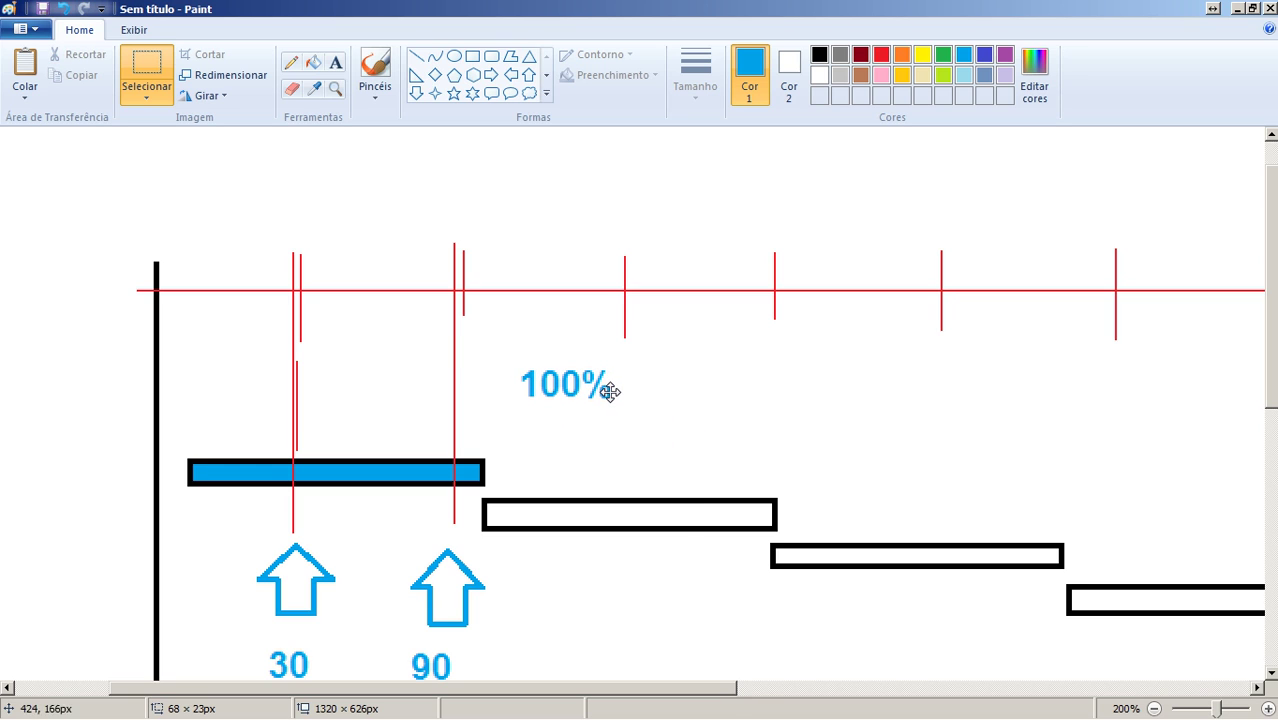
Shift a region of about 388 × 44 px, holding the first bar's end and the second bar, right until the first bar extends past the third tick.
{"action": "left_click_drag", "start_coordinate": [733, 688], "coordinate": [776, 688]}
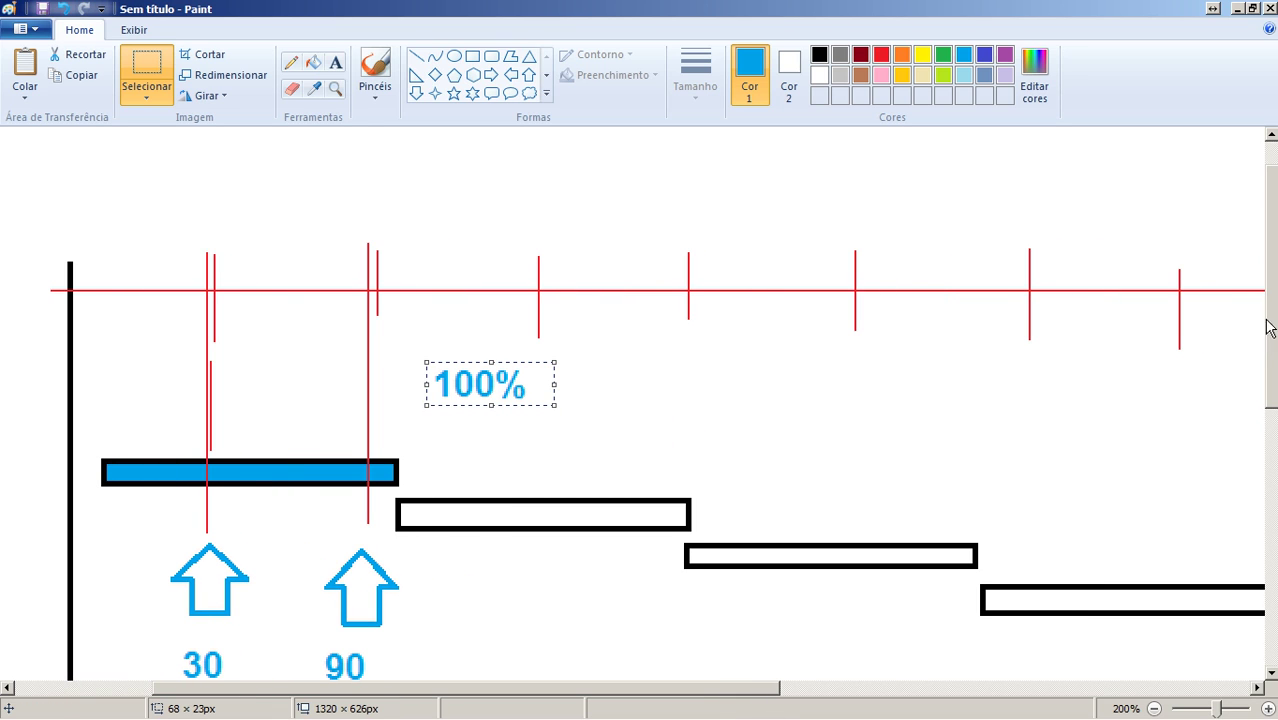
{"action": "scroll", "coordinate": [1272, 333], "scroll_direction": "down", "scroll_amount": 3}
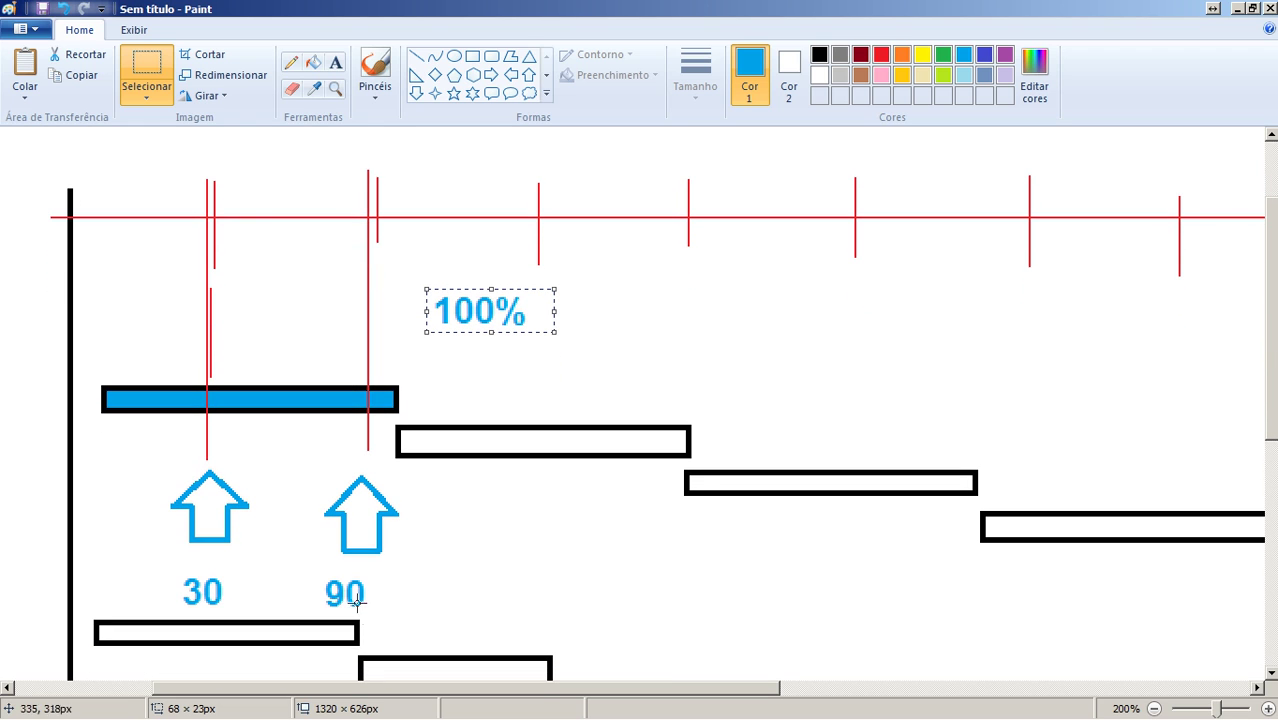
{"action": "left_click_drag", "start_coordinate": [646, 688], "coordinate": [718, 703]}
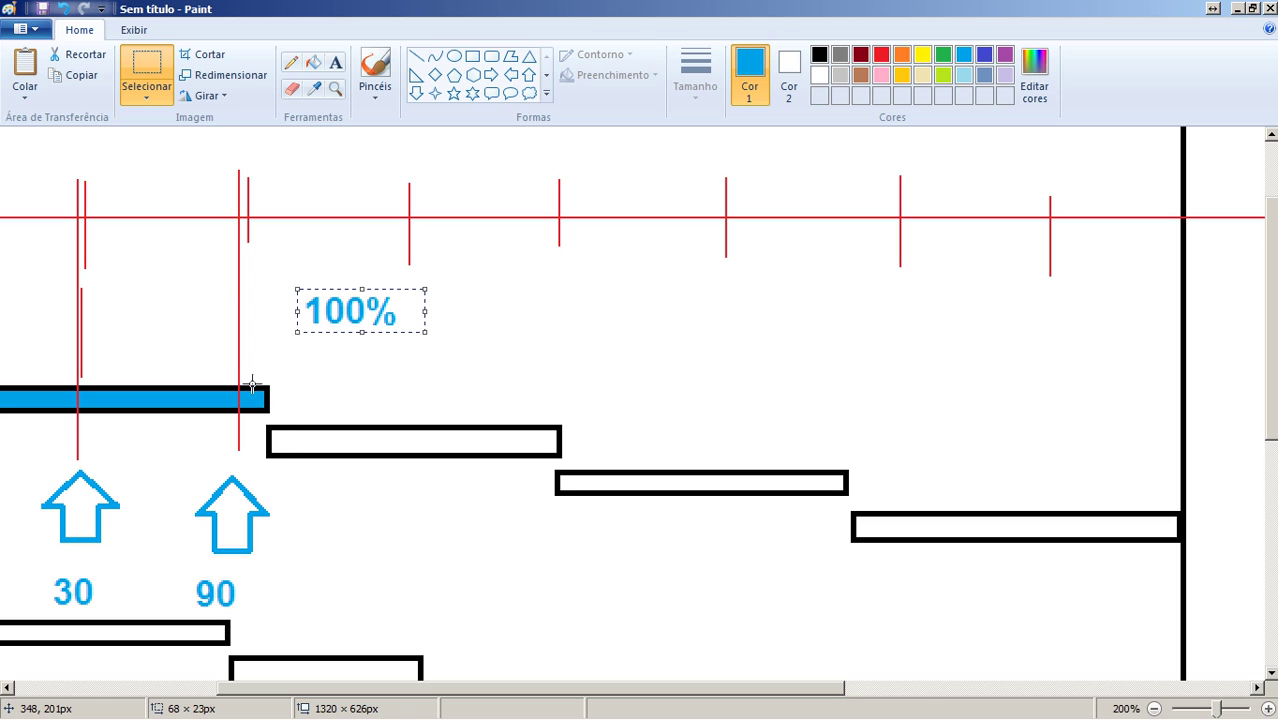
{"action": "left_click_drag", "start_coordinate": [249, 380], "coordinate": [976, 463]}
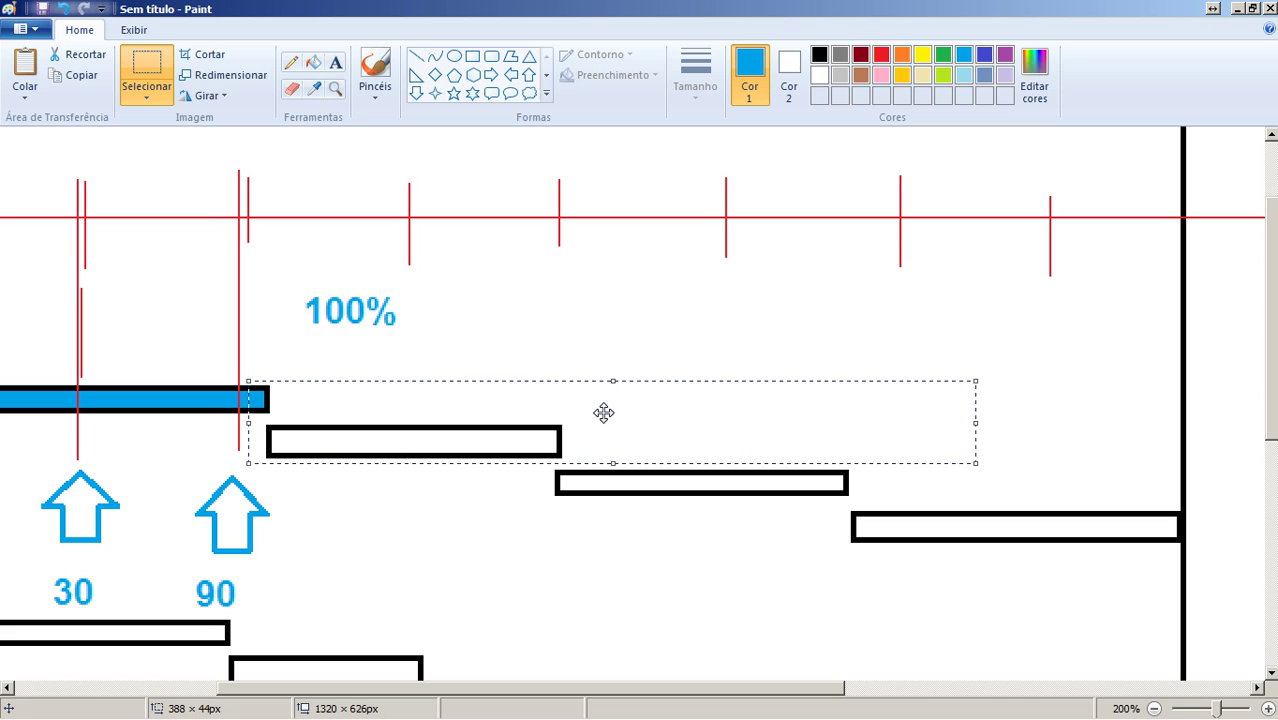
{"action": "key", "text": "Right"}
{"action": "key", "text": "Right"}
{"action": "key", "text": "Right"}
{"action": "key", "text": "Right"}
{"action": "key", "text": "Right"}
{"action": "key", "text": "Right"}
{"action": "key", "text": "Right"}
{"action": "key", "text": "Right"}
{"action": "key", "text": "Right"}
{"action": "key", "text": "Right"}
{"action": "key", "text": "Right"}
{"action": "key", "text": "Right"}
{"action": "key", "text": "Right"}
{"action": "key", "text": "Right"}
{"action": "key", "text": "Right"}
{"action": "key", "text": "Right"}
{"action": "key", "text": "Right"}
{"action": "key", "text": "Right"}
{"action": "key", "text": "Right"}
{"action": "key", "text": "Right"}
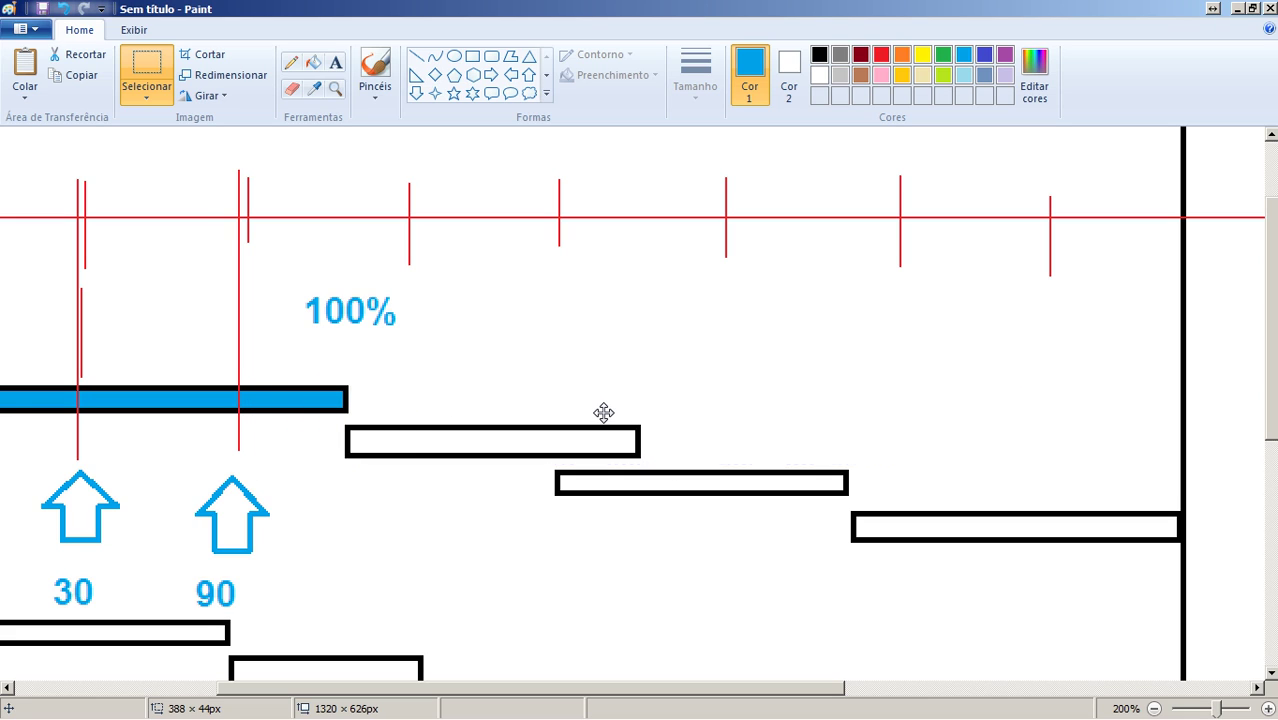
{"action": "key", "text": "Right"}
{"action": "key", "text": "Right"}
{"action": "key", "text": "Right"}
{"action": "key", "text": "Right"}
{"action": "key", "text": "Right"}
{"action": "key", "text": "Right"}
{"action": "key", "text": "Right"}
{"action": "key", "text": "Right"}
{"action": "key", "text": "Right"}
{"action": "key", "text": "Right"}
{"action": "key", "text": "Right"}
{"action": "key", "text": "Right"}
{"action": "key", "text": "Right"}
{"action": "key", "text": "Right"}
{"action": "key", "text": "Right"}
{"action": "key", "text": "Right"}
{"action": "key", "text": "Right"}
{"action": "key", "text": "Right"}
{"action": "key", "text": "Right"}
{"action": "key", "text": "Right"}
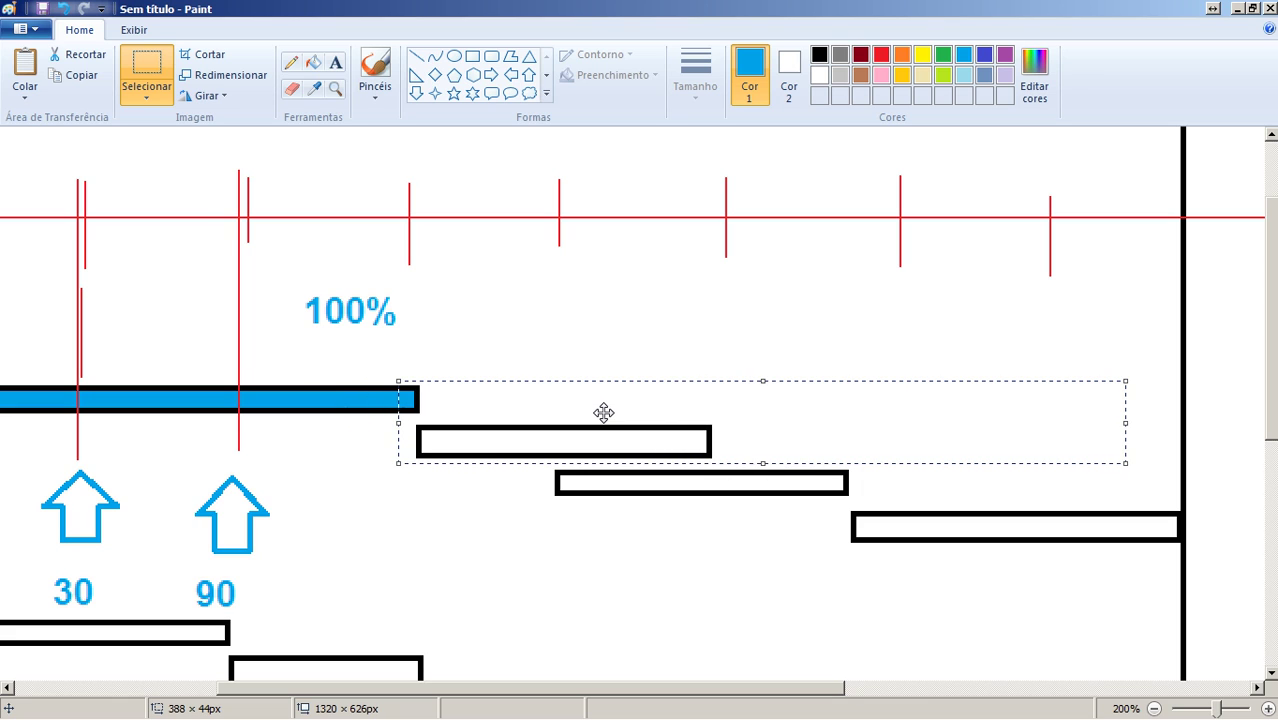
{"action": "key", "text": "Right"}
{"action": "key", "text": "Right"}
{"action": "key", "text": "Right"}
{"action": "key", "text": "Right"}
{"action": "key", "text": "Right"}
{"action": "key", "text": "Right"}
{"action": "key", "text": "Right"}
{"action": "key", "text": "Right"}
{"action": "key", "text": "Right"}
{"action": "key", "text": "Right"}
{"action": "key", "text": "Right"}
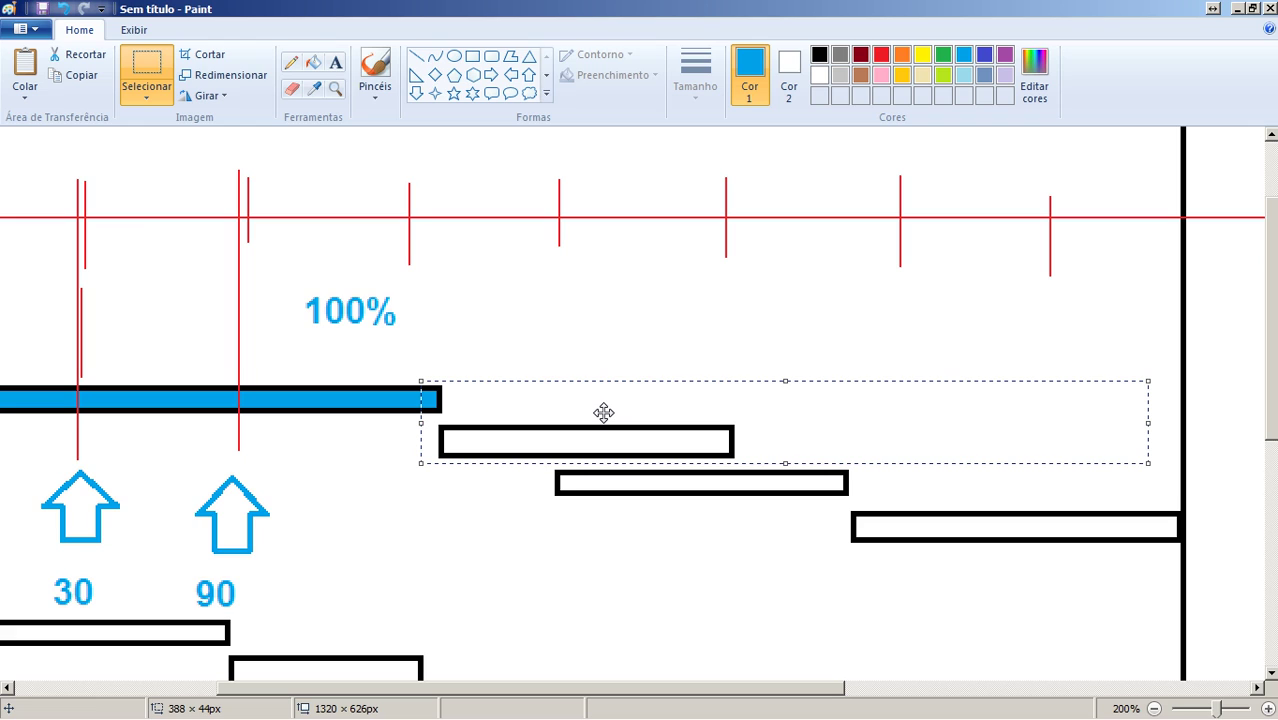
{"action": "left_click", "coordinate": [604, 412]}
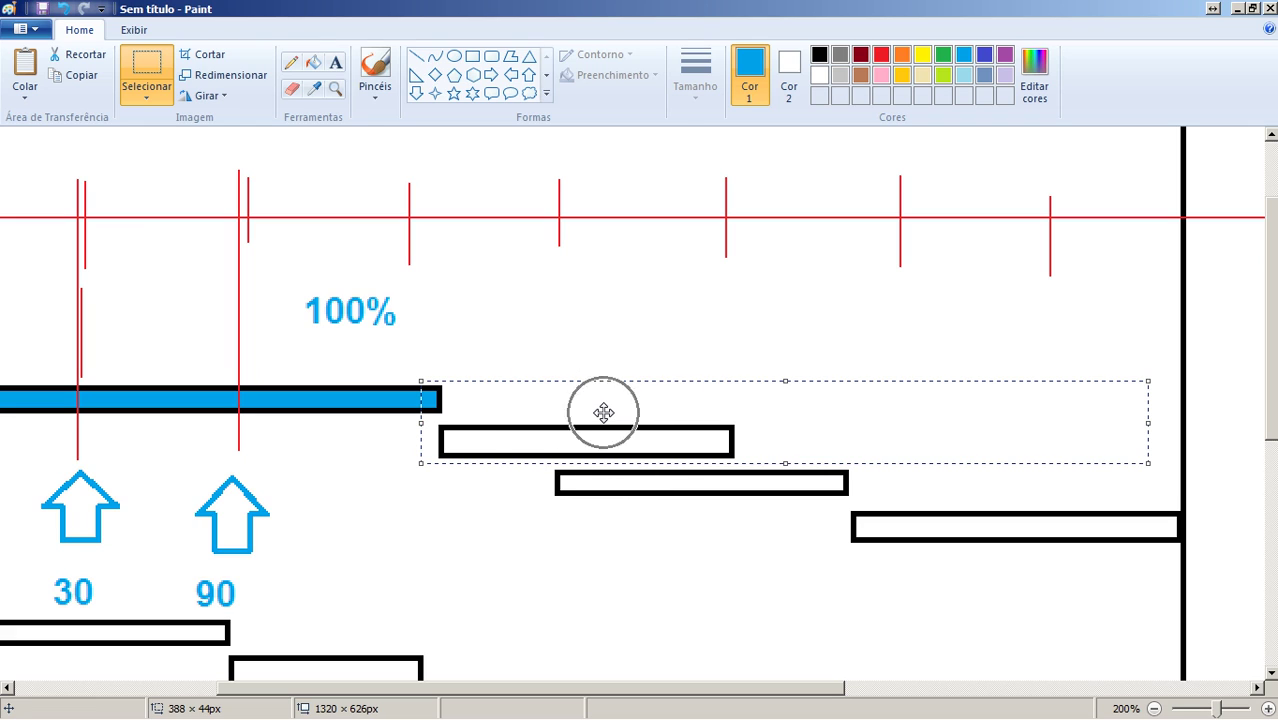
Undo the successive rightward shifts of the first bar's end and the second bar.
{"action": "key", "text": "Escape"}
{"action": "key", "text": "ctrl+z"}
{"action": "key", "text": "ctrl+z"}
{"action": "key", "text": "ctrl+z"}
{"action": "key", "text": "ctrl+z"}
{"action": "key", "text": "ctrl+z"}
{"action": "key", "text": "ctrl+z"}
{"action": "key", "text": "ctrl+z"}
{"action": "key", "text": "ctrl+z"}
{"action": "key", "text": "ctrl+z"}
{"action": "key", "text": "ctrl+z"}
{"action": "key", "text": "ctrl+z"}
{"action": "key", "text": "ctrl+z"}
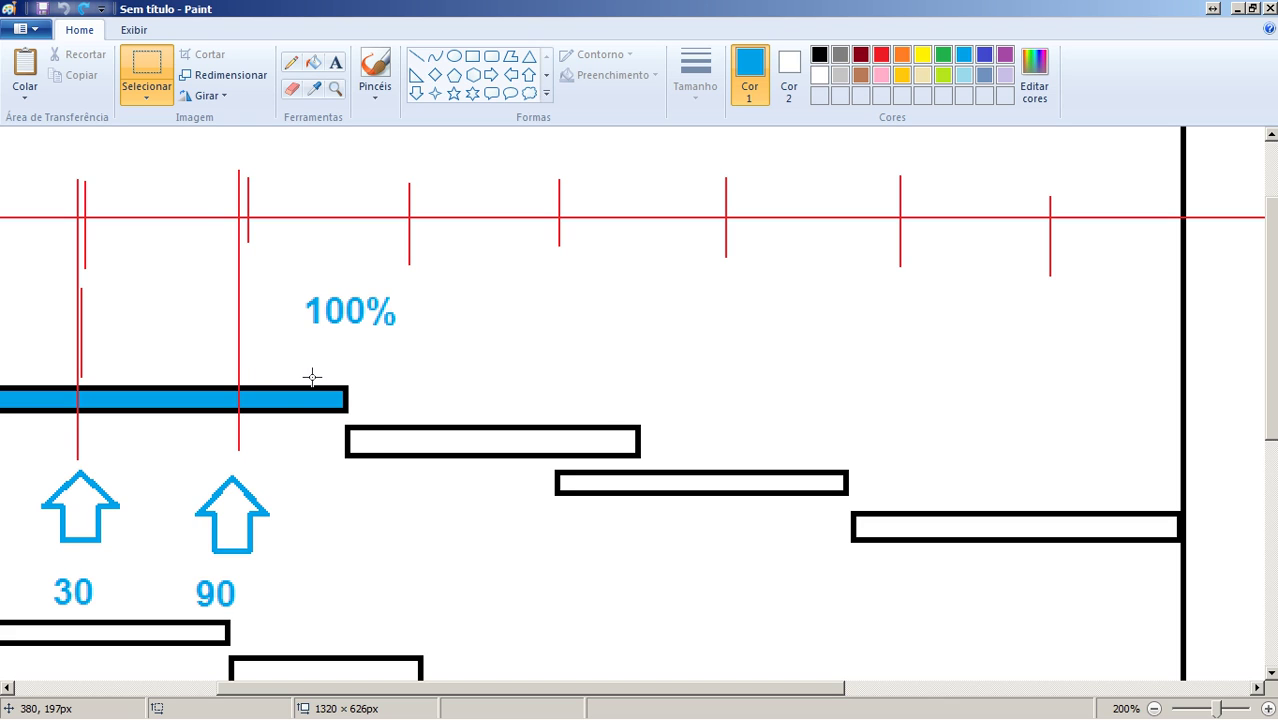
Shift a 193 × 45 px region holding the first bar's end and the second bar right, and stretch the first bar to close the gap.
{"action": "left_click_drag", "start_coordinate": [319, 376], "coordinate": [551, 440]}
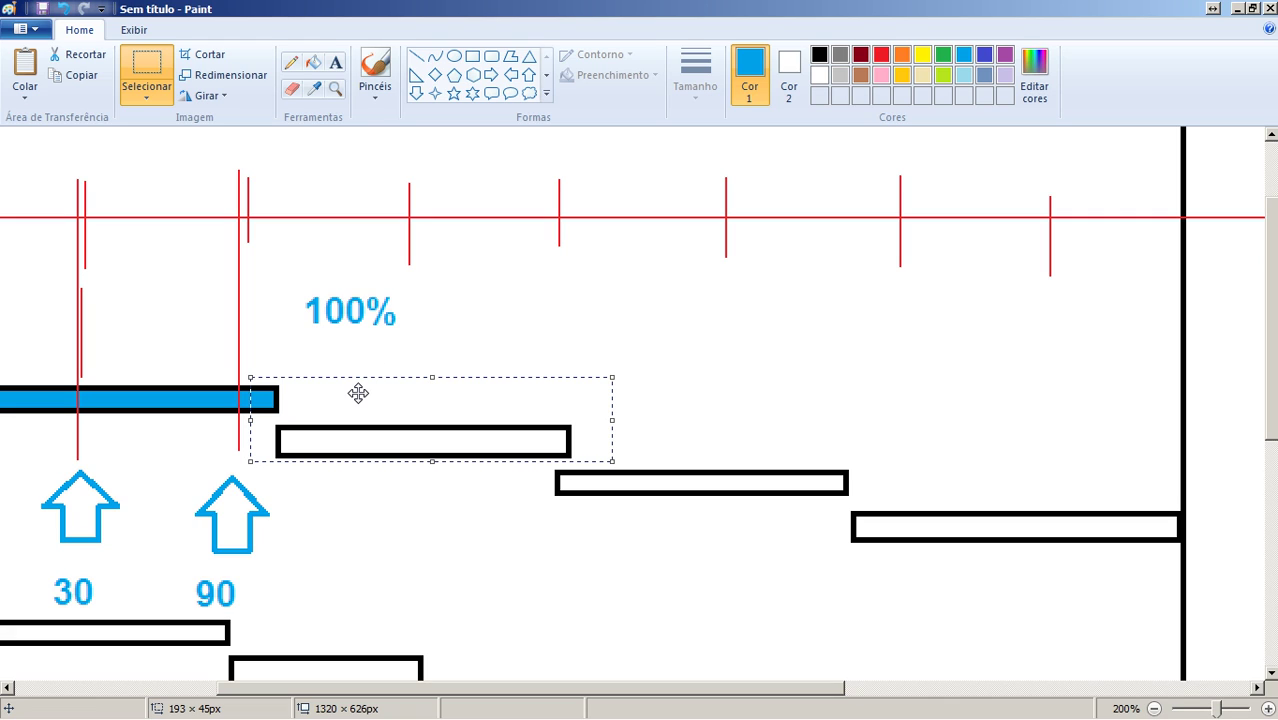
{"action": "left_click_drag", "start_coordinate": [358, 393], "coordinate": [551, 395]}
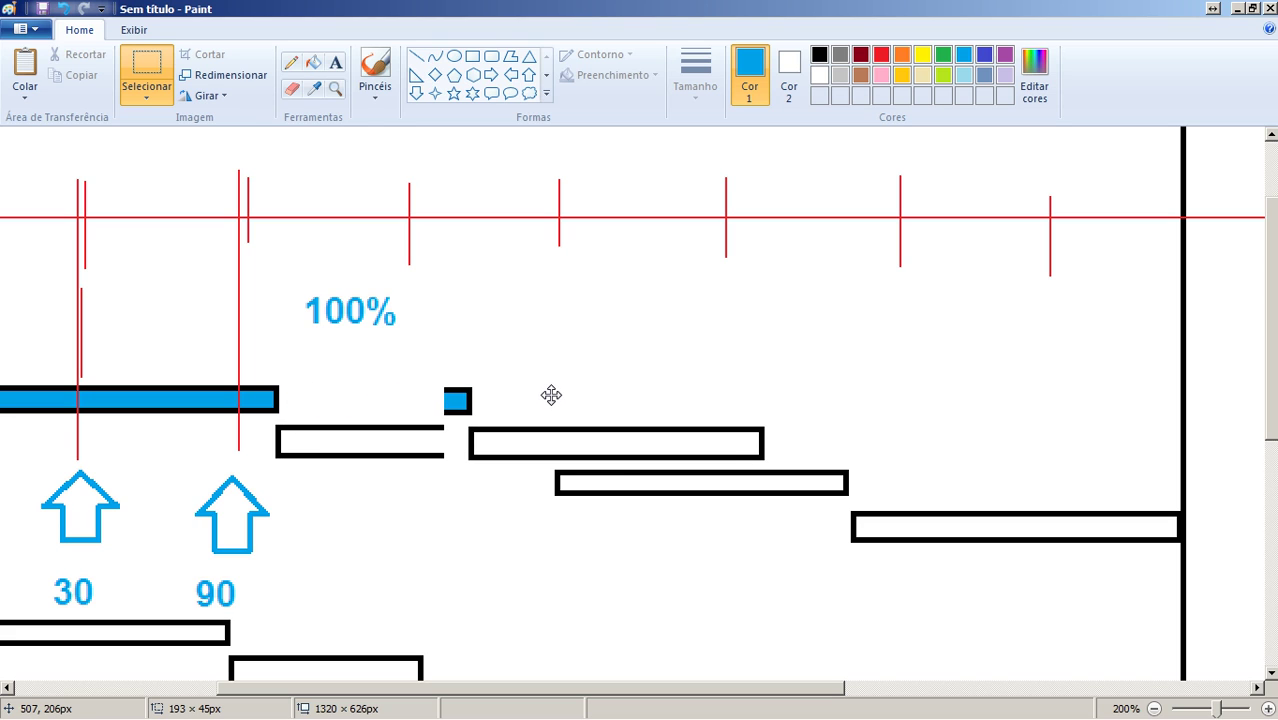
{"action": "left_click", "coordinate": [516, 328]}
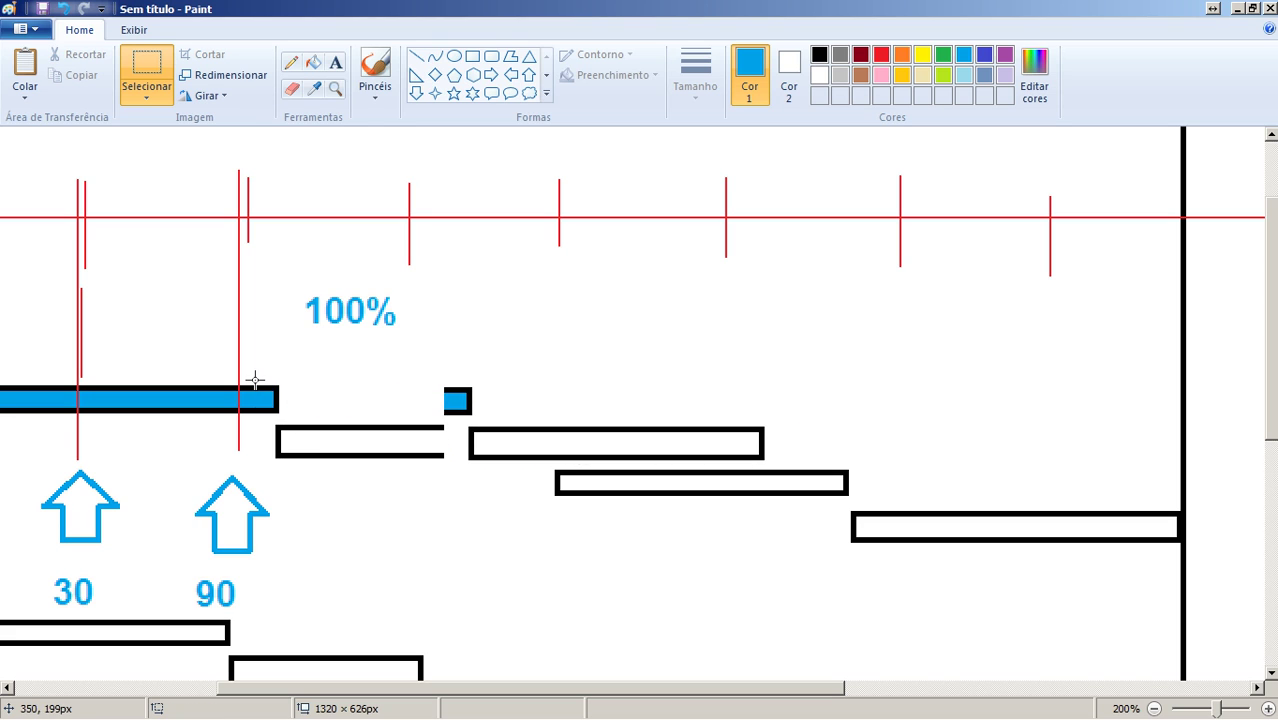
{"action": "left_click_drag", "start_coordinate": [253, 379], "coordinate": [458, 428]}
{"action": "left_click", "coordinate": [588, 362]}
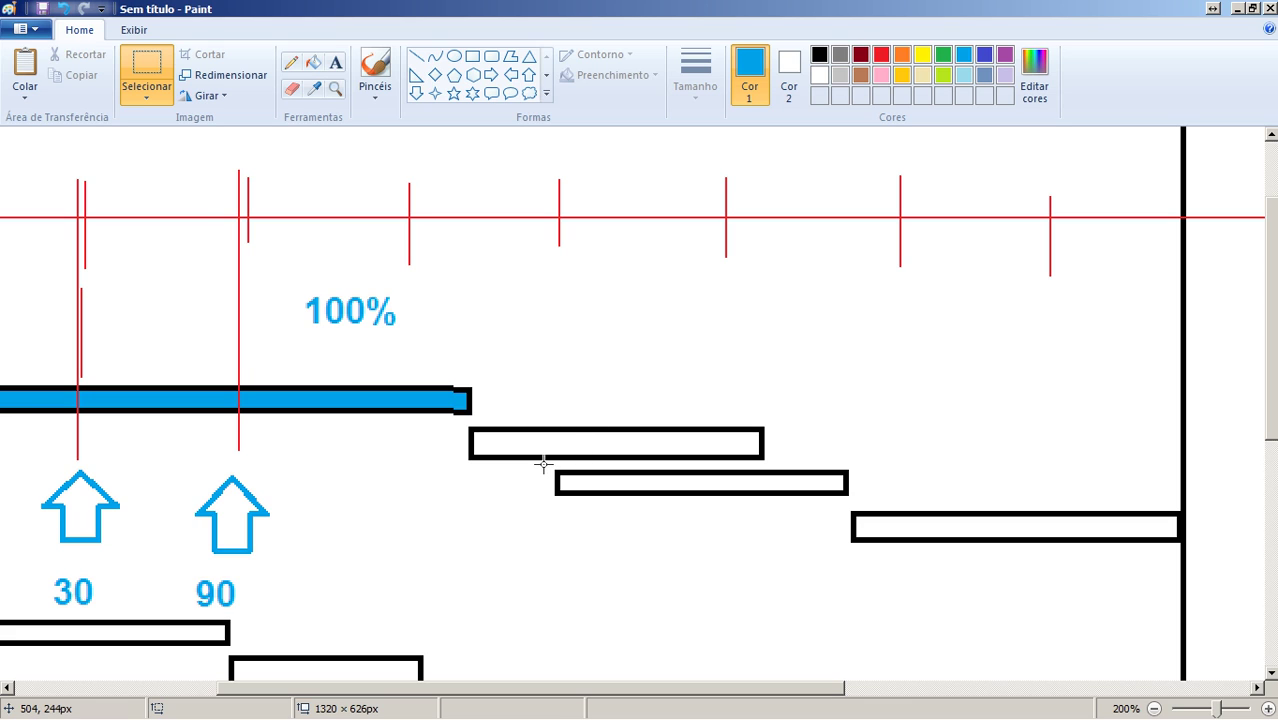
Shift a 340 × 44 px region holding the third and fourth bars right so the third bar starts at the second bar's end.
{"action": "left_click_drag", "start_coordinate": [546, 466], "coordinate": [1182, 547]}
{"action": "left_click_drag", "start_coordinate": [639, 528], "coordinate": [842, 520]}
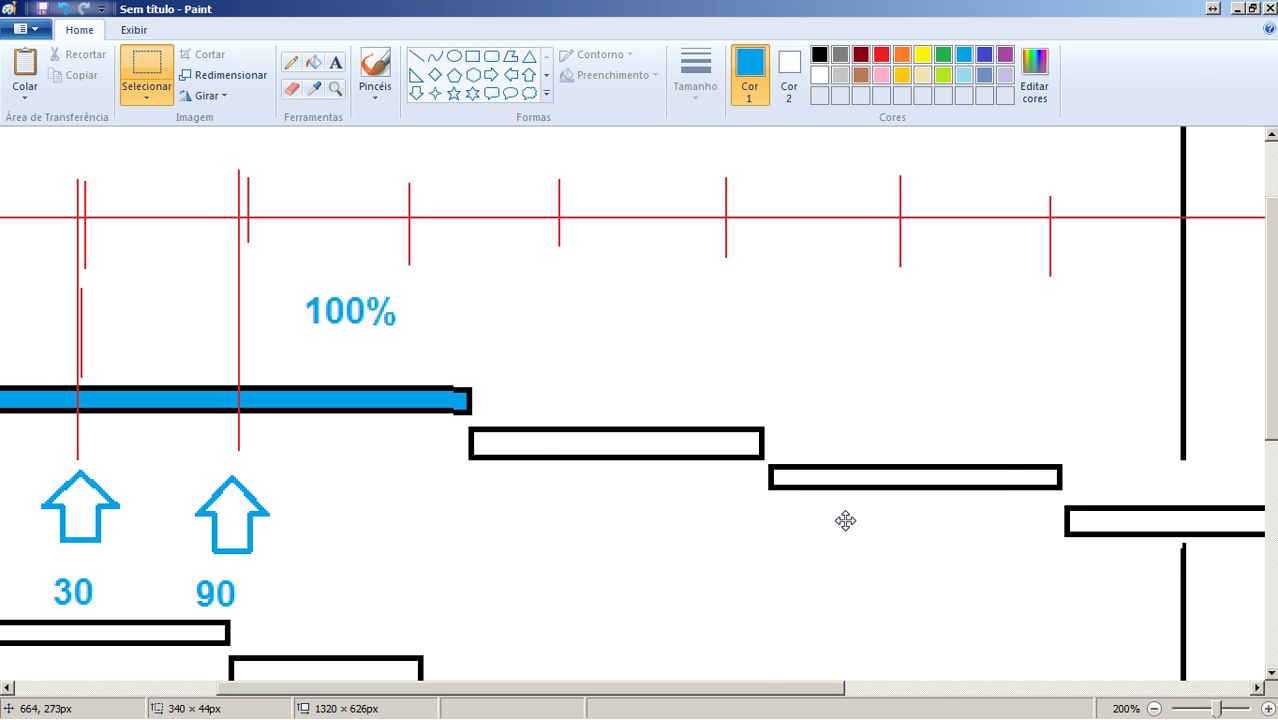
Draw a blue vertical line above the last bar's end and a blue dimension line with slanted ticks spanning back to the black end line.
{"action": "left_click_drag", "start_coordinate": [760, 688], "coordinate": [936, 686]}
{"action": "left_click", "coordinate": [416, 56]}
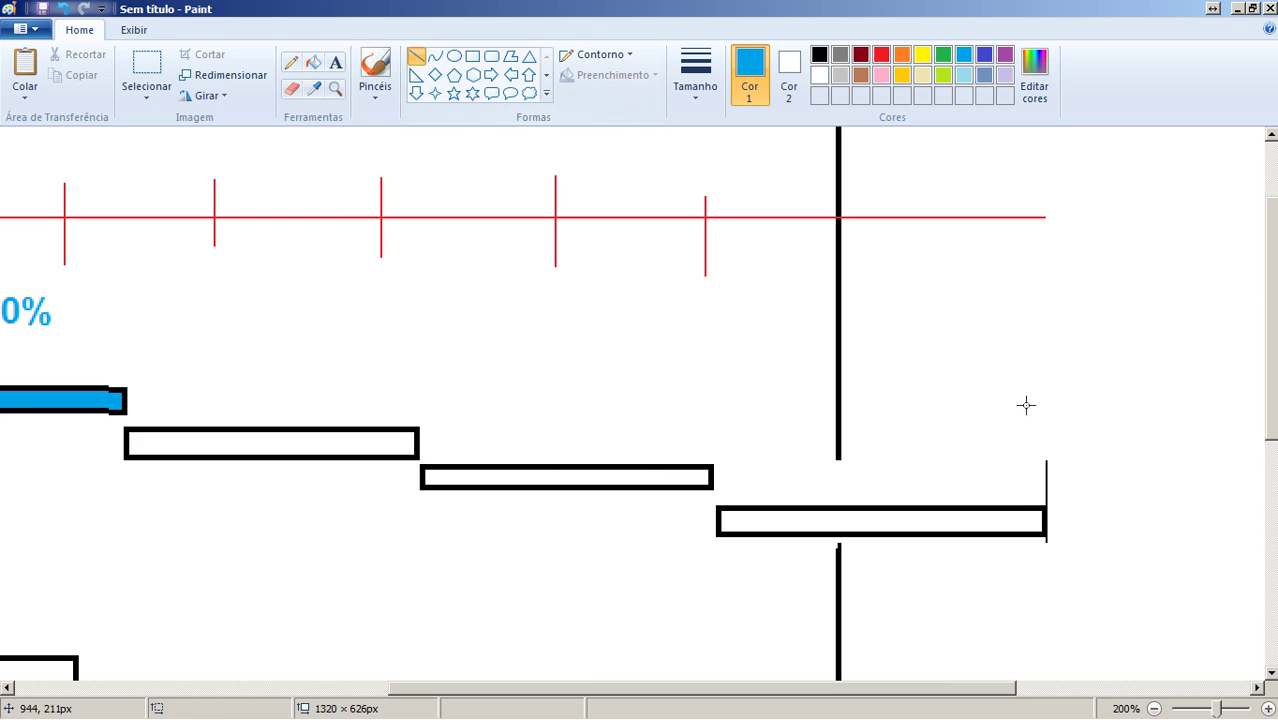
{"action": "mouse_move", "coordinate": [1045, 466]}
{"action": "left_mouse_down"}
{"action": "mouse_move", "coordinate": [1010, 208]}
{"action": "mouse_move", "coordinate": [1046, 158]}
{"action": "left_mouse_up"}
{"action": "mouse_move", "coordinate": [805, 196]}
{"action": "left_mouse_down"}
{"action": "mouse_move", "coordinate": [1073, 196]}
{"action": "mouse_move", "coordinate": [1035, 206]}
{"action": "left_mouse_up"}
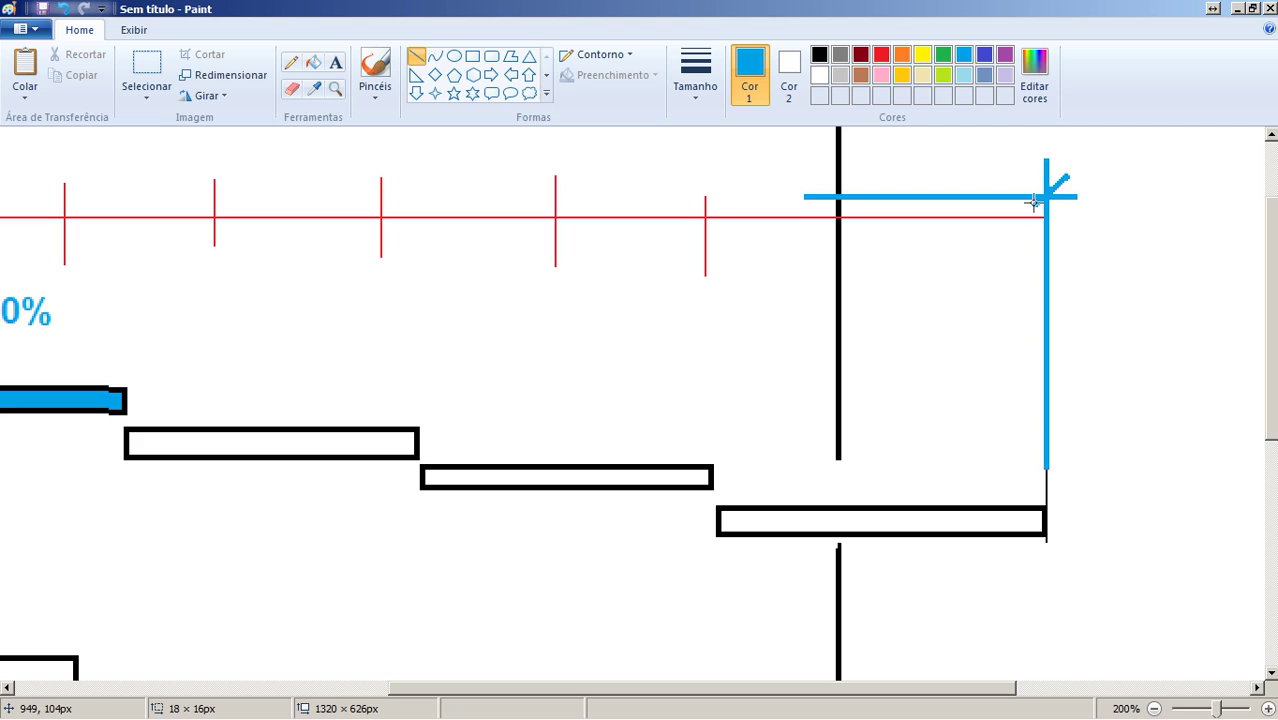
{"action": "left_click_drag", "start_coordinate": [860, 184], "coordinate": [827, 207]}
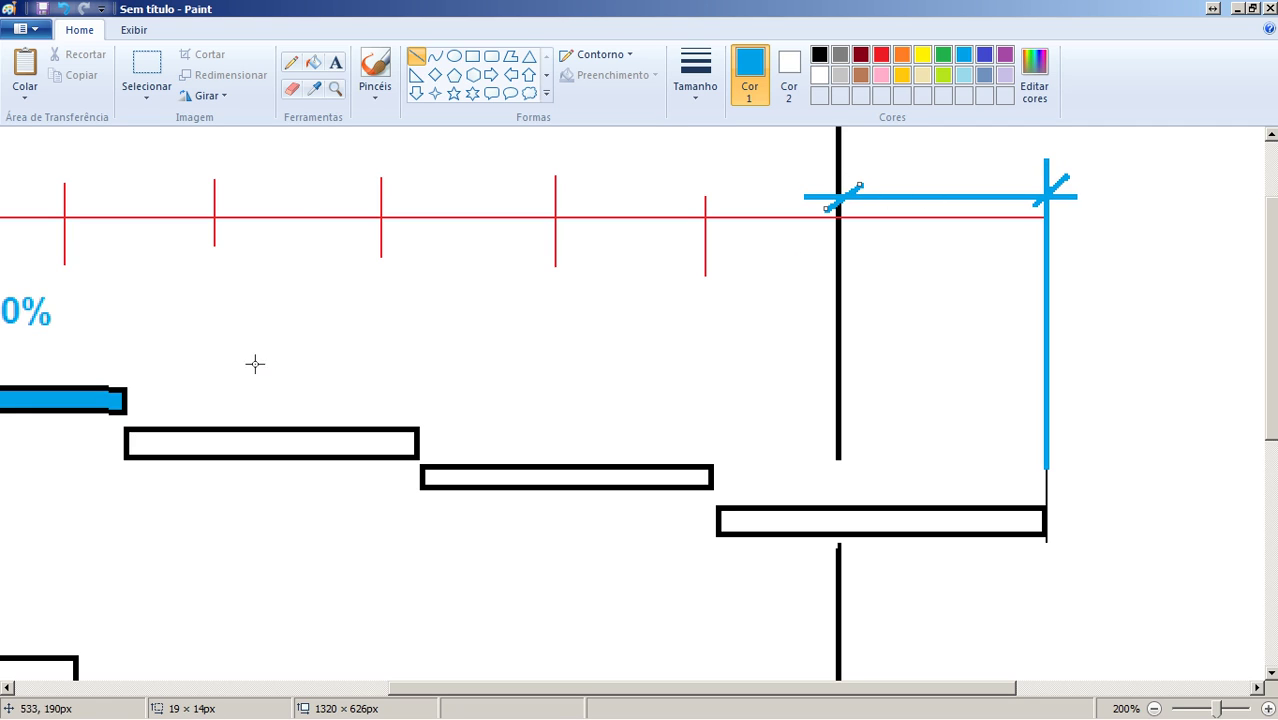
Compress the region holding the second, third and fourth bars to 392 × 76 px so the last bar ends at the black end line.
{"action": "left_click", "coordinate": [140, 75]}
{"action": "left_click_drag", "start_coordinate": [106, 424], "coordinate": [1045, 564]}
{"action": "left_click_drag", "start_coordinate": [1045, 493], "coordinate": [838, 500]}
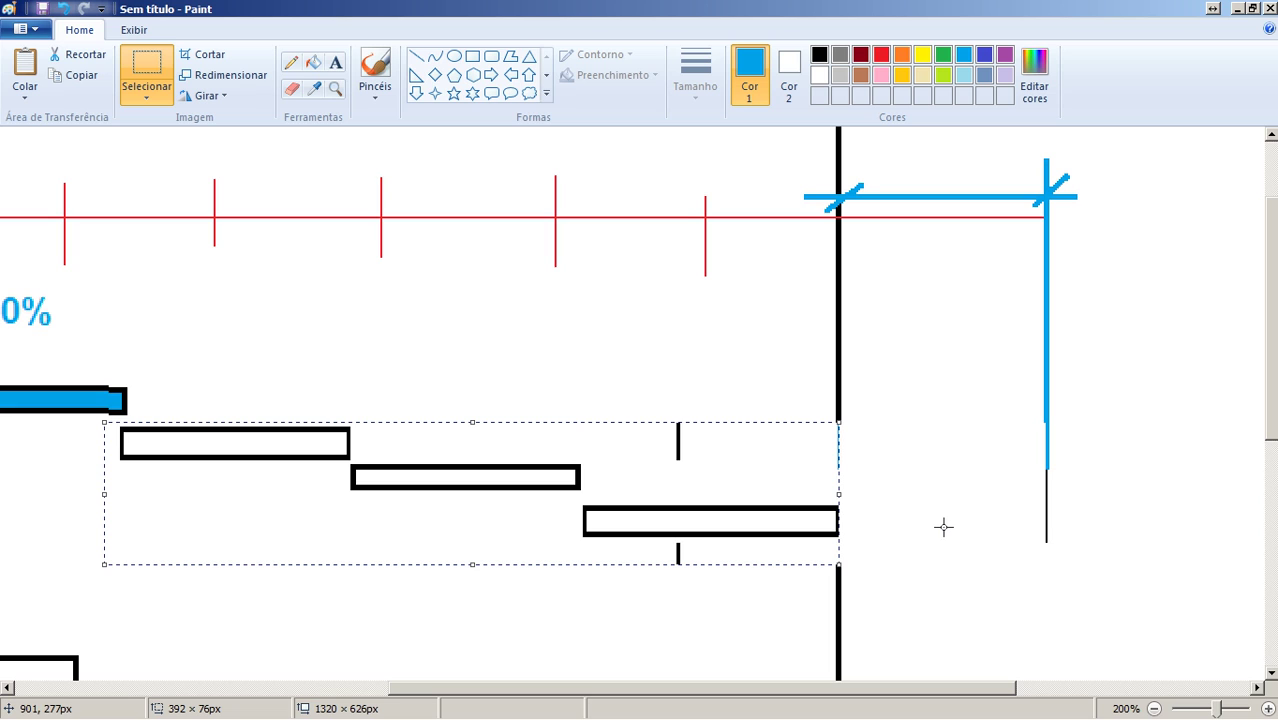
Compress the three-bar lower chain to a 165 × 76 px region so it ends near the arrow labelled 90.
{"action": "left_click", "coordinate": [344, 690]}
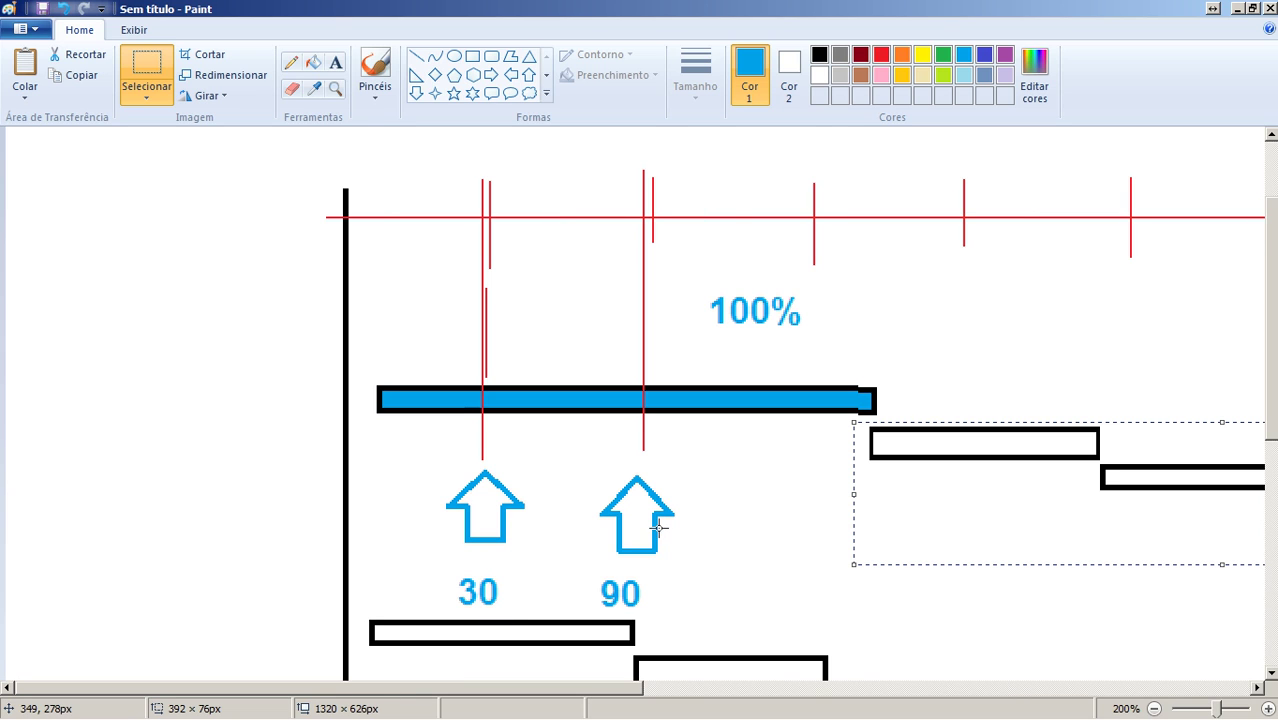
{"action": "scroll", "coordinate": [659, 525], "scroll_direction": "down", "scroll_amount": 3}
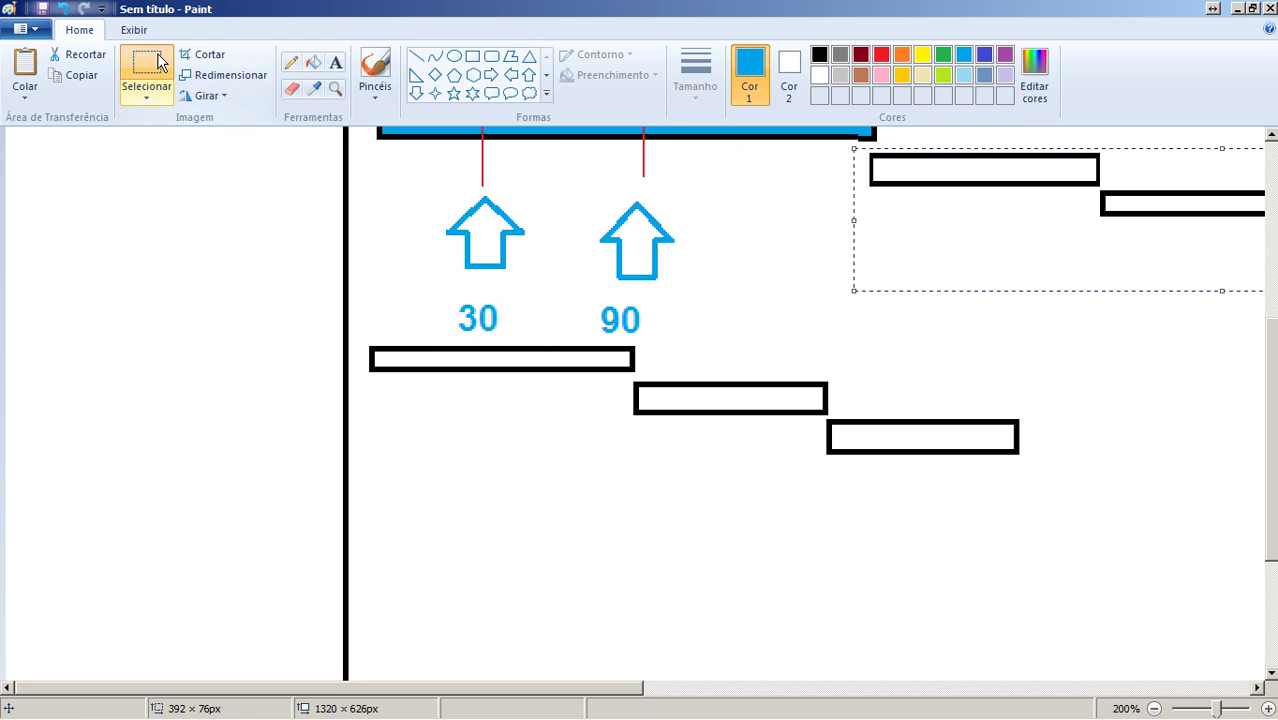
{"action": "left_click", "coordinate": [389, 244]}
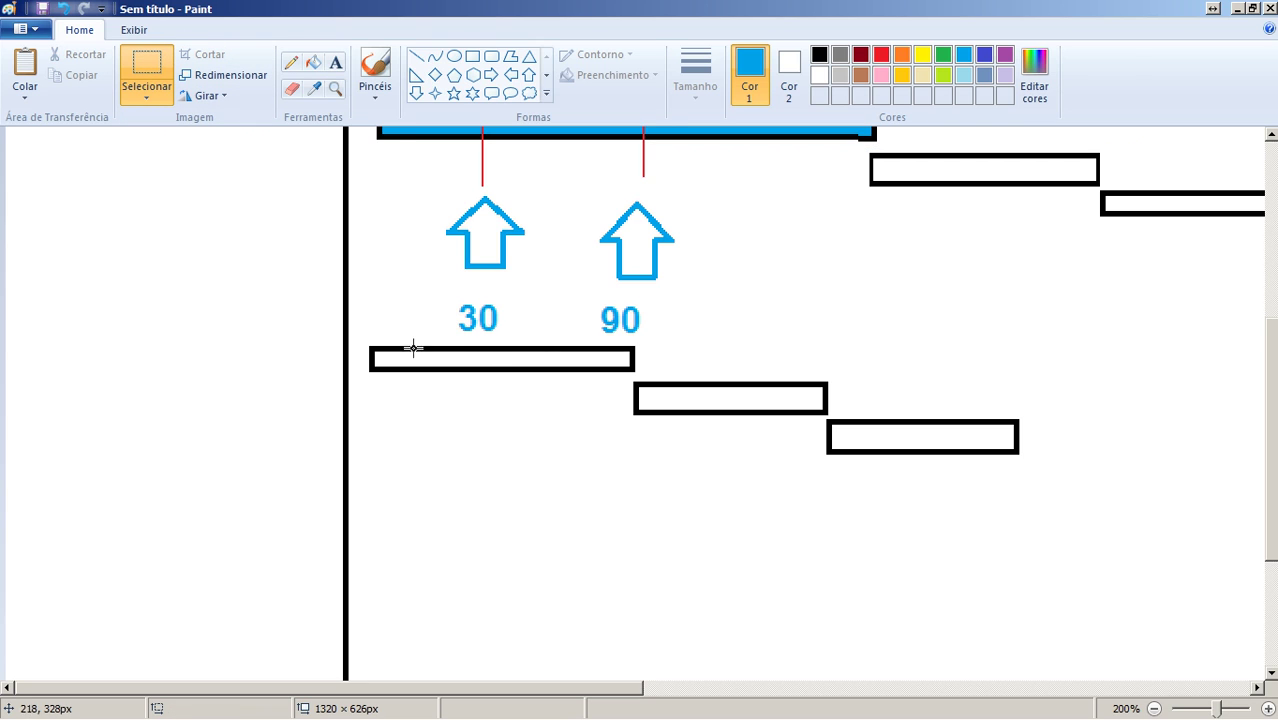
{"action": "left_click_drag", "start_coordinate": [364, 347], "coordinate": [1019, 487]}
{"action": "left_click_drag", "start_coordinate": [1020, 417], "coordinate": [673, 418]}
Draw a red up arrow about 37 × 39 px under the lower chain, in line with the blue arrow labelled 30.
{"action": "scroll", "coordinate": [753, 448], "scroll_direction": "up", "scroll_amount": 5}
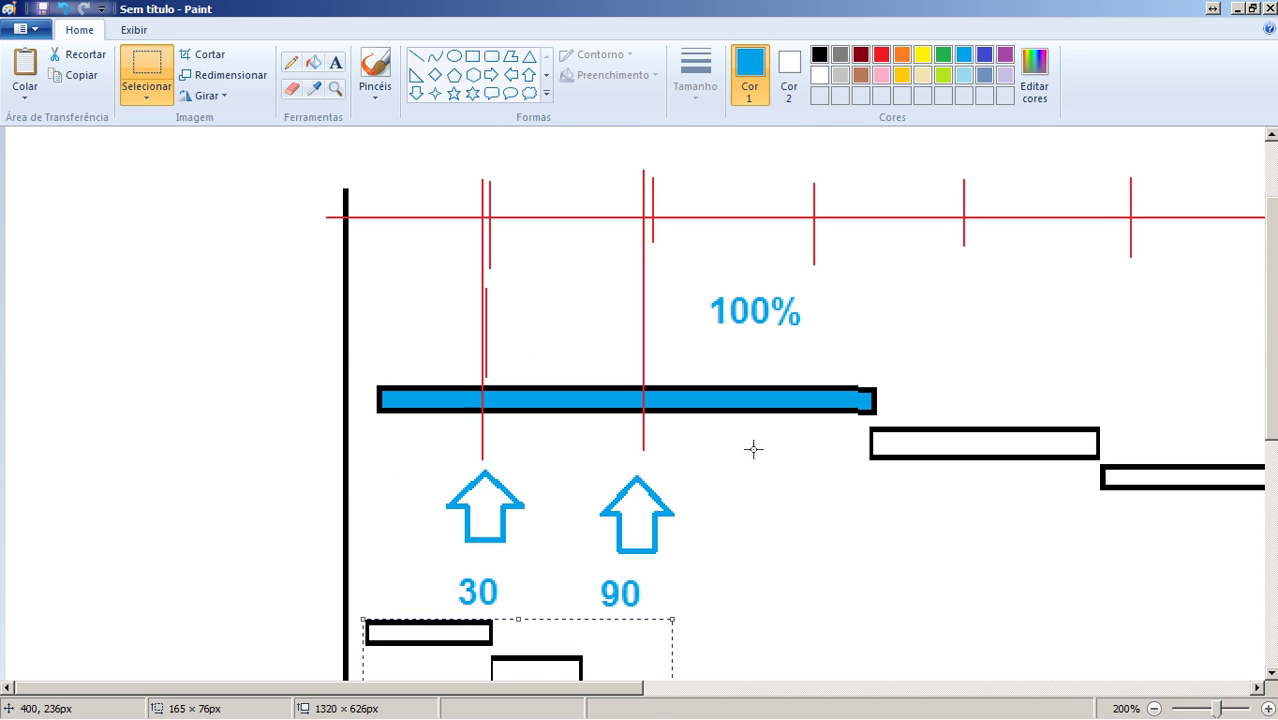
{"action": "scroll", "coordinate": [753, 449], "scroll_direction": "down", "scroll_amount": 3}
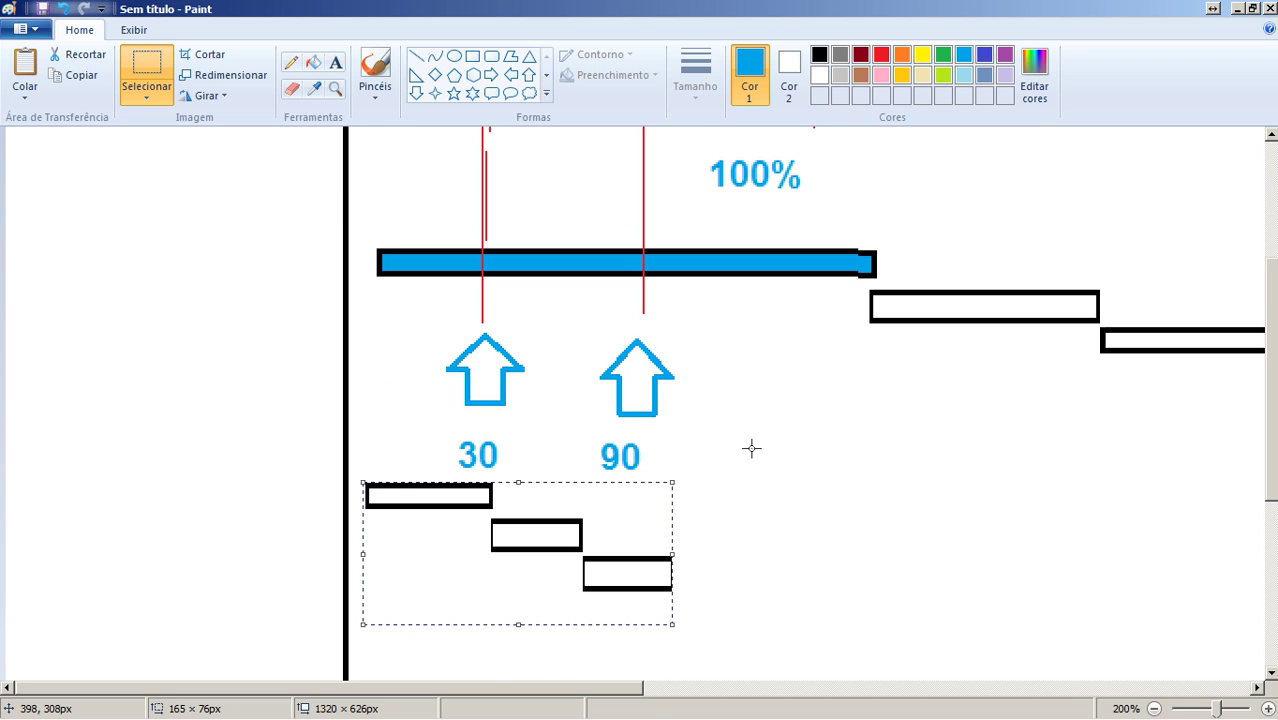
{"action": "left_click", "coordinate": [528, 75]}
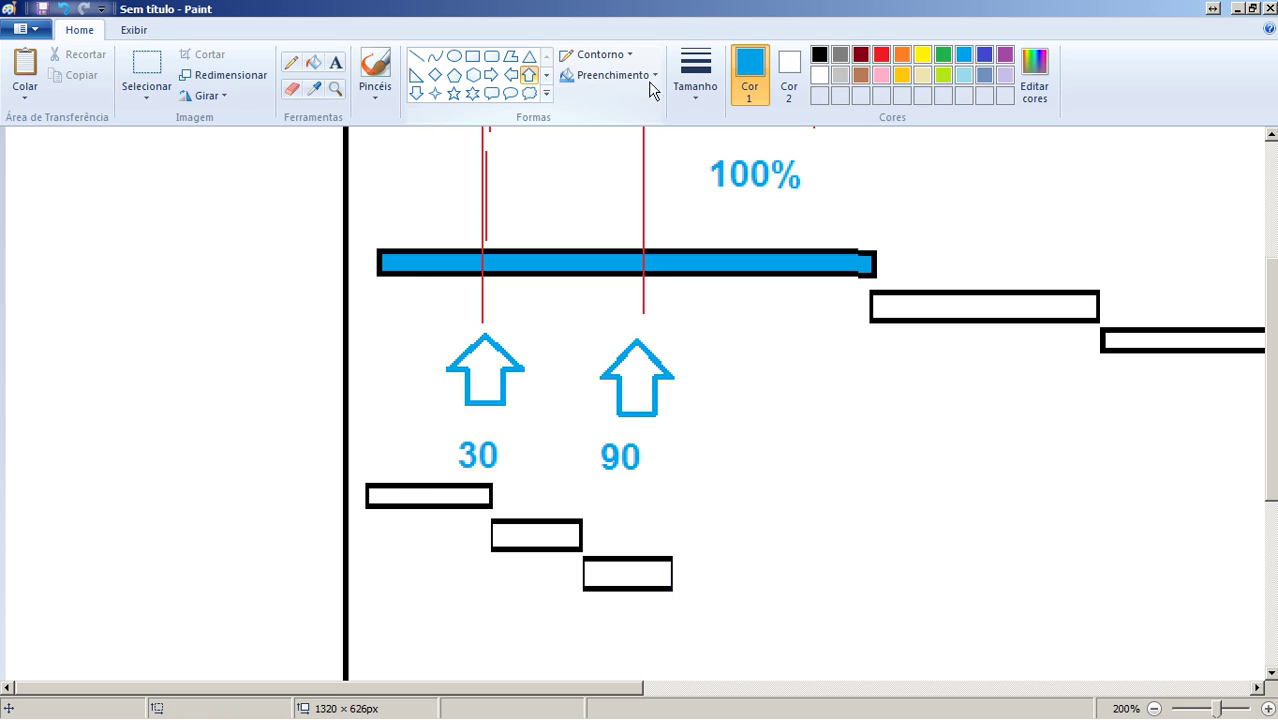
{"action": "left_click", "coordinate": [881, 55]}
{"action": "left_click_drag", "start_coordinate": [447, 569], "coordinate": [518, 643]}
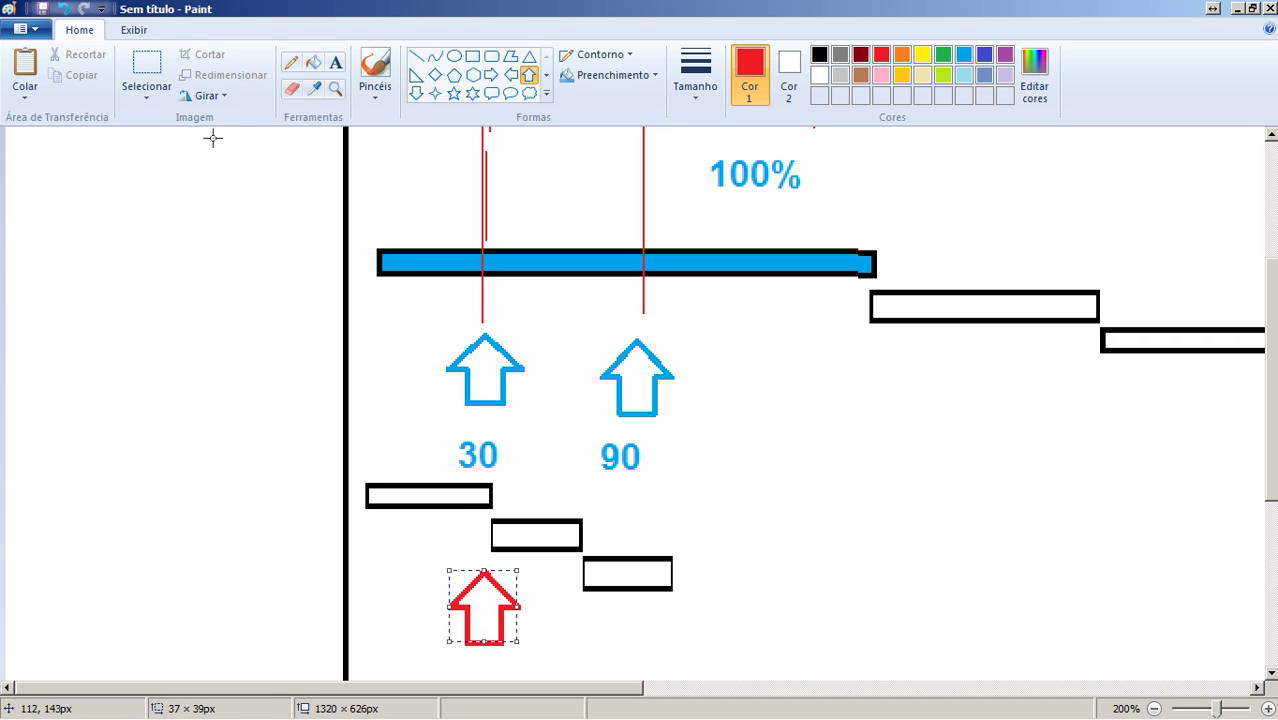
{"action": "left_click", "coordinate": [146, 68]}
{"action": "left_click_drag", "start_coordinate": [367, 462], "coordinate": [516, 512]}
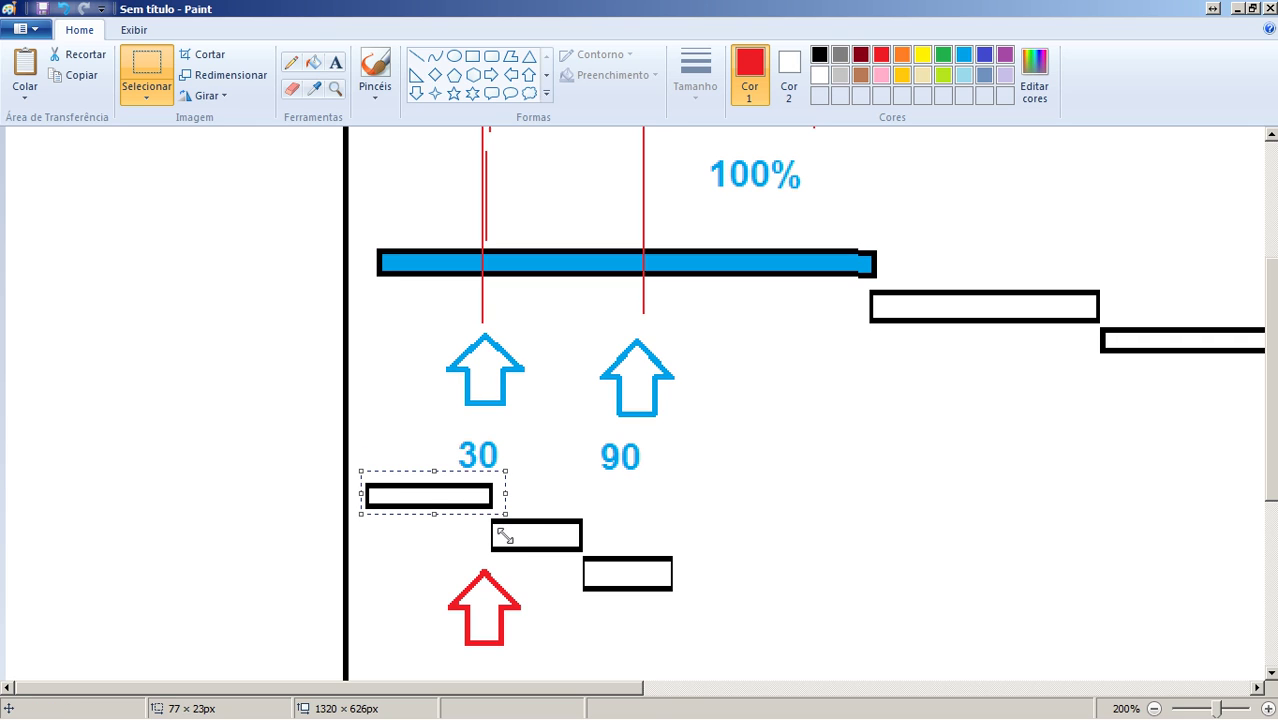
{"action": "left_click", "coordinate": [541, 493]}
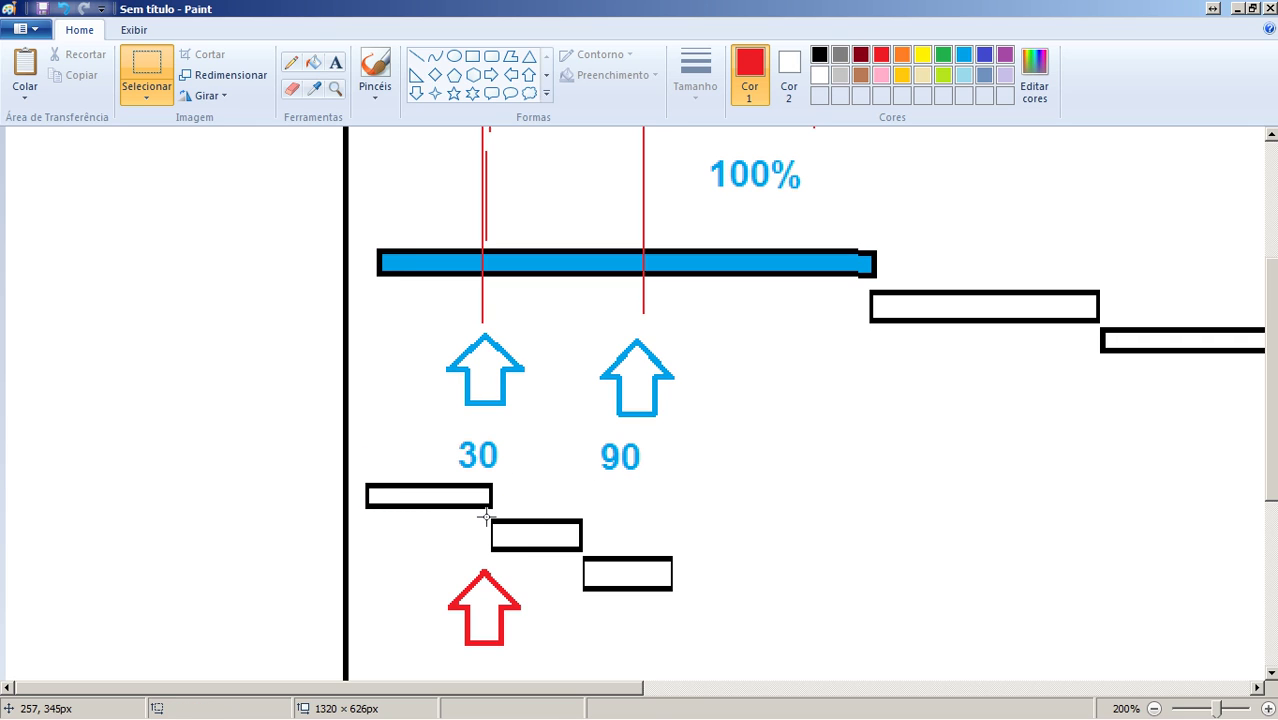
{"action": "left_click_drag", "start_coordinate": [478, 521], "coordinate": [586, 497]}
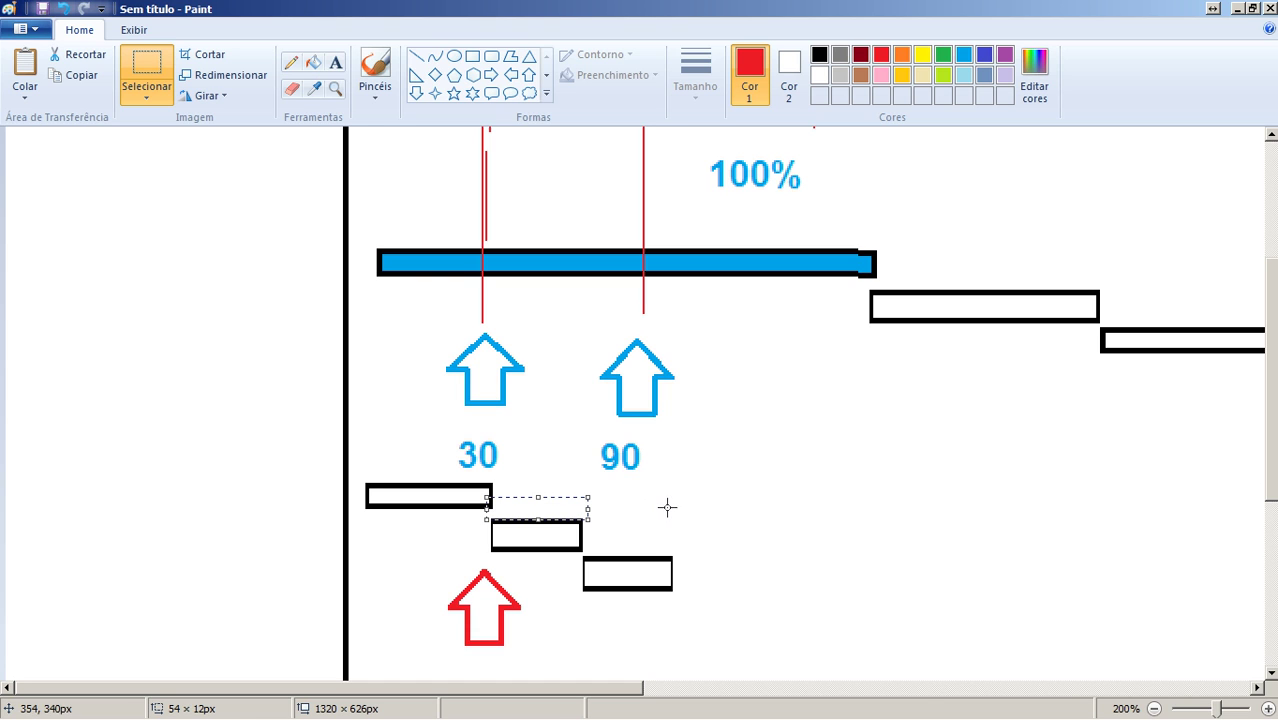
Switch to the schedule in Microsoft Project, bring up the Notepad note, and return to the schedule.
{"action": "left_click", "coordinate": [1237, 8]}
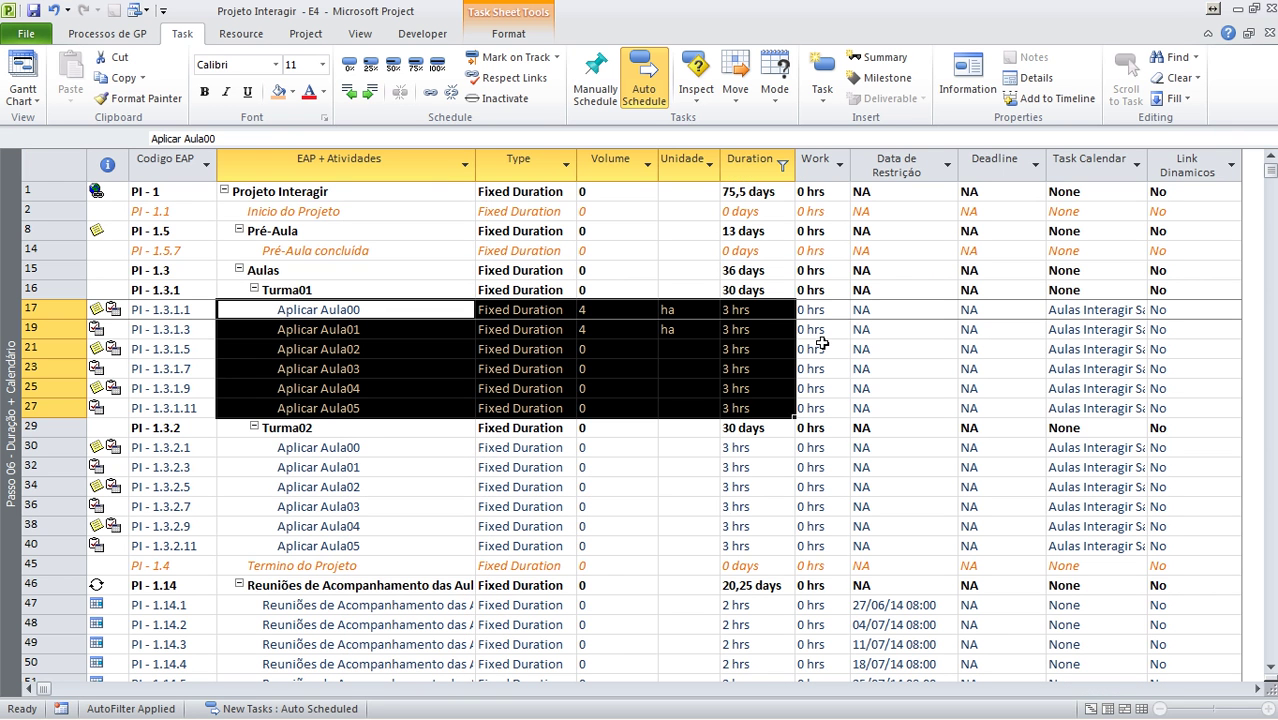
{"action": "left_click", "coordinate": [883, 377]}
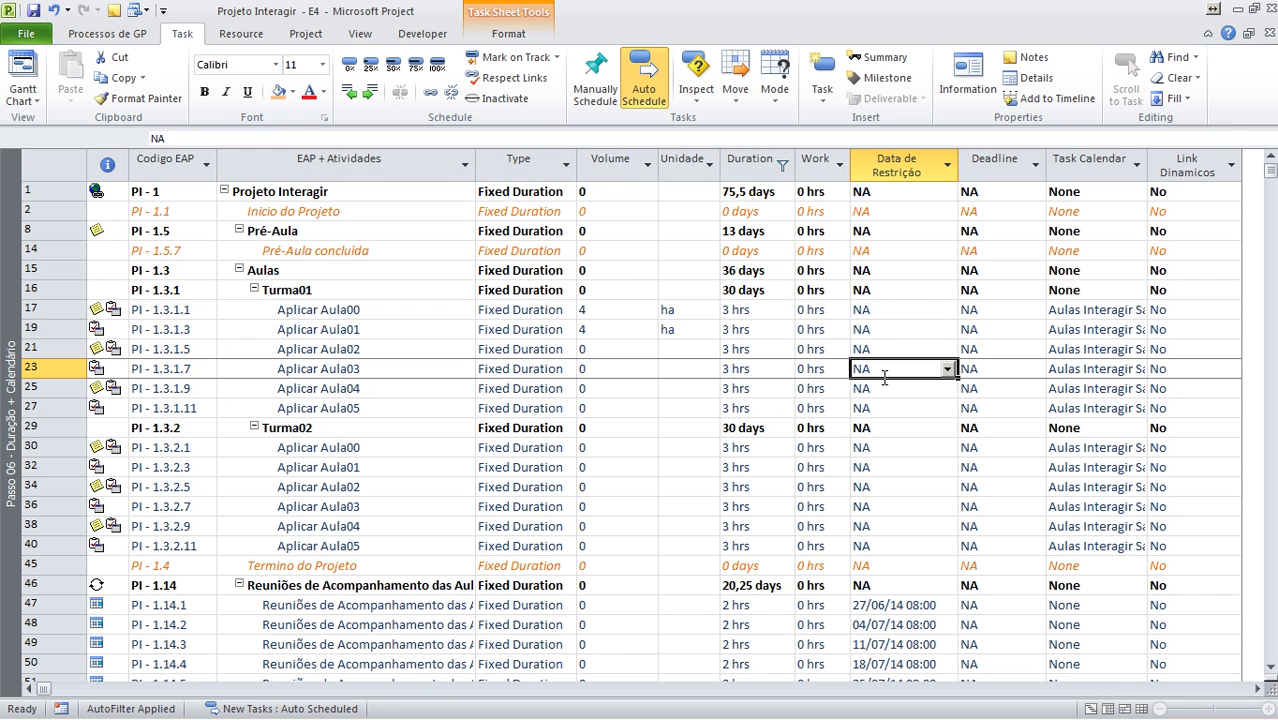
{"action": "key", "text": "alt+Tab"}
{"action": "key", "text": "alt+Tab"}
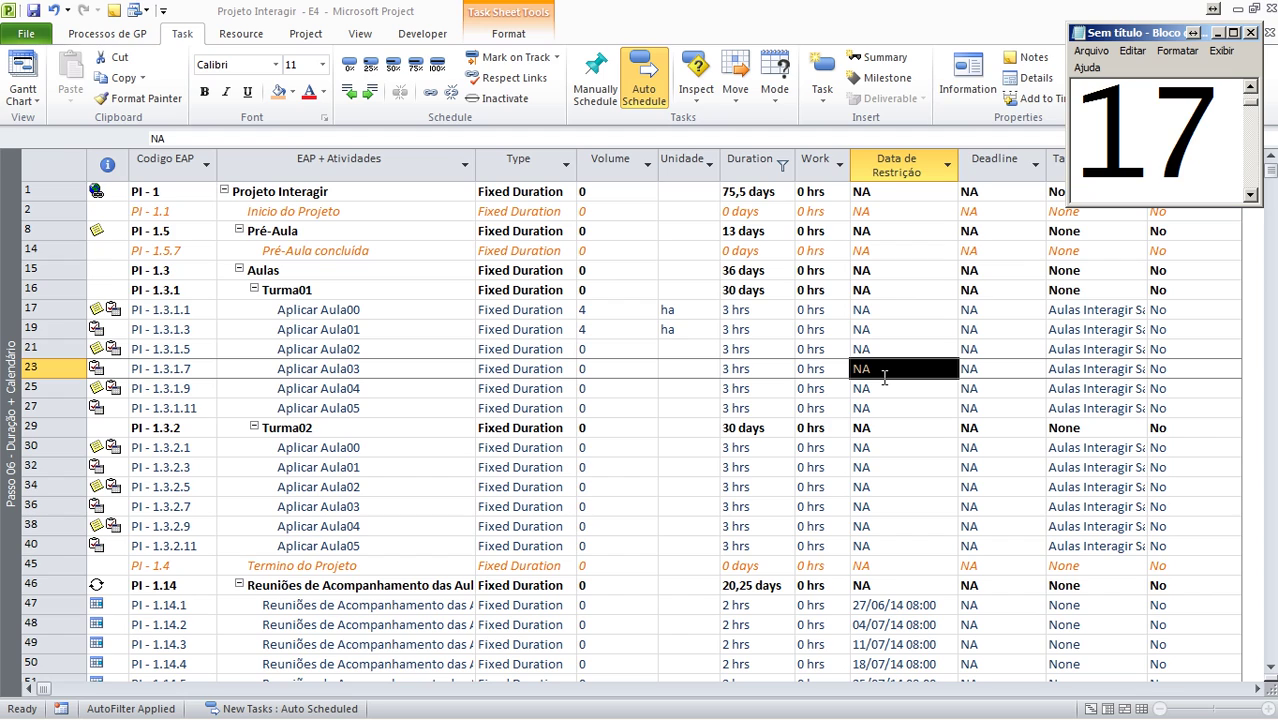
{"action": "key", "text": "alt+Tab"}
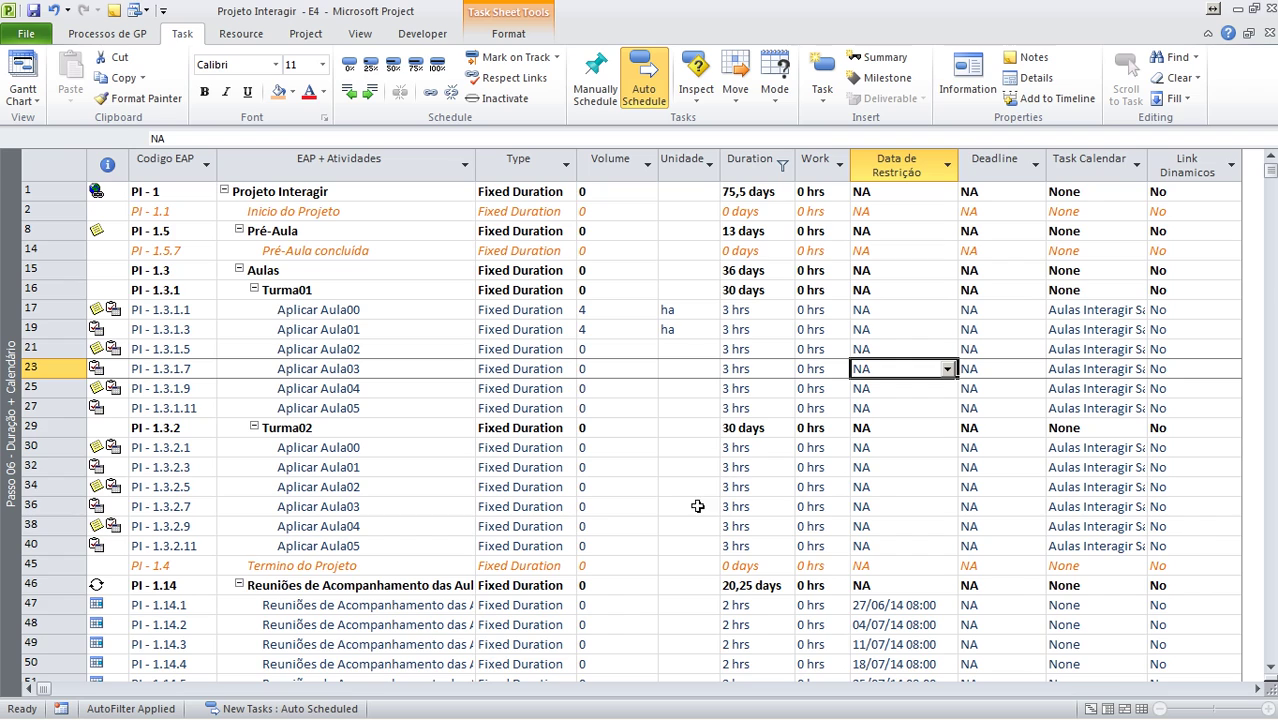
Examine the filtered task list down to the Reuniões de Acompanhamento tasks, checking the Volume and Unidade values.
{"action": "left_click", "coordinate": [693, 506]}
{"action": "scroll", "coordinate": [697, 507], "scroll_direction": "down", "scroll_amount": 2}
{"action": "scroll", "coordinate": [697, 507], "scroll_direction": "up", "scroll_amount": 2}
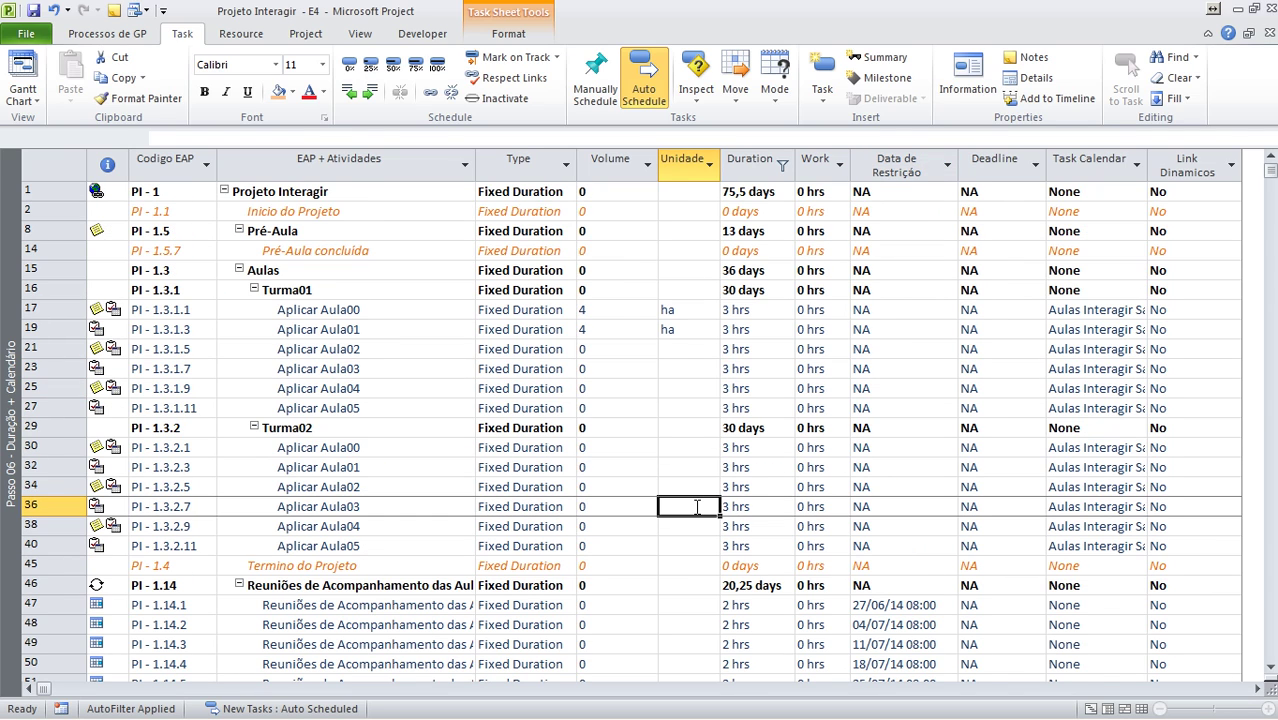
{"action": "scroll", "coordinate": [625, 425], "scroll_direction": "down", "scroll_amount": 5}
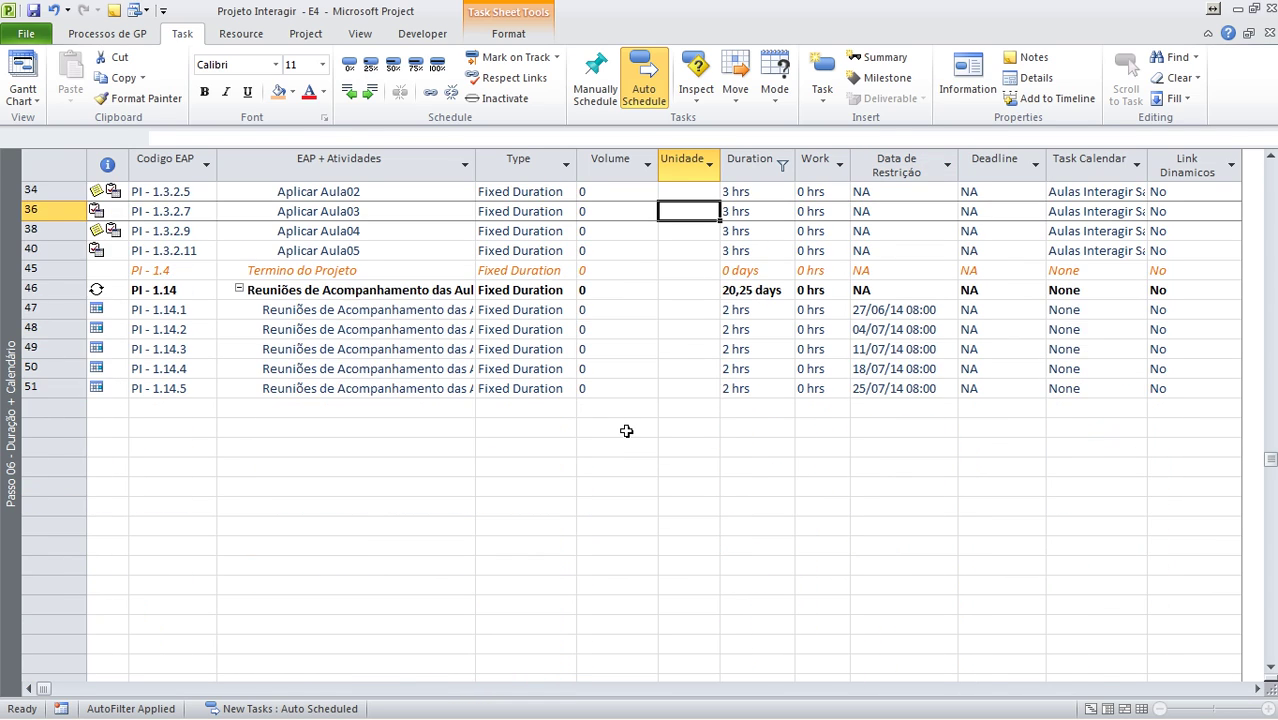
{"action": "scroll", "coordinate": [626, 430], "scroll_direction": "up", "scroll_amount": 5}
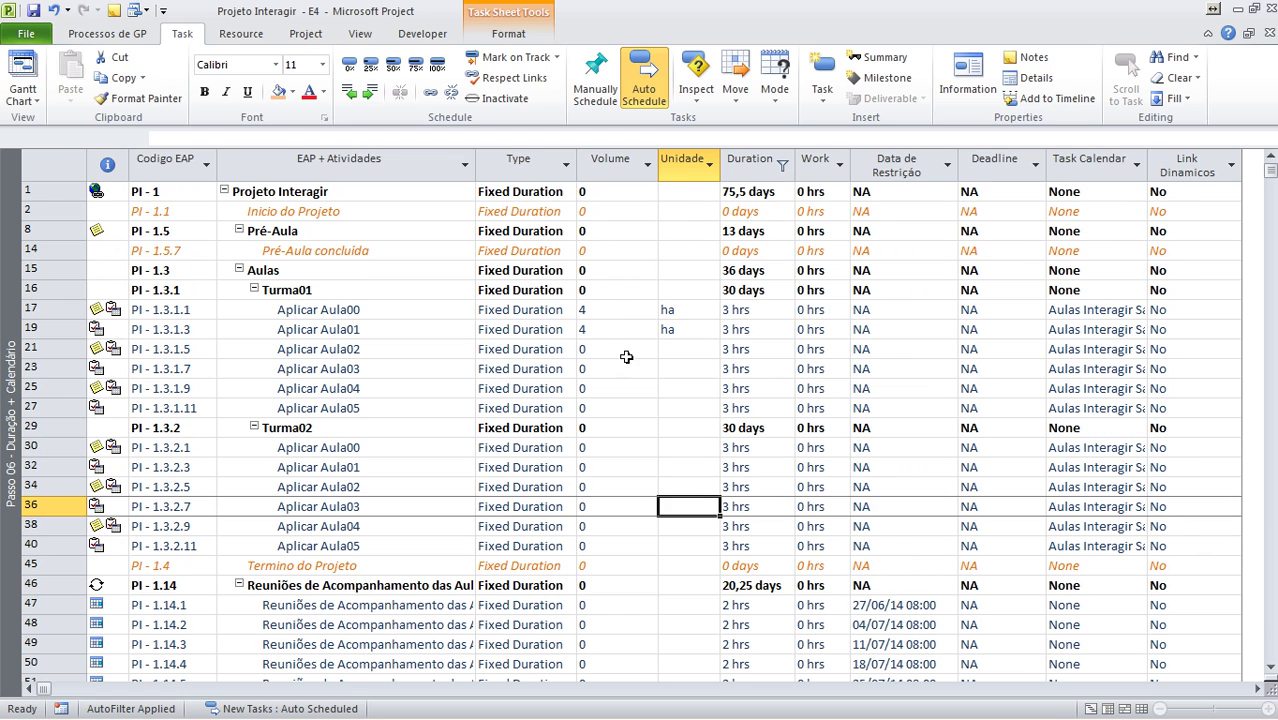
{"action": "left_click", "coordinate": [623, 347]}
{"action": "left_click", "coordinate": [646, 389]}
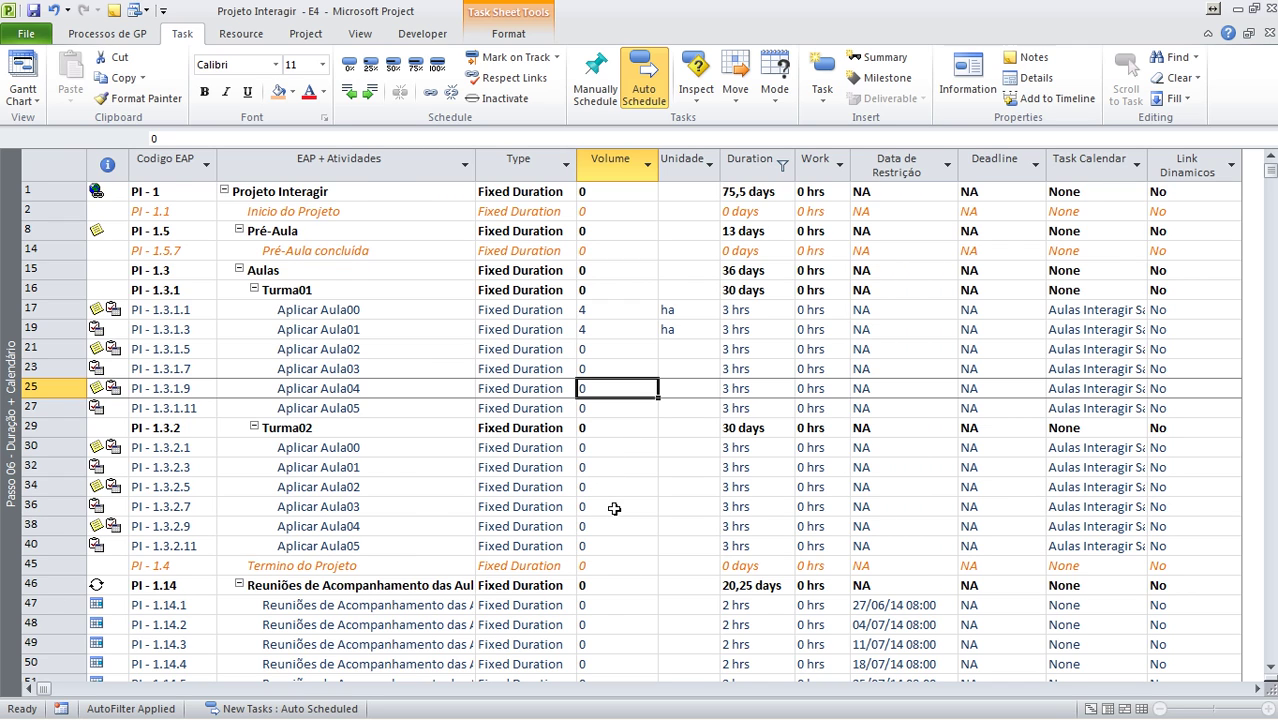
{"action": "scroll", "coordinate": [614, 509], "scroll_direction": "down", "scroll_amount": 1}
{"action": "scroll", "coordinate": [614, 509], "scroll_direction": "up", "scroll_amount": 1}
Show tasks of all durations by removing the Duration filter, and select the Volume value of Entregar Relatório Final.
{"action": "left_click", "coordinate": [783, 166]}
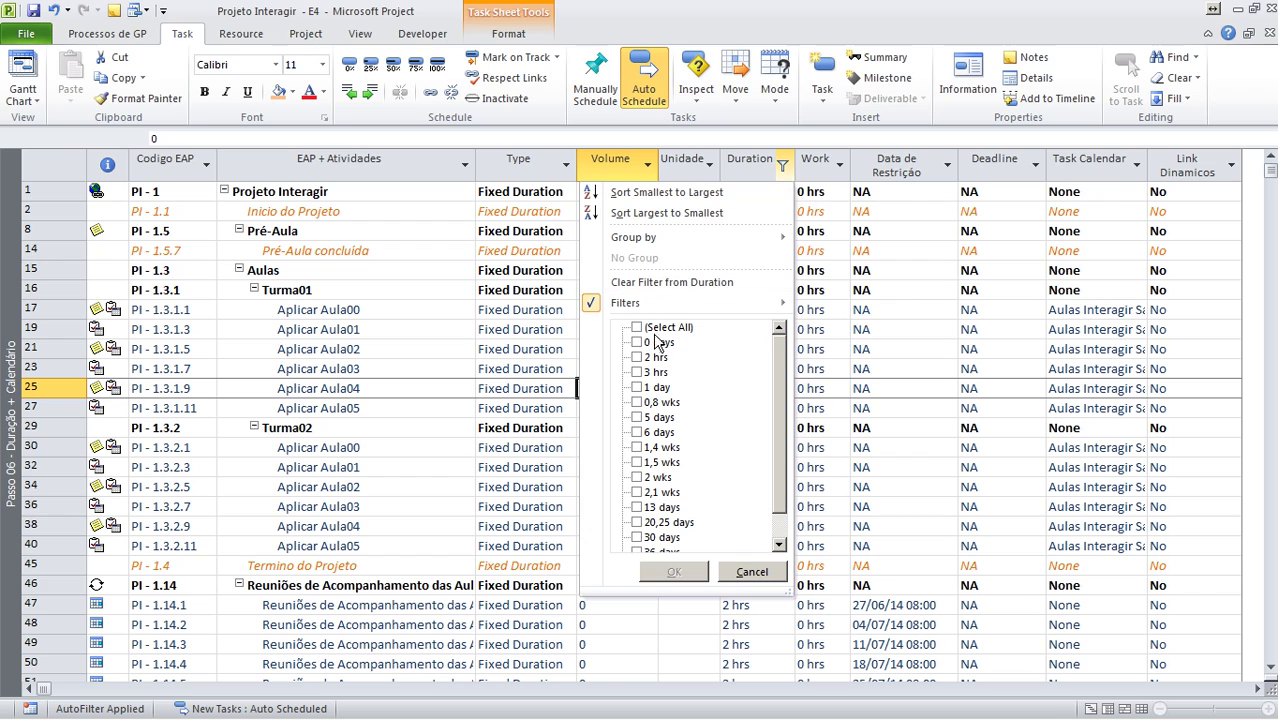
{"action": "left_click", "coordinate": [637, 327]}
{"action": "left_click", "coordinate": [674, 571]}
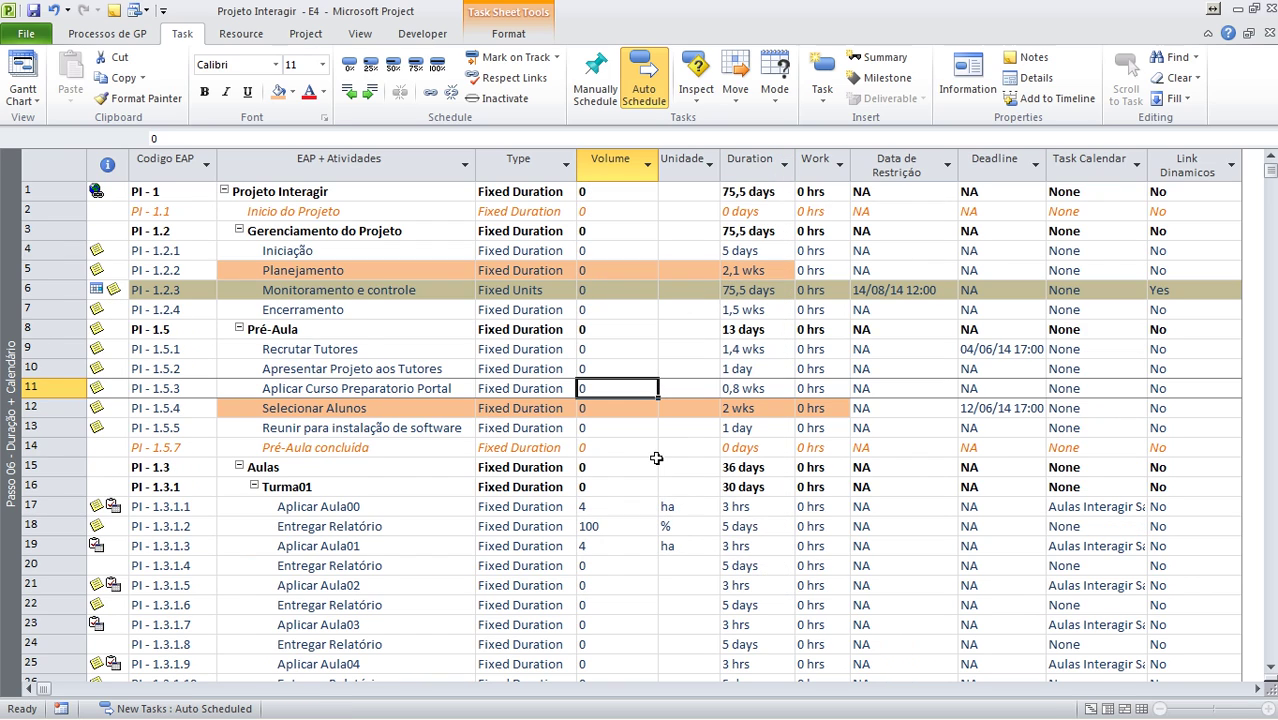
{"action": "scroll", "coordinate": [629, 515], "scroll_direction": "down", "scroll_amount": 8}
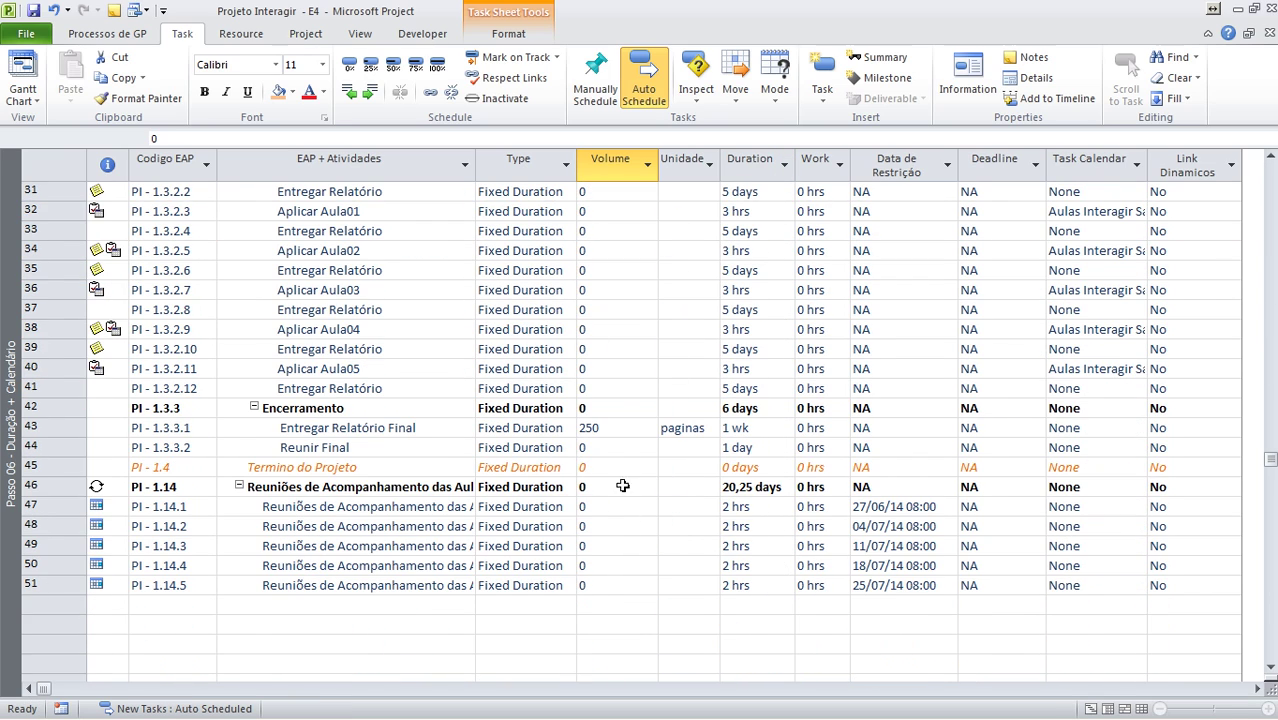
{"action": "left_click", "coordinate": [617, 425]}
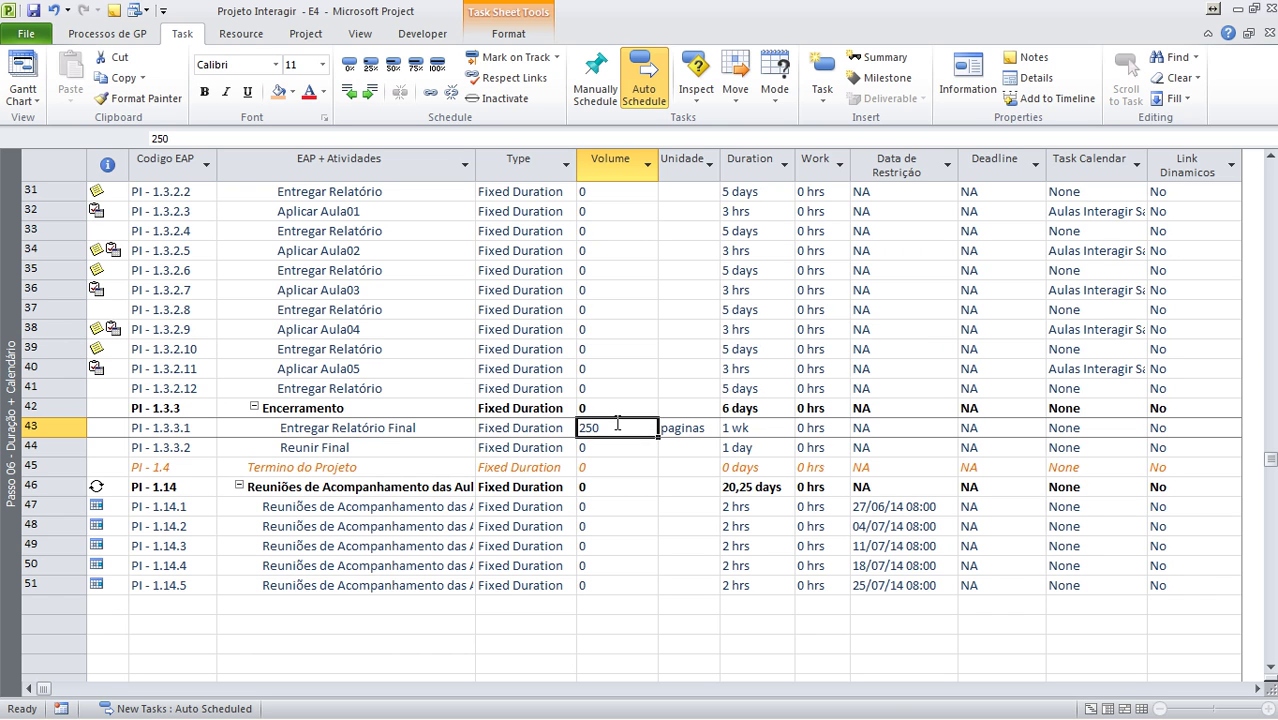
Filter the task list by the Duration column so that only 0 days is included.
{"action": "scroll", "coordinate": [575, 250], "scroll_direction": "up", "scroll_amount": 7}
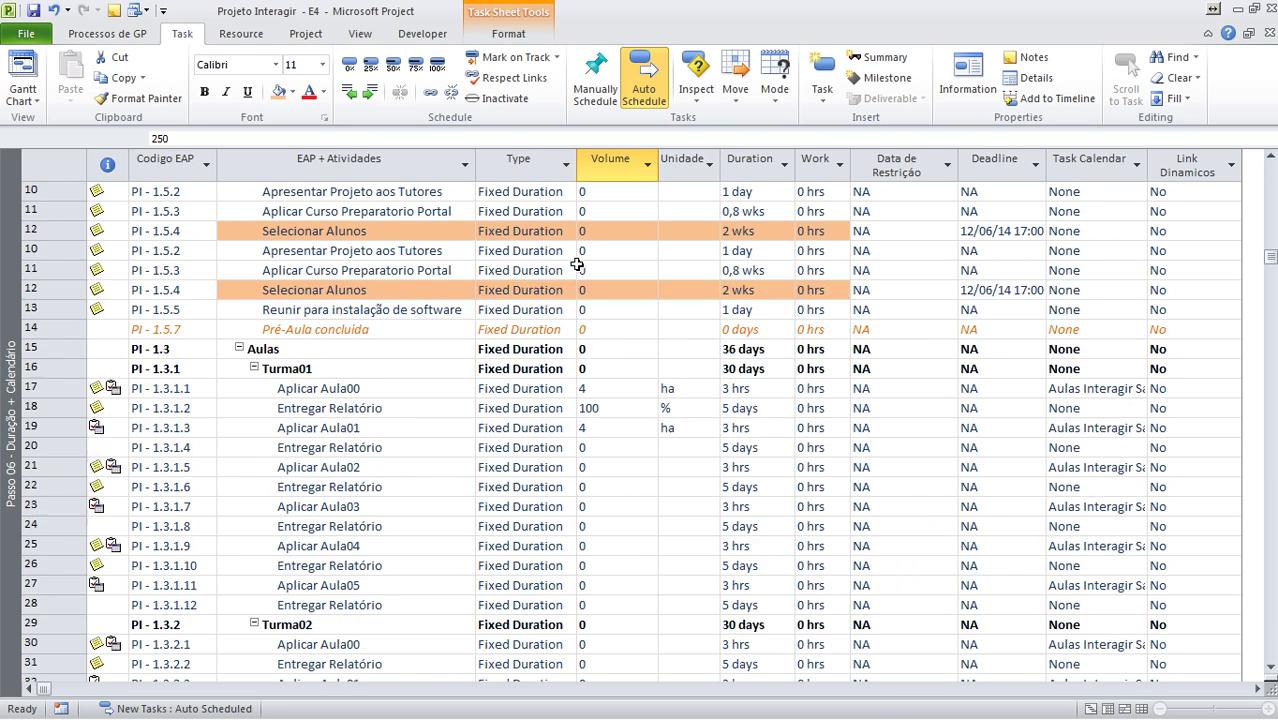
{"action": "scroll", "coordinate": [577, 264], "scroll_direction": "up", "scroll_amount": 2}
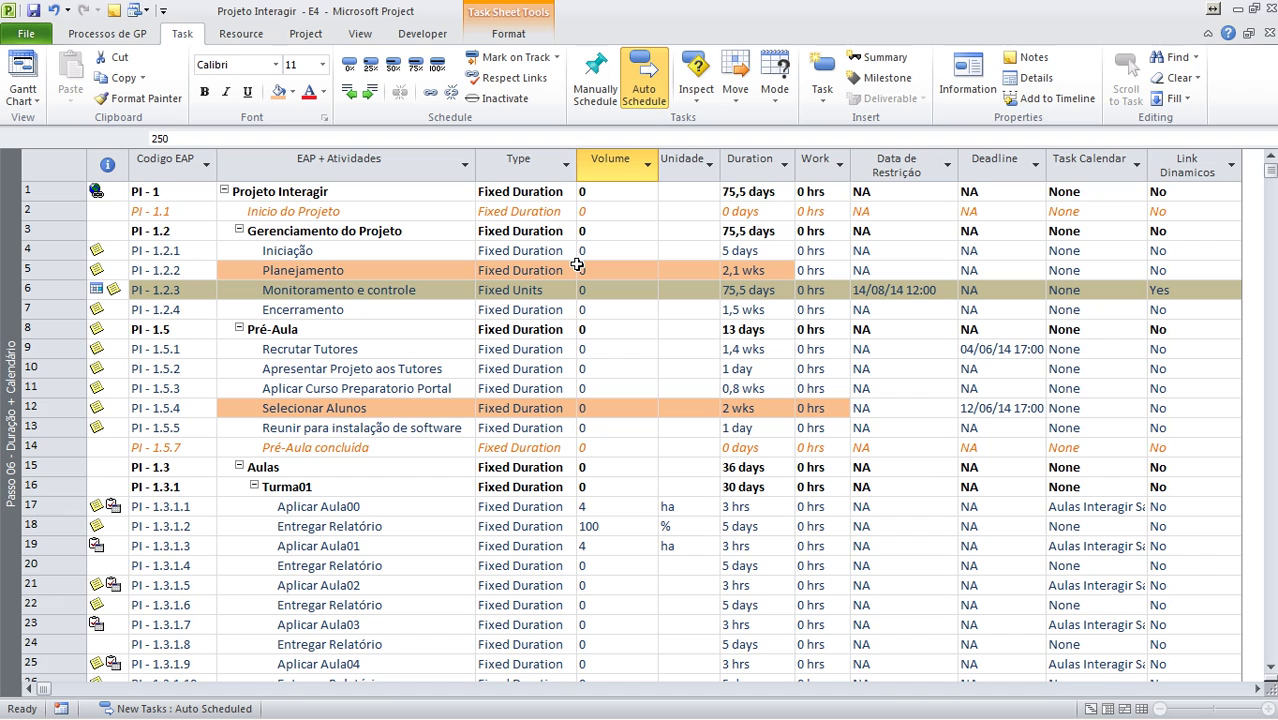
{"action": "left_click", "coordinate": [784, 166]}
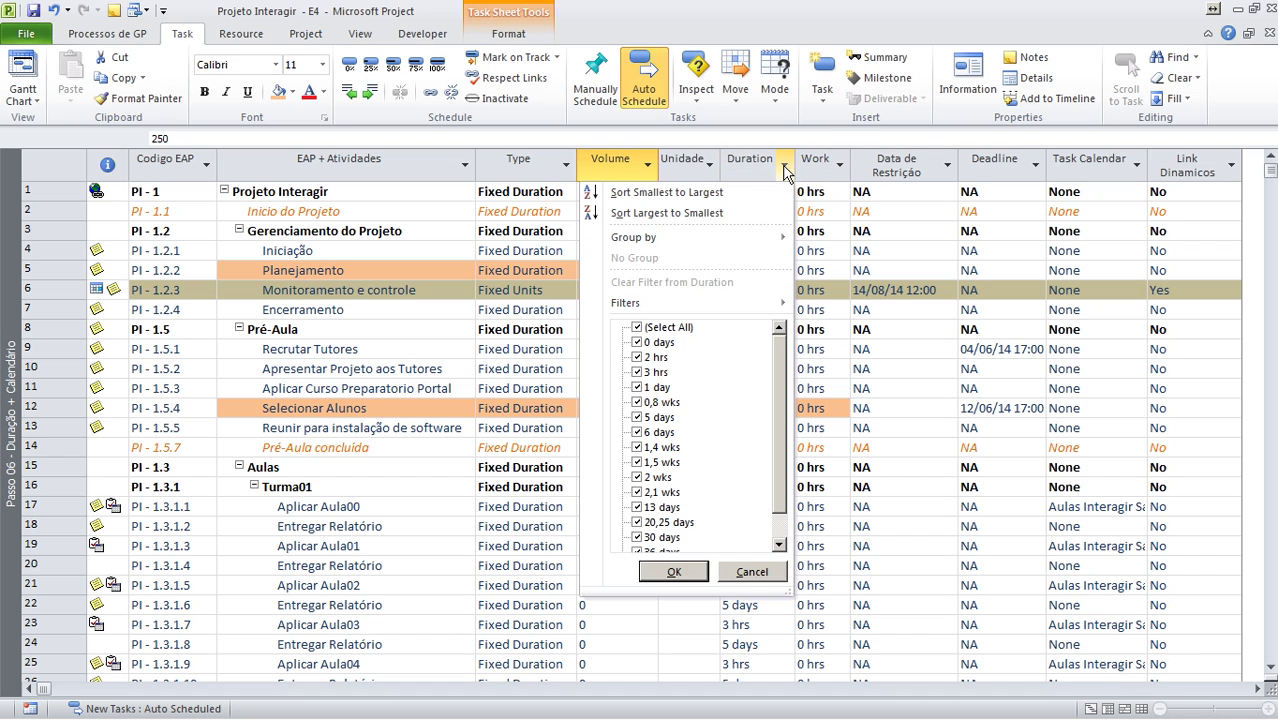
{"action": "left_click", "coordinate": [637, 327]}
{"action": "left_click", "coordinate": [637, 343]}
{"action": "left_click", "coordinate": [668, 571]}
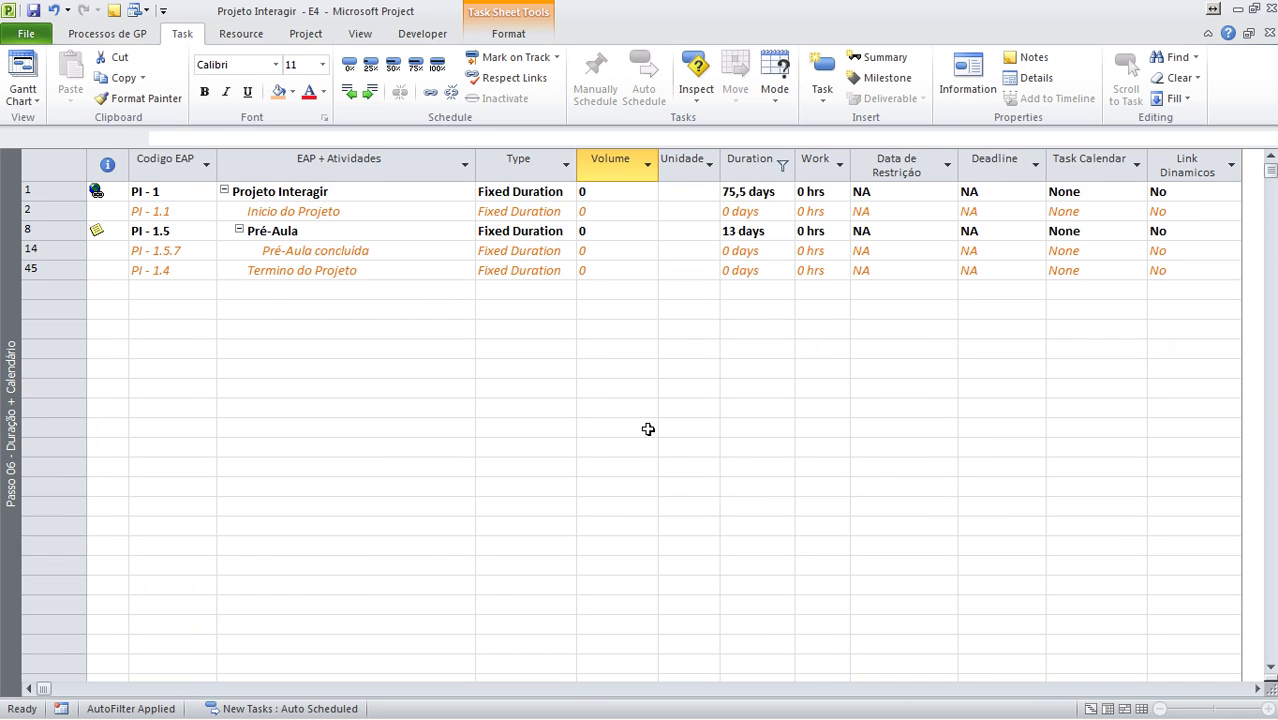
Go through the milestones Inicio do Projeto, Pré-Aula concluída and Termino do Projeto in the filtered list.
{"action": "left_click", "coordinate": [346, 215]}
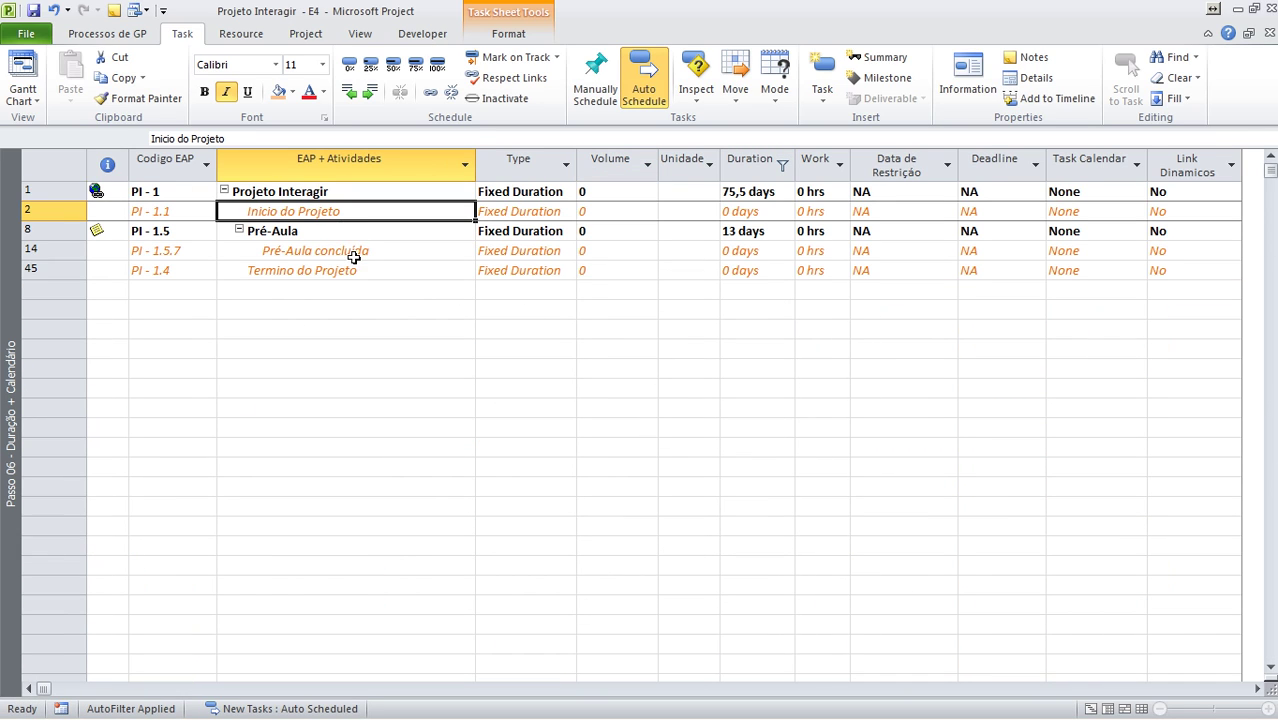
{"action": "left_click", "coordinate": [350, 251]}
{"action": "left_click", "coordinate": [354, 271]}
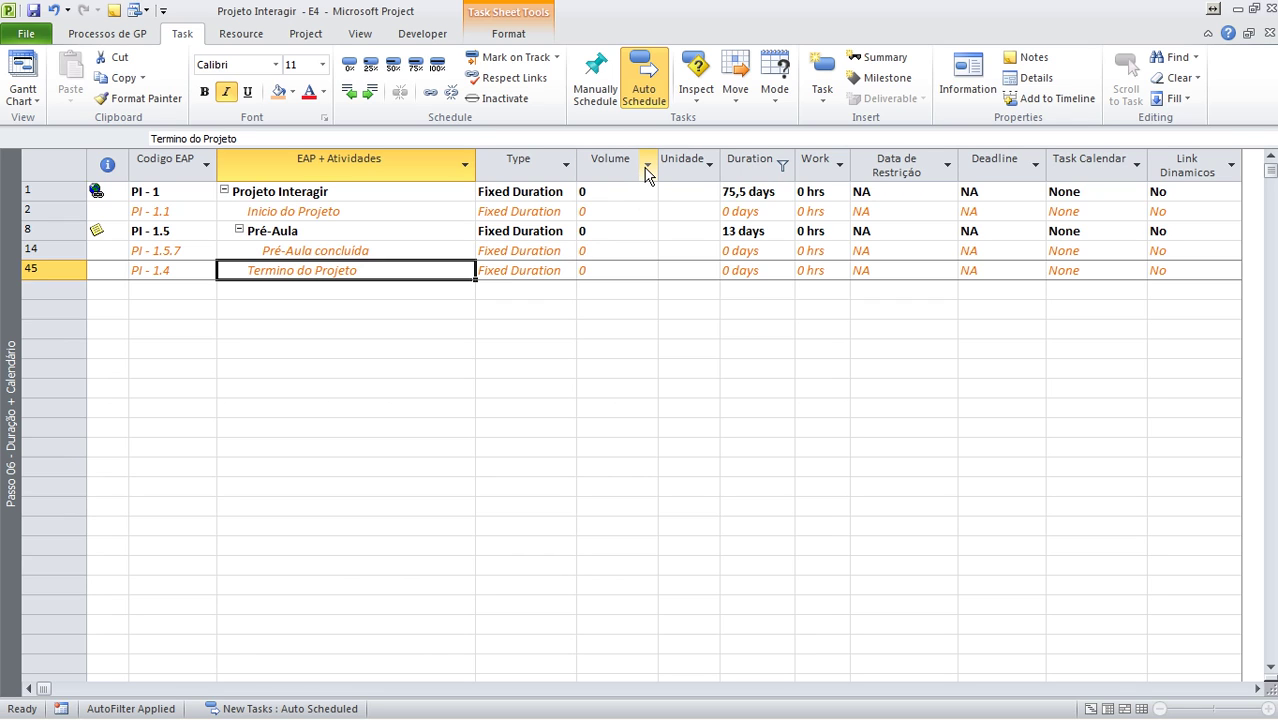
{"action": "left_click", "coordinate": [784, 170]}
{"action": "left_click", "coordinate": [637, 327]}
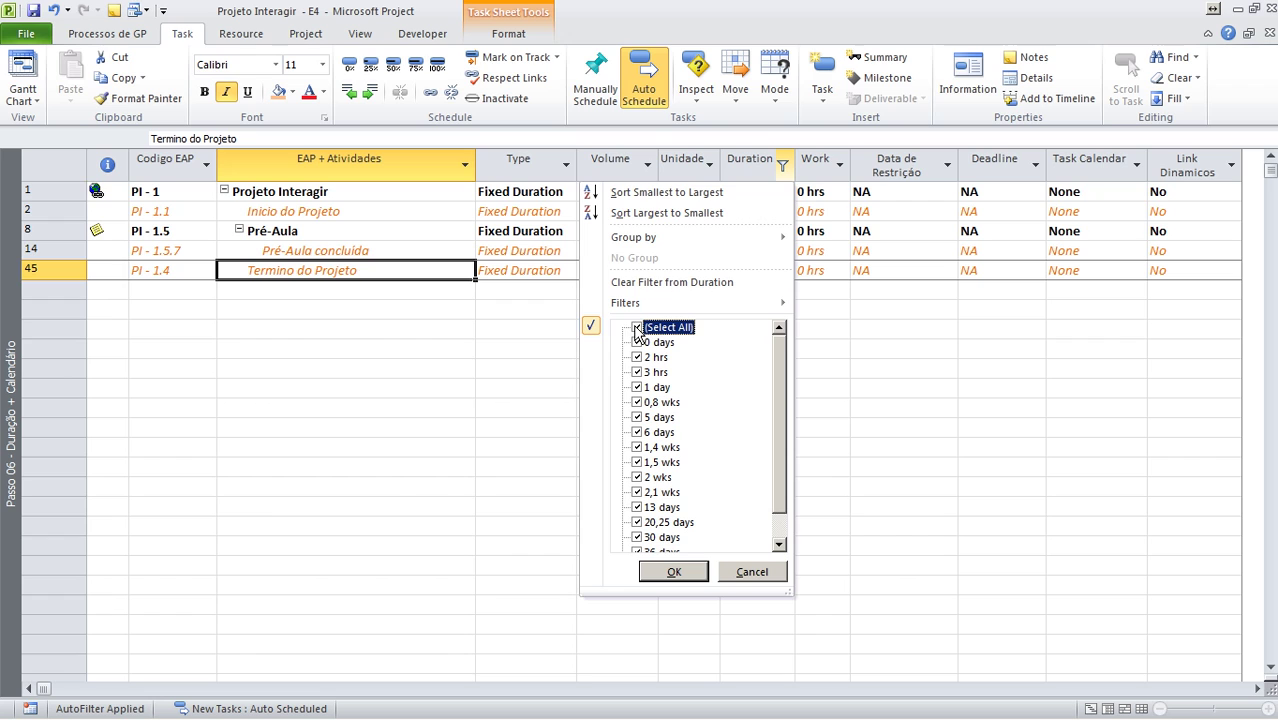
{"action": "key", "text": "Return"}
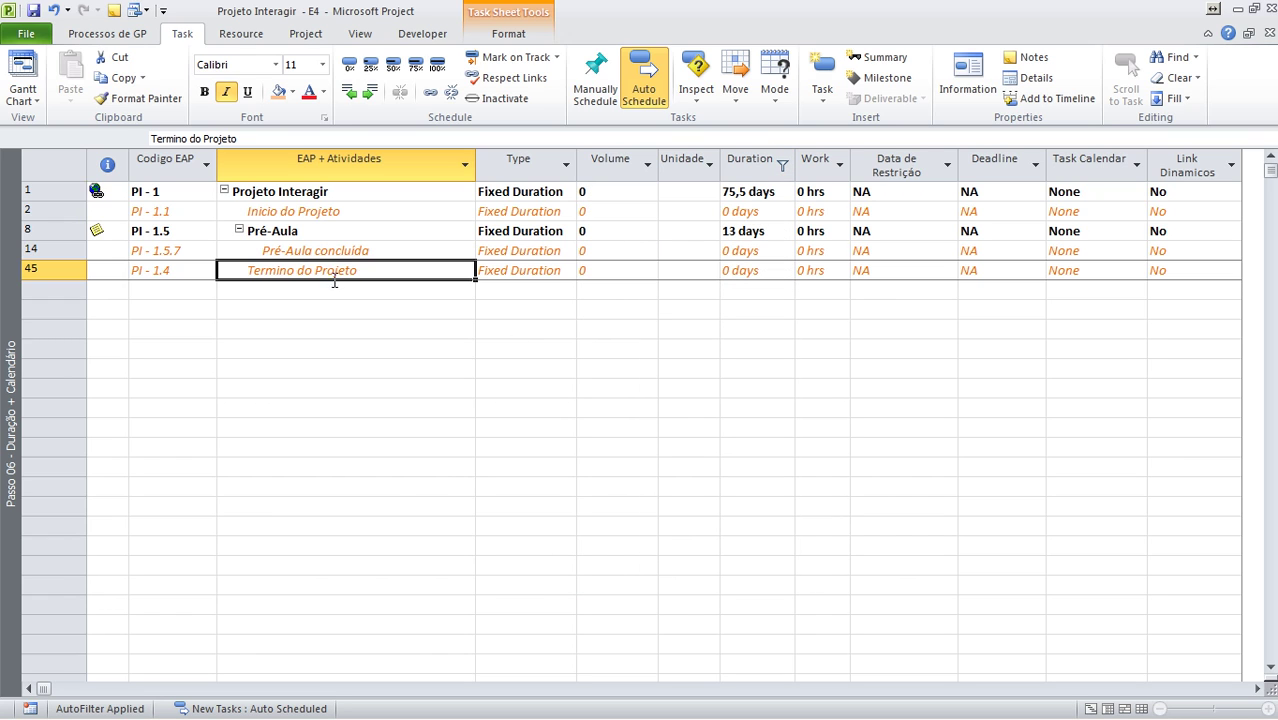
View the advanced task information of Termino do Projeto, checking its duration and milestone setting, and close it without changes.
{"action": "key", "text": "Down"}
{"action": "key", "text": "Down"}
{"action": "left_click", "coordinate": [339, 278]}
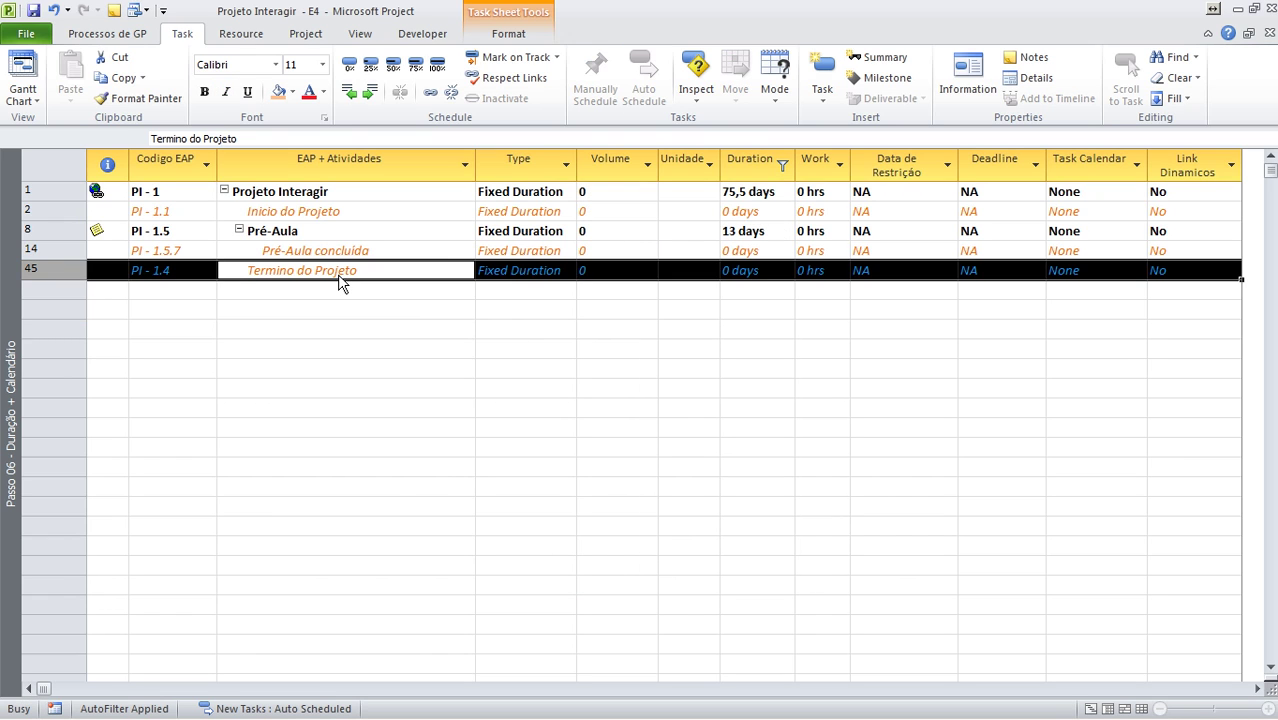
{"action": "double_click", "coordinate": [337, 274]}
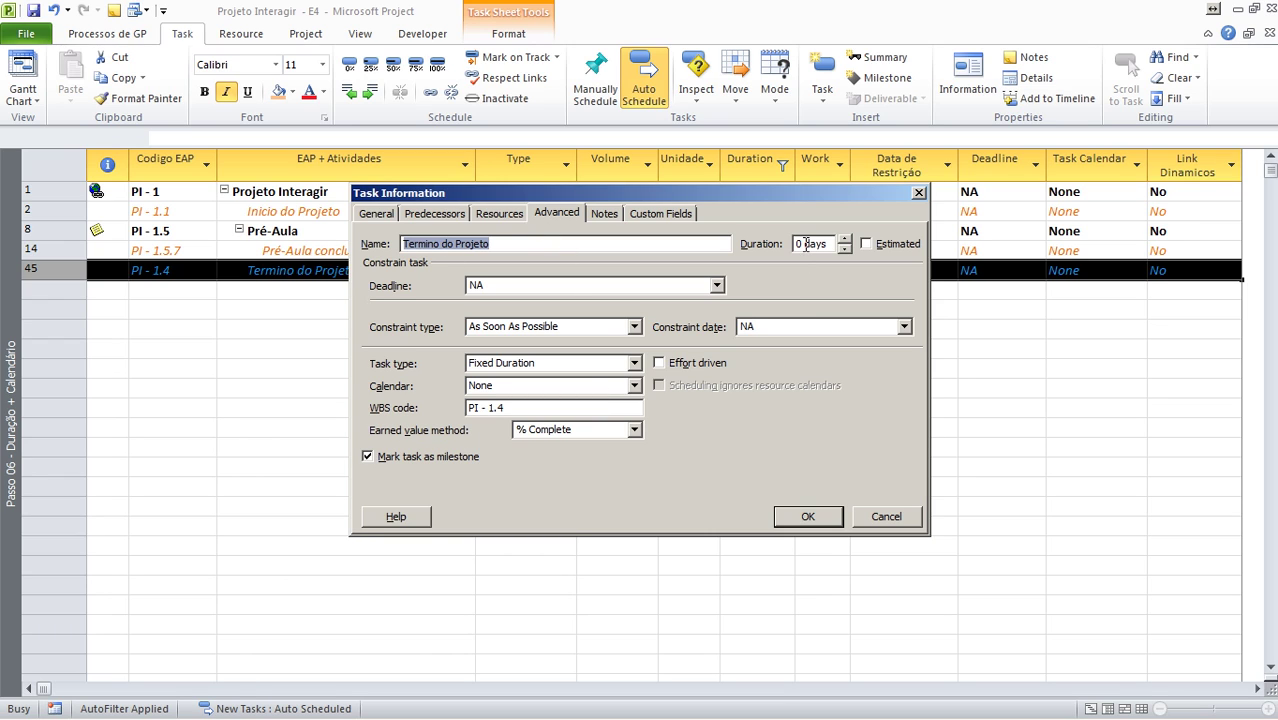
{"action": "left_click", "coordinate": [884, 516]}
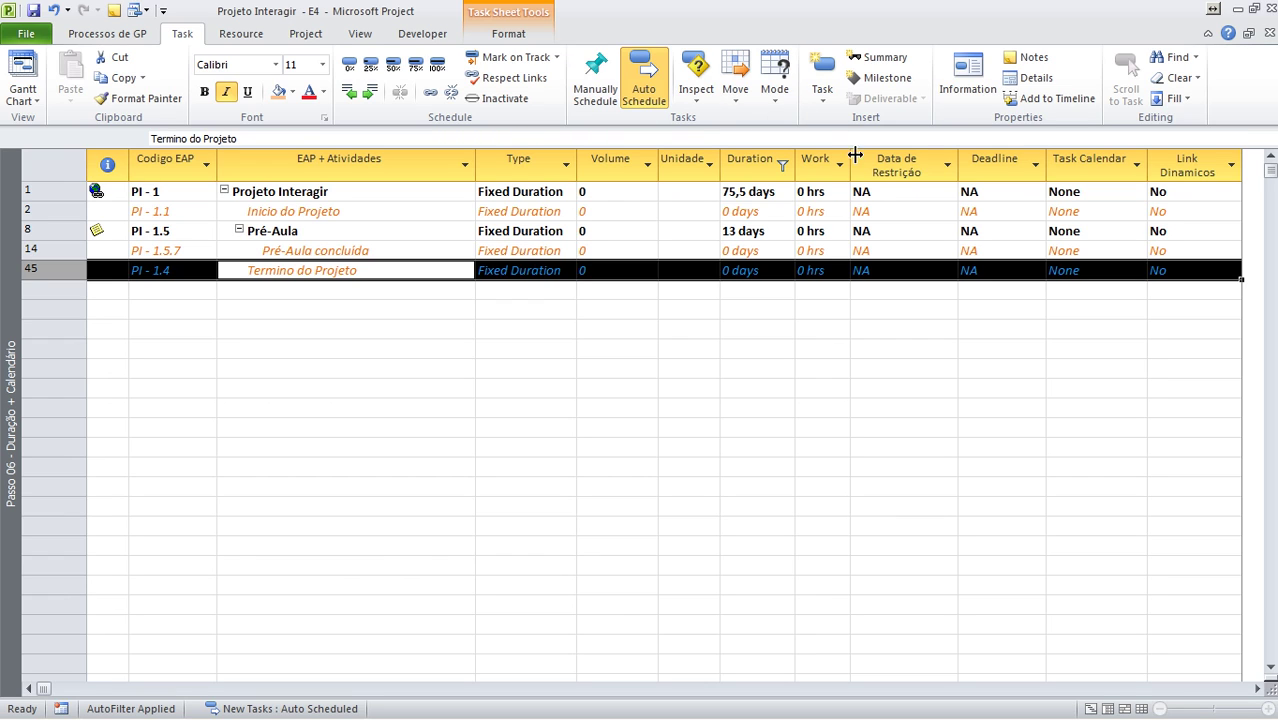
Show tasks of all durations again by including every Duration value, and look over the durations in the full task list.
{"action": "left_click", "coordinate": [782, 165]}
{"action": "left_click", "coordinate": [643, 328]}
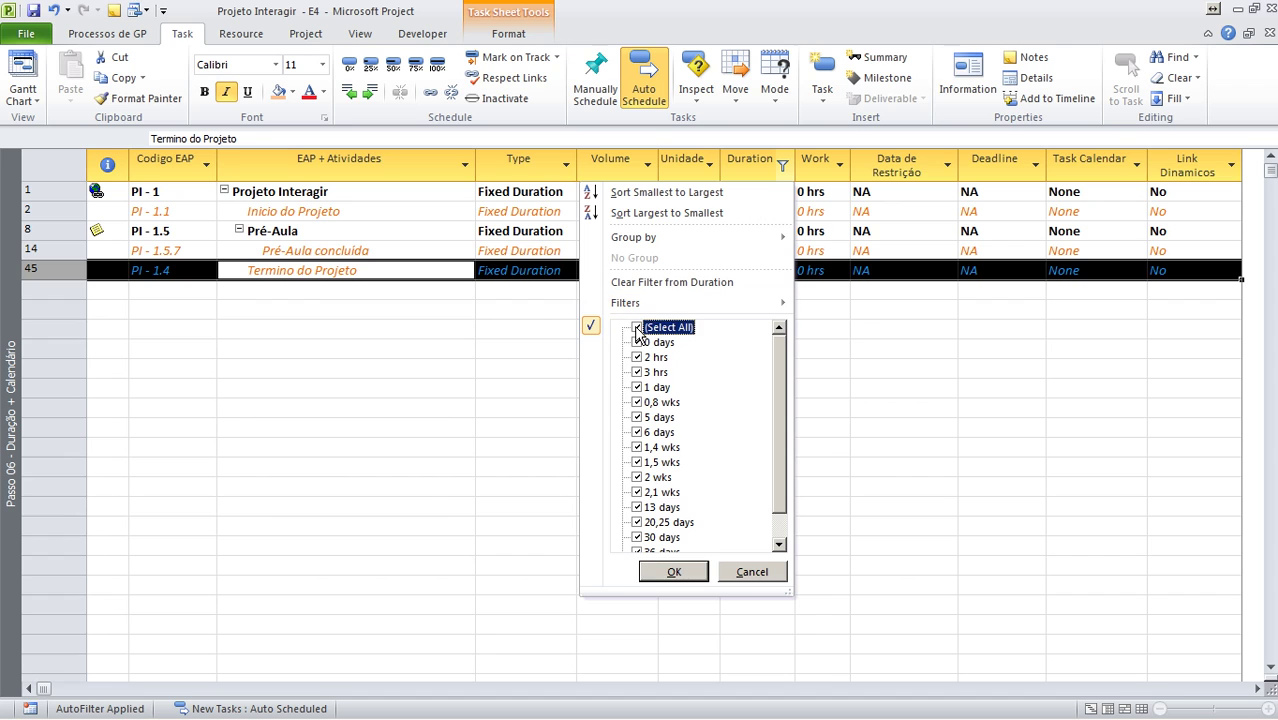
{"action": "left_click", "coordinate": [670, 572]}
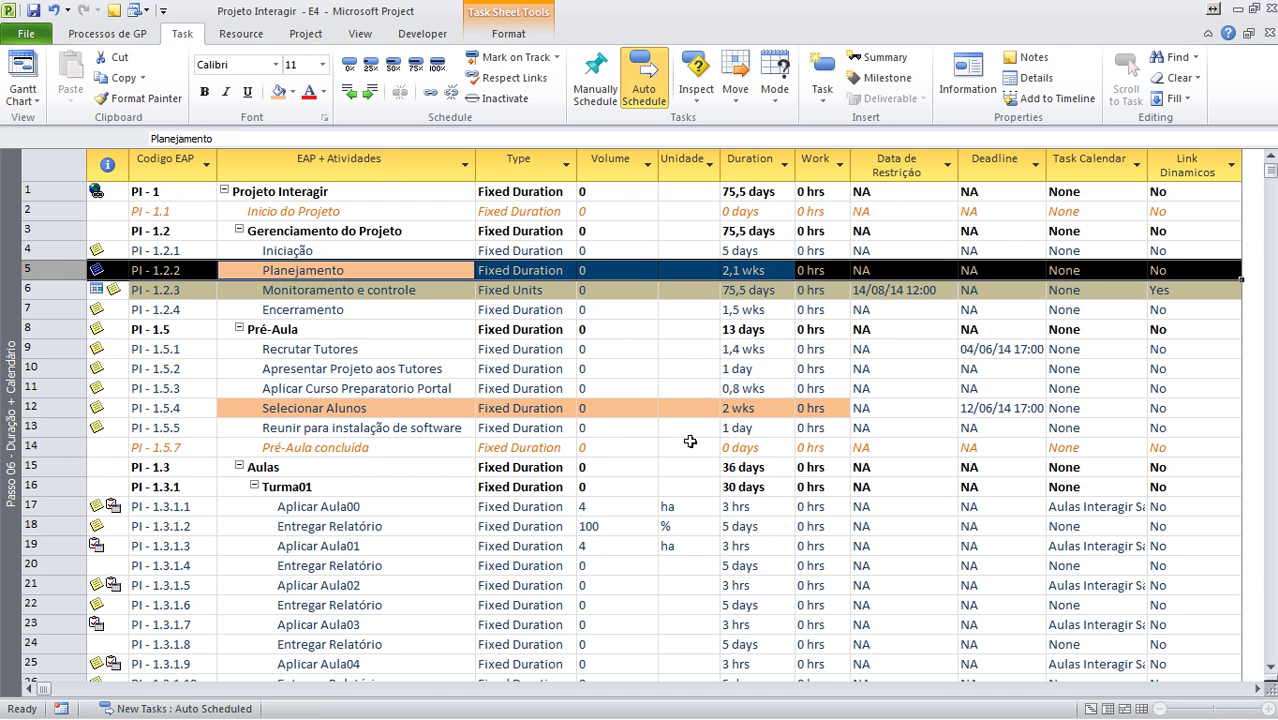
{"action": "left_click", "coordinate": [766, 196]}
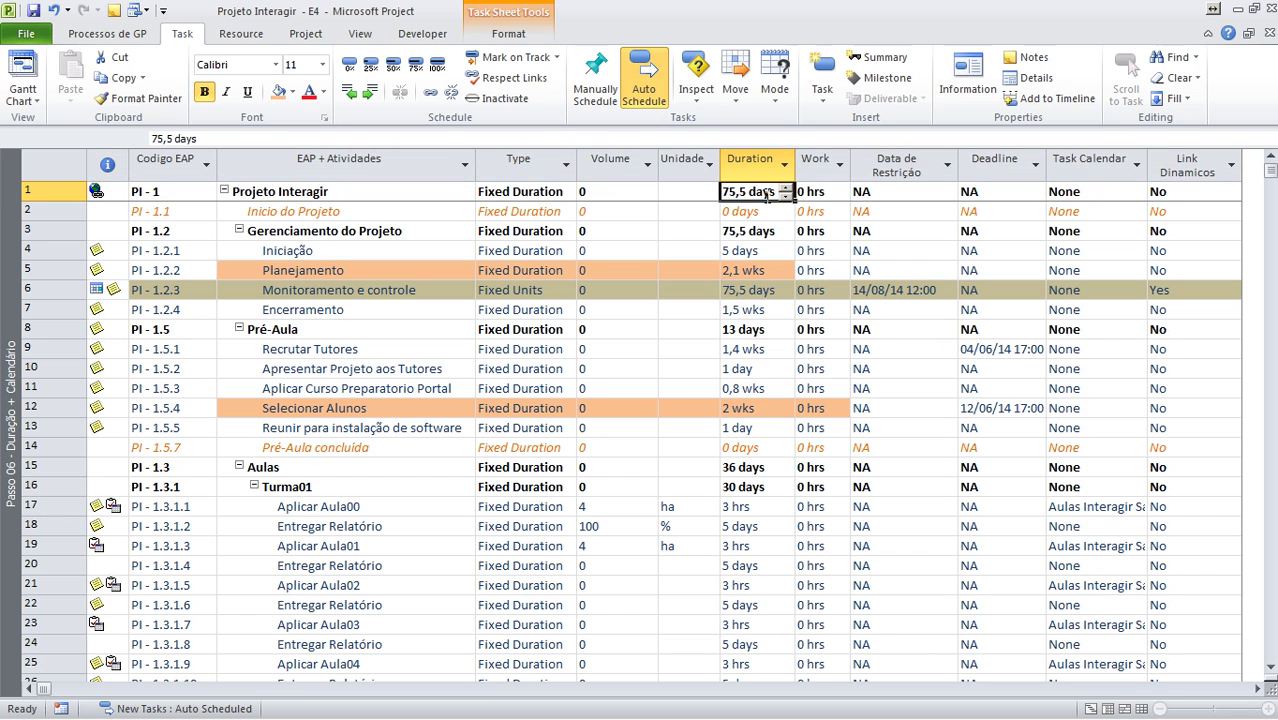
{"action": "scroll", "coordinate": [766, 196], "scroll_direction": "down", "scroll_amount": 9}
{"action": "scroll", "coordinate": [766, 196], "scroll_direction": "up", "scroll_amount": 7}
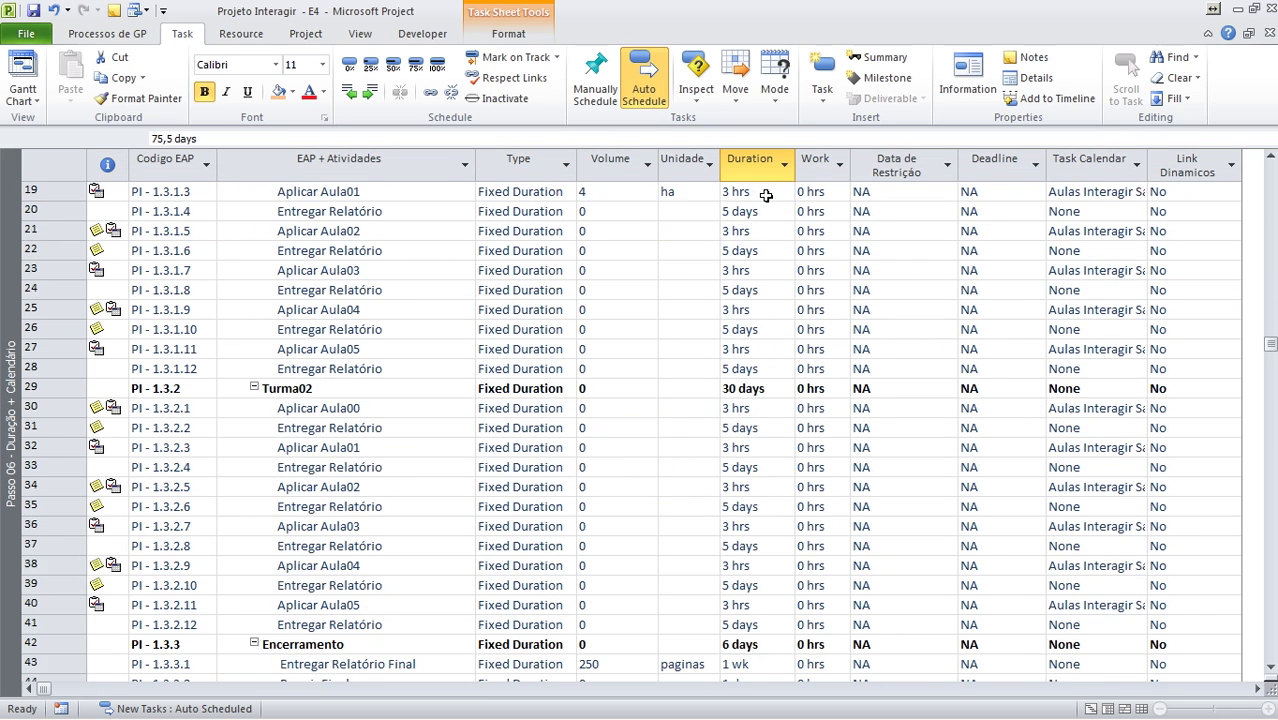
Insert an Estimated column between the Duration and Work columns.
{"action": "left_click", "coordinate": [814, 161]}
{"action": "right_click", "coordinate": [812, 166]}
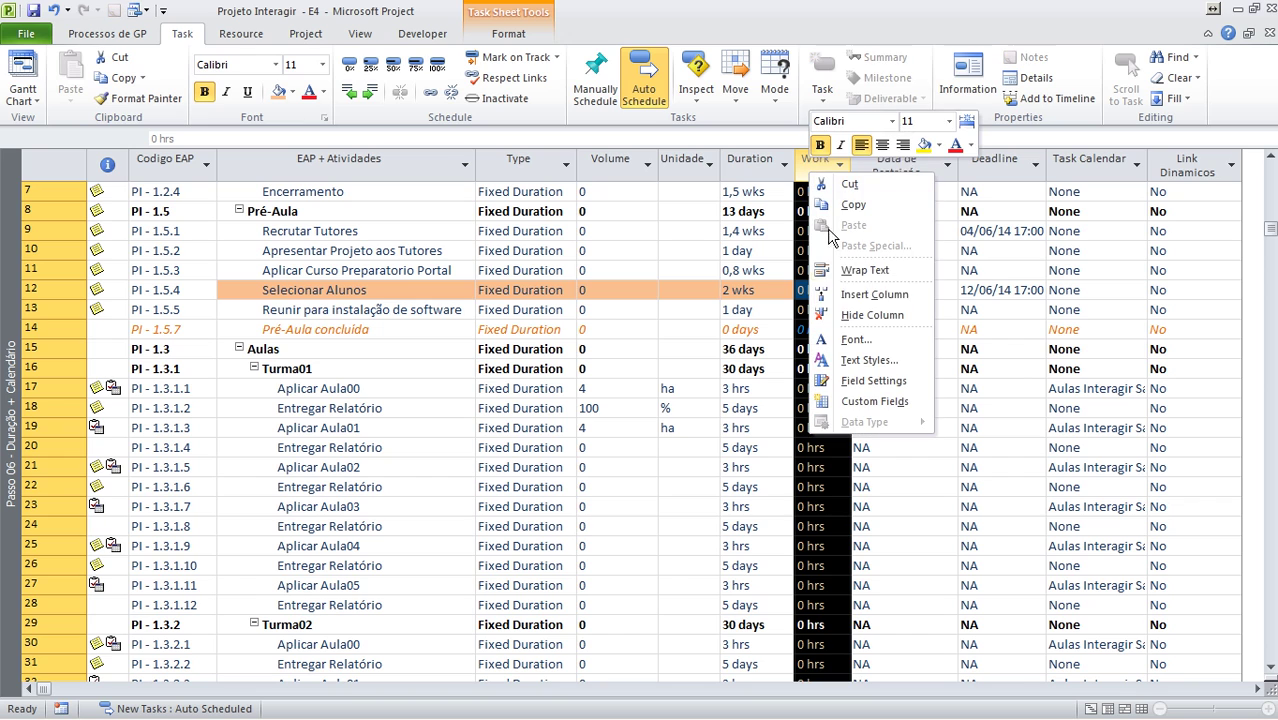
{"action": "left_click", "coordinate": [845, 294]}
{"action": "type", "text": "Estimated"}
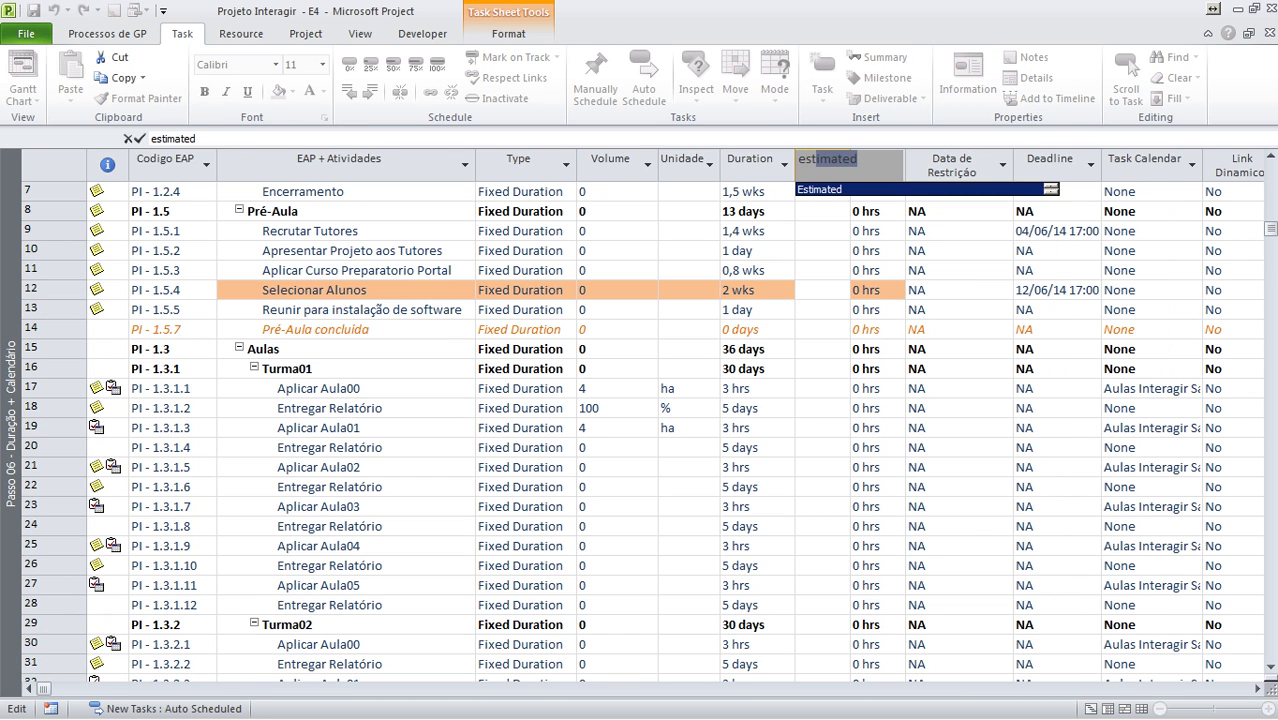
{"action": "key", "text": "Return"}
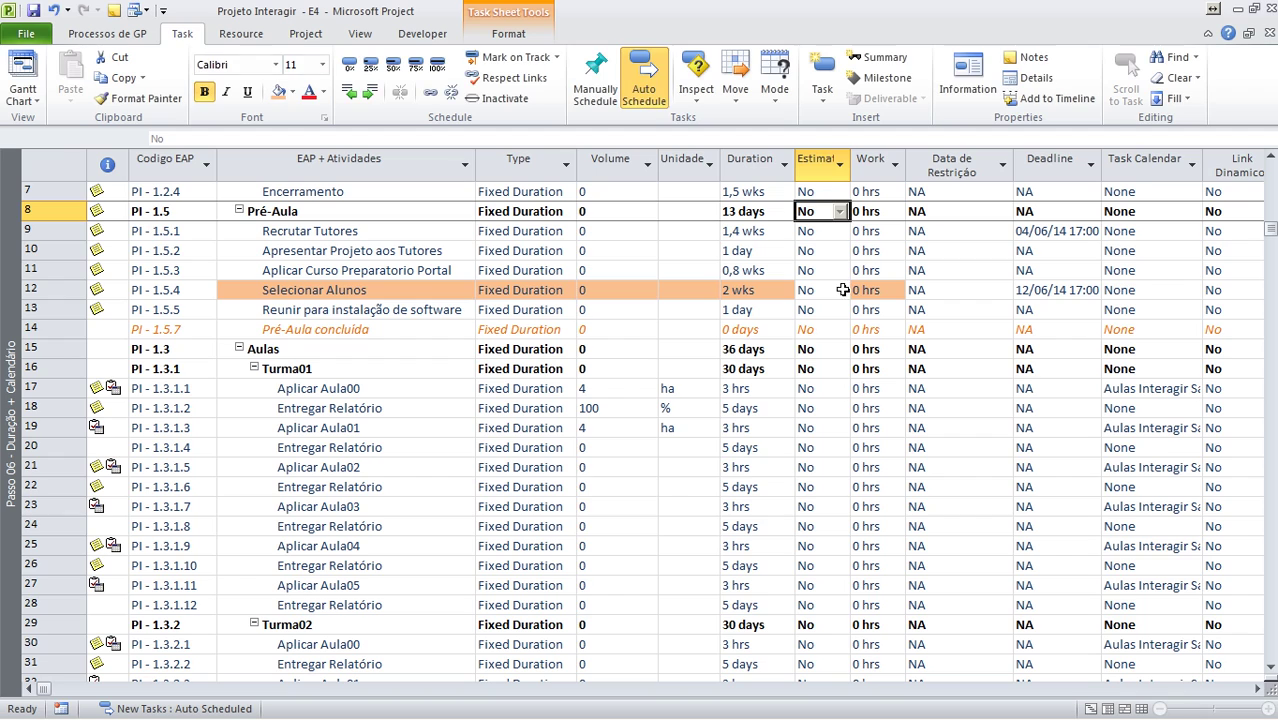
Check which values the Estimated column's filter offers, and leave it without applying a filter.
{"action": "left_click", "coordinate": [840, 164]}
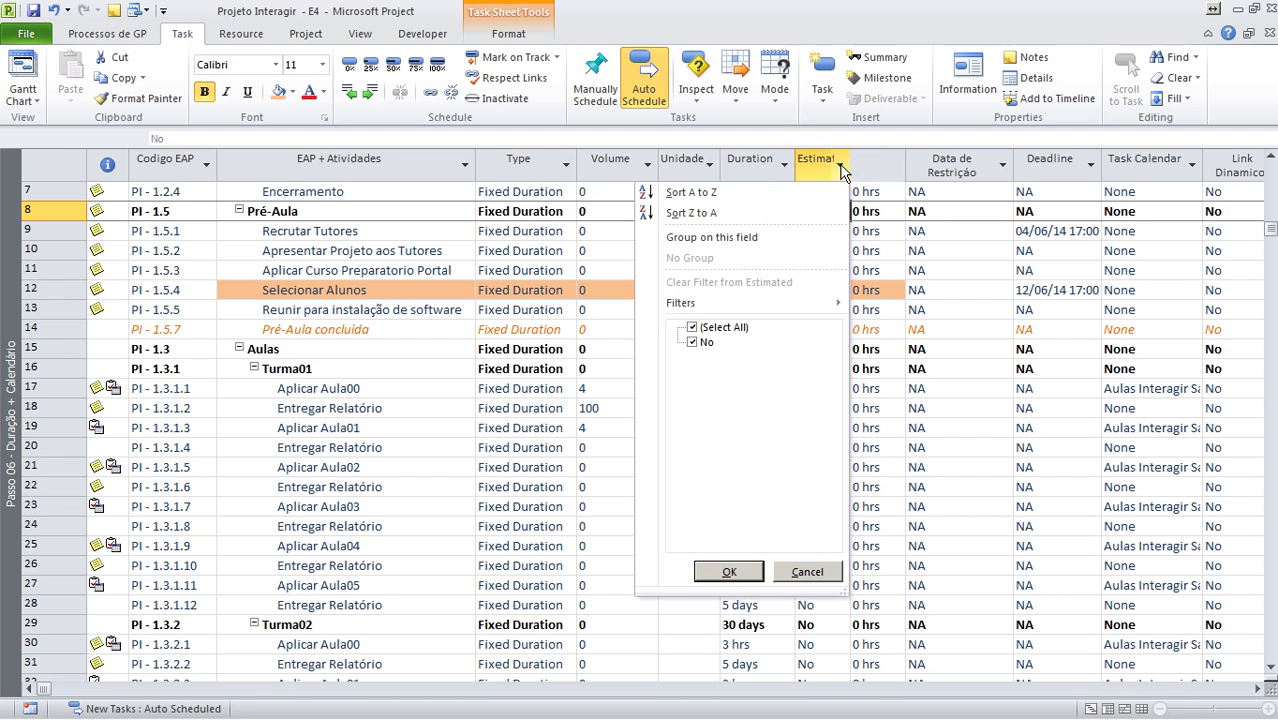
{"action": "left_click", "coordinate": [692, 328]}
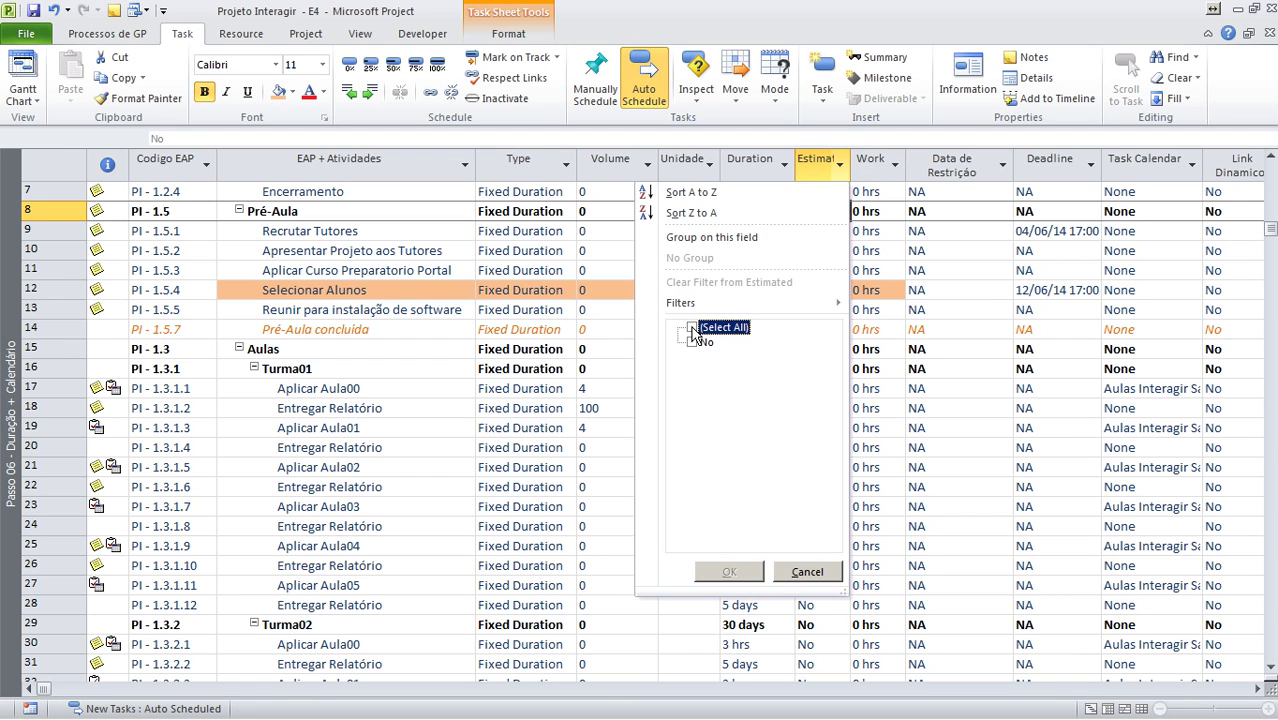
{"action": "left_click", "coordinate": [692, 328]}
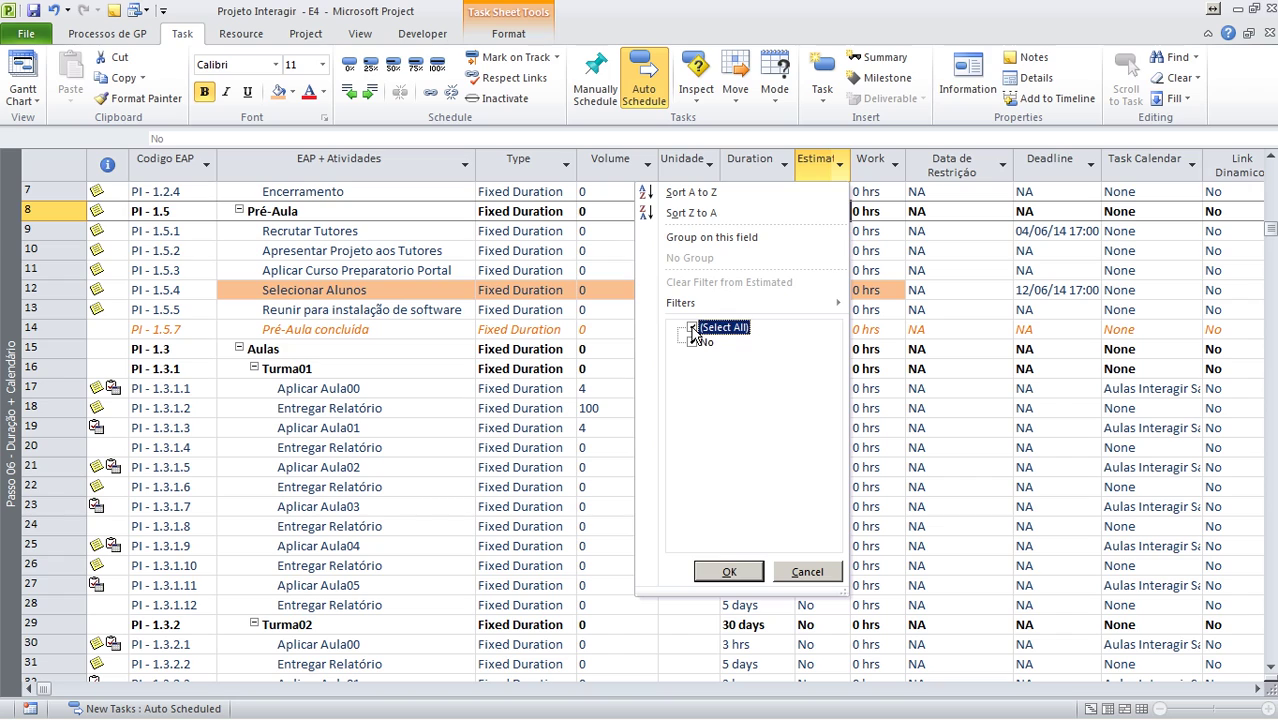
{"action": "left_click", "coordinate": [789, 572]}
Display the Task Form with its notes area beneath the task sheet, and view the notes of Encerramento, PI - 1.2.4.
{"action": "left_click", "coordinate": [762, 605]}
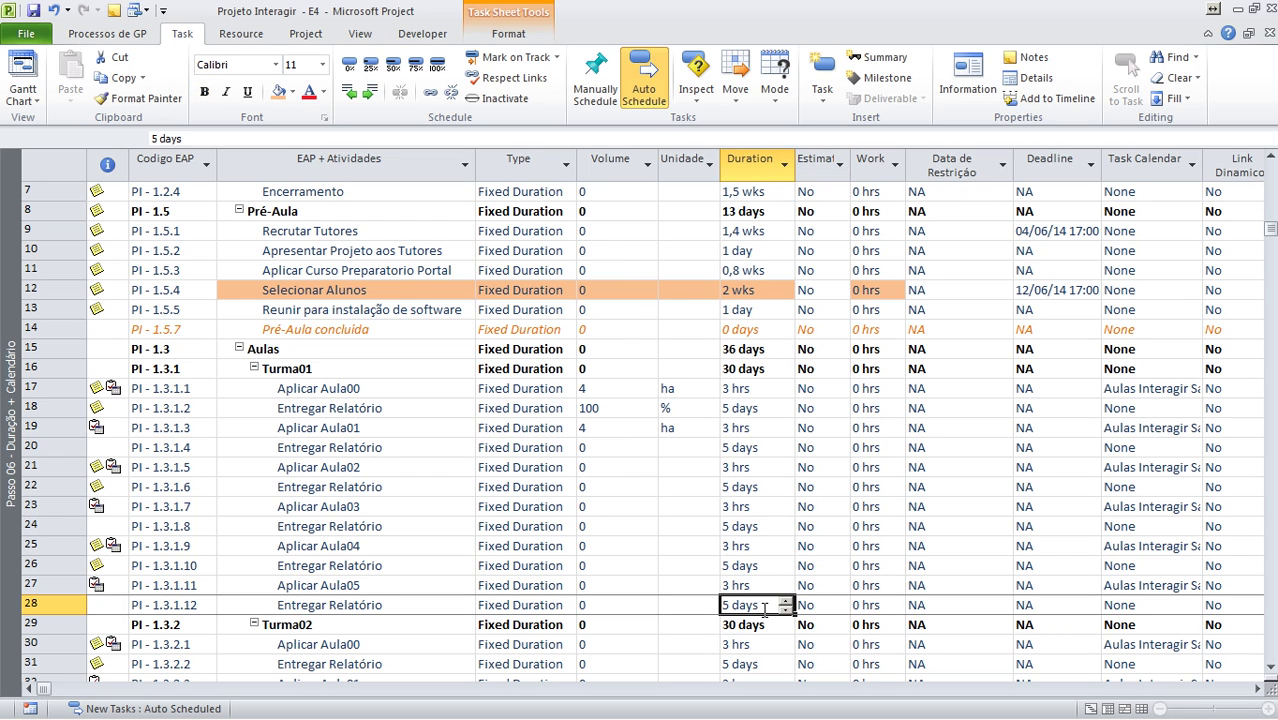
{"action": "left_click", "coordinate": [755, 585]}
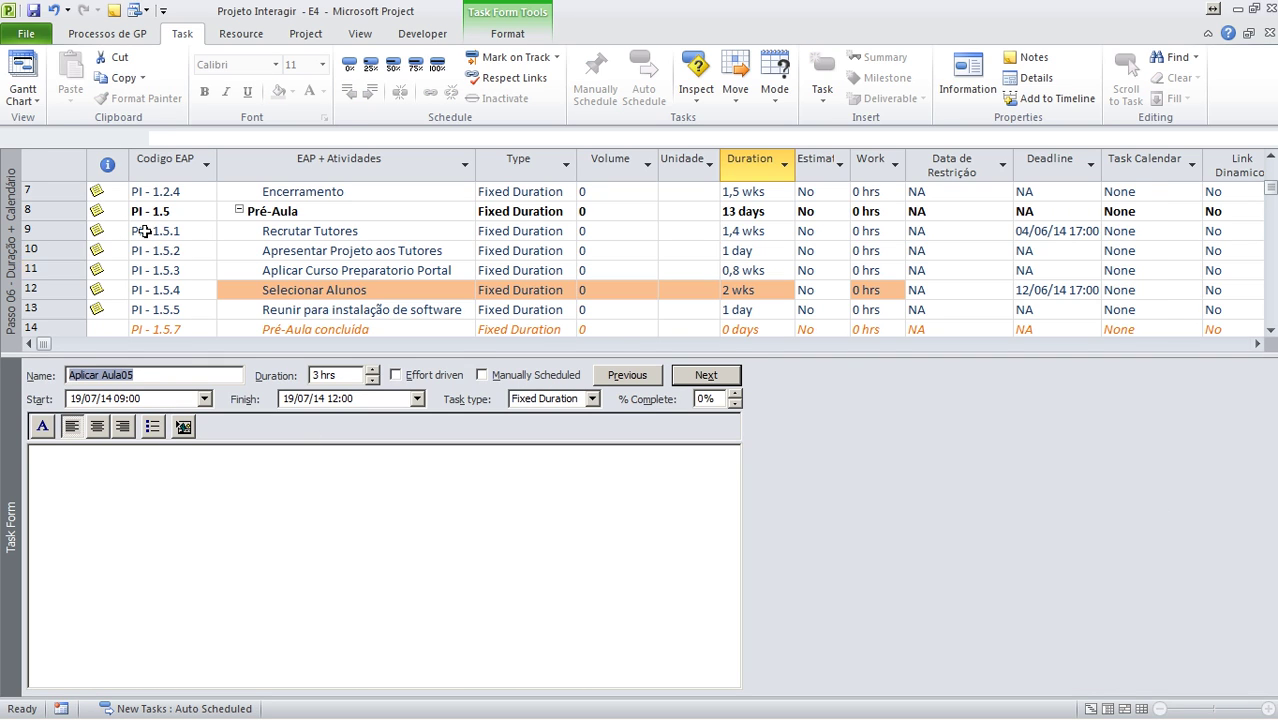
{"action": "left_click", "coordinate": [109, 192]}
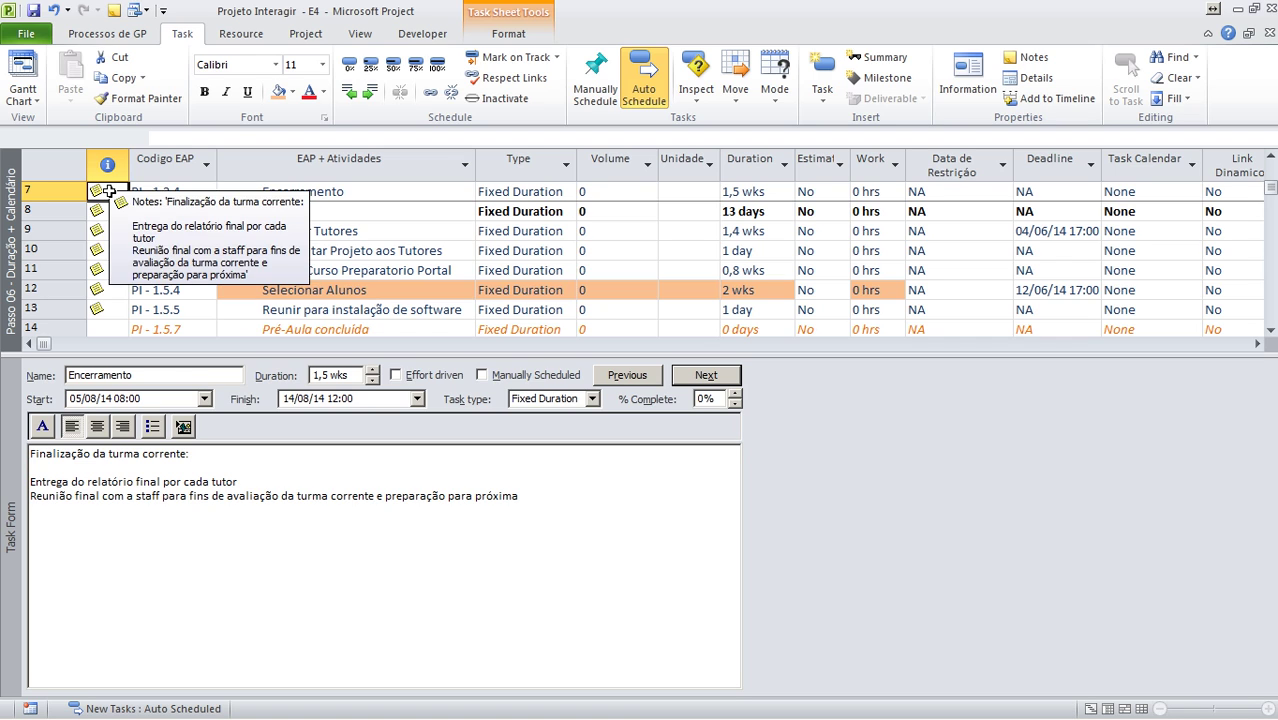
Read through the task notes one by one from Inicio do Projeto down to Apresentar Projeto aos Tutores.
{"action": "scroll", "coordinate": [76, 148], "scroll_direction": "up", "scroll_amount": 2}
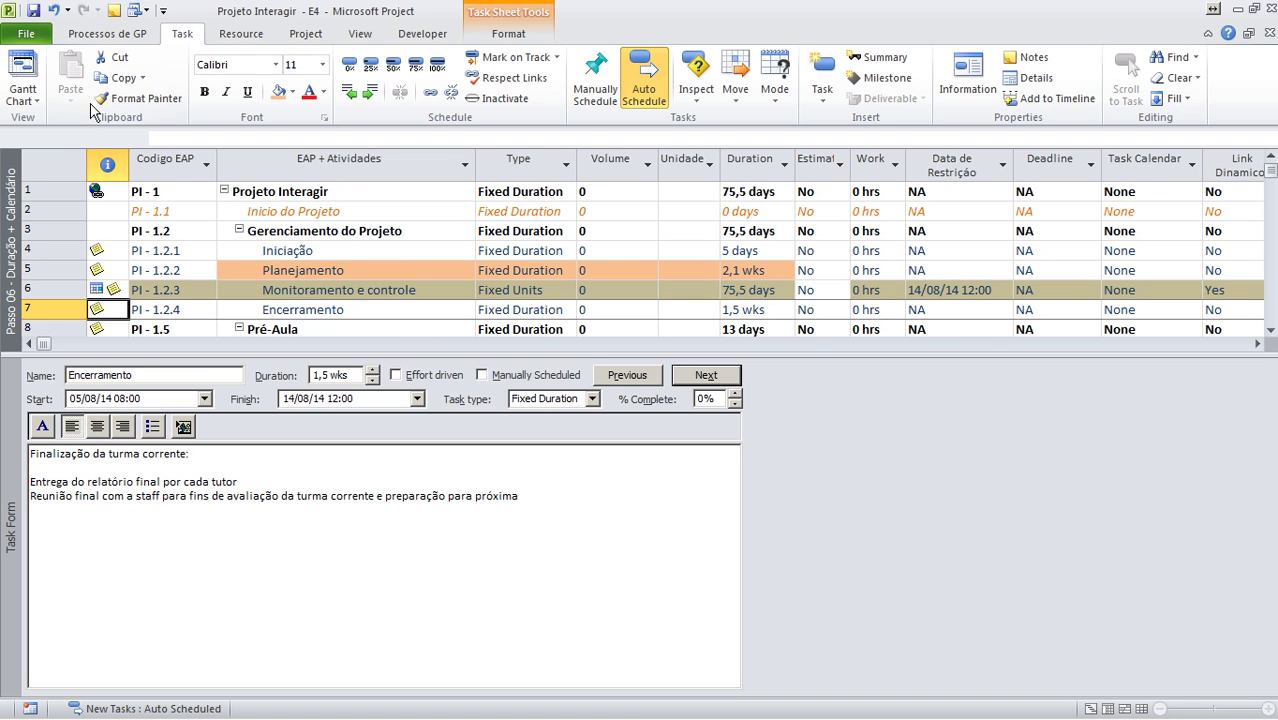
{"action": "left_click", "coordinate": [64, 207]}
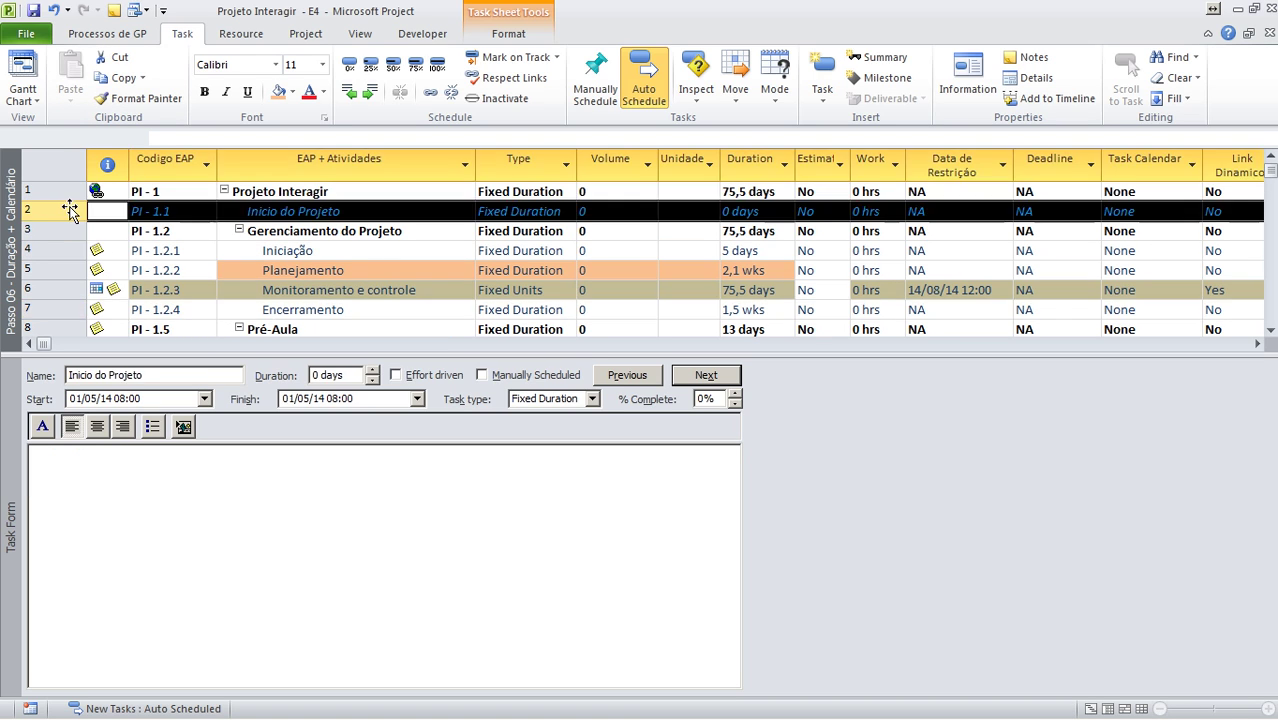
{"action": "key", "text": "Down"}
{"action": "key", "text": "Down"}
{"action": "key", "text": "Down"}
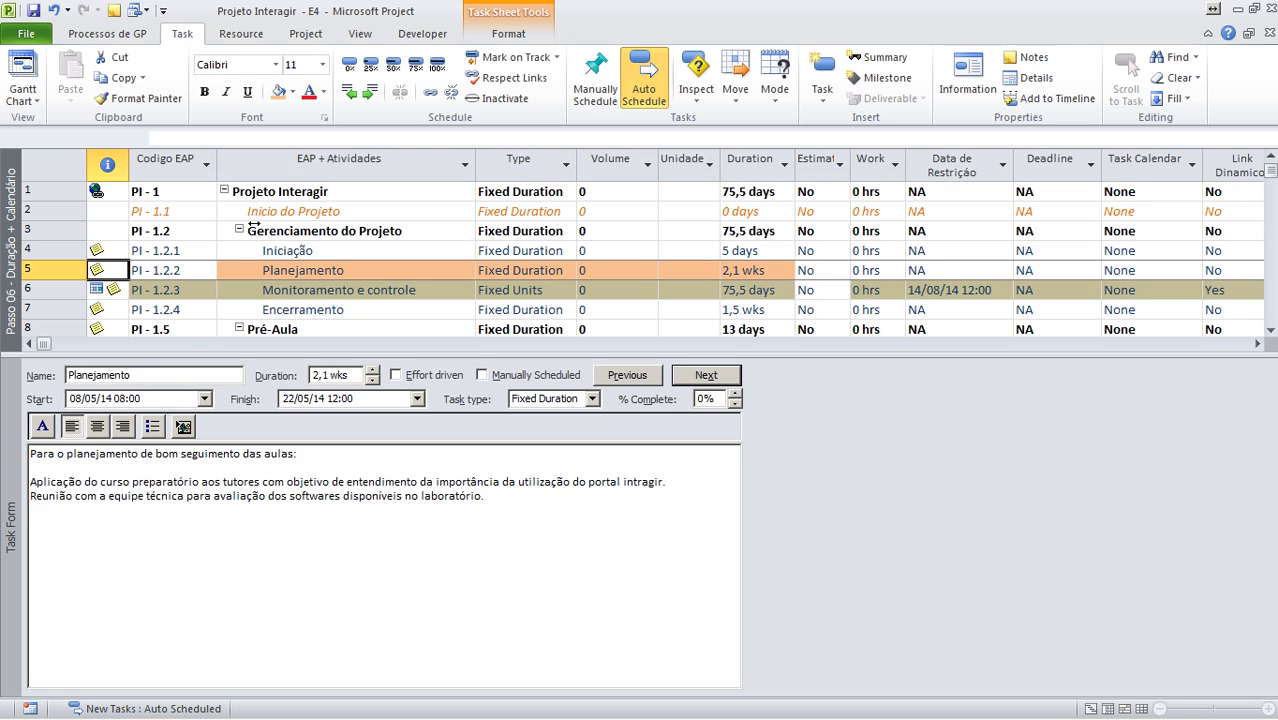
{"action": "key", "text": "Up"}
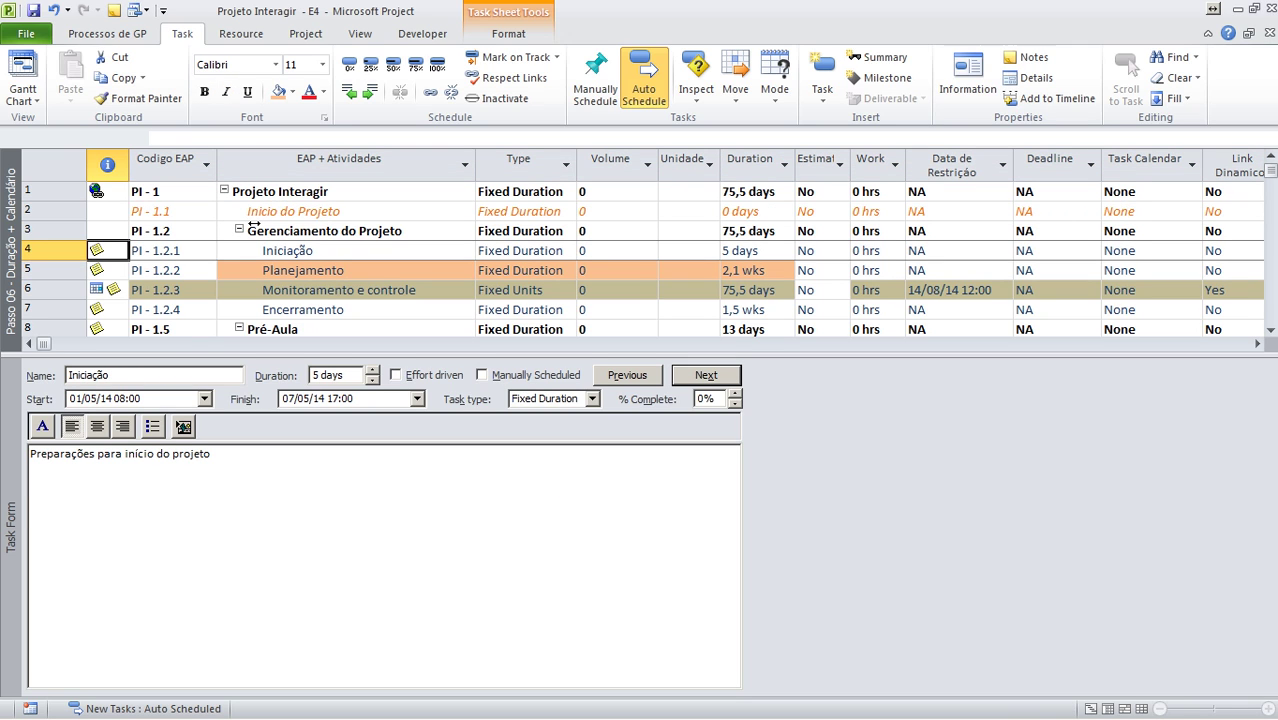
{"action": "key", "text": "Down"}
{"action": "key", "text": "Down"}
{"action": "key", "text": "Down"}
{"action": "key", "text": "Down"}
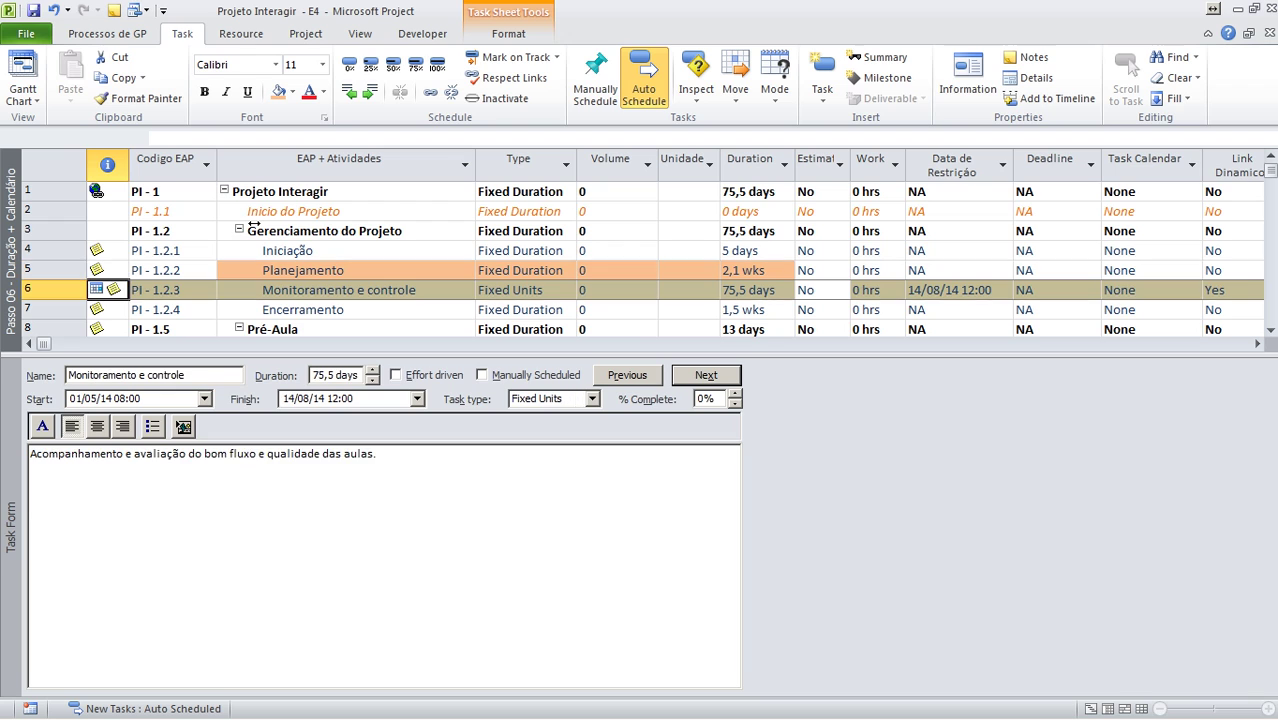
{"action": "key", "text": "Down"}
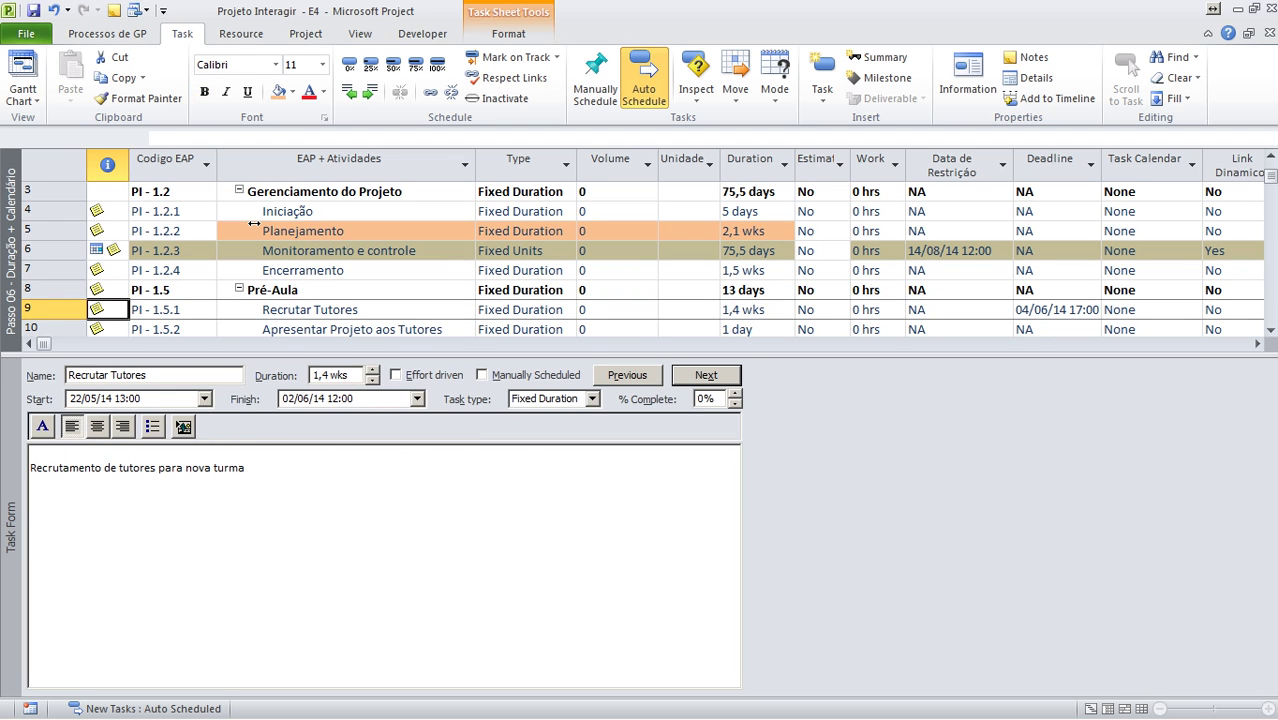
{"action": "key", "text": "Down"}
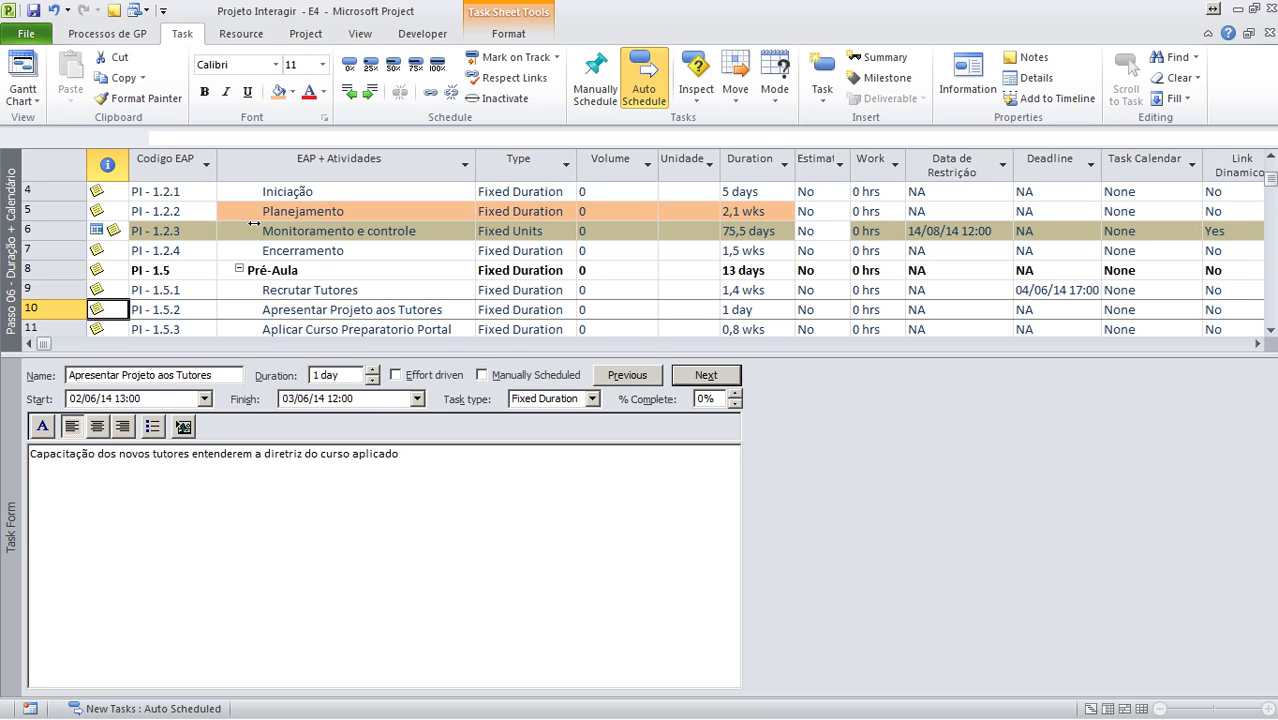
Add the line "consideramos concluida se termos de acetie assinados, e formularios preenchidos" to the notes of Recrutar Tutores.
{"action": "key", "text": "Up"}
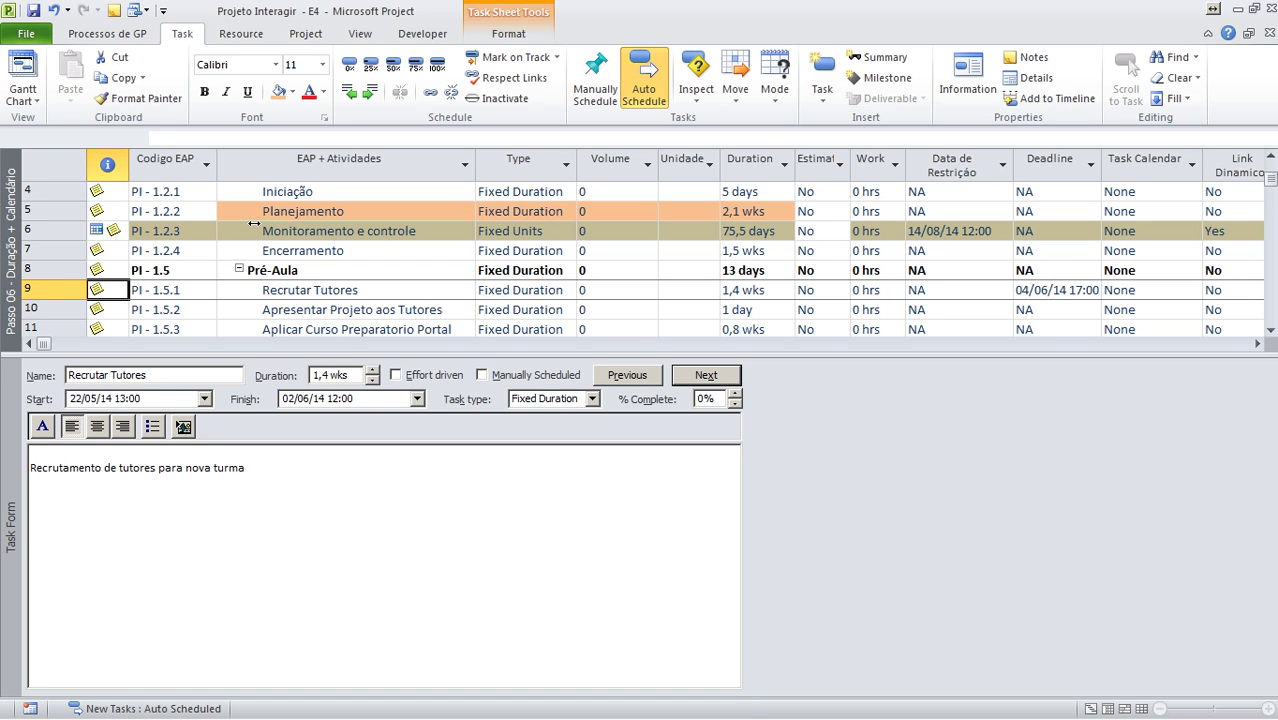
{"action": "left_click", "coordinate": [261, 470]}
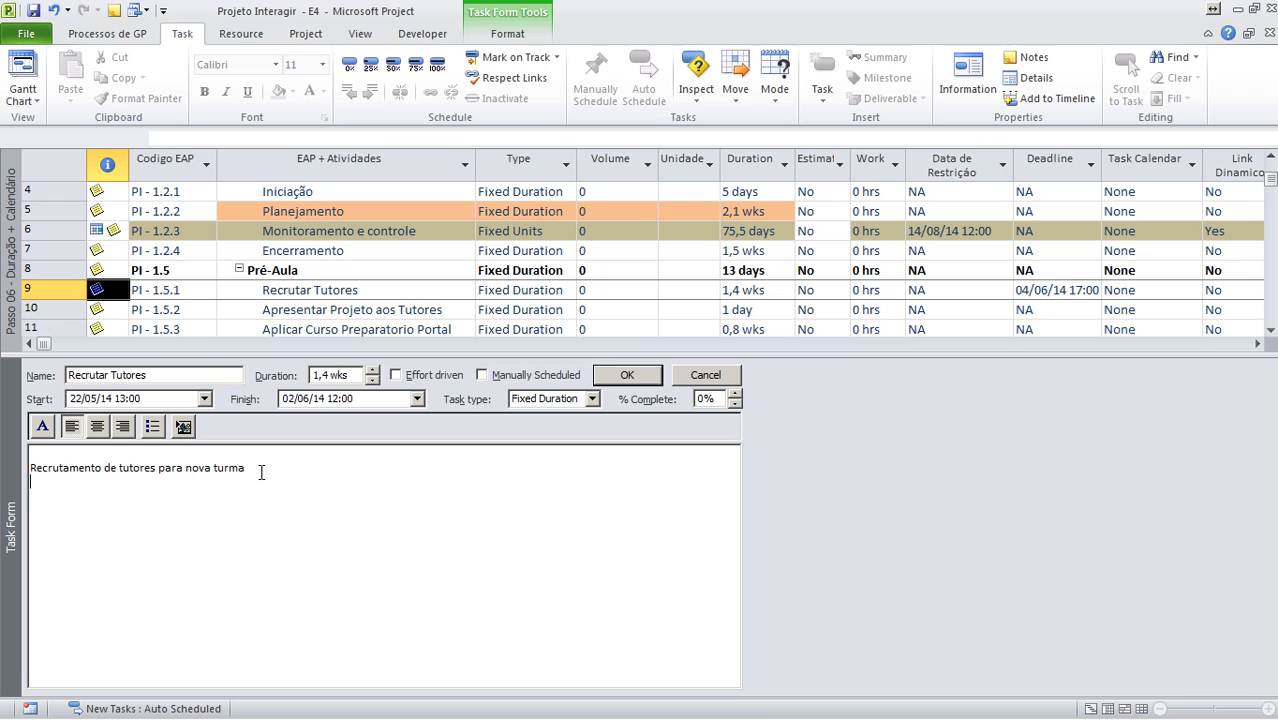
{"action": "type", "text": "consideramos concluida se "}
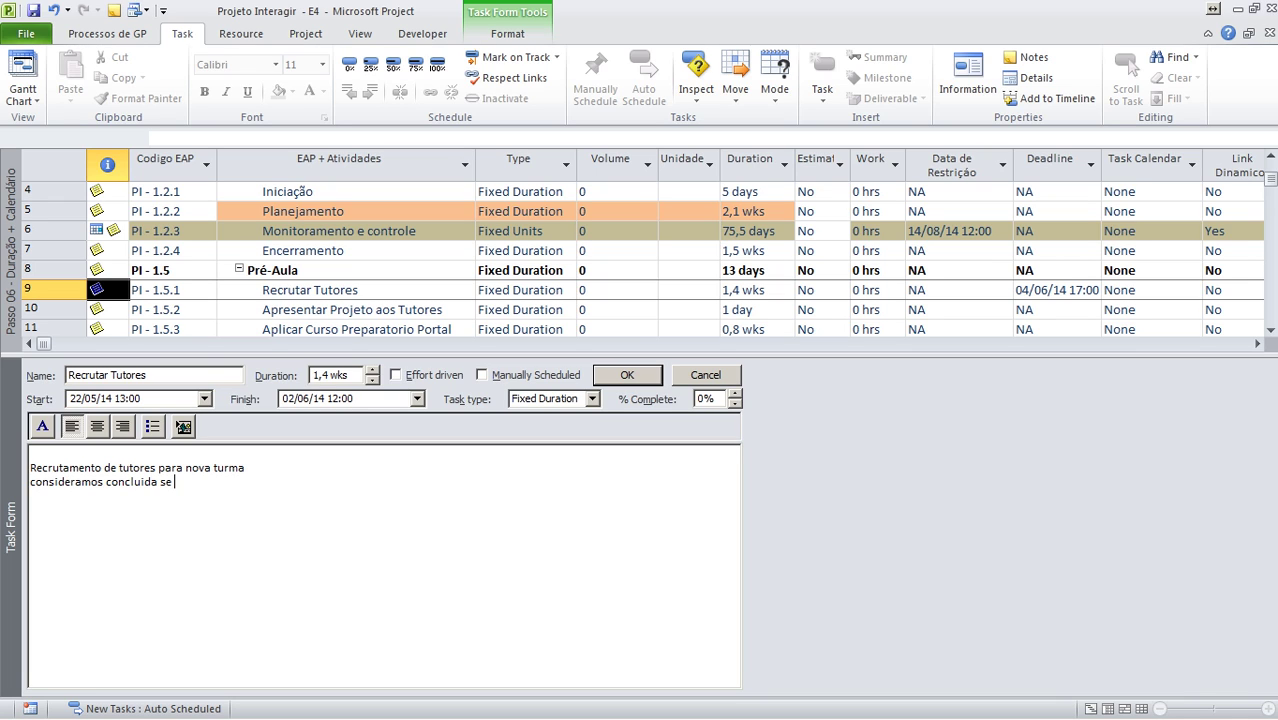
{"action": "type", "text": "termos d"}
{"action": "type", "text": "e acetie assina"}
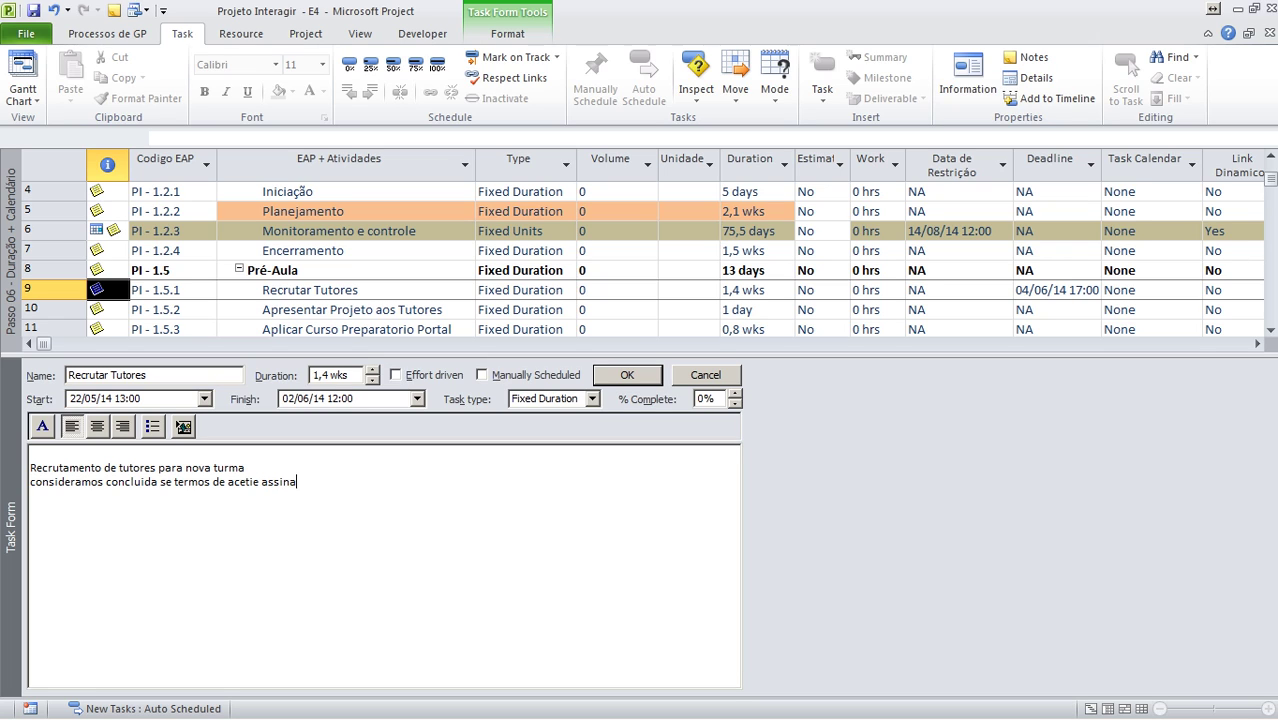
{"action": "type", "text": "dos, e formularios preenchidos"}
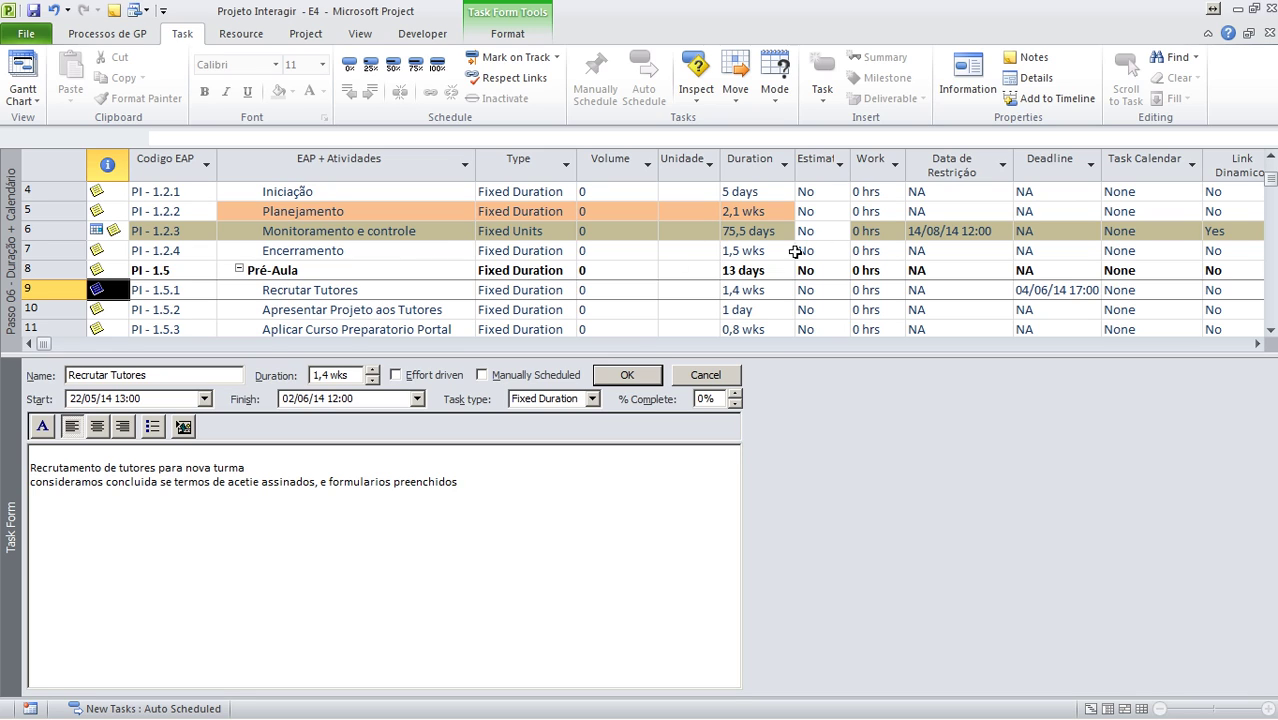
{"action": "left_click", "coordinate": [768, 292]}
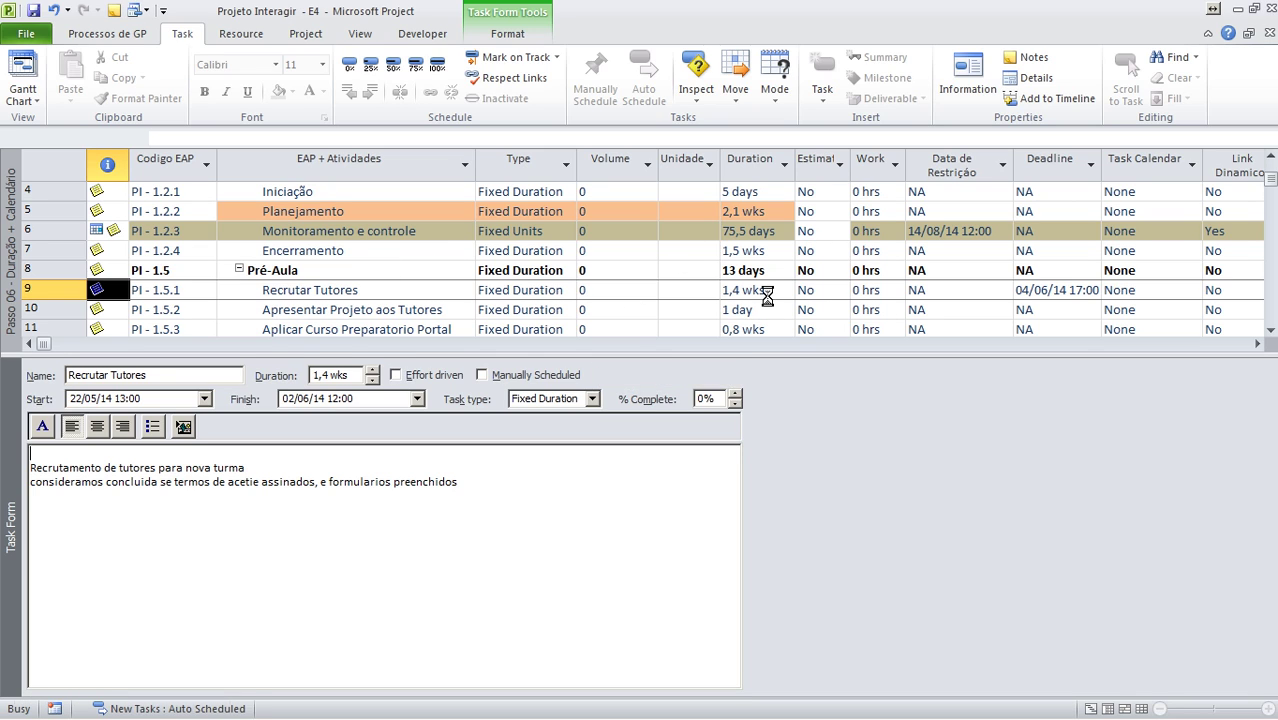
{"action": "left_click", "coordinate": [768, 293]}
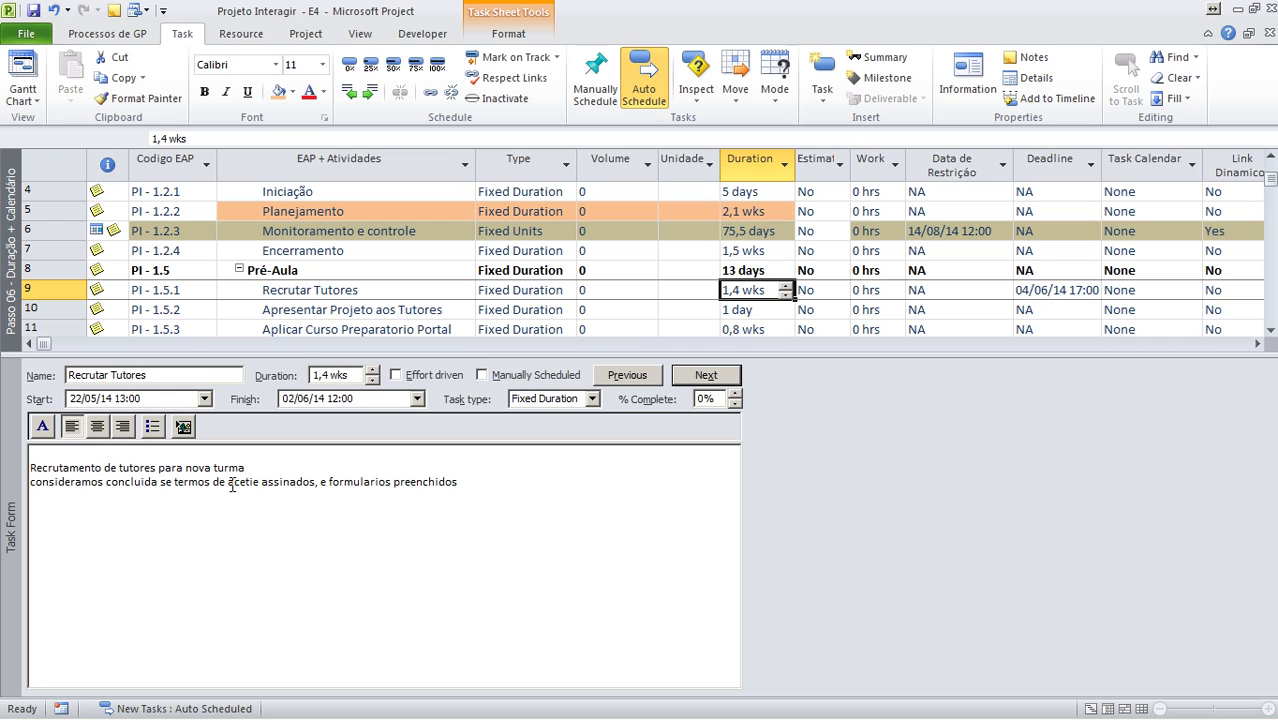
{"action": "left_click_drag", "start_coordinate": [184, 481], "coordinate": [505, 481]}
{"action": "left_click", "coordinate": [316, 481]}
{"action": "type", "text": ","}
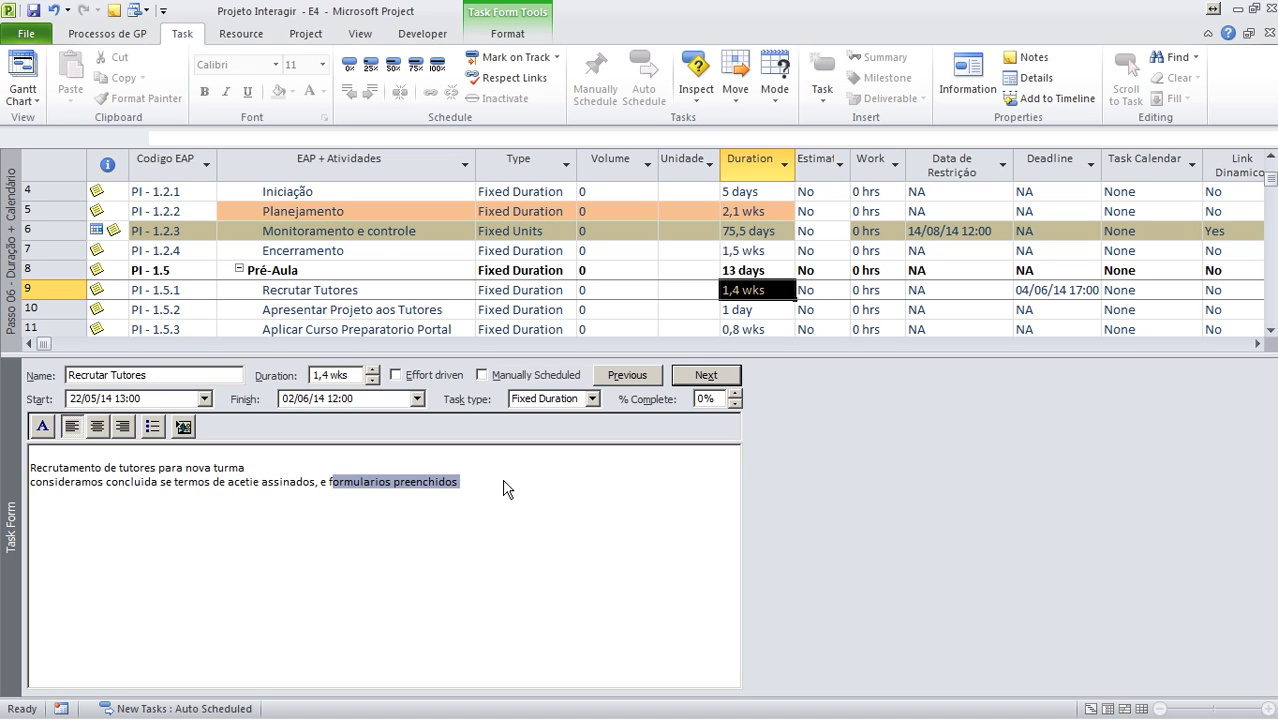
{"action": "left_click", "coordinate": [496, 482]}
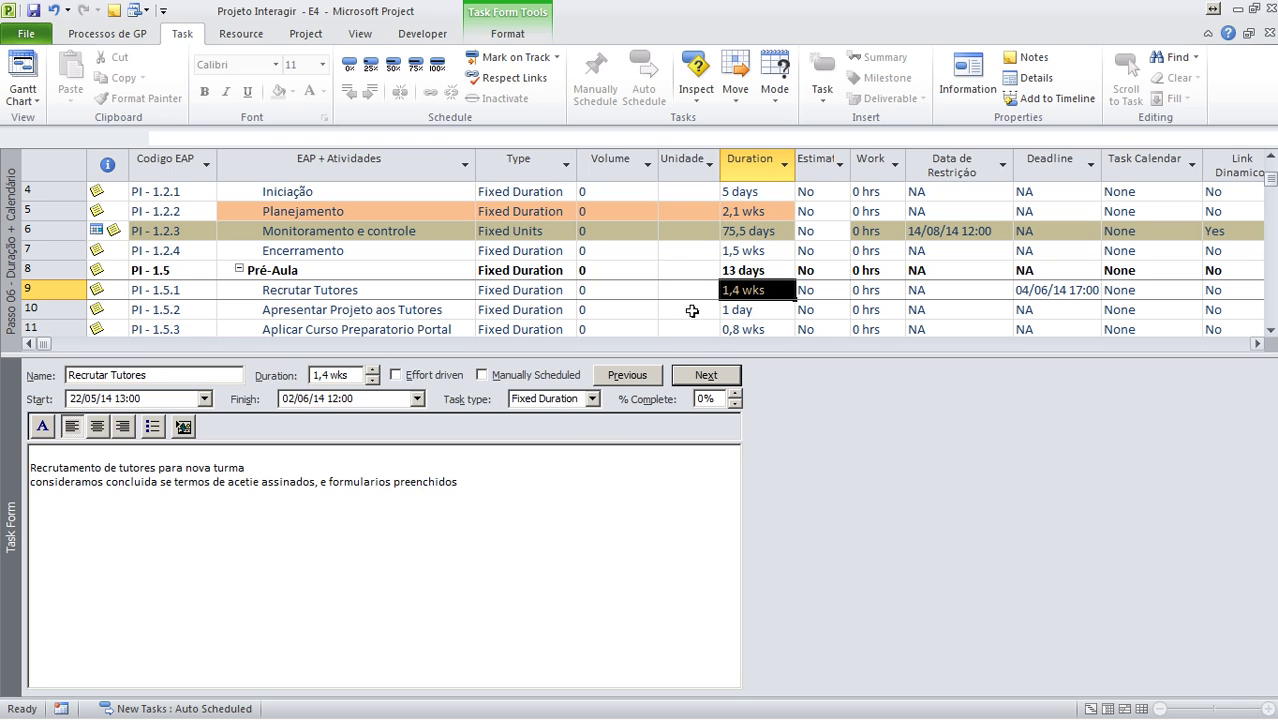
{"action": "left_click", "coordinate": [731, 292]}
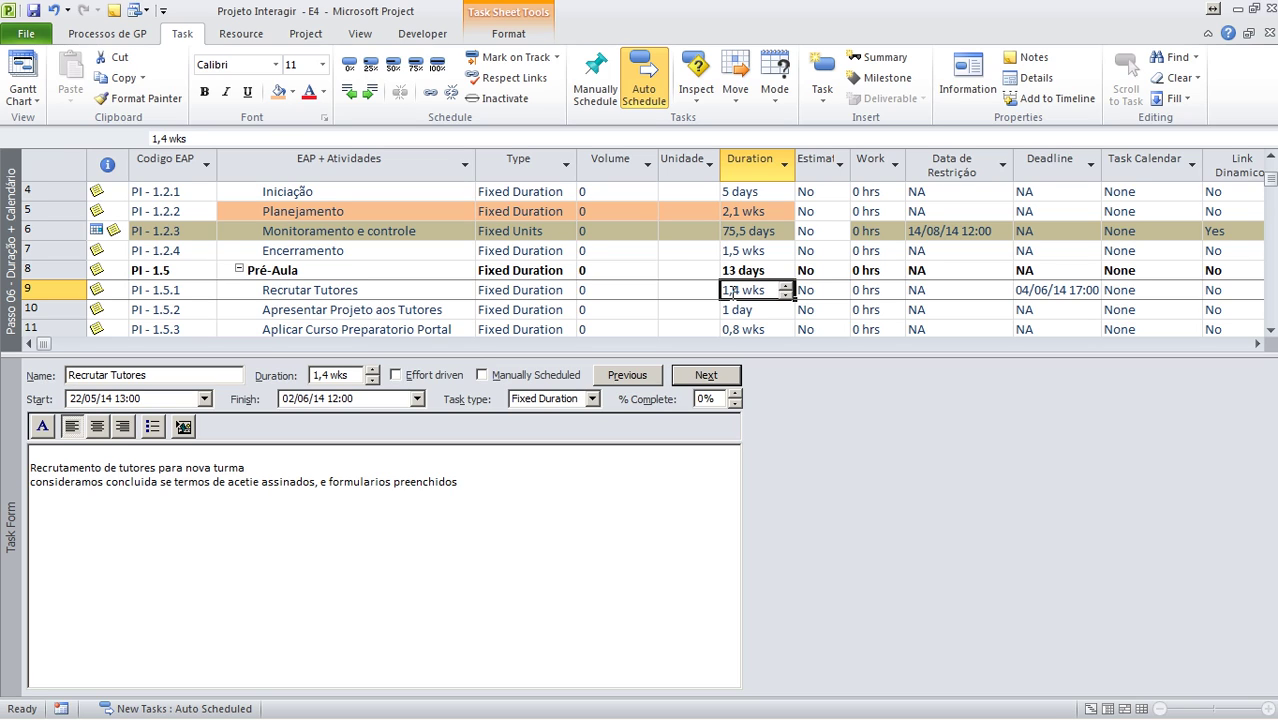
{"action": "left_click", "coordinate": [436, 295]}
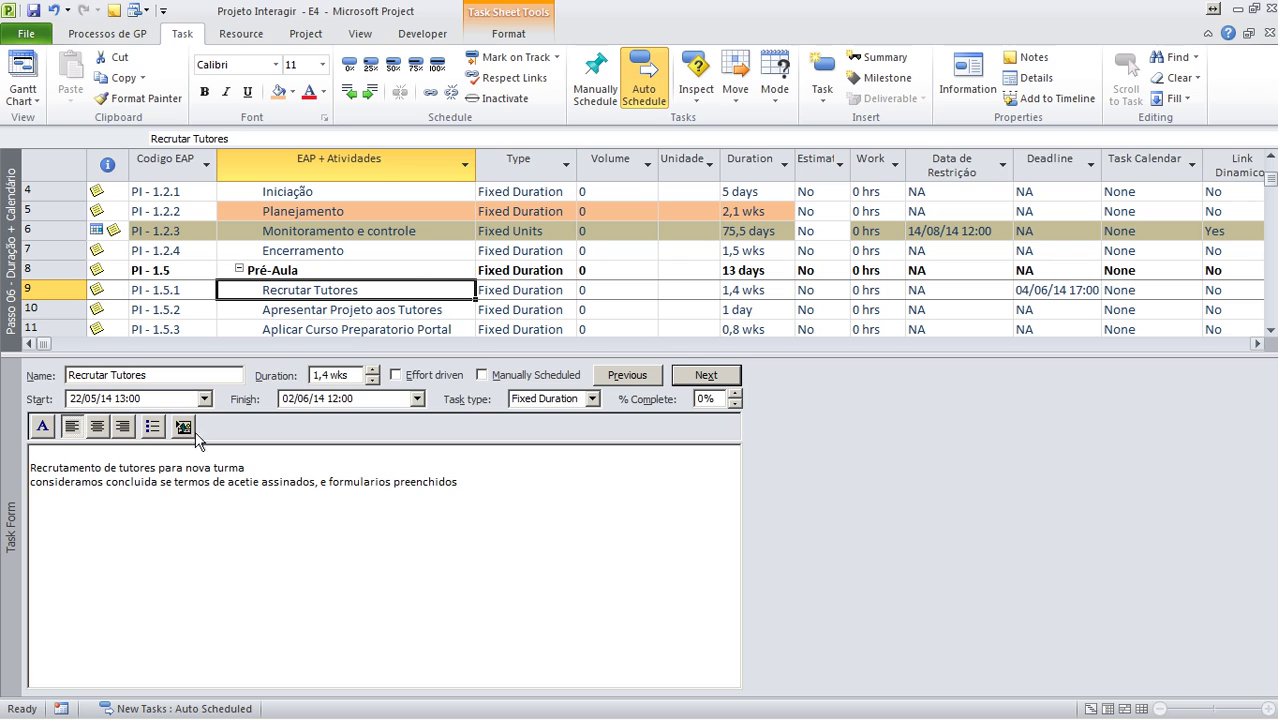
Format the words "consideramos concluida" in the Recrutar Tutores notes in dark red at size 14.
{"action": "left_click_drag", "start_coordinate": [157, 482], "coordinate": [28, 481]}
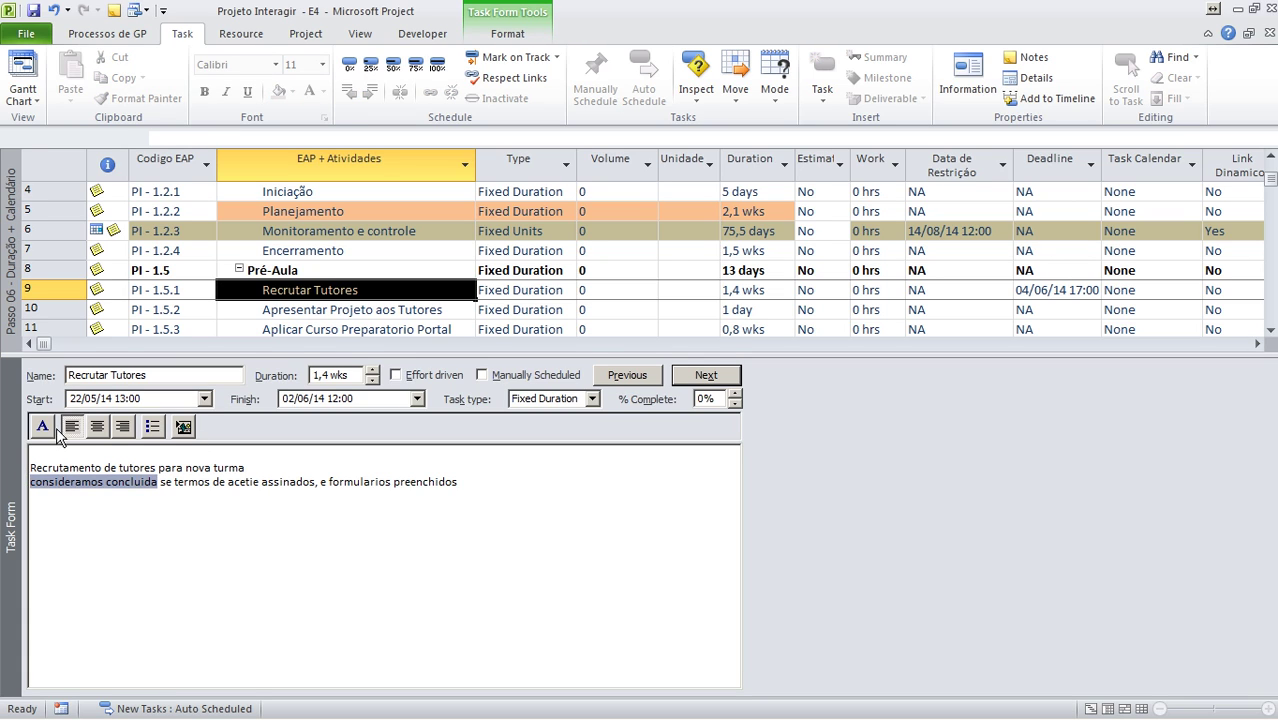
{"action": "left_click", "coordinate": [43, 427]}
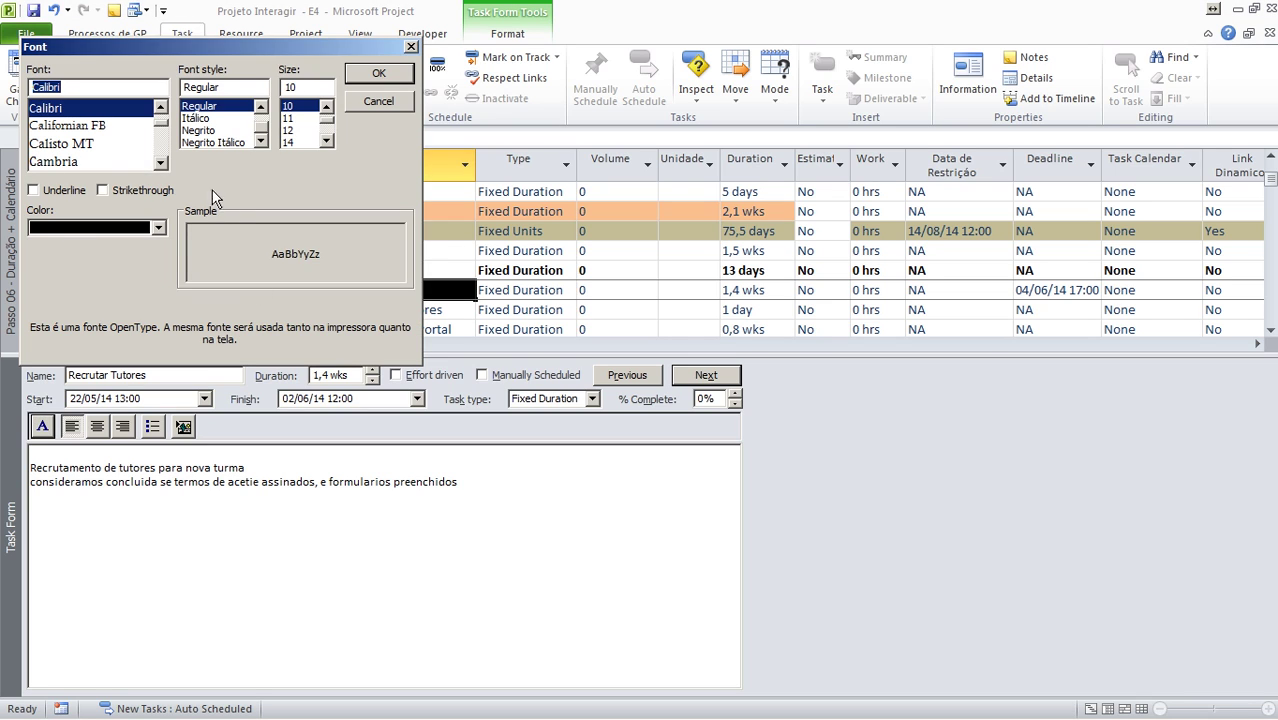
{"action": "left_click", "coordinate": [87, 229]}
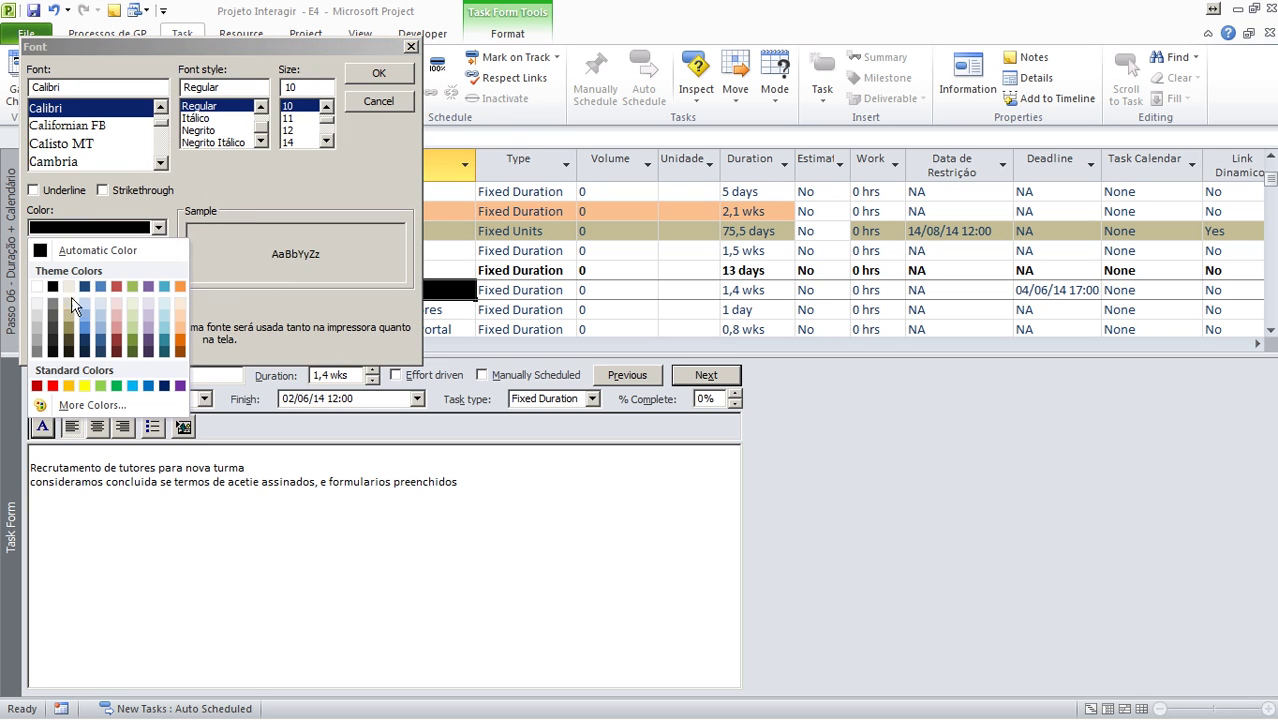
{"action": "left_click", "coordinate": [116, 339]}
{"action": "left_click", "coordinate": [289, 142]}
{"action": "left_click", "coordinate": [378, 73]}
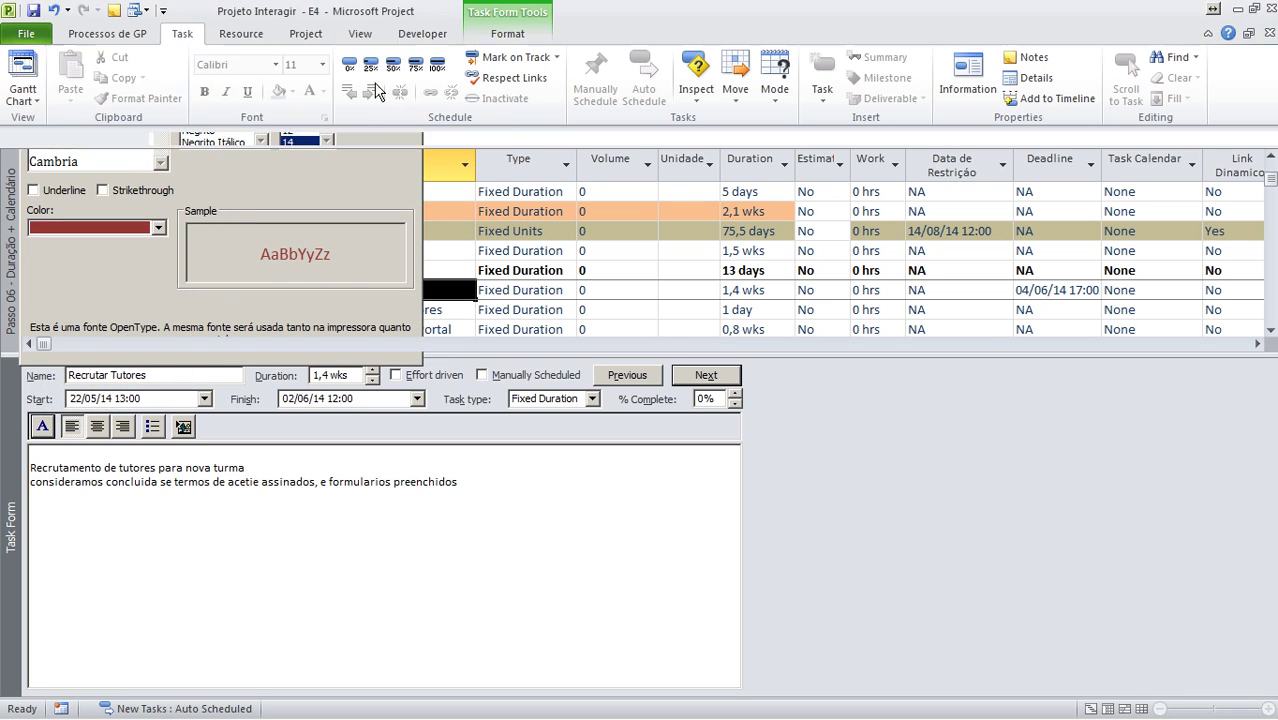
{"action": "left_click", "coordinate": [558, 482]}
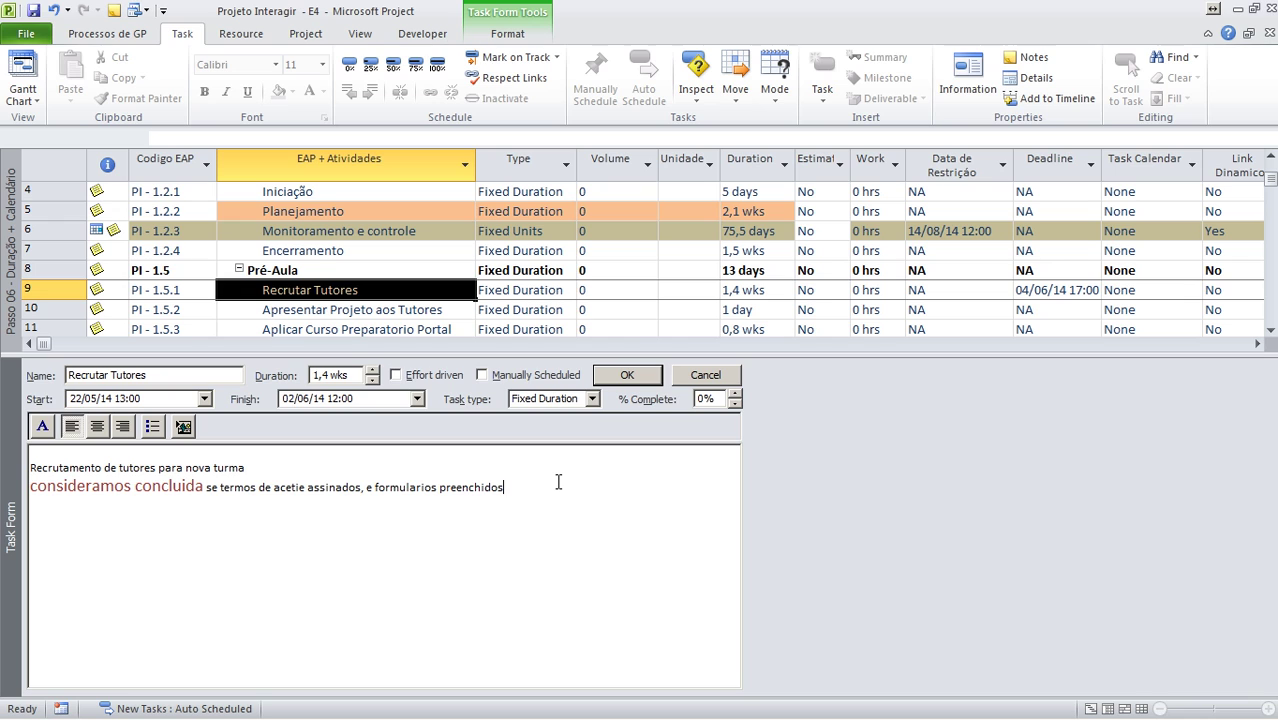
{"action": "left_click", "coordinate": [35, 38]}
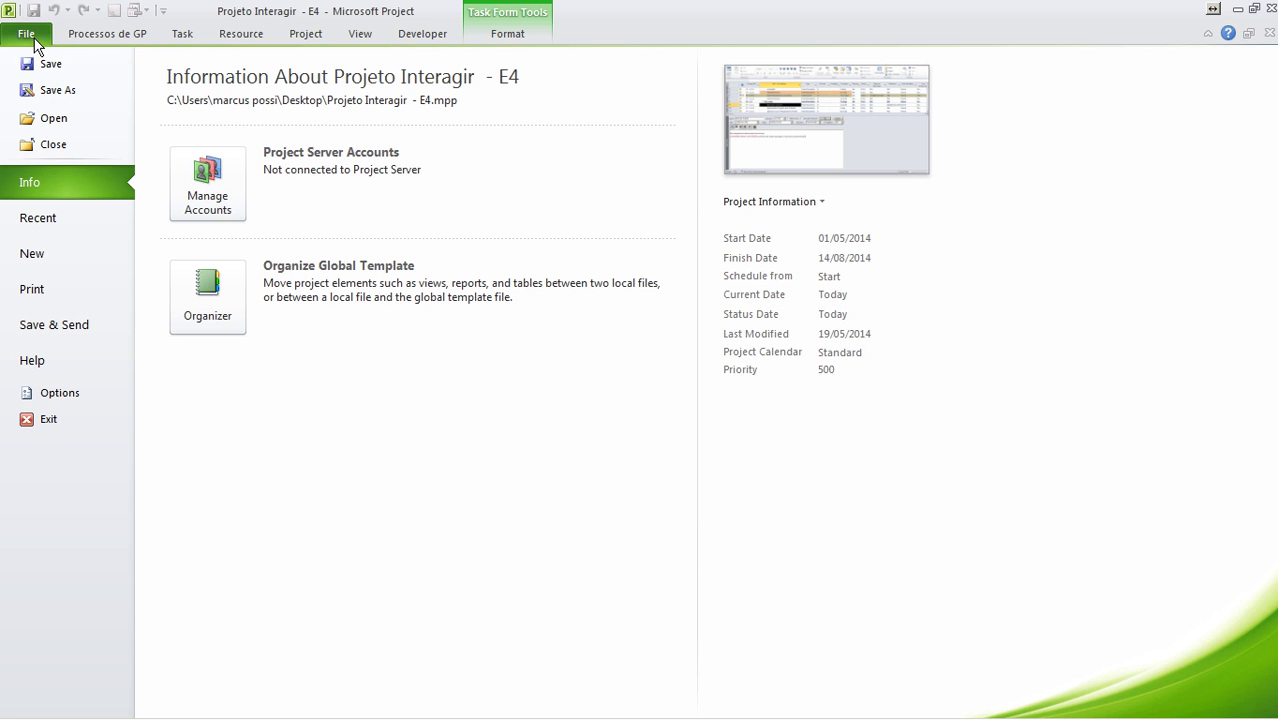
{"action": "left_click", "coordinate": [67, 290]}
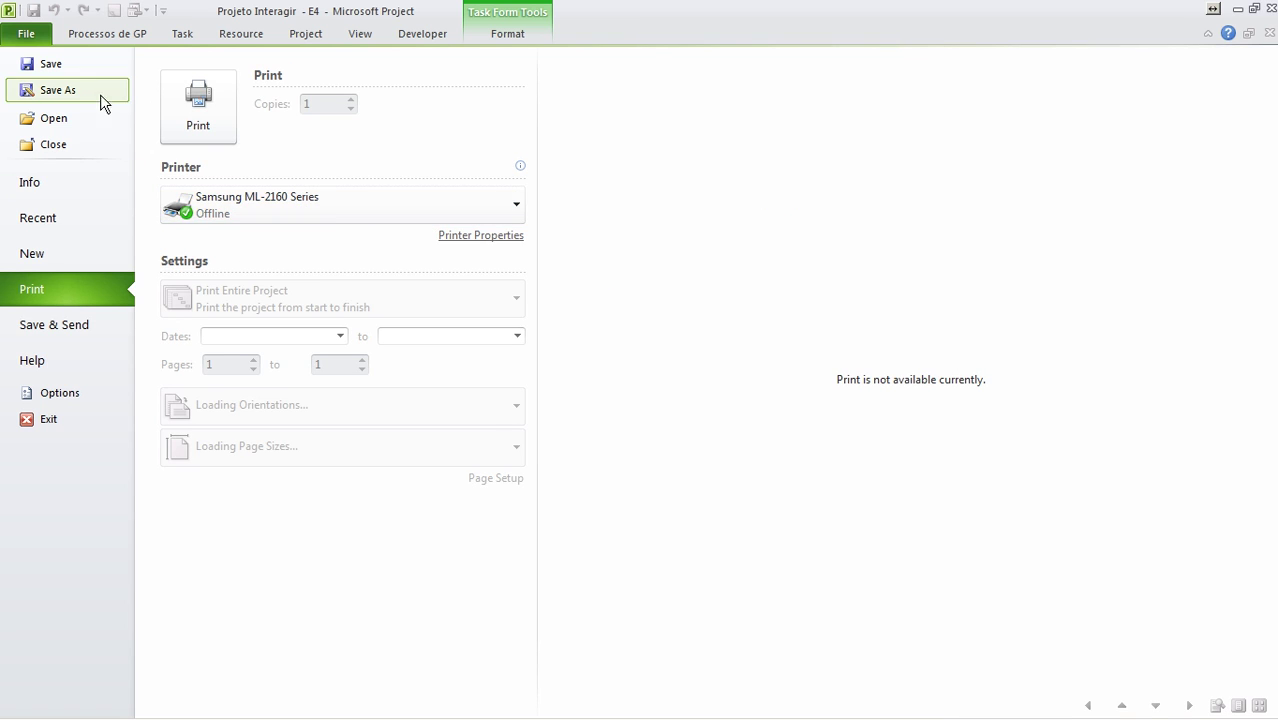
{"action": "left_click", "coordinate": [38, 41]}
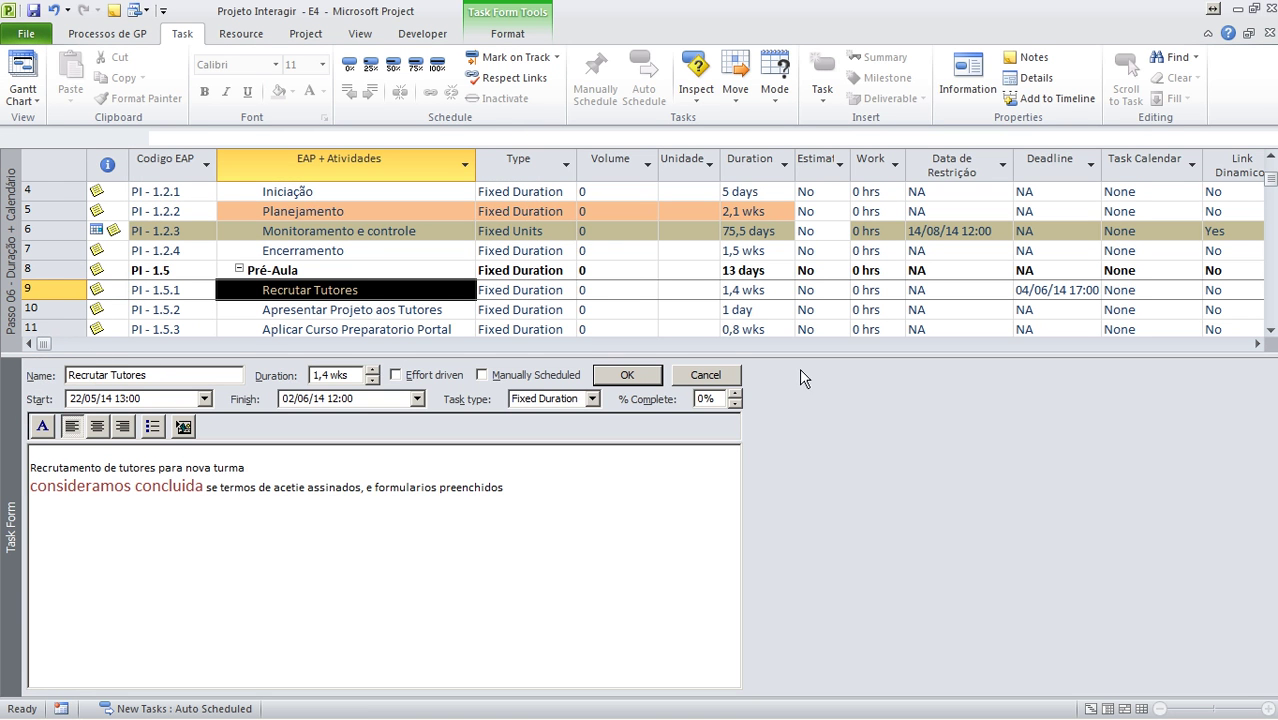
Close the Task Form pane beneath the task sheet and open the print preview of the sheet.
{"action": "double_click", "coordinate": [875, 352]}
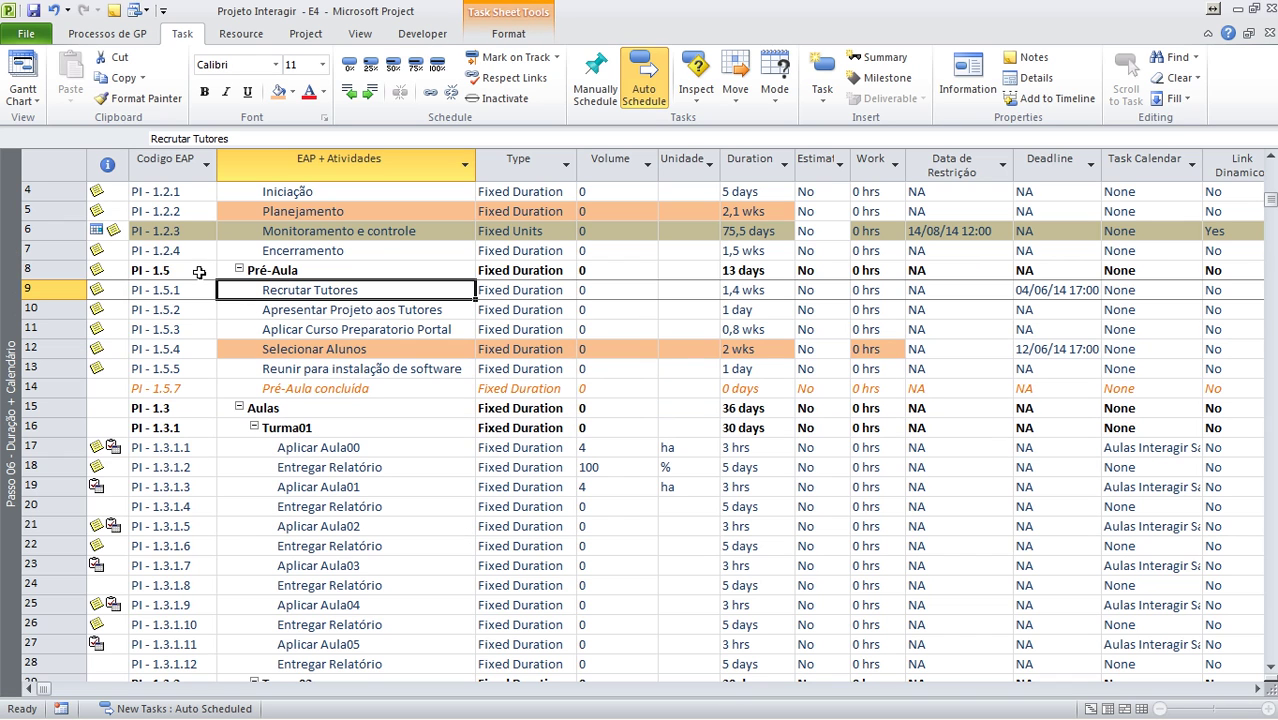
{"action": "left_click", "coordinate": [37, 40]}
{"action": "left_click", "coordinate": [55, 288]}
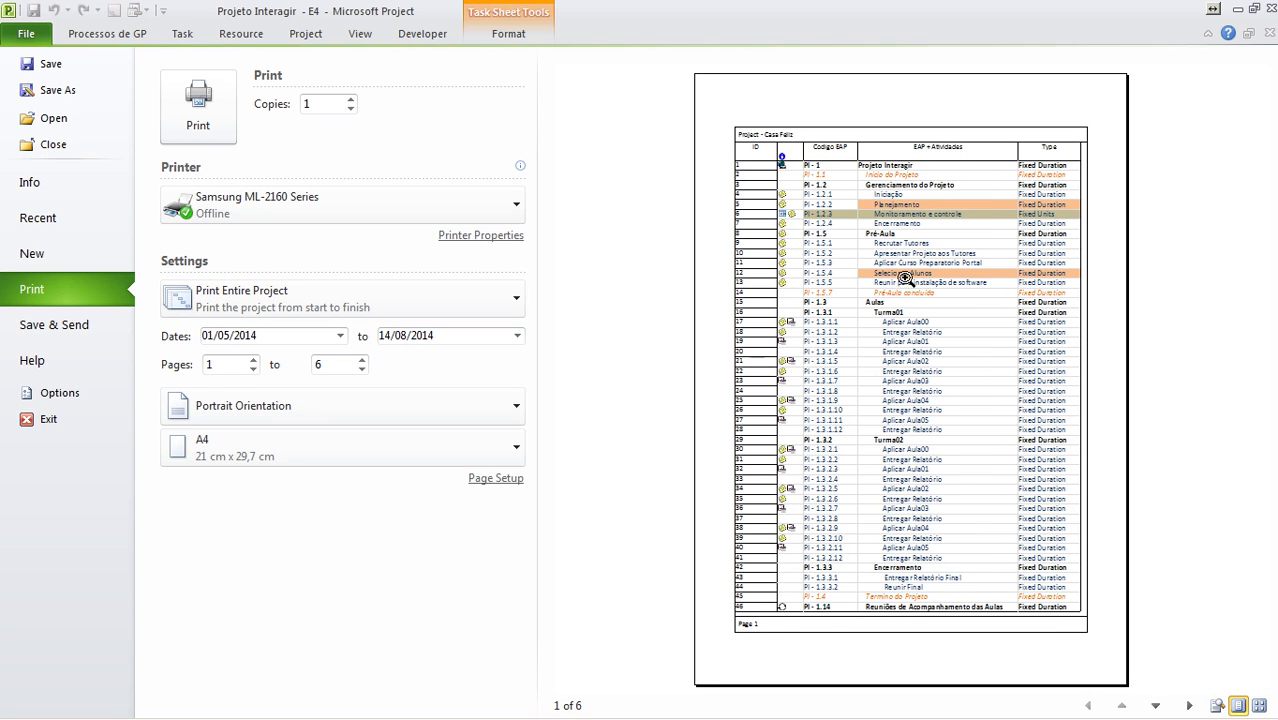
Turn on Print notes in the page setup of the Passo 06 - Duração + Calendário view.
{"action": "left_click", "coordinate": [476, 480]}
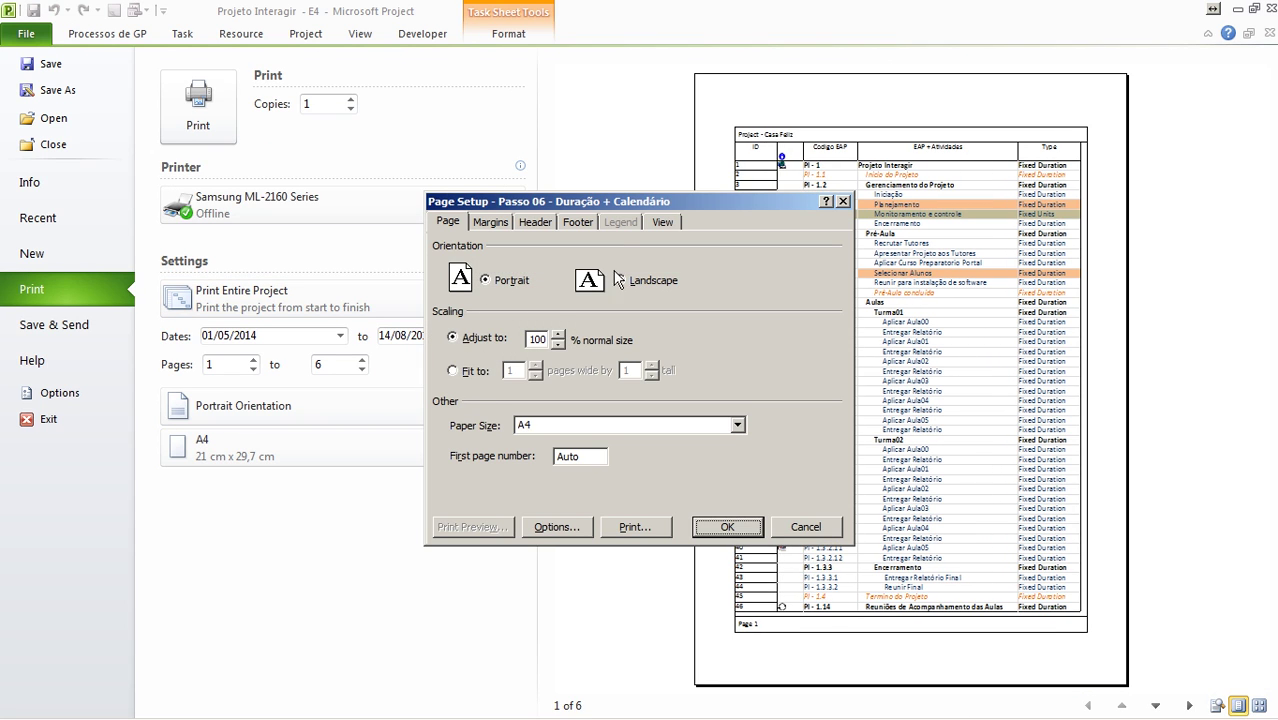
{"action": "left_click", "coordinate": [662, 222]}
{"action": "left_click", "coordinate": [452, 290]}
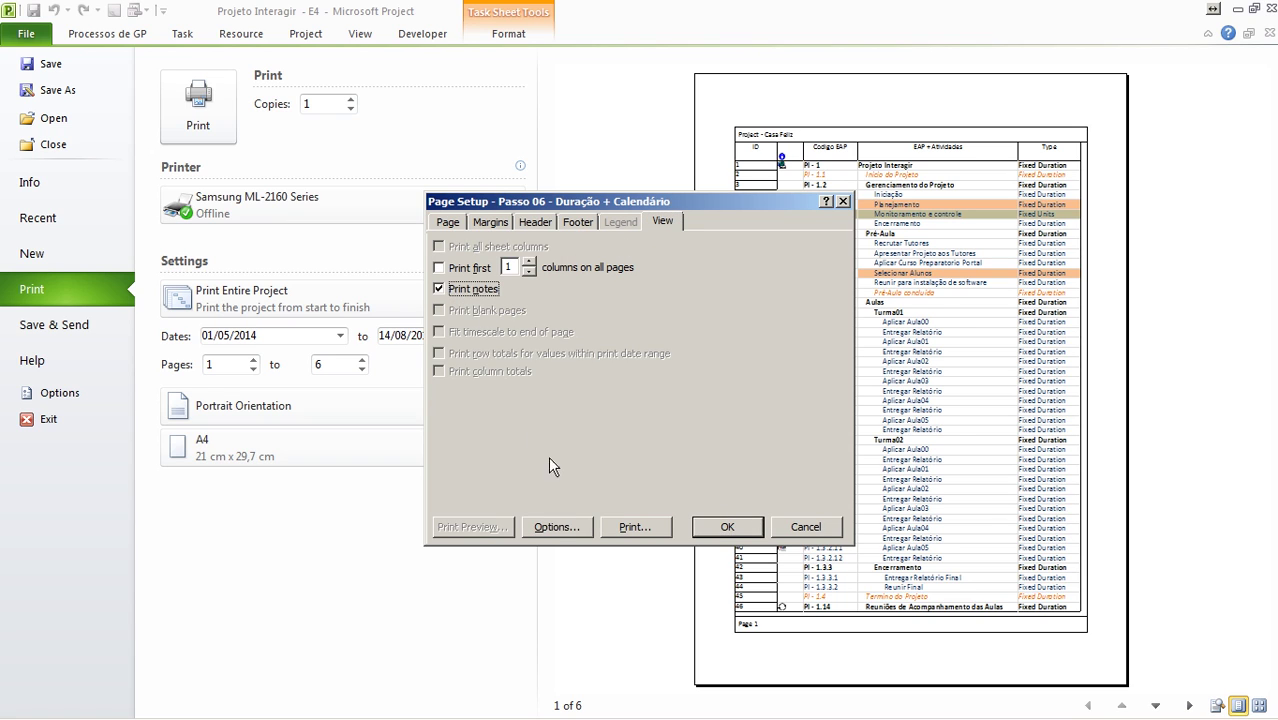
{"action": "left_click", "coordinate": [727, 526]}
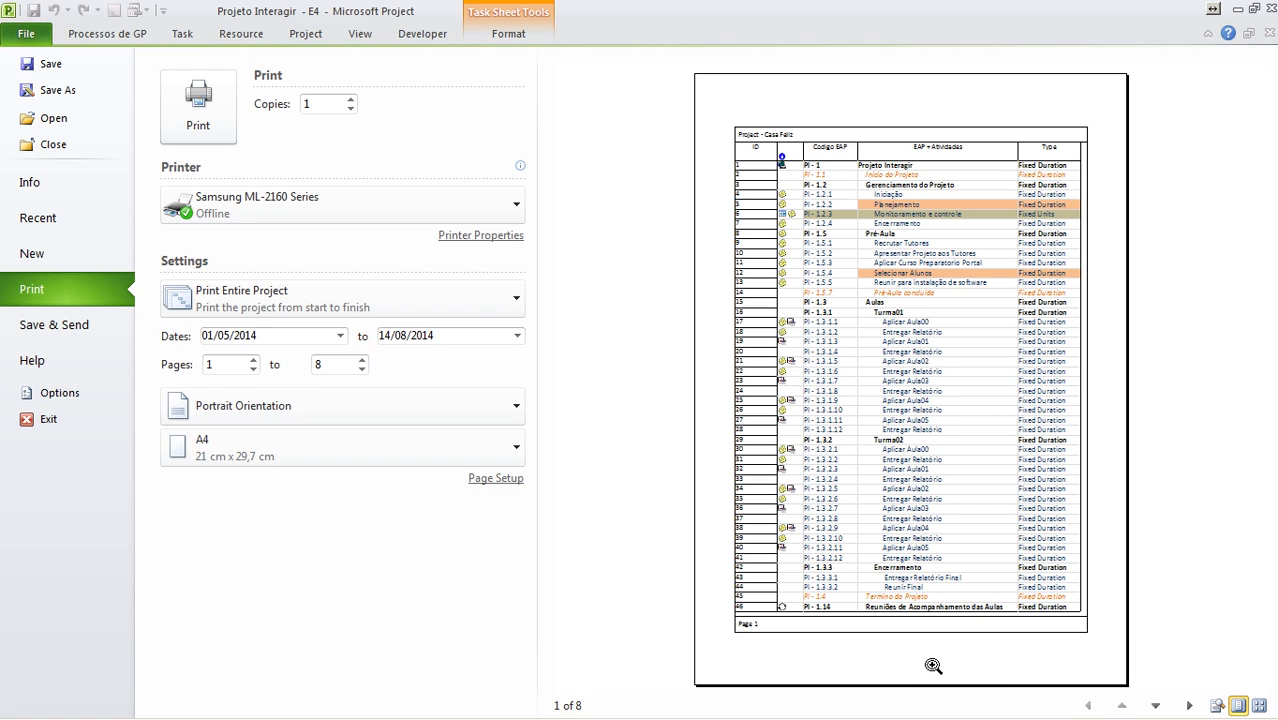
Page through the print preview to page 7, examine the printed notes around Recrutar Tutores enlarged, and leave the preview.
{"action": "left_click", "coordinate": [1189, 706]}
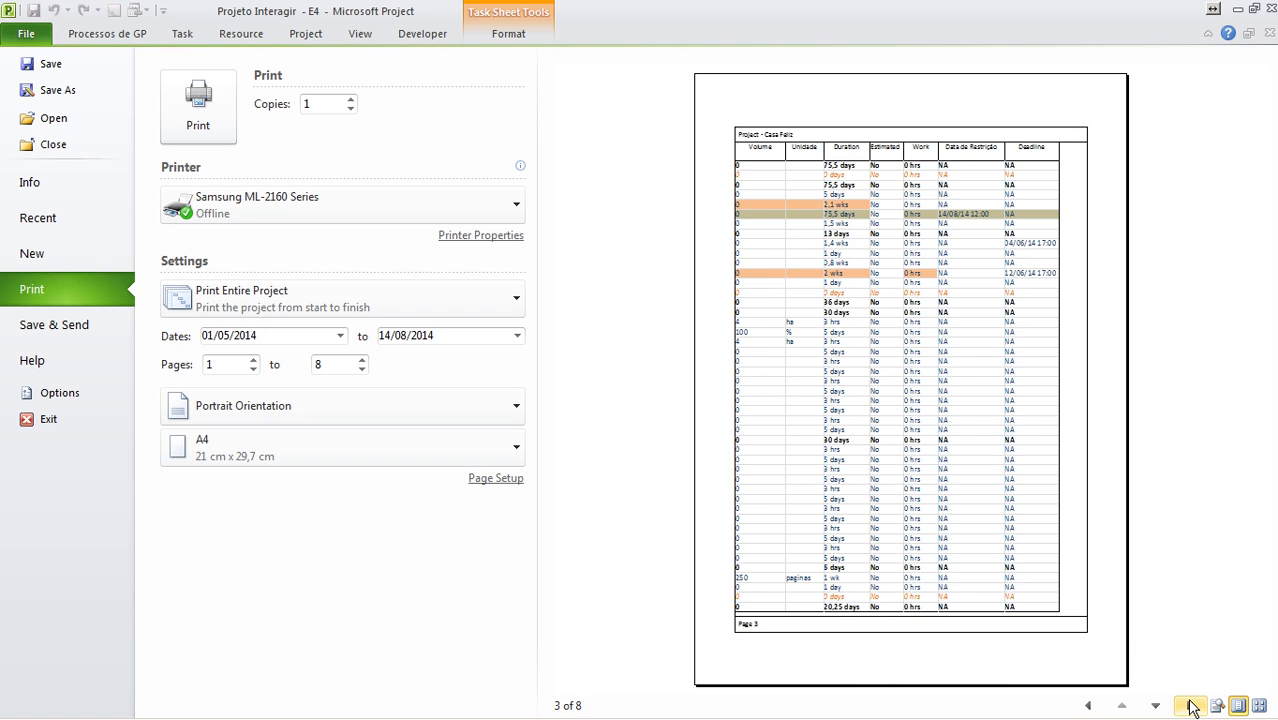
{"action": "double_click", "coordinate": [1189, 706]}
{"action": "double_click", "coordinate": [1189, 706]}
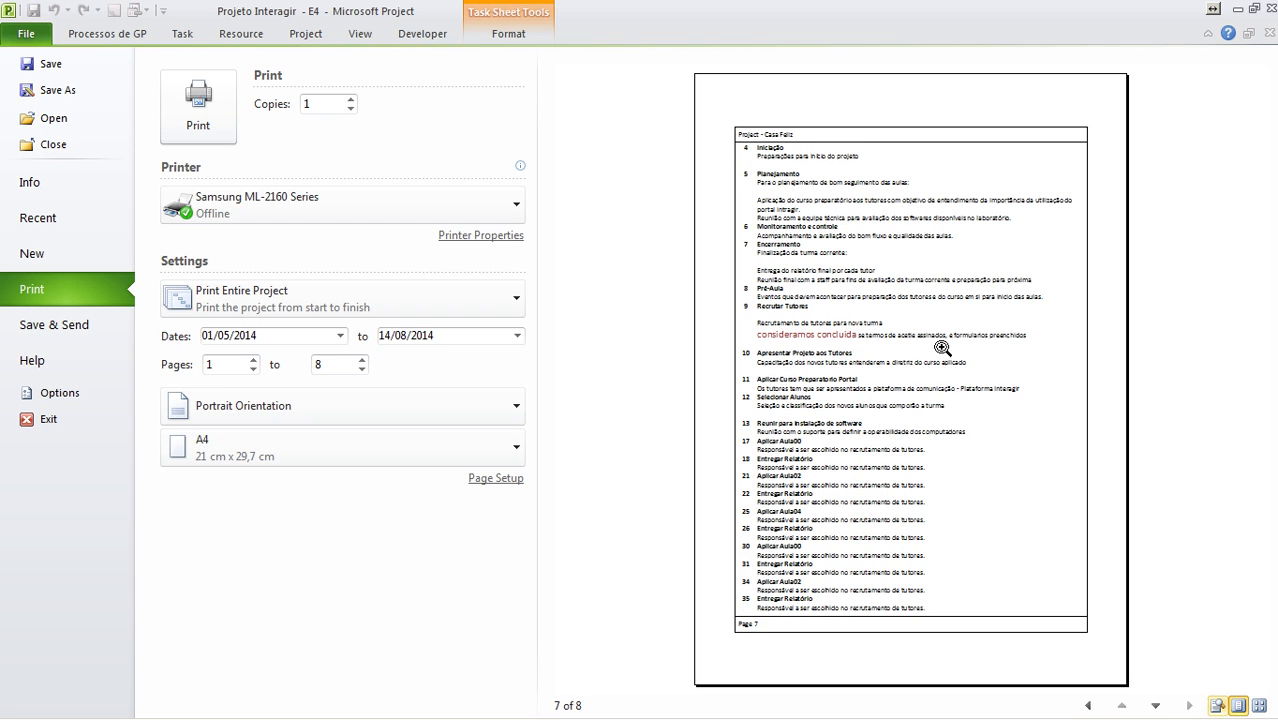
{"action": "left_click", "coordinate": [885, 390]}
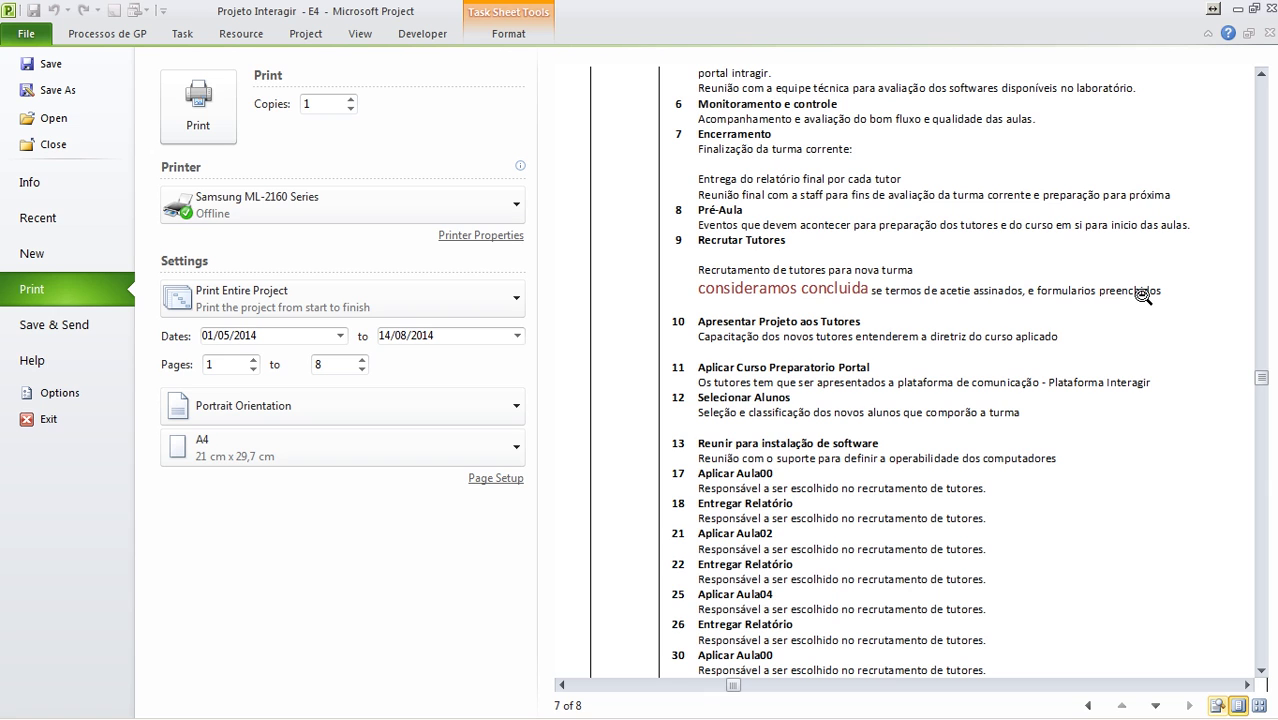
{"action": "left_click", "coordinate": [88, 38]}
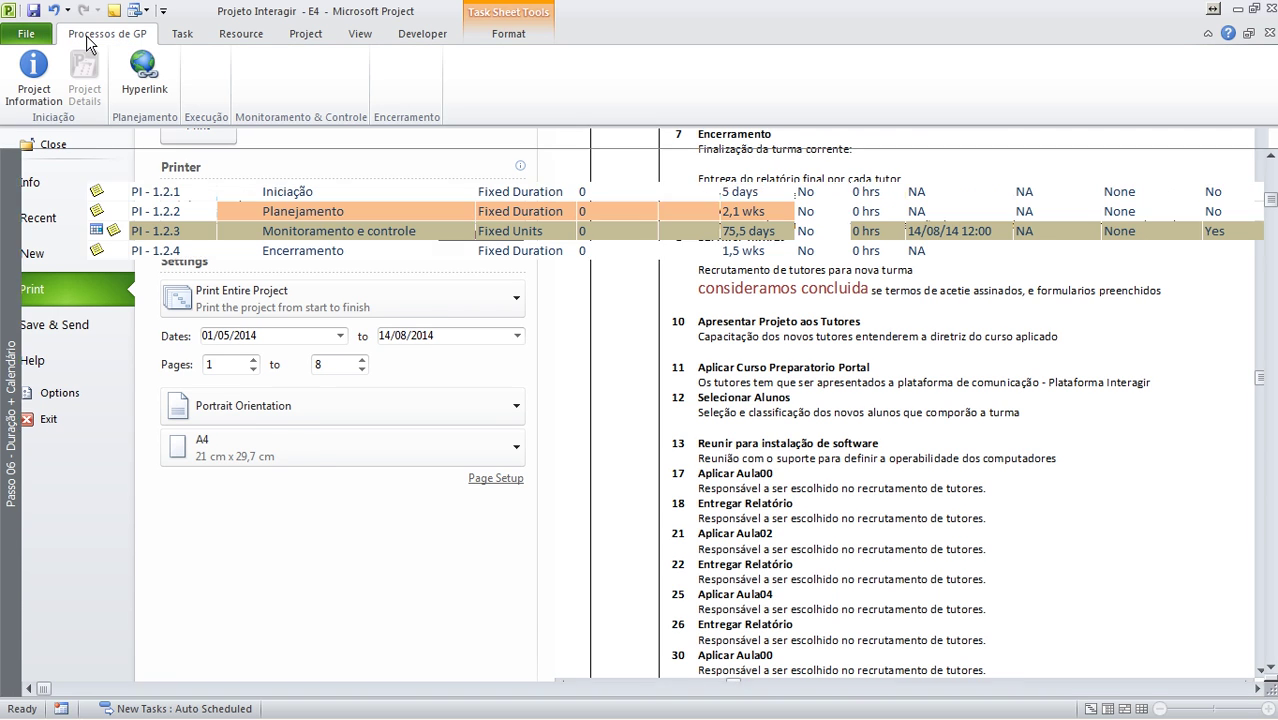
{"action": "left_click", "coordinate": [538, 406]}
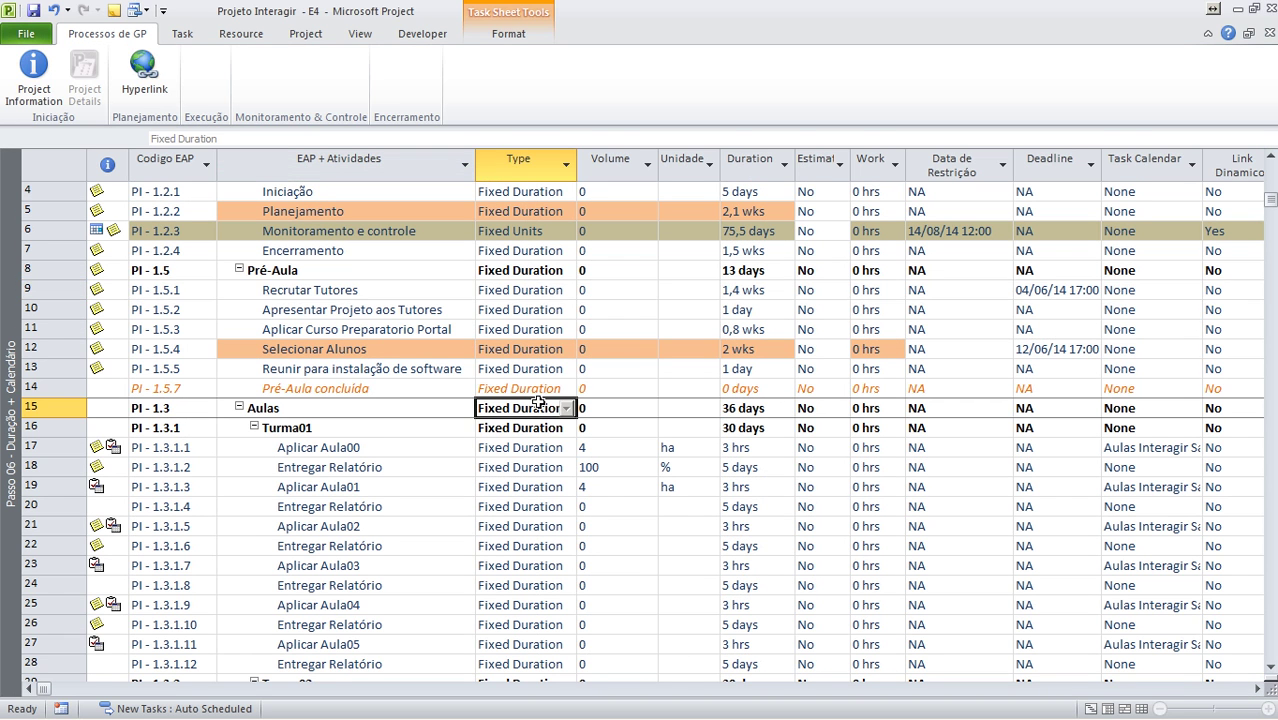
{"action": "scroll", "coordinate": [538, 400], "scroll_direction": "up", "scroll_amount": 1}
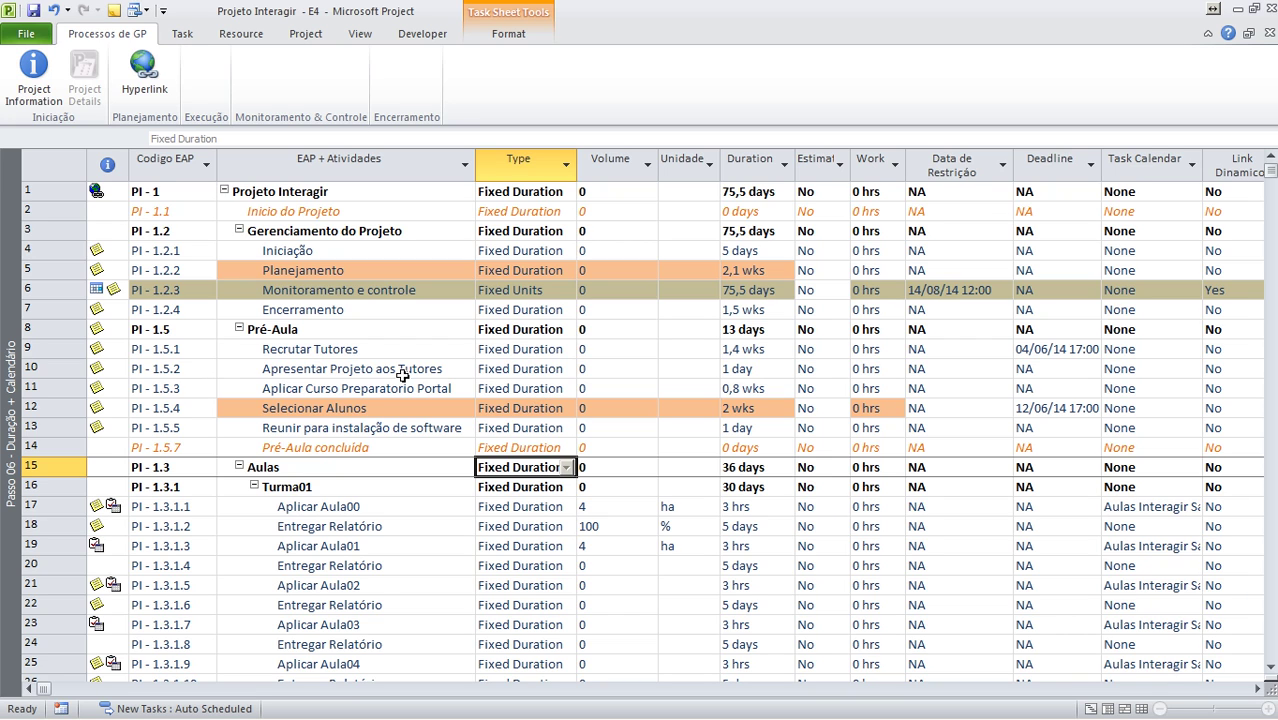
{"action": "left_click_drag", "start_coordinate": [302, 272], "coordinate": [988, 495]}
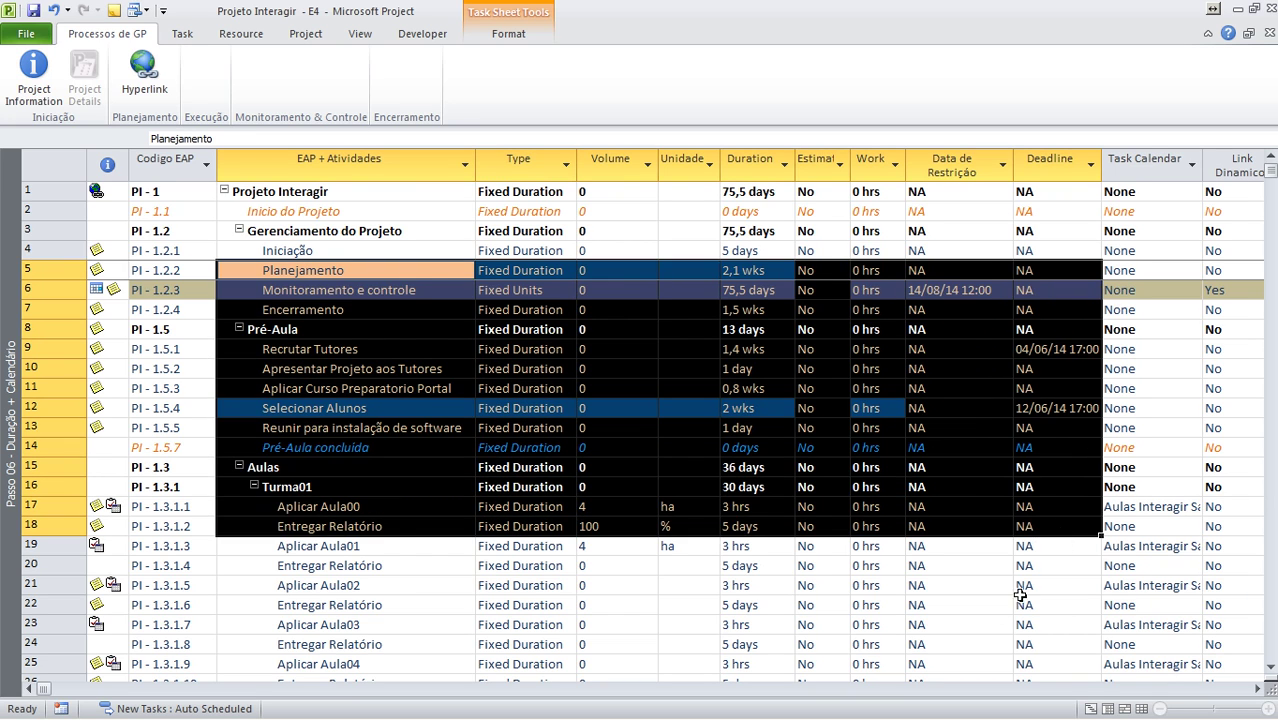
{"action": "left_click", "coordinate": [997, 620]}
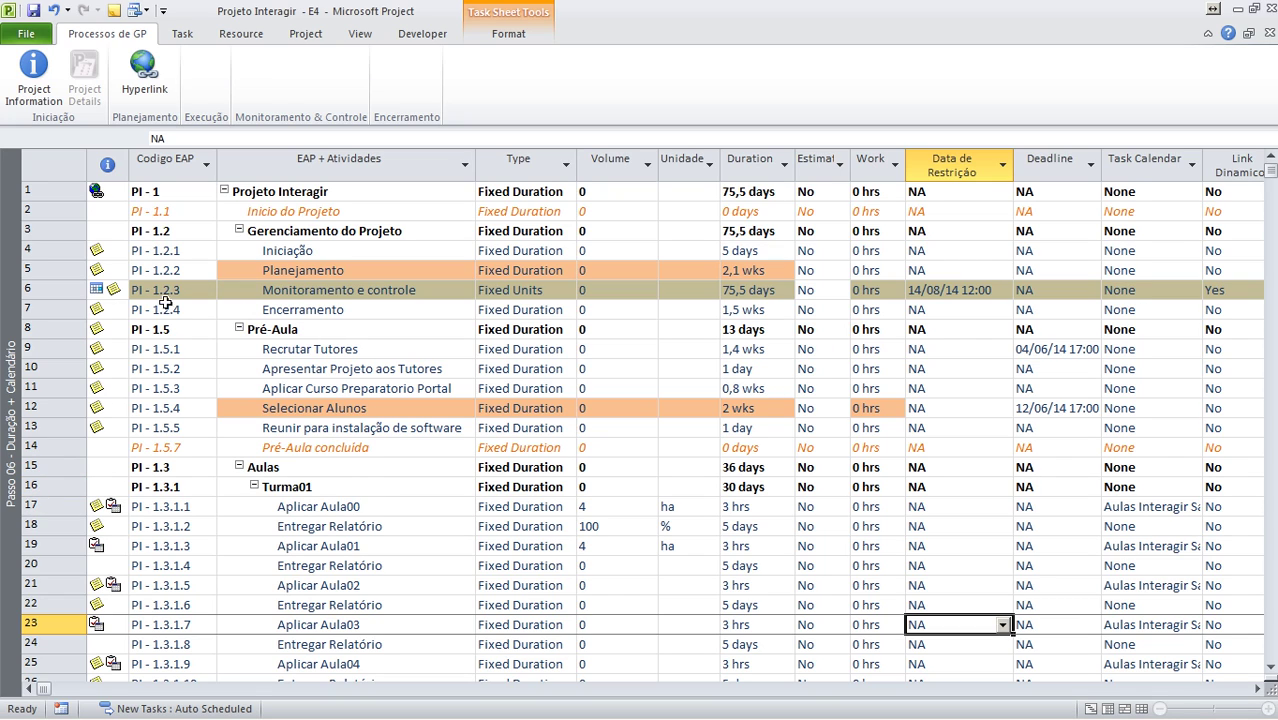
Look at the Passo 07 - Cronograma do Projeto view, and return to Passo 06 - Duração + Calendário.
{"action": "right_click", "coordinate": [8, 258]}
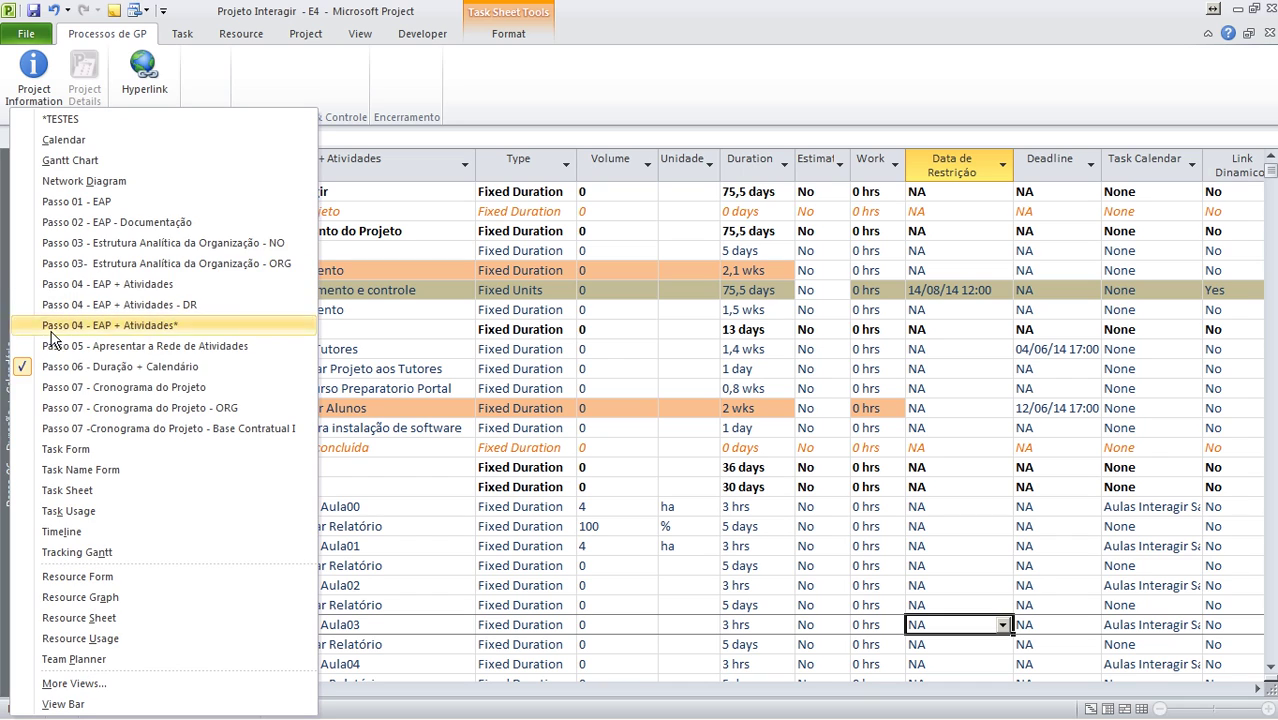
{"action": "left_click", "coordinate": [71, 392]}
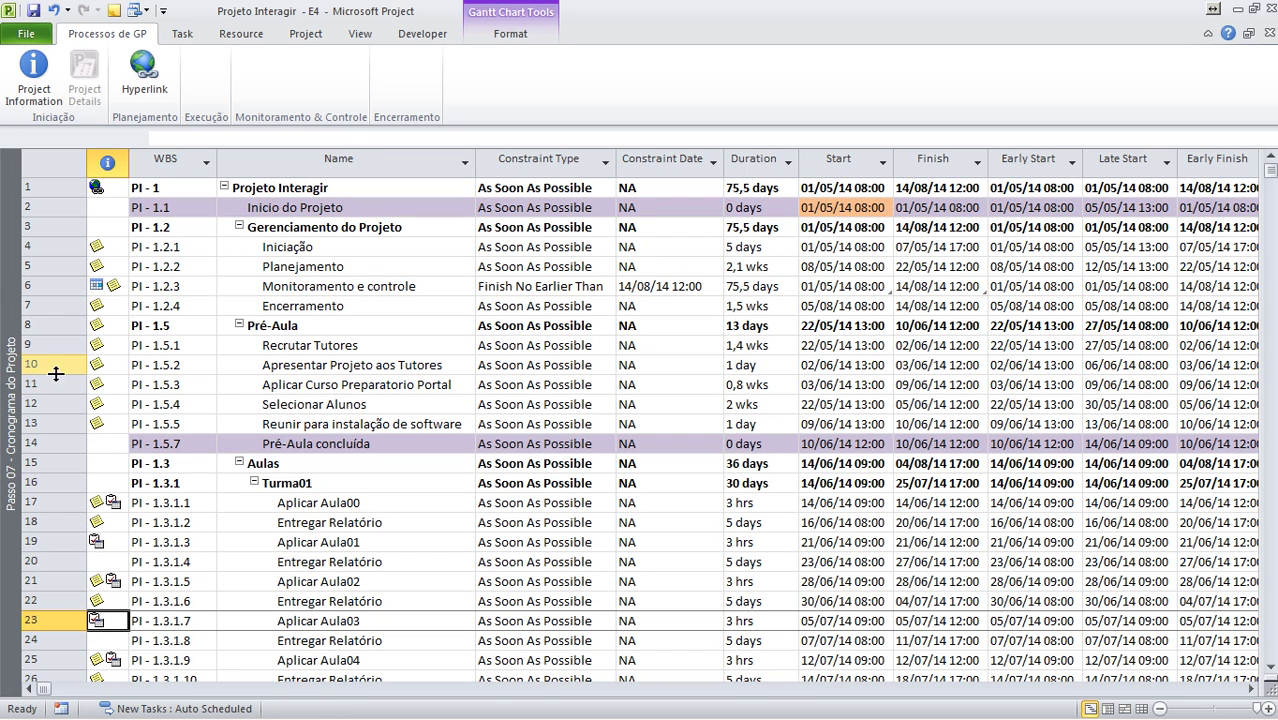
{"action": "right_click", "coordinate": [6, 298]}
{"action": "left_click", "coordinate": [62, 366]}
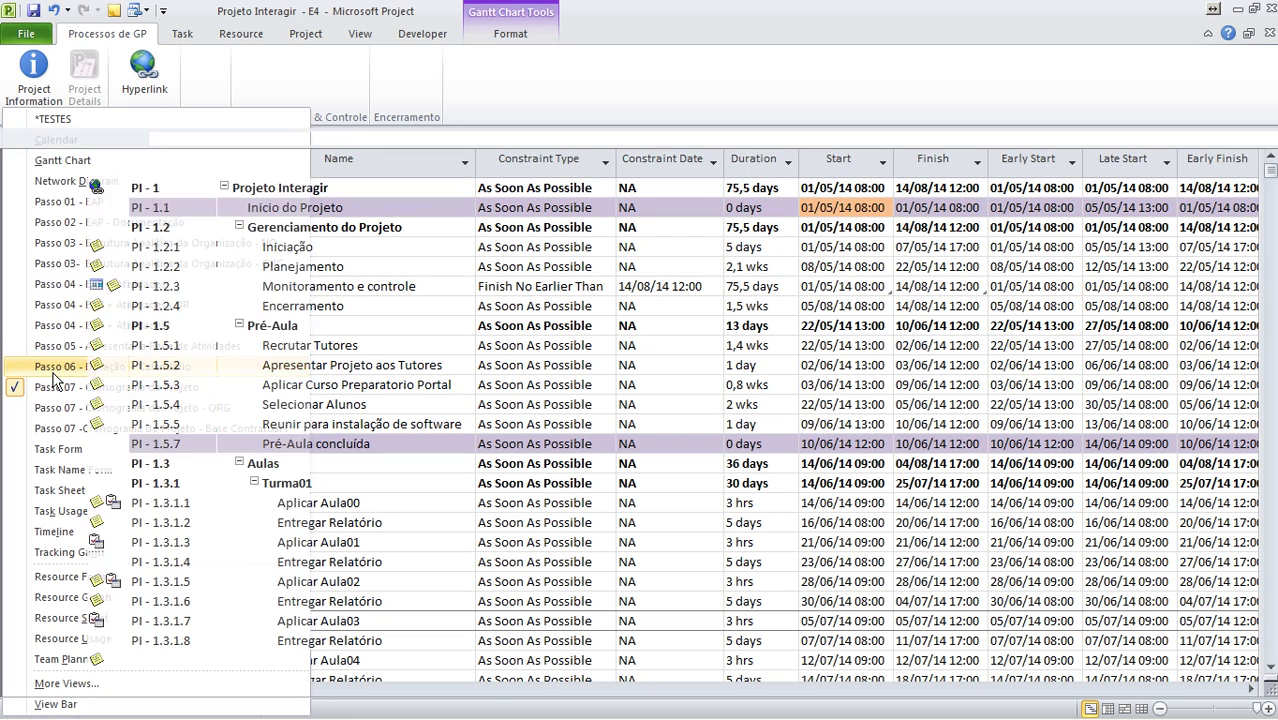
Switch to the Bloco de notas window, replace its number with 06, and return to Microsoft Project.
{"action": "key", "text": "alt+Tab"}
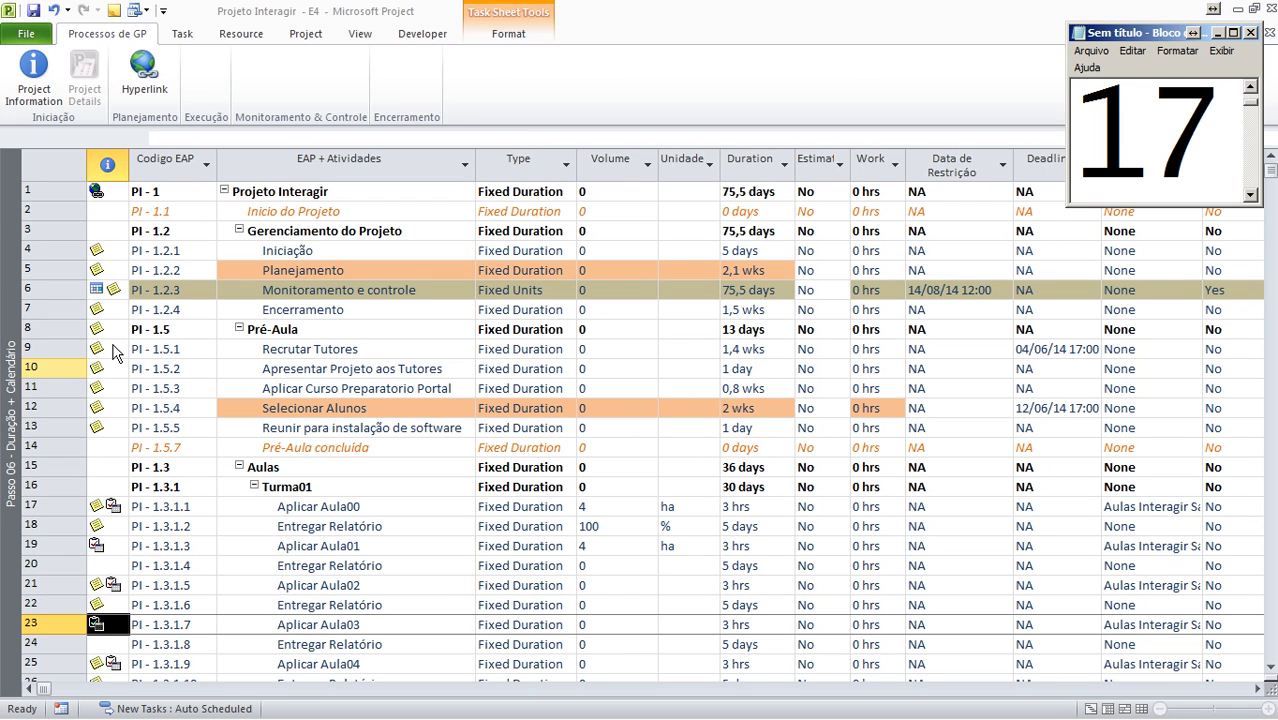
{"action": "key", "text": "BackSpace"}
{"action": "key", "text": "BackSpace"}
{"action": "type", "text": "06"}
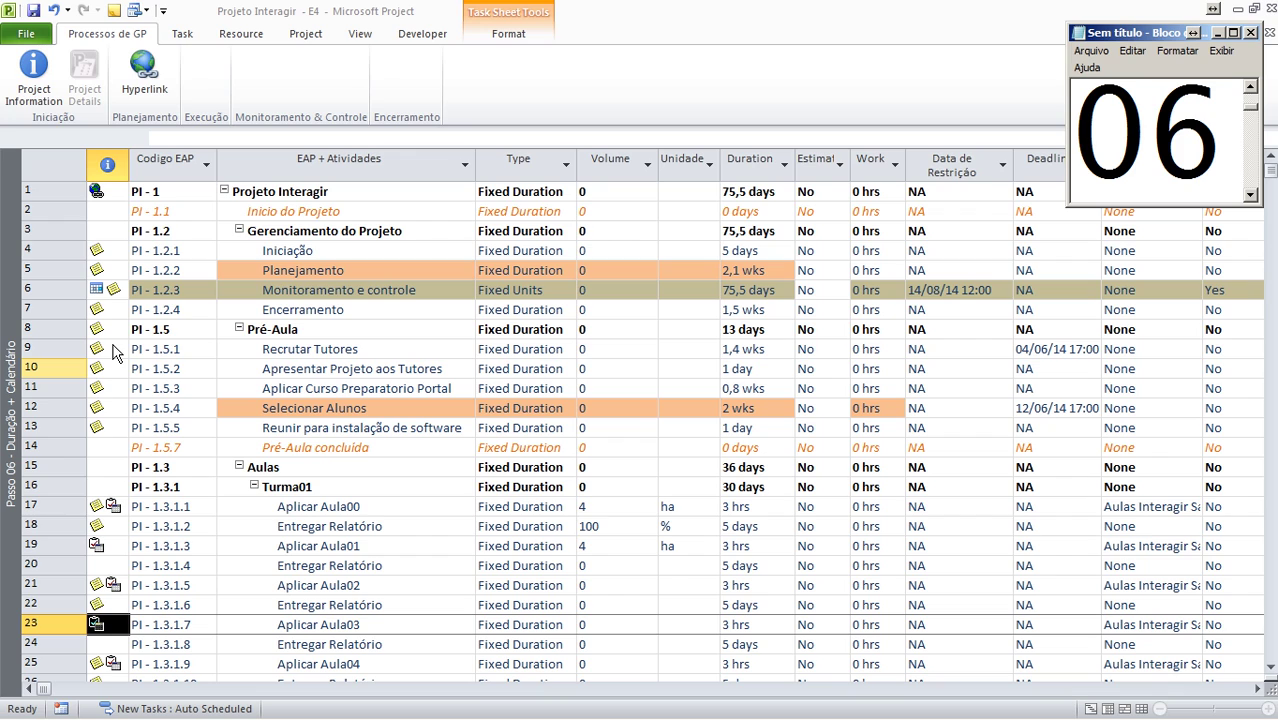
{"action": "key", "text": "alt+Tab"}
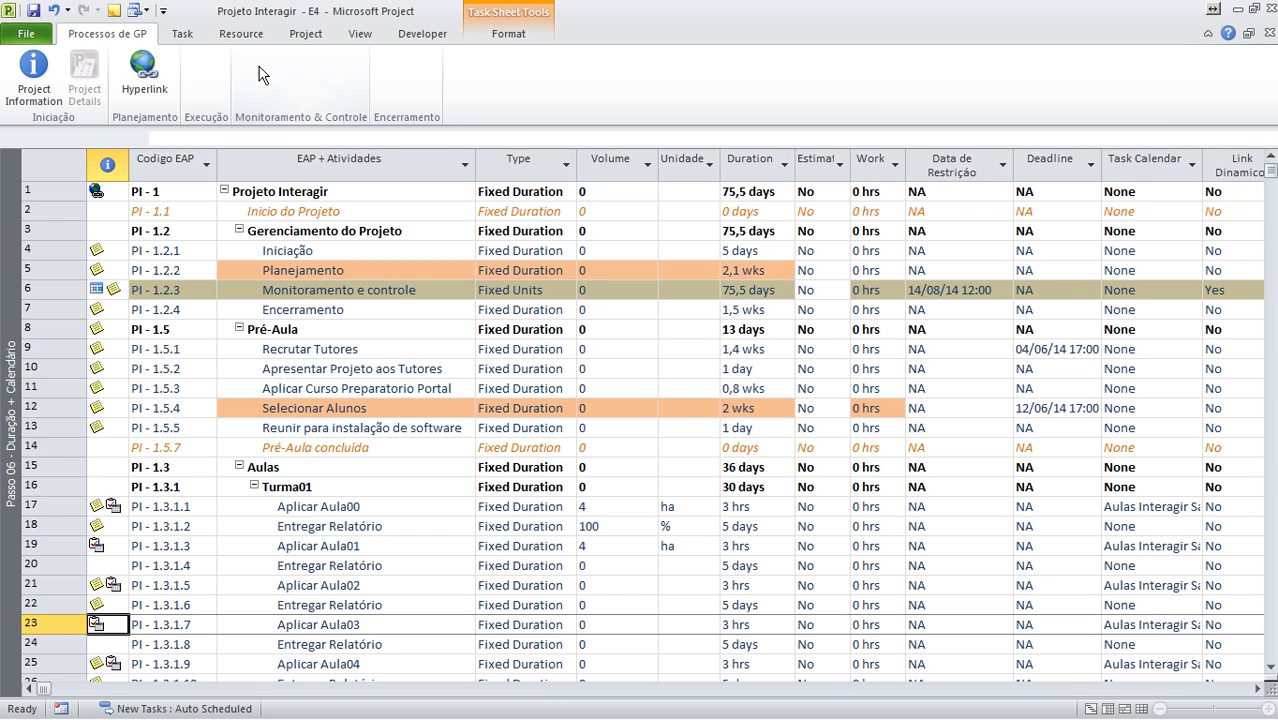
Open the Change Working Time settings and view Calendário Nacional Compensado and Calendária Nacional Compensado - 6 Dias.
{"action": "left_click", "coordinate": [306, 35]}
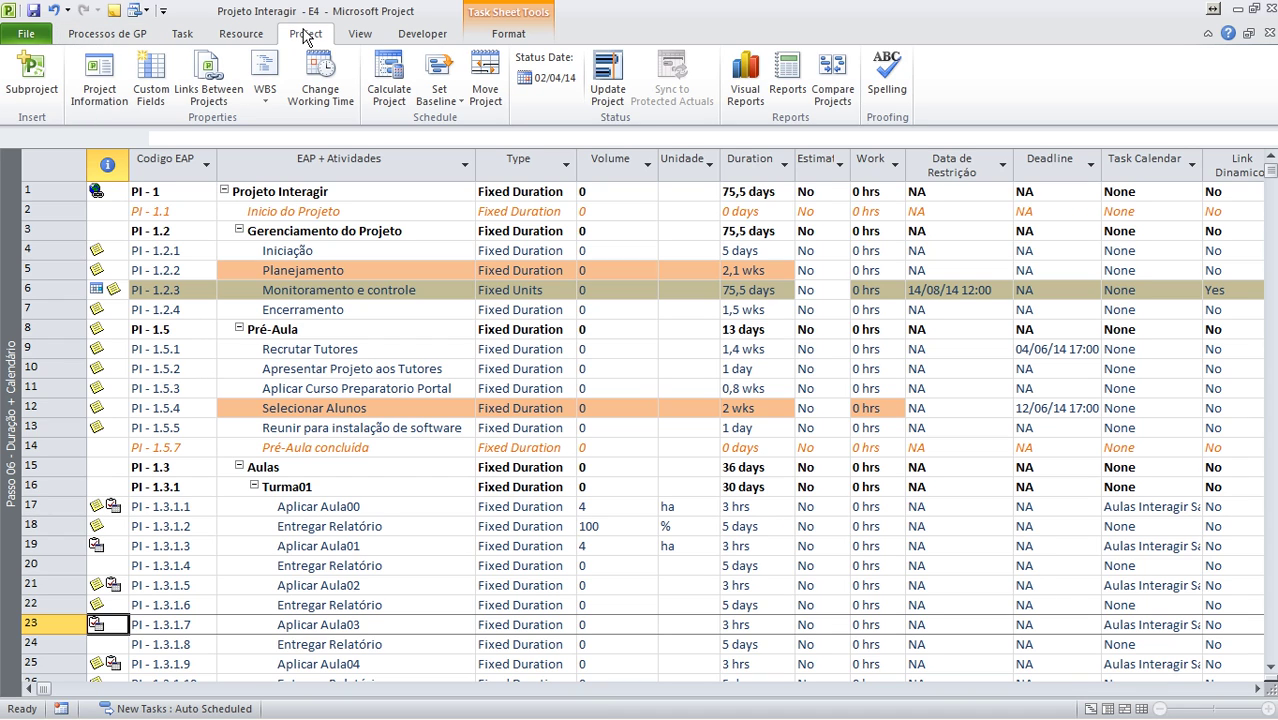
{"action": "left_click", "coordinate": [318, 84]}
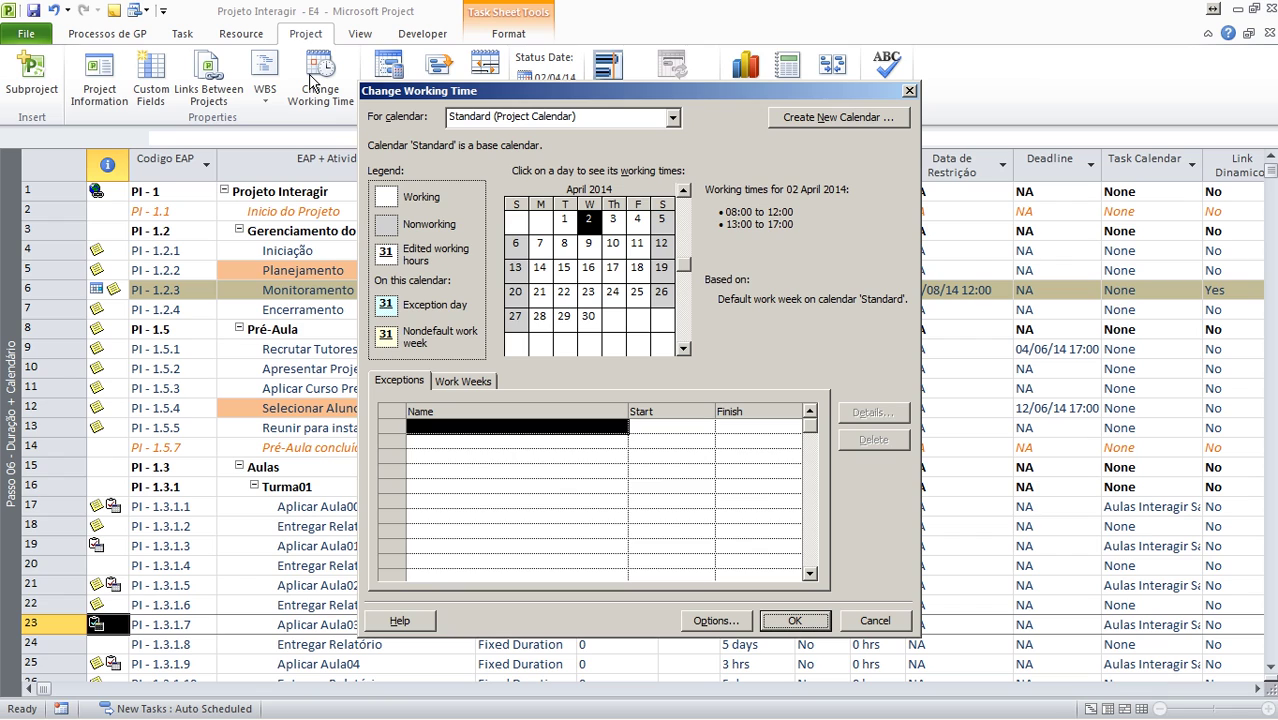
{"action": "left_click", "coordinate": [637, 119]}
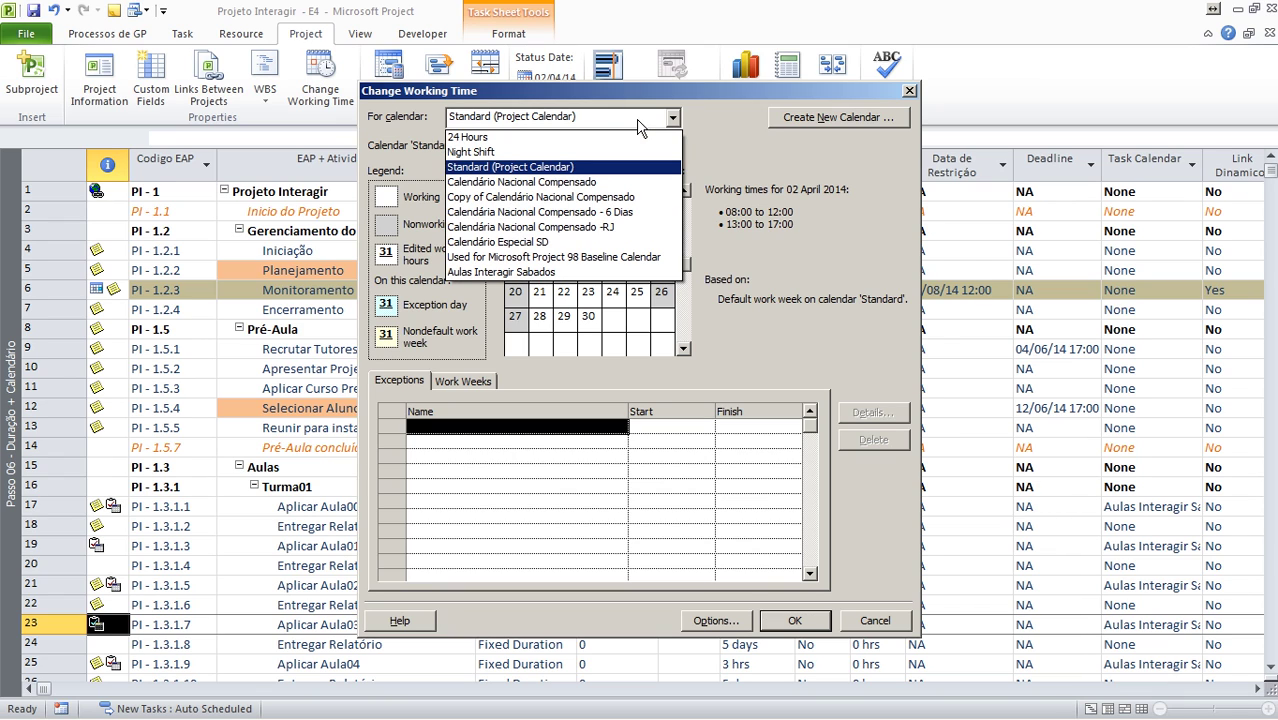
{"action": "left_click", "coordinate": [632, 183]}
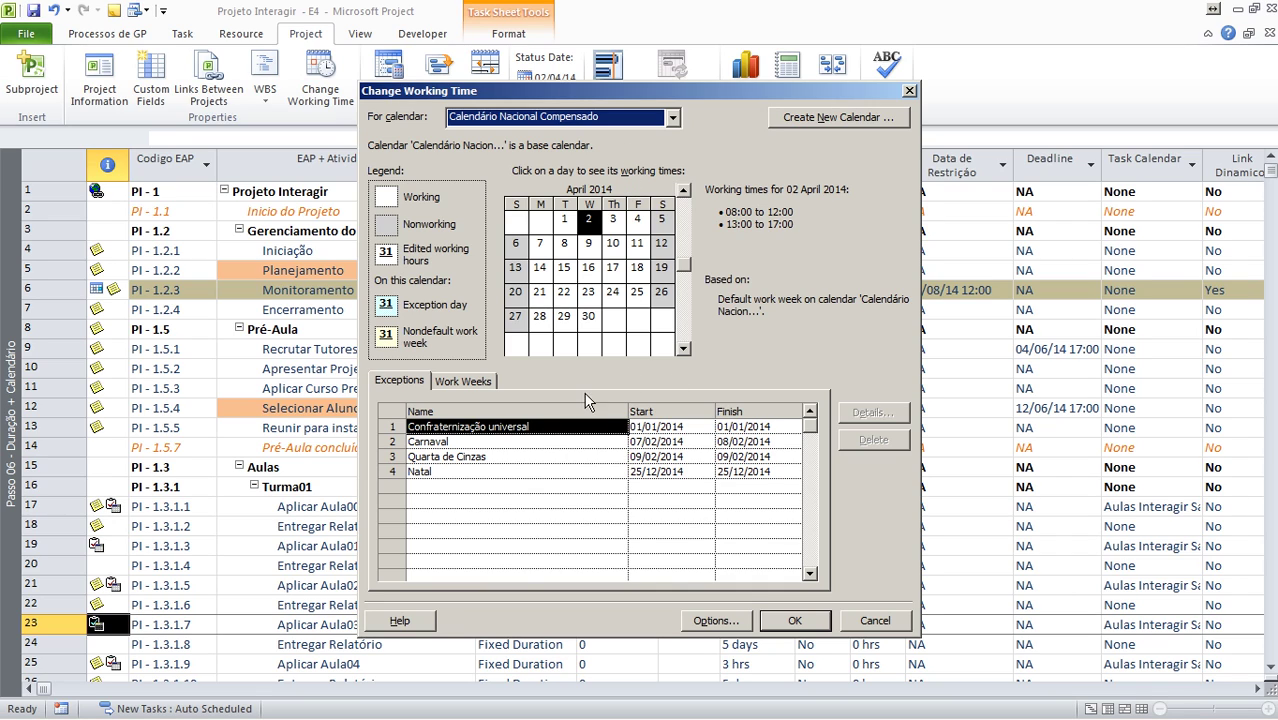
{"action": "left_click", "coordinate": [636, 116]}
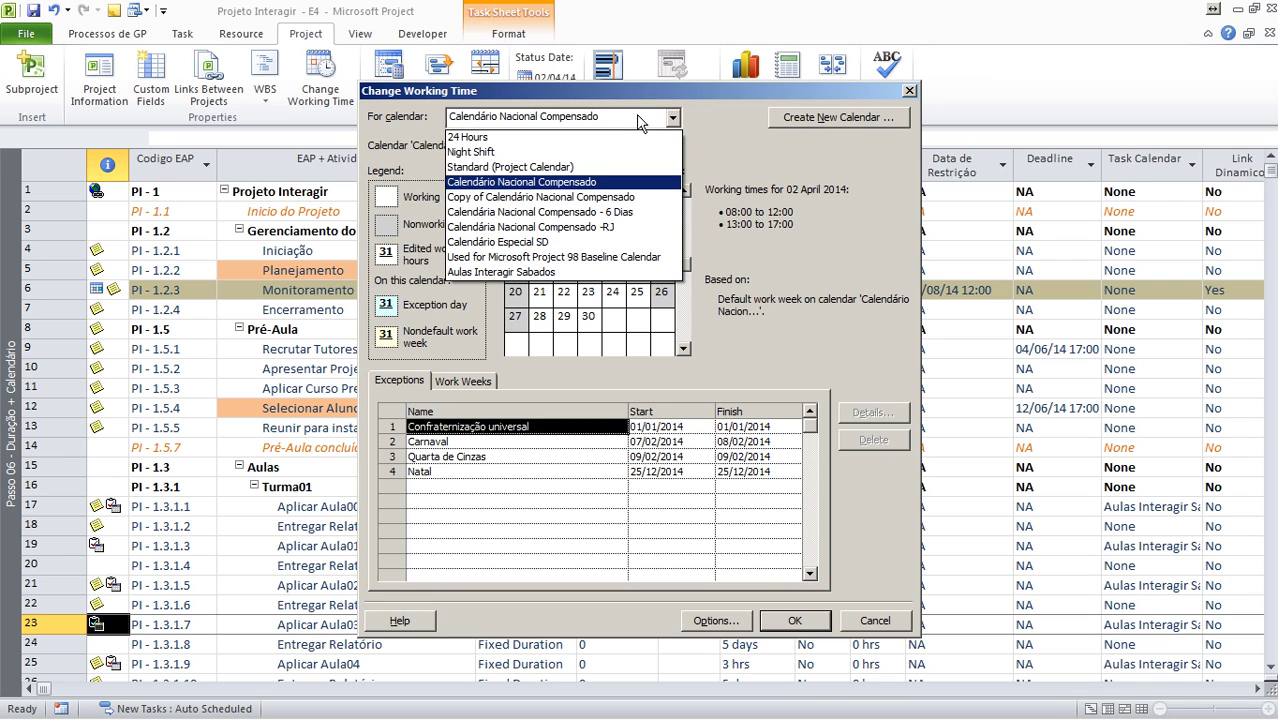
{"action": "left_click", "coordinate": [626, 213]}
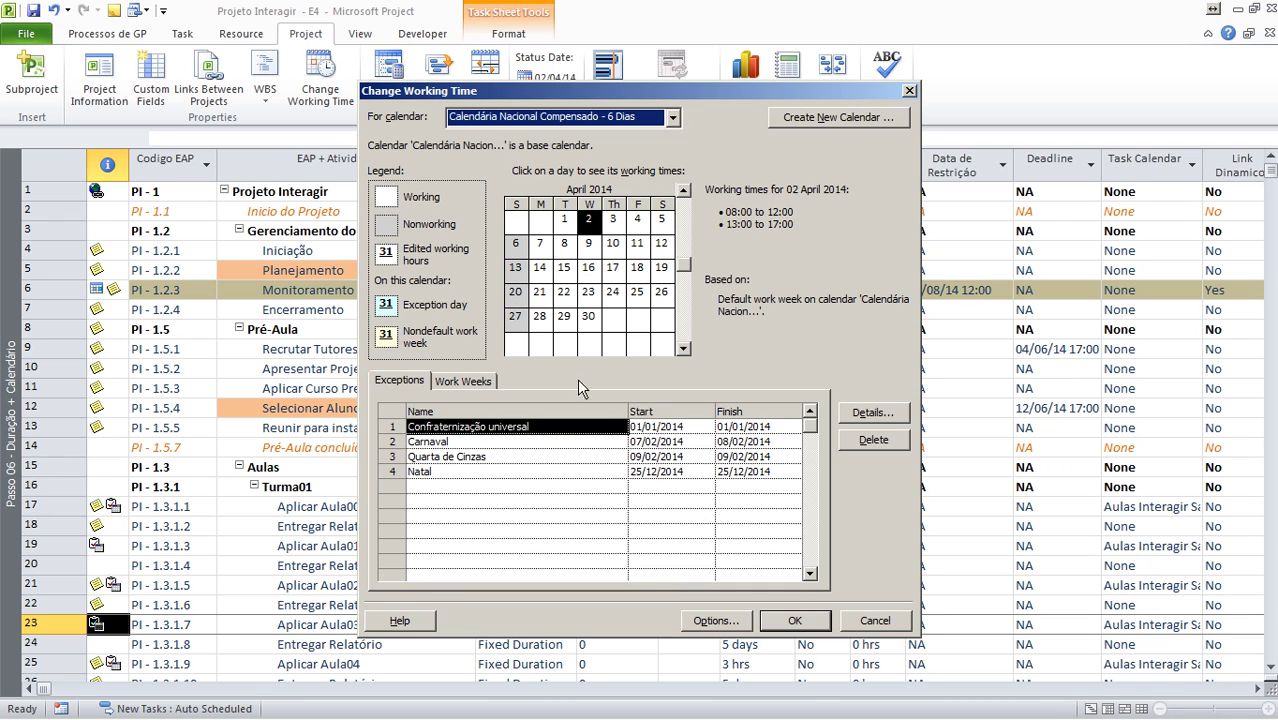
Examine the Carnaval and Quarta de Cinzas exceptions against the regular working days of February 2014 in the 6 Dias calendar.
{"action": "left_click", "coordinate": [512, 442]}
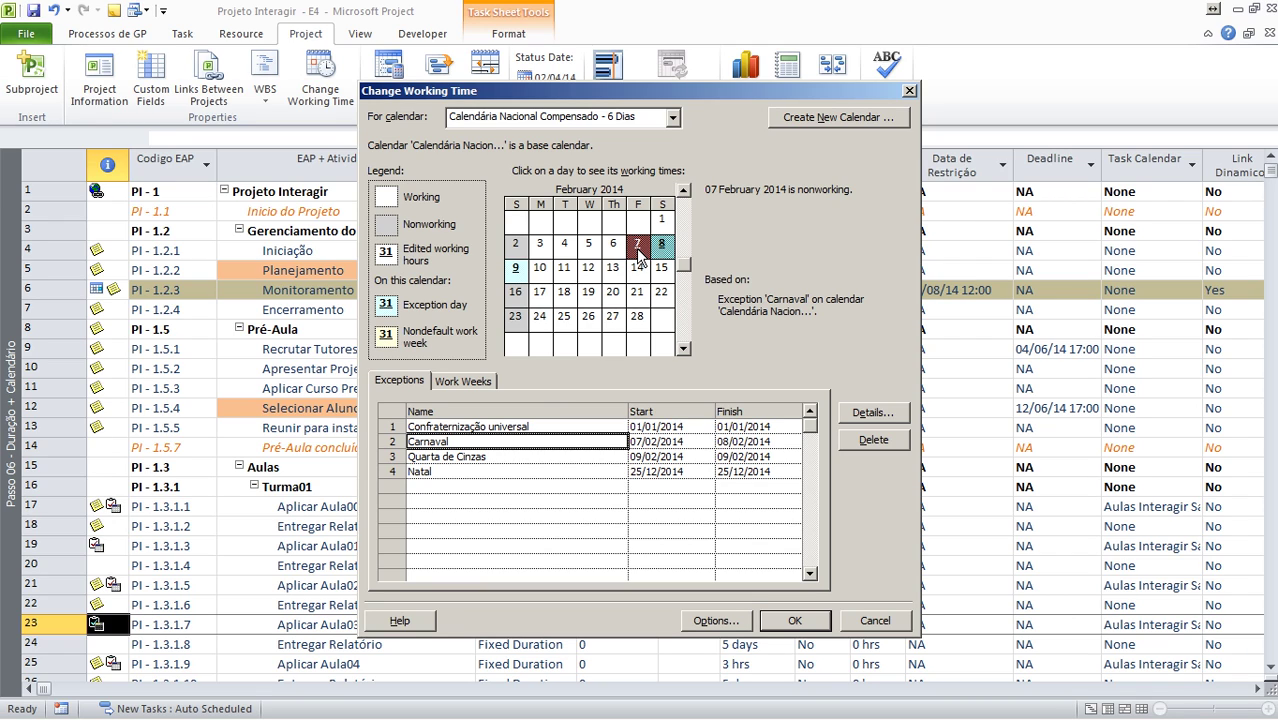
{"action": "left_click", "coordinate": [517, 270]}
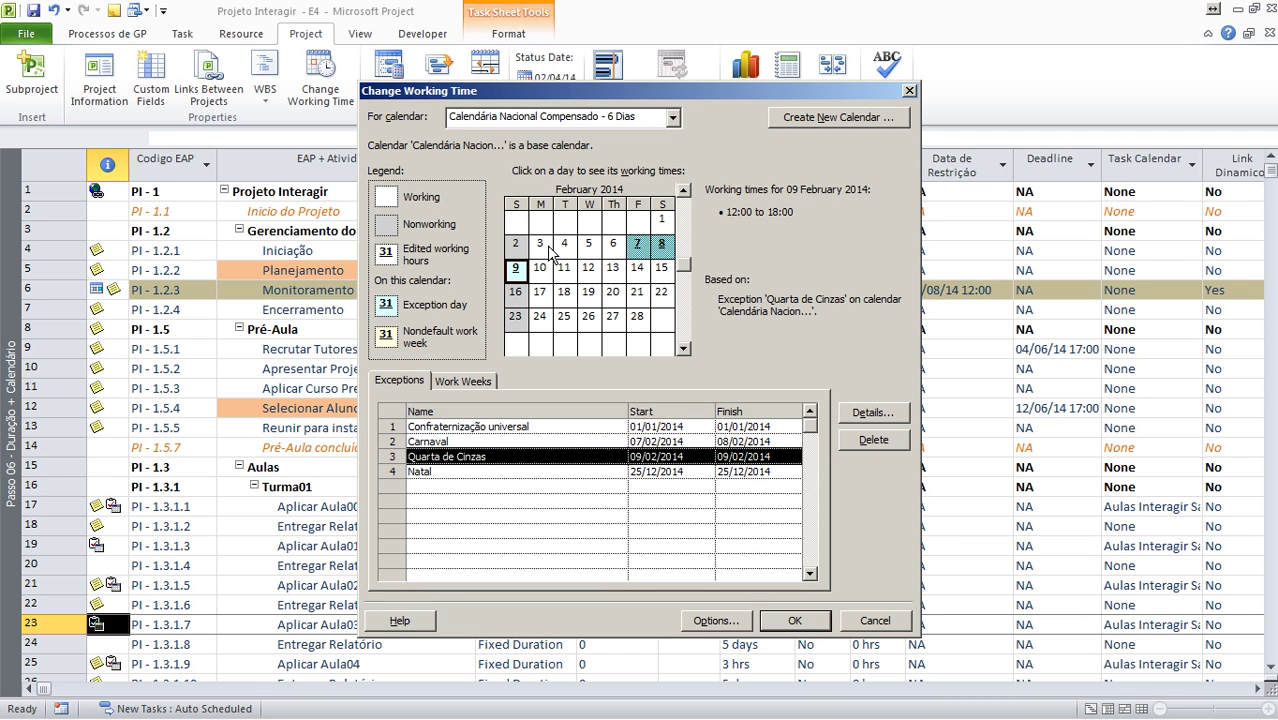
{"action": "left_click", "coordinate": [546, 250]}
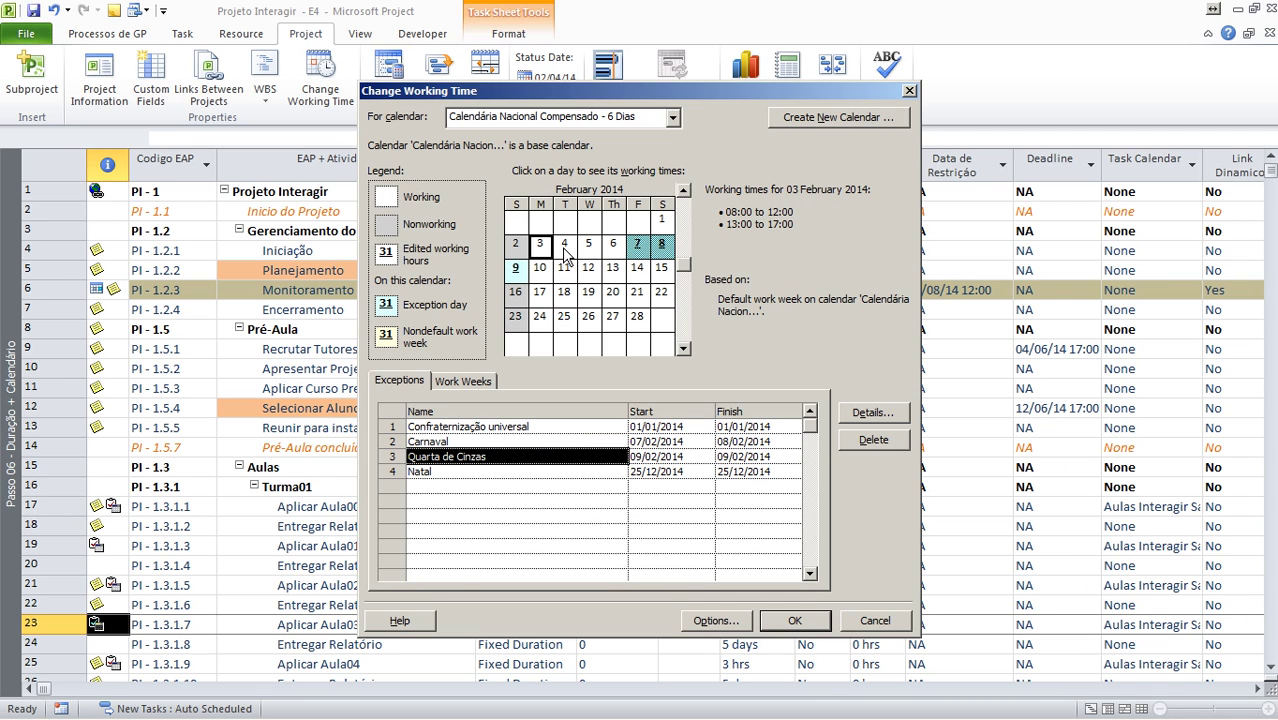
{"action": "left_click", "coordinate": [564, 253]}
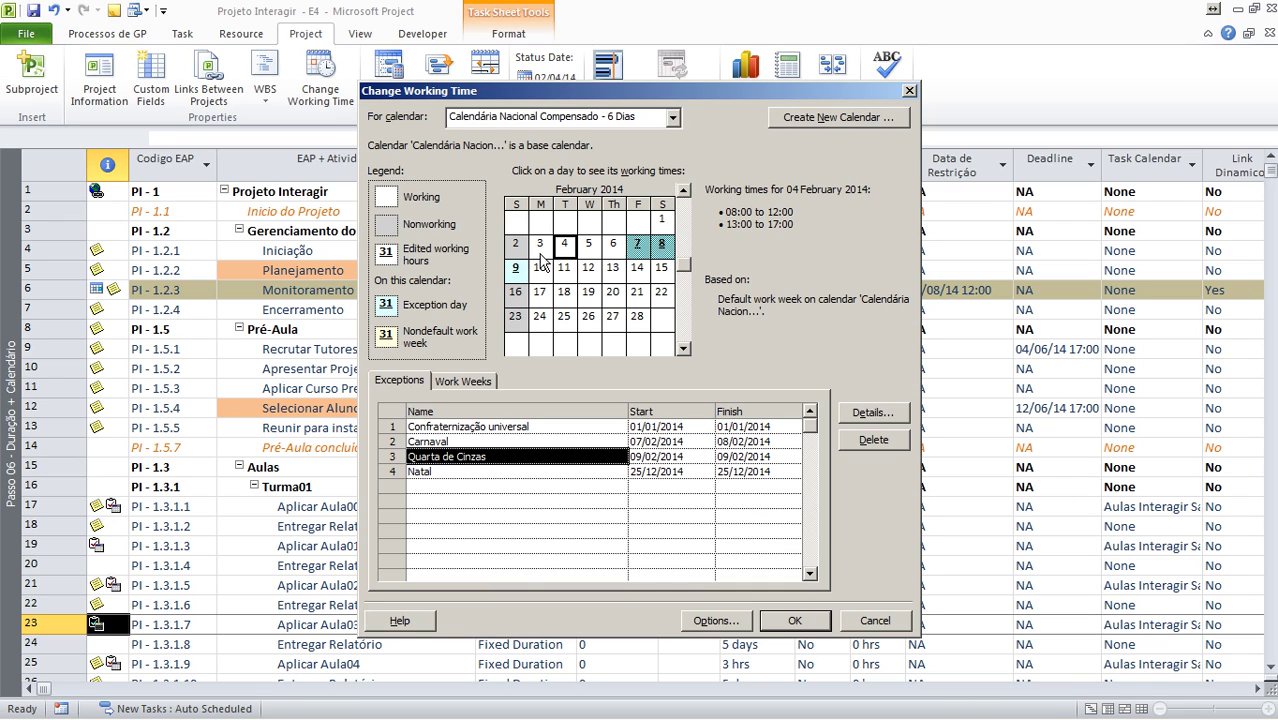
{"action": "left_click", "coordinate": [591, 258]}
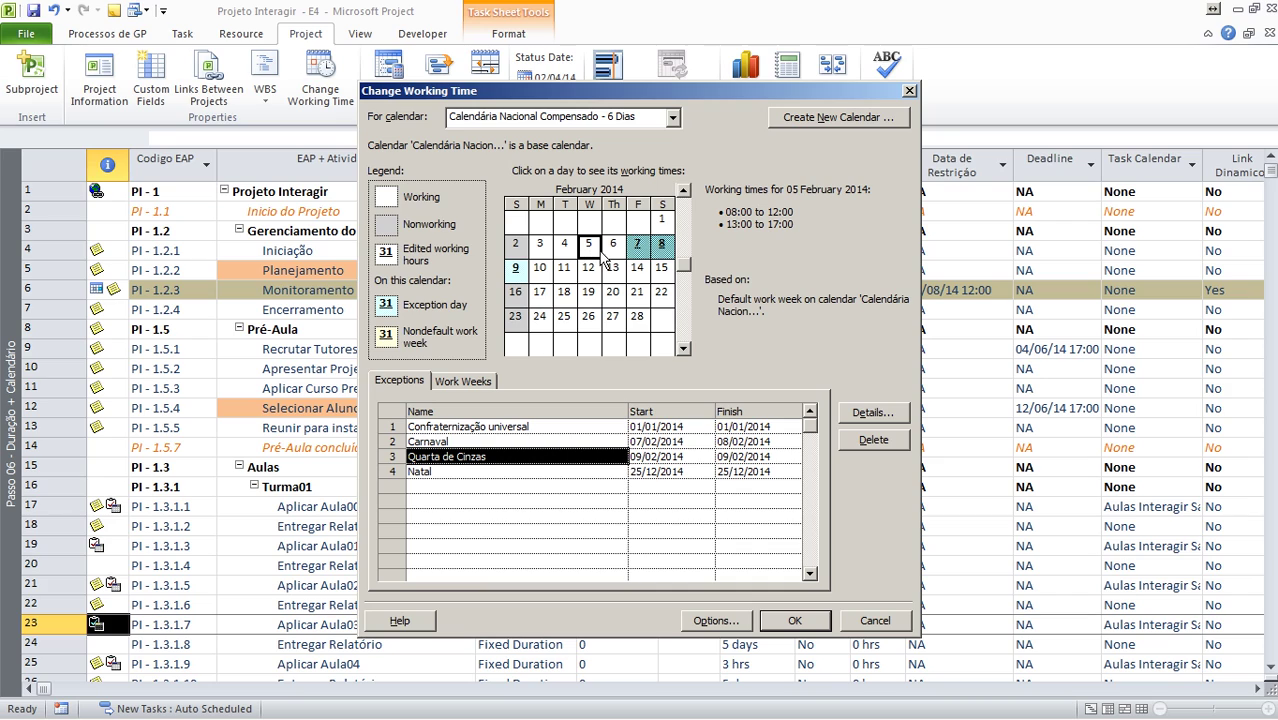
{"action": "left_click", "coordinate": [618, 253]}
{"action": "left_click", "coordinate": [459, 441]}
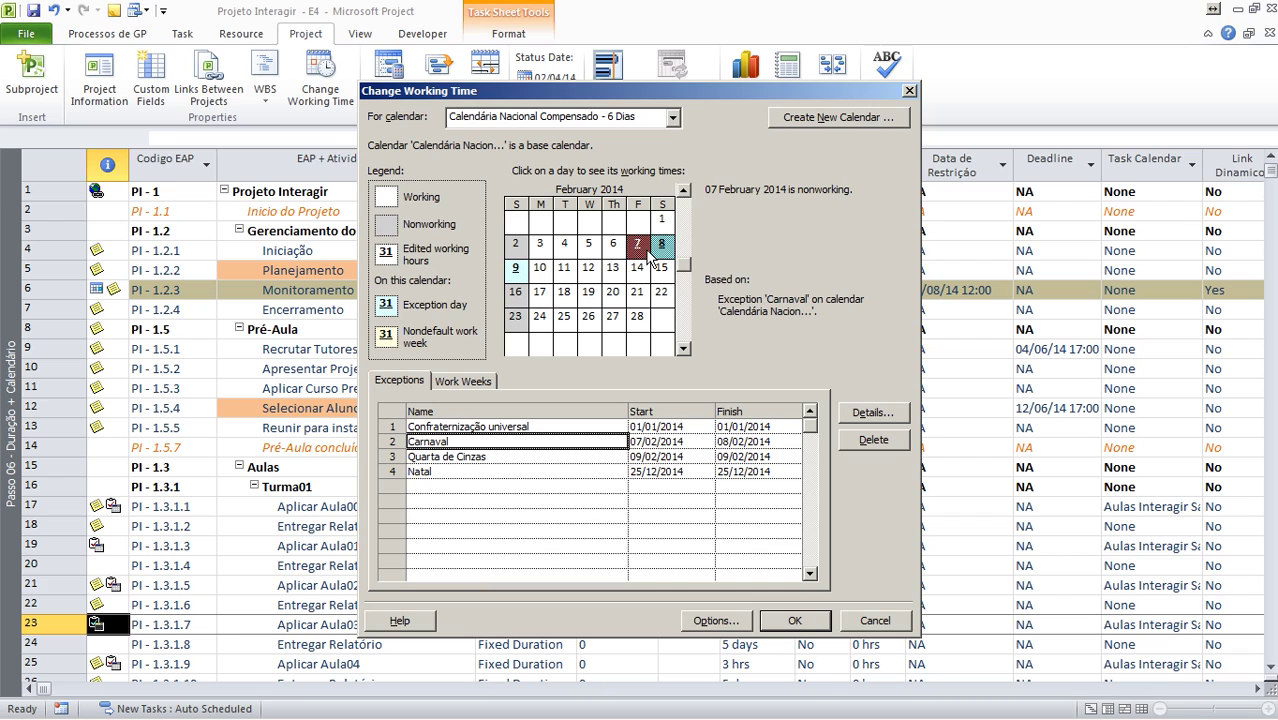
{"action": "left_click", "coordinate": [565, 270]}
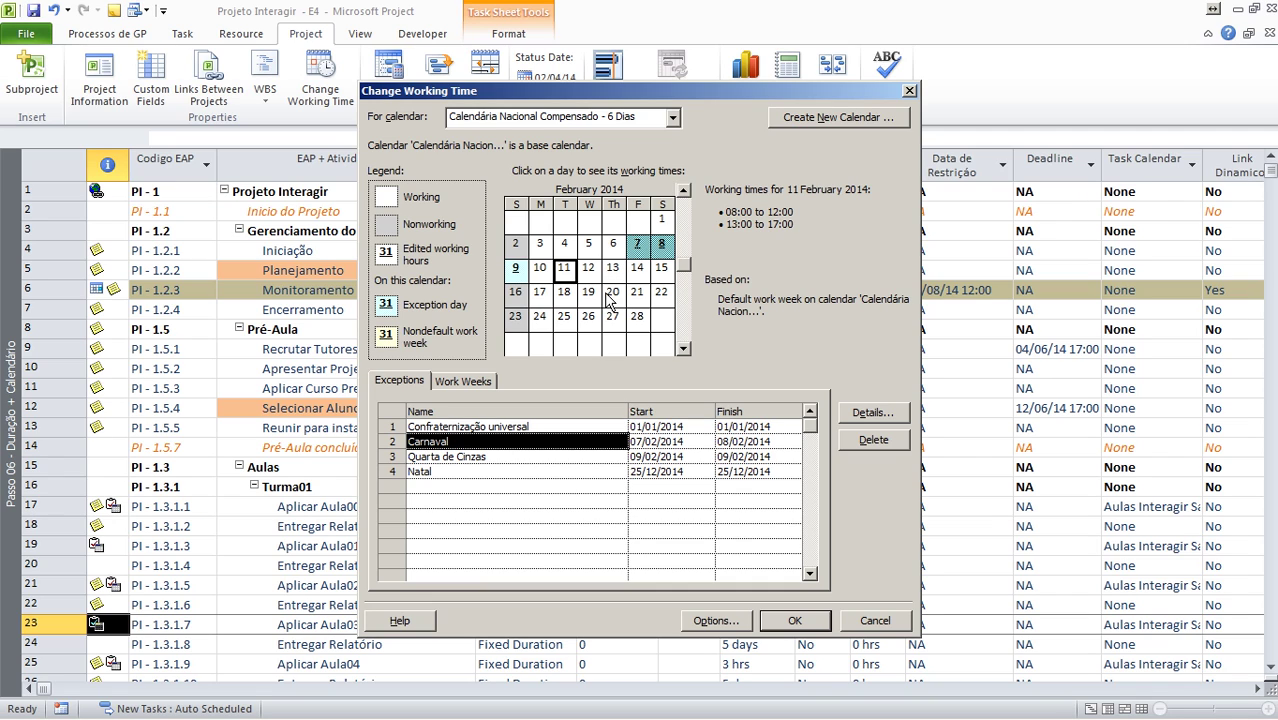
Check the dates and working times of the Quarta de Cinzas, Natal and Confraternização universal exceptions.
{"action": "left_click", "coordinate": [760, 456]}
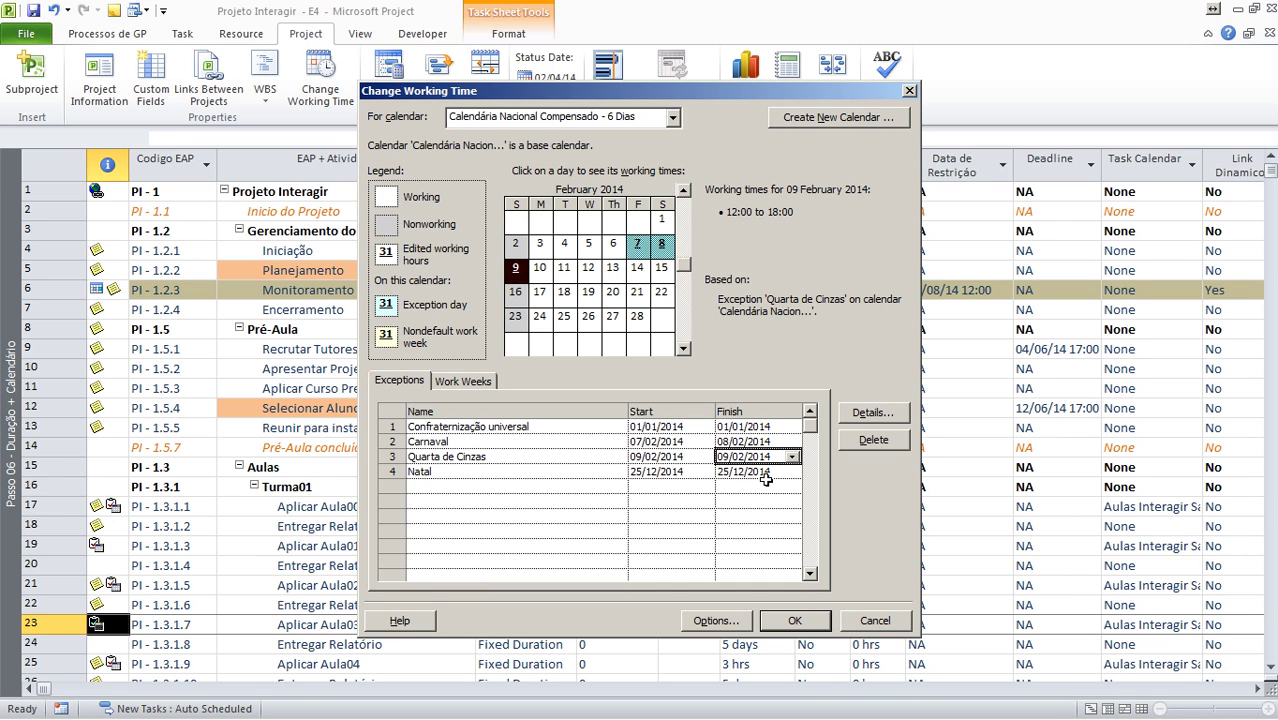
{"action": "left_click", "coordinate": [497, 456]}
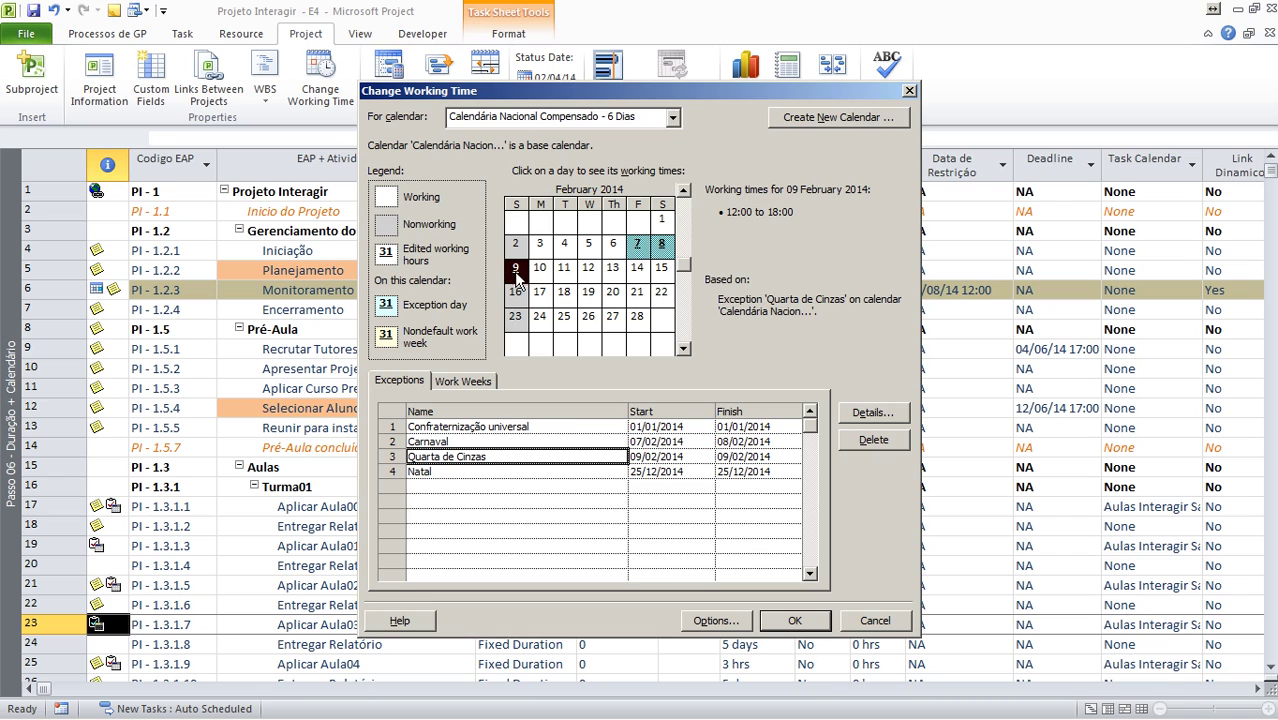
{"action": "left_click", "coordinate": [592, 471]}
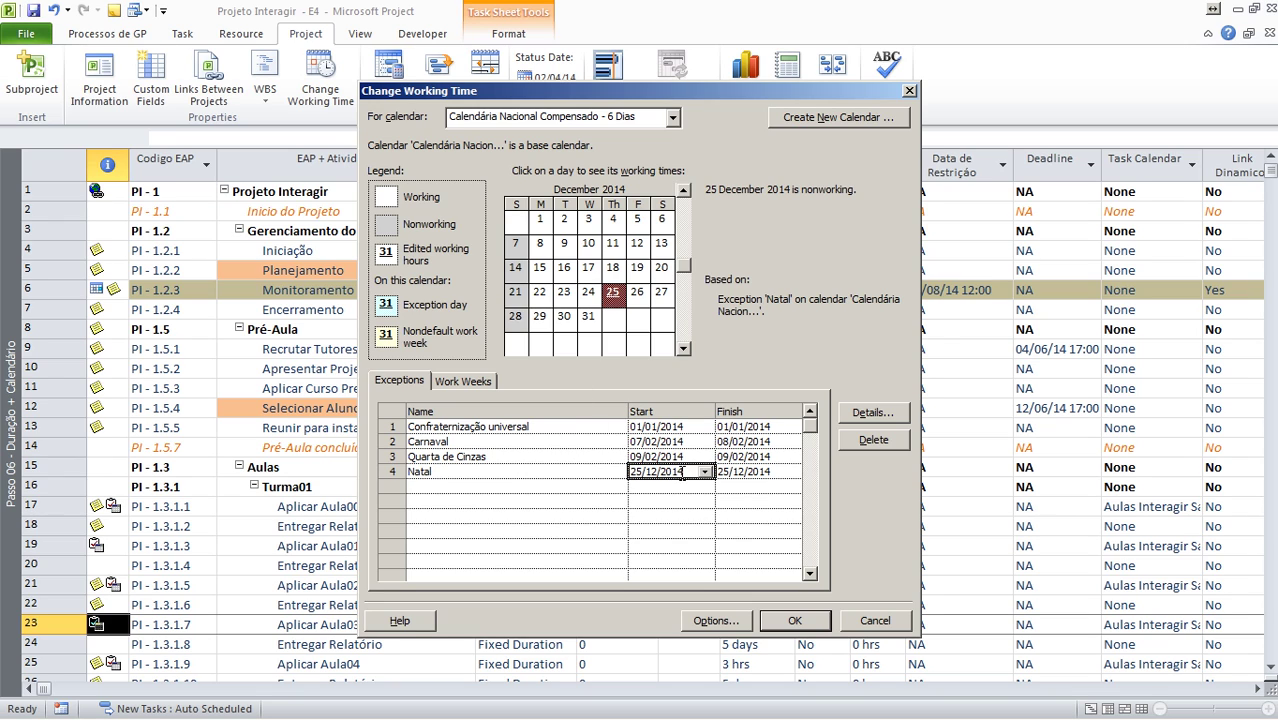
{"action": "left_click", "coordinate": [535, 460]}
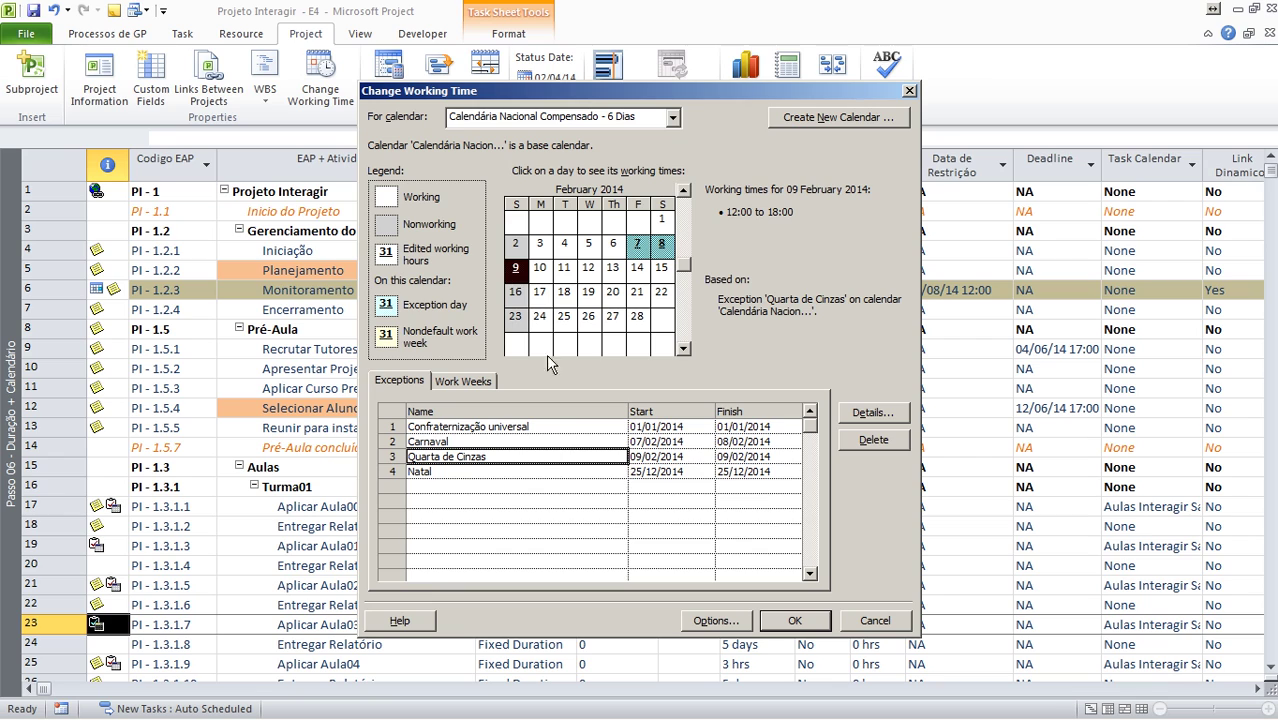
{"action": "left_click", "coordinate": [560, 425]}
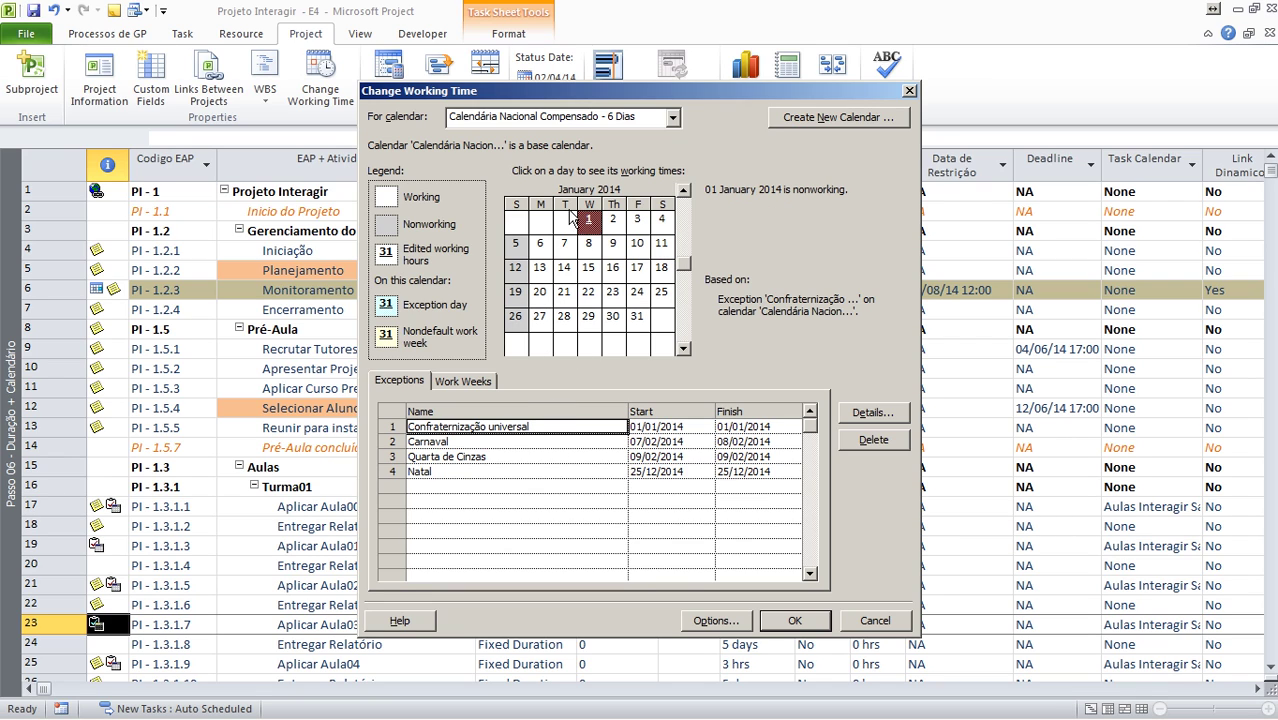
View Calendário Especial SD and check its working times on 1, 4 and 5 January 2014.
{"action": "left_click", "coordinate": [587, 118]}
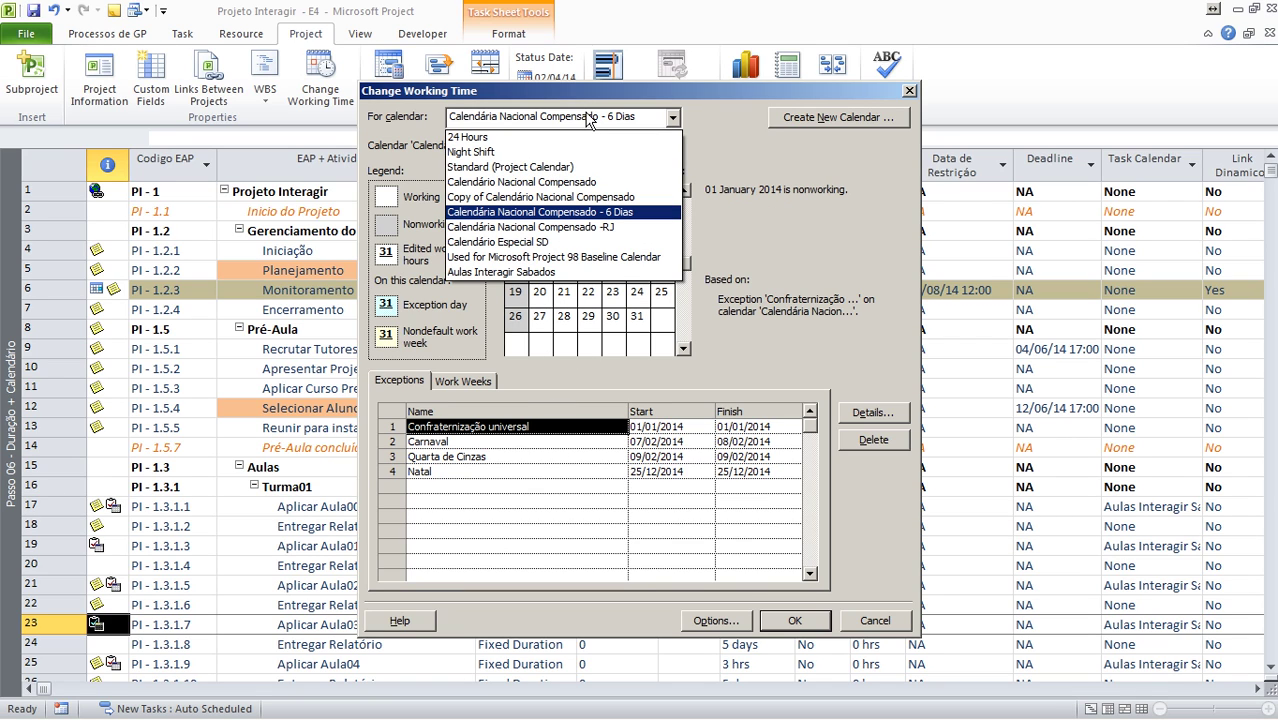
{"action": "left_click", "coordinate": [549, 243]}
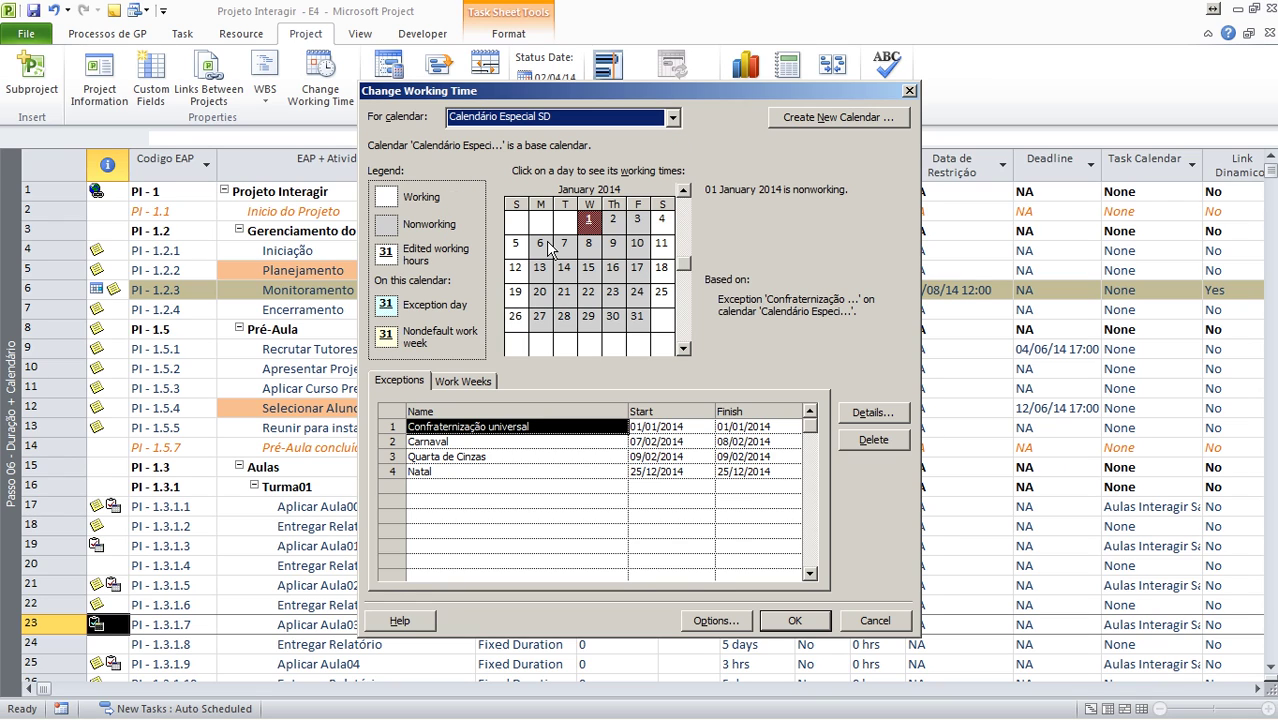
{"action": "left_click", "coordinate": [663, 223]}
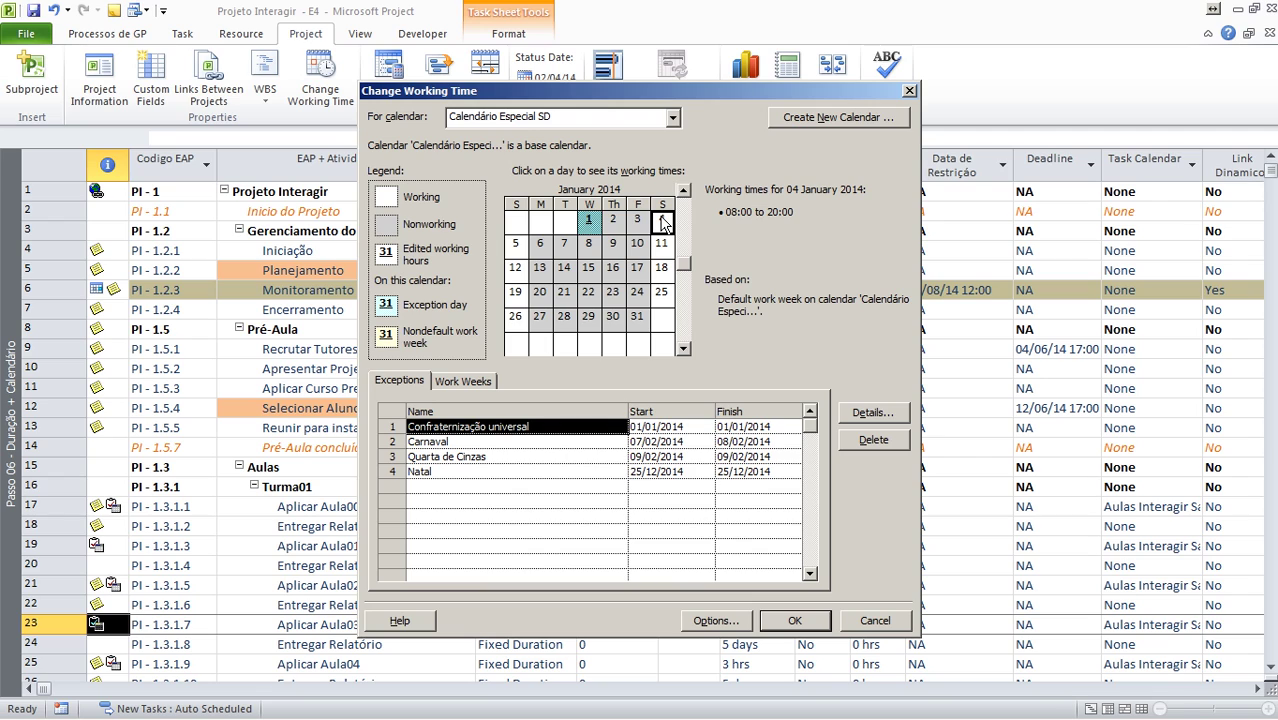
{"action": "left_click", "coordinate": [517, 245]}
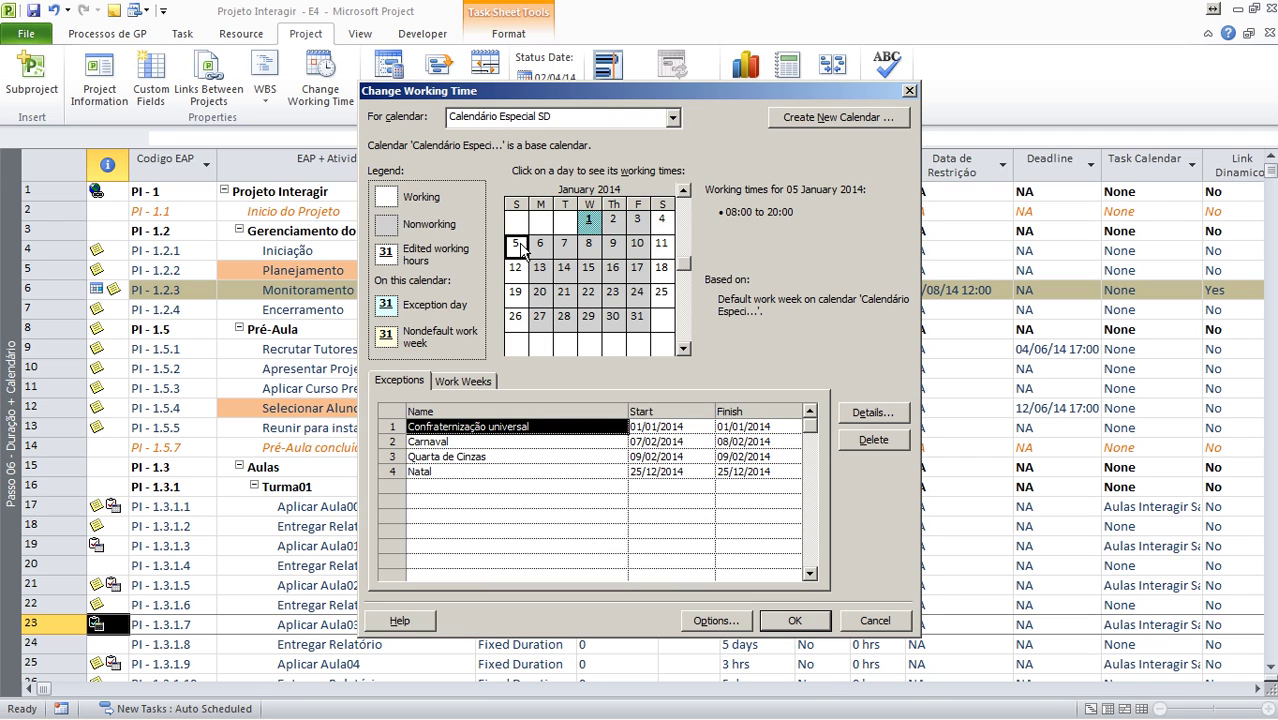
{"action": "left_click", "coordinate": [590, 220]}
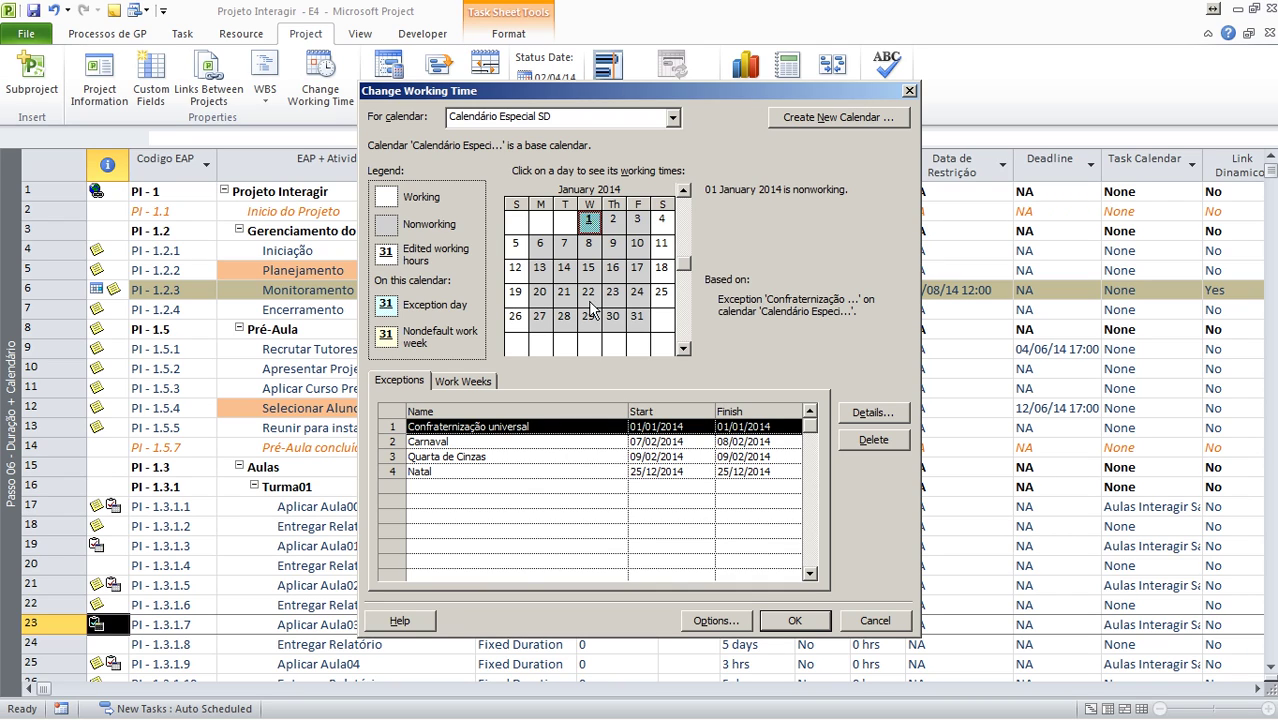
{"action": "left_click", "coordinate": [661, 222]}
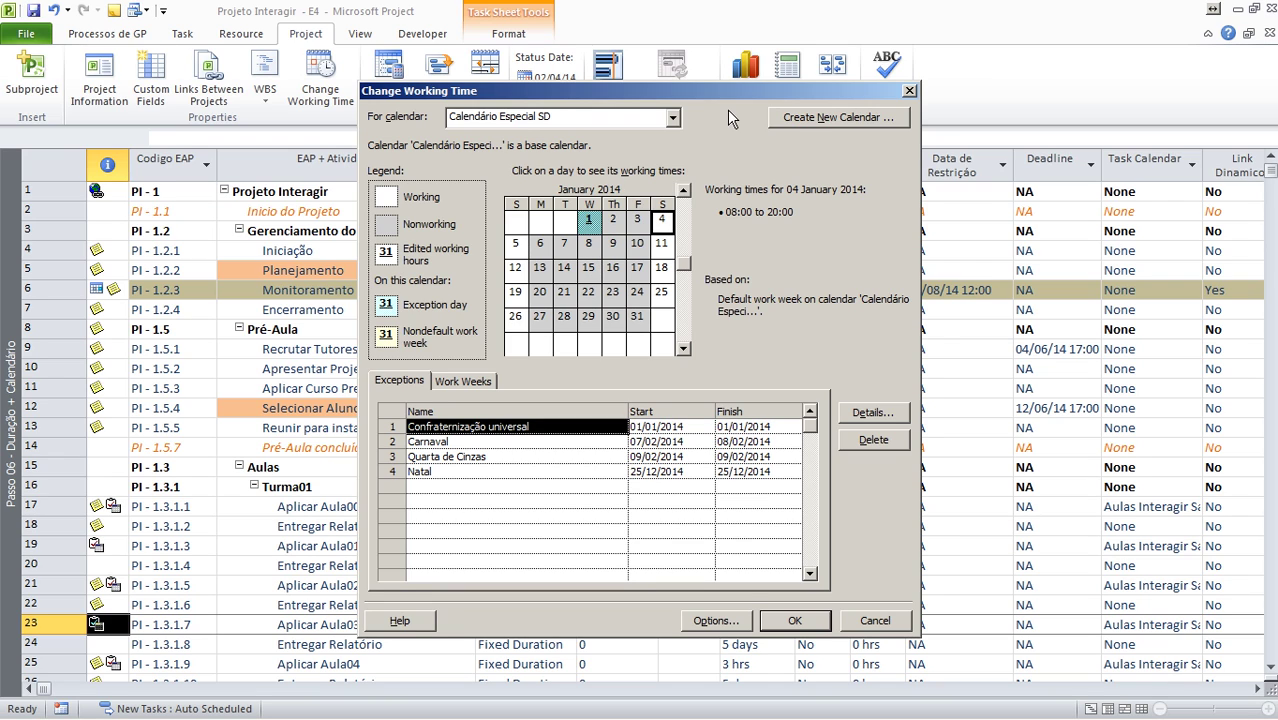
View the Quarta de Cinzas exception and the work weeks of Copy of Calendário Nacional Compensado, and close the working time settings.
{"action": "left_click", "coordinate": [672, 117]}
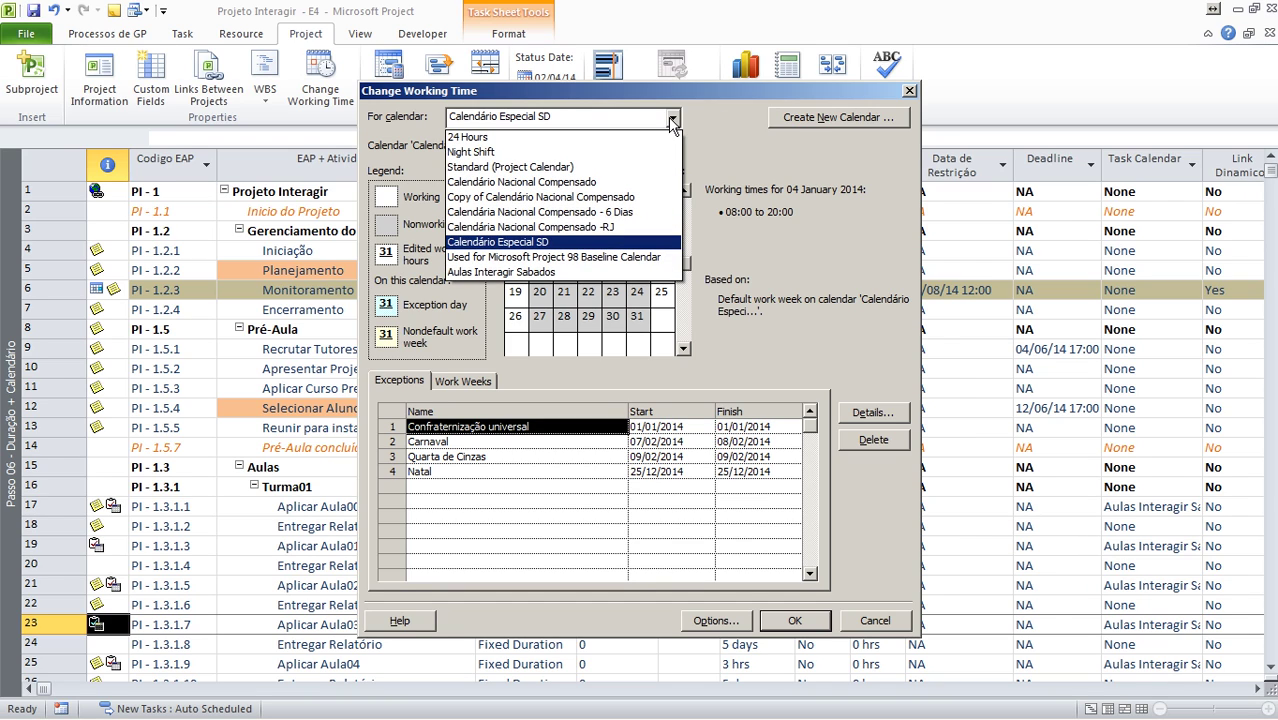
{"action": "left_click", "coordinate": [632, 197]}
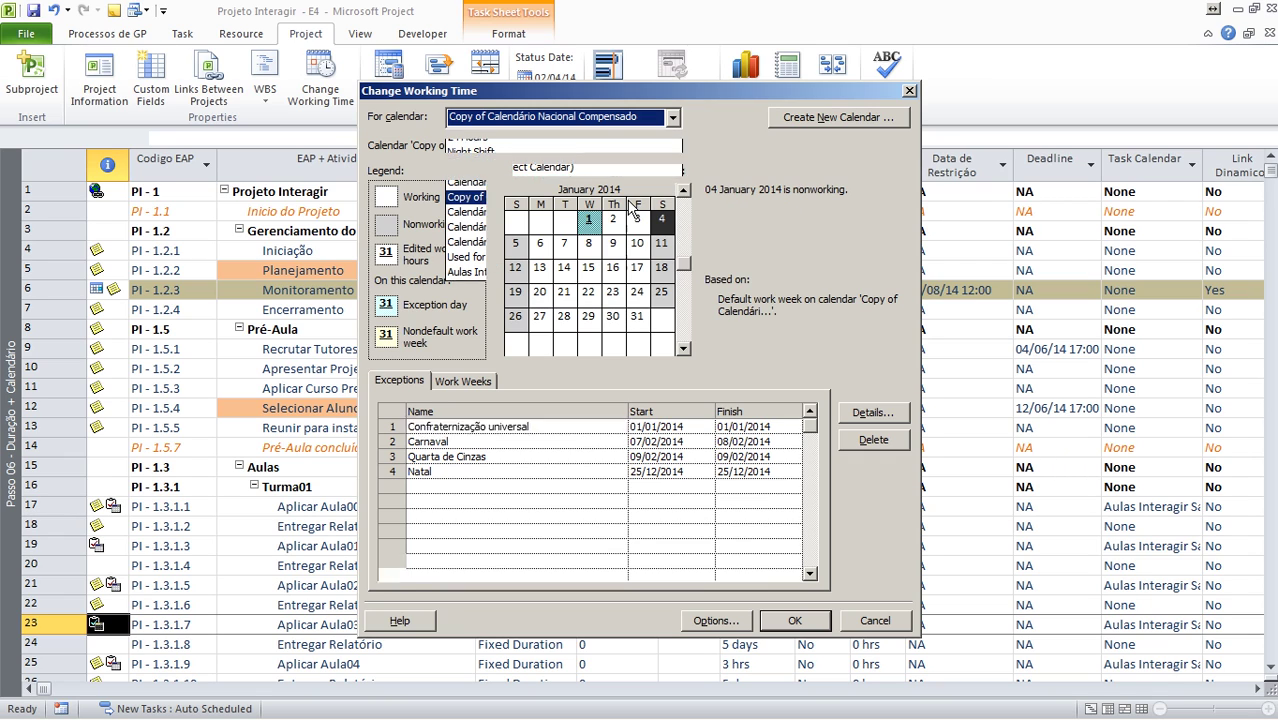
{"action": "left_click", "coordinate": [449, 457]}
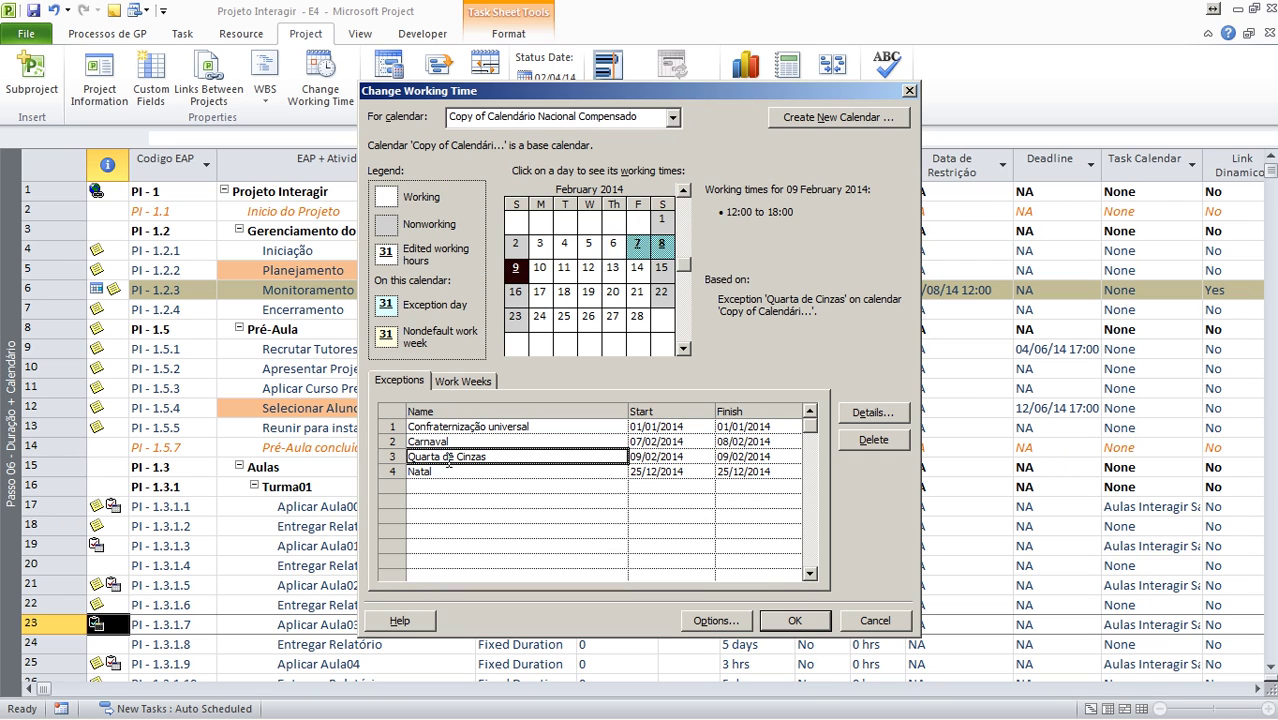
{"action": "left_click", "coordinate": [596, 118]}
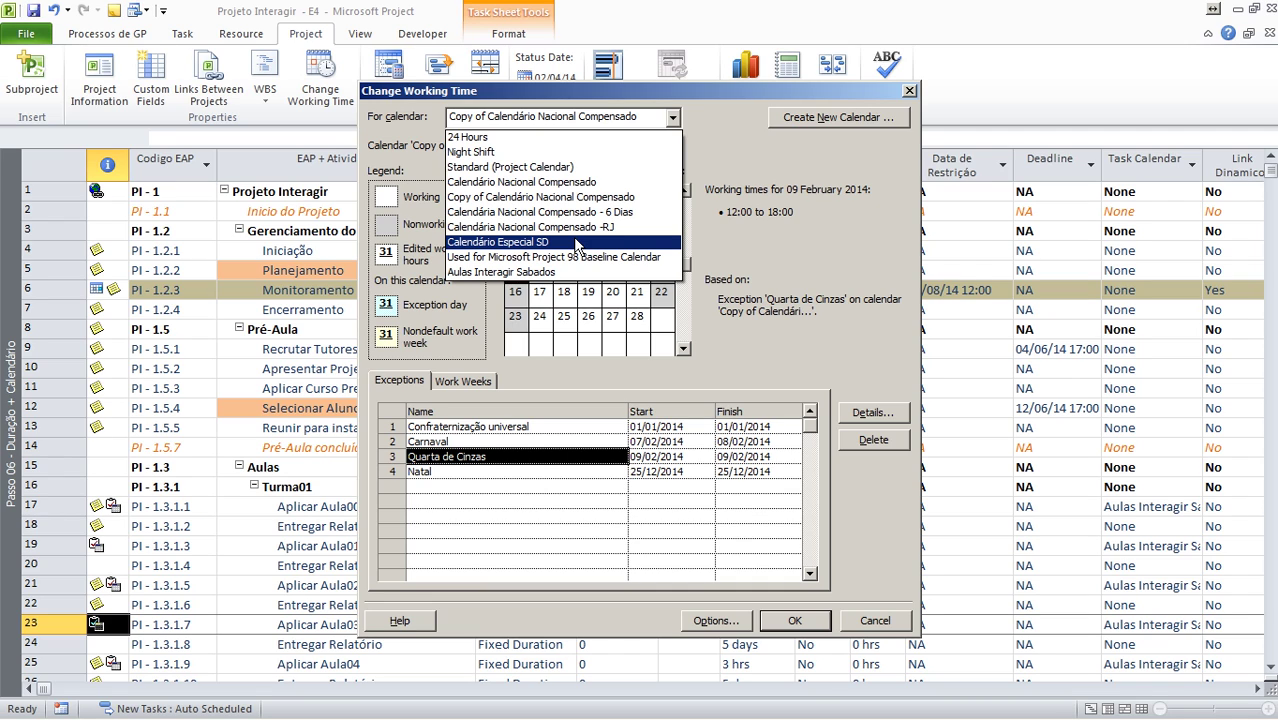
{"action": "left_click", "coordinate": [487, 379]}
{"action": "left_click", "coordinate": [489, 382]}
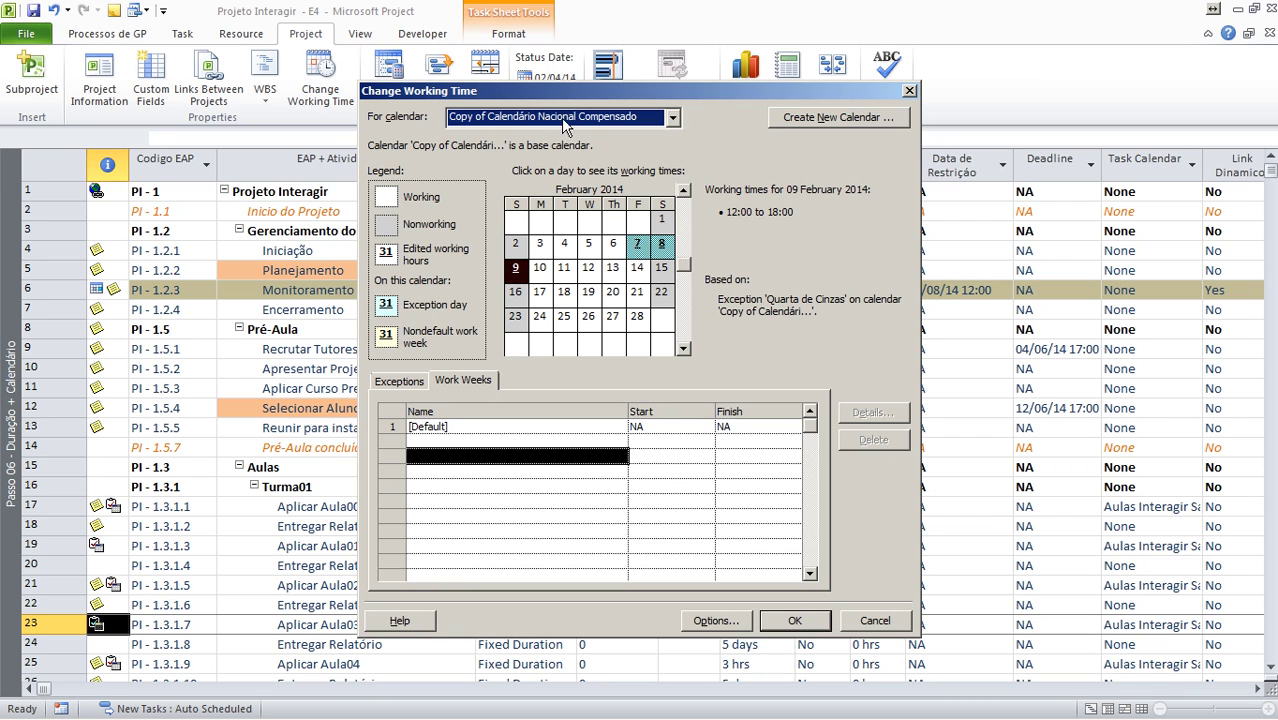
{"action": "left_click_drag", "start_coordinate": [709, 89], "coordinate": [740, 95]}
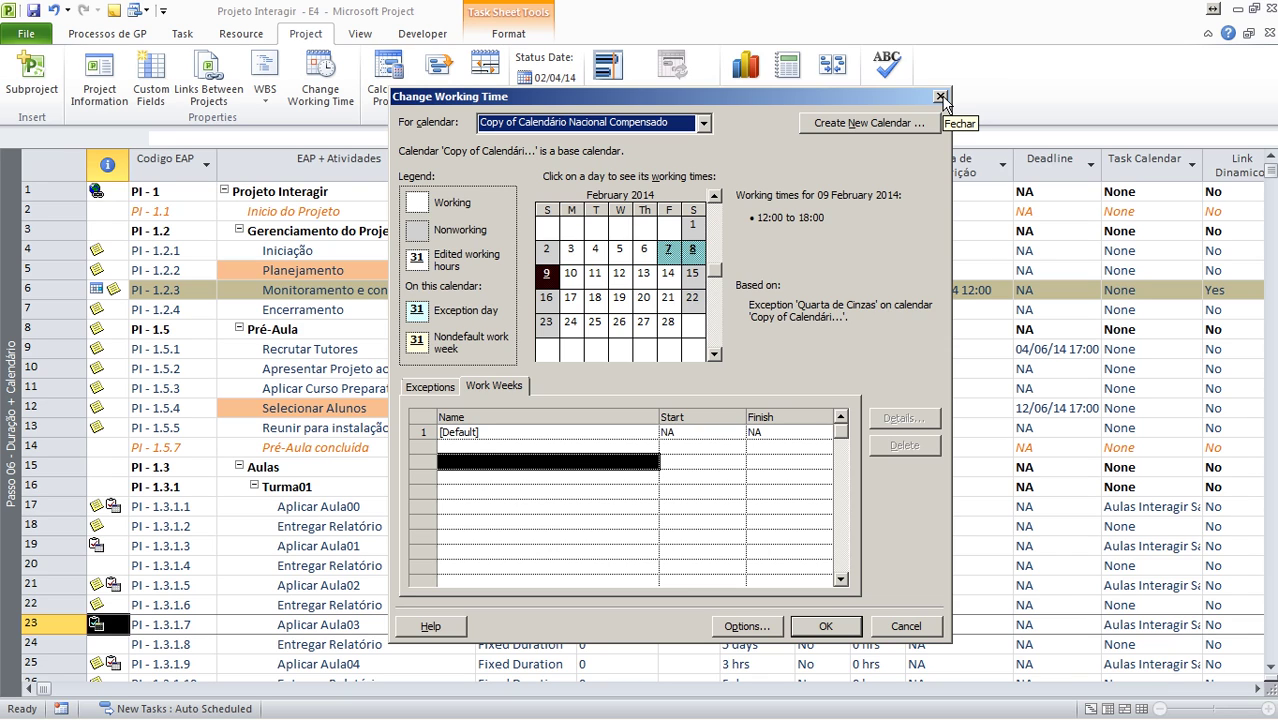
{"action": "left_click", "coordinate": [940, 97]}
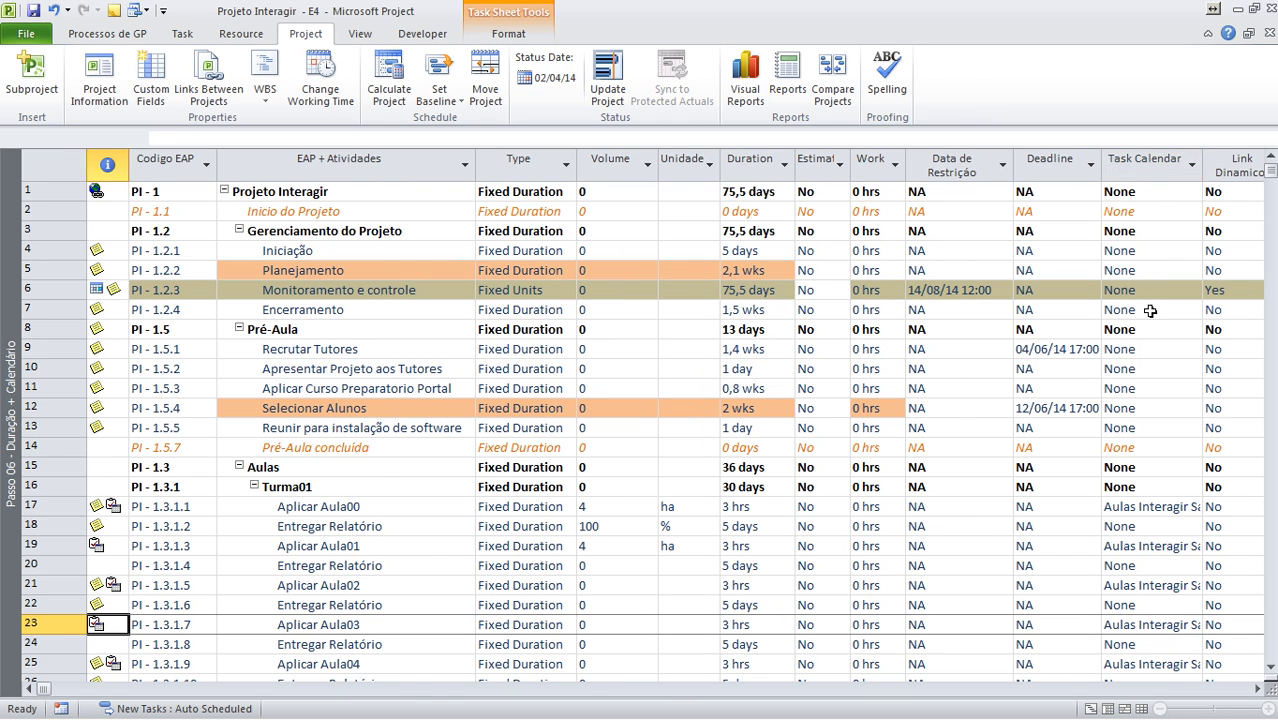
View the Aulas Interagir Sabados calendar assigned to Aplicar Aula00 and check its working times on 5 April 2014 and the task's duration.
{"action": "left_click", "coordinate": [1143, 509]}
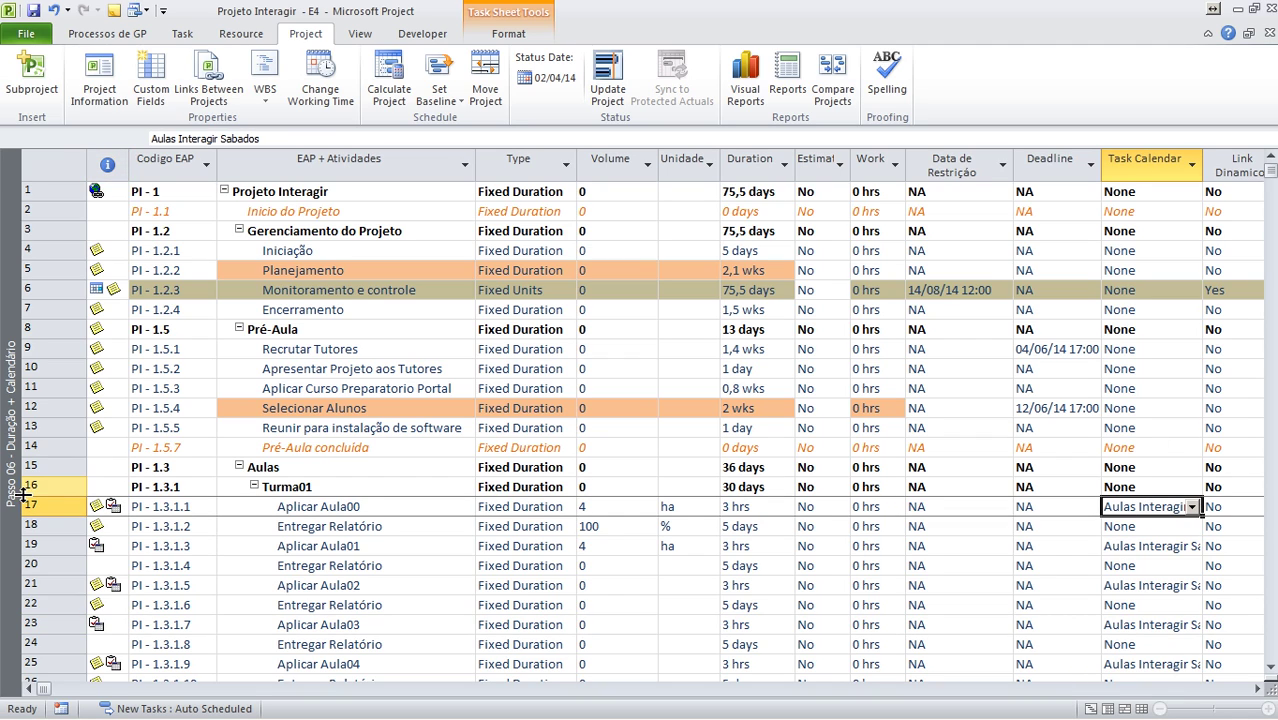
{"action": "left_click", "coordinate": [321, 80]}
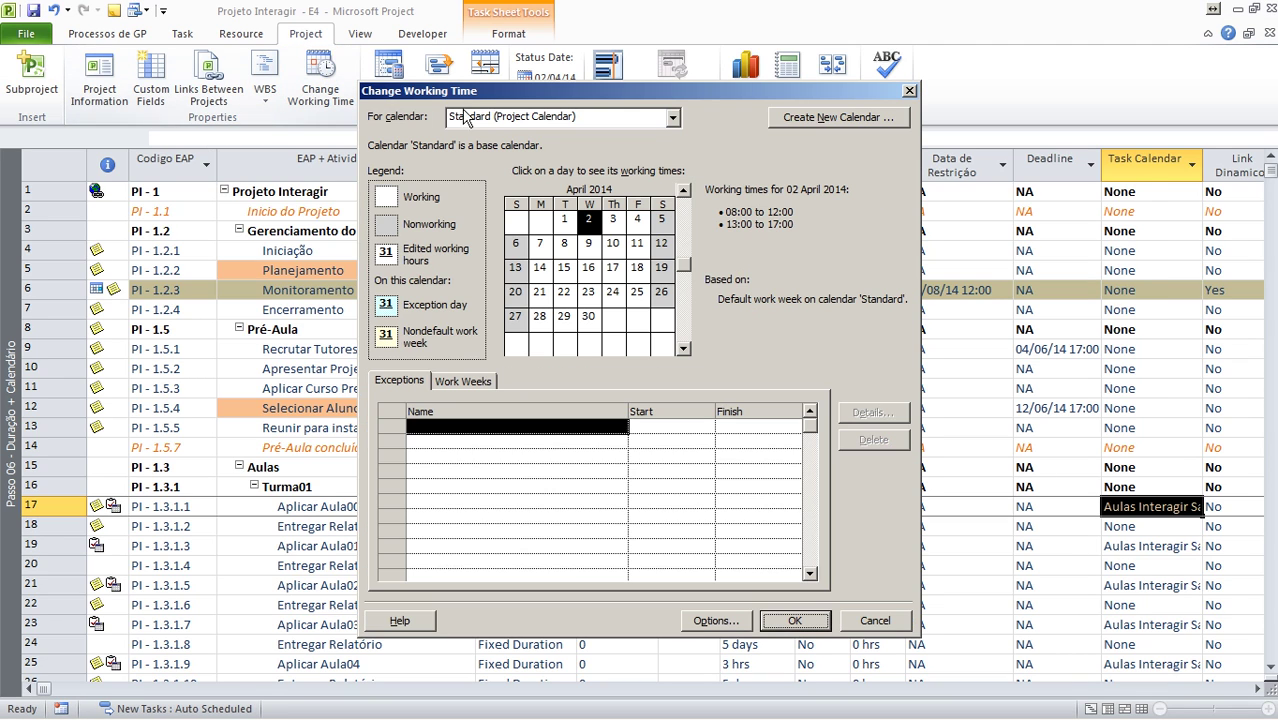
{"action": "left_click", "coordinate": [673, 118]}
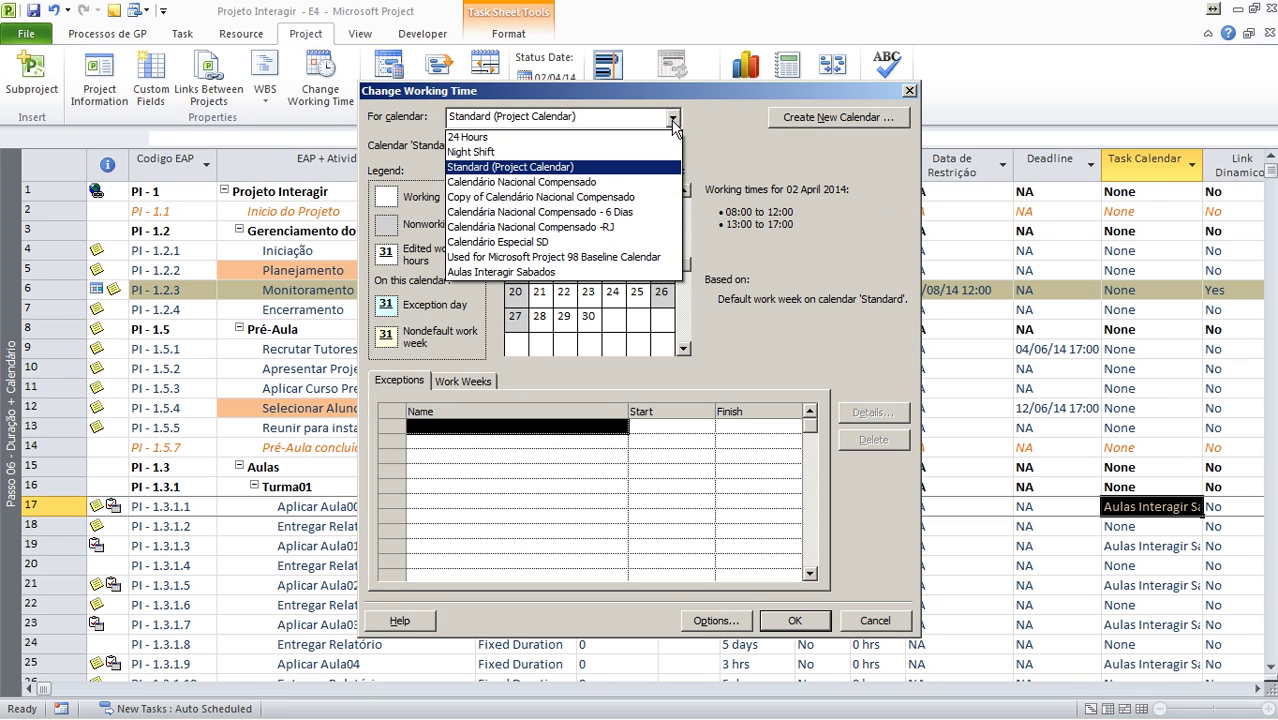
{"action": "left_click", "coordinate": [553, 274]}
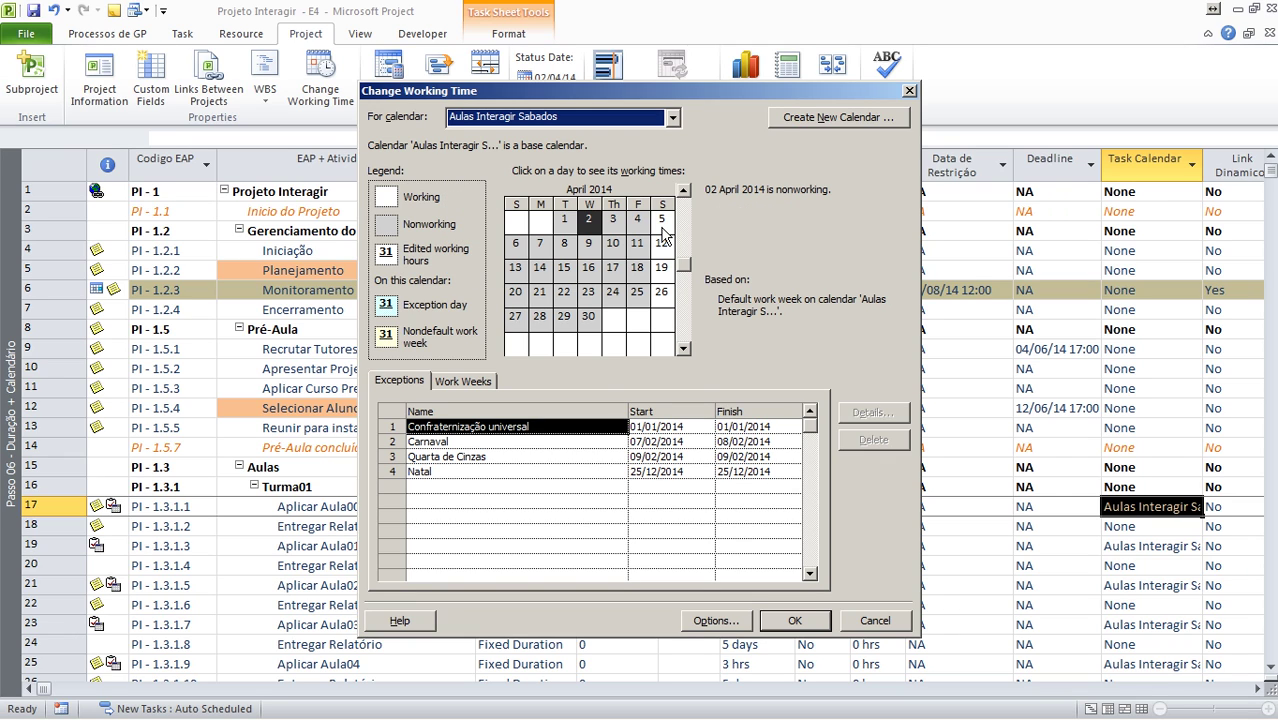
{"action": "left_click", "coordinate": [664, 230]}
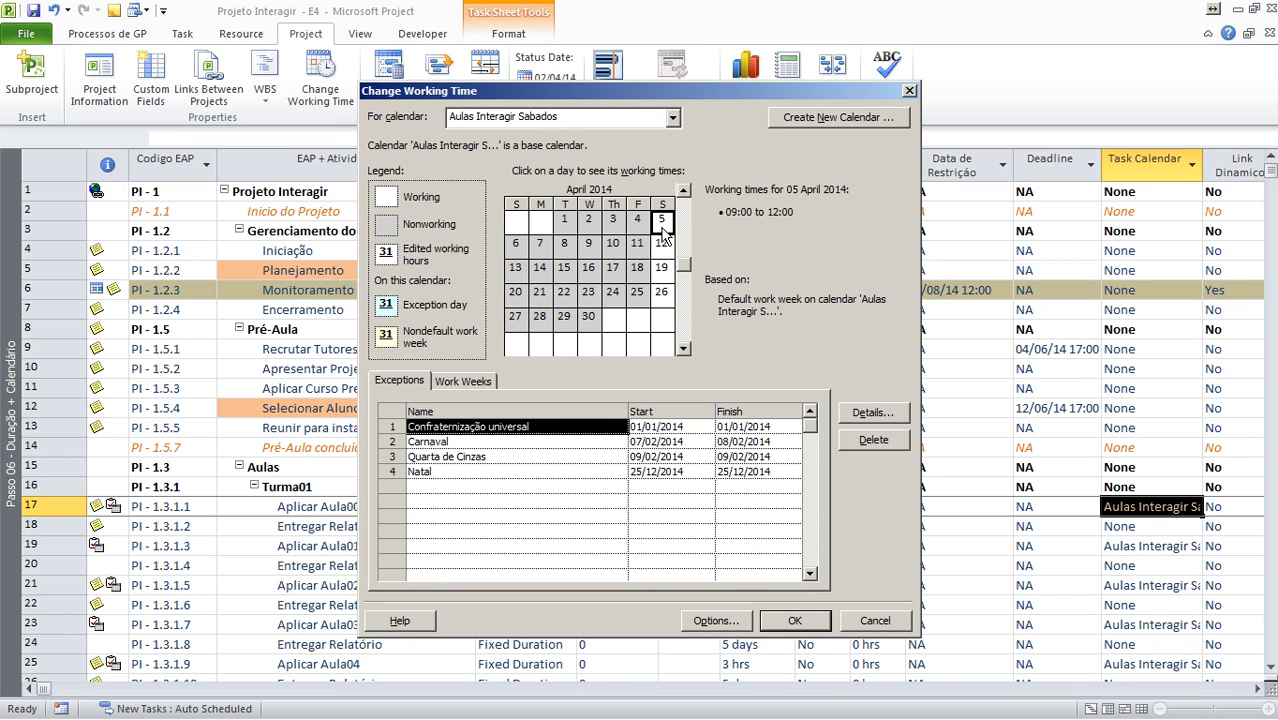
{"action": "left_click", "coordinate": [910, 91]}
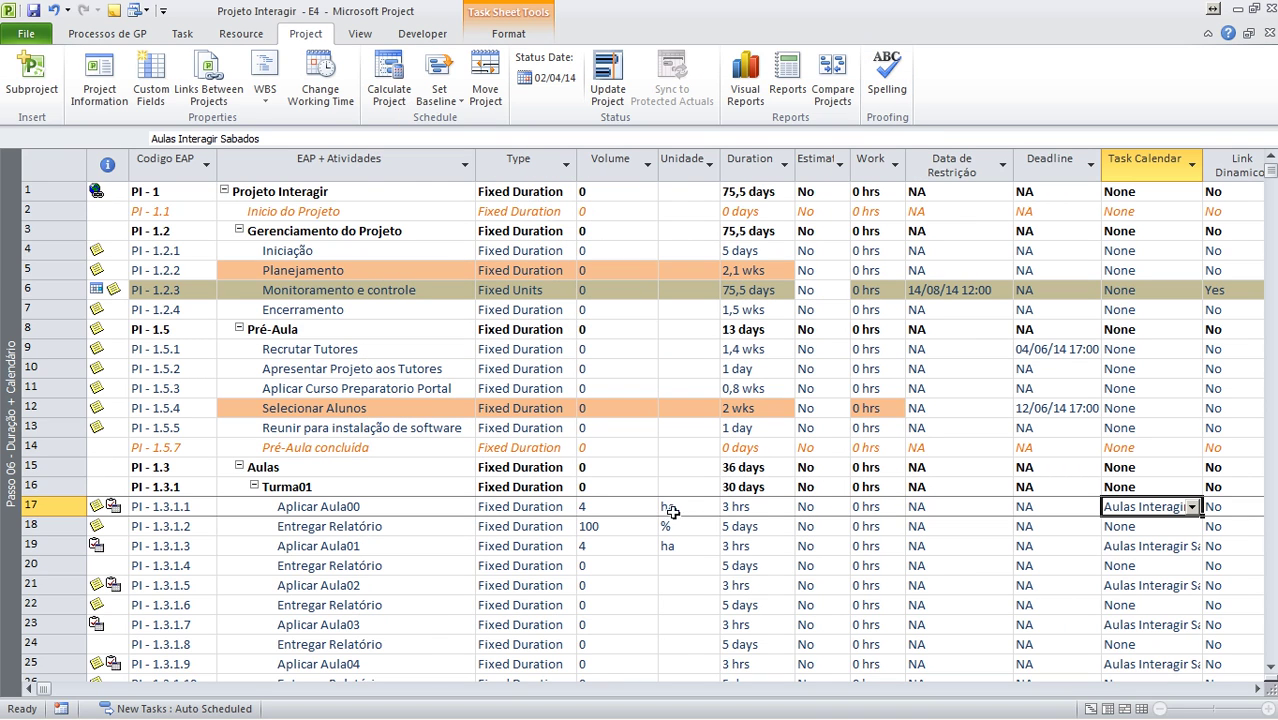
{"action": "left_click", "coordinate": [757, 505]}
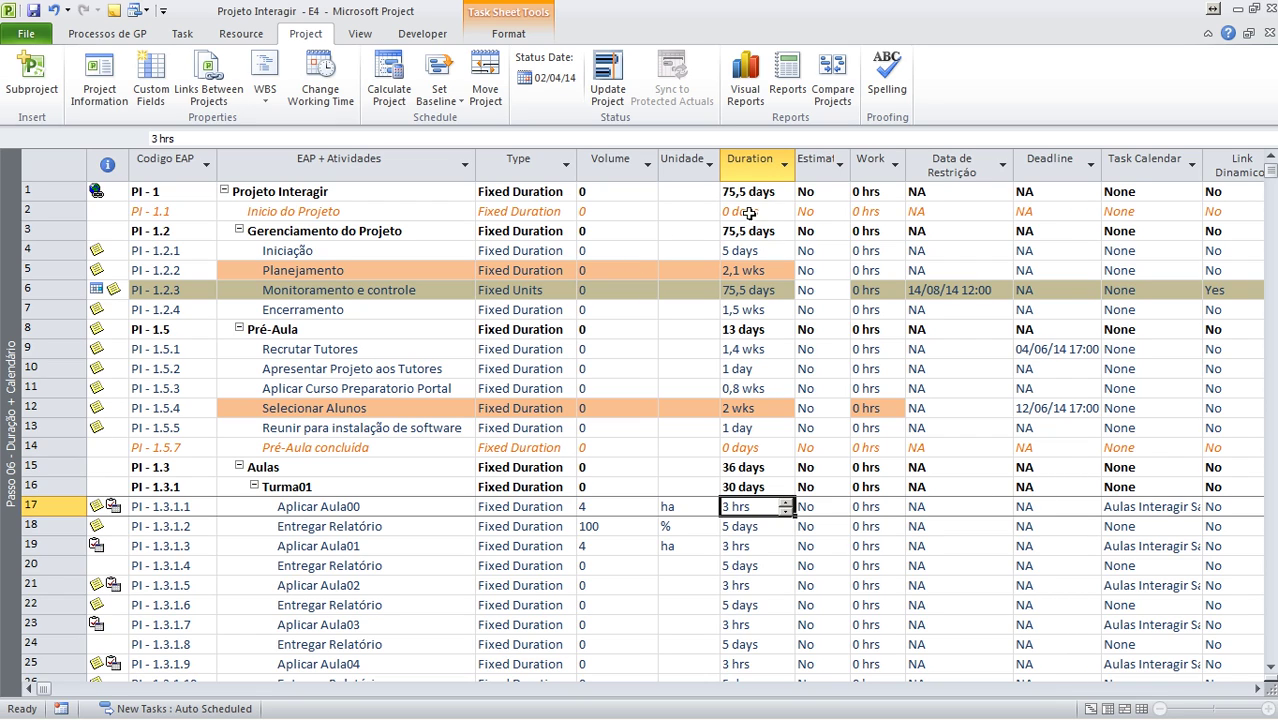
Insert a Start column between Duration and Estimated, and check the start of Aplicar Aula00.
{"action": "left_click", "coordinate": [812, 165]}
{"action": "right_click", "coordinate": [812, 165]}
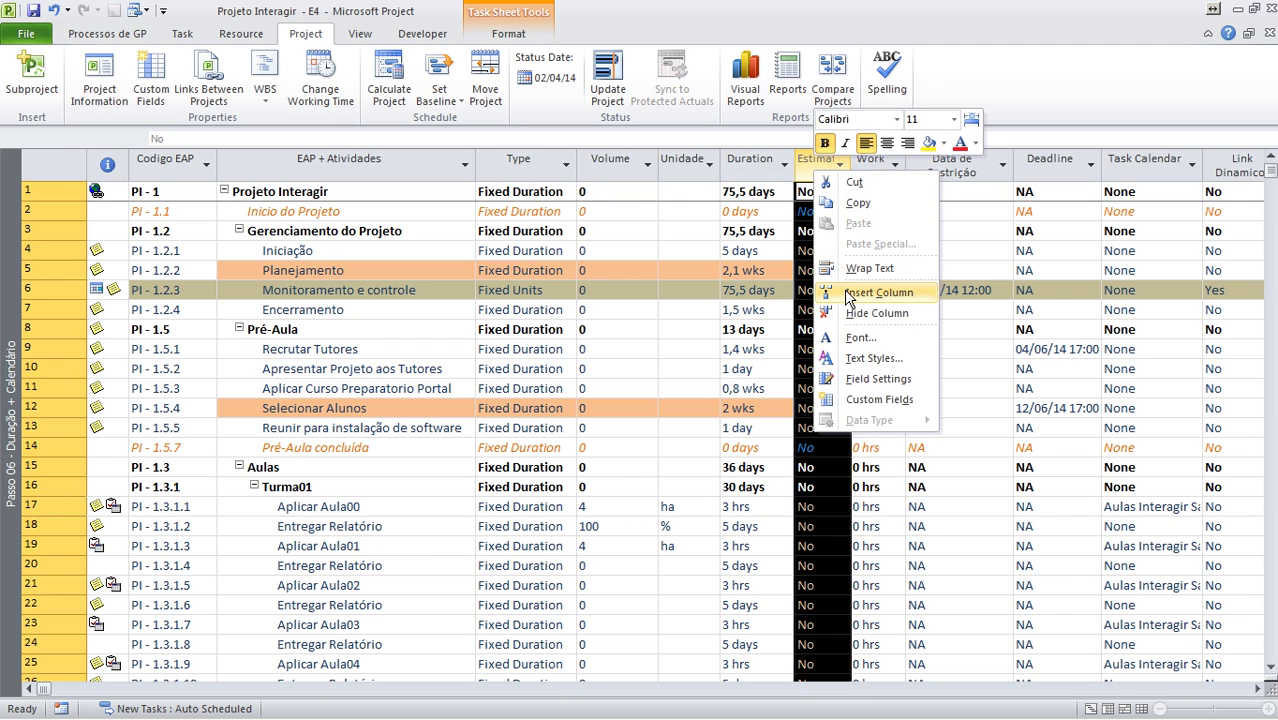
{"action": "left_click", "coordinate": [848, 292]}
{"action": "type", "text": "scheduled Duration"}
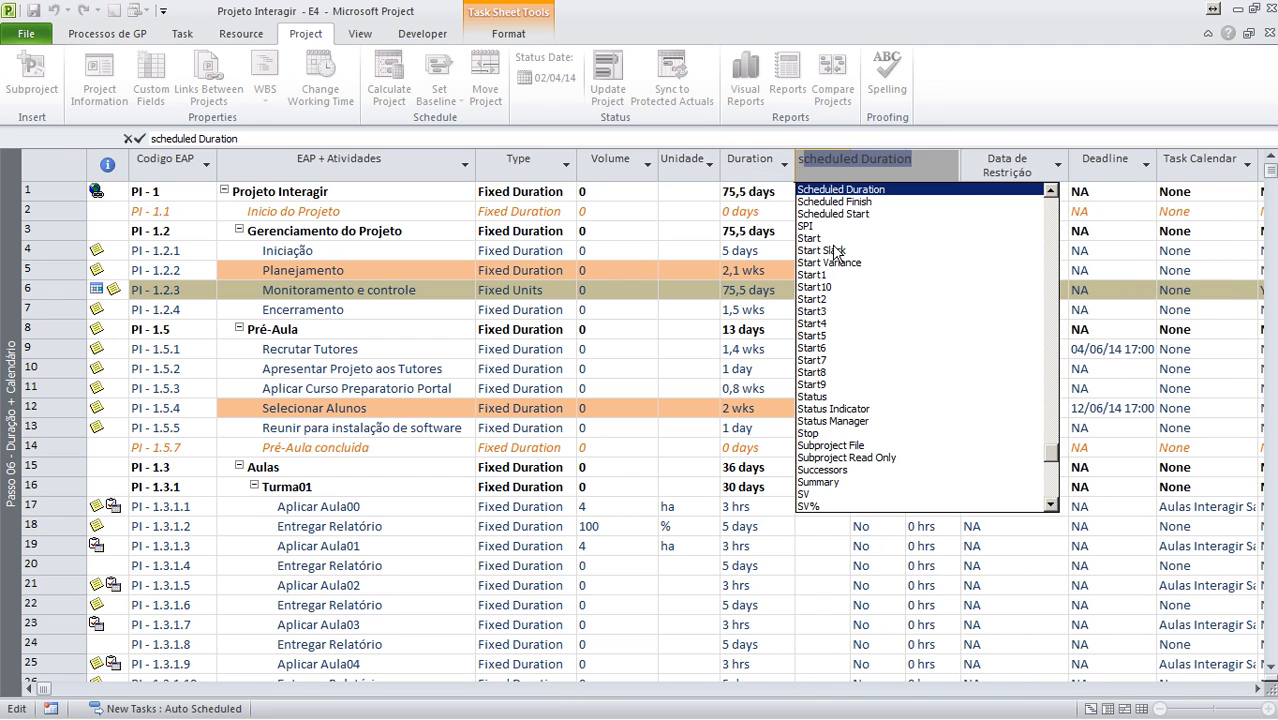
{"action": "left_click", "coordinate": [809, 238]}
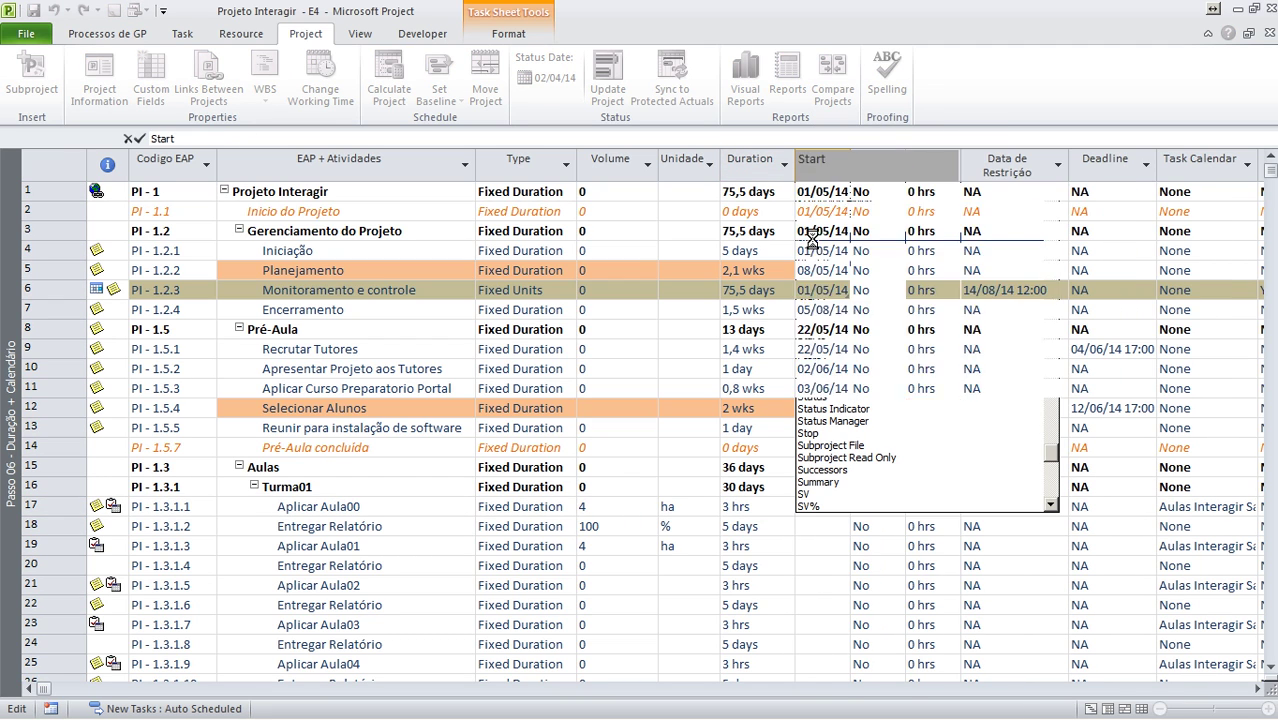
{"action": "double_click", "coordinate": [848, 169]}
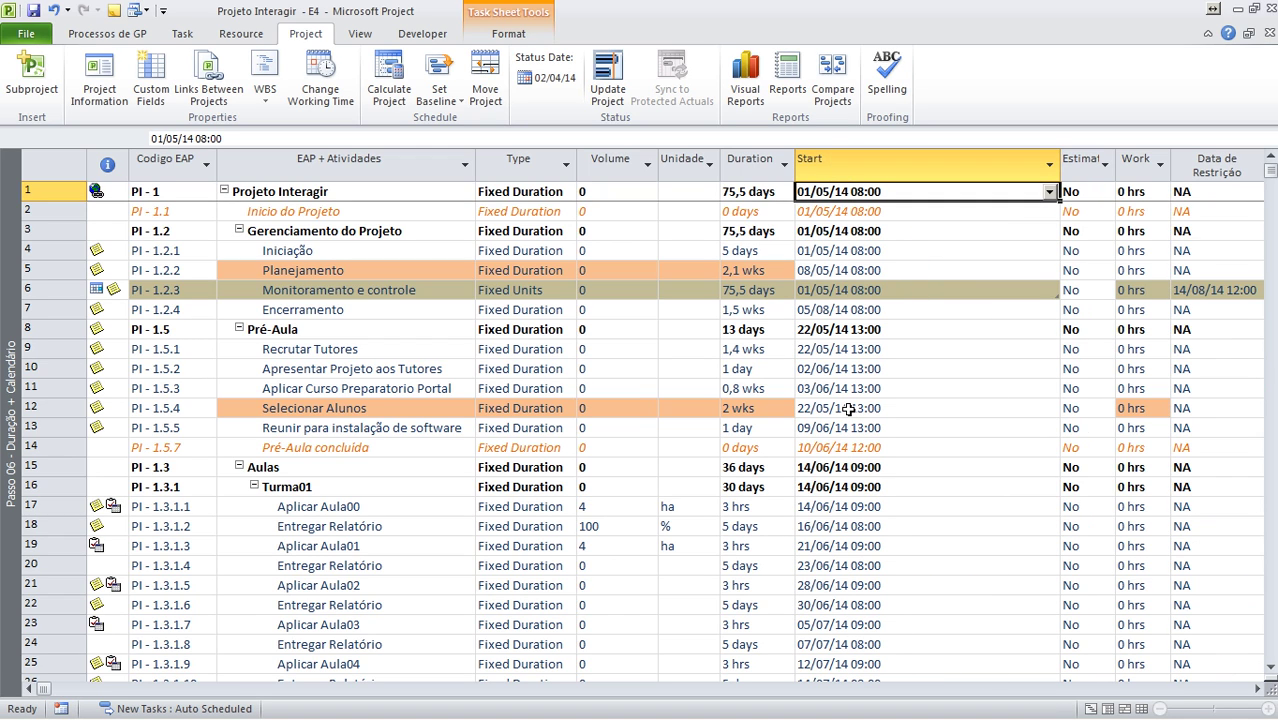
{"action": "left_click", "coordinate": [836, 507]}
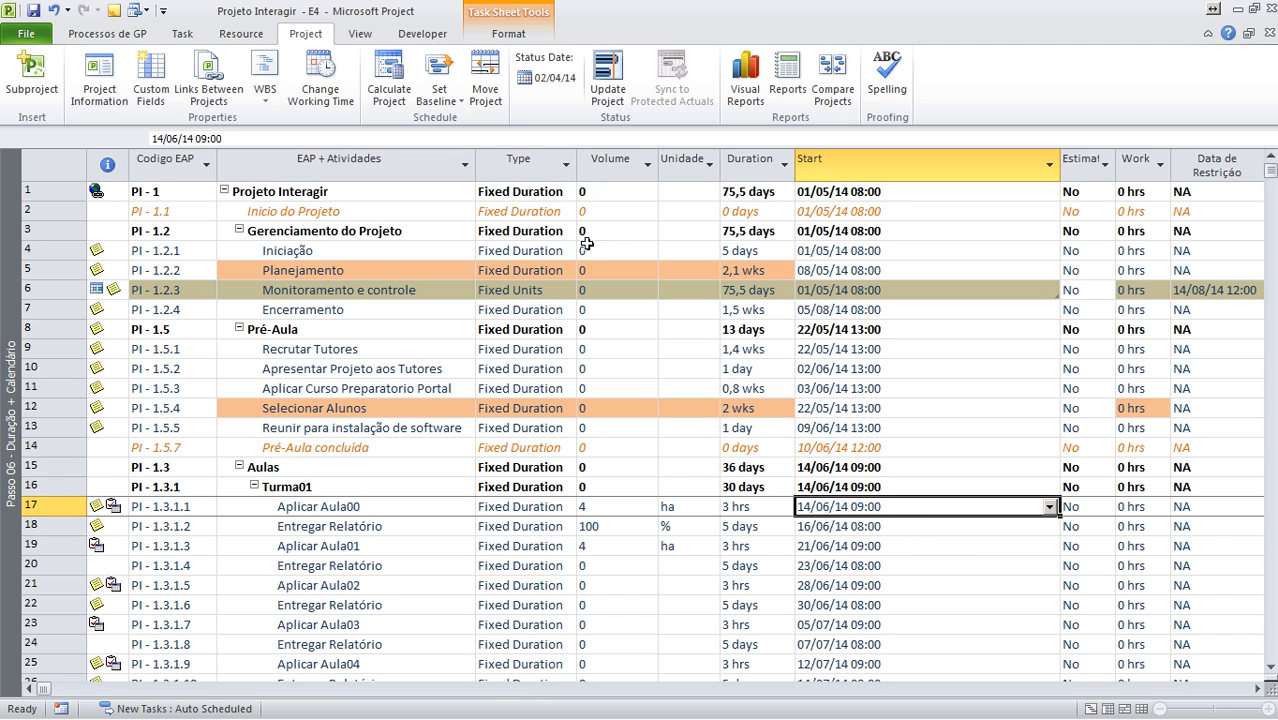
Set the project's date format to Wed 28/01/09 so dates include the weekday.
{"action": "left_click", "coordinate": [30, 34]}
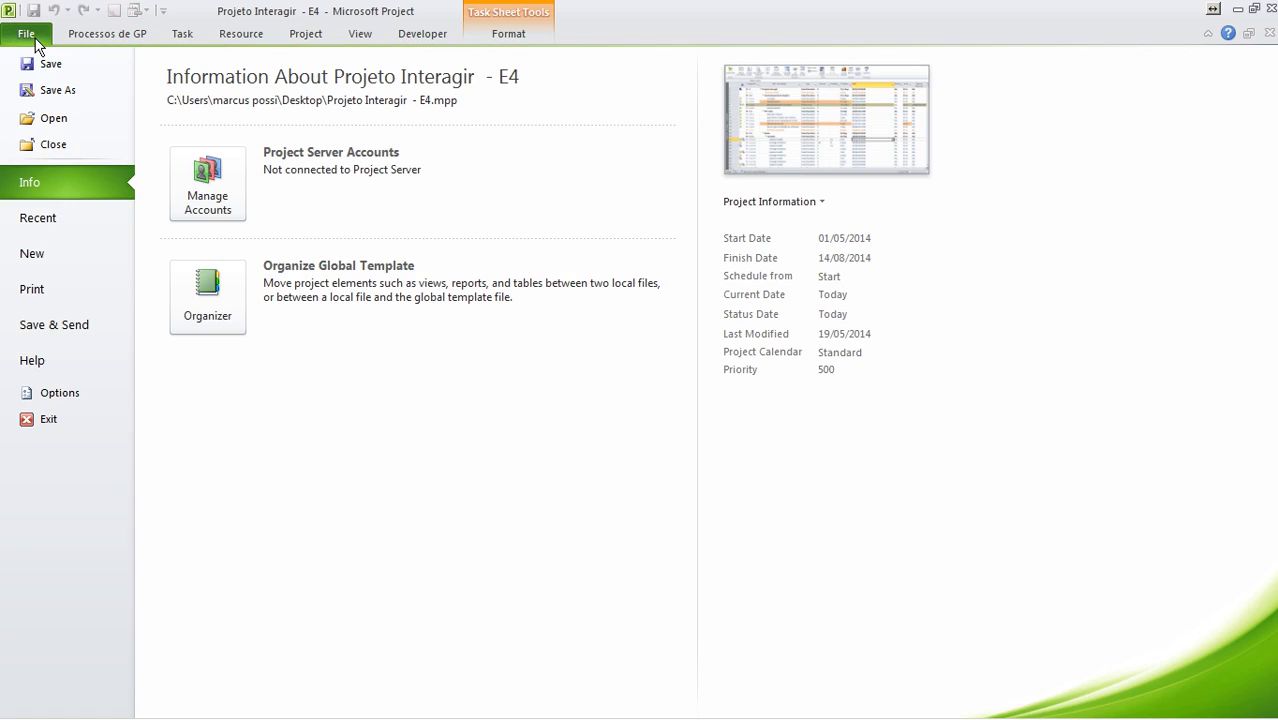
{"action": "left_click", "coordinate": [52, 390]}
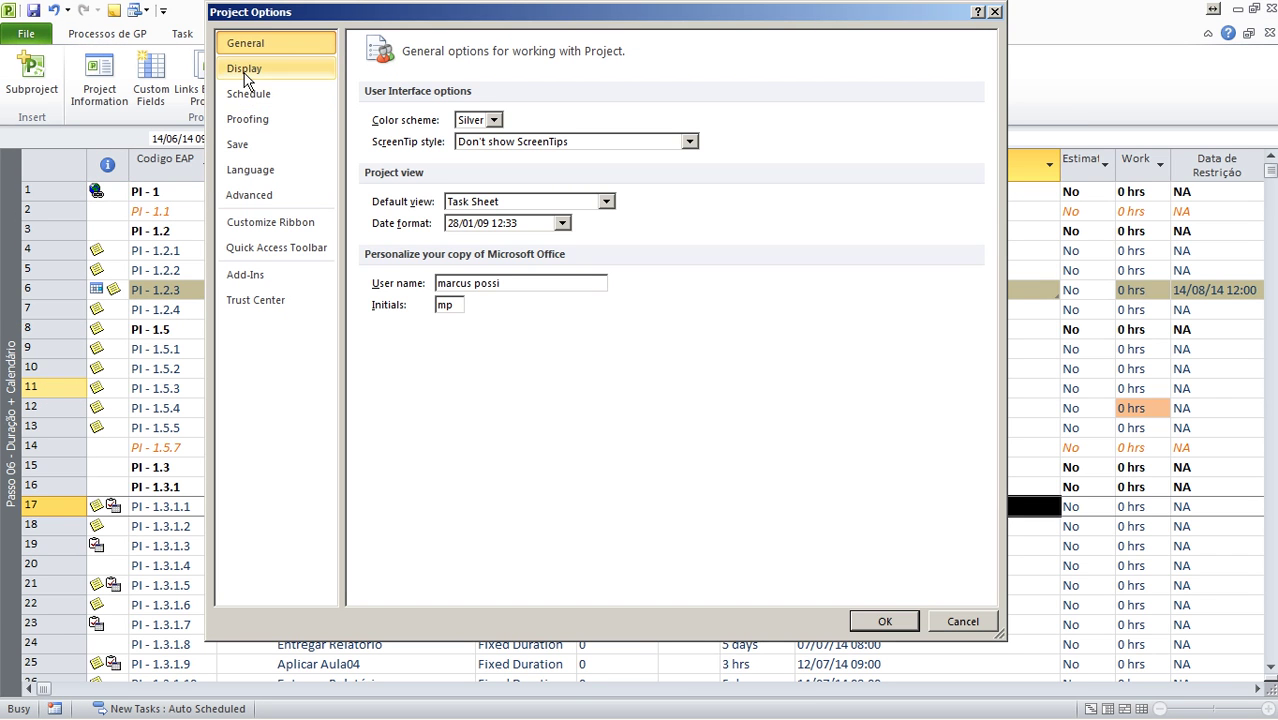
{"action": "left_click", "coordinate": [562, 223]}
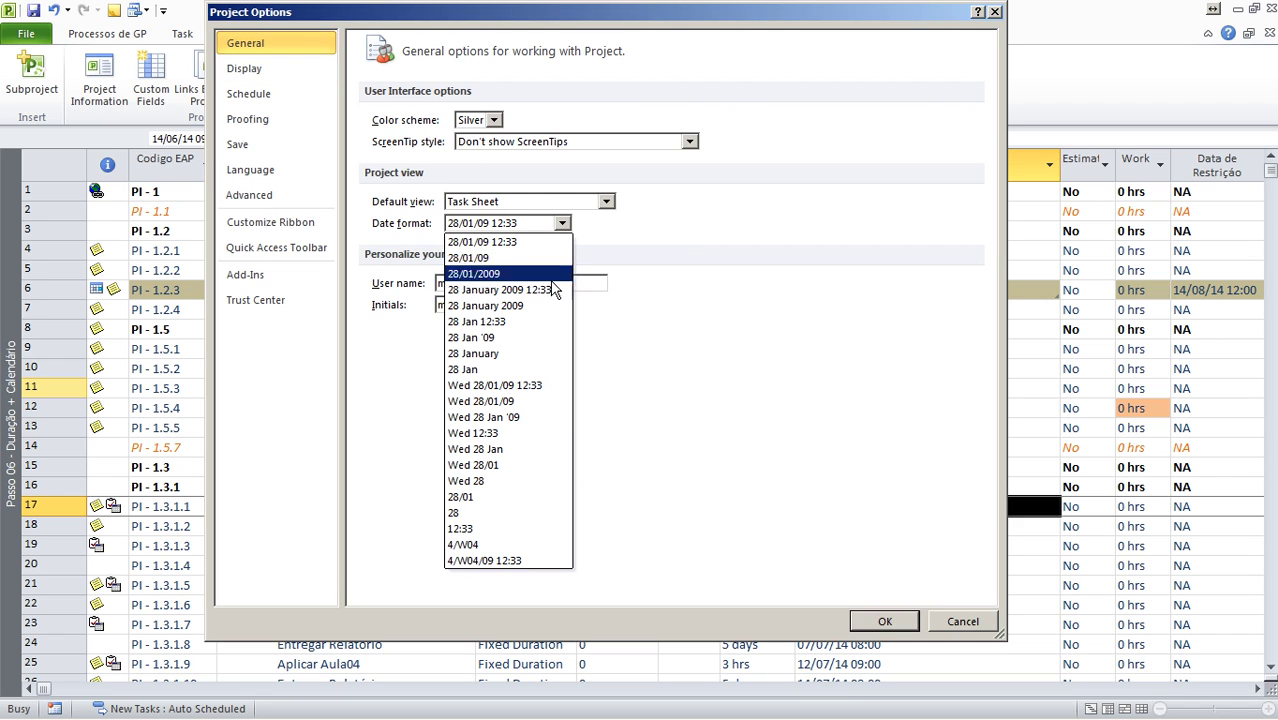
{"action": "left_click", "coordinate": [490, 401]}
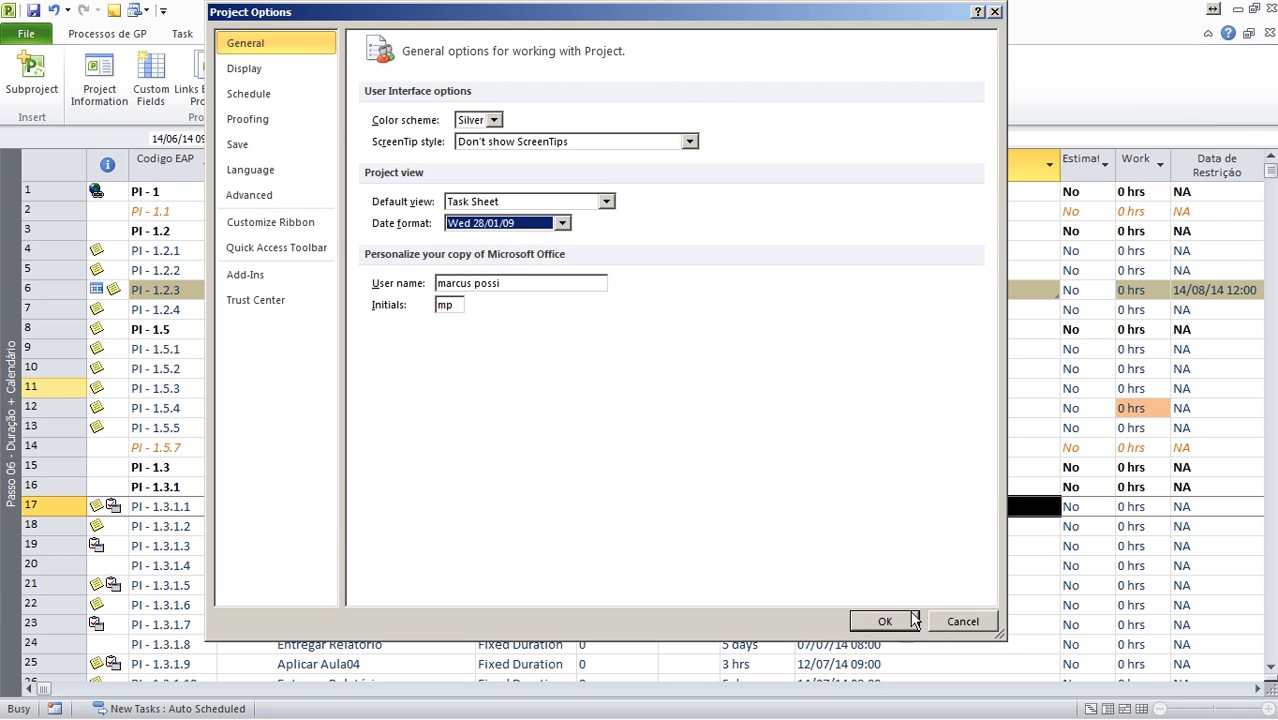
{"action": "left_click", "coordinate": [905, 621]}
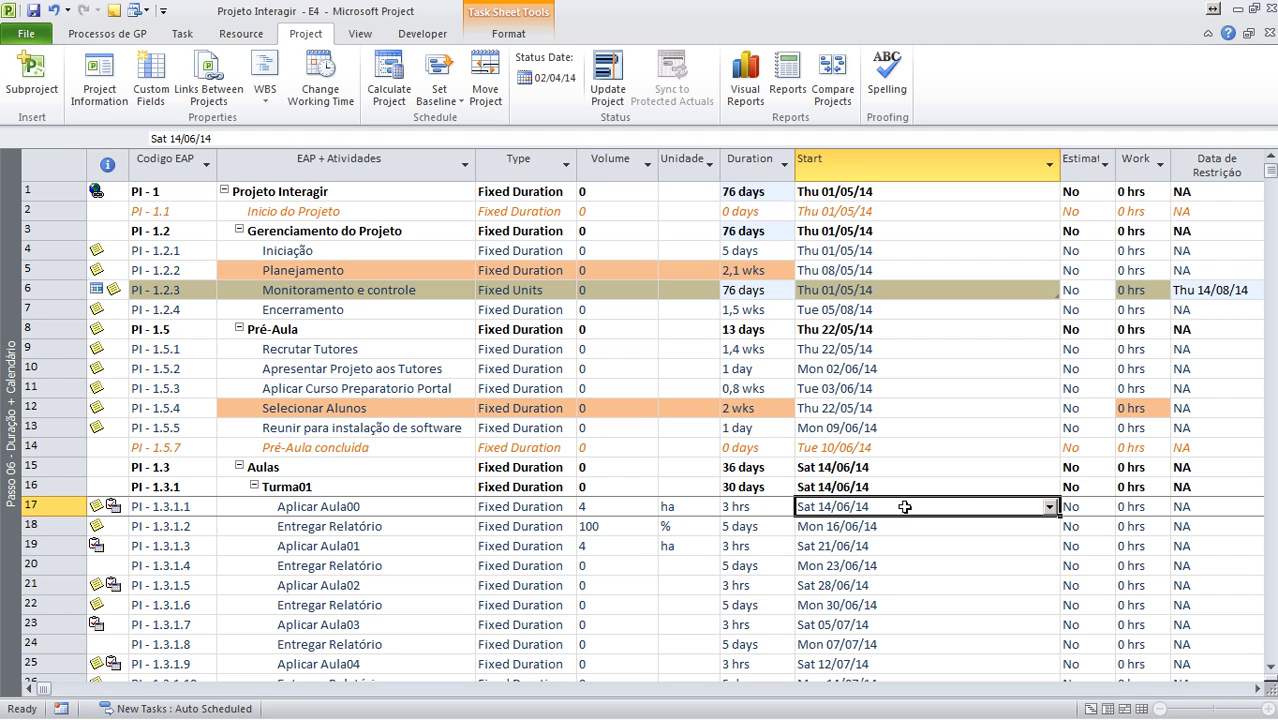
Check the start weekdays of Aplicar Aula01 and Aplicar Aula02, and narrow the Start column to fit its dates.
{"action": "left_click", "coordinate": [906, 546]}
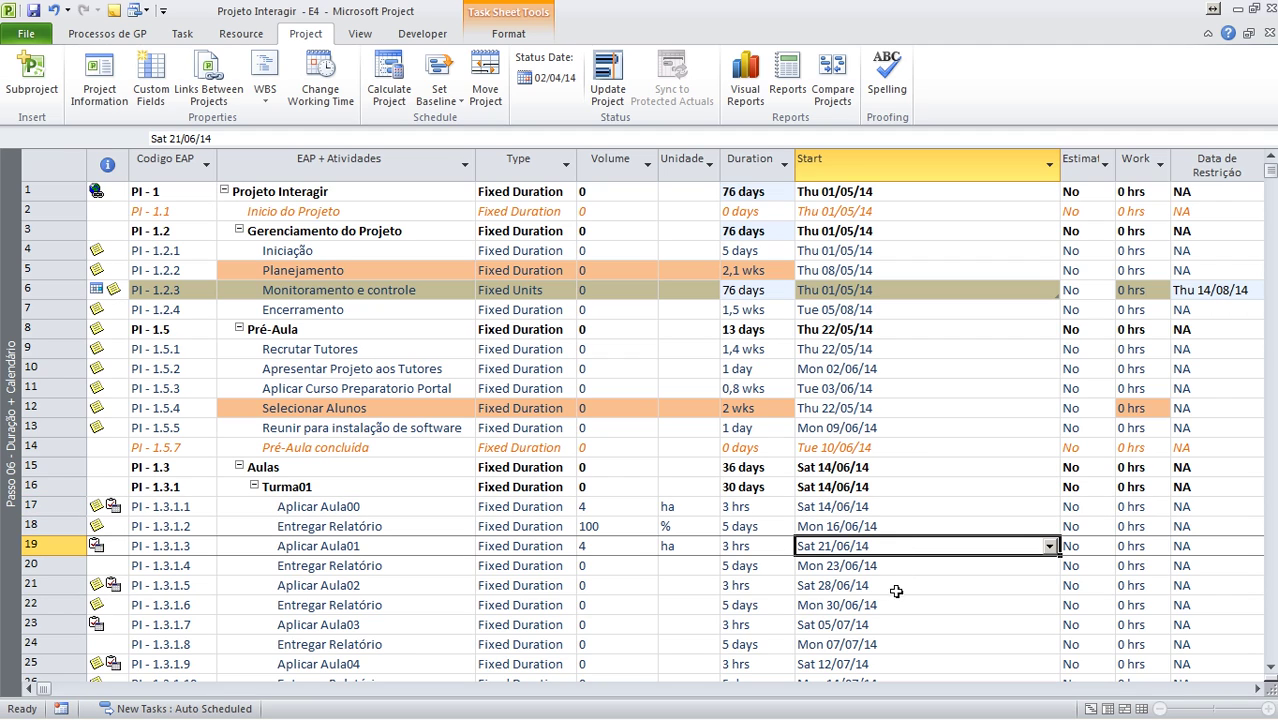
{"action": "left_click", "coordinate": [897, 588]}
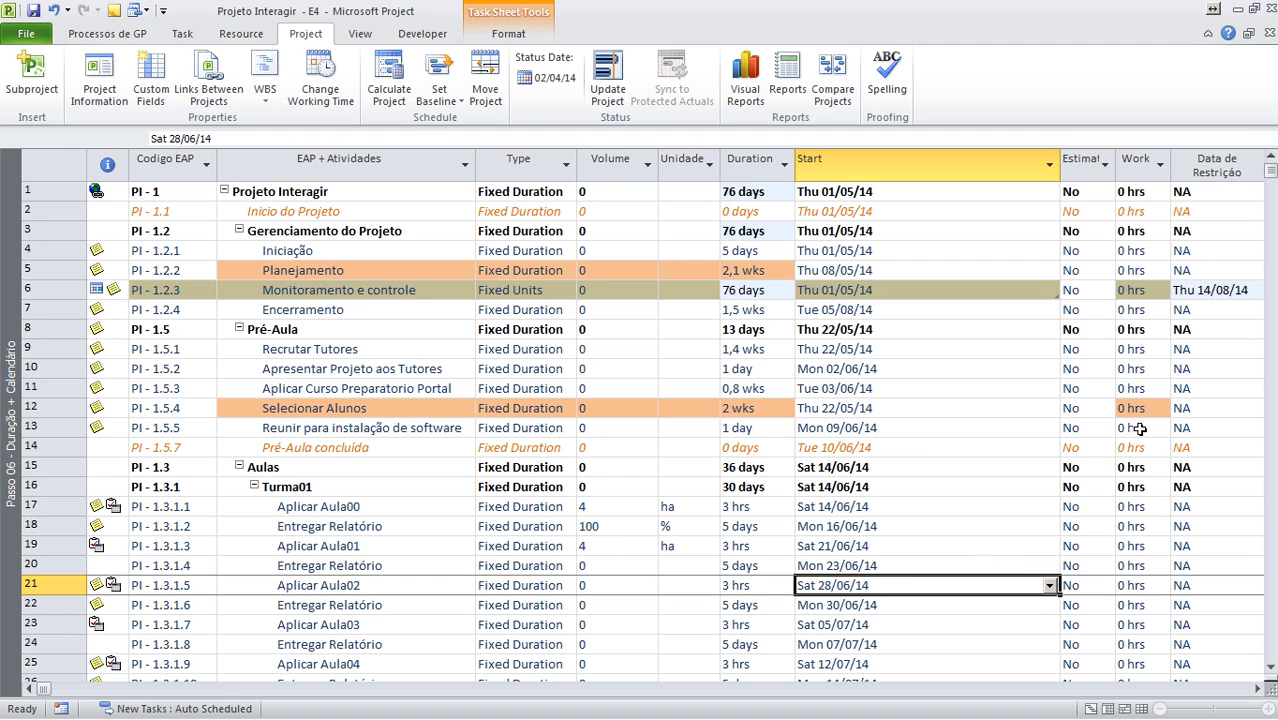
{"action": "left_click_drag", "start_coordinate": [1063, 153], "coordinate": [929, 200]}
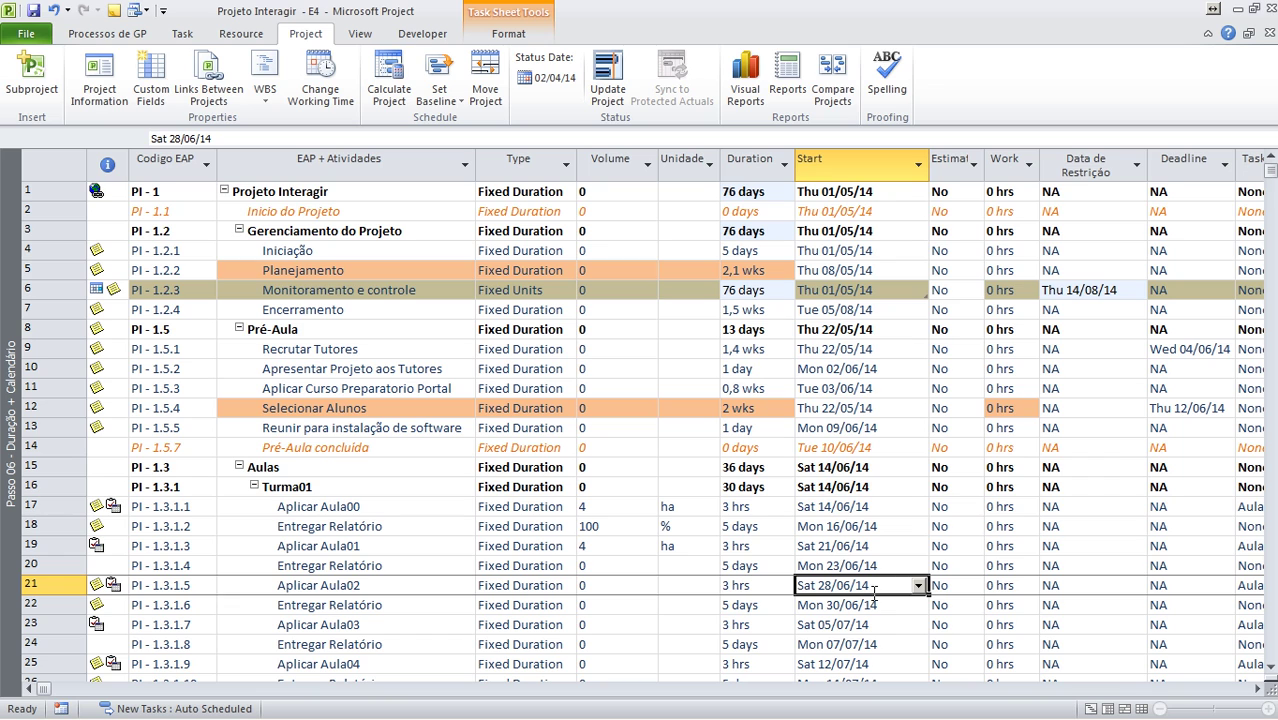
{"action": "scroll", "coordinate": [862, 542], "scroll_direction": "down", "scroll_amount": 2}
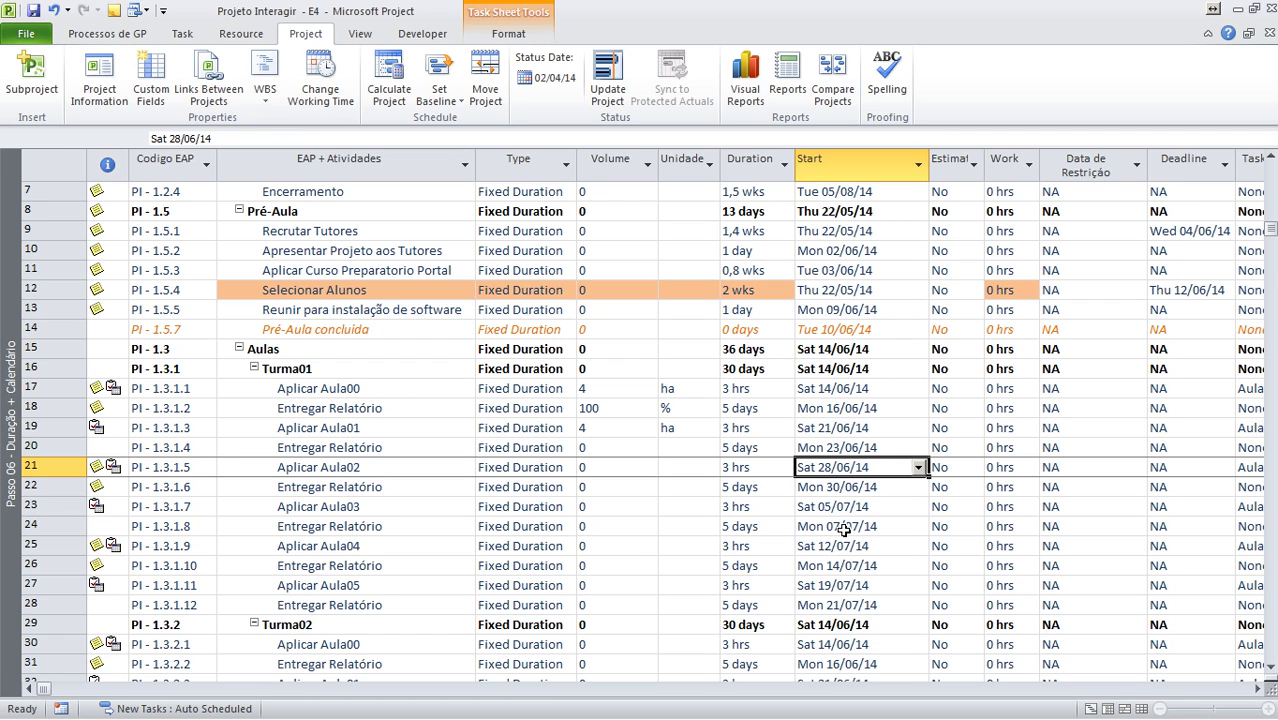
Switch to Notepad, replace its text with 12, and return to the project schedule.
{"action": "key", "text": "alt+Tab"}
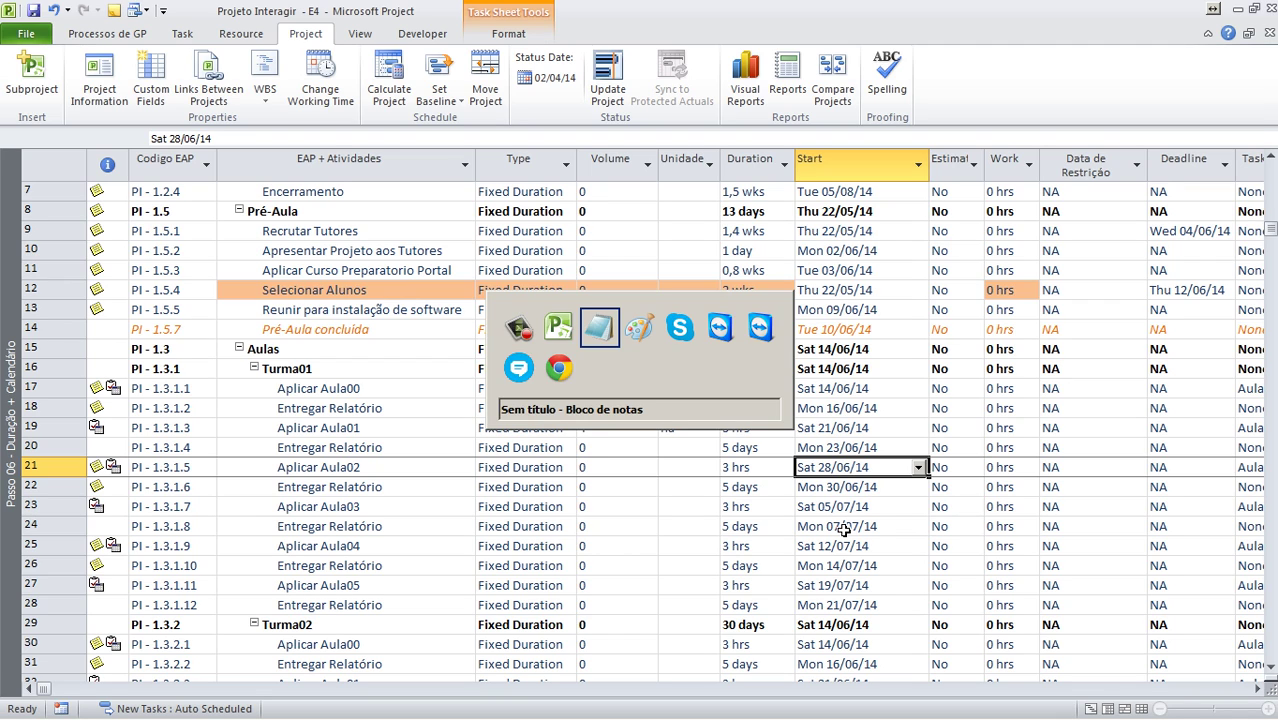
{"action": "key", "text": "ctrl+a"}
{"action": "type", "text": "12"}
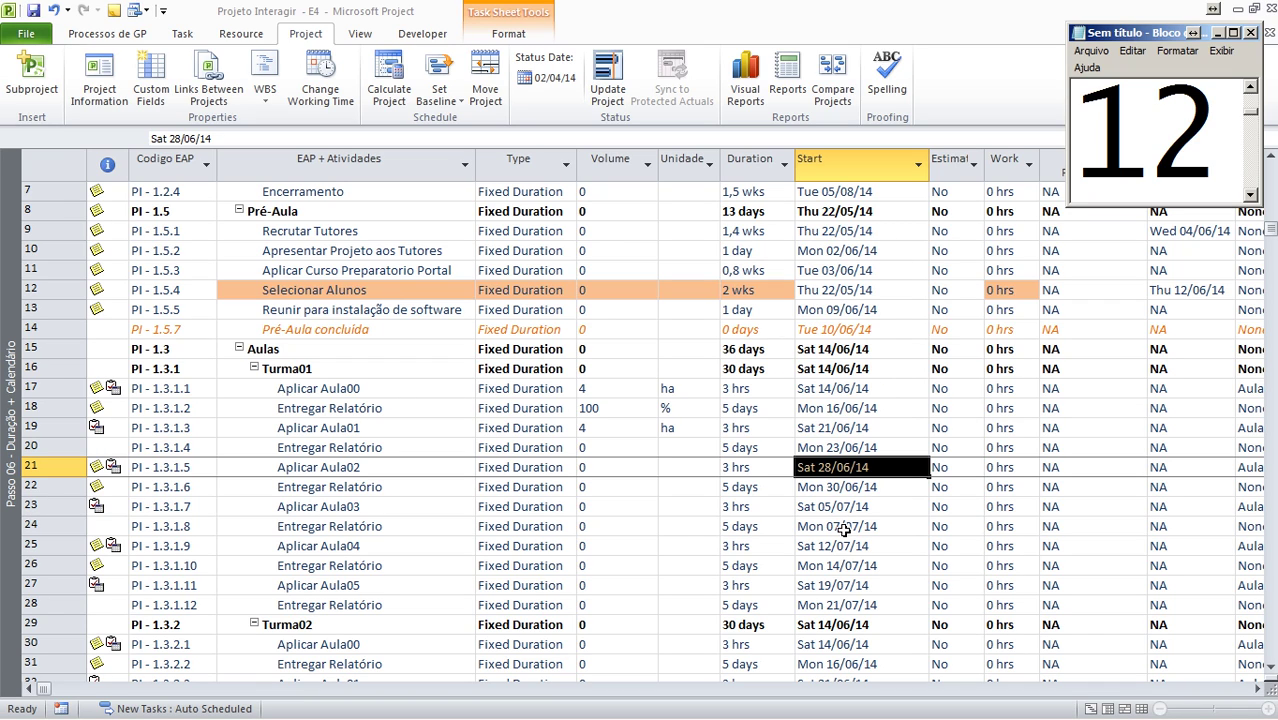
{"action": "key", "text": "alt+Tab"}
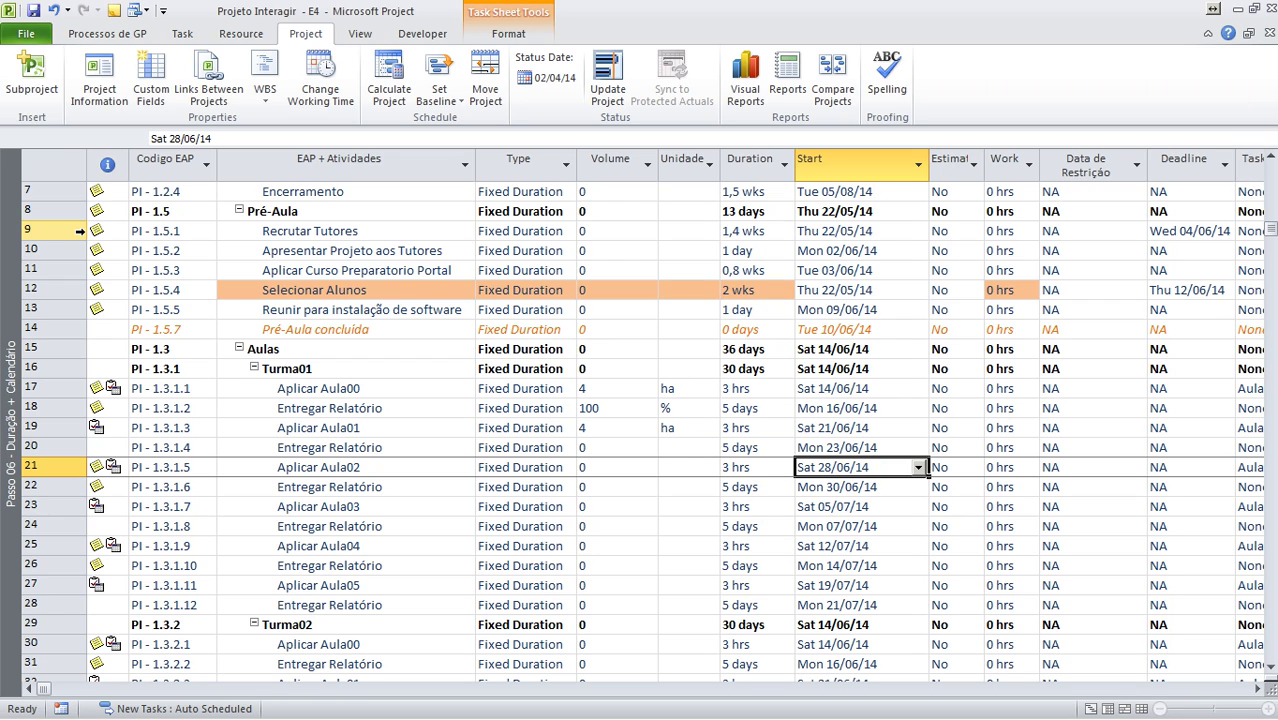
Collapse the Pré-Aula, Aulas and Gerenciamento do Projeto summary tasks, and widen the EAP + Atividades column to fit the full meeting names.
{"action": "left_click", "coordinate": [239, 211]}
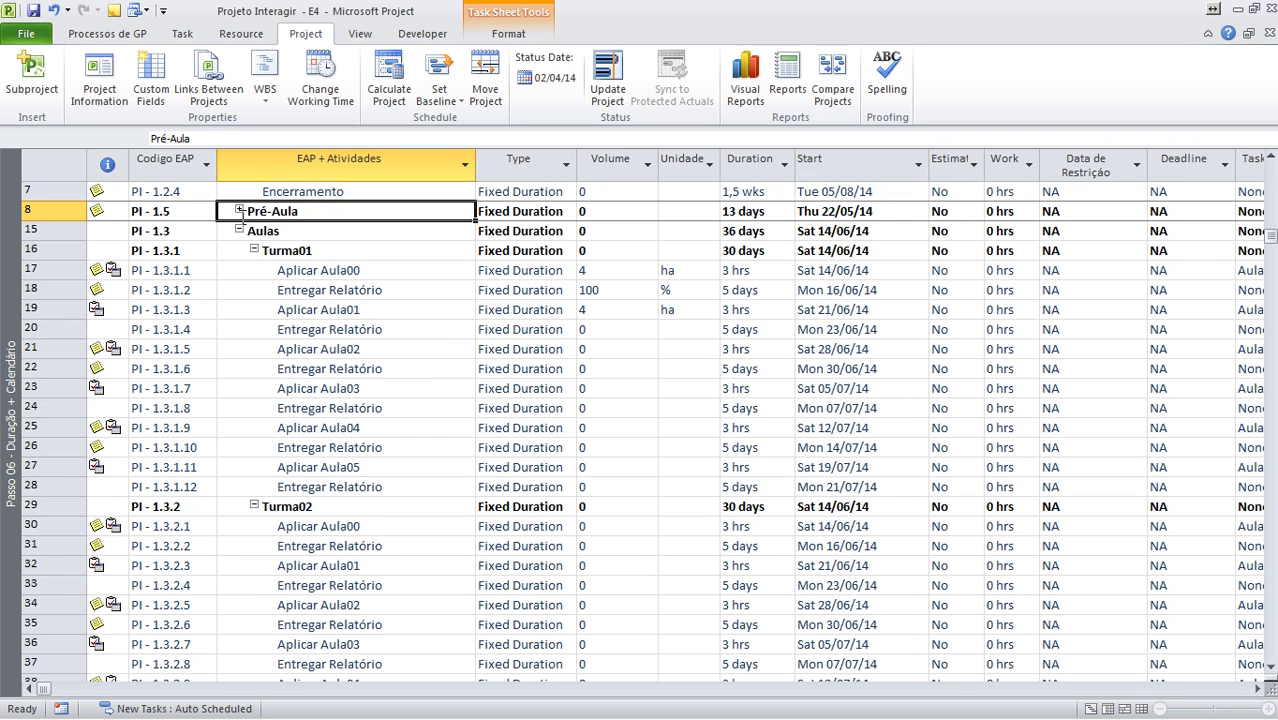
{"action": "left_click", "coordinate": [239, 230]}
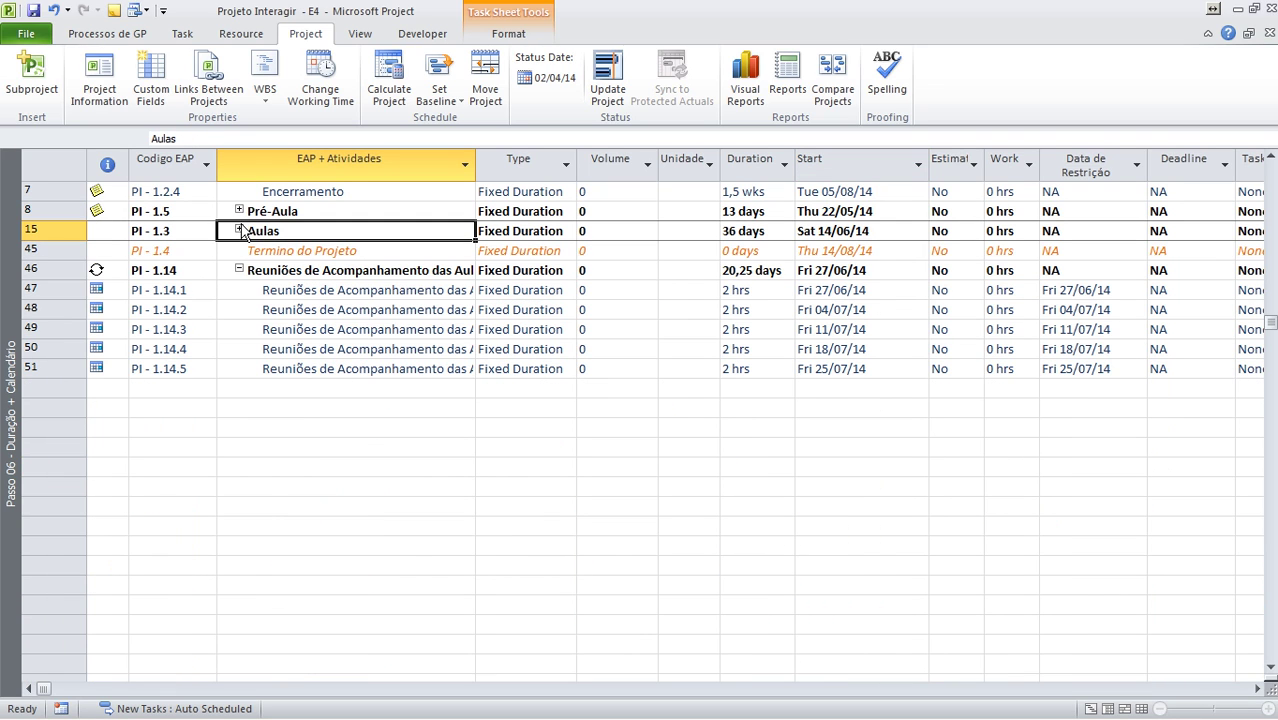
{"action": "left_click", "coordinate": [276, 272]}
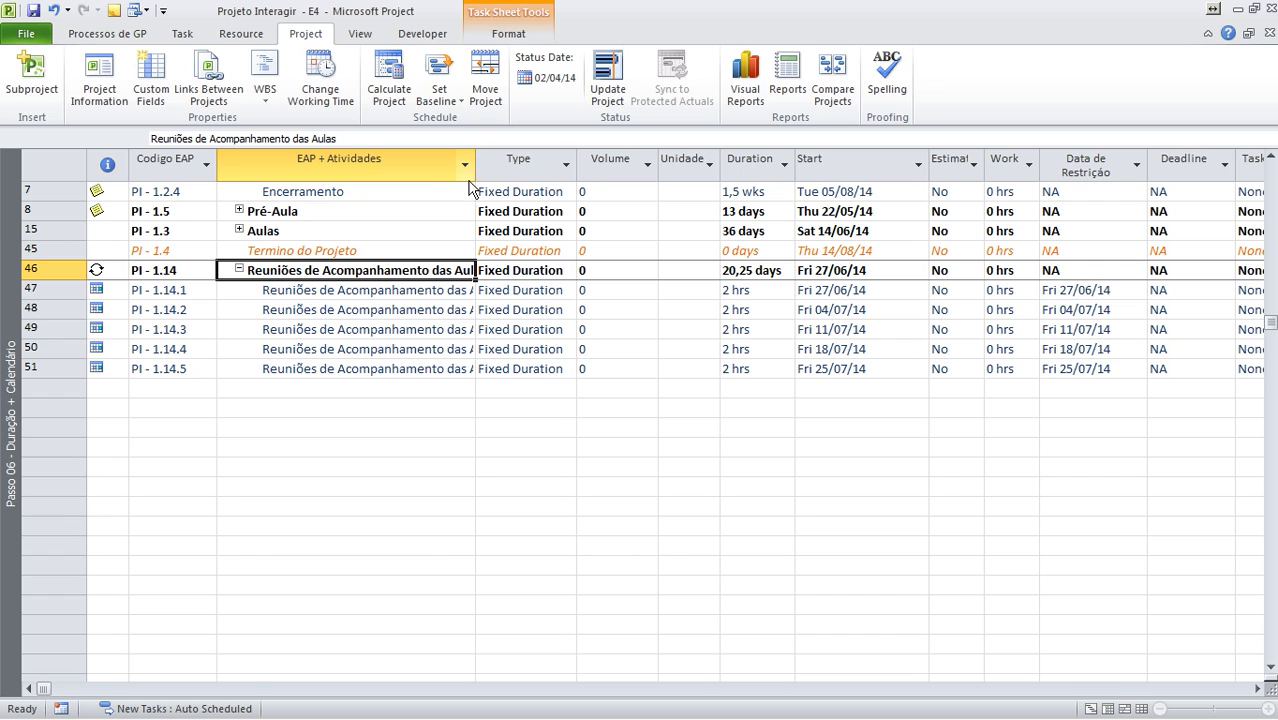
{"action": "left_click_drag", "start_coordinate": [475, 165], "coordinate": [529, 168]}
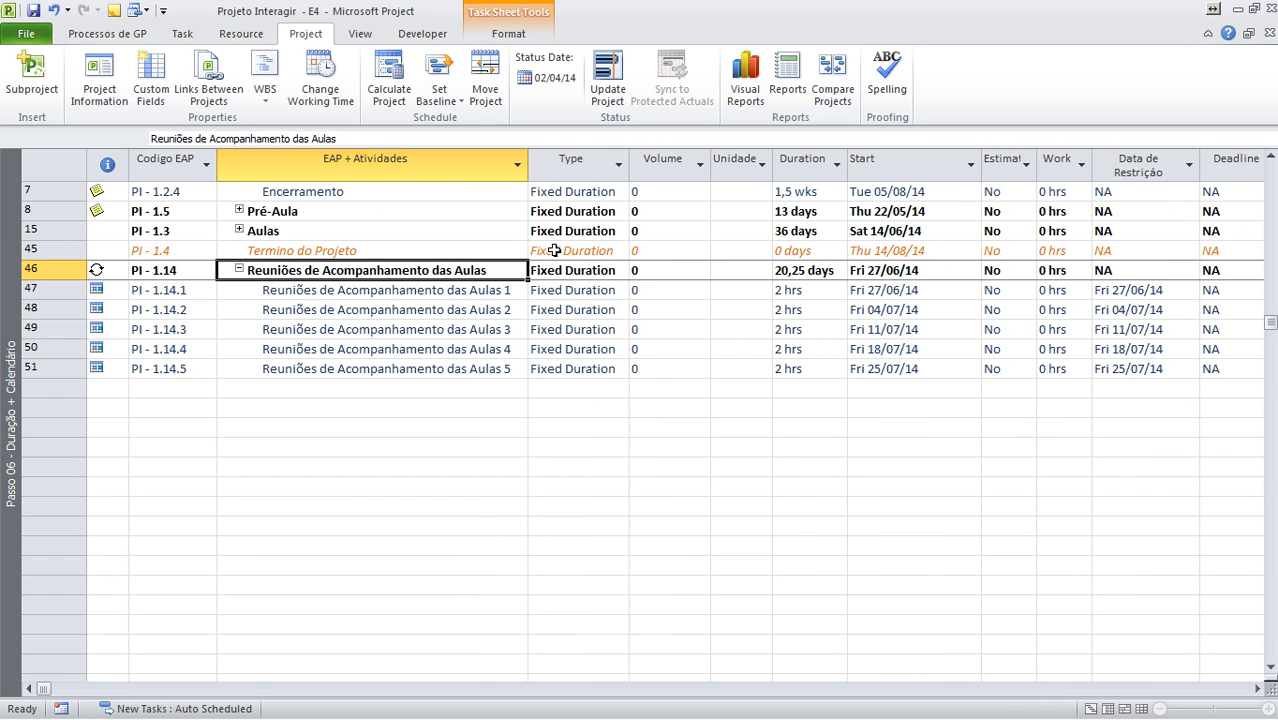
{"action": "left_click", "coordinate": [419, 291]}
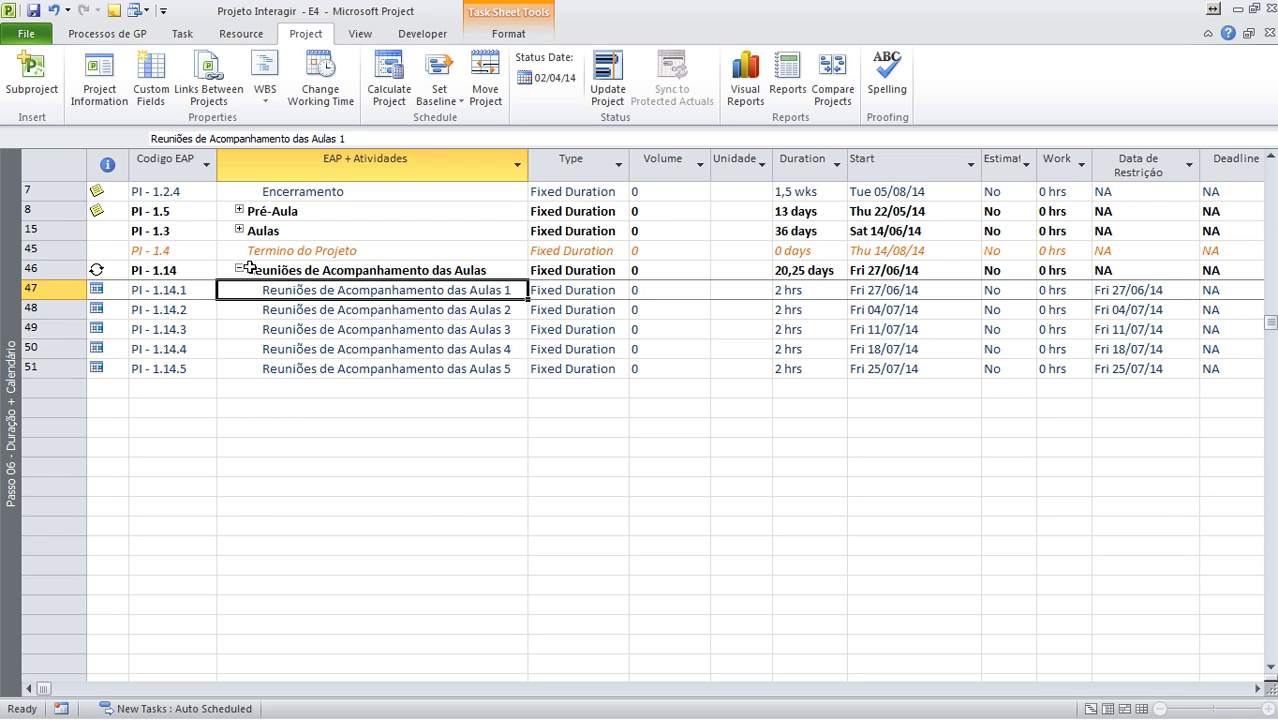
{"action": "scroll", "coordinate": [378, 266], "scroll_direction": "up", "scroll_amount": 2}
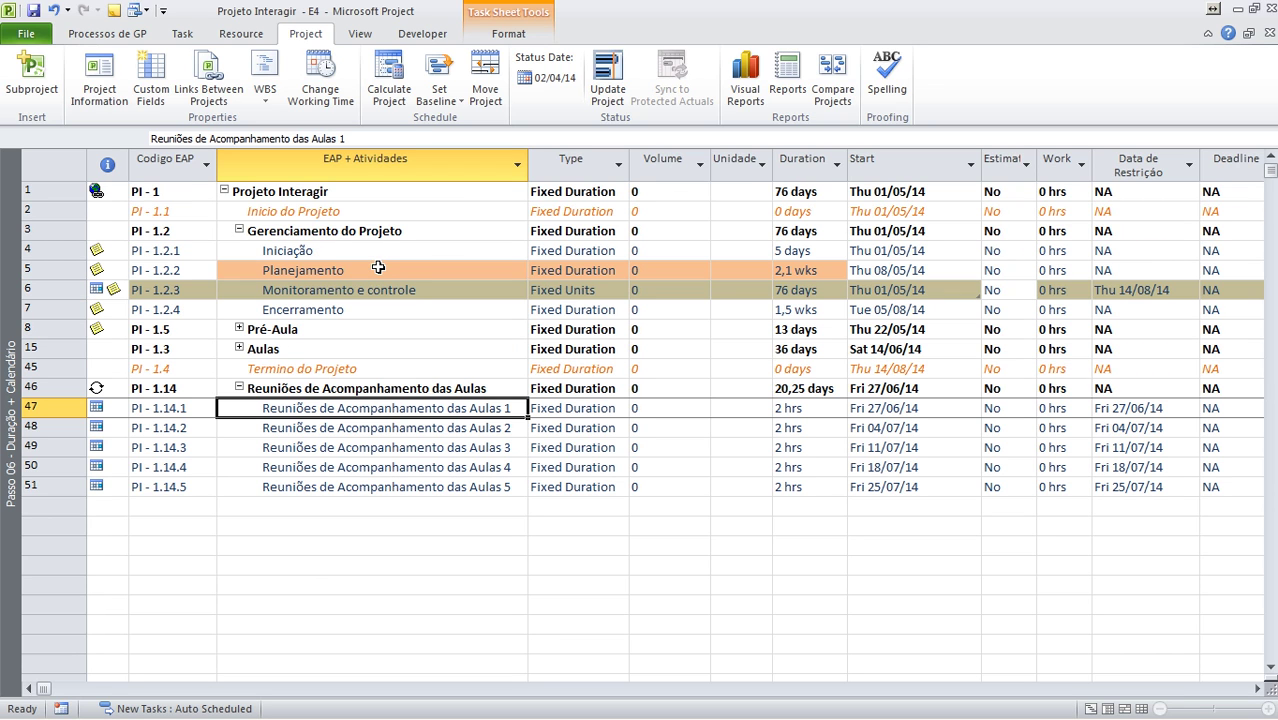
{"action": "left_click", "coordinate": [240, 230]}
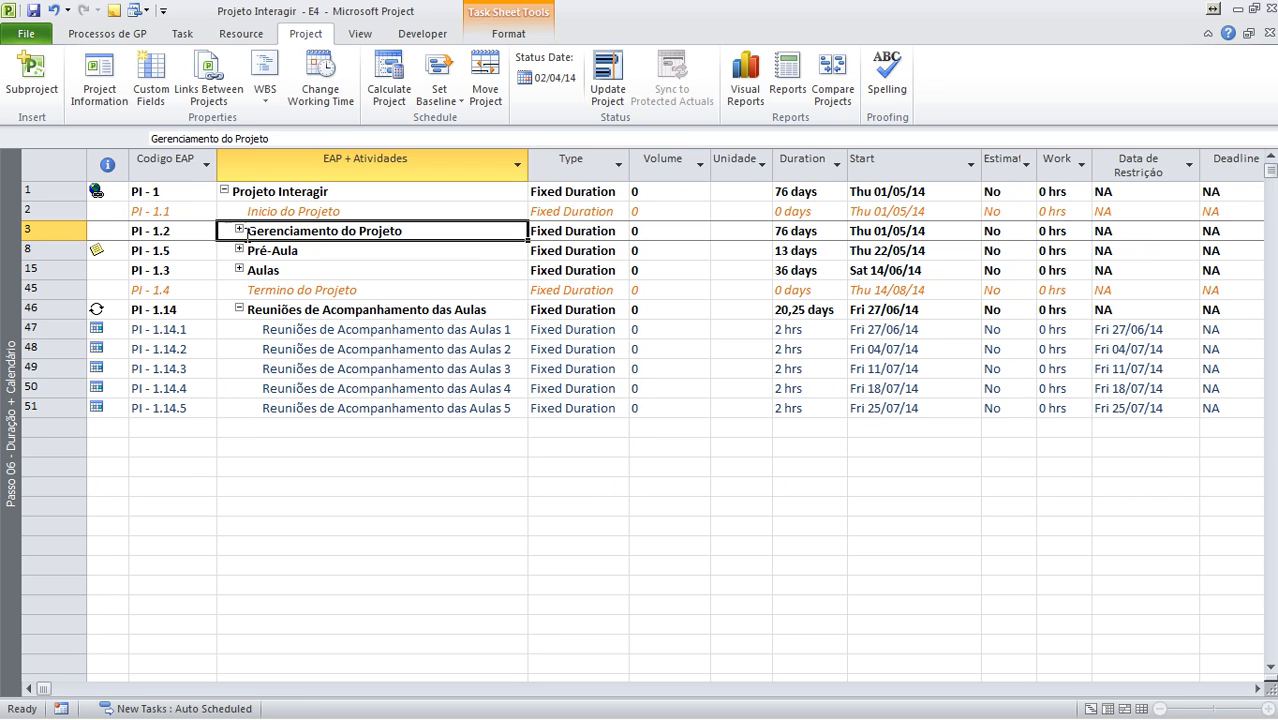
Compare the Reuniões de Acompanhamento das Aulas summary task with Projeto Interagir and its first recurring meeting.
{"action": "left_click", "coordinate": [303, 309]}
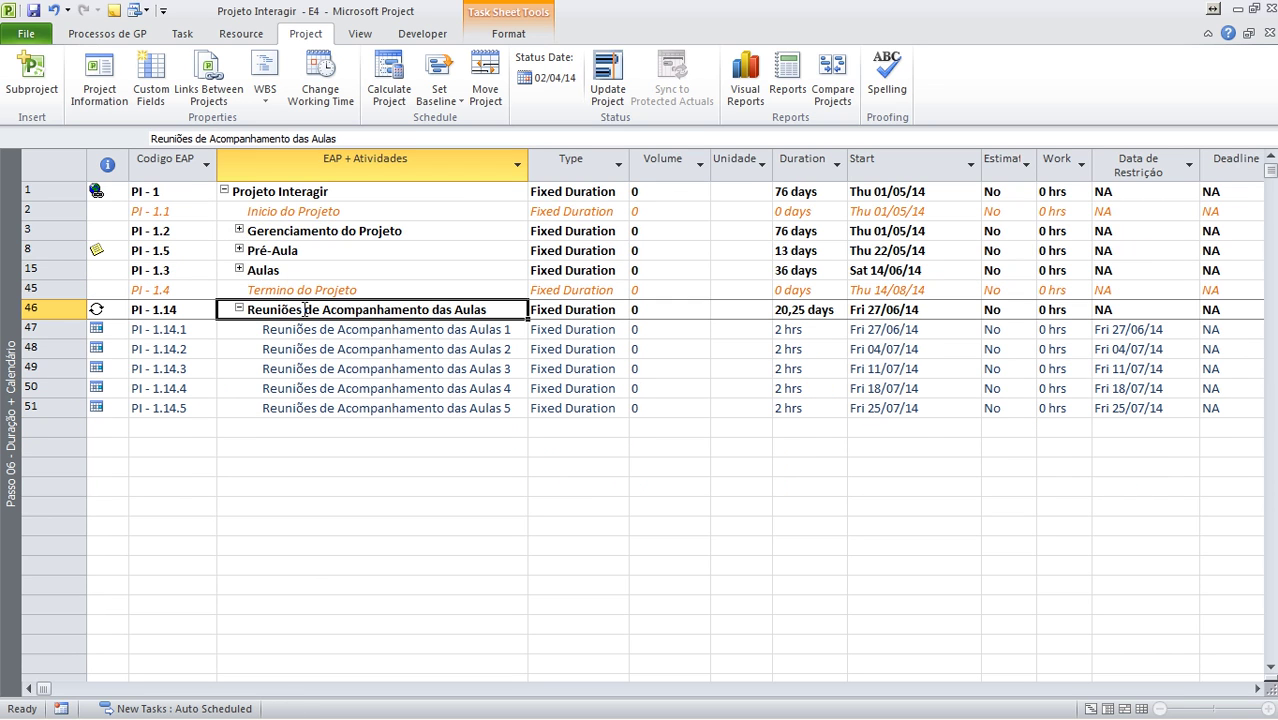
{"action": "left_click", "coordinate": [295, 191]}
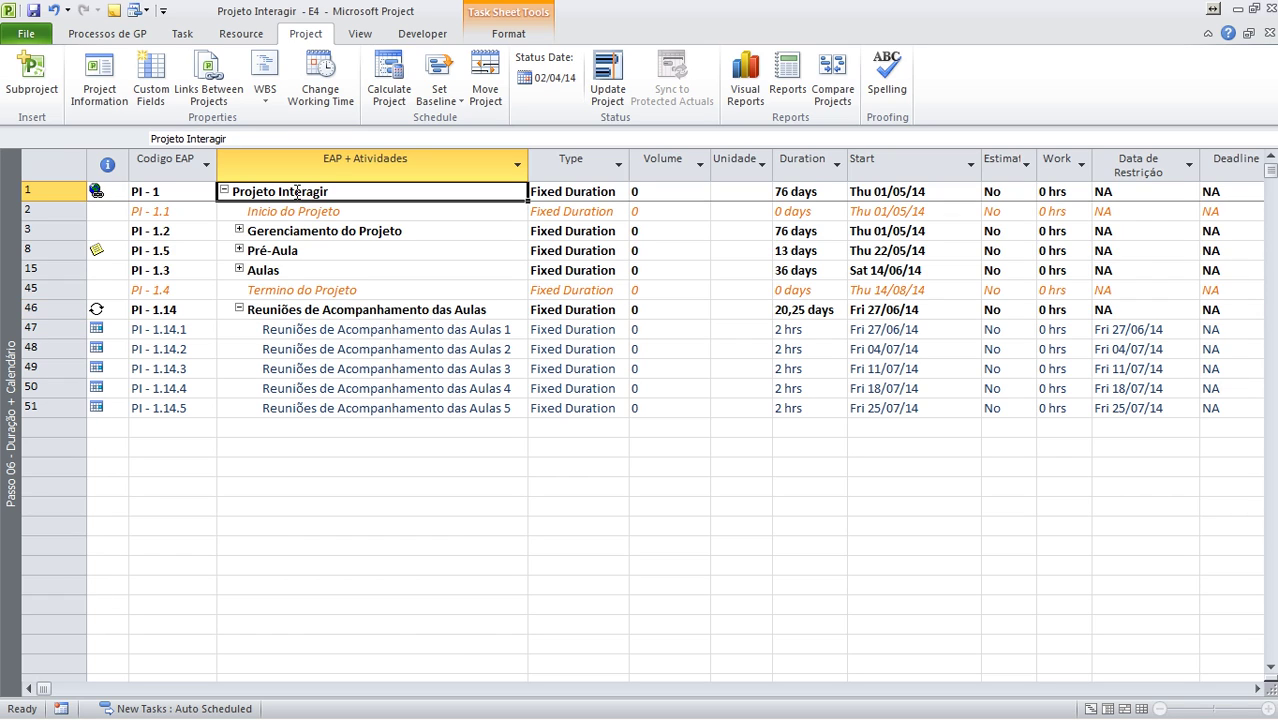
{"action": "left_click", "coordinate": [318, 310]}
{"action": "left_click", "coordinate": [336, 195]}
{"action": "left_click", "coordinate": [347, 309]}
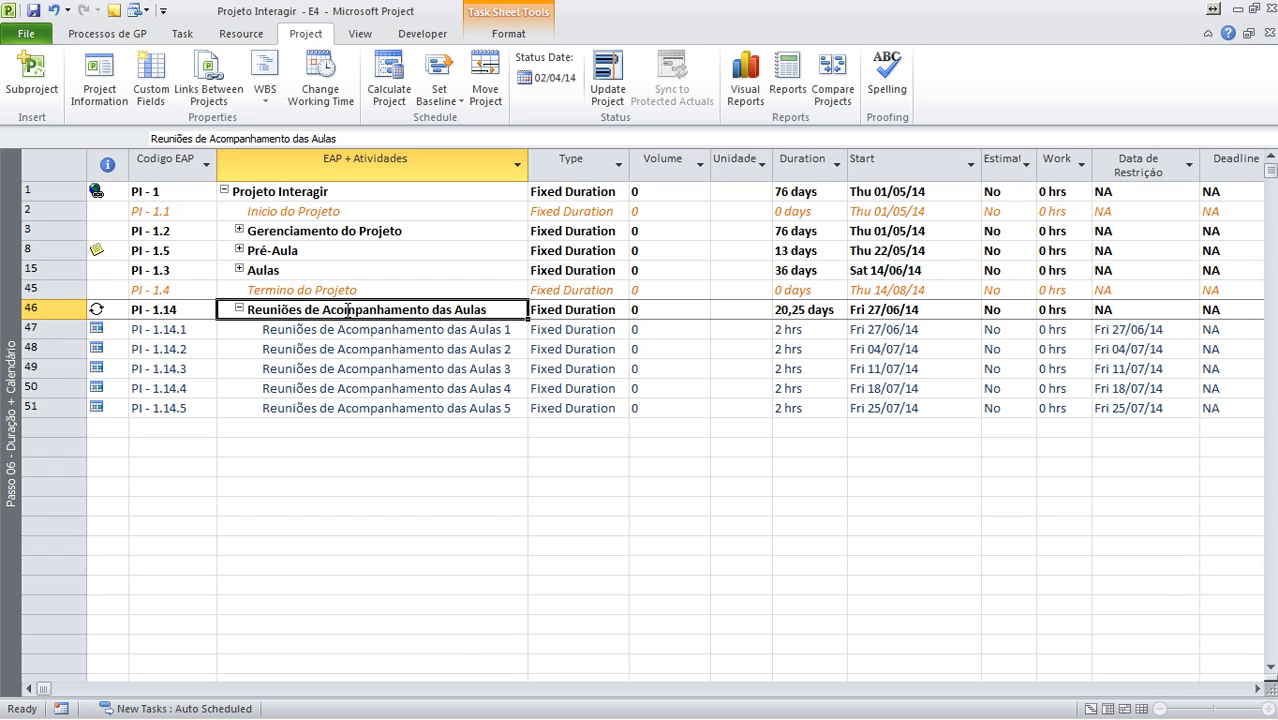
{"action": "left_click", "coordinate": [348, 330]}
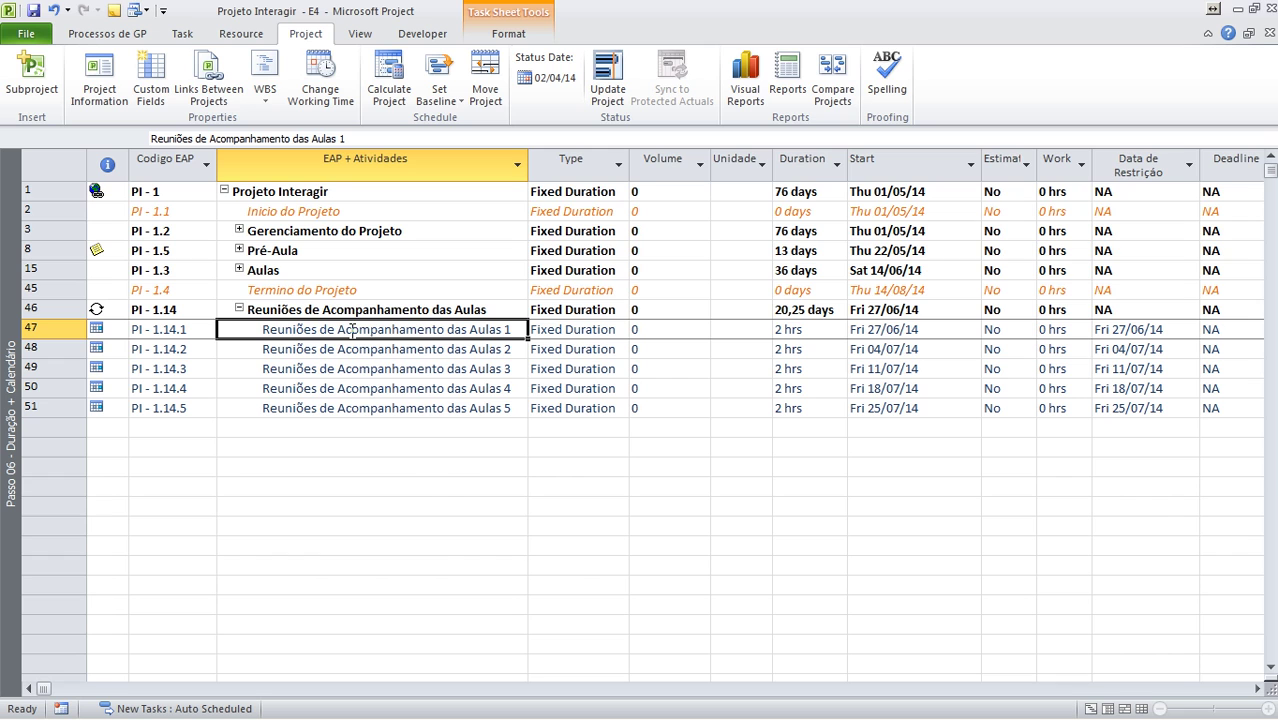
Expand the Aulas summary task and collapse its Turma01, Turma02 and Encerramento groups.
{"action": "left_click", "coordinate": [240, 270]}
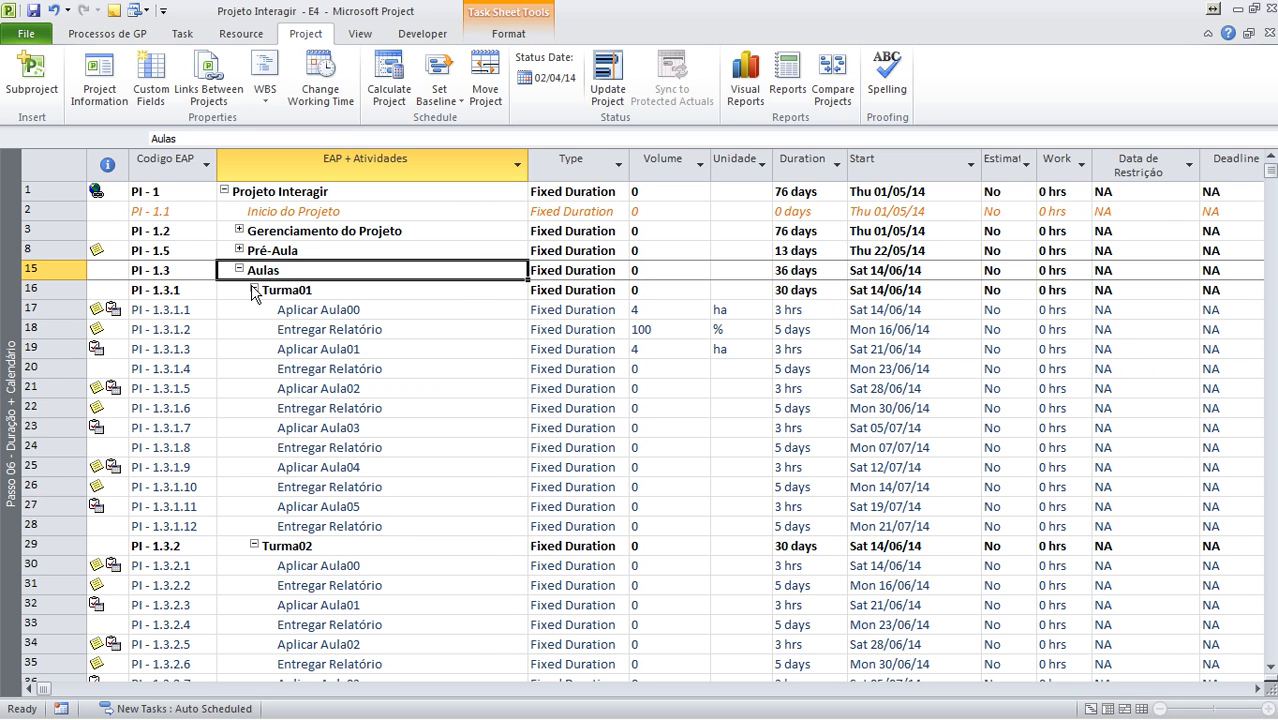
{"action": "left_click", "coordinate": [254, 289]}
{"action": "left_click", "coordinate": [254, 309]}
{"action": "left_click", "coordinate": [254, 329]}
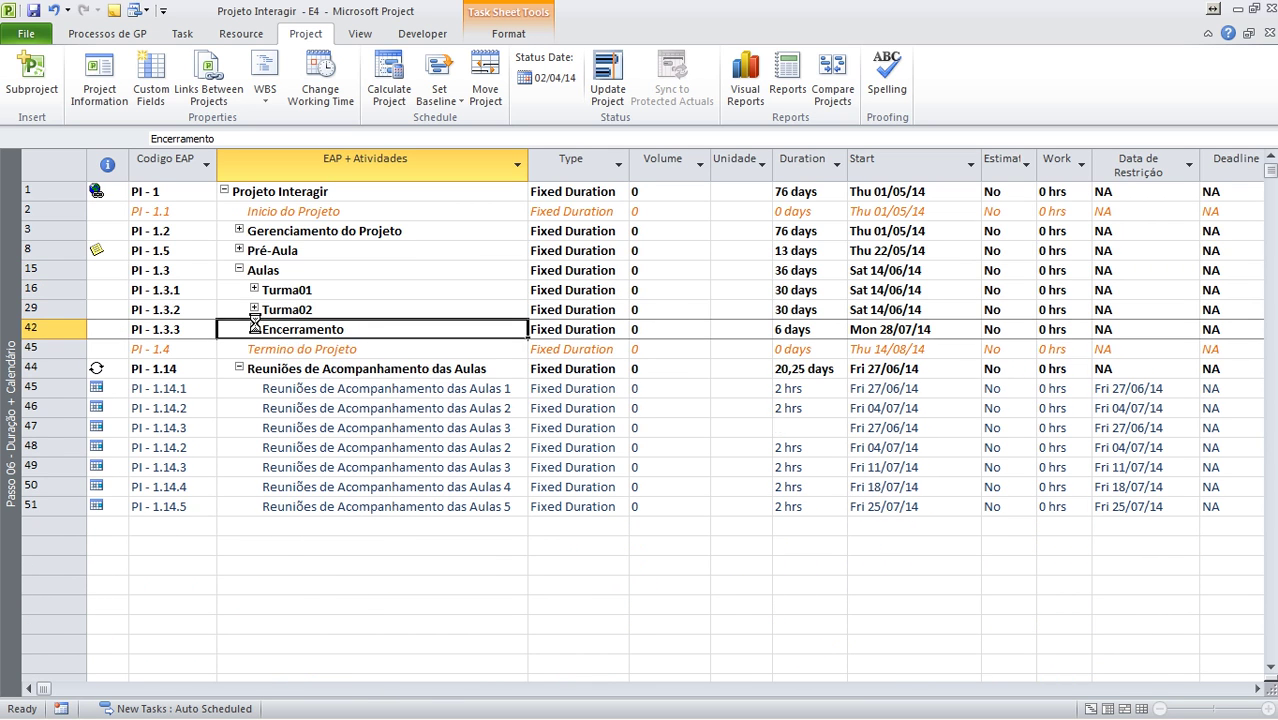
Compare the start dates of Turma01 and its Aplicar Aula00 task with the first class follow-up meeting, leaving Turma01 collapsed.
{"action": "left_click", "coordinate": [891, 290]}
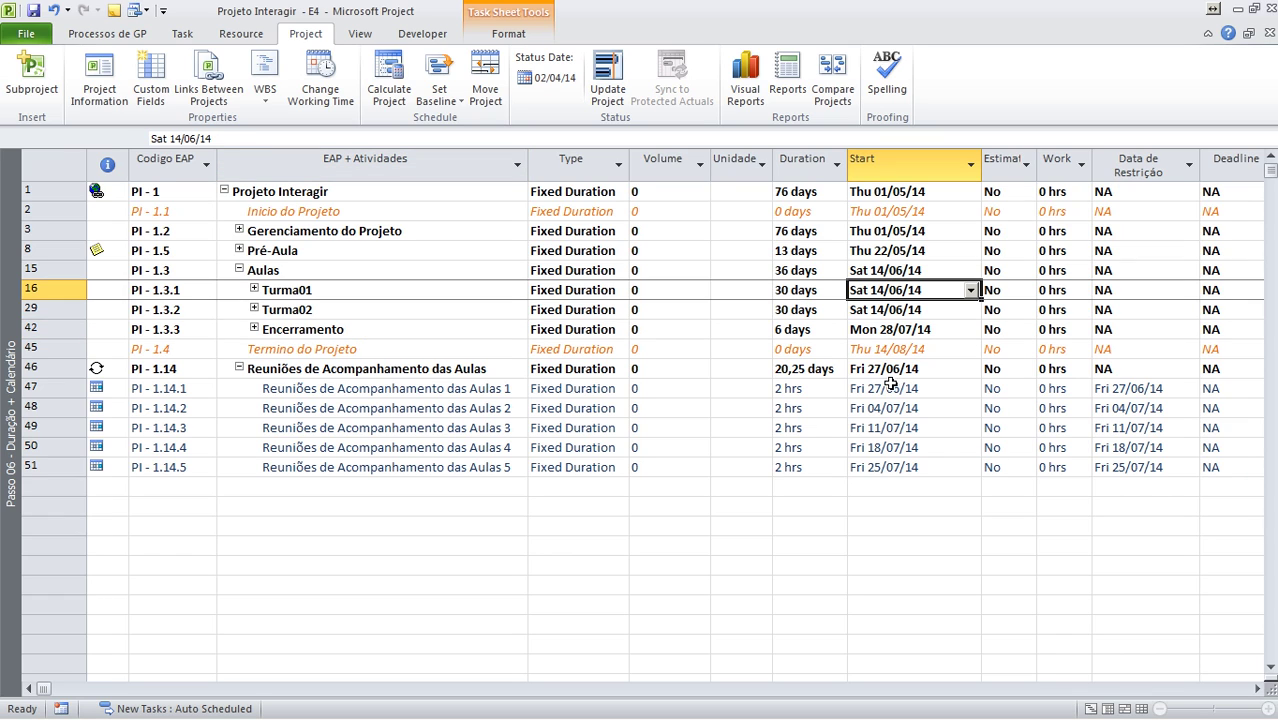
{"action": "left_click", "coordinate": [872, 390]}
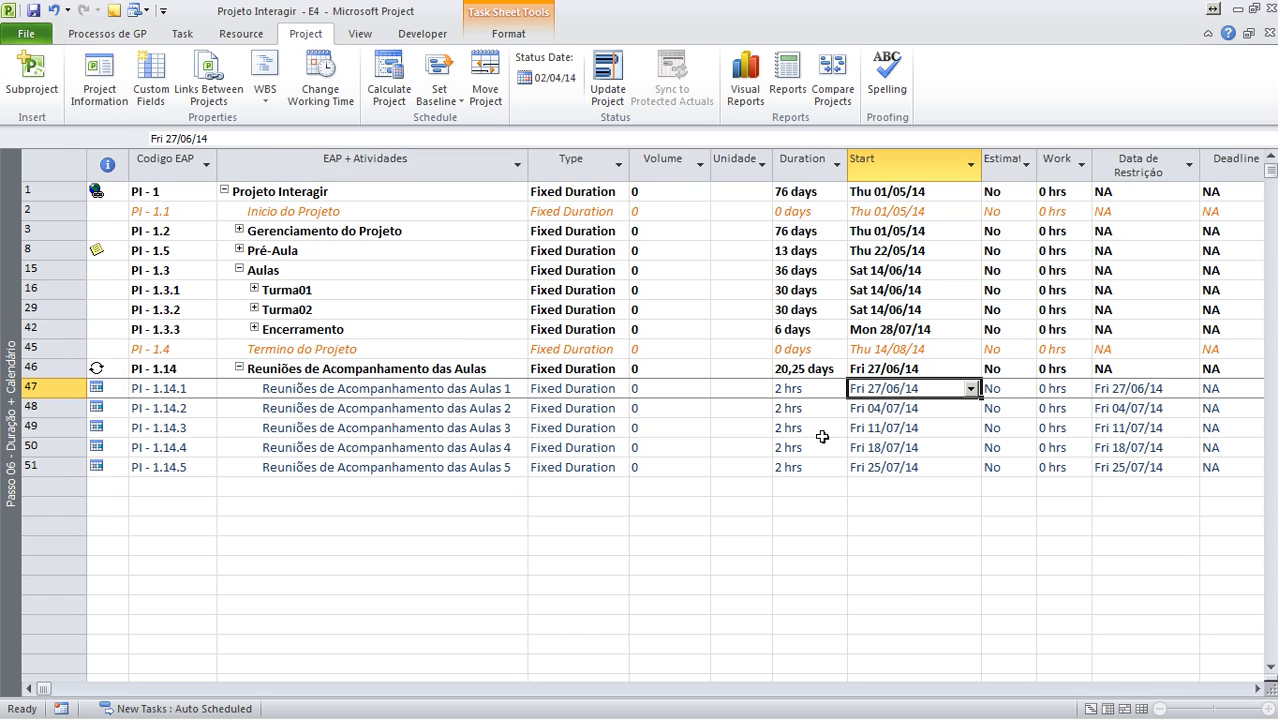
{"action": "left_click", "coordinate": [254, 289]}
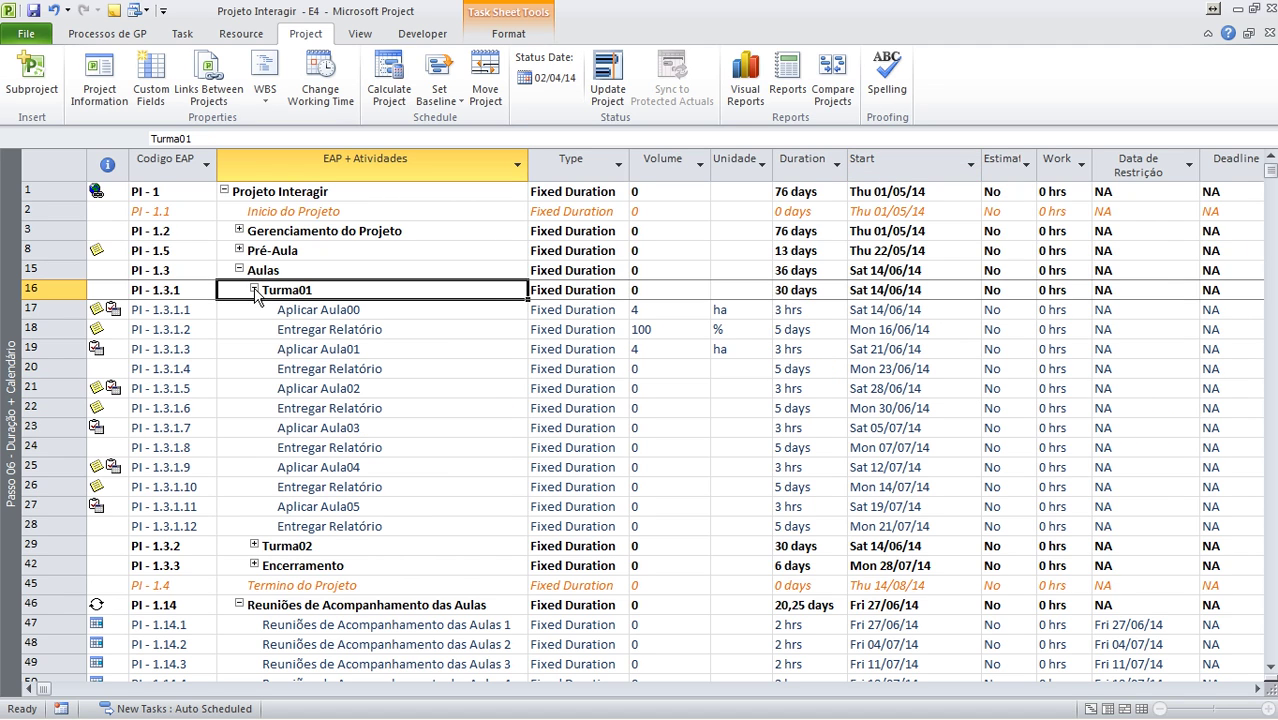
{"action": "left_click", "coordinate": [928, 310]}
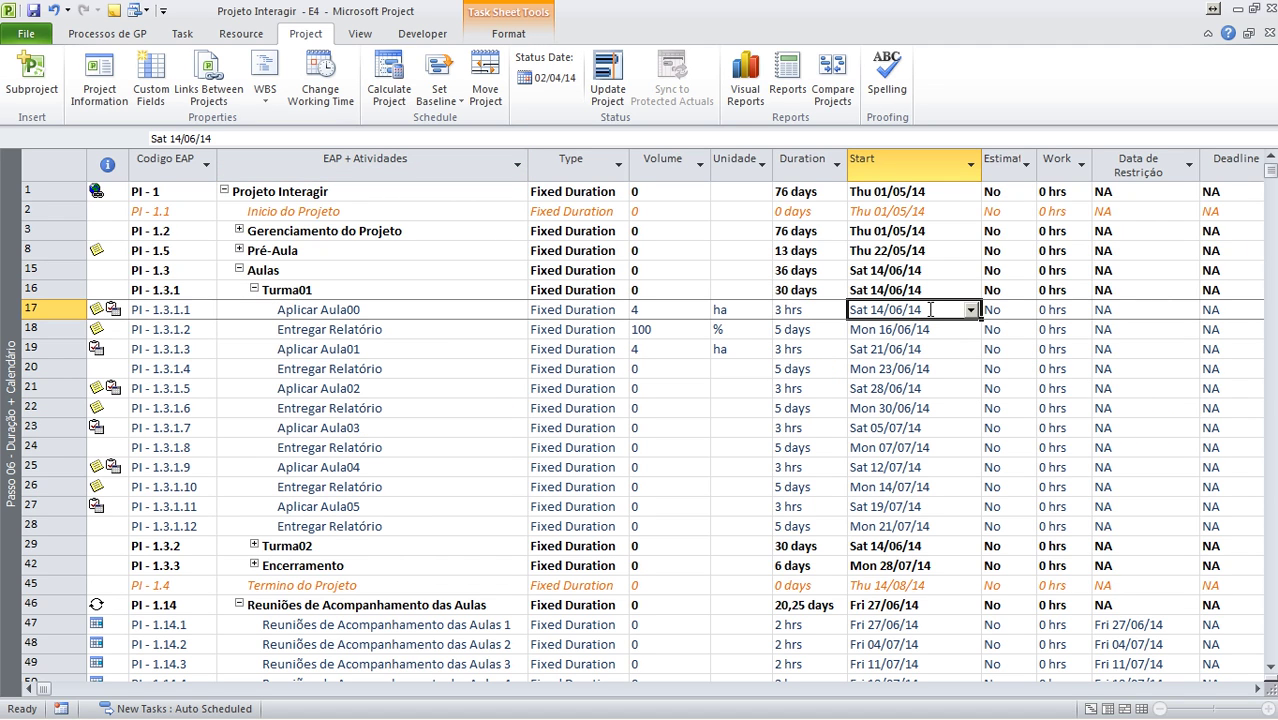
{"action": "left_click", "coordinate": [254, 290]}
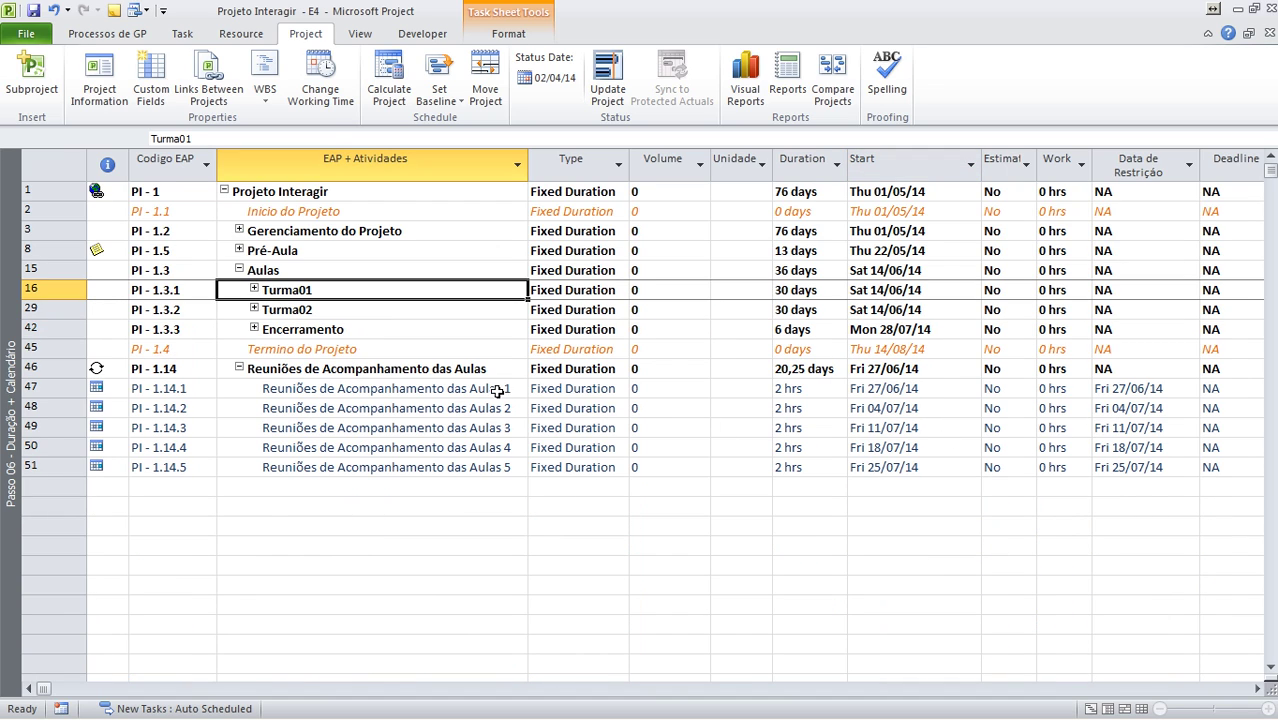
Examine the fields of Reuniões de Acompanhamento das Aulas 1 across to Task Calendar and back to its indicator.
{"action": "left_click", "coordinate": [497, 390]}
{"action": "key", "text": "Right"}
{"action": "key", "text": "Right"}
{"action": "key", "text": "Right"}
{"action": "key", "text": "Right"}
{"action": "key", "text": "Right"}
{"action": "key", "text": "Right"}
{"action": "key", "text": "Right"}
{"action": "key", "text": "Right"}
{"action": "key", "text": "Right"}
{"action": "key", "text": "Right"}
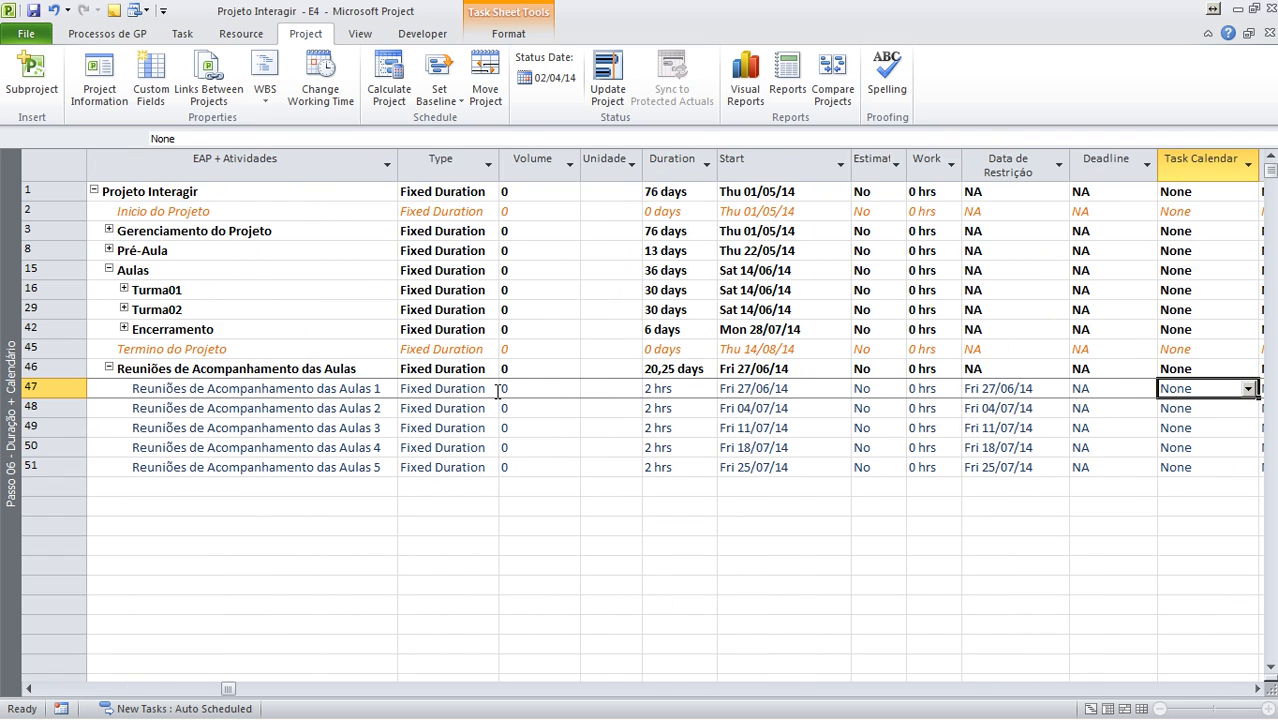
{"action": "key", "text": "Left"}
{"action": "key", "text": "Left"}
{"action": "key", "text": "Left"}
{"action": "key", "text": "Left"}
{"action": "key", "text": "Left"}
{"action": "key", "text": "Left"}
{"action": "key", "text": "Left"}
{"action": "key", "text": "Left"}
{"action": "key", "text": "Left"}
{"action": "key", "text": "Left"}
{"action": "key", "text": "Left"}
{"action": "key", "text": "Left"}
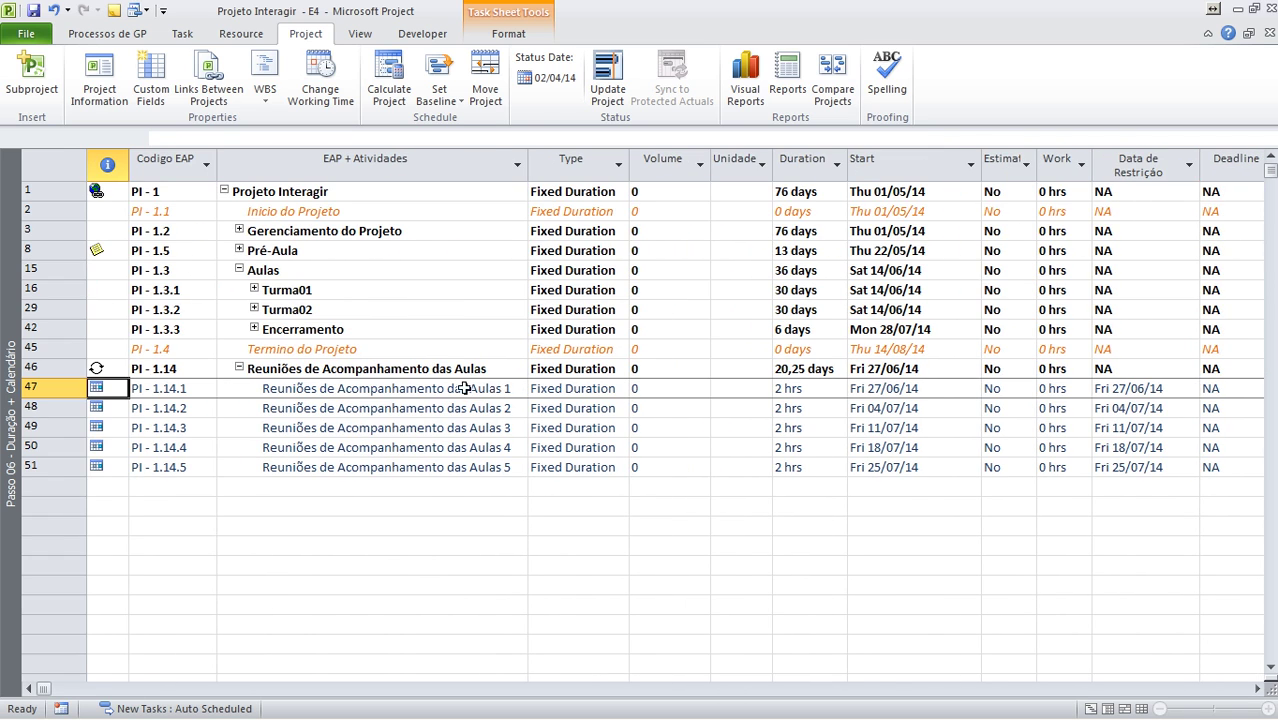
Inspect the weekly recurrence settings and available calendars of Reuniões de Acompanhamento das Aulas, and close them without changes.
{"action": "left_click", "coordinate": [116, 369]}
{"action": "double_click", "coordinate": [116, 369]}
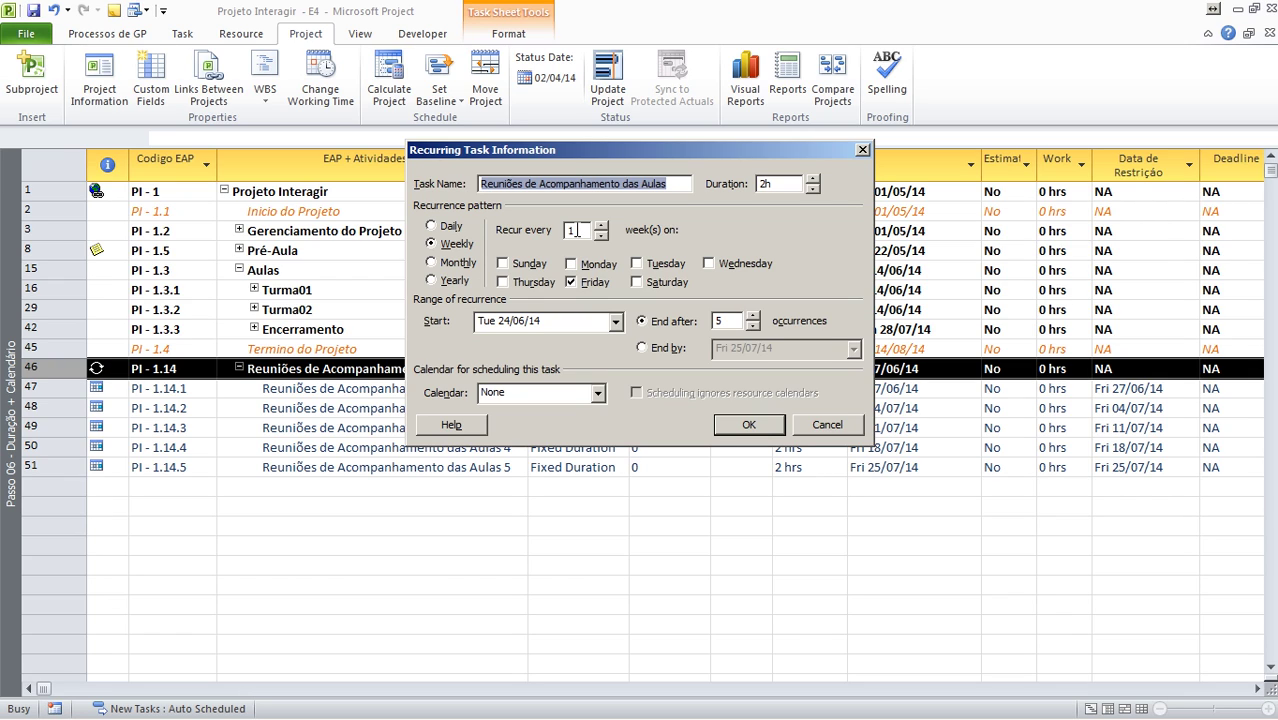
{"action": "left_click", "coordinate": [454, 244]}
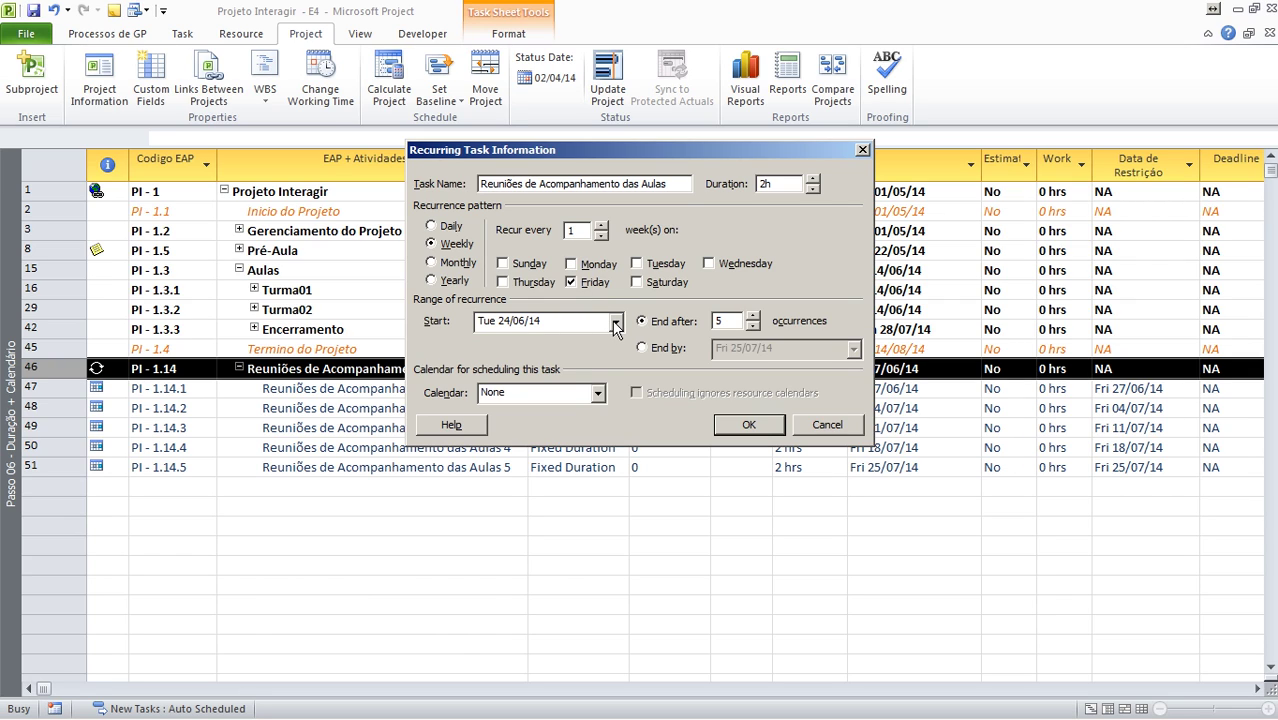
{"action": "left_click", "coordinate": [598, 393]}
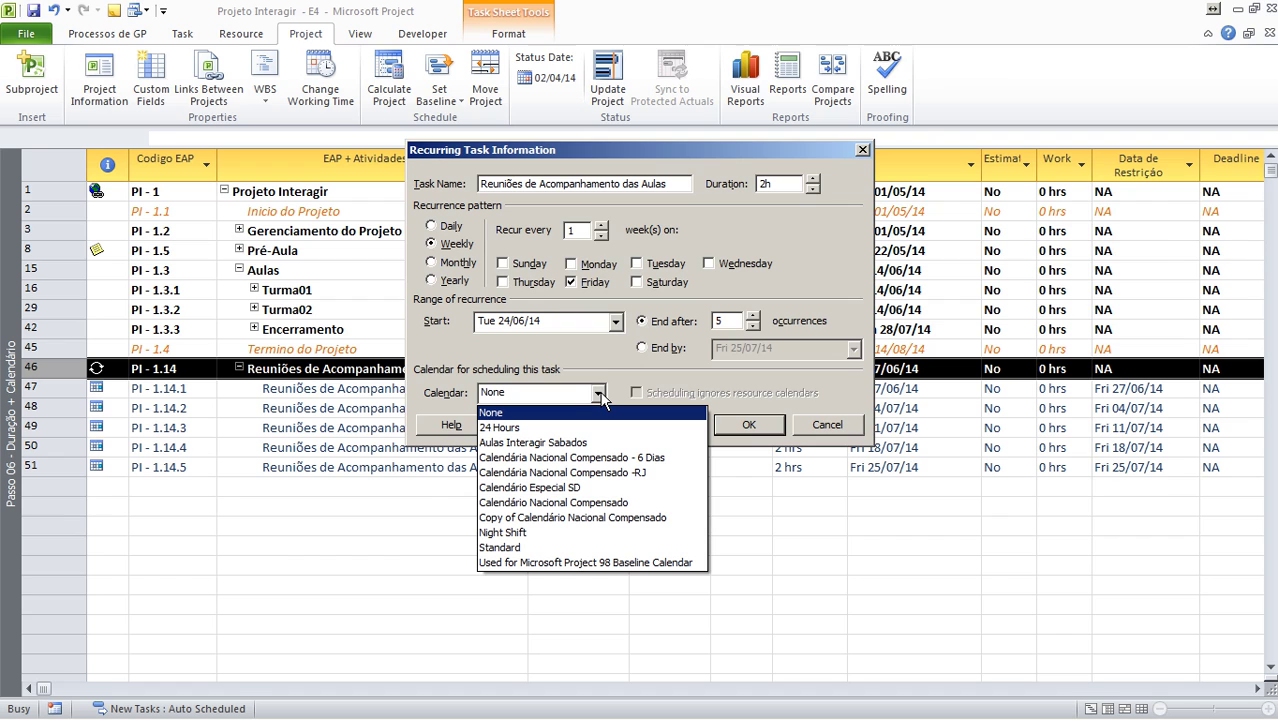
{"action": "left_click", "coordinate": [799, 437]}
{"action": "left_click", "coordinate": [800, 433]}
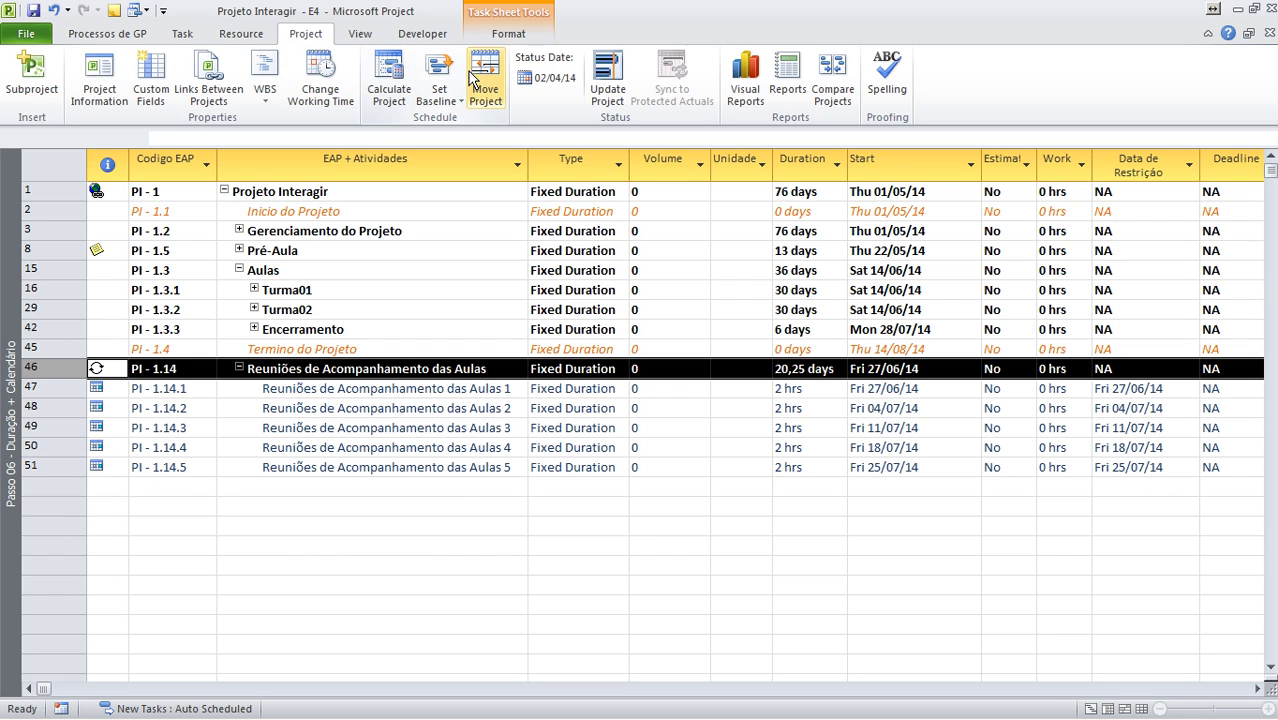
Check the project calendar and its alternatives in Project Information, and close it without changes.
{"action": "left_click", "coordinate": [100, 80]}
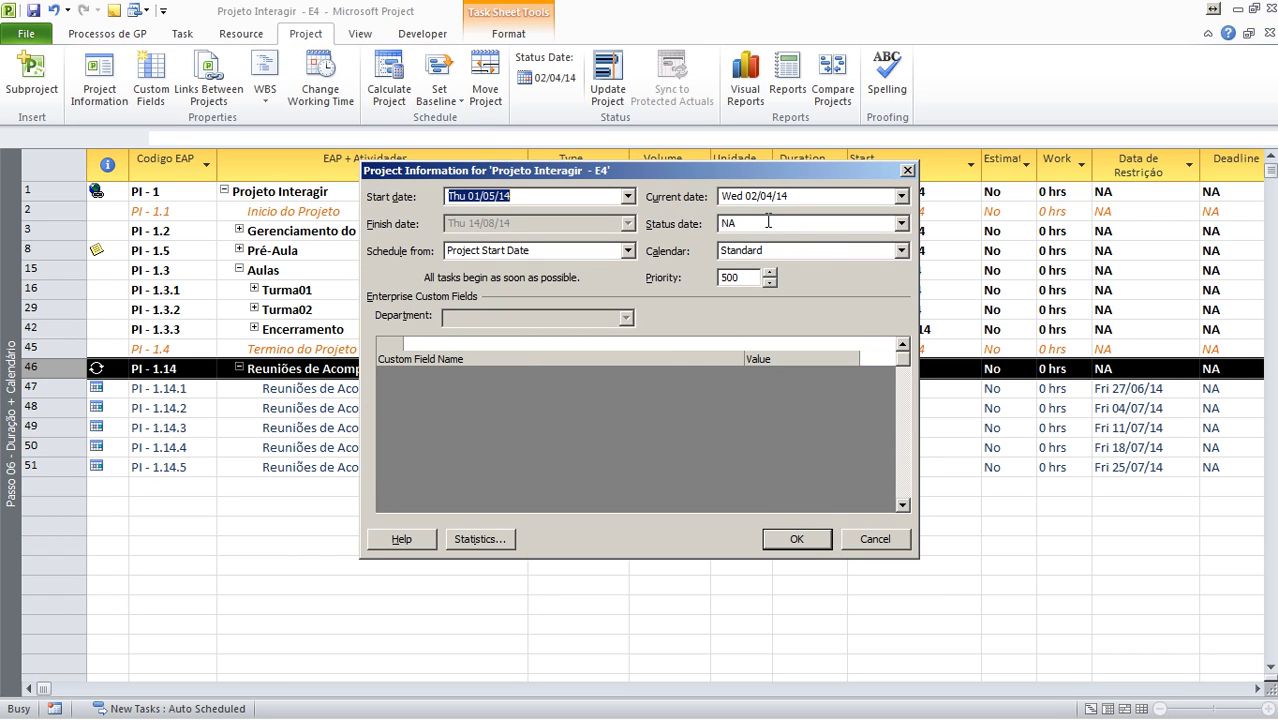
{"action": "left_click", "coordinate": [900, 251]}
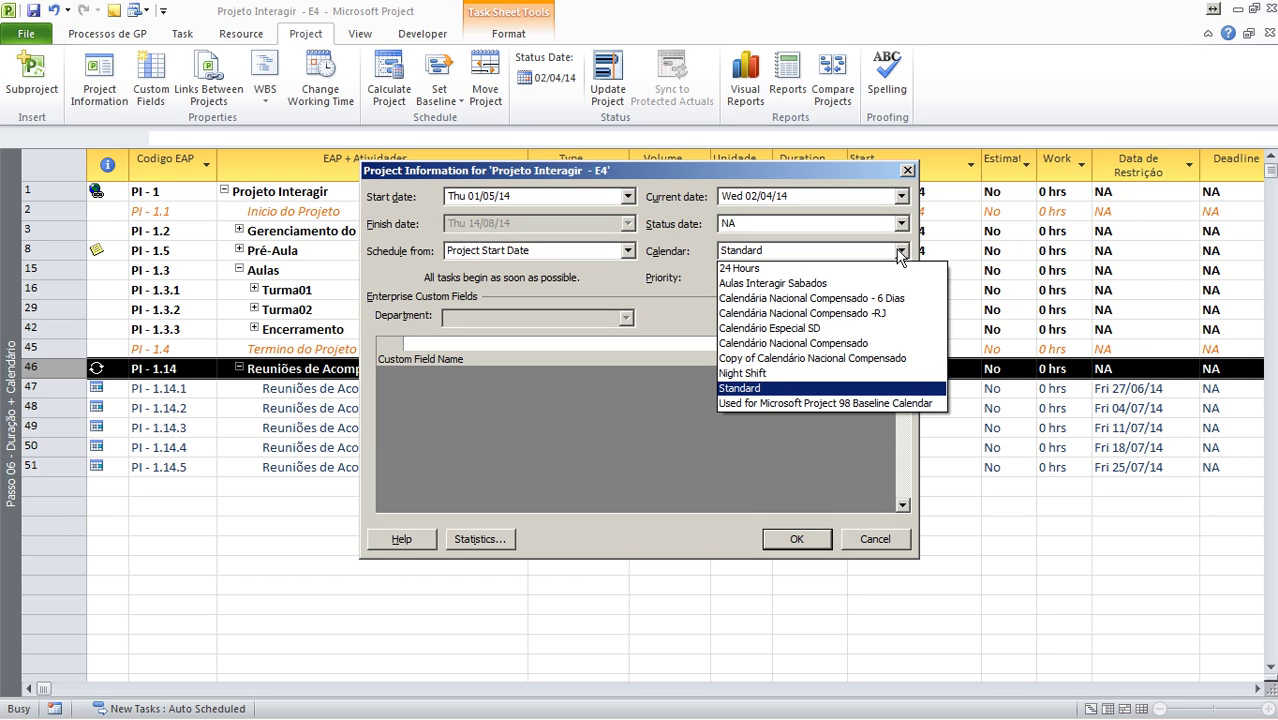
{"action": "left_click", "coordinate": [908, 171]}
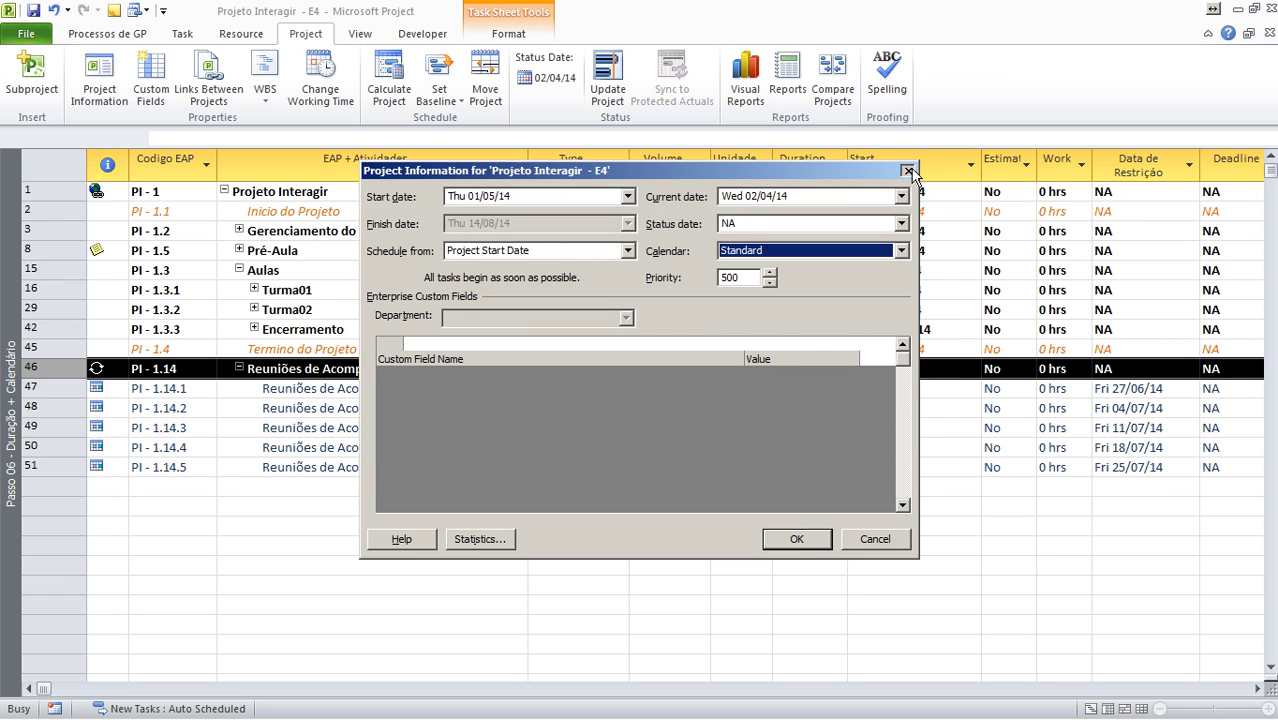
{"action": "left_click", "coordinate": [908, 171]}
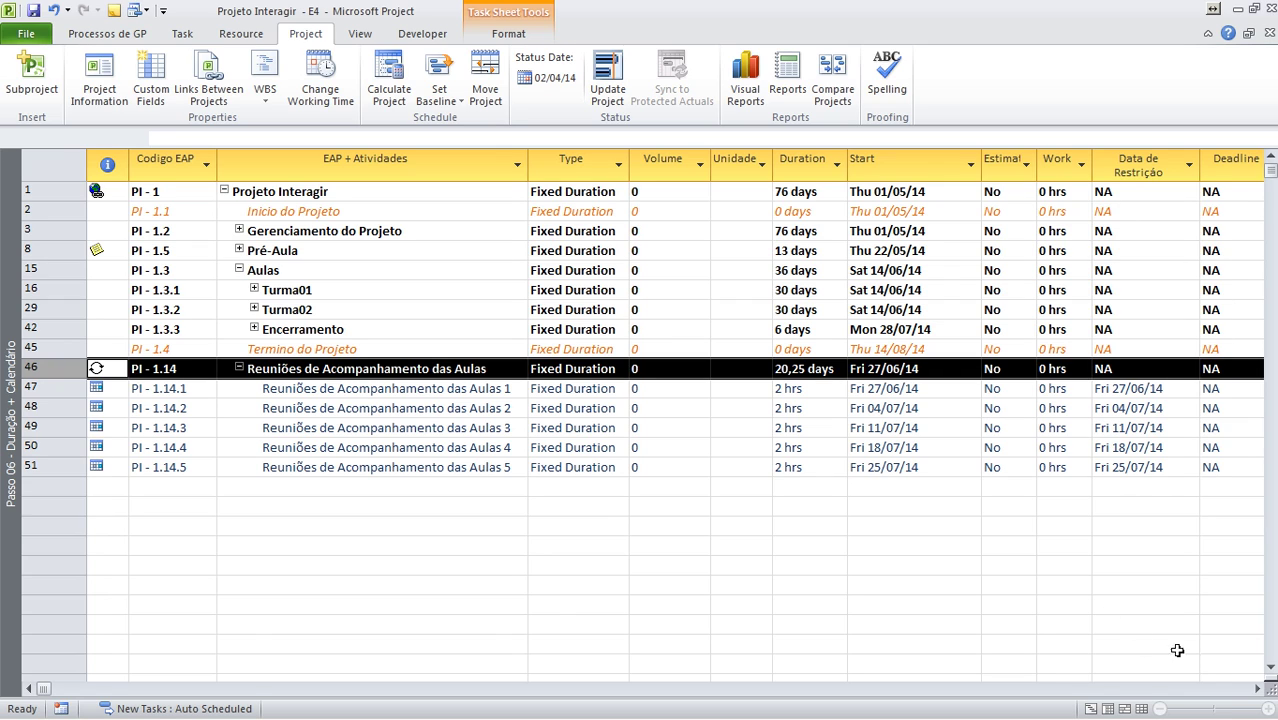
Compare the recurring meetings' Task Calendar column with the calendar set in Project Information.
{"action": "left_click", "coordinate": [1226, 689]}
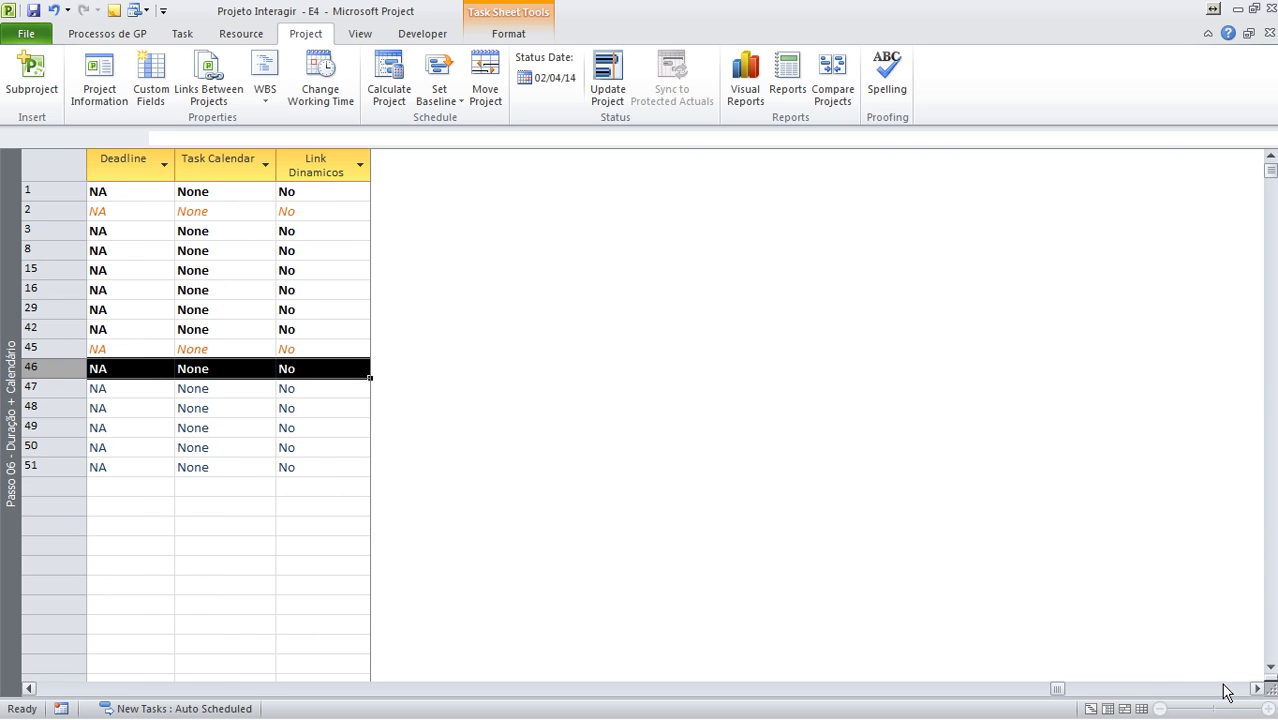
{"action": "left_click", "coordinate": [220, 468]}
{"action": "left_click", "coordinate": [40, 506]}
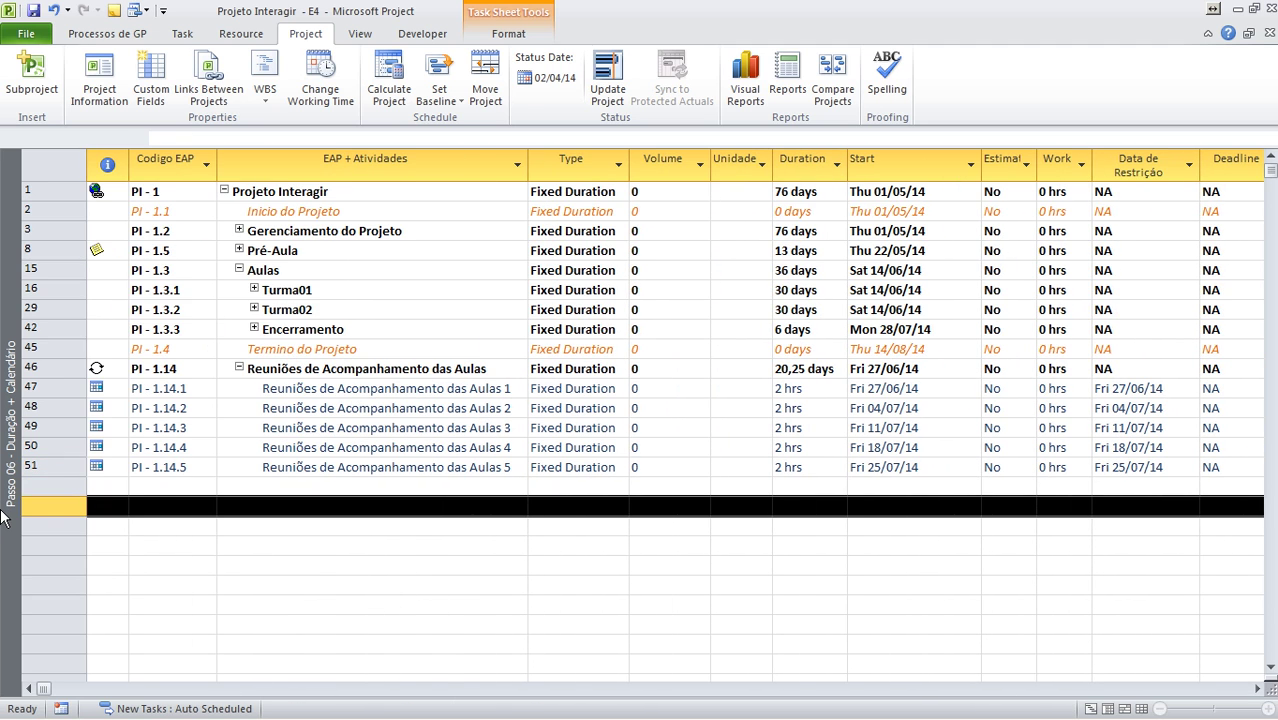
{"action": "left_click", "coordinate": [99, 80]}
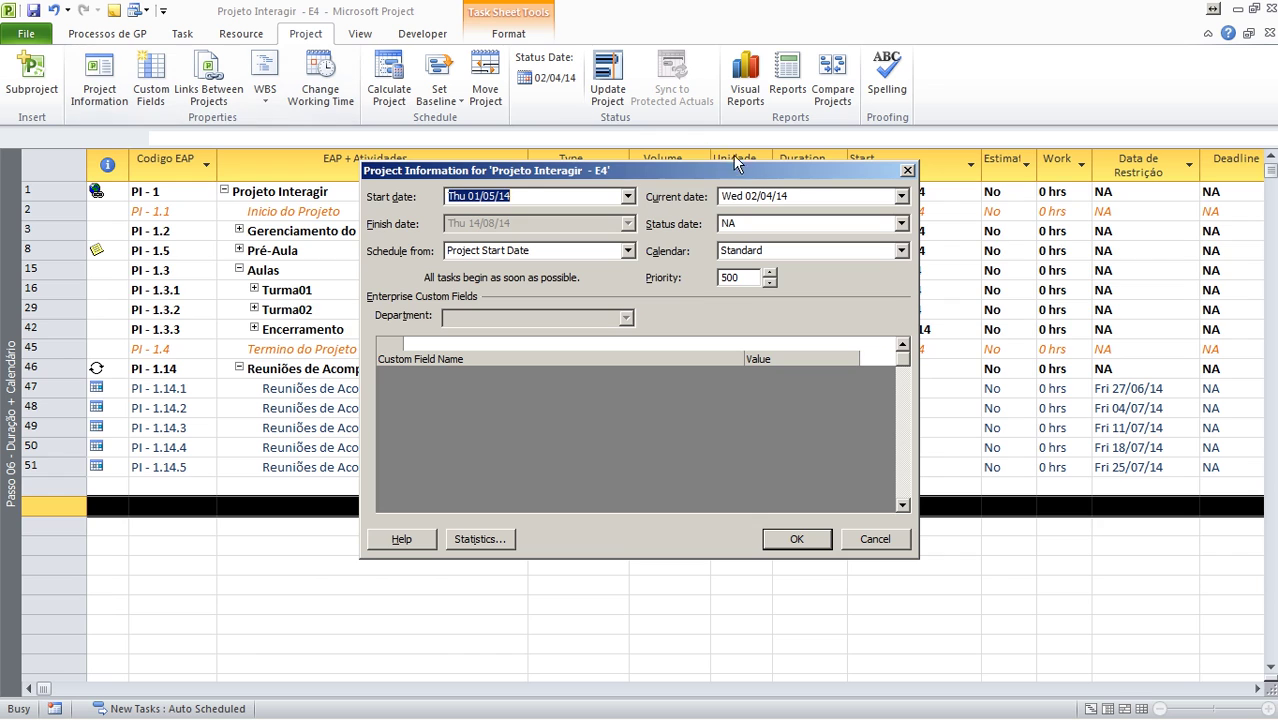
{"action": "left_click", "coordinate": [875, 539]}
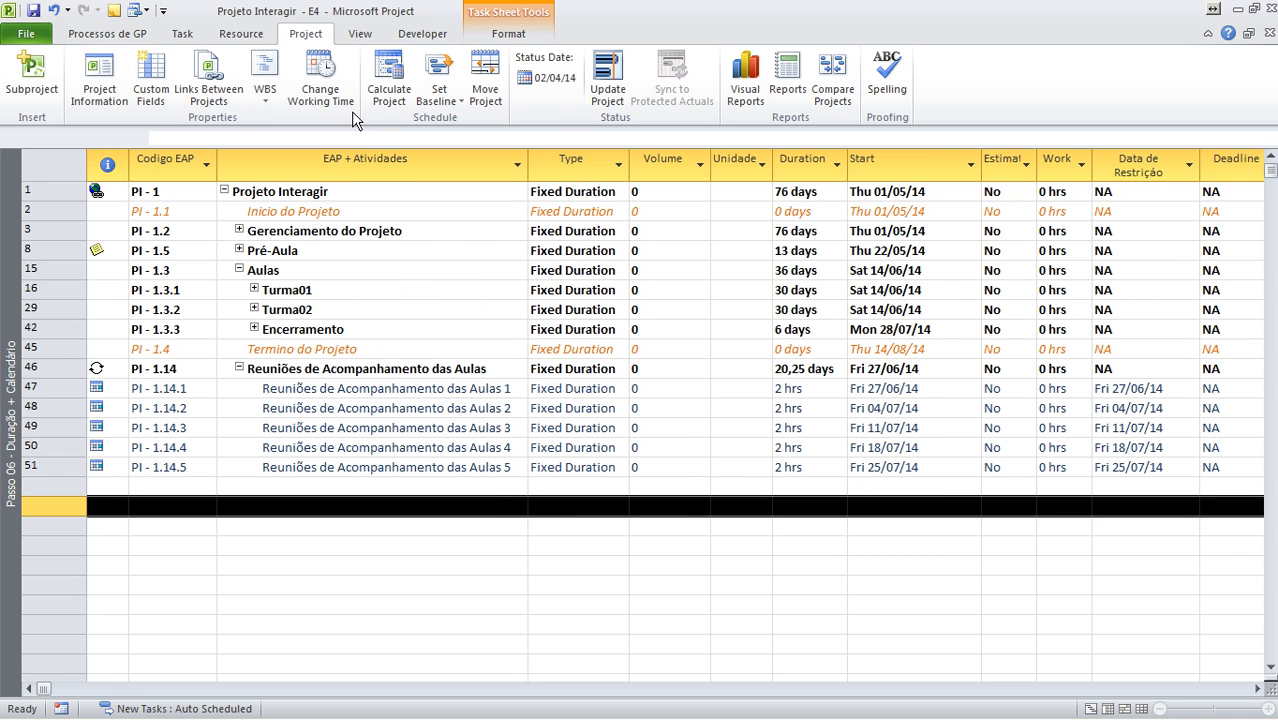
Review the exceptions and work weeks of the Standard project calendar, and close the working time settings.
{"action": "left_click", "coordinate": [300, 88]}
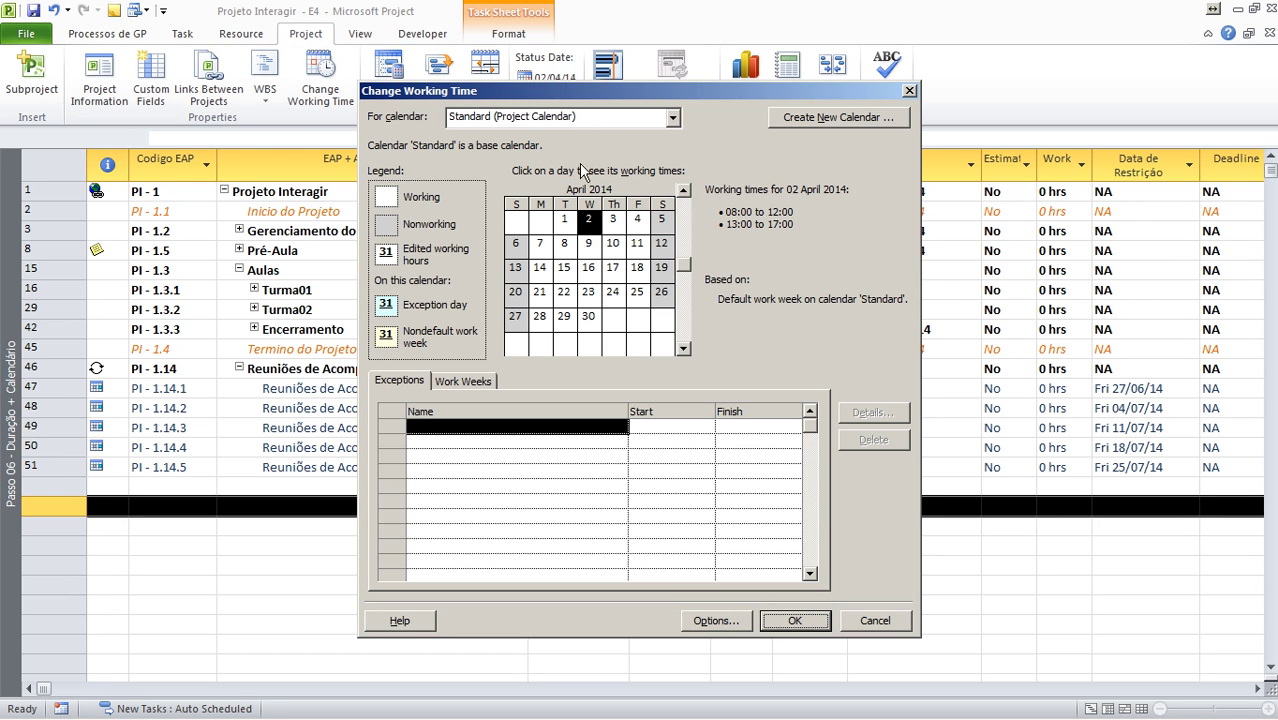
{"action": "left_click", "coordinate": [468, 382]}
{"action": "left_click", "coordinate": [420, 385]}
{"action": "left_click", "coordinate": [909, 92]}
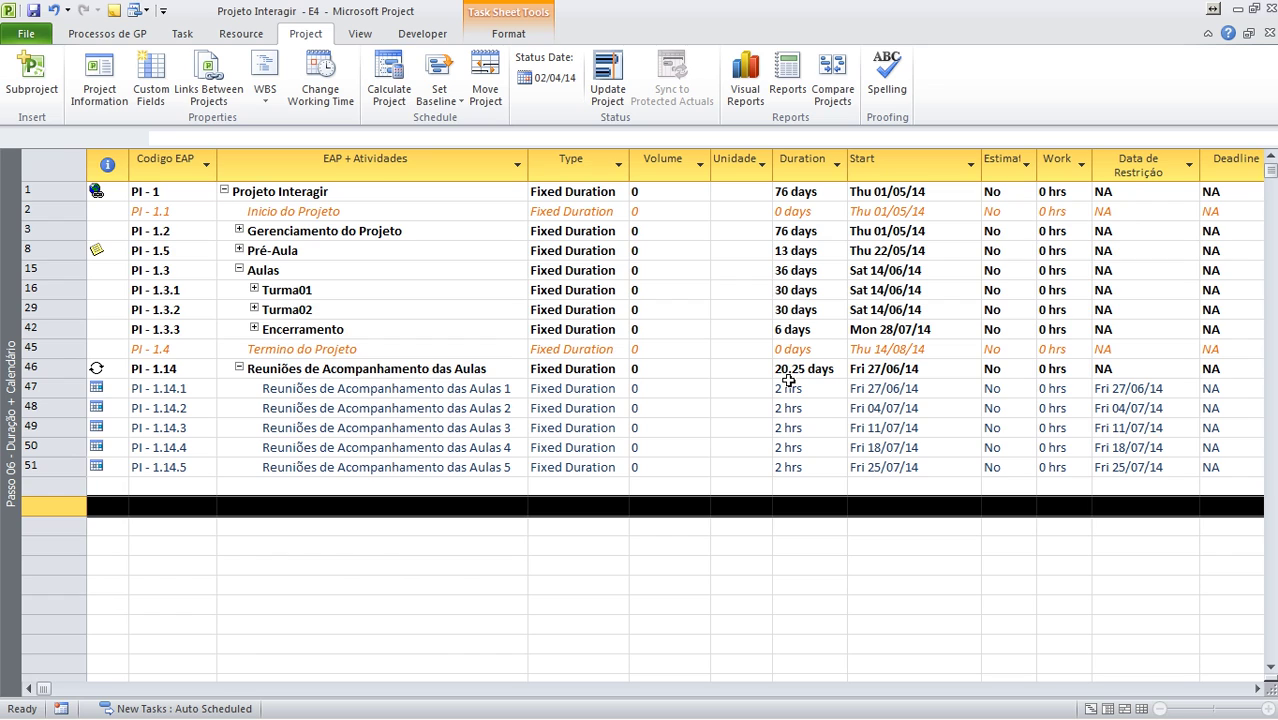
Expand Gerenciamento do Projeto and examine the Planejamento task's fields from its indicator across to the rightmost columns.
{"action": "left_click", "coordinate": [239, 230]}
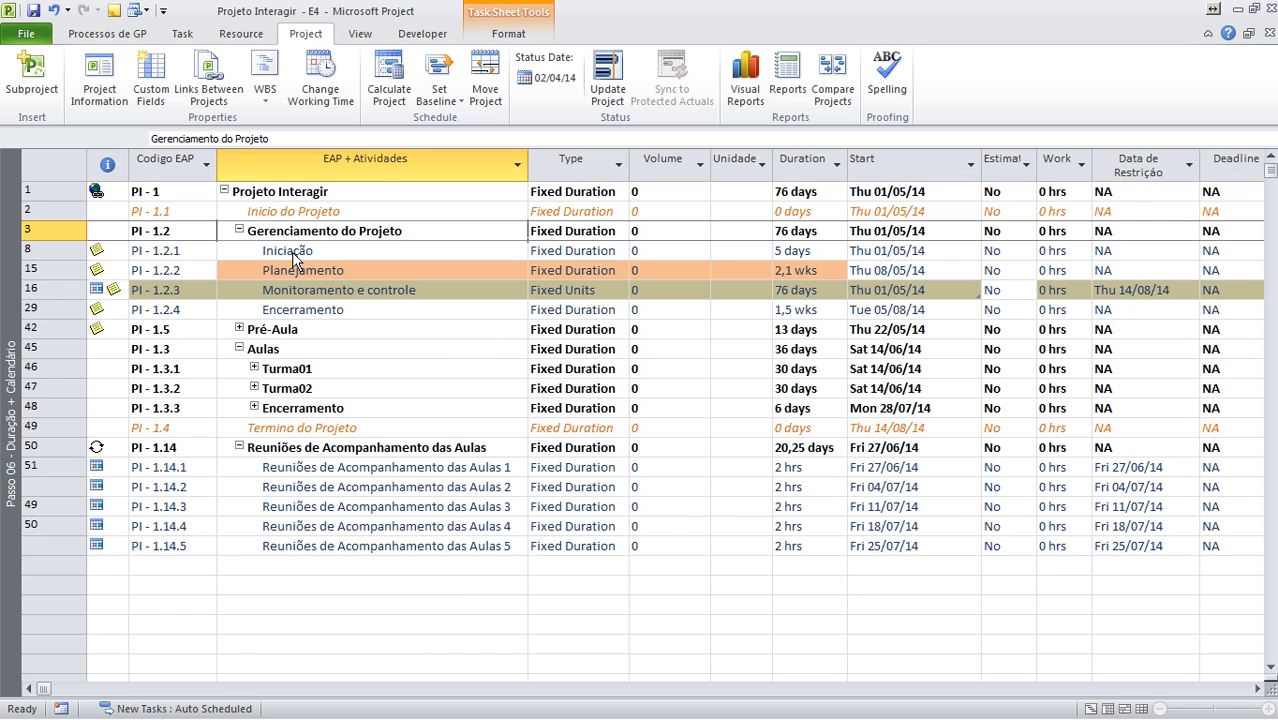
{"action": "left_click", "coordinate": [305, 270]}
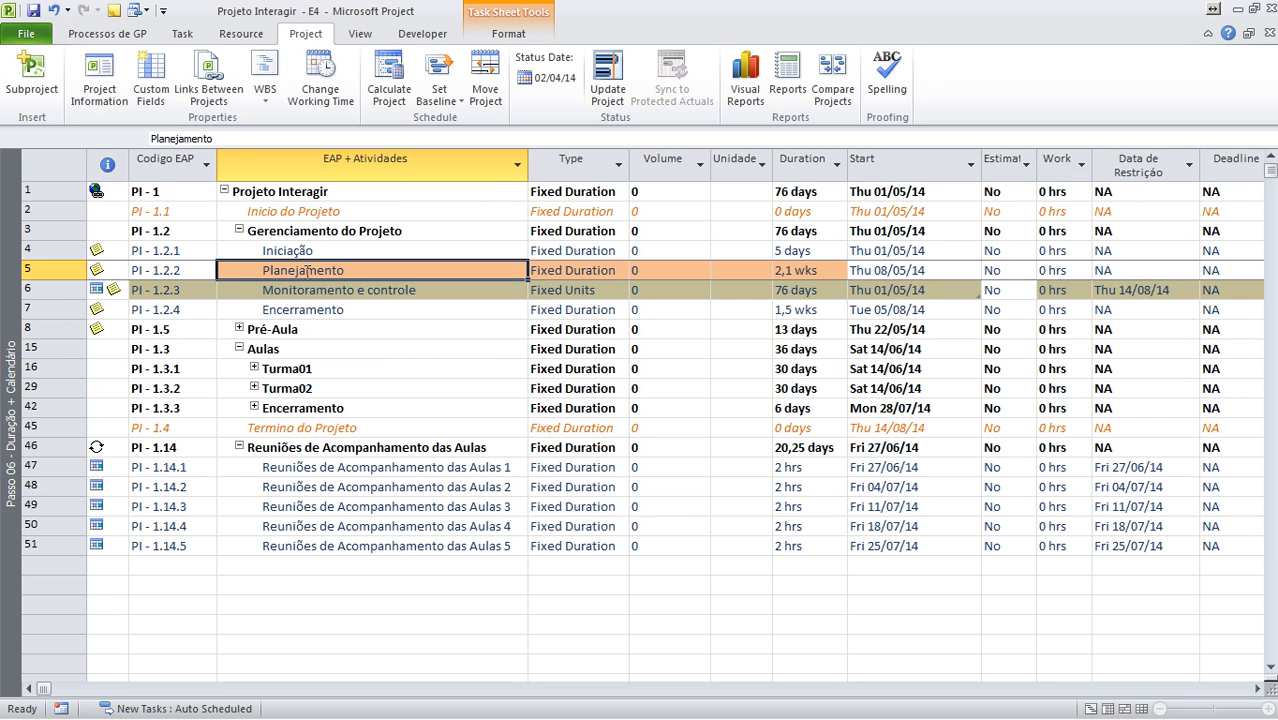
{"action": "key", "text": "Right"}
{"action": "key", "text": "Right"}
{"action": "key", "text": "Right"}
{"action": "key", "text": "Right"}
{"action": "key", "text": "Right"}
{"action": "key", "text": "Right"}
{"action": "key", "text": "Right"}
{"action": "key", "text": "Right"}
{"action": "key", "text": "Right"}
{"action": "key", "text": "Right"}
{"action": "key", "text": "Right"}
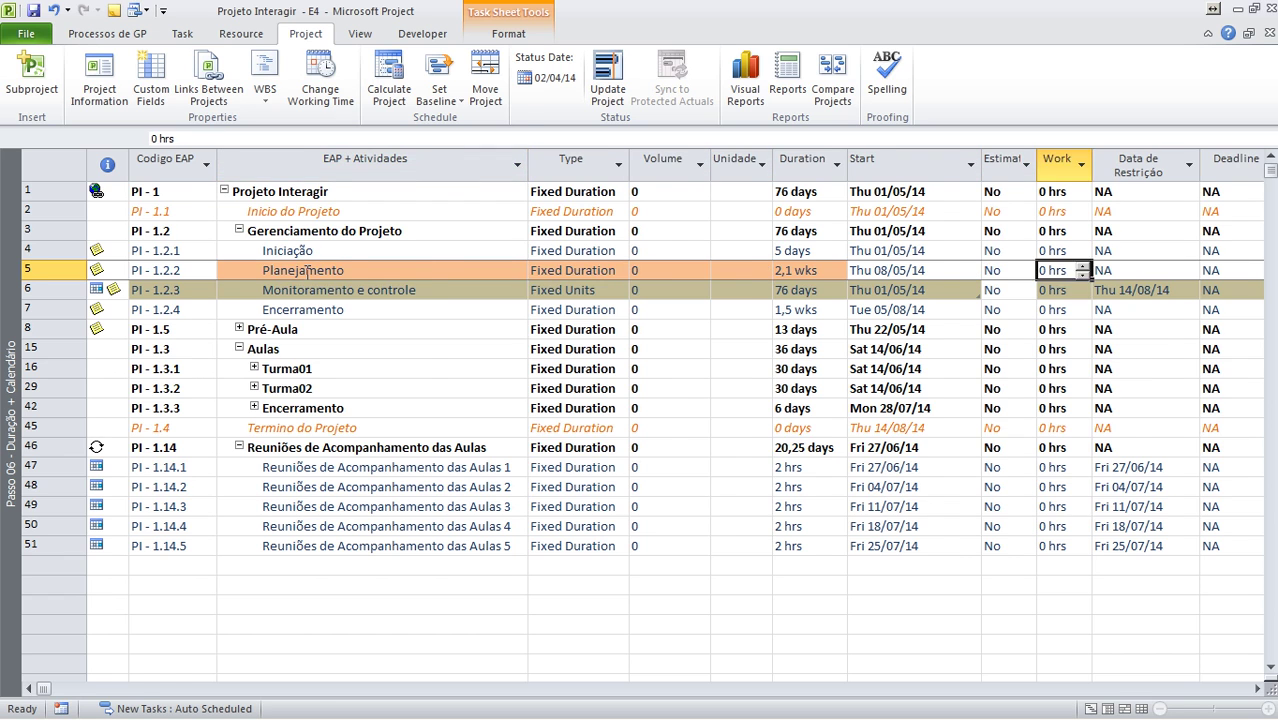
{"action": "key", "text": "Left"}
{"action": "key", "text": "Left"}
{"action": "key", "text": "Left"}
{"action": "key", "text": "Left"}
{"action": "key", "text": "Left"}
{"action": "key", "text": "Left"}
{"action": "key", "text": "Left"}
{"action": "key", "text": "Left"}
{"action": "key", "text": "Left"}
{"action": "key", "text": "Left"}
{"action": "key", "text": "Left"}
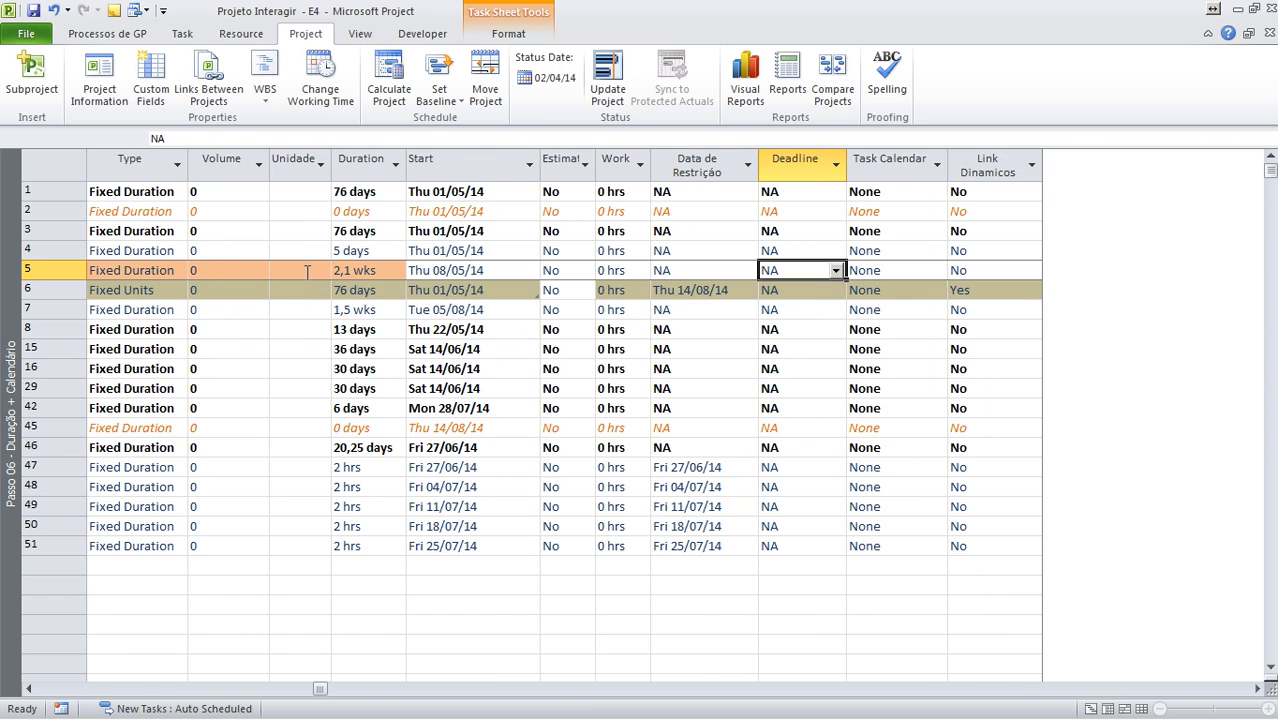
{"action": "key", "text": "Left"}
{"action": "key", "text": "Left"}
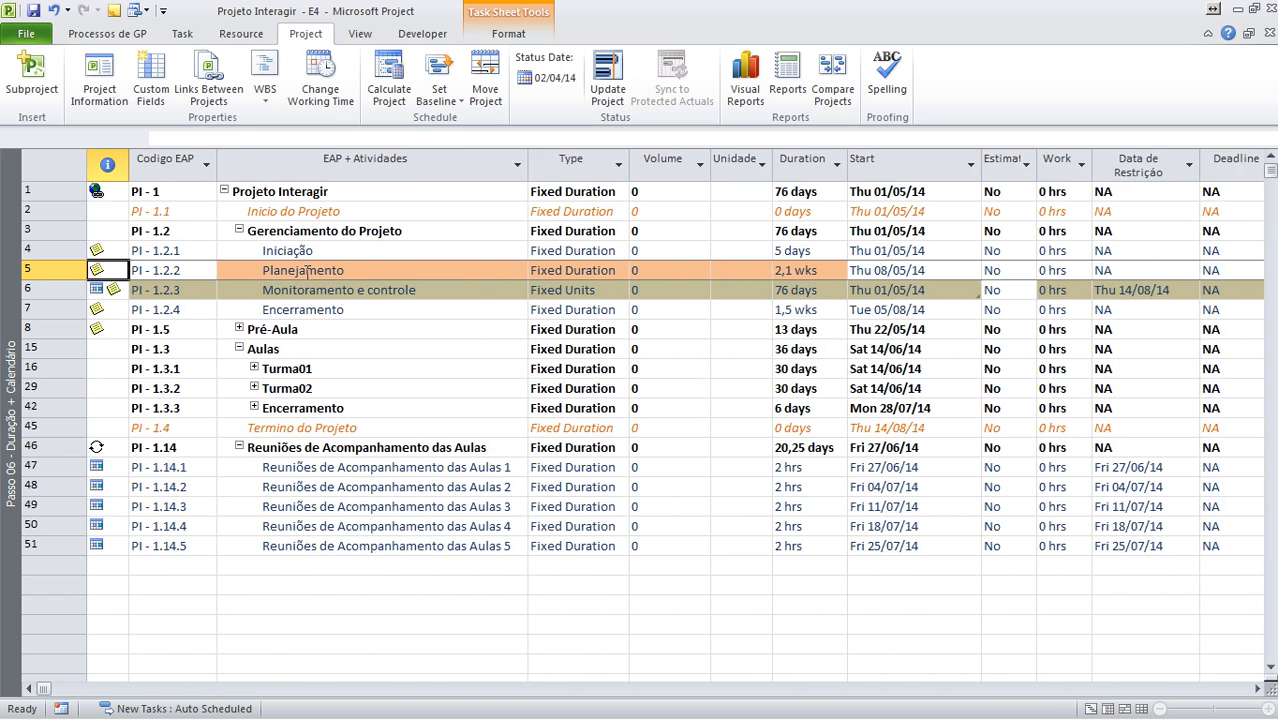
{"action": "key", "text": "Right"}
{"action": "key", "text": "Right"}
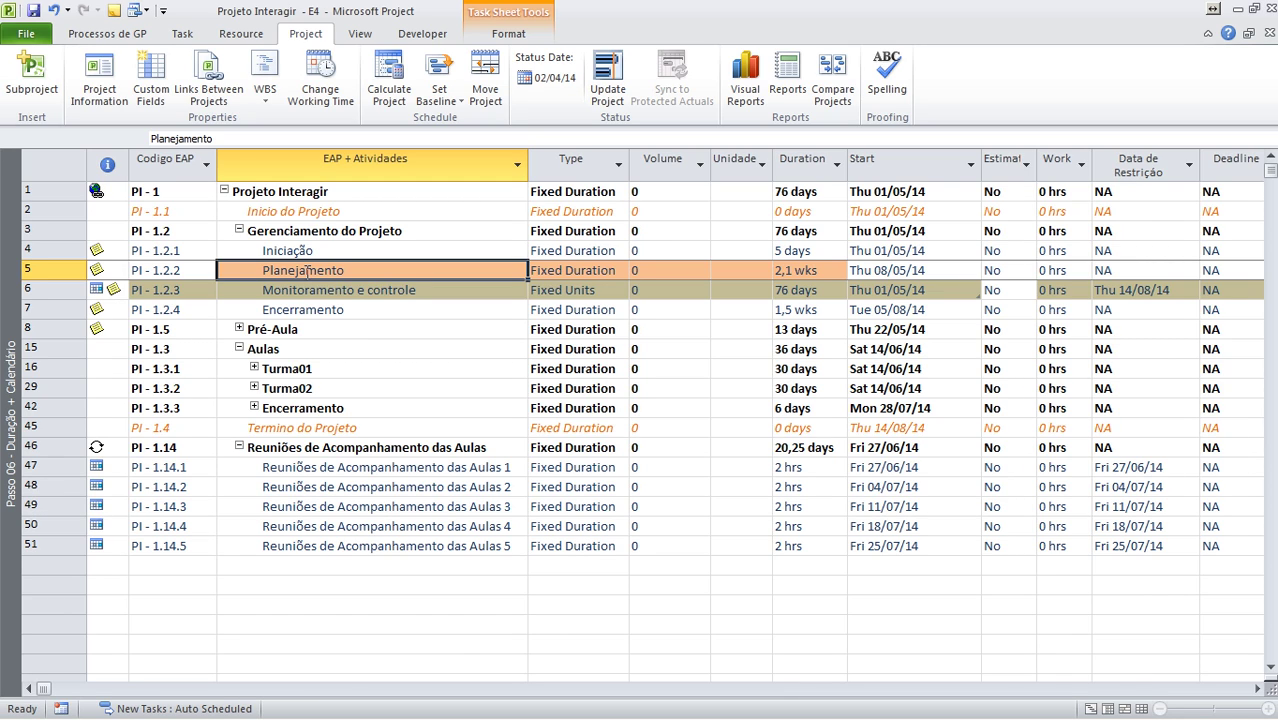
Switch to the Passo 07 - Cronograma do Projeto view and open its table definition for editing.
{"action": "right_click", "coordinate": [5, 245]}
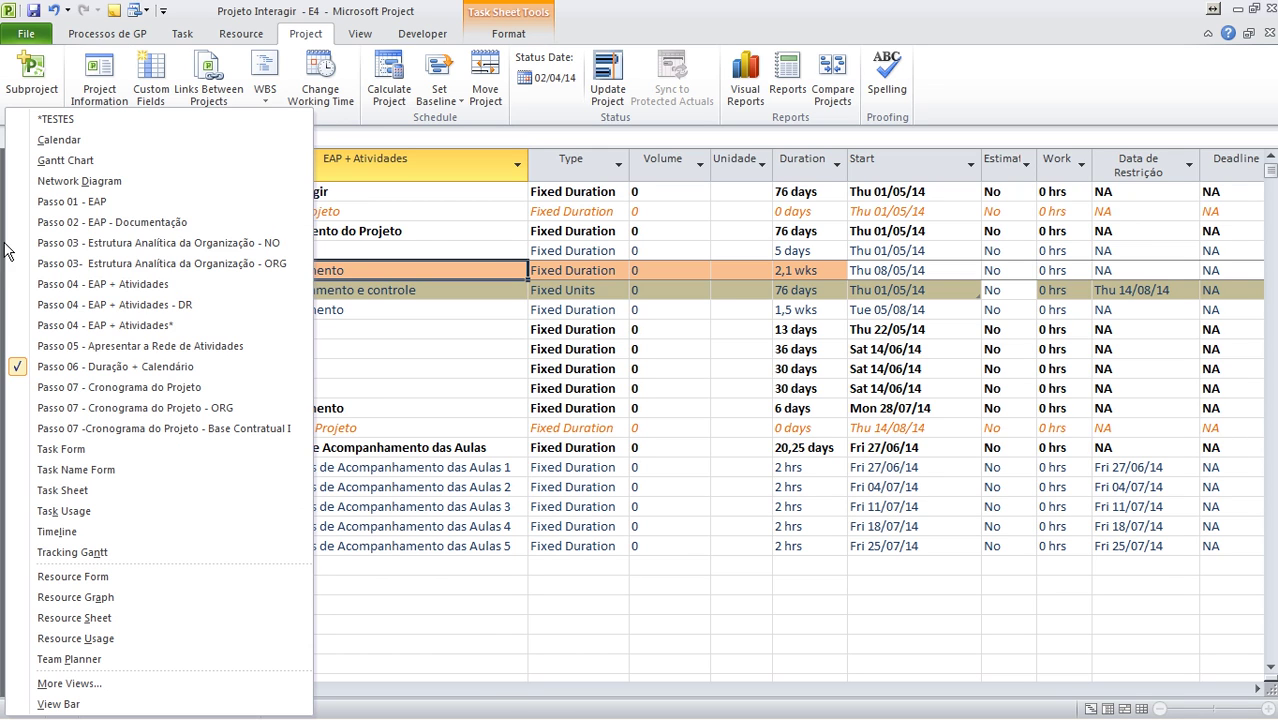
{"action": "left_click", "coordinate": [82, 388]}
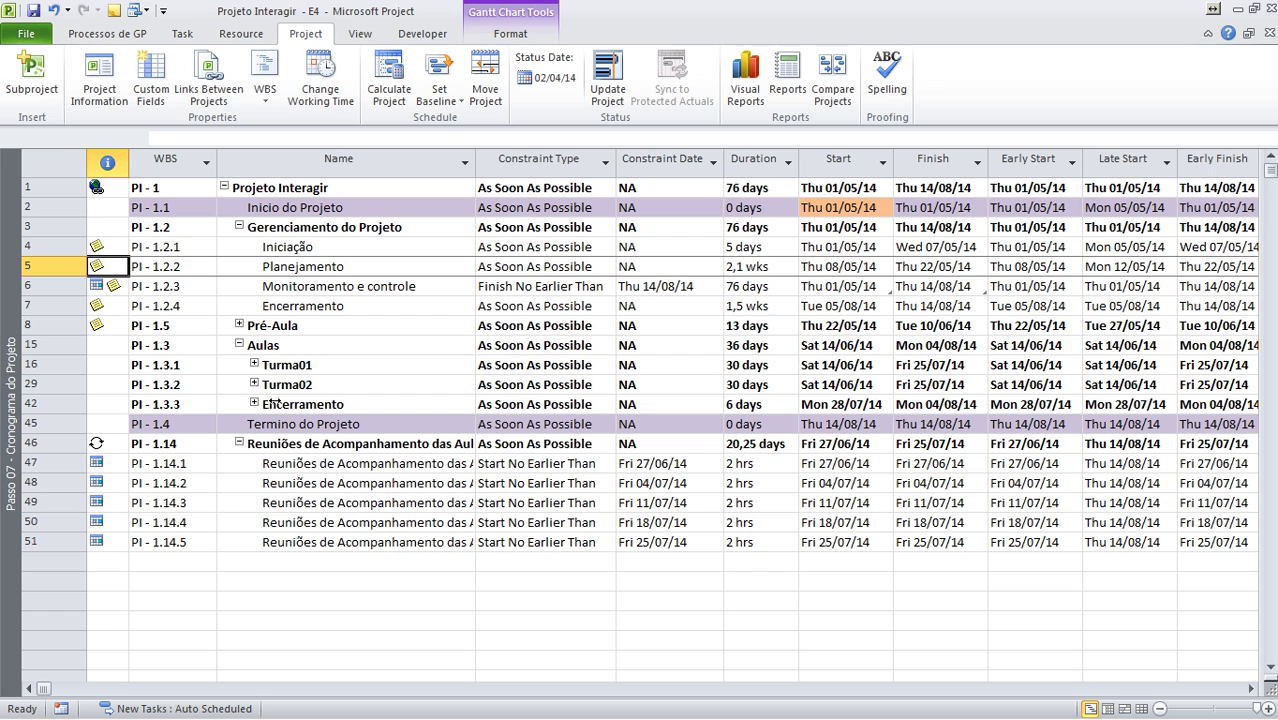
{"action": "right_click", "coordinate": [74, 169]}
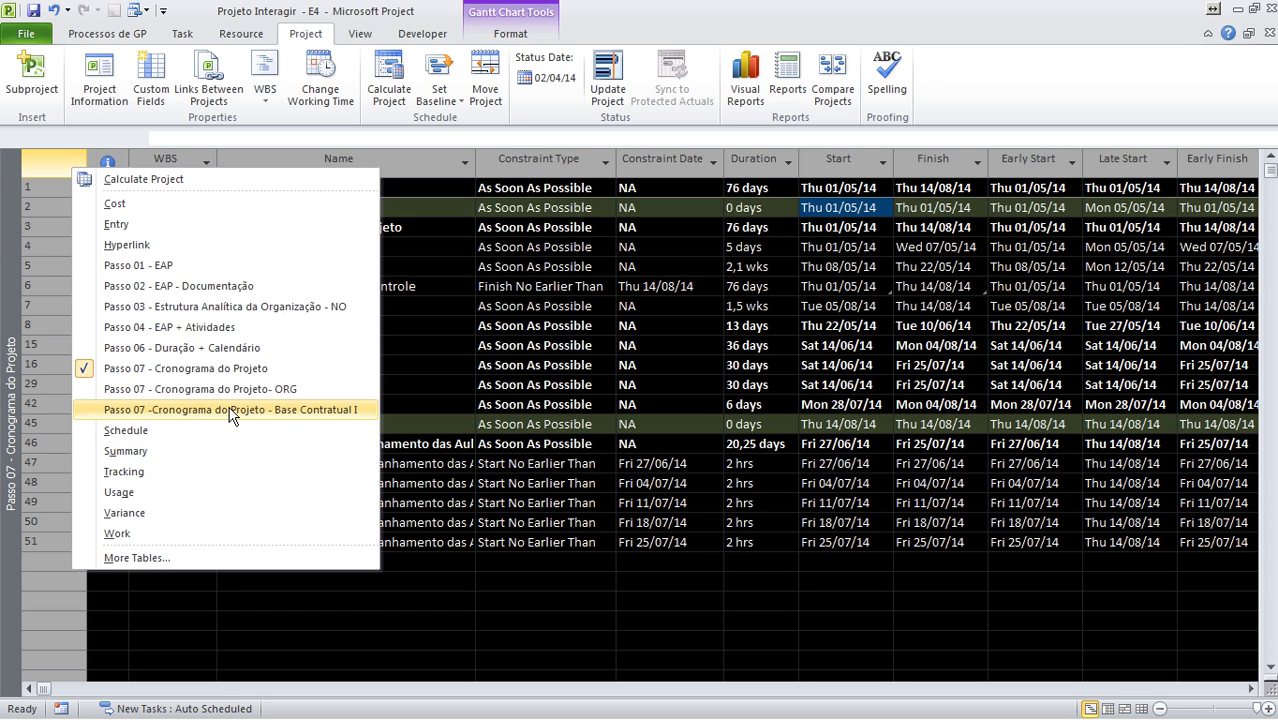
{"action": "left_click", "coordinate": [229, 558]}
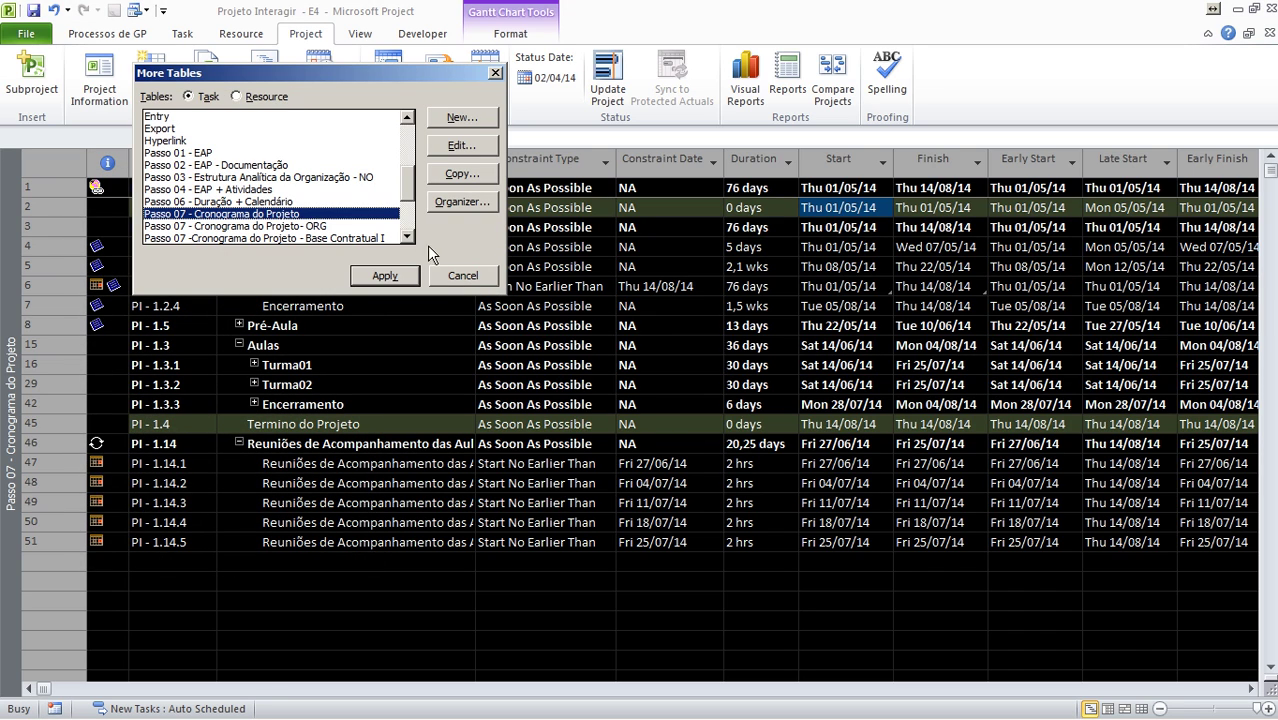
{"action": "left_click", "coordinate": [461, 145]}
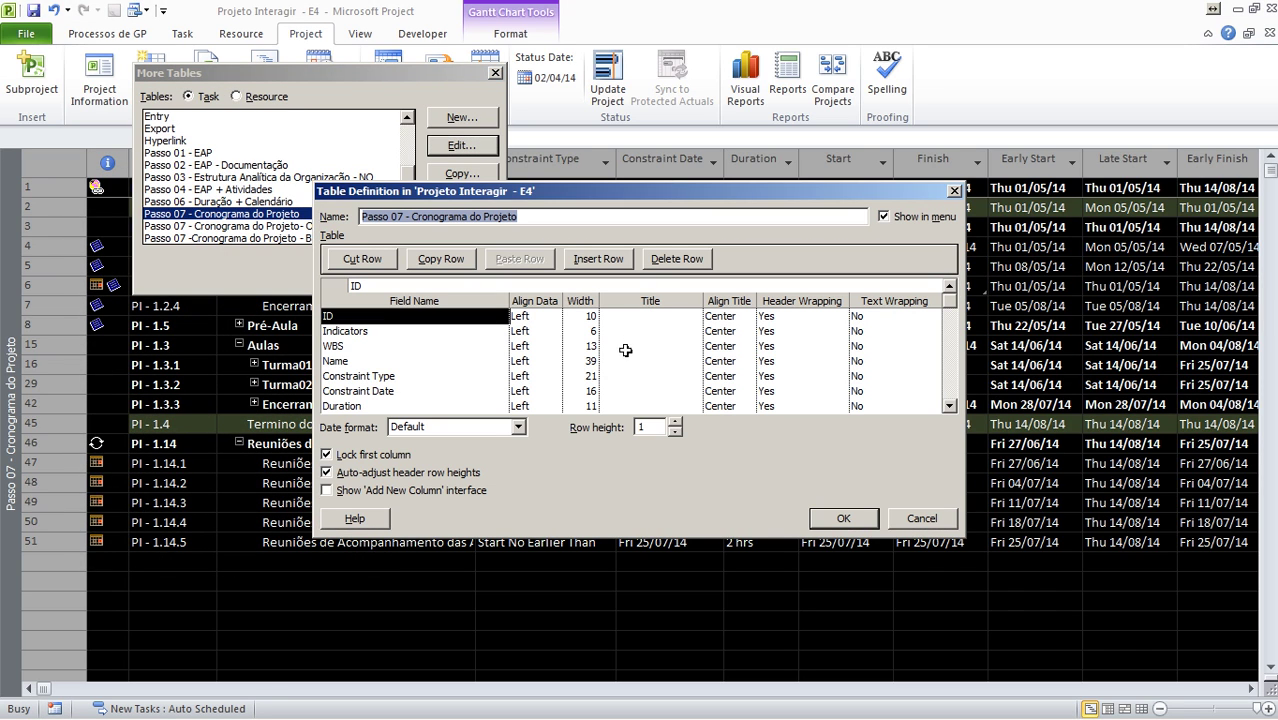
Examine the Title entries in the Passo 07 - Cronograma do Projeto table definition, including those for Free Slack and Total Slack.
{"action": "left_click", "coordinate": [650, 316]}
{"action": "key", "text": "Down"}
{"action": "key", "text": "Down"}
{"action": "key", "text": "Down"}
{"action": "key", "text": "Down"}
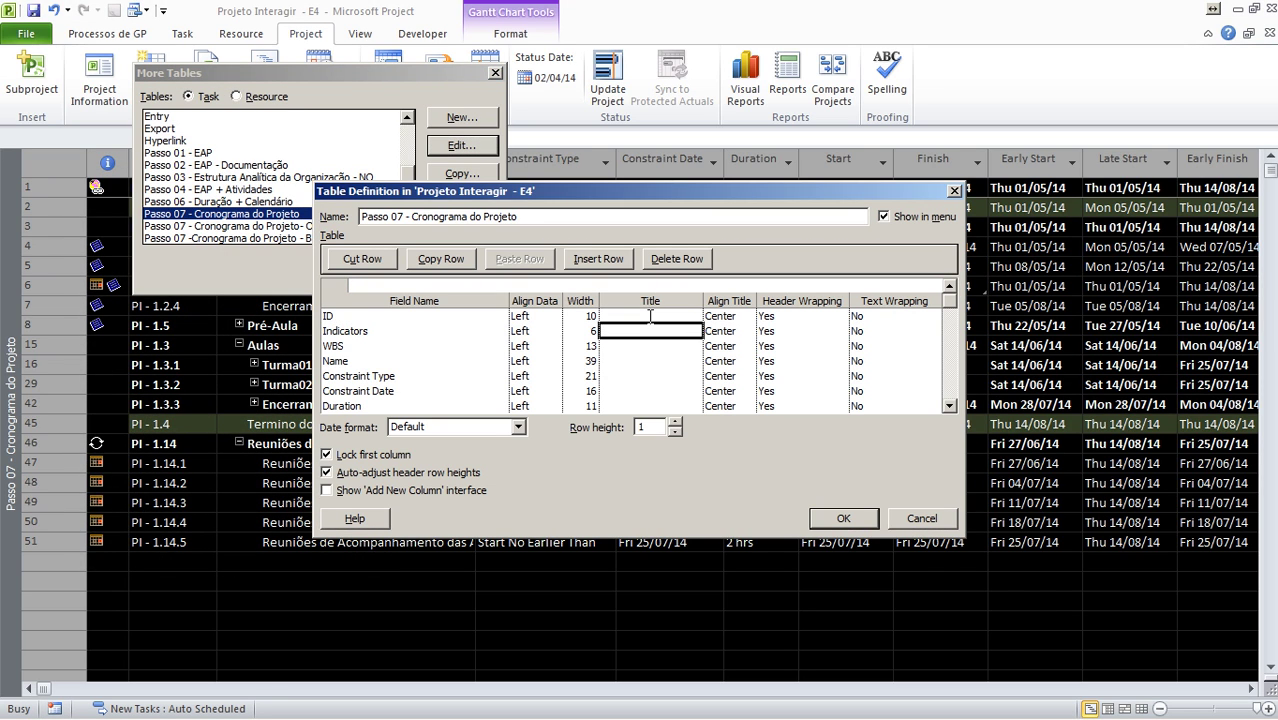
{"action": "key", "text": "Down"}
{"action": "key", "text": "Down"}
{"action": "key", "text": "Down"}
{"action": "key", "text": "Down"}
{"action": "key", "text": "Down"}
{"action": "key", "text": "Down"}
{"action": "key", "text": "Down"}
{"action": "key", "text": "Down"}
{"action": "key", "text": "Down"}
{"action": "key", "text": "Down"}
{"action": "key", "text": "Down"}
{"action": "key", "text": "Down"}
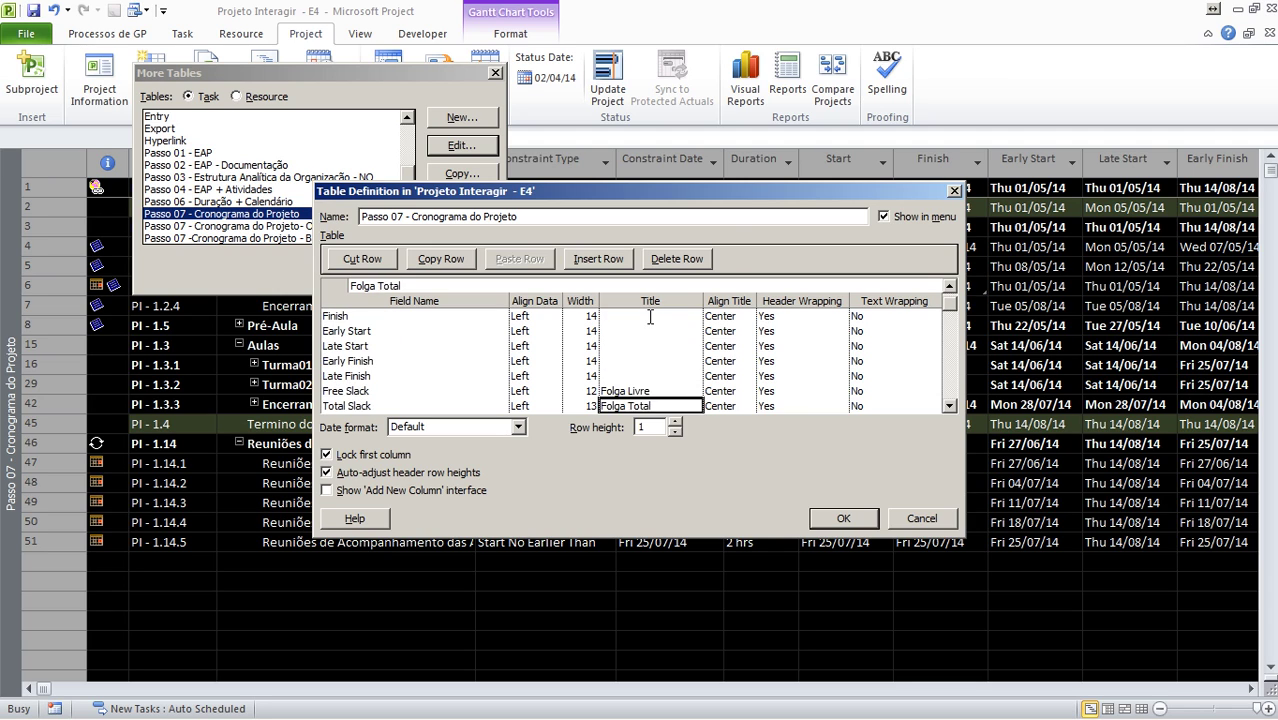
{"action": "key", "text": "Up"}
{"action": "key", "text": "Up"}
{"action": "key", "text": "Up"}
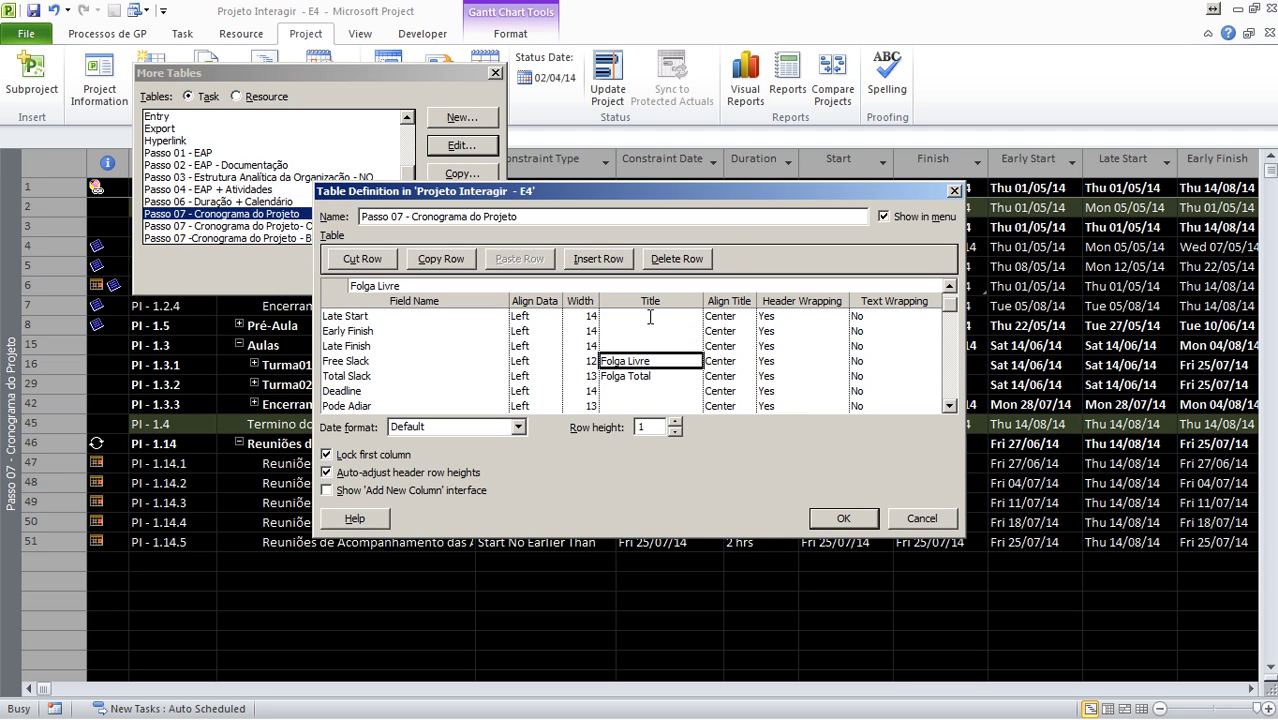
{"action": "key", "text": "Down"}
{"action": "key", "text": "Down"}
{"action": "key", "text": "Down"}
{"action": "key", "text": "Down"}
{"action": "key", "text": "Down"}
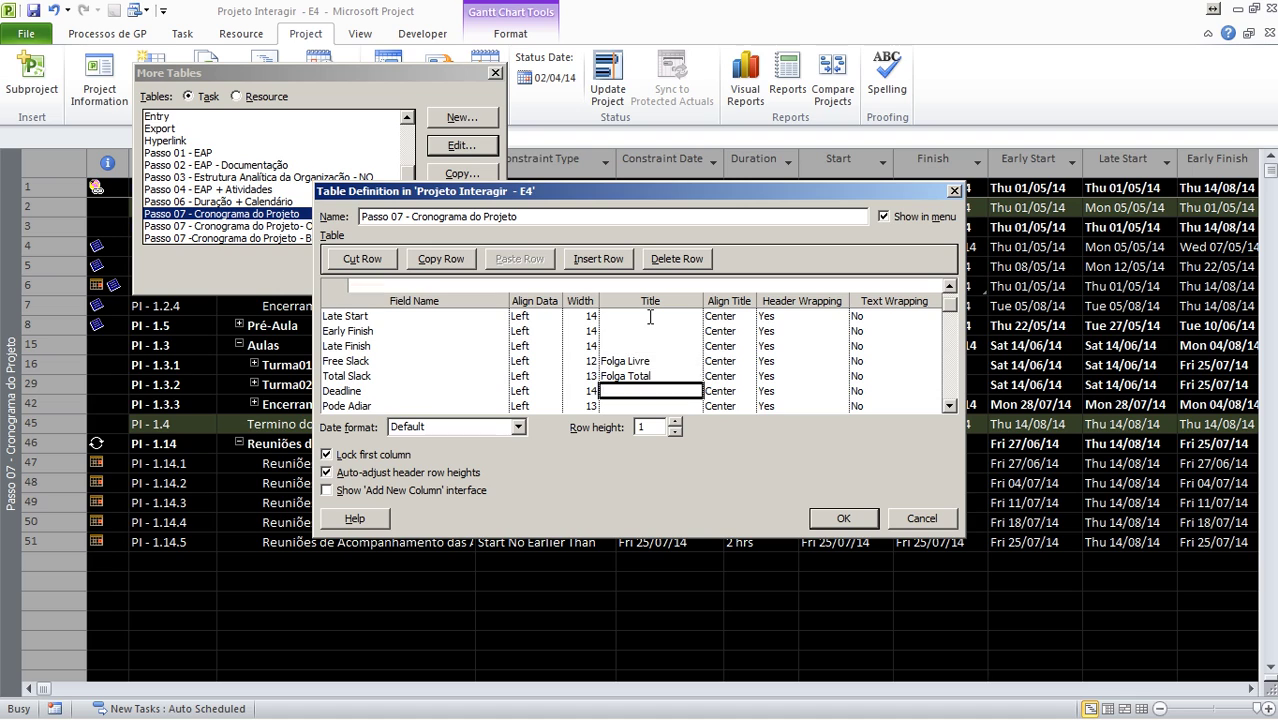
Review the Passo 07 - Cronograma do Projeto table definition from the Pode Antecipar row back up to the first fields.
{"action": "key", "text": "Left"}
{"action": "key", "text": "Left"}
{"action": "key", "text": "Left"}
{"action": "key", "text": "Up"}
{"action": "key", "text": "Up"}
{"action": "key", "text": "Up"}
{"action": "key", "text": "Up"}
{"action": "key", "text": "Up"}
{"action": "key", "text": "Up"}
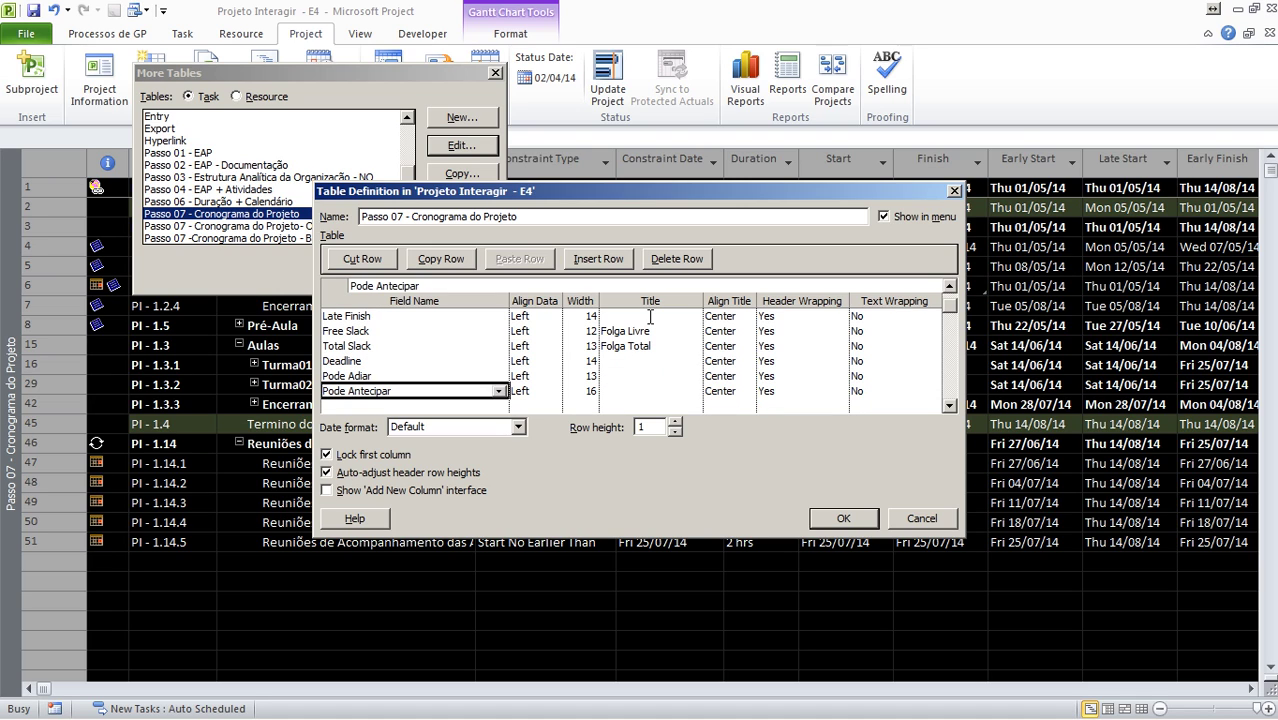
{"action": "key", "text": "Up"}
{"action": "key", "text": "Up"}
{"action": "key", "text": "Up"}
{"action": "key", "text": "Up"}
{"action": "key", "text": "Up"}
{"action": "key", "text": "Up"}
{"action": "key", "text": "Up"}
{"action": "key", "text": "Up"}
{"action": "key", "text": "Up"}
{"action": "key", "text": "Up"}
{"action": "key", "text": "Up"}
{"action": "key", "text": "Up"}
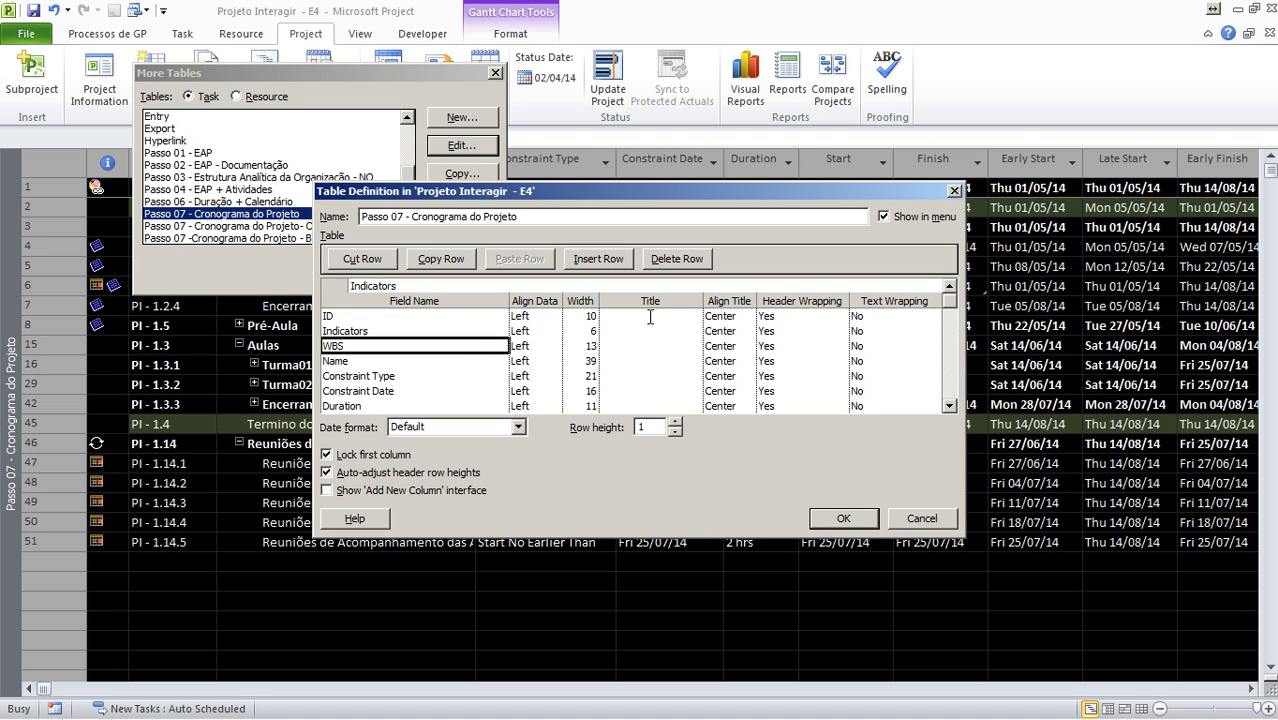
Examine the table definition's constraint, duration, start and finish, early and late date, slack and Deadline fields.
{"action": "key", "text": "Down"}
{"action": "key", "text": "Down"}
{"action": "key", "text": "Down"}
{"action": "key", "text": "Down"}
{"action": "key", "text": "Down"}
{"action": "key", "text": "Down"}
{"action": "key", "text": "Down"}
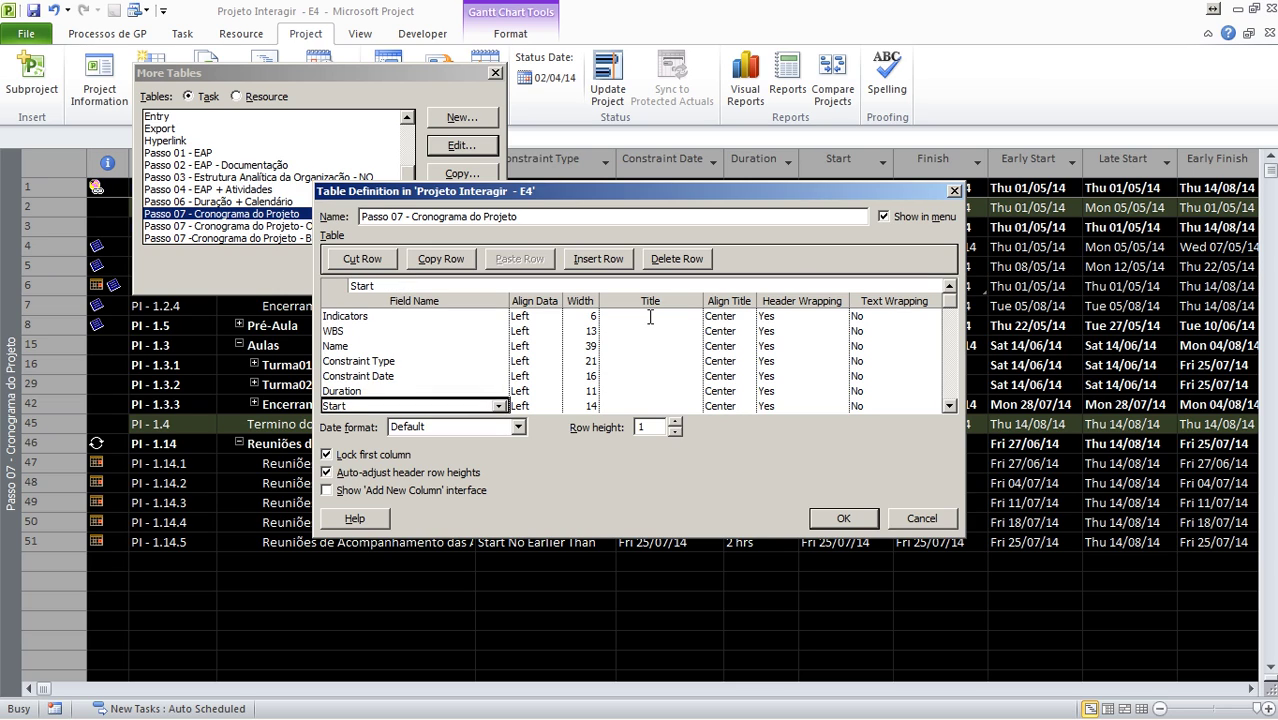
{"action": "key", "text": "Down"}
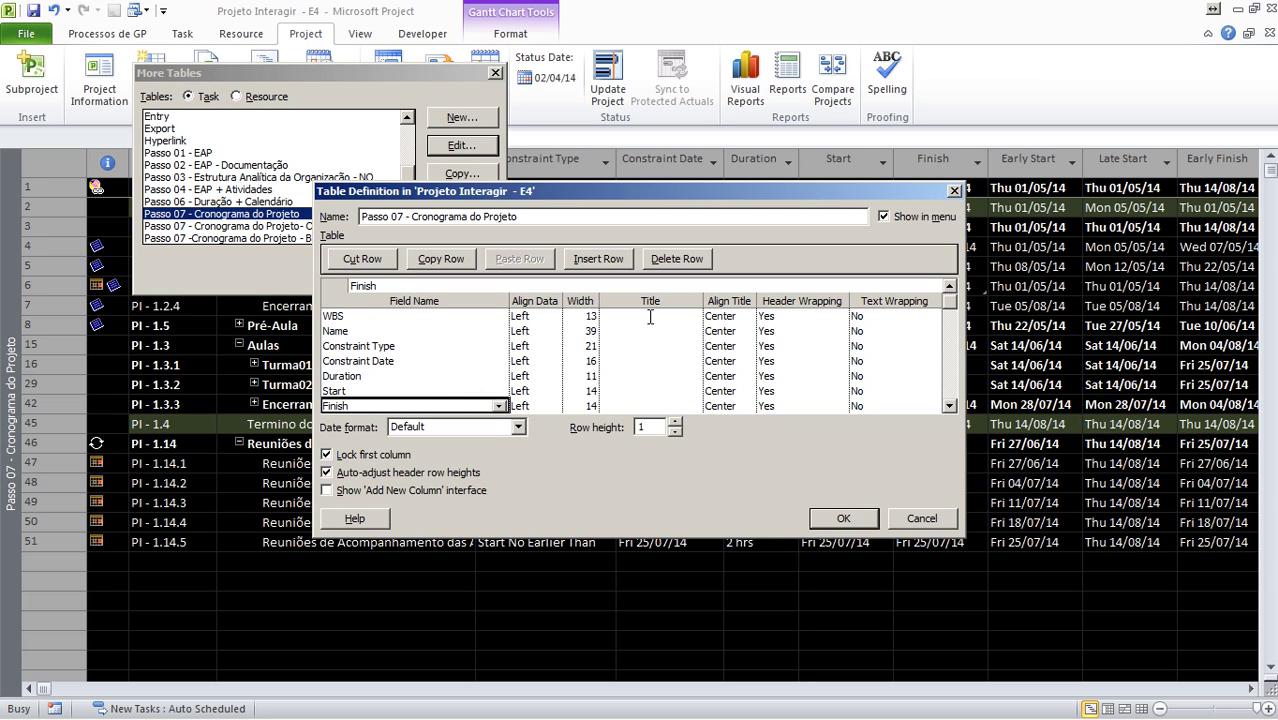
{"action": "key", "text": "Down"}
{"action": "key", "text": "Down"}
{"action": "key", "text": "Down"}
{"action": "key", "text": "Down"}
{"action": "key", "text": "Down"}
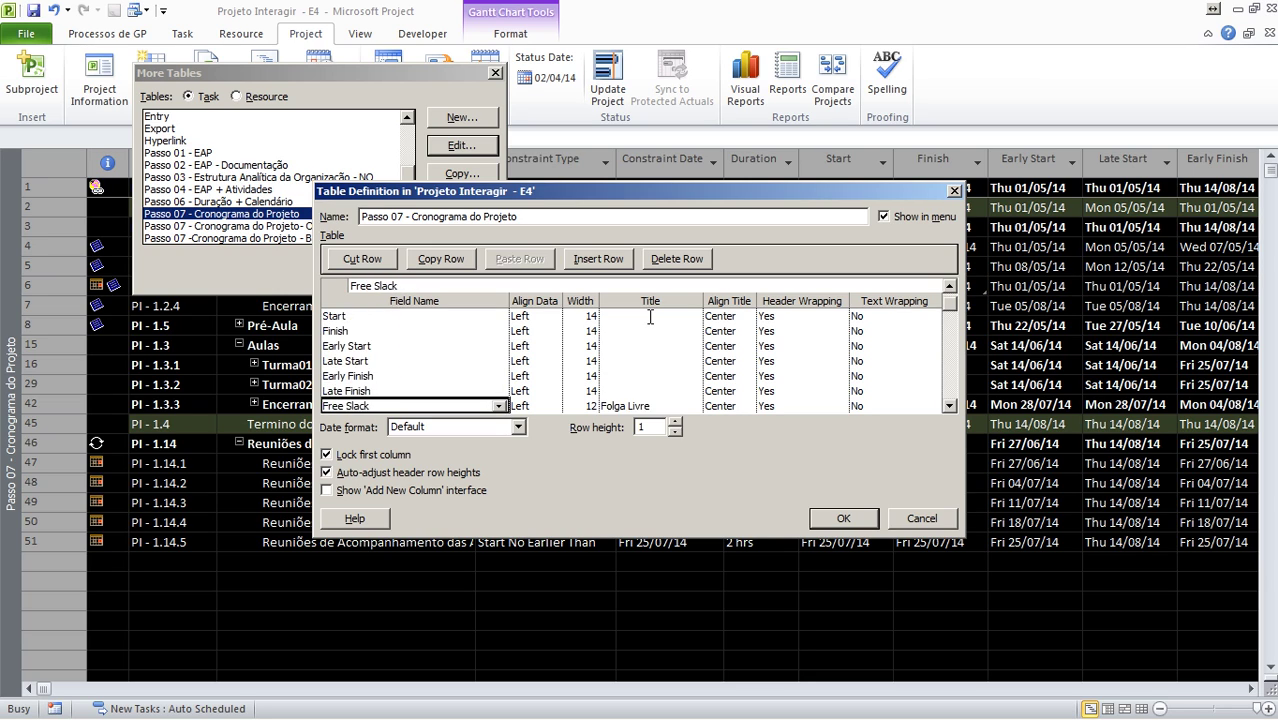
{"action": "key", "text": "Up"}
{"action": "key", "text": "Up"}
{"action": "key", "text": "Up"}
{"action": "key", "text": "Up"}
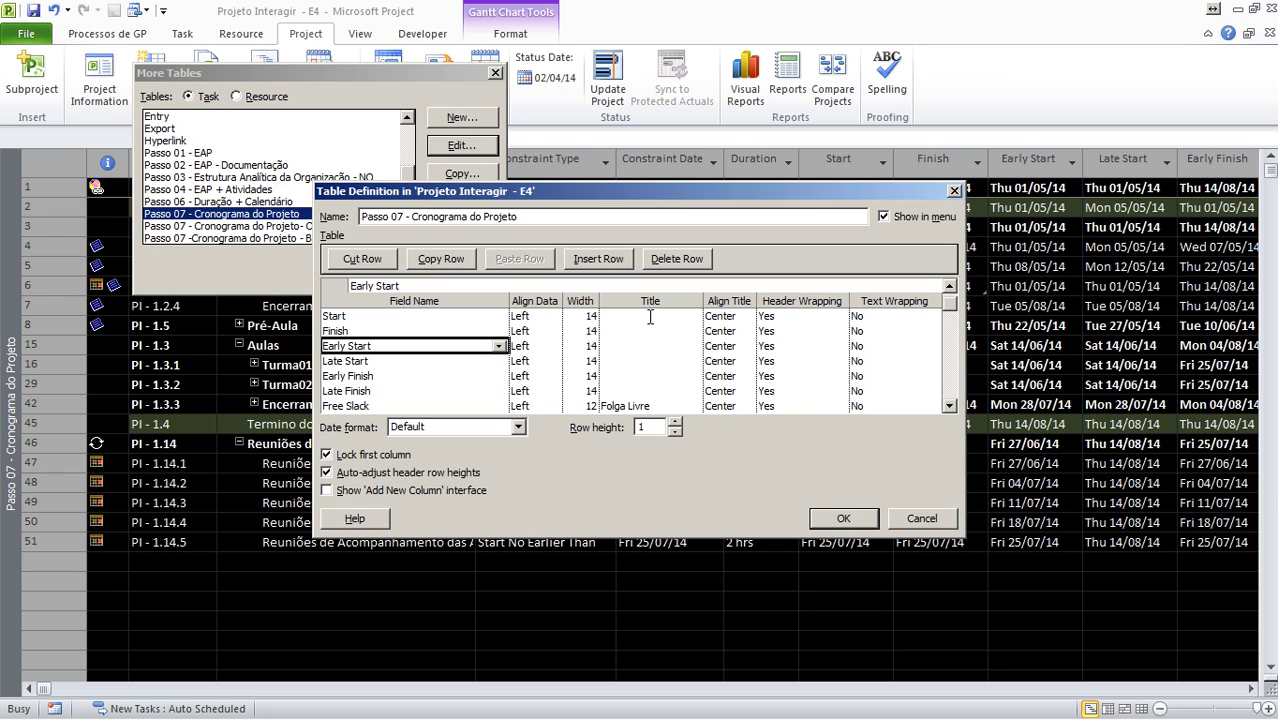
{"action": "key", "text": "Down"}
{"action": "key", "text": "Down"}
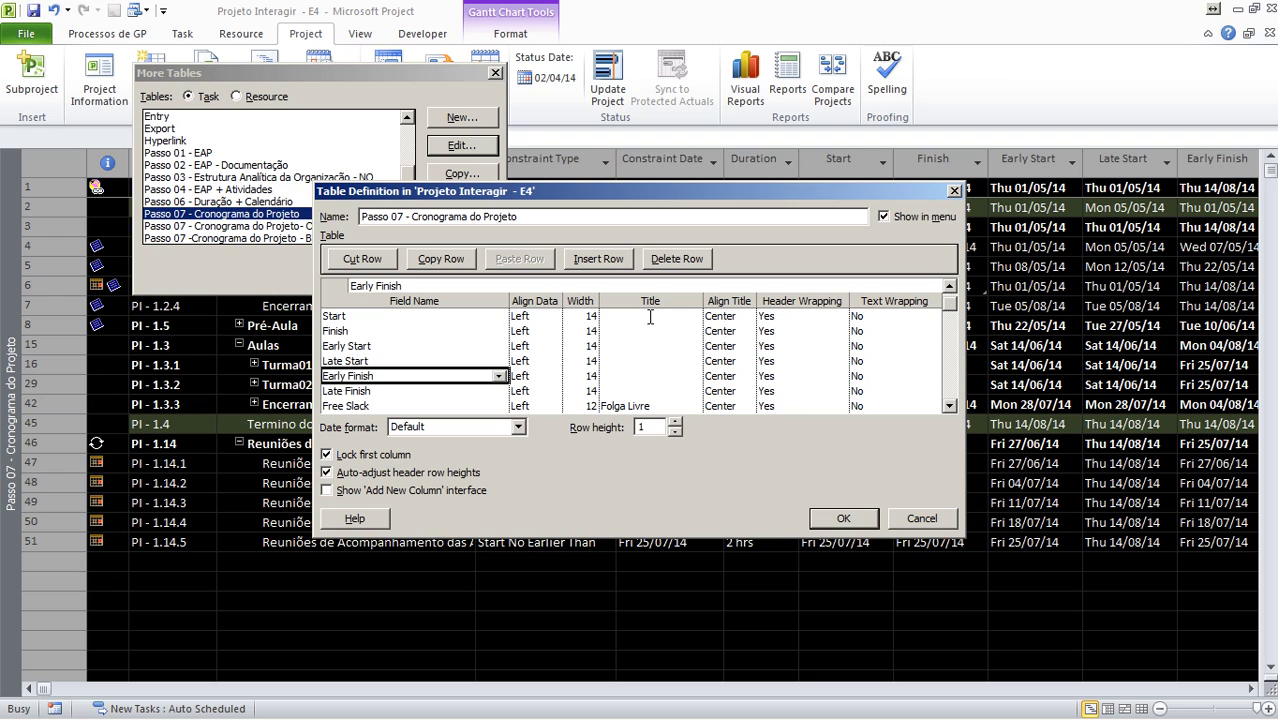
{"action": "key", "text": "Down"}
{"action": "key", "text": "Down"}
{"action": "key", "text": "Down"}
{"action": "key", "text": "Down"}
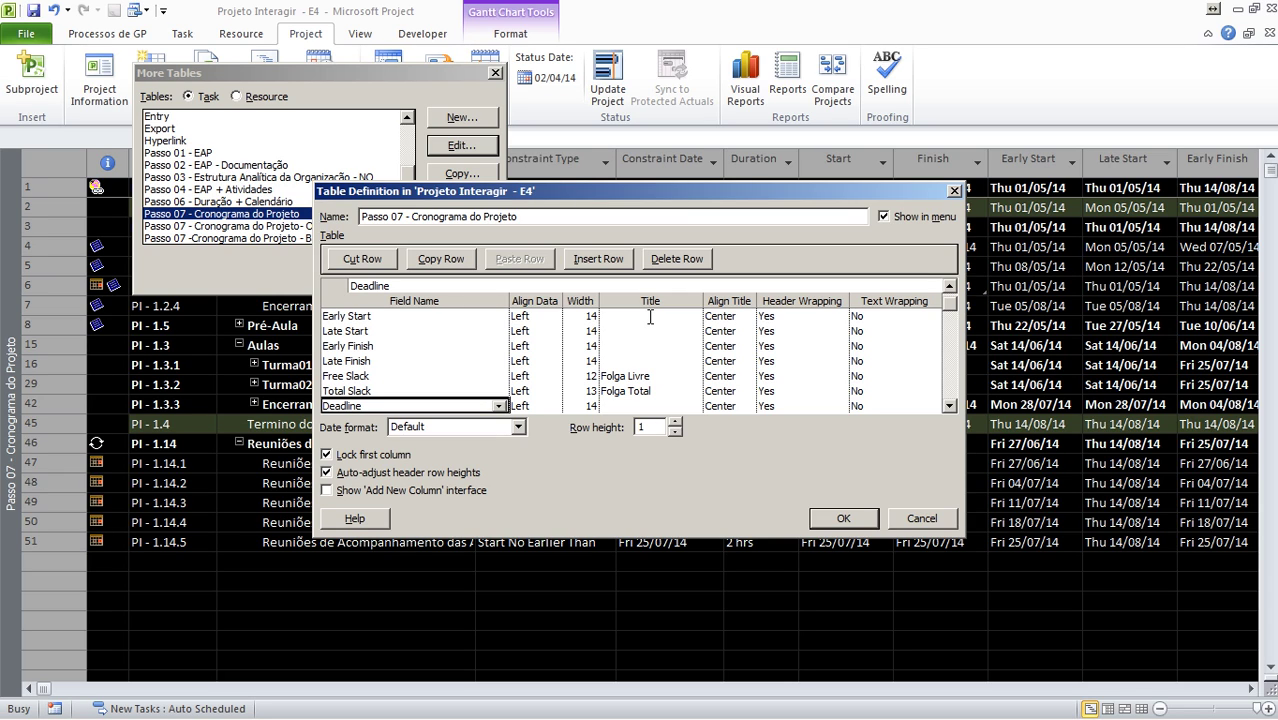
Check the Pode Adiar and Pode Antecipar rows of the table definition and return to the task sheet.
{"action": "type", "text": "Pode Adiar"}
{"action": "key", "text": "Return"}
{"action": "type", "text": "Pode Antecipar"}
{"action": "key", "text": "Return"}
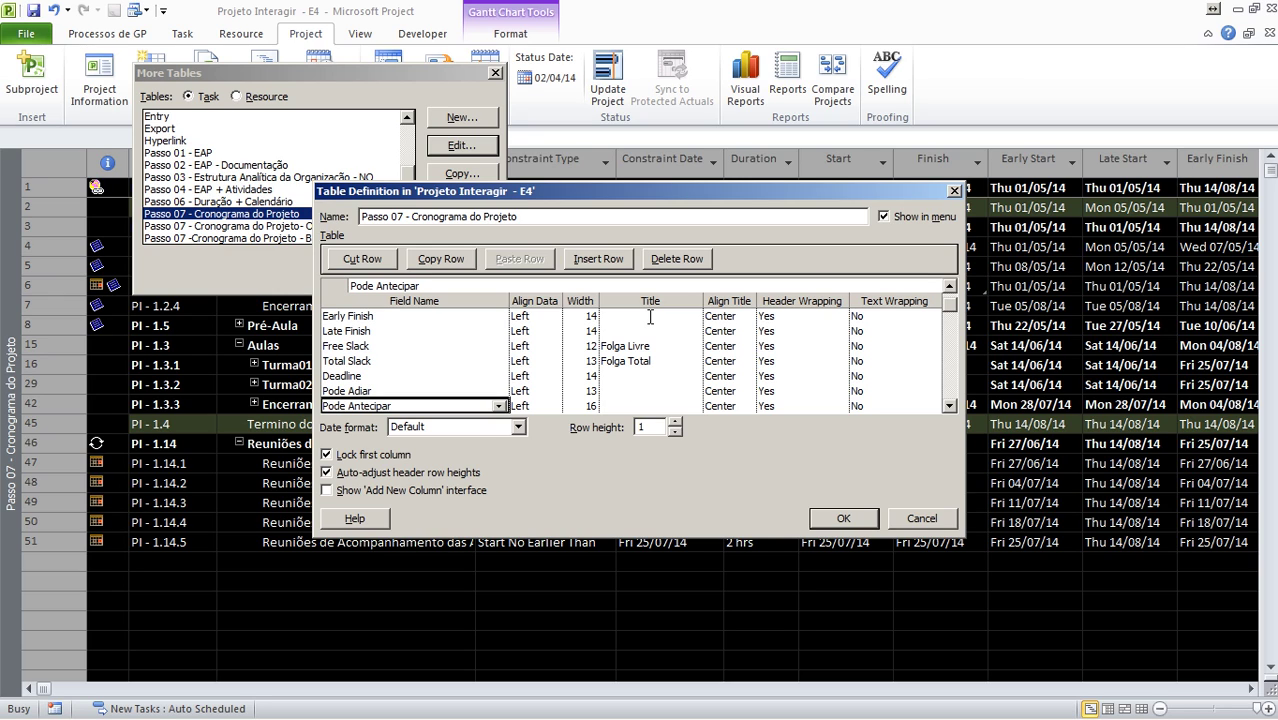
{"action": "left_click", "coordinate": [420, 391]}
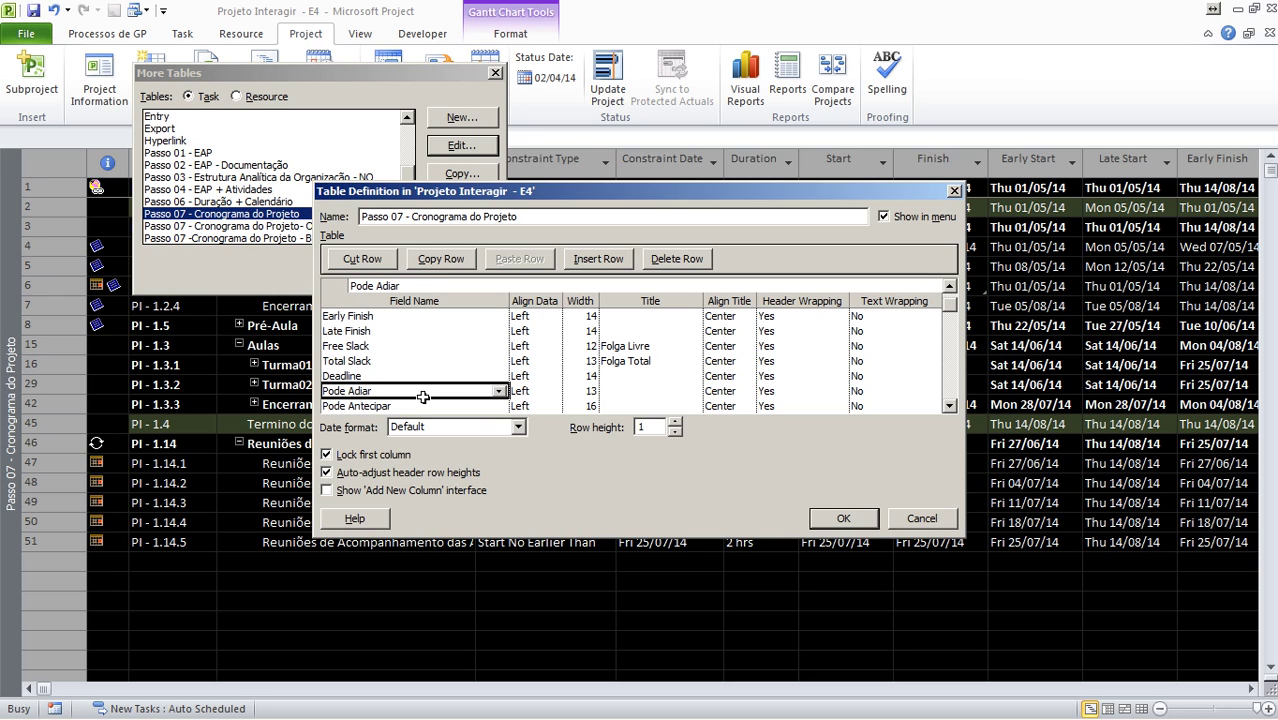
{"action": "left_click", "coordinate": [420, 406]}
{"action": "left_click", "coordinate": [843, 518]}
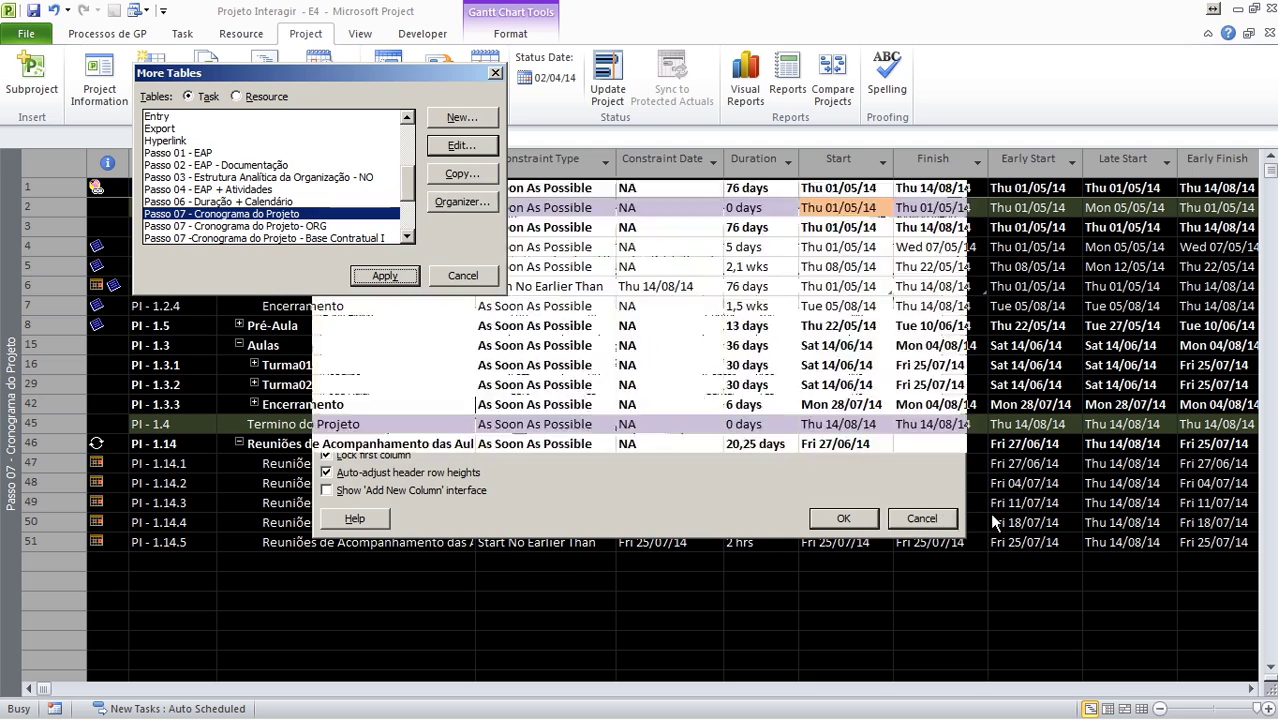
{"action": "left_click", "coordinate": [455, 279]}
{"action": "left_click", "coordinate": [720, 266]}
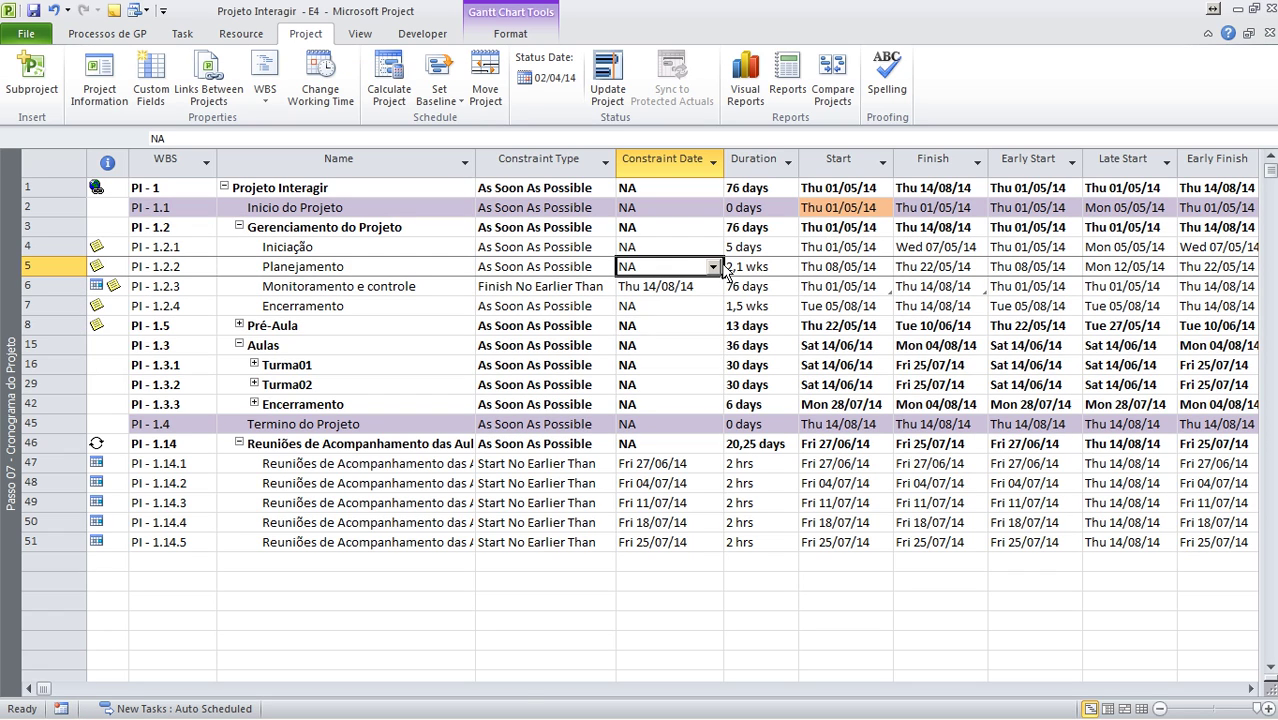
Expand the Encerramento, Turma02 and Turma01 summary tasks under Aulas and slightly narrow the Constraint Type column.
{"action": "left_click", "coordinate": [259, 409]}
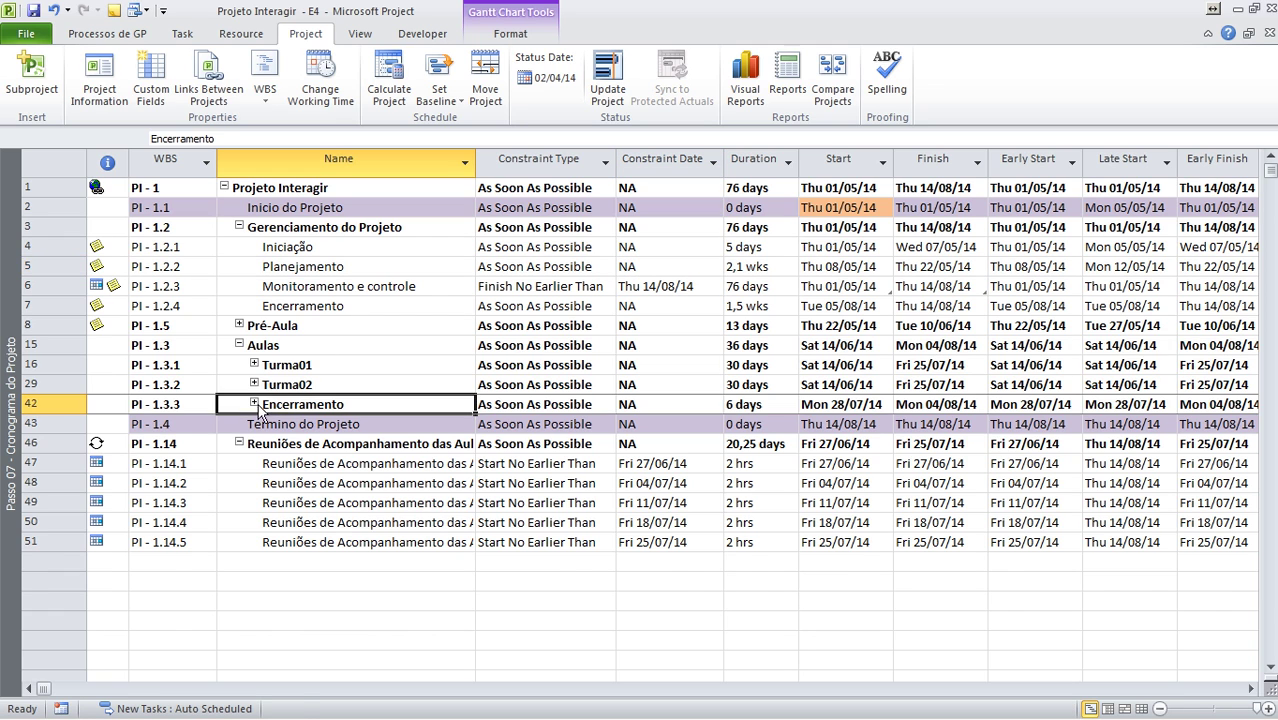
{"action": "left_click", "coordinate": [254, 404]}
{"action": "left_click", "coordinate": [254, 384]}
{"action": "left_click", "coordinate": [254, 365]}
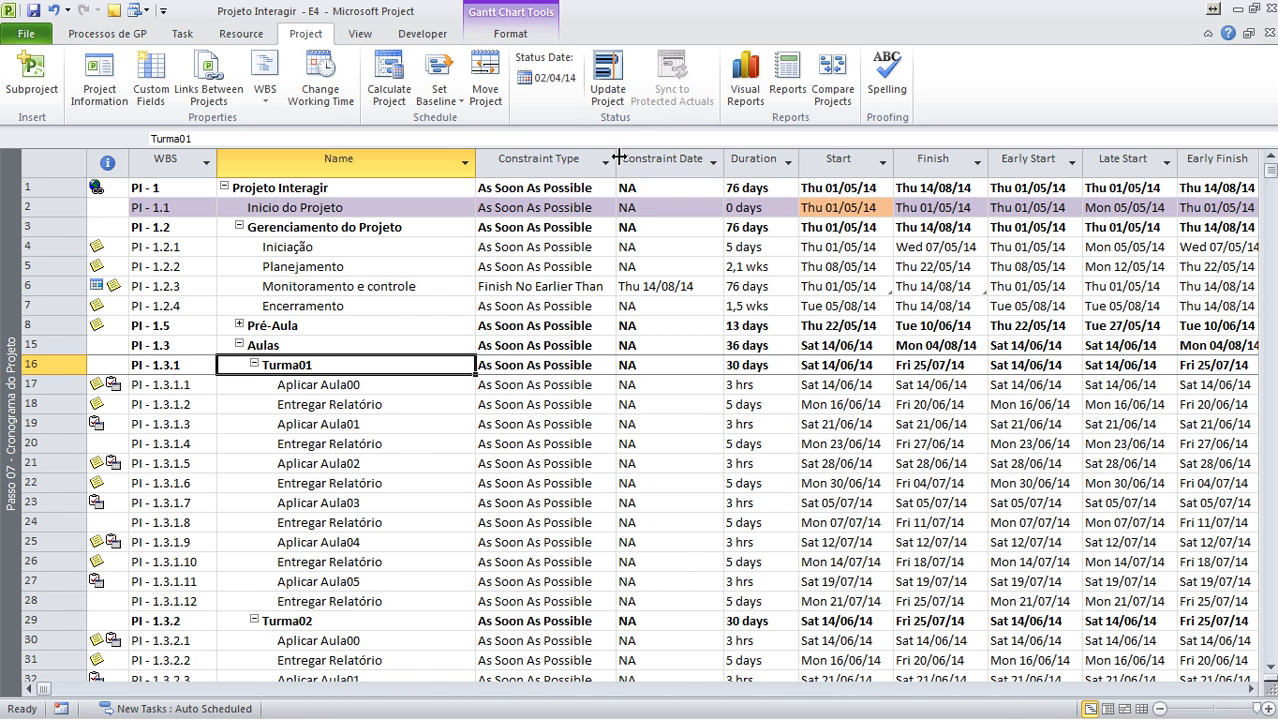
{"action": "left_click_drag", "start_coordinate": [619, 156], "coordinate": [611, 156]}
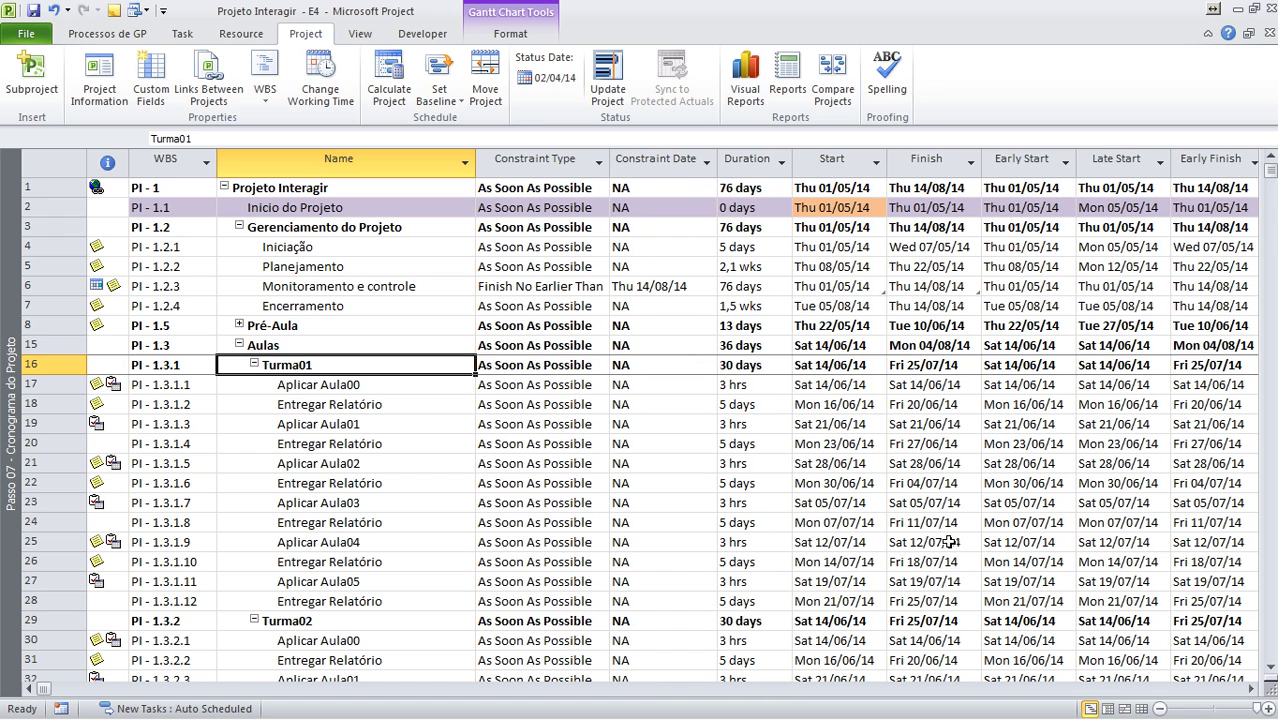
Inspect the formula behind the Pode Adiar custom flag field and close the formula without changing it.
{"action": "left_click", "coordinate": [1033, 689]}
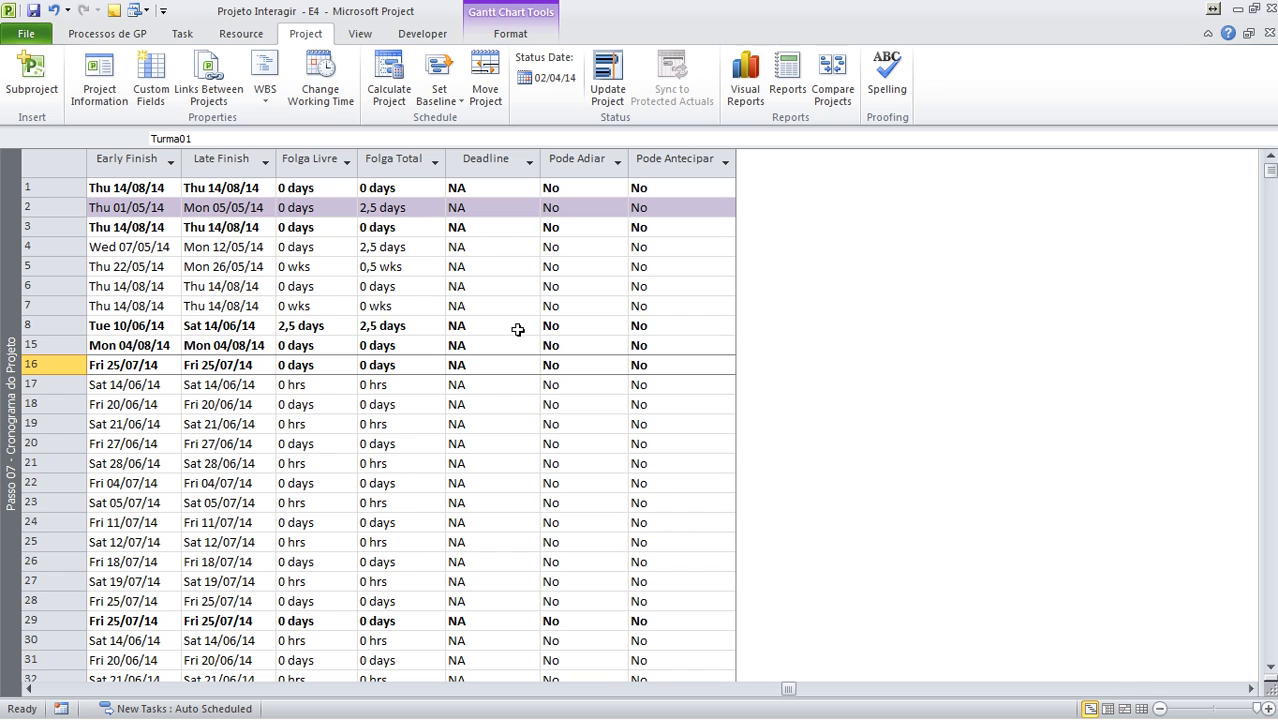
{"action": "right_click", "coordinate": [578, 159]}
{"action": "left_click", "coordinate": [655, 394]}
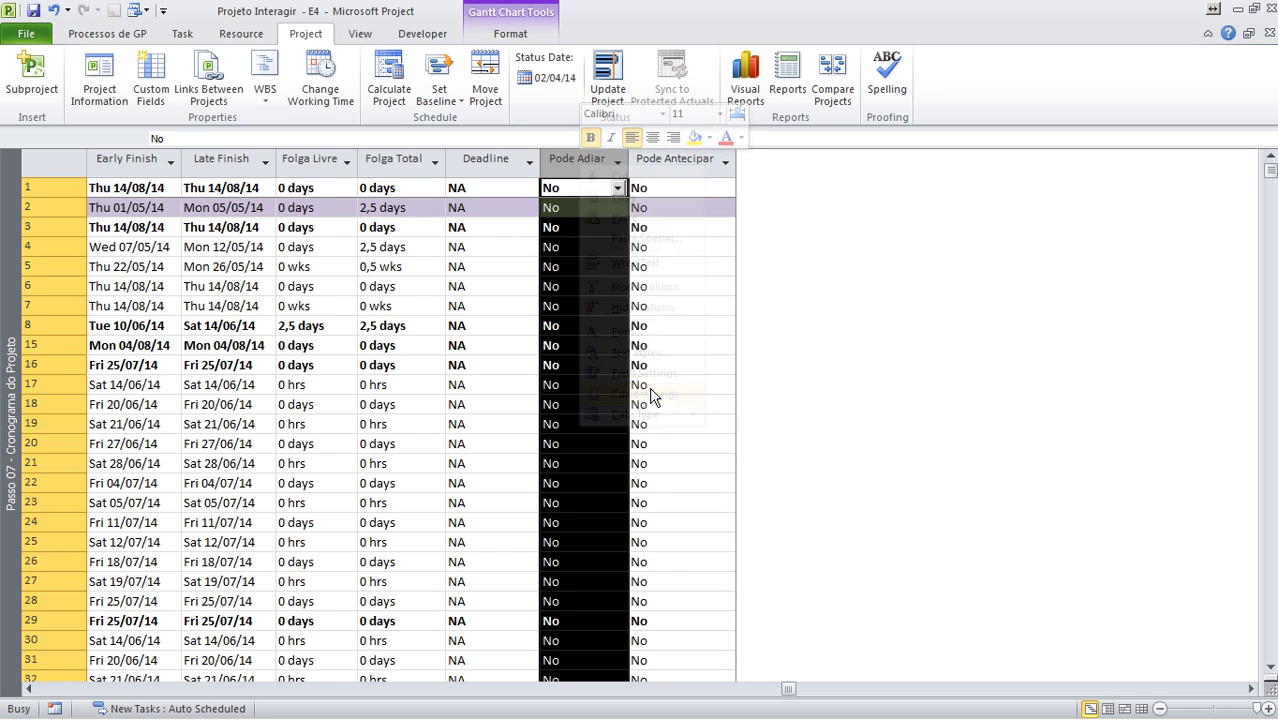
{"action": "left_click", "coordinate": [650, 387]}
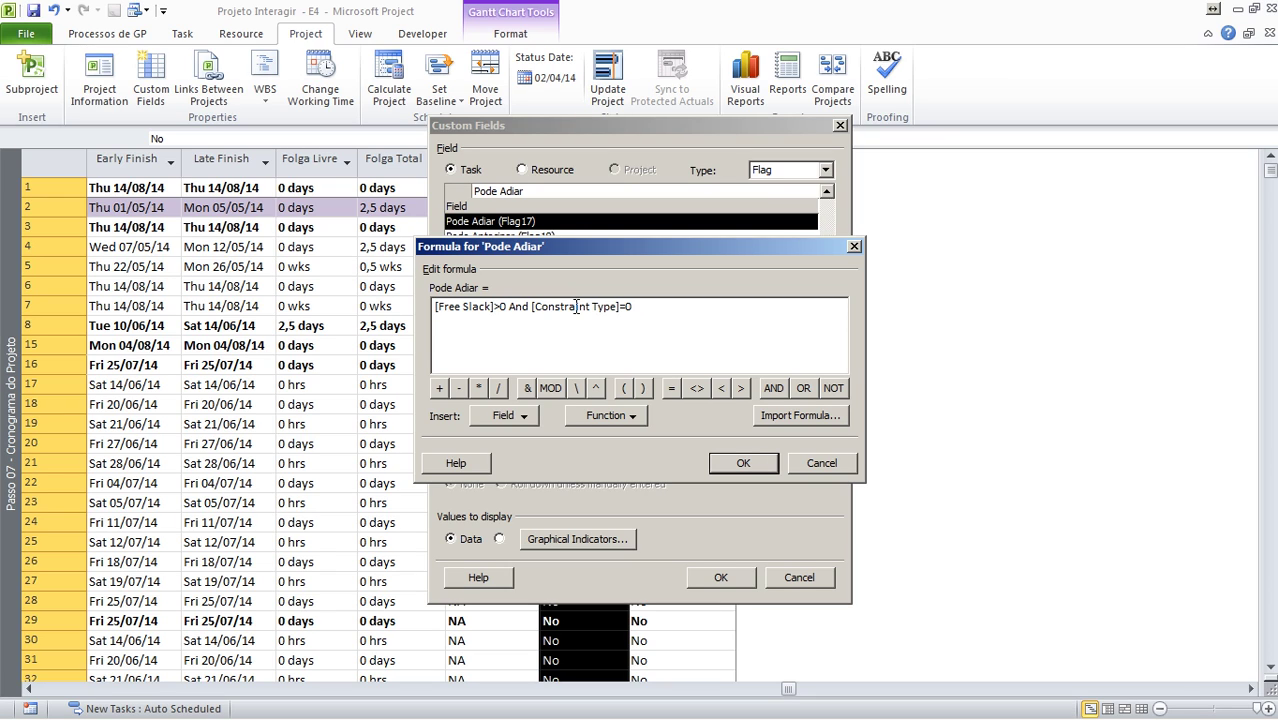
{"action": "left_click", "coordinate": [853, 247]}
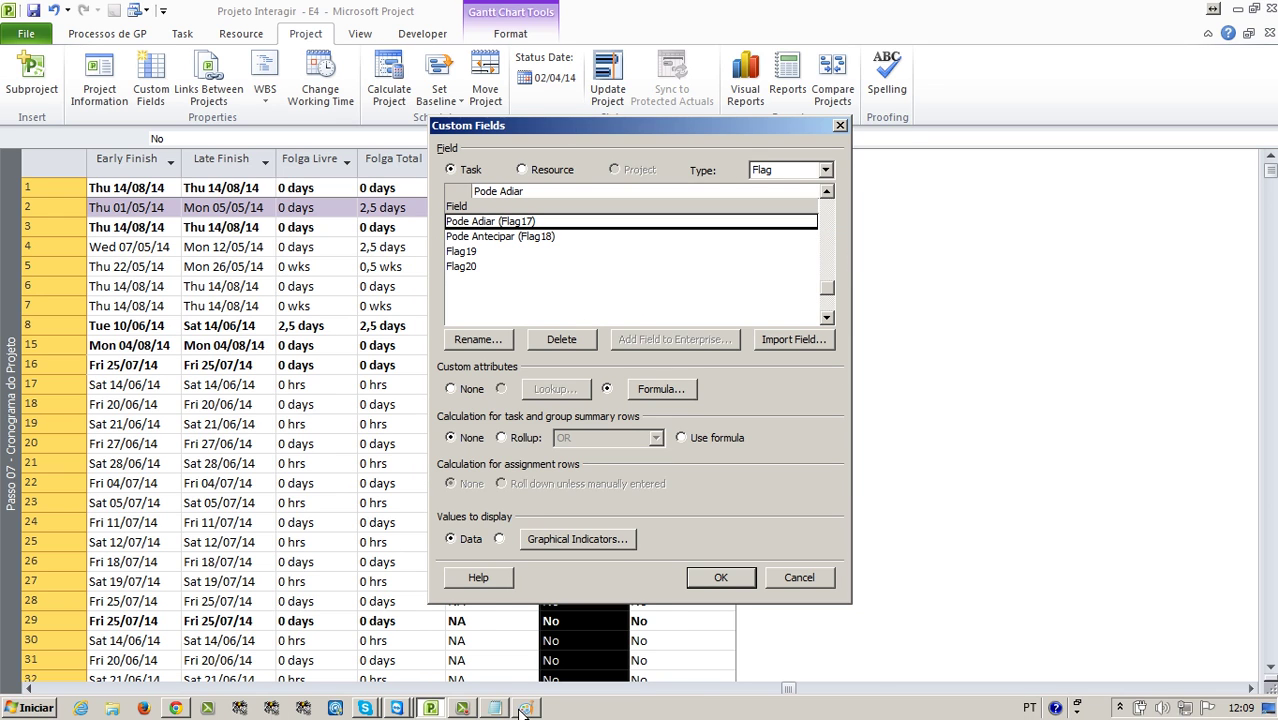
Switch to the Paint diagram and draw a red horizontal line about 478 px long from the third small bar to the end line.
{"action": "left_click", "coordinate": [523, 708]}
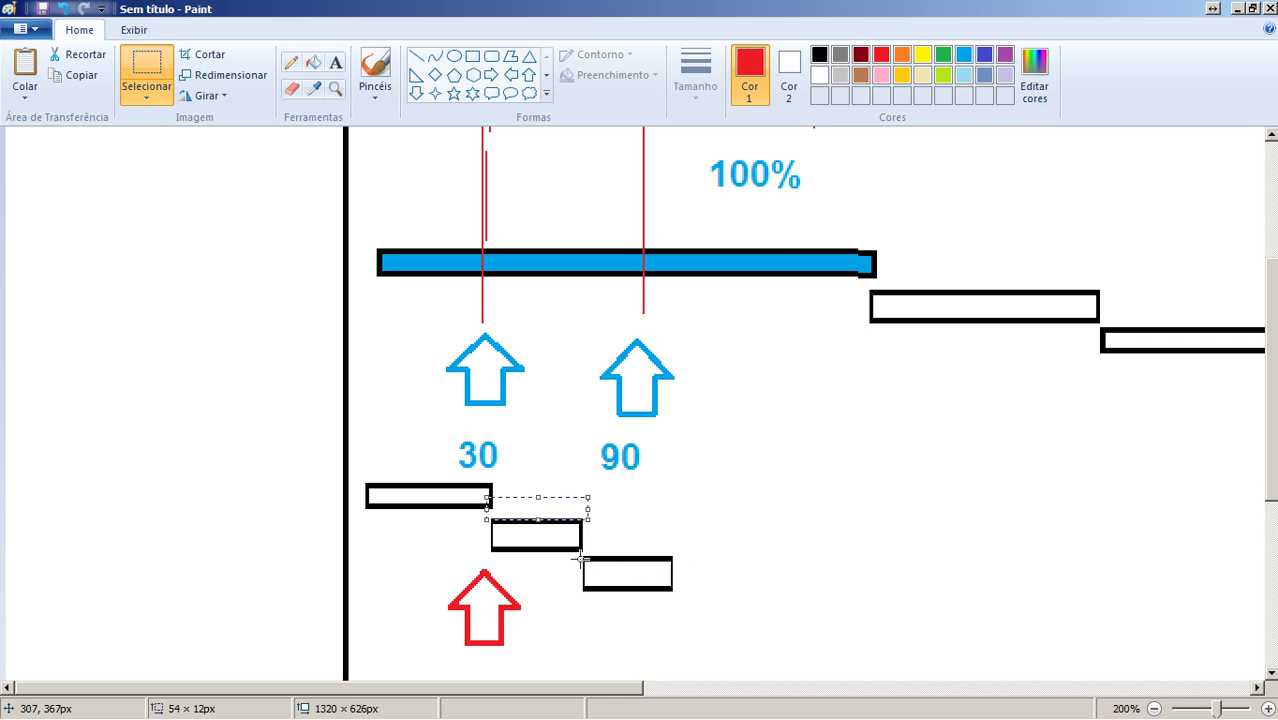
{"action": "left_click", "coordinate": [416, 56]}
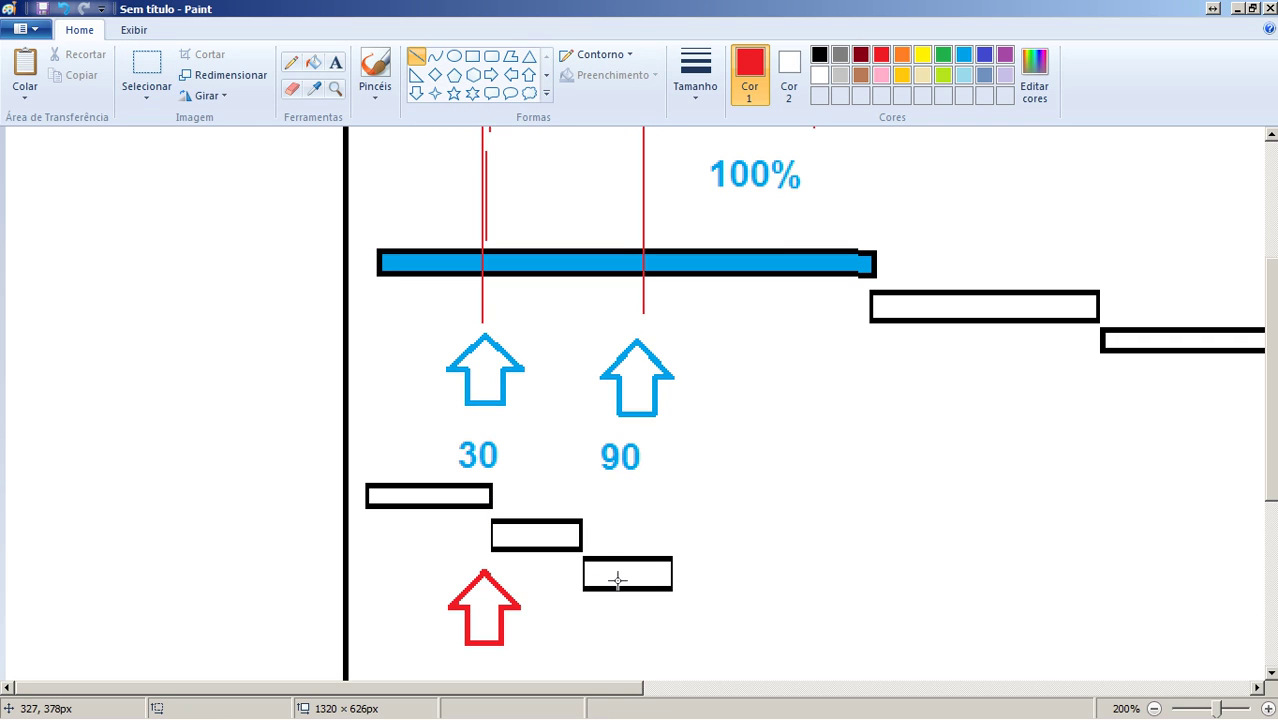
{"action": "left_click", "coordinate": [335, 88]}
{"action": "right_click", "coordinate": [653, 399]}
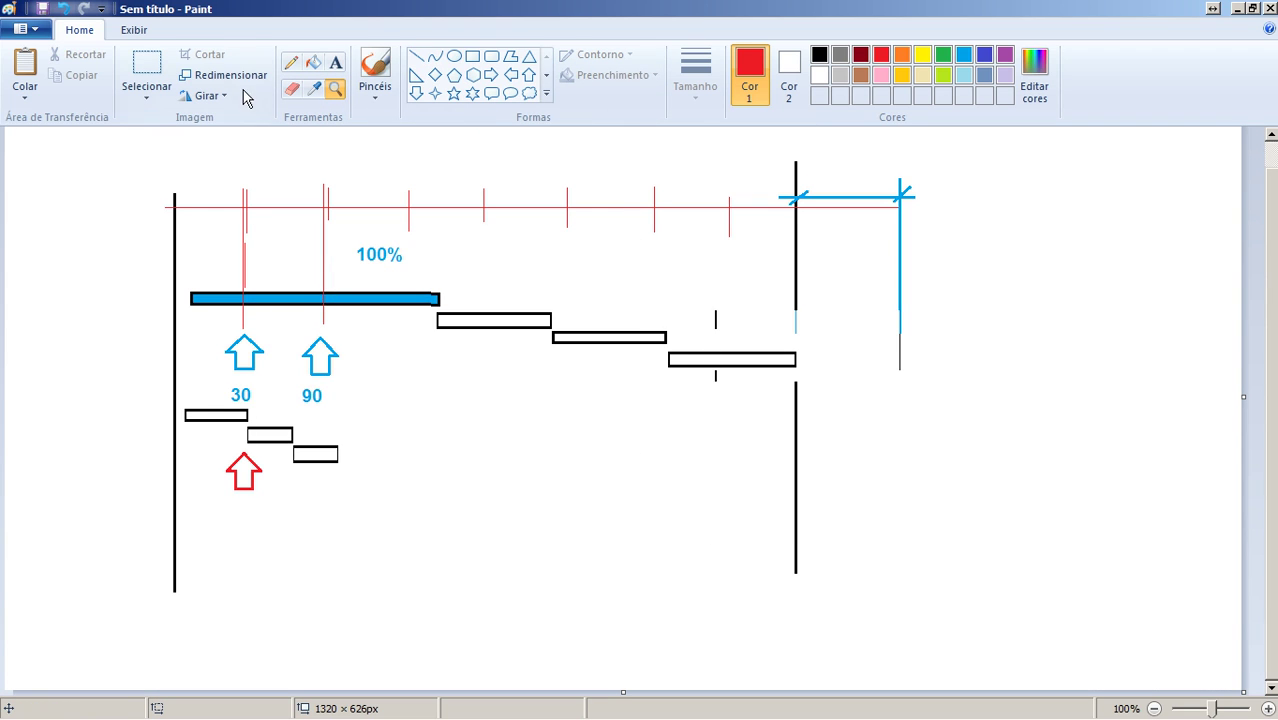
{"action": "left_click", "coordinate": [416, 56]}
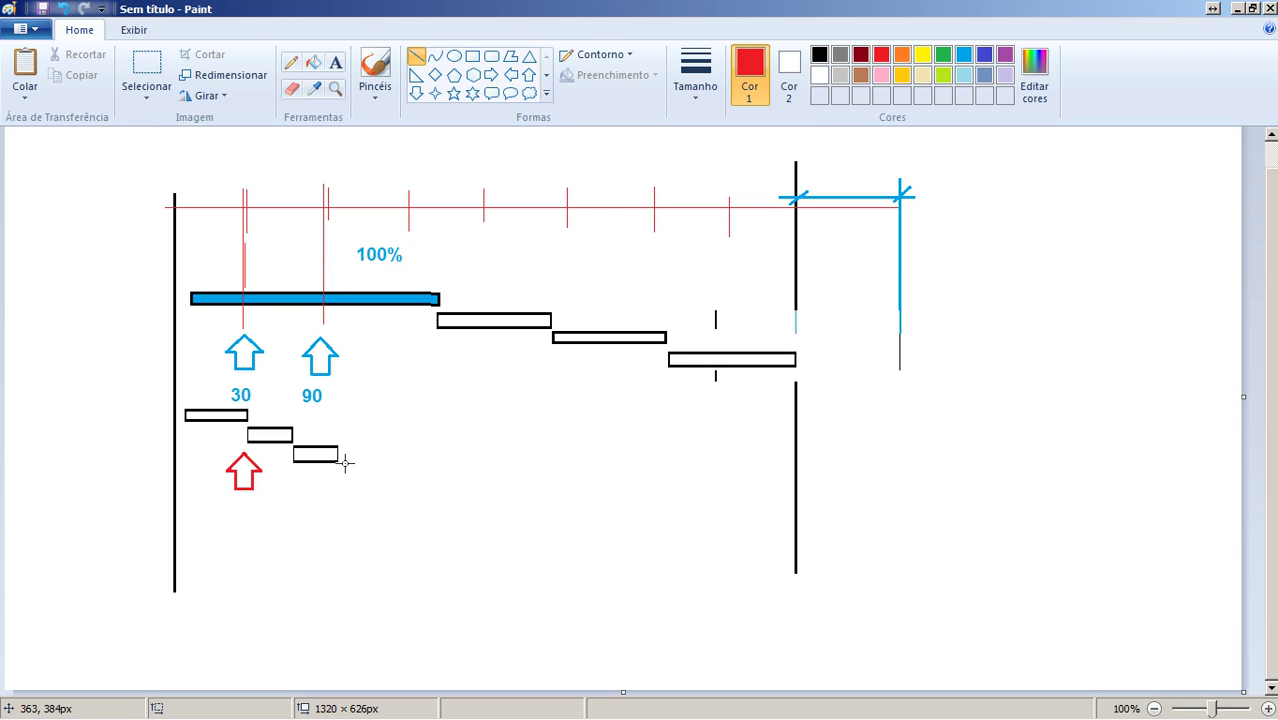
{"action": "left_click_drag", "start_coordinate": [345, 463], "coordinate": [794, 459]}
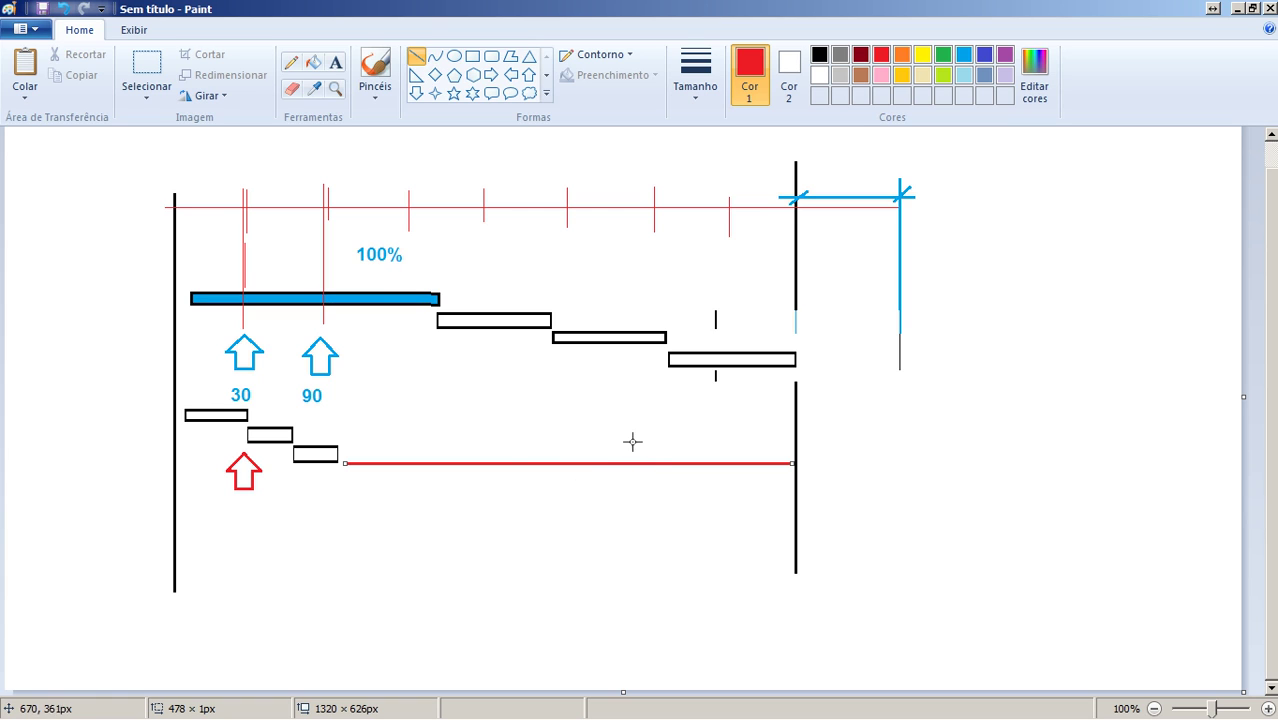
Label the red line "folga total" beneath it and draw a red right-pointing arrow of about 49 × 53 px near its end.
{"action": "left_click", "coordinate": [336, 62]}
{"action": "left_click_drag", "start_coordinate": [481, 491], "coordinate": [658, 512]}
{"action": "type", "text": "folga "}
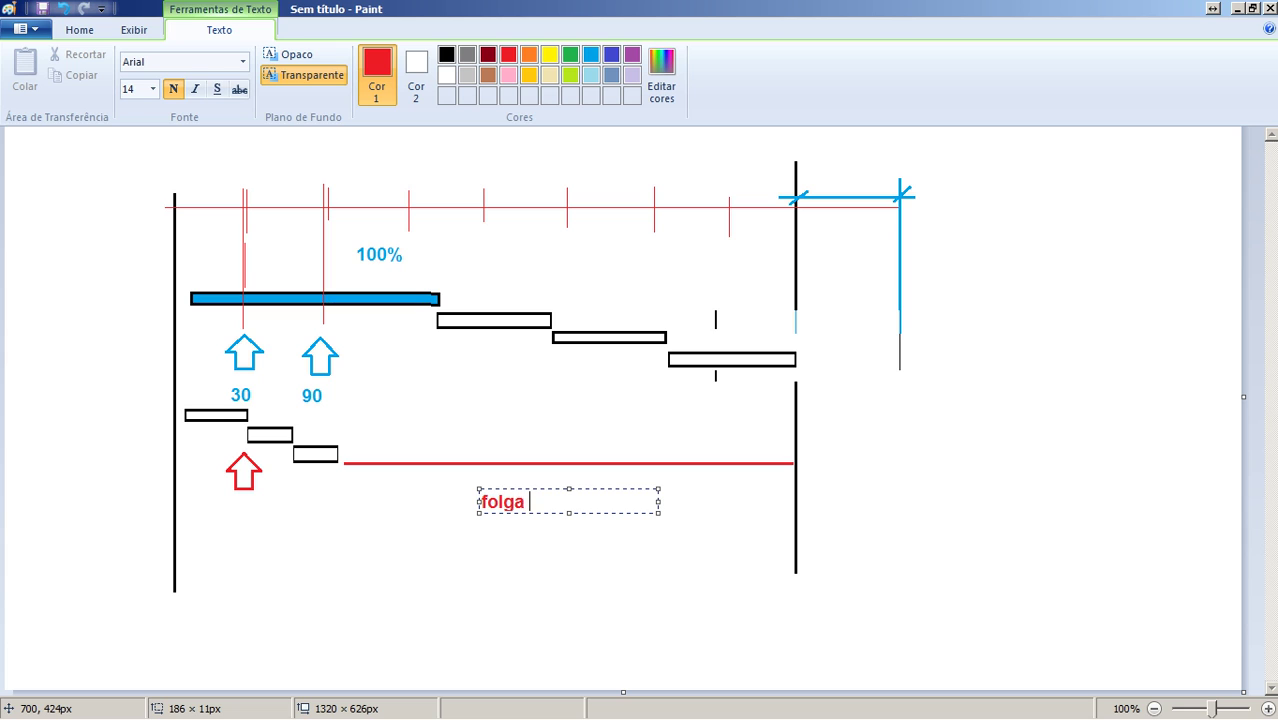
{"action": "type", "text": "total"}
{"action": "left_click", "coordinate": [448, 379]}
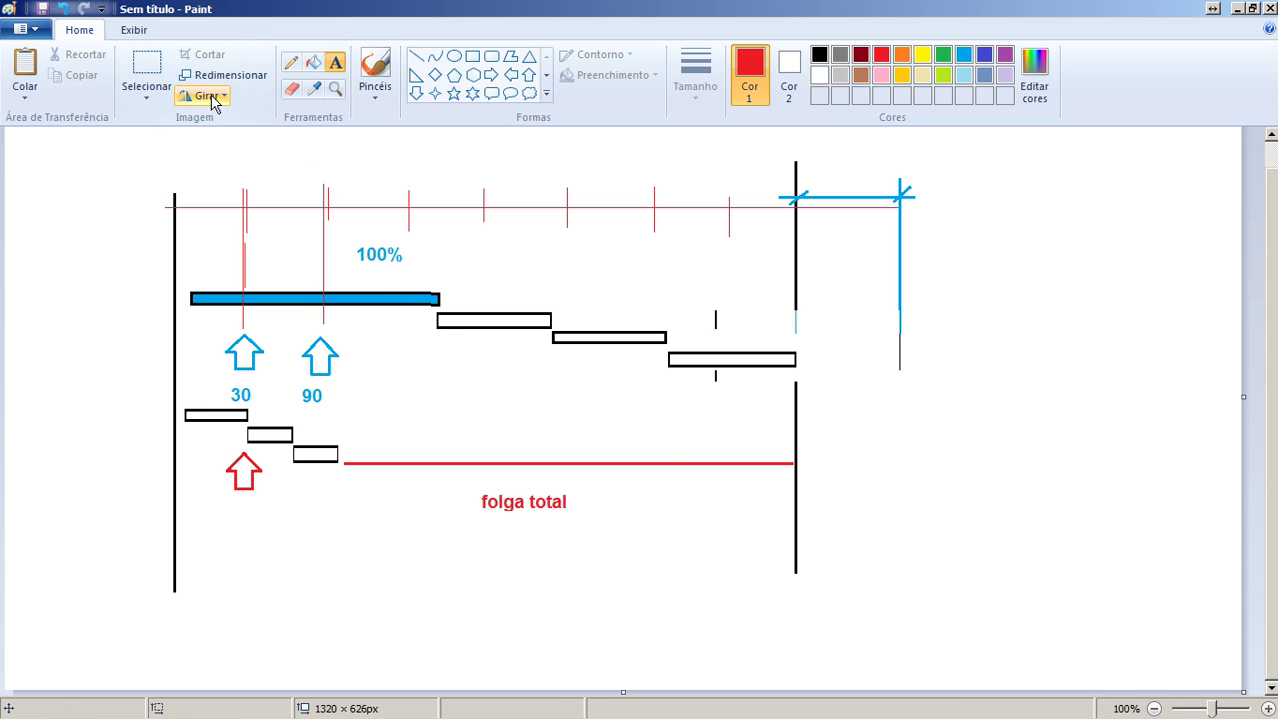
{"action": "left_click", "coordinate": [491, 75]}
{"action": "left_click_drag", "start_coordinate": [714, 437], "coordinate": [760, 488]}
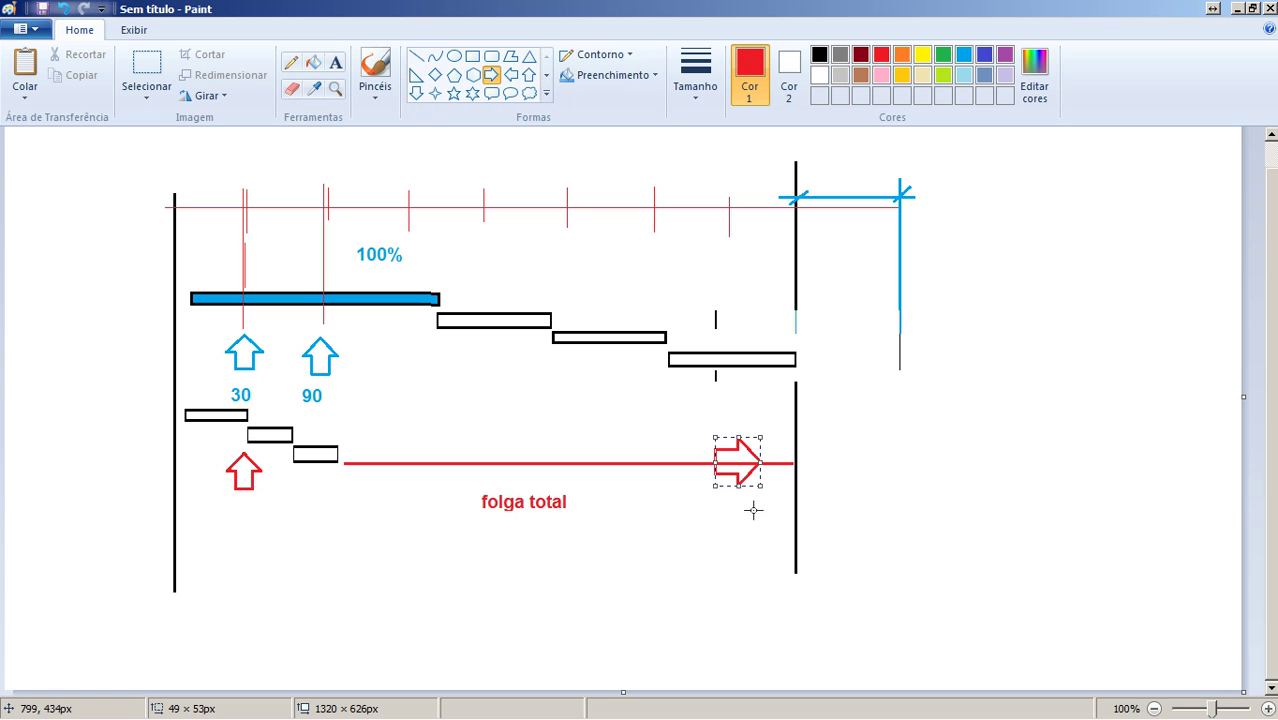
Move the third small bar right to about the middle of the red line and shift the "folga total" label under the remaining line.
{"action": "left_click", "coordinate": [150, 86]}
{"action": "left_click_drag", "start_coordinate": [289, 443], "coordinate": [341, 486]}
{"action": "left_click", "coordinate": [682, 583]}
{"action": "key", "text": "Delete"}
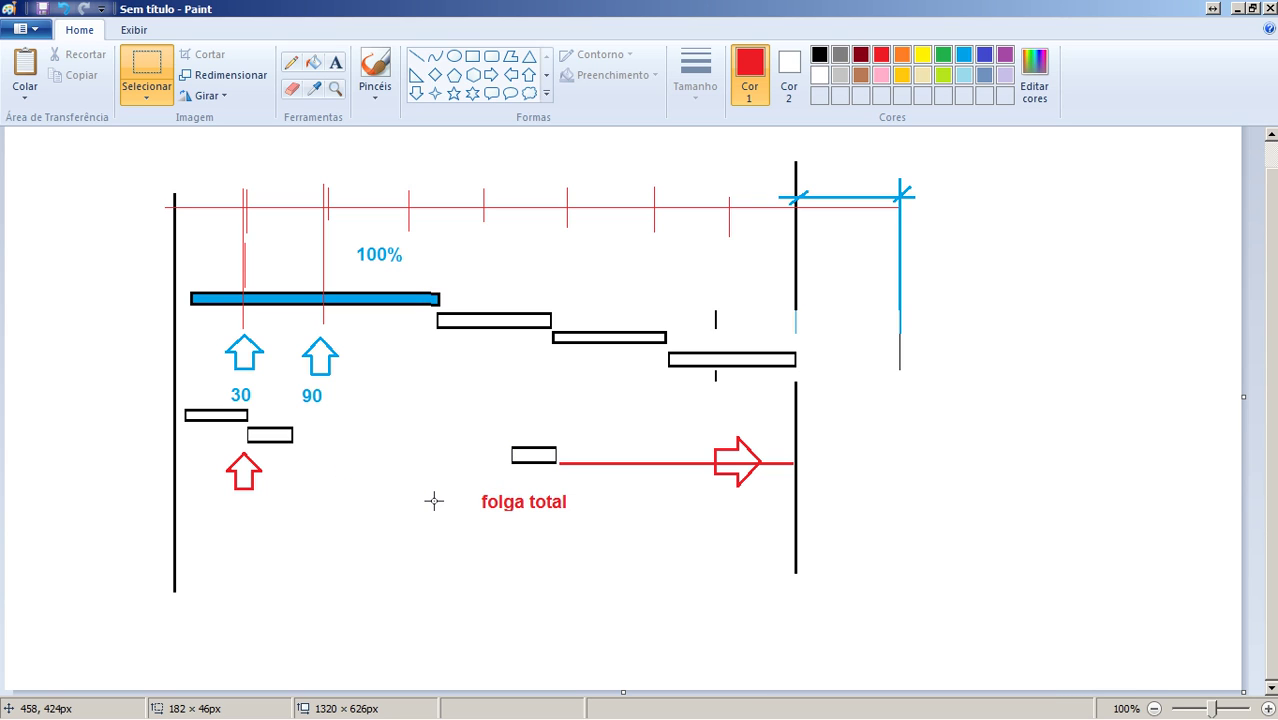
{"action": "left_click_drag", "start_coordinate": [471, 489], "coordinate": [670, 508]}
{"action": "left_click", "coordinate": [686, 617]}
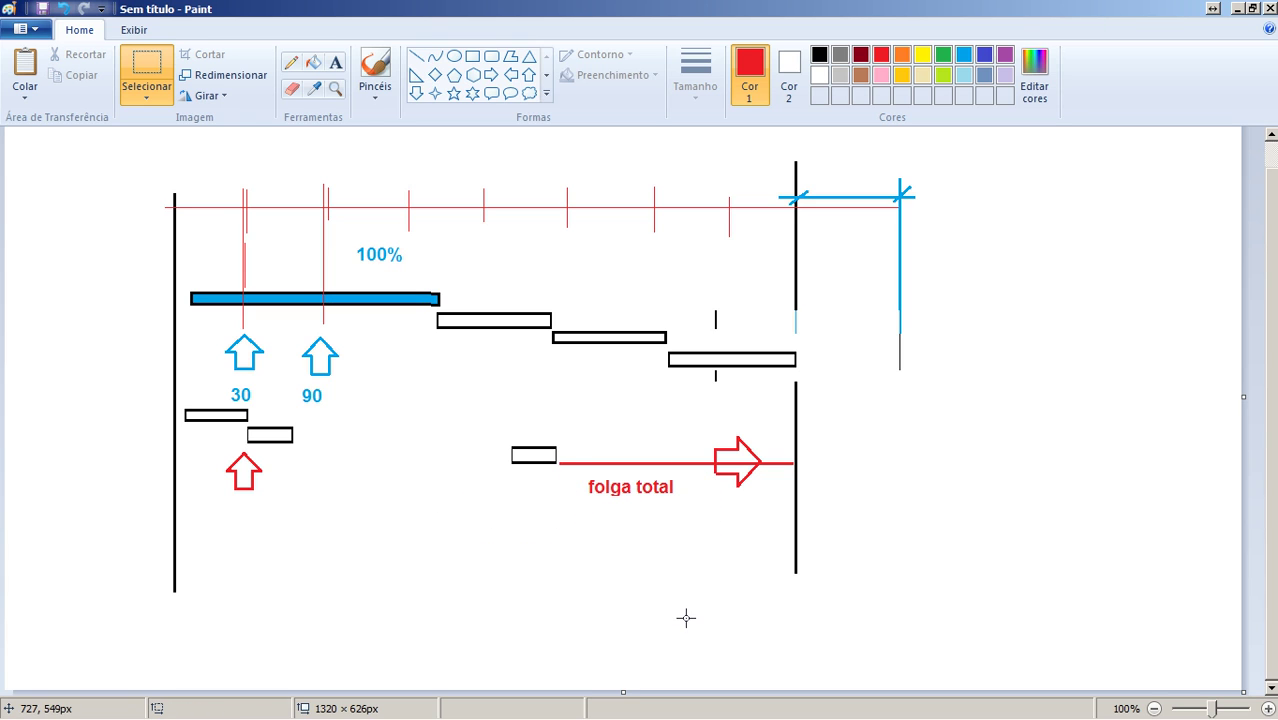
Draw a blue line about 219 px long between the second and third small bars, with a blue right-pointing arrow of about 49 × 54 px.
{"action": "left_click", "coordinate": [416, 57]}
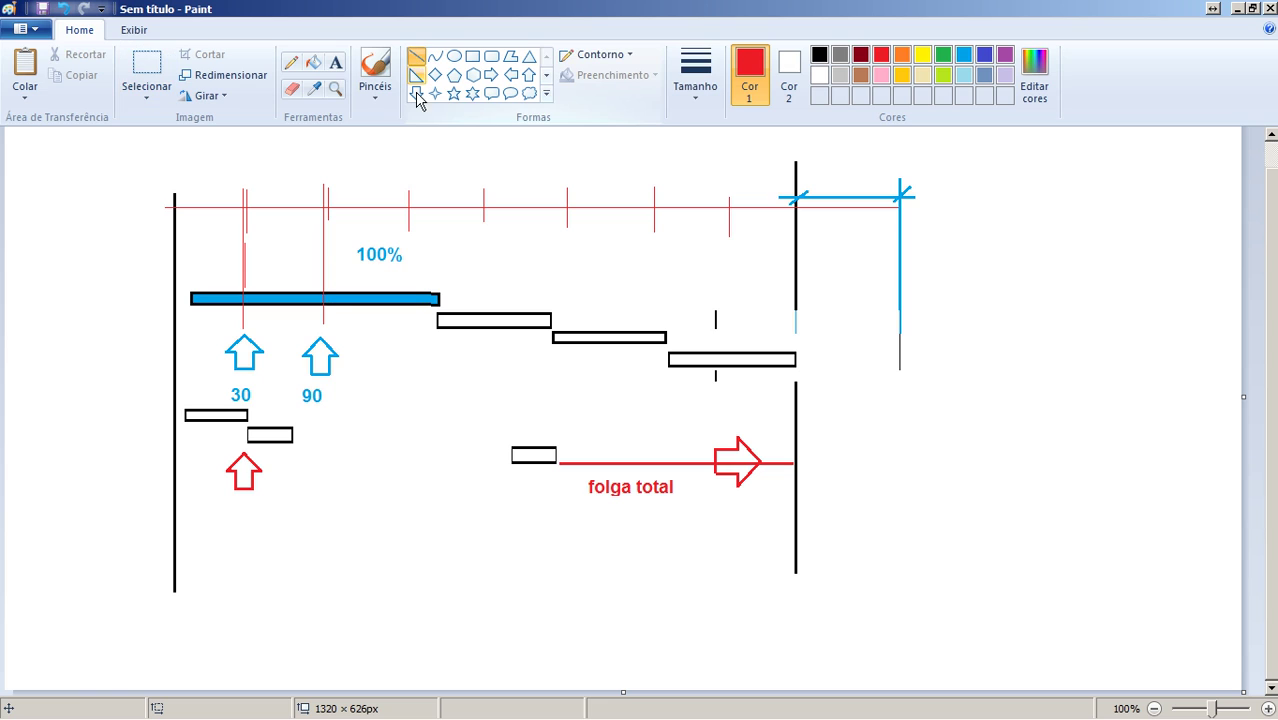
{"action": "left_click_drag", "start_coordinate": [296, 442], "coordinate": [504, 442]}
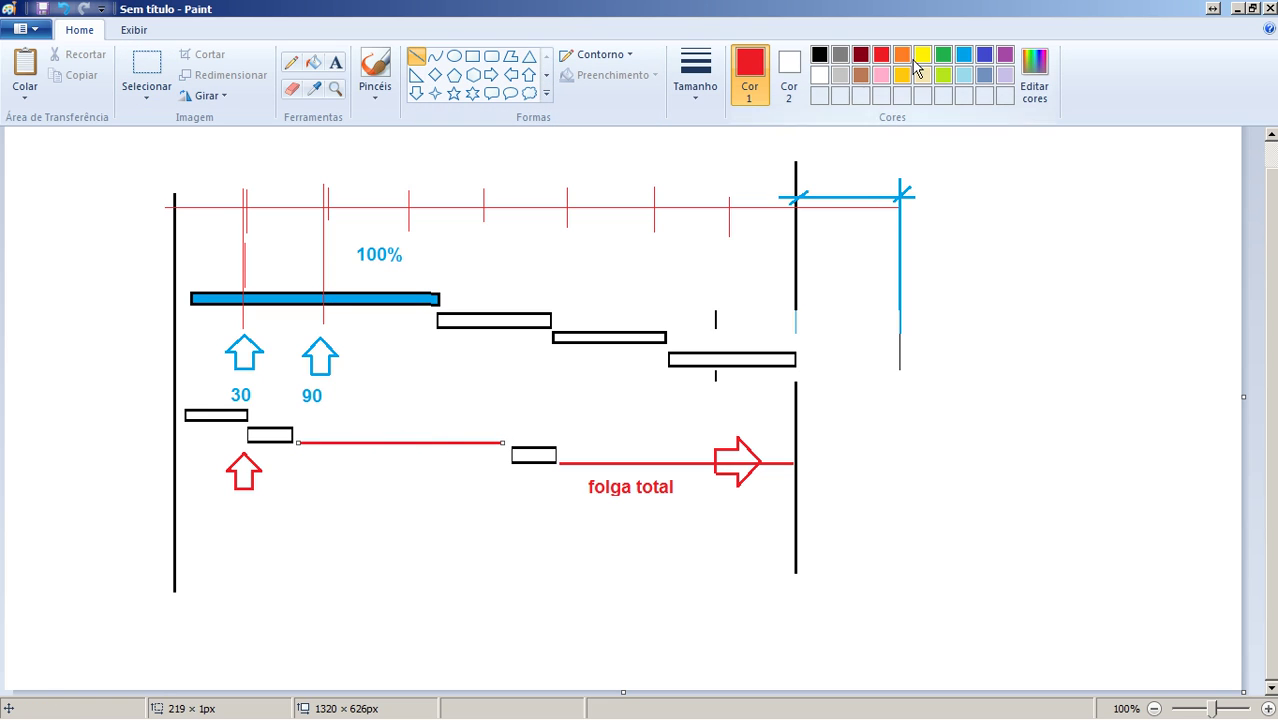
{"action": "left_click", "coordinate": [963, 54]}
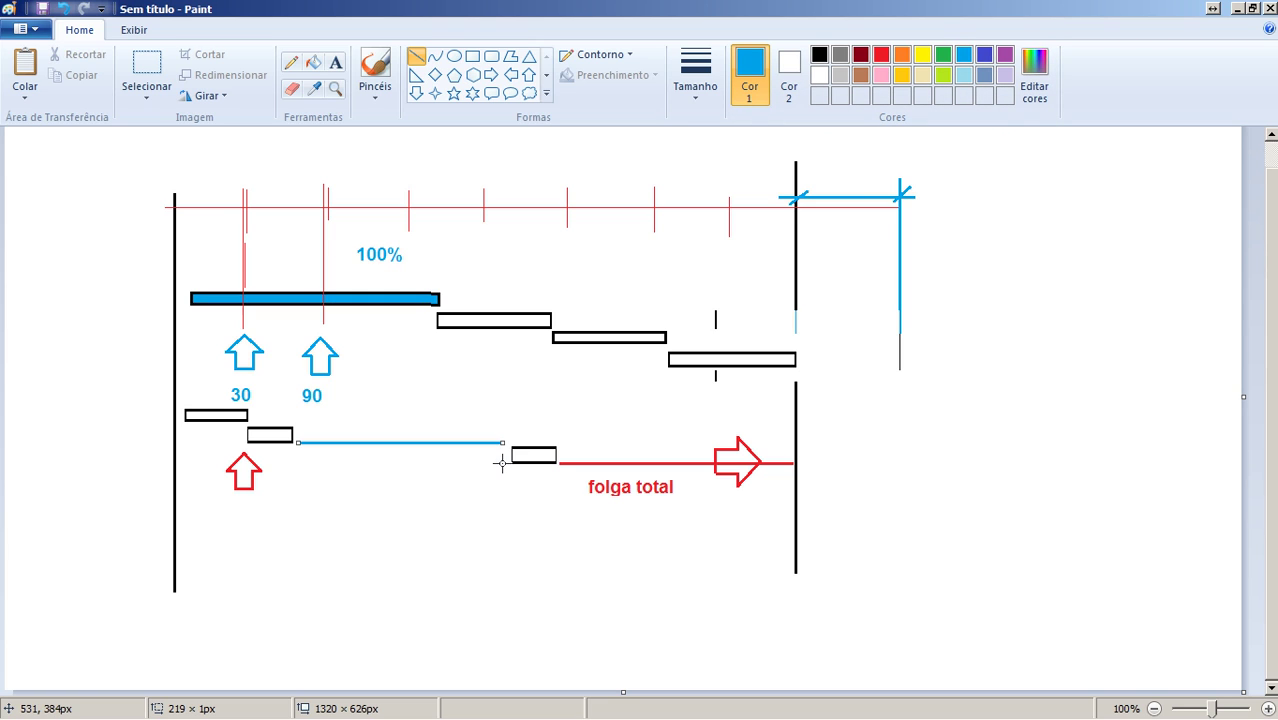
{"action": "left_click", "coordinate": [490, 74]}
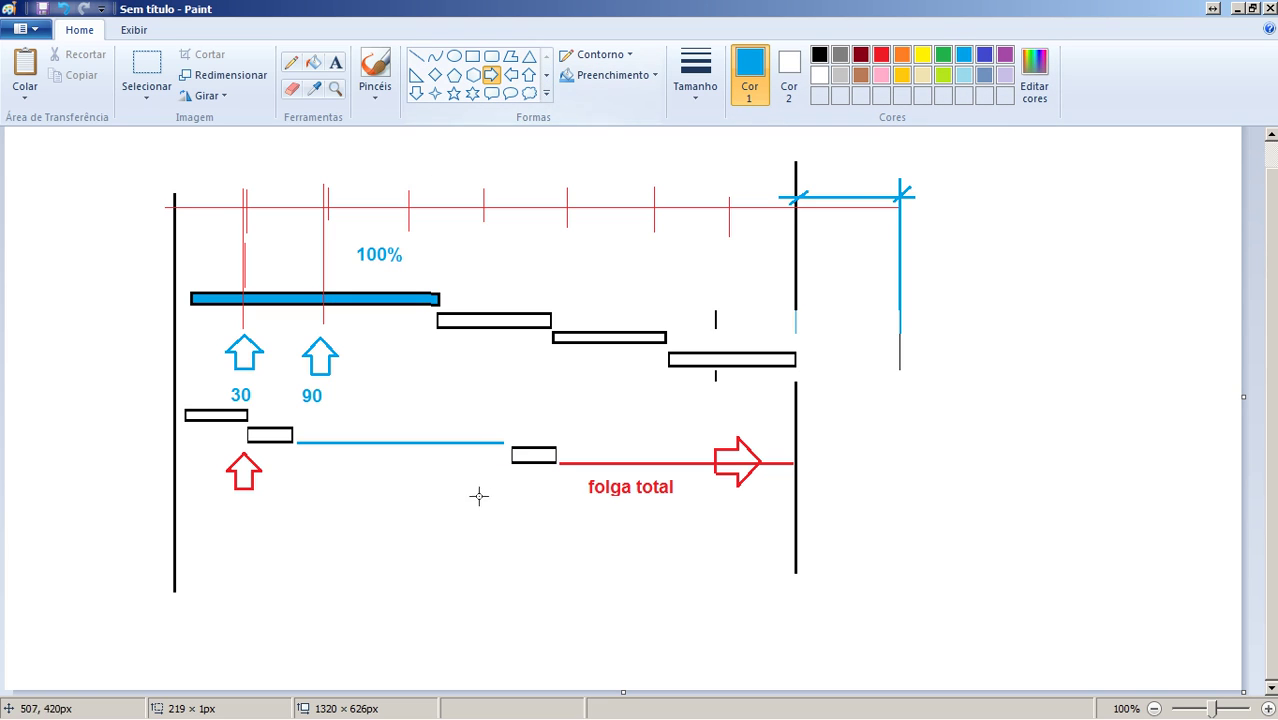
{"action": "left_click_drag", "start_coordinate": [440, 418], "coordinate": [488, 471]}
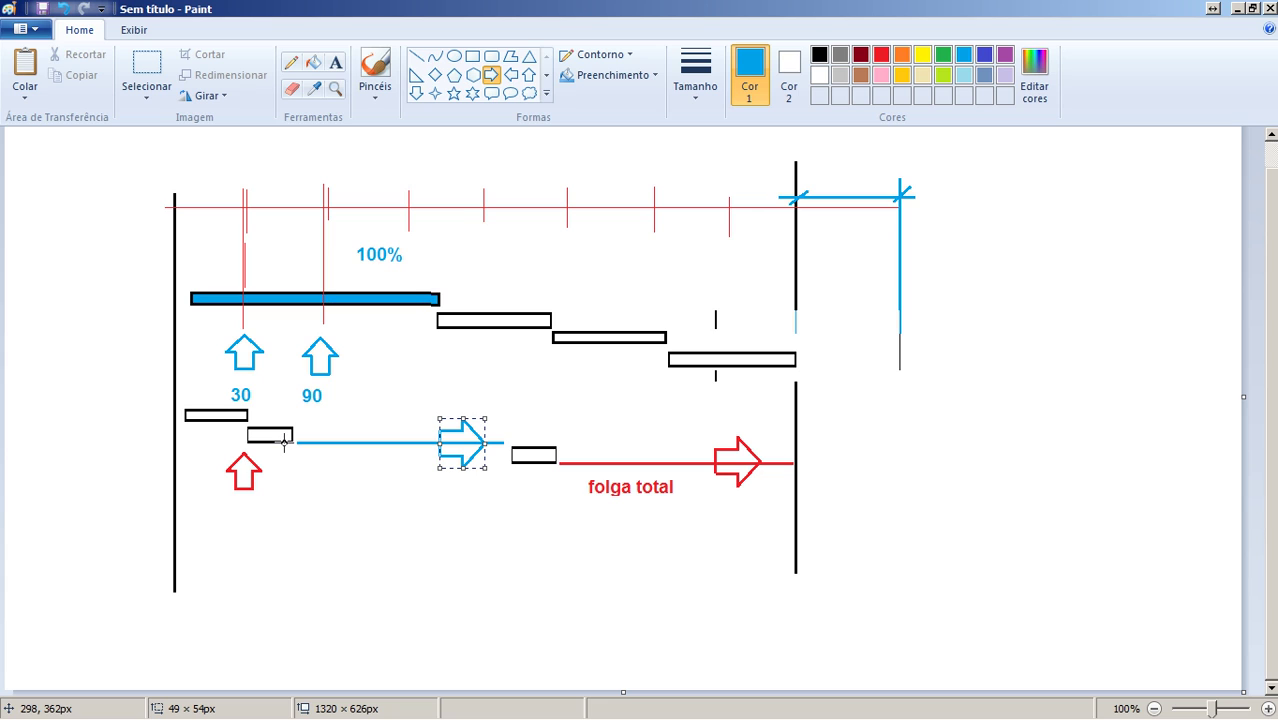
{"action": "left_click", "coordinate": [146, 68]}
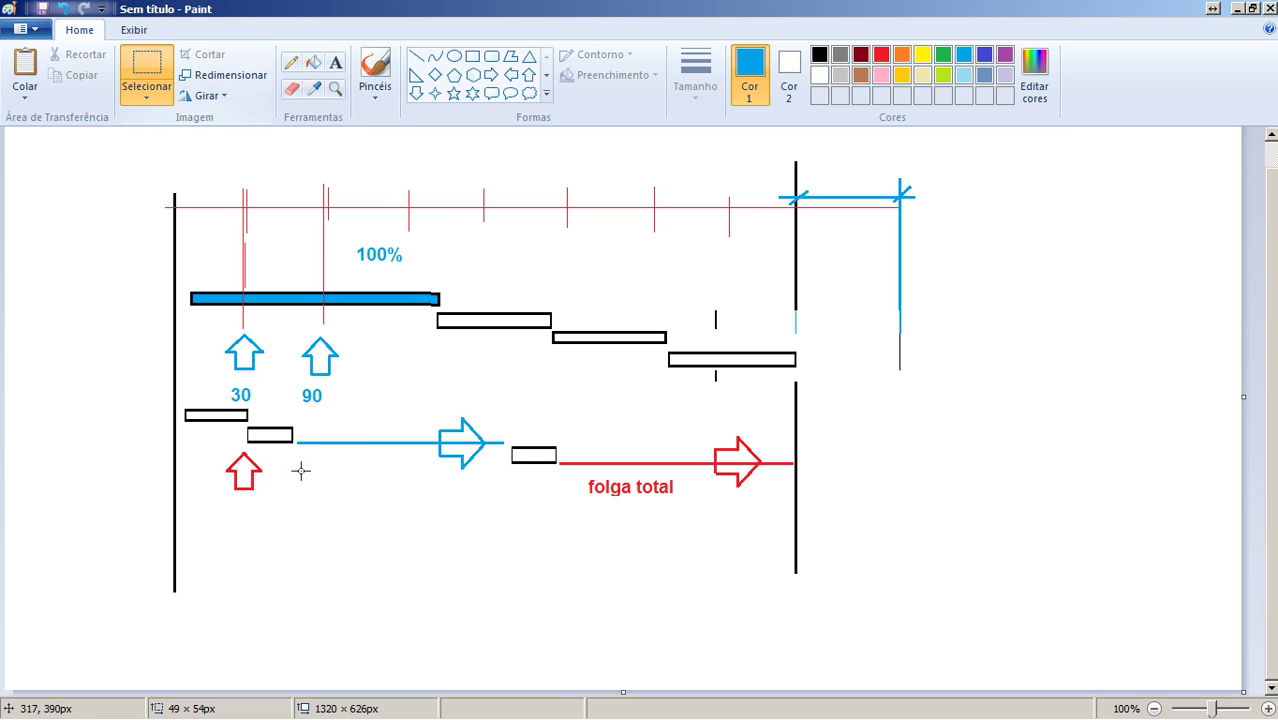
Move the second small bar right onto the blue line and draw a blue vertical line about 82 px long beneath its end.
{"action": "left_click_drag", "start_coordinate": [245, 425], "coordinate": [343, 435]}
{"action": "left_click_drag", "start_coordinate": [360, 436], "coordinate": [362, 436]}
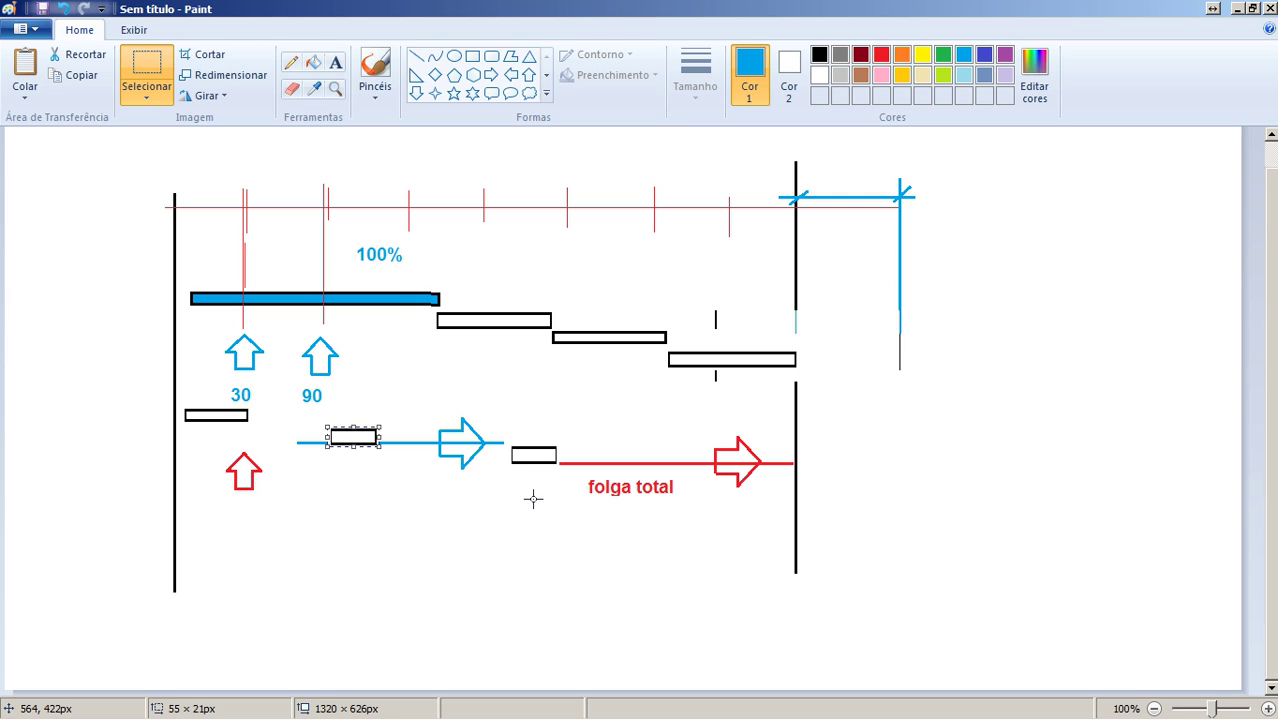
{"action": "left_click", "coordinate": [416, 56]}
{"action": "left_click_drag", "start_coordinate": [378, 454], "coordinate": [378, 530]}
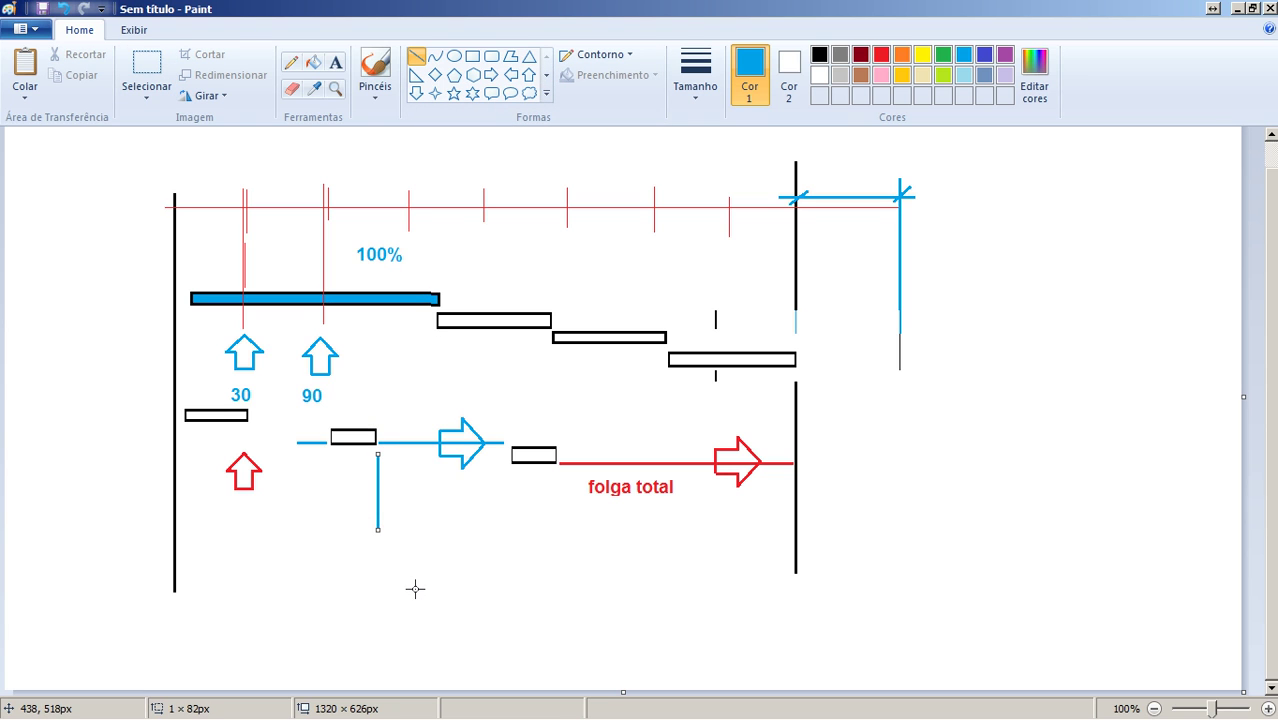
Switch to Microsoft Project, review the formula of the Pode Antecipar (Flag18) custom field, and close the custom field settings without changes.
{"action": "key", "text": "alt+Tab"}
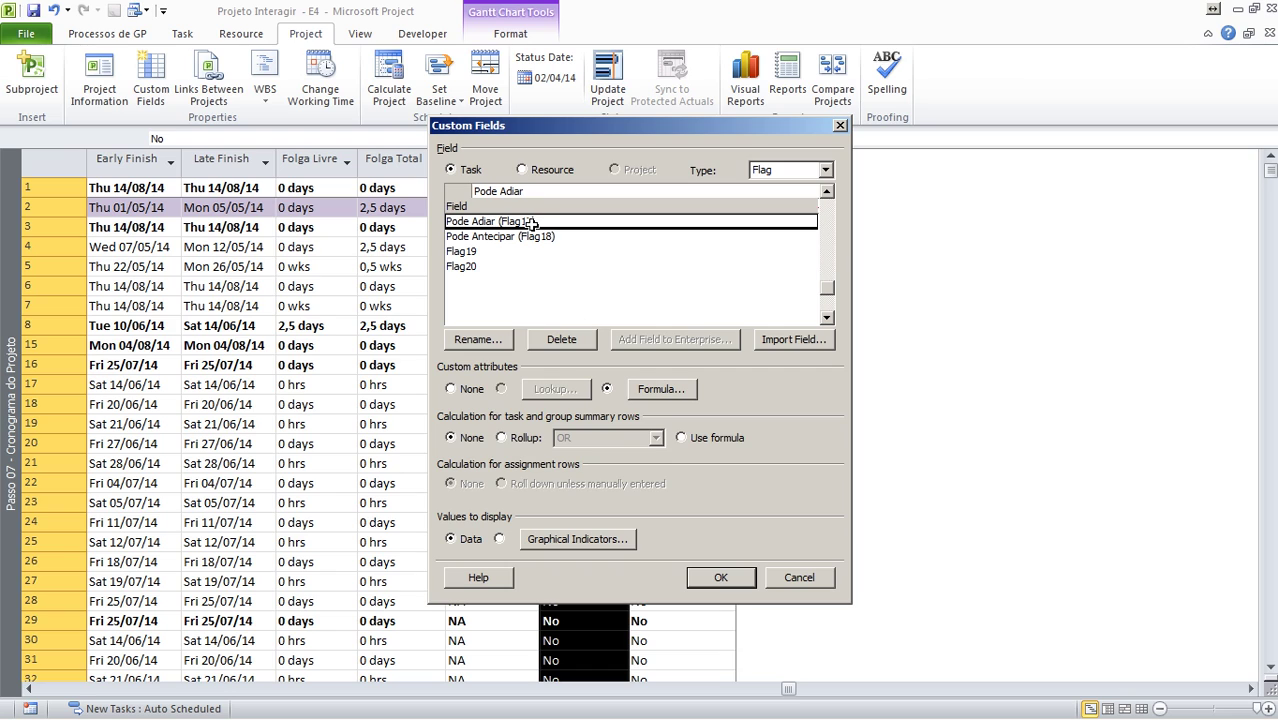
{"action": "left_click", "coordinate": [528, 237]}
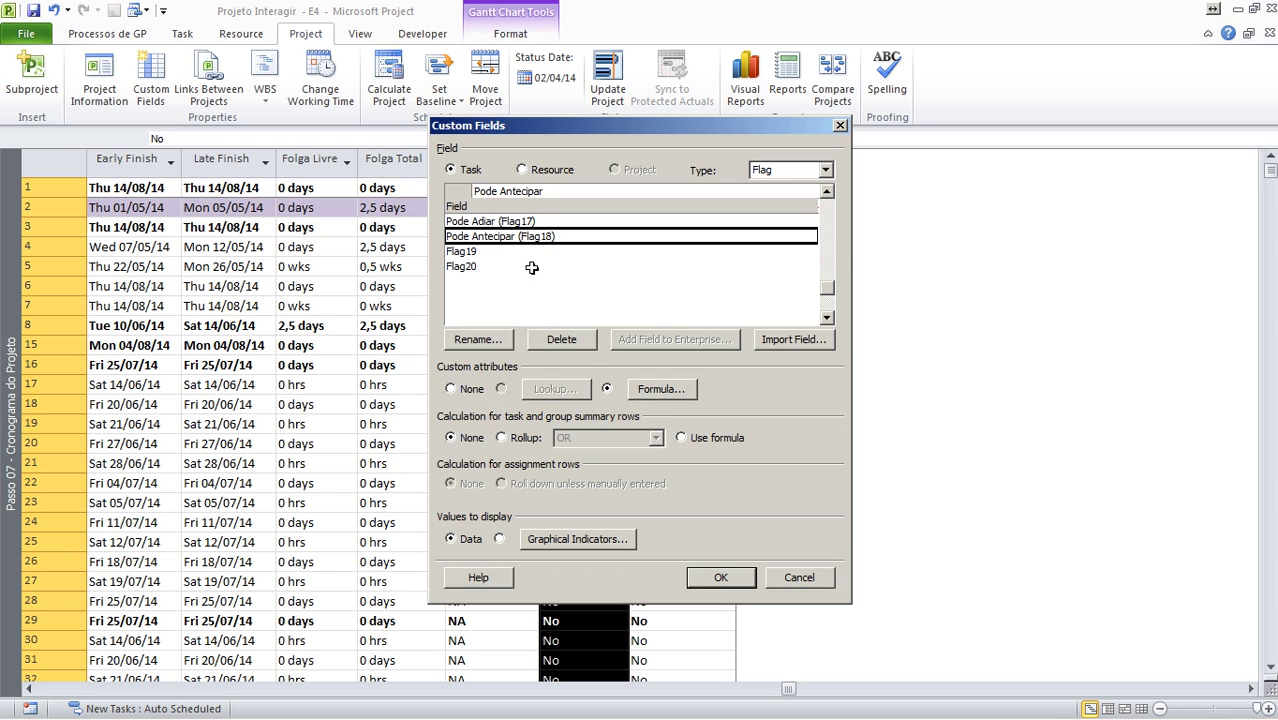
{"action": "left_click", "coordinate": [650, 392]}
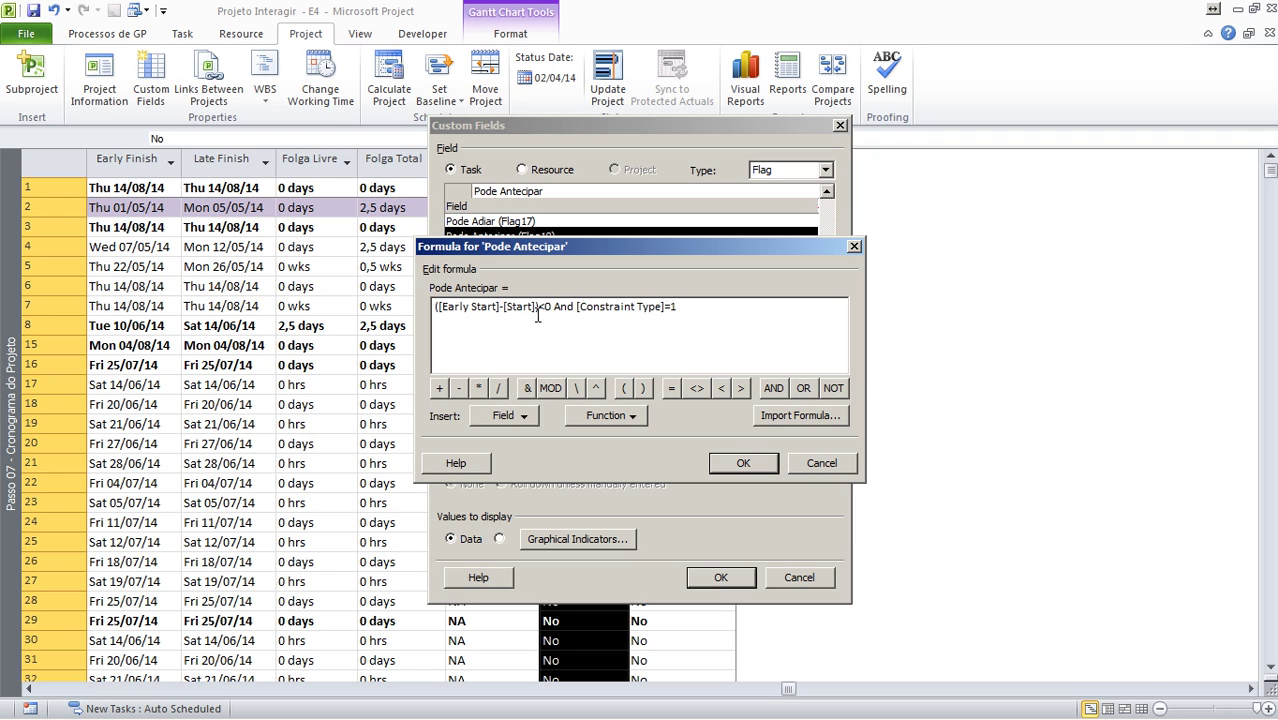
{"action": "left_click", "coordinate": [819, 463]}
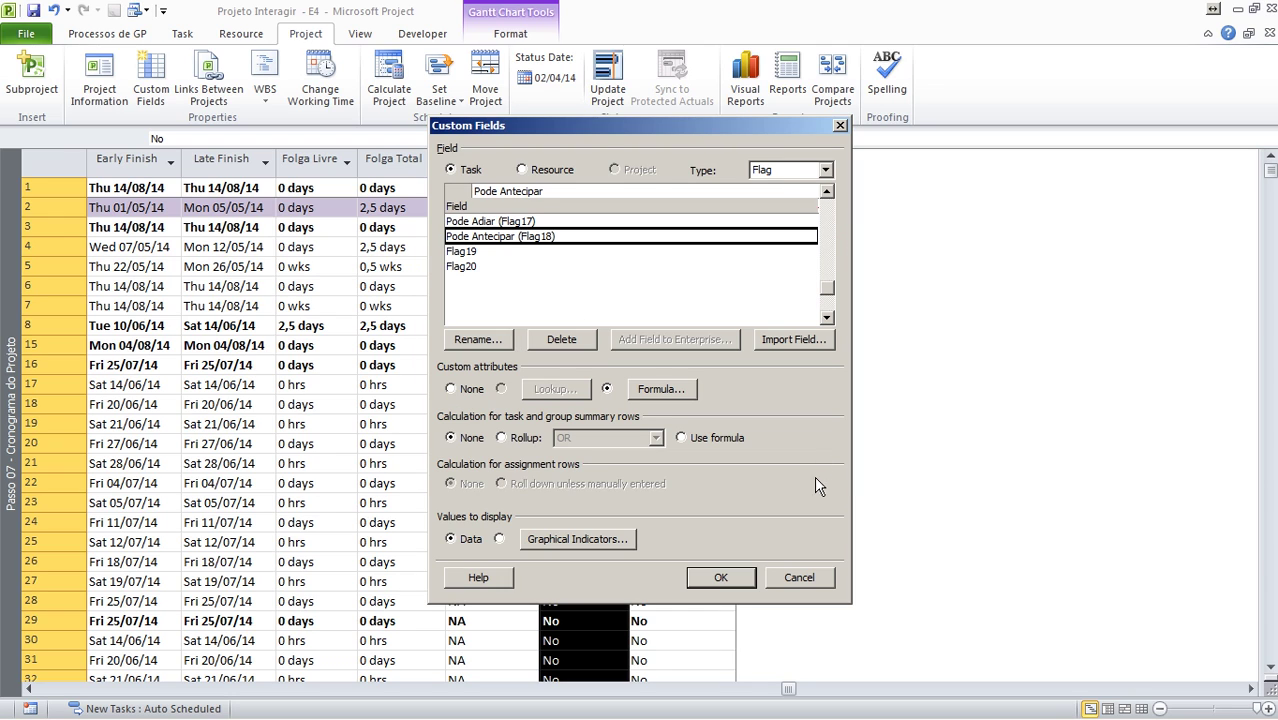
{"action": "left_click", "coordinate": [800, 578]}
Switch to Paint, draw a blue diamond of about 18 × 21 px at the first small bar's end and a wavy blue curve to the second bar.
{"action": "key", "text": "alt+Tab"}
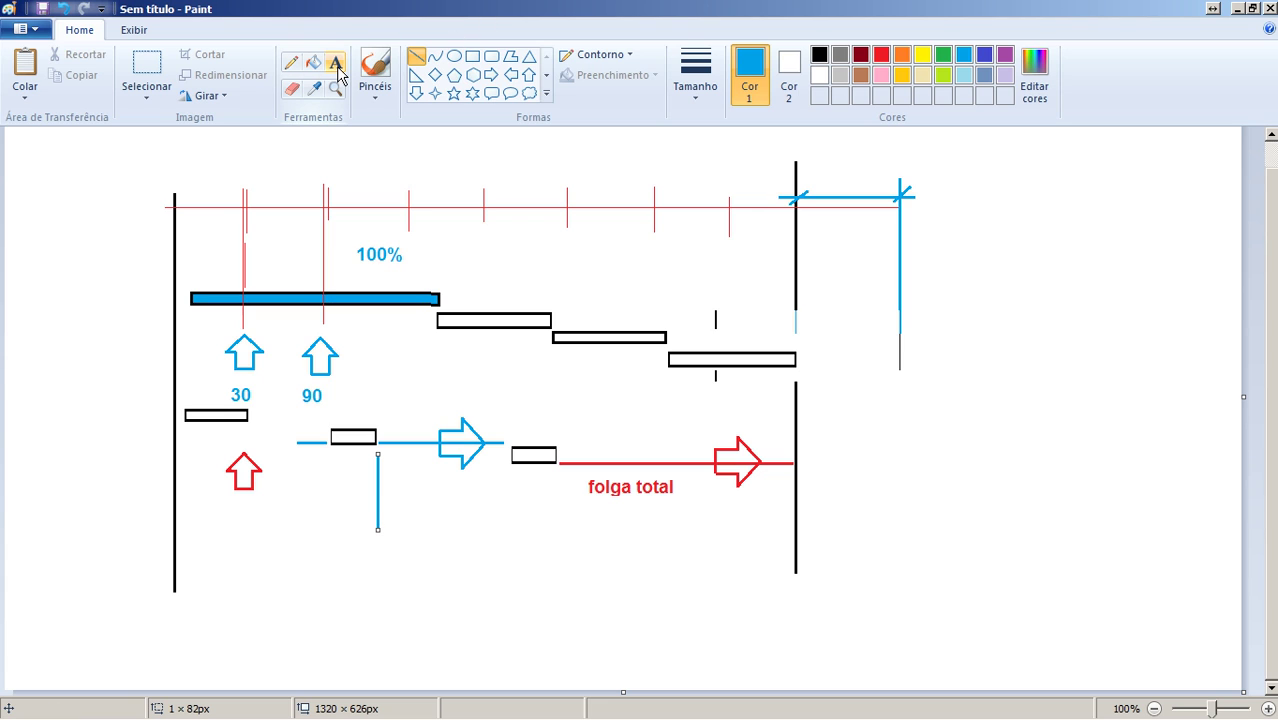
{"action": "left_click", "coordinate": [434, 75]}
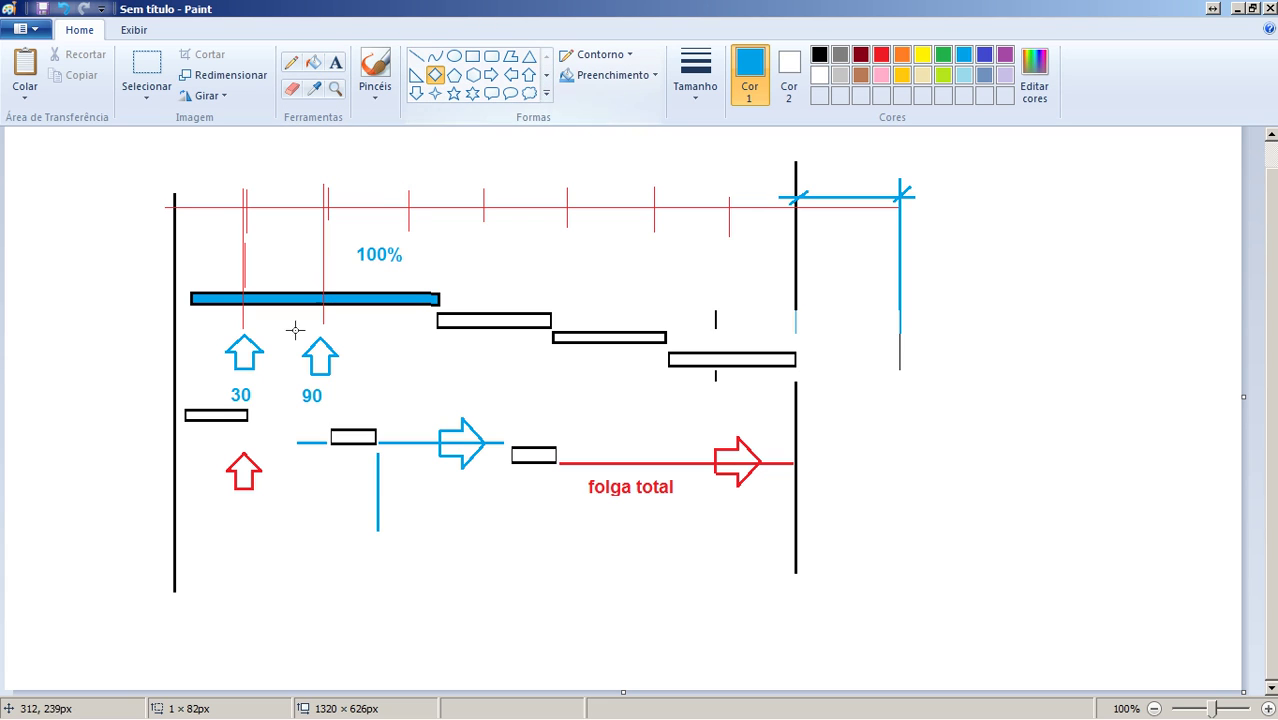
{"action": "left_click_drag", "start_coordinate": [245, 398], "coordinate": [264, 420]}
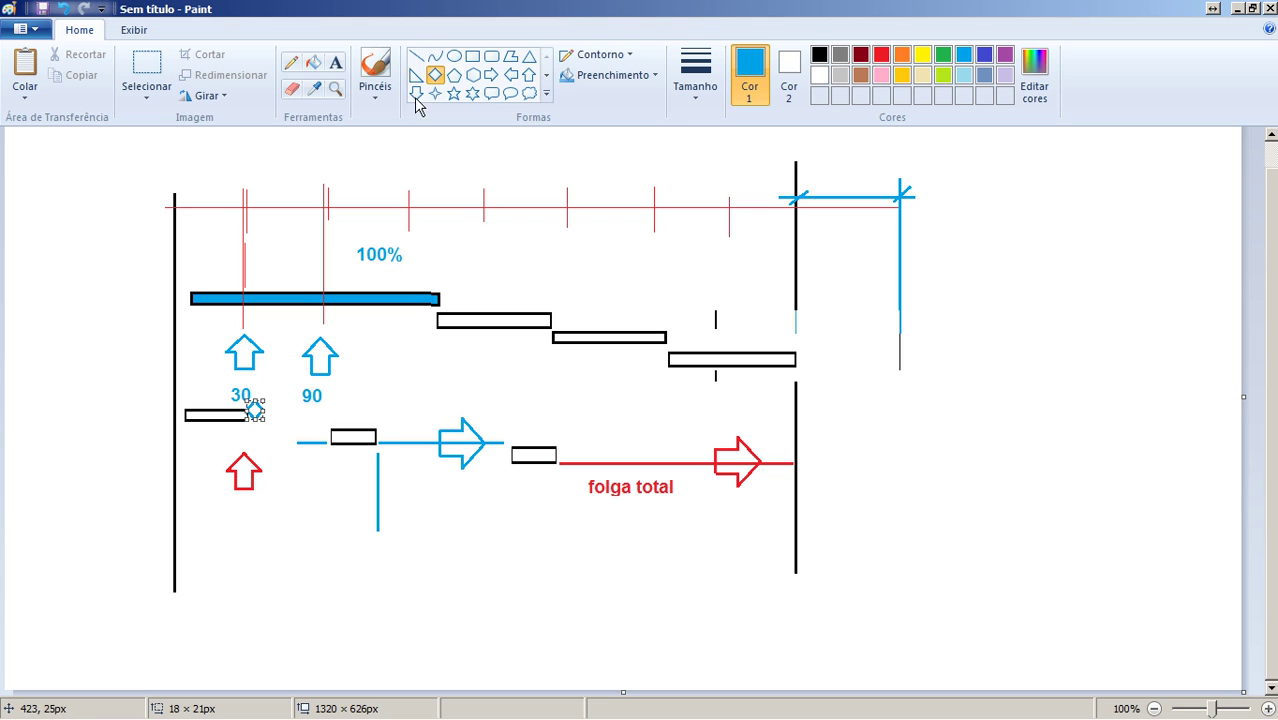
{"action": "left_click", "coordinate": [416, 56]}
{"action": "left_click", "coordinate": [435, 56]}
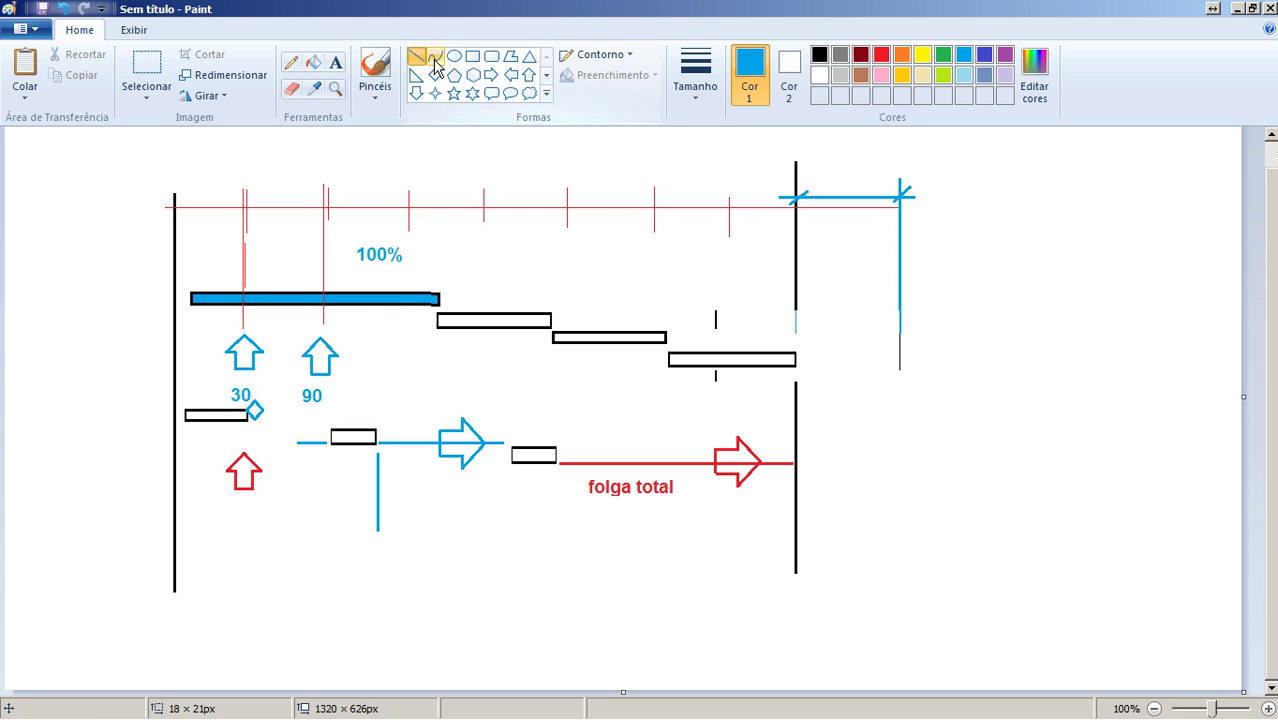
{"action": "left_click_drag", "start_coordinate": [345, 432], "coordinate": [305, 432]}
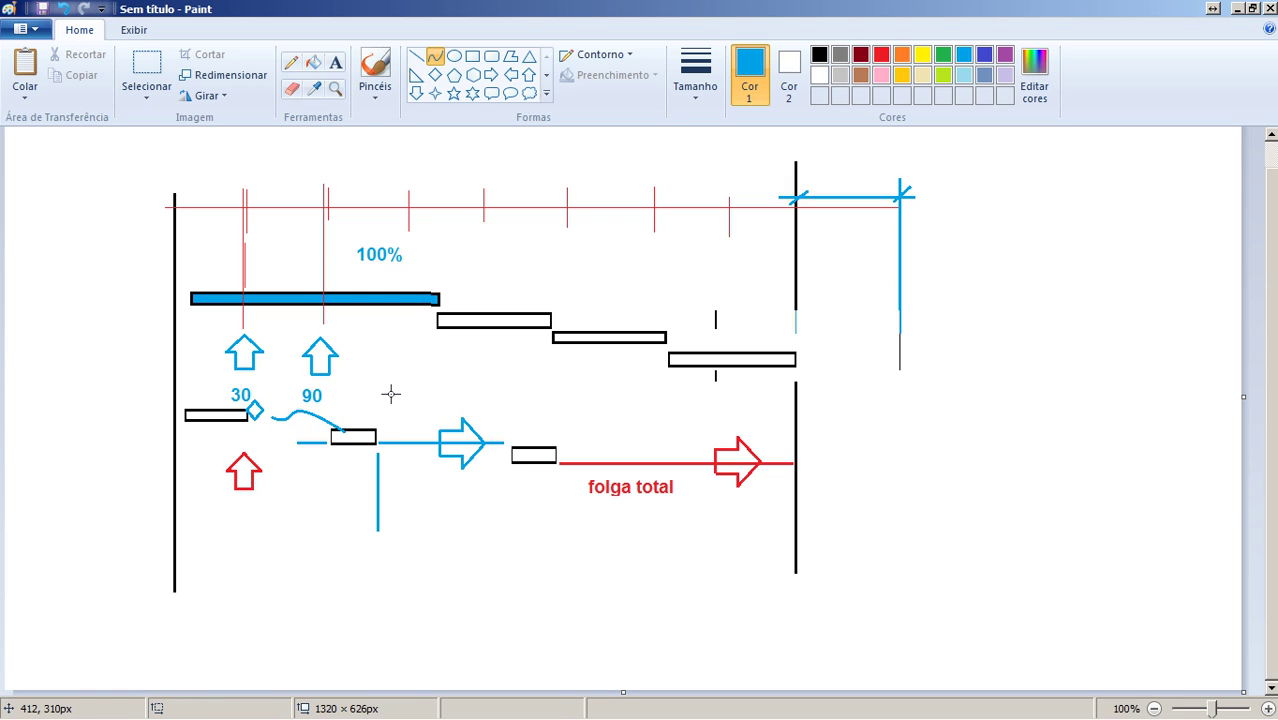
Draw a blue vertical line below the second small bar's start and one about 24 px long beneath the diamond.
{"action": "left_click", "coordinate": [416, 56]}
{"action": "left_click_drag", "start_coordinate": [332, 455], "coordinate": [331, 503]}
{"action": "left_click_drag", "start_coordinate": [251, 428], "coordinate": [251, 452]}
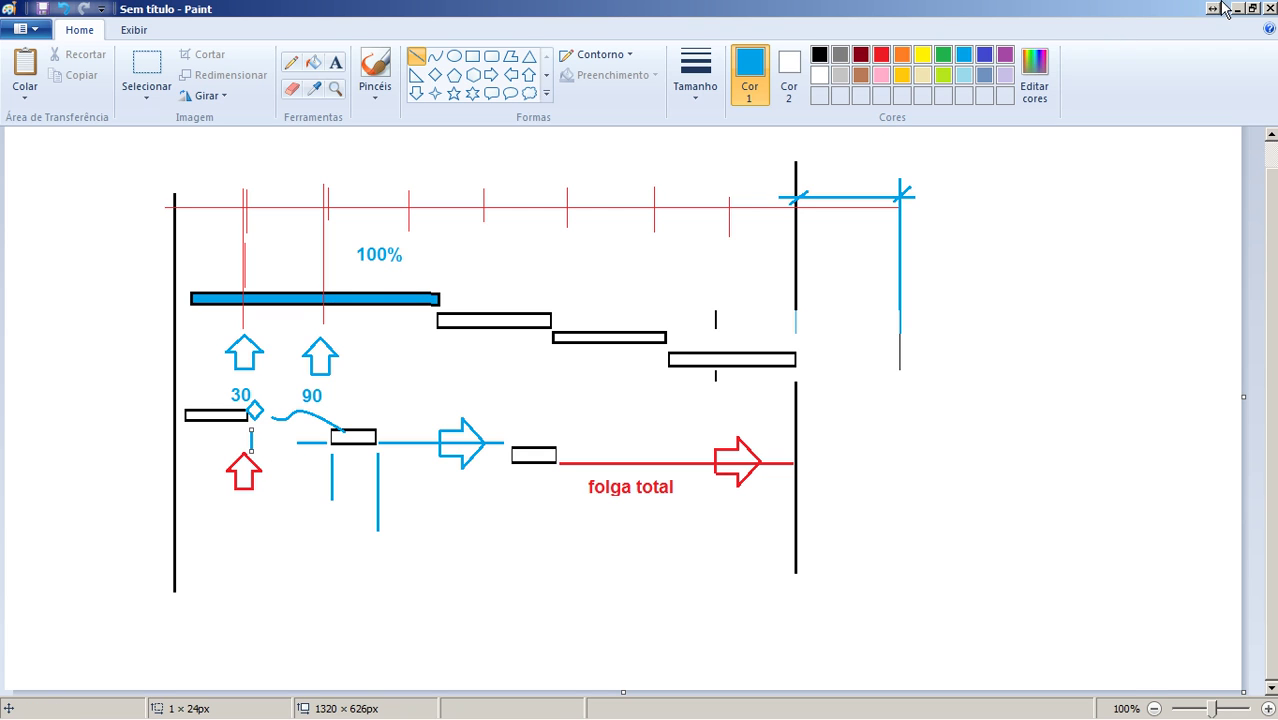
Switch to Microsoft Project and look through the Pode Antecipar column for all schedule tasks.
{"action": "key", "text": "alt+Tab"}
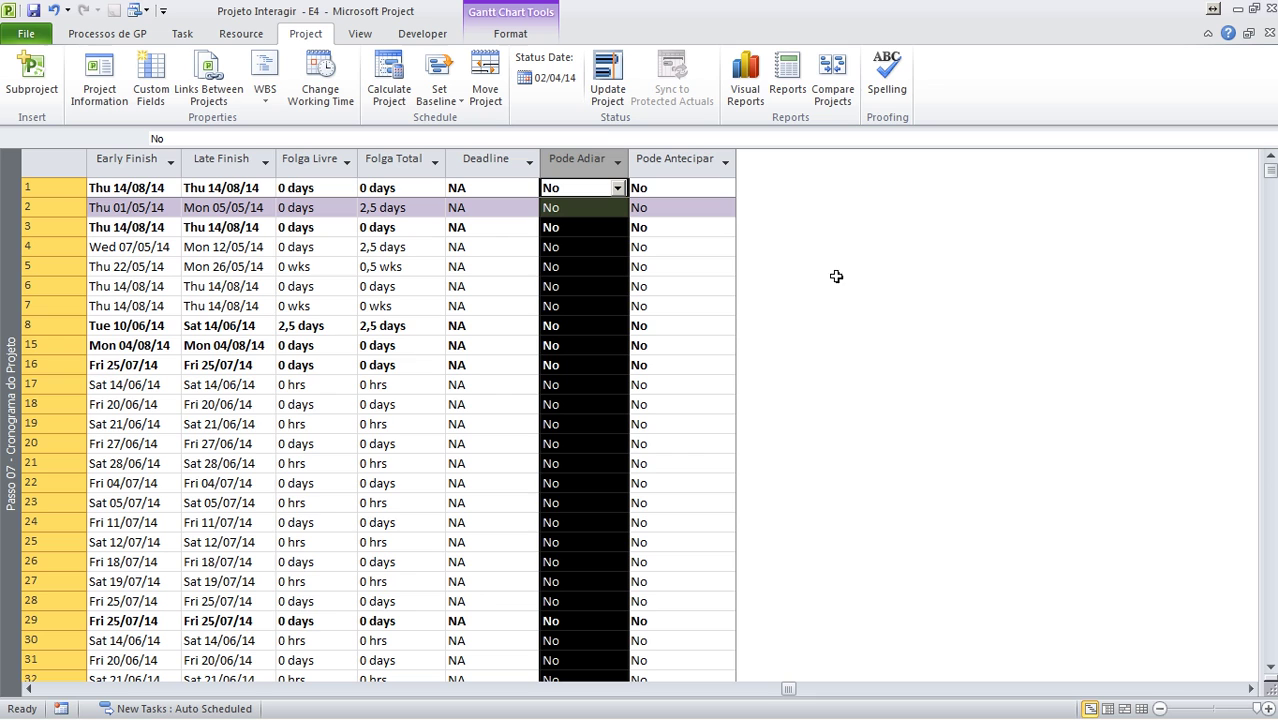
{"action": "left_click", "coordinate": [677, 313]}
{"action": "scroll", "coordinate": [677, 313], "scroll_direction": "down", "scroll_amount": 6}
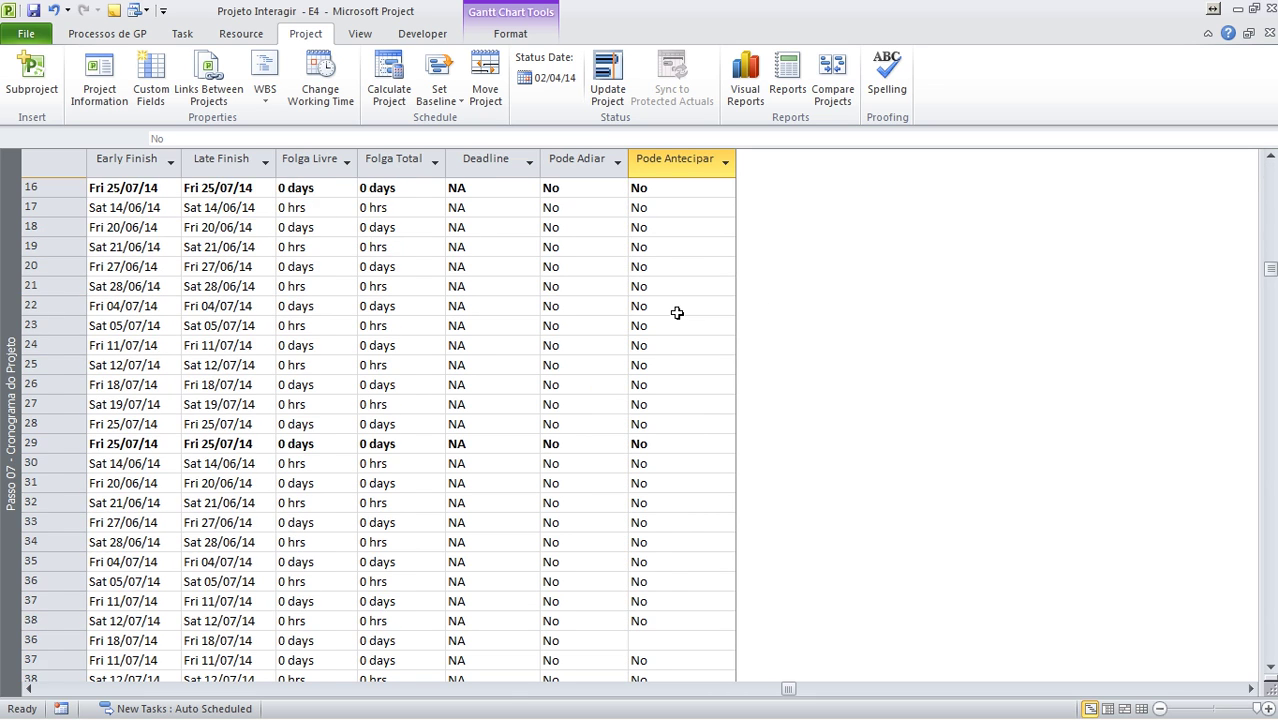
{"action": "scroll", "coordinate": [677, 313], "scroll_direction": "down", "scroll_amount": 3}
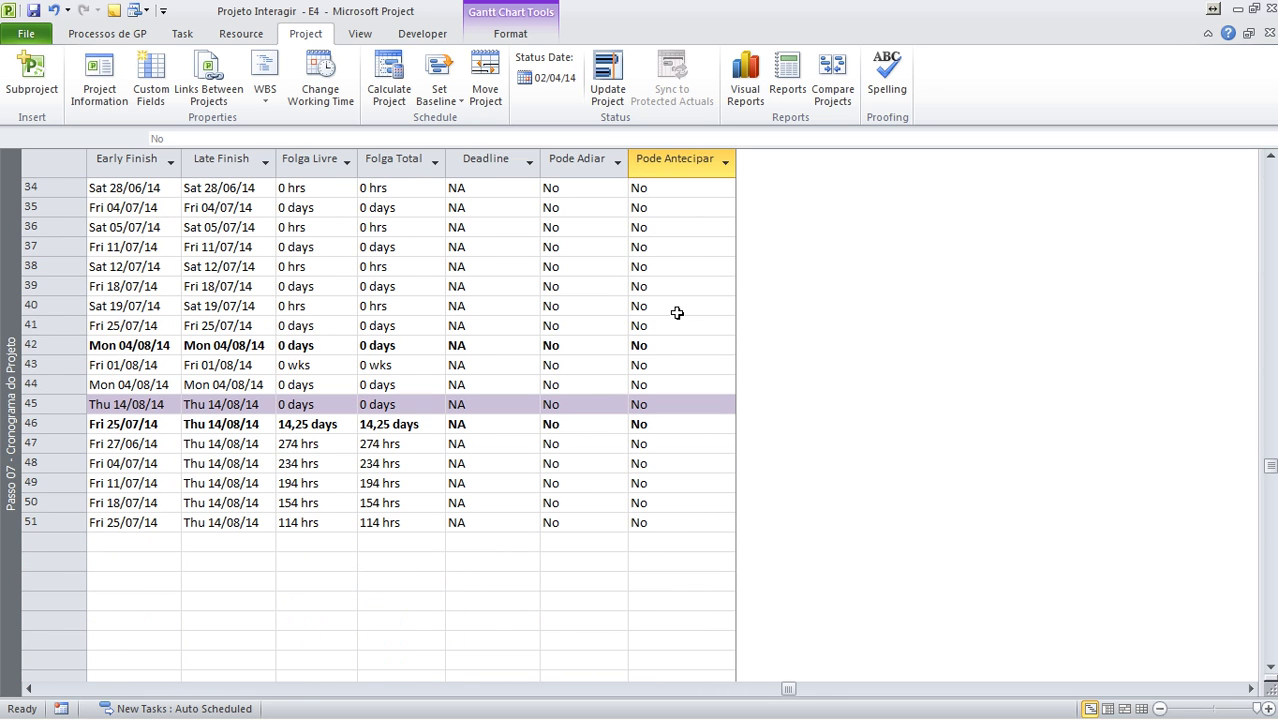
{"action": "scroll", "coordinate": [677, 313], "scroll_direction": "up", "scroll_amount": 11}
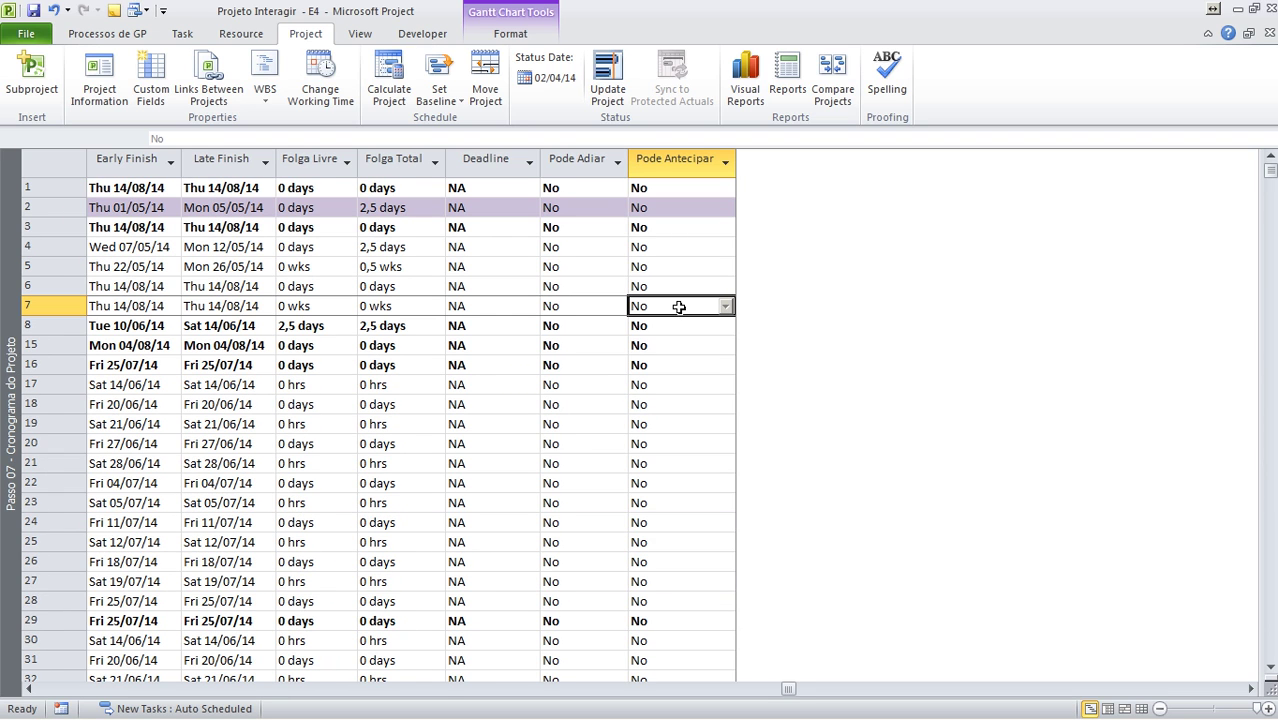
In the Gantt Chart view, stretch the Entregar Relatório bars of PI - 1.3.1.6 and PI - 1.3.1.8 to 15,5 and 14,5 days.
{"action": "right_click", "coordinate": [9, 350]}
{"action": "left_click", "coordinate": [68, 160]}
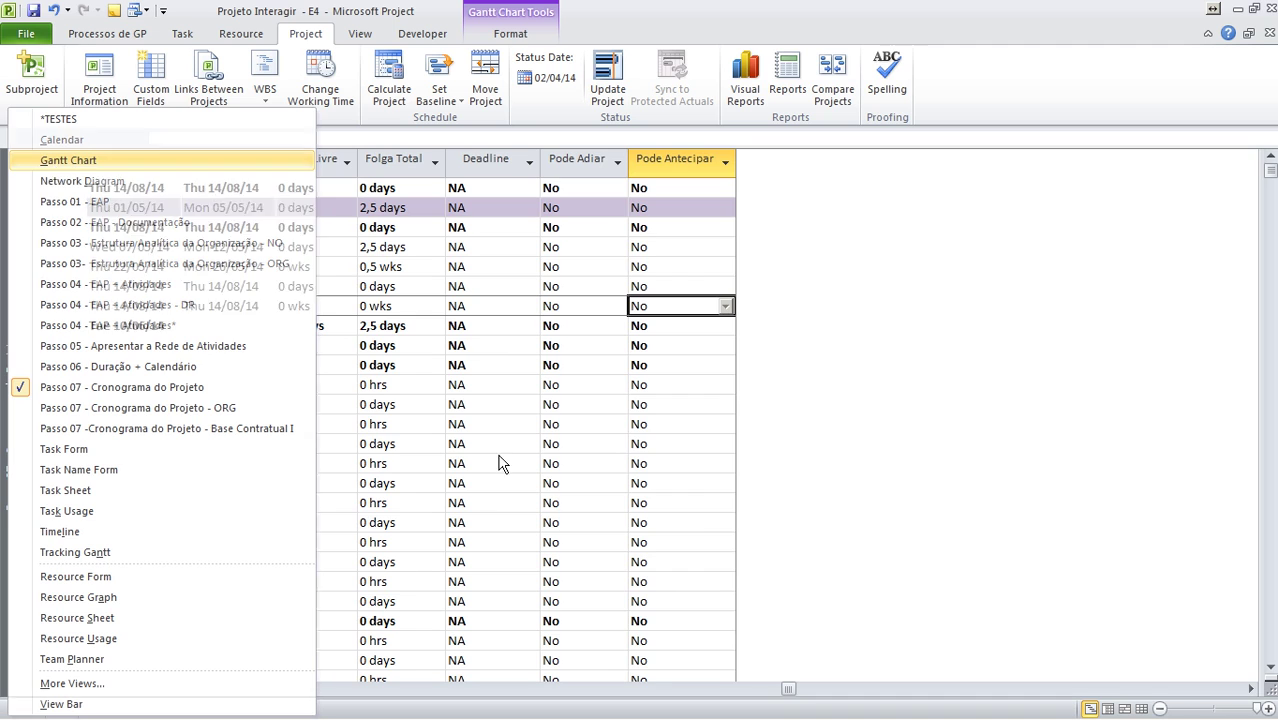
{"action": "scroll", "coordinate": [993, 477], "scroll_direction": "down", "scroll_amount": 8}
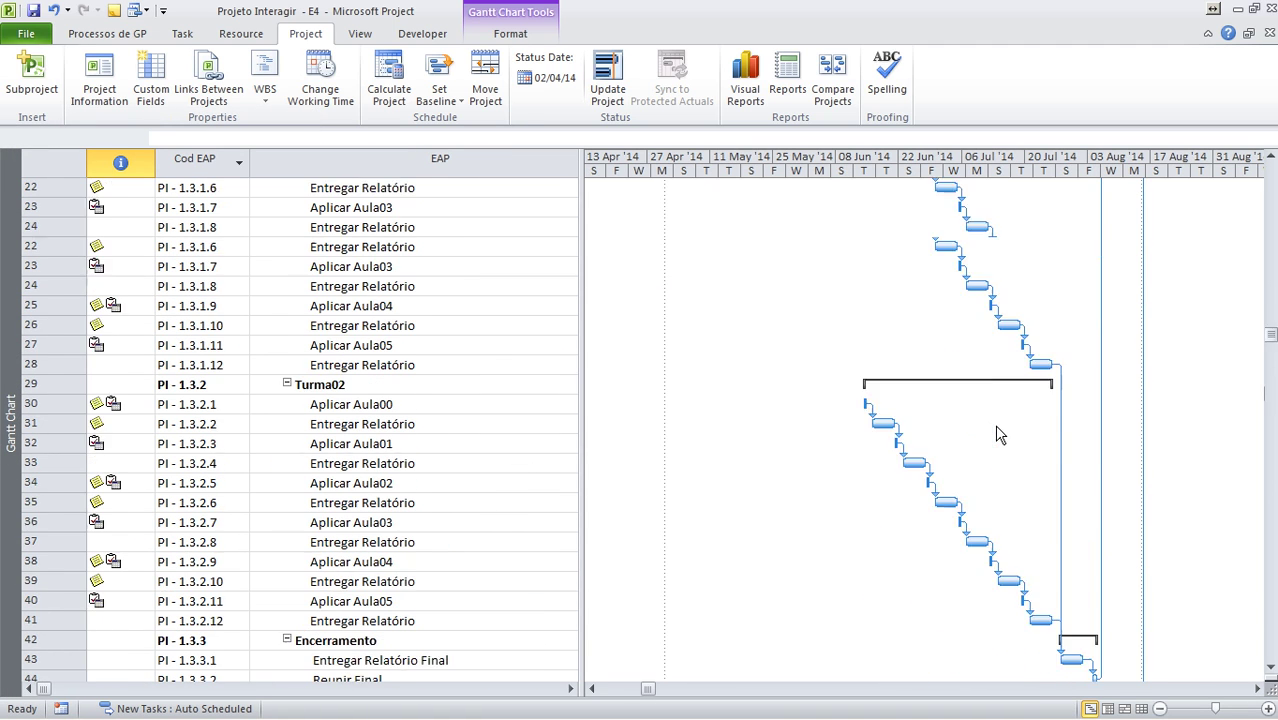
{"action": "scroll", "coordinate": [997, 430], "scroll_direction": "up", "scroll_amount": 3}
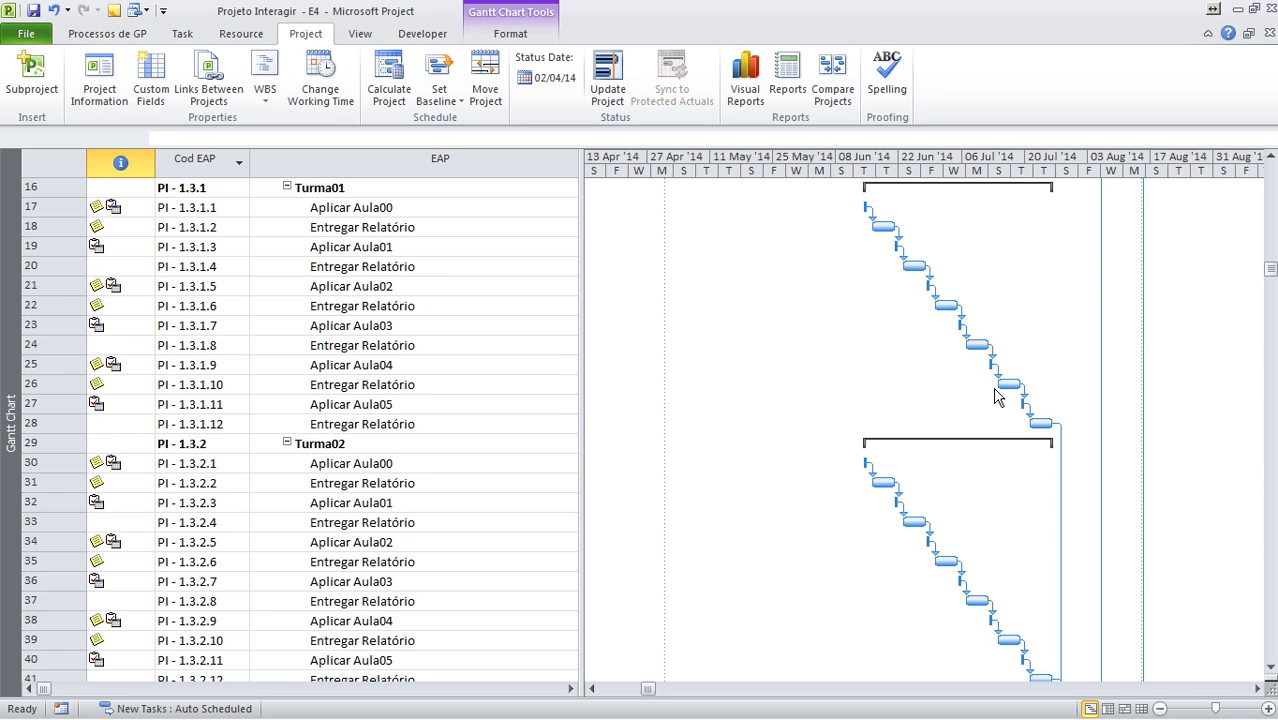
{"action": "scroll", "coordinate": [1002, 434], "scroll_direction": "up", "scroll_amount": 4}
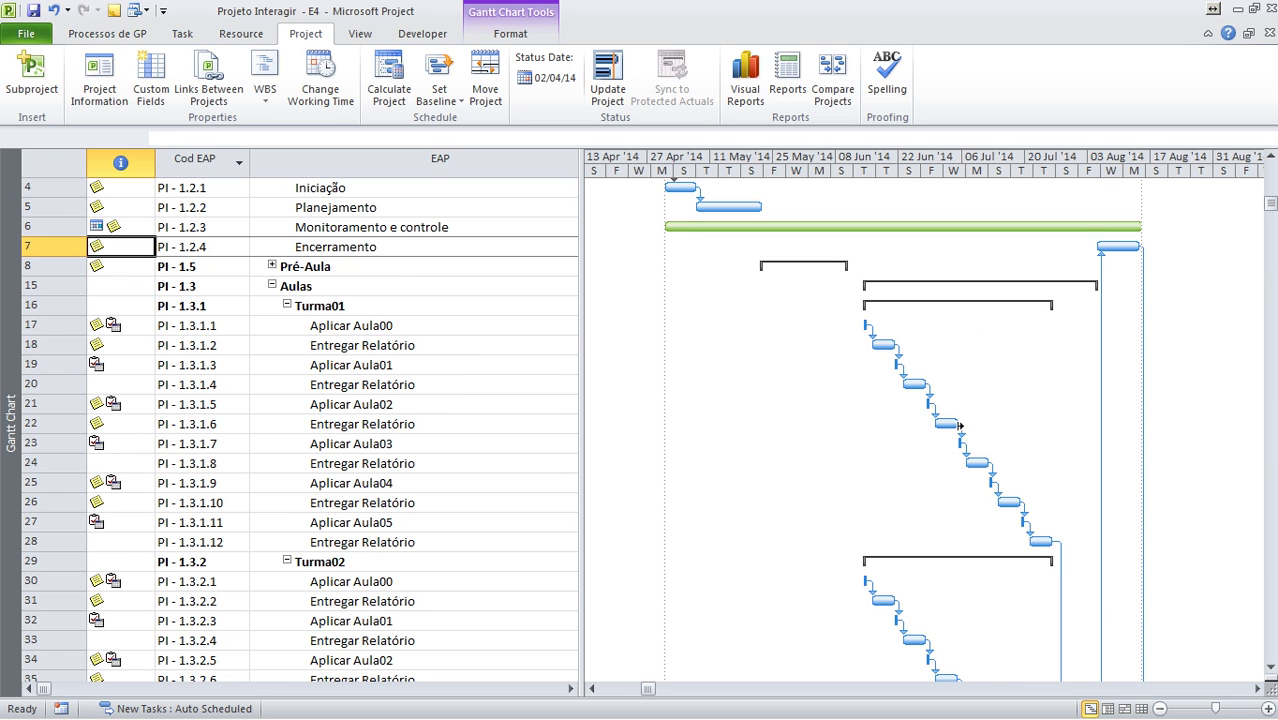
{"action": "left_click_drag", "start_coordinate": [960, 425], "coordinate": [1031, 425]}
{"action": "scroll", "coordinate": [1030, 537], "scroll_direction": "down", "scroll_amount": 5}
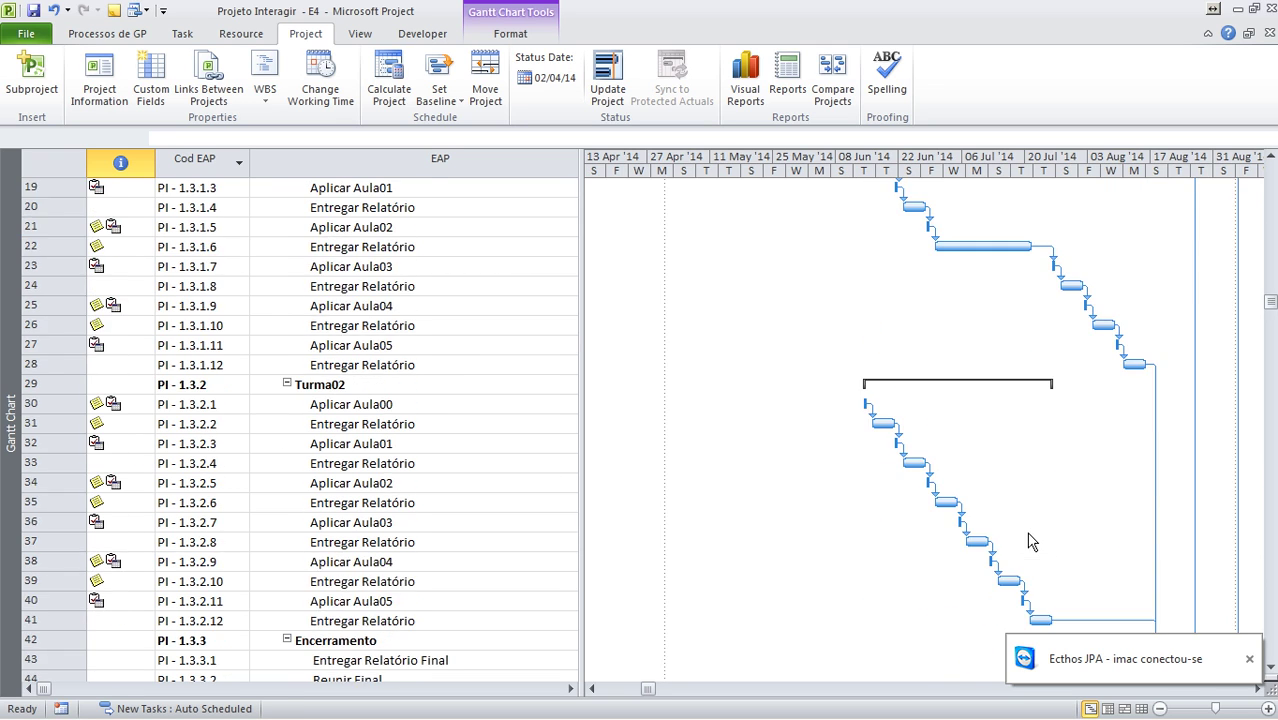
{"action": "left_click", "coordinate": [1249, 659]}
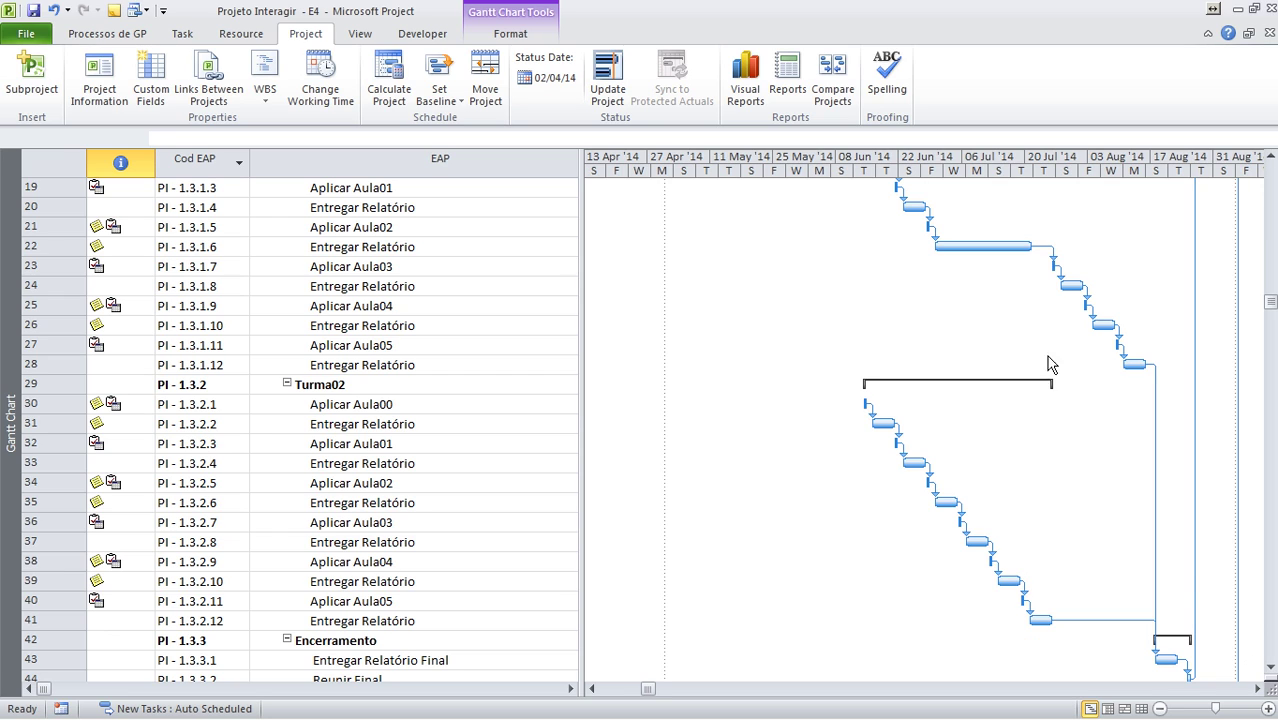
{"action": "left_click_drag", "start_coordinate": [1085, 287], "coordinate": [1143, 287]}
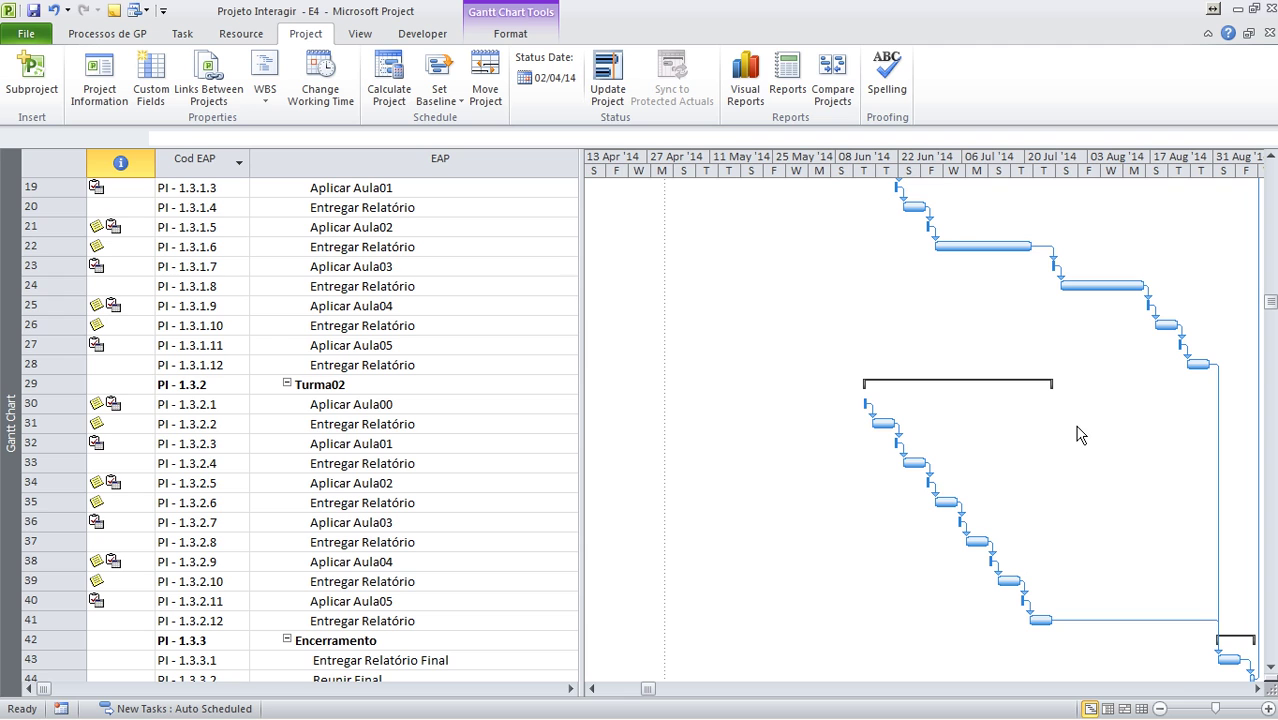
Return to the Passo 07 - Cronograma do Projeto view and check the slack and Pode Adiar values down to task 41.
{"action": "right_click", "coordinate": [8, 240]}
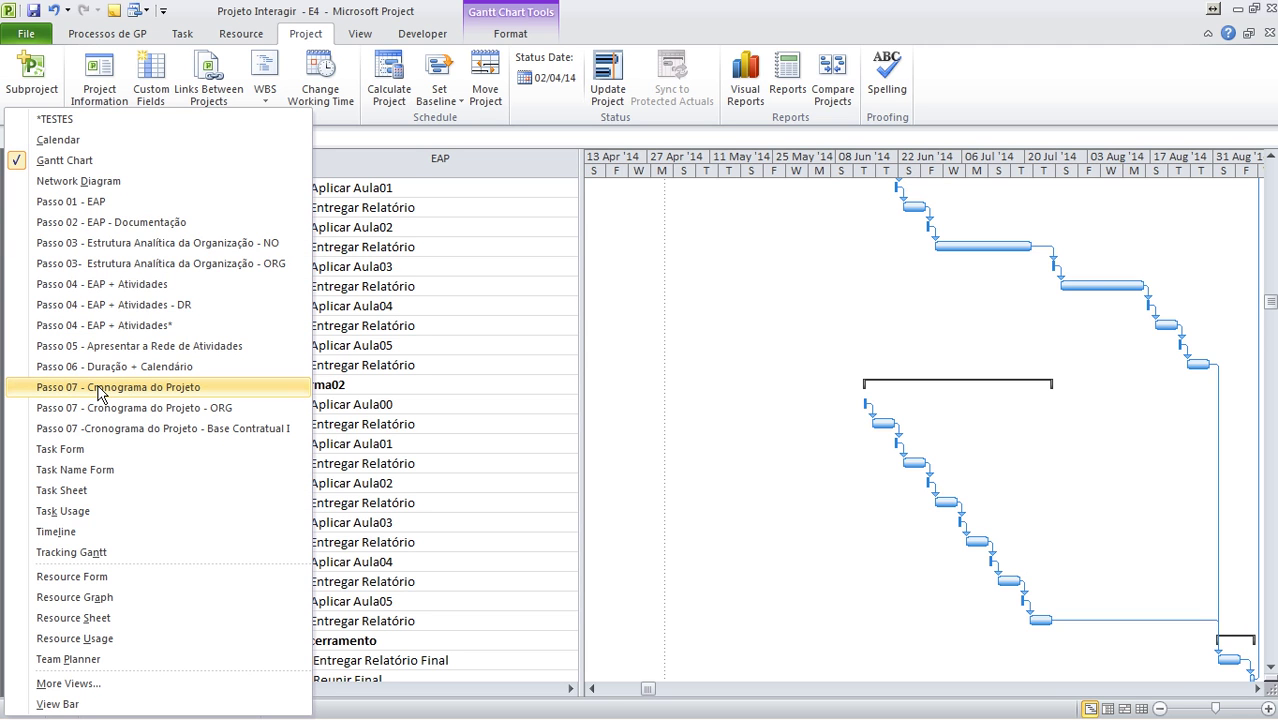
{"action": "left_click", "coordinate": [99, 388]}
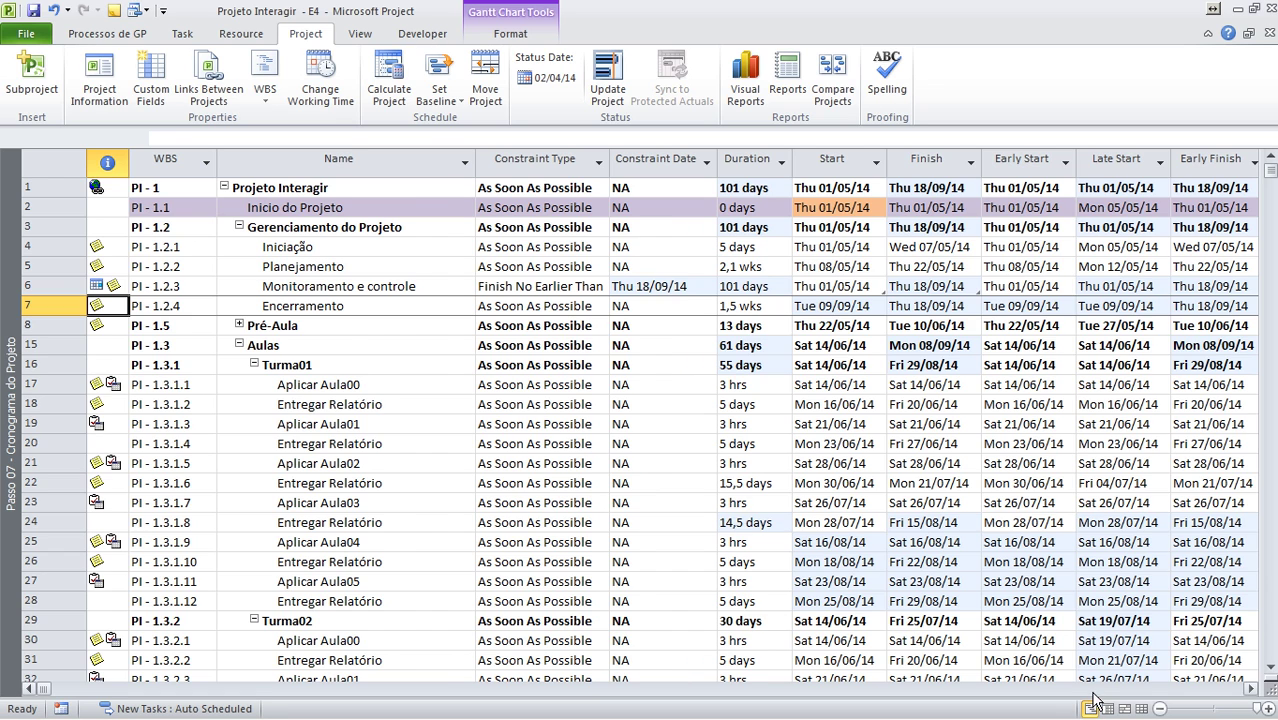
{"action": "scroll", "coordinate": [1028, 628], "scroll_direction": "right", "scroll_amount": 5}
{"action": "scroll", "coordinate": [666, 280], "scroll_direction": "down", "scroll_amount": 6}
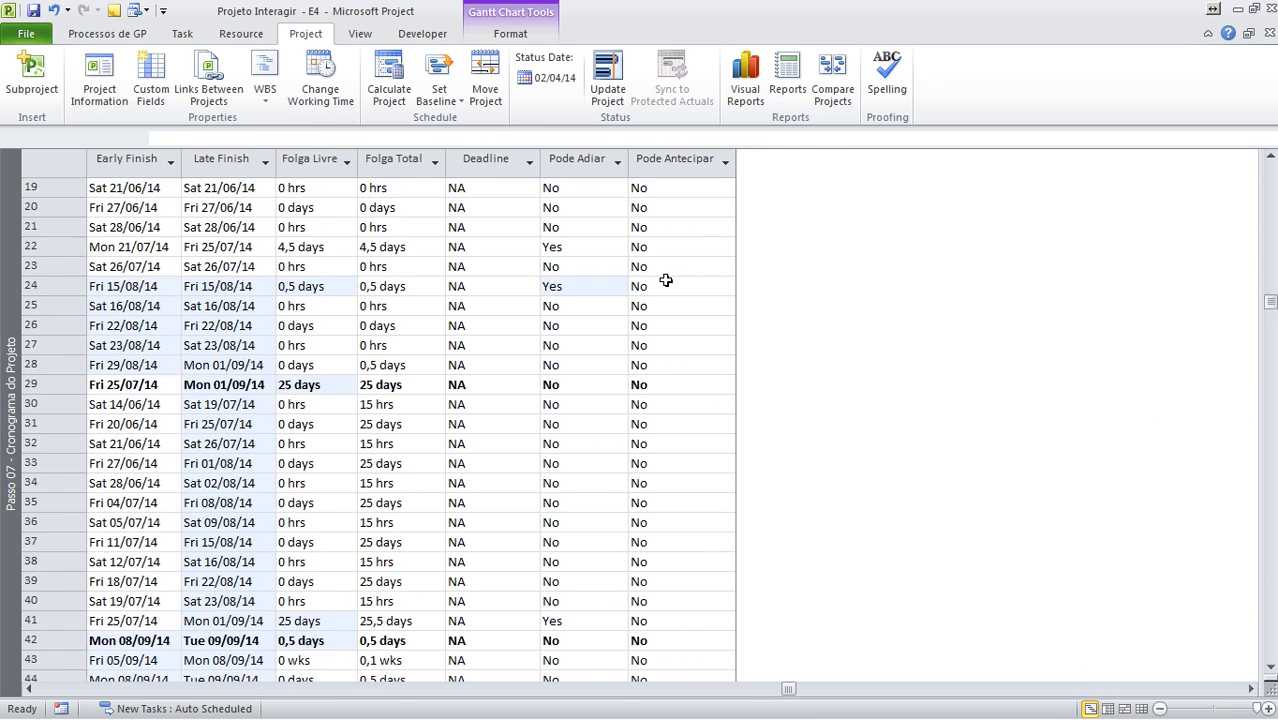
{"action": "scroll", "coordinate": [666, 280], "scroll_direction": "down", "scroll_amount": 2}
{"action": "left_click", "coordinate": [585, 504]}
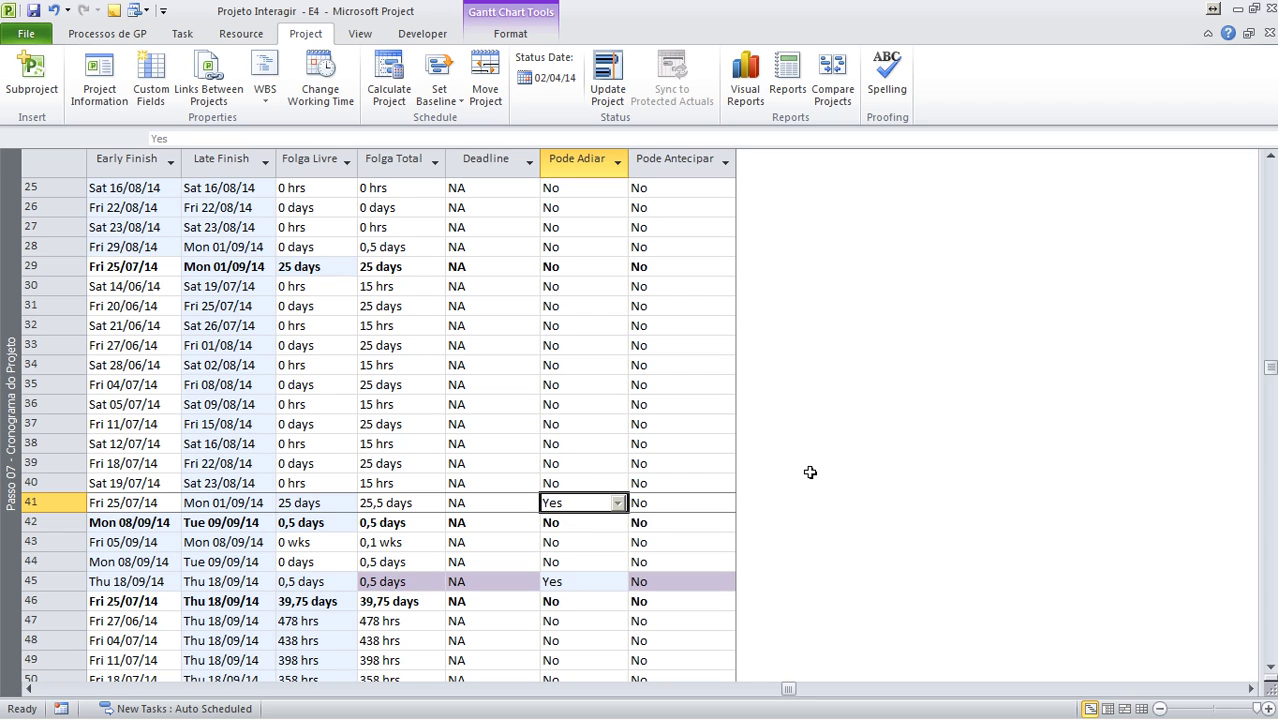
Filter the Pode Adiar column to show only tasks with the value Yes.
{"action": "left_click", "coordinate": [617, 161]}
{"action": "left_click", "coordinate": [470, 324]}
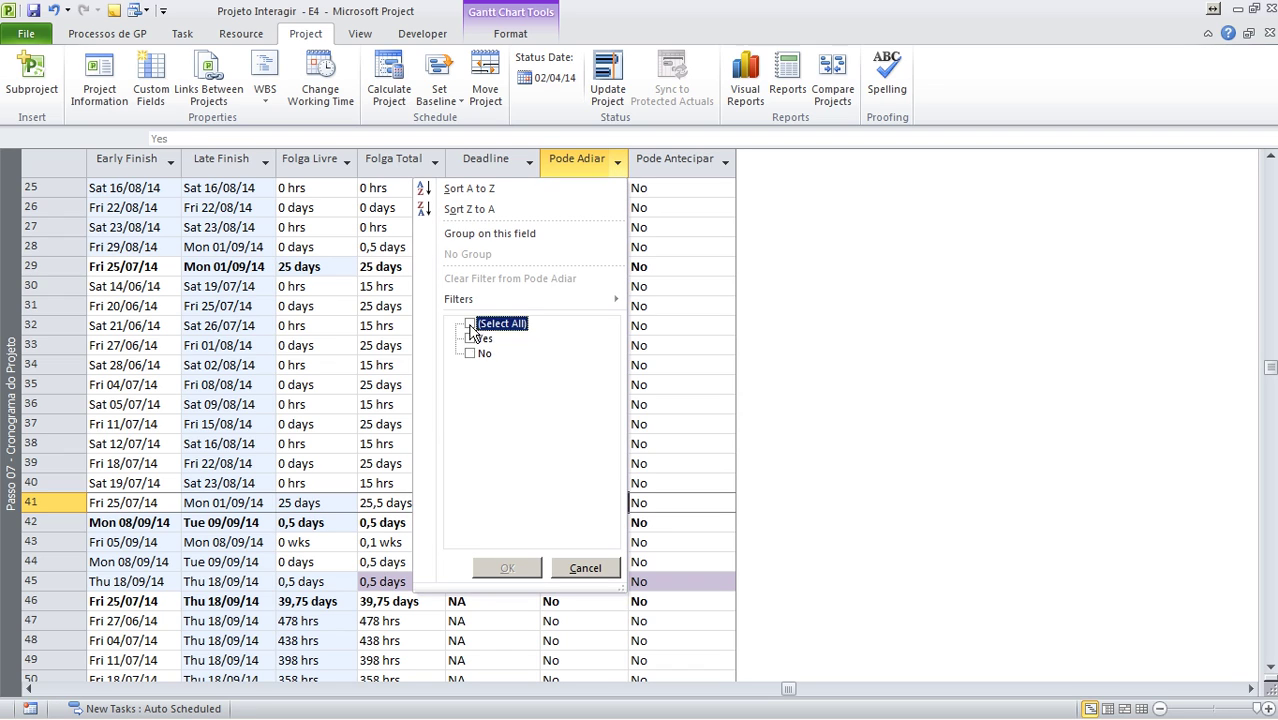
{"action": "left_click", "coordinate": [470, 338]}
{"action": "left_click", "coordinate": [507, 567]}
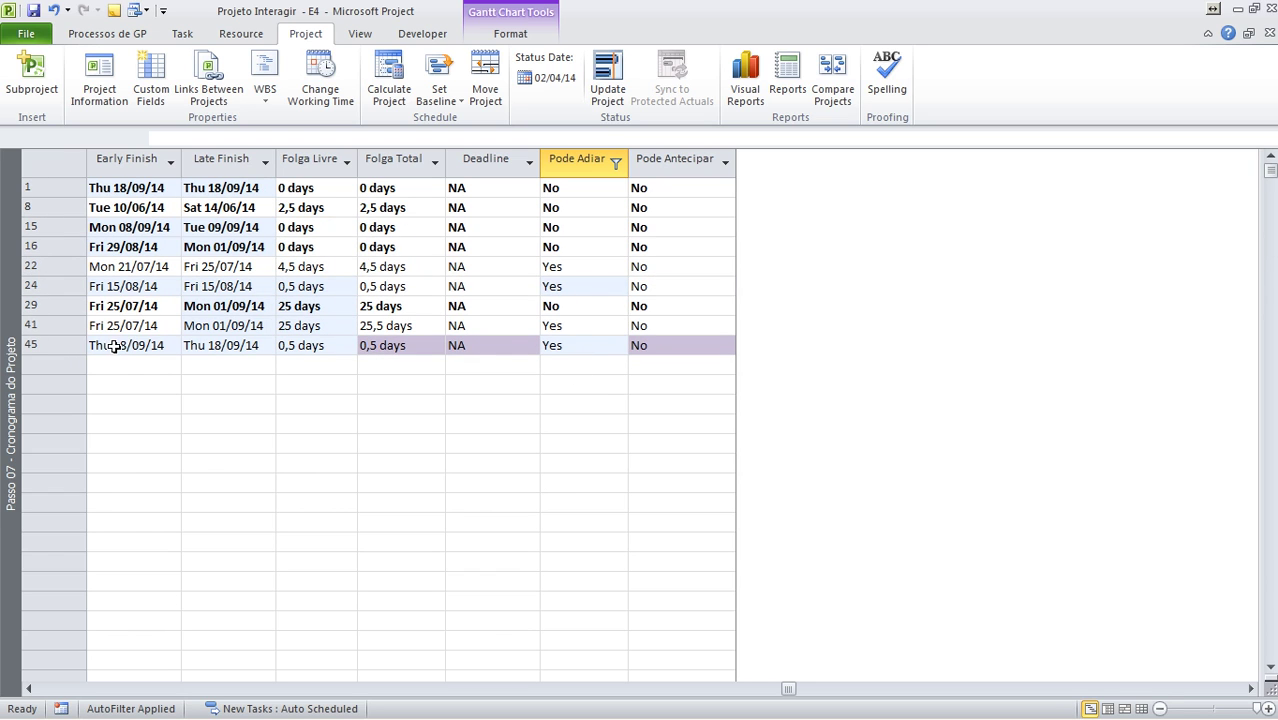
Give the names of the three filtered Entregar Relatório tasks (rows 22, 24 and 41) an orange background.
{"action": "left_click", "coordinate": [148, 689]}
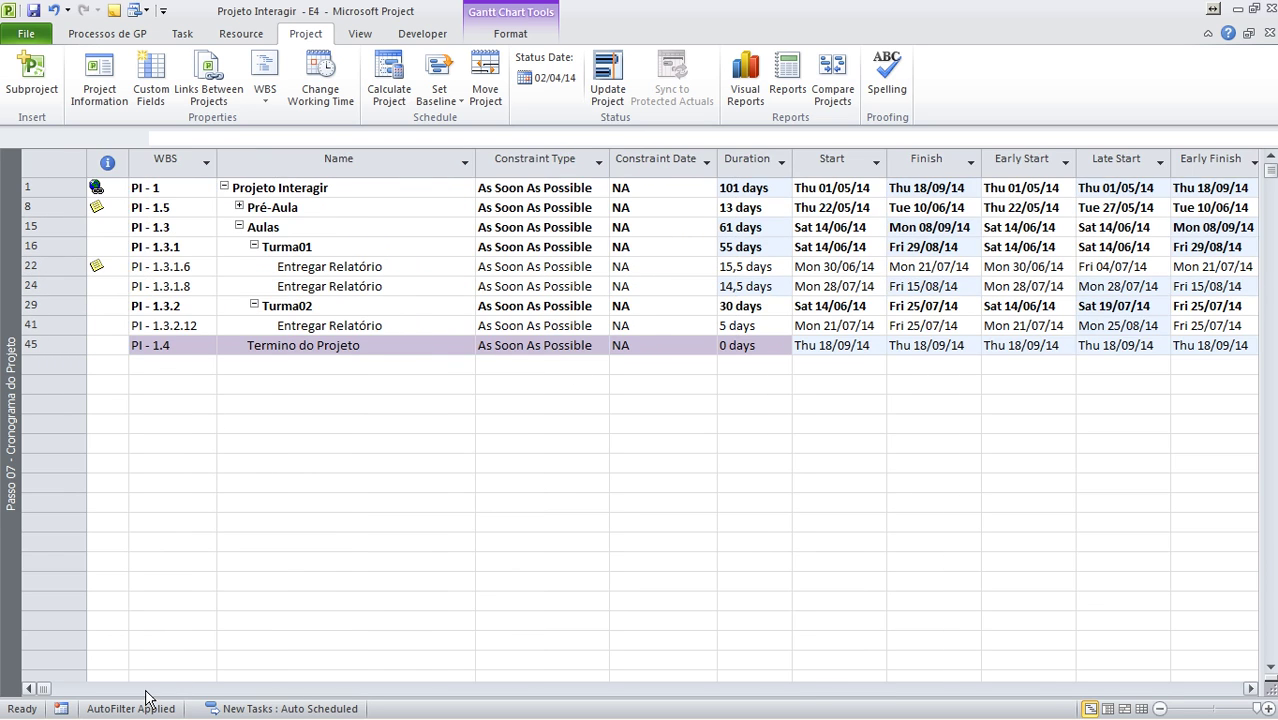
{"action": "left_click", "coordinate": [343, 326]}
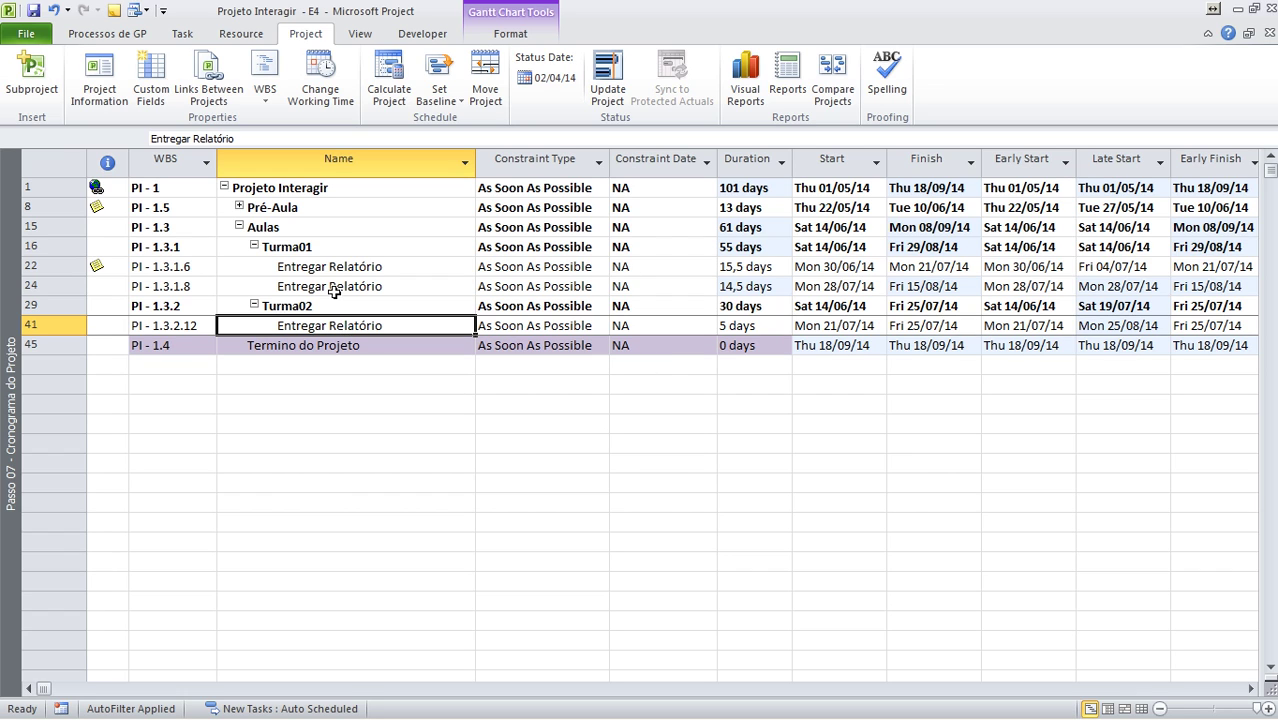
{"action": "left_click", "coordinate": [332, 290], "text": "ctrl"}
{"action": "left_click", "coordinate": [332, 270], "text": "ctrl"}
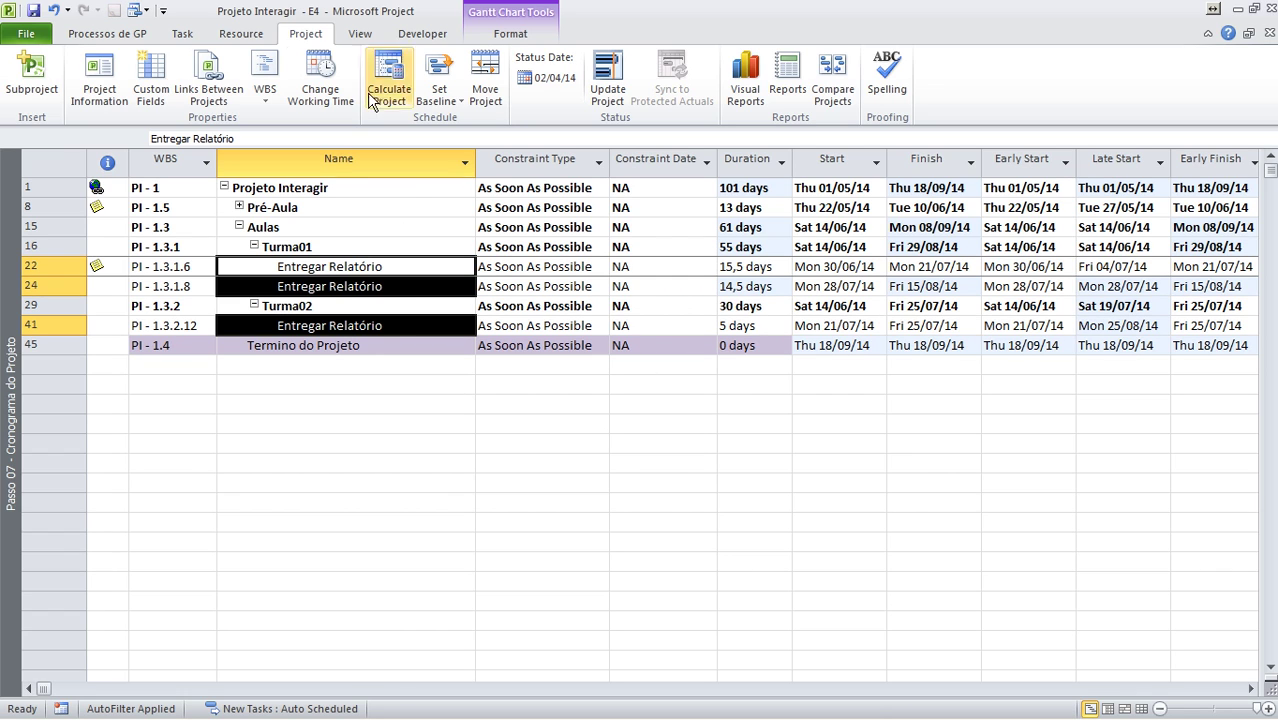
{"action": "left_click", "coordinate": [106, 33]}
{"action": "left_click", "coordinate": [182, 33]}
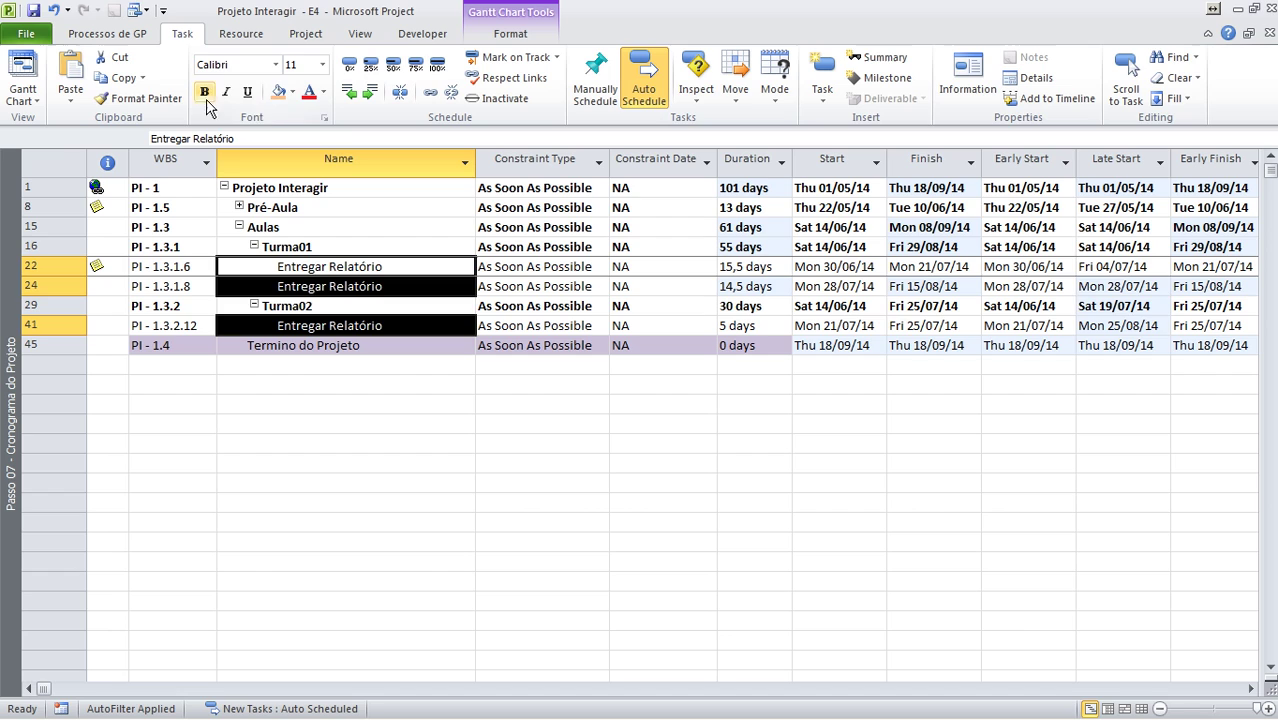
{"action": "left_click", "coordinate": [279, 91]}
{"action": "left_click", "coordinate": [381, 481]}
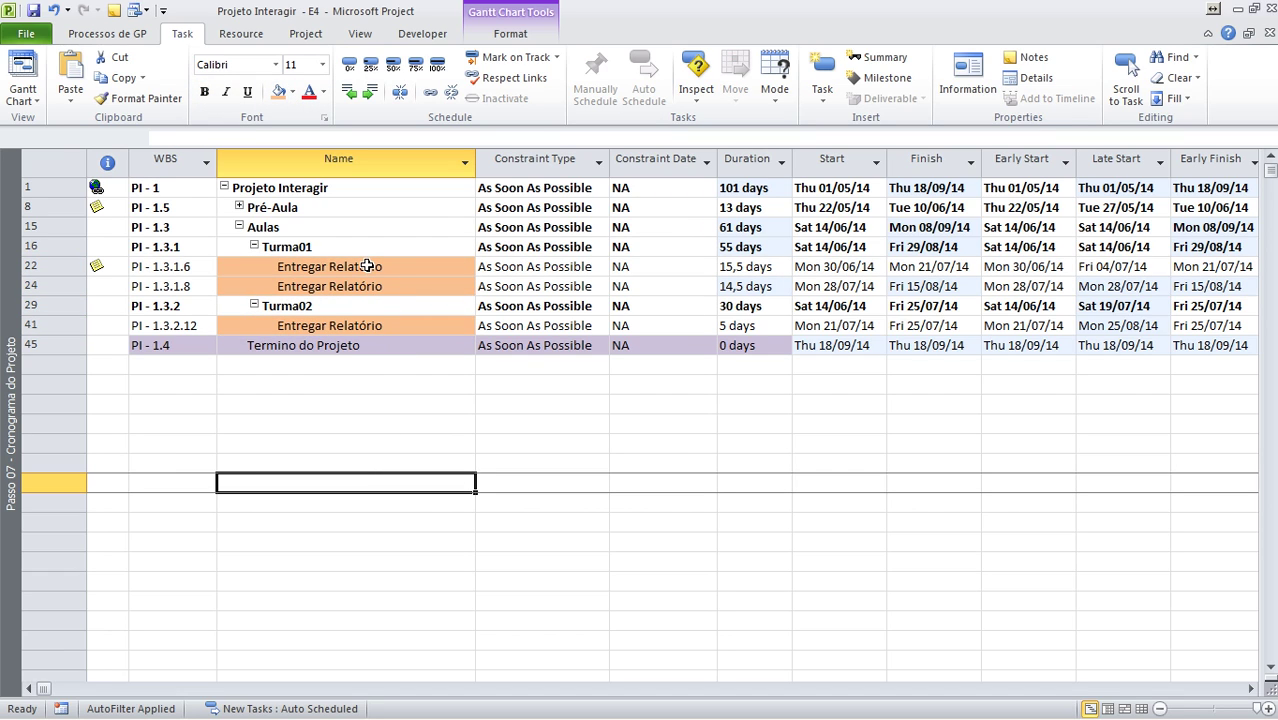
Switch to the Gantt Chart view and examine the task bars and dependencies of Turma01 and Turma02.
{"action": "right_click", "coordinate": [10, 233]}
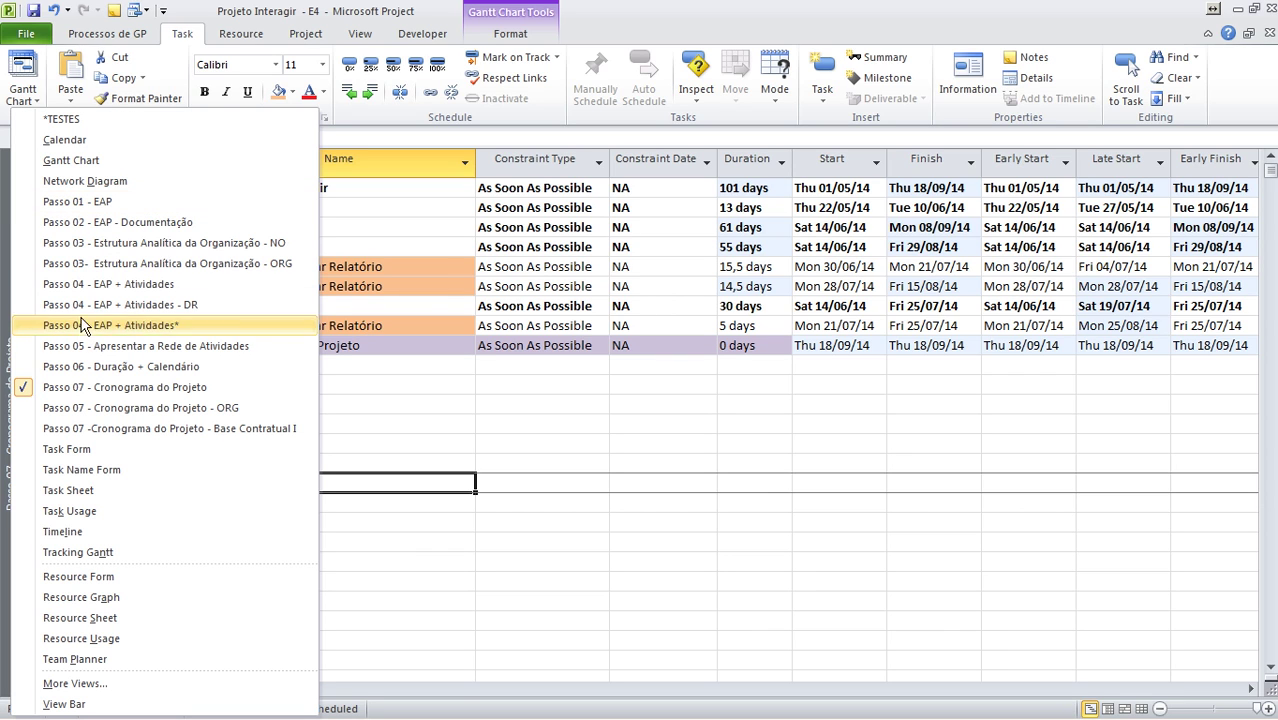
{"action": "left_click", "coordinate": [94, 162]}
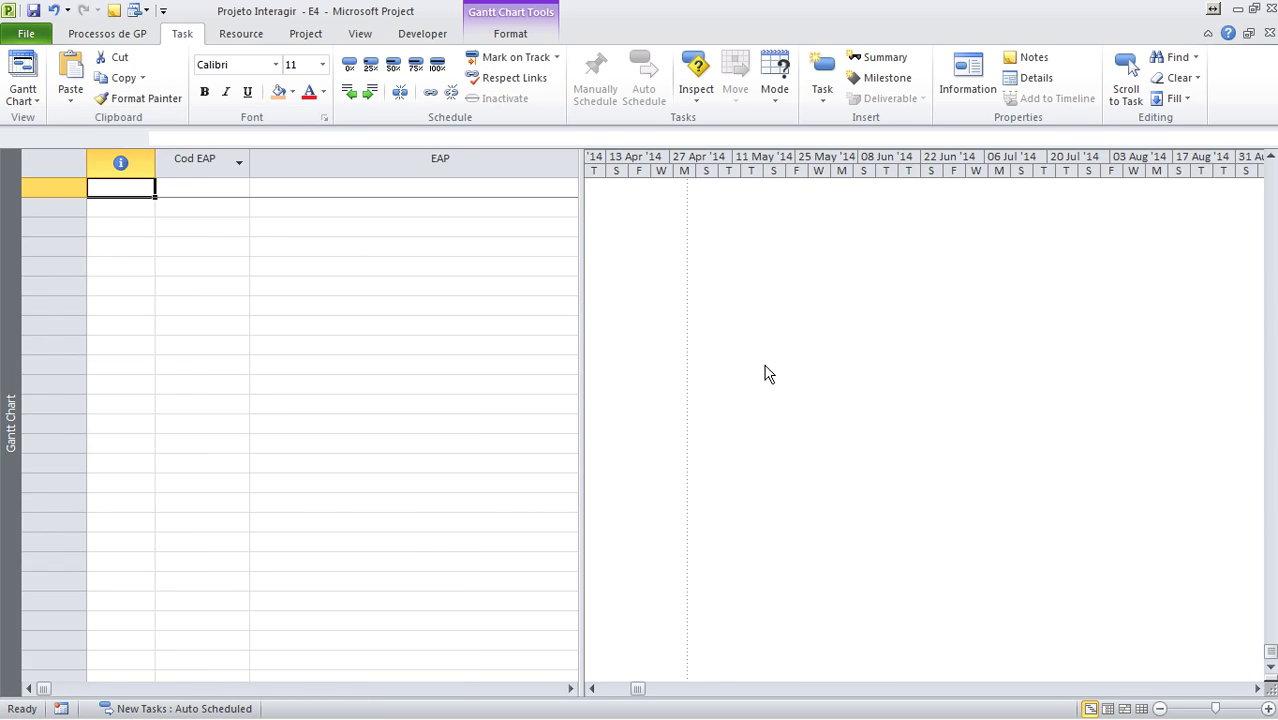
{"action": "scroll", "coordinate": [410, 297], "scroll_direction": "up", "scroll_amount": 10}
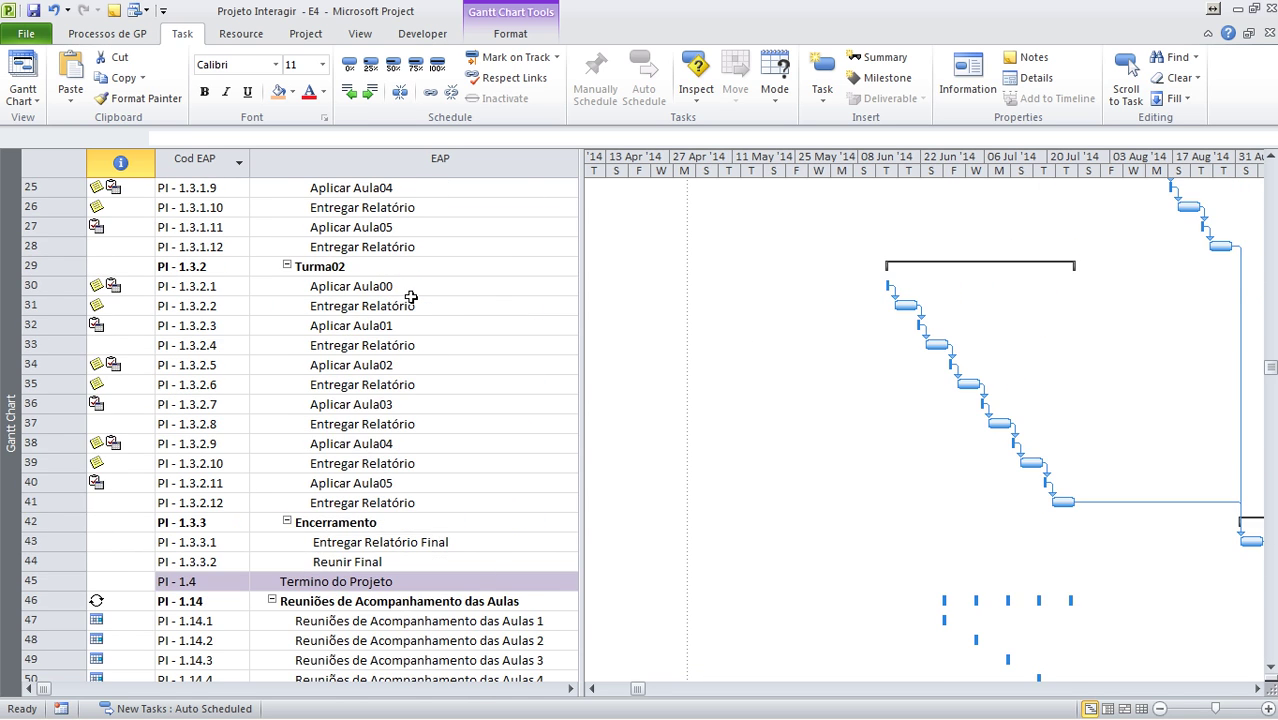
{"action": "scroll", "coordinate": [410, 297], "scroll_direction": "up", "scroll_amount": 8}
{"action": "scroll", "coordinate": [410, 297], "scroll_direction": "down", "scroll_amount": 7}
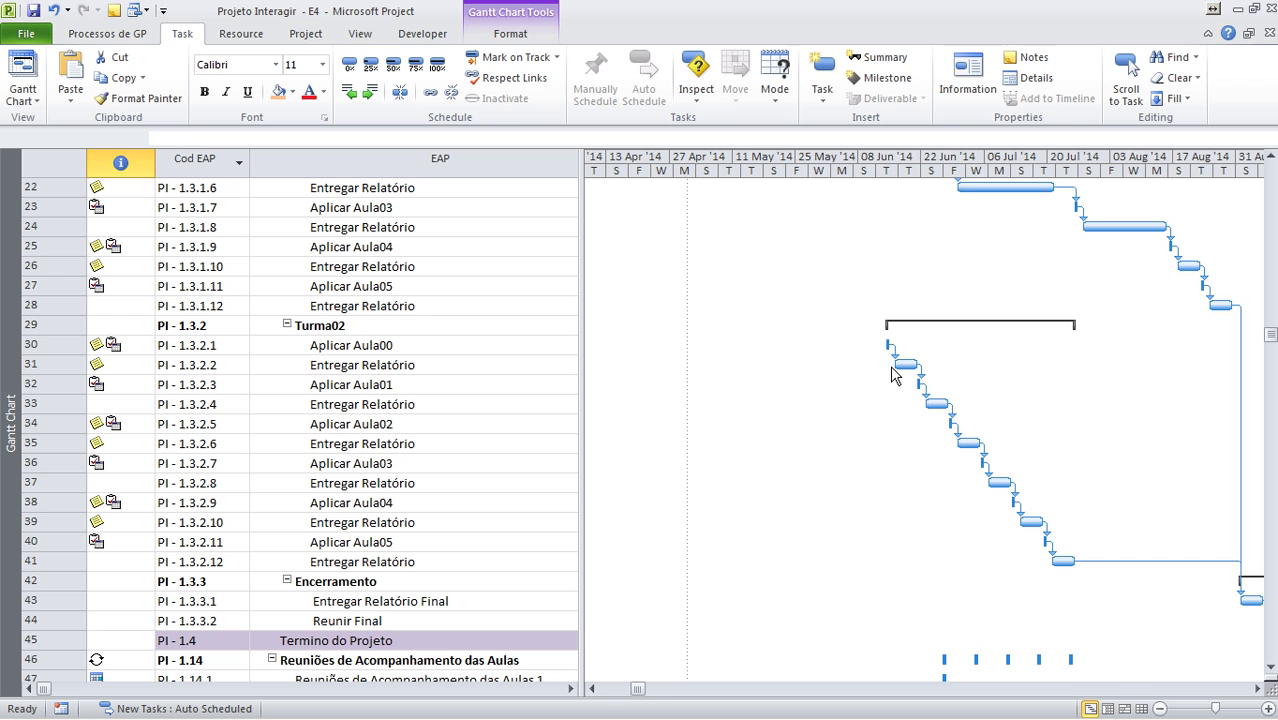
{"action": "scroll", "coordinate": [805, 305], "scroll_direction": "up", "scroll_amount": 5}
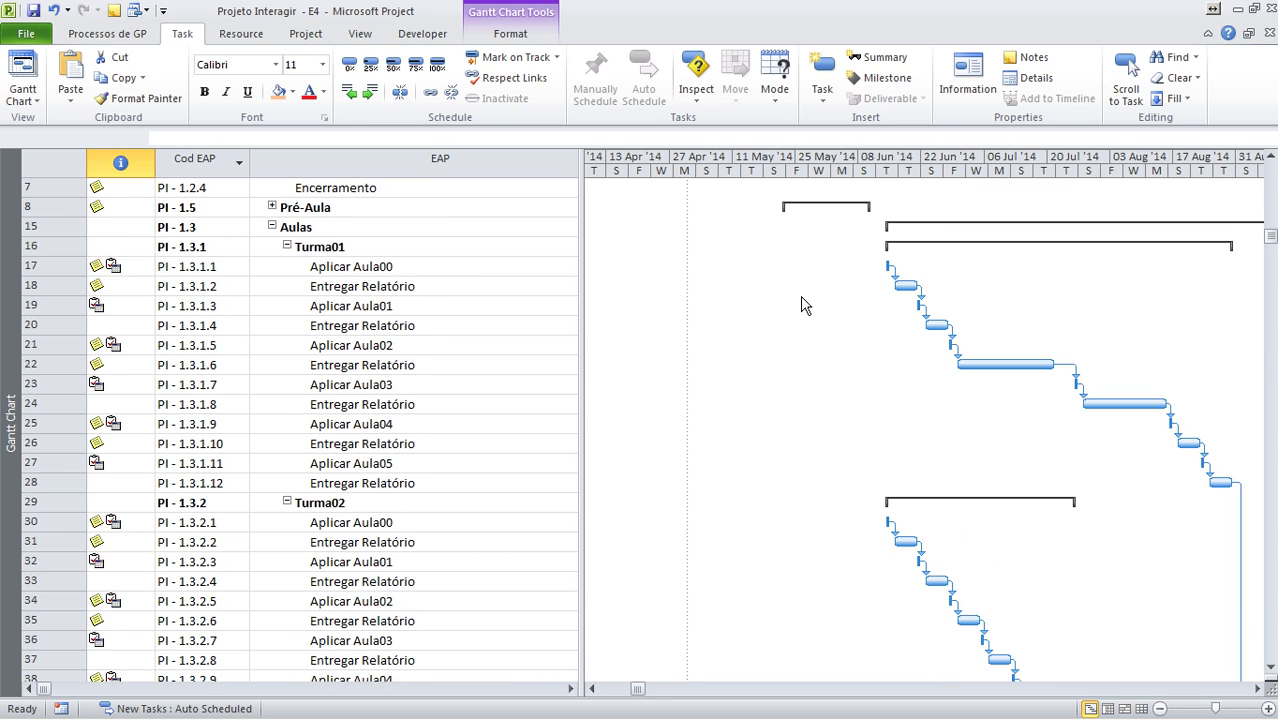
{"action": "scroll", "coordinate": [805, 302], "scroll_direction": "up", "scroll_amount": 2}
{"action": "scroll", "coordinate": [805, 302], "scroll_direction": "down", "scroll_amount": 6}
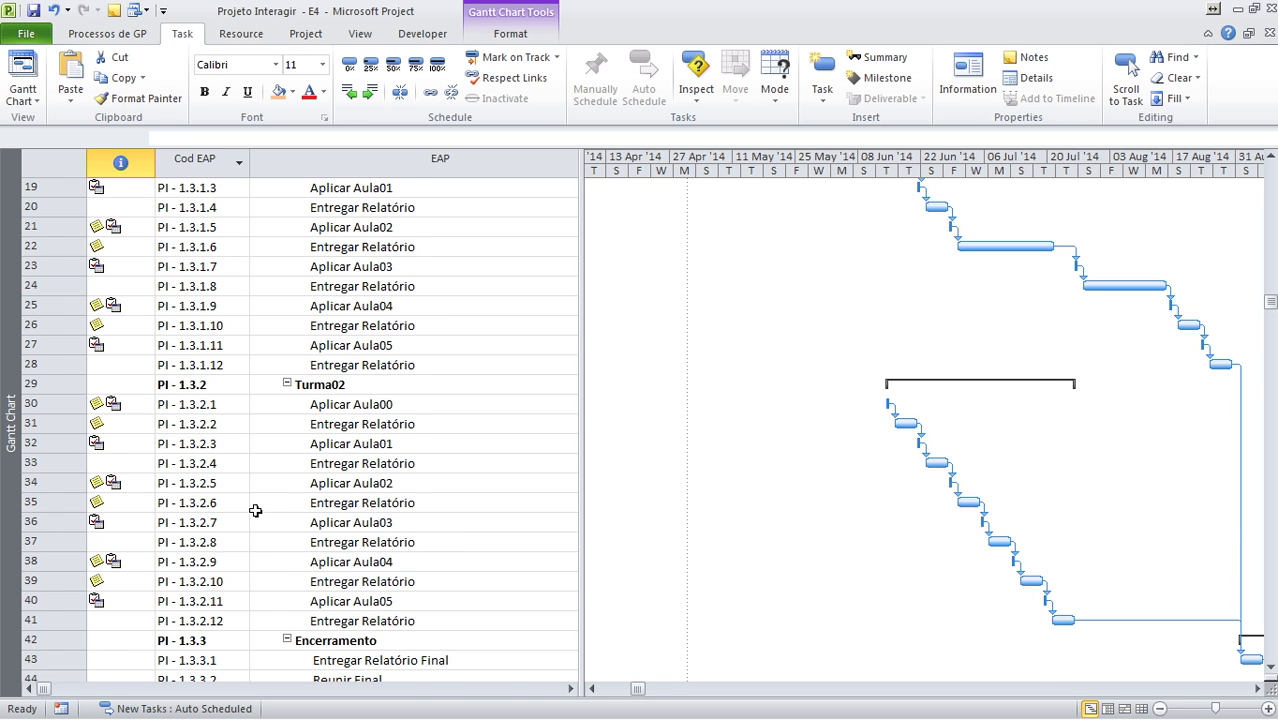
{"action": "scroll", "coordinate": [256, 511], "scroll_direction": "down", "scroll_amount": 6}
{"action": "scroll", "coordinate": [397, 471], "scroll_direction": "up", "scroll_amount": 2}
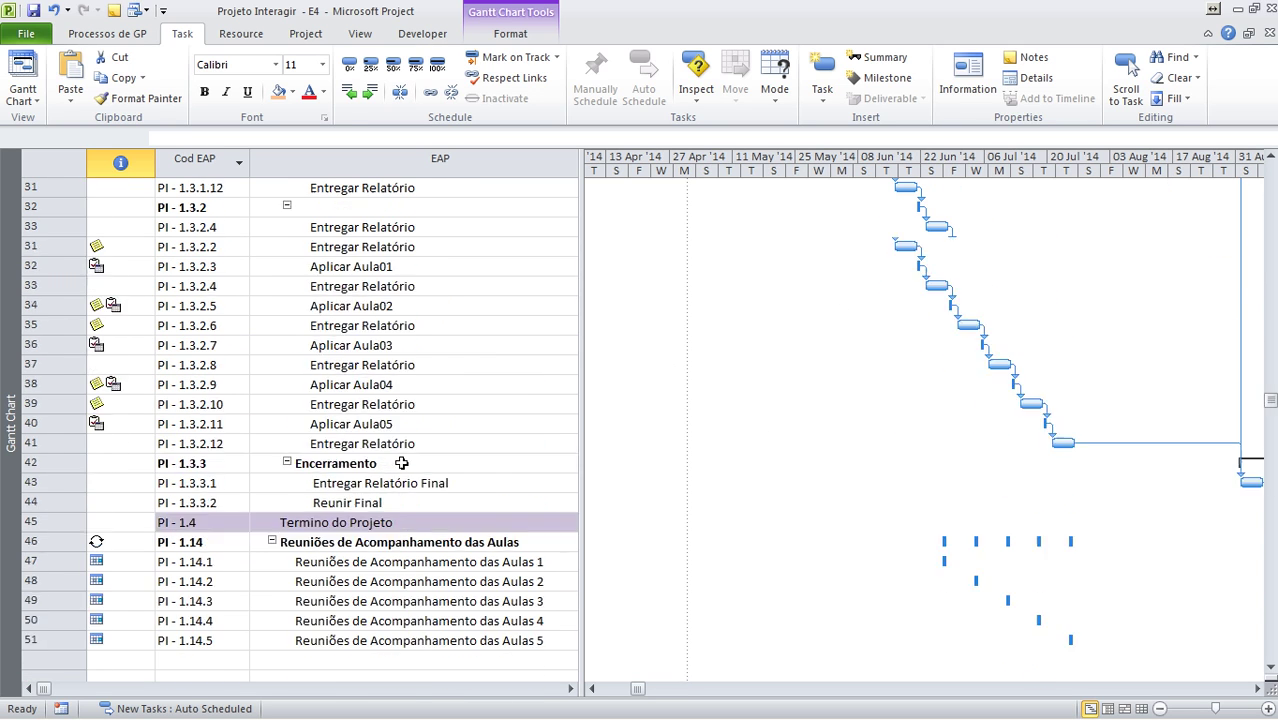
{"action": "scroll", "coordinate": [401, 463], "scroll_direction": "up", "scroll_amount": 2}
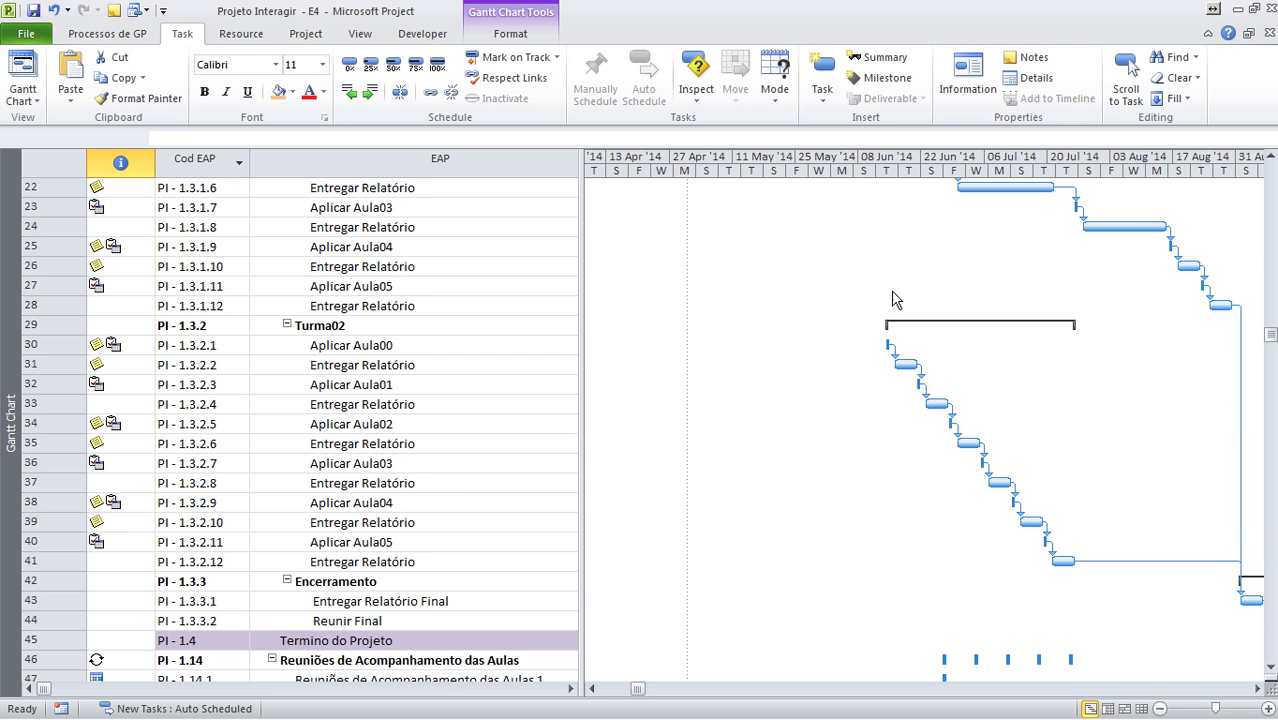
{"action": "scroll", "coordinate": [408, 285], "scroll_direction": "up", "scroll_amount": 5}
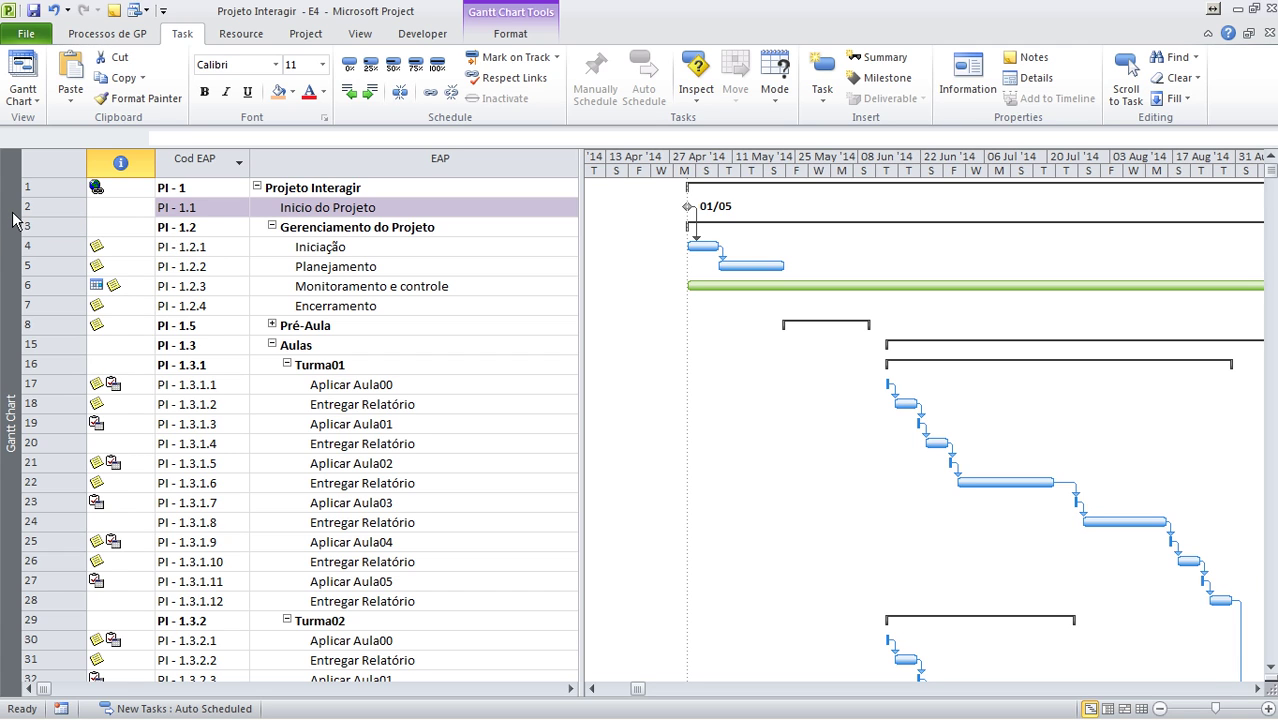
Return to the Passo 07 - Cronograma do Projeto view and dismiss the connection notification.
{"action": "left_click", "coordinate": [23, 95]}
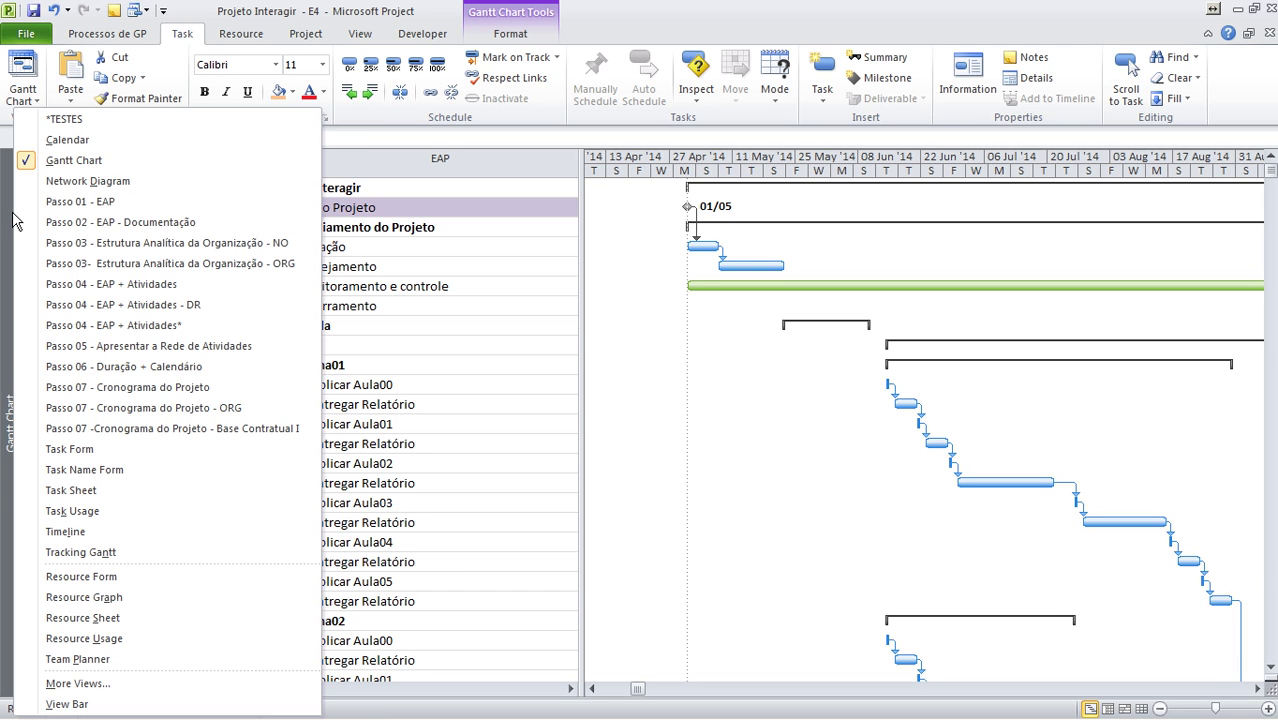
{"action": "left_click", "coordinate": [133, 388]}
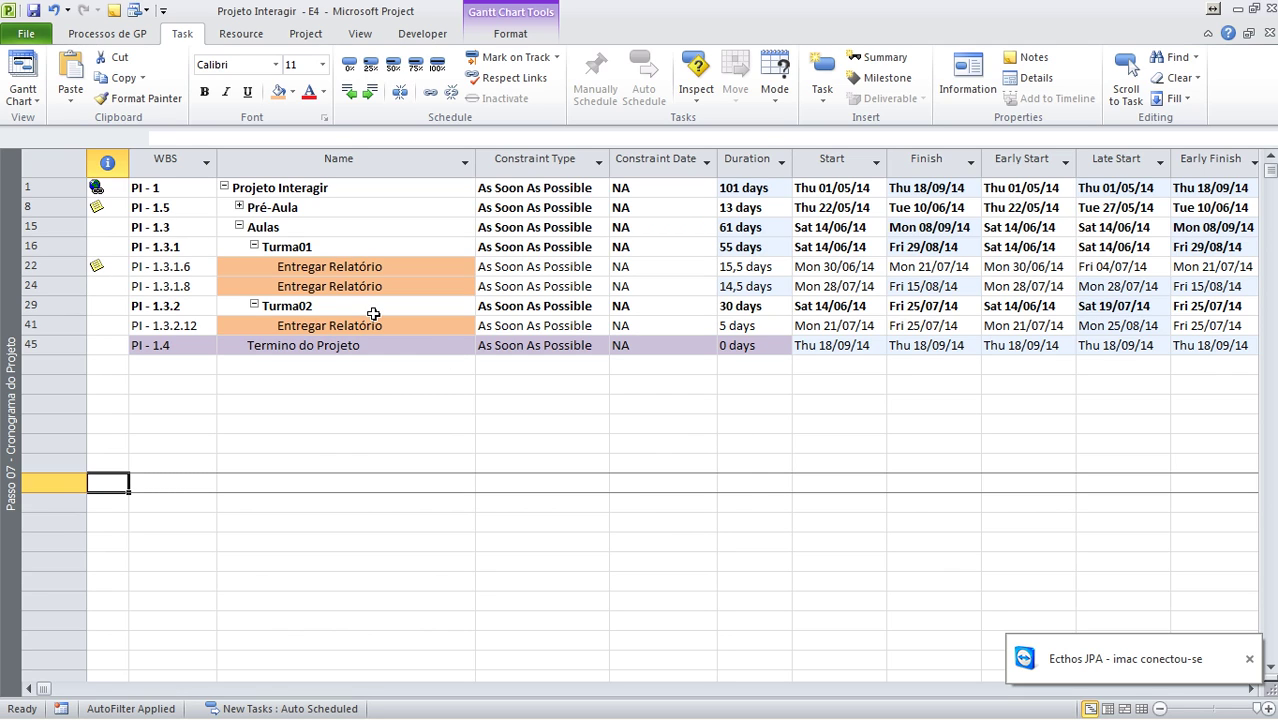
{"action": "left_click", "coordinate": [1250, 658]}
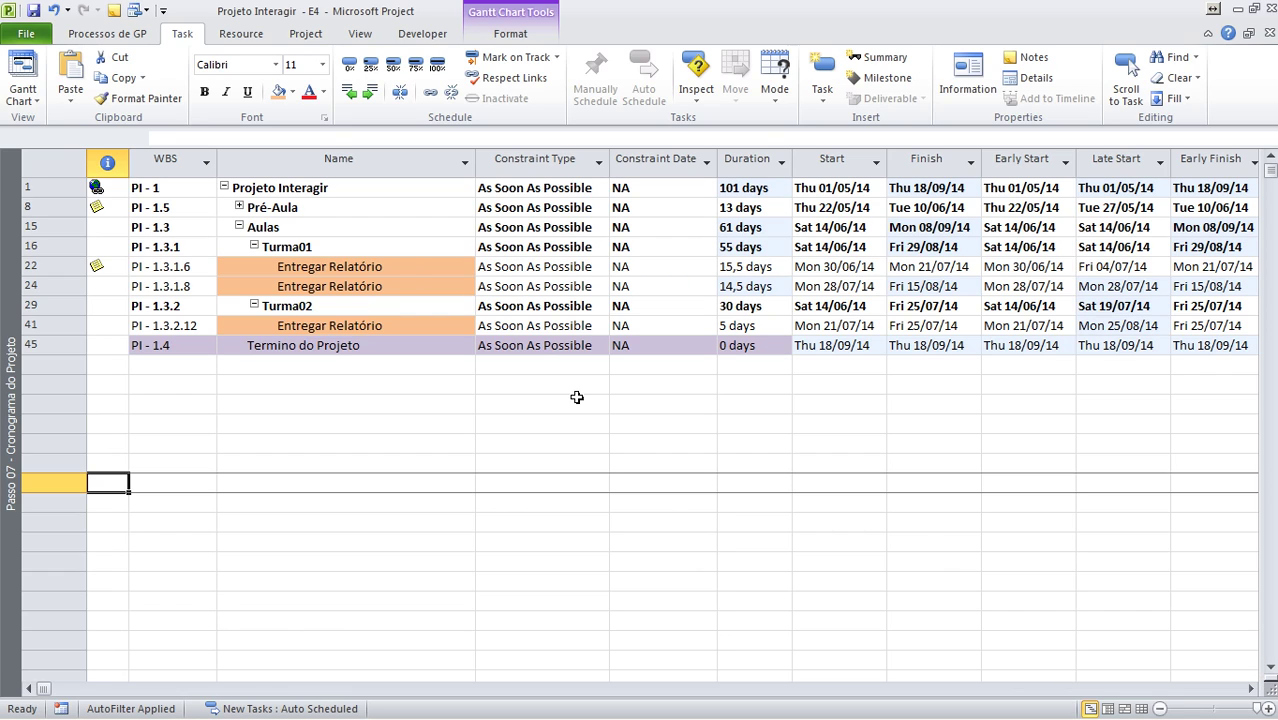
Remove the Yes filter from the Pode Adiar column by selecting all values, so every task is listed.
{"action": "left_click", "coordinate": [1133, 690]}
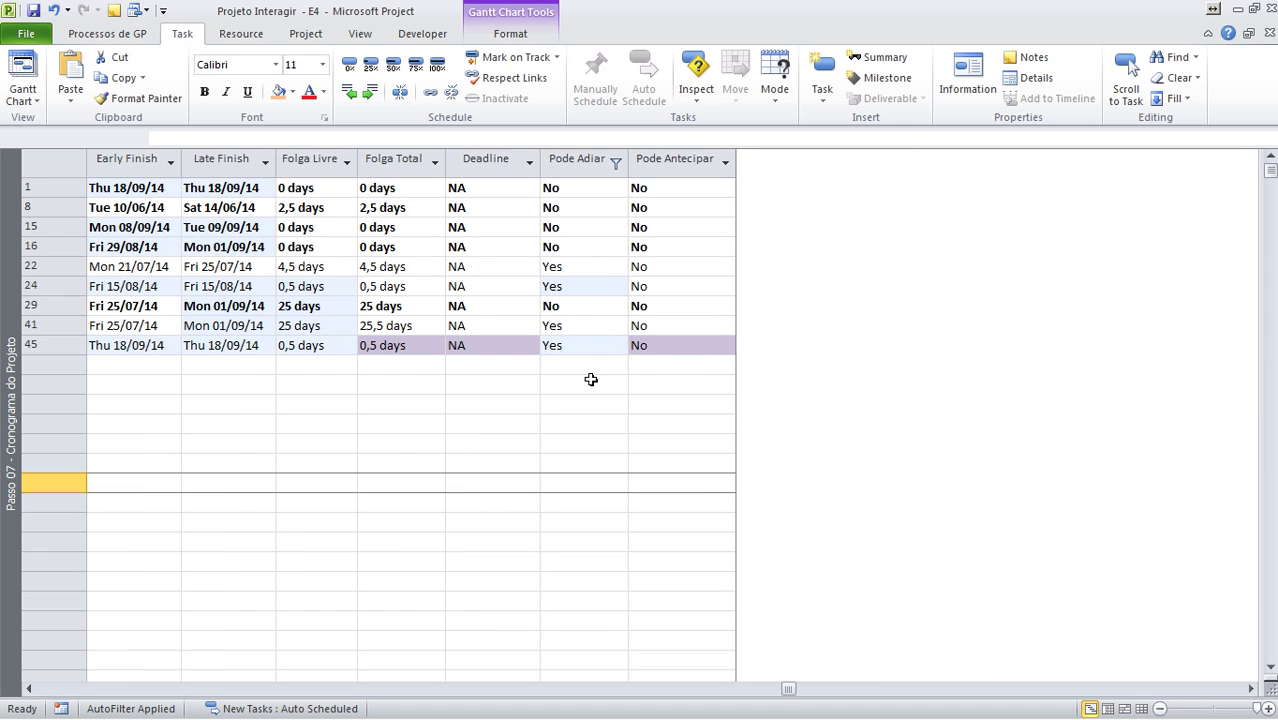
{"action": "left_click", "coordinate": [615, 163]}
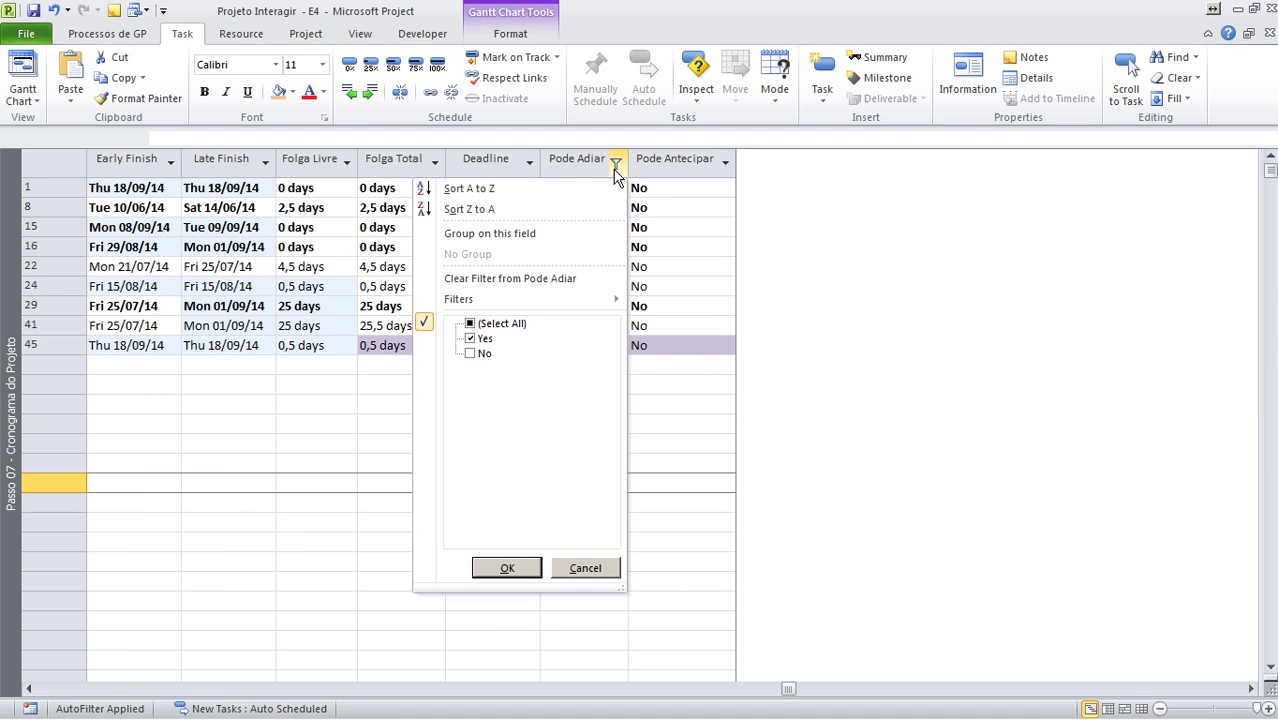
{"action": "left_click", "coordinate": [470, 323]}
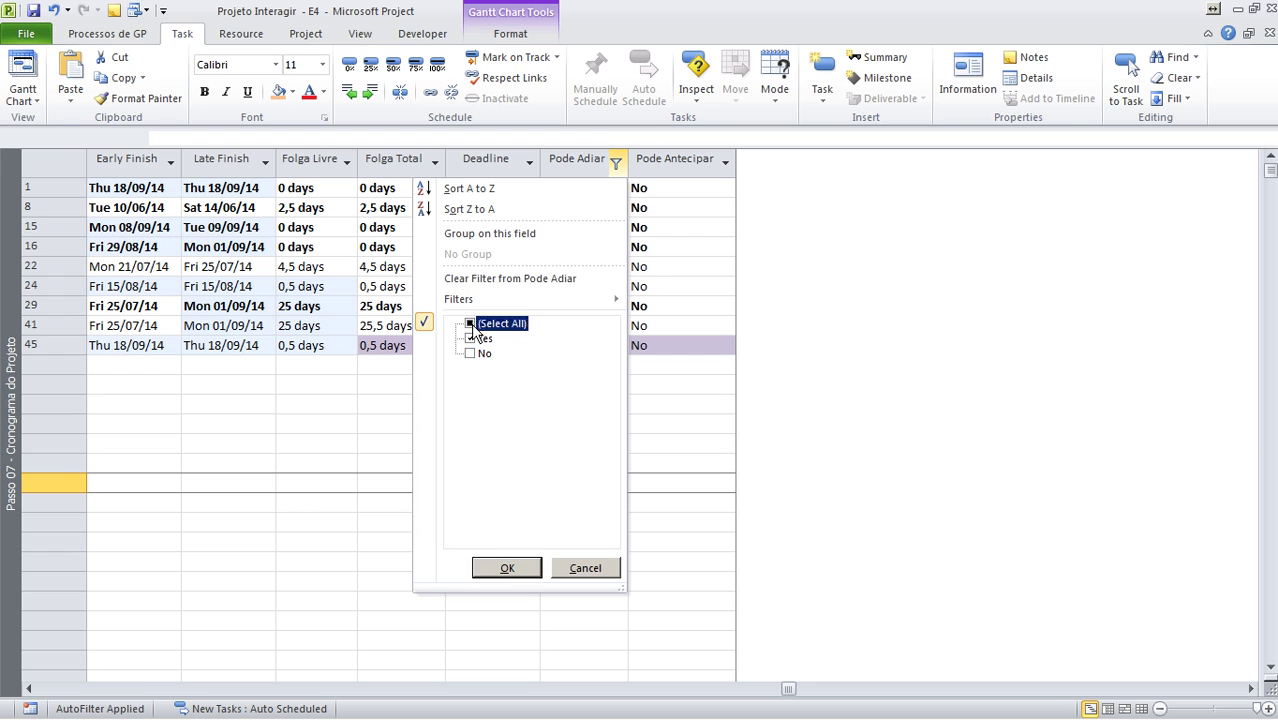
{"action": "left_click", "coordinate": [706, 210]}
{"action": "left_click", "coordinate": [615, 163]}
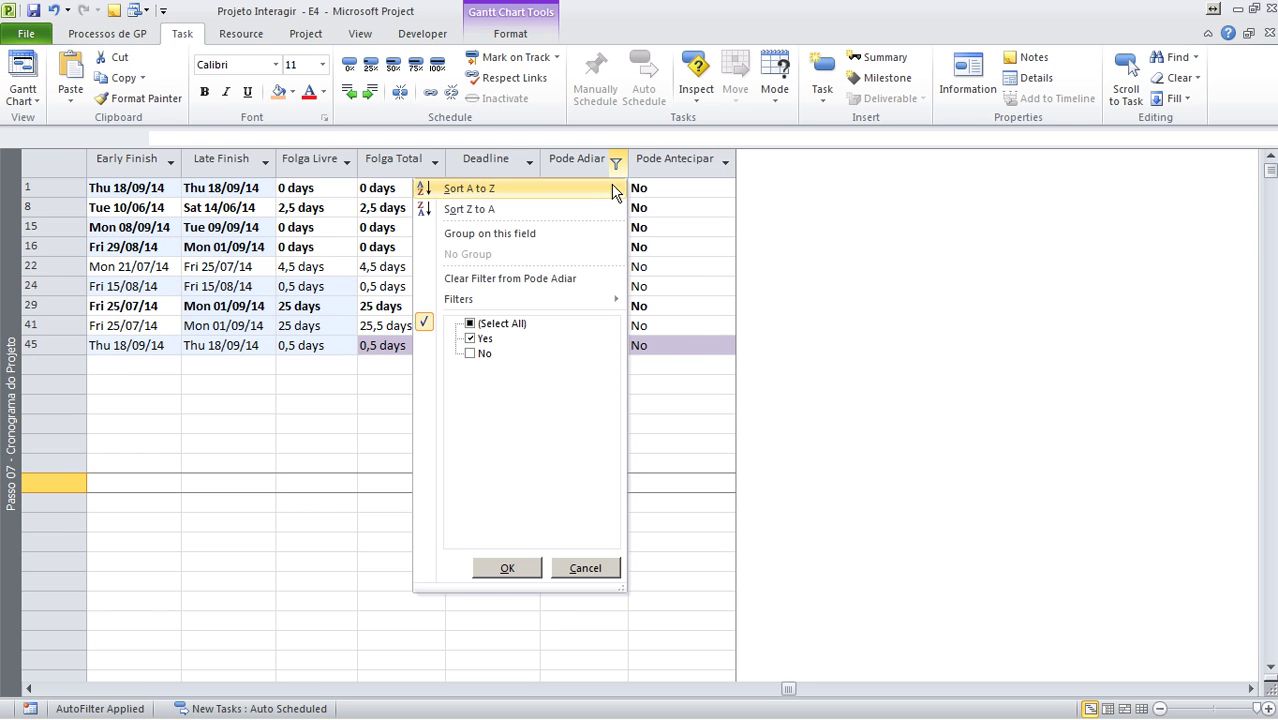
{"action": "left_click", "coordinate": [470, 323]}
{"action": "left_click", "coordinate": [507, 567]}
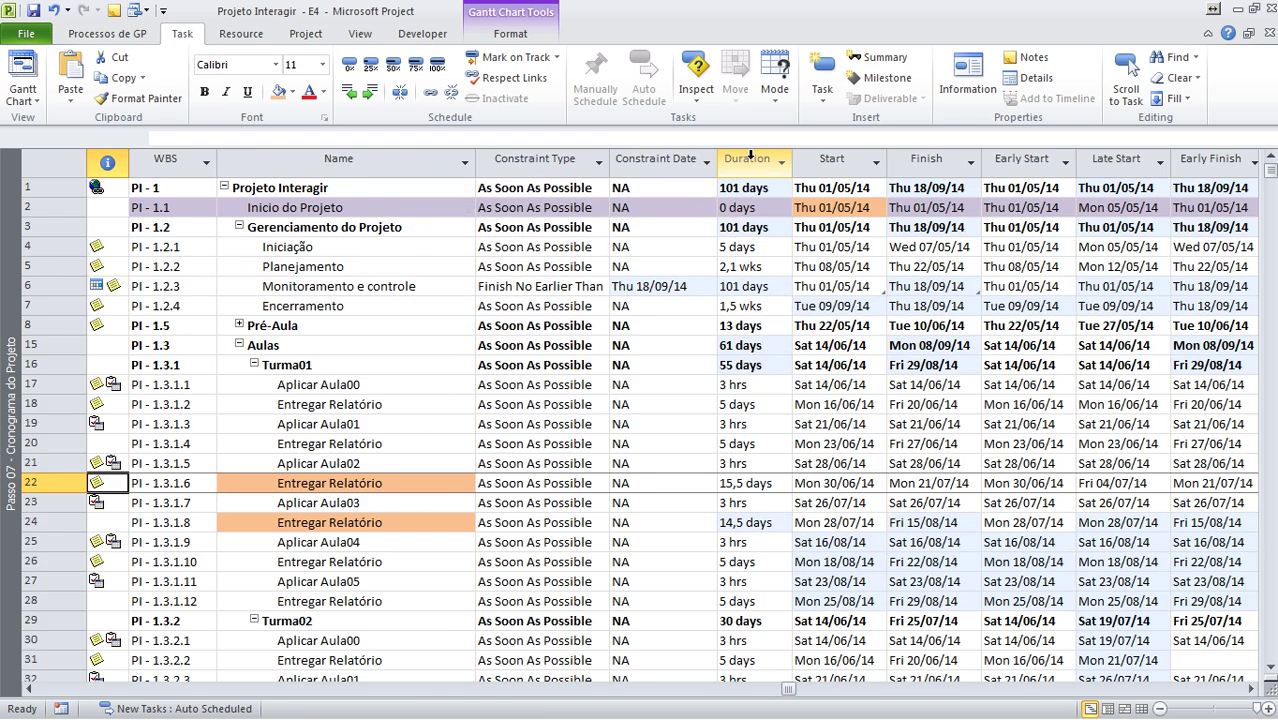
Check which values the Pode Antecipar column offers for filtering, and point out the Pode Adiar and Pode Antecipar columns.
{"action": "scroll", "coordinate": [755, 168], "scroll_direction": "right", "scroll_amount": 10}
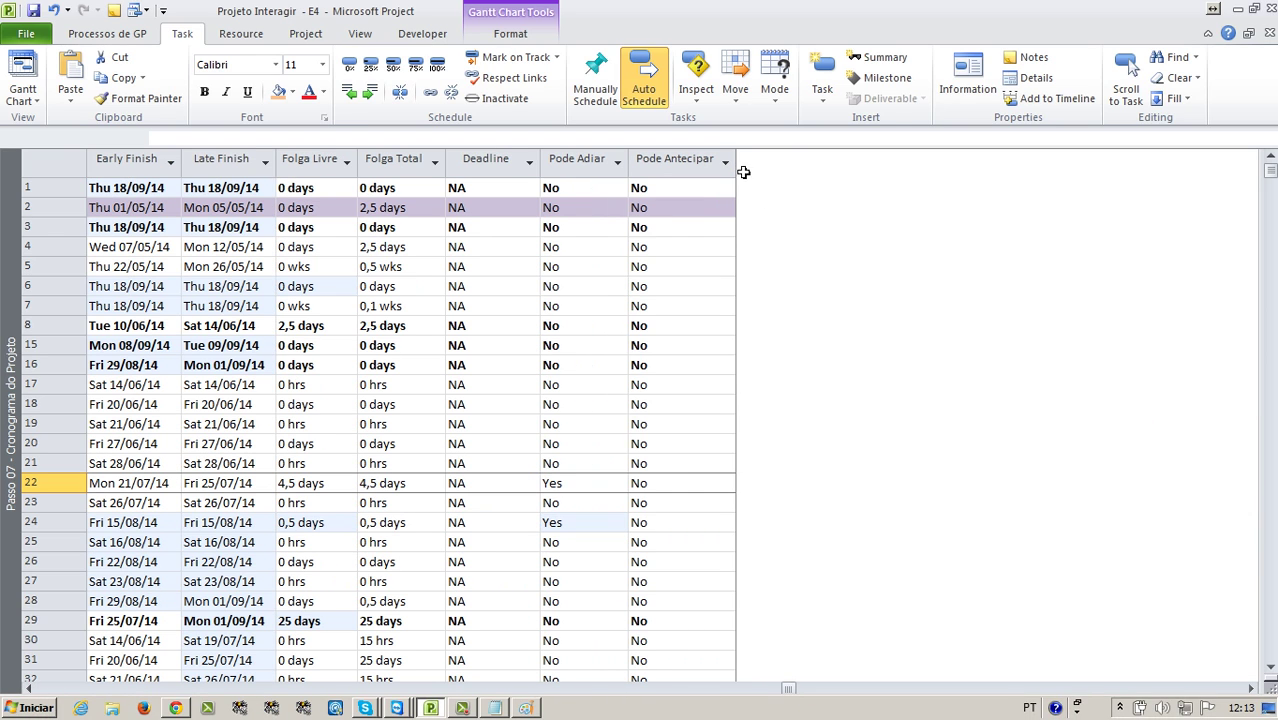
{"action": "left_click", "coordinate": [725, 163]}
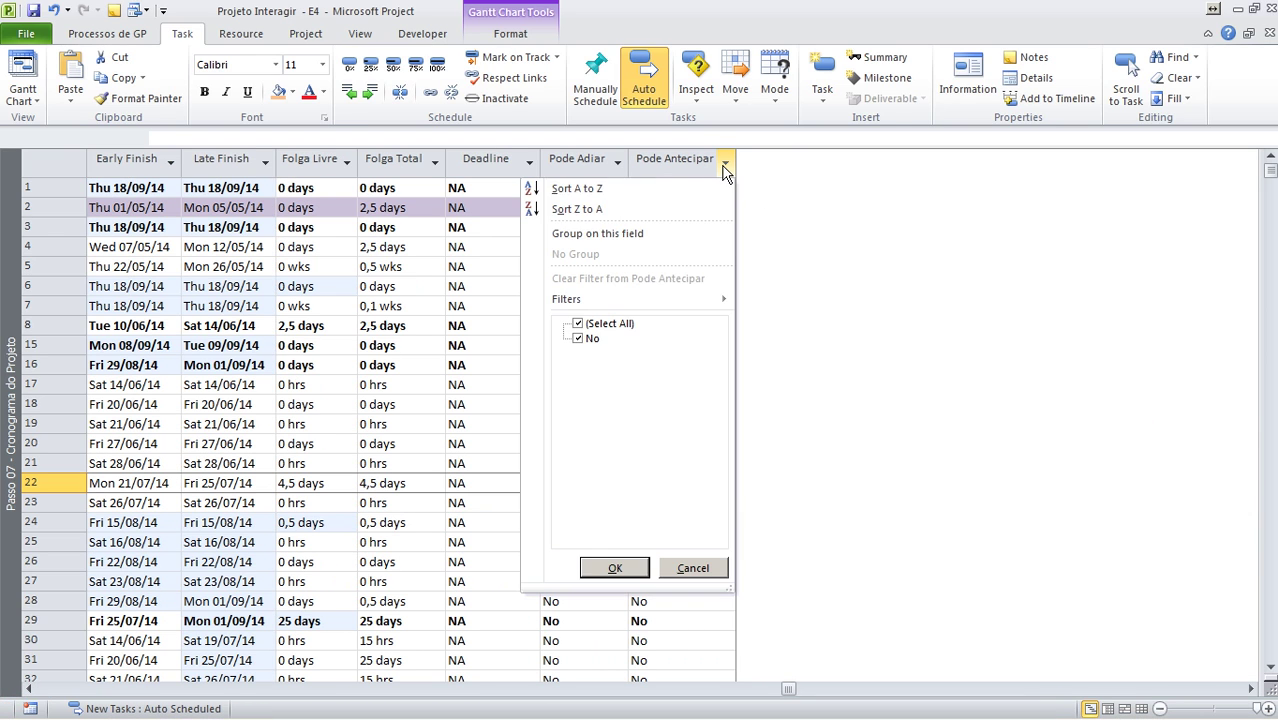
{"action": "left_click", "coordinate": [714, 568]}
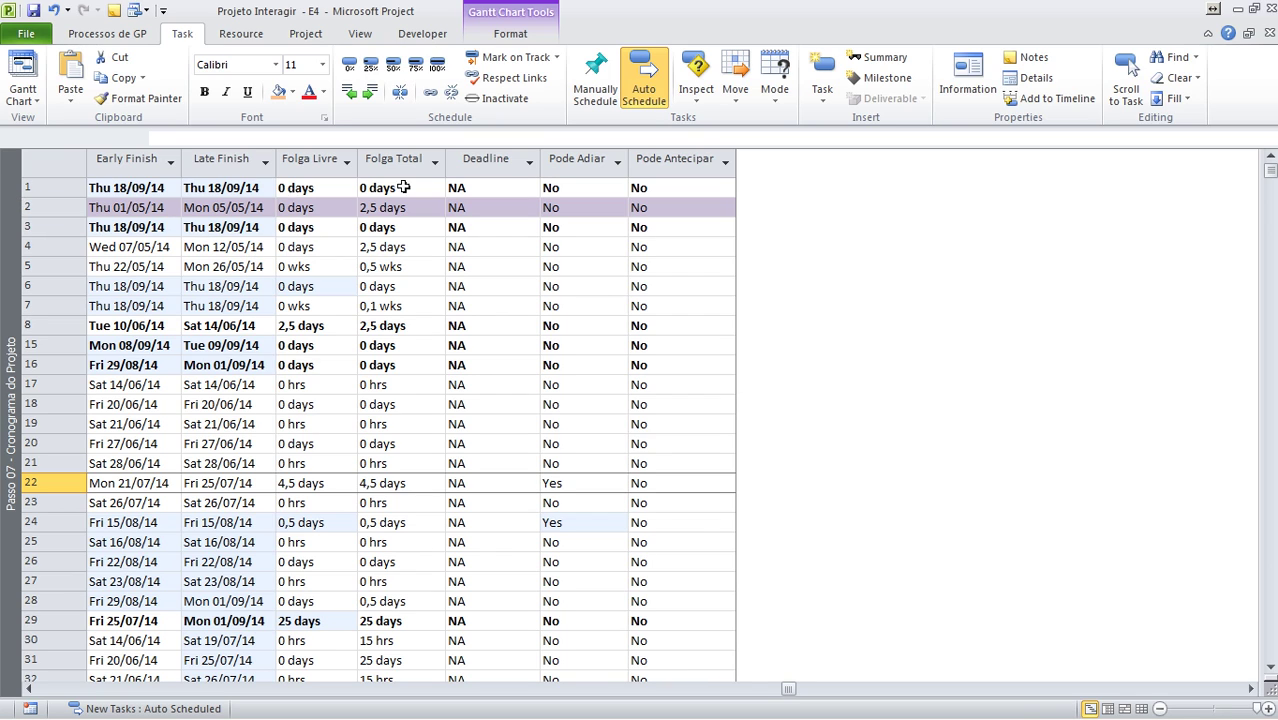
{"action": "left_click", "coordinate": [560, 161]}
{"action": "left_click", "coordinate": [652, 162]}
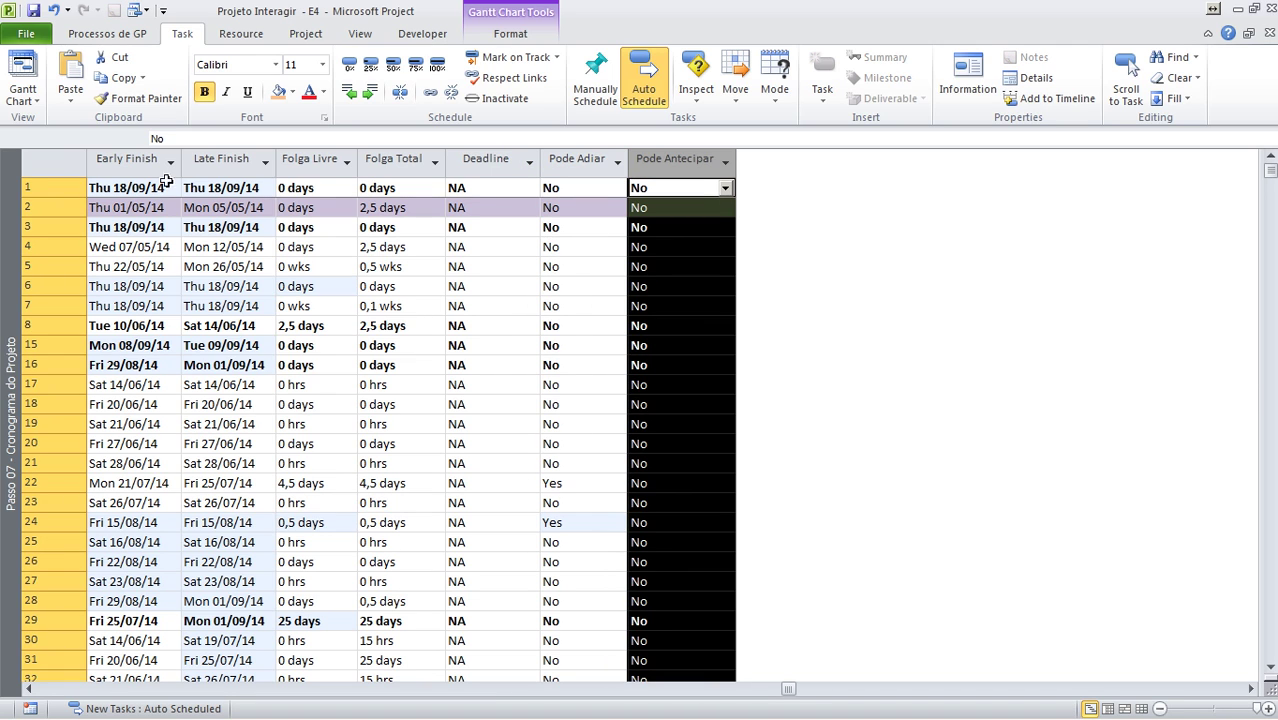
View the custom field definition behind the Pode Adiar column and close it without changes.
{"action": "right_click", "coordinate": [12, 193]}
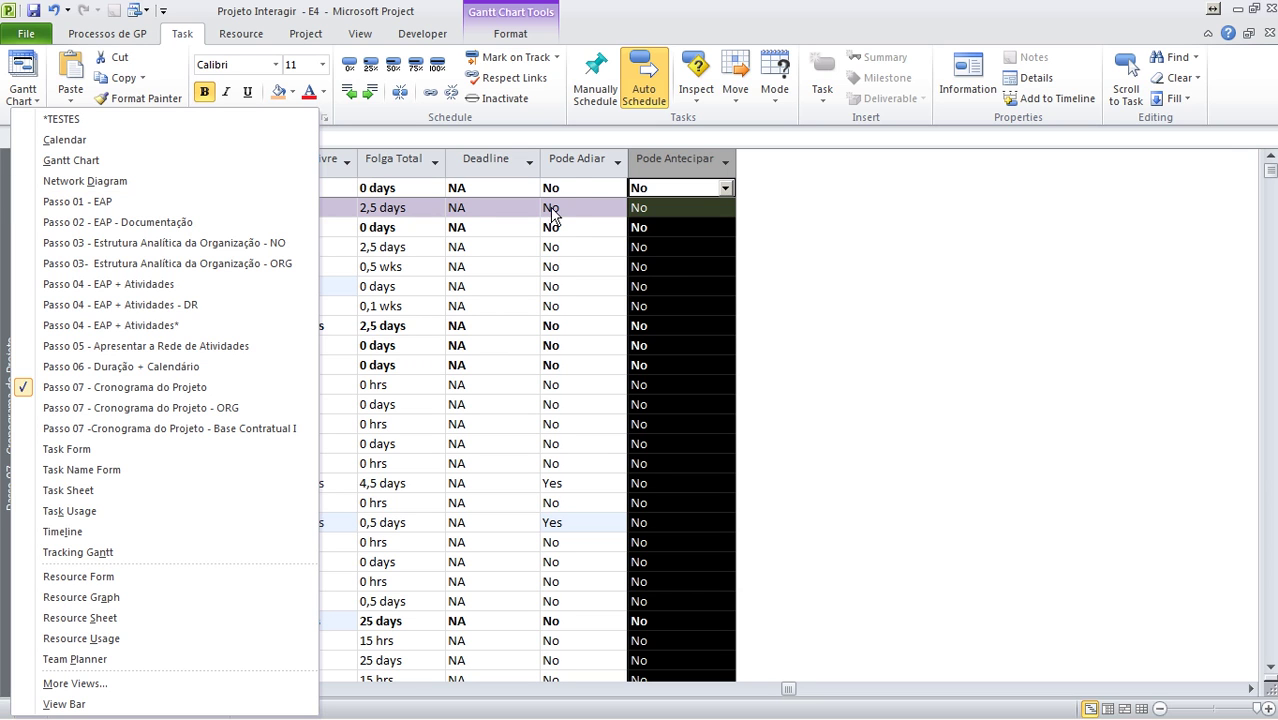
{"action": "right_click", "coordinate": [567, 162]}
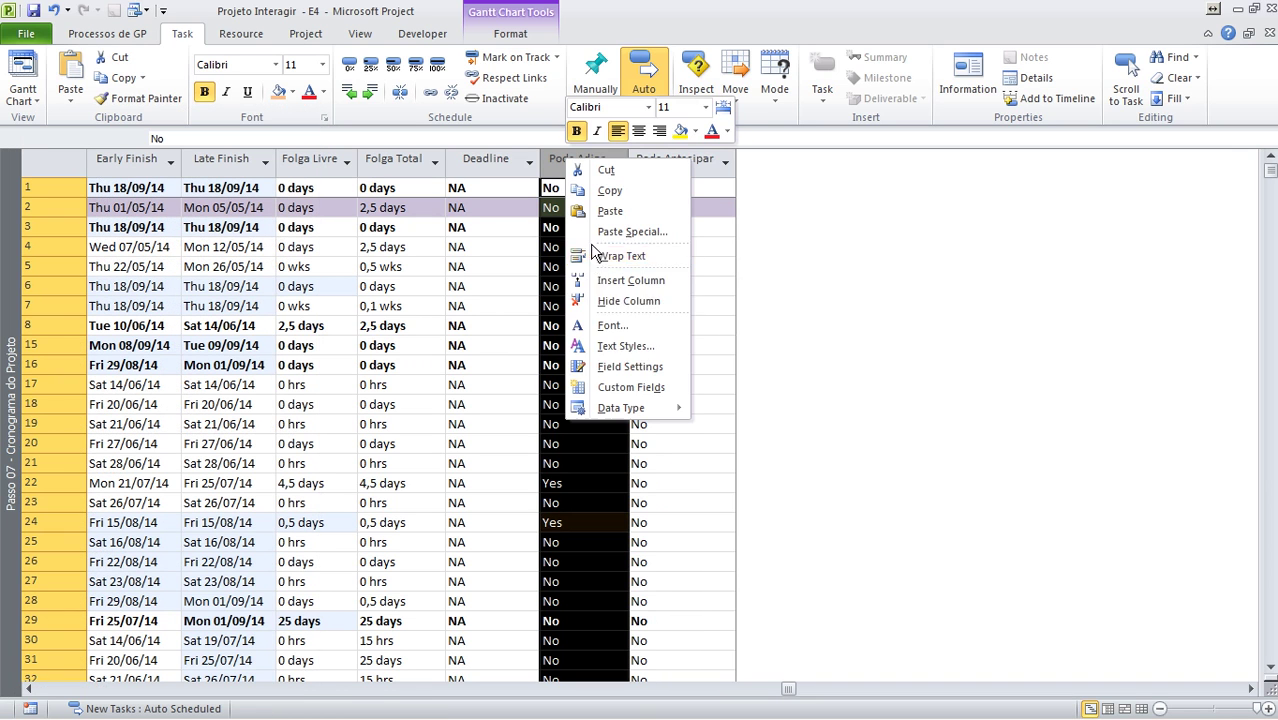
{"action": "left_click", "coordinate": [631, 387]}
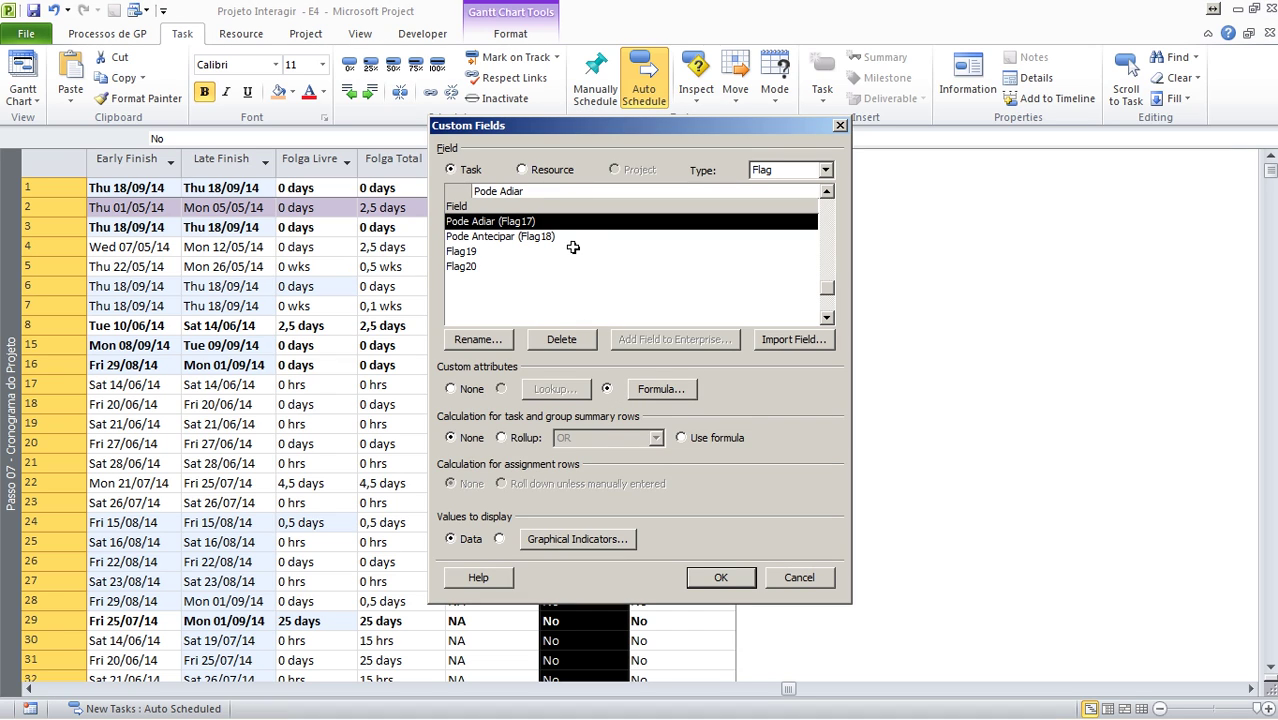
{"action": "left_click", "coordinate": [840, 125]}
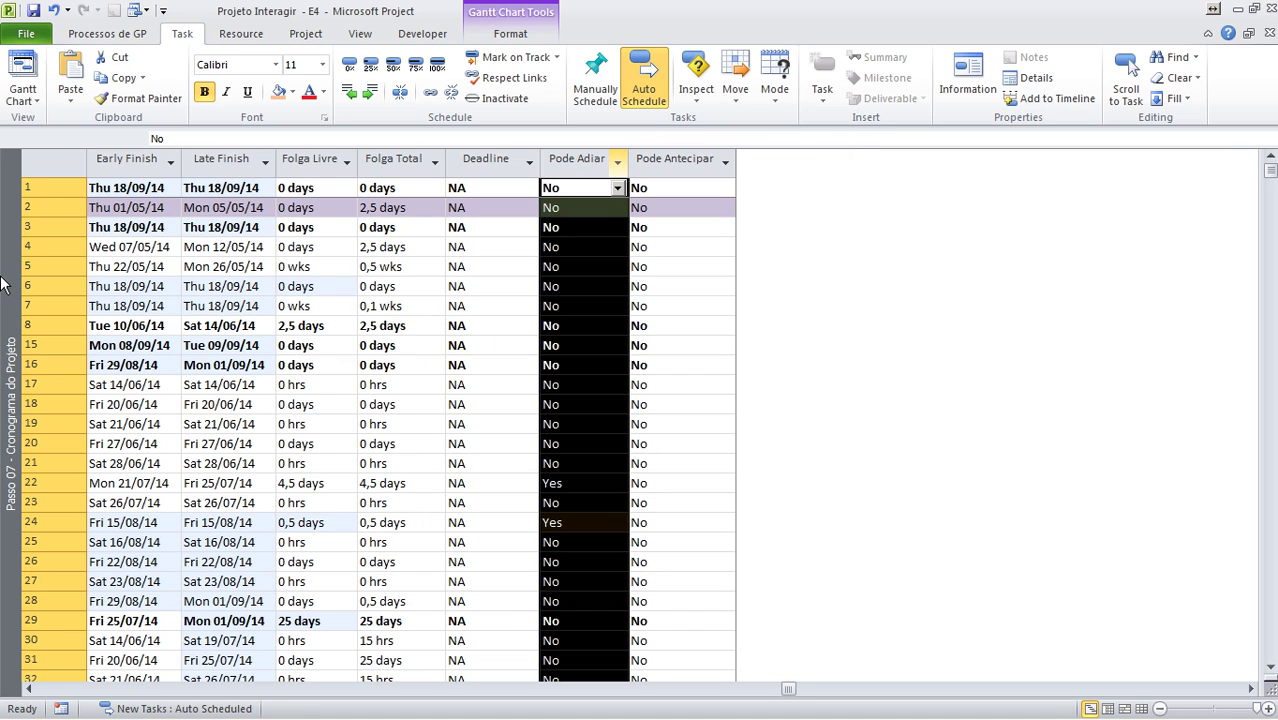
Narrow the task table to the start of the Pode Antecipar column to reveal the Gantt chart beside it.
{"action": "right_click", "coordinate": [10, 268]}
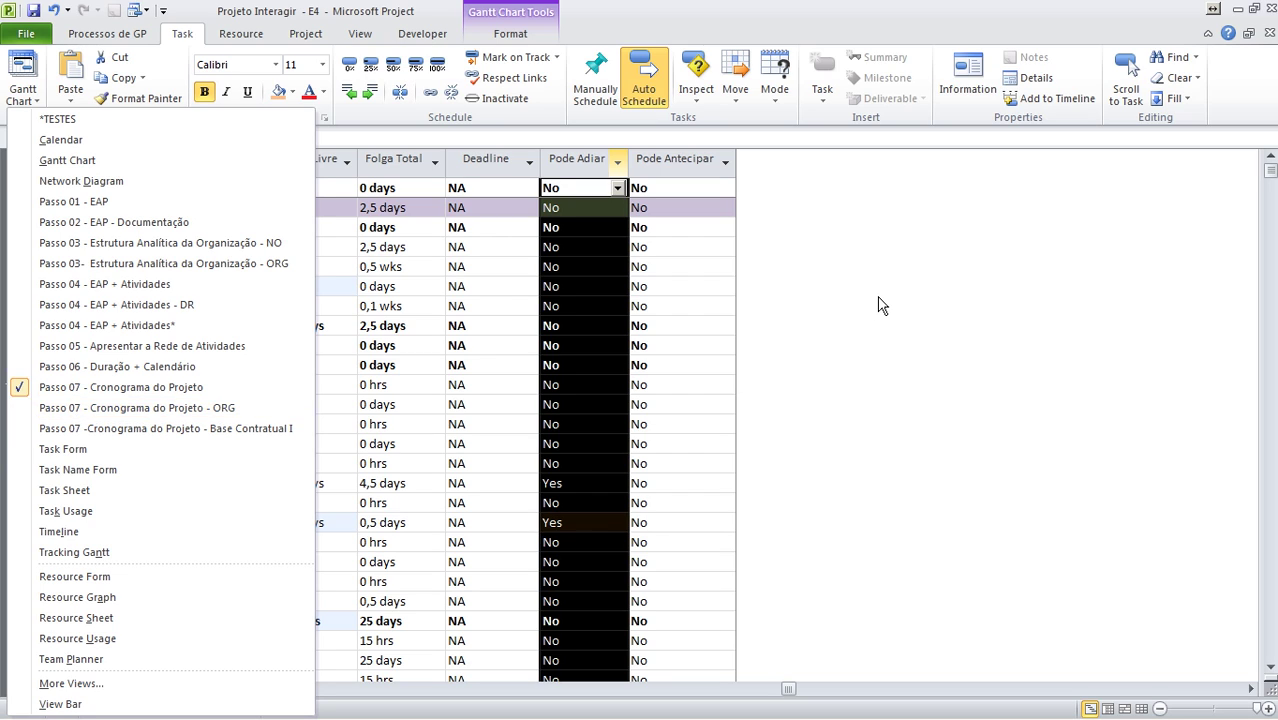
{"action": "left_click", "coordinate": [1259, 238]}
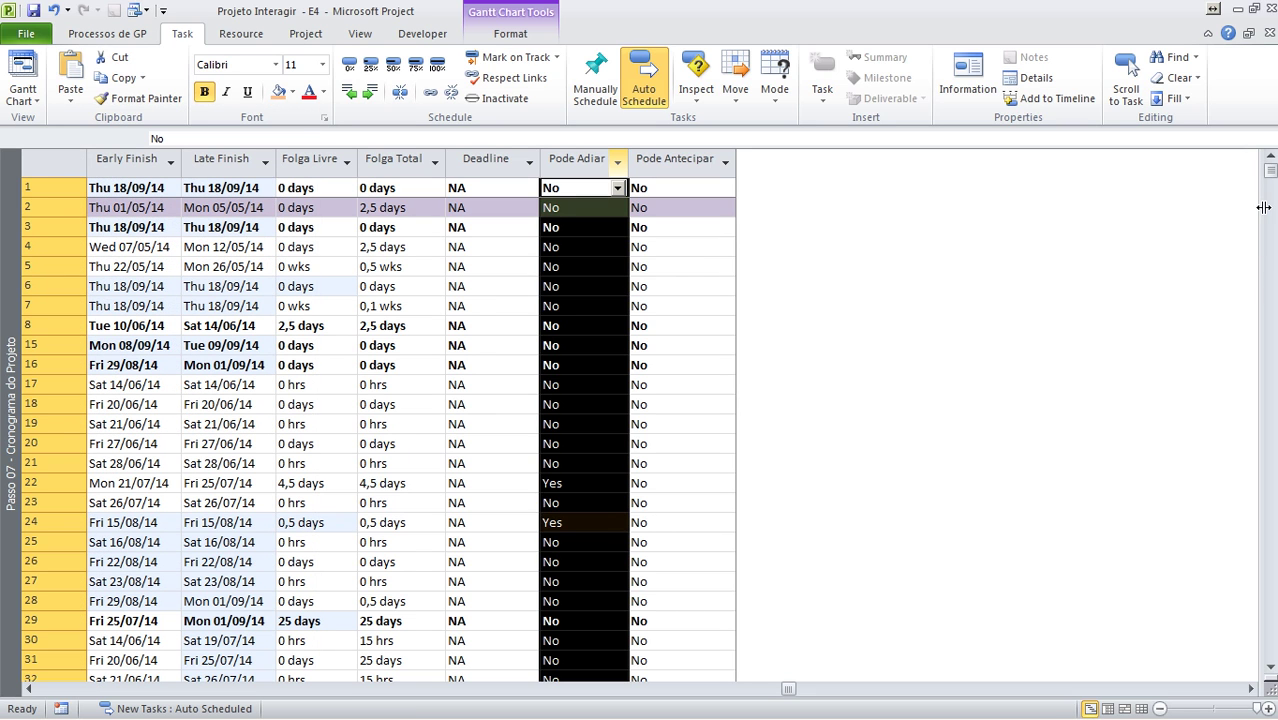
{"action": "left_click_drag", "start_coordinate": [1260, 240], "coordinate": [680, 316]}
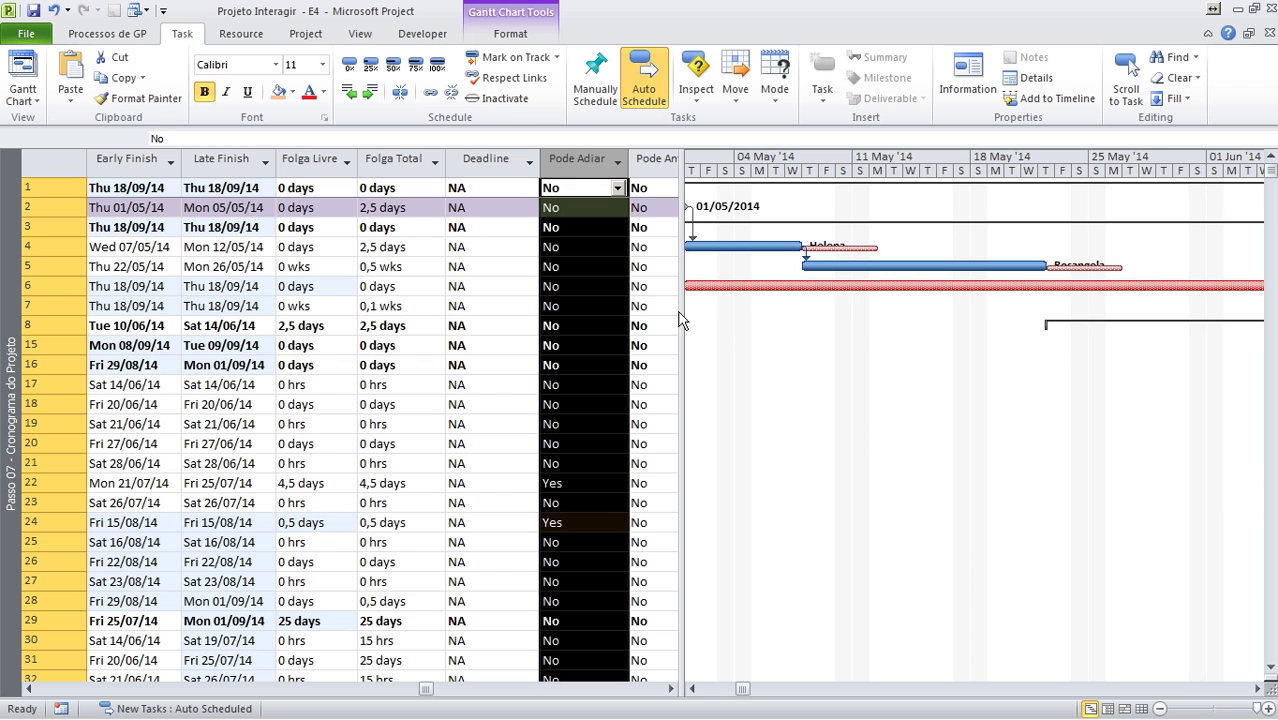
{"action": "right_click", "coordinate": [8, 243]}
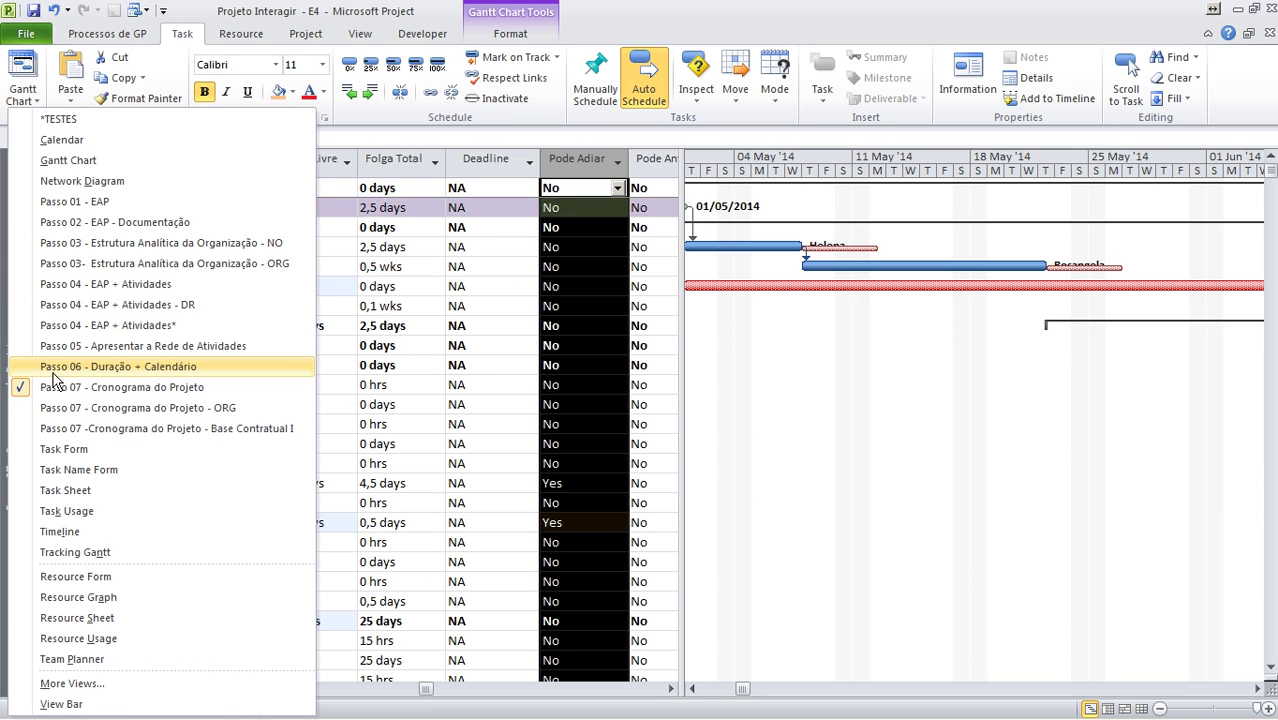
{"action": "left_click", "coordinate": [18, 366]}
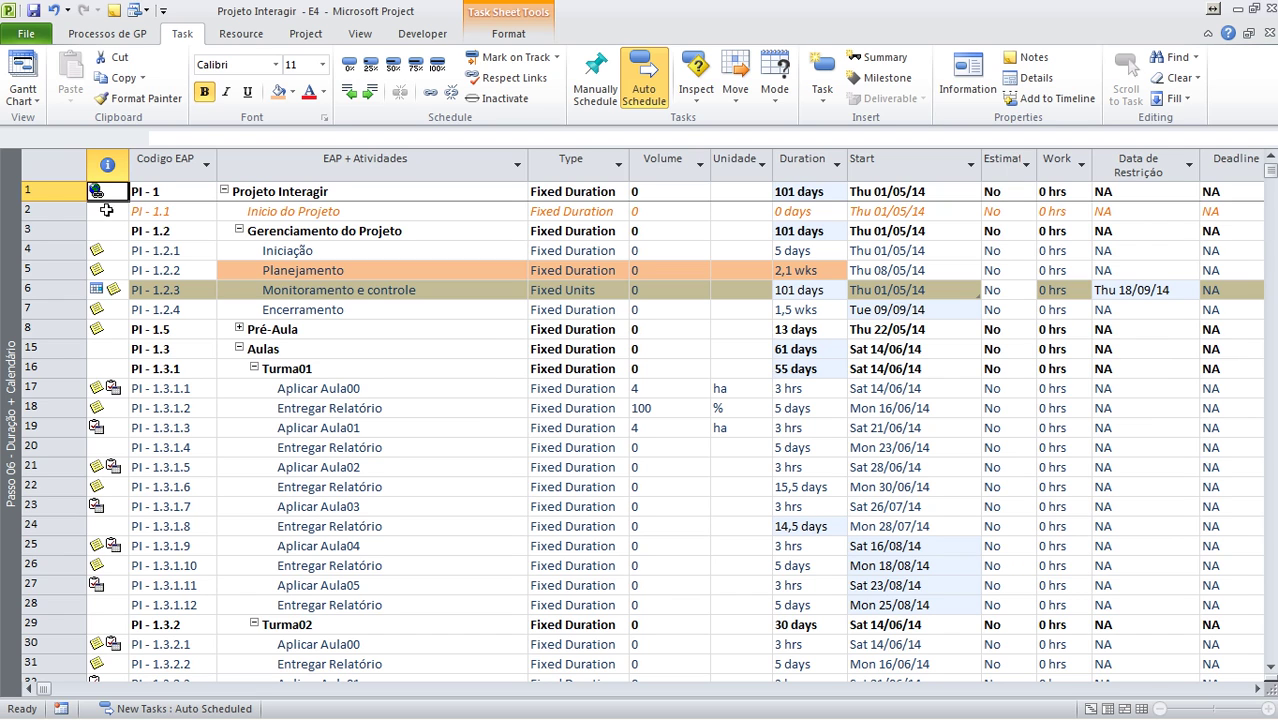
{"action": "right_click", "coordinate": [16, 213]}
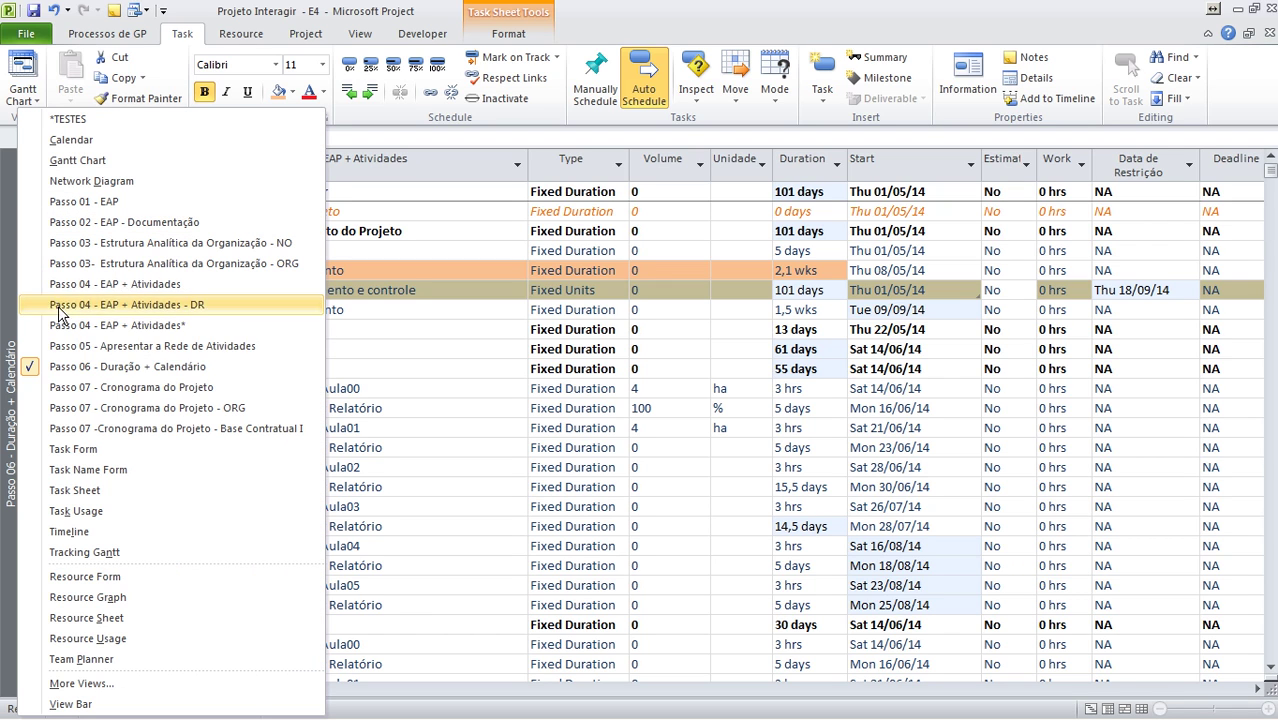
{"action": "left_click", "coordinate": [82, 385]}
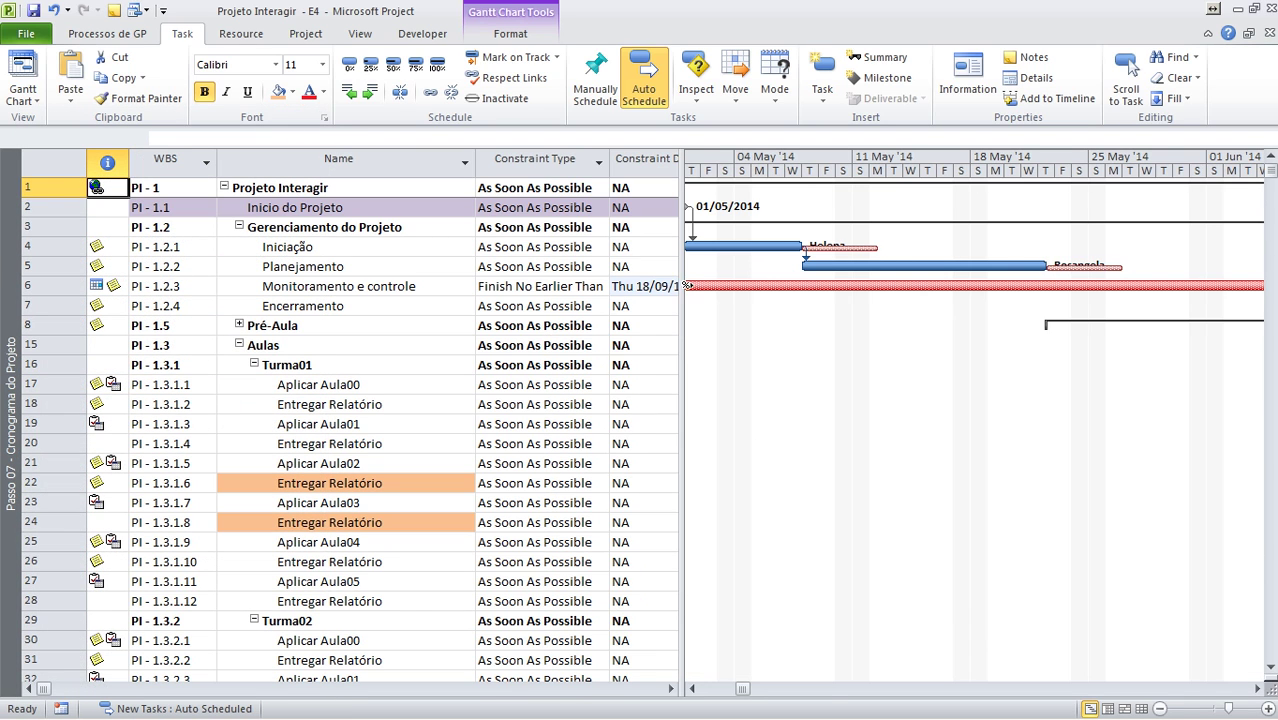
Zoom the Gantt chart's timescale to the entire project and bring up the Notepad window.
{"action": "left_click_drag", "start_coordinate": [683, 286], "coordinate": [679, 286]}
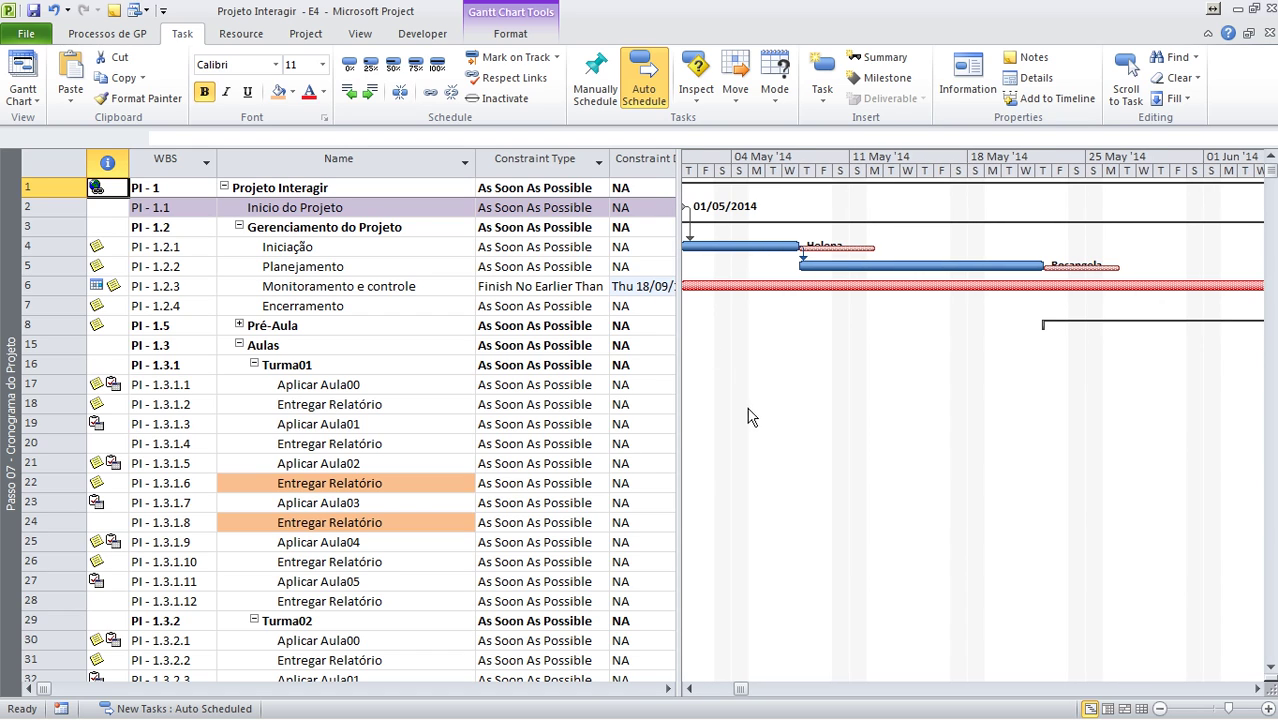
{"action": "right_click", "coordinate": [804, 164]}
{"action": "left_click", "coordinate": [835, 191]}
{"action": "left_click", "coordinate": [578, 391]}
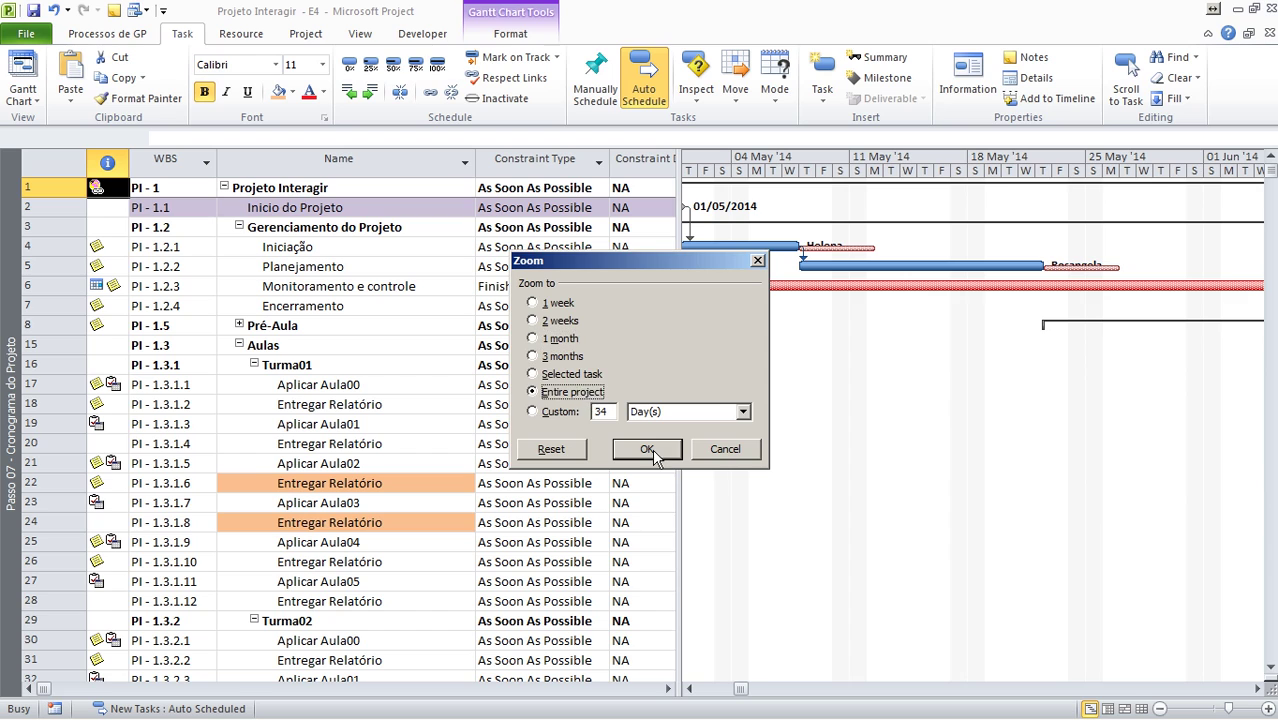
{"action": "left_click", "coordinate": [655, 451]}
{"action": "key", "text": "alt+Tab"}
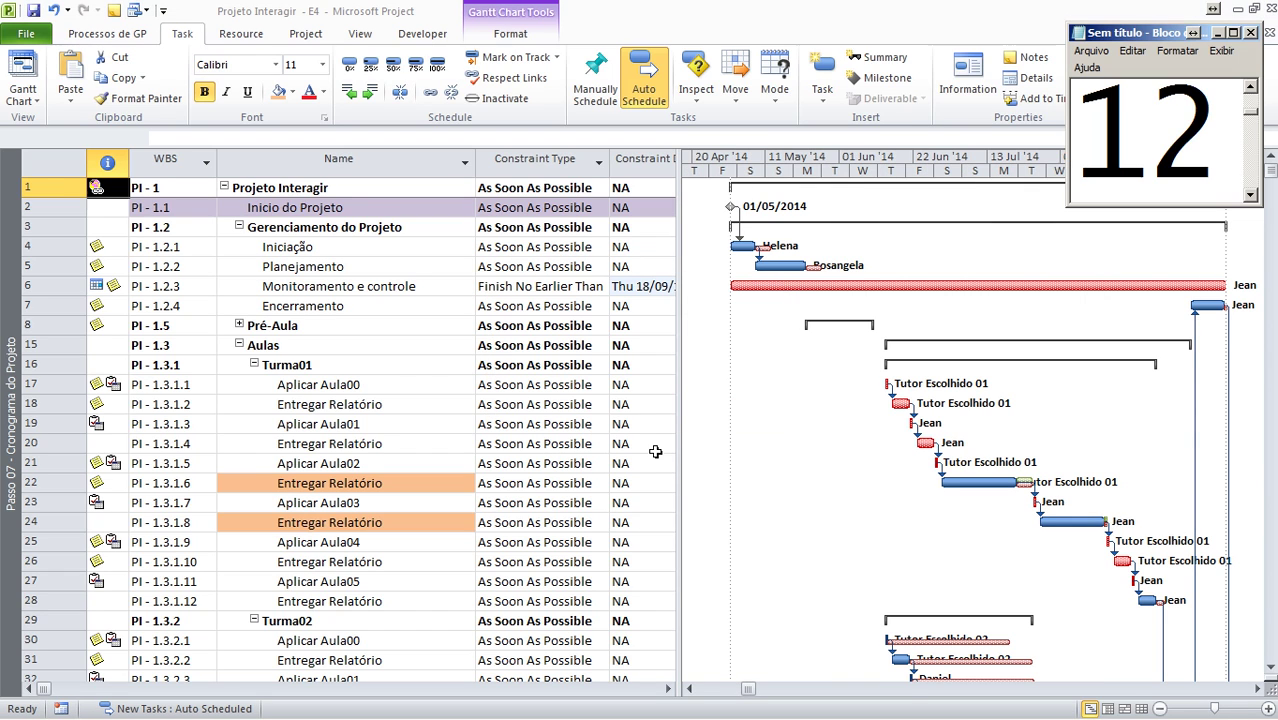
Add 56 on a new line in the Notepad note and return to the project schedule.
{"action": "key", "text": "Return"}
{"action": "type", "text": "56"}
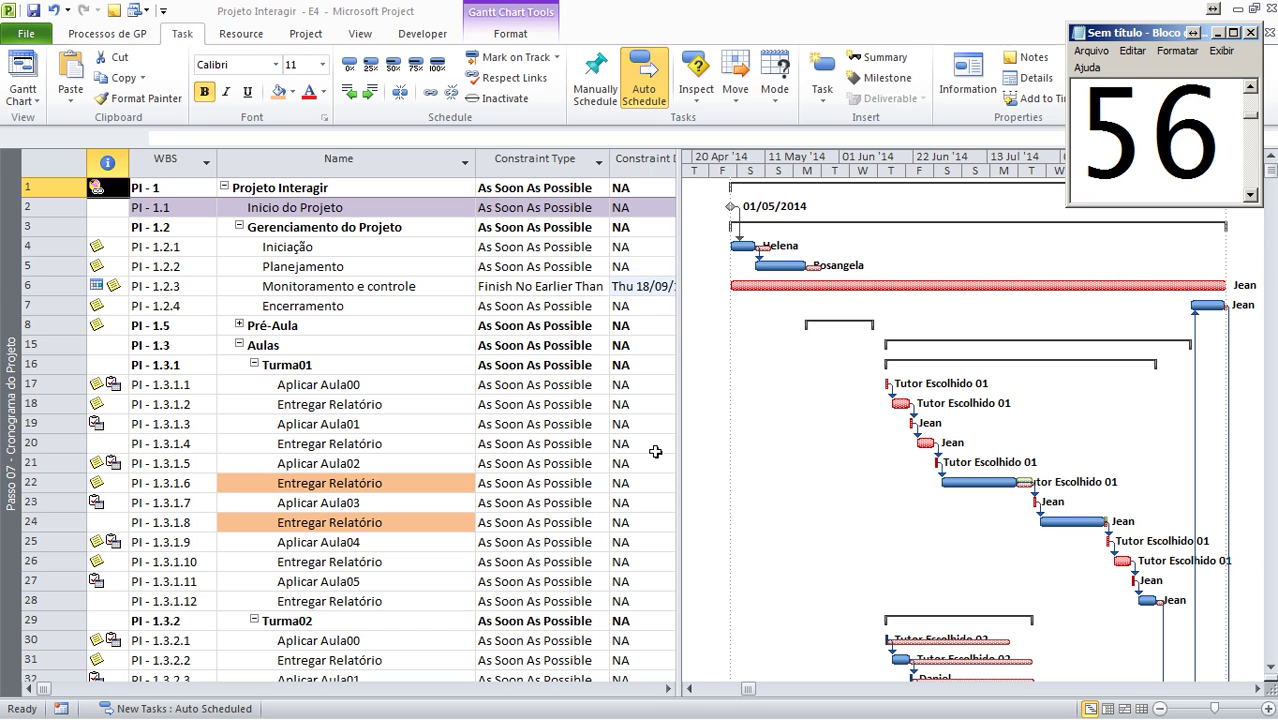
{"action": "key", "text": "alt+Tab"}
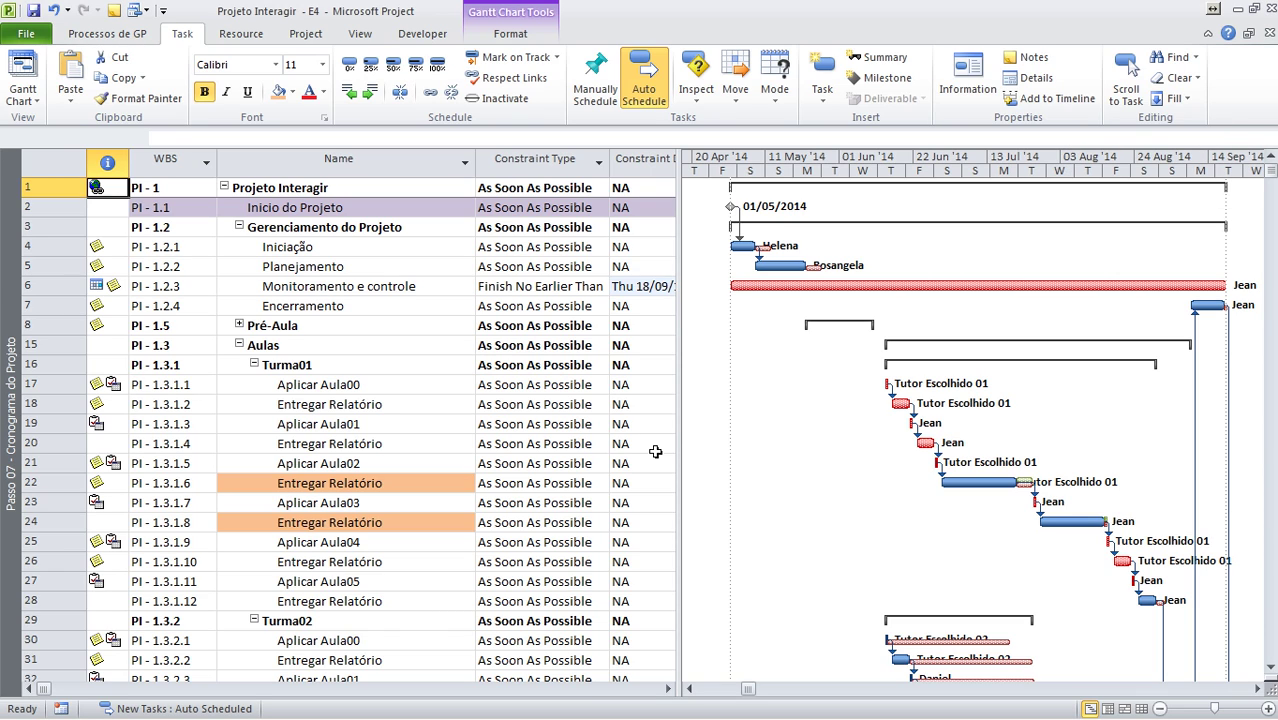
Bring up the Gantt bar styles and examine the Task style's Right text field and its Show For criteria.
{"action": "right_click", "coordinate": [927, 242]}
{"action": "left_click", "coordinate": [880, 249]}
{"action": "double_click", "coordinate": [880, 249]}
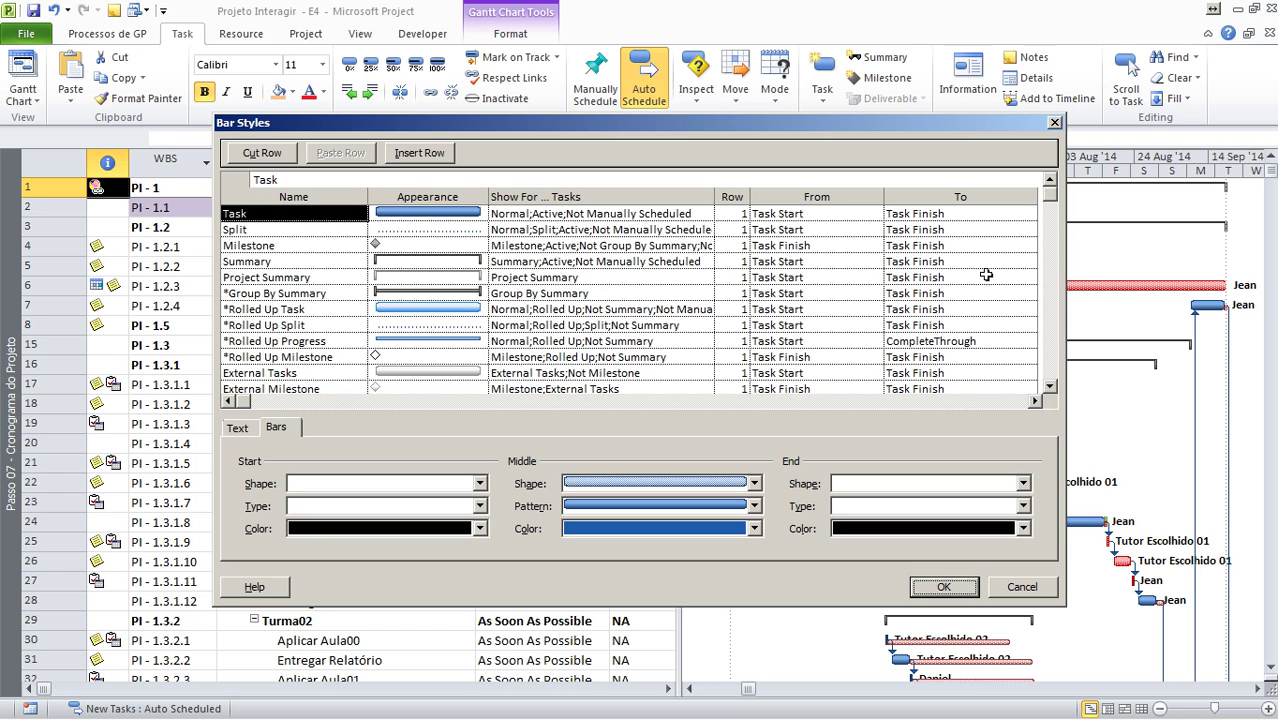
{"action": "left_click", "coordinate": [240, 428]}
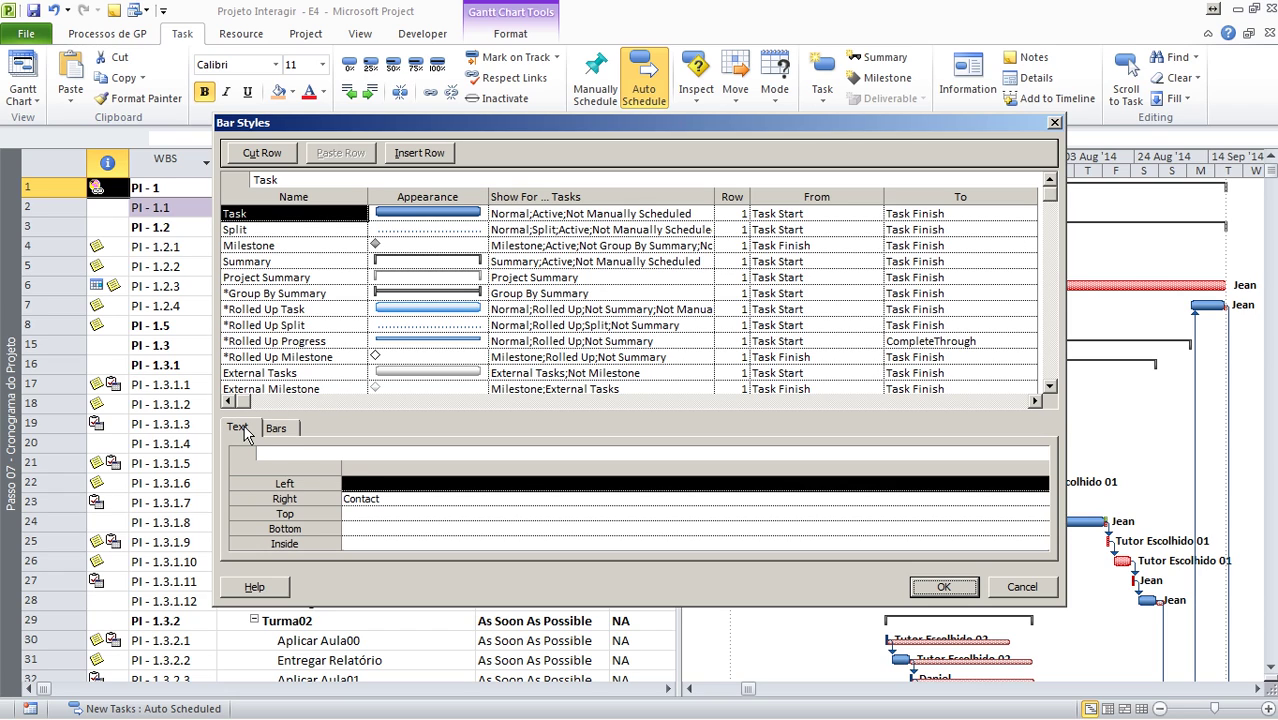
{"action": "left_click", "coordinate": [351, 498]}
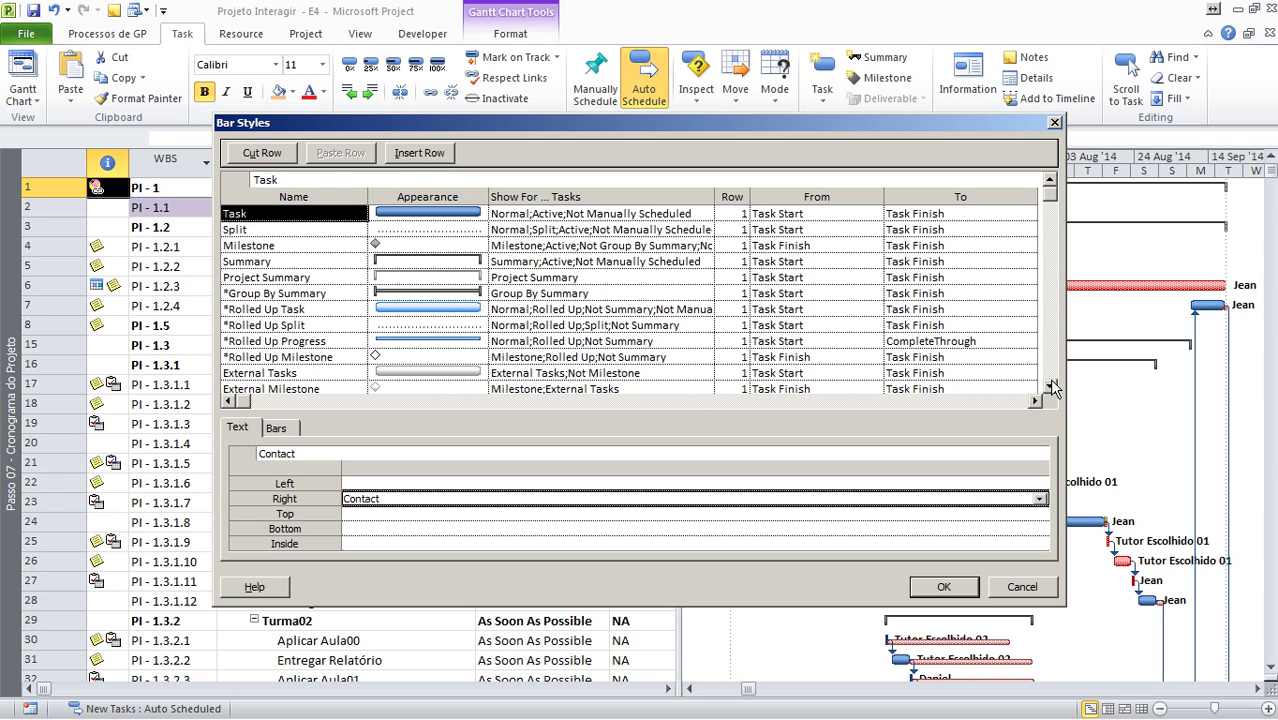
{"action": "left_click", "coordinate": [513, 214]}
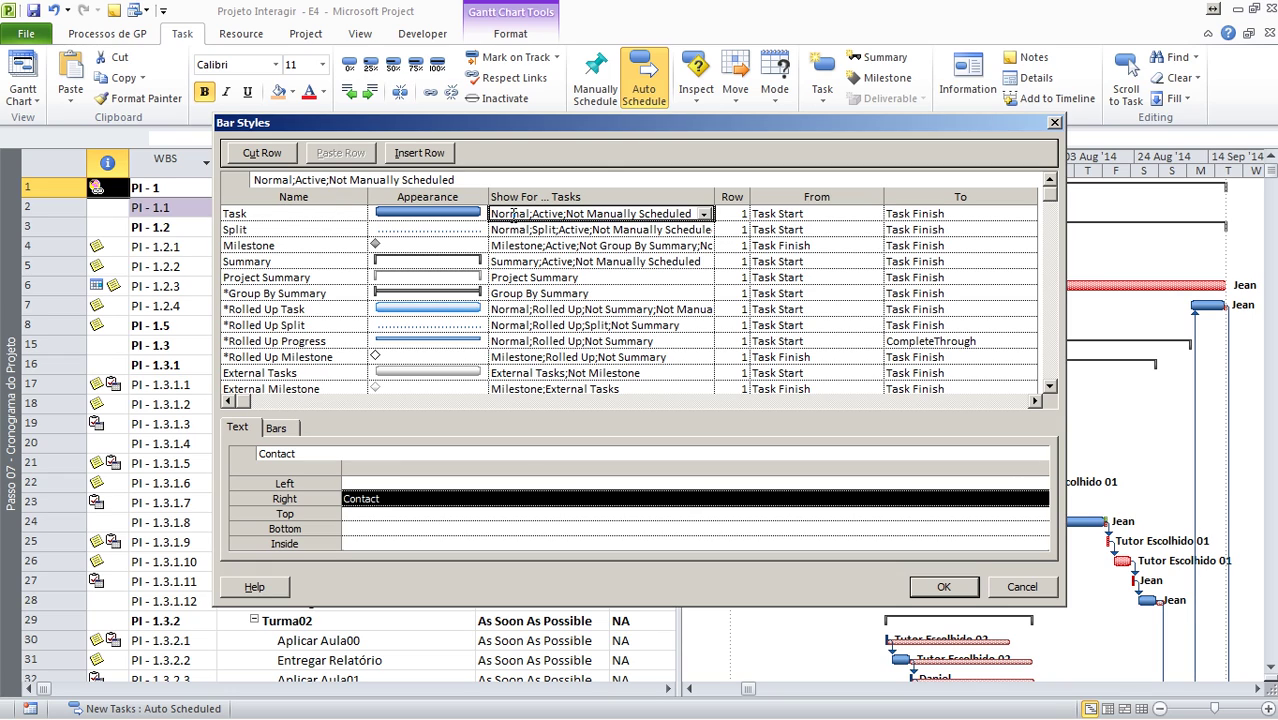
Set the Right text of the External Tasks bar style to Contact.
{"action": "left_click", "coordinate": [1050, 389]}
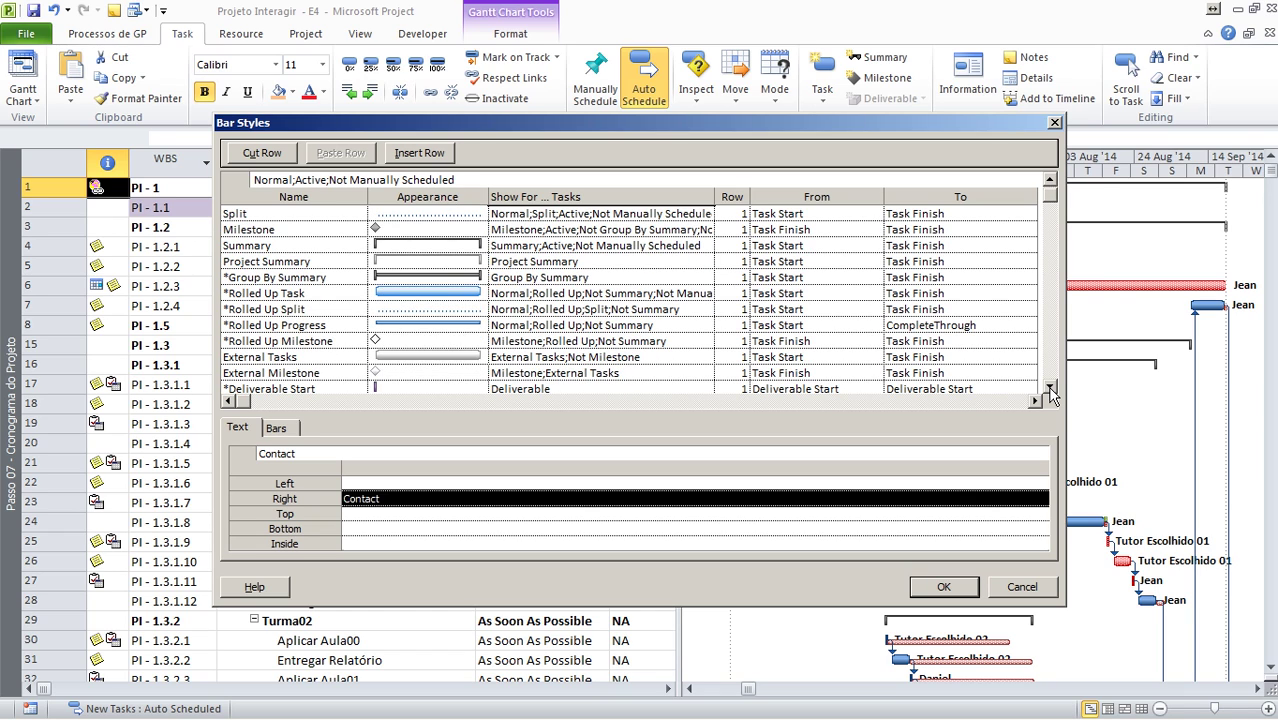
{"action": "left_click", "coordinate": [1050, 389]}
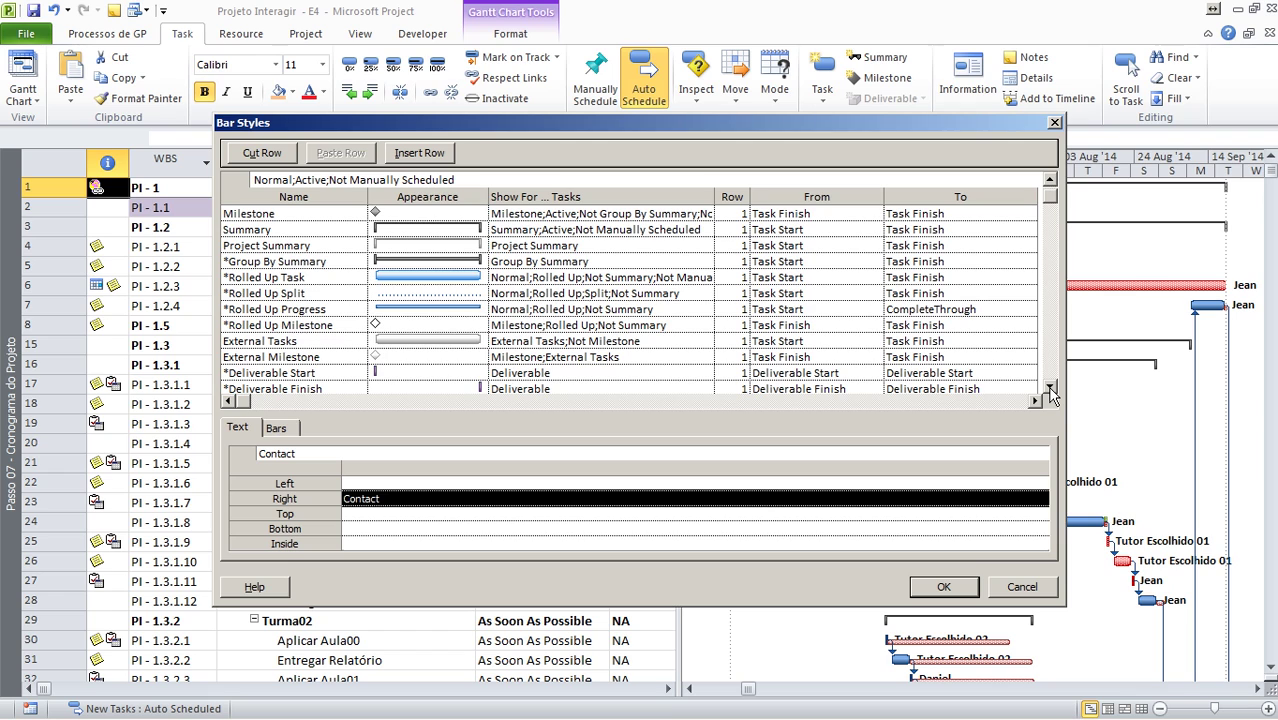
{"action": "left_click", "coordinate": [1050, 389]}
{"action": "left_click", "coordinate": [1050, 389]}
{"action": "left_click", "coordinate": [1050, 389]}
{"action": "left_click", "coordinate": [1050, 389]}
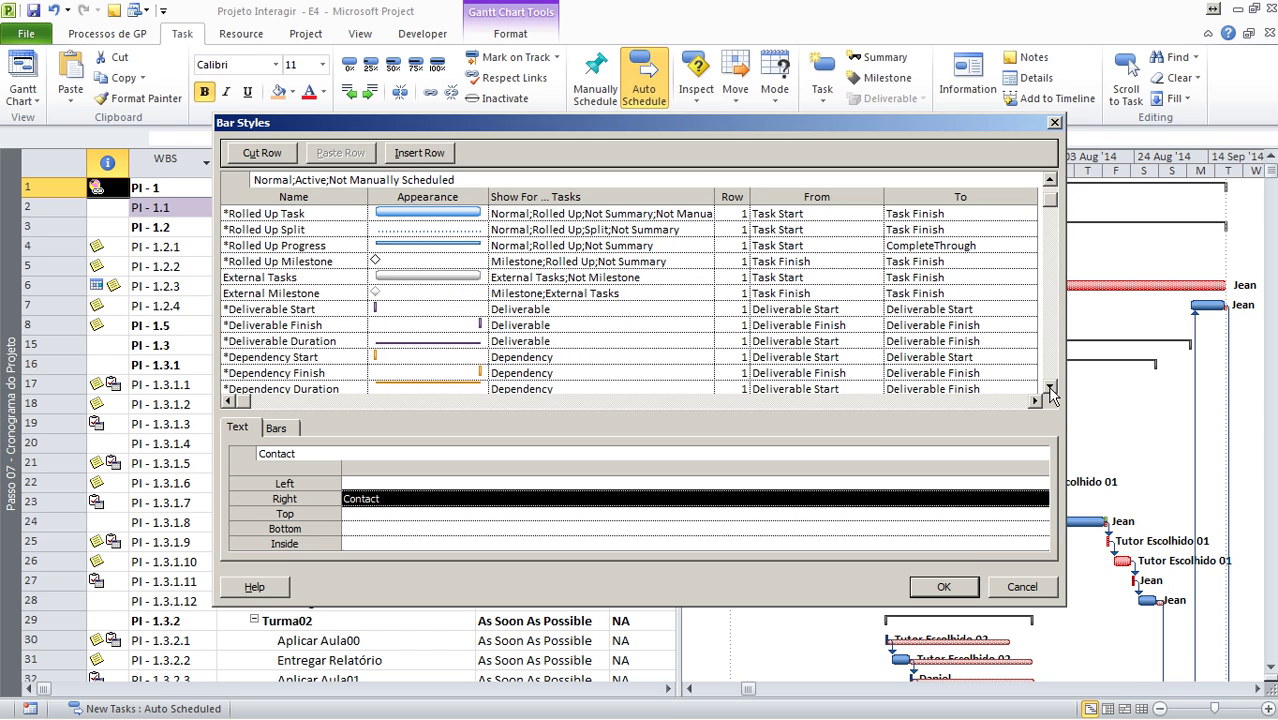
{"action": "left_click", "coordinate": [638, 278]}
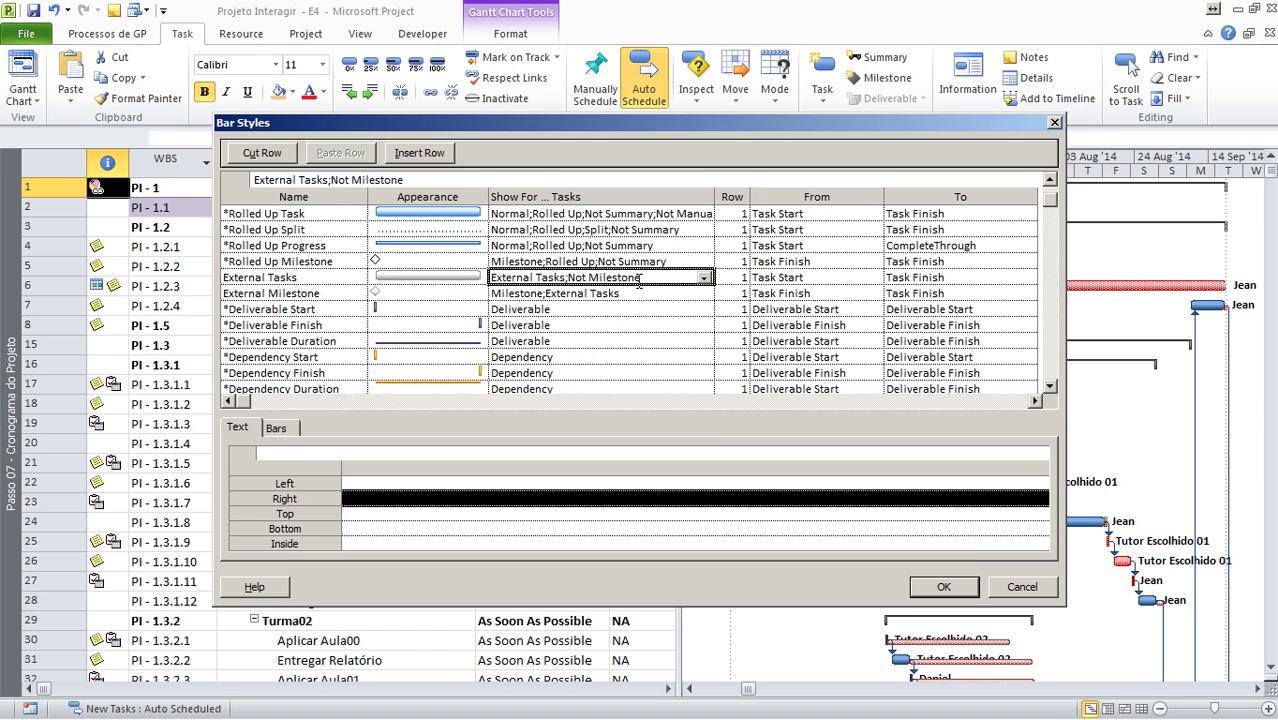
{"action": "left_click", "coordinate": [470, 497]}
{"action": "type", "text": "Con"}
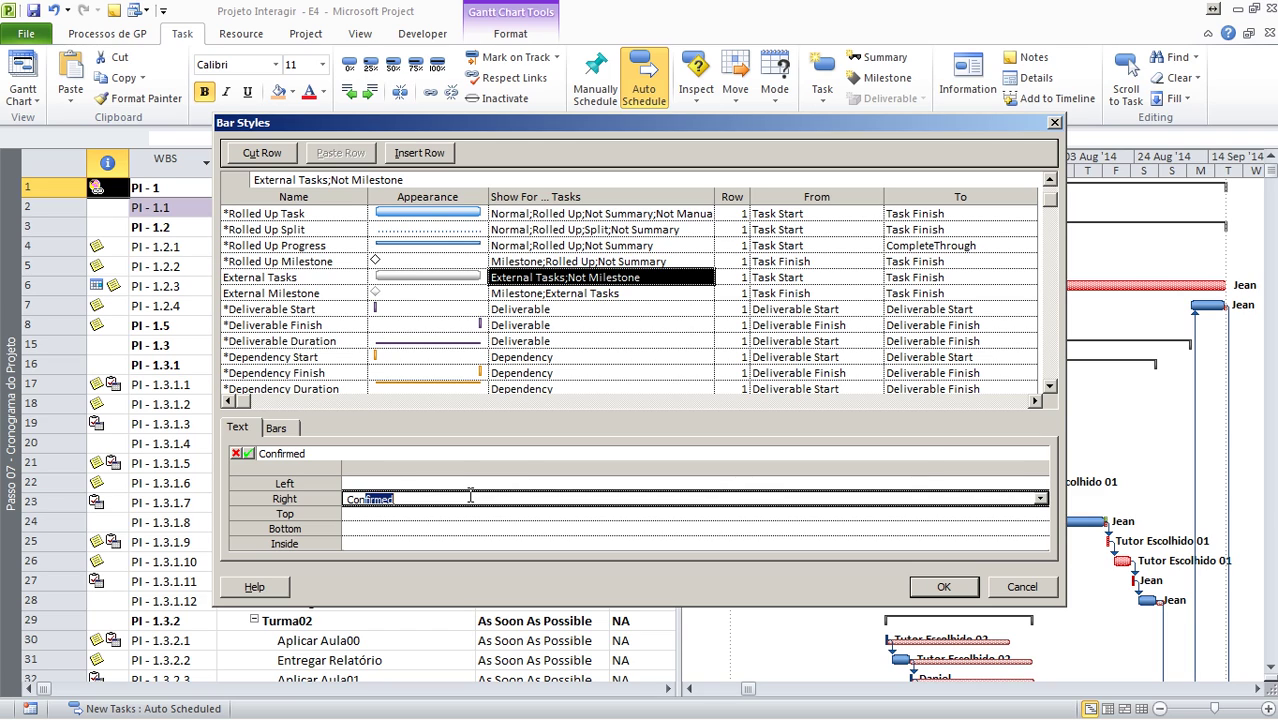
{"action": "key", "text": "BackSpace"}
{"action": "type", "text": "tact"}
{"action": "key", "text": "Return"}
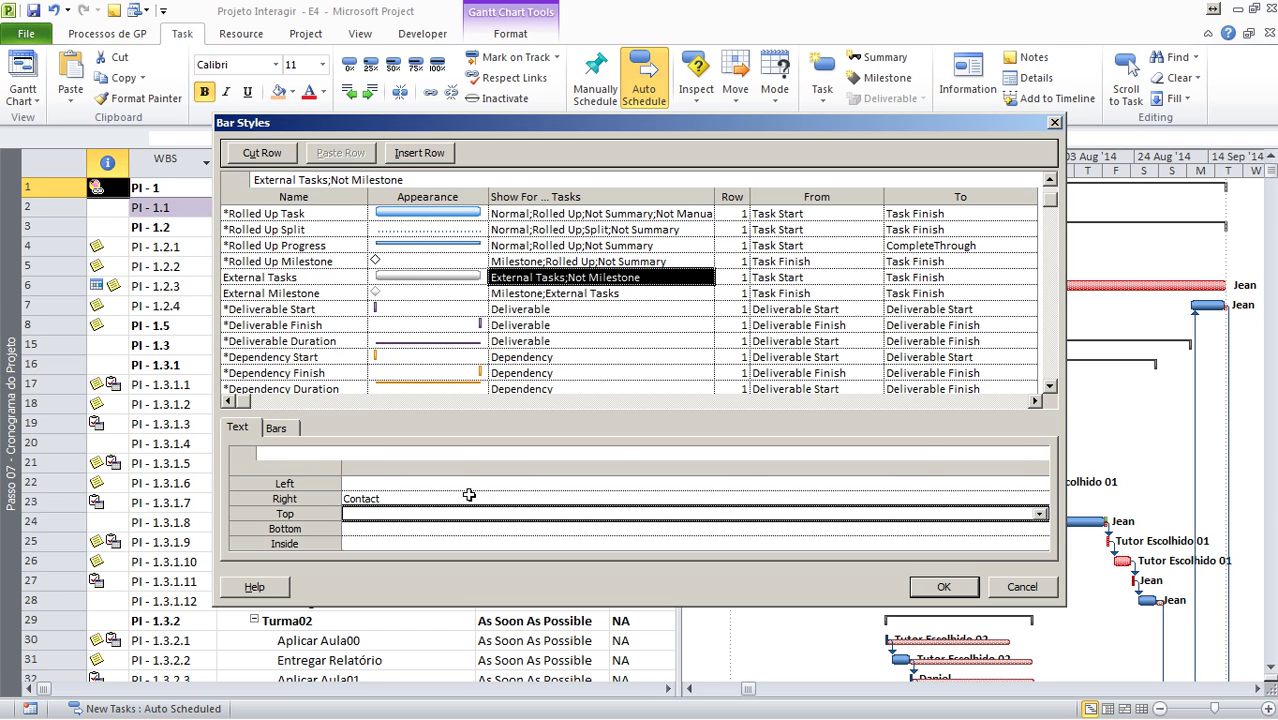
Set the Right text of the Inactive Task bar style to Contact.
{"action": "left_click", "coordinate": [1049, 387]}
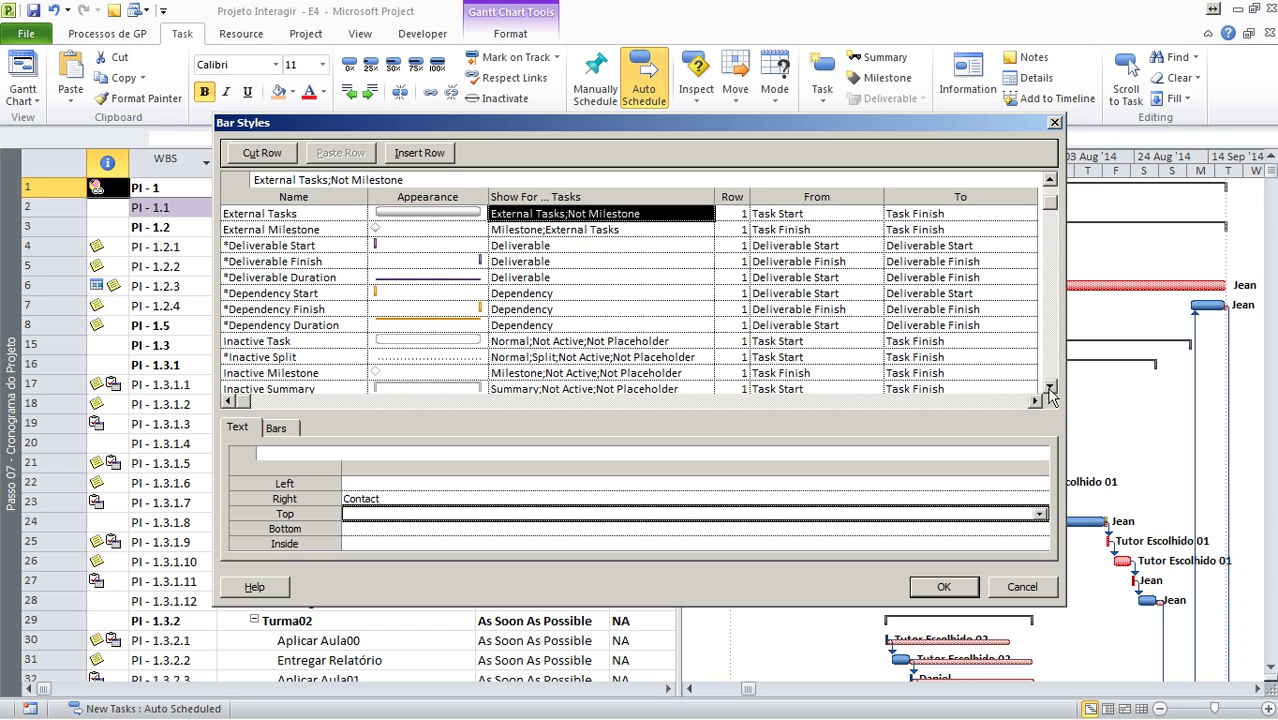
{"action": "left_click", "coordinate": [546, 341]}
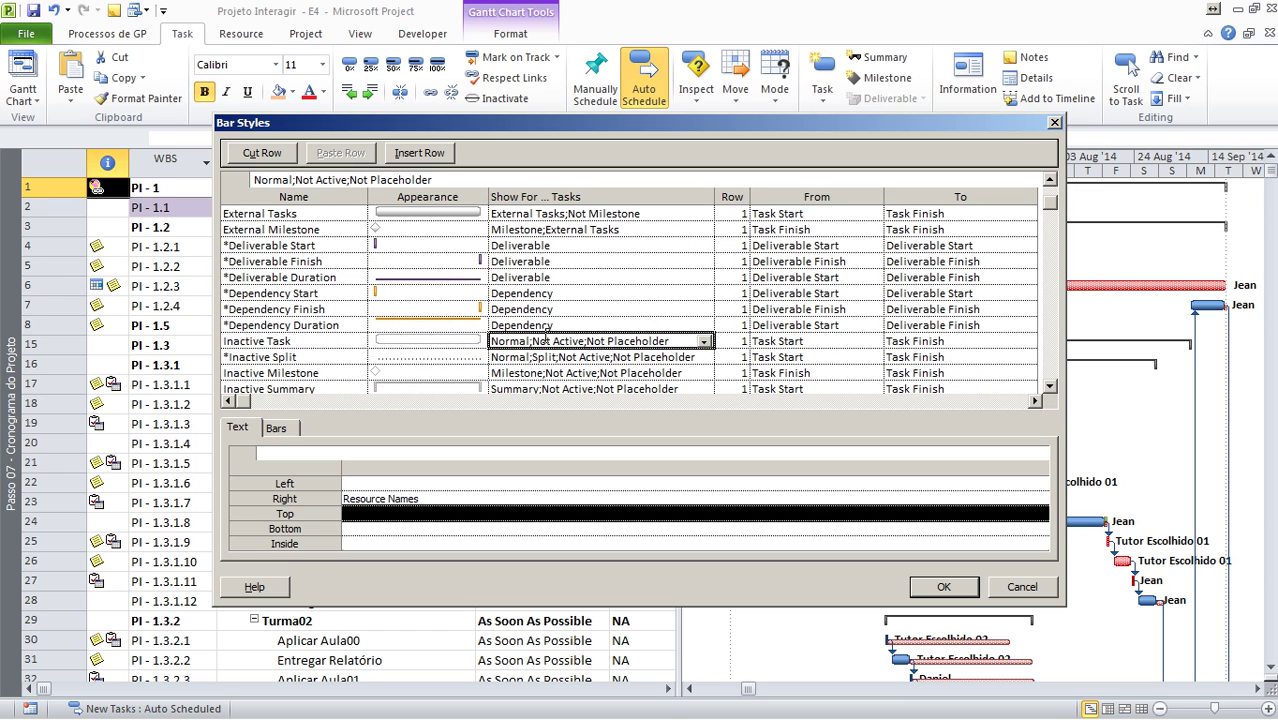
{"action": "left_click", "coordinate": [419, 500]}
{"action": "type", "text": "Contact"}
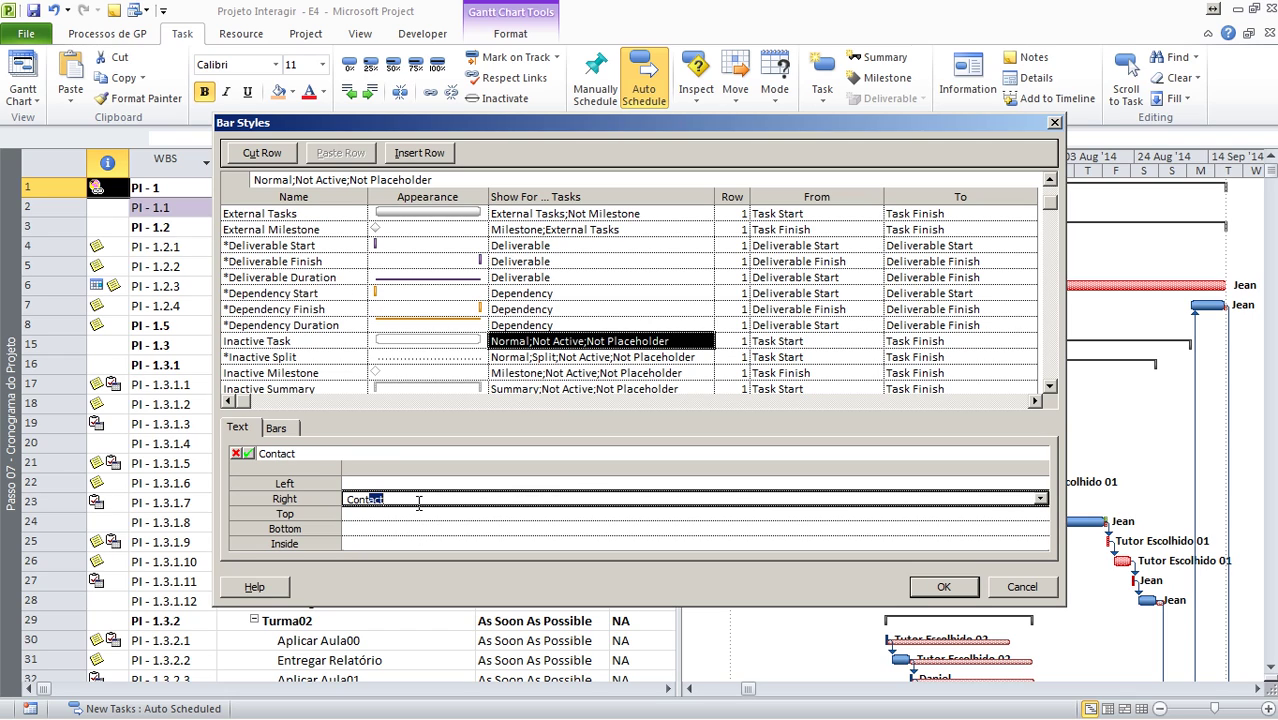
{"action": "key", "text": "Return"}
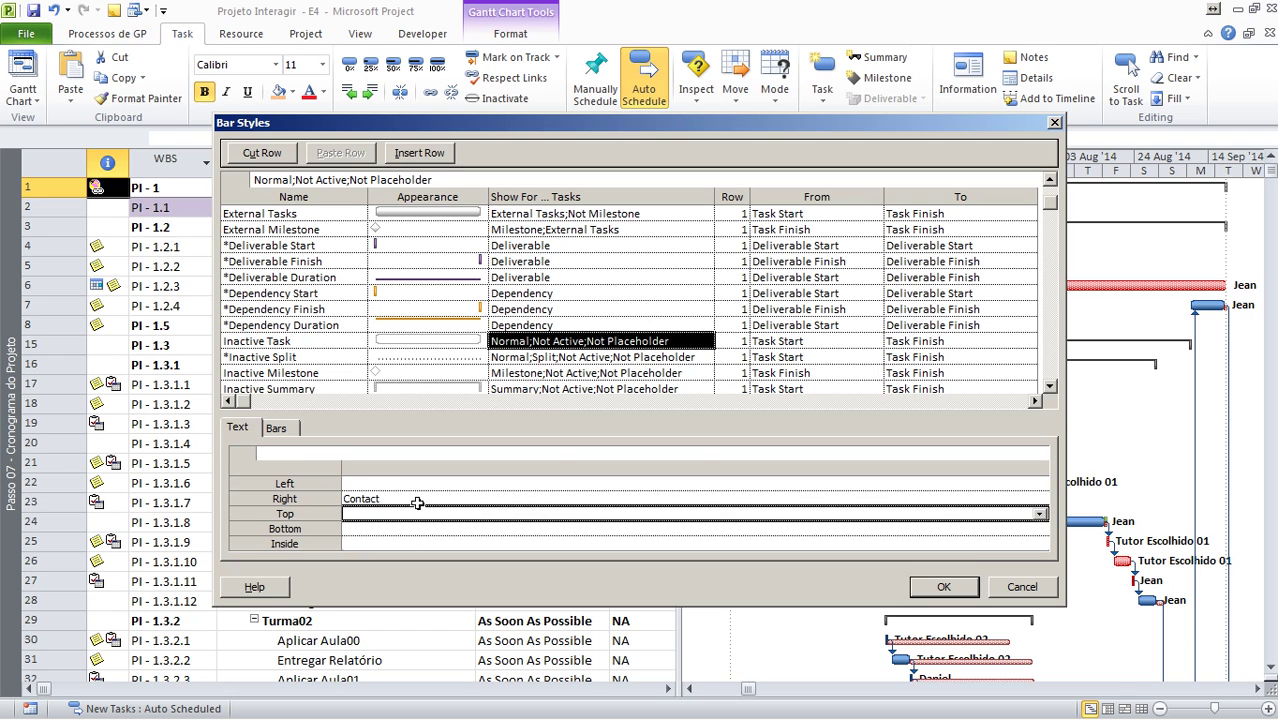
Set the Right text of the Folga ZERO bar style to Contact and apply the bar style changes.
{"action": "left_click", "coordinate": [1049, 388]}
{"action": "left_click", "coordinate": [1050, 388]}
{"action": "left_click", "coordinate": [1050, 388]}
{"action": "scroll", "coordinate": [1050, 388], "scroll_direction": "down", "scroll_amount": 10}
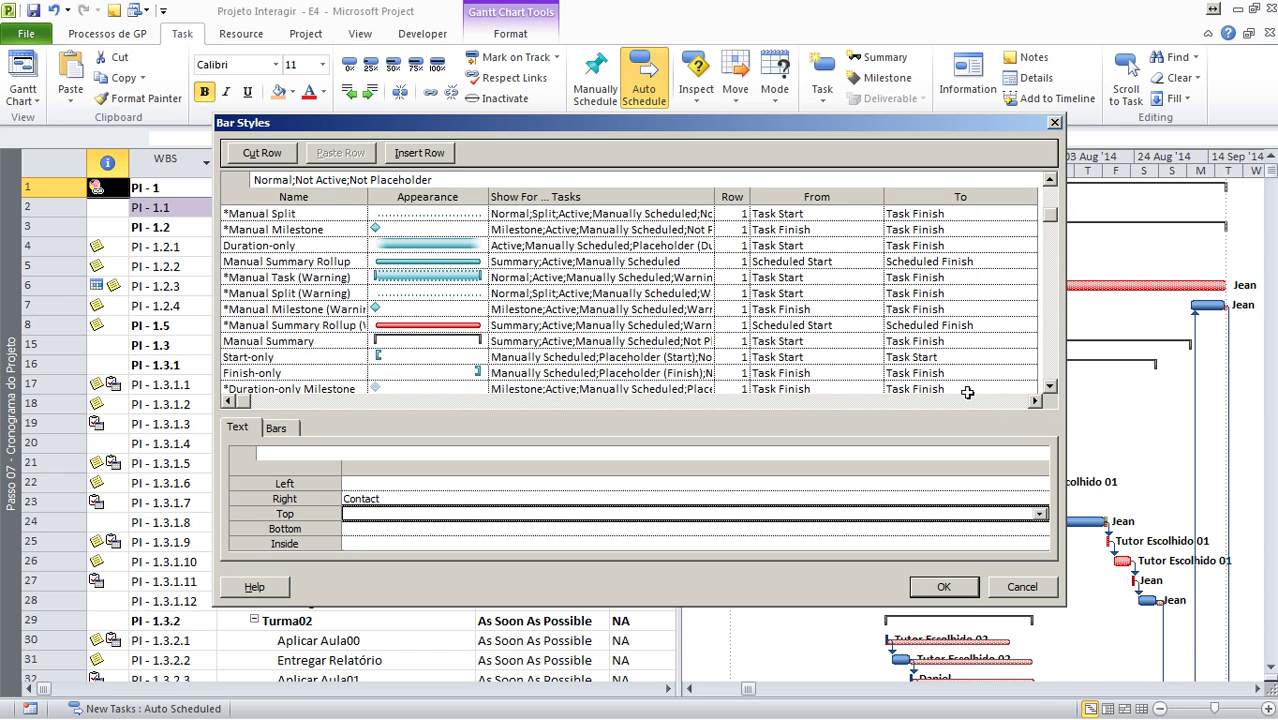
{"action": "left_click", "coordinate": [1050, 387]}
{"action": "left_click", "coordinate": [1050, 387]}
{"action": "left_click", "coordinate": [1050, 387]}
{"action": "left_click", "coordinate": [1050, 387]}
{"action": "left_click", "coordinate": [1050, 388]}
{"action": "left_click", "coordinate": [1050, 388]}
{"action": "left_click", "coordinate": [1050, 388]}
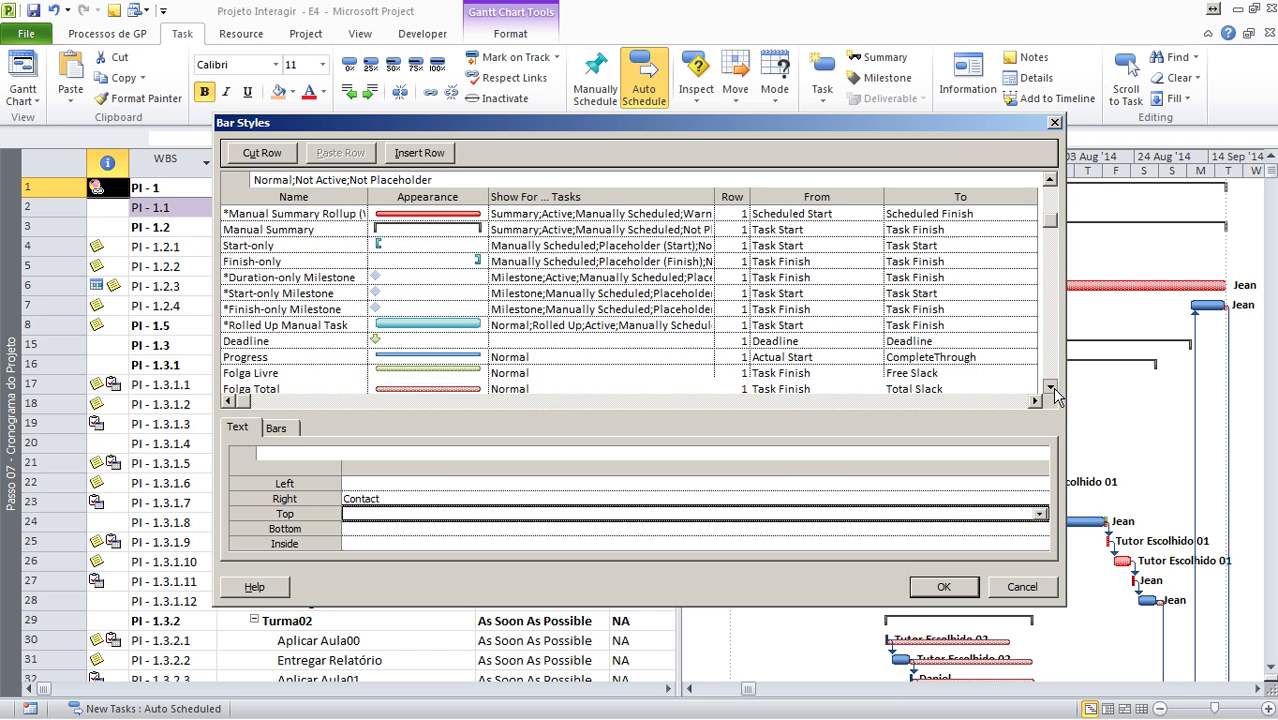
{"action": "left_click", "coordinate": [1050, 388]}
{"action": "left_click", "coordinate": [1050, 388]}
{"action": "left_click", "coordinate": [1050, 388]}
{"action": "left_click", "coordinate": [640, 356]}
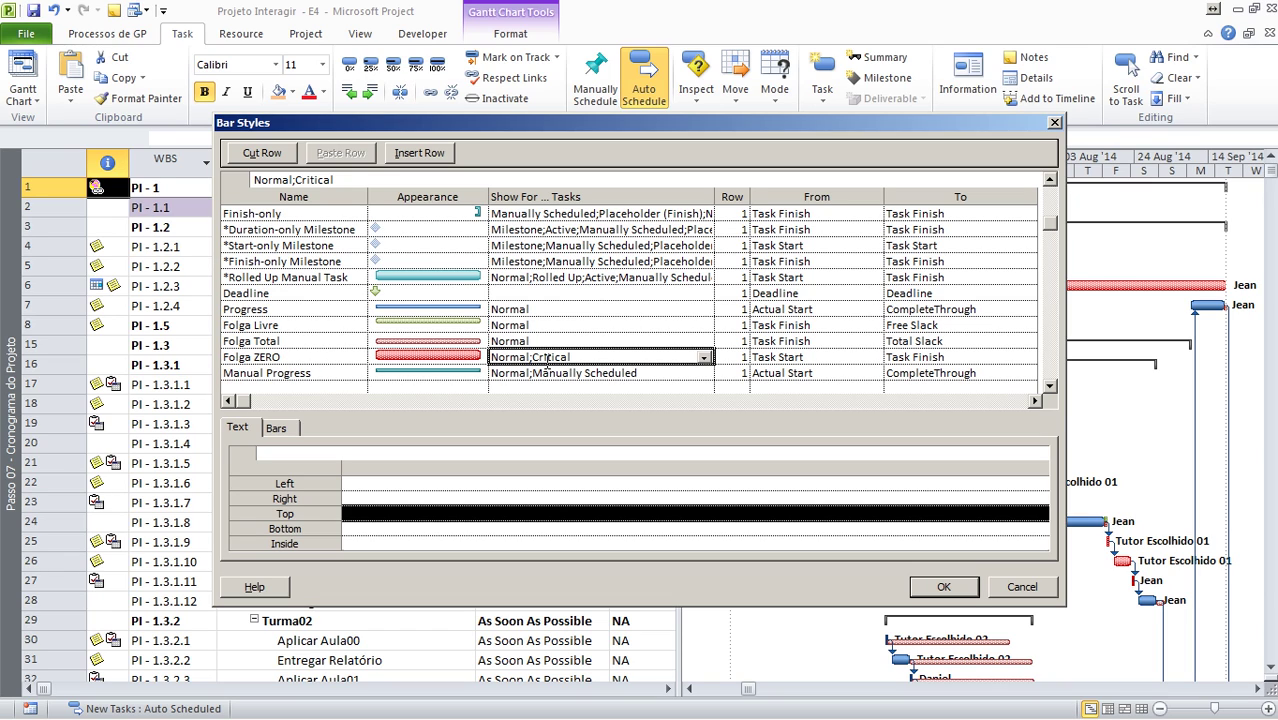
{"action": "left_click", "coordinate": [417, 498]}
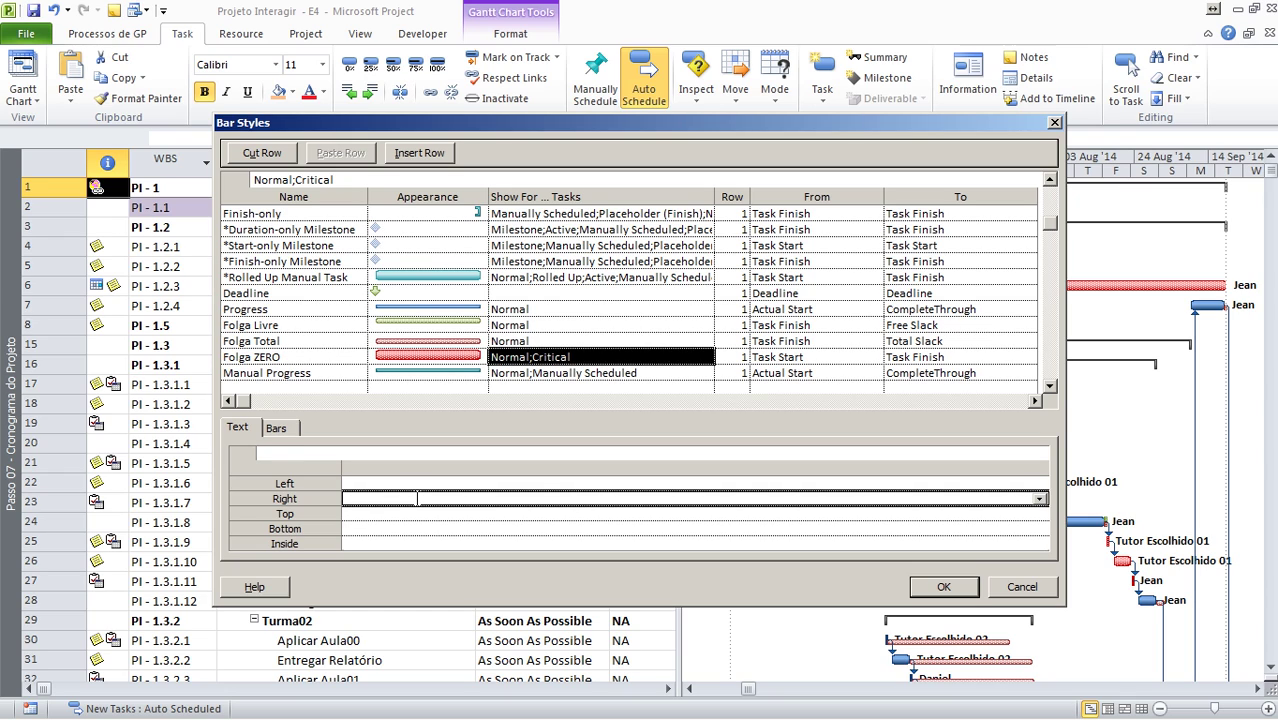
{"action": "type", "text": "Contact"}
{"action": "key", "text": "Return"}
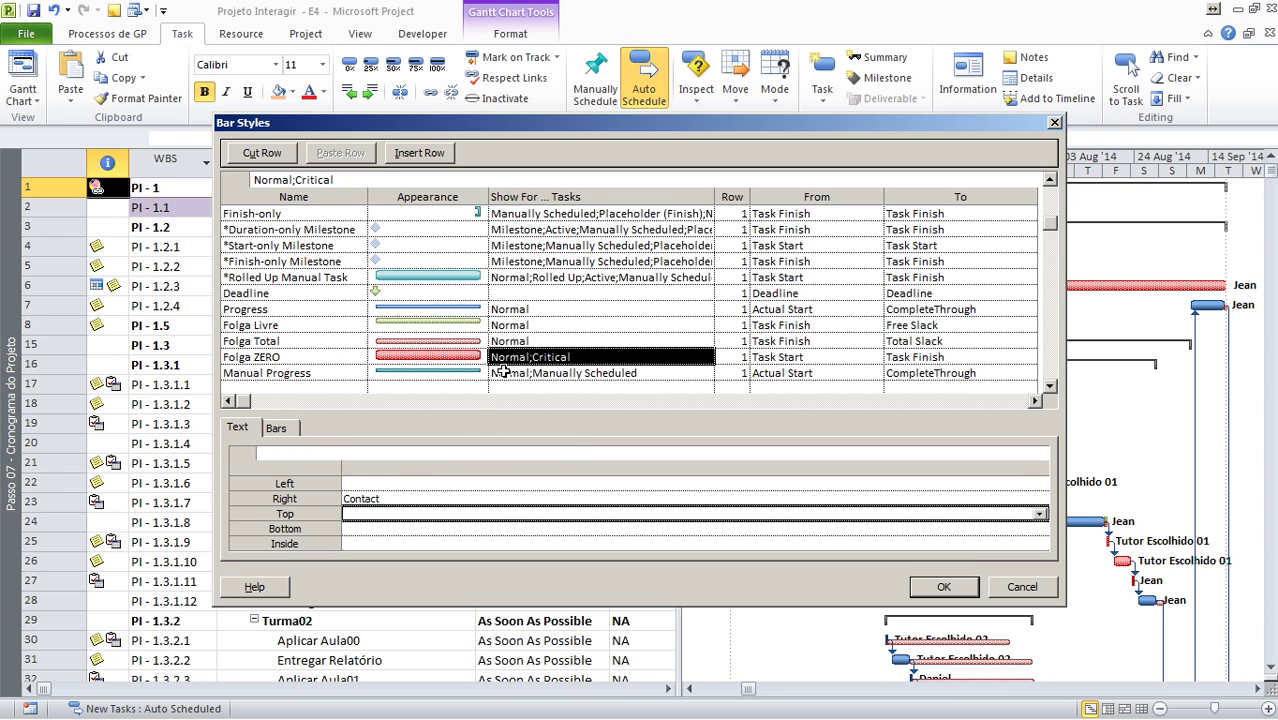
{"action": "left_click", "coordinate": [962, 589]}
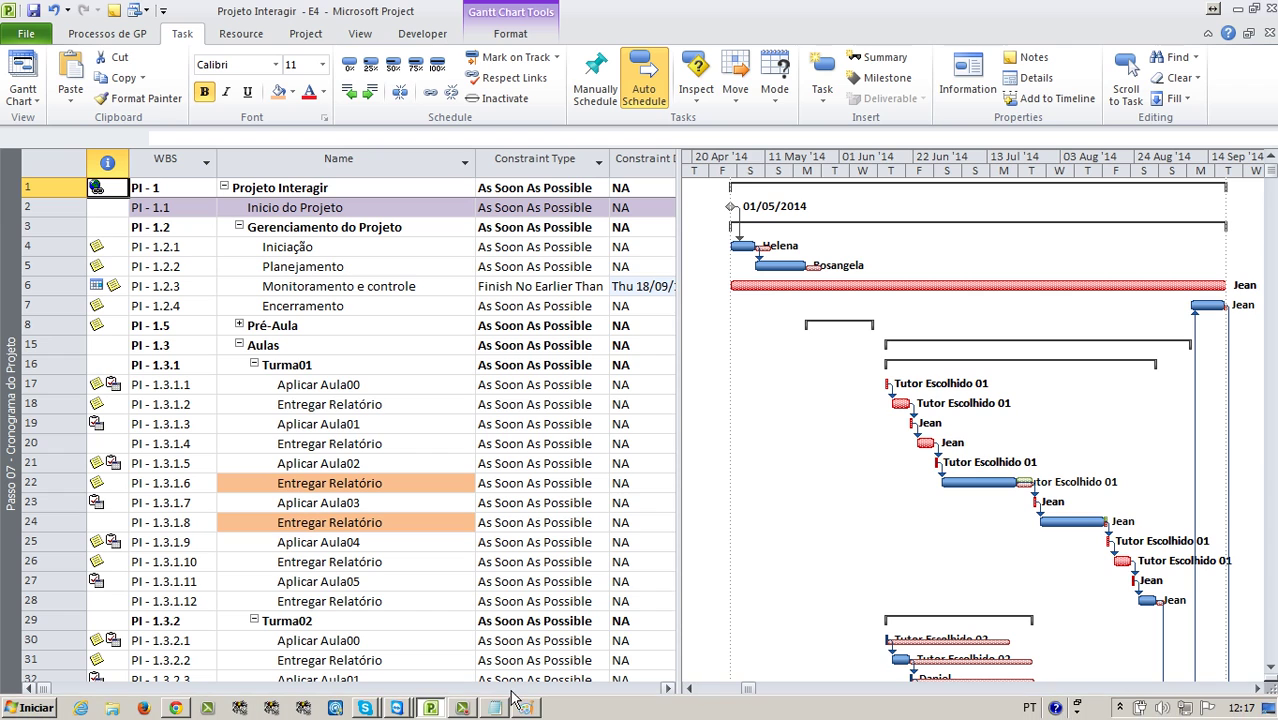
Switch to Paint, paste the captured Project screen and magnify the Turma01 Gantt bars to 400%.
{"action": "left_click", "coordinate": [524, 708]}
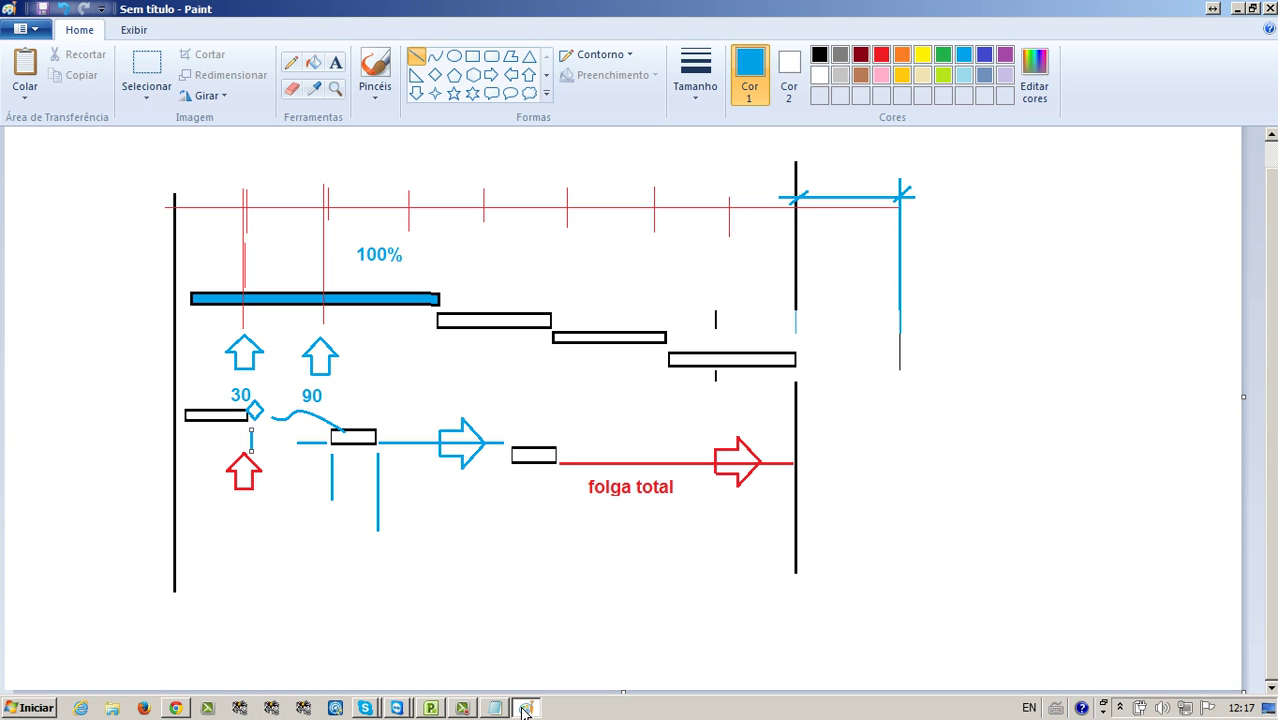
{"action": "key", "text": "ctrl+v"}
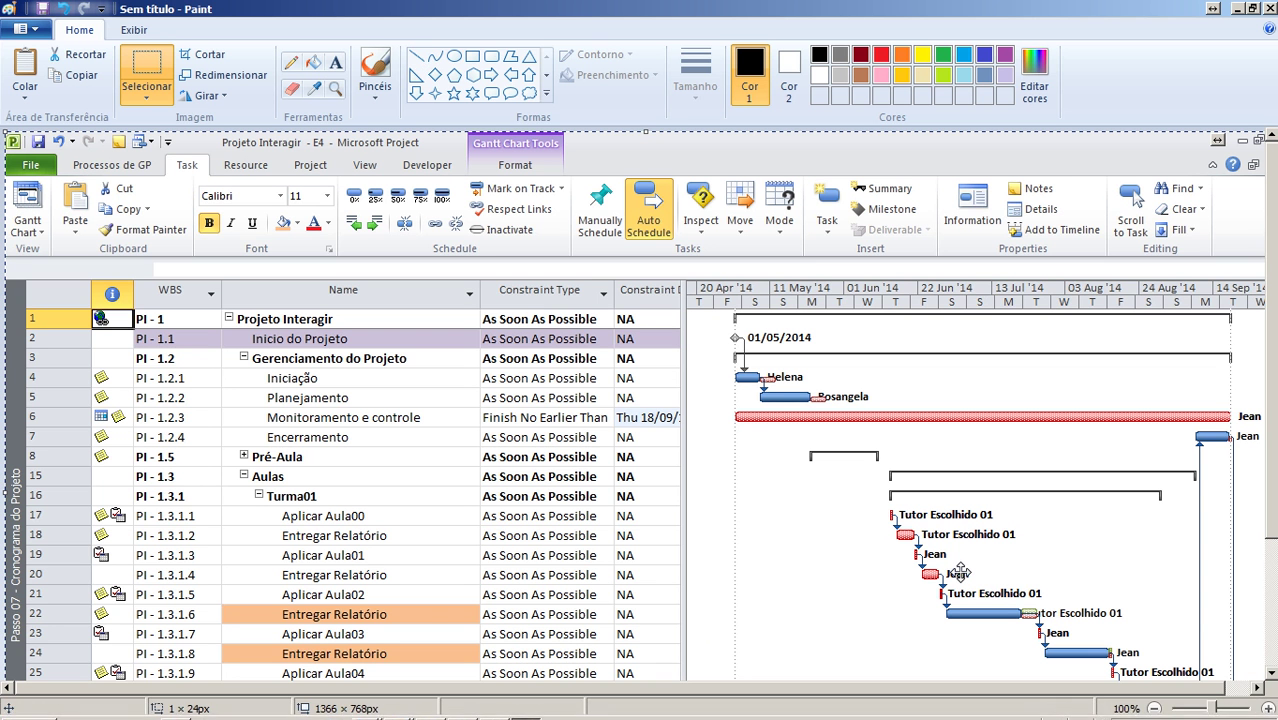
{"action": "left_click", "coordinate": [335, 88]}
{"action": "left_click", "coordinate": [965, 560]}
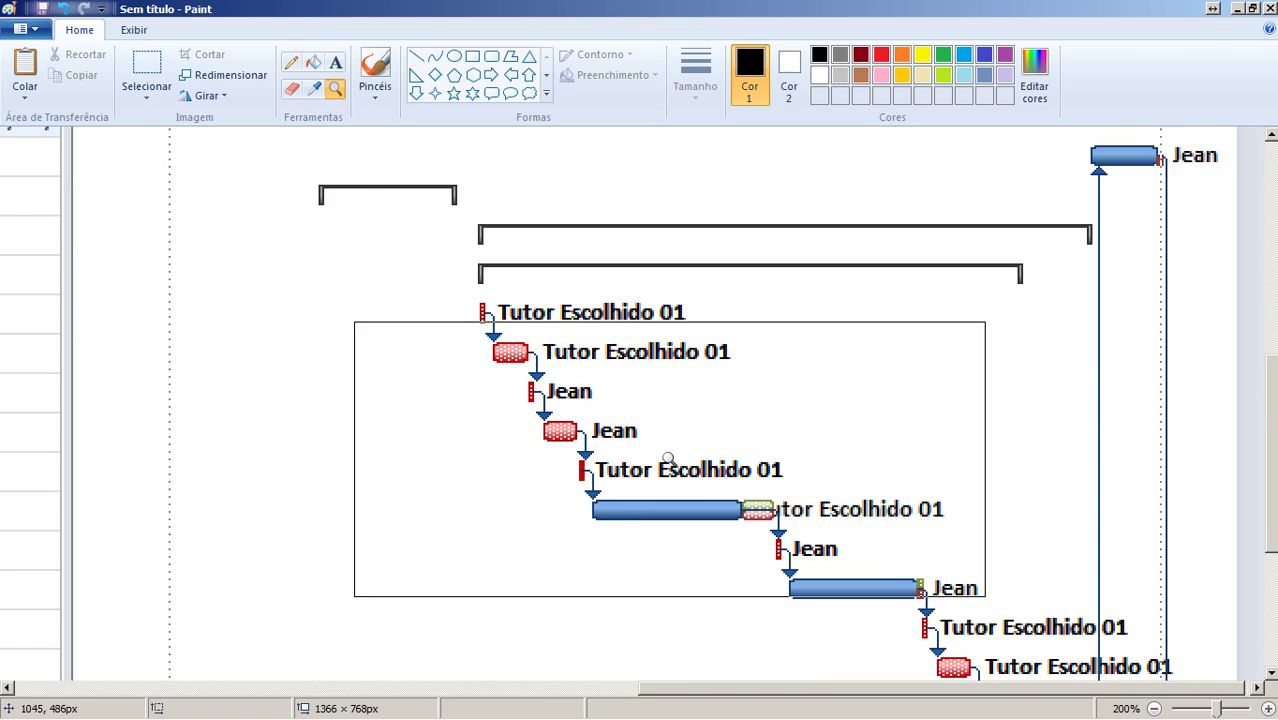
{"action": "left_click", "coordinate": [548, 375]}
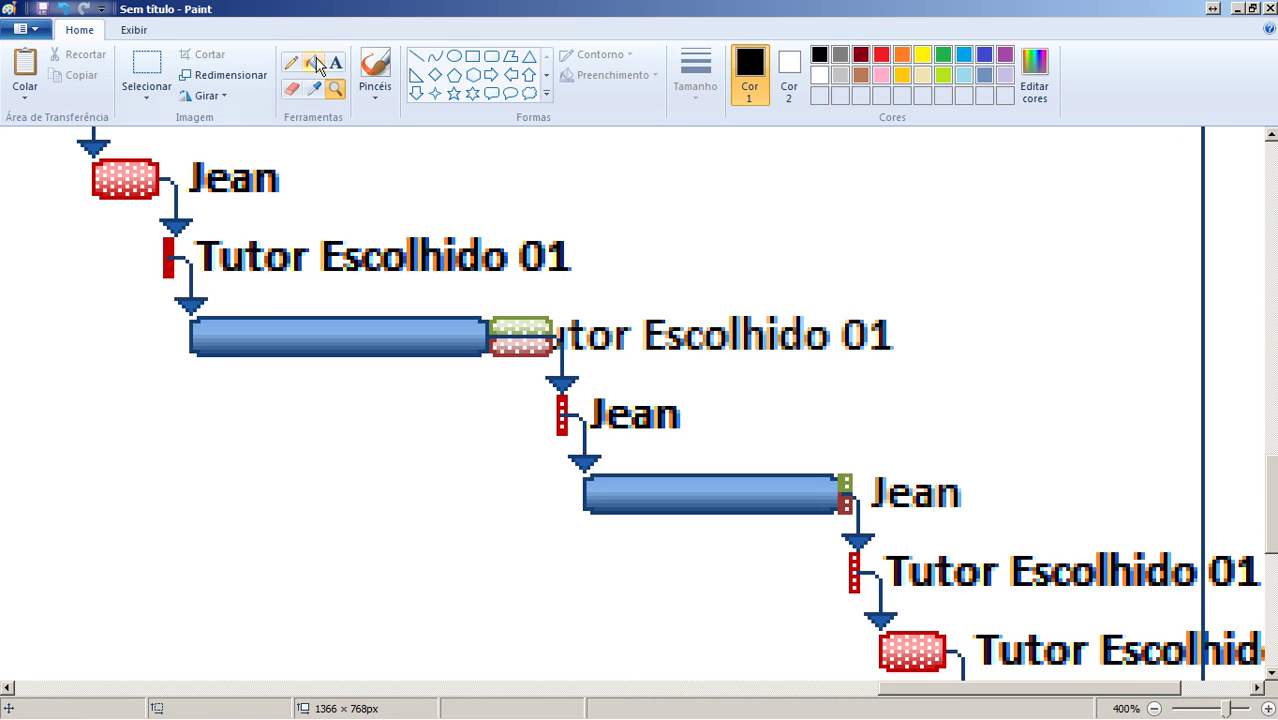
Draw a red left-pointing arrow about 39 × 24 px at the green and red slack bars, then return to Microsoft Project.
{"action": "left_click", "coordinate": [510, 75]}
{"action": "left_click_drag", "start_coordinate": [606, 283], "coordinate": [749, 370]}
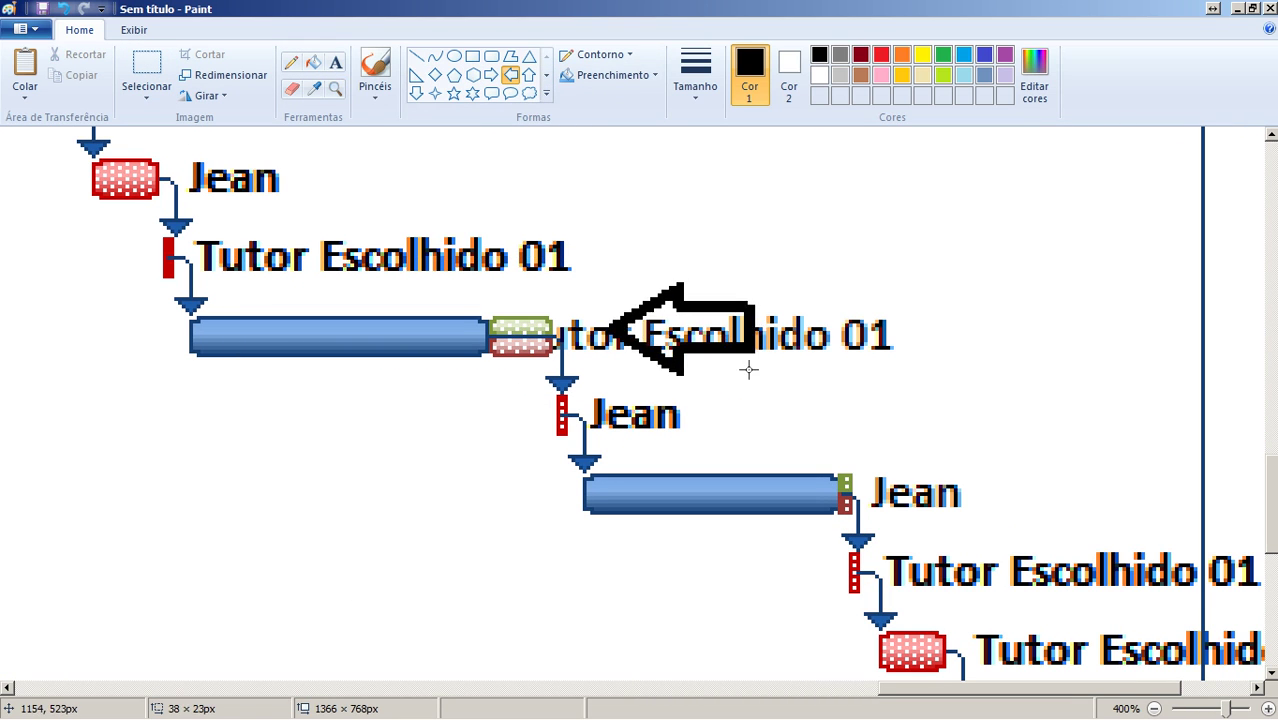
{"action": "left_click", "coordinate": [881, 54]}
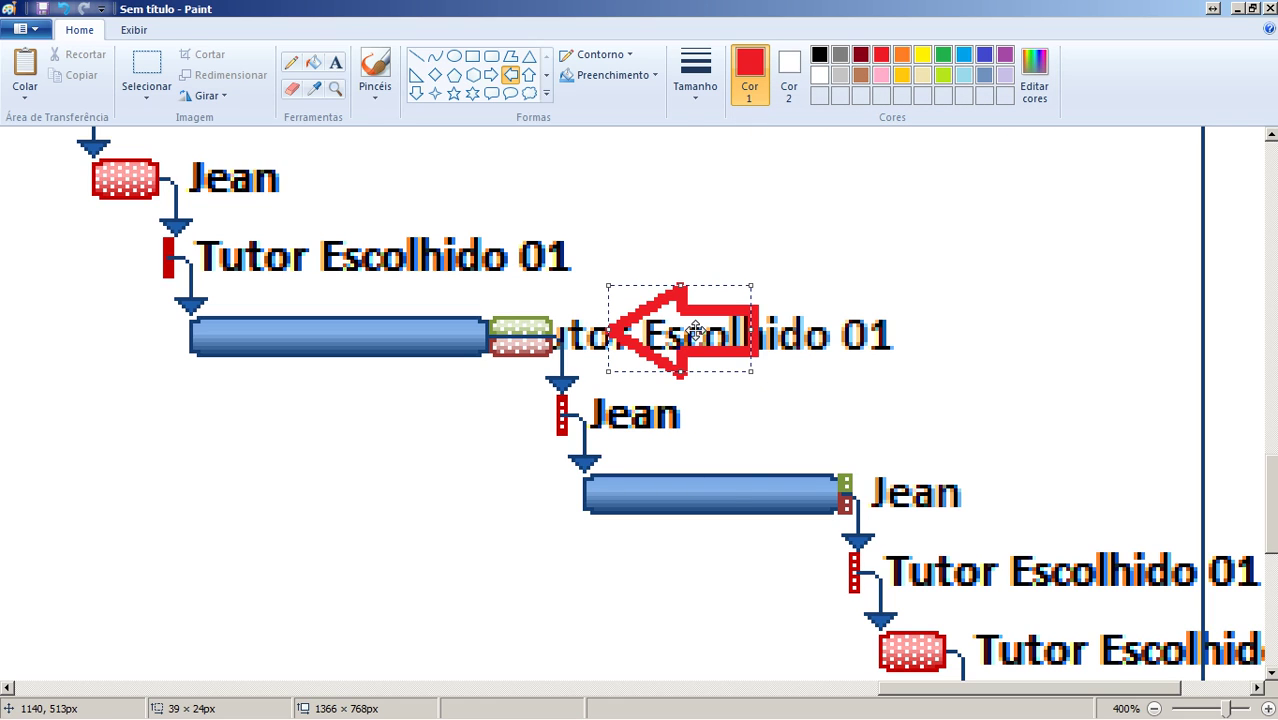
{"action": "left_click_drag", "start_coordinate": [696, 331], "coordinate": [655, 338]}
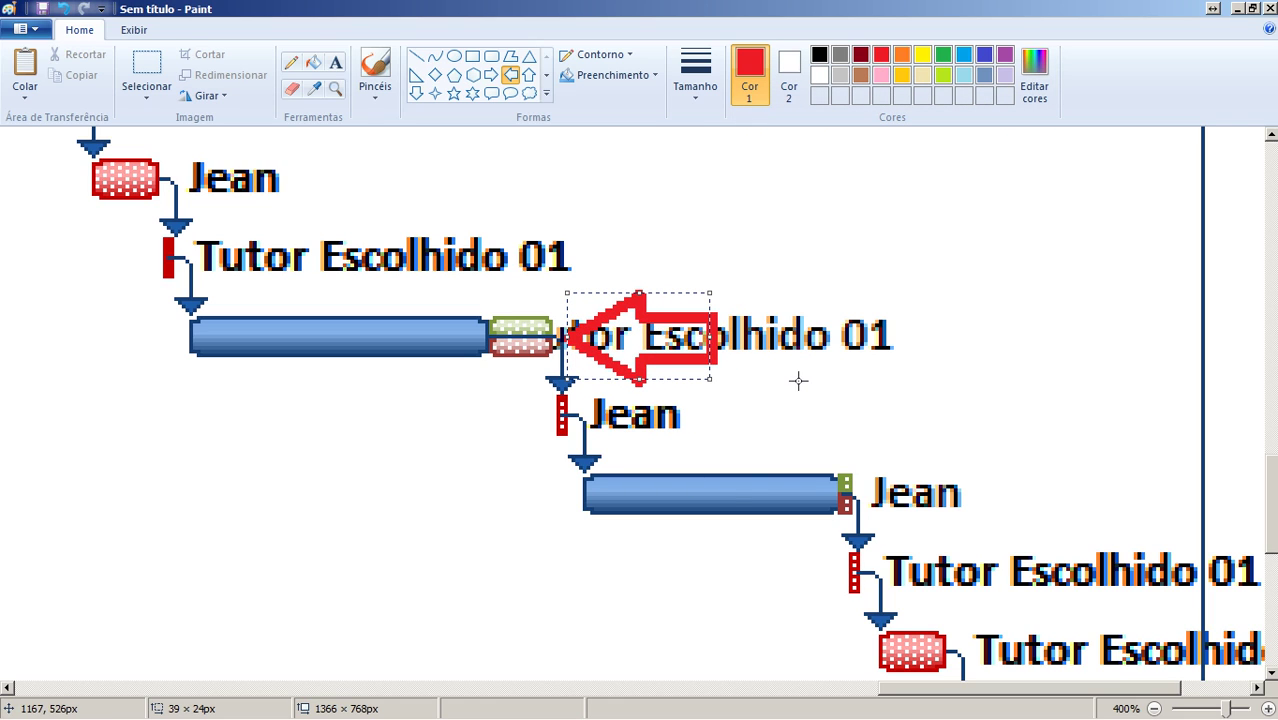
{"action": "left_click", "coordinate": [1232, 8]}
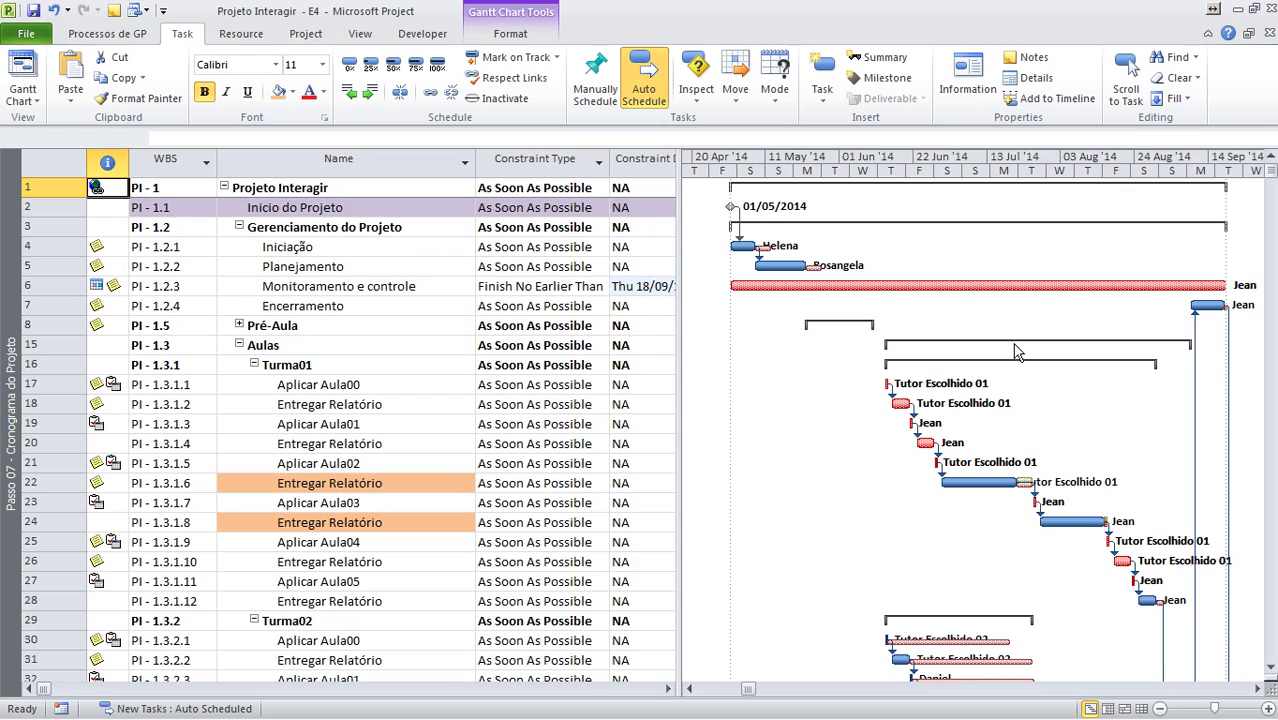
In the Gantt bar styles, set the Folga Total bar's middle shape to a thin line along the lower edge with a solid pattern.
{"action": "right_click", "coordinate": [822, 443]}
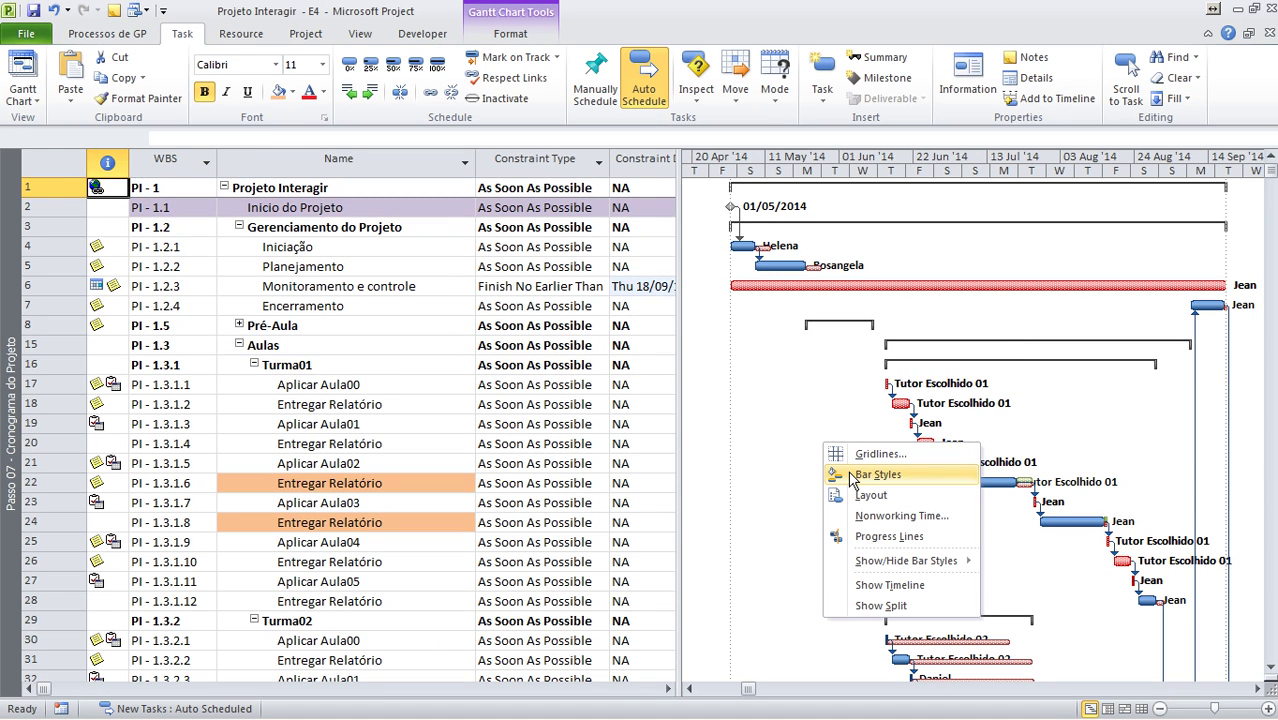
{"action": "left_click", "coordinate": [851, 476]}
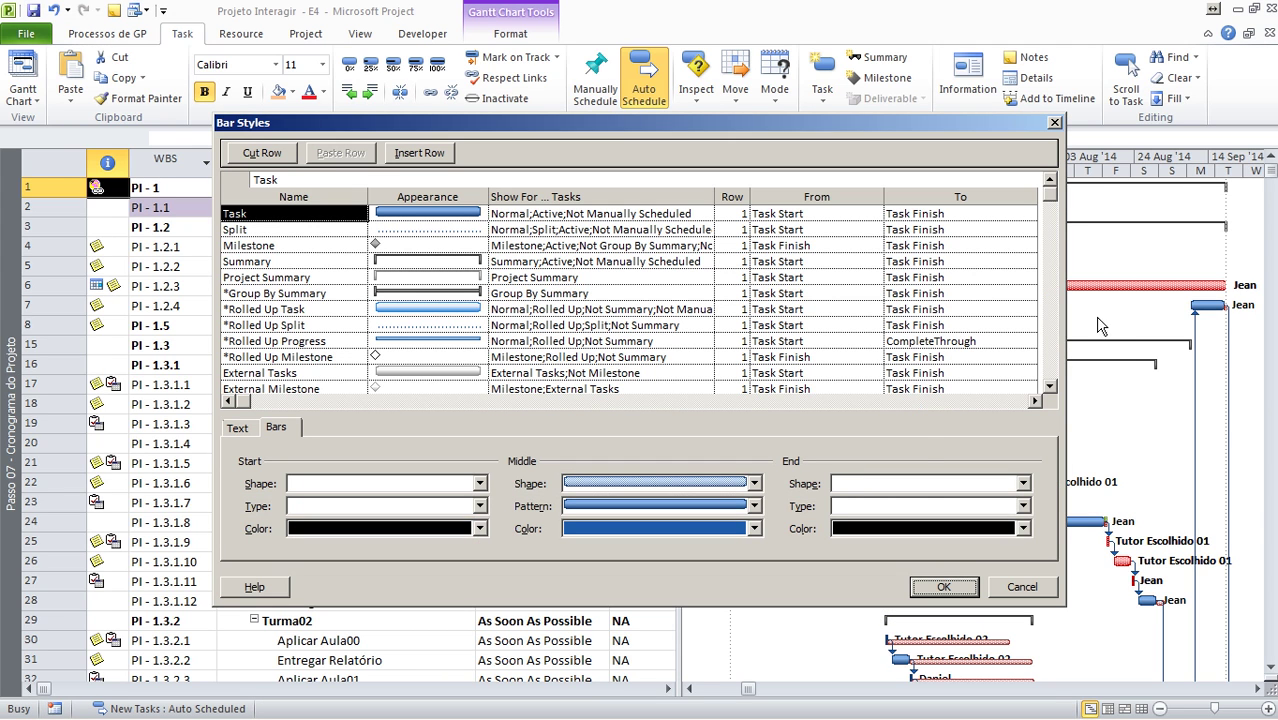
{"action": "left_click", "coordinate": [1048, 340]}
{"action": "left_click", "coordinate": [1048, 340]}
{"action": "left_click", "coordinate": [1048, 340]}
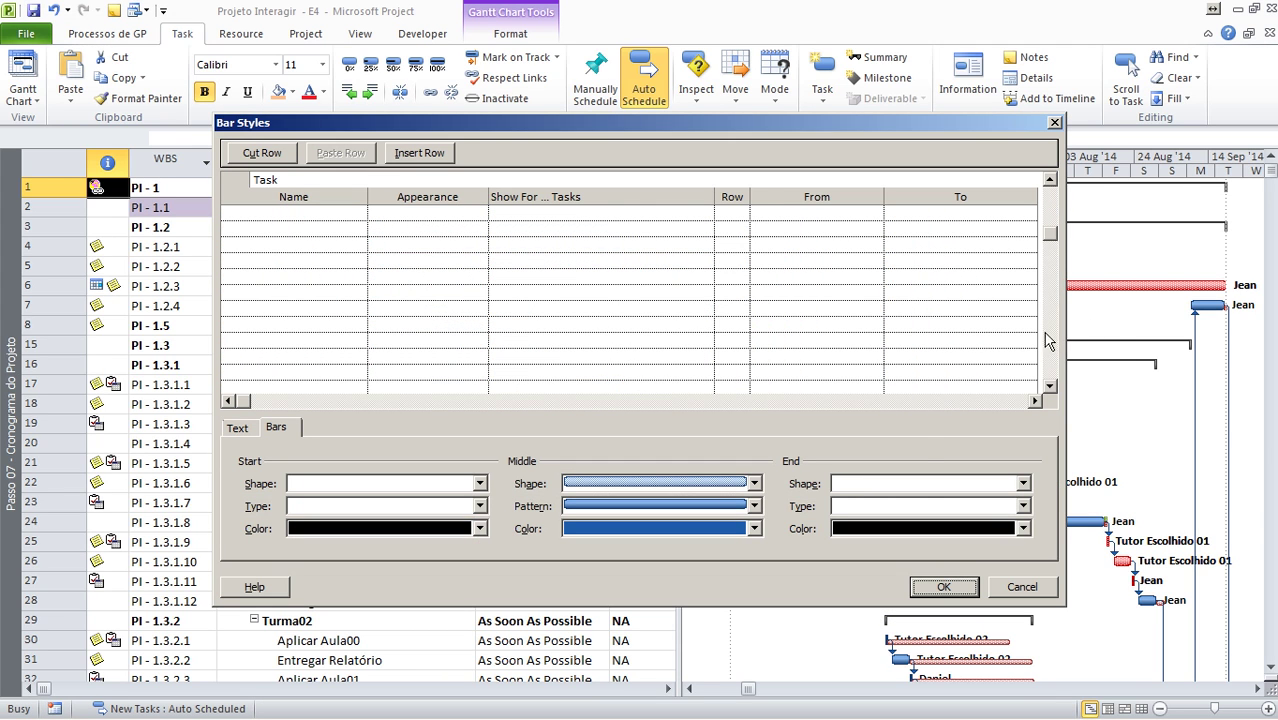
{"action": "left_click", "coordinate": [1049, 215]}
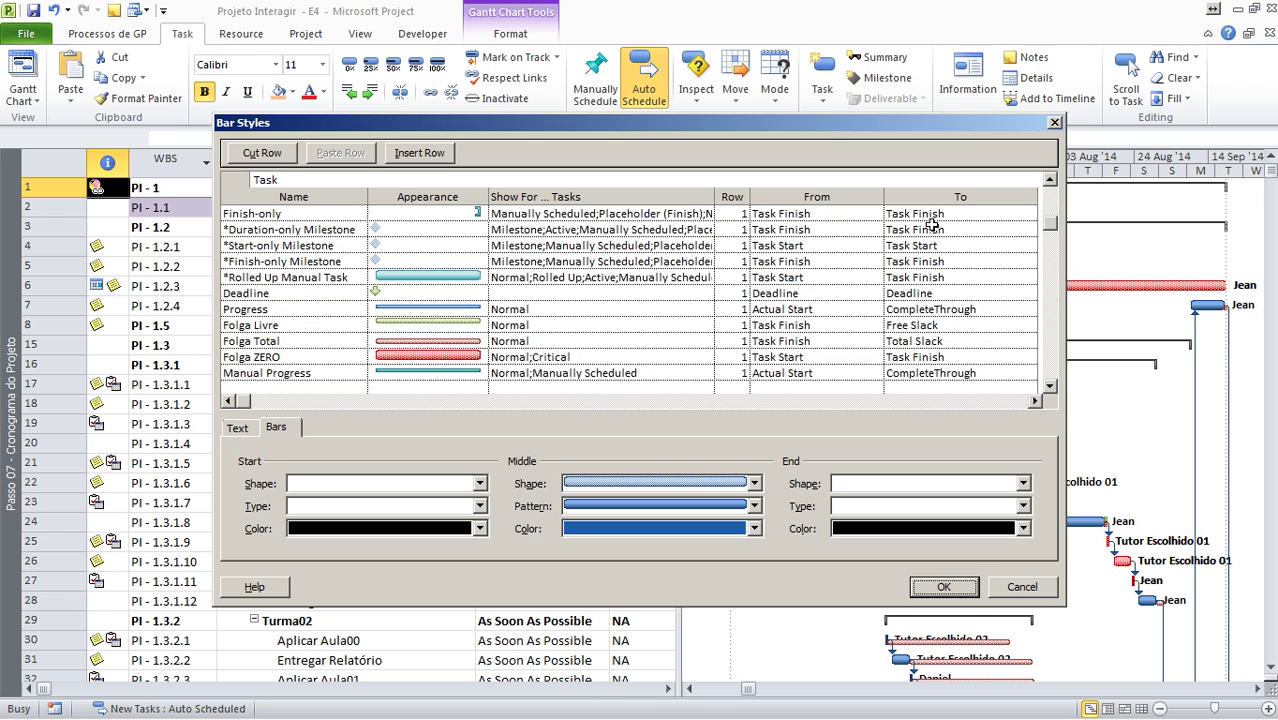
{"action": "left_click", "coordinate": [467, 344]}
{"action": "left_click", "coordinate": [755, 484]}
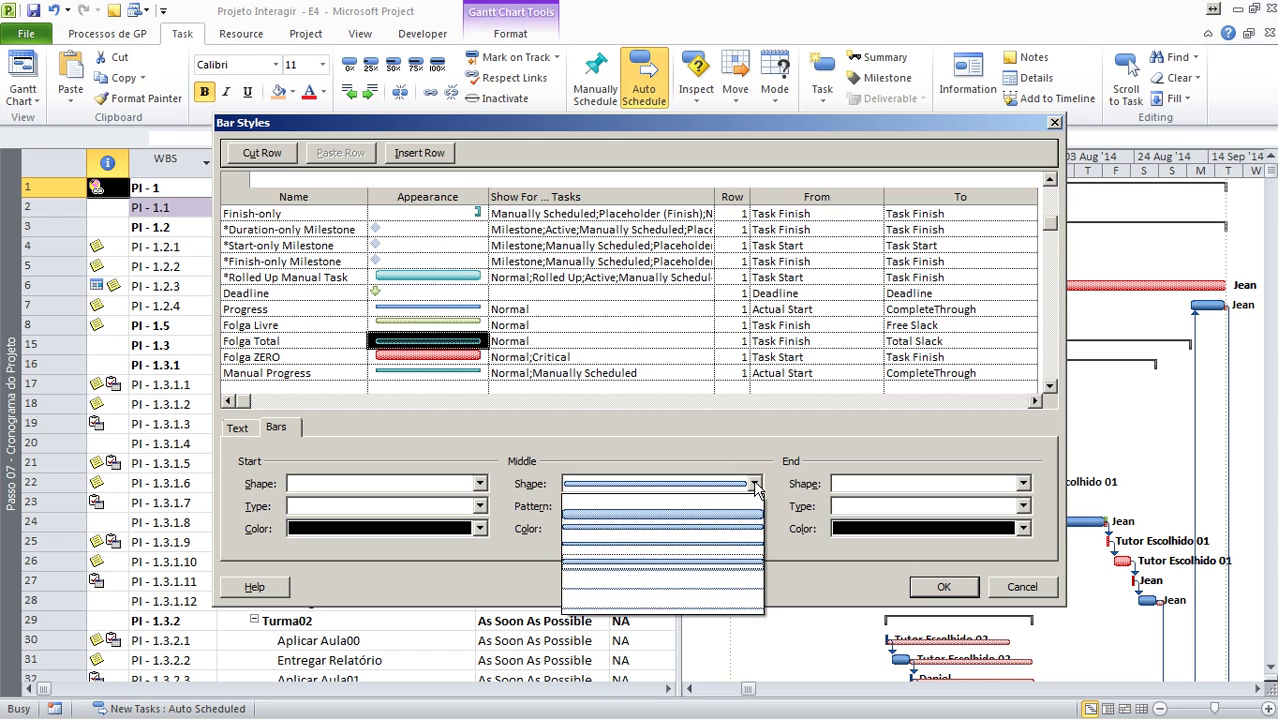
{"action": "left_click", "coordinate": [719, 602]}
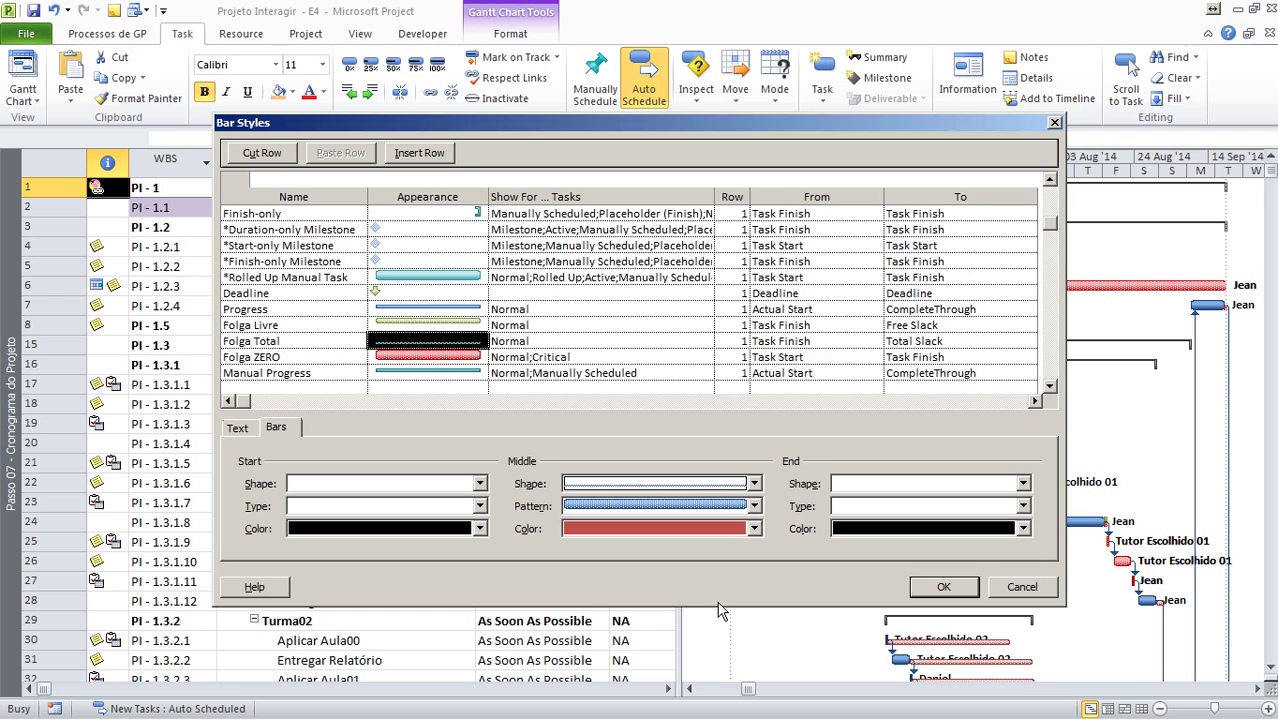
{"action": "left_click", "coordinate": [708, 511]}
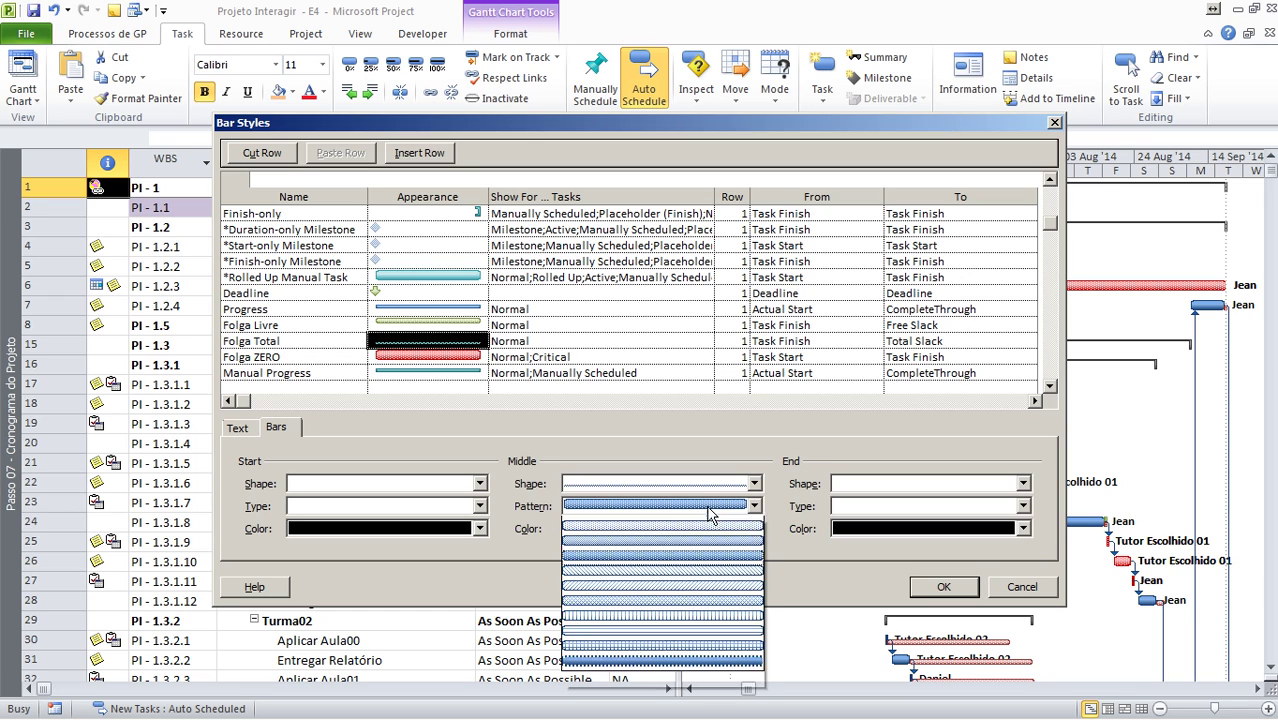
{"action": "left_click", "coordinate": [708, 536]}
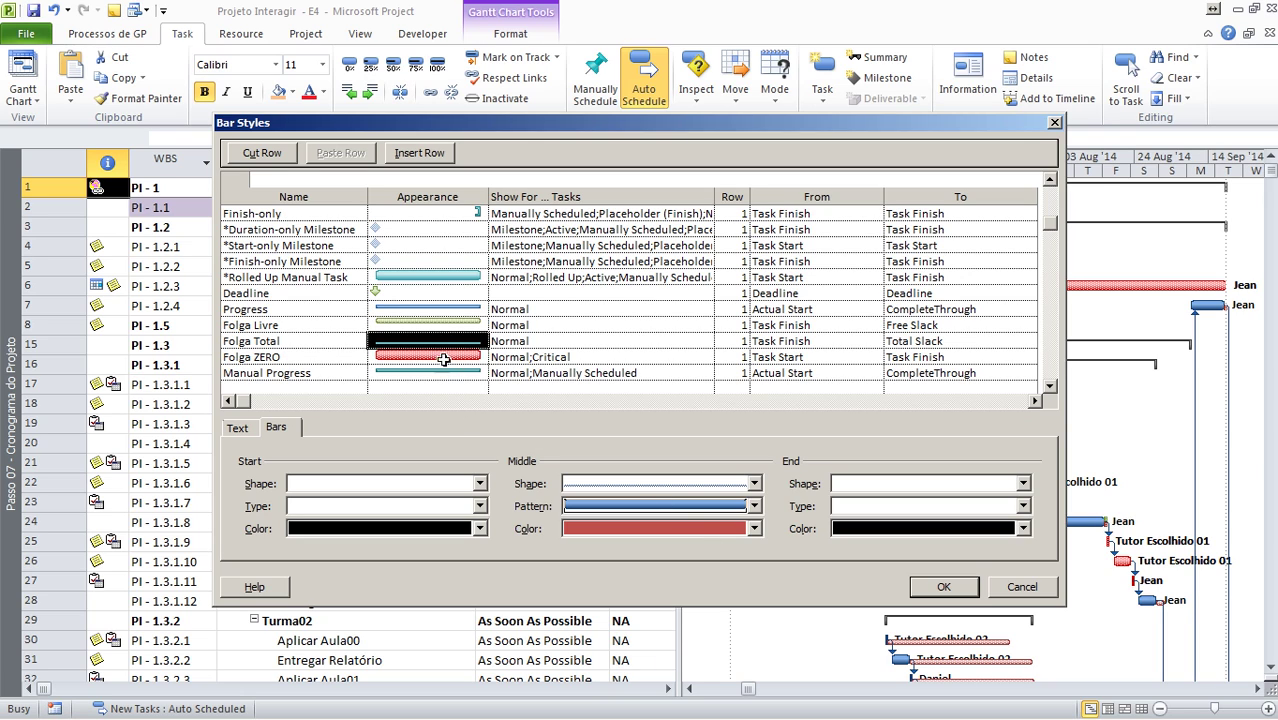
Set the Folga Livre bar to a thin upper-edge line with solid pattern and dark green color, and apply the bar style changes.
{"action": "left_click", "coordinate": [446, 324]}
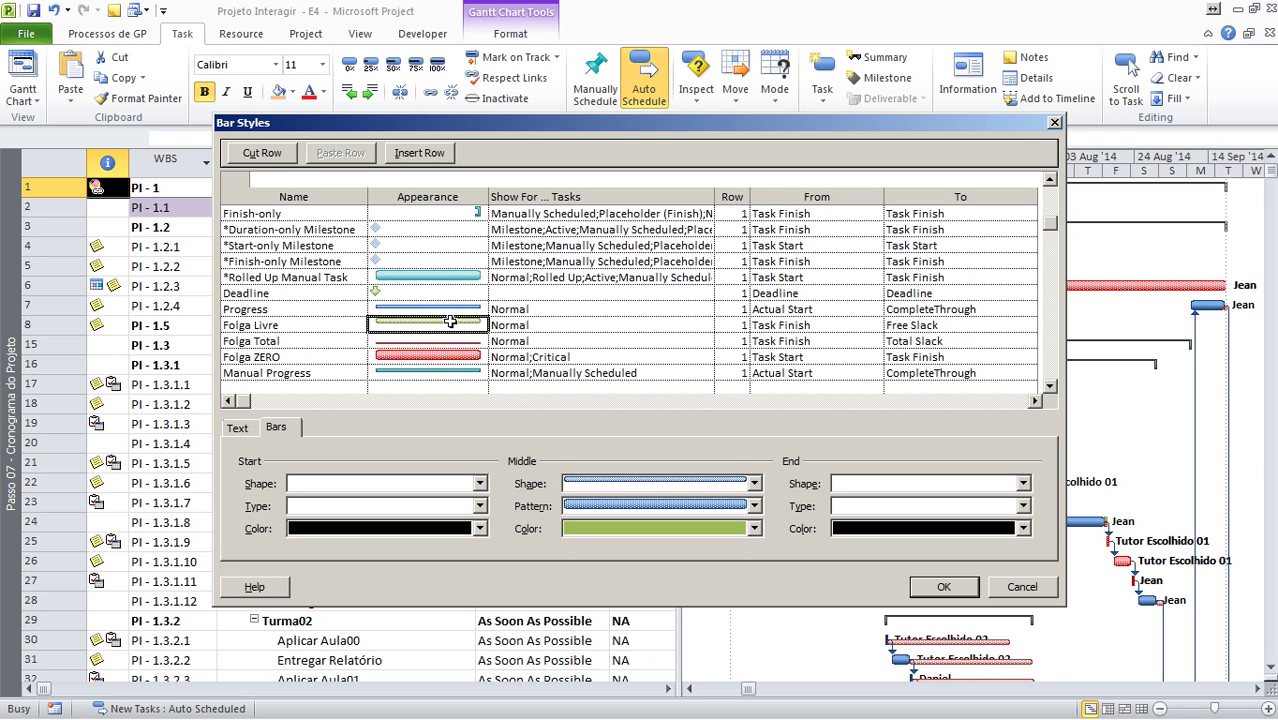
{"action": "left_click", "coordinate": [754, 483]}
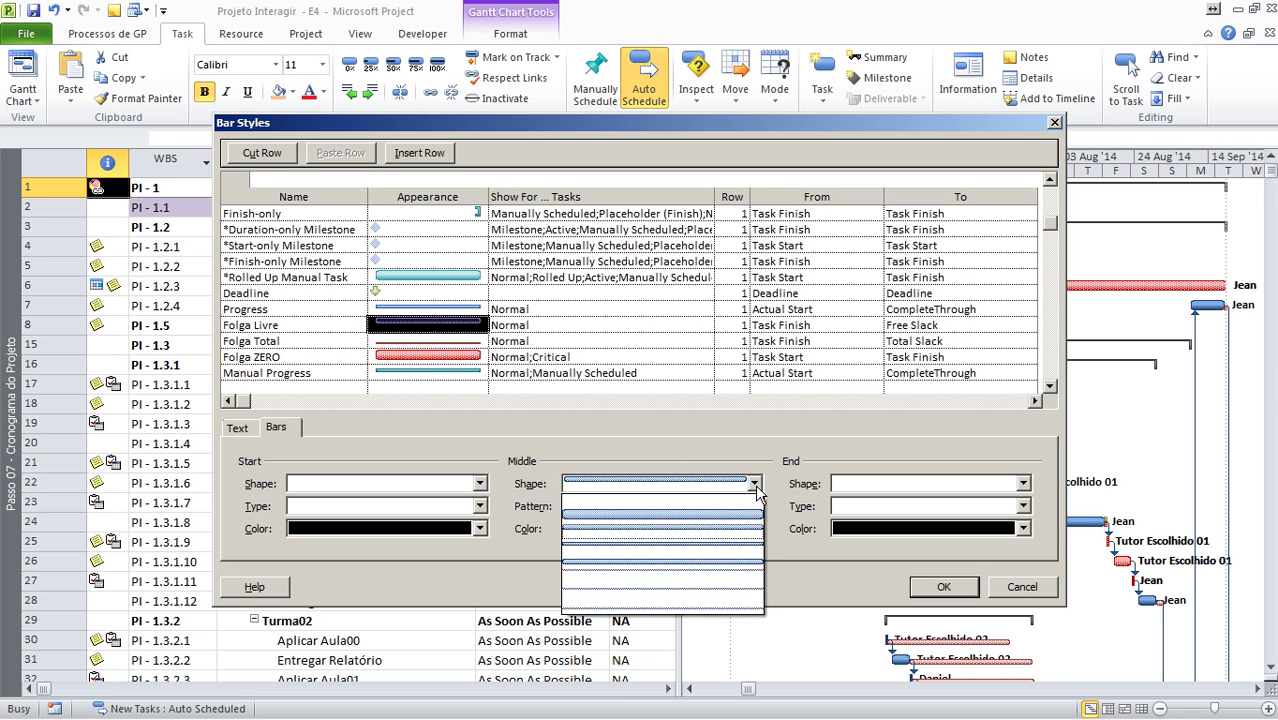
{"action": "left_click", "coordinate": [752, 590]}
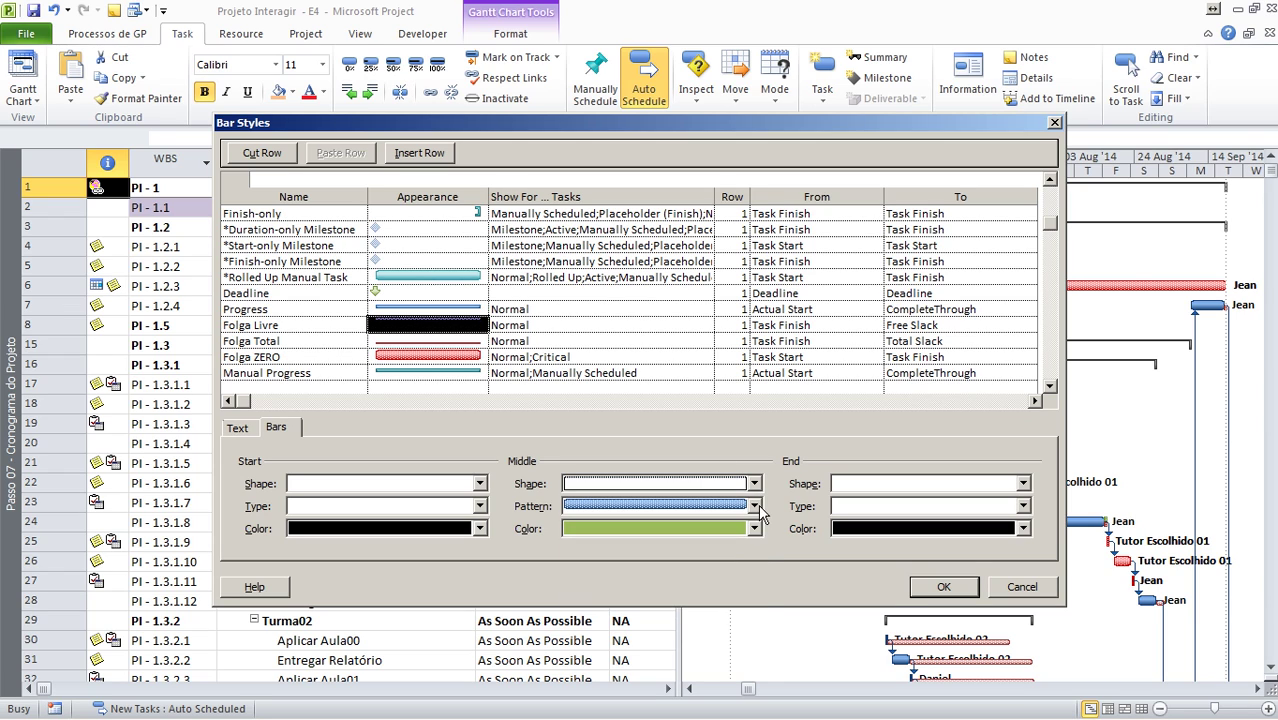
{"action": "left_click", "coordinate": [758, 508]}
{"action": "left_click", "coordinate": [741, 545]}
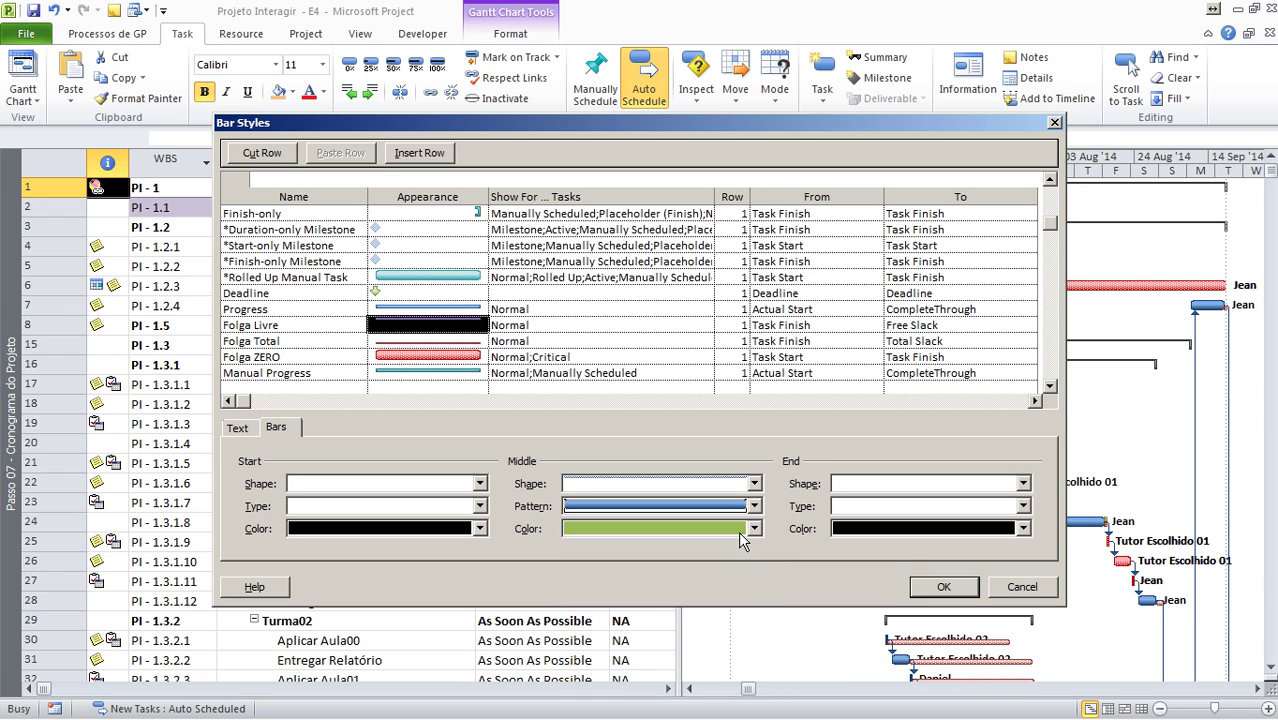
{"action": "left_click", "coordinate": [738, 531]}
{"action": "left_click", "coordinate": [706, 522]}
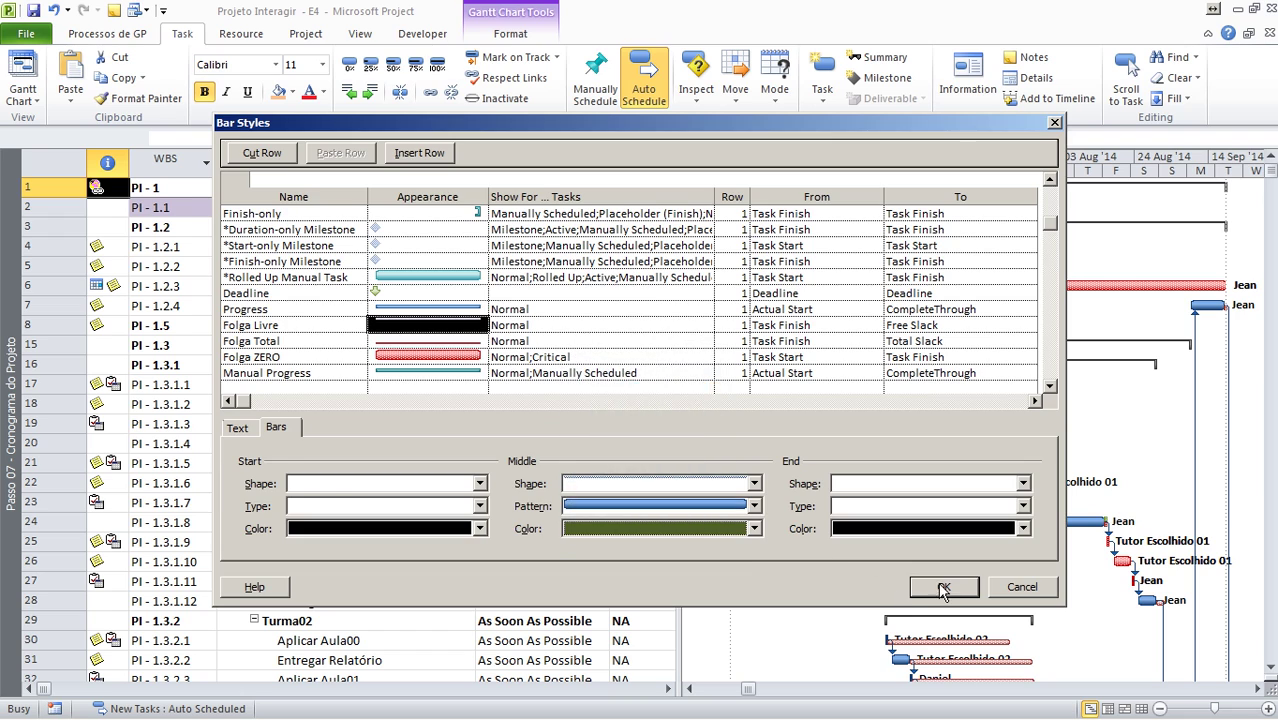
{"action": "left_click", "coordinate": [943, 588]}
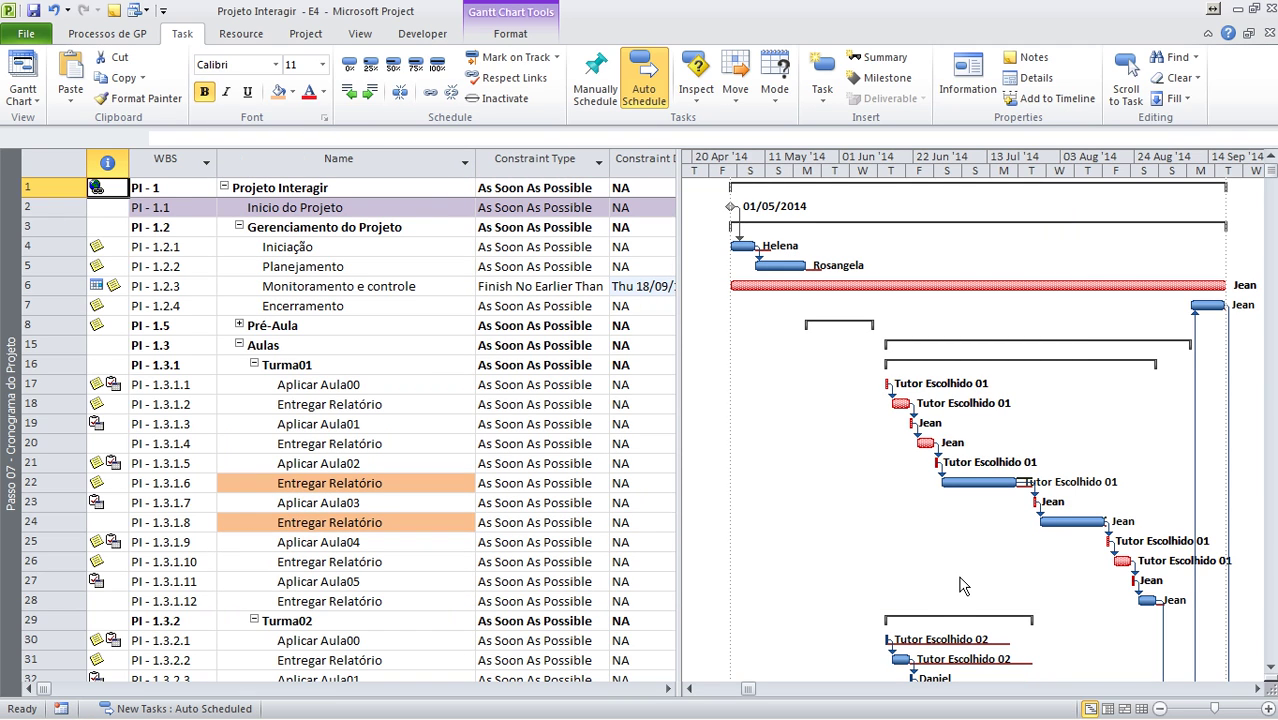
Capture the Turma02 Gantt bars, switch to Paint, paste the capture into a new image and magnify the last bars to 300%.
{"action": "scroll", "coordinate": [959, 585], "scroll_direction": "down", "scroll_amount": 4}
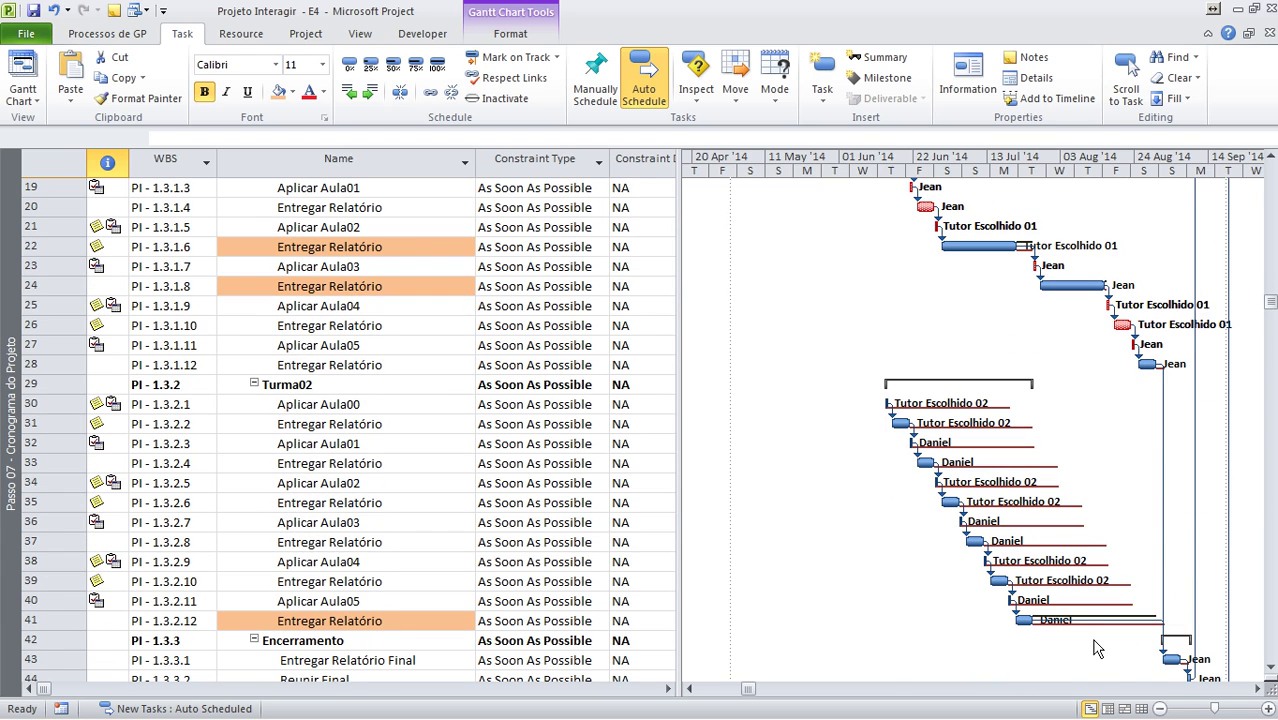
{"action": "key", "text": "alt"}
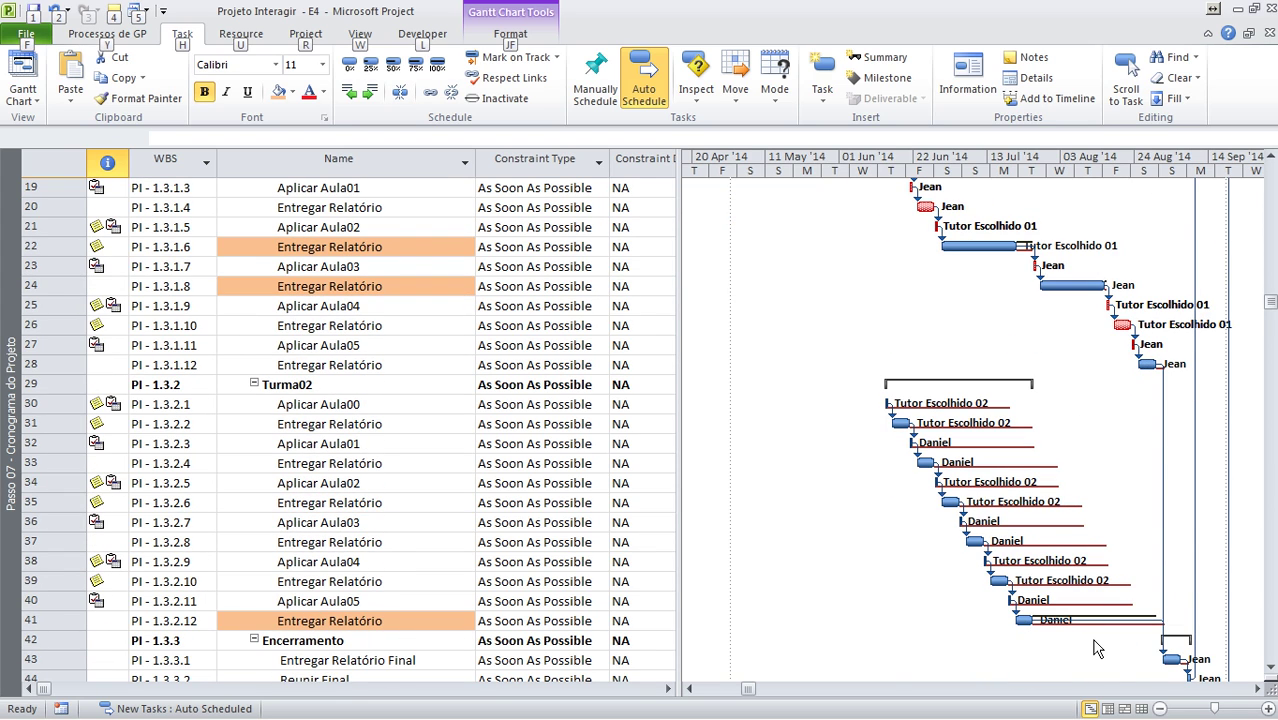
{"action": "key", "text": "alt+Tab"}
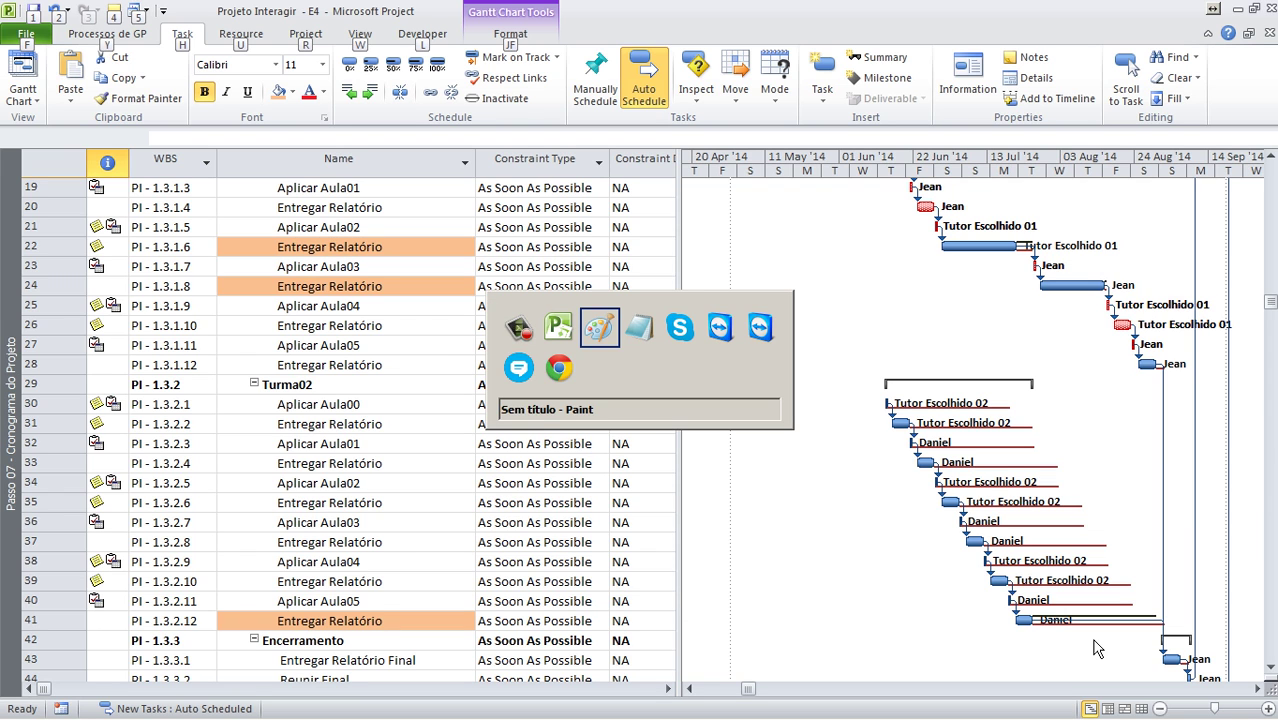
{"action": "key", "text": "ctrl+n"}
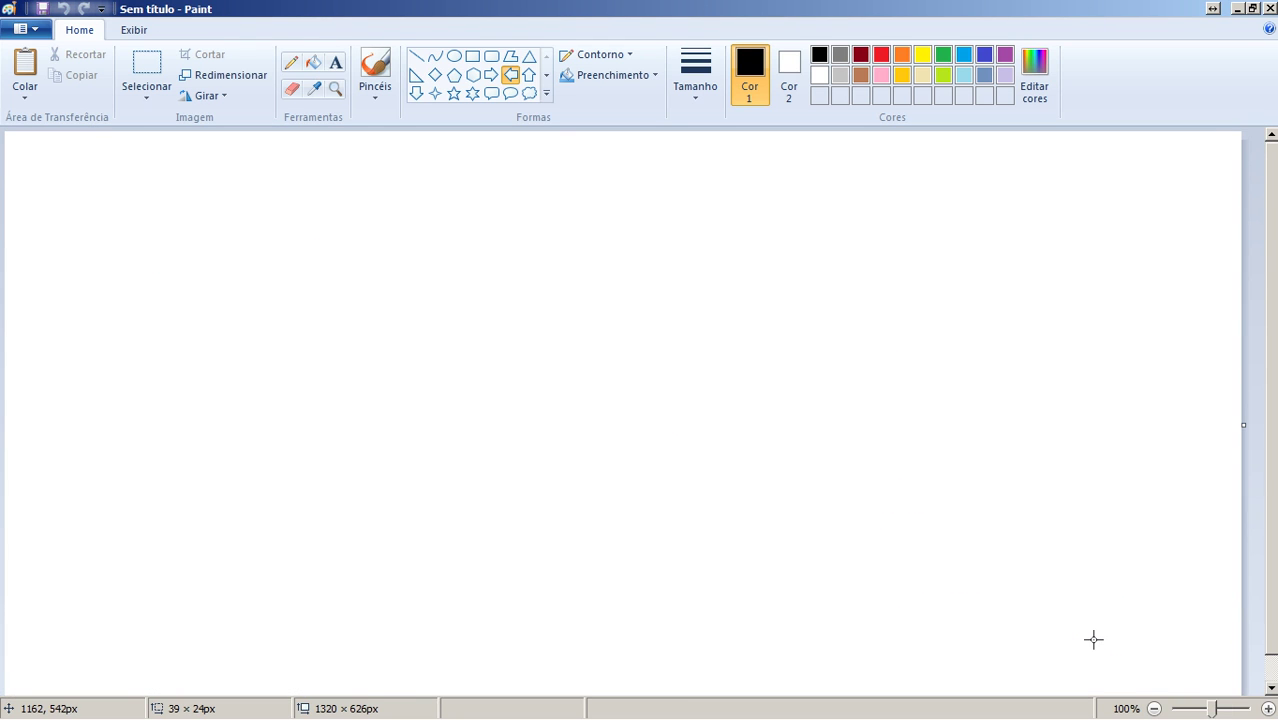
{"action": "key", "text": "ctrl+v"}
{"action": "left_click_drag", "start_coordinate": [708, 478], "coordinate": [320, 316]}
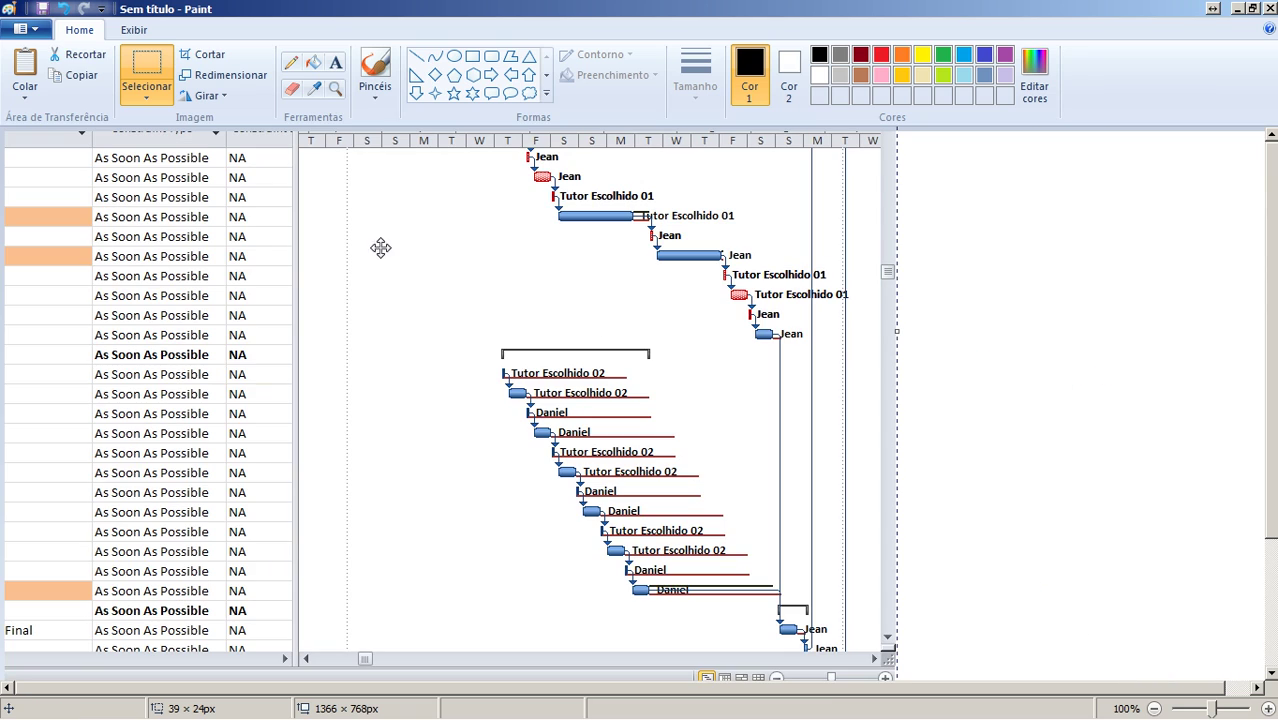
{"action": "left_click", "coordinate": [739, 522]}
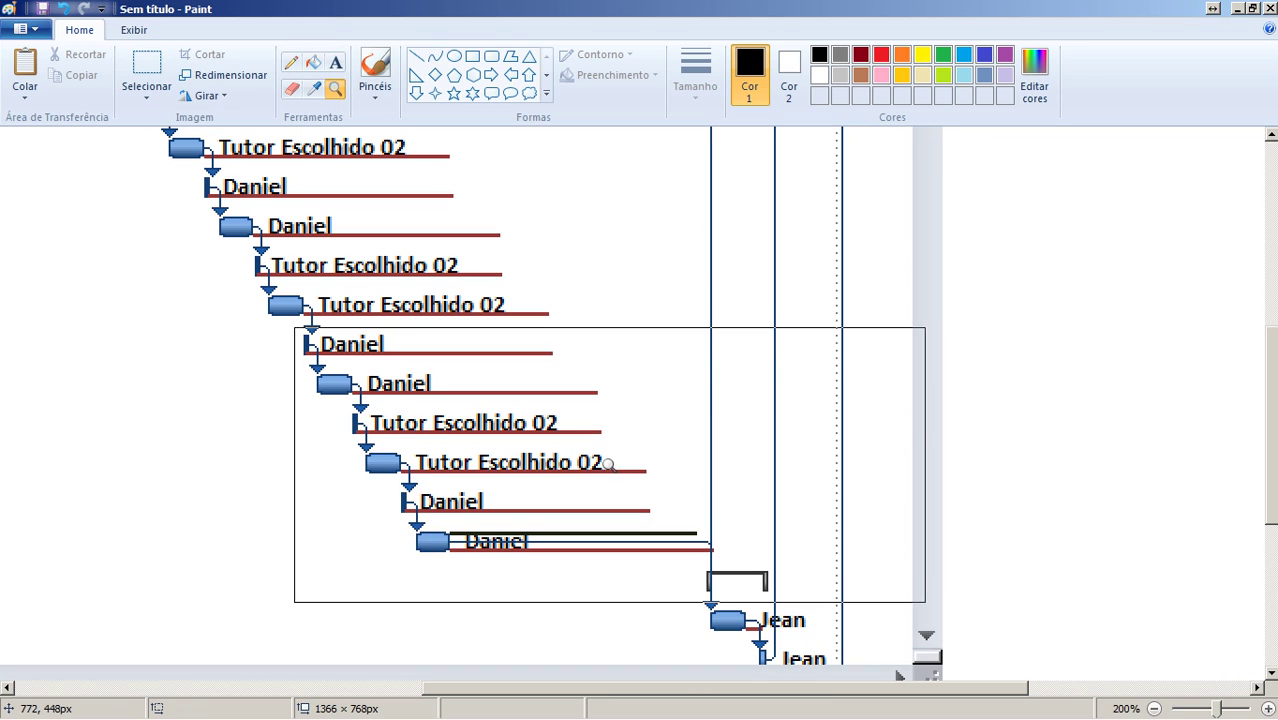
{"action": "left_click", "coordinate": [598, 487]}
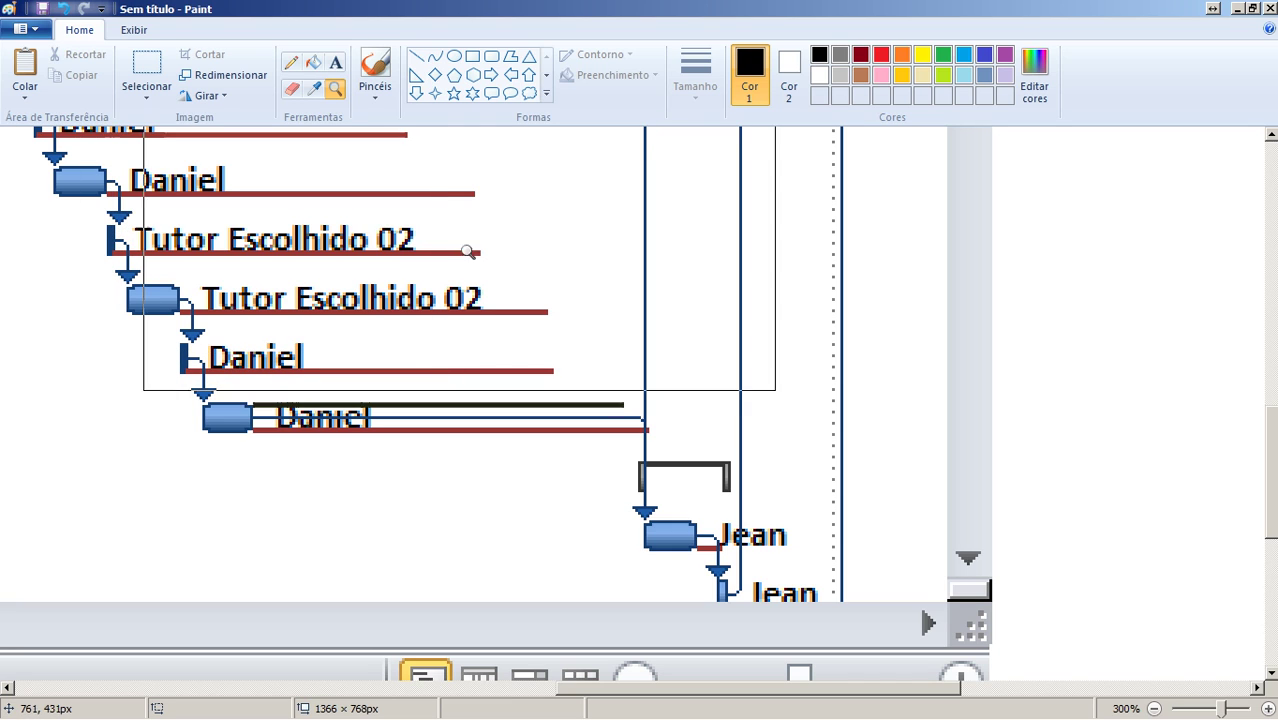
Draw a green left-pointing arrow about 26 × 16 px beside the last Turma02 task's slack lines, then return to Microsoft Project.
{"action": "left_click", "coordinate": [511, 76]}
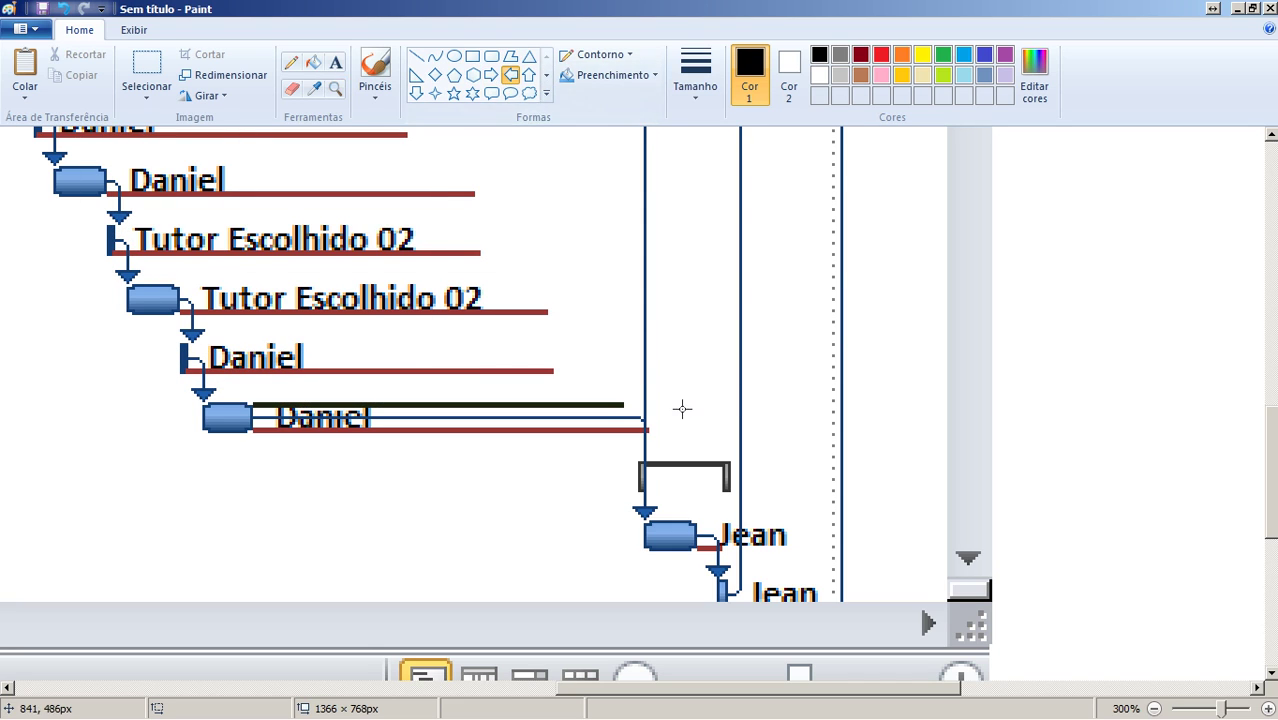
{"action": "left_click_drag", "start_coordinate": [662, 394], "coordinate": [737, 437]}
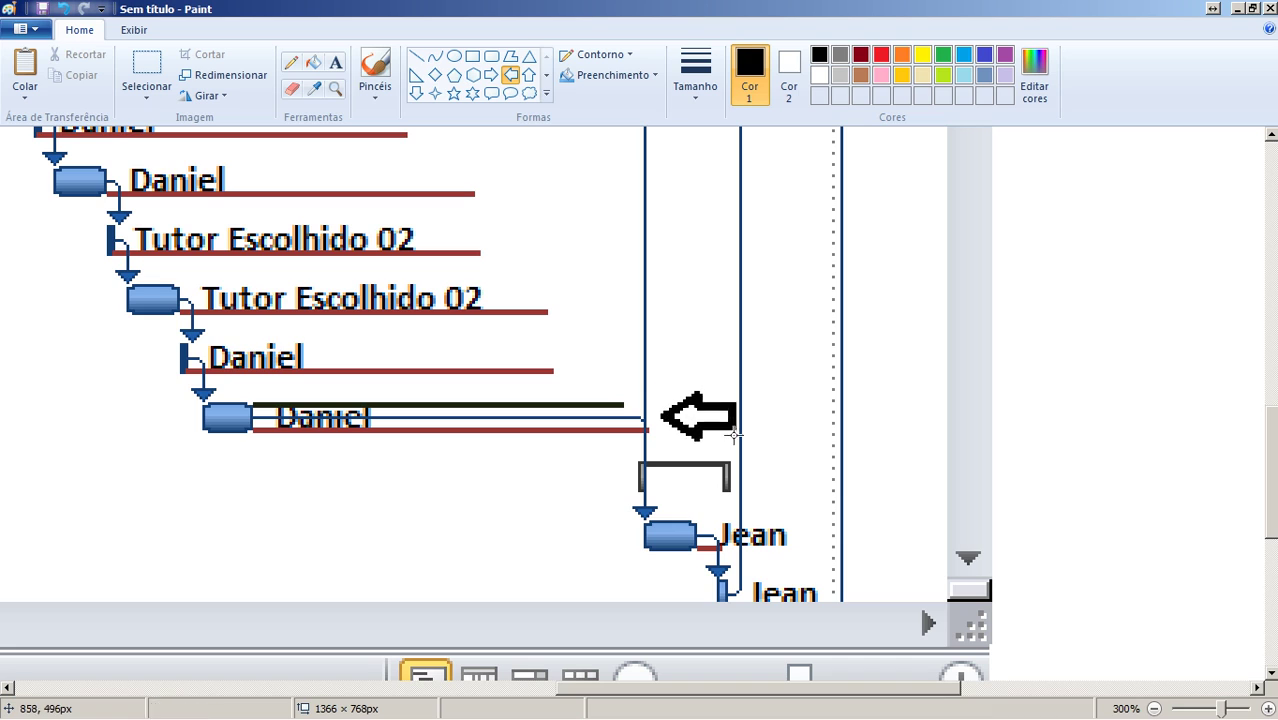
{"action": "left_click", "coordinate": [943, 54]}
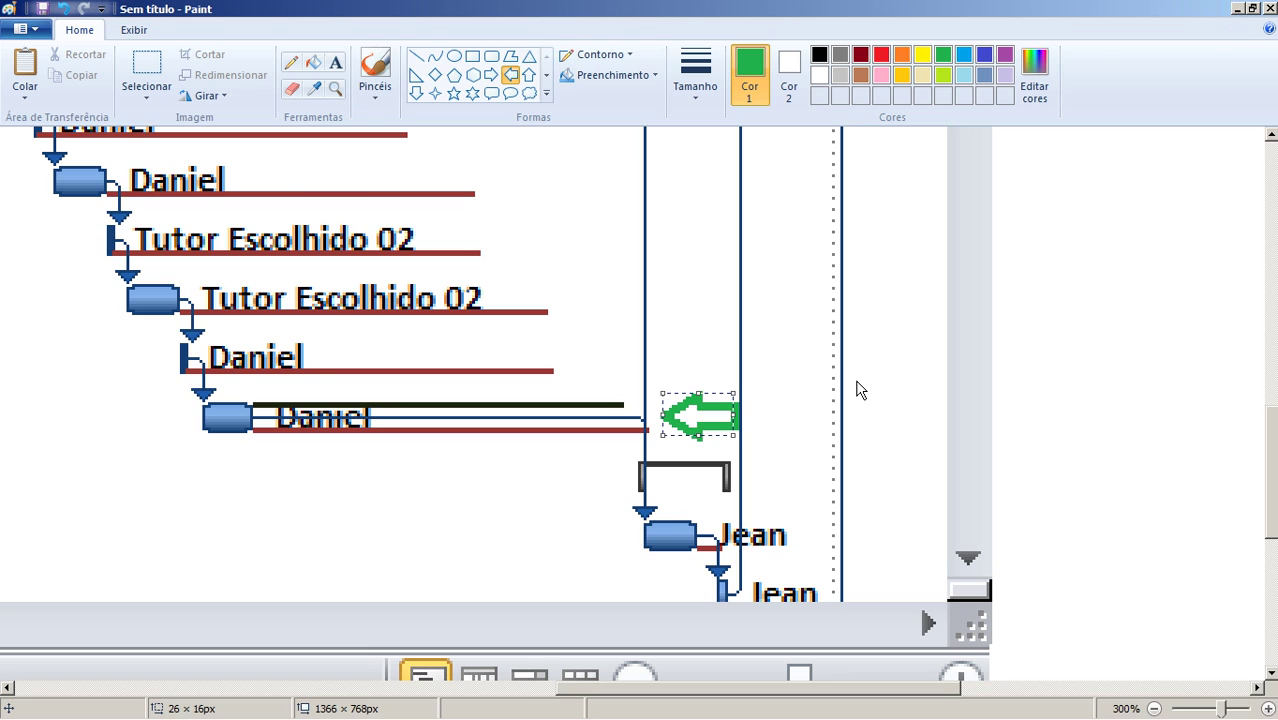
{"action": "key", "text": "alt+Tab"}
{"action": "scroll", "coordinate": [938, 350], "scroll_direction": "up", "scroll_amount": 5}
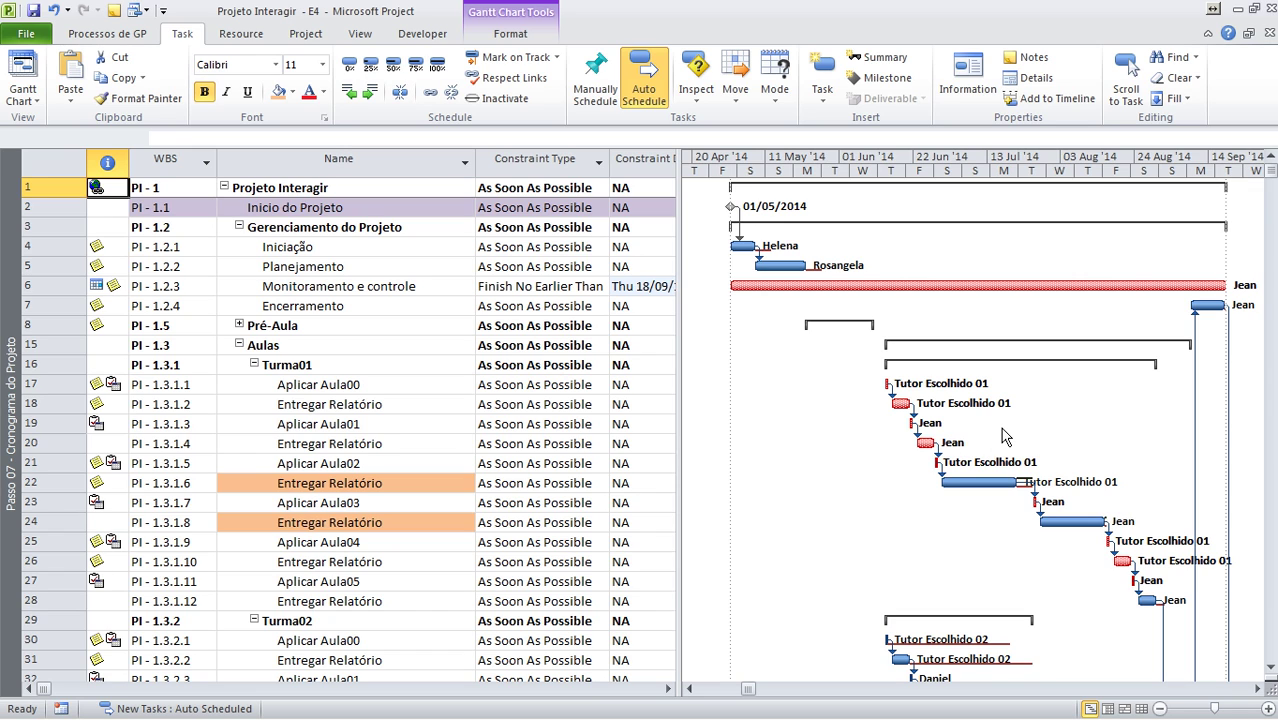
Open the Project options and examine the General, Display and Advanced settings, reading the Advanced options down to the critical slack setting.
{"action": "left_click", "coordinate": [24, 35]}
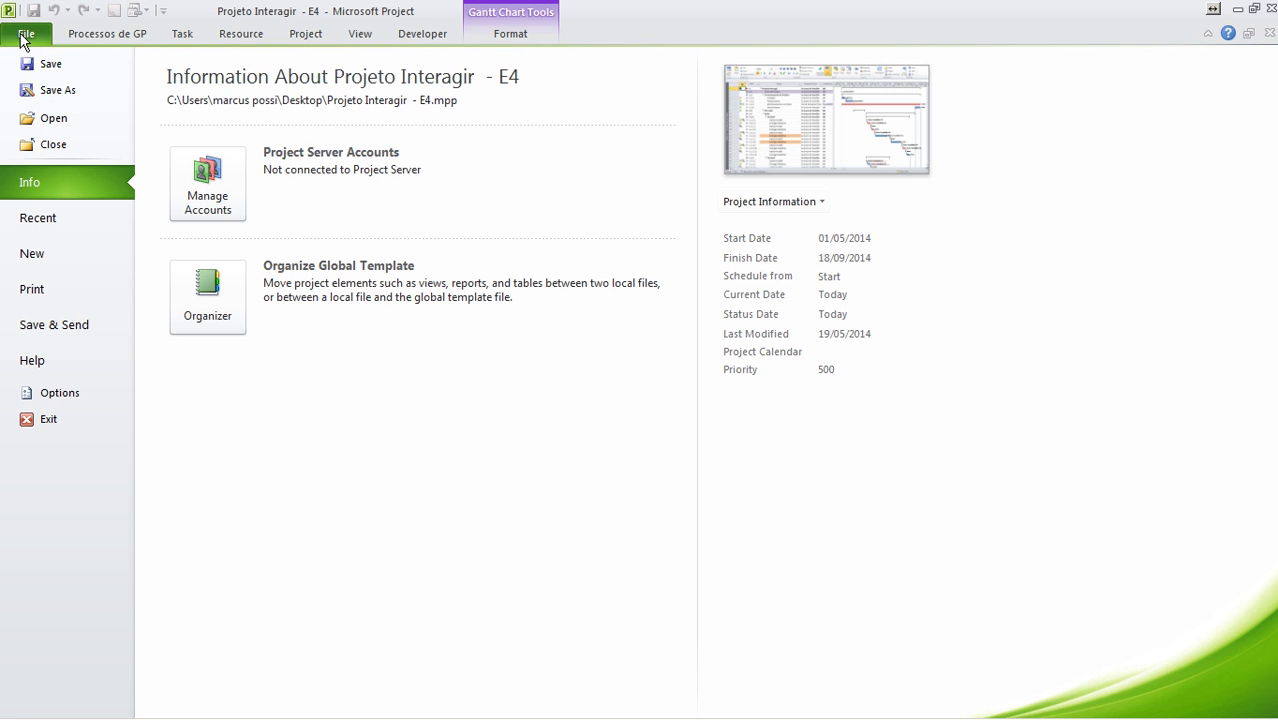
{"action": "left_click", "coordinate": [104, 397]}
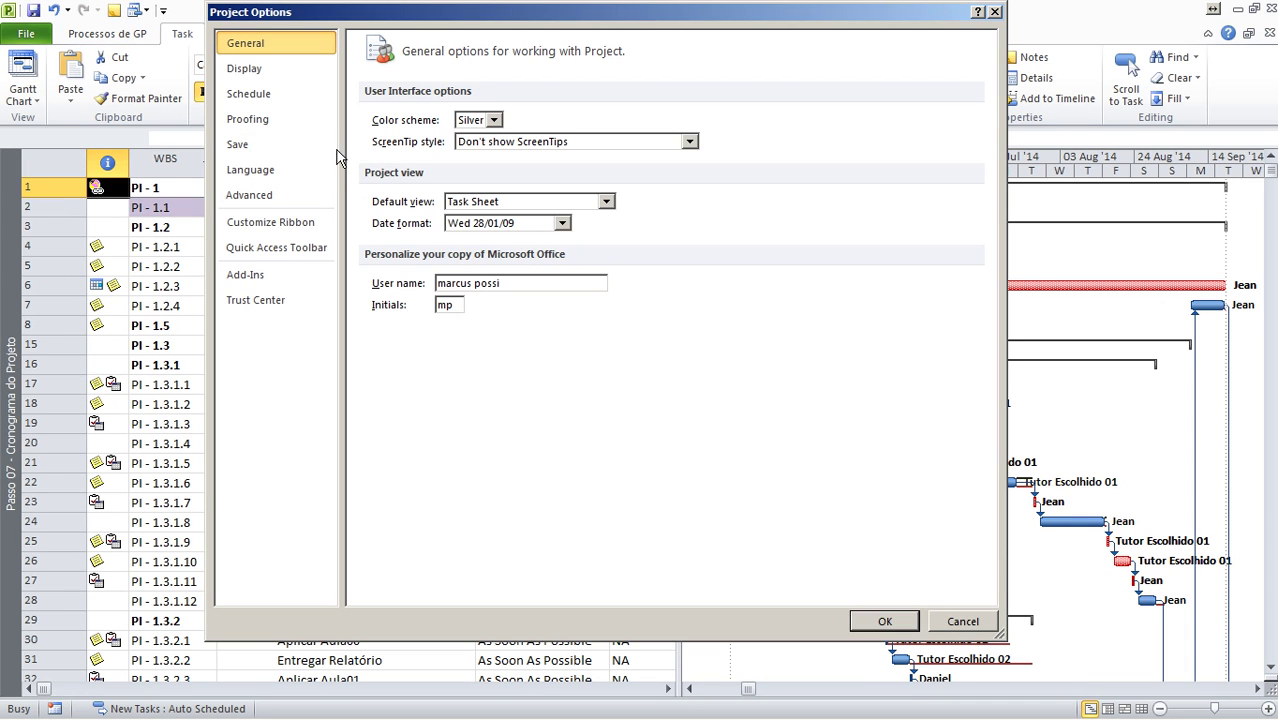
{"action": "left_click", "coordinate": [265, 68]}
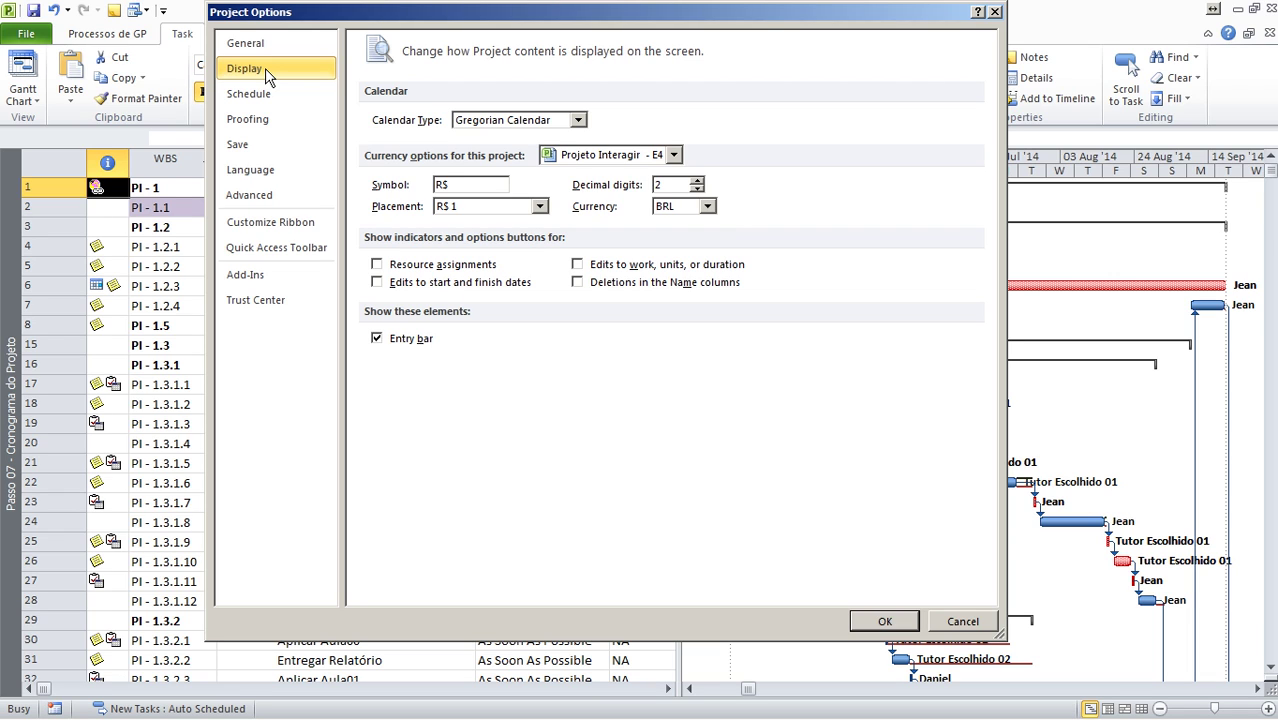
{"action": "left_click", "coordinate": [250, 195]}
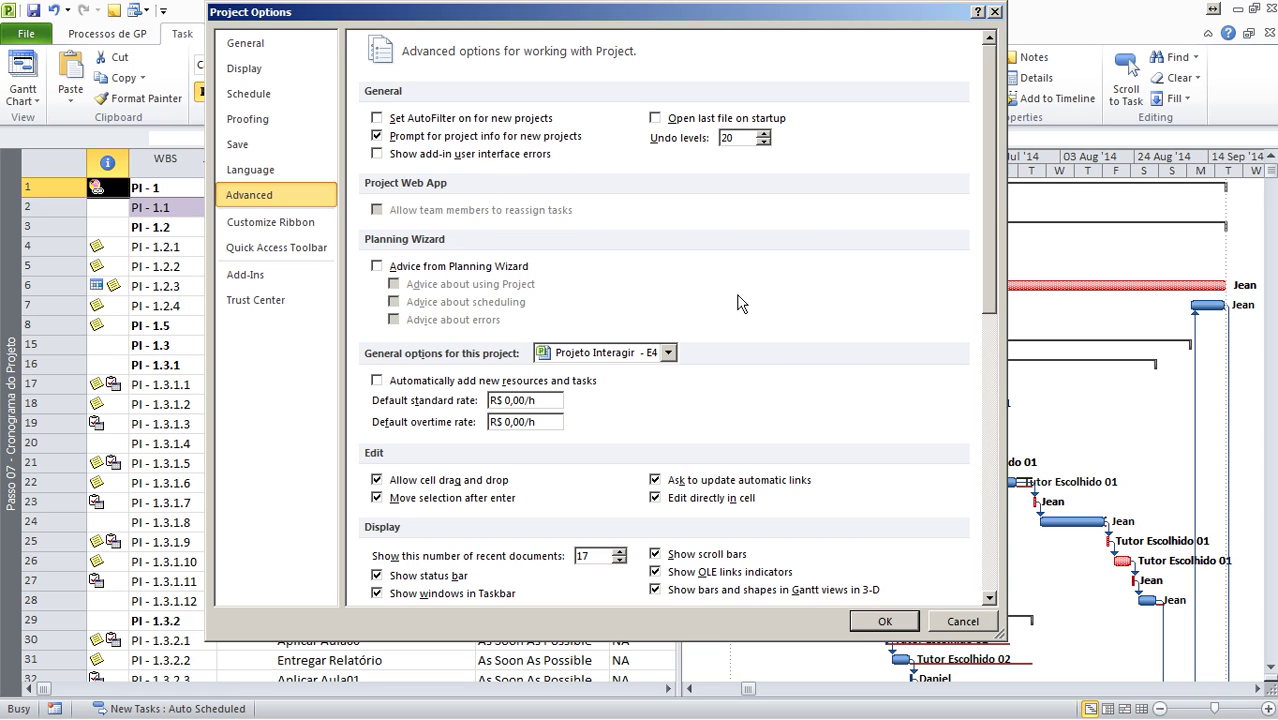
{"action": "scroll", "coordinate": [753, 306], "scroll_direction": "down", "scroll_amount": 1}
{"action": "scroll", "coordinate": [753, 306], "scroll_direction": "down", "scroll_amount": 3}
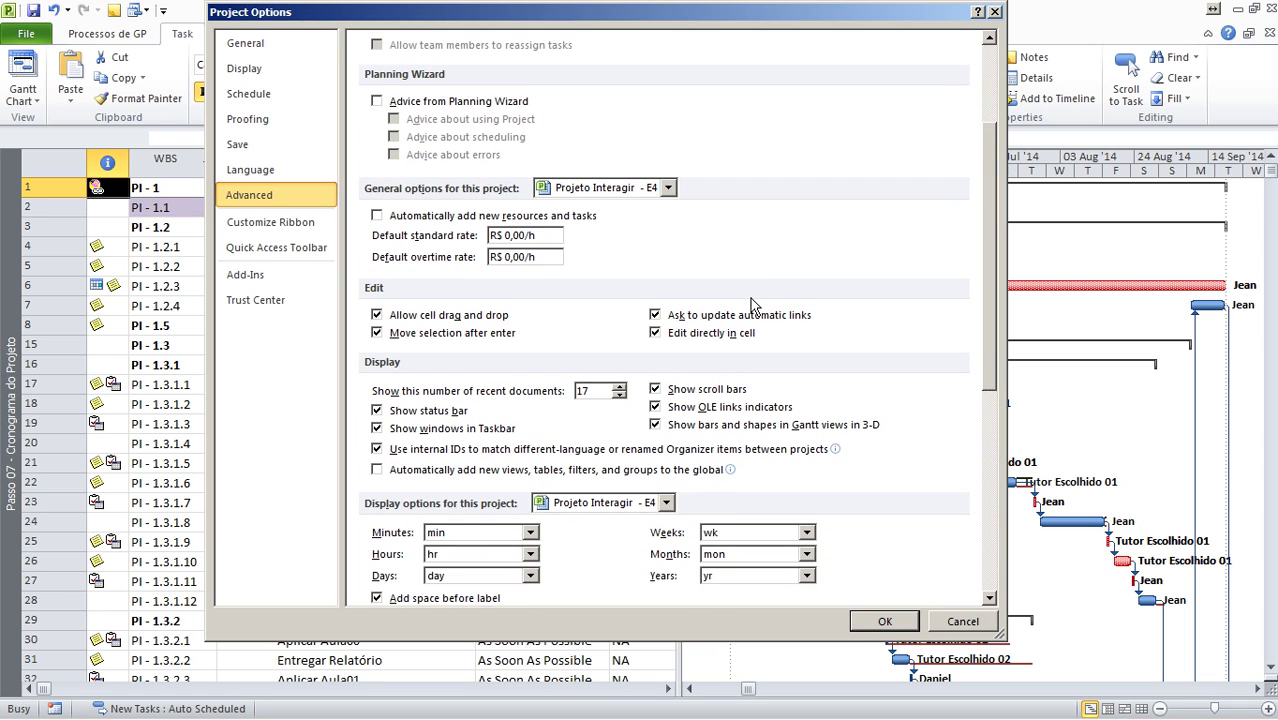
{"action": "scroll", "coordinate": [753, 306], "scroll_direction": "down", "scroll_amount": 4}
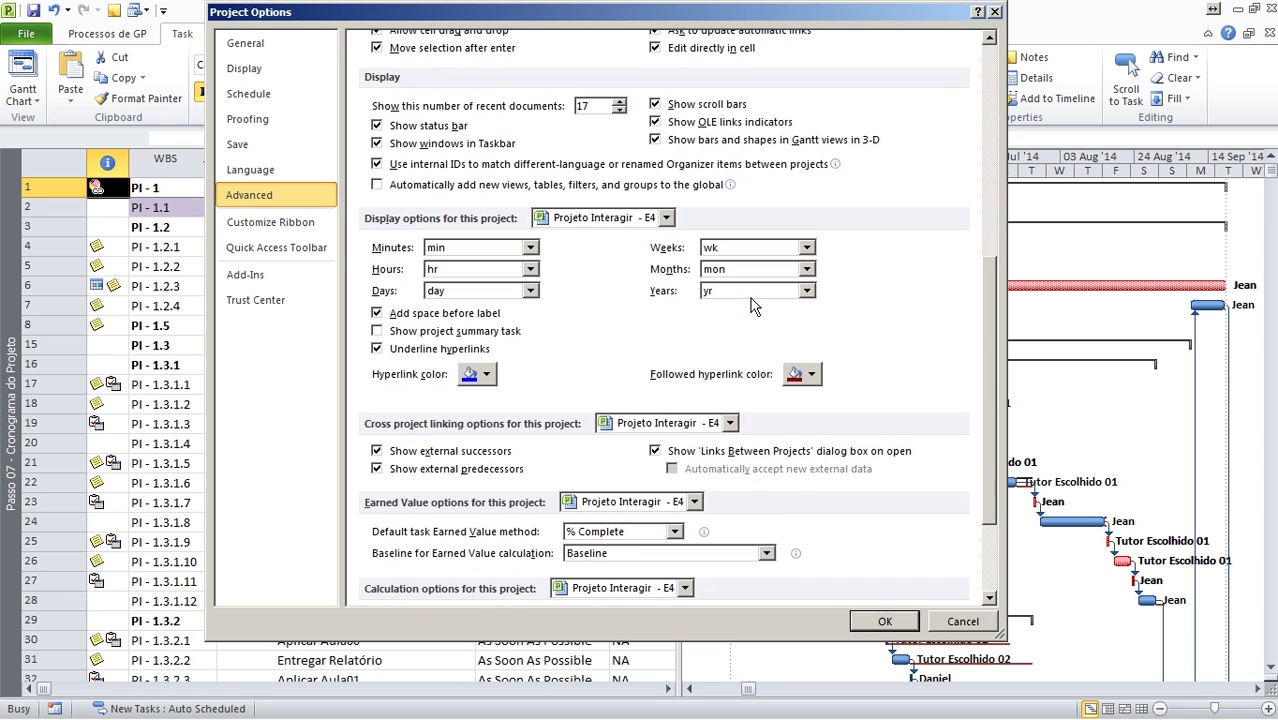
{"action": "scroll", "coordinate": [753, 306], "scroll_direction": "down", "scroll_amount": 2}
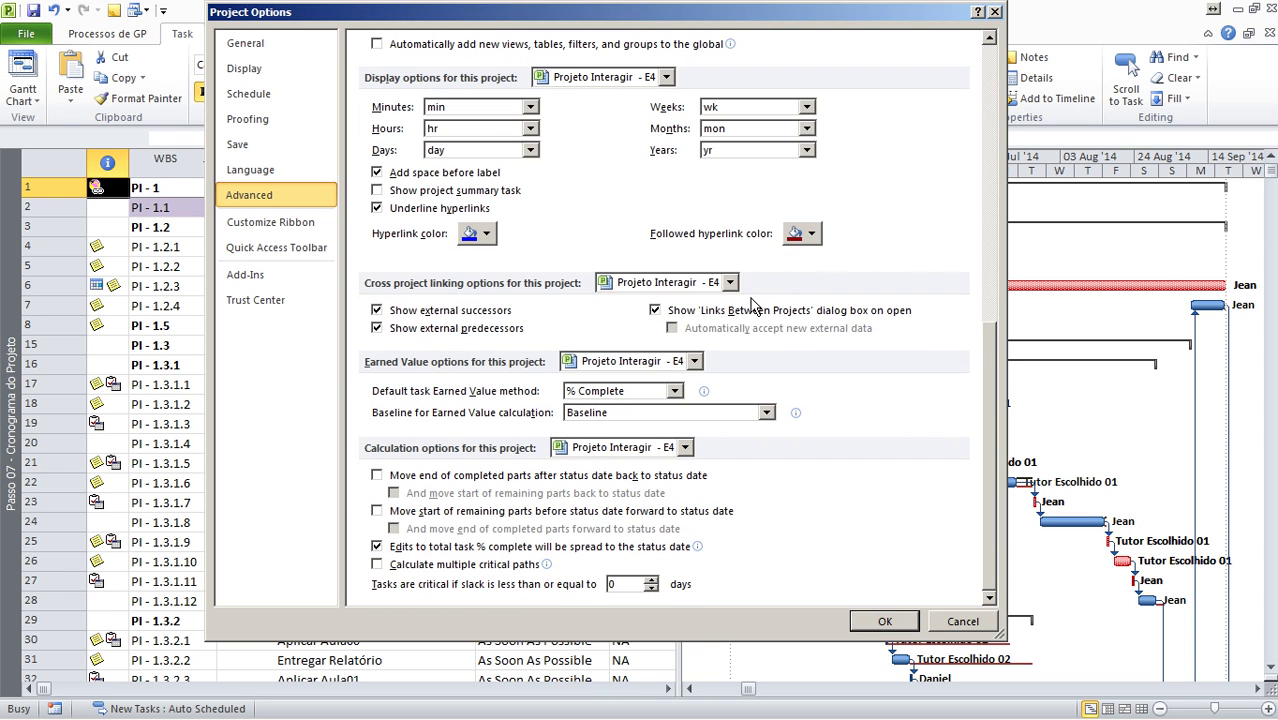
{"action": "scroll", "coordinate": [753, 306], "scroll_direction": "up", "scroll_amount": 9}
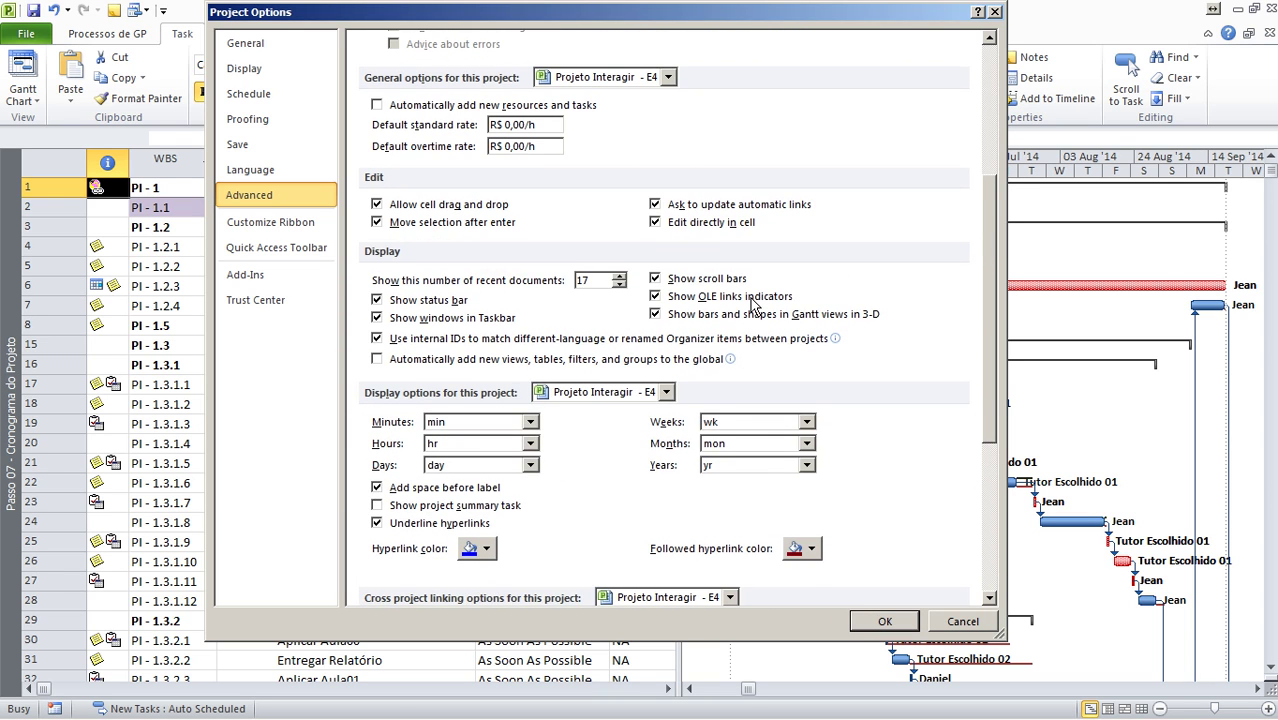
{"action": "scroll", "coordinate": [753, 302], "scroll_direction": "up", "scroll_amount": 1}
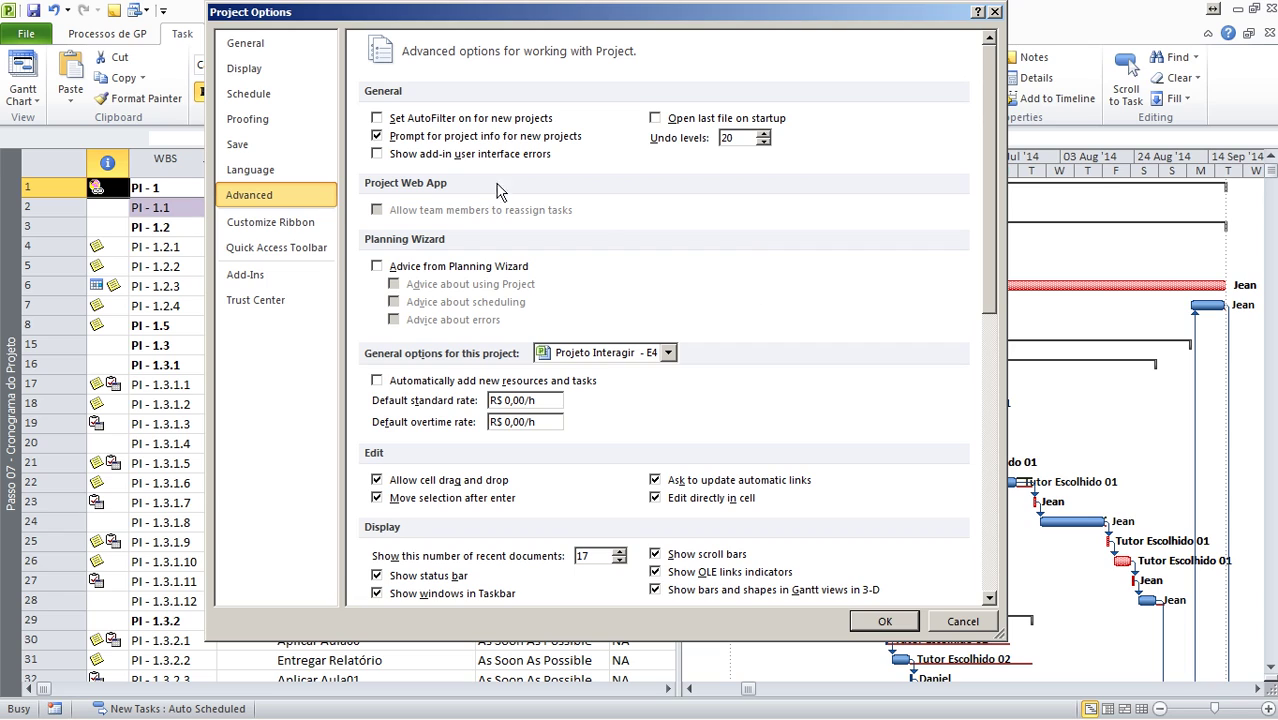
Examine the General, Display and Schedule options, including the scheduling and calculation options for Projeto Interagir - E4.
{"action": "left_click", "coordinate": [246, 46]}
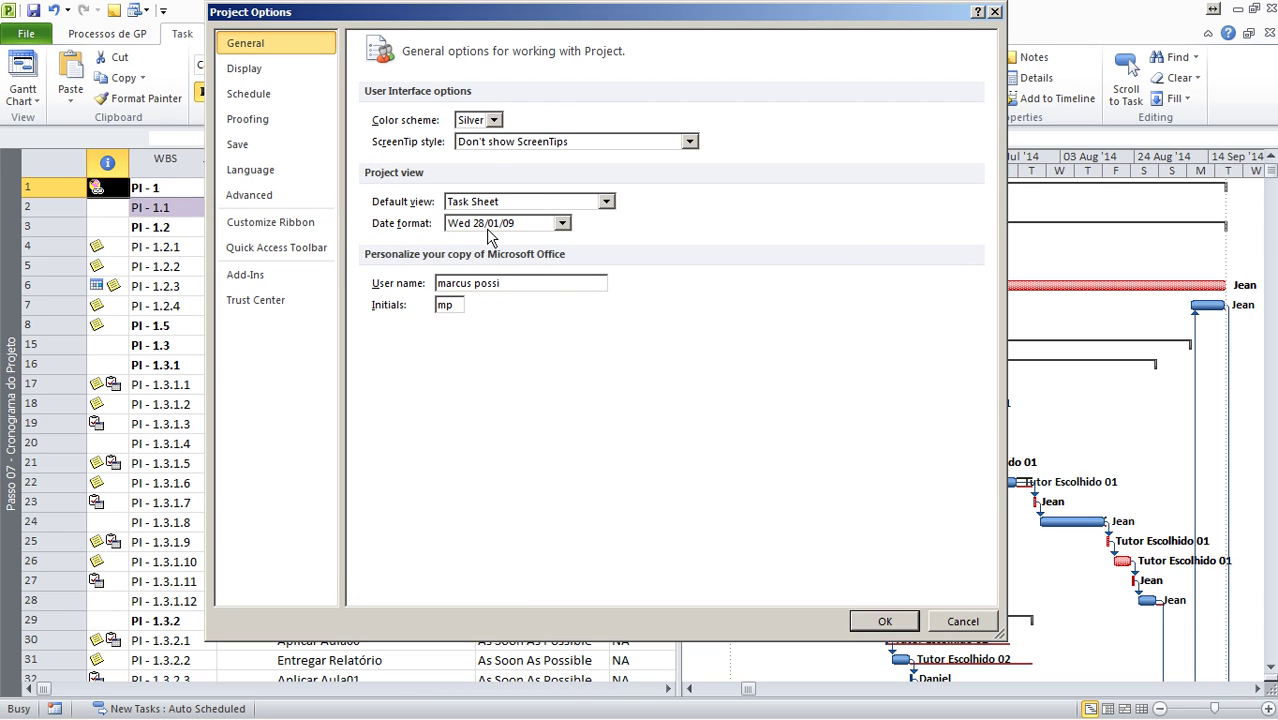
{"action": "left_click", "coordinate": [256, 79]}
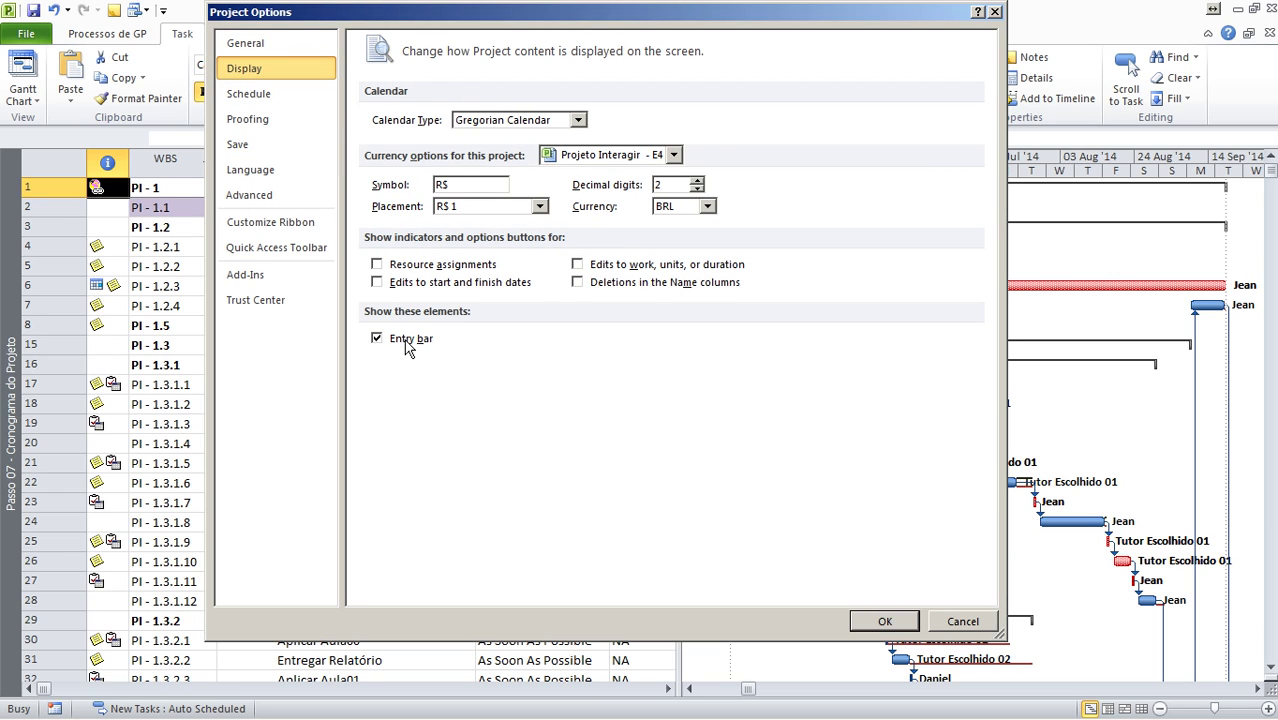
{"action": "left_click", "coordinate": [293, 98]}
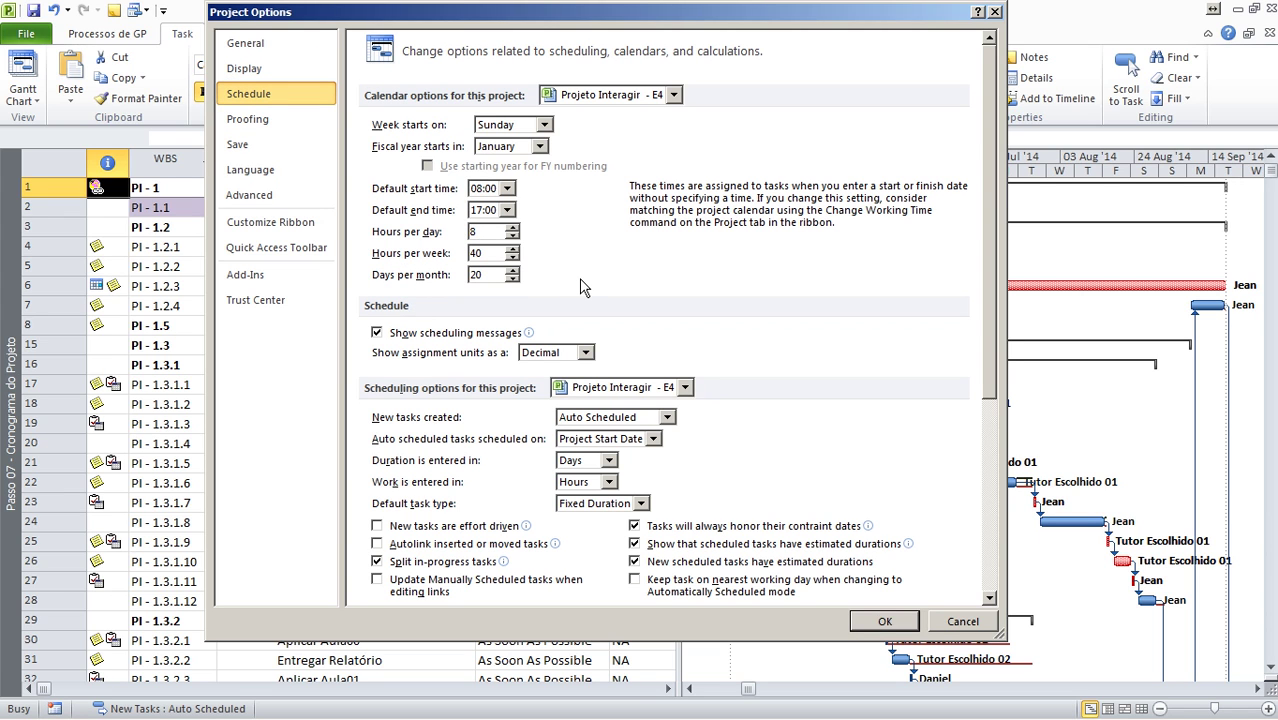
{"action": "scroll", "coordinate": [583, 285], "scroll_direction": "down", "scroll_amount": 5}
{"action": "scroll", "coordinate": [583, 285], "scroll_direction": "down", "scroll_amount": 3}
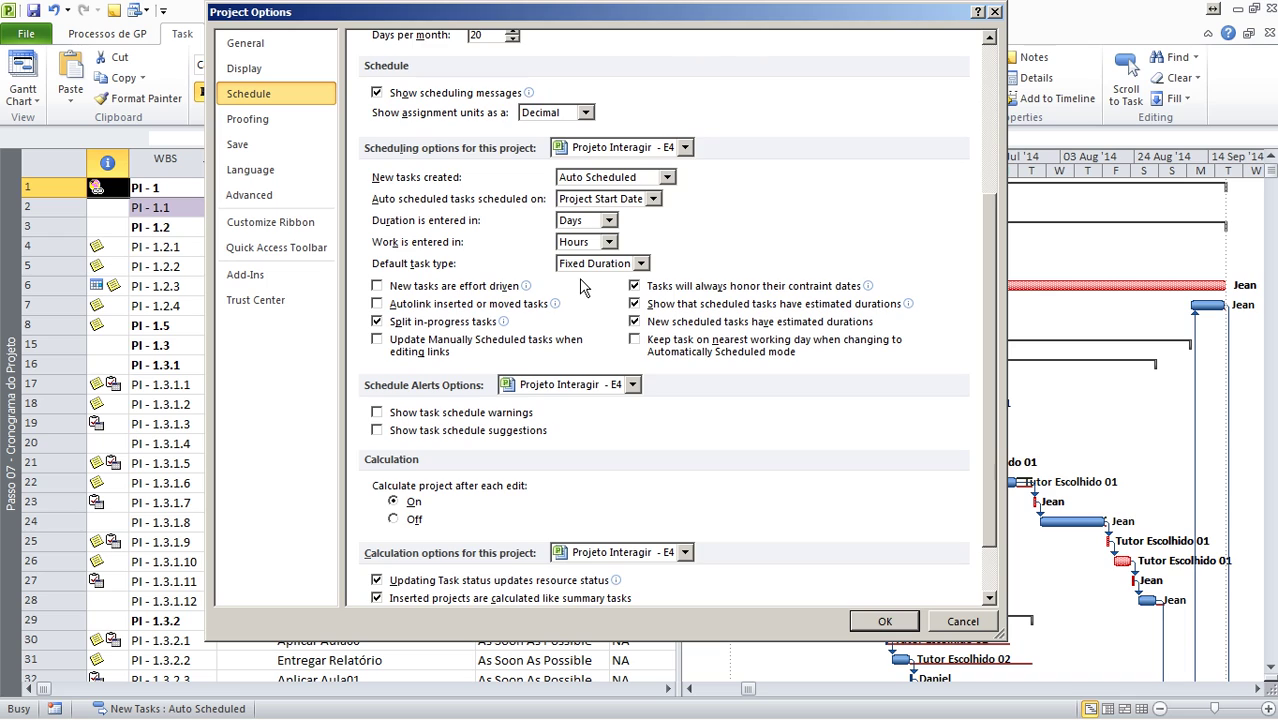
{"action": "scroll", "coordinate": [583, 285], "scroll_direction": "down", "scroll_amount": 3}
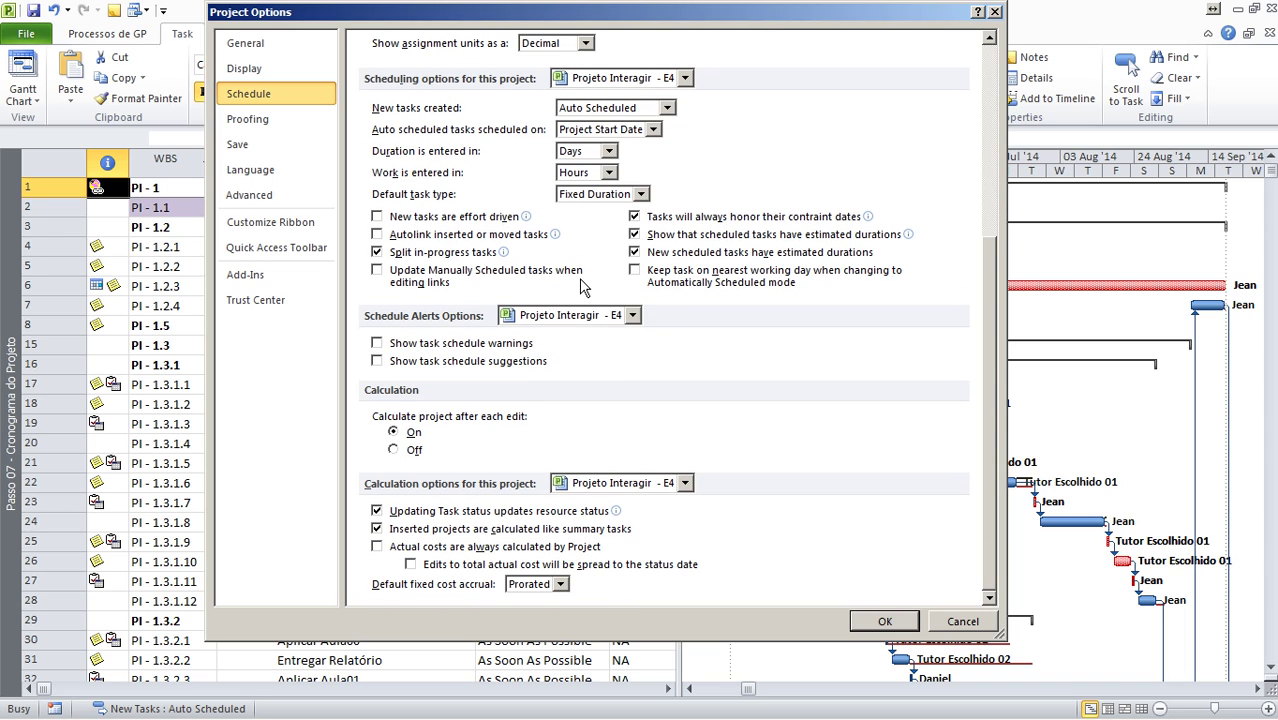
Examine the Advanced display, earned value and calculation options again, and close the Project options without changing anything.
{"action": "left_click", "coordinate": [262, 196]}
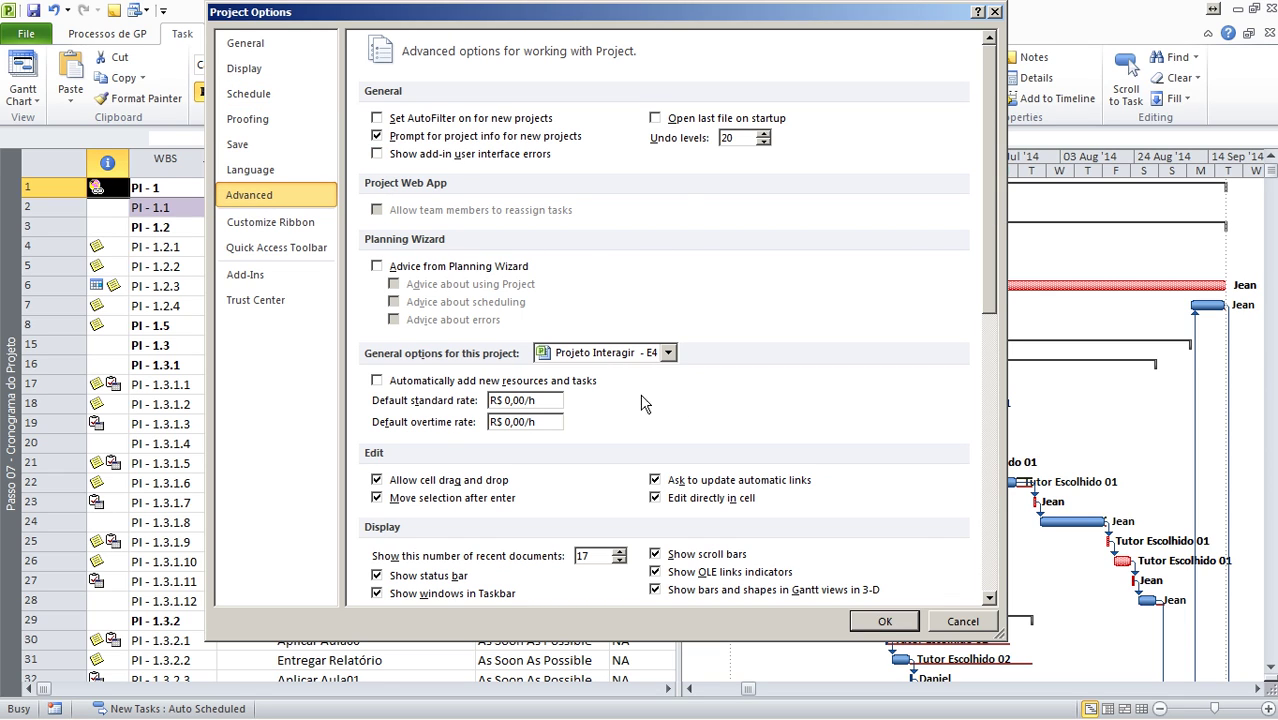
{"action": "scroll", "coordinate": [736, 403], "scroll_direction": "down", "scroll_amount": 3}
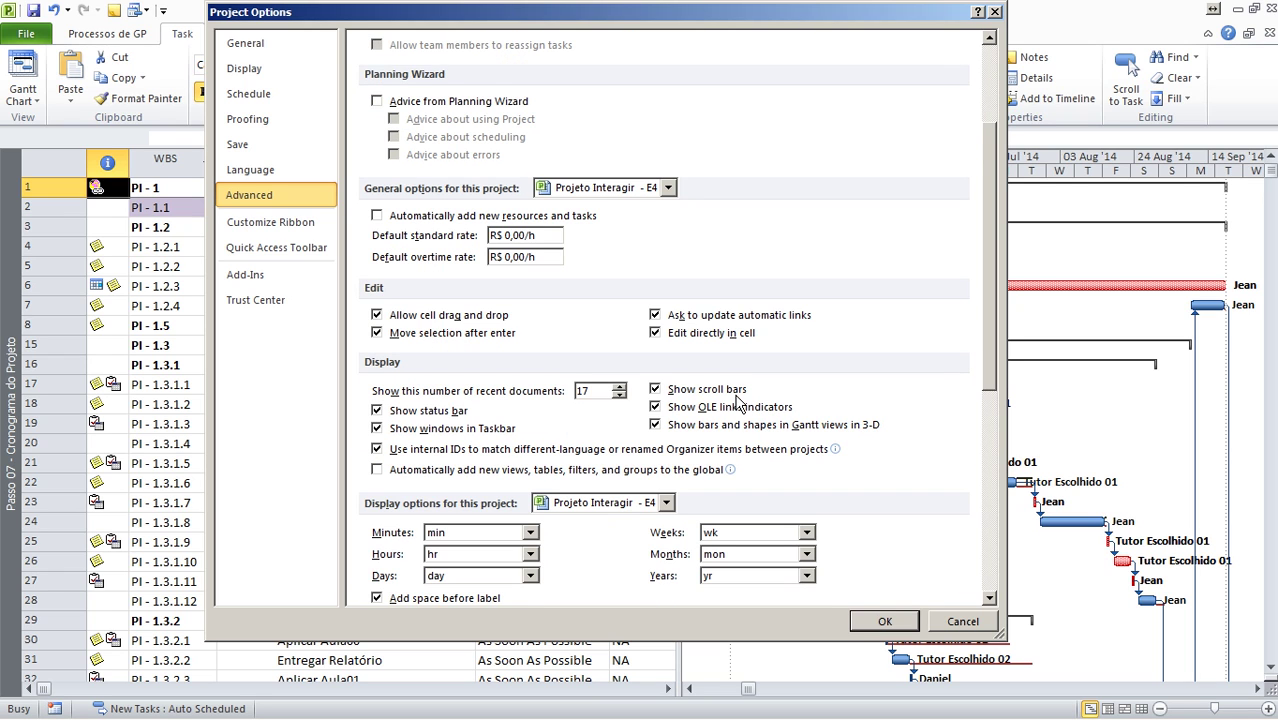
{"action": "scroll", "coordinate": [736, 403], "scroll_direction": "down", "scroll_amount": 5}
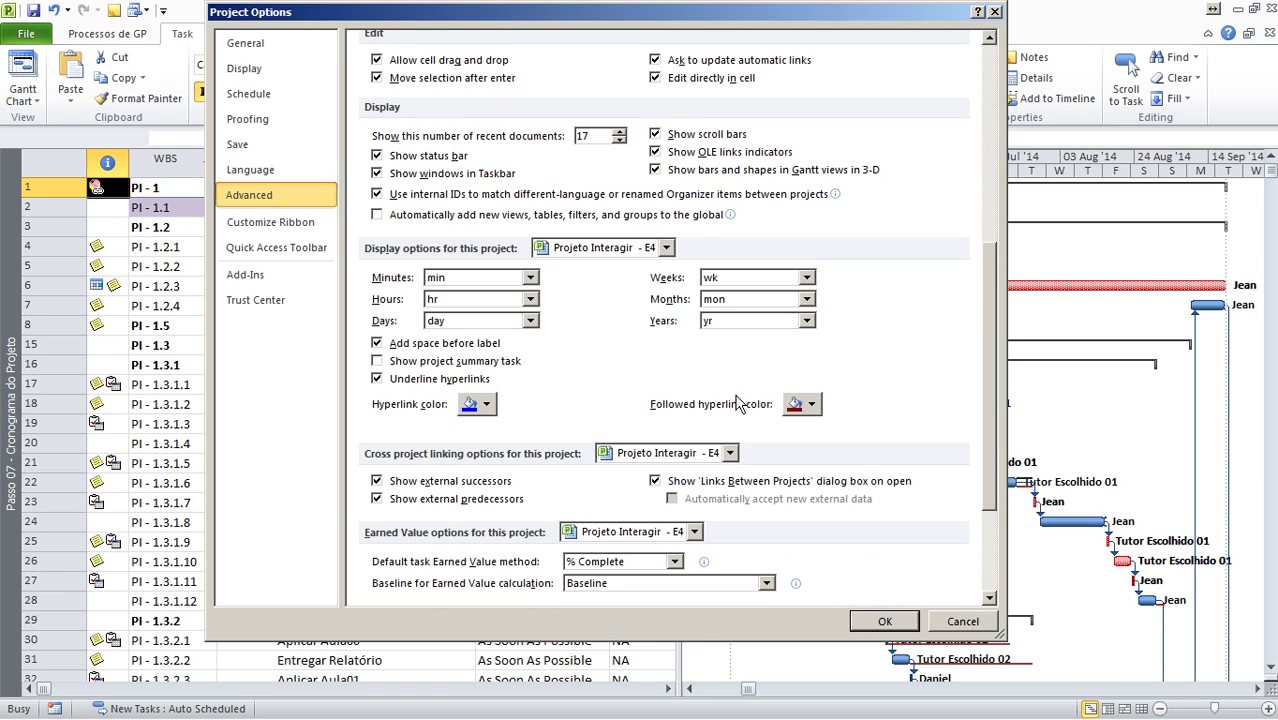
{"action": "scroll", "coordinate": [736, 403], "scroll_direction": "down", "scroll_amount": 3}
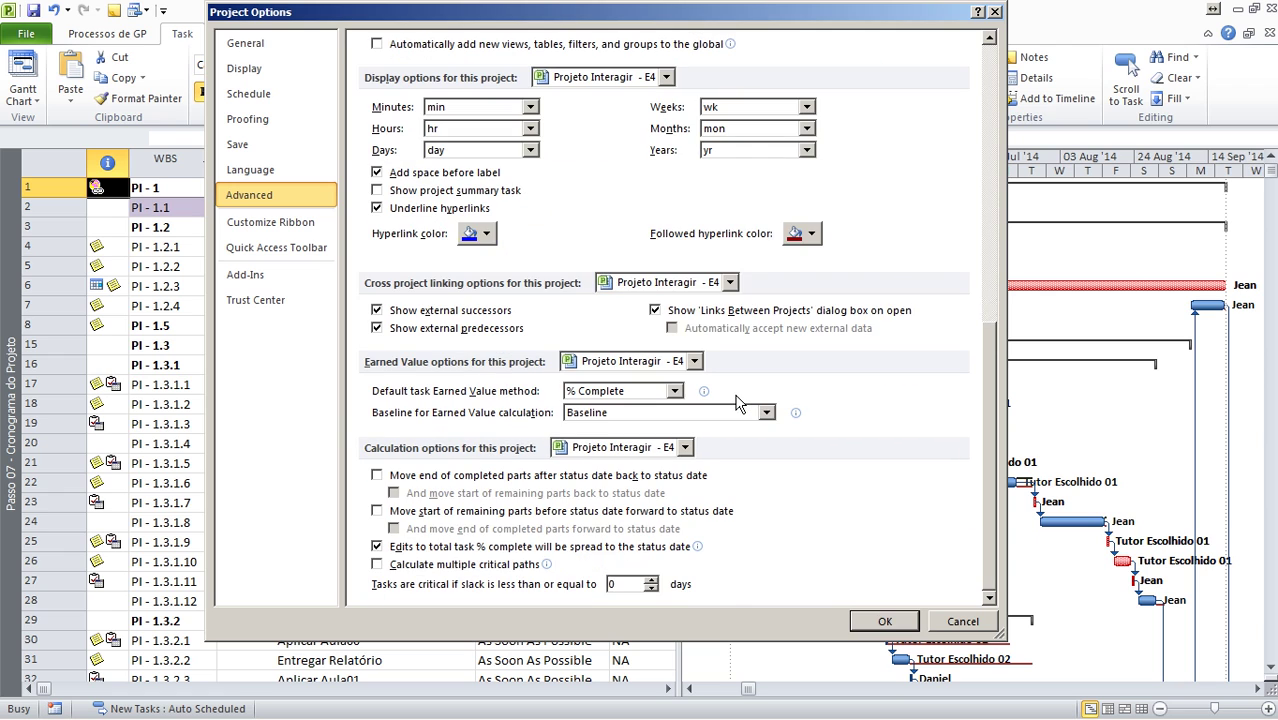
{"action": "left_click", "coordinate": [995, 13]}
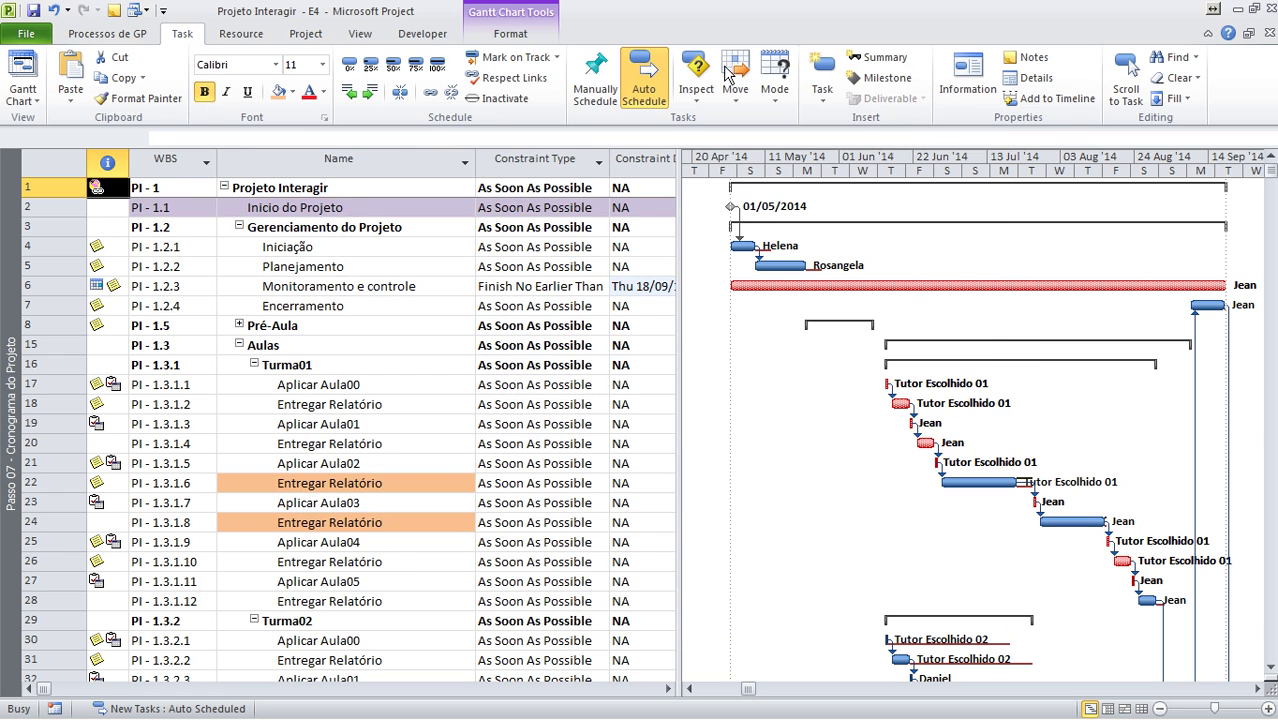
Turn off the 3-D display of bars and shapes in Gantt views in the Advanced Project options and apply it.
{"action": "left_click", "coordinate": [525, 36]}
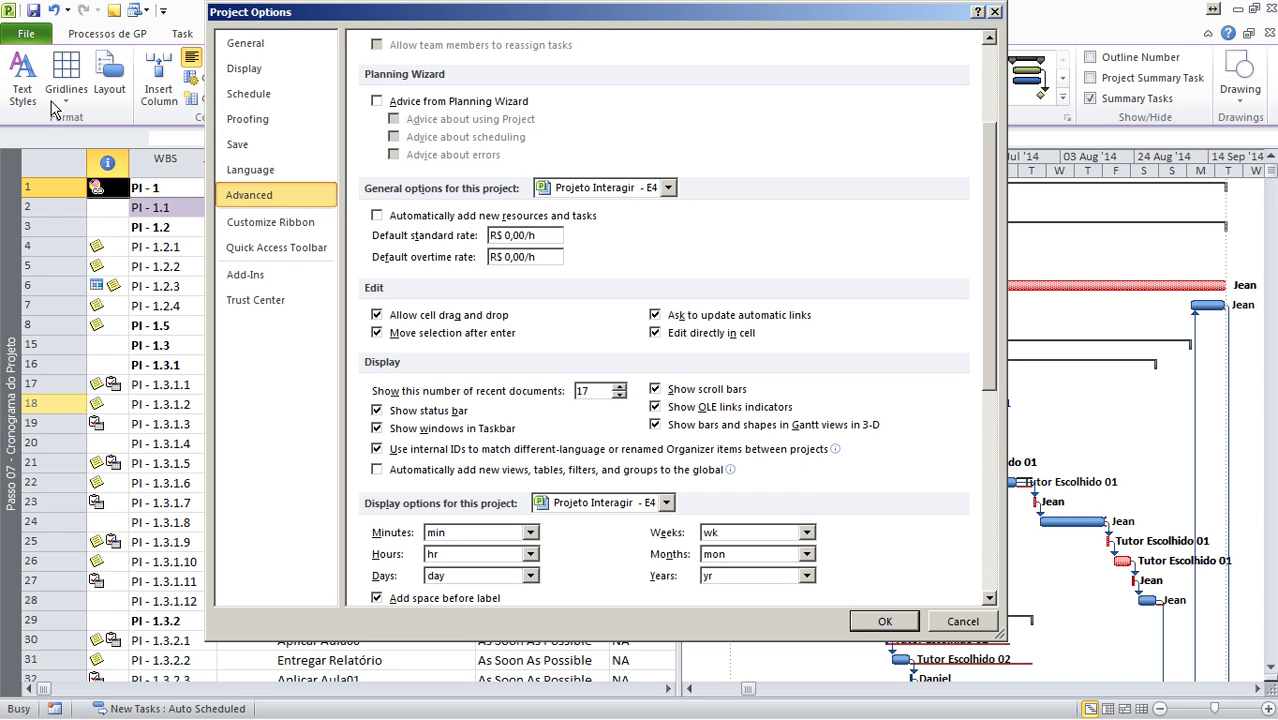
{"action": "left_click", "coordinate": [656, 425]}
{"action": "left_click", "coordinate": [885, 621]}
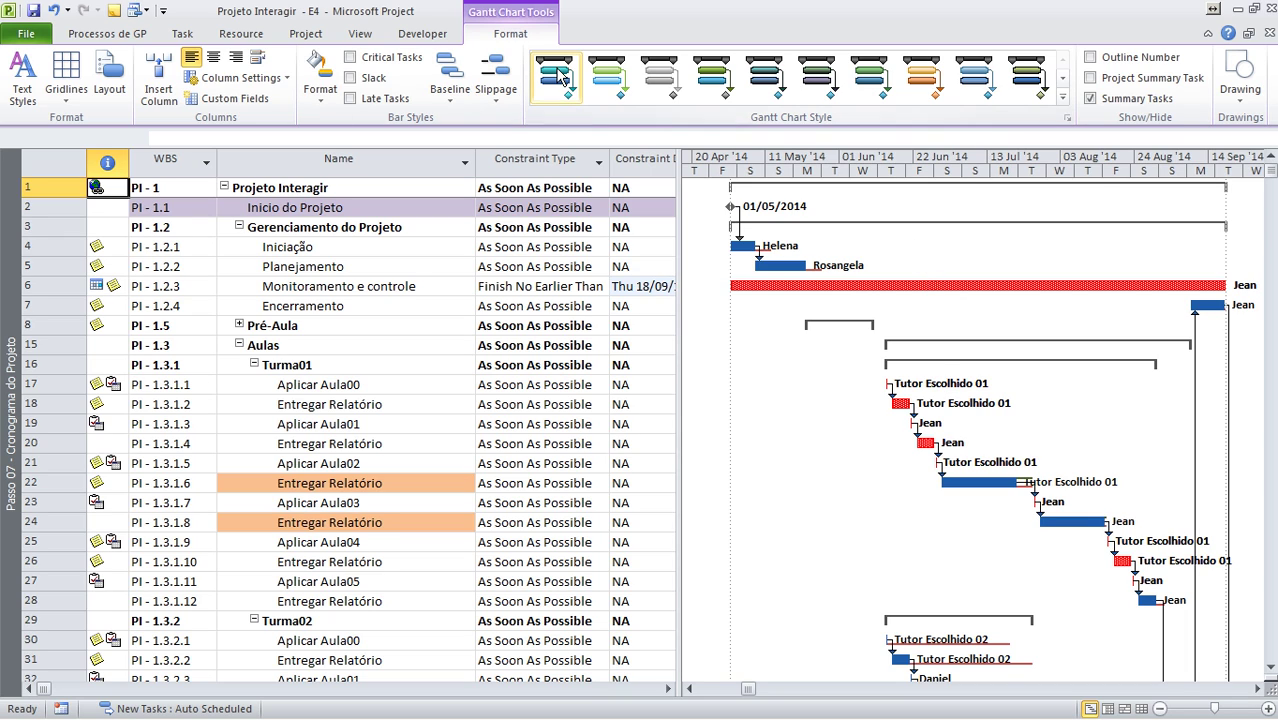
Examine the available Gantt chart styles without applying one, and inspect the bars of Turma01 and Turma02.
{"action": "left_click", "coordinate": [1062, 99]}
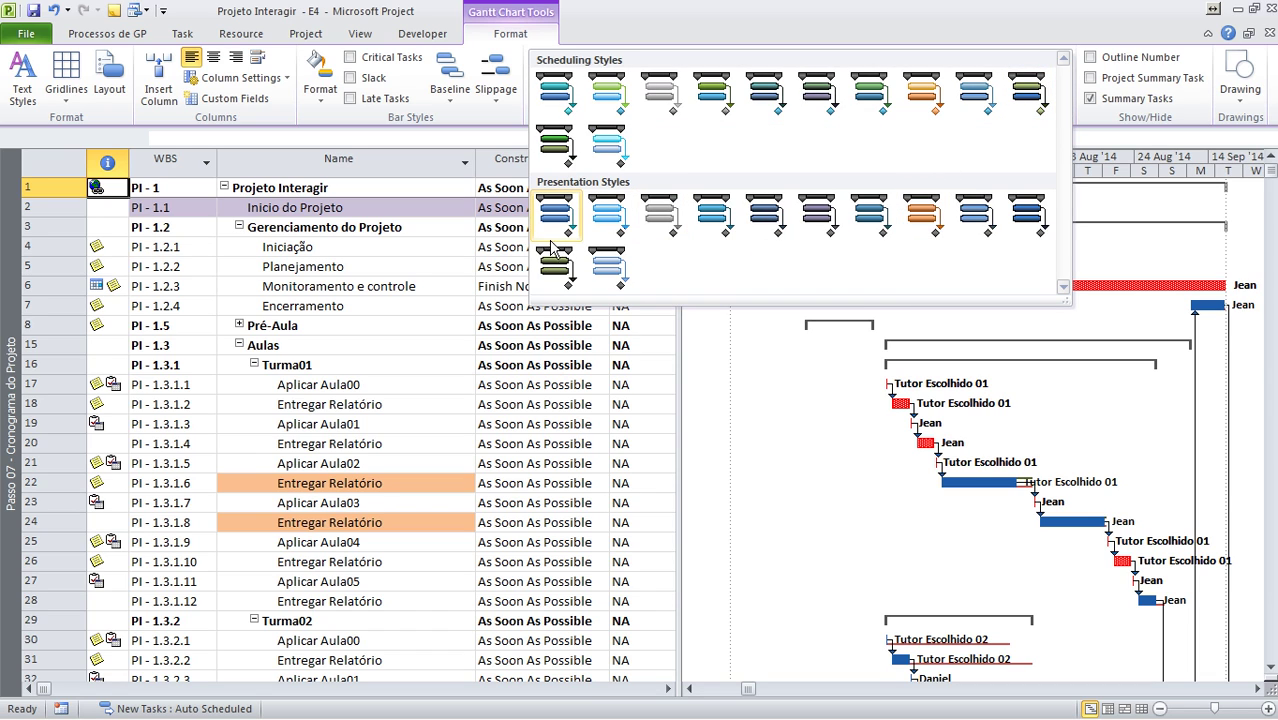
{"action": "left_click", "coordinate": [750, 366]}
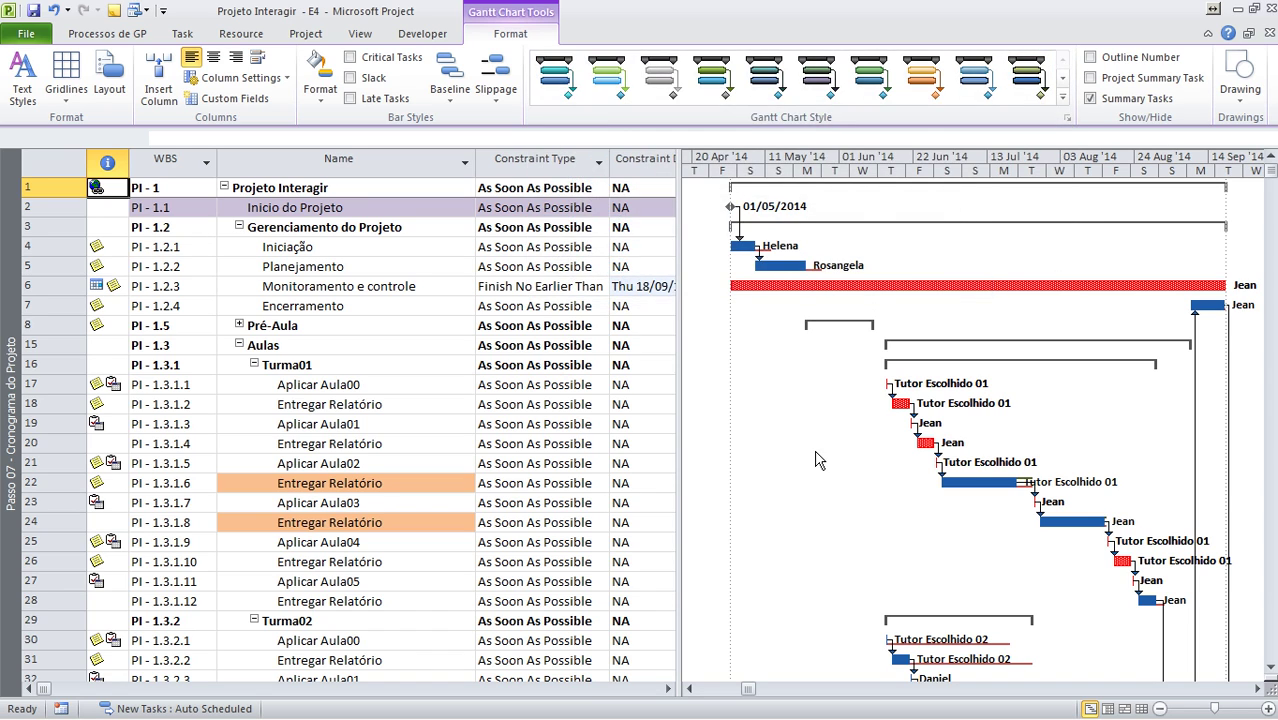
{"action": "scroll", "coordinate": [817, 459], "scroll_direction": "down", "scroll_amount": 1}
{"action": "scroll", "coordinate": [817, 459], "scroll_direction": "down", "scroll_amount": 1}
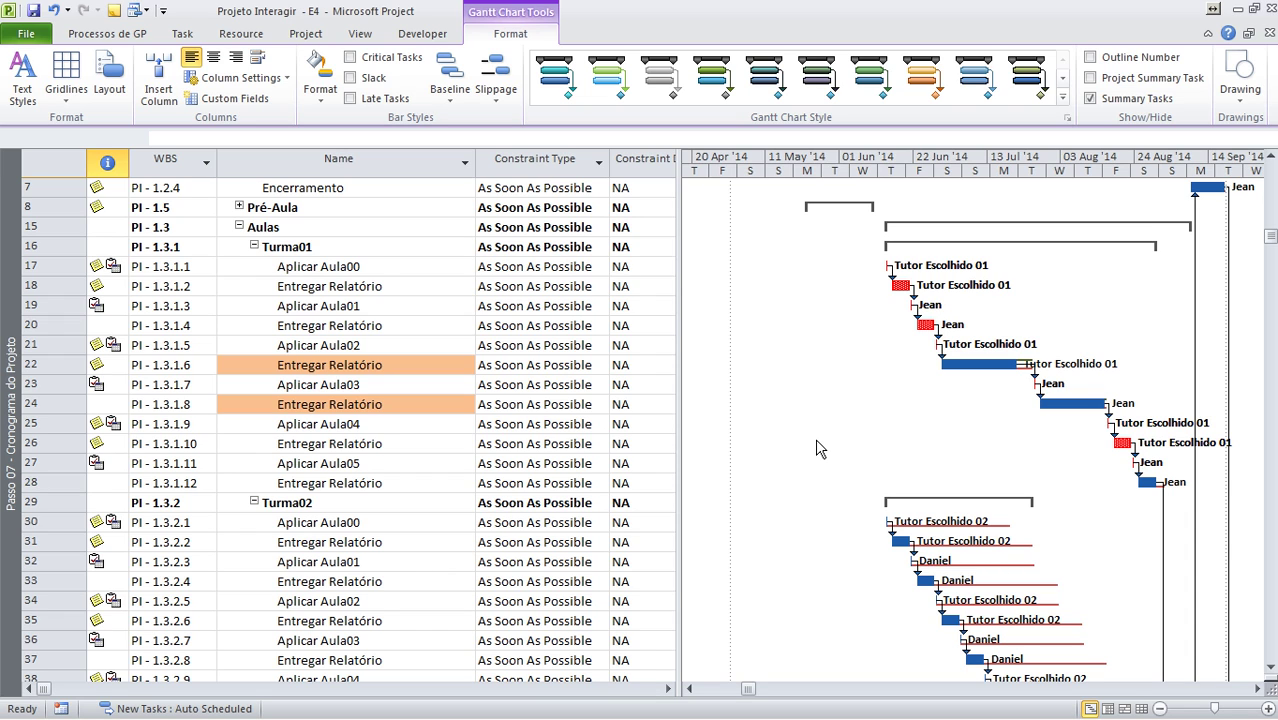
{"action": "scroll", "coordinate": [780, 434], "scroll_direction": "up", "scroll_amount": 2}
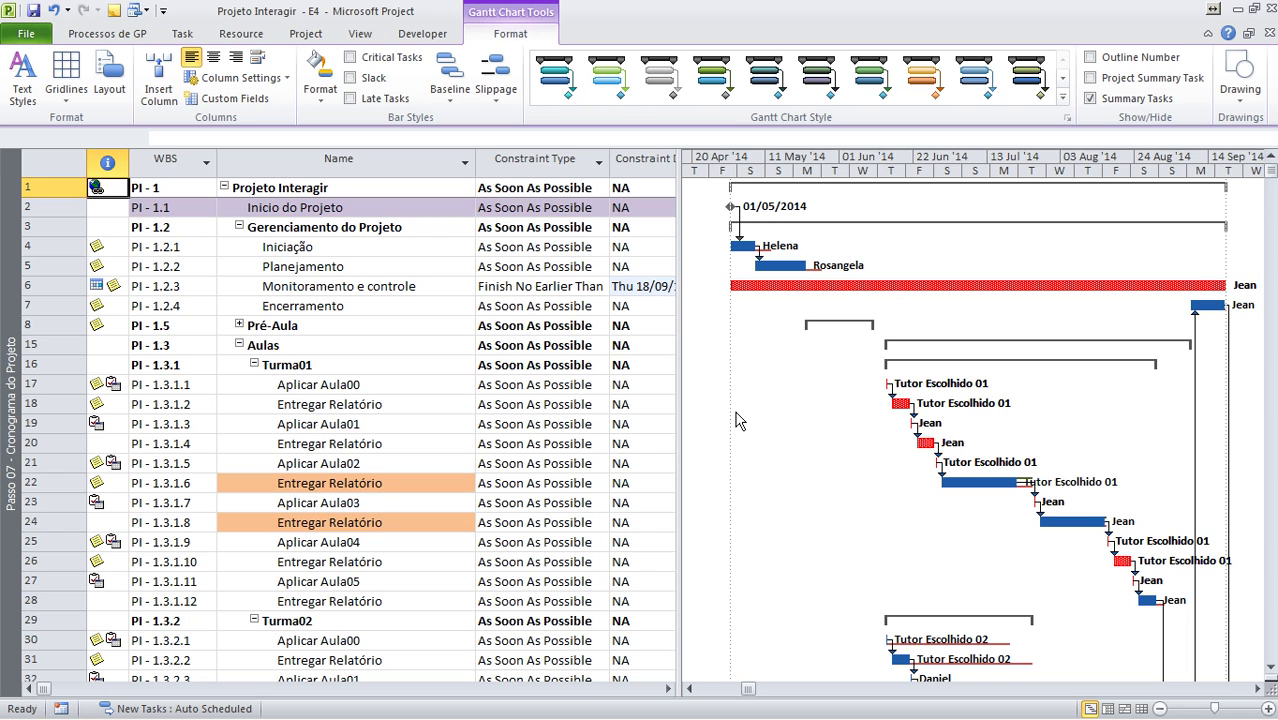
{"action": "left_click", "coordinate": [835, 287]}
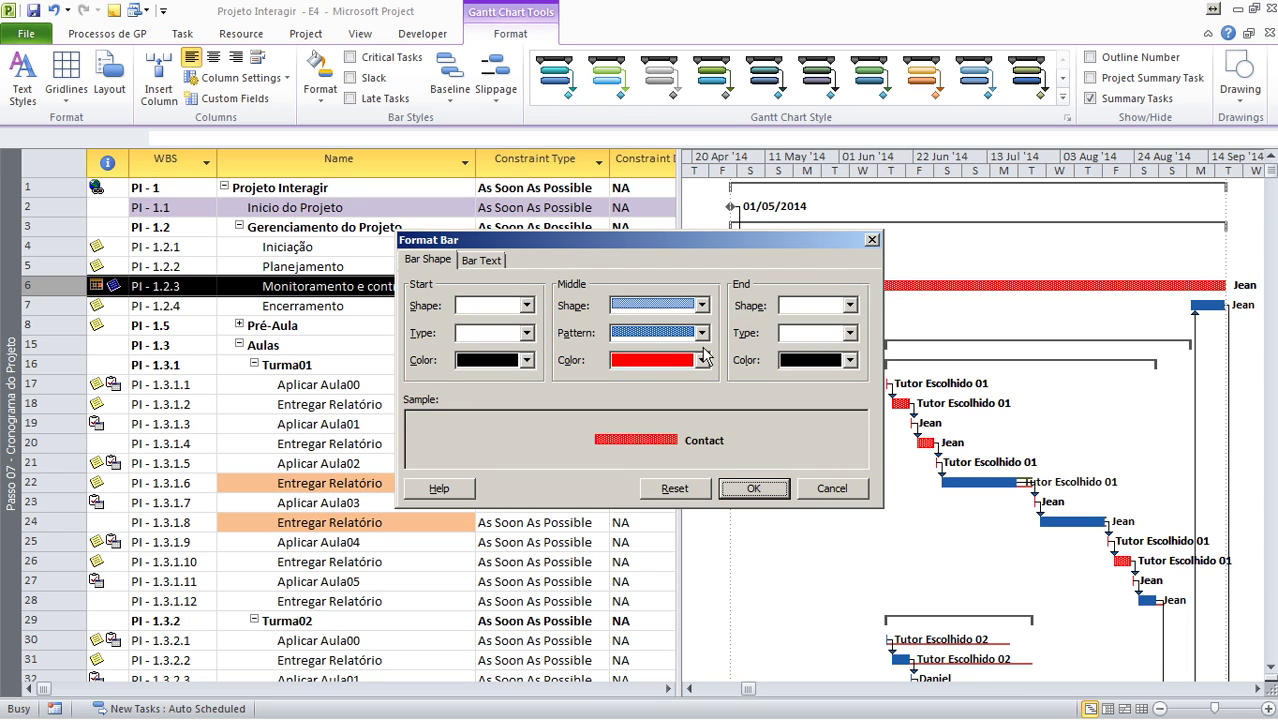
{"action": "left_click", "coordinate": [672, 361]}
{"action": "left_click", "coordinate": [872, 240]}
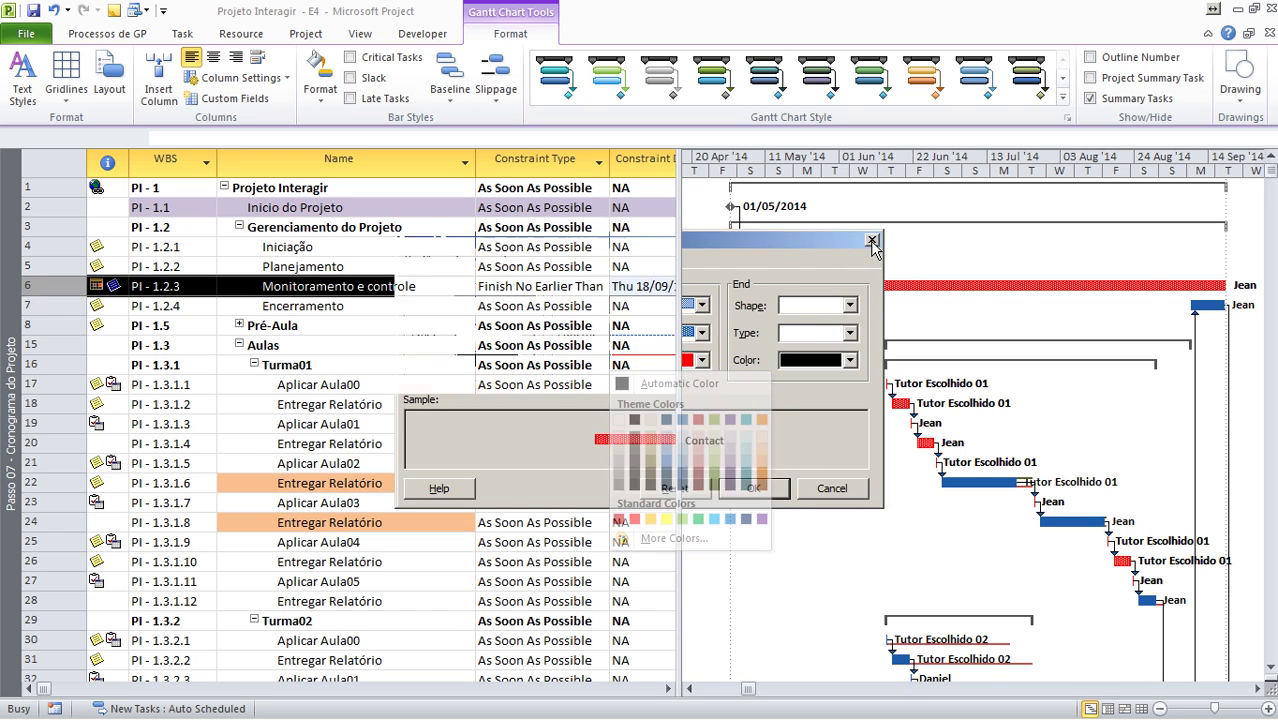
Format the Monitoramento e controle Gantt bar with the standard green as its middle color.
{"action": "double_click", "coordinate": [912, 284]}
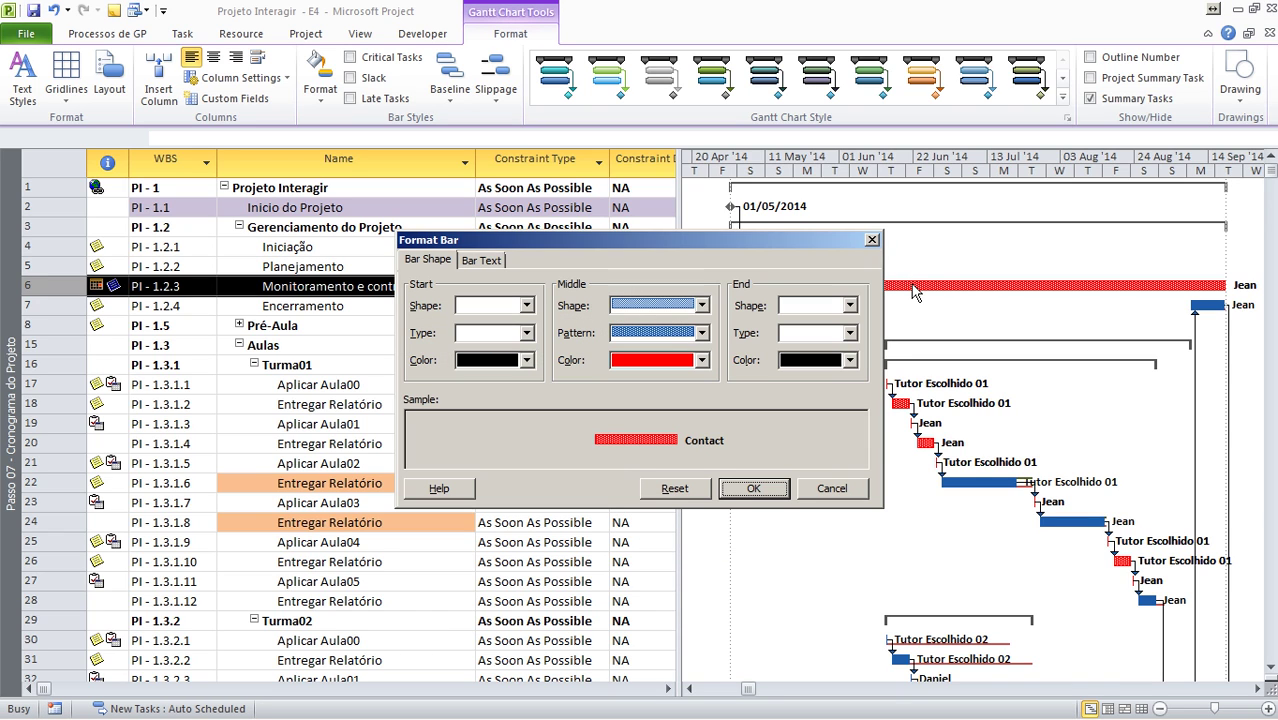
{"action": "left_click", "coordinate": [688, 361]}
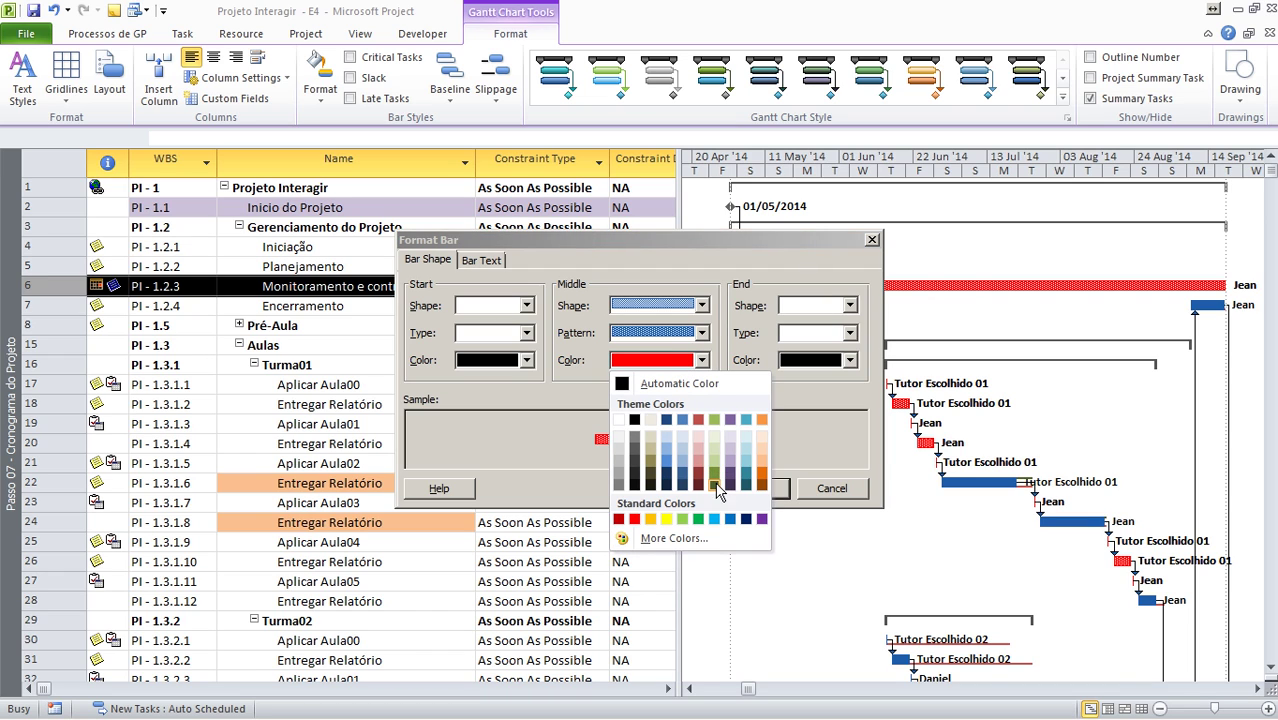
{"action": "left_click", "coordinate": [696, 520]}
{"action": "left_click", "coordinate": [738, 490]}
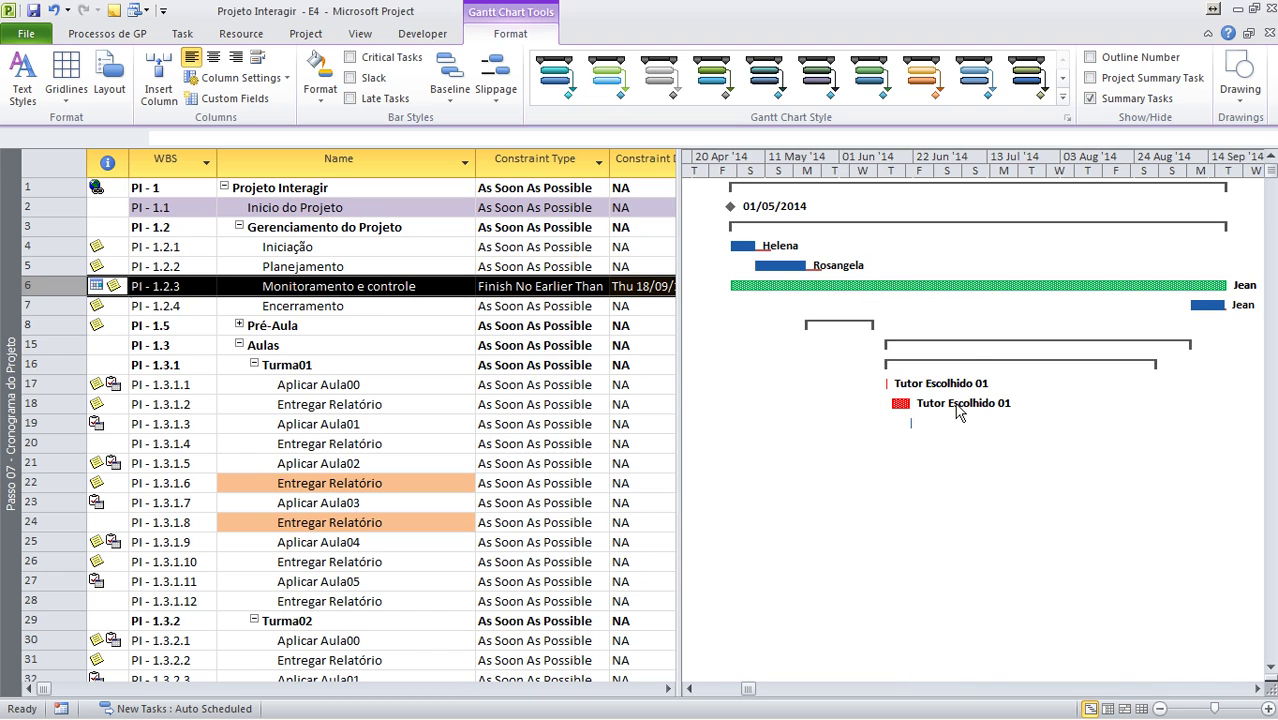
Give the Monitoramento e controle bar a lighter, finely dotted middle pattern, keeping the full-height shape, and apply the formatting.
{"action": "double_click", "coordinate": [978, 285]}
{"action": "left_click", "coordinate": [684, 333]}
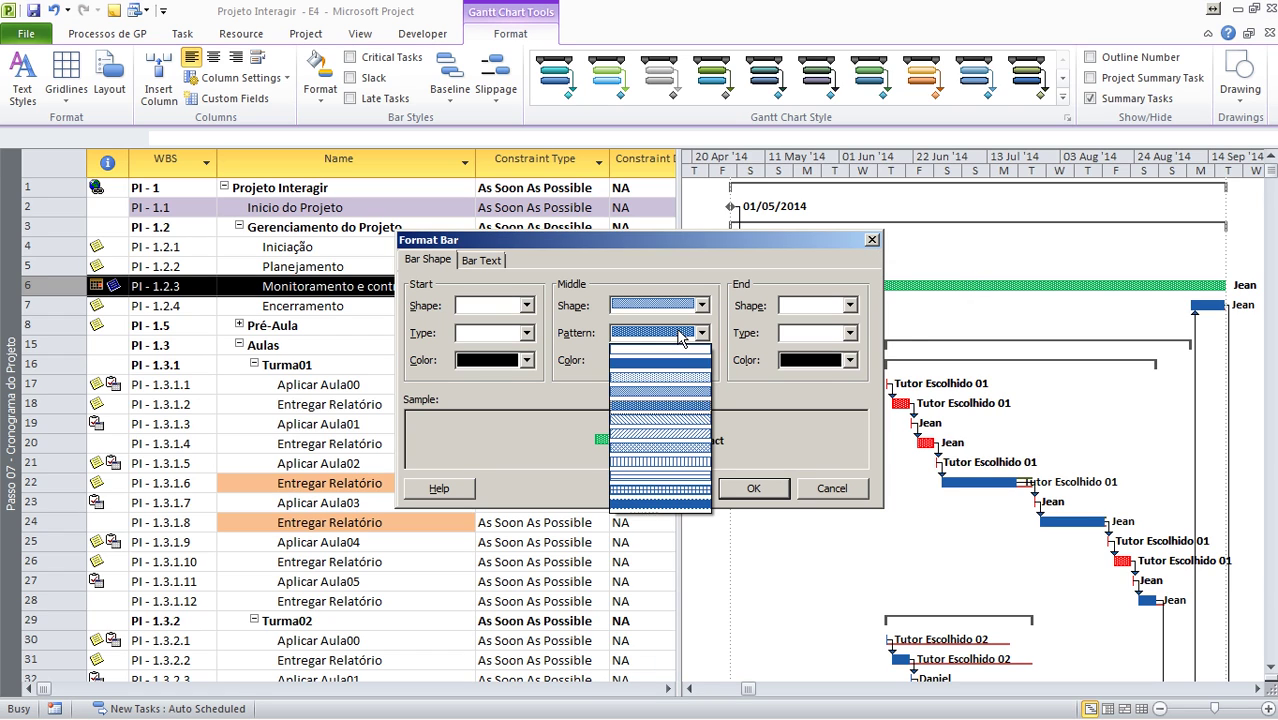
{"action": "left_click", "coordinate": [686, 390]}
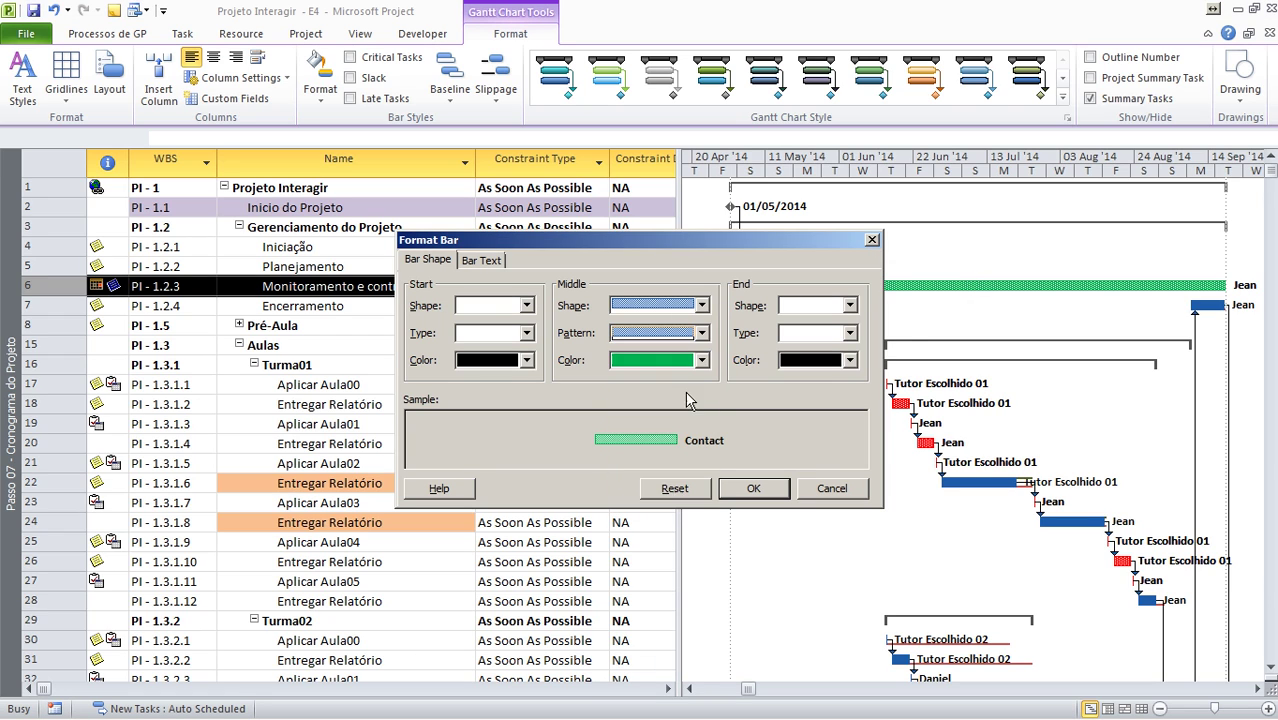
{"action": "left_click", "coordinate": [678, 306]}
{"action": "left_click", "coordinate": [690, 292]}
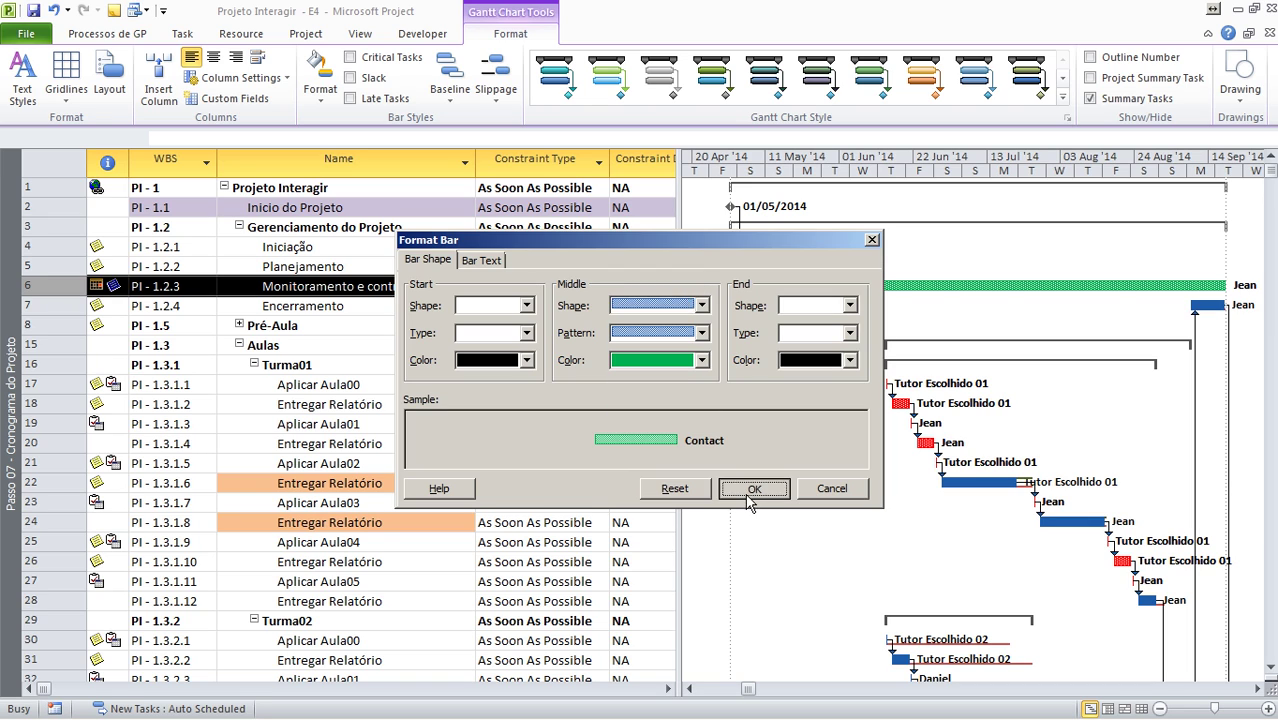
{"action": "left_click", "coordinate": [752, 489]}
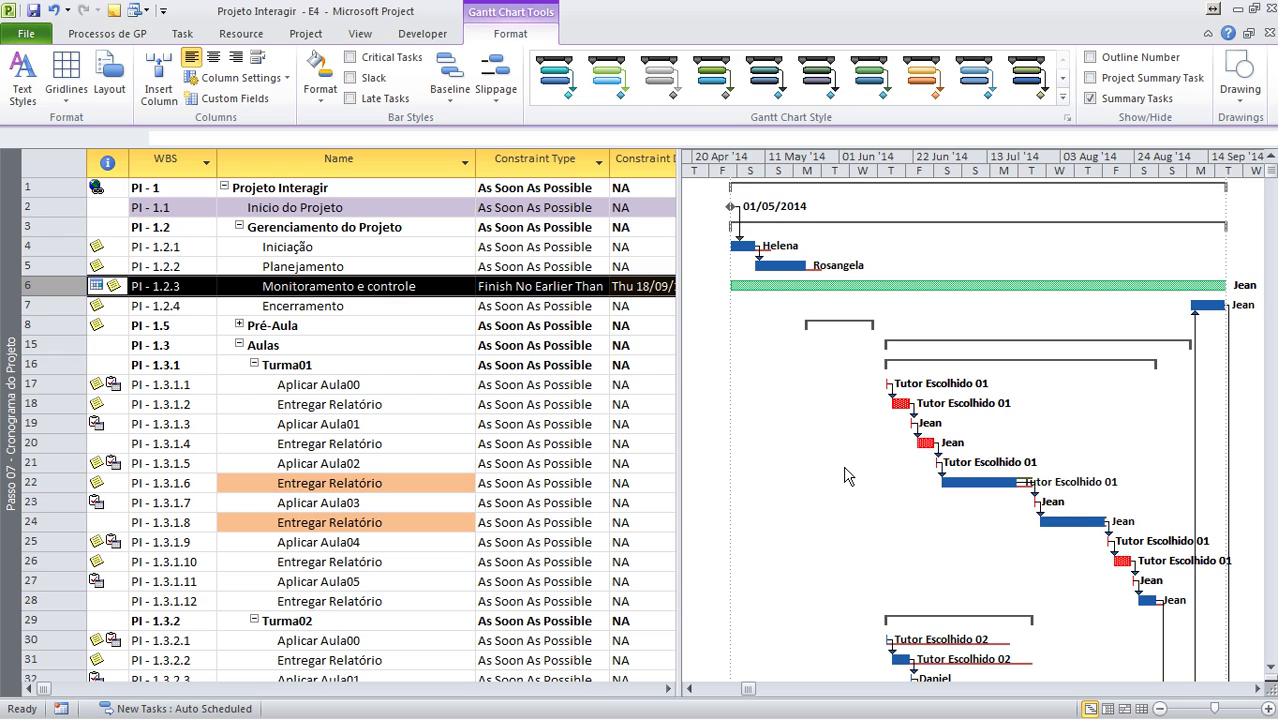
Review the Gantt layout settings, keeping the links that run from a bar's end down to the next bar's top.
{"action": "right_click", "coordinate": [1046, 420]}
{"action": "left_click", "coordinate": [1090, 470]}
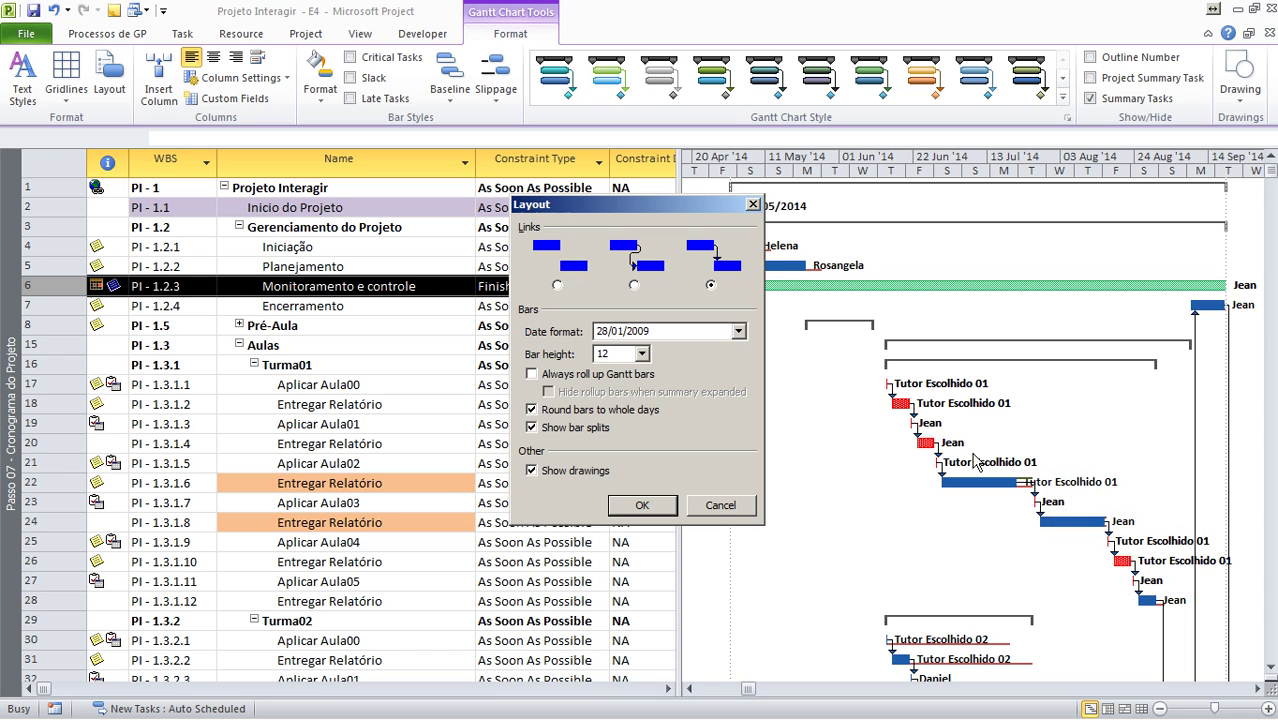
{"action": "left_click", "coordinate": [710, 286]}
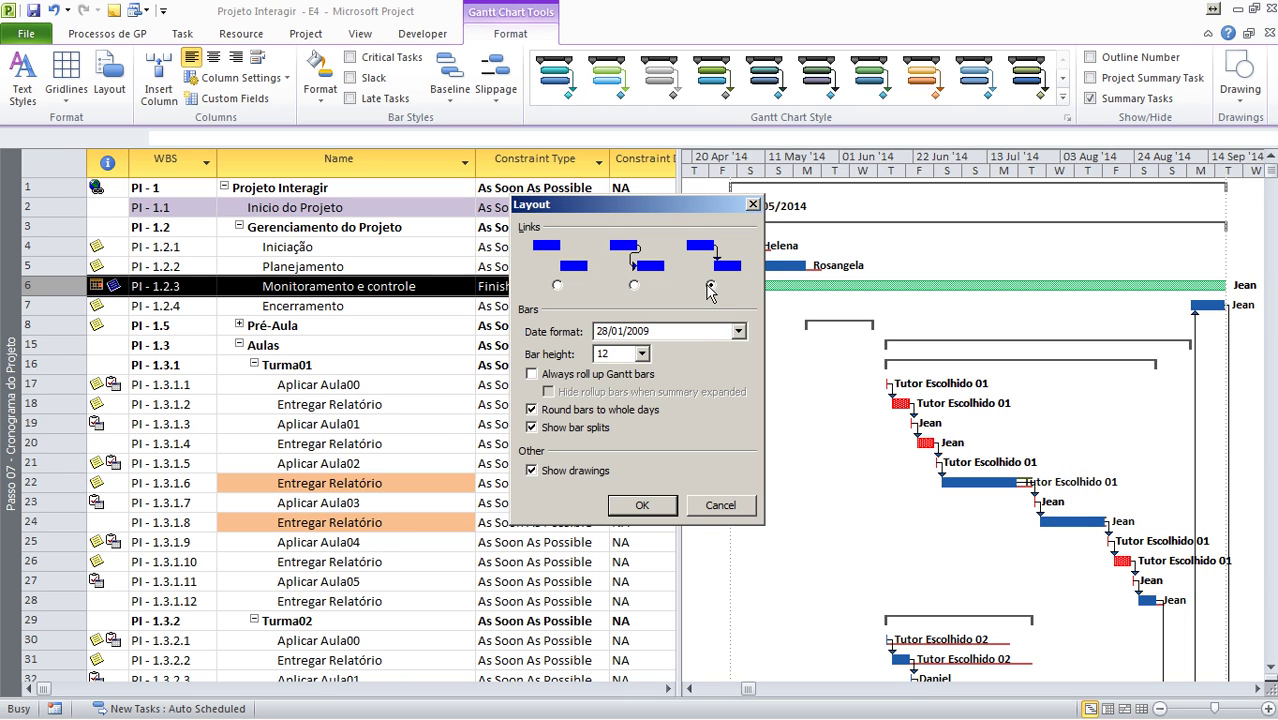
{"action": "left_click", "coordinate": [663, 513]}
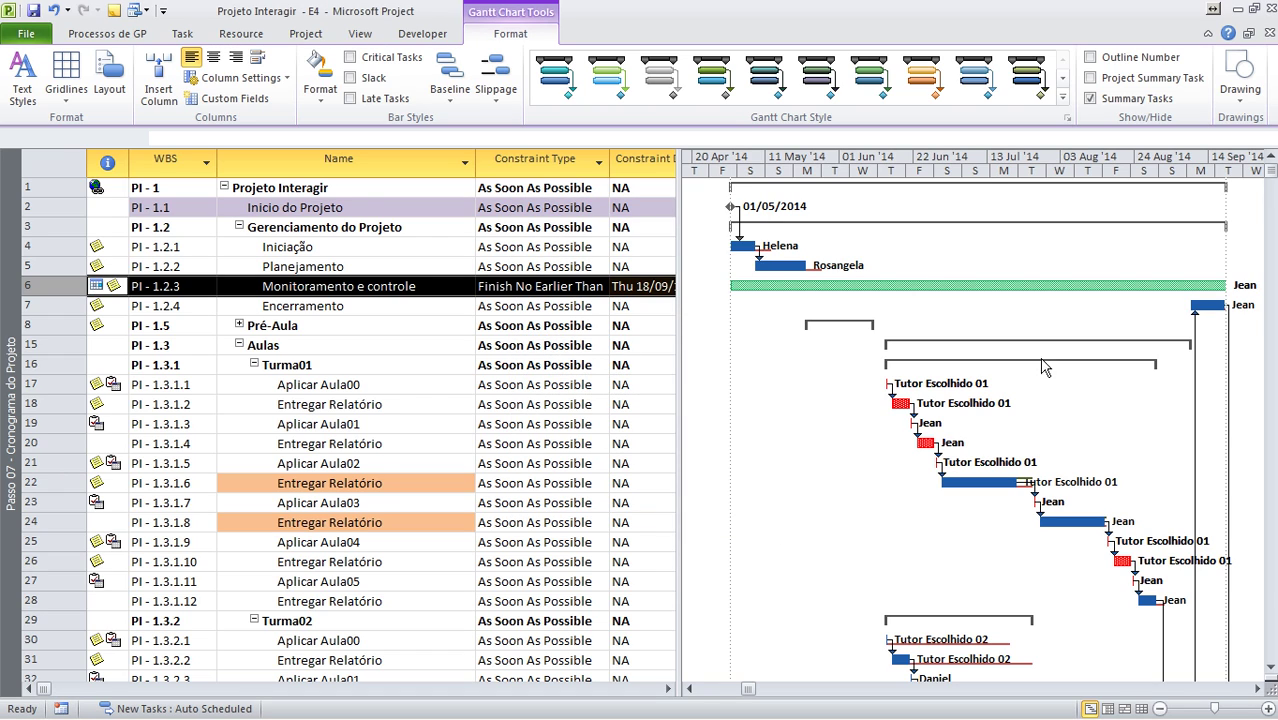
Change the Status Date gridline's line type from dashed to dotted and apply the gridline settings.
{"action": "right_click", "coordinate": [792, 396]}
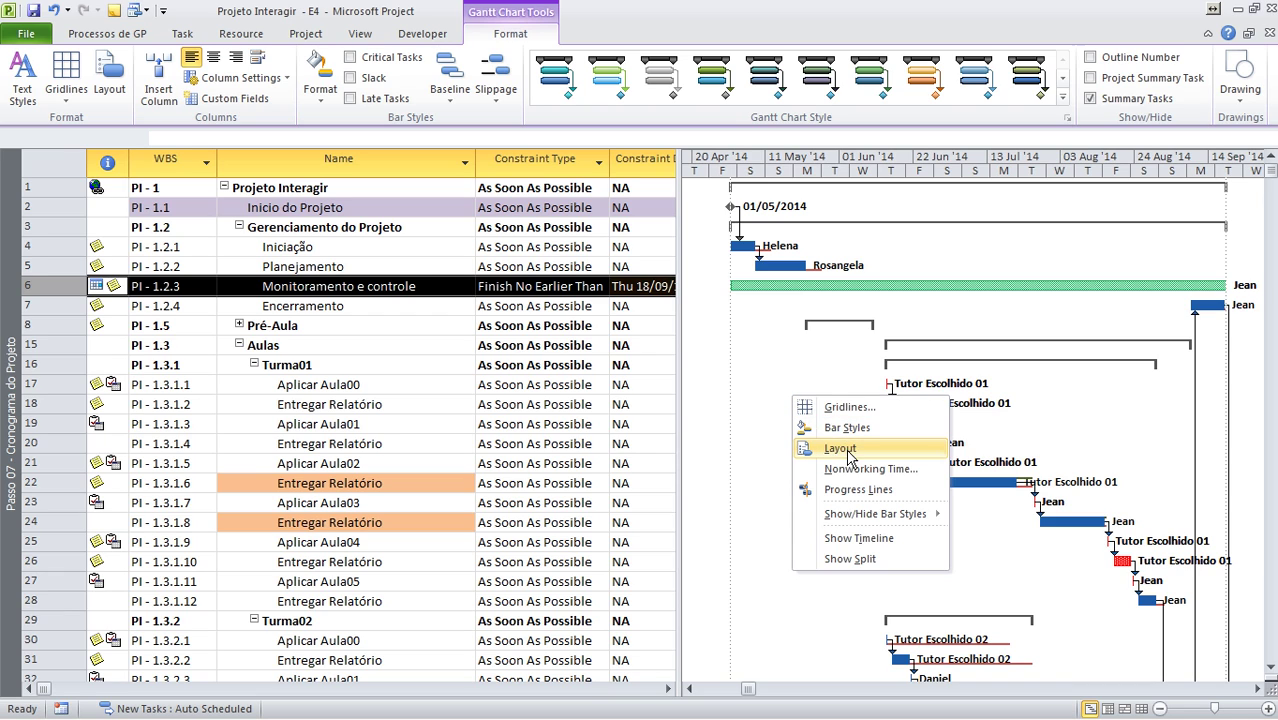
{"action": "left_click", "coordinate": [849, 410]}
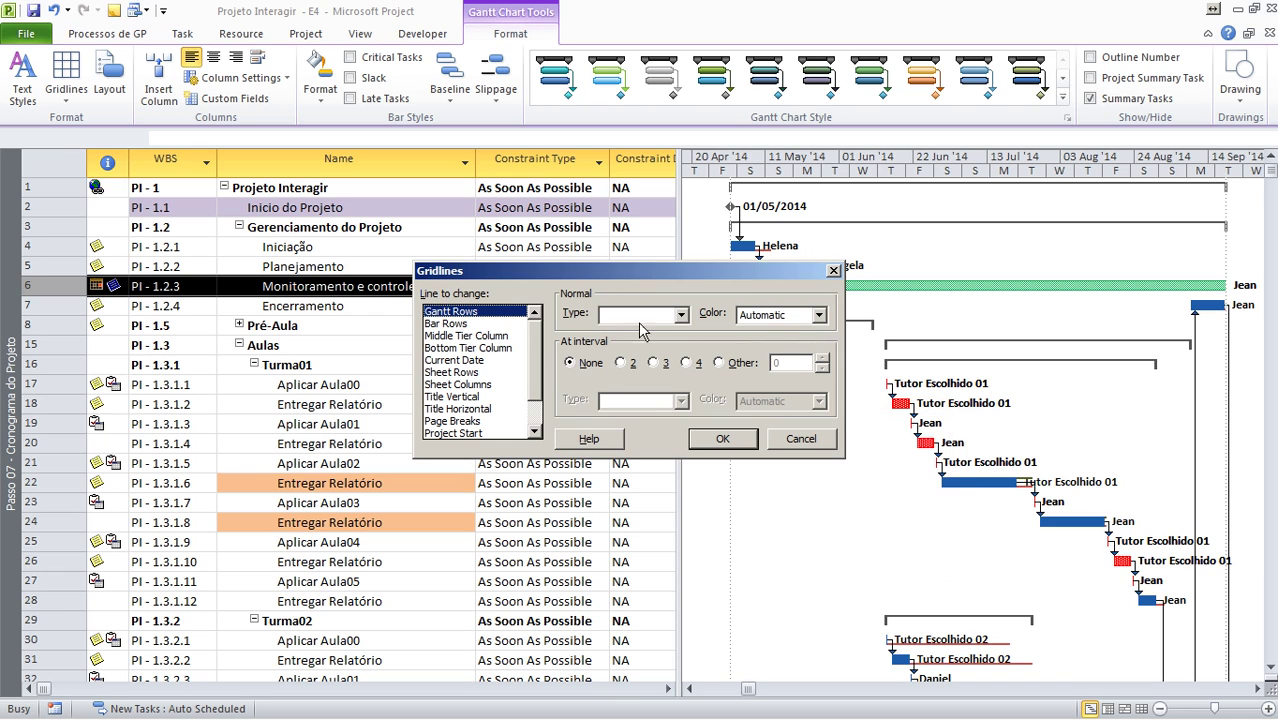
{"action": "left_click", "coordinate": [455, 360]}
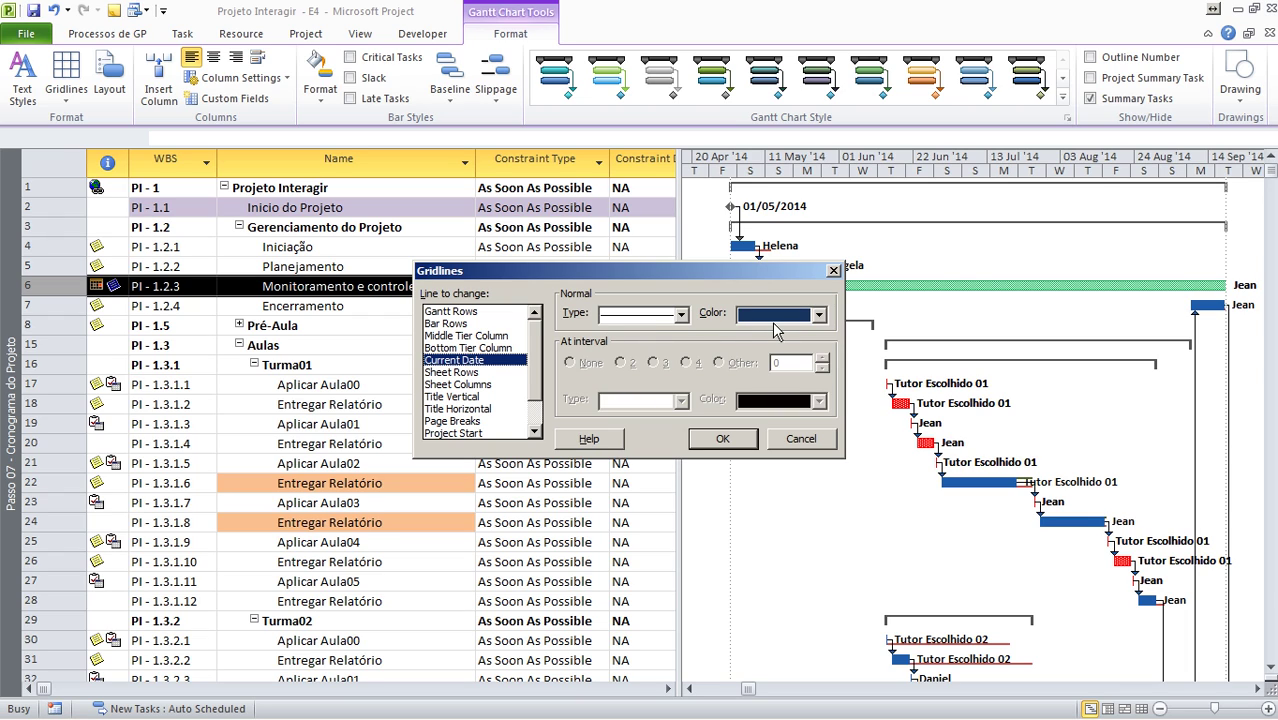
{"action": "scroll", "coordinate": [532, 425], "scroll_direction": "down", "scroll_amount": 1}
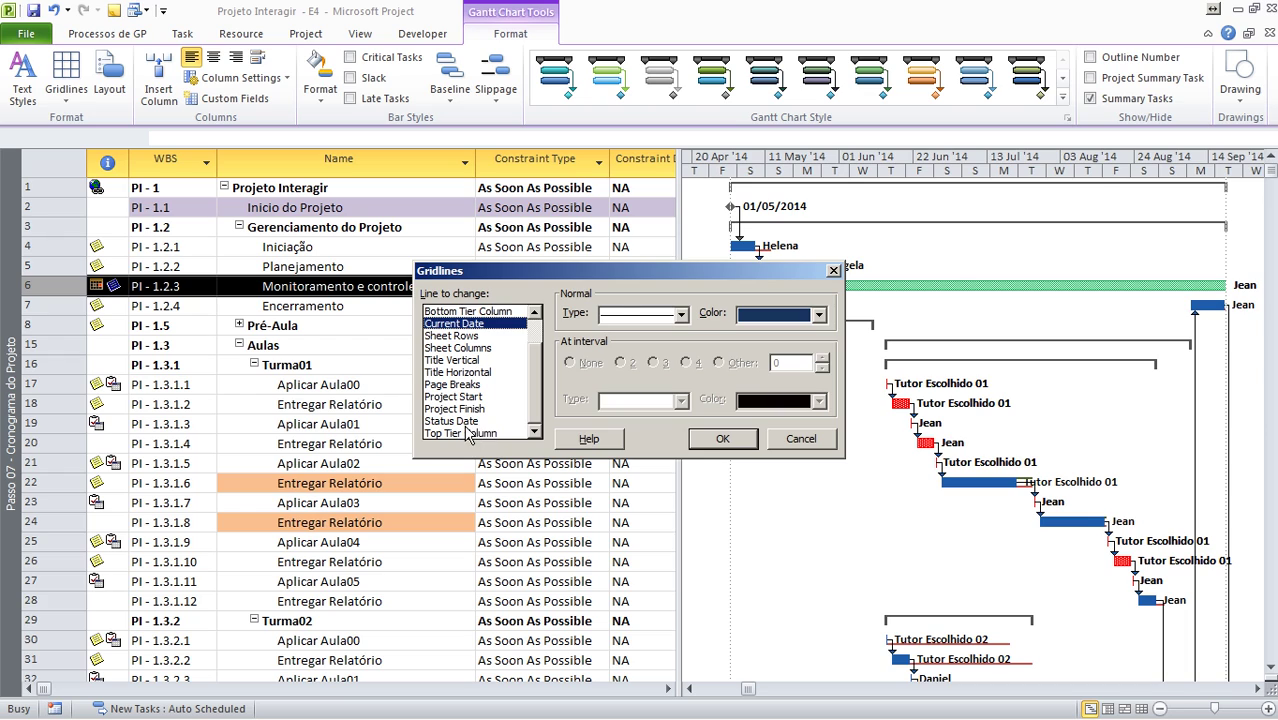
{"action": "left_click", "coordinate": [465, 421]}
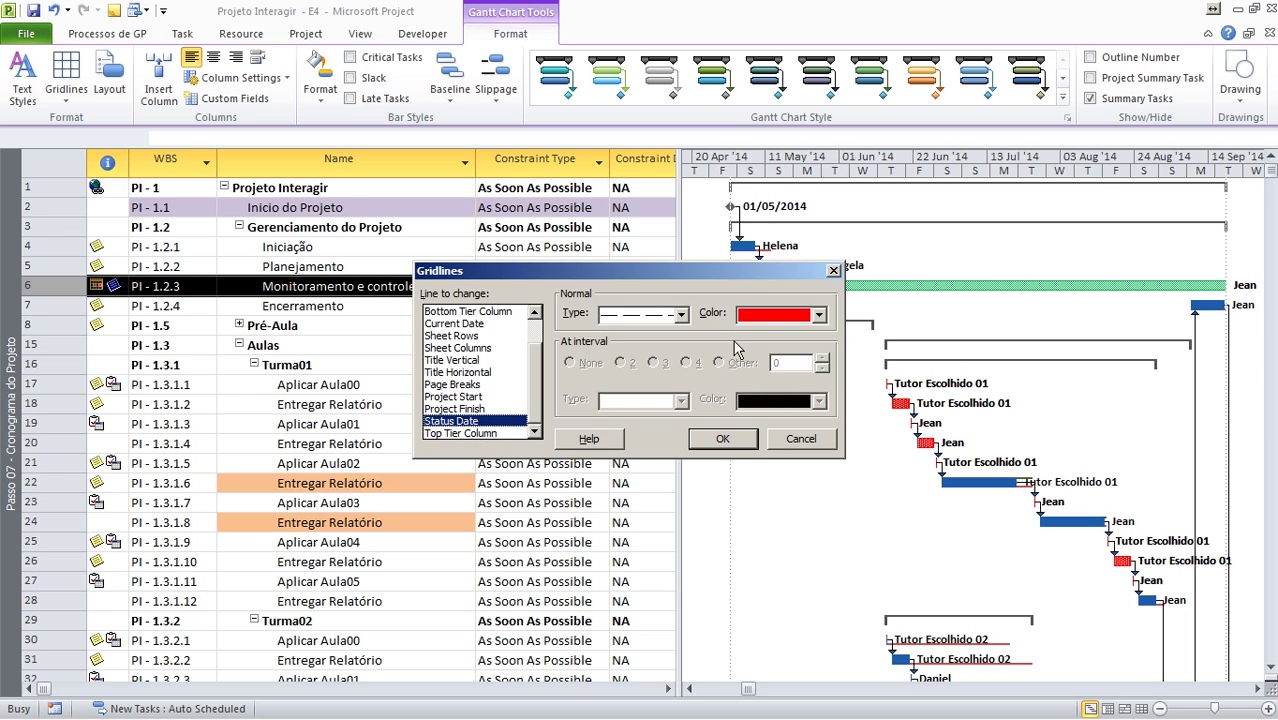
{"action": "left_click", "coordinate": [679, 316]}
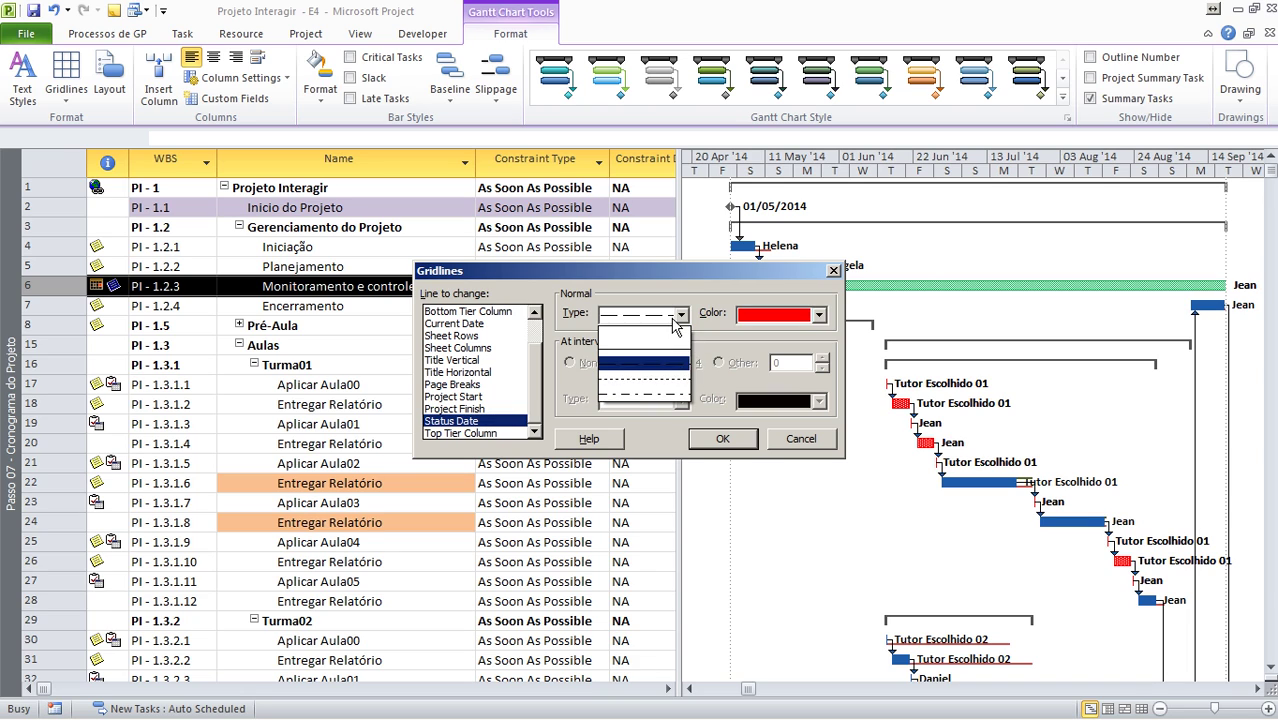
{"action": "left_click", "coordinate": [645, 378]}
{"action": "left_click", "coordinate": [720, 438]}
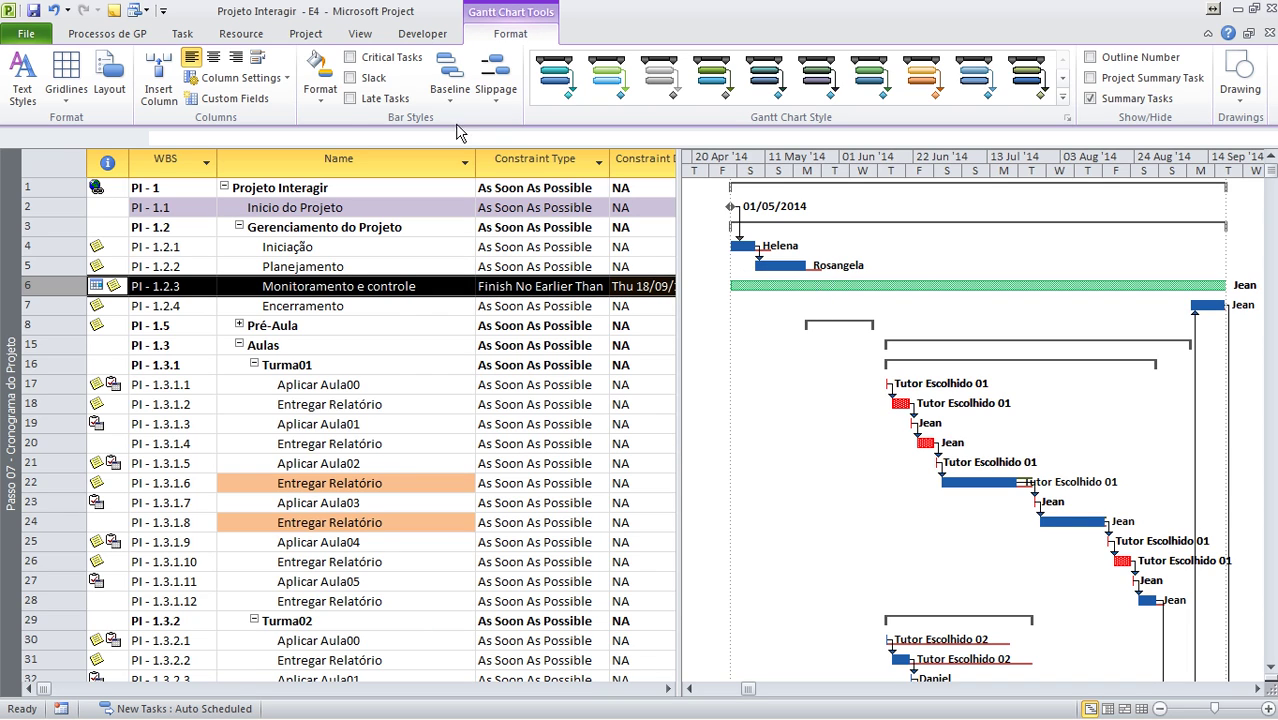
Set the project's current date to Fri 23/05/14 in the project information.
{"action": "left_click", "coordinate": [300, 35]}
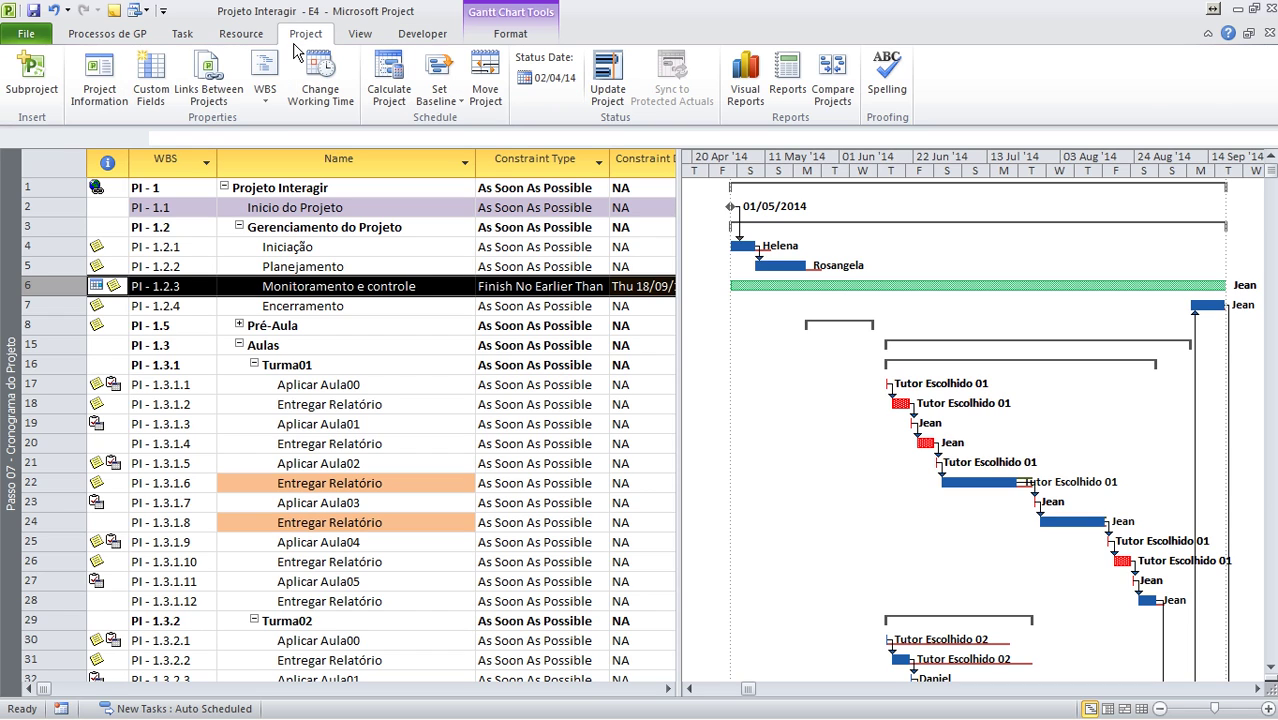
{"action": "left_click", "coordinate": [100, 93]}
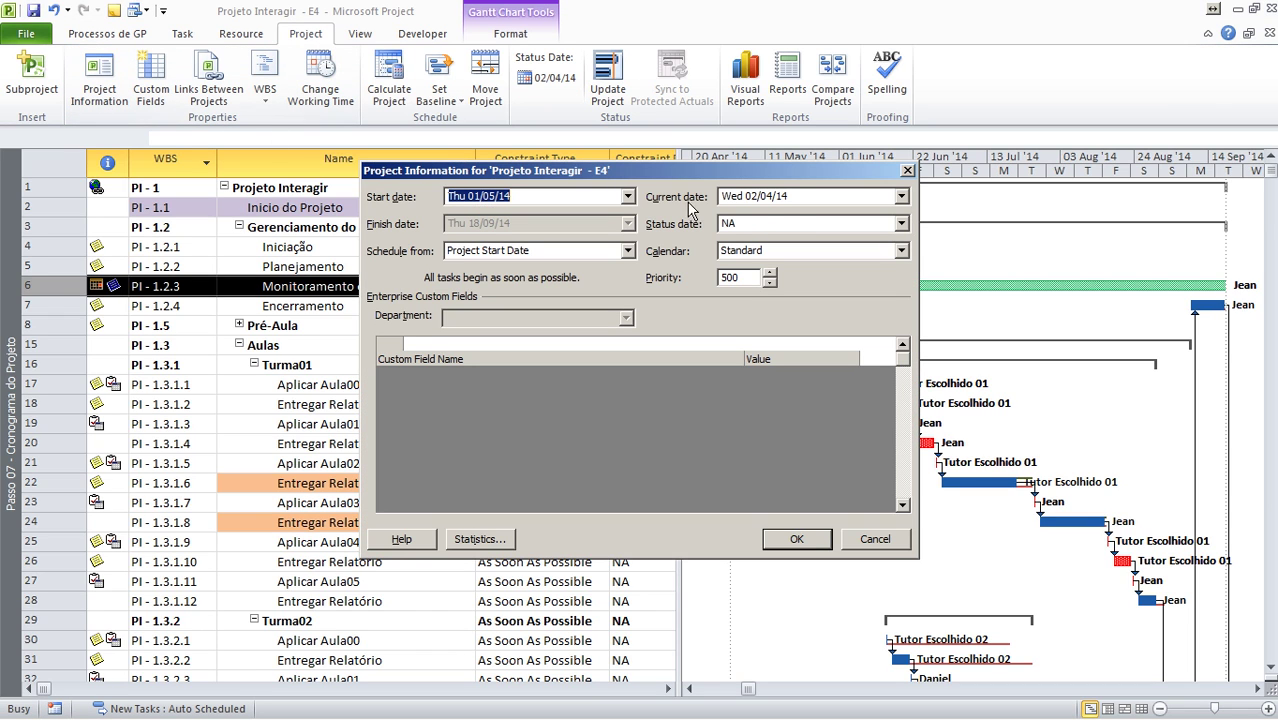
{"action": "left_click", "coordinate": [902, 196]}
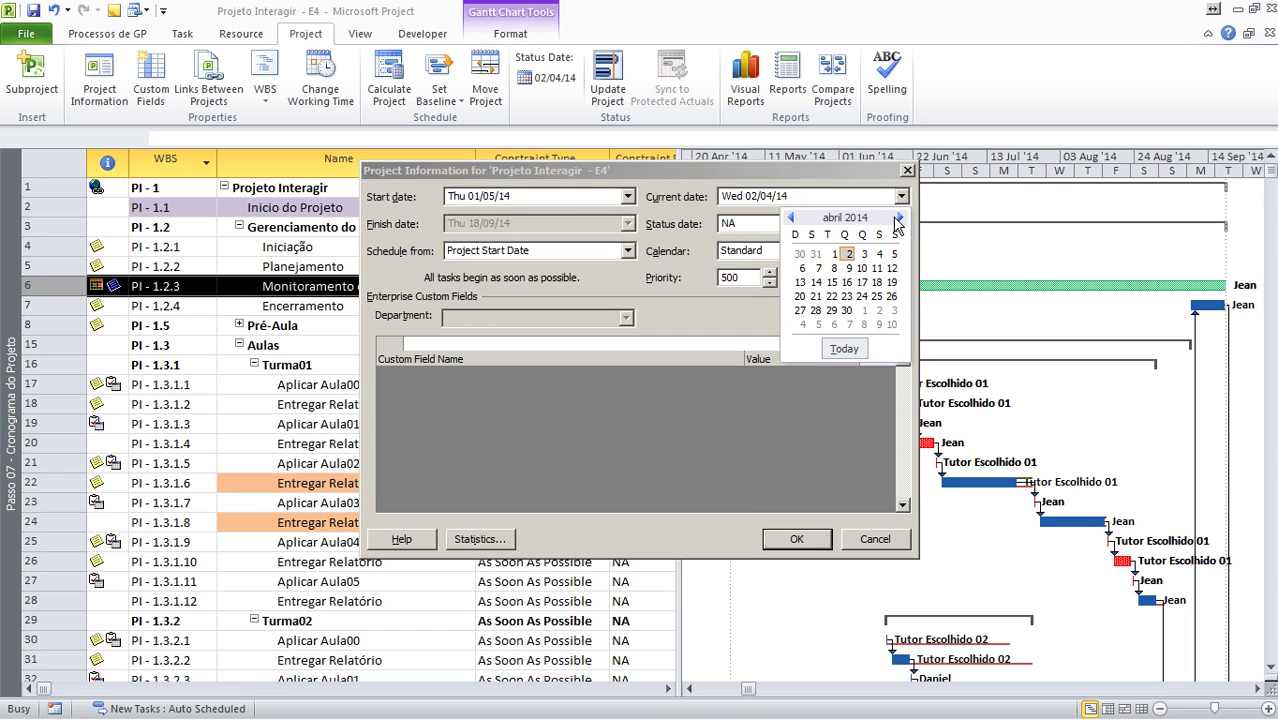
{"action": "left_click", "coordinate": [899, 217]}
{"action": "left_click", "coordinate": [899, 217]}
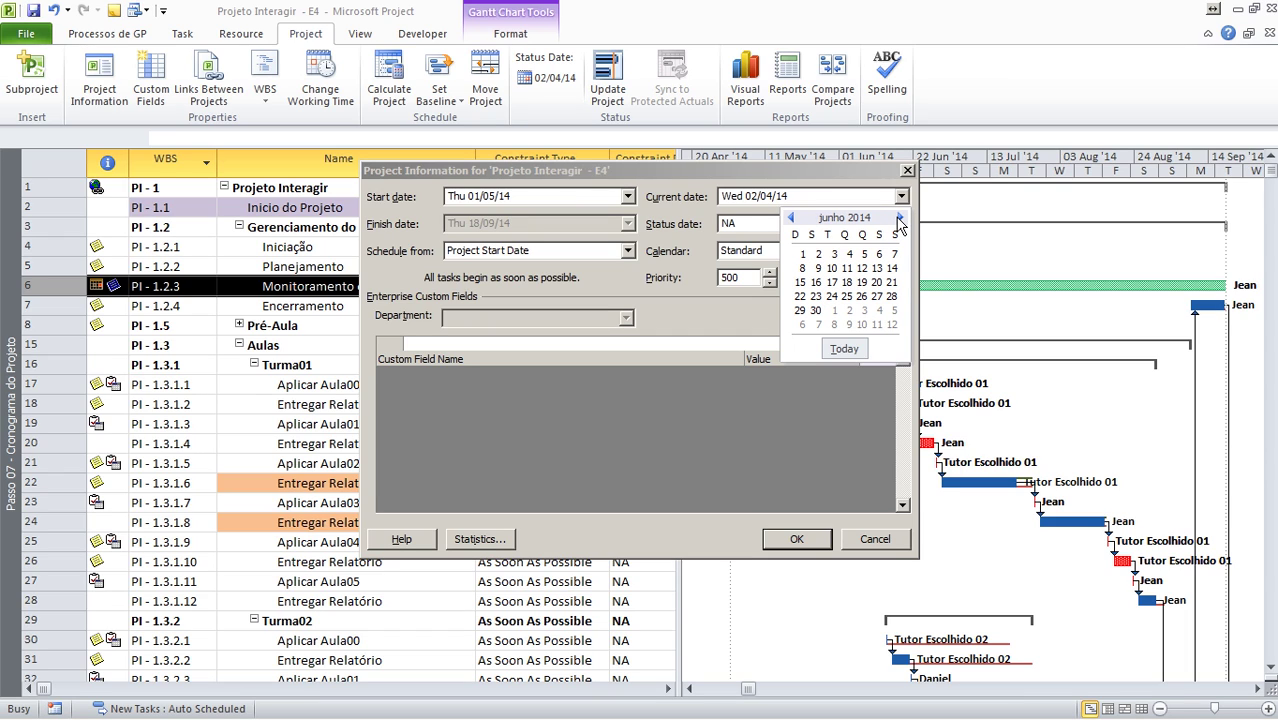
{"action": "left_click", "coordinate": [791, 217]}
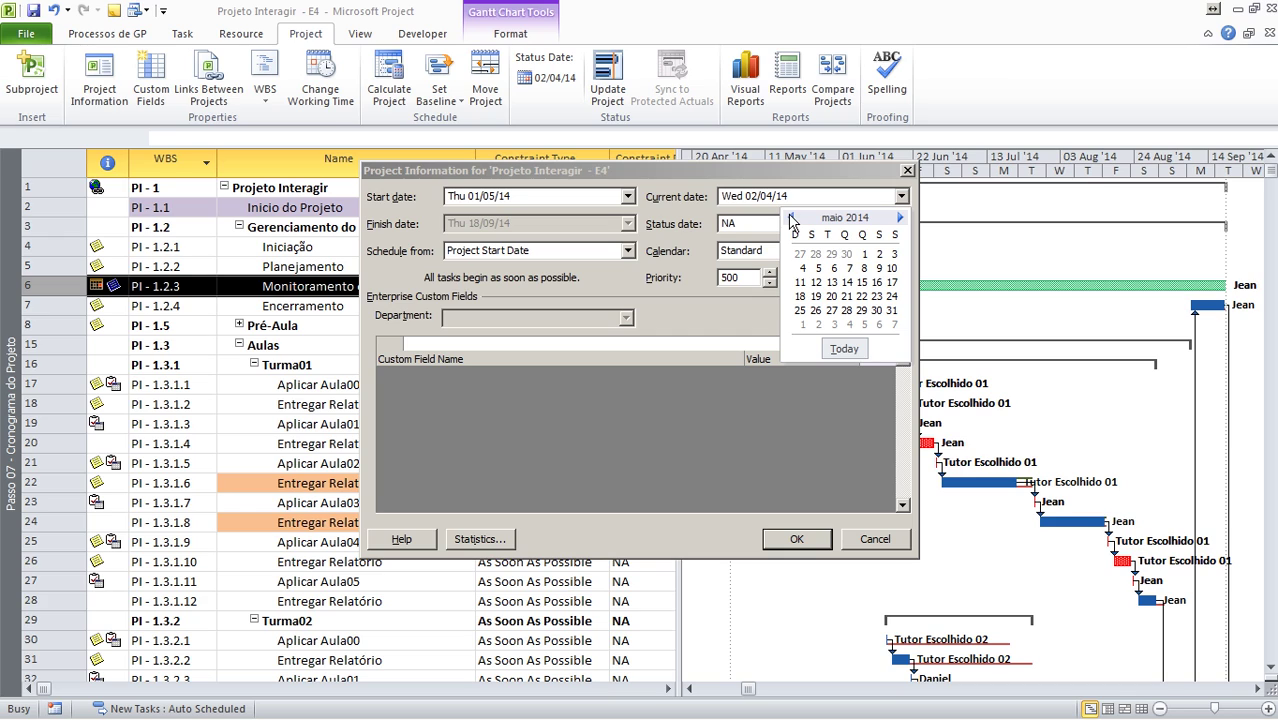
{"action": "left_click", "coordinate": [877, 296]}
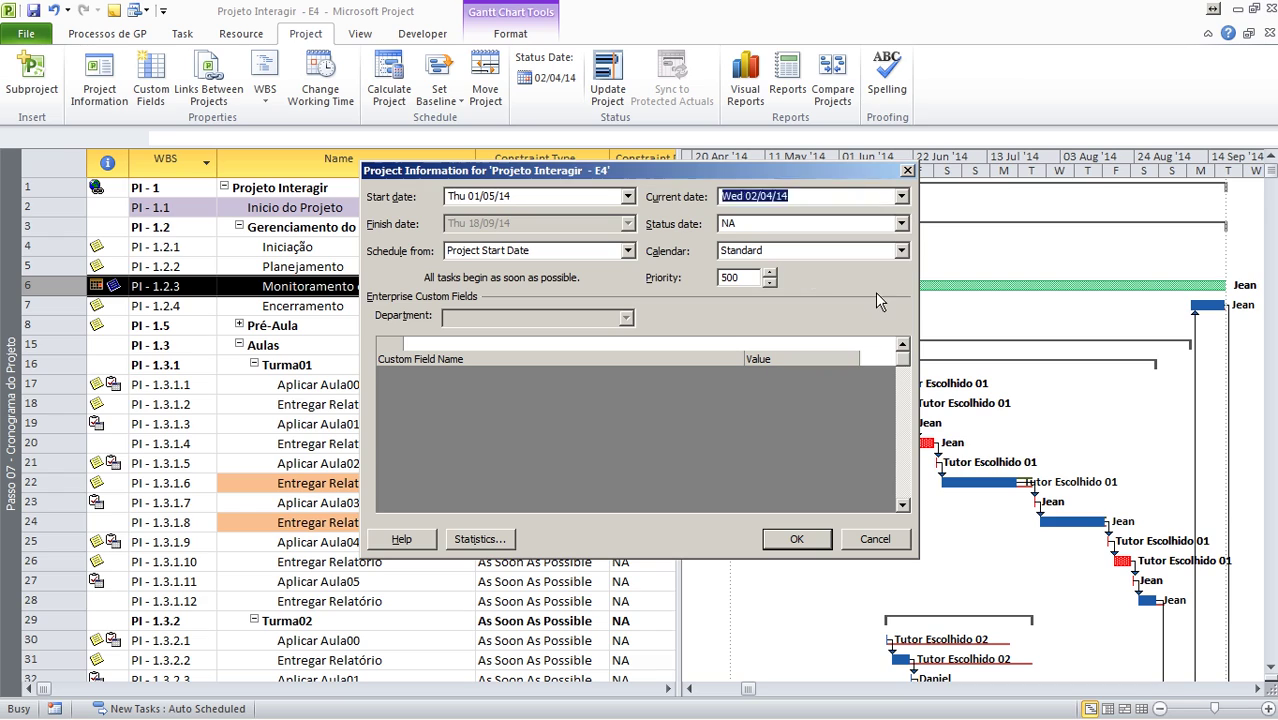
Set the project's status date to Fri 23/05/14 and apply the project information.
{"action": "left_click", "coordinate": [901, 224]}
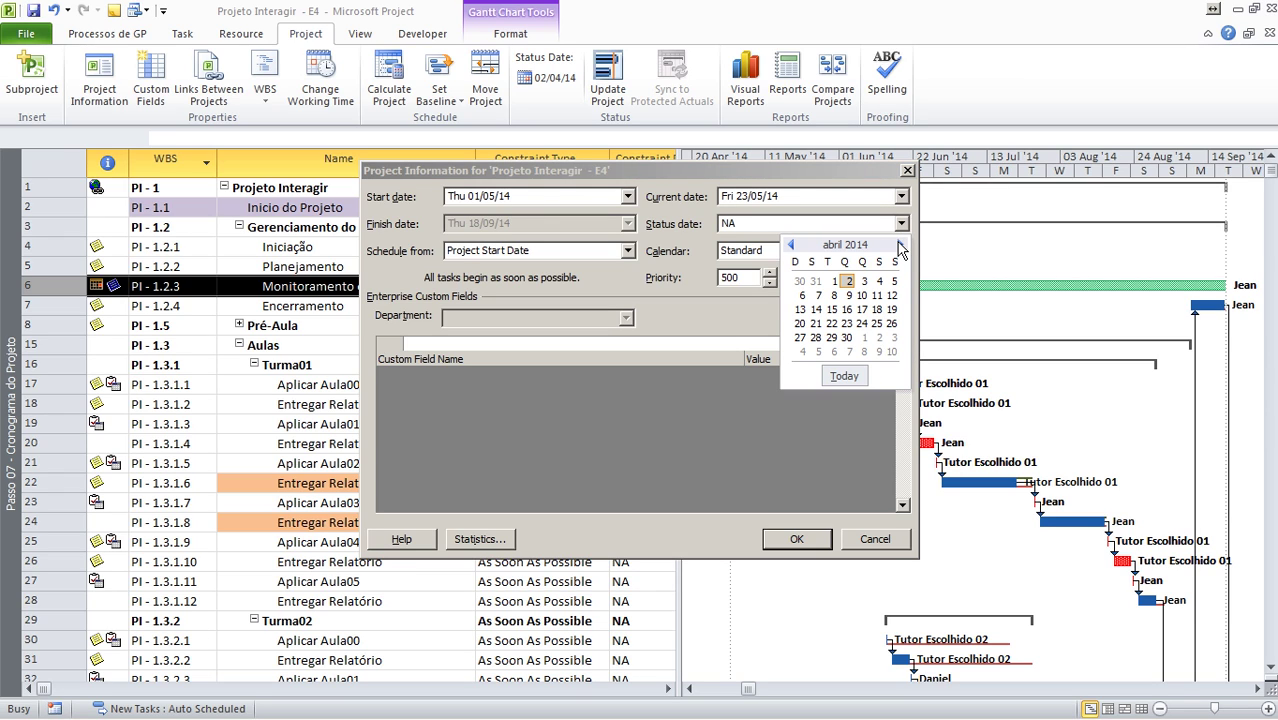
{"action": "left_click", "coordinate": [899, 246]}
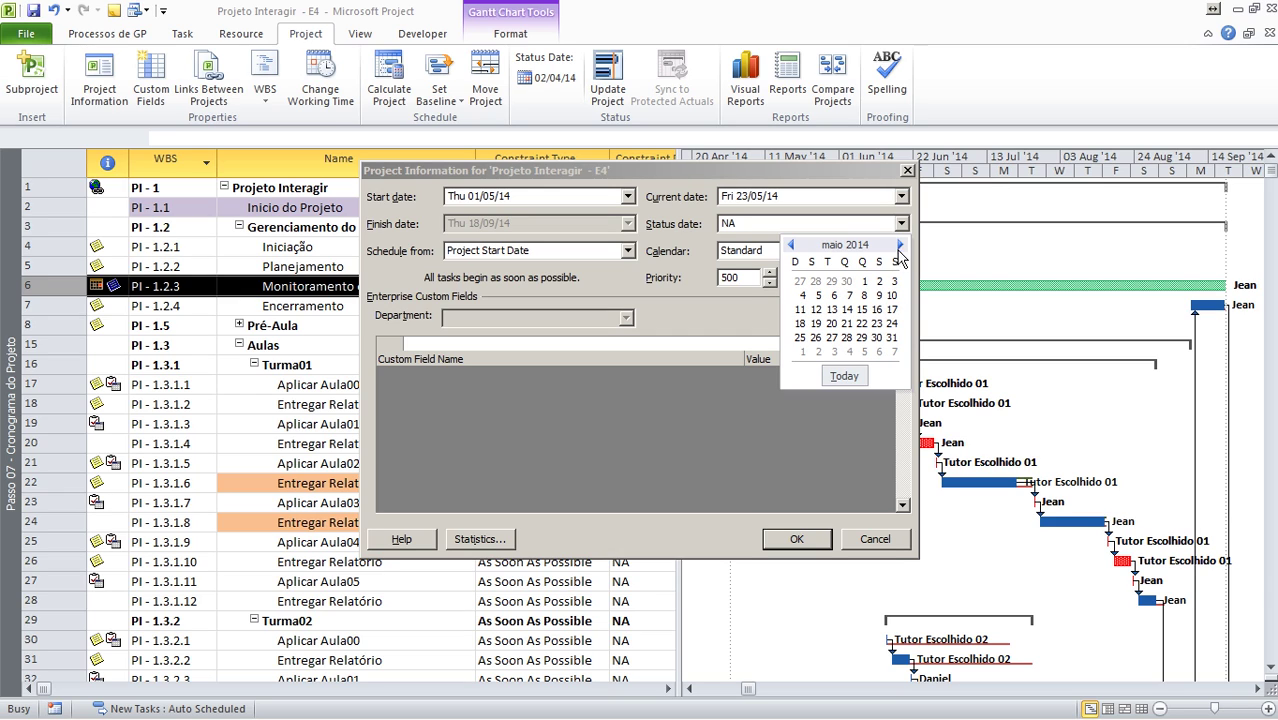
{"action": "left_click", "coordinate": [878, 324]}
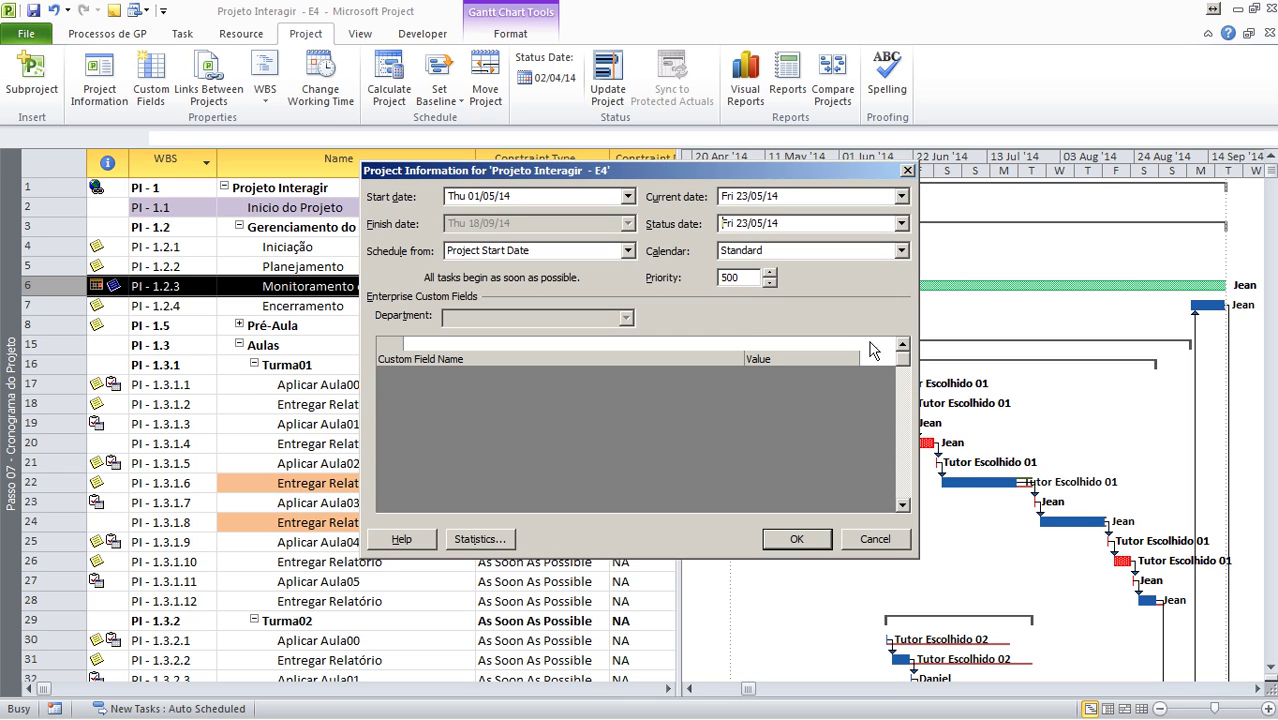
{"action": "left_click", "coordinate": [792, 539]}
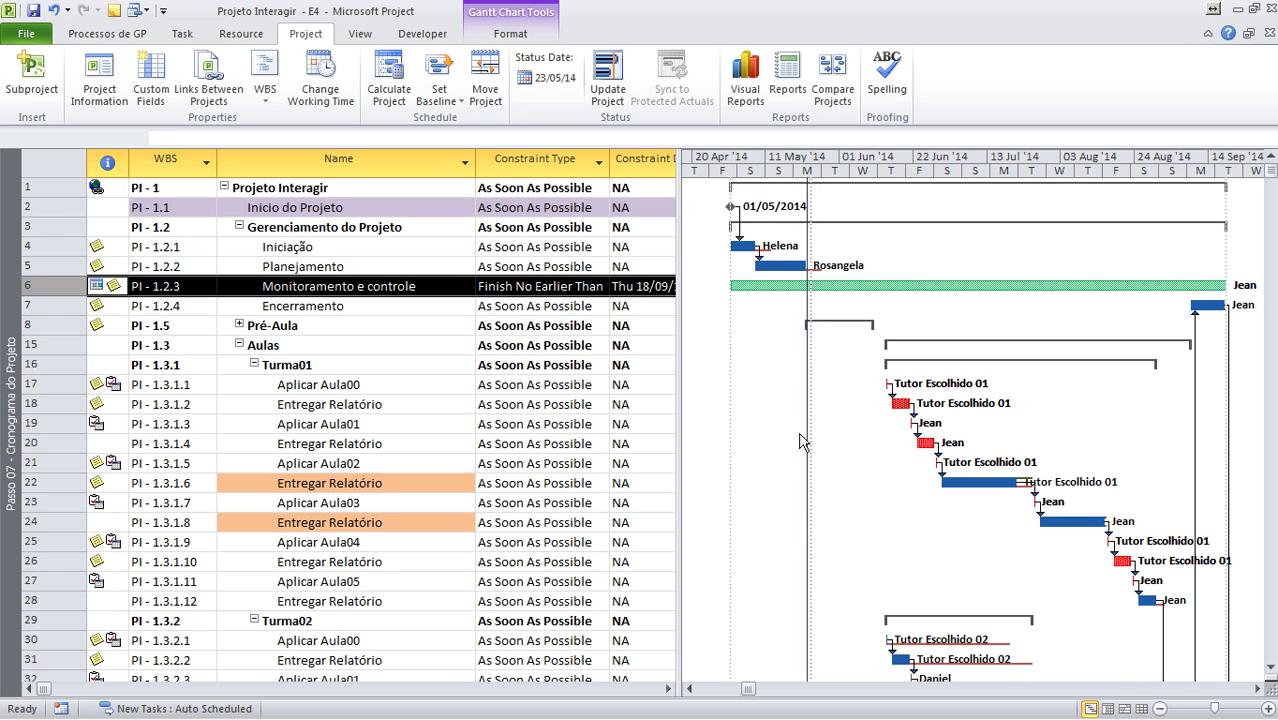
{"action": "right_click", "coordinate": [885, 170]}
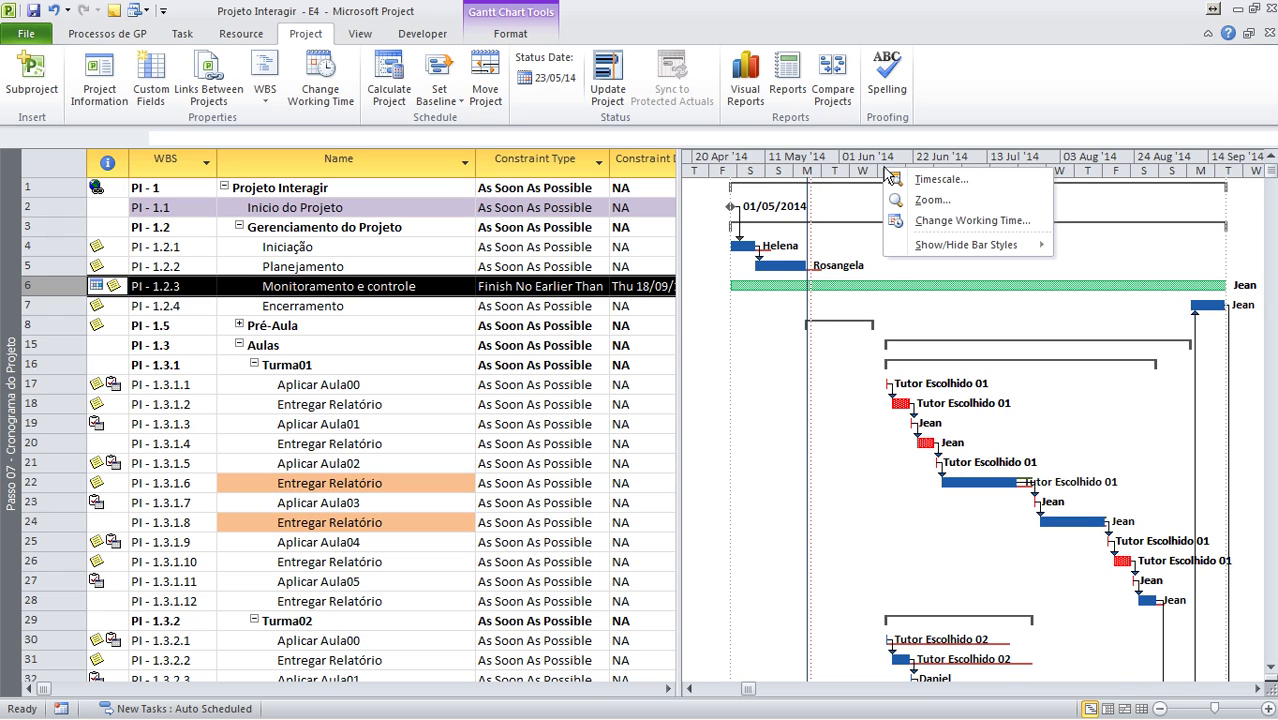
{"action": "left_click", "coordinate": [928, 202]}
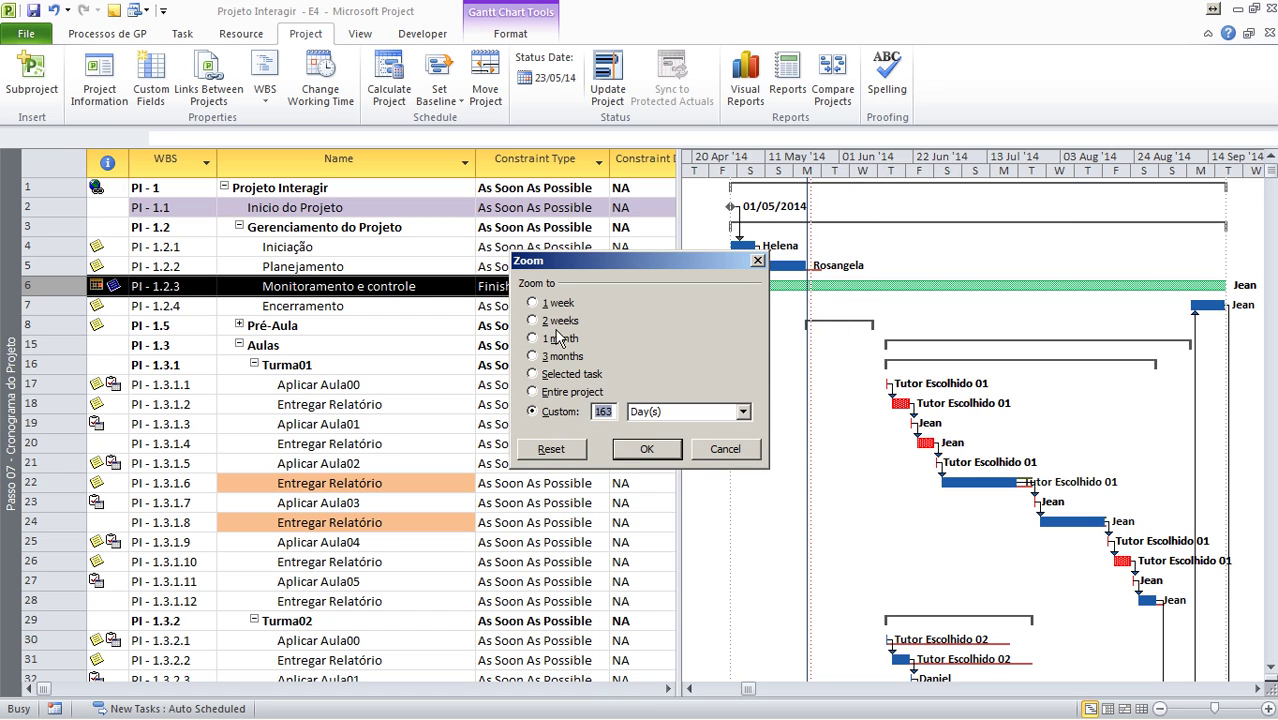
{"action": "left_click", "coordinate": [710, 451]}
Set the timescale's bottom tier to a count of 1 day and show the days around the current and status date lines.
{"action": "right_click", "coordinate": [938, 159]}
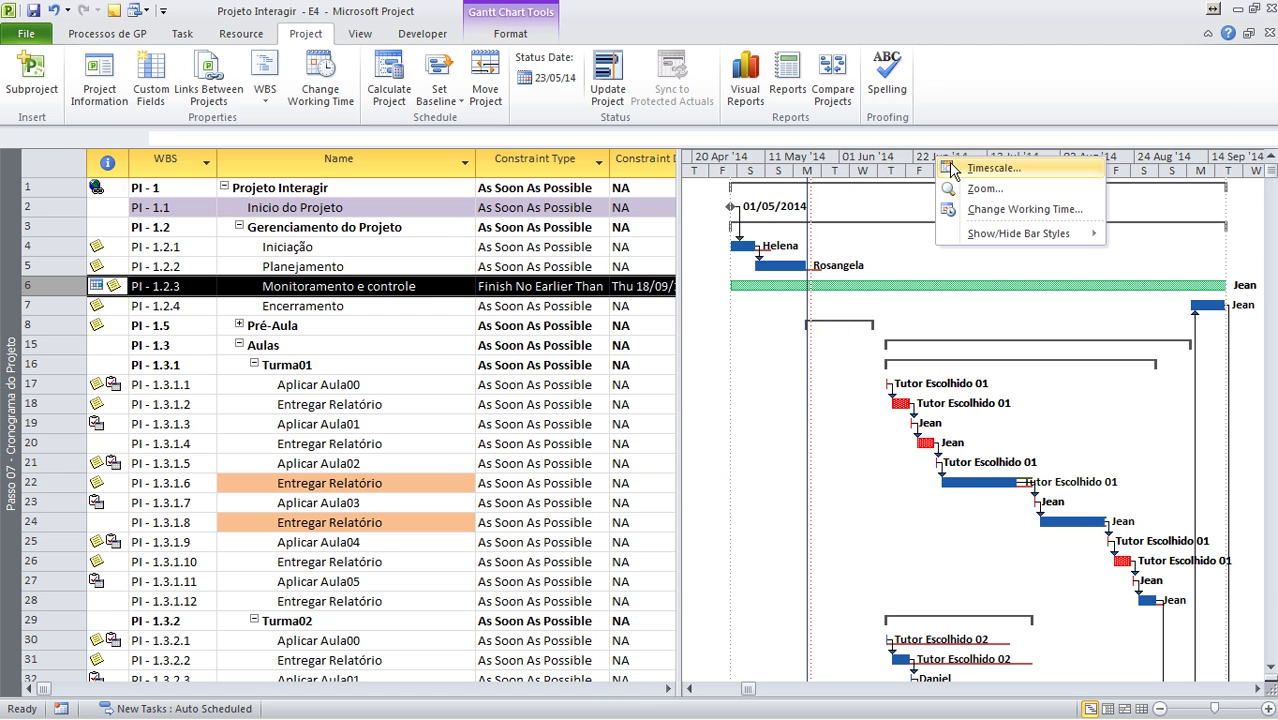
{"action": "left_click", "coordinate": [954, 172]}
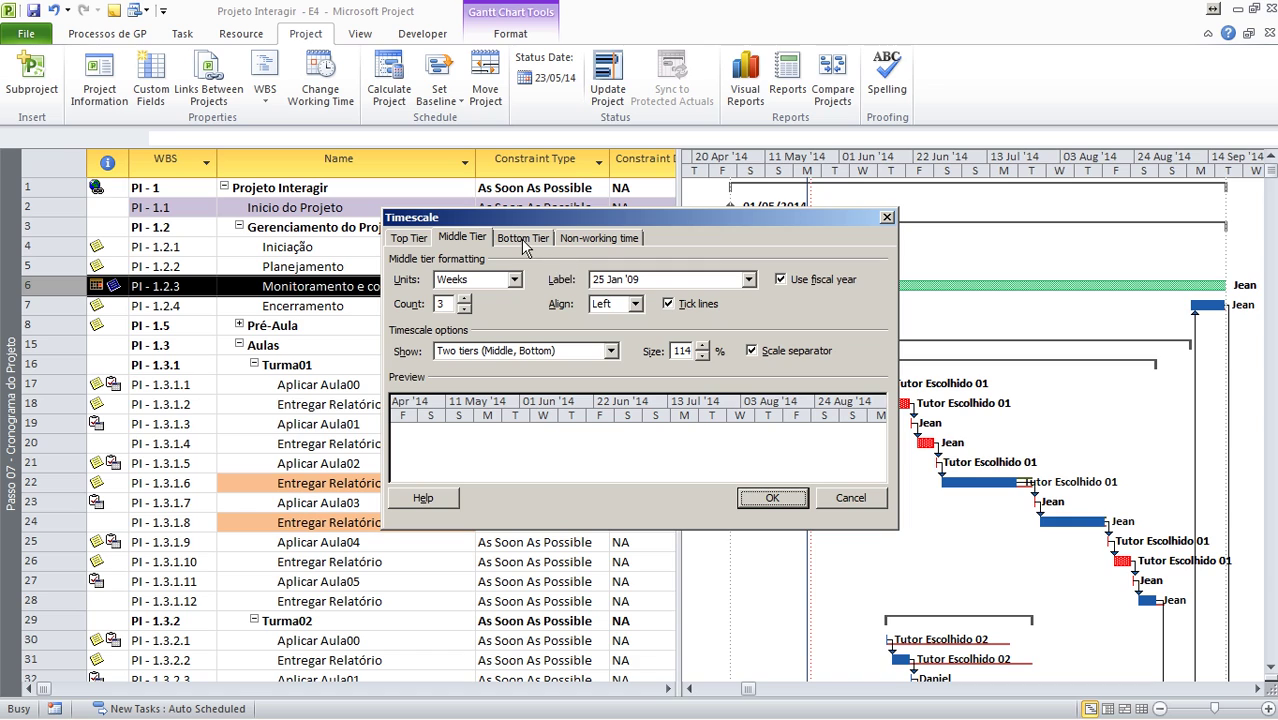
{"action": "left_click", "coordinate": [523, 238]}
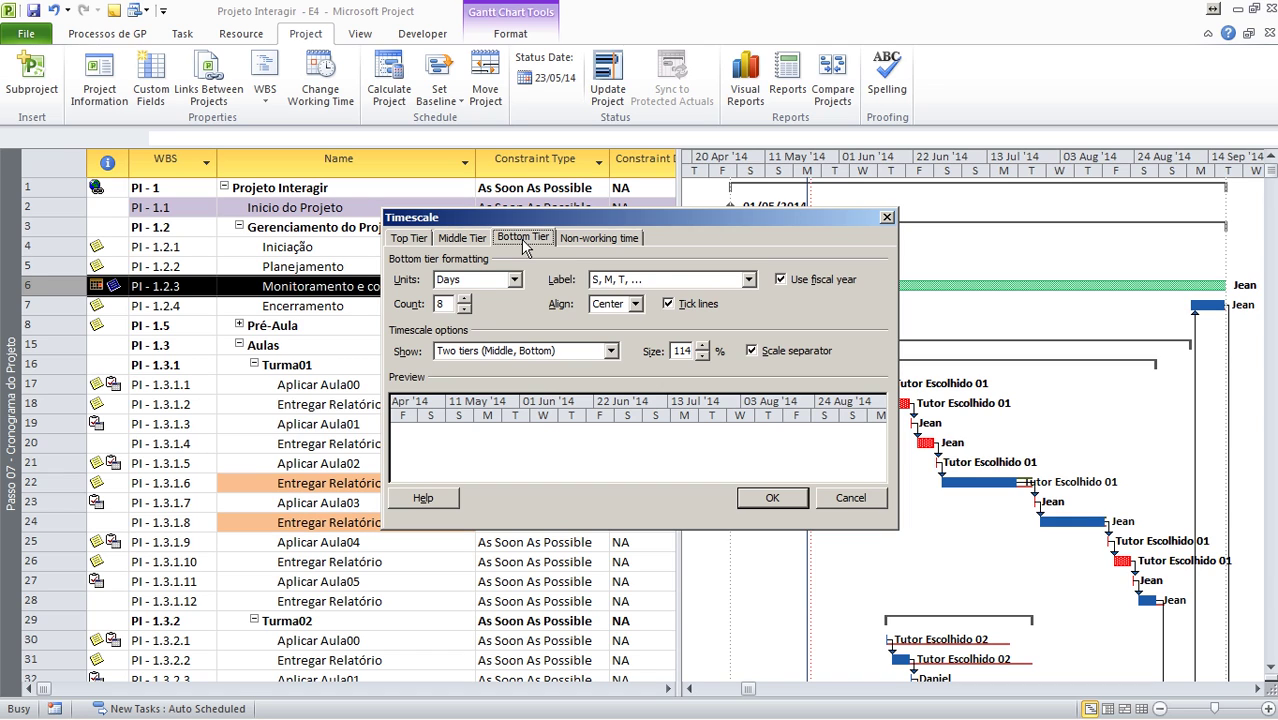
{"action": "left_click", "coordinate": [464, 300]}
{"action": "left_click", "coordinate": [464, 300]}
{"action": "left_click", "coordinate": [465, 310]}
{"action": "left_click", "coordinate": [465, 310]}
{"action": "left_click", "coordinate": [465, 310]}
{"action": "left_click", "coordinate": [465, 310]}
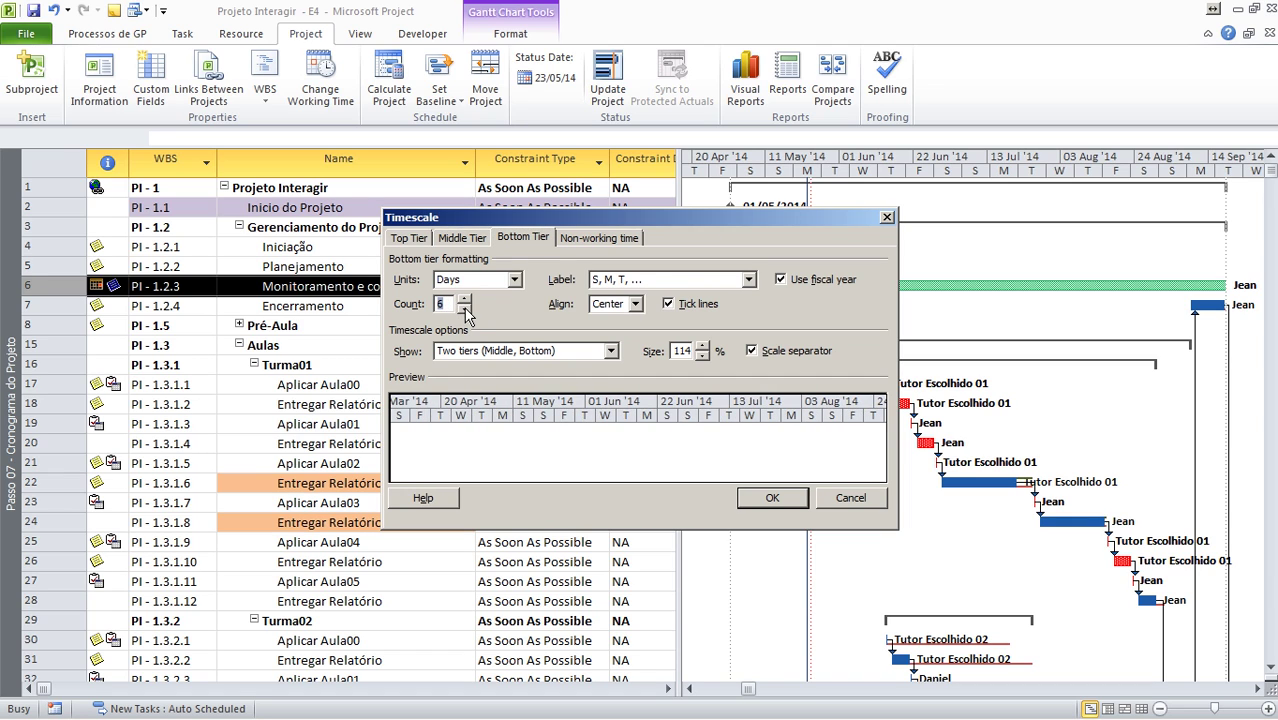
{"action": "left_click", "coordinate": [465, 310]}
{"action": "left_click", "coordinate": [465, 310]}
{"action": "left_click", "coordinate": [465, 310]}
{"action": "left_click", "coordinate": [465, 310]}
{"action": "left_click", "coordinate": [465, 310]}
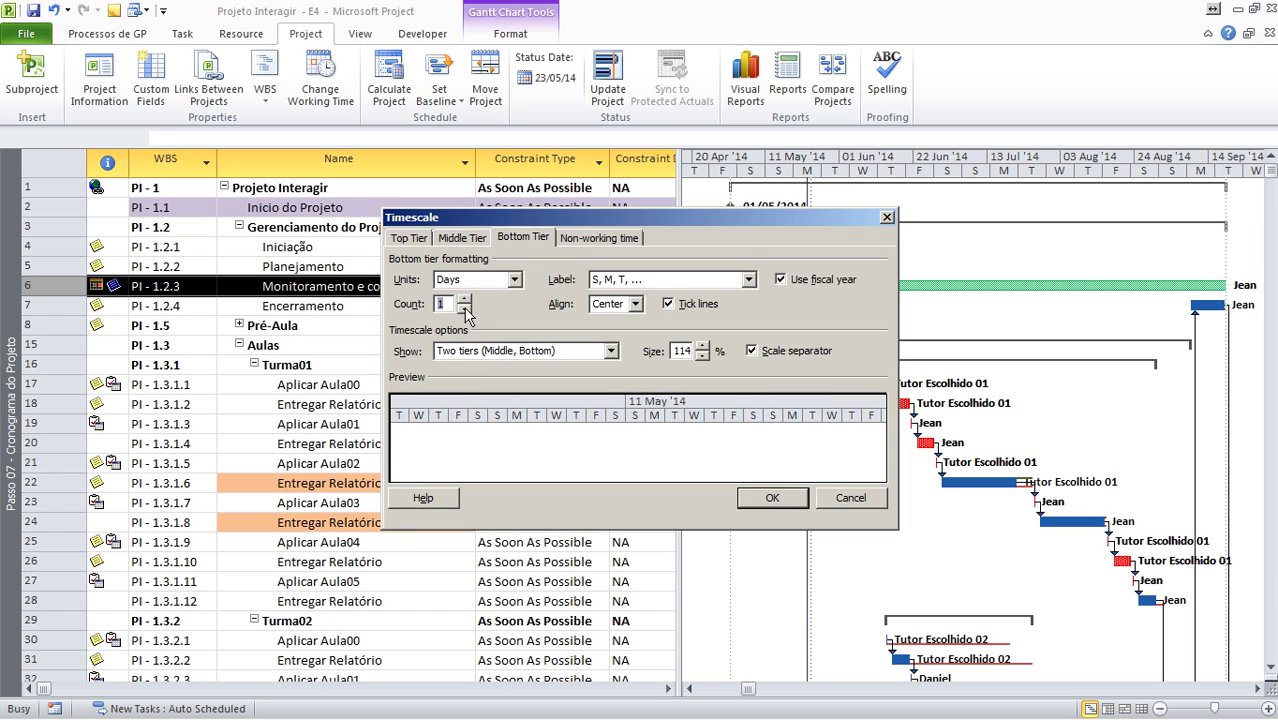
{"action": "left_click", "coordinate": [786, 499]}
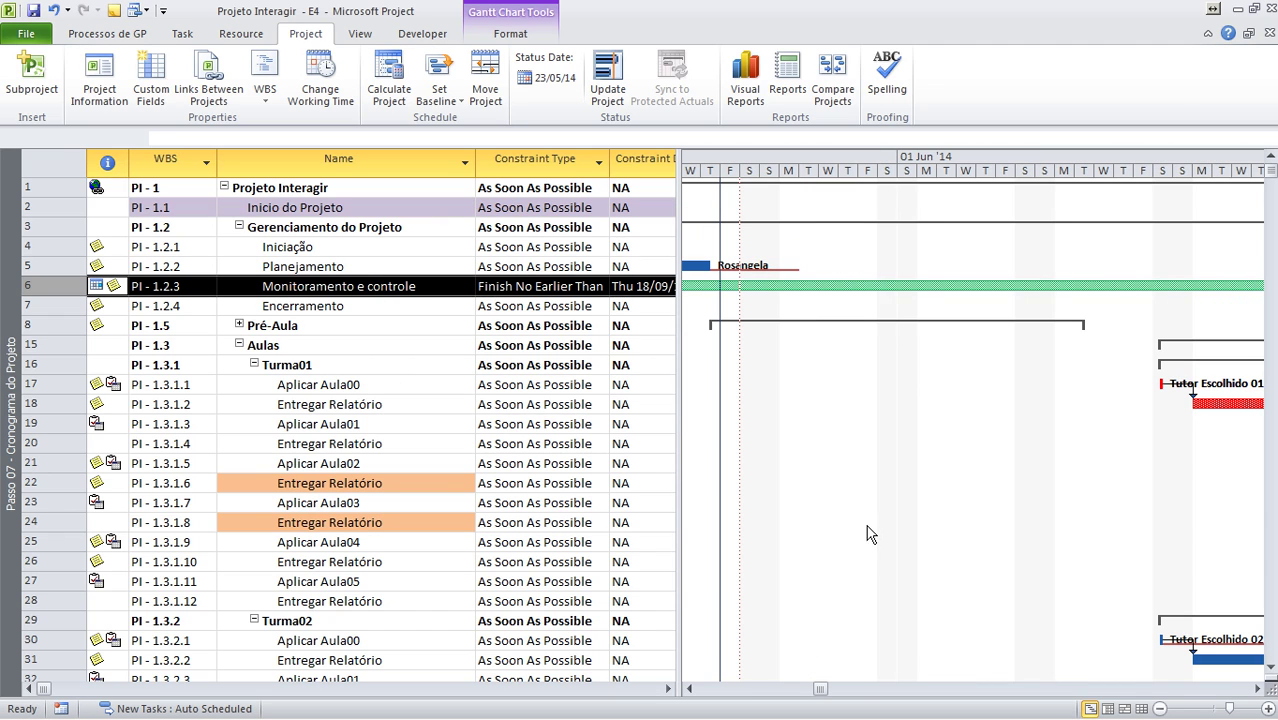
{"action": "left_click", "coordinate": [689, 688]}
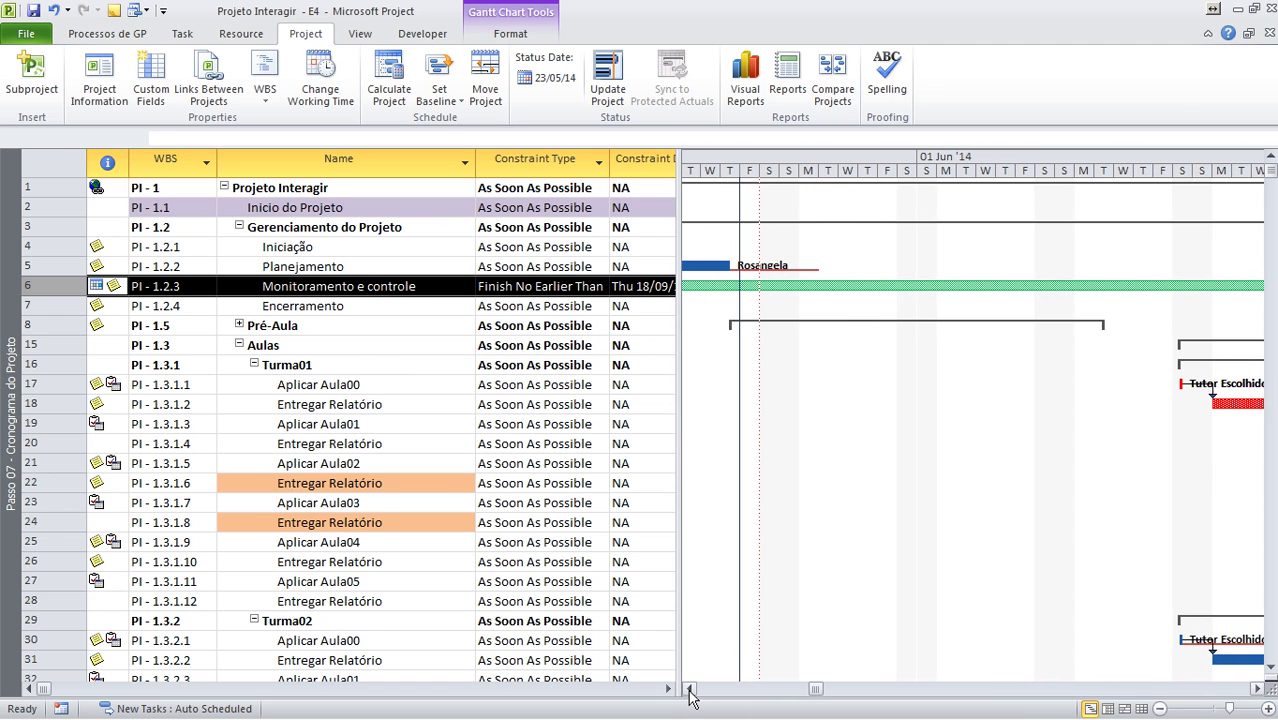
Switch to Notepad, advance the large number shown to 12, and return to Microsoft Project.
{"action": "key", "text": "alt+Tab"}
{"action": "key", "text": "alt+Tab"}
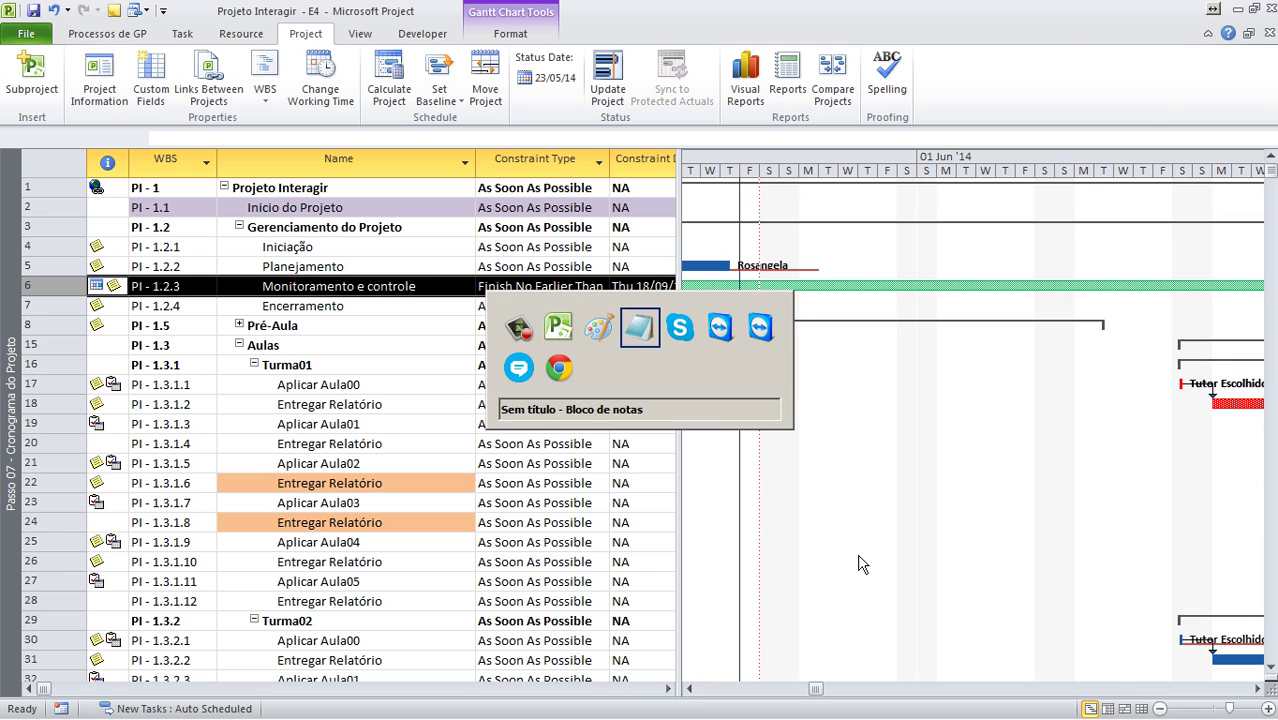
{"action": "key", "text": "Down"}
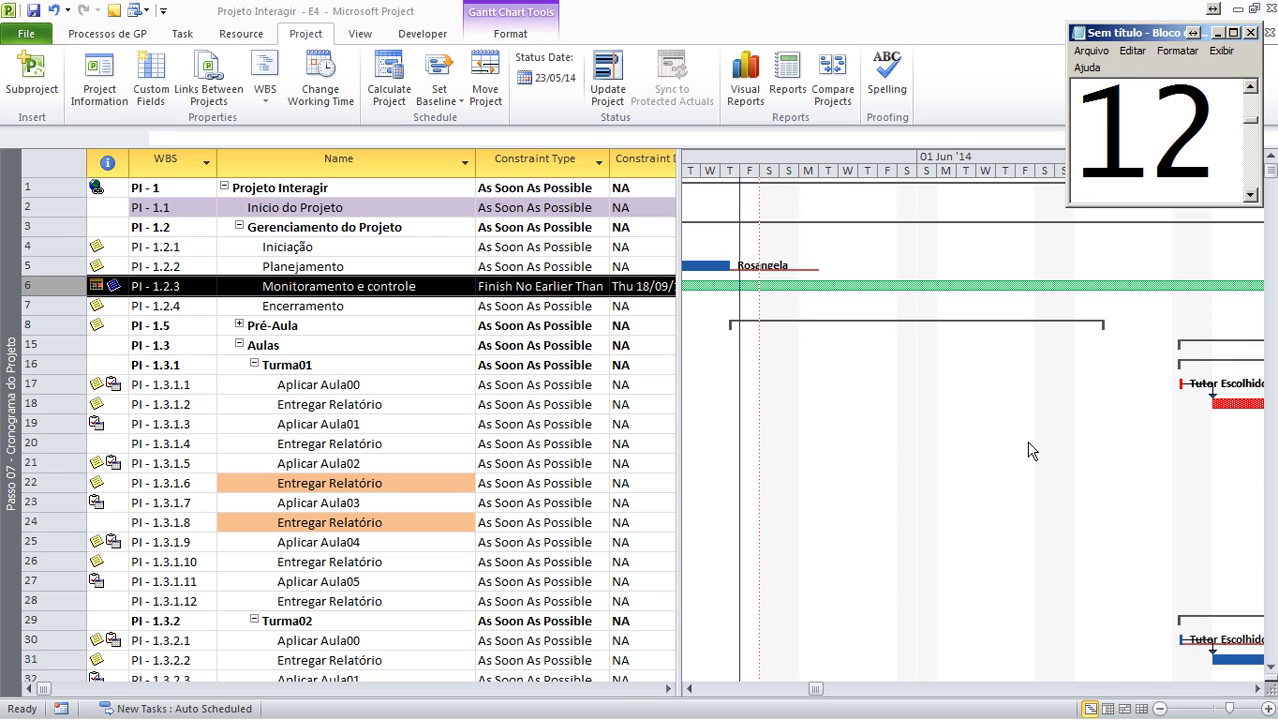
{"action": "key", "text": "alt+Tab"}
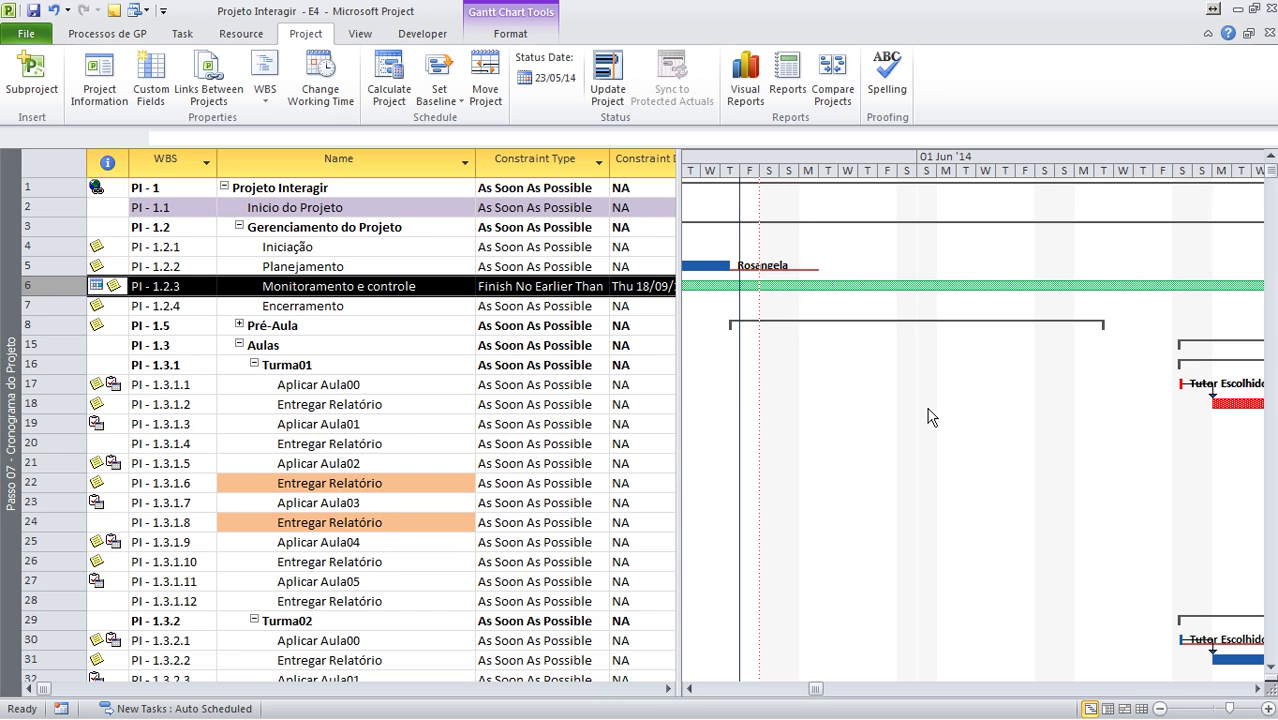
Switch to Paint, paste the captured Project screen, and magnify the area around the date lines to 200%.
{"action": "key", "text": "alt+Tab"}
{"action": "key", "text": "ctrl+v"}
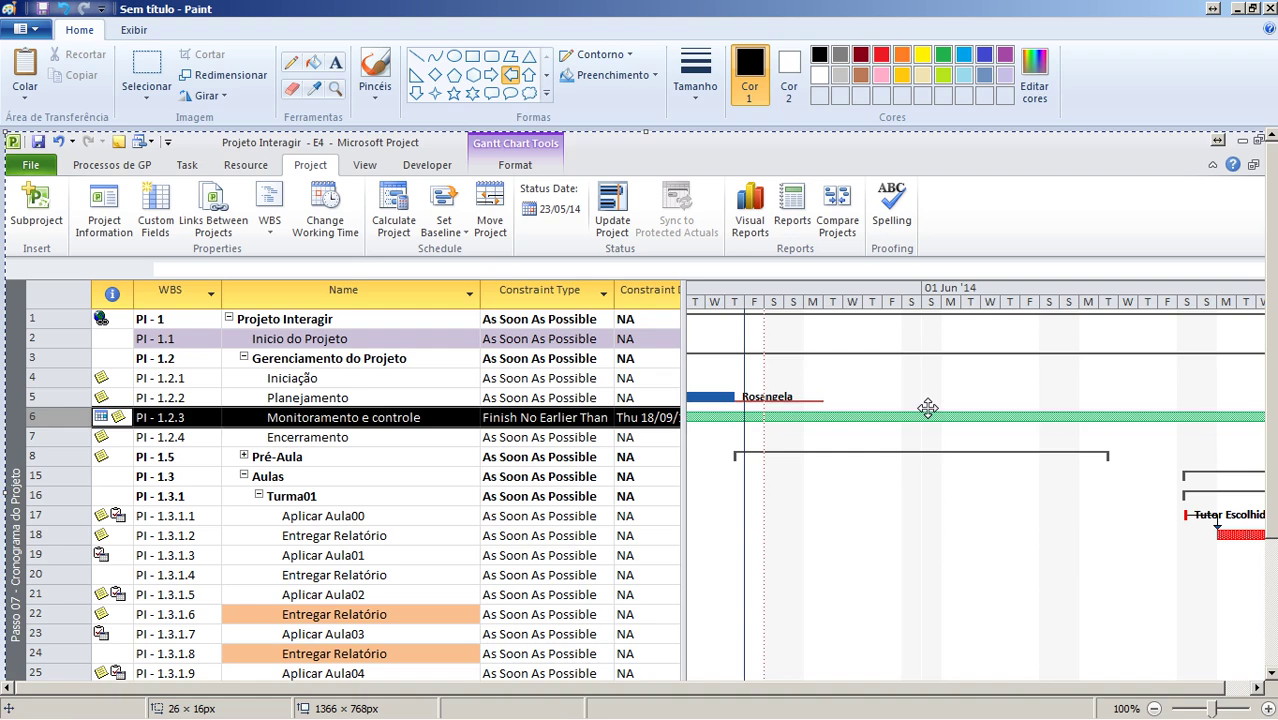
{"action": "left_click", "coordinate": [335, 89]}
{"action": "left_click", "coordinate": [849, 313]}
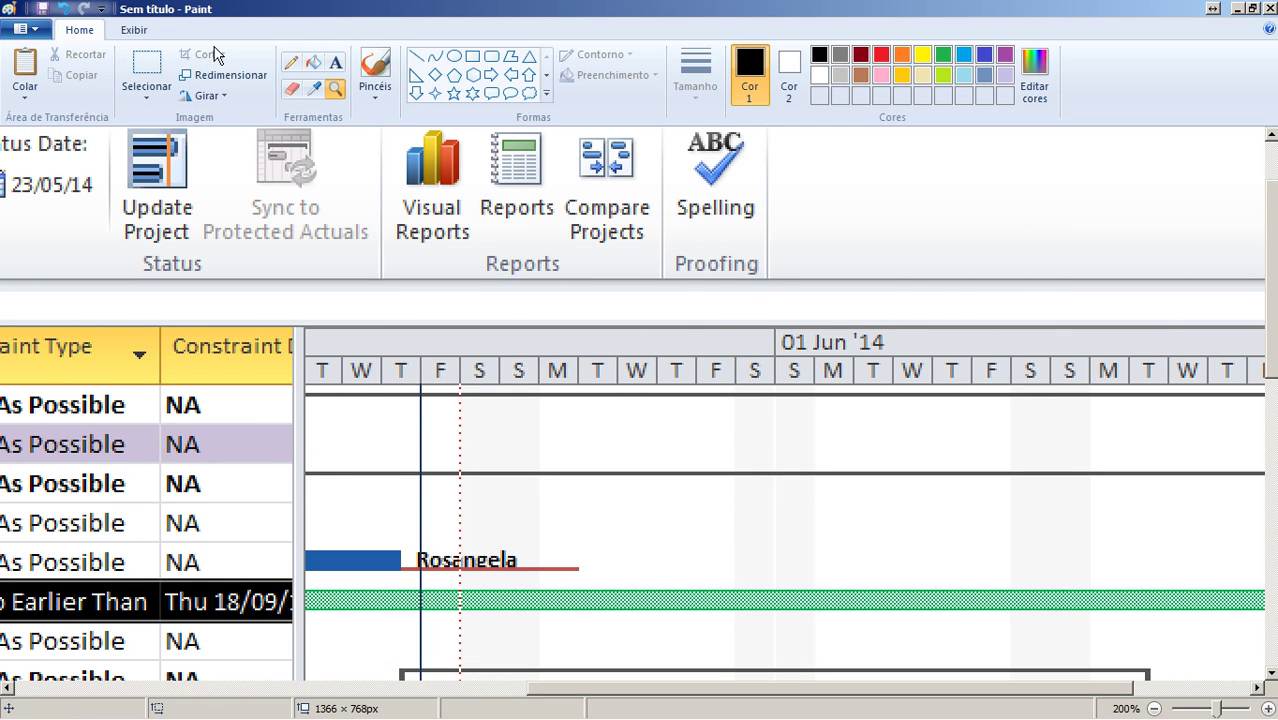
Draw a black down arrow at the solid blue date line and a larger dark red down arrow at the dotted red line.
{"action": "left_click", "coordinate": [529, 74]}
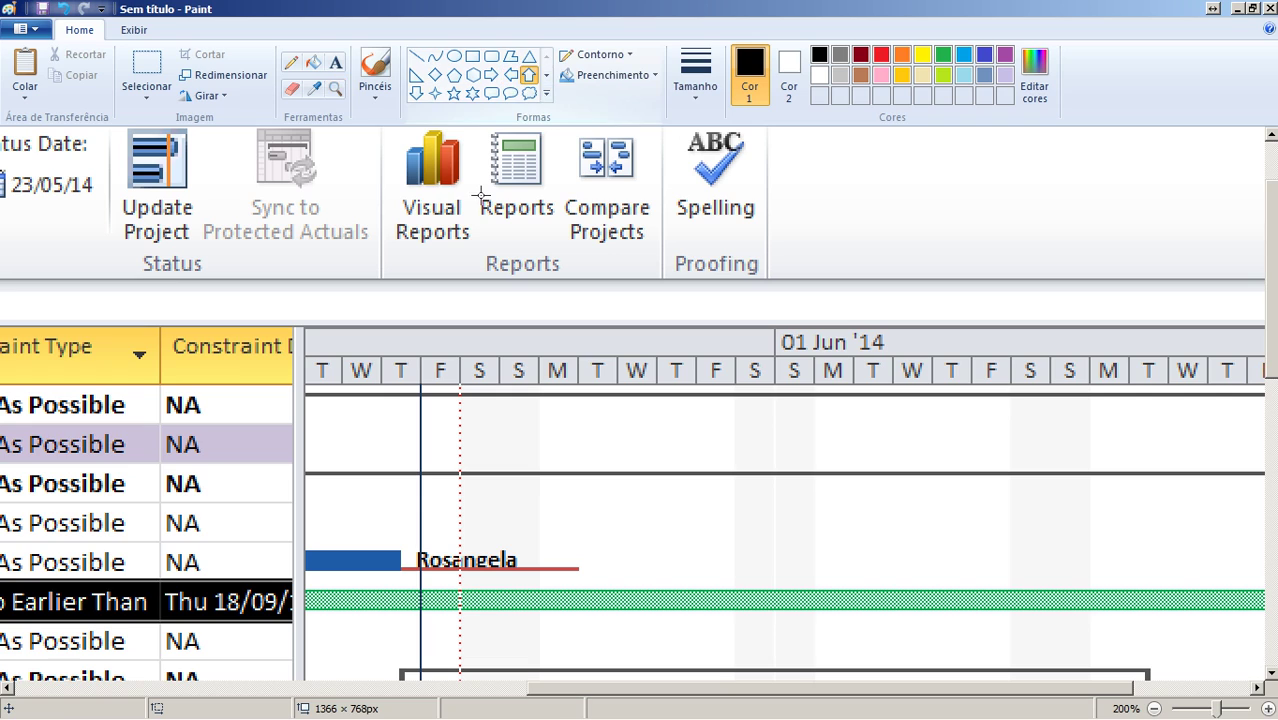
{"action": "left_click", "coordinate": [415, 93]}
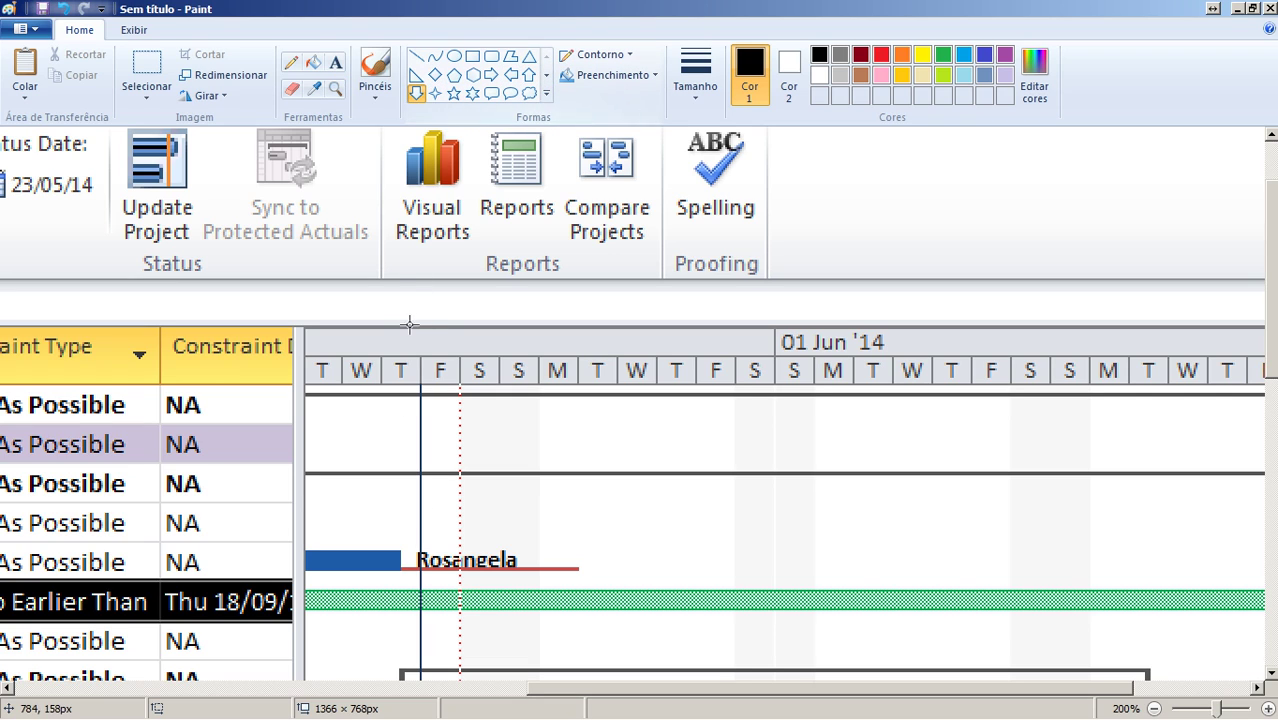
{"action": "left_click_drag", "start_coordinate": [387, 302], "coordinate": [455, 355]}
{"action": "left_click", "coordinate": [861, 54]}
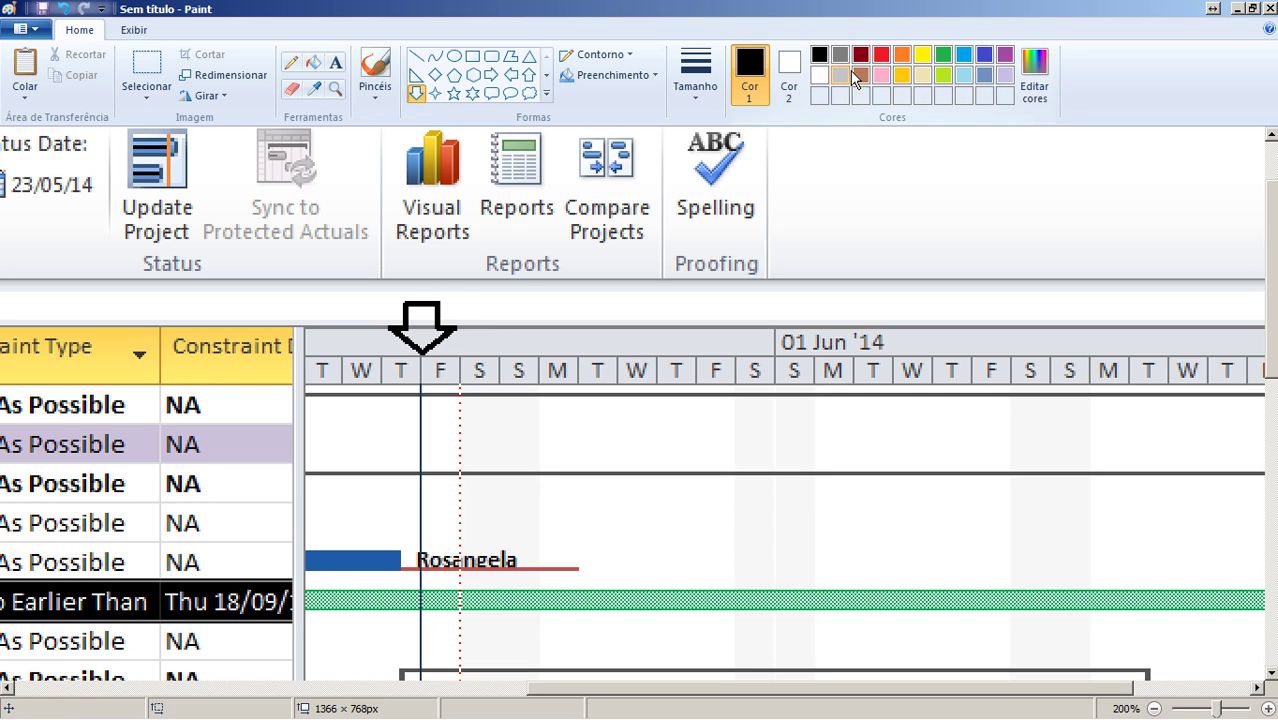
{"action": "left_click_drag", "start_coordinate": [466, 300], "coordinate": [488, 410]}
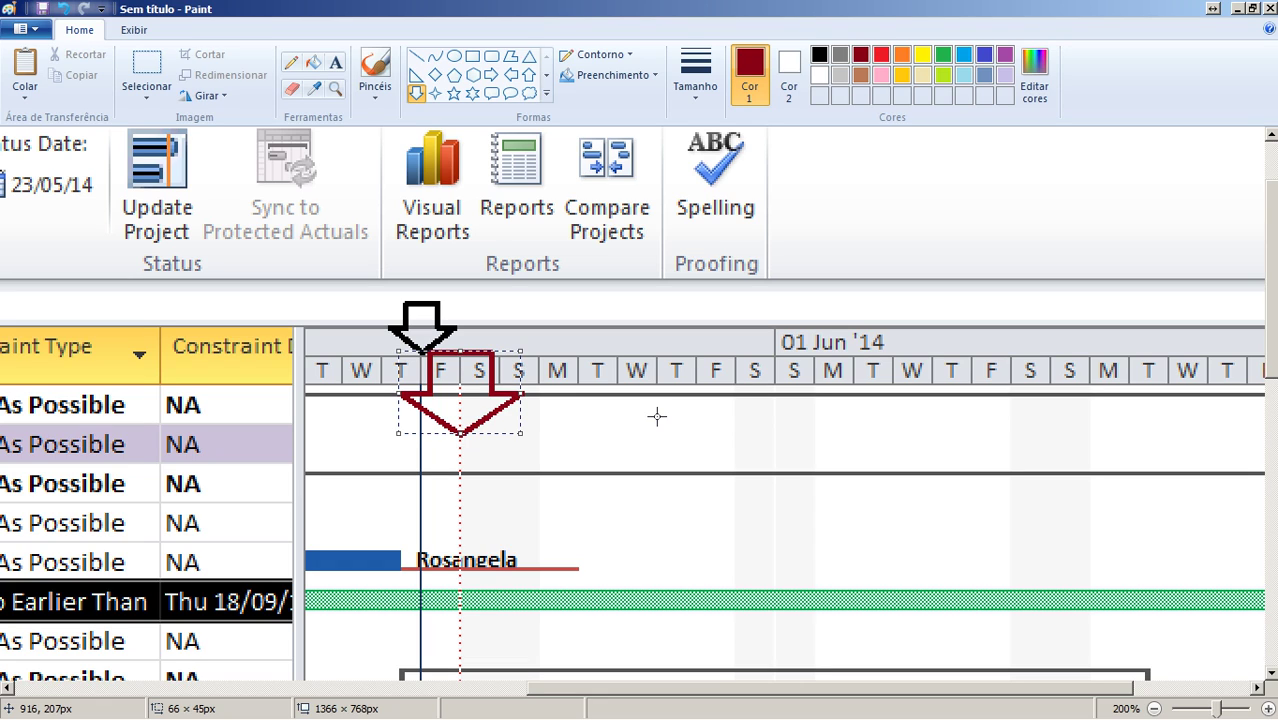
Draw two short dark red vertical lines over the solid and dotted date lines, just above the Rosangela label.
{"action": "left_click", "coordinate": [417, 58]}
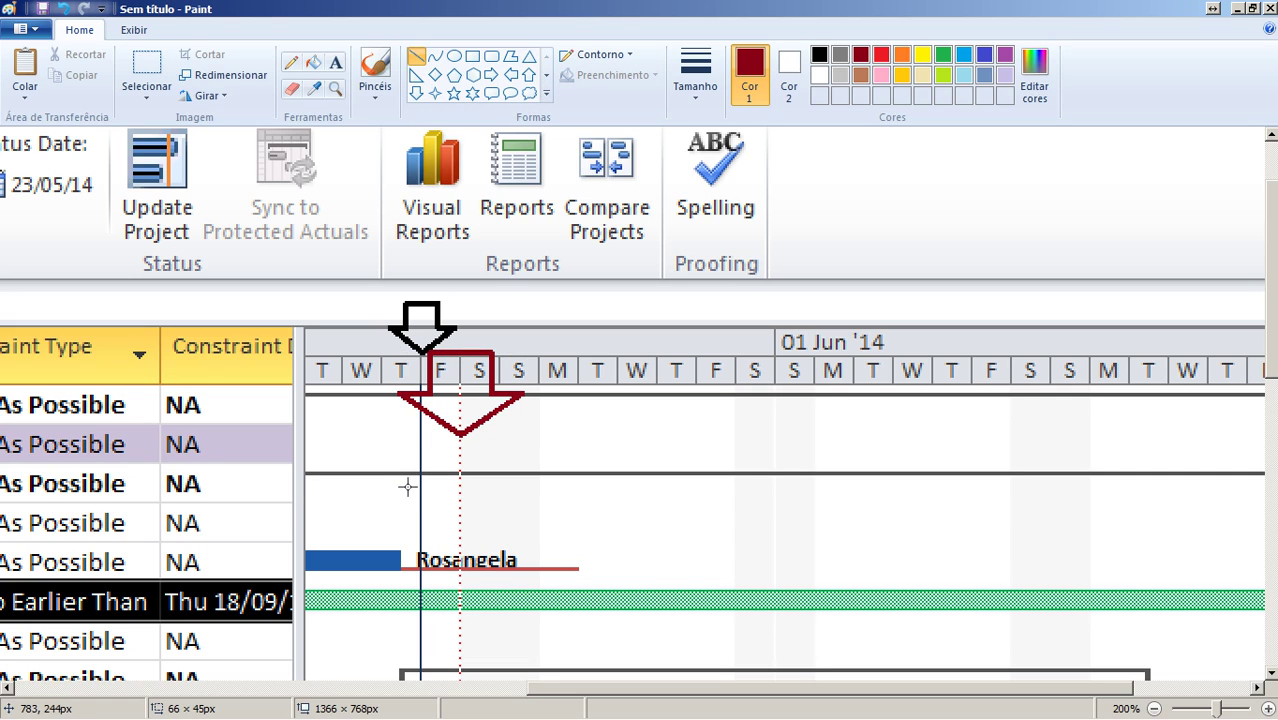
{"action": "left_click_drag", "start_coordinate": [422, 484], "coordinate": [422, 545]}
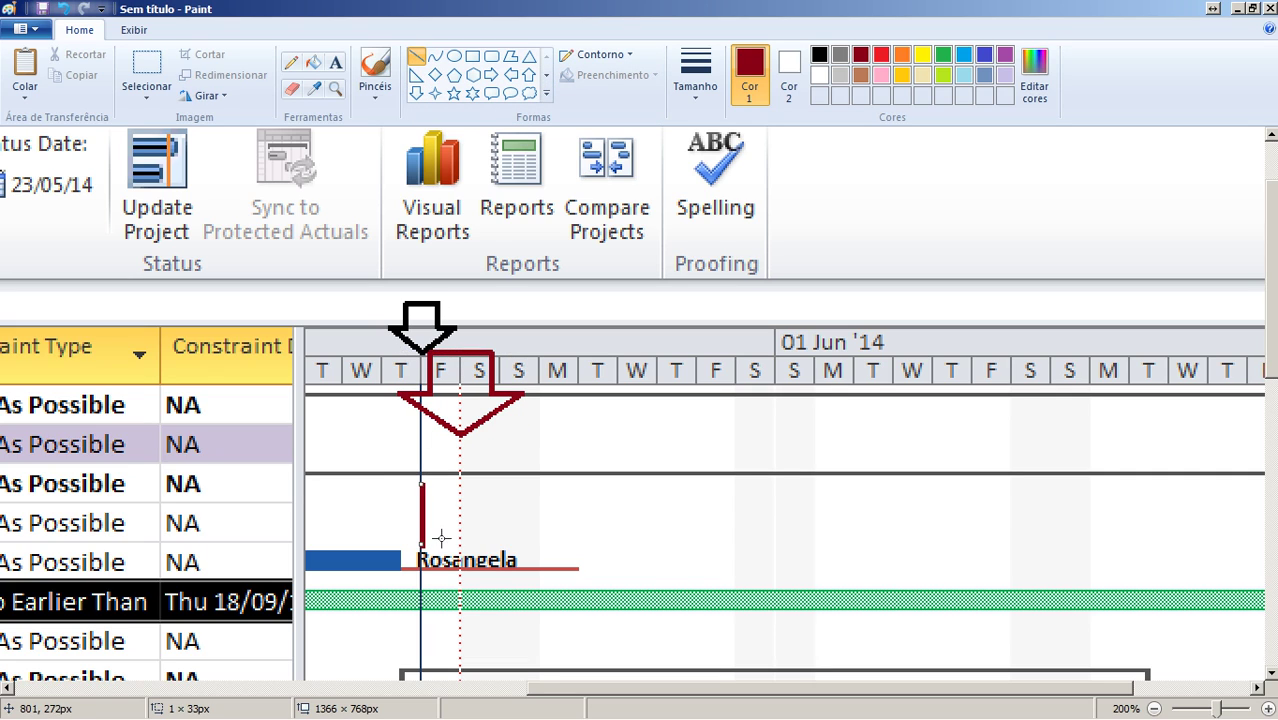
{"action": "left_click_drag", "start_coordinate": [461, 484], "coordinate": [461, 546]}
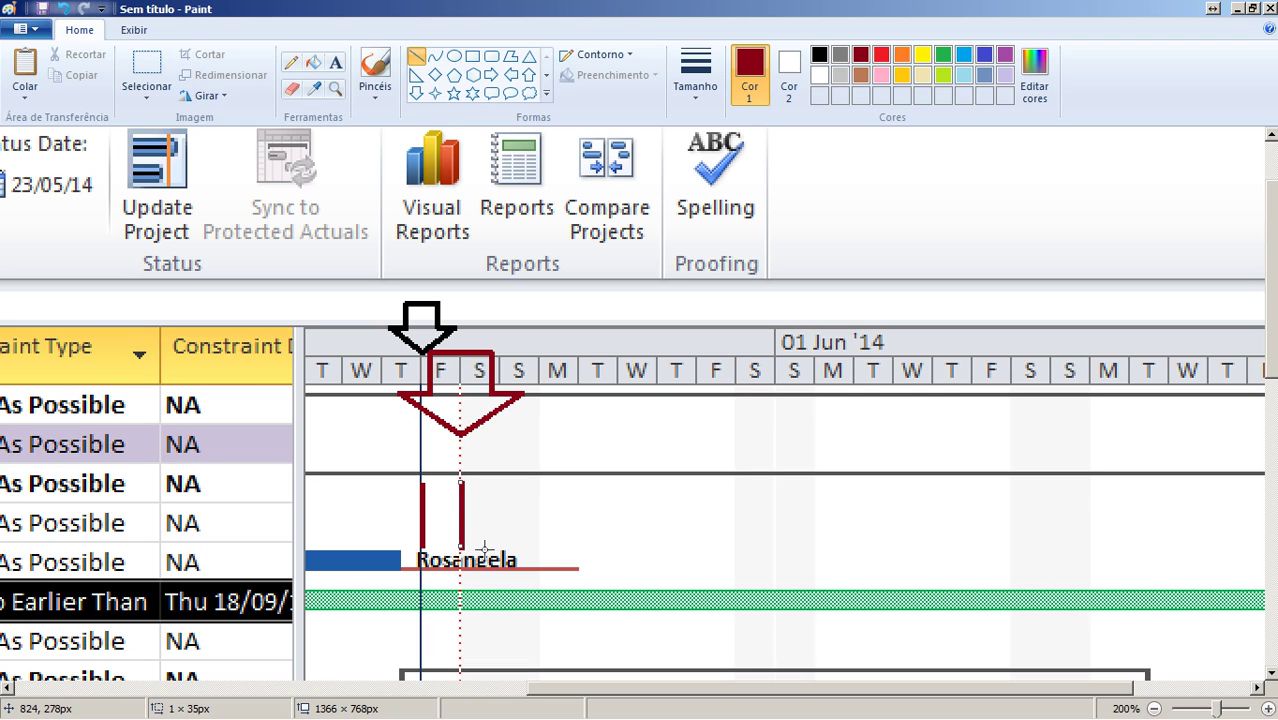
Draw dark red arrows pointing inward at the two vertical marks from either side, and return to Microsoft Project.
{"action": "left_click", "coordinate": [490, 75]}
{"action": "left_click_drag", "start_coordinate": [349, 486], "coordinate": [410, 534]}
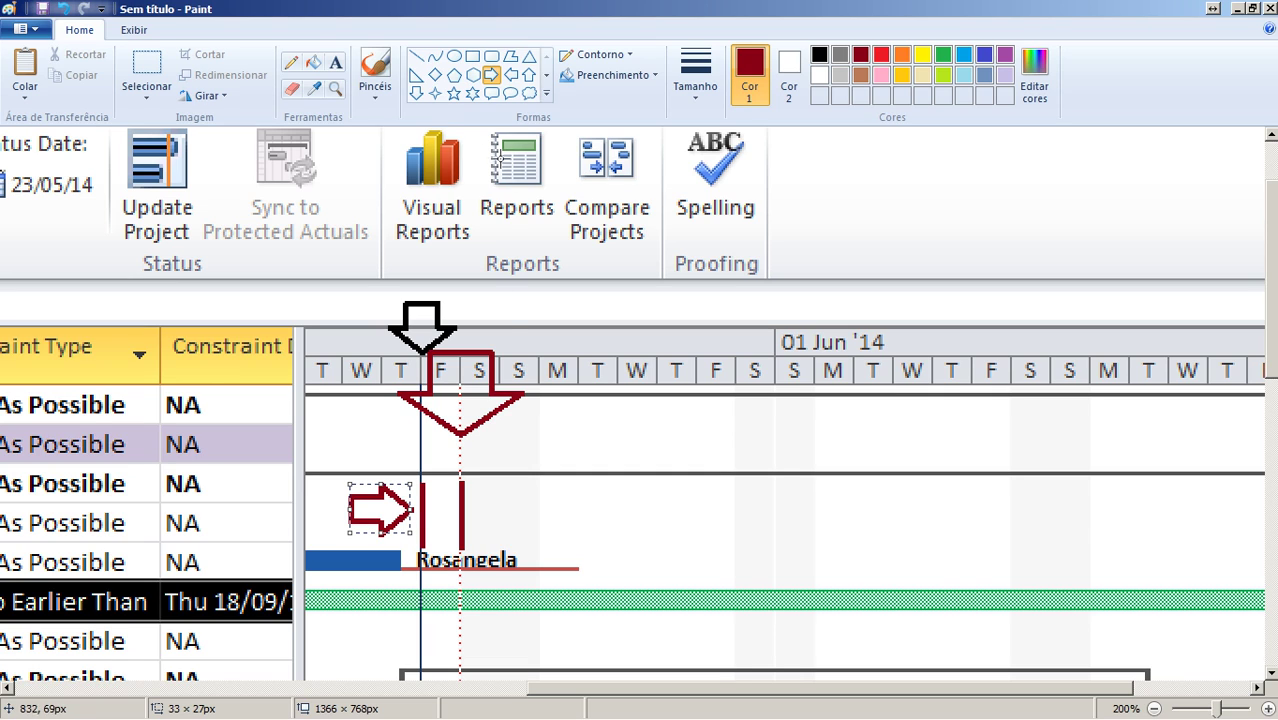
{"action": "left_click", "coordinate": [510, 75]}
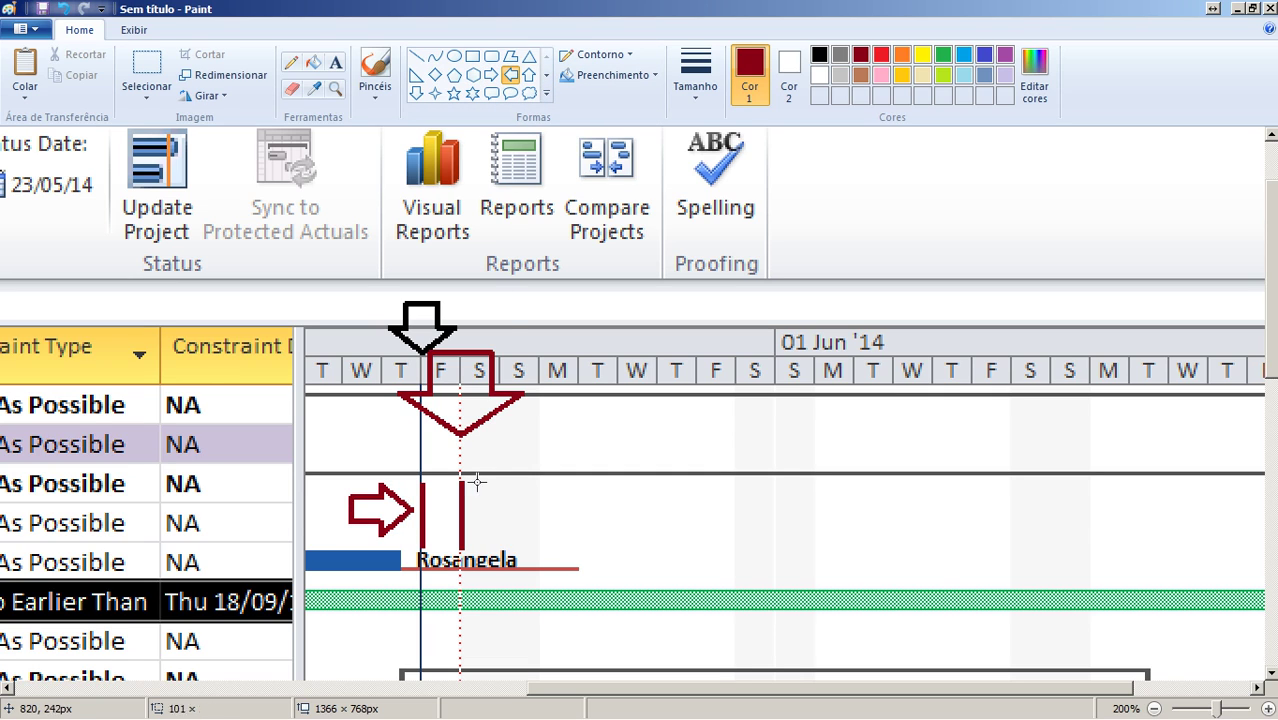
{"action": "mouse_move", "coordinate": [477, 483]}
{"action": "left_mouse_down"}
{"action": "mouse_move", "coordinate": [542, 551]}
{"action": "mouse_move", "coordinate": [566, 550]}
{"action": "mouse_move", "coordinate": [542, 527]}
{"action": "left_mouse_up"}
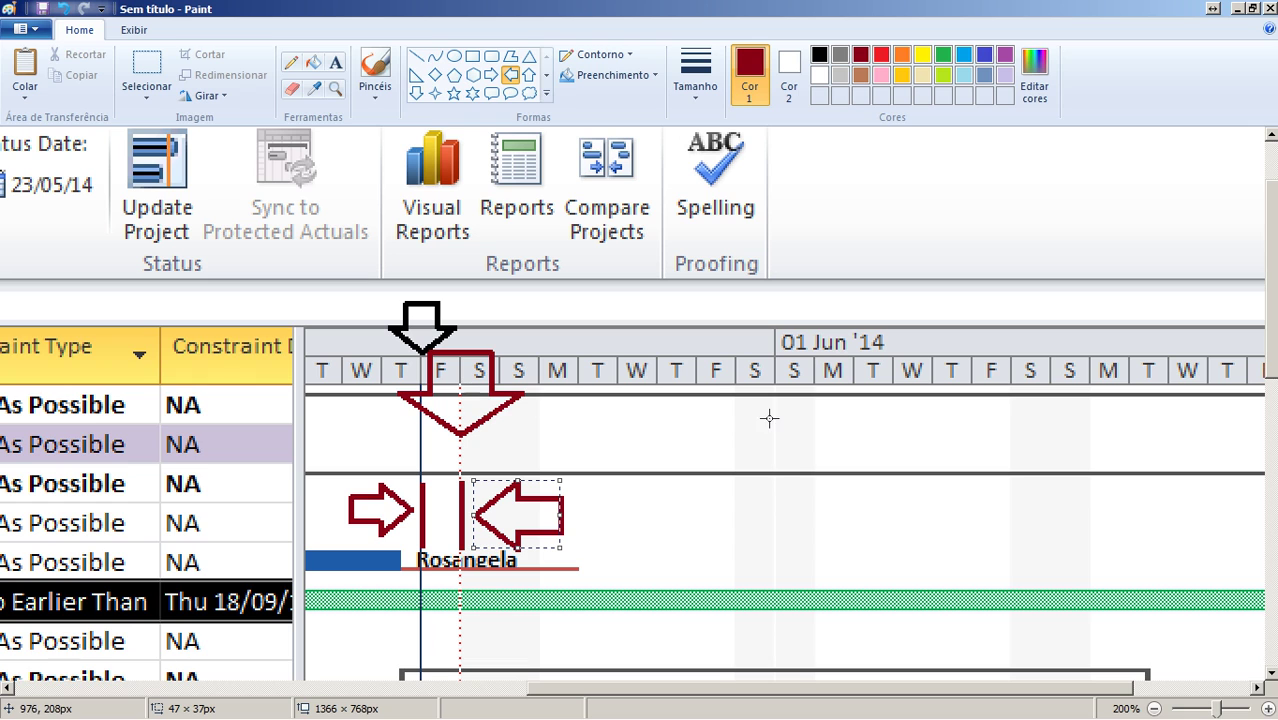
{"action": "left_click", "coordinate": [1237, 9]}
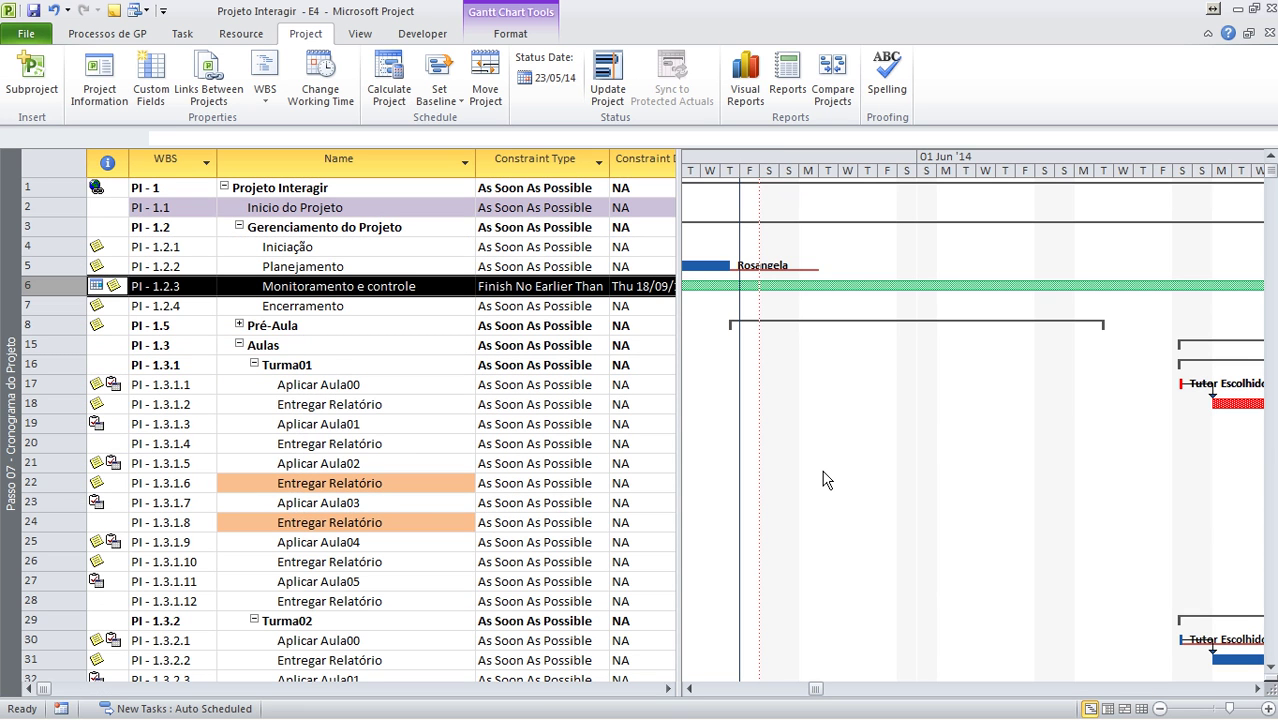
Check the current date and status date in the project information, and close it without changes.
{"action": "left_click", "coordinate": [110, 91]}
{"action": "left_click", "coordinate": [807, 197]}
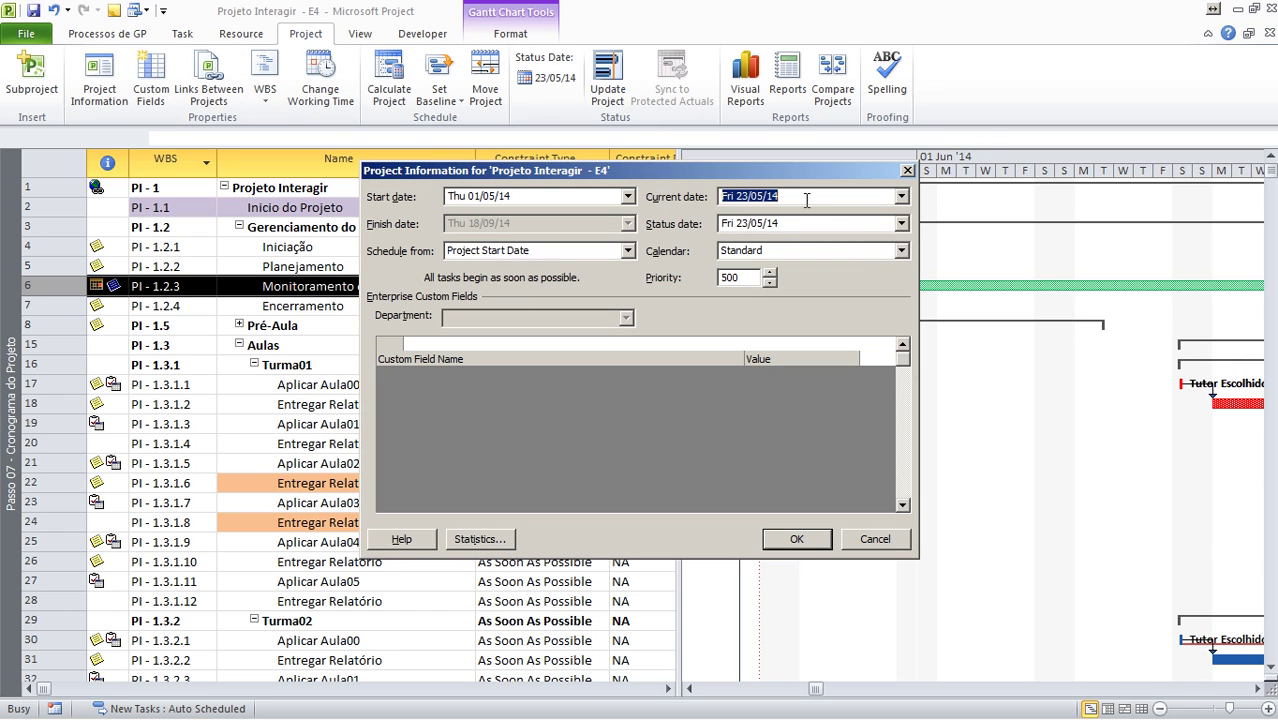
{"action": "left_click", "coordinate": [907, 171]}
Set the project's date format to Wed 28/01/09 12:33 in the general options.
{"action": "left_click", "coordinate": [26, 33]}
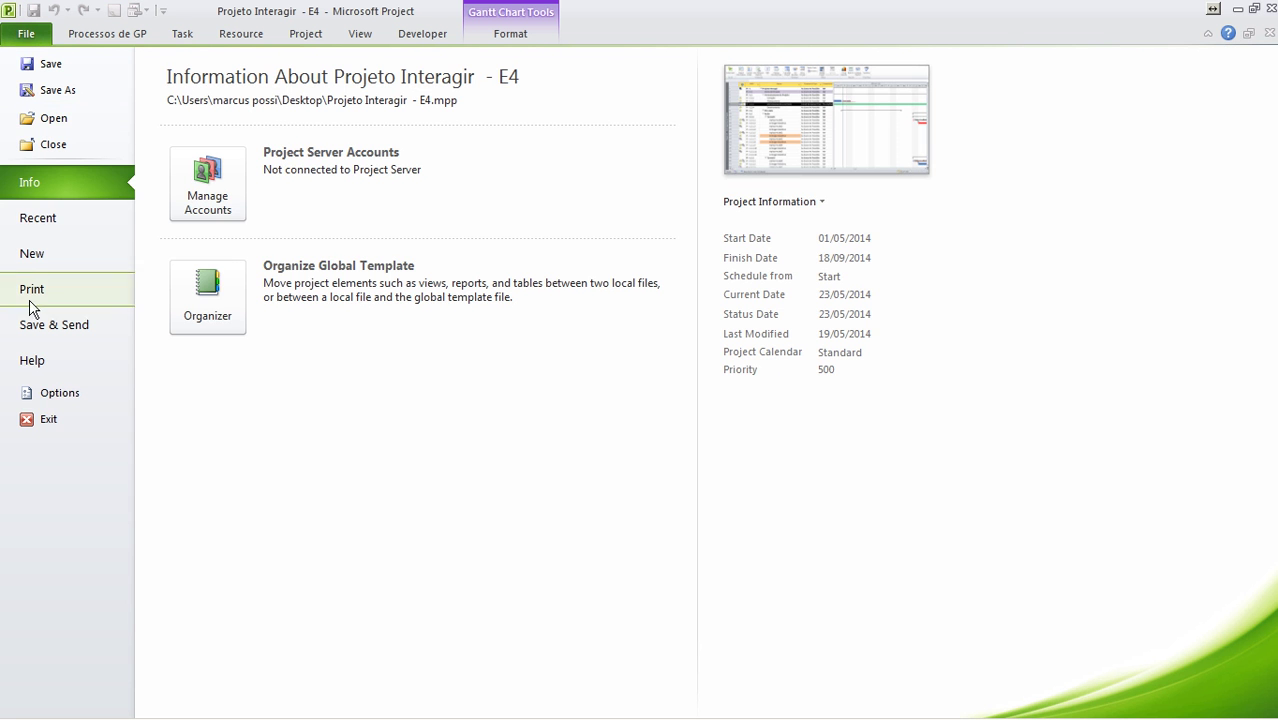
{"action": "left_click", "coordinate": [45, 398]}
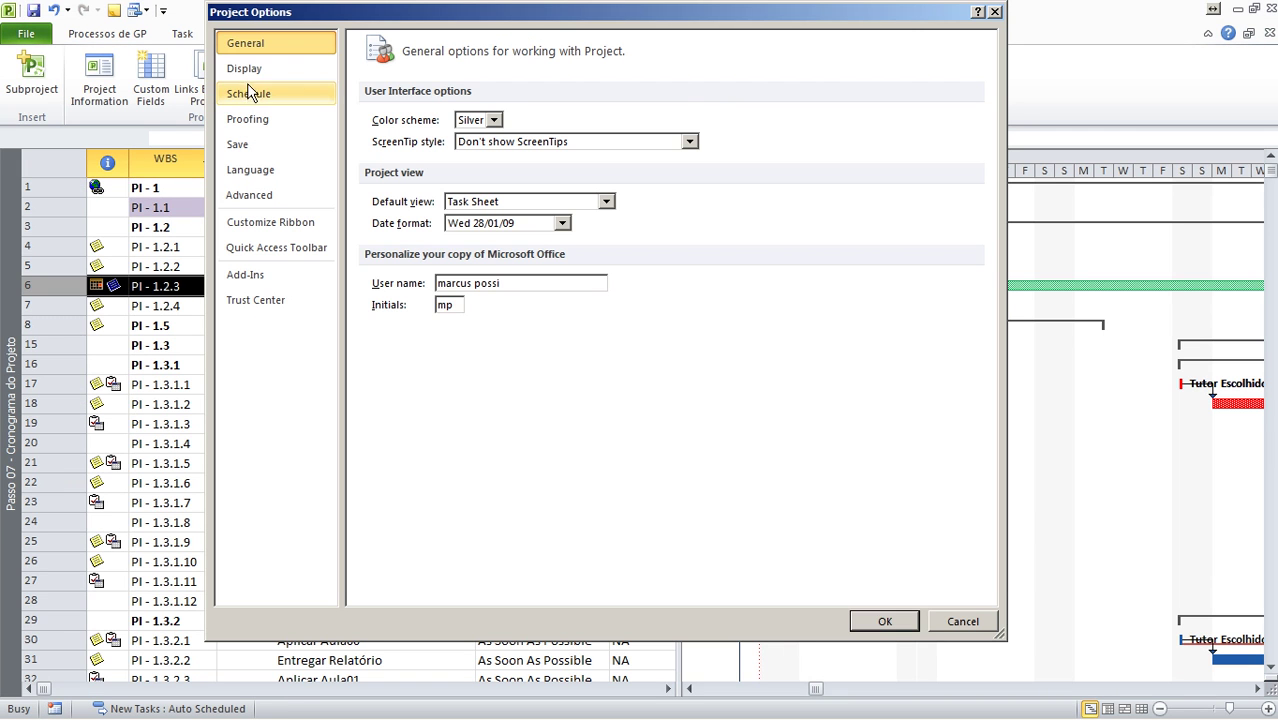
{"action": "left_click", "coordinate": [511, 223]}
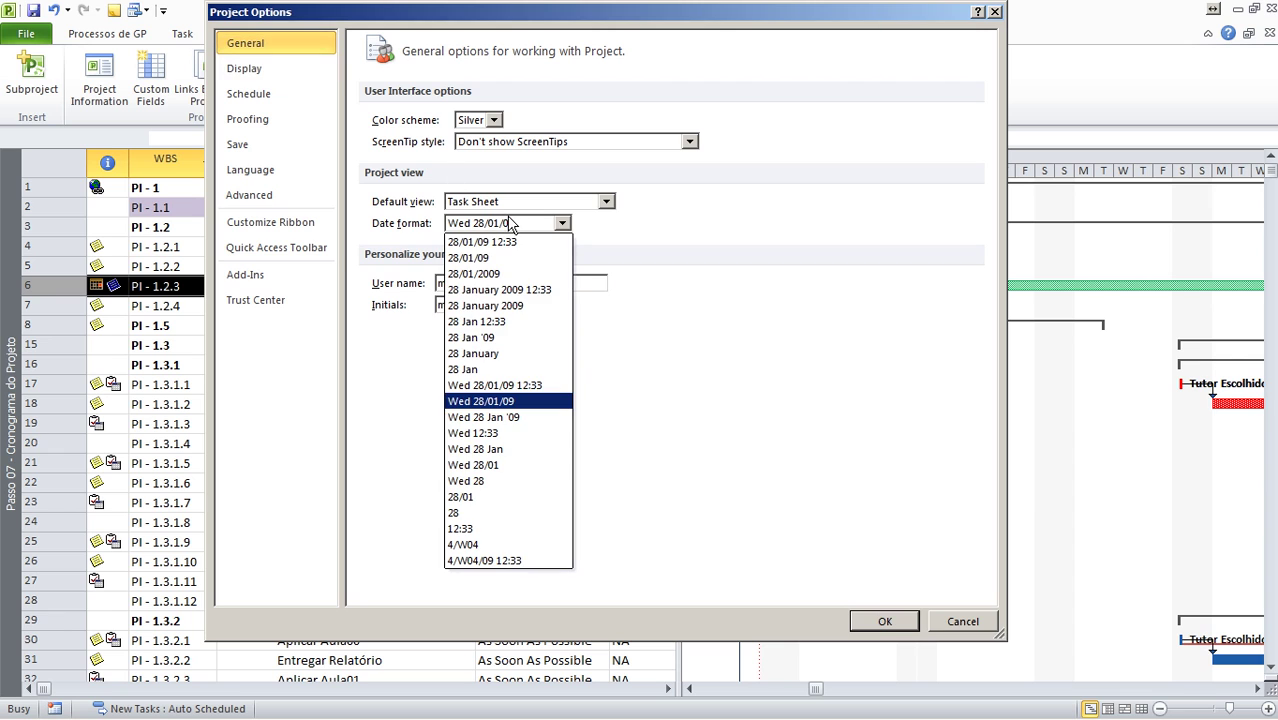
{"action": "left_click", "coordinate": [550, 386]}
{"action": "left_click", "coordinate": [884, 621]}
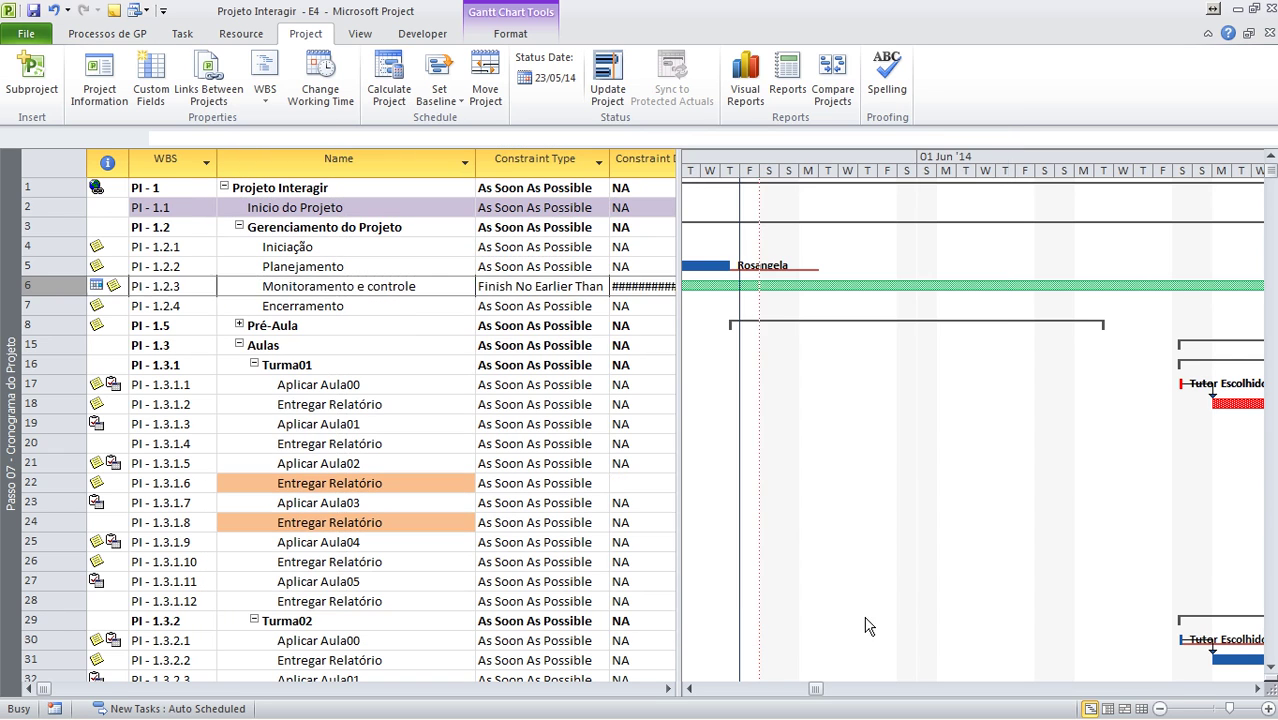
Examine the times attached to the current date and status date in the project information.
{"action": "left_click", "coordinate": [118, 86]}
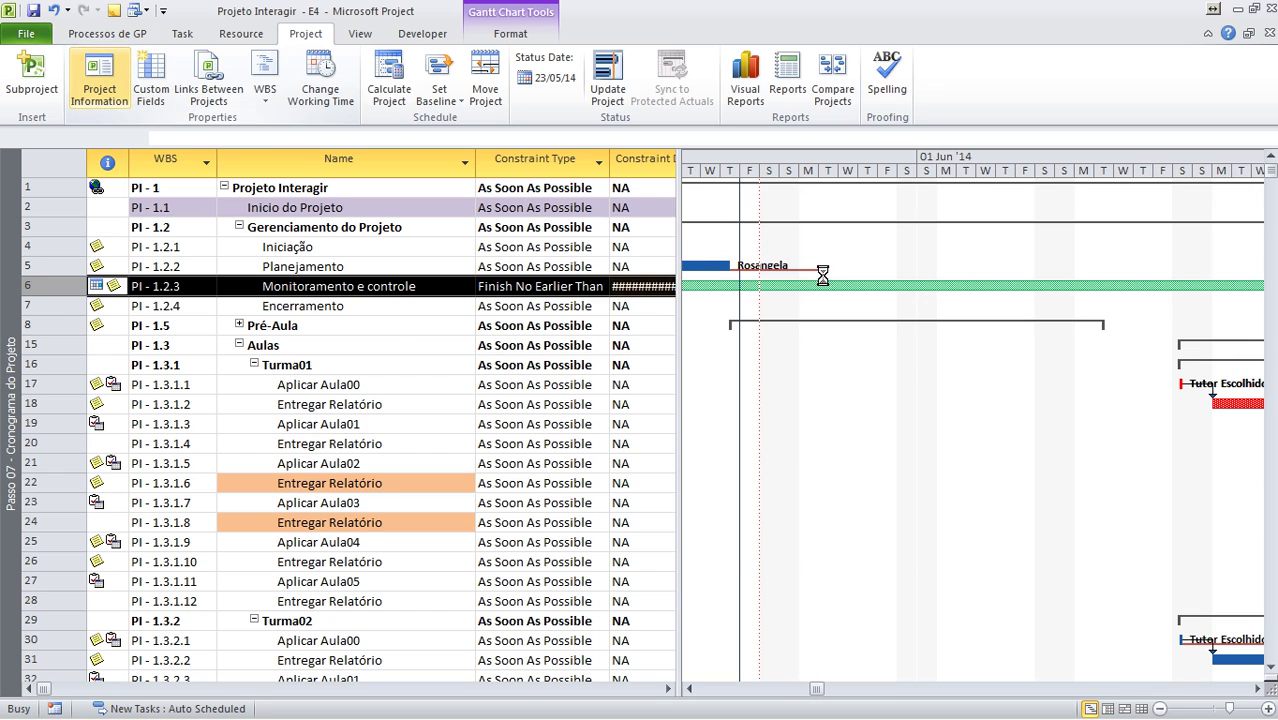
{"action": "left_click", "coordinate": [828, 196]}
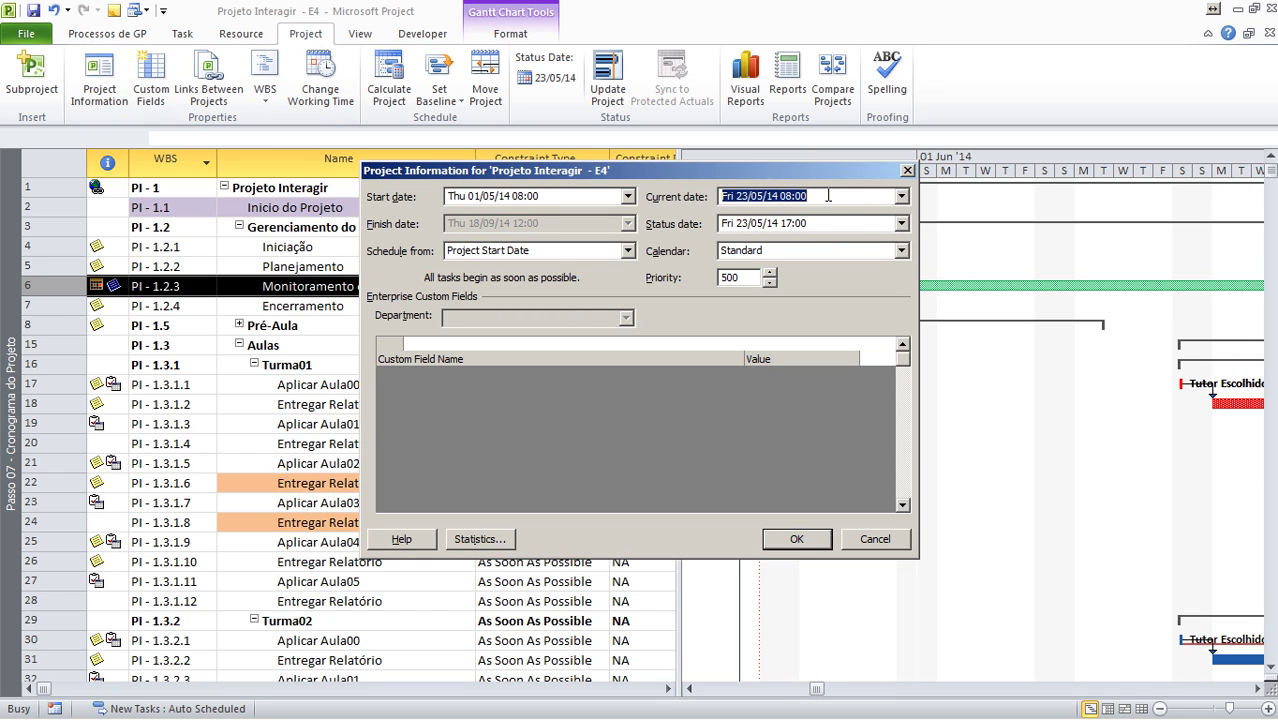
{"action": "left_click", "coordinate": [828, 224]}
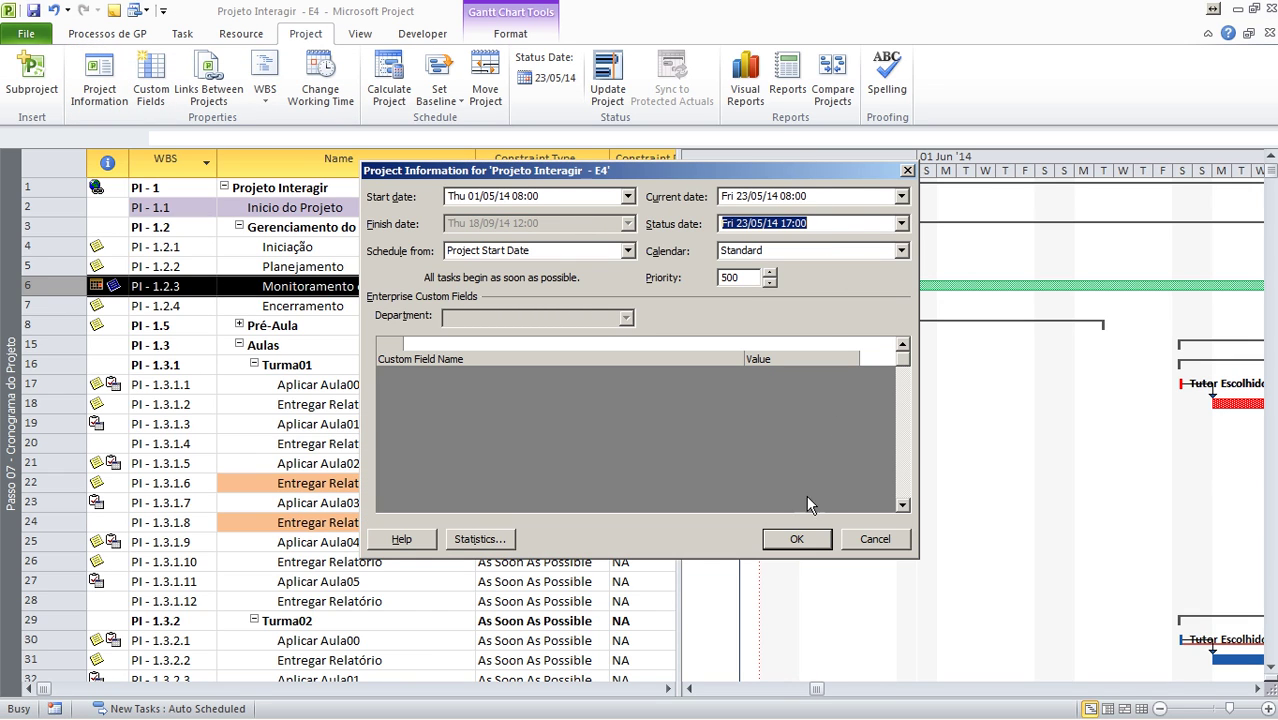
{"action": "left_click", "coordinate": [797, 539]}
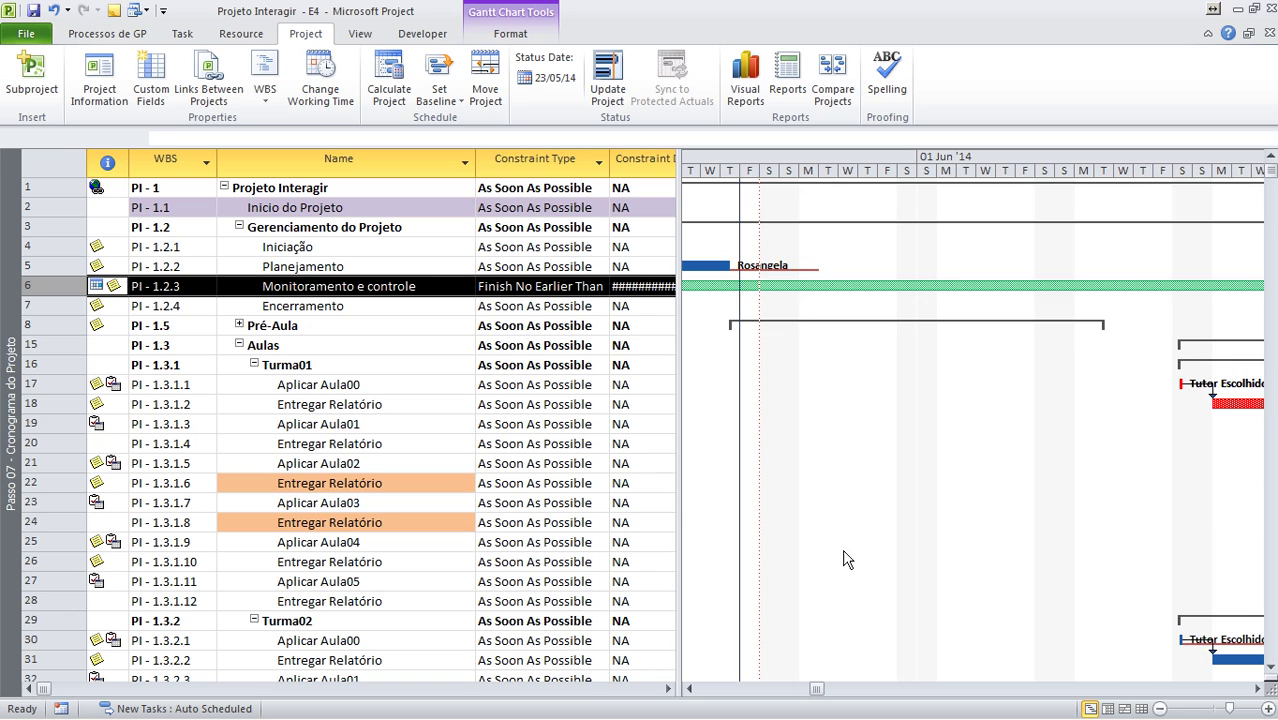
Switch to the Passo 07 - Cronograma do Projeto - ORG view and open its table's definition.
{"action": "right_click", "coordinate": [10, 355]}
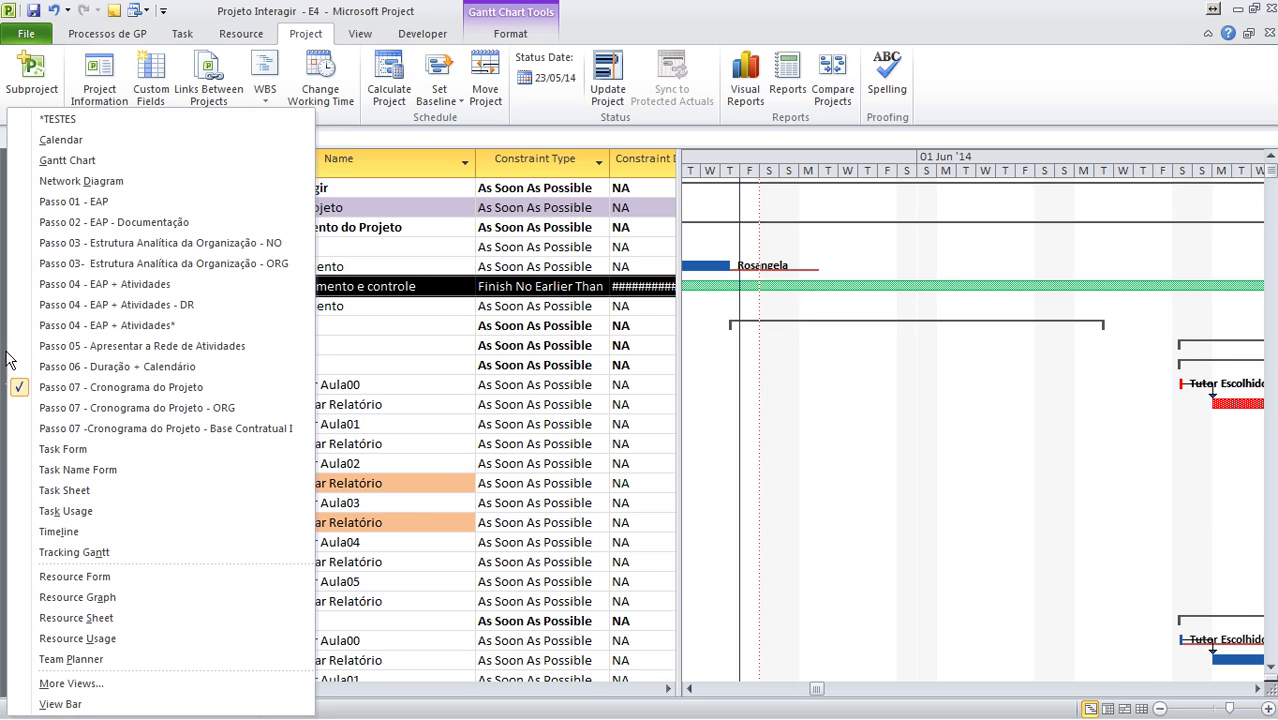
{"action": "left_click", "coordinate": [100, 415]}
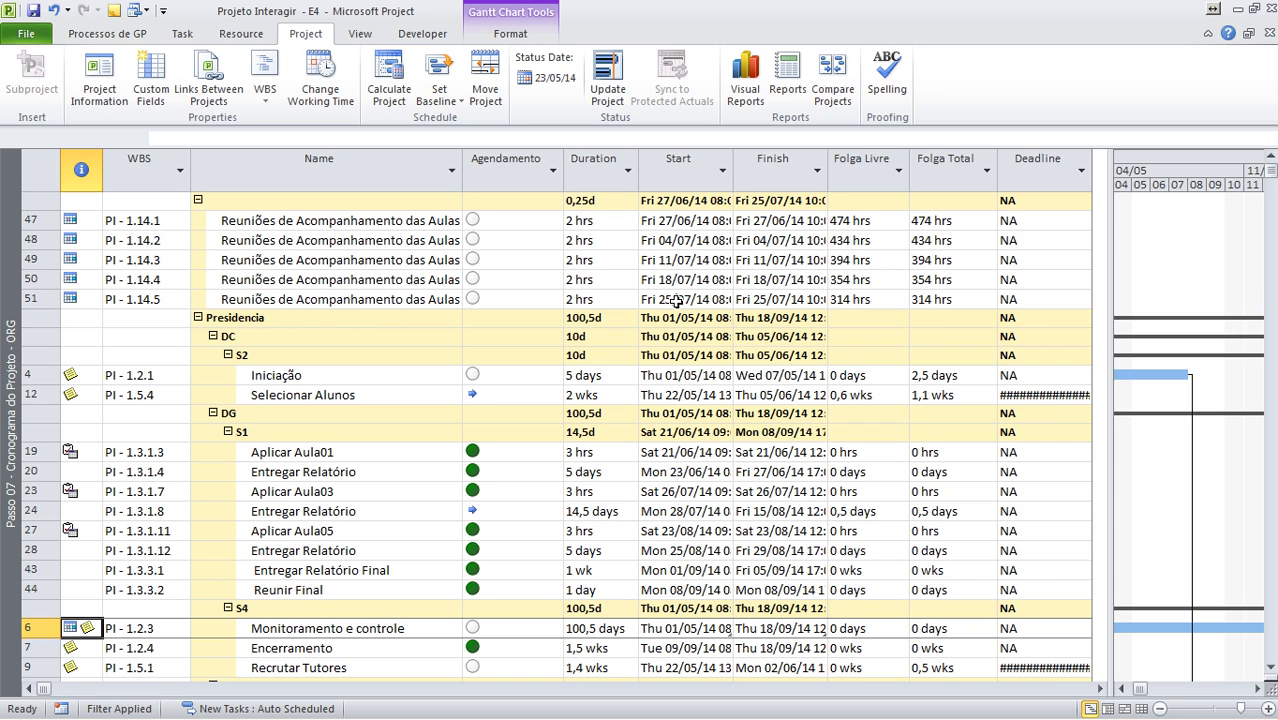
{"action": "right_click", "coordinate": [40, 164]}
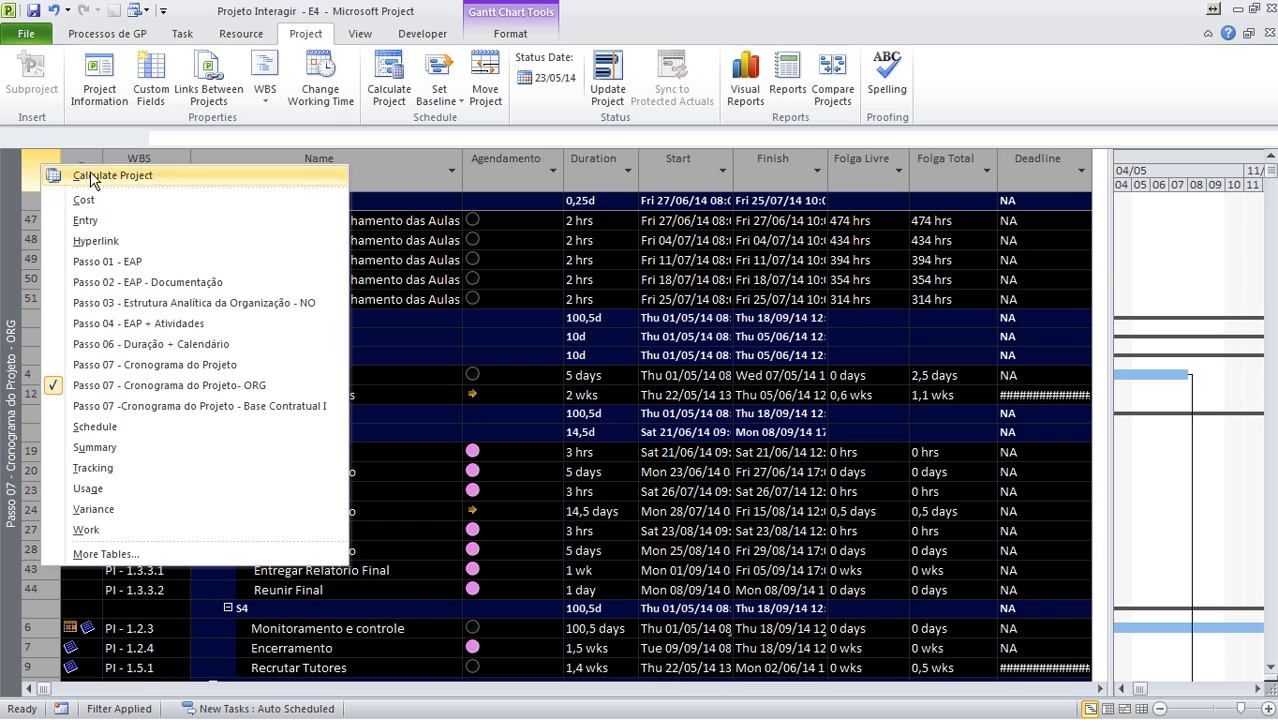
{"action": "left_click", "coordinate": [105, 554]}
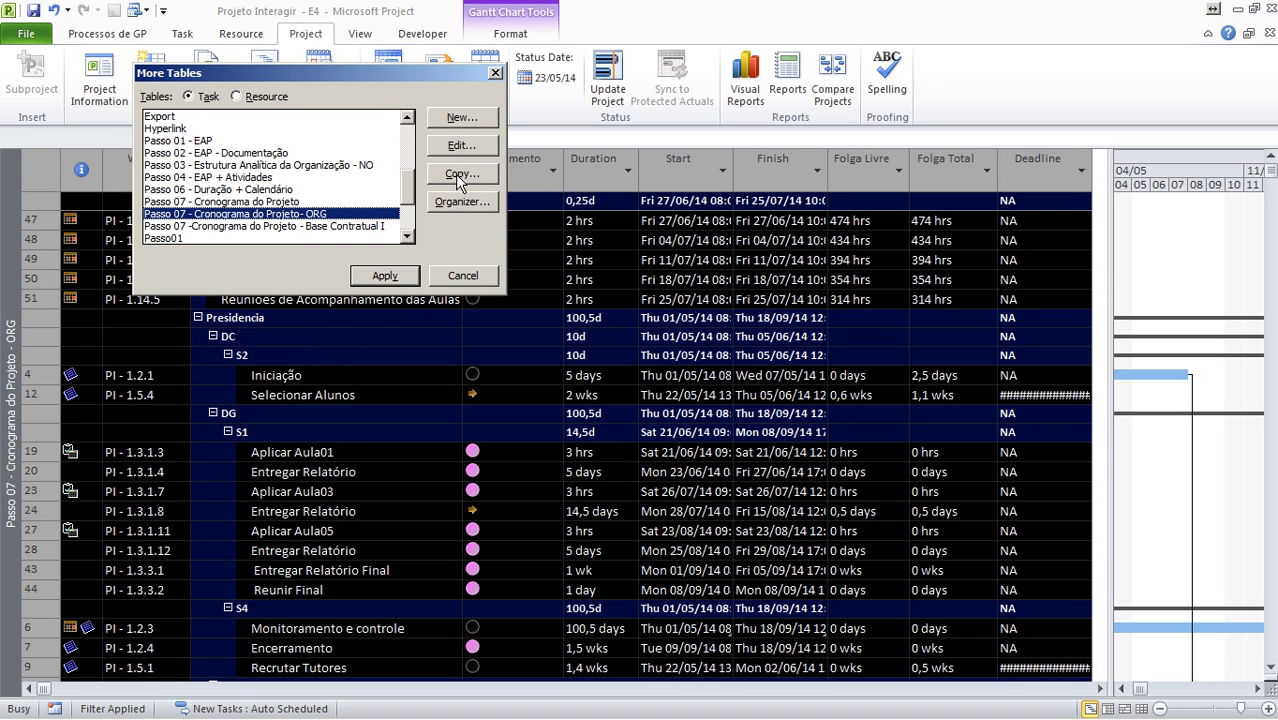
{"action": "left_click", "coordinate": [461, 145]}
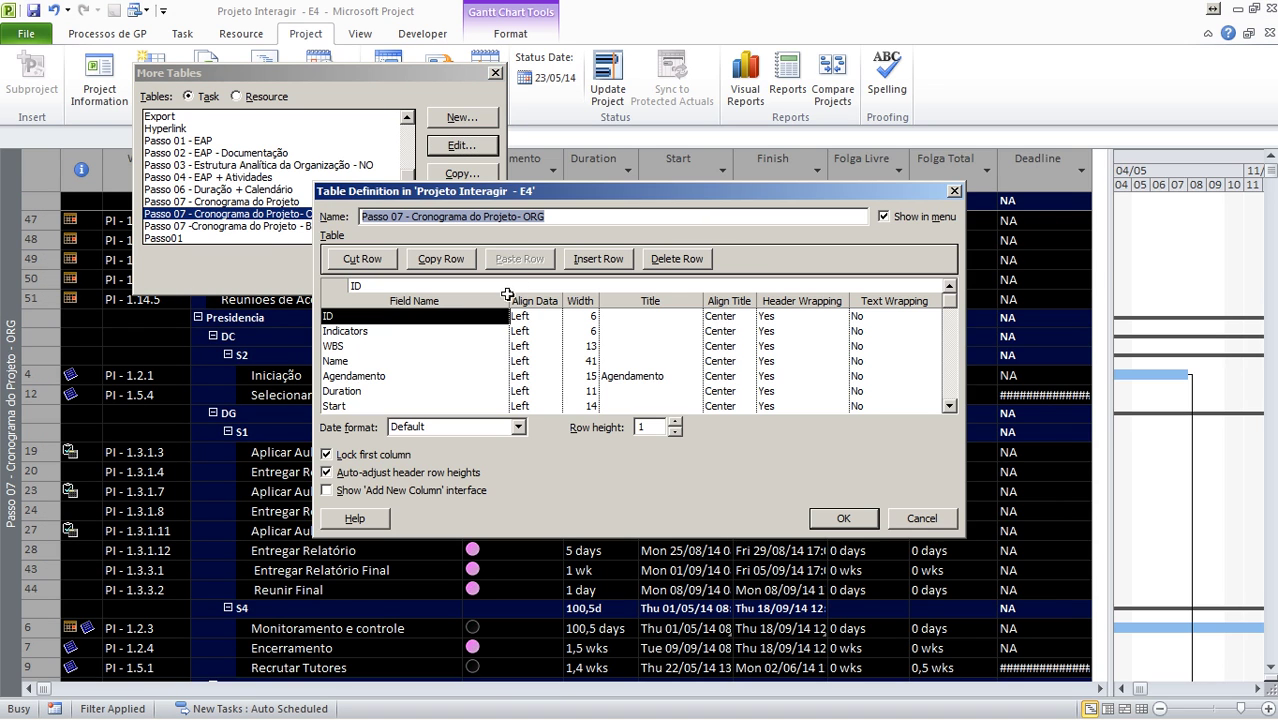
Examine the table definition's fields and titles, from WBS and Agendamento through Free Slack, Total Slack and Deadline, and close it unchanged.
{"action": "left_click", "coordinate": [648, 376]}
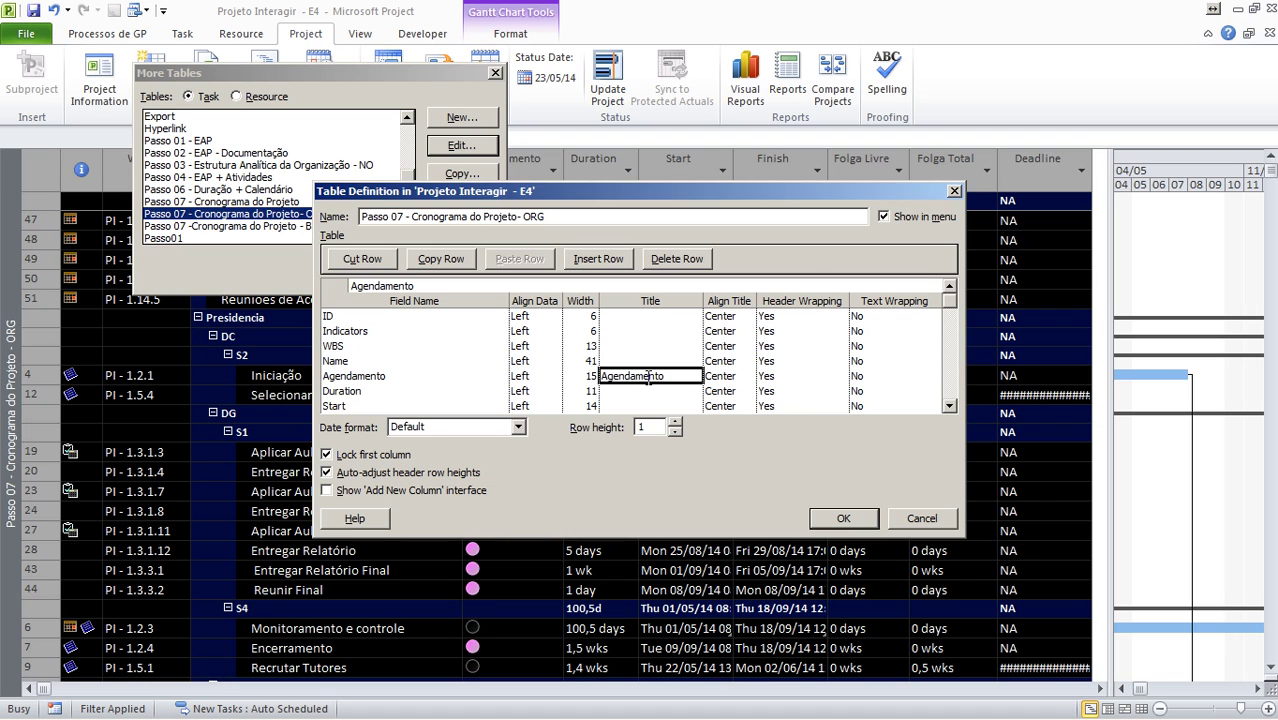
{"action": "left_click", "coordinate": [382, 379]}
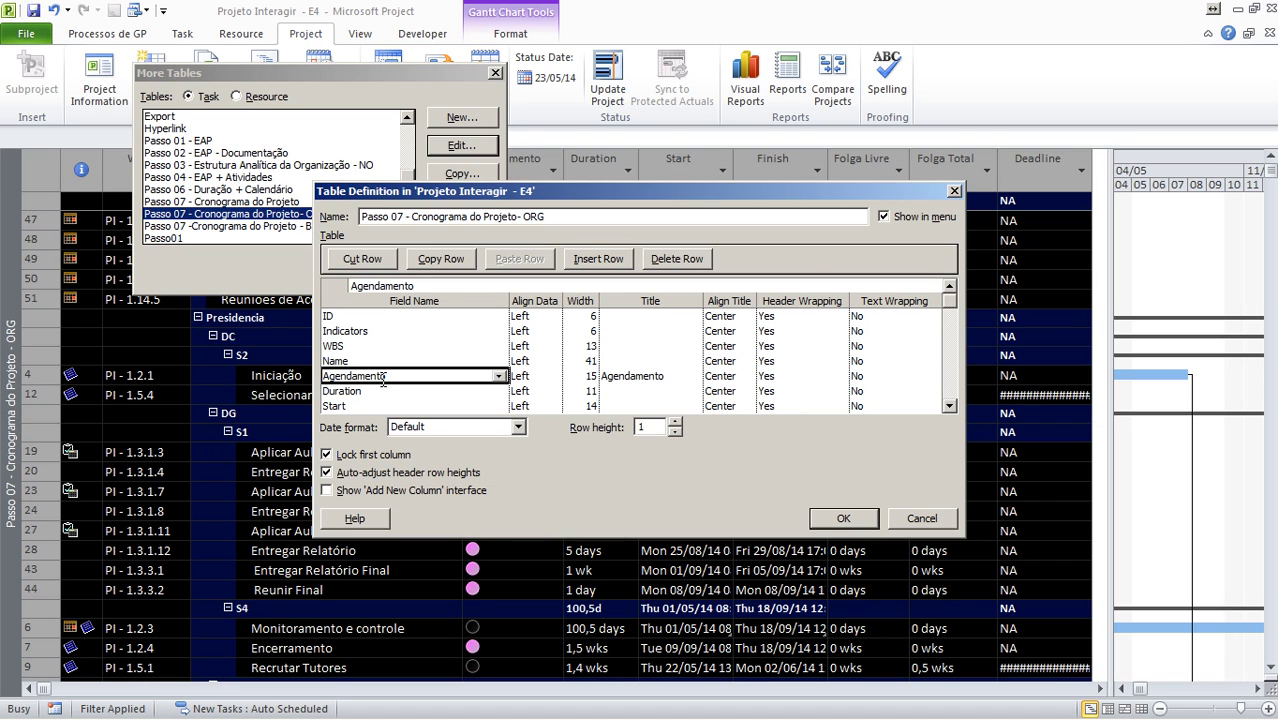
{"action": "key", "text": "Down"}
{"action": "key", "text": "Down"}
{"action": "key", "text": "Down"}
{"action": "key", "text": "Down"}
{"action": "key", "text": "Down"}
{"action": "key", "text": "Down"}
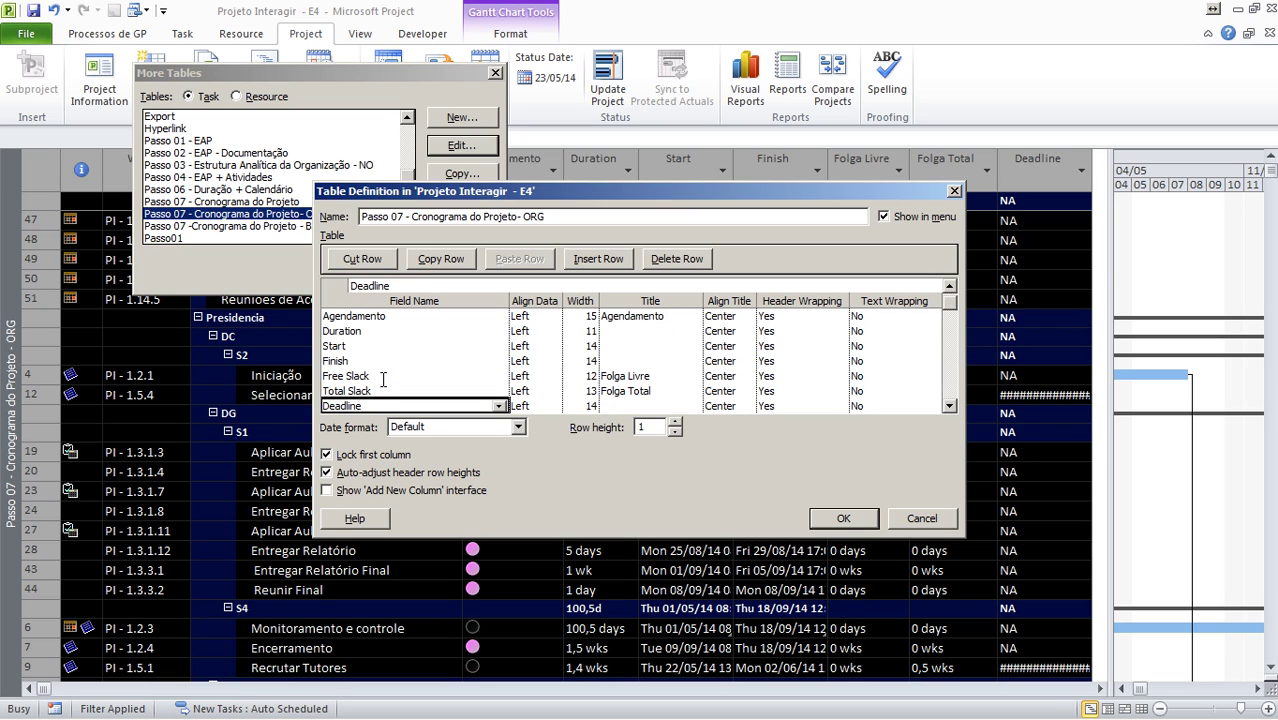
{"action": "key", "text": "Down"}
{"action": "key", "text": "Down"}
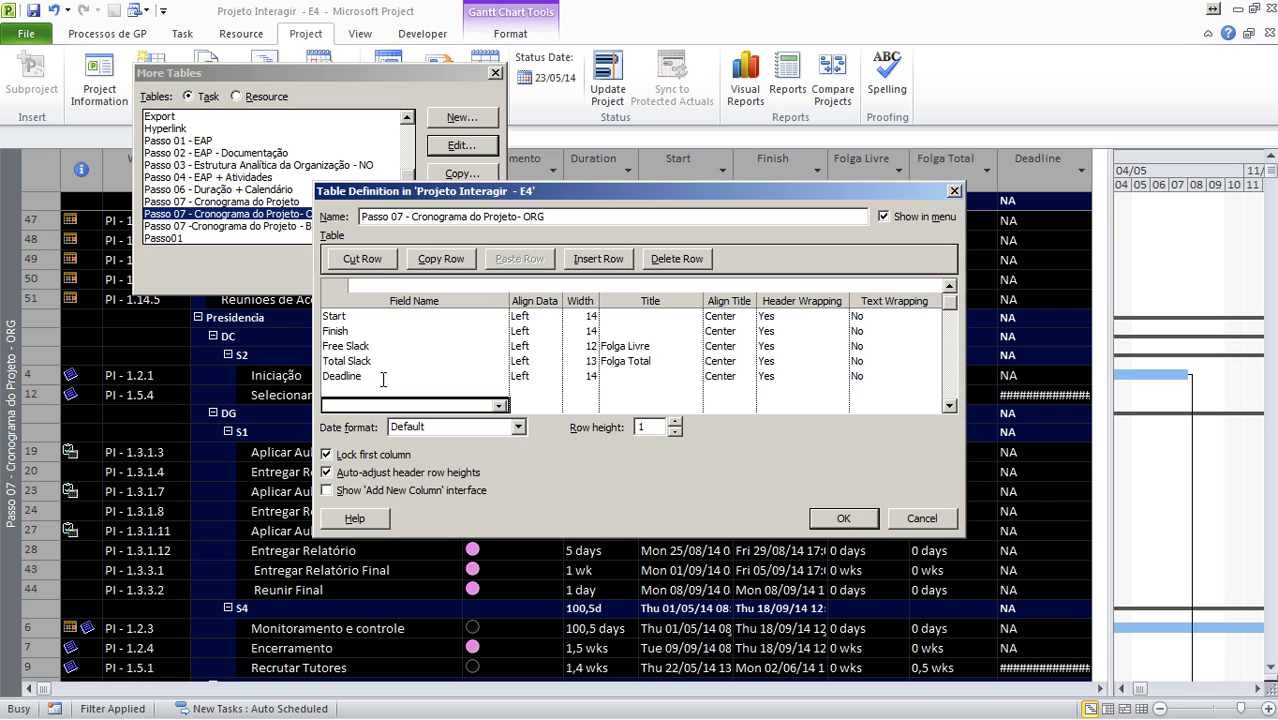
{"action": "key", "text": "Up"}
{"action": "key", "text": "Up"}
{"action": "key", "text": "Up"}
{"action": "key", "text": "Up"}
{"action": "key", "text": "Up"}
{"action": "key", "text": "Up"}
{"action": "key", "text": "Up"}
{"action": "key", "text": "Up"}
{"action": "key", "text": "Up"}
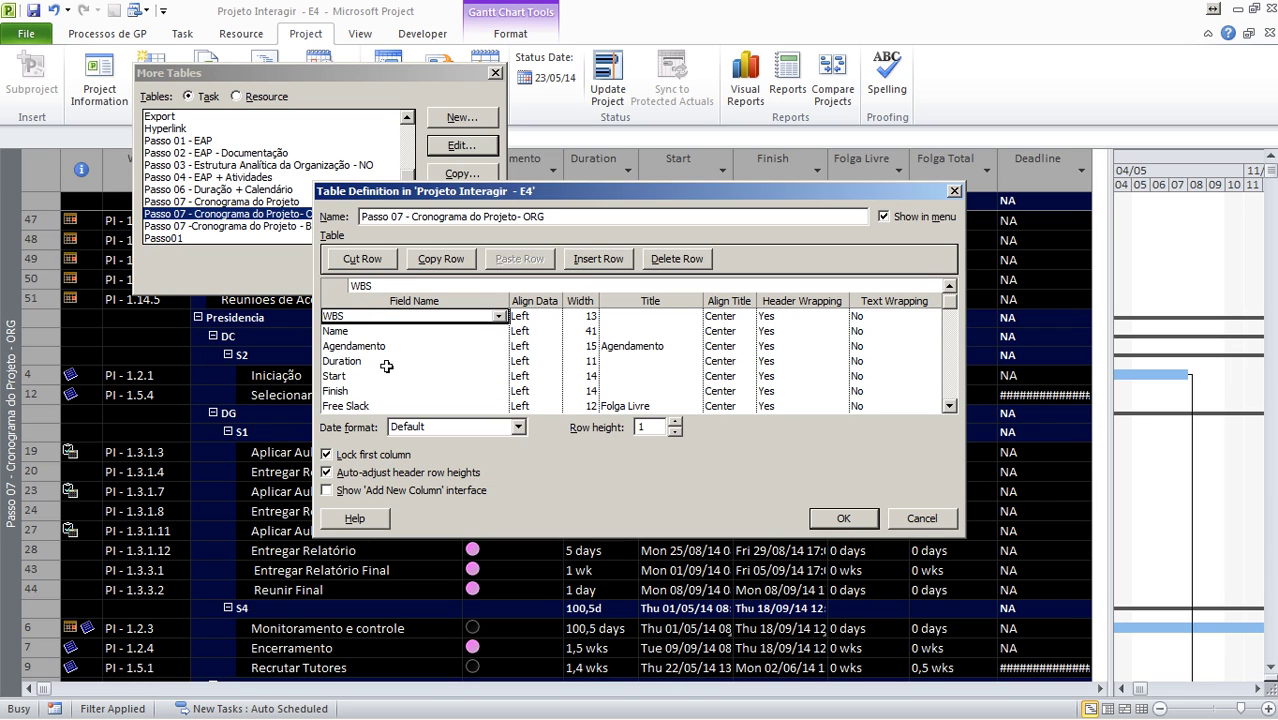
{"action": "left_click", "coordinate": [398, 346]}
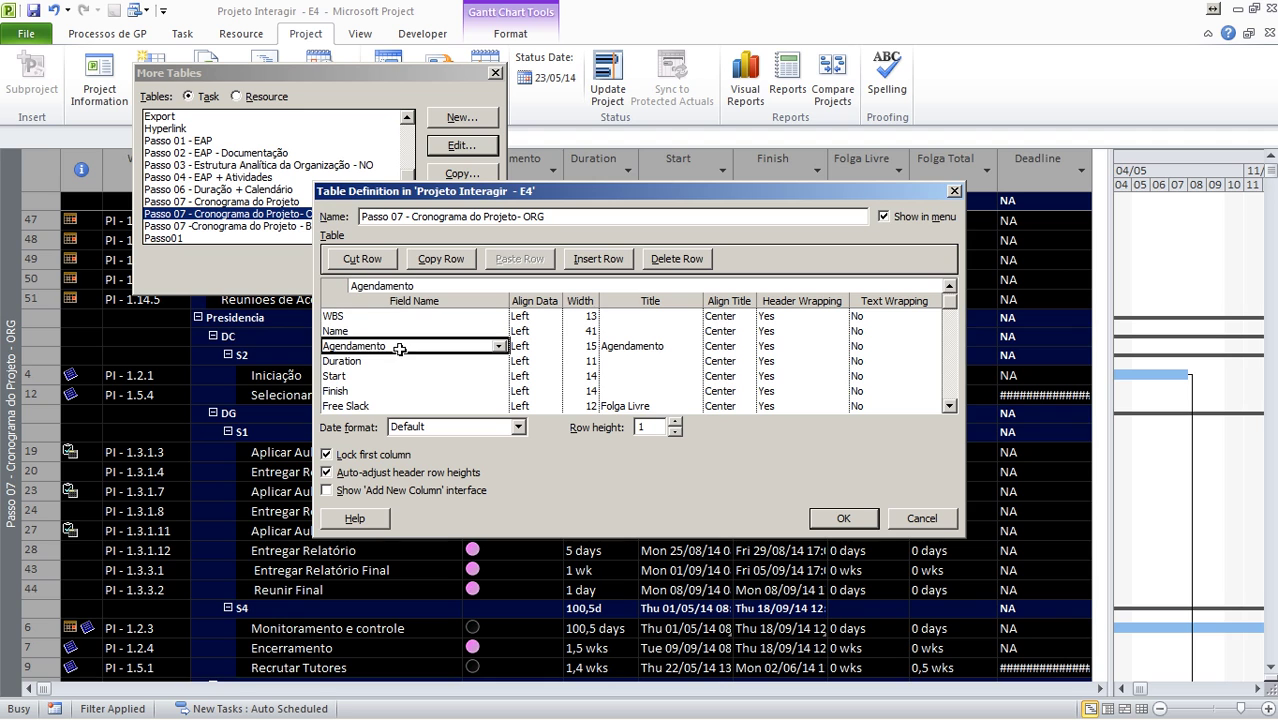
{"action": "left_click", "coordinate": [940, 522]}
{"action": "left_click", "coordinate": [488, 278]}
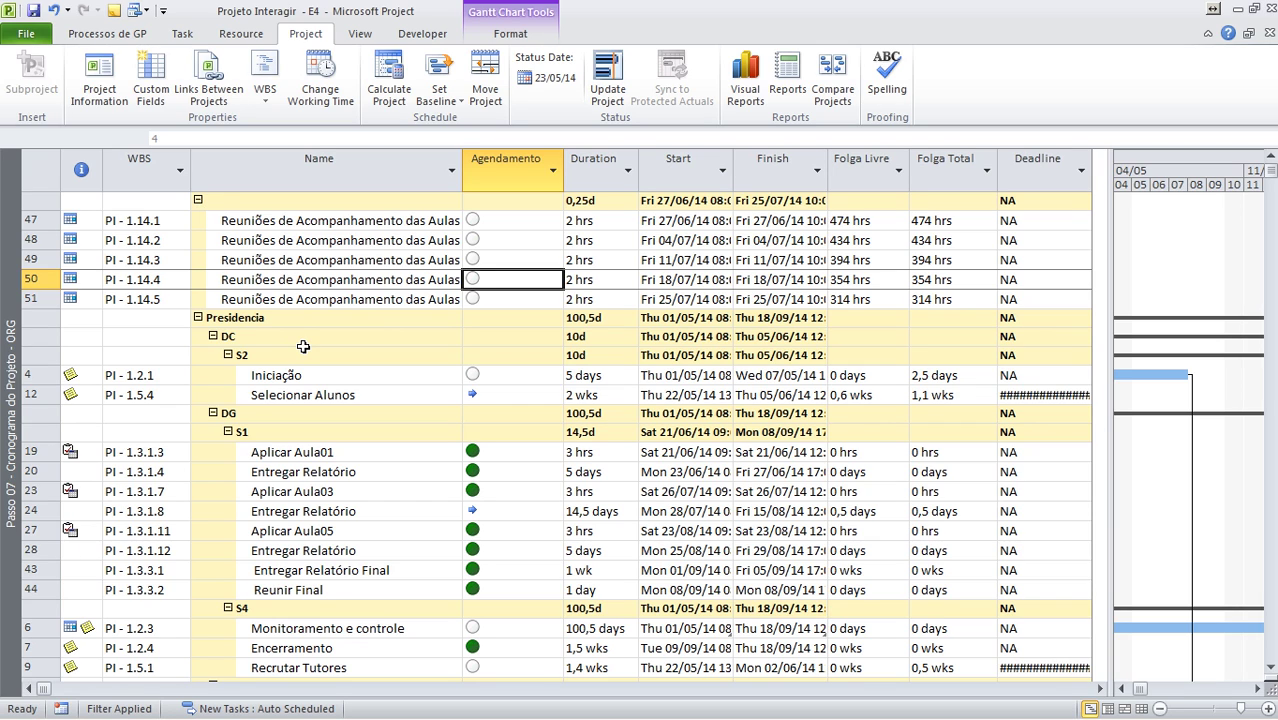
Widen the Gantt chart area by narrowing the table to the end of the Name column.
{"action": "left_click_drag", "start_coordinate": [1110, 174], "coordinate": [465, 260]}
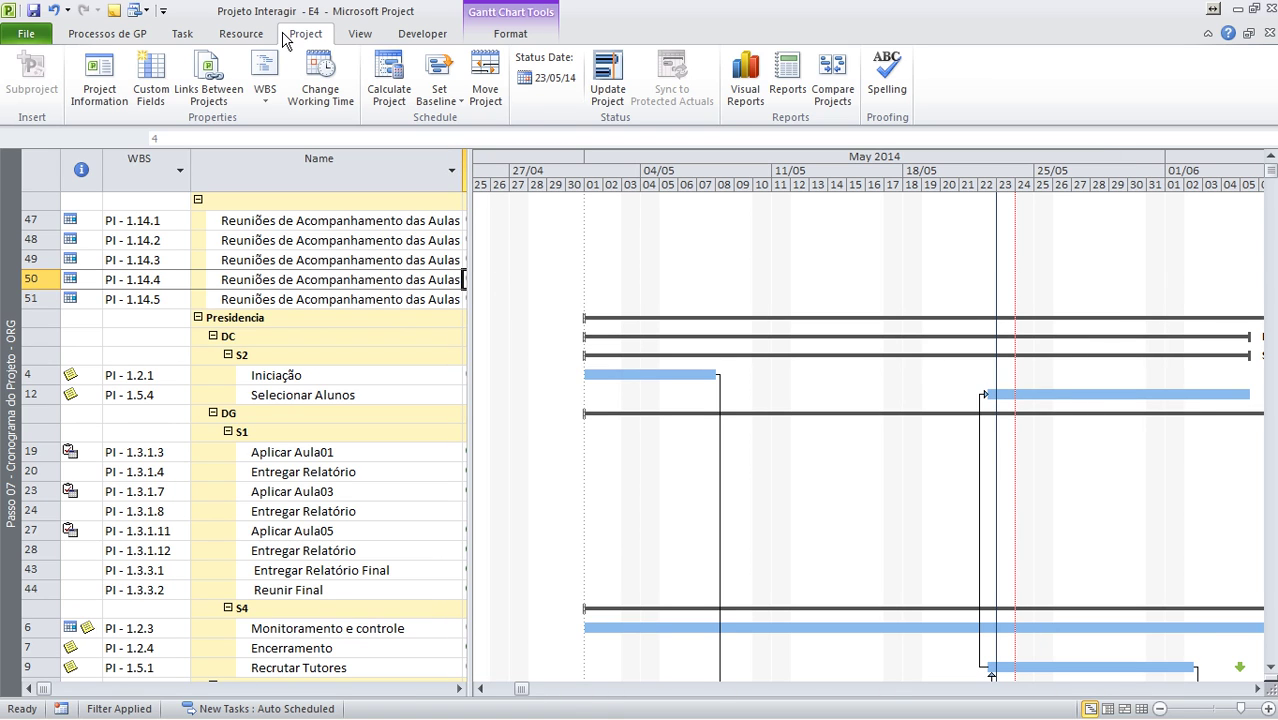
Collapse every group in the organizational schedule so only the top-level groups are listed.
{"action": "key", "text": "ctrl+a"}
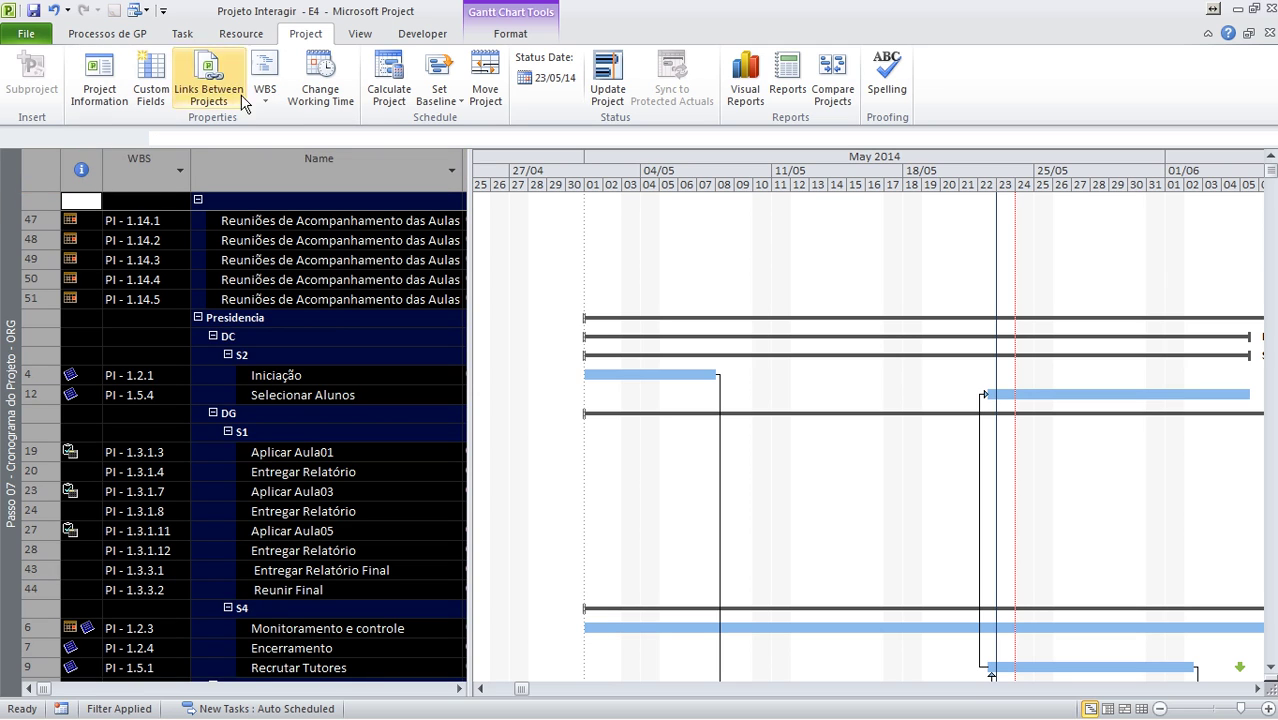
{"action": "left_click", "coordinate": [357, 36]}
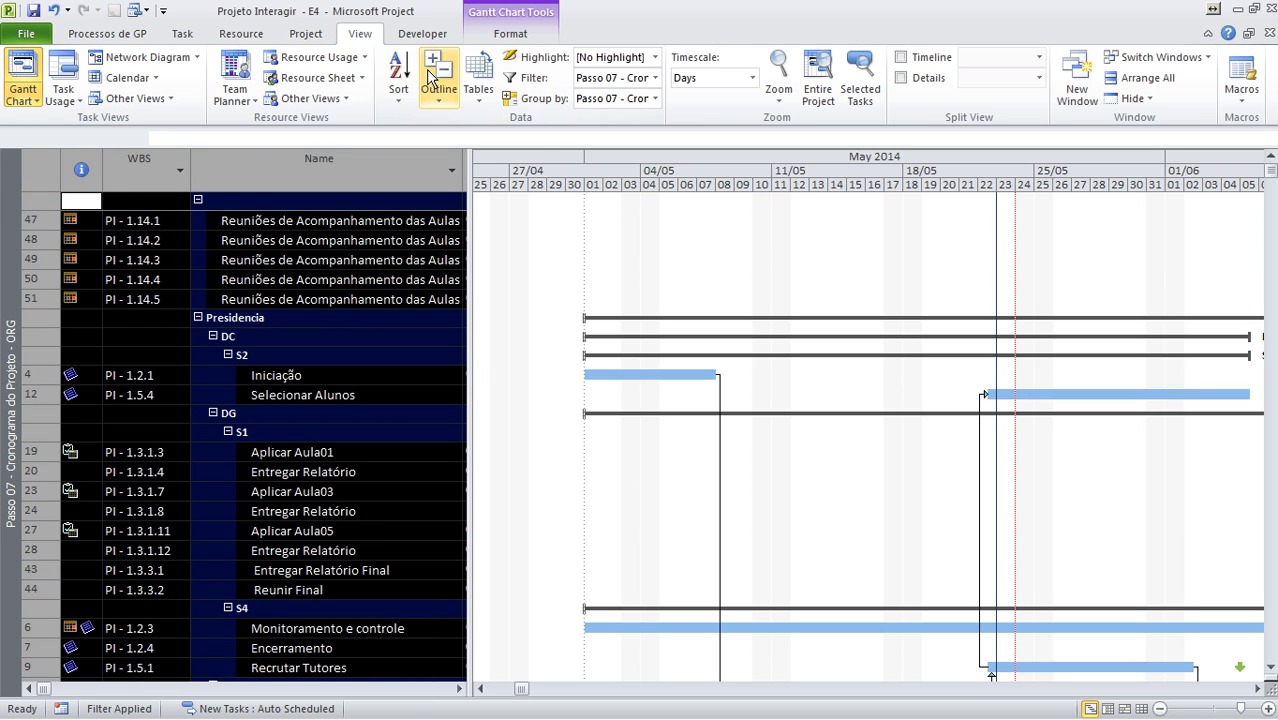
{"action": "left_click", "coordinate": [439, 98]}
{"action": "left_click", "coordinate": [459, 146]}
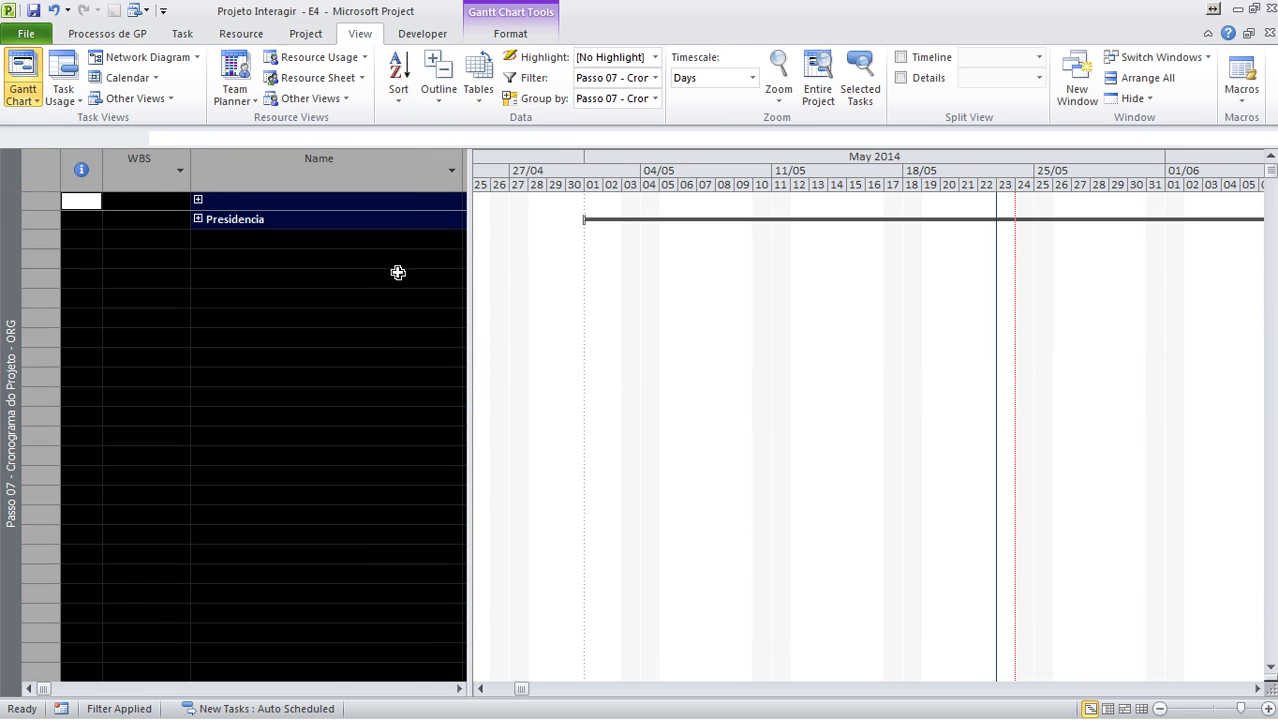
{"action": "left_click", "coordinate": [414, 277]}
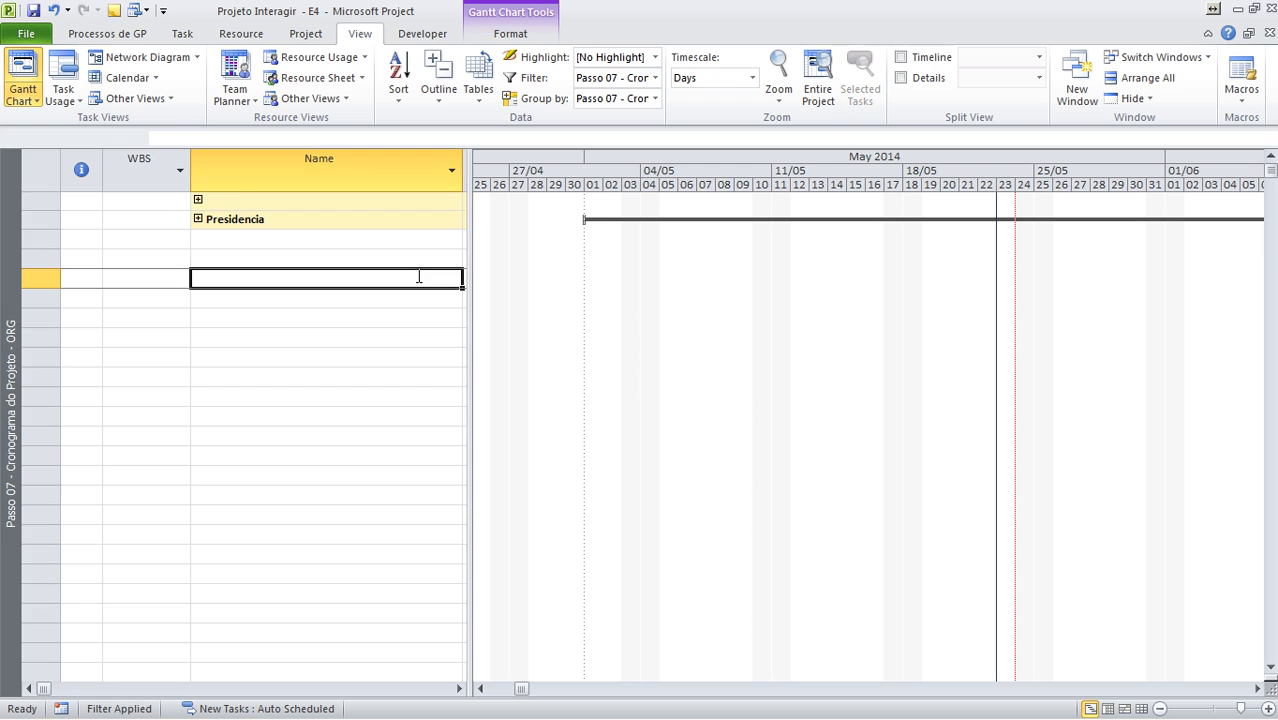
Expand the unnamed group, select its five Reuniões de Acompanhamento das Aulas tasks, and widen the table to the Start column.
{"action": "left_click", "coordinate": [198, 200]}
{"action": "left_click_drag", "start_coordinate": [265, 220], "coordinate": [271, 298]}
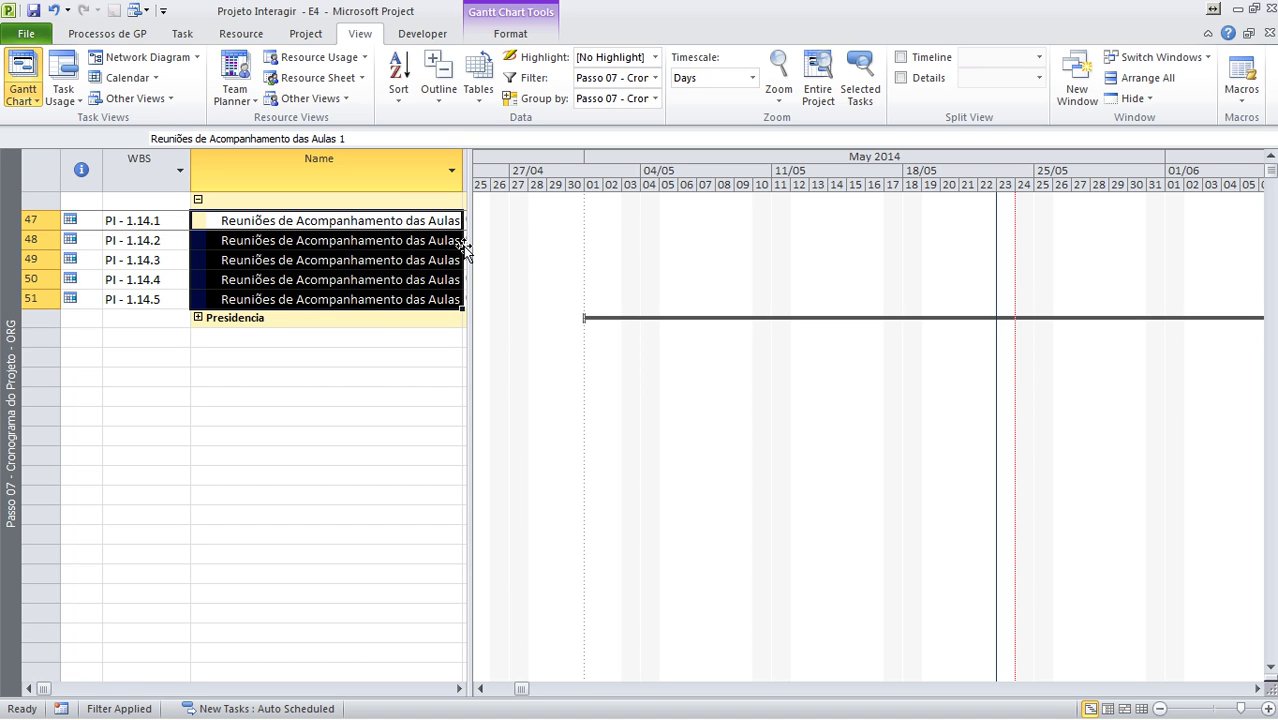
{"action": "left_click_drag", "start_coordinate": [463, 246], "coordinate": [692, 242]}
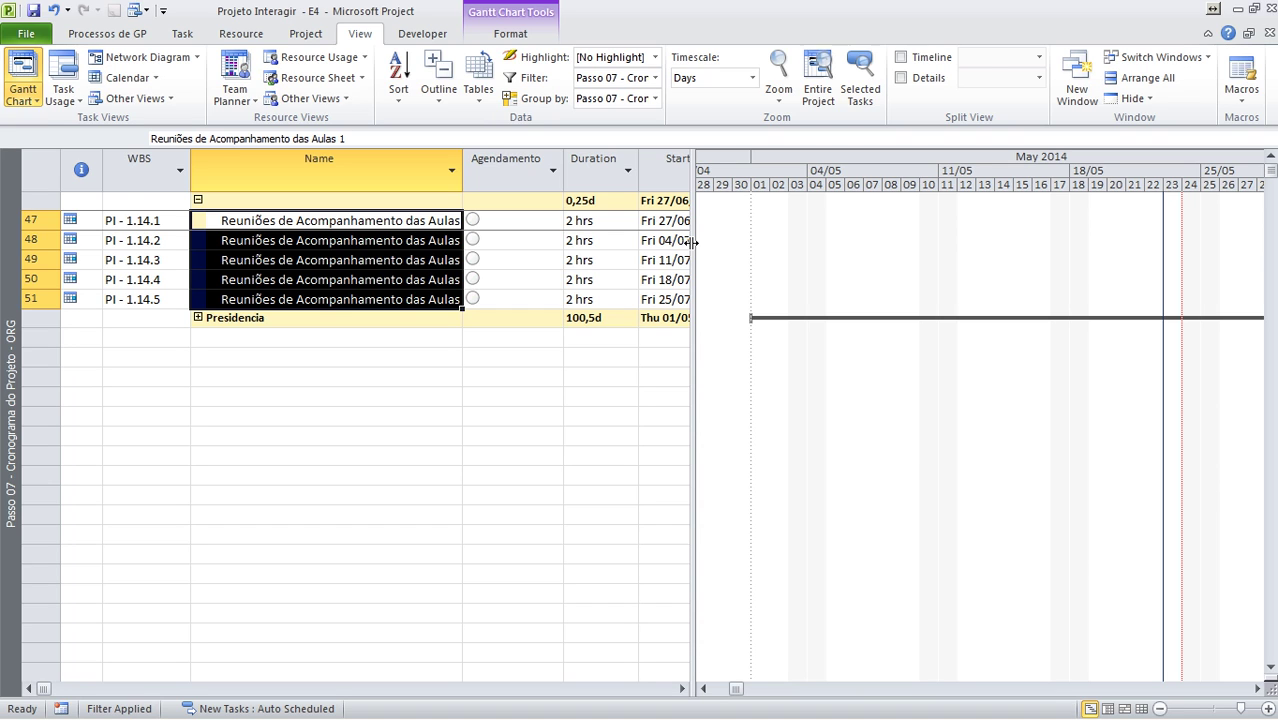
Expand the Presidencia group with its DC - S2 and DO - S3 branches down to their tasks, and select Planejamento.
{"action": "left_click", "coordinate": [198, 317]}
{"action": "left_click", "coordinate": [212, 336]}
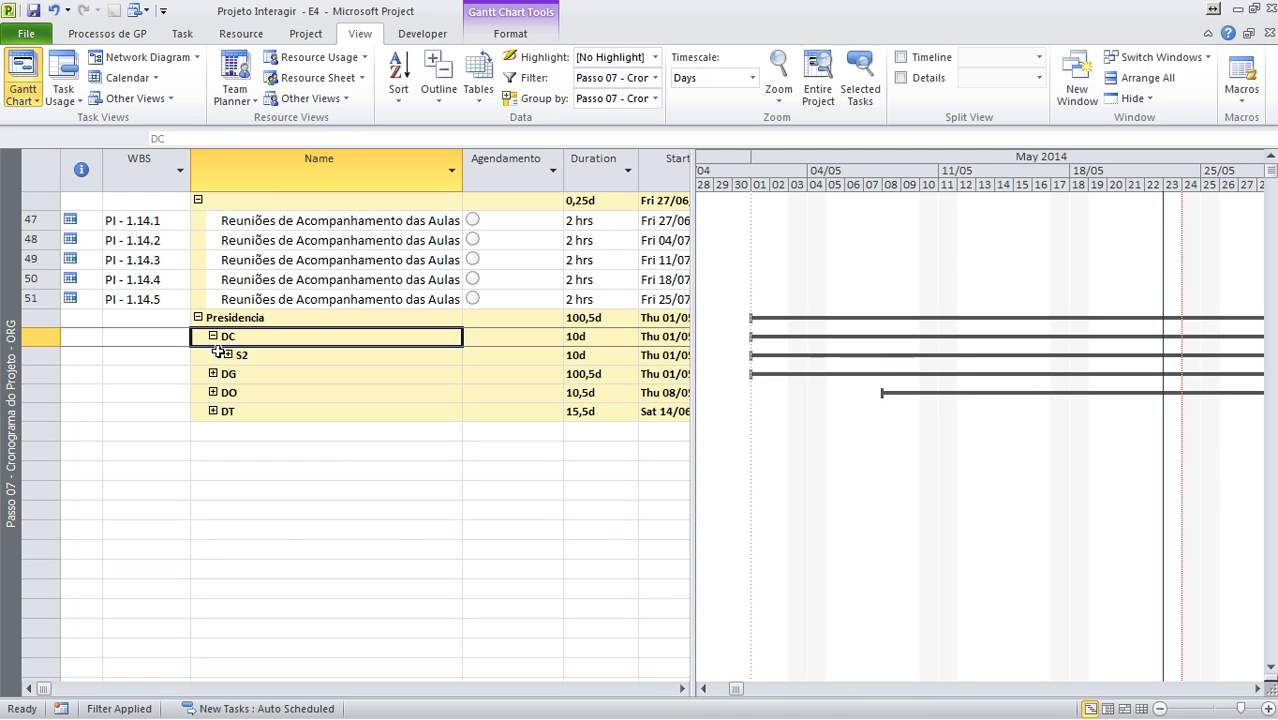
{"action": "left_click", "coordinate": [229, 355]}
{"action": "left_click", "coordinate": [265, 375]}
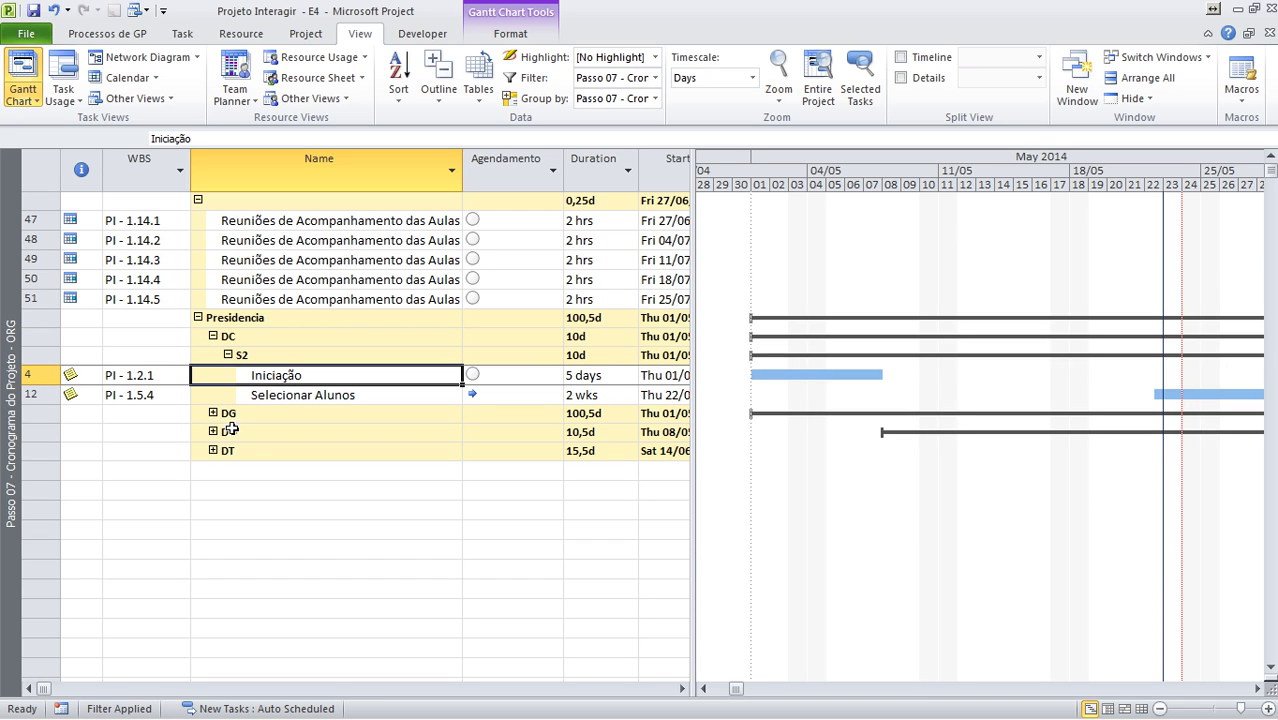
{"action": "left_click", "coordinate": [212, 432]}
{"action": "left_click", "coordinate": [228, 450]}
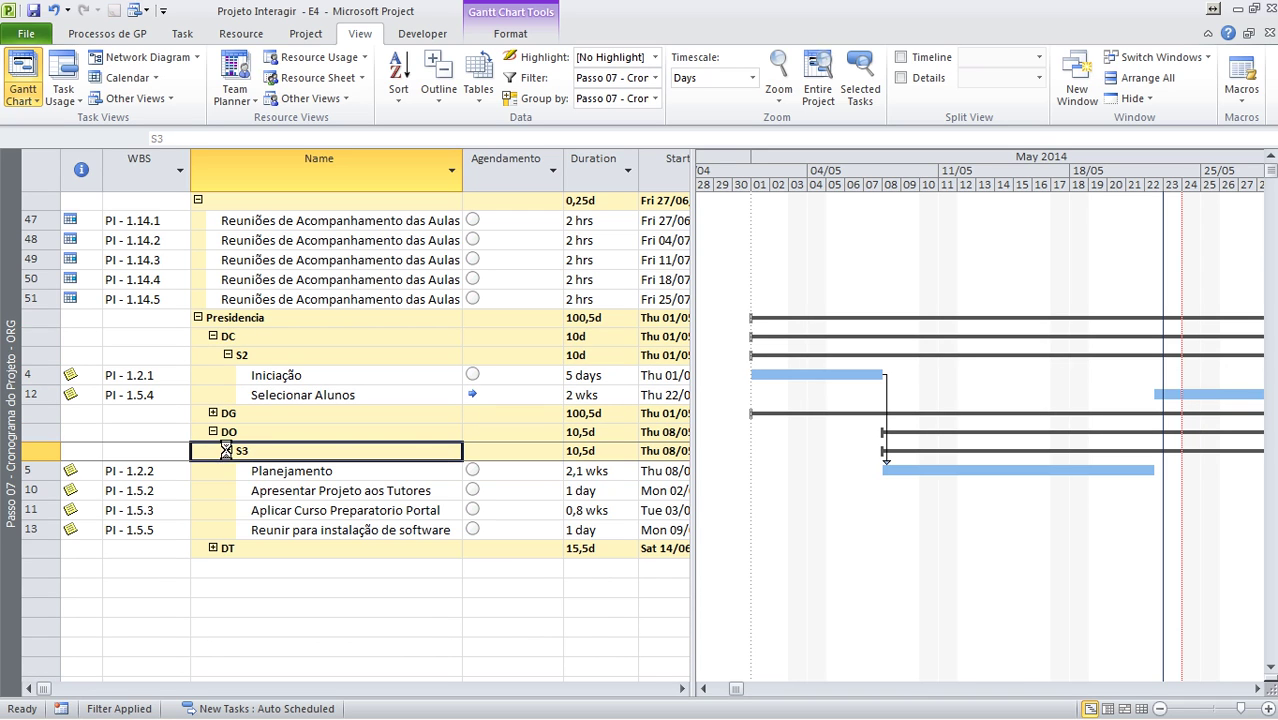
{"action": "left_click", "coordinate": [340, 475]}
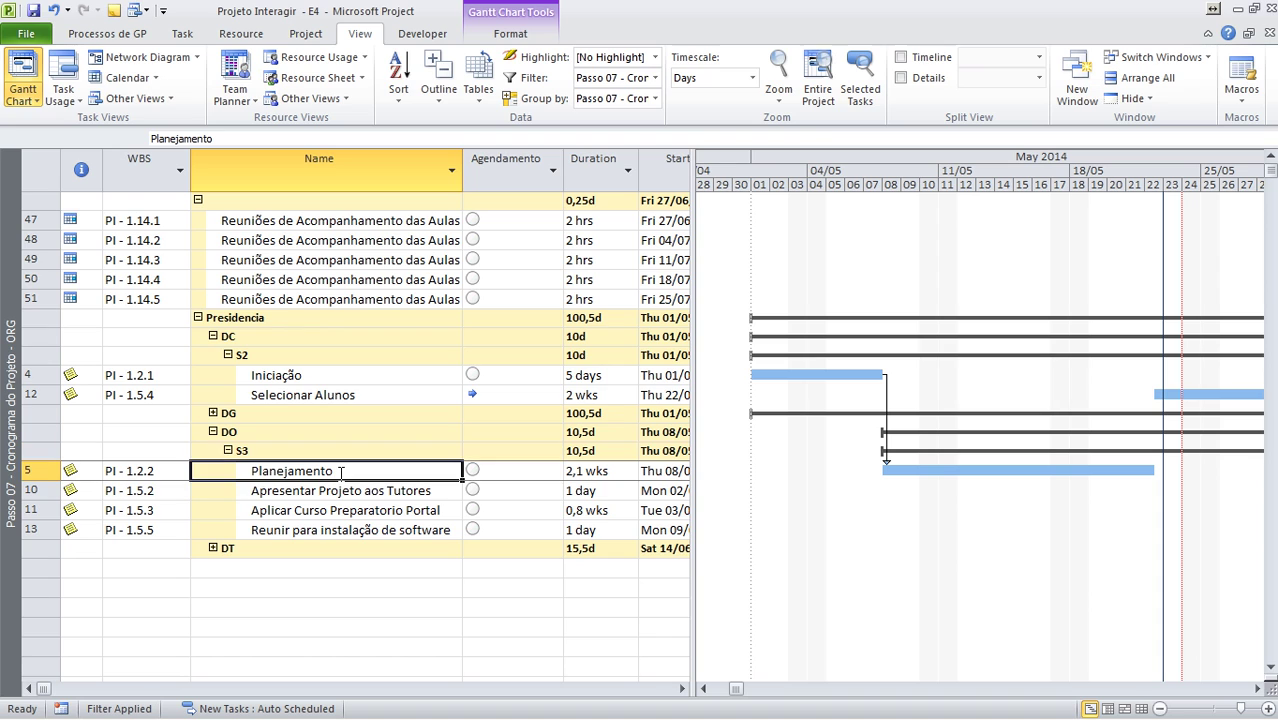
View Passo 03- Estrutura Analítica da Organização - ORG, and switch to the Passo 02 - EAP - Documentação view.
{"action": "right_click", "coordinate": [7, 256]}
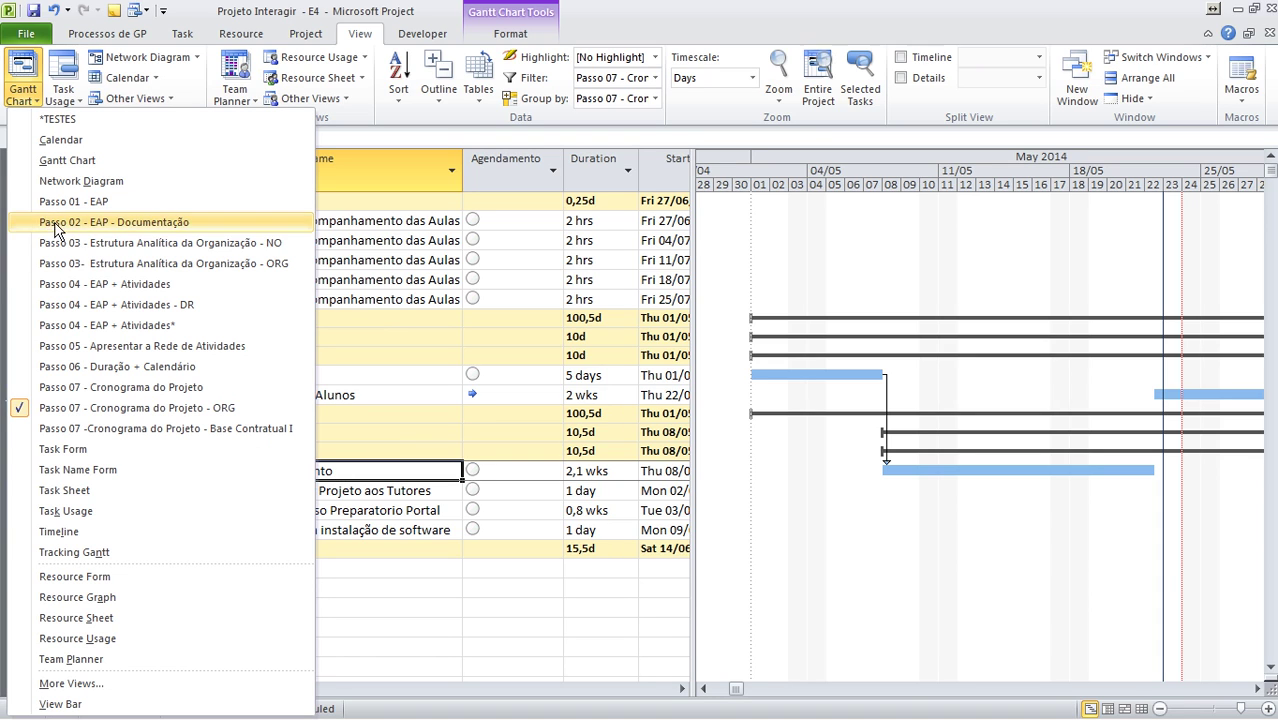
{"action": "left_click", "coordinate": [68, 263]}
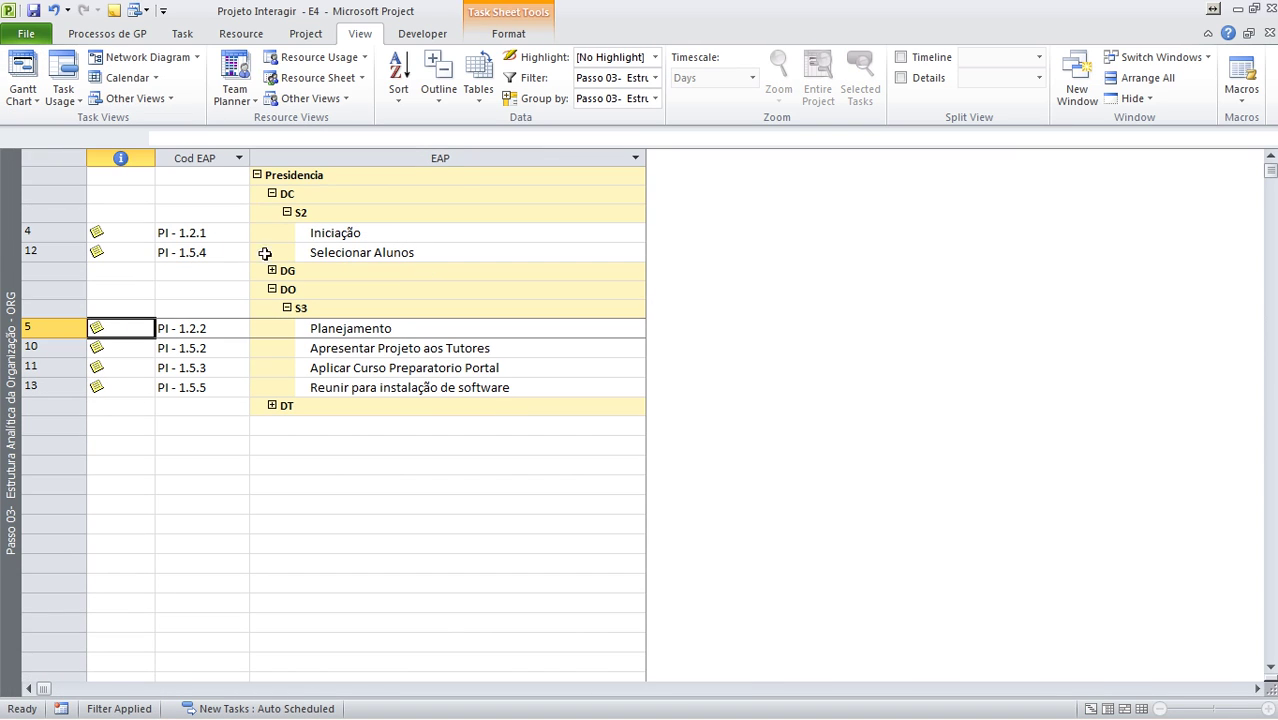
{"action": "right_click", "coordinate": [7, 256]}
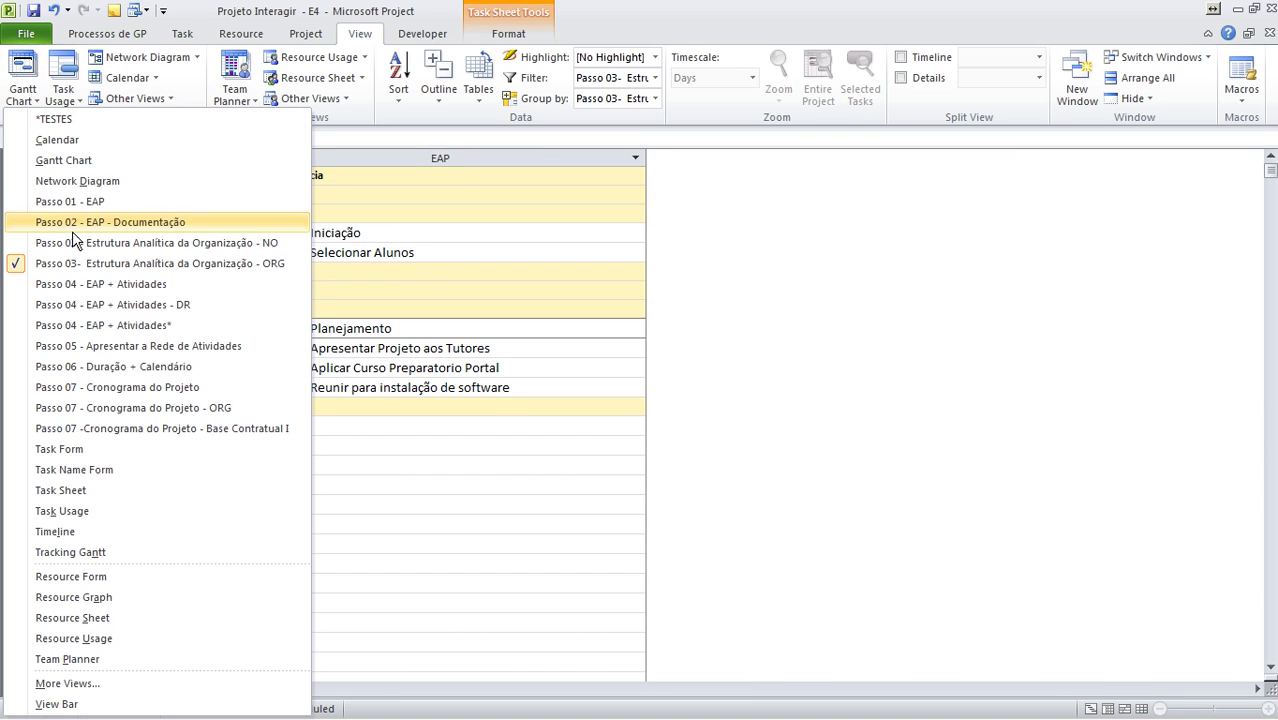
{"action": "left_click", "coordinate": [140, 222]}
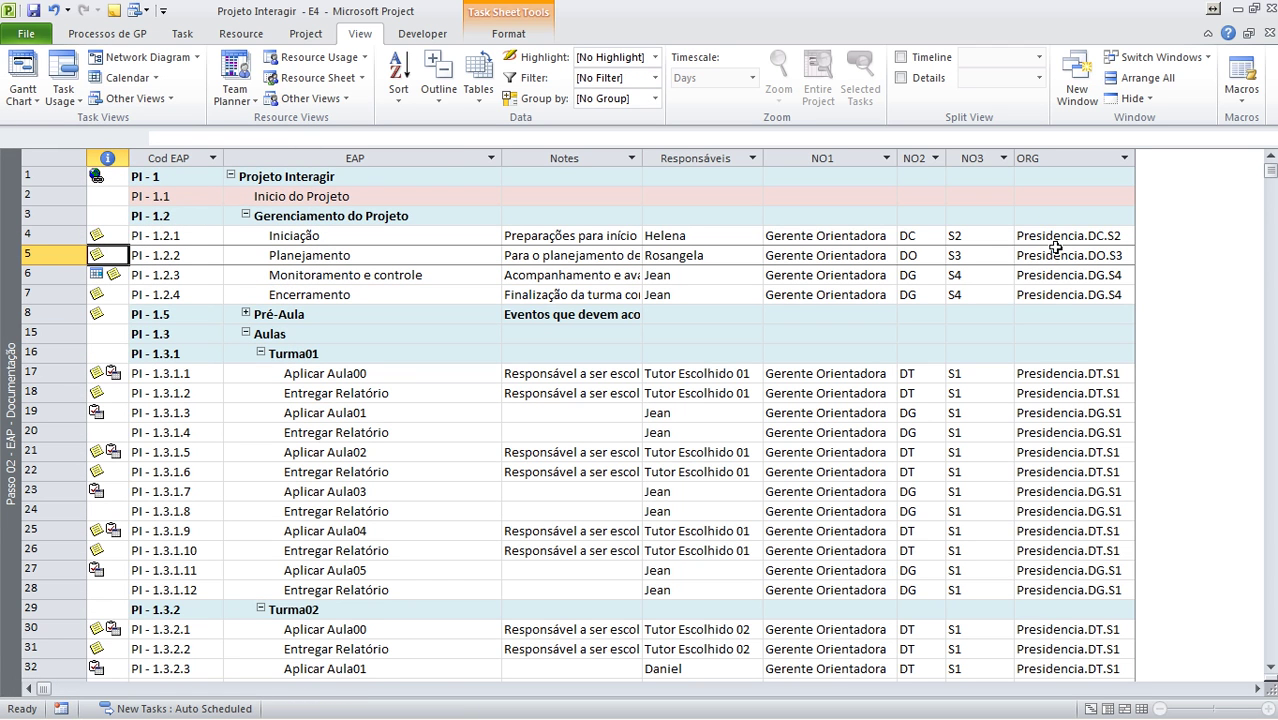
Select the five Reuniões de Acompanhamento das Aulas subtasks, PI - 1.14.1 to PI - 1.14.5, across the EAP through ORG columns.
{"action": "scroll", "coordinate": [995, 268], "scroll_direction": "down", "scroll_amount": 10}
{"action": "scroll", "coordinate": [995, 272], "scroll_direction": "down", "scroll_amount": 1}
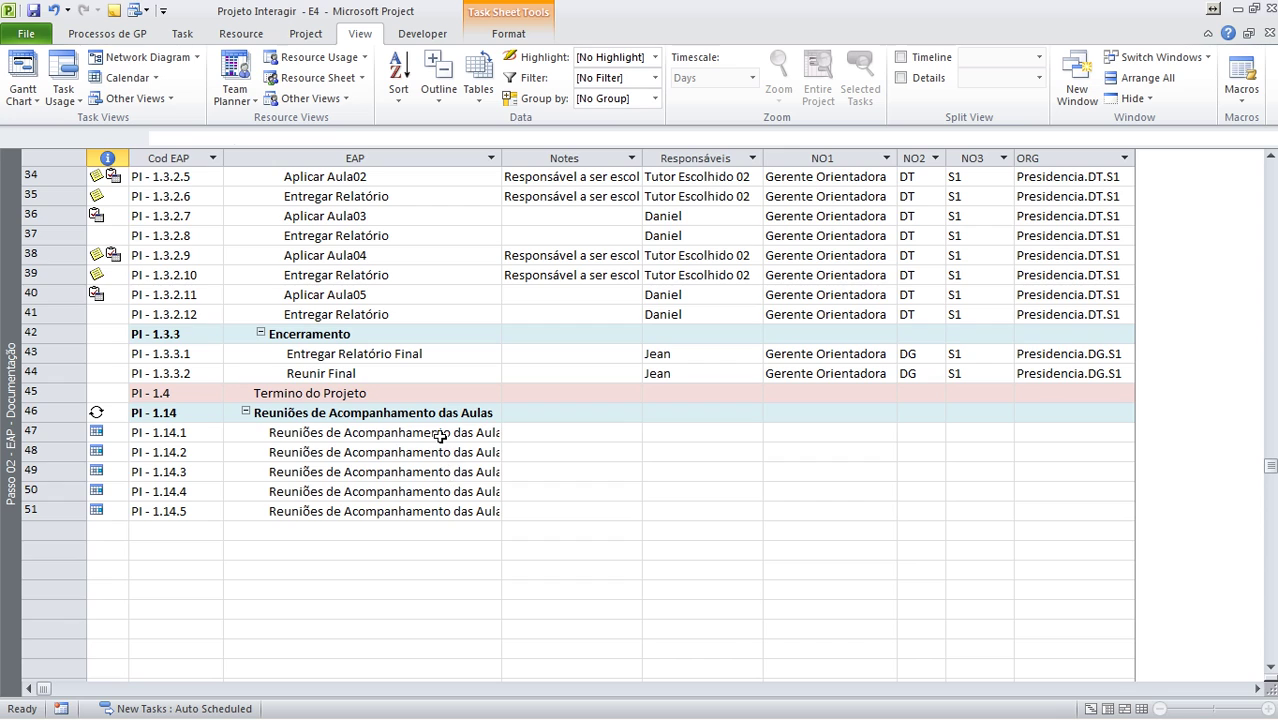
{"action": "left_click_drag", "start_coordinate": [435, 432], "coordinate": [1070, 506]}
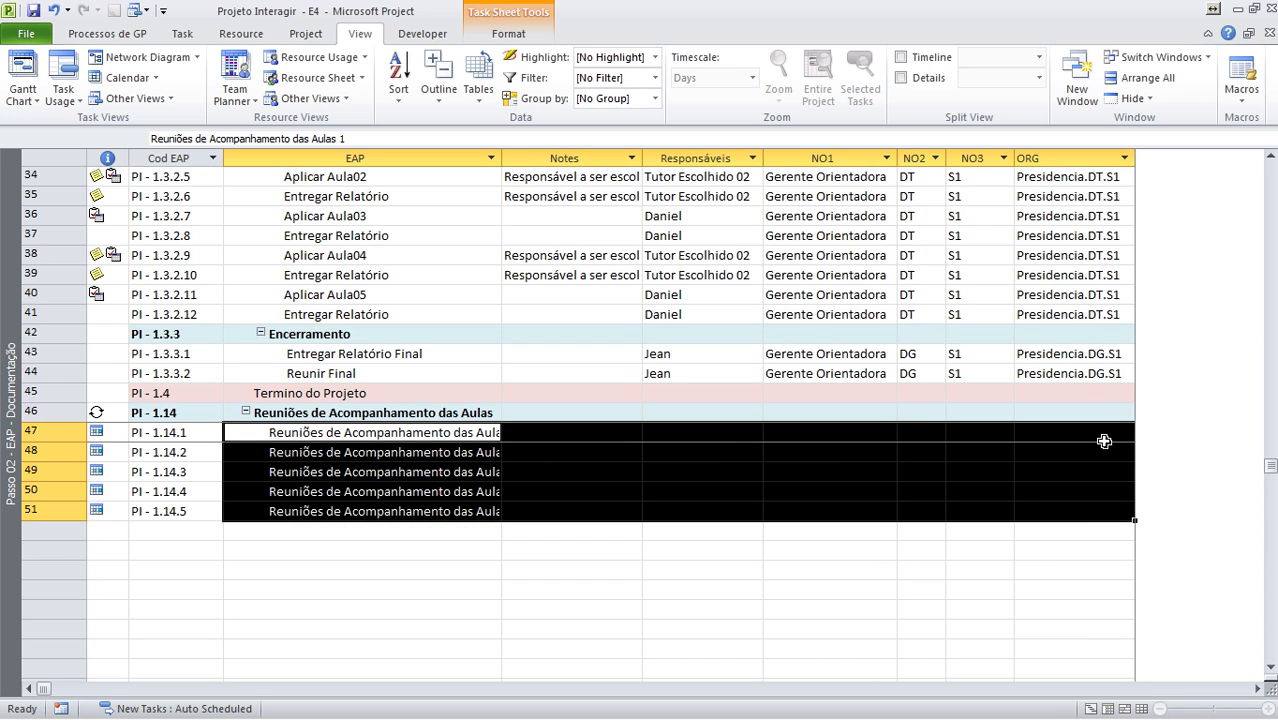